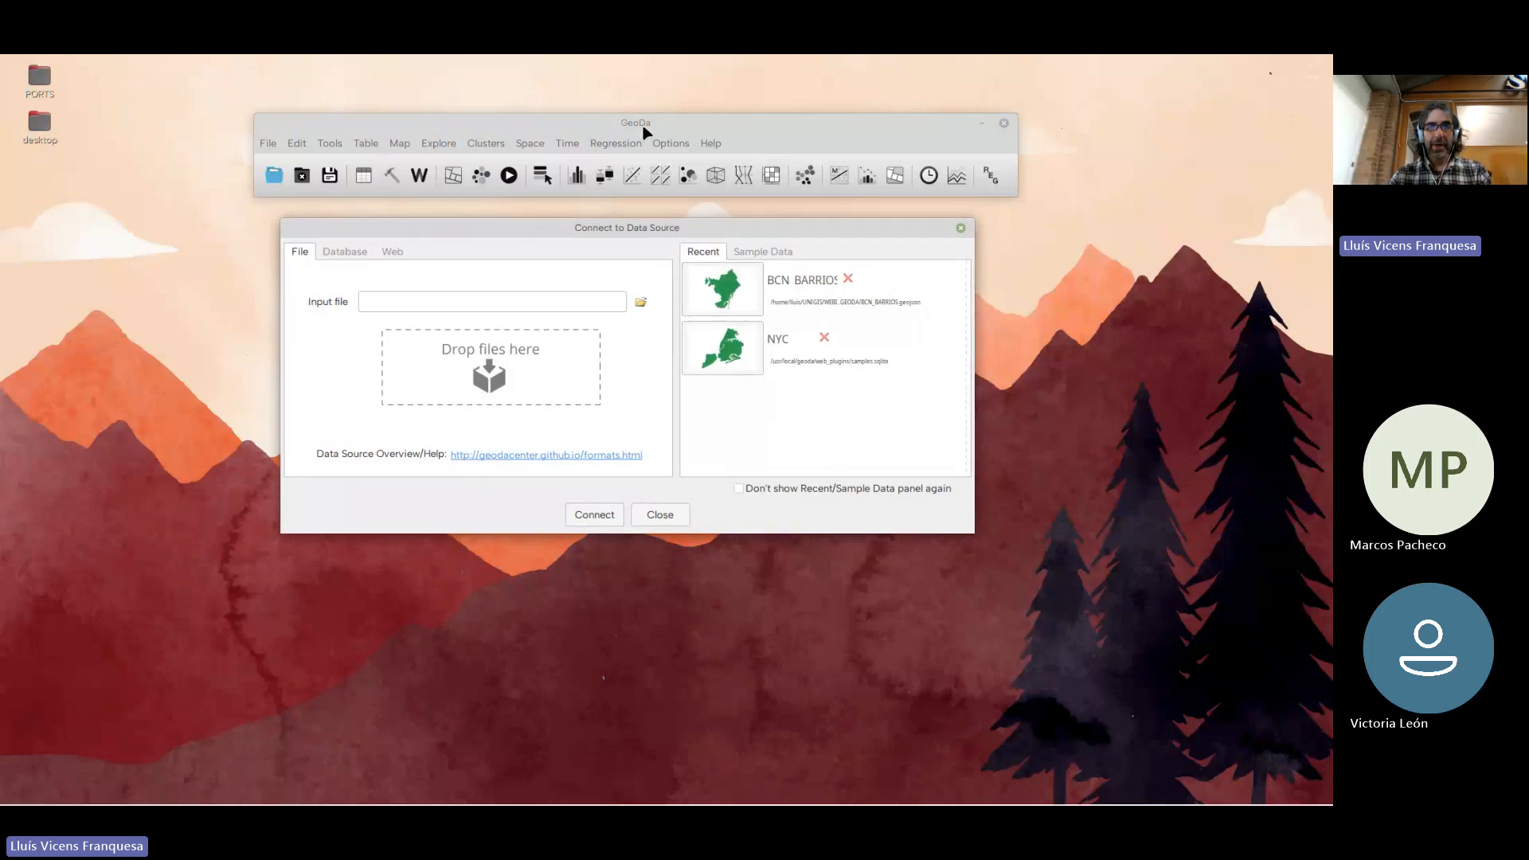
{"action": "left_click_drag", "start_coordinate": [643, 125], "coordinate": [639, 123]}
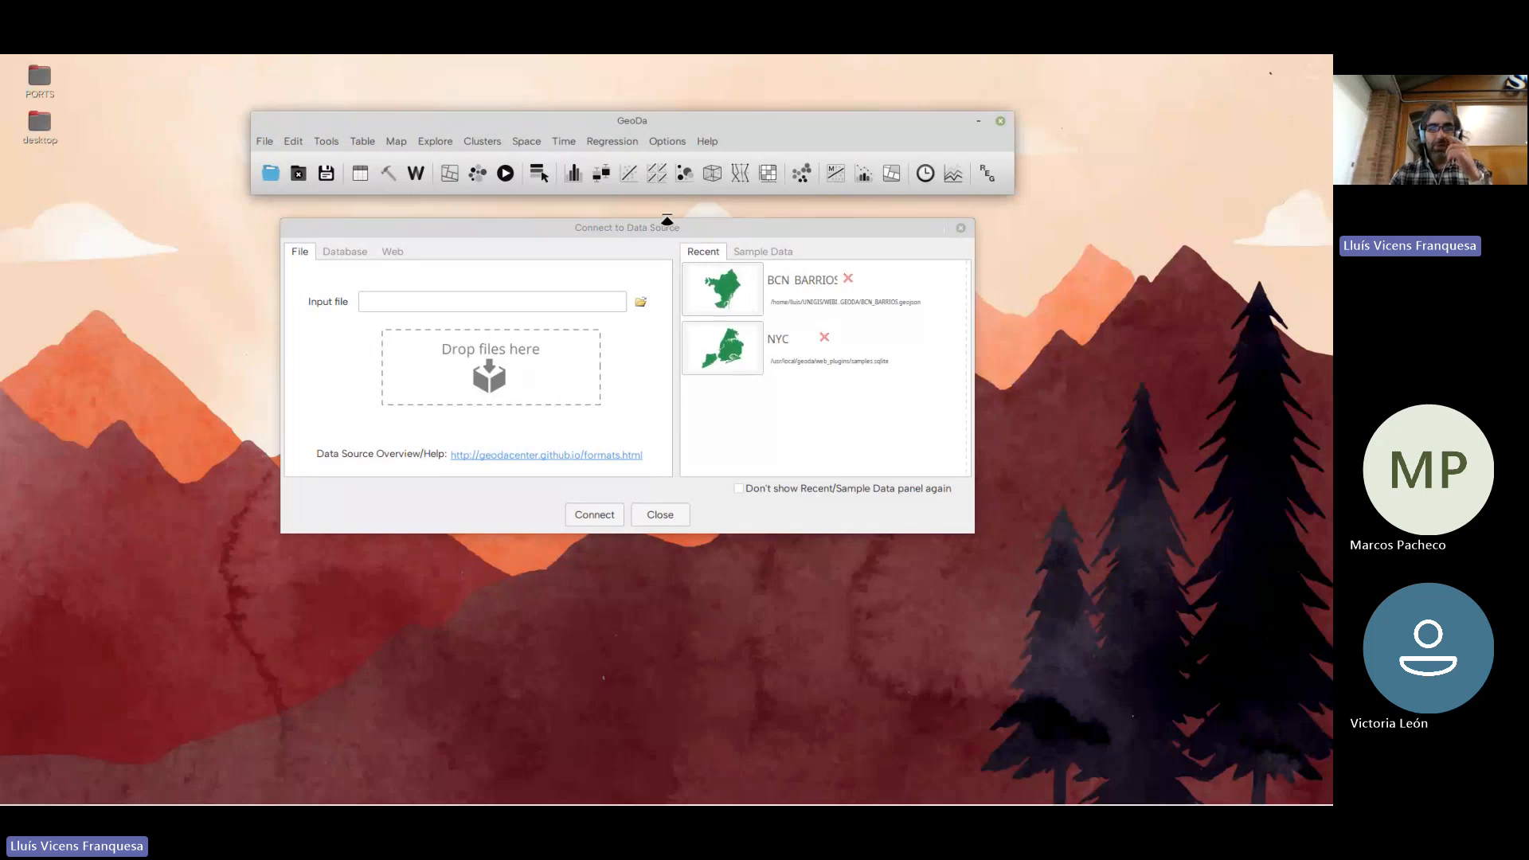
{"action": "left_click_drag", "start_coordinate": [657, 130], "coordinate": [658, 123]}
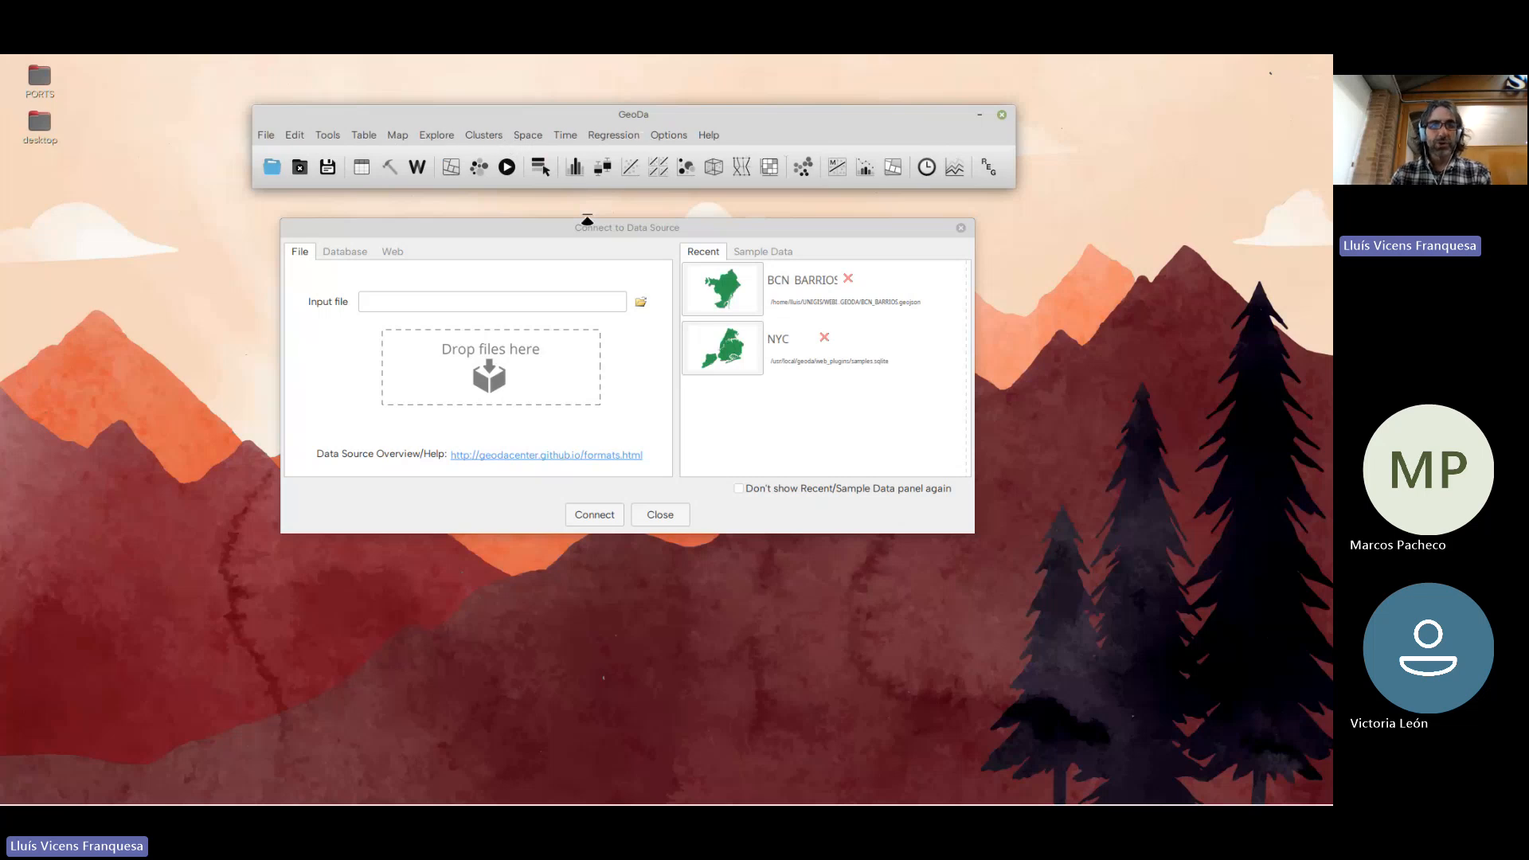
{"action": "left_click_drag", "start_coordinate": [589, 229], "coordinate": [587, 218]}
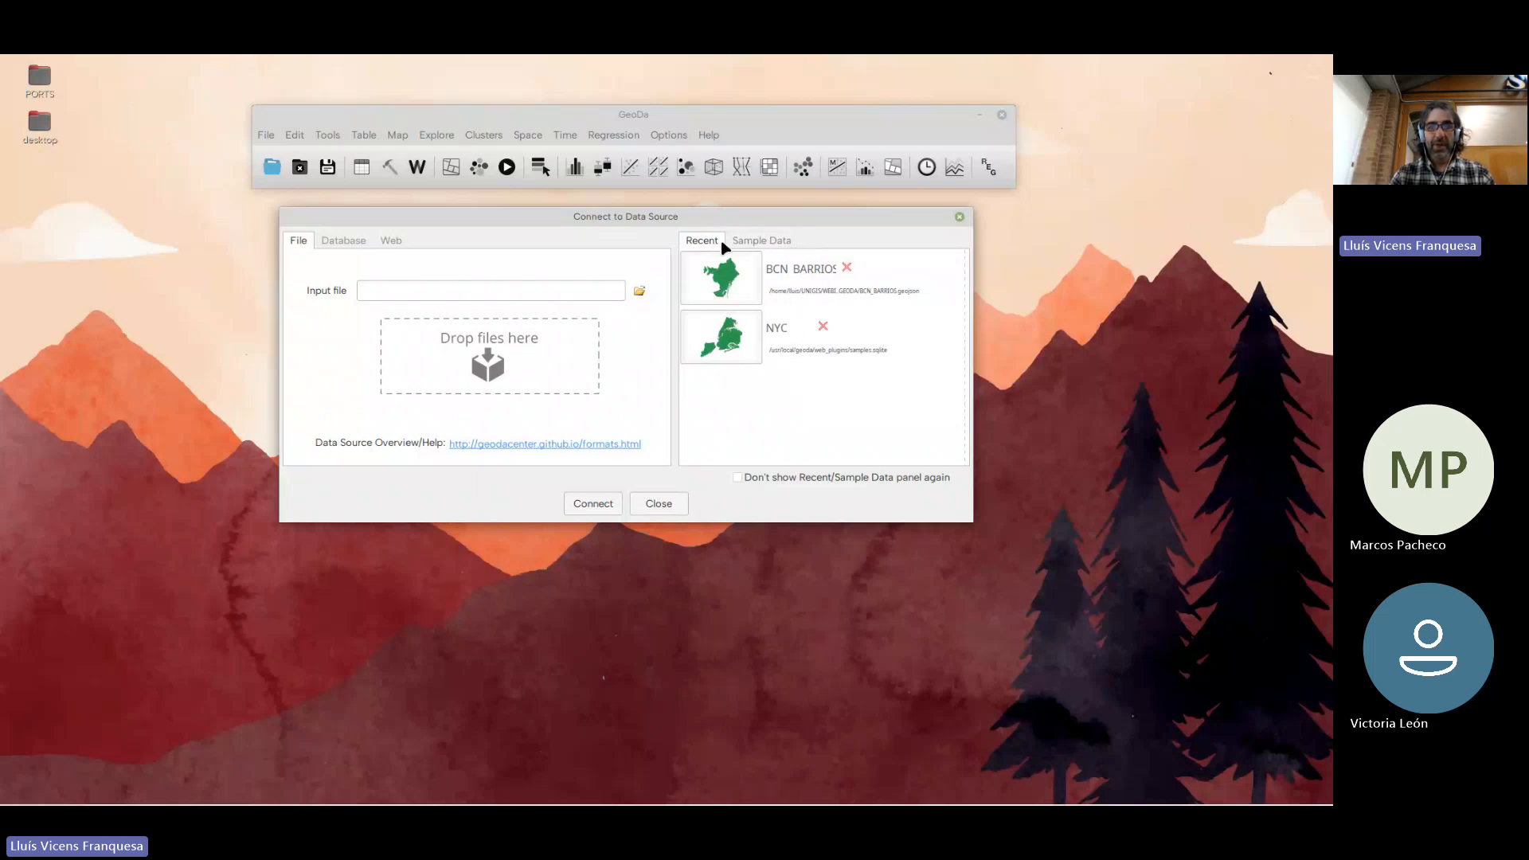
Browse the bundled sample datasets and open the US Homicides dataset
{"action": "left_click", "coordinate": [755, 246]}
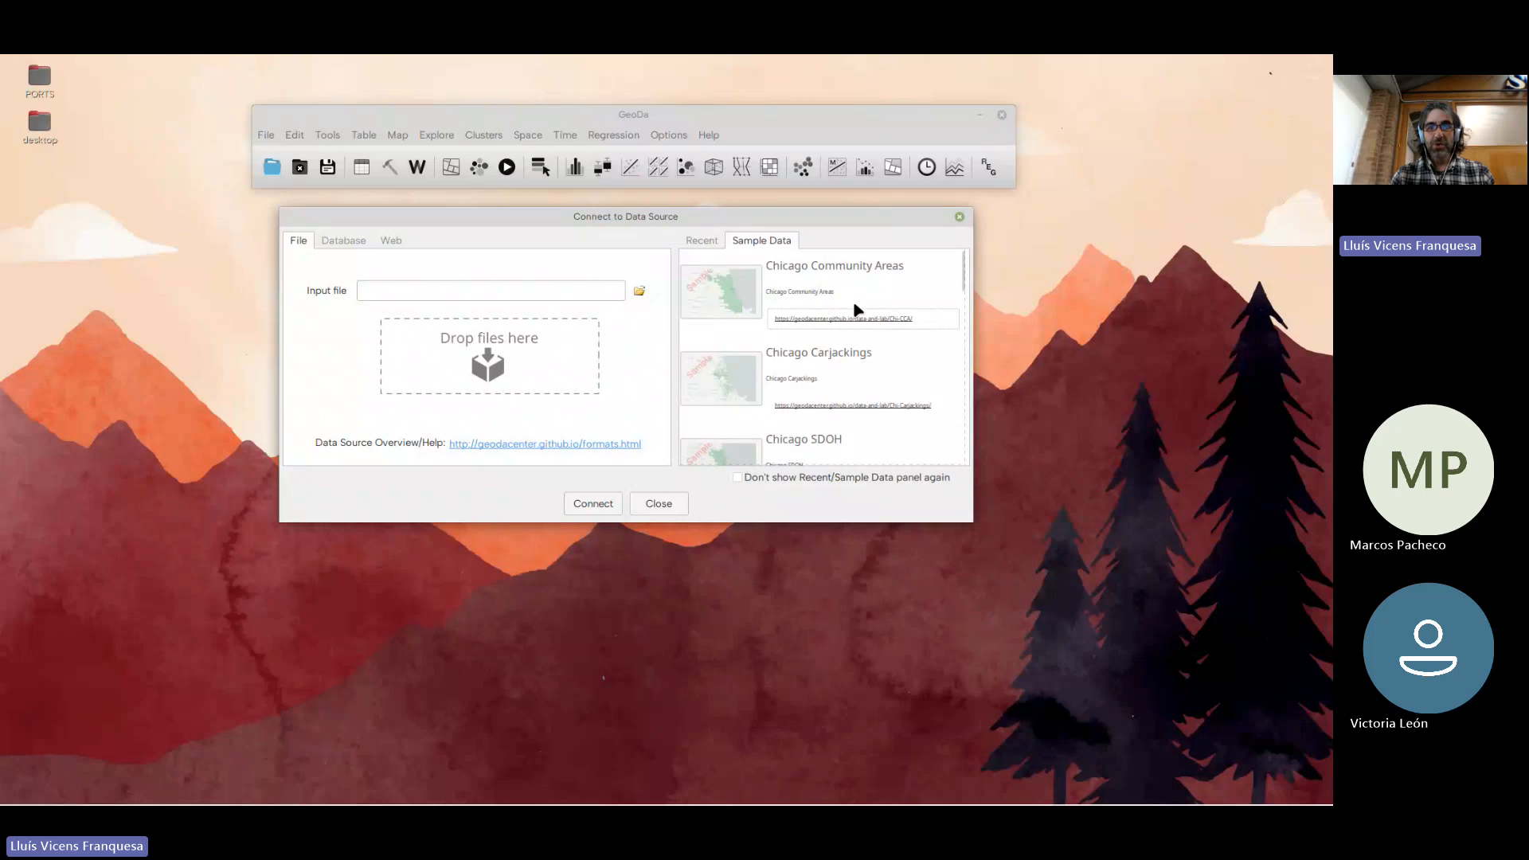
{"action": "scroll", "coordinate": [856, 309], "scroll_direction": "down", "scroll_amount": 3}
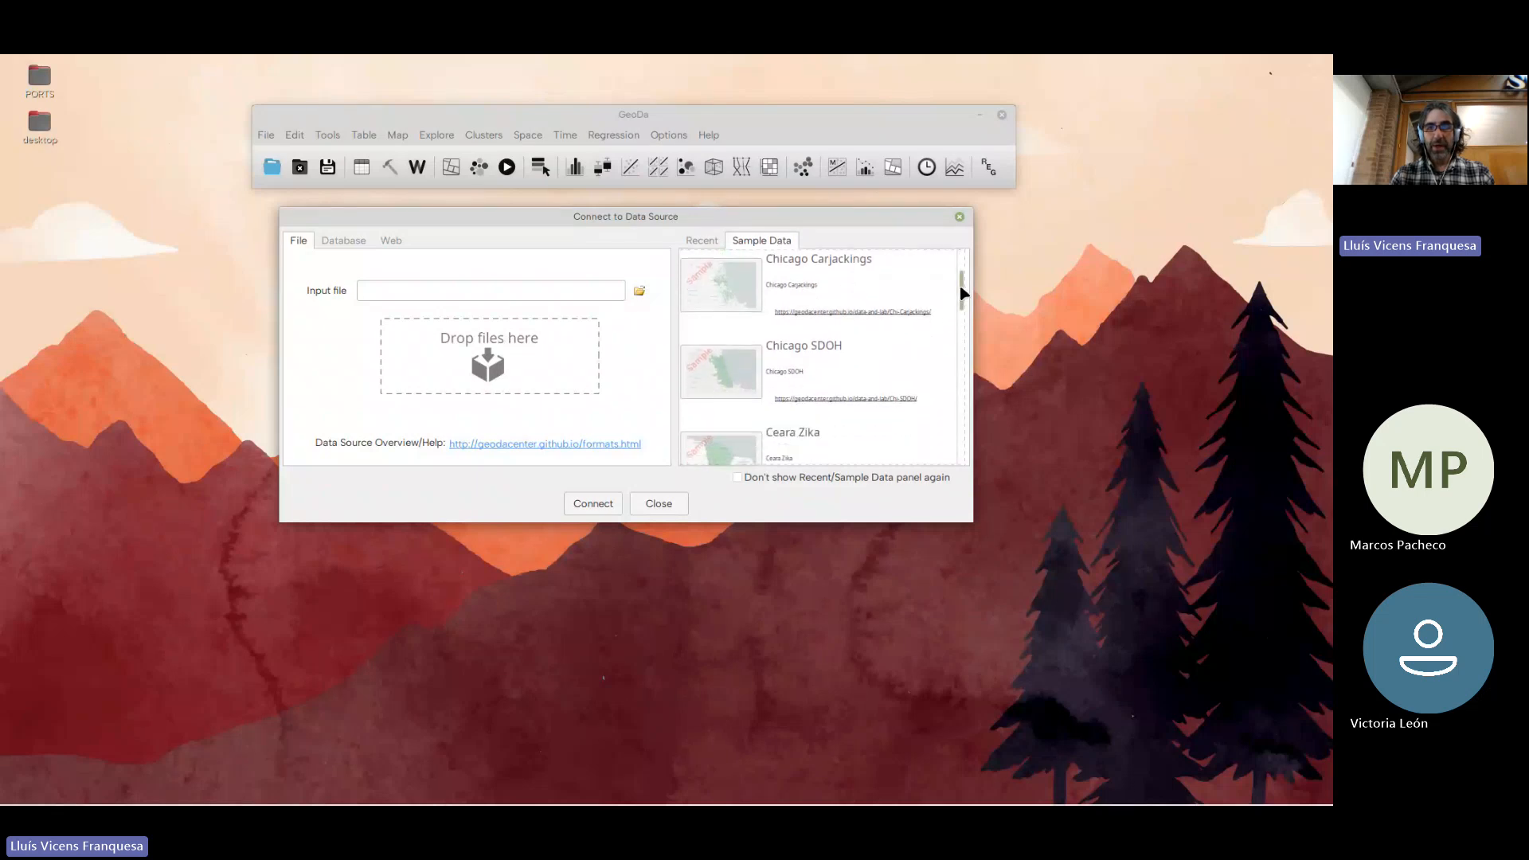
{"action": "left_click_drag", "start_coordinate": [964, 295], "coordinate": [857, 414]}
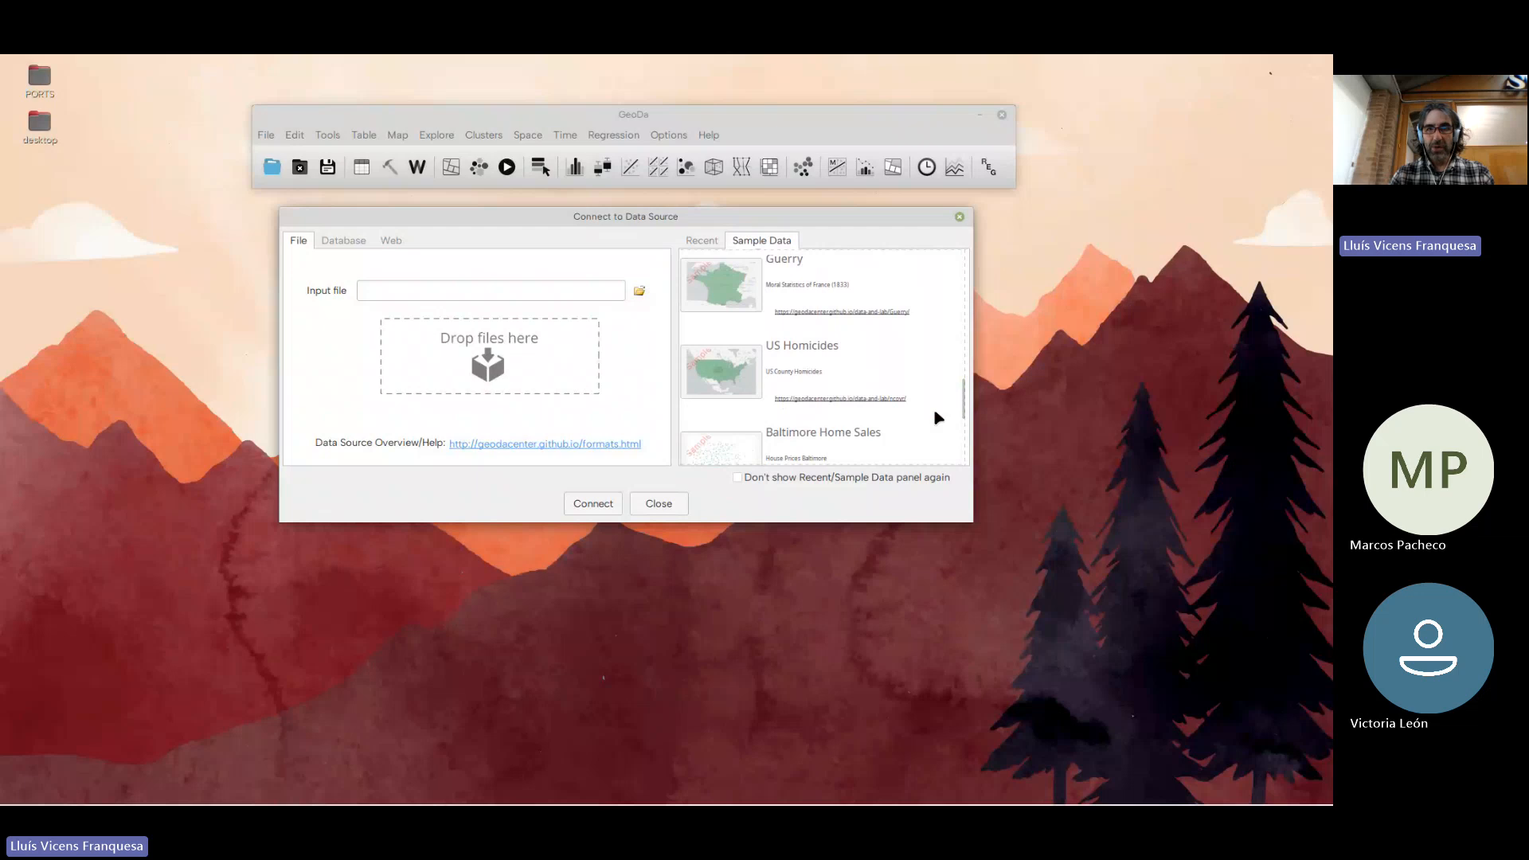
{"action": "mouse_move", "coordinate": [963, 399]}
{"action": "left_mouse_down"}
{"action": "mouse_move", "coordinate": [963, 427]}
{"action": "mouse_move", "coordinate": [958, 410]}
{"action": "left_mouse_up"}
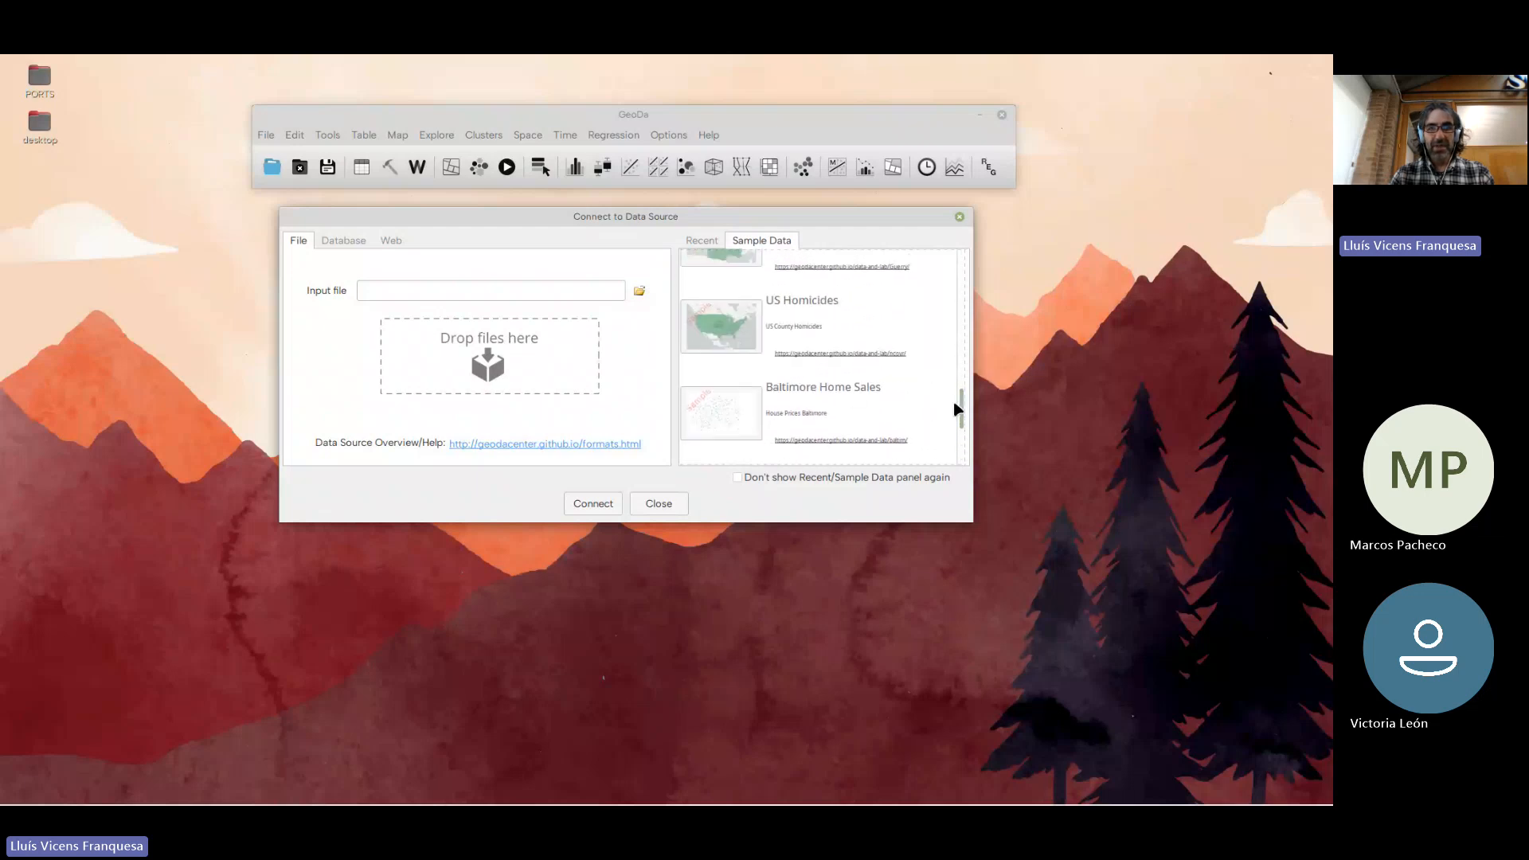
{"action": "left_click", "coordinate": [747, 339]}
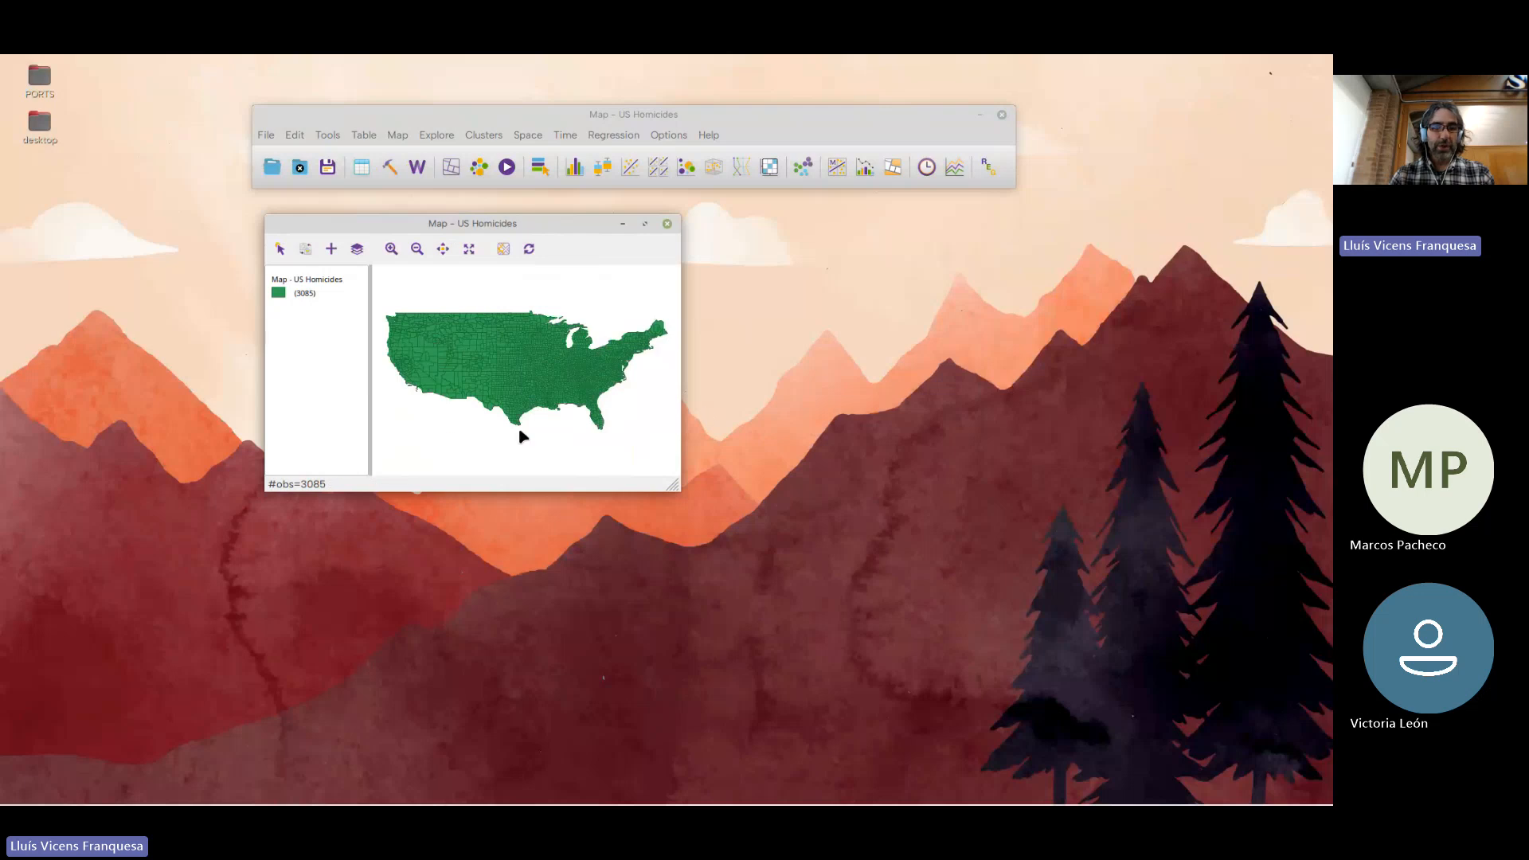
Enlarge the US Homicides map window, arrange it beneath the main window for viewing, and close it
{"action": "left_click_drag", "start_coordinate": [673, 487], "coordinate": [919, 723]}
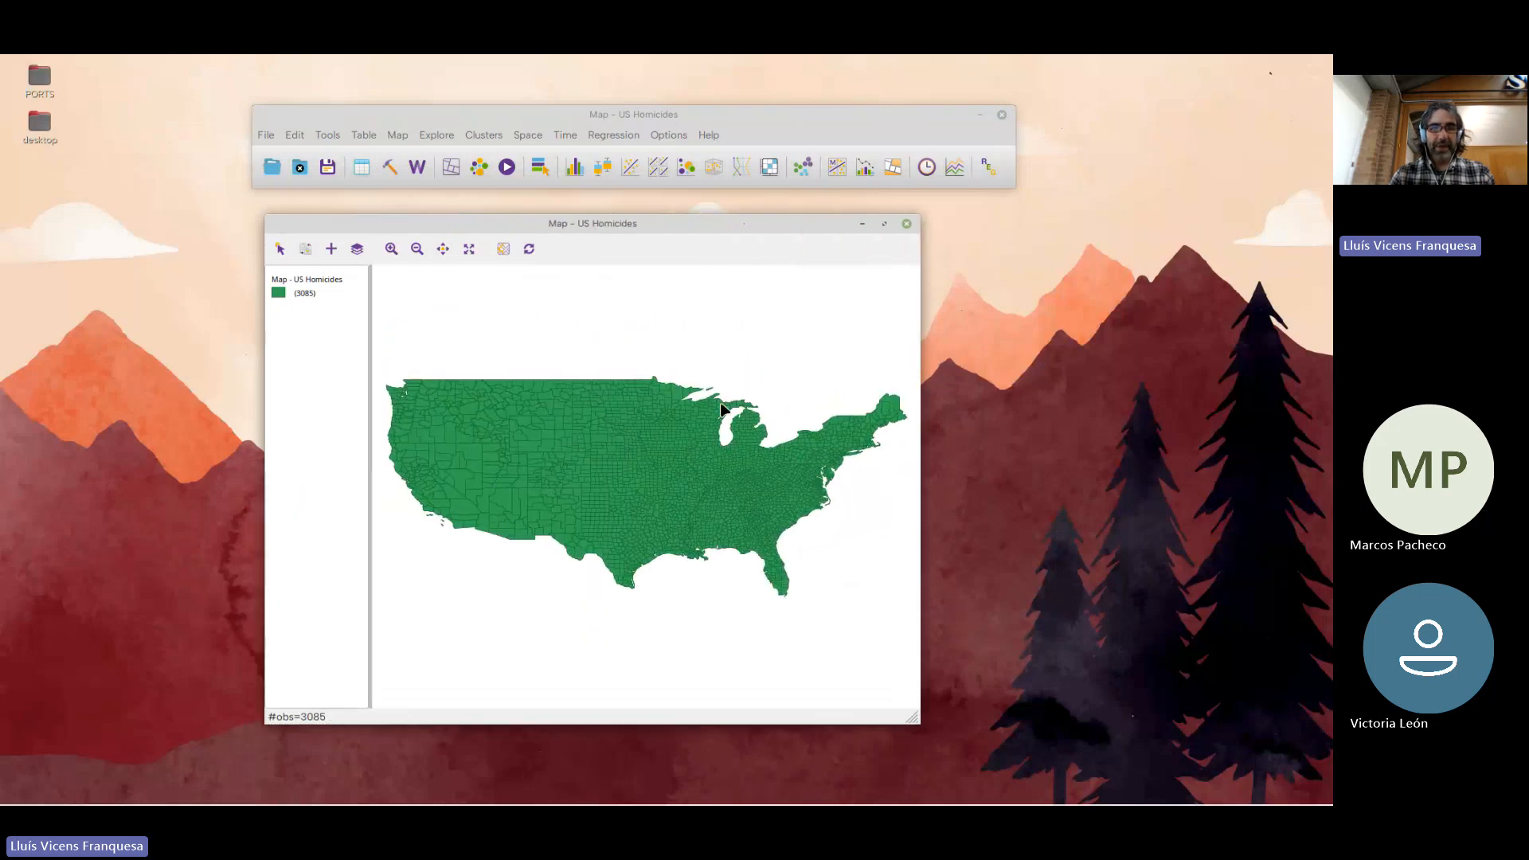
{"action": "left_click_drag", "start_coordinate": [611, 226], "coordinate": [598, 209]}
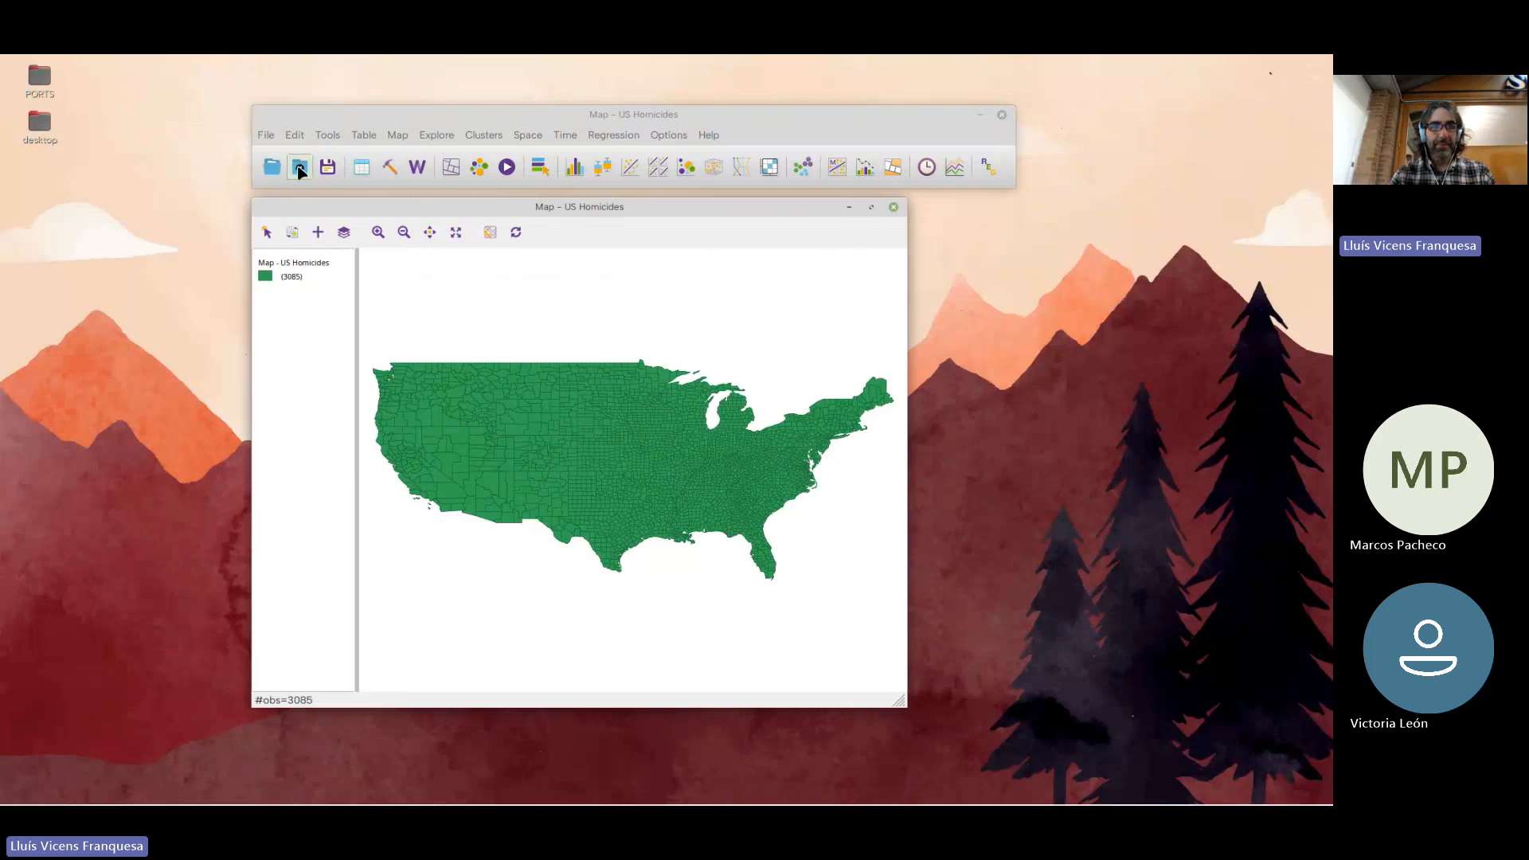
{"action": "left_click_drag", "start_coordinate": [638, 209], "coordinate": [673, 212]}
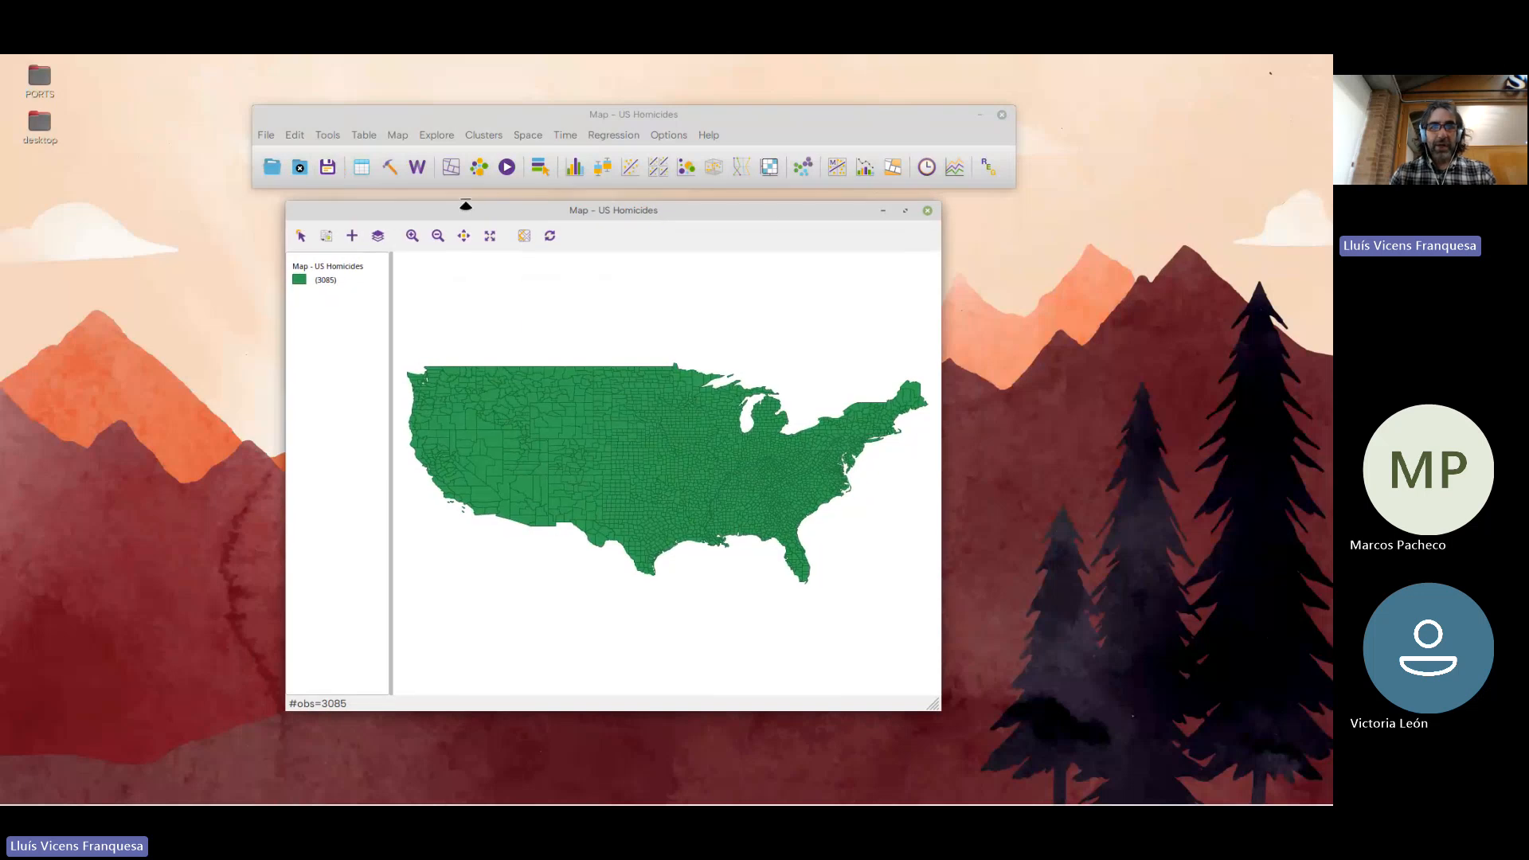
{"action": "left_click_drag", "start_coordinate": [548, 117], "coordinate": [550, 105]}
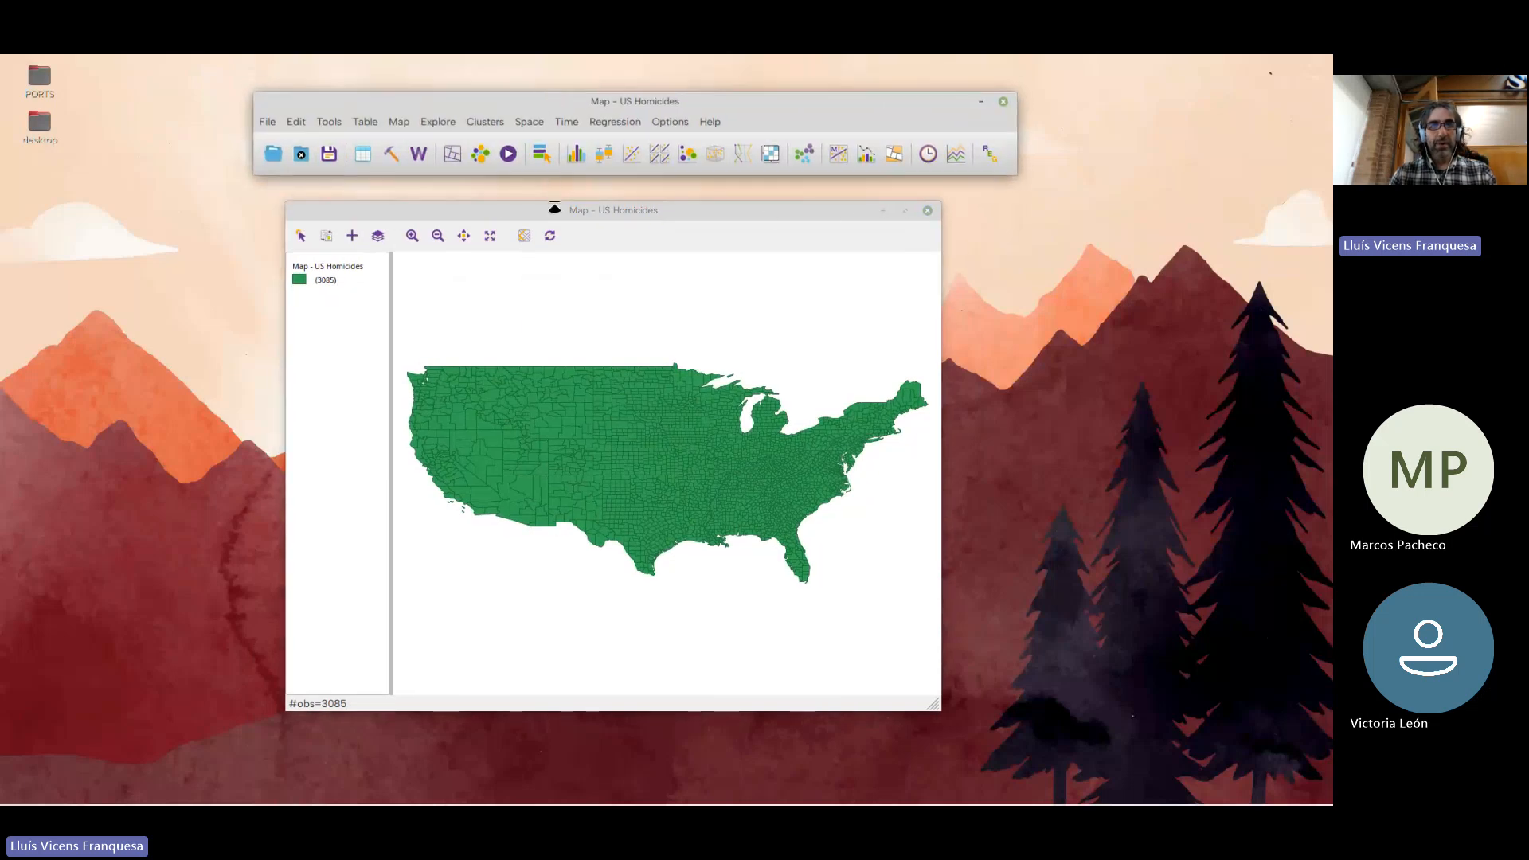
{"action": "left_click_drag", "start_coordinate": [555, 208], "coordinate": [583, 202]}
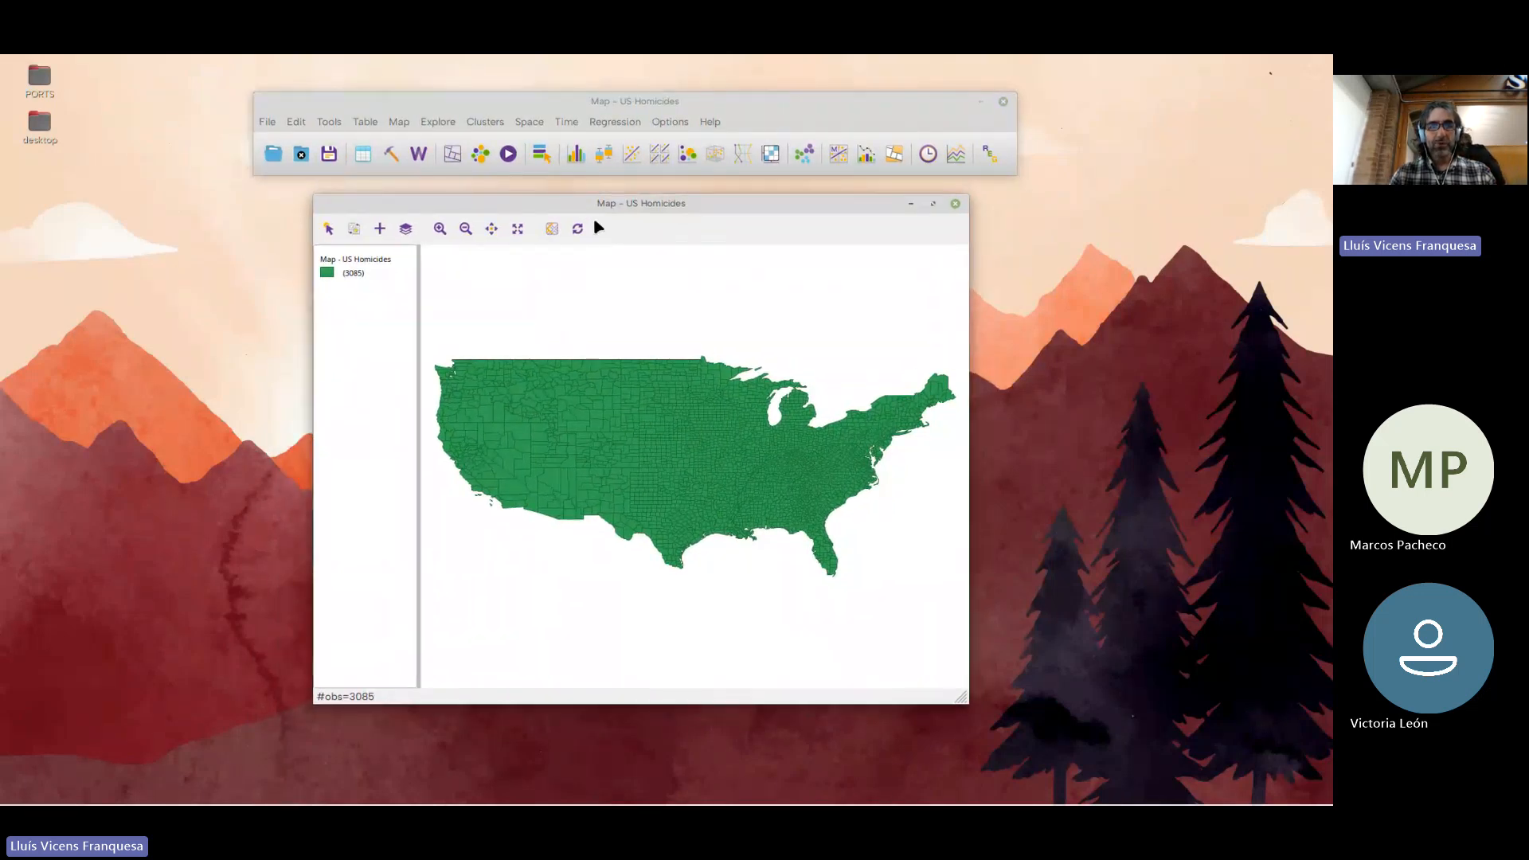
{"action": "left_click", "coordinate": [956, 205]}
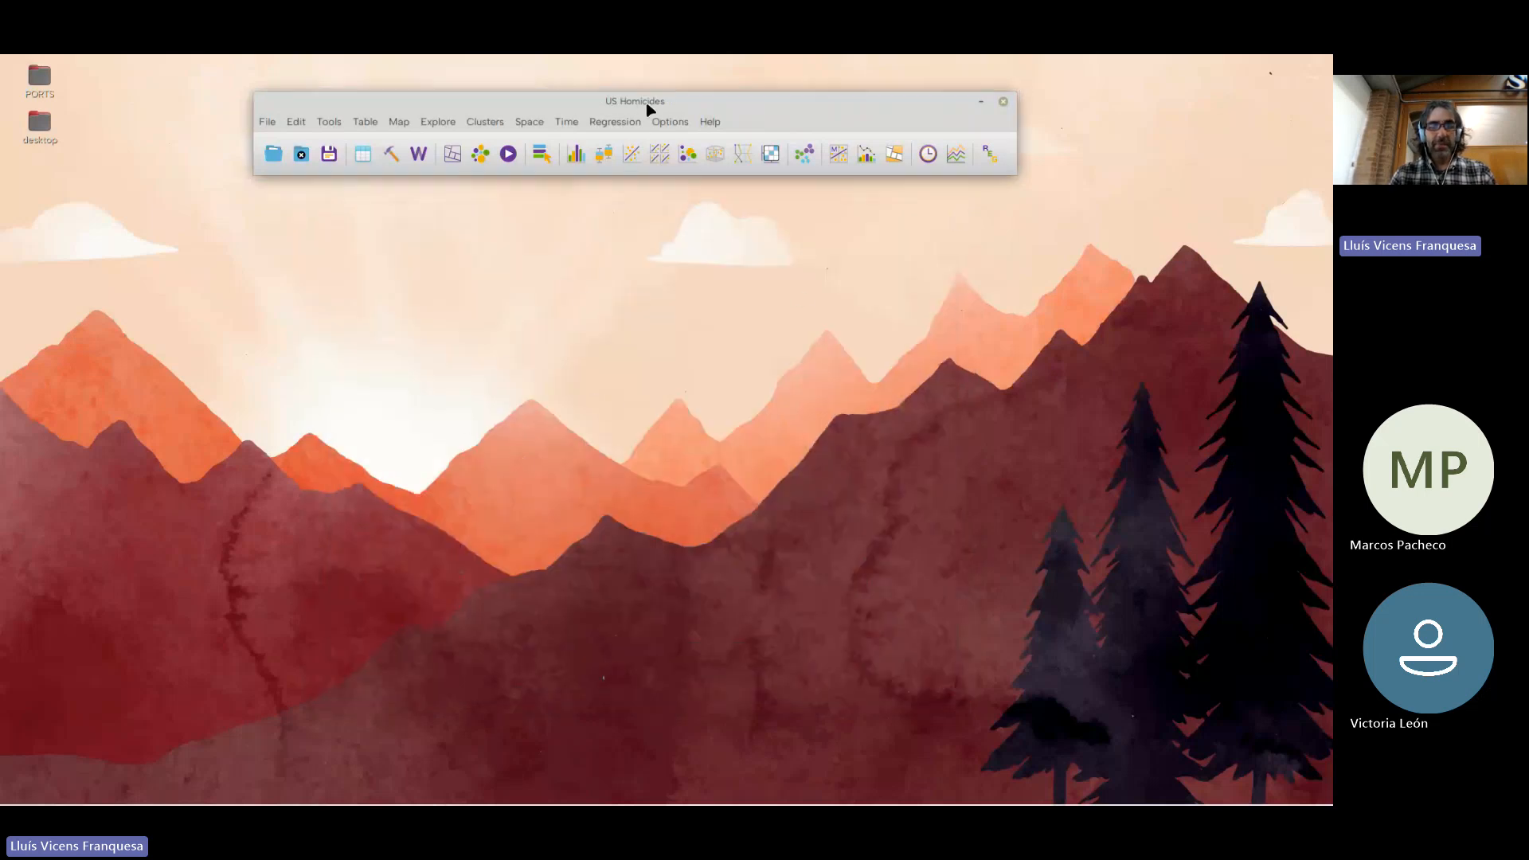
{"action": "left_click_drag", "start_coordinate": [645, 104], "coordinate": [653, 103]}
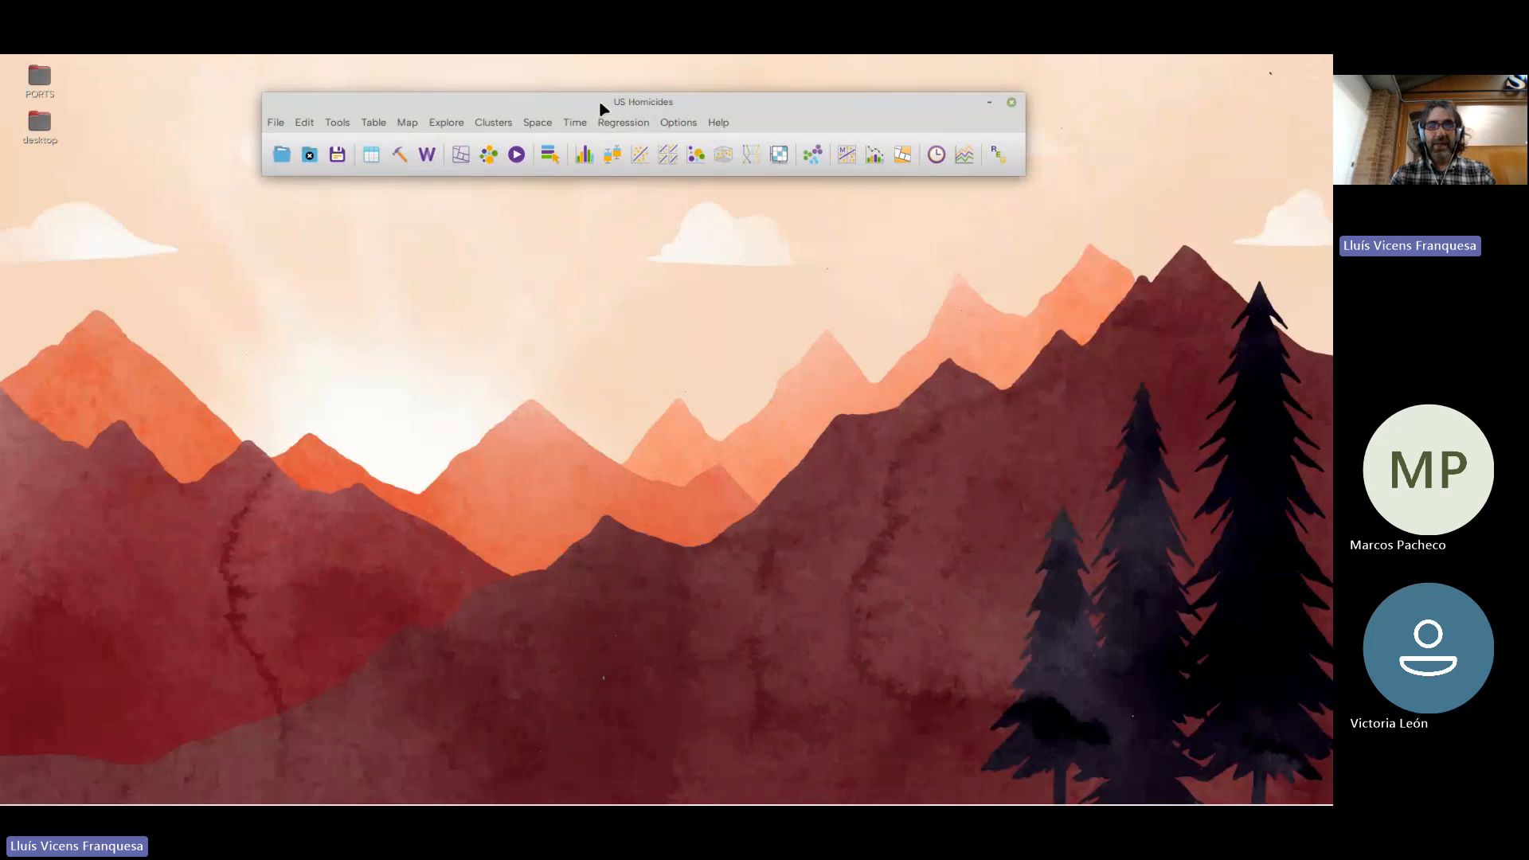
Create a quantile map of the variable fipsno with 2 categories
{"action": "left_click", "coordinate": [462, 154]}
{"action": "mouse_move", "coordinate": [518, 182]}
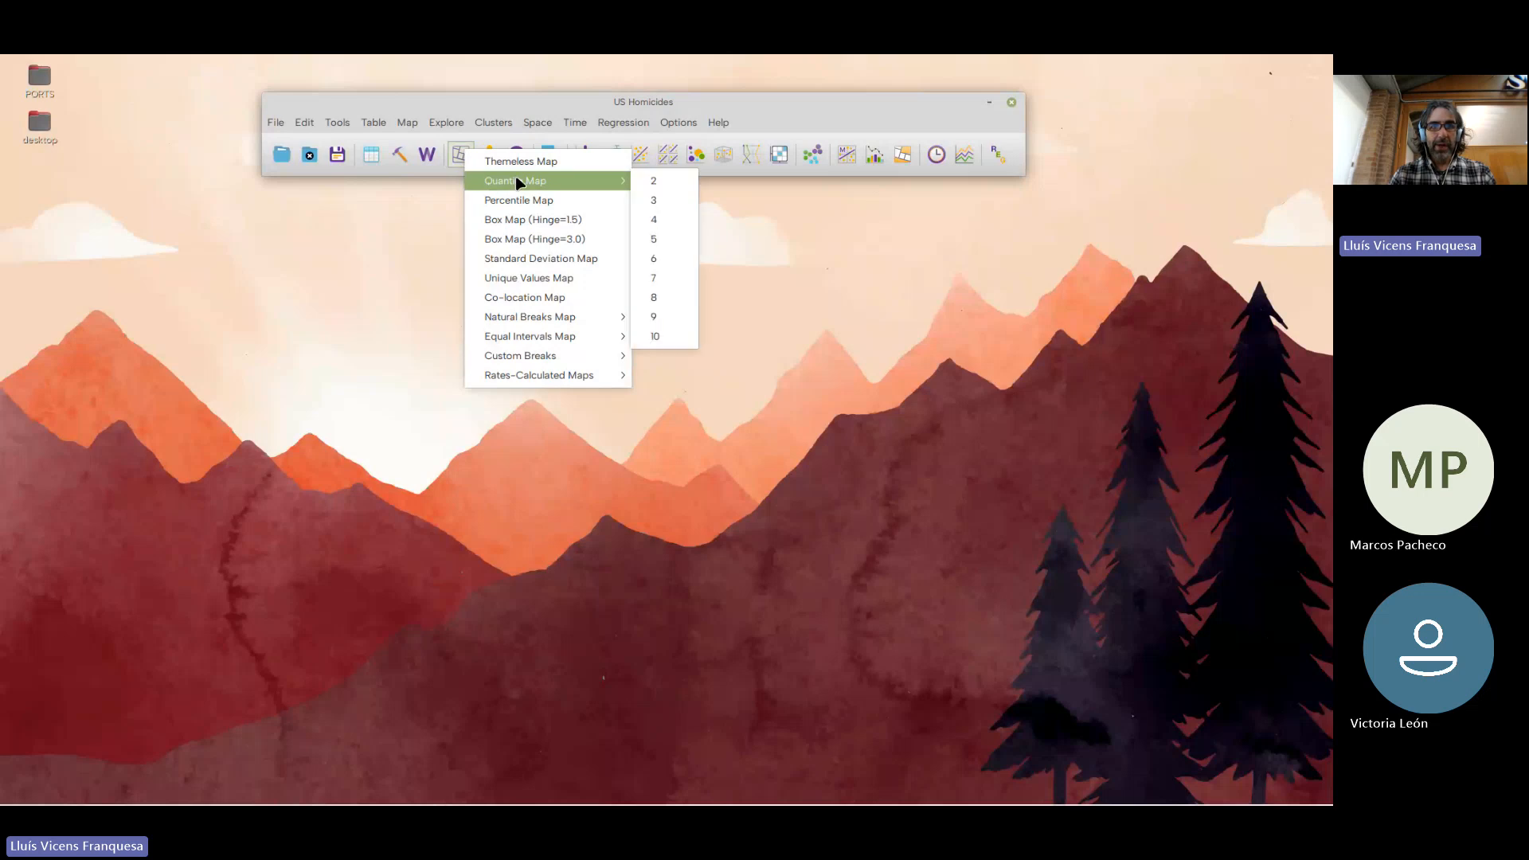
{"action": "left_click", "coordinate": [654, 181]}
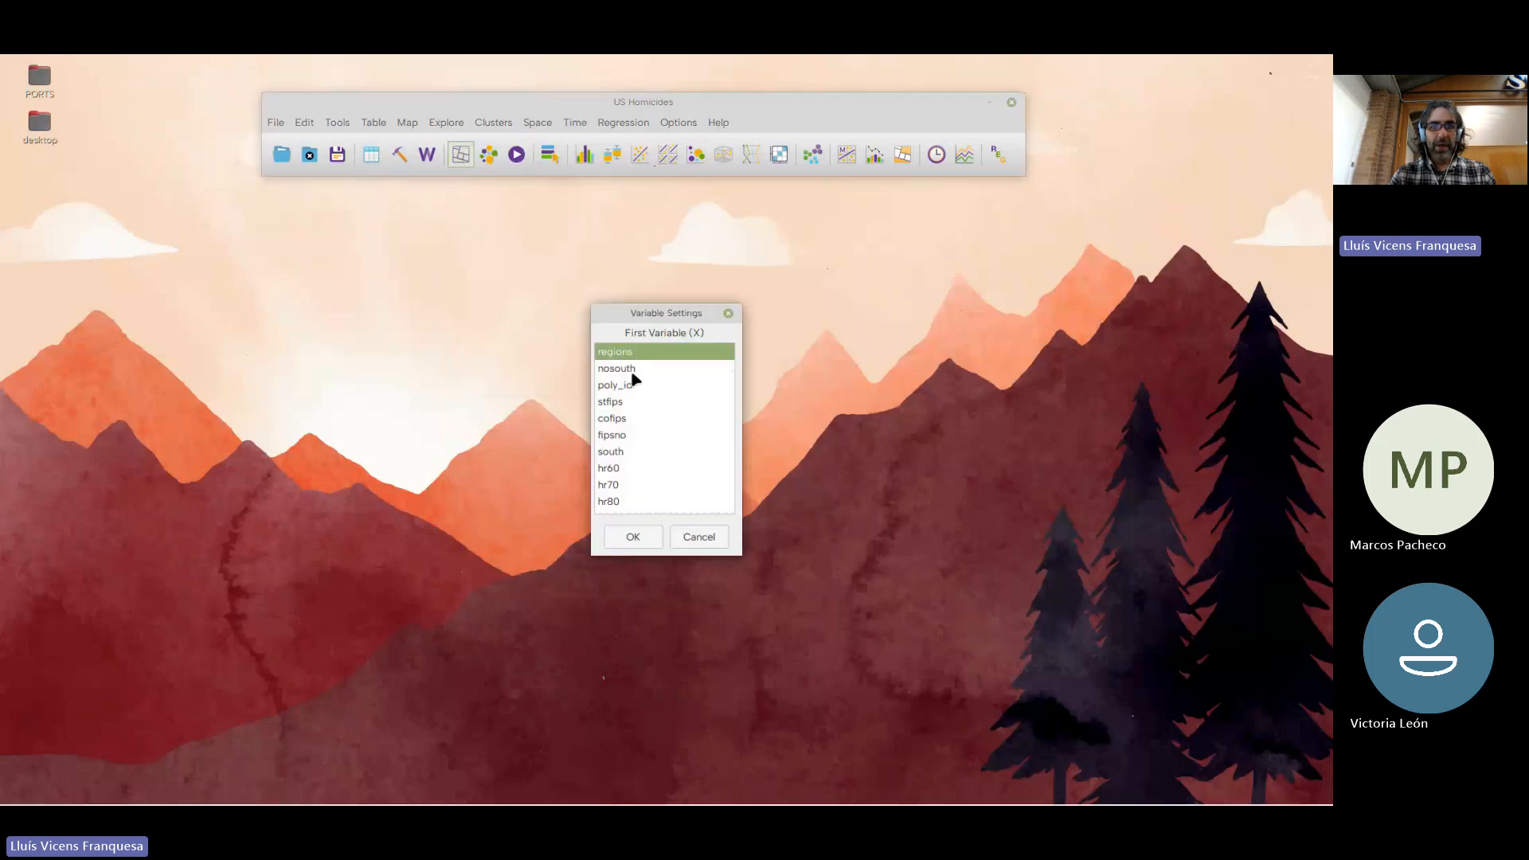
{"action": "left_click", "coordinate": [609, 435]}
{"action": "left_click", "coordinate": [634, 536]}
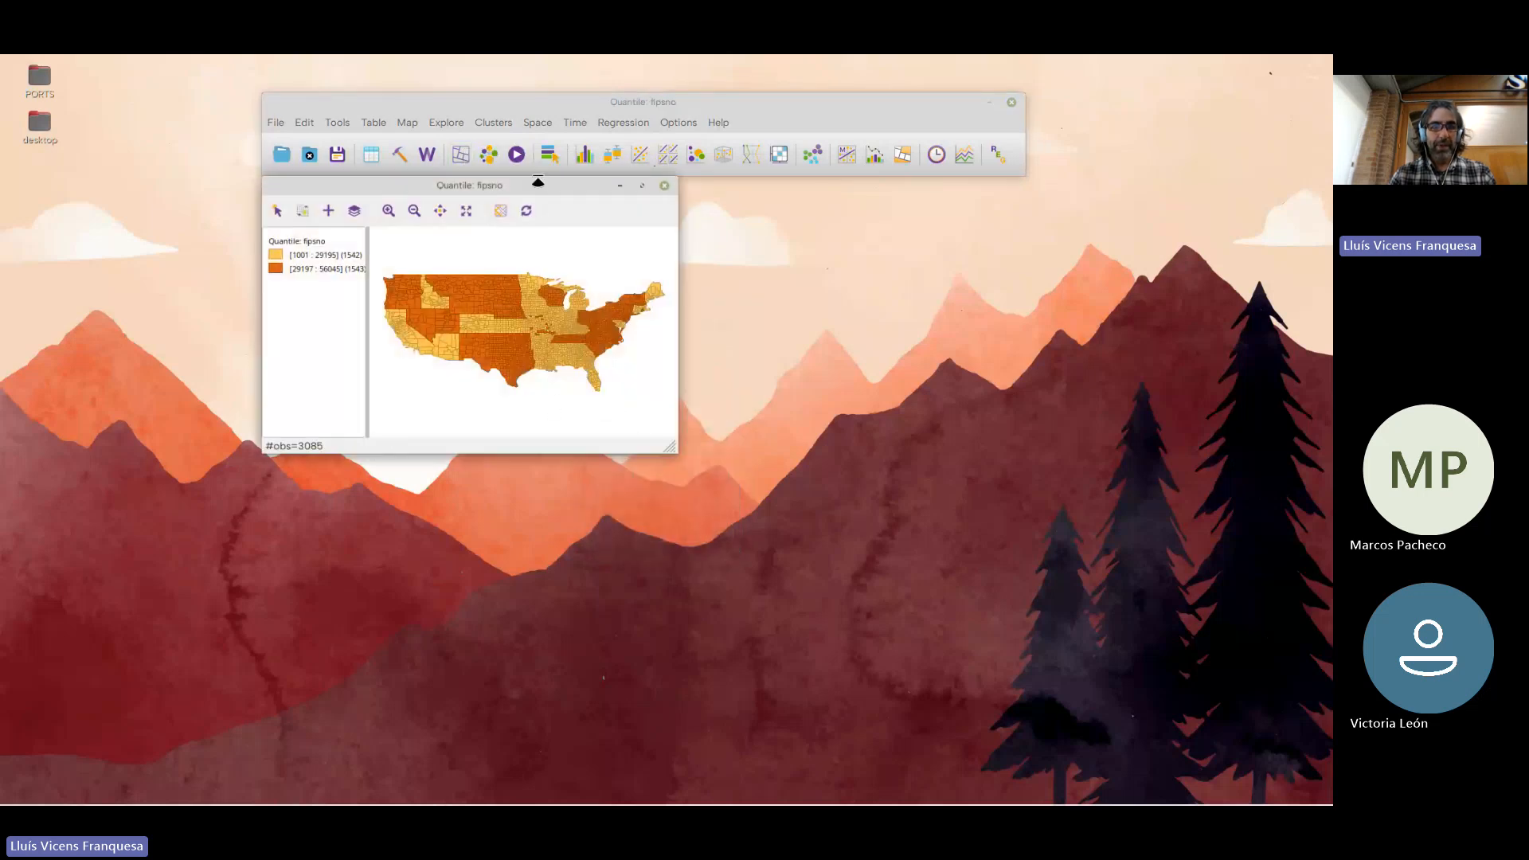
Enlarge the fipsno quantile map window for inspection and close it
{"action": "left_click_drag", "start_coordinate": [536, 177], "coordinate": [614, 242]}
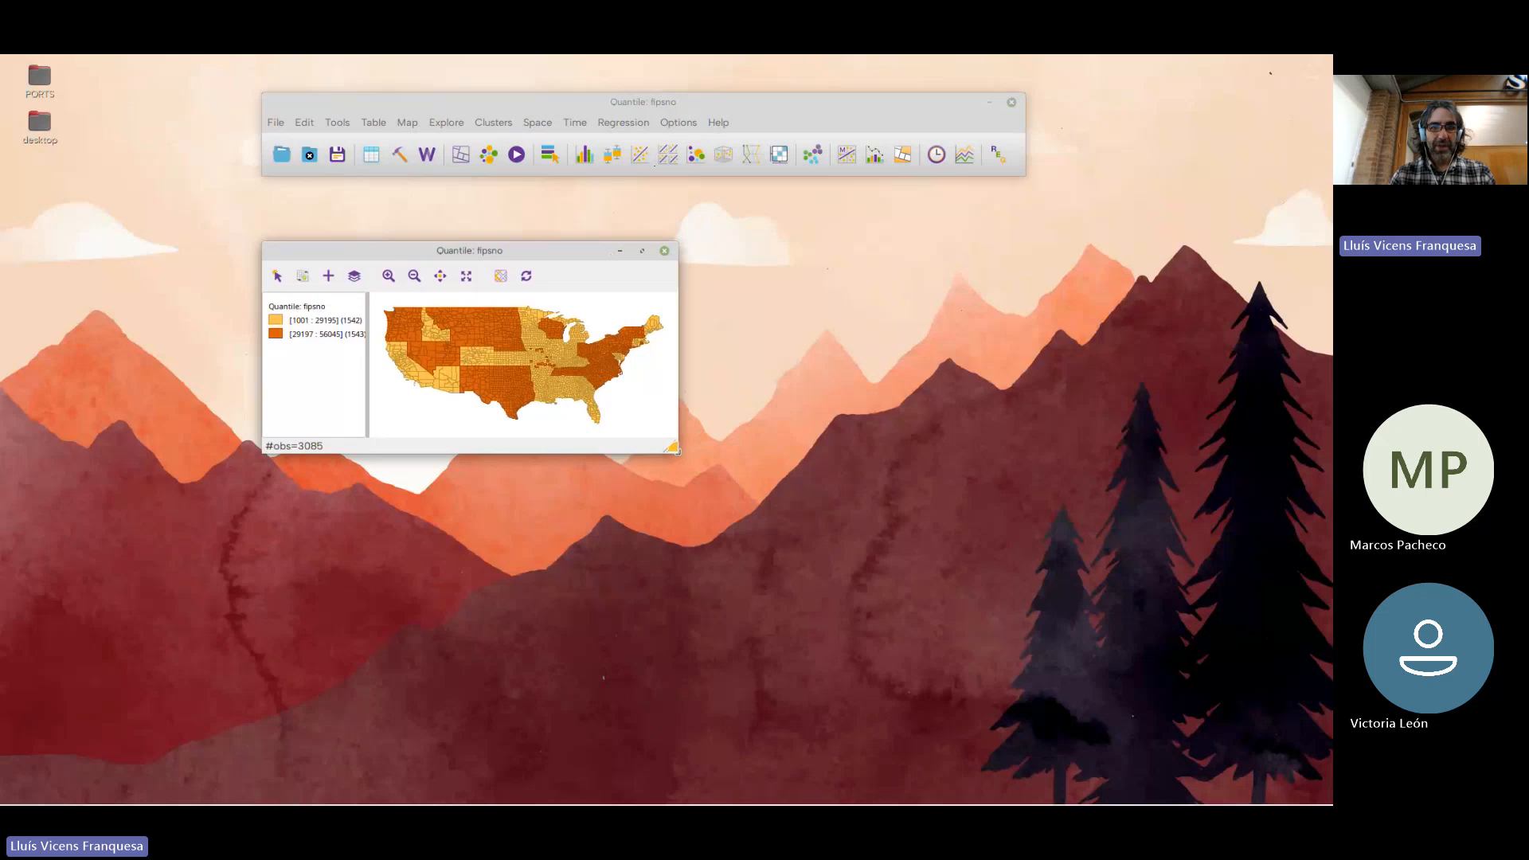
{"action": "left_click_drag", "start_coordinate": [673, 449], "coordinate": [762, 580]}
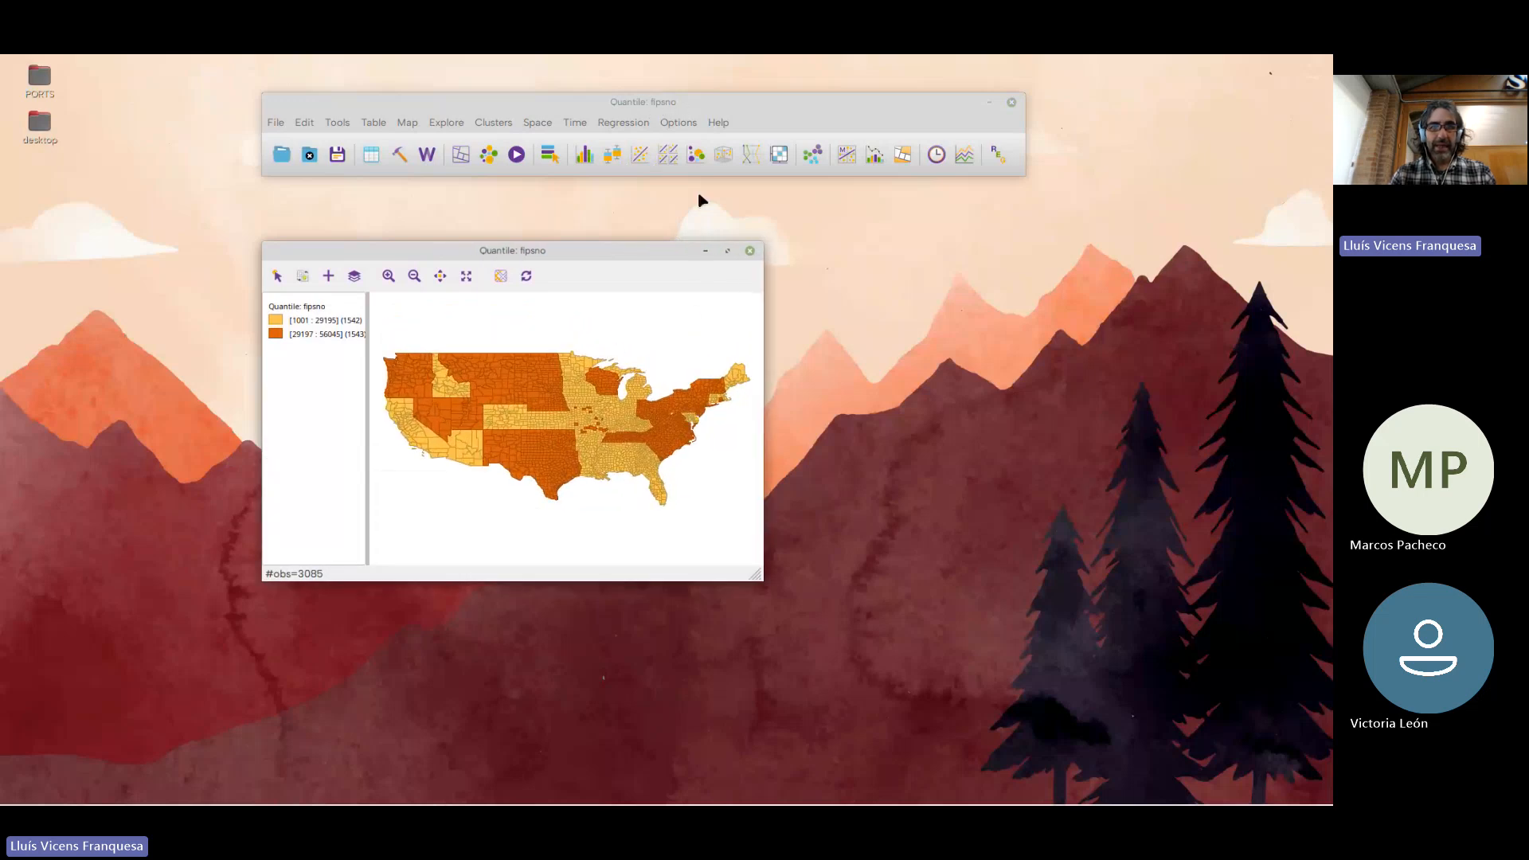
{"action": "left_click", "coordinate": [749, 250]}
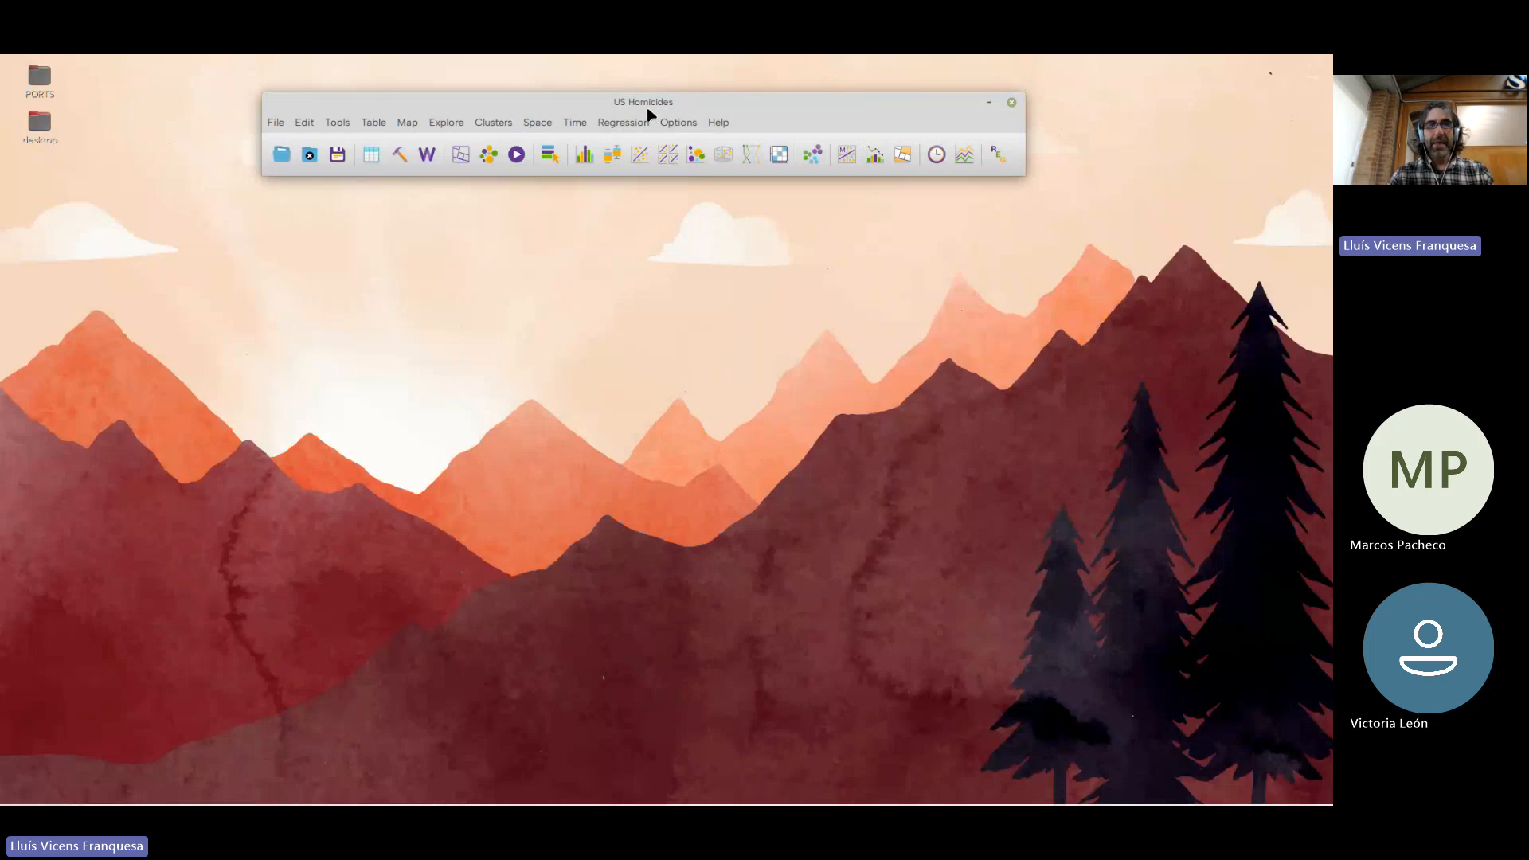
Close the US Homicides project and reopen the data source connection dialog, centred beneath the main window
{"action": "left_click", "coordinate": [311, 156]}
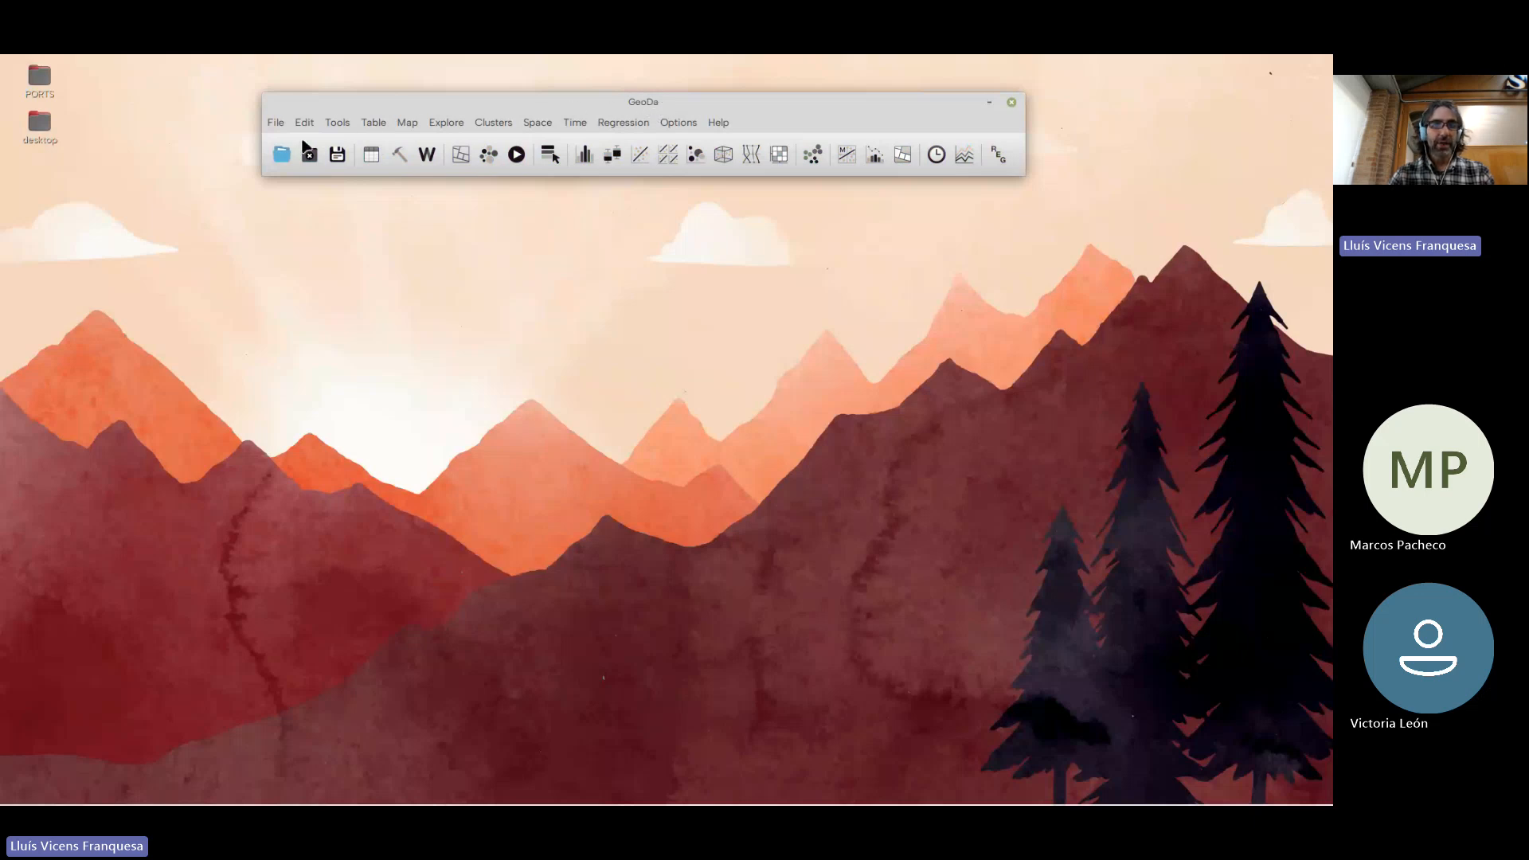
{"action": "left_click", "coordinate": [281, 154]}
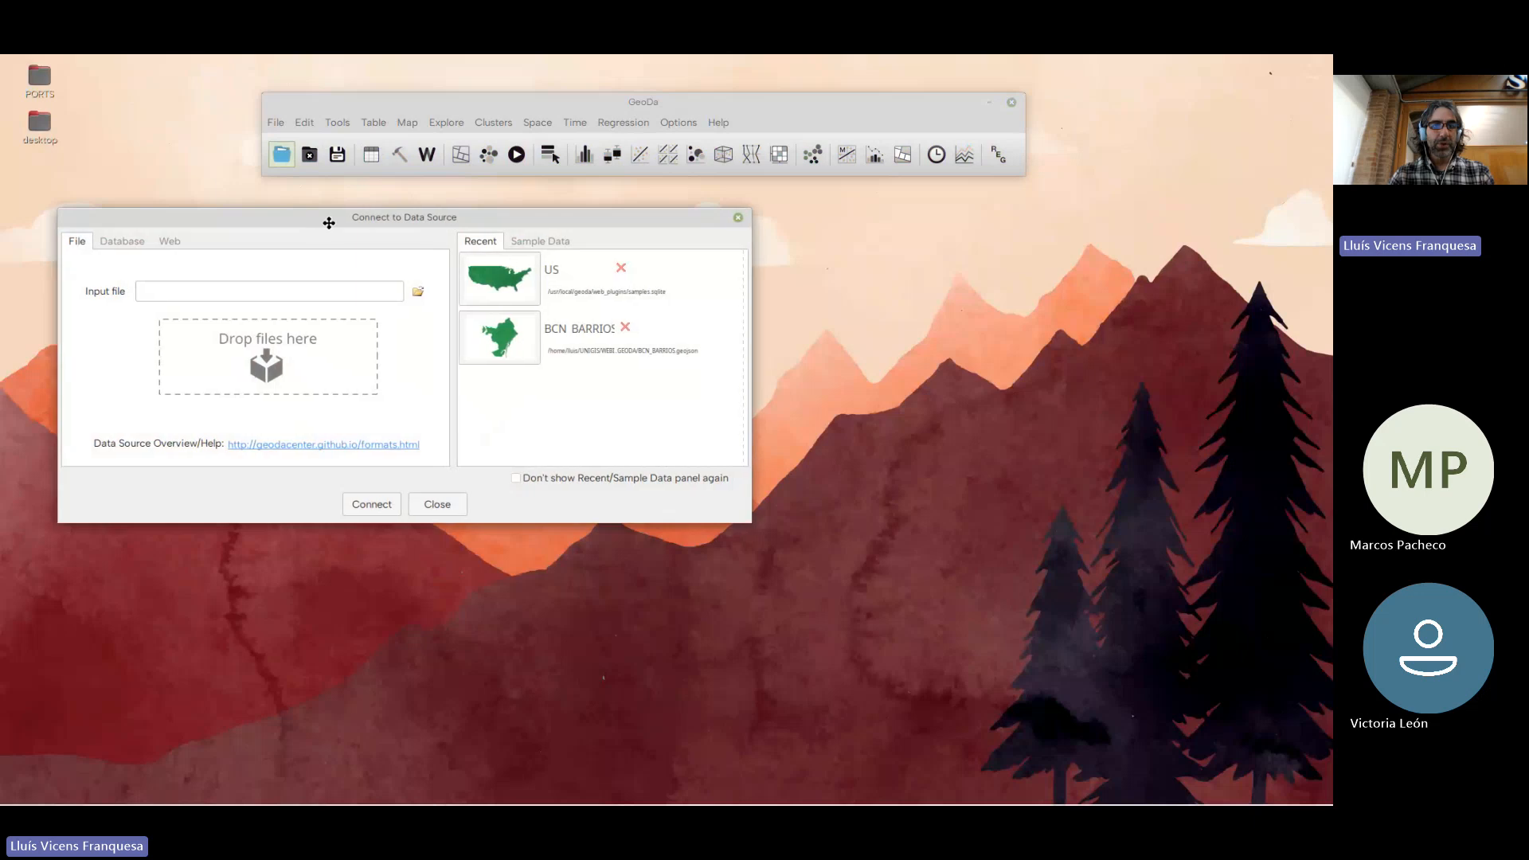
{"action": "left_click_drag", "start_coordinate": [329, 222], "coordinate": [551, 218]}
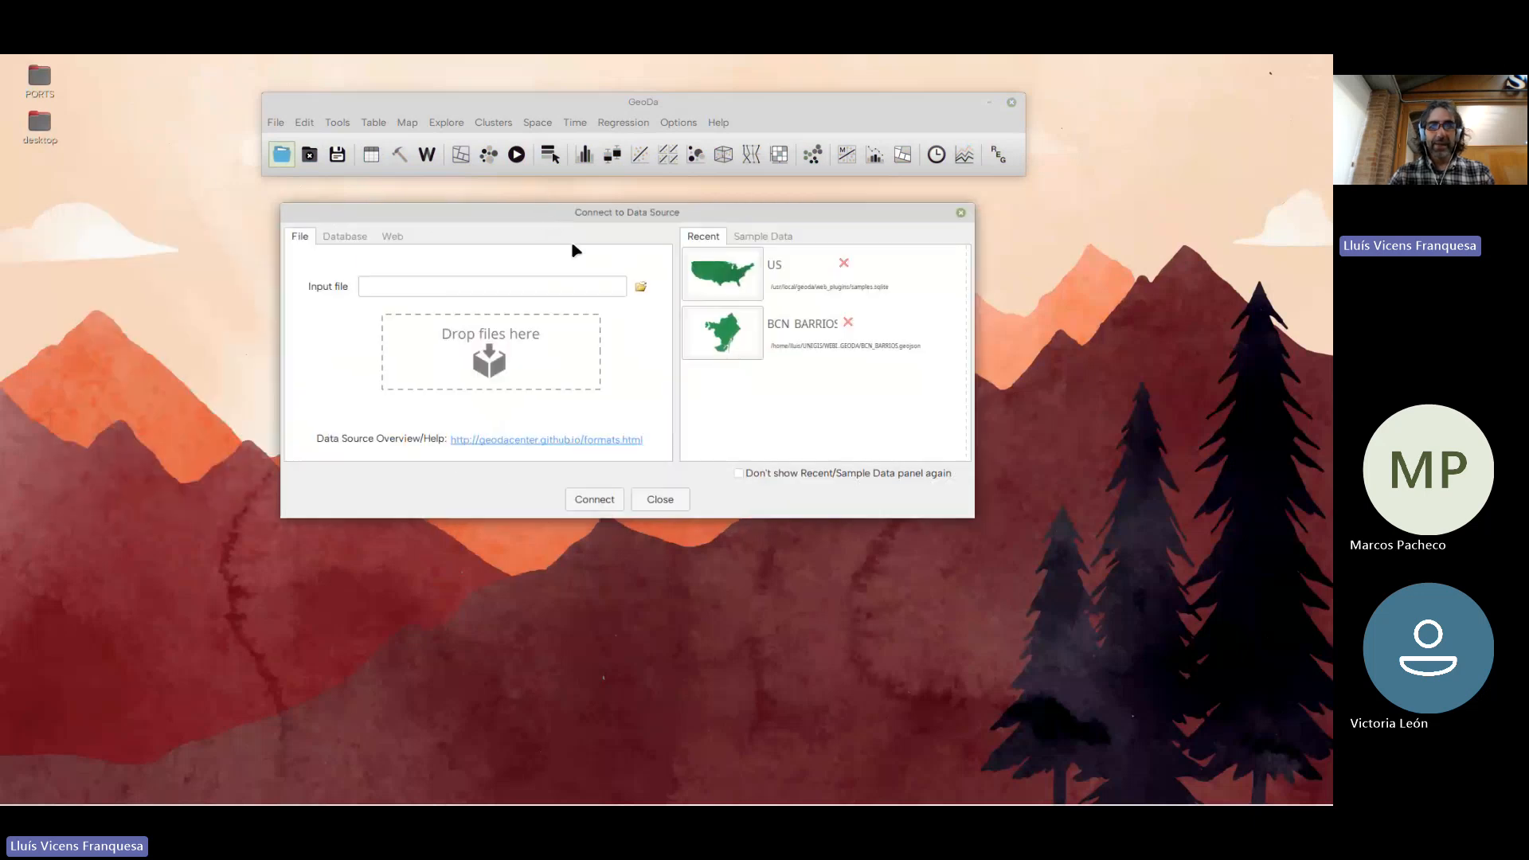
Review the supported input file formats and the available spatial database types for connecting to data
{"action": "left_click", "coordinate": [642, 287]}
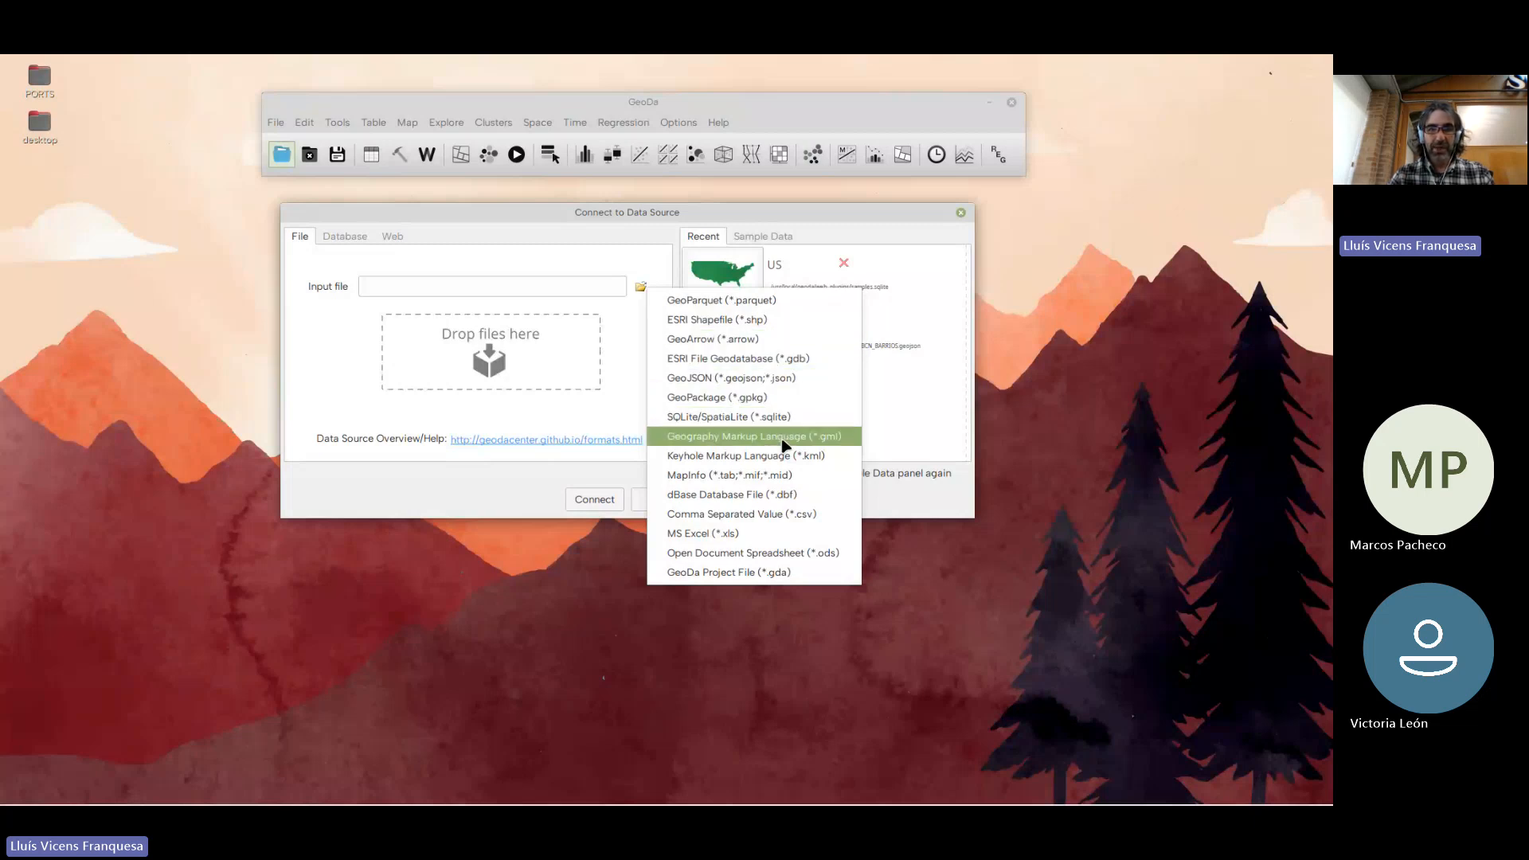
{"action": "left_click", "coordinate": [356, 239]}
{"action": "left_click", "coordinate": [356, 238]}
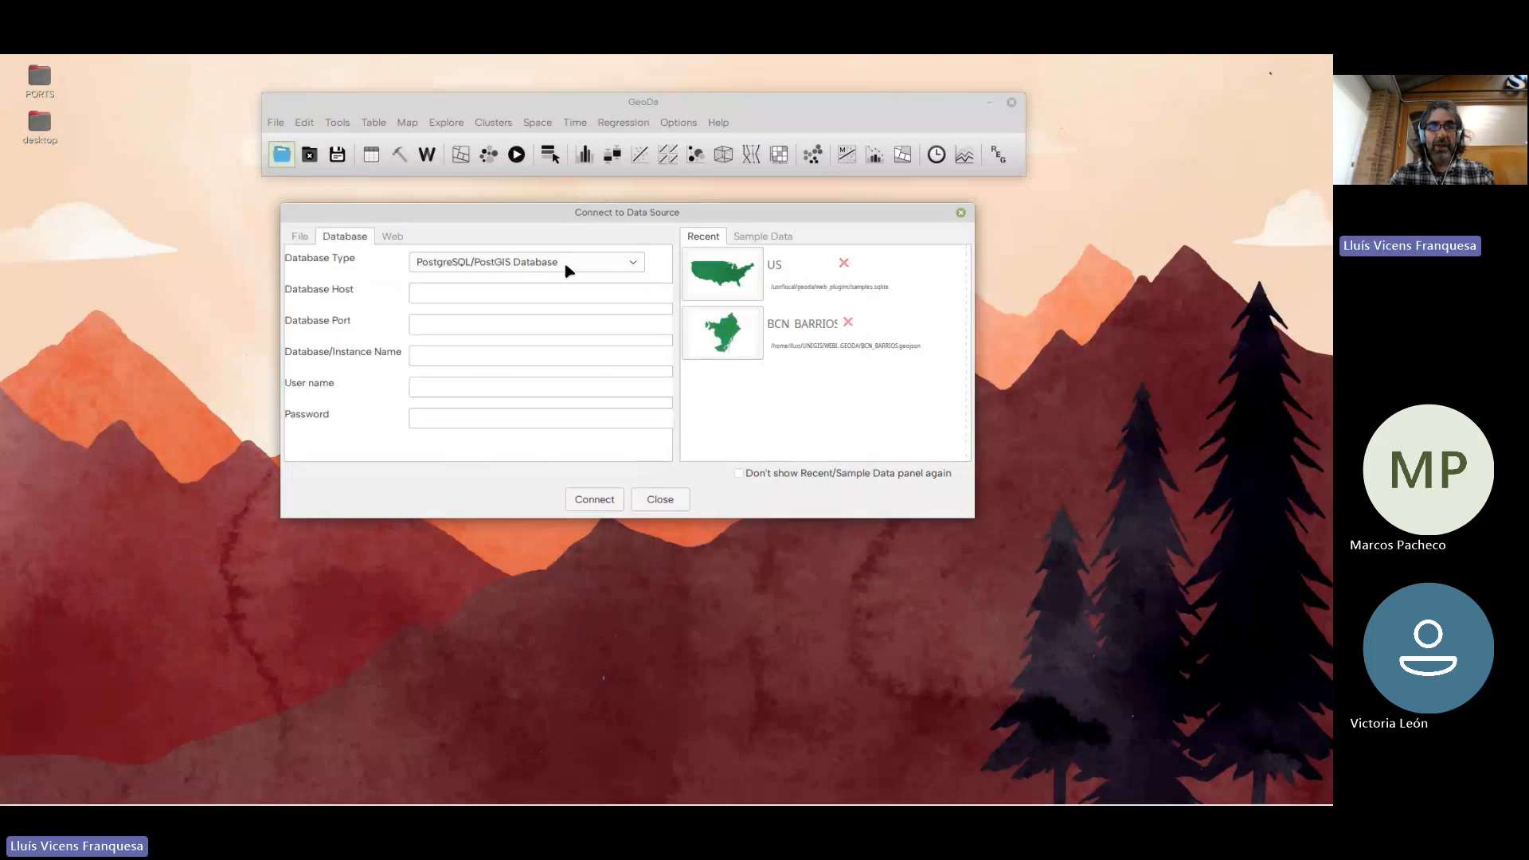
{"action": "left_click", "coordinate": [632, 265]}
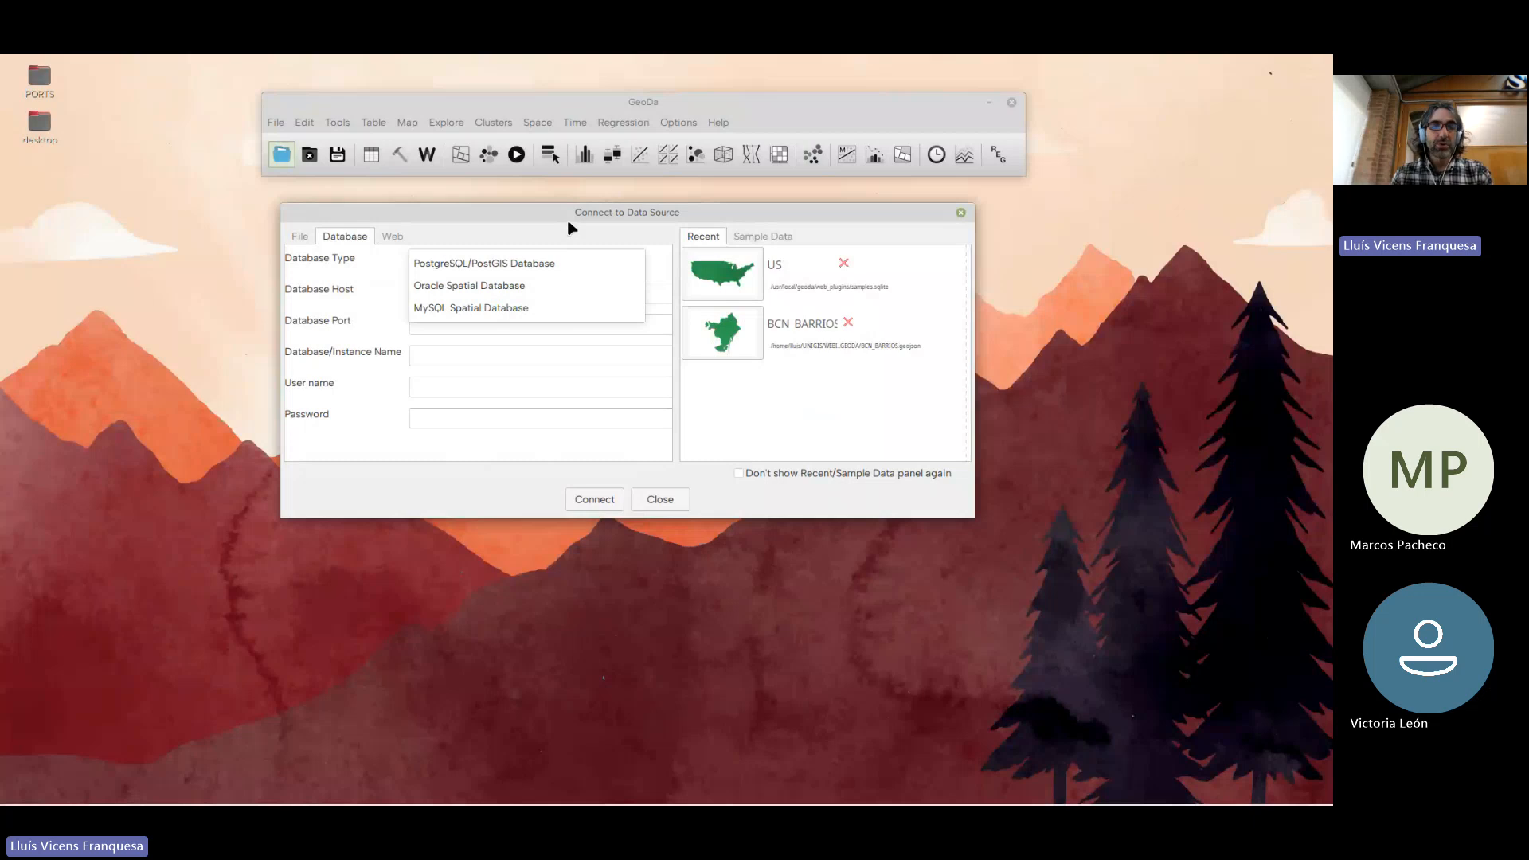
{"action": "left_click", "coordinate": [404, 255]}
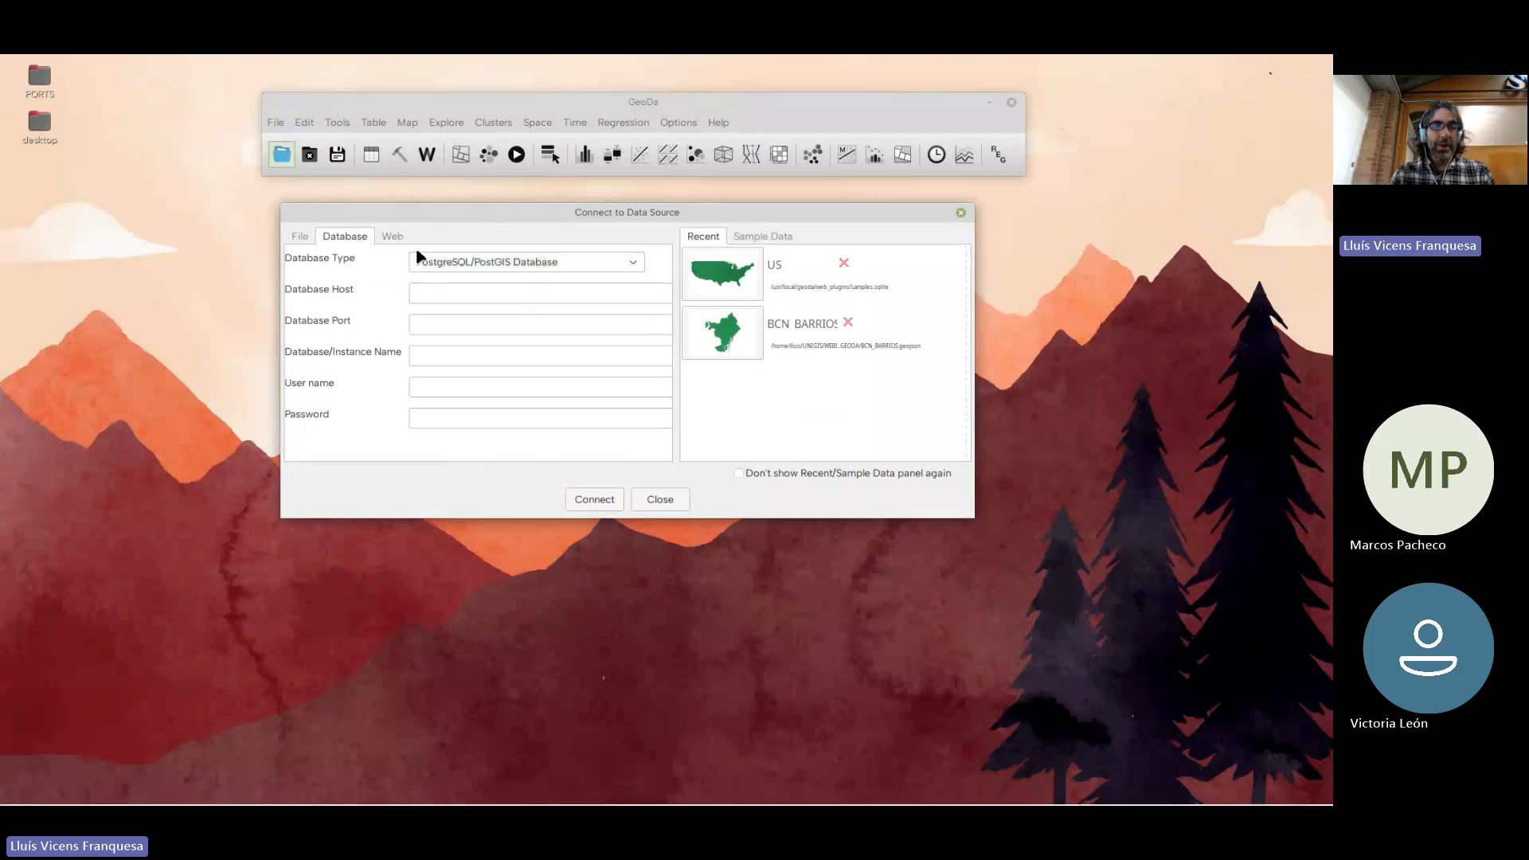
Review the web data source types and return to the file input options, keeping the dialog beneath the main window
{"action": "left_click", "coordinate": [392, 237]}
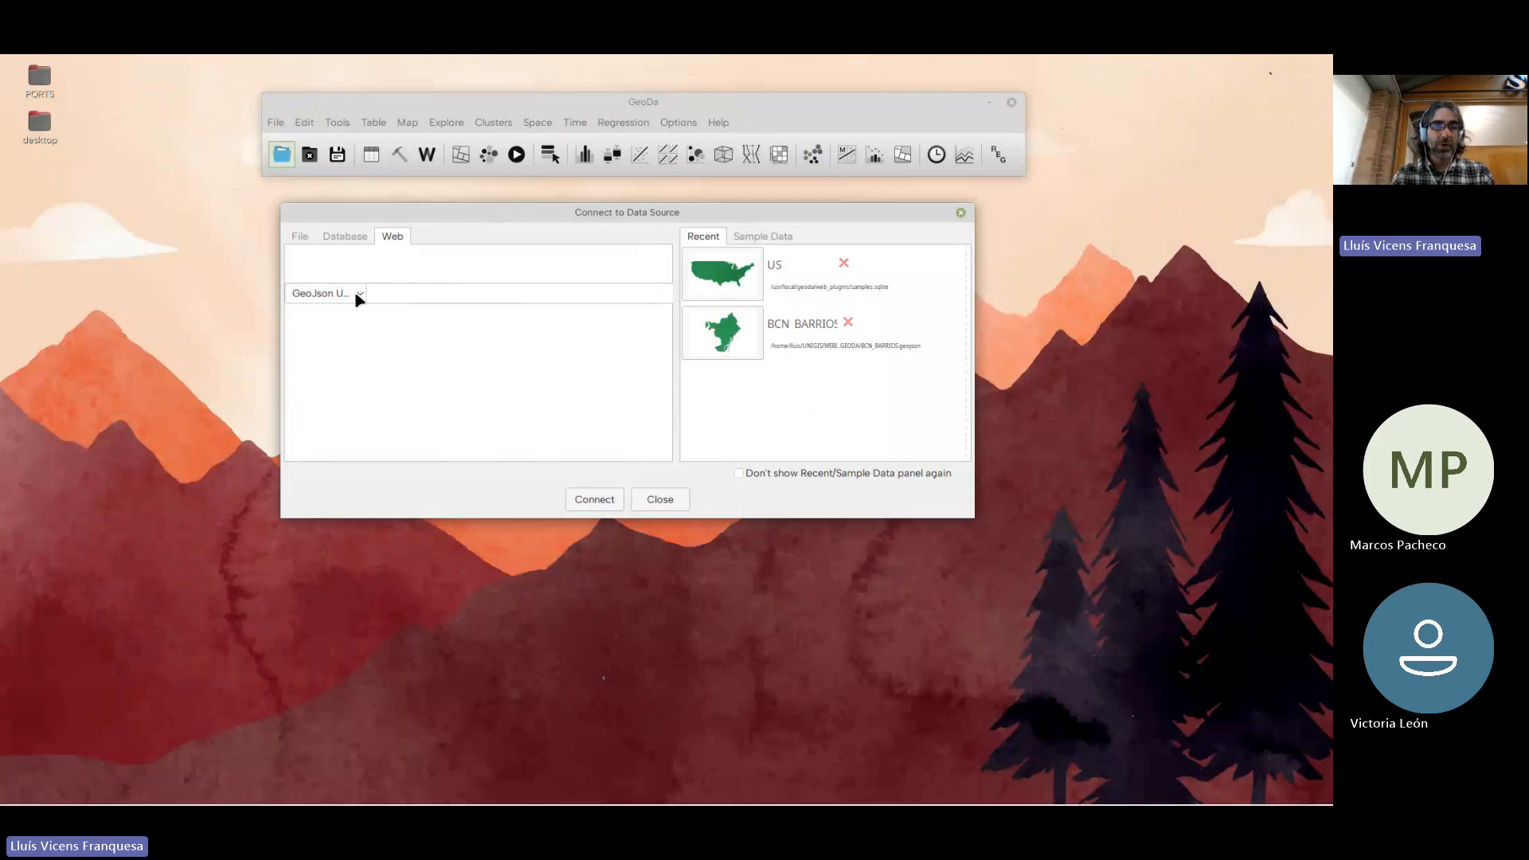
{"action": "left_click", "coordinate": [472, 295]}
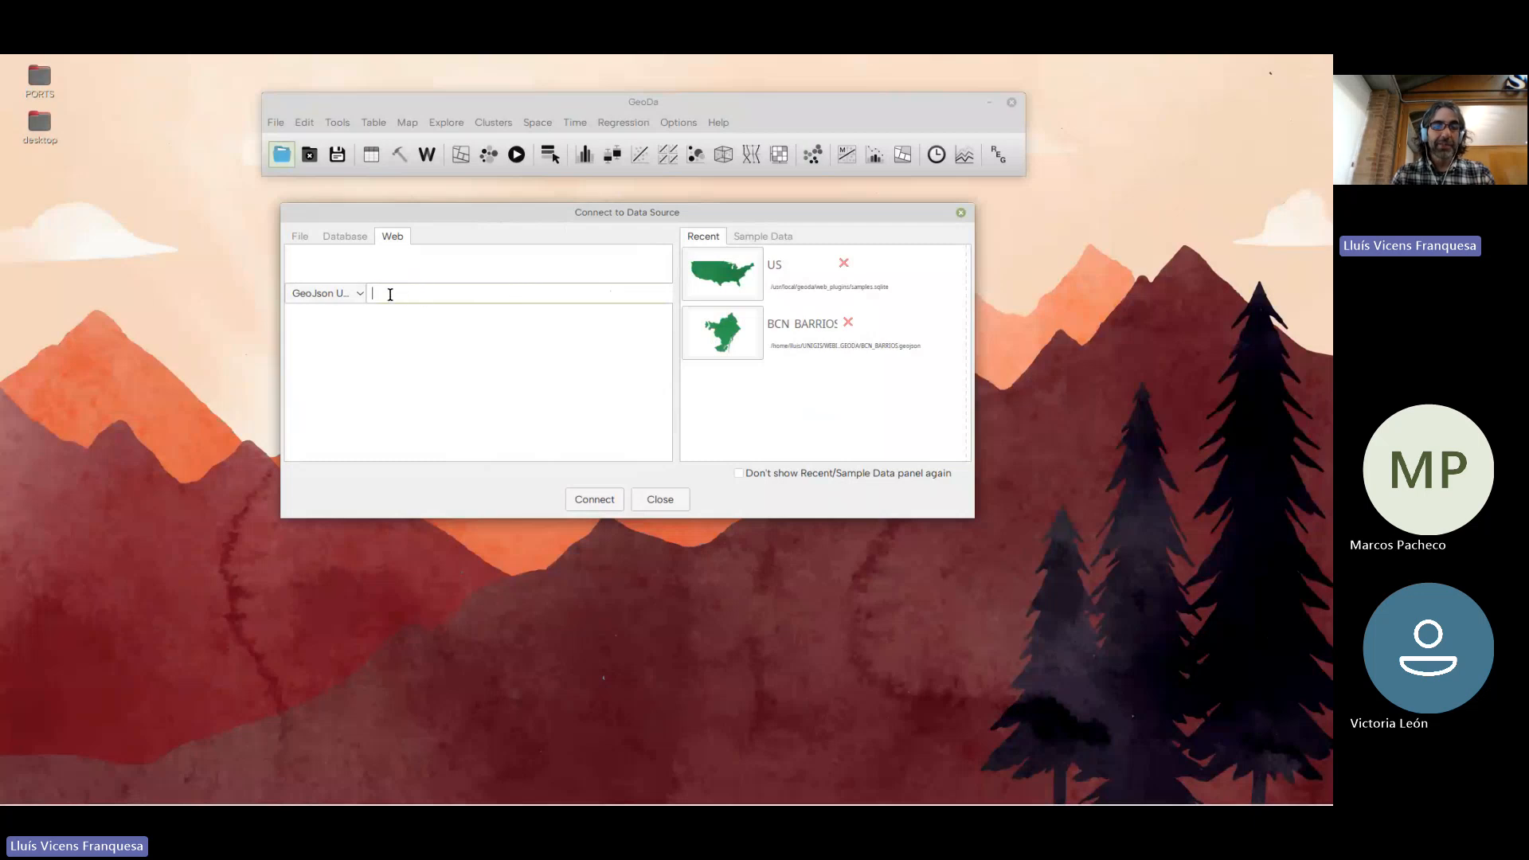
{"action": "left_click", "coordinate": [359, 296]}
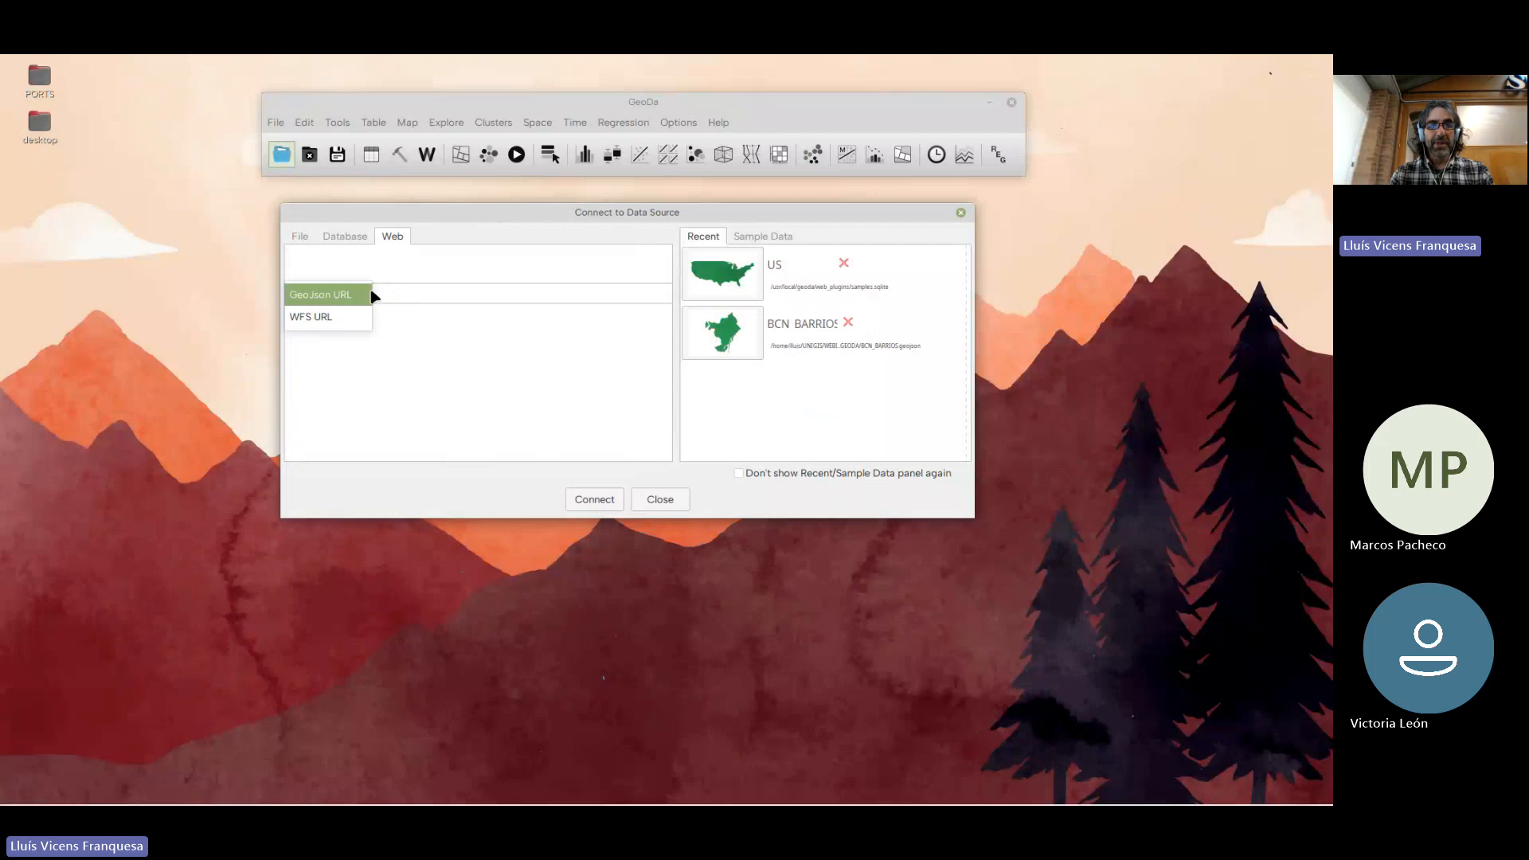
{"action": "left_click", "coordinate": [555, 294]}
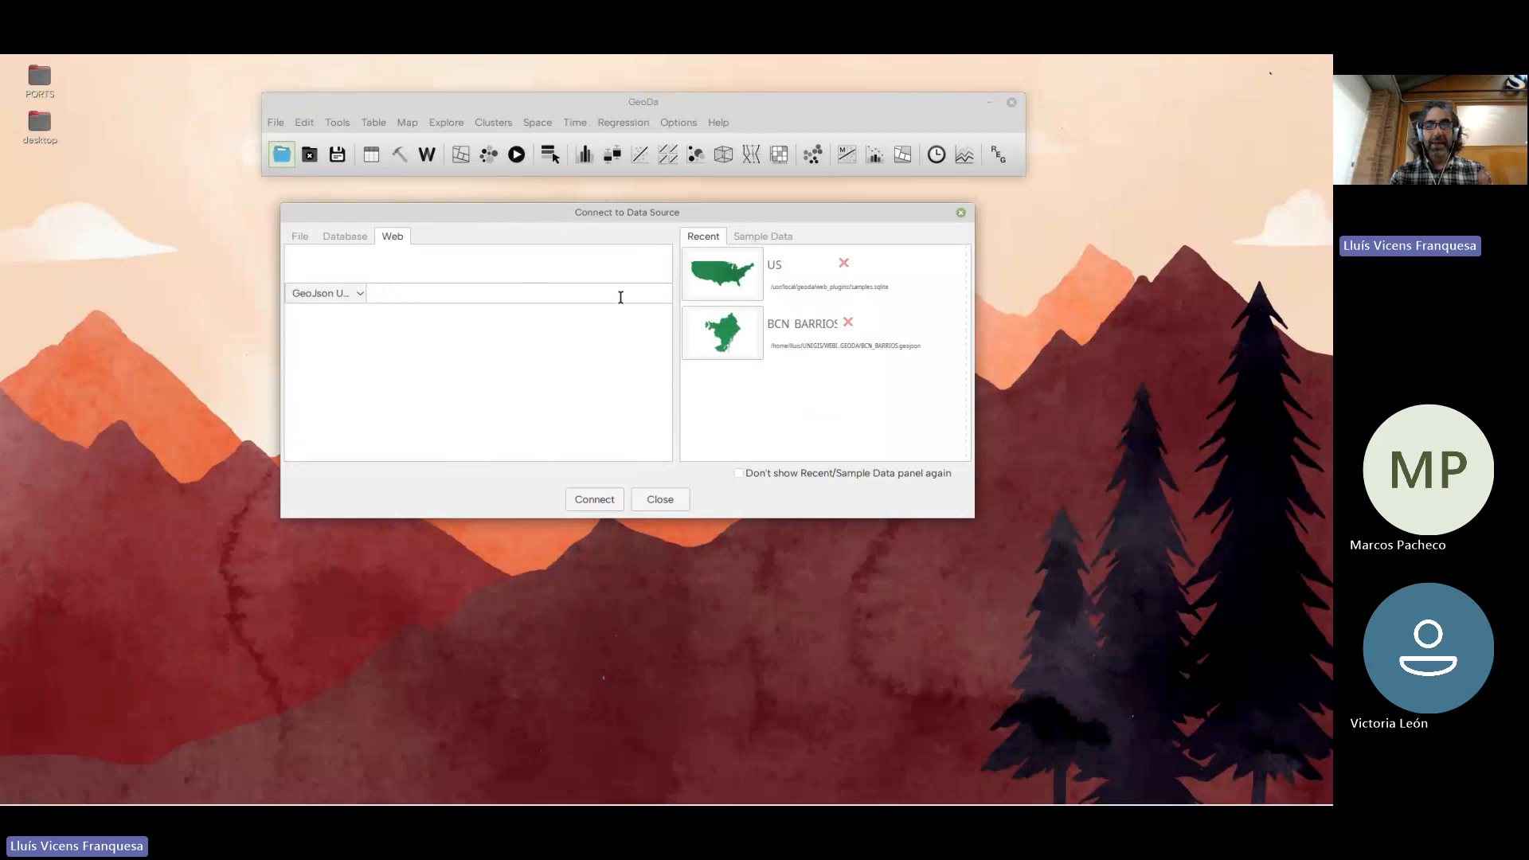
{"action": "left_click", "coordinate": [307, 236]}
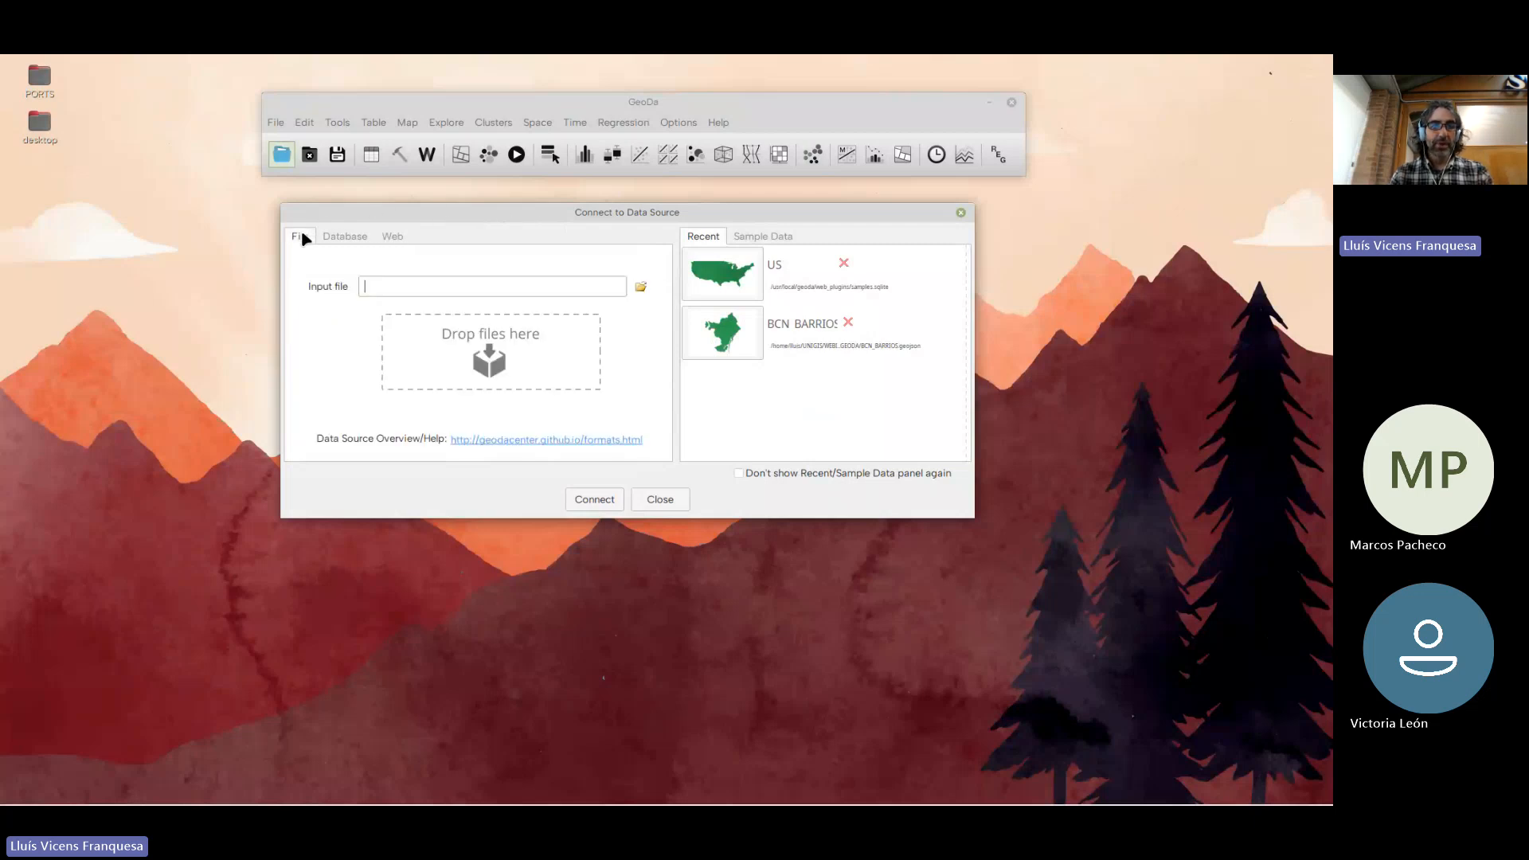
{"action": "left_click_drag", "start_coordinate": [378, 215], "coordinate": [425, 209]}
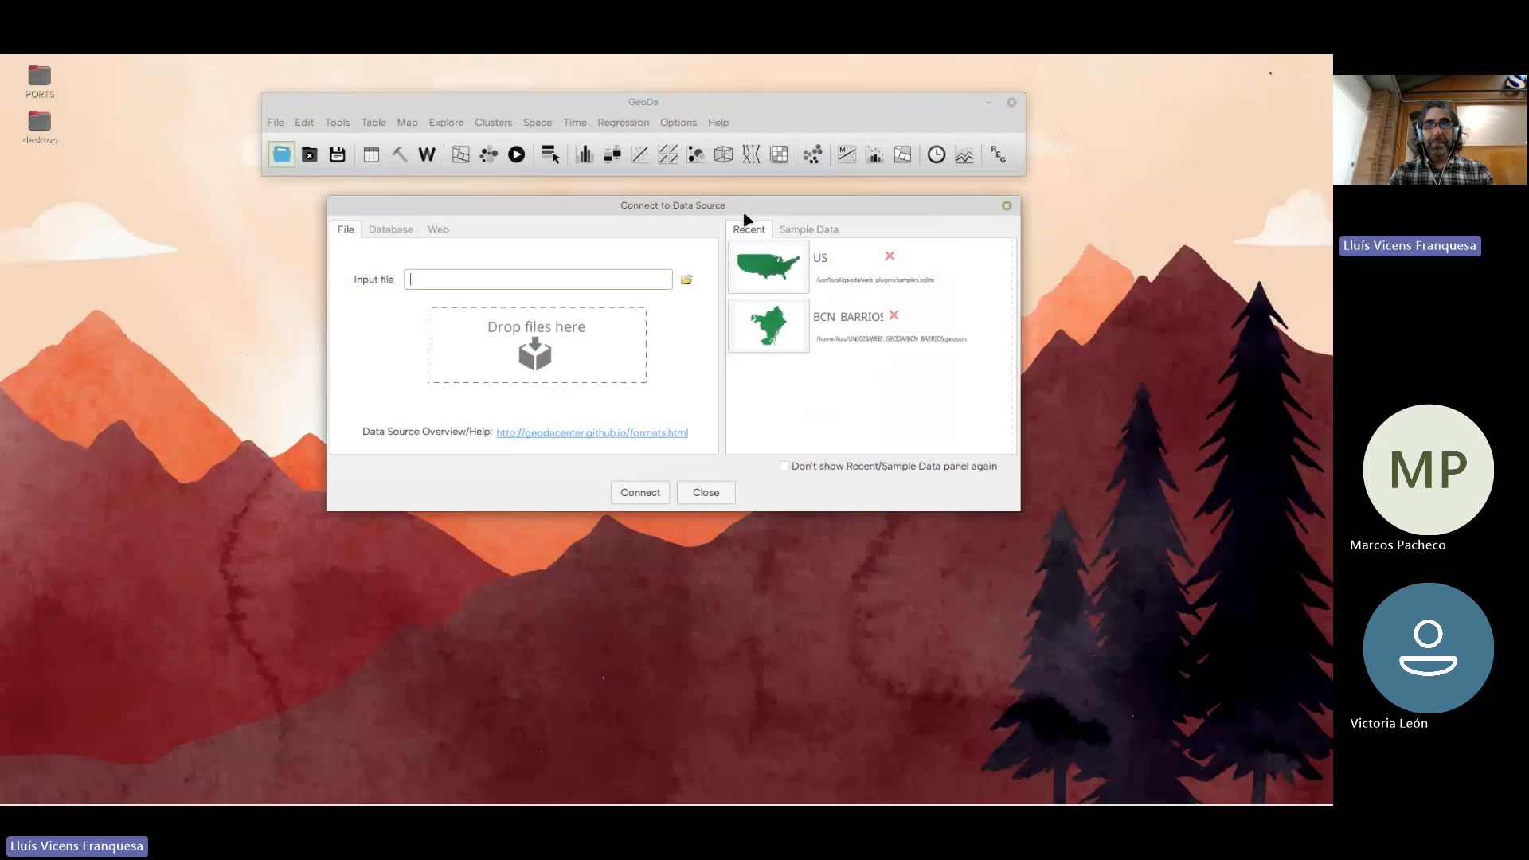
{"action": "left_click_drag", "start_coordinate": [557, 208], "coordinate": [518, 202]}
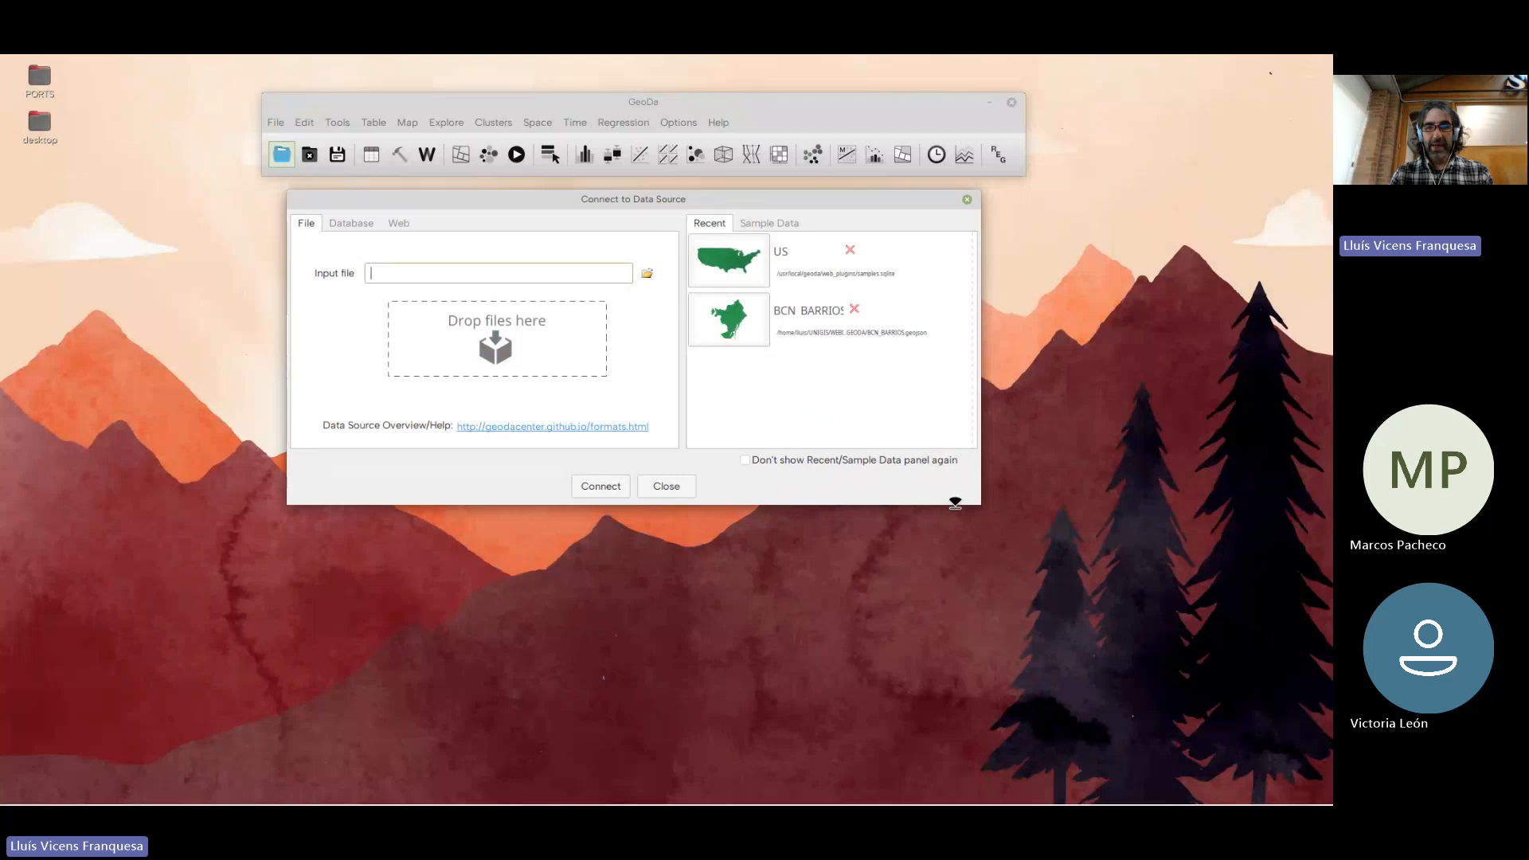
Open the recent BCN_BARRIOS data source and place its enlarged map window directly beneath the main window
{"action": "left_click_drag", "start_coordinate": [955, 502], "coordinate": [936, 550]}
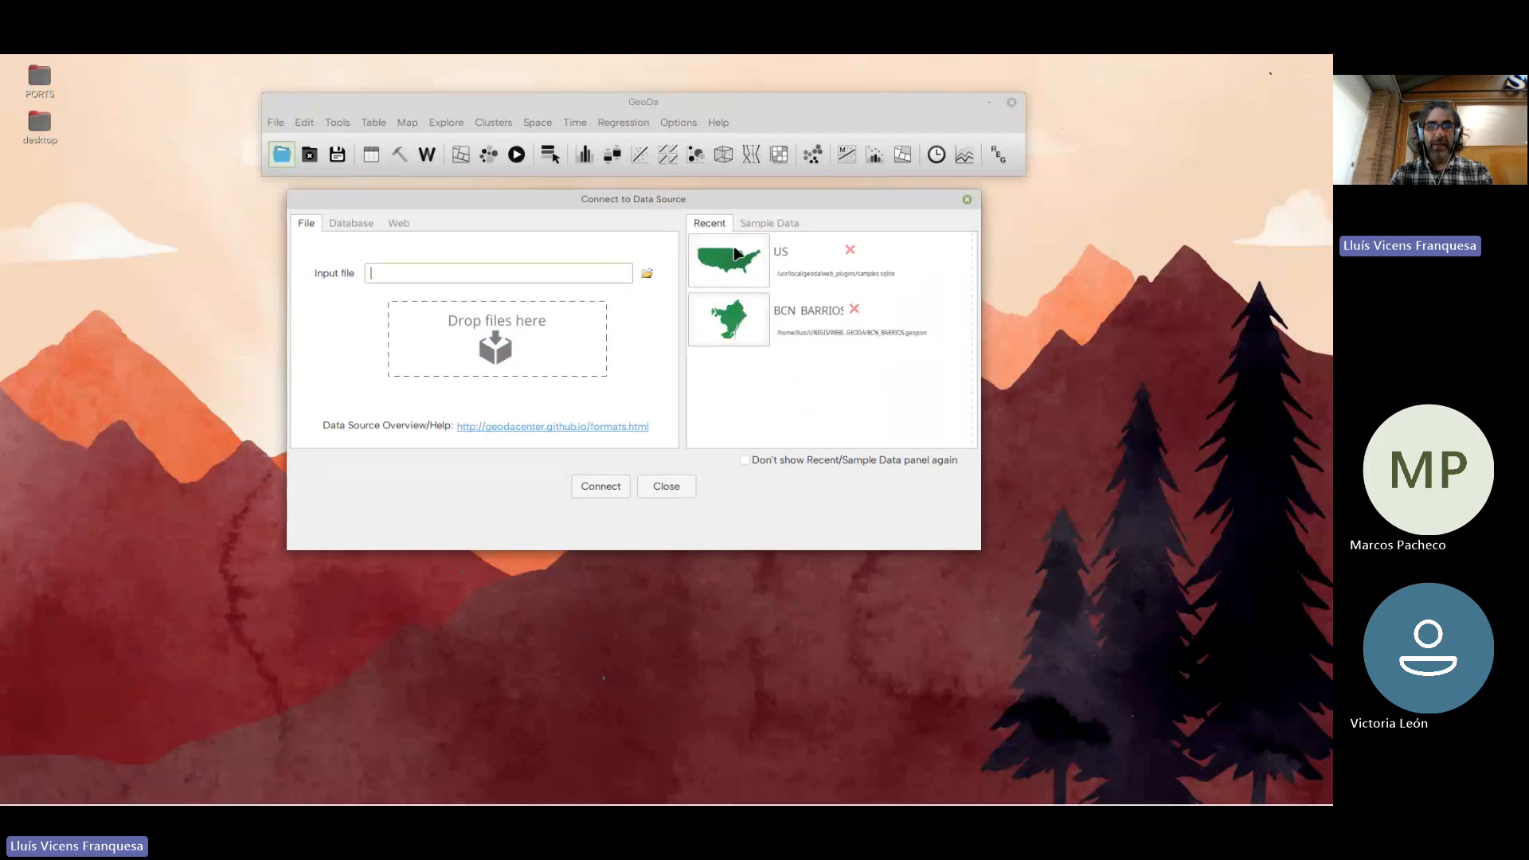
{"action": "left_click", "coordinate": [749, 326]}
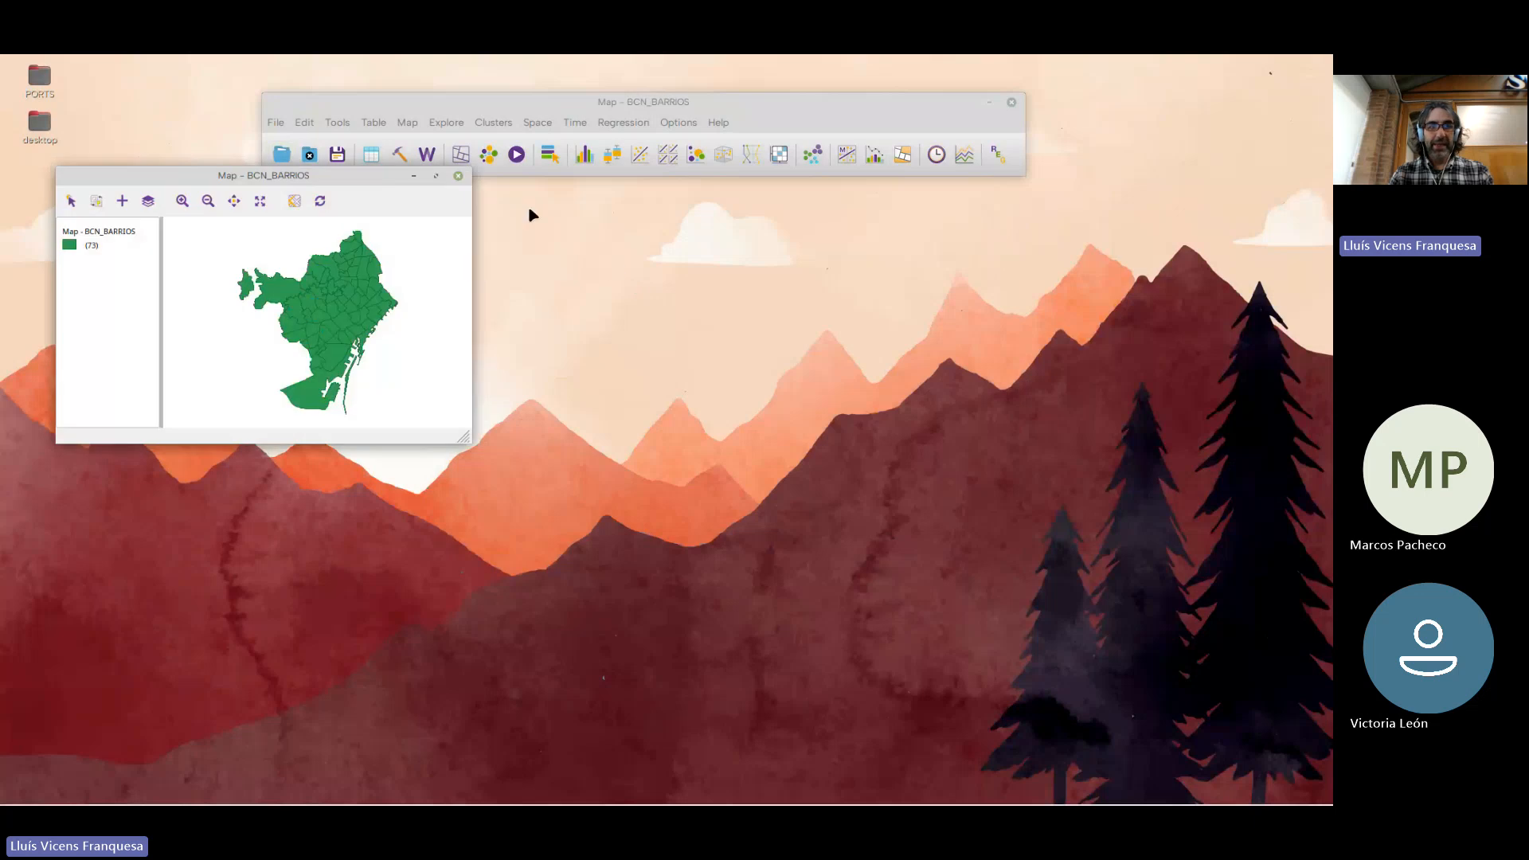
{"action": "left_click_drag", "start_coordinate": [490, 211], "coordinate": [572, 191]}
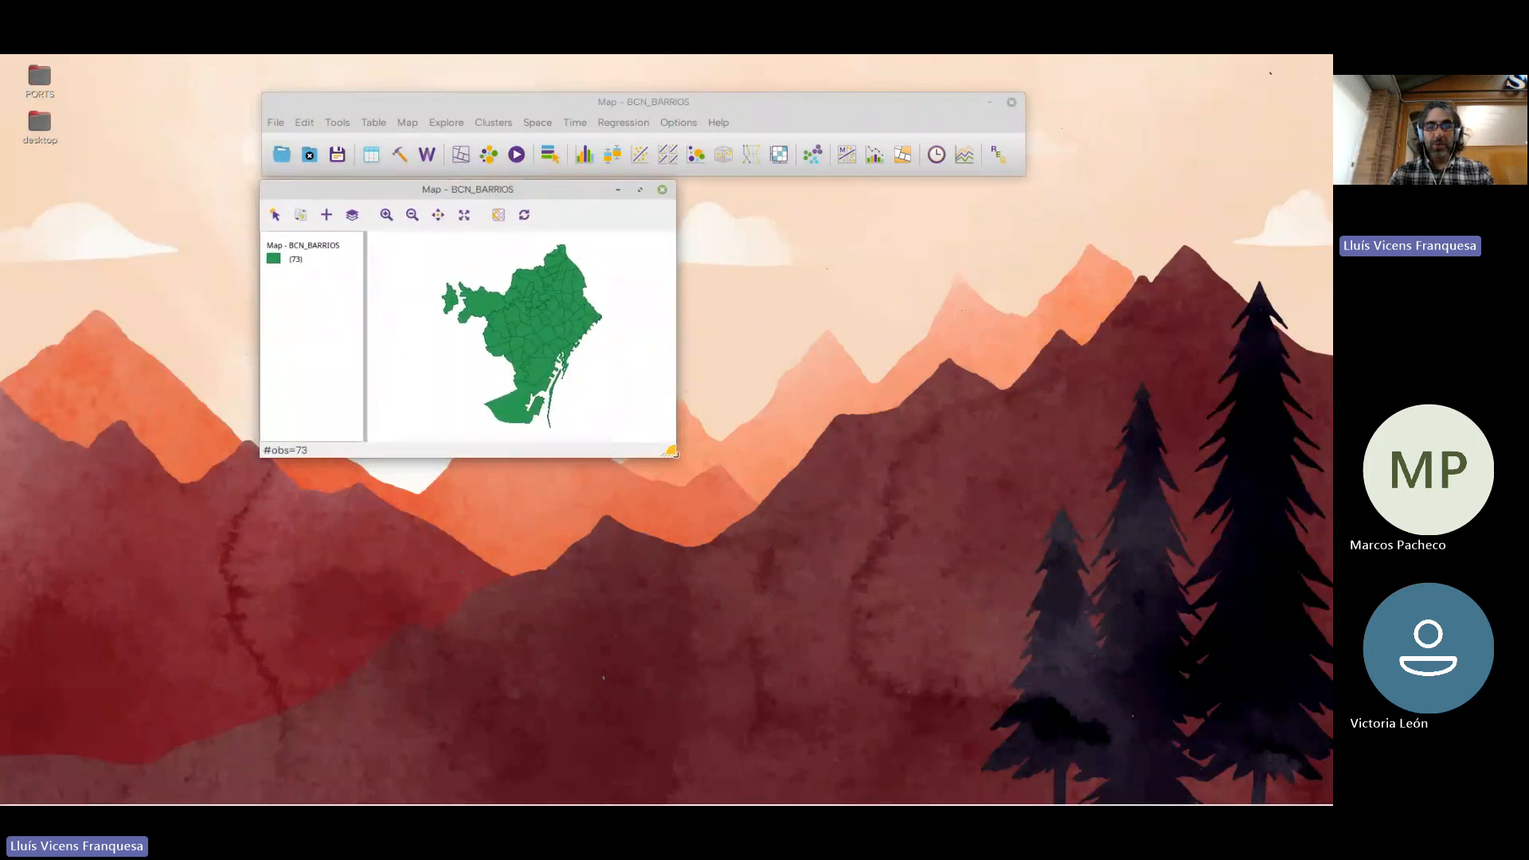
{"action": "left_click_drag", "start_coordinate": [672, 451], "coordinate": [1025, 690]}
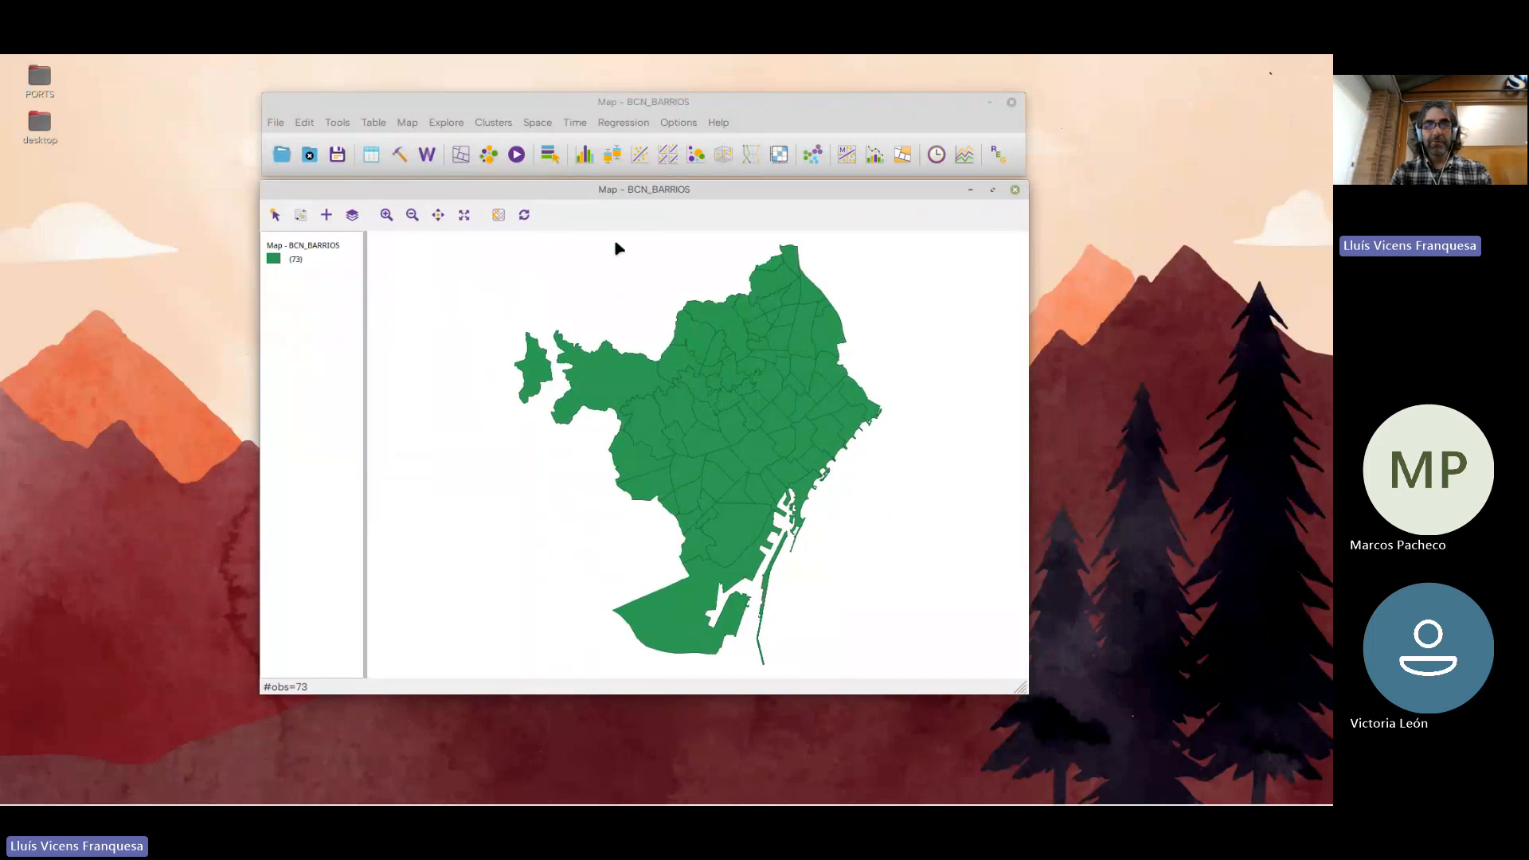
{"action": "left_click_drag", "start_coordinate": [618, 191], "coordinate": [614, 194]}
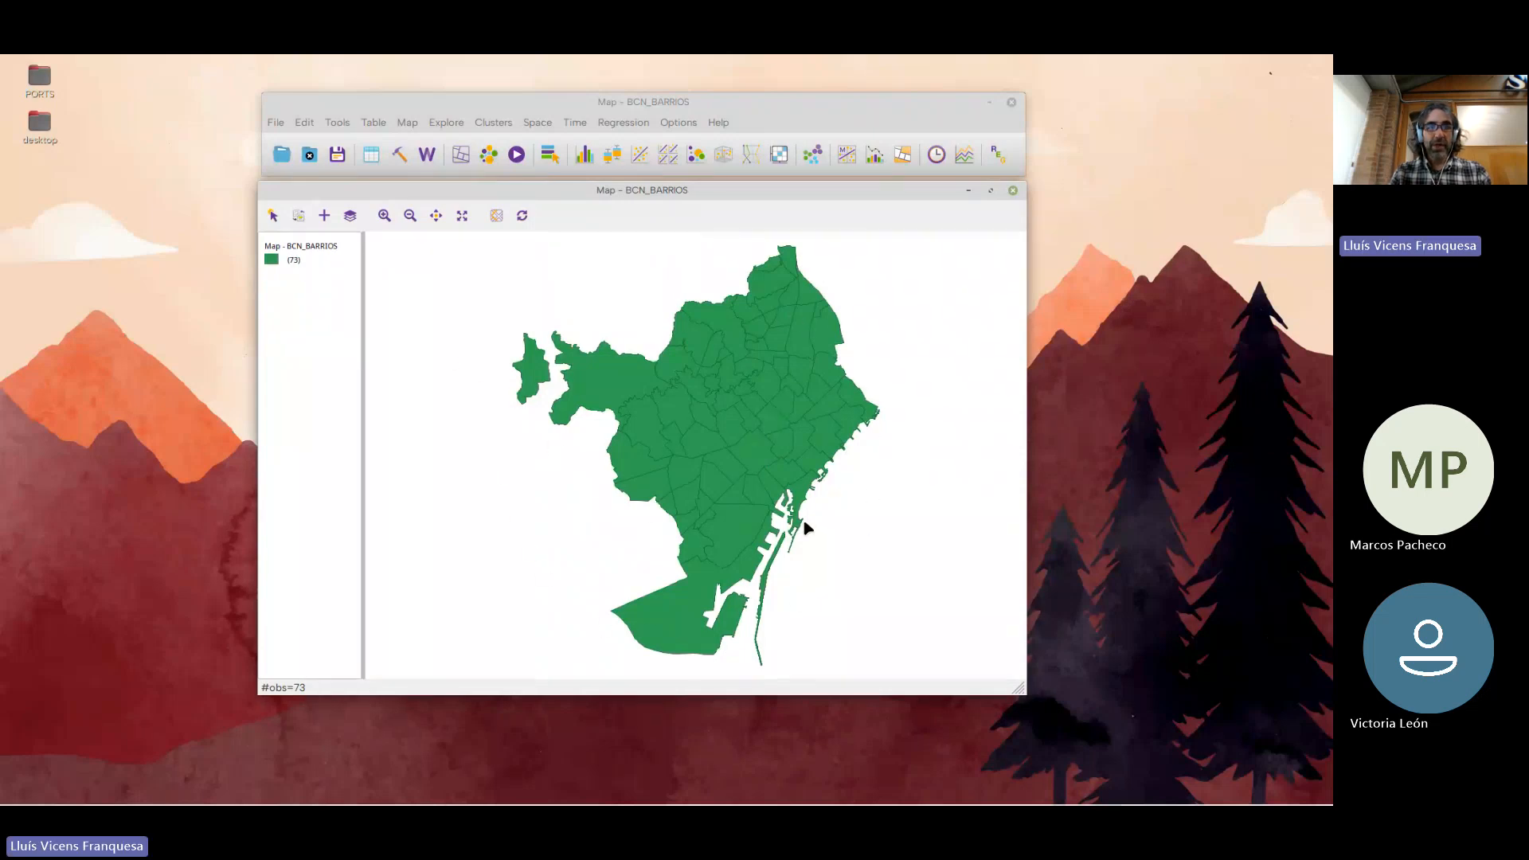
Open the BCN_BARRIOS attribute table and enlarge its window over the map to show more columns and rows
{"action": "left_click", "coordinate": [371, 155]}
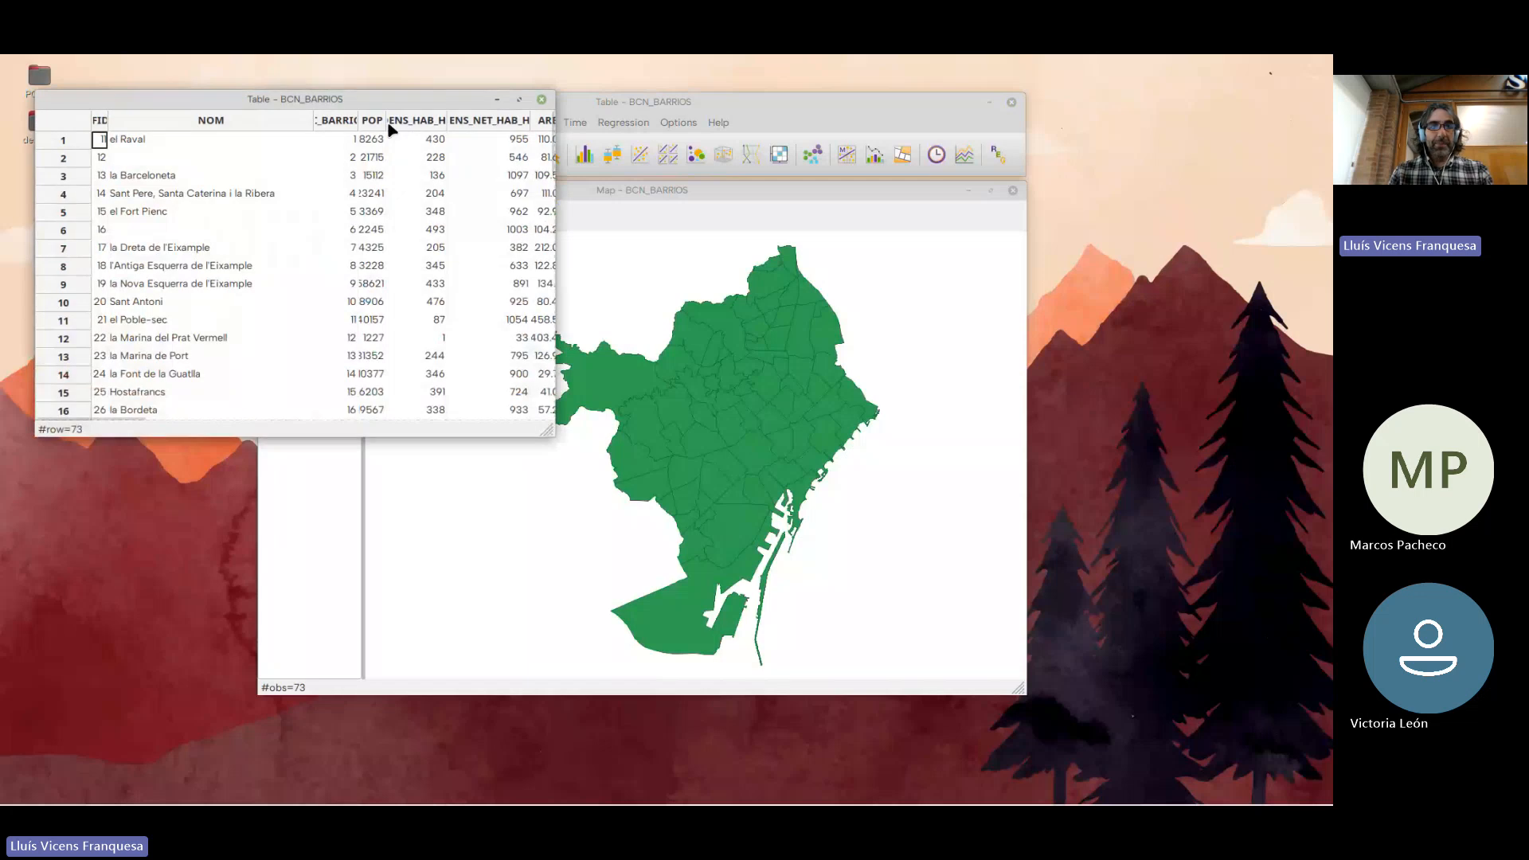
{"action": "left_click_drag", "start_coordinate": [383, 96], "coordinate": [645, 275]}
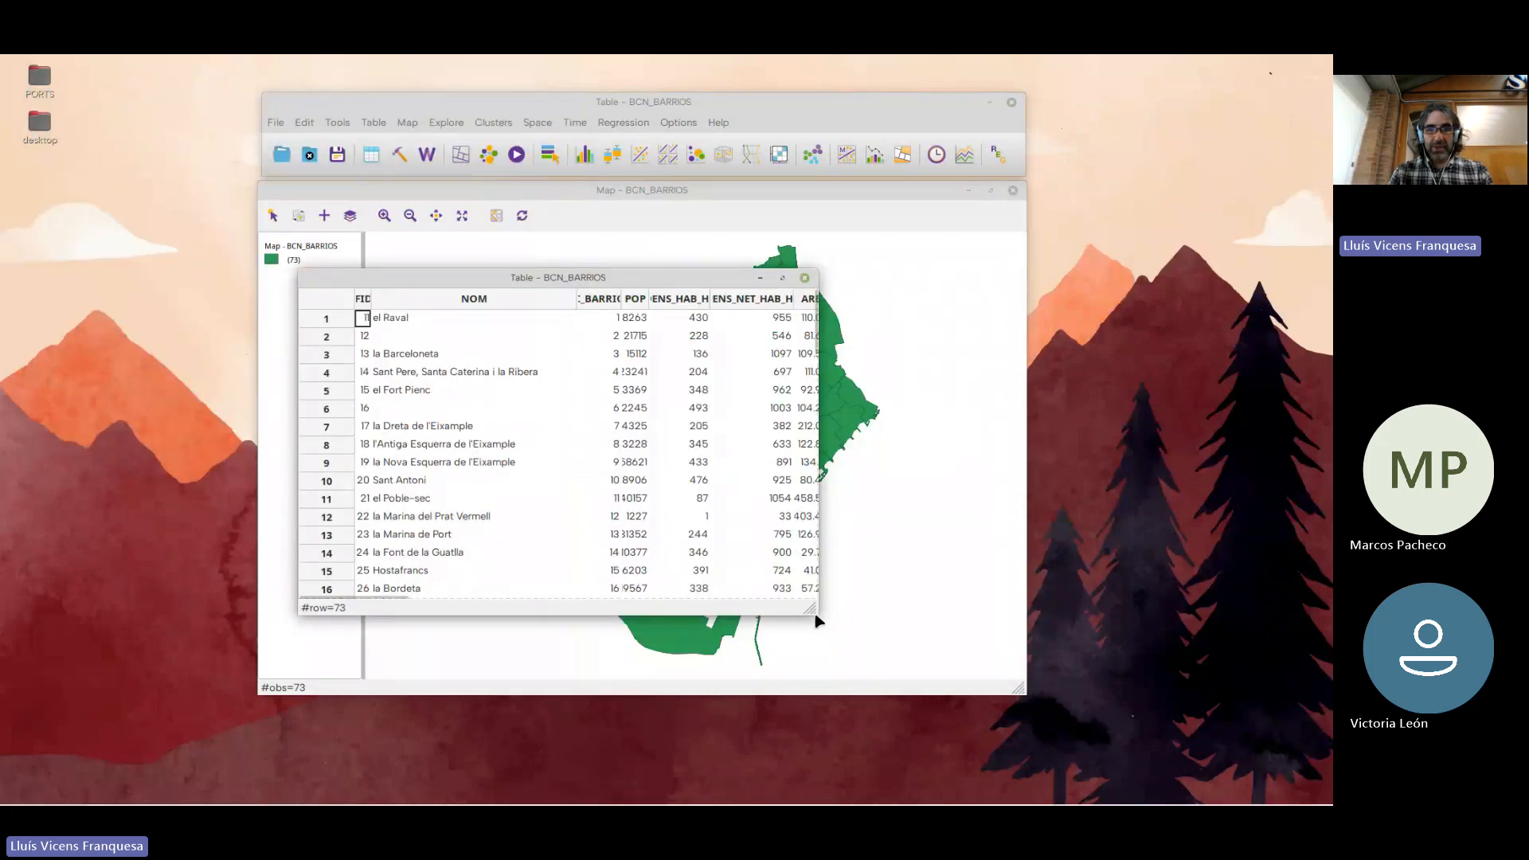
{"action": "left_click_drag", "start_coordinate": [829, 622], "coordinate": [1136, 733]}
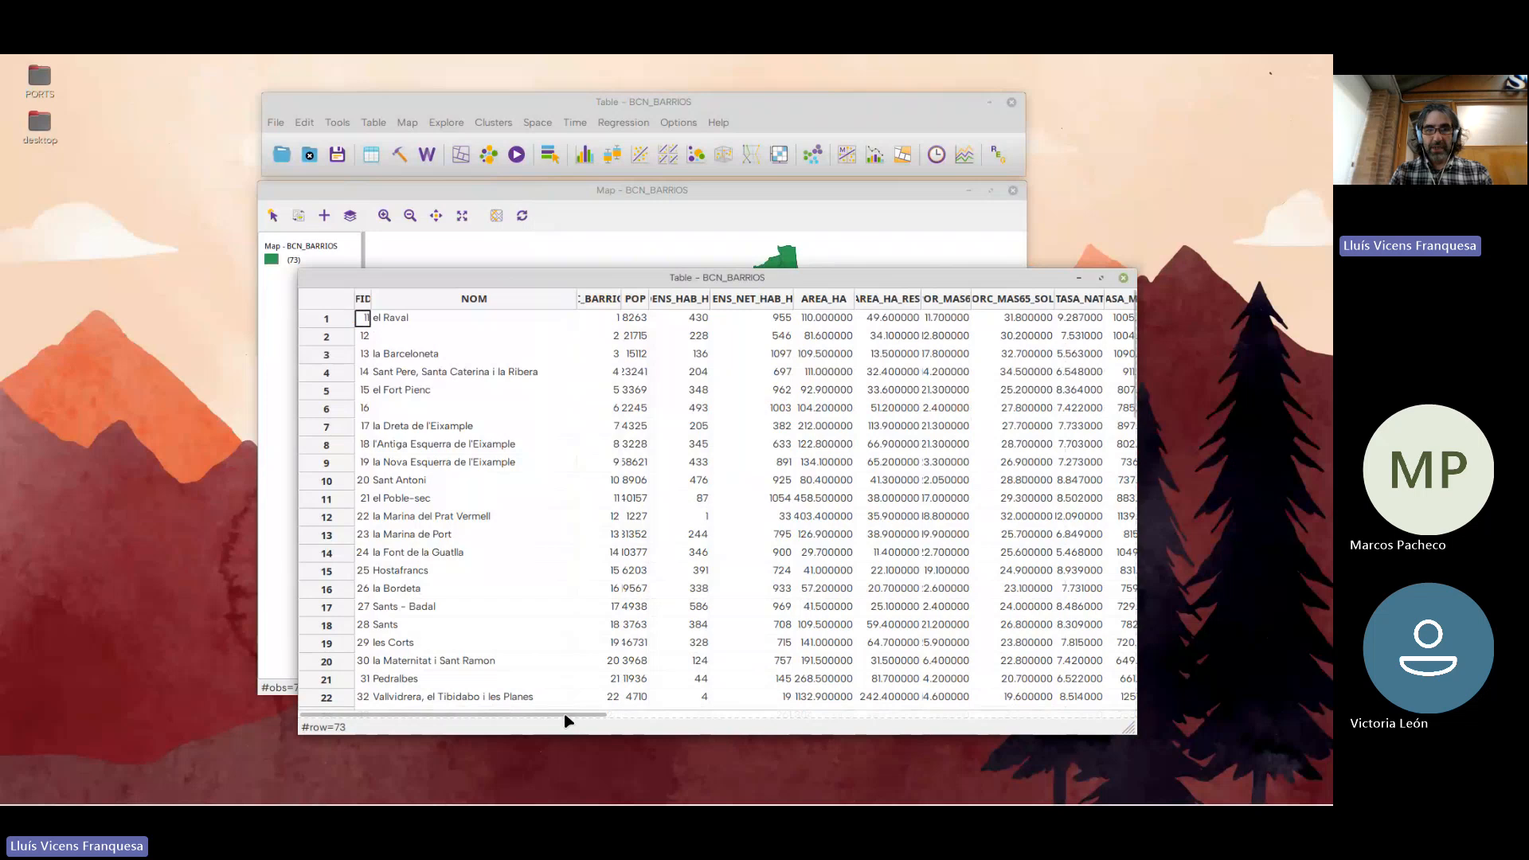
Review the table's variables across to the last columns and back, placing the table over the lower part of the map window
{"action": "left_click_drag", "start_coordinate": [567, 715], "coordinate": [1001, 710]}
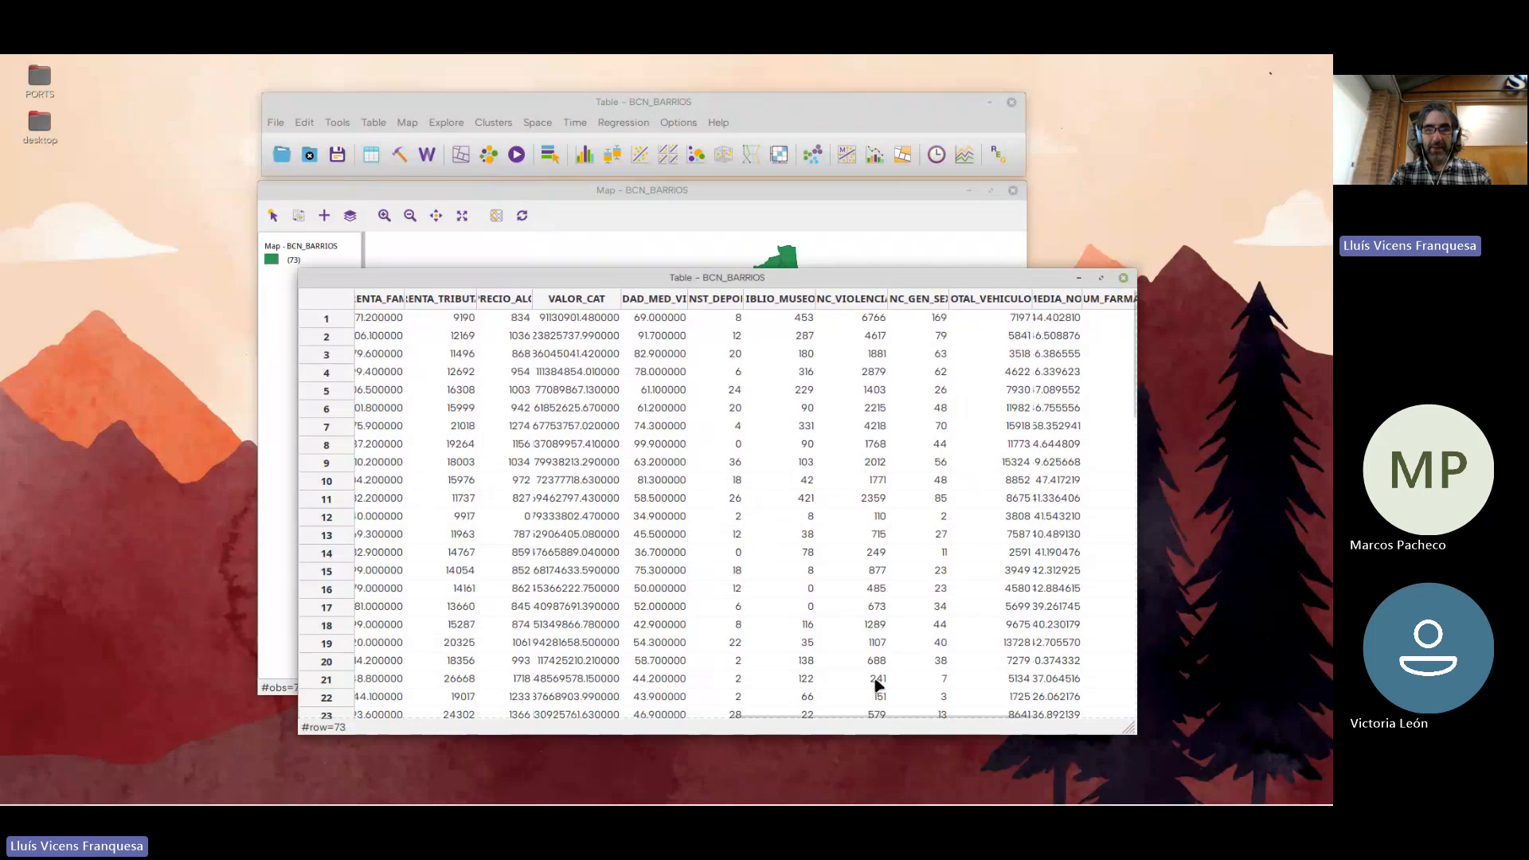
{"action": "mouse_move", "coordinate": [857, 720]}
{"action": "left_click_drag", "start_coordinate": [857, 720], "coordinate": [422, 720]}
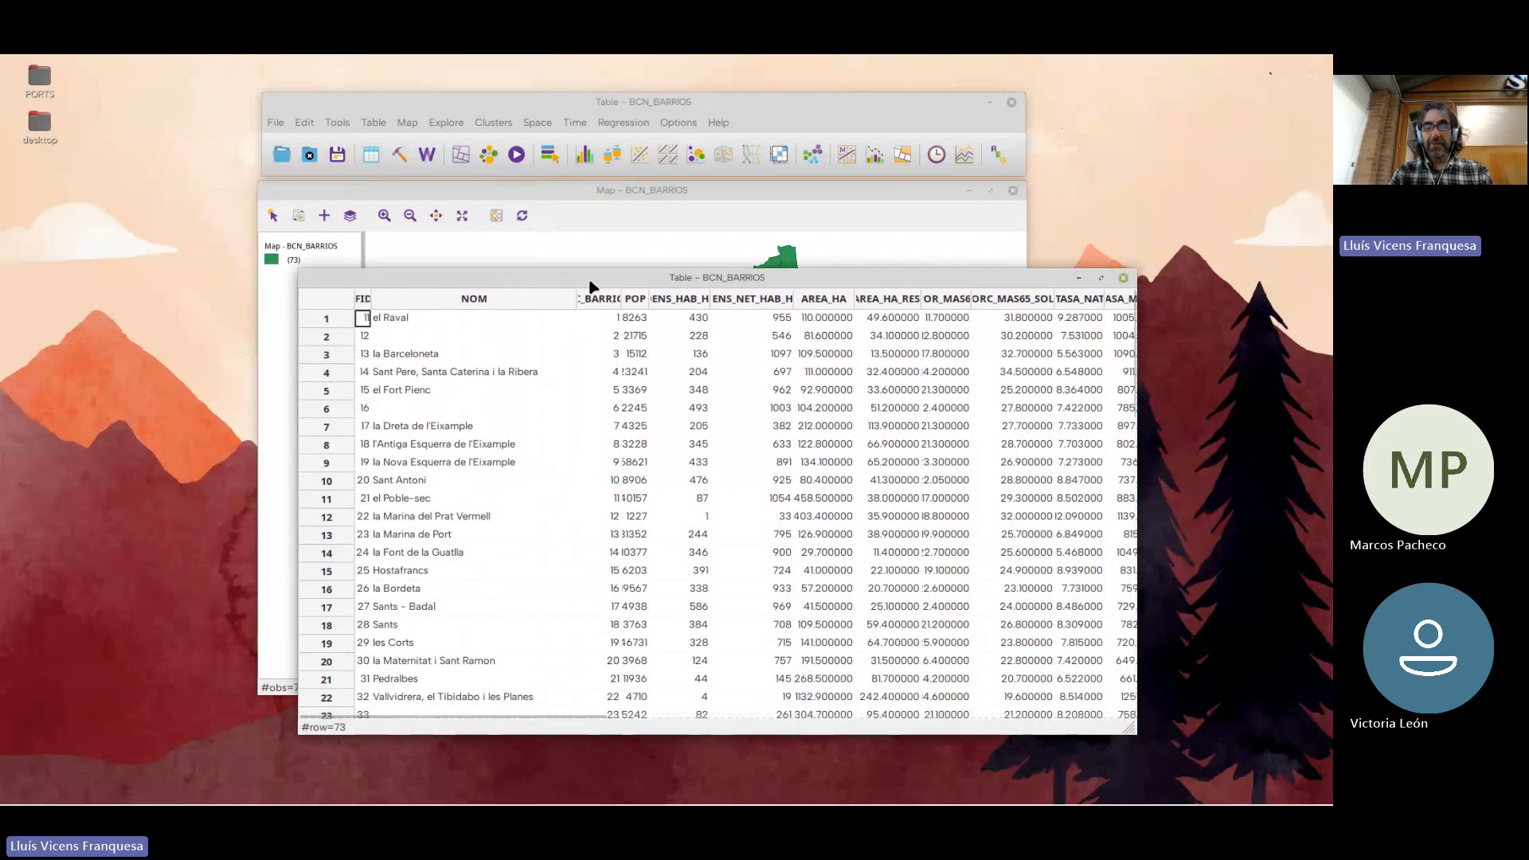
{"action": "left_click_drag", "start_coordinate": [597, 278], "coordinate": [701, 214]}
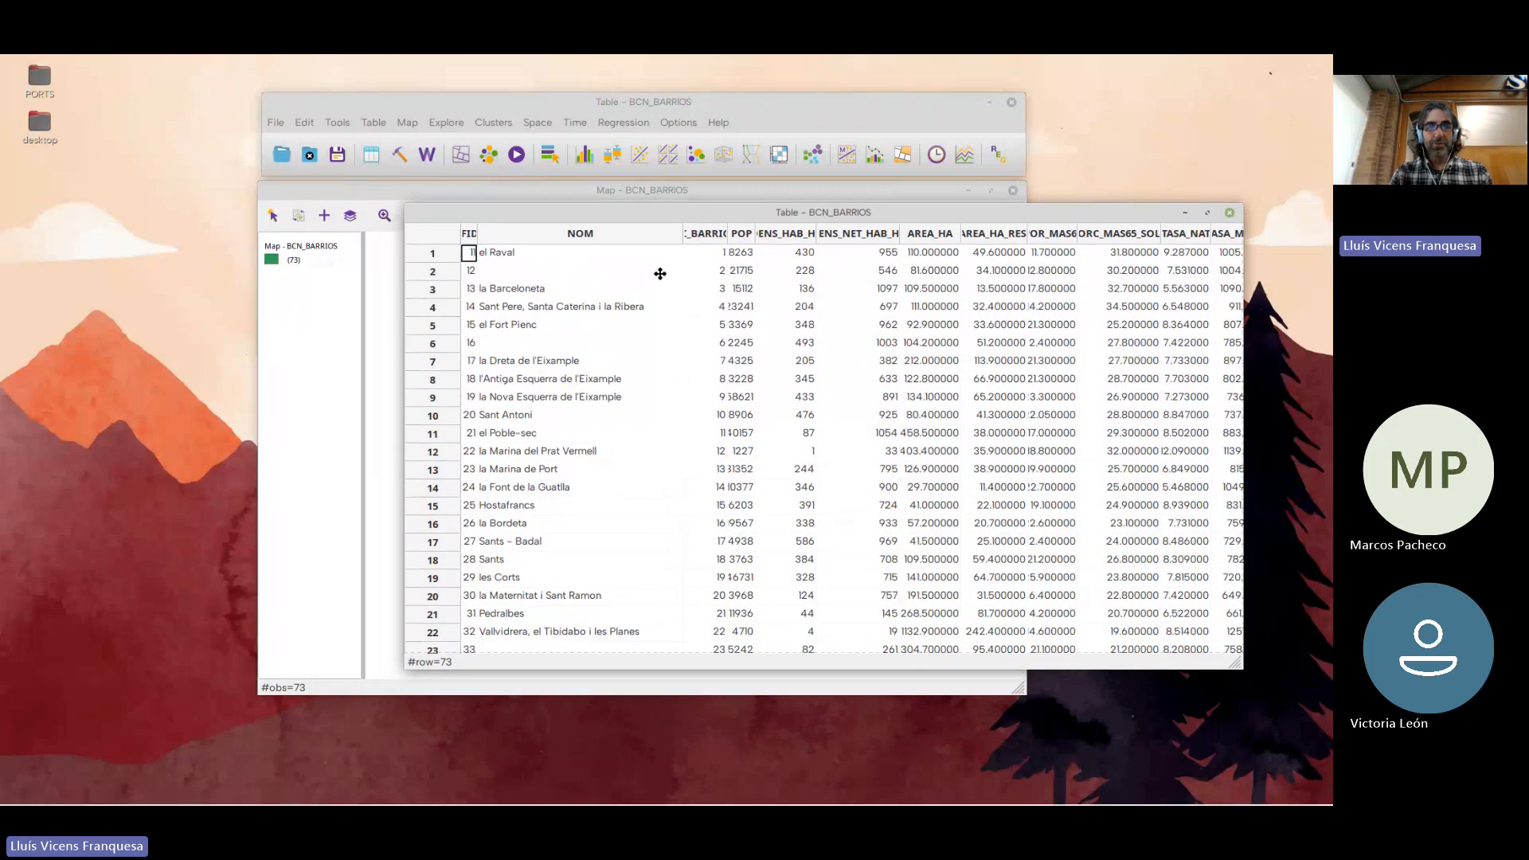
{"action": "left_click_drag", "start_coordinate": [681, 231], "coordinate": [661, 256]}
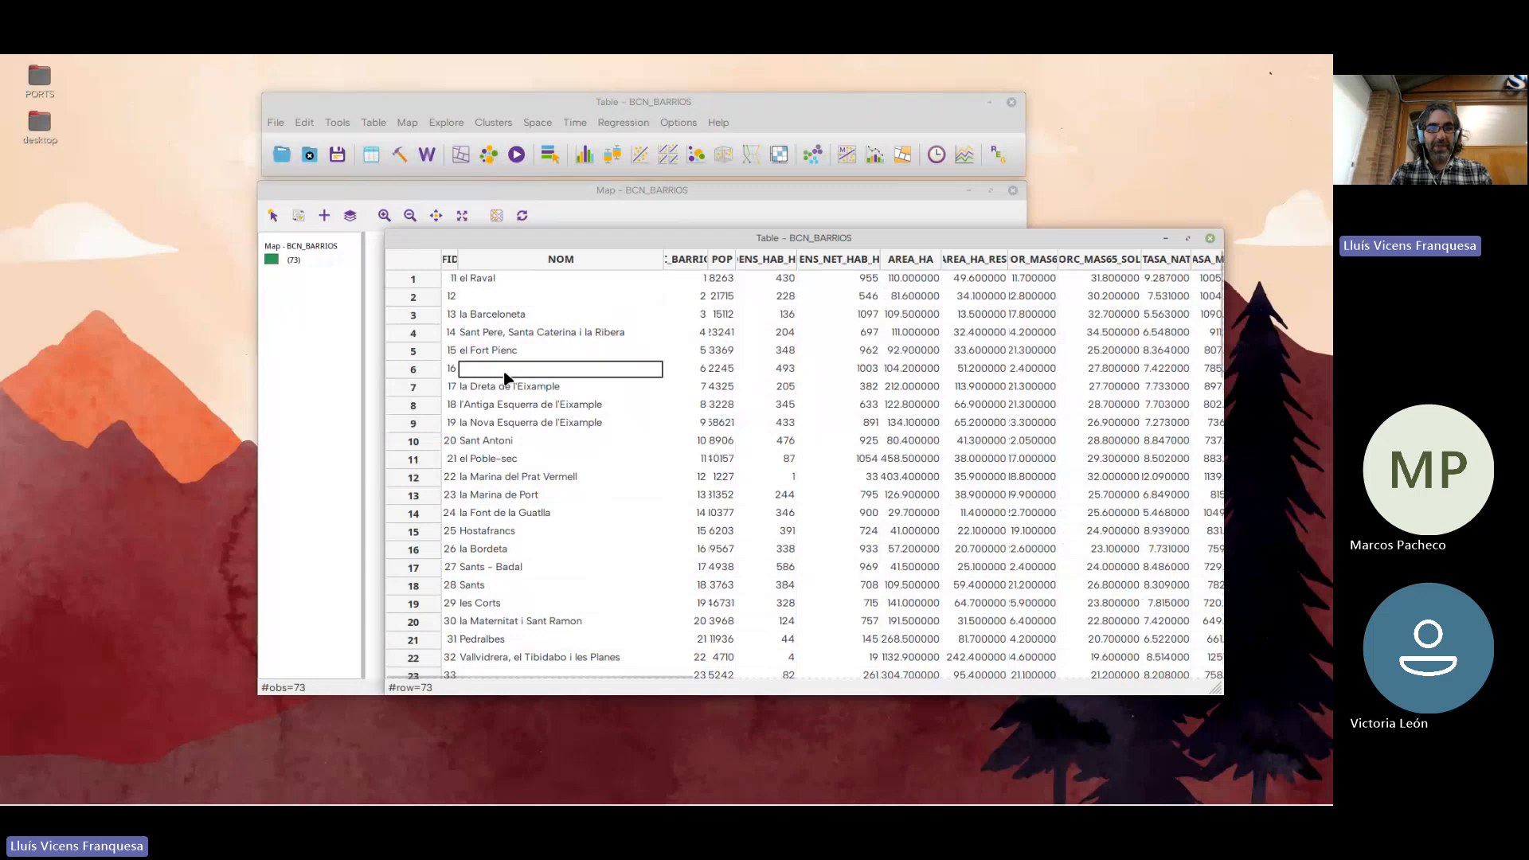
Examine the NOM column down the table's rows for missing neighbourhood names
{"action": "scroll", "coordinate": [507, 522], "scroll_direction": "down", "scroll_amount": 2}
{"action": "scroll", "coordinate": [506, 521], "scroll_direction": "down", "scroll_amount": 1}
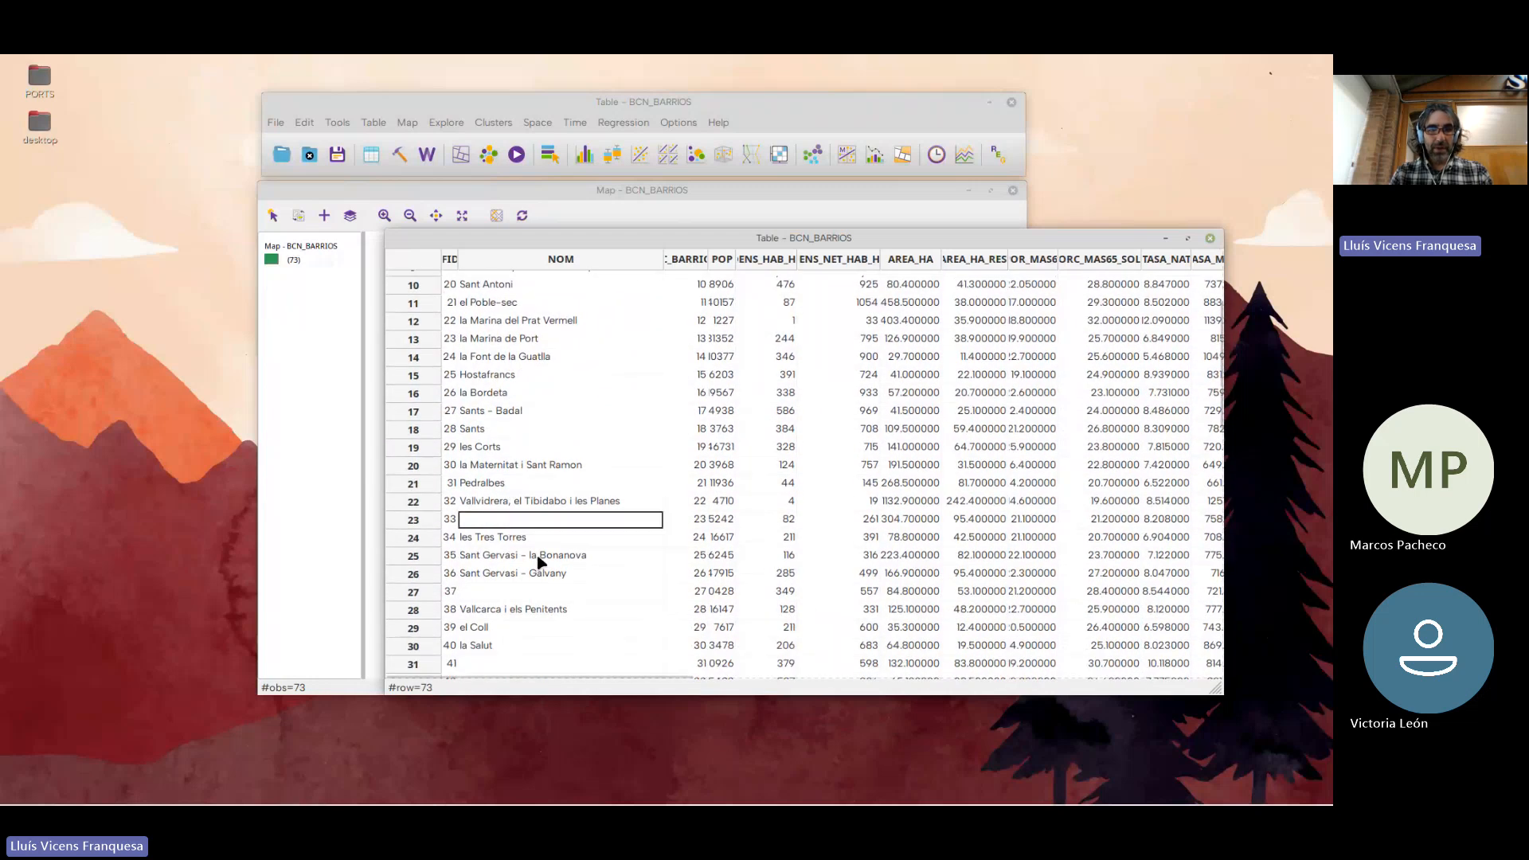
{"action": "scroll", "coordinate": [522, 557], "scroll_direction": "down", "scroll_amount": 1}
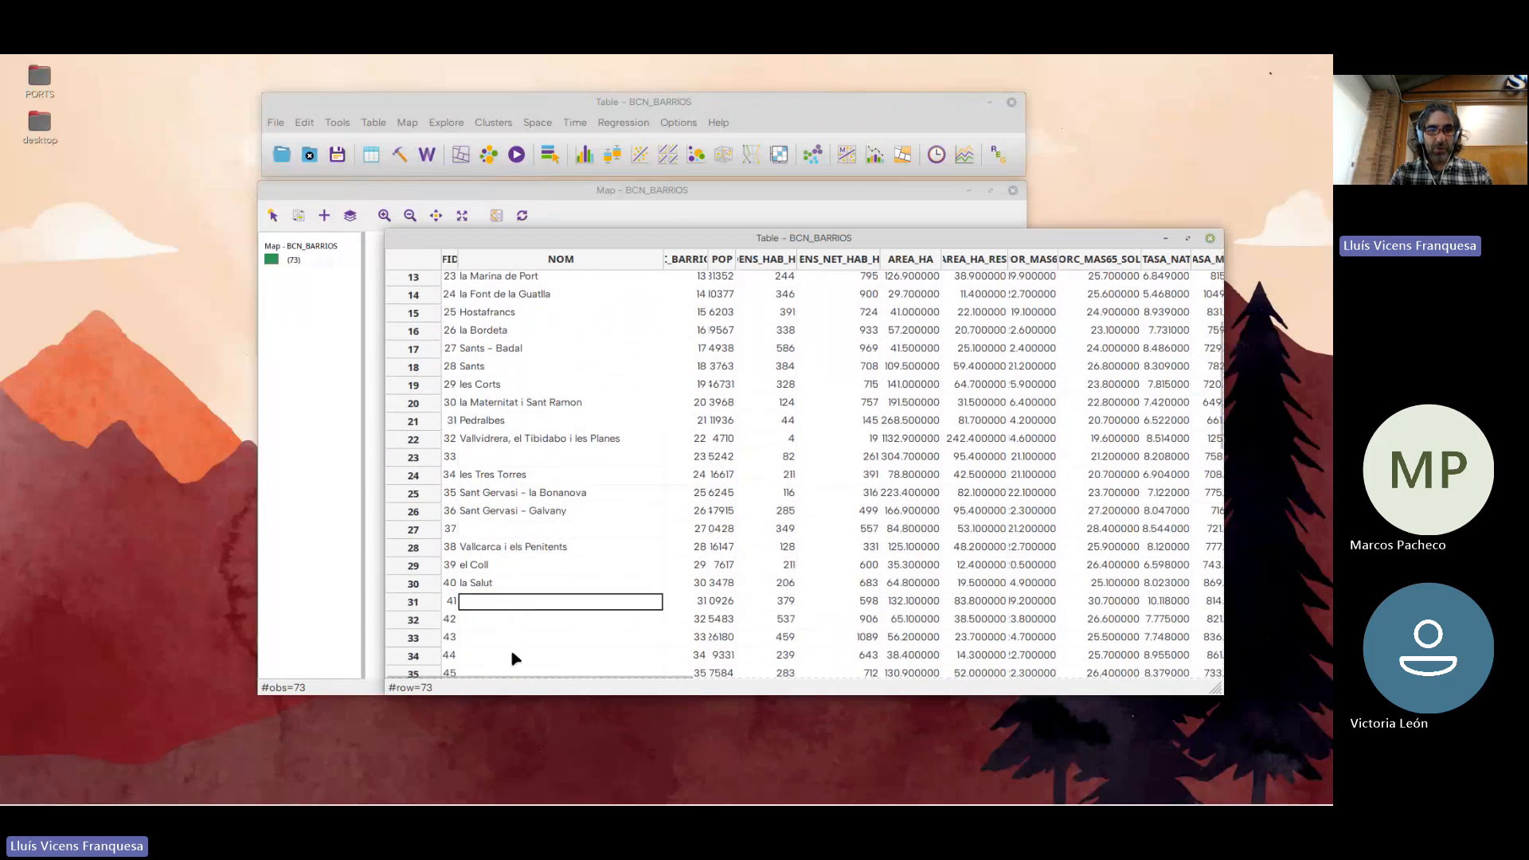
{"action": "scroll", "coordinate": [514, 649], "scroll_direction": "down", "scroll_amount": 2}
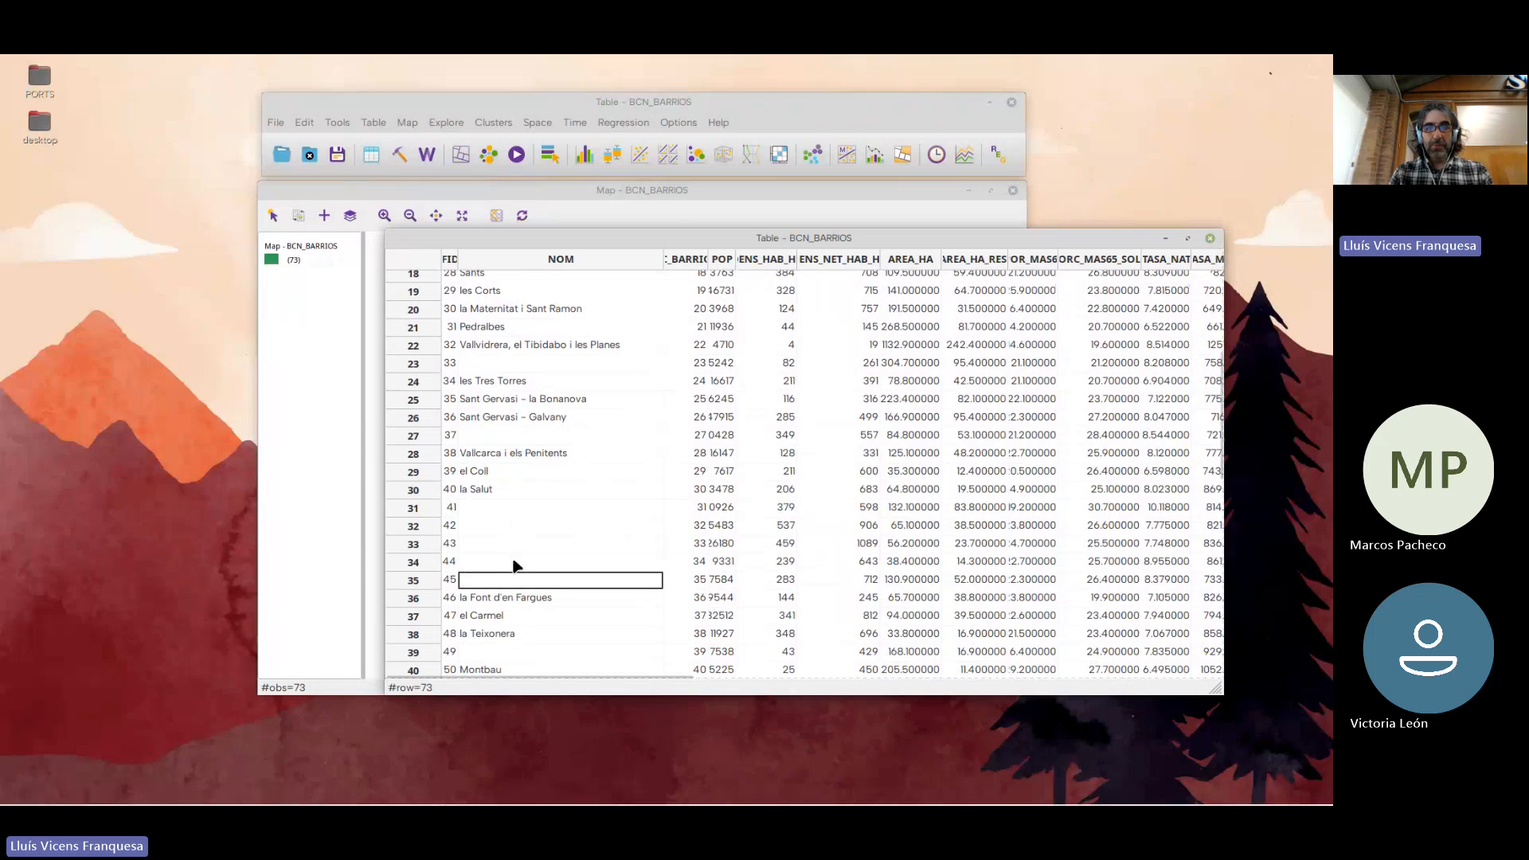
{"action": "scroll", "coordinate": [514, 566], "scroll_direction": "up", "scroll_amount": 6}
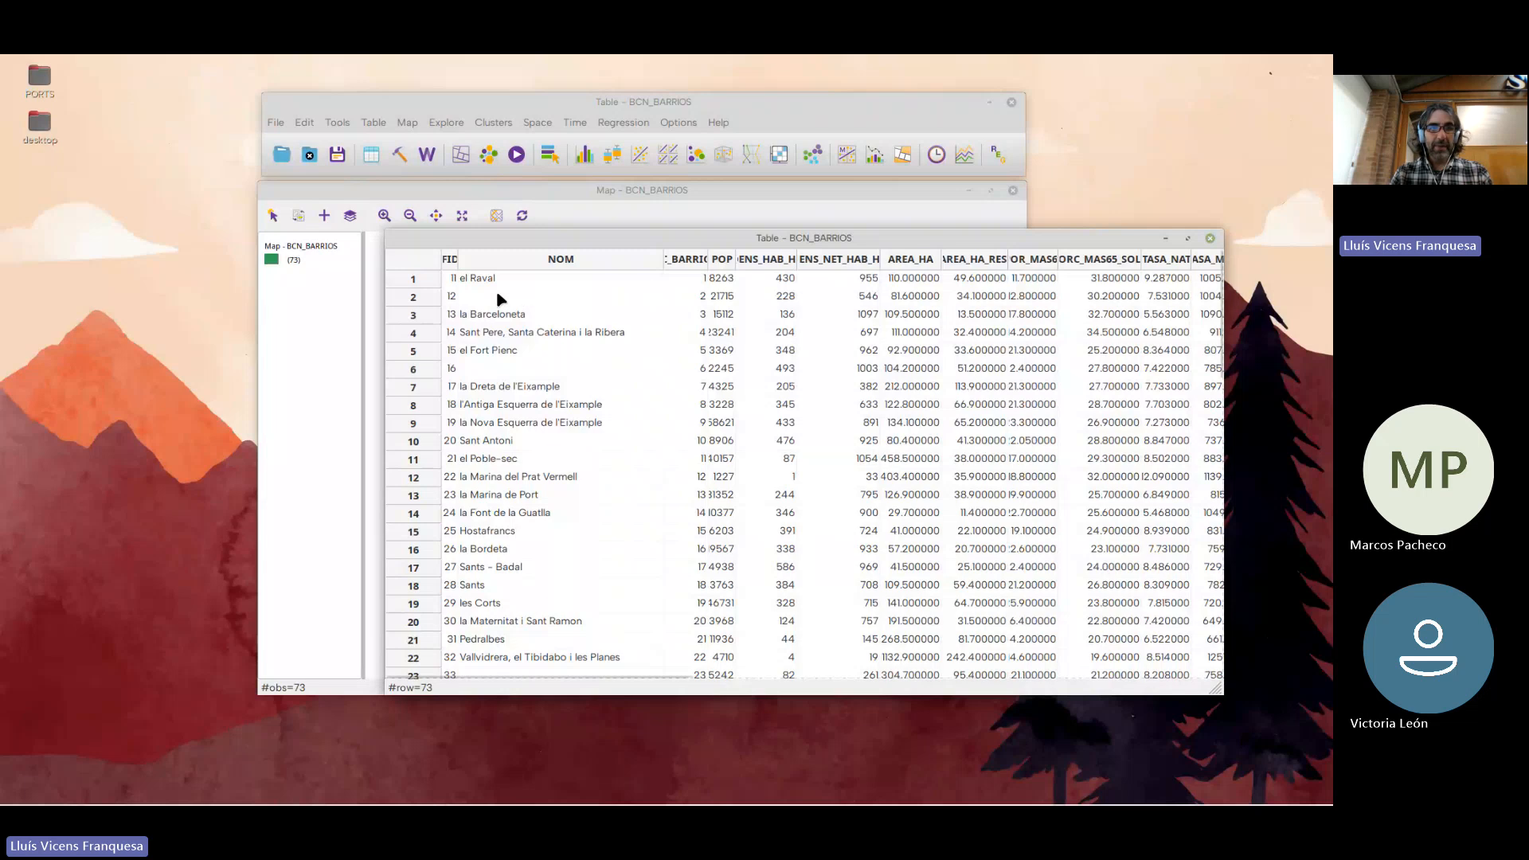
{"action": "scroll", "coordinate": [526, 456], "scroll_direction": "down", "scroll_amount": 3}
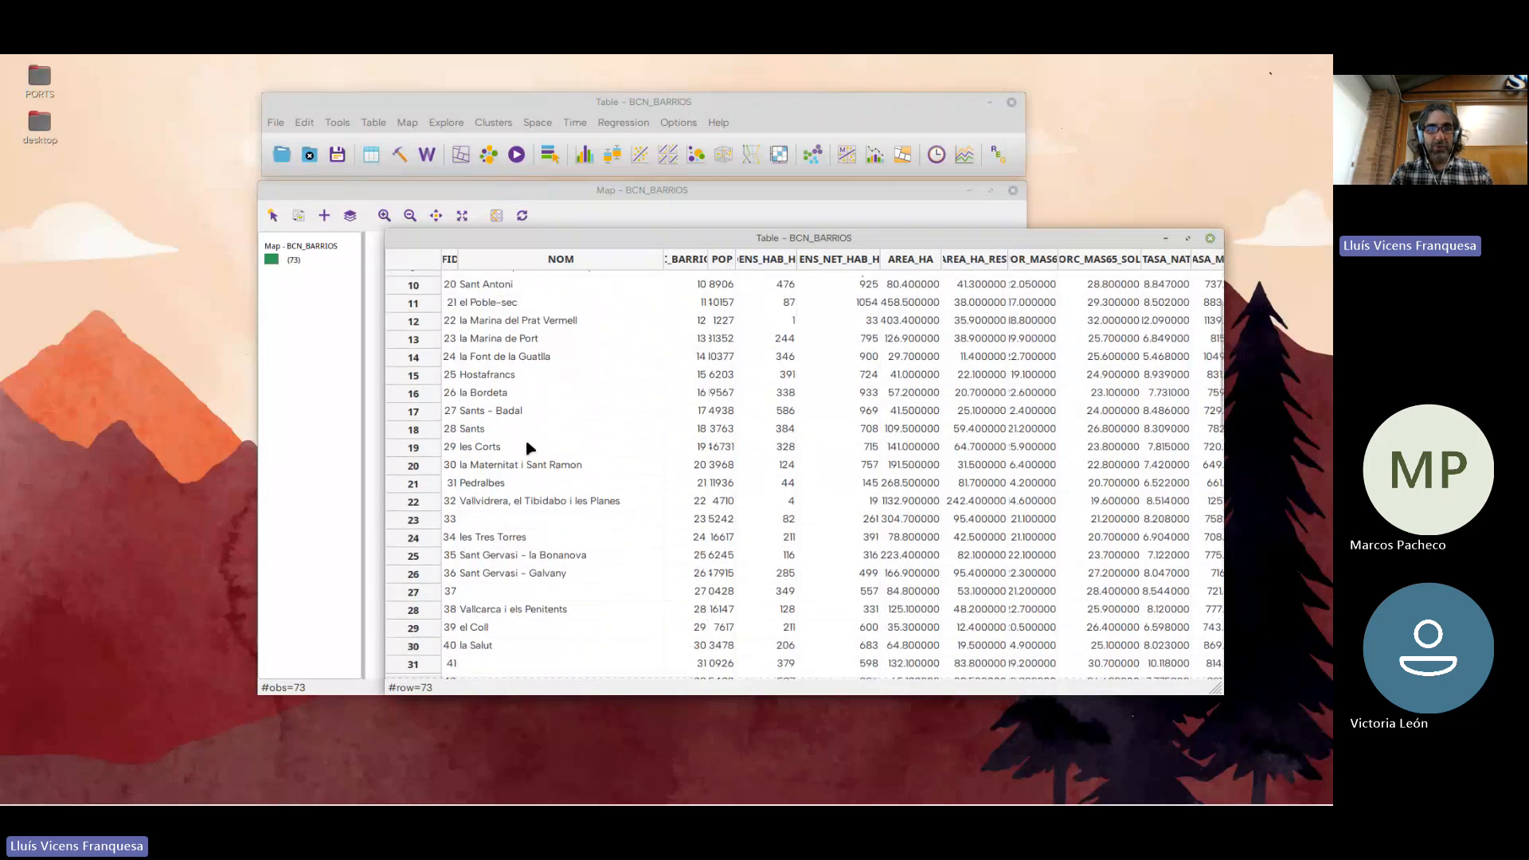
{"action": "scroll", "coordinate": [518, 442], "scroll_direction": "down", "scroll_amount": 1}
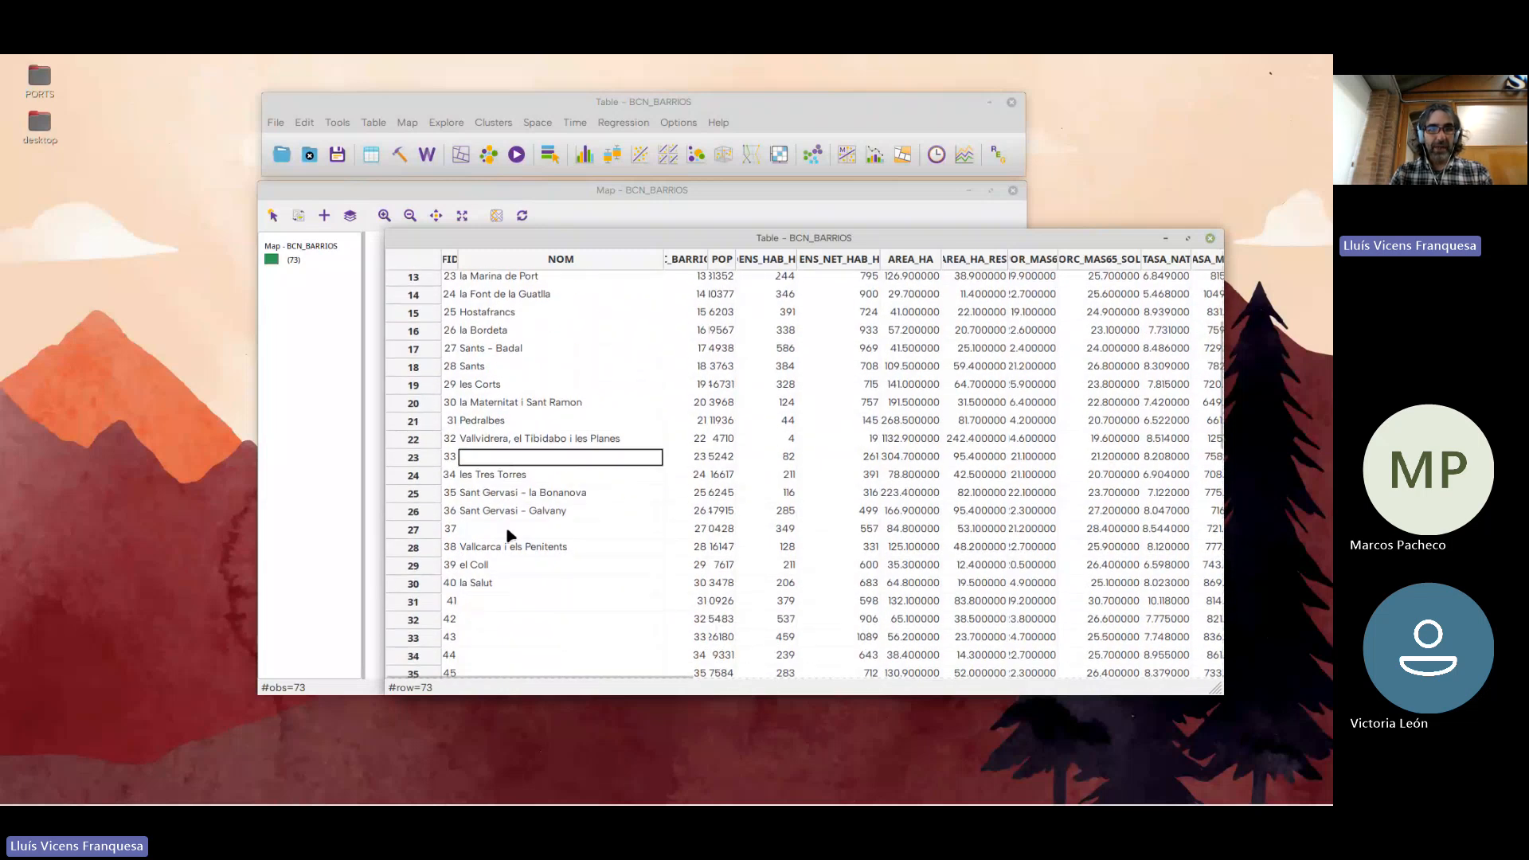
{"action": "scroll", "coordinate": [514, 558], "scroll_direction": "down", "scroll_amount": 2}
{"action": "scroll", "coordinate": [514, 524], "scroll_direction": "down", "scroll_amount": 2}
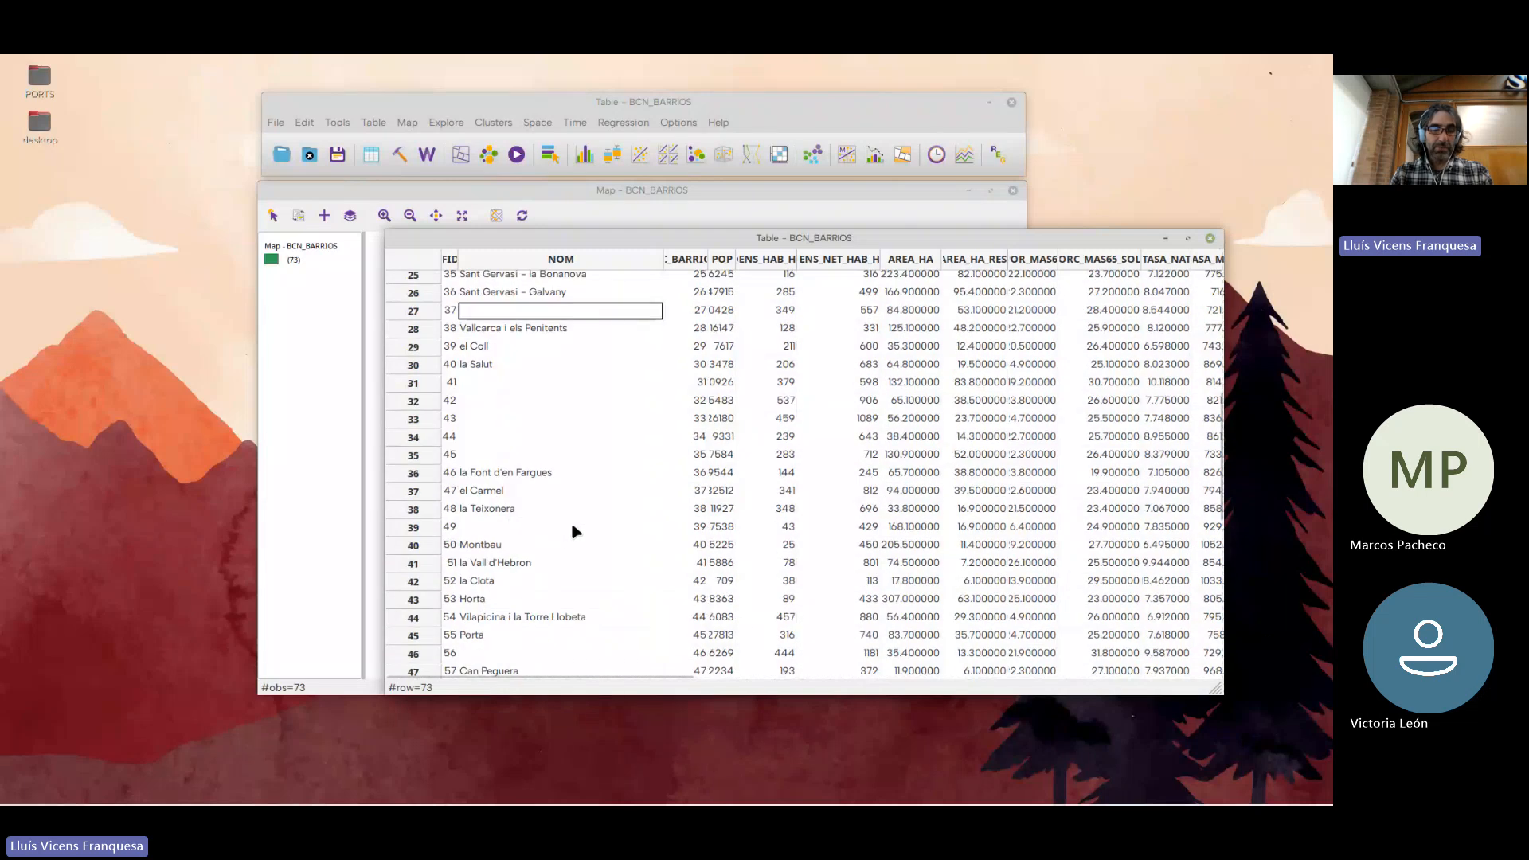
{"action": "scroll", "coordinate": [518, 523], "scroll_direction": "down", "scroll_amount": 2}
{"action": "scroll", "coordinate": [514, 541], "scroll_direction": "down", "scroll_amount": 1}
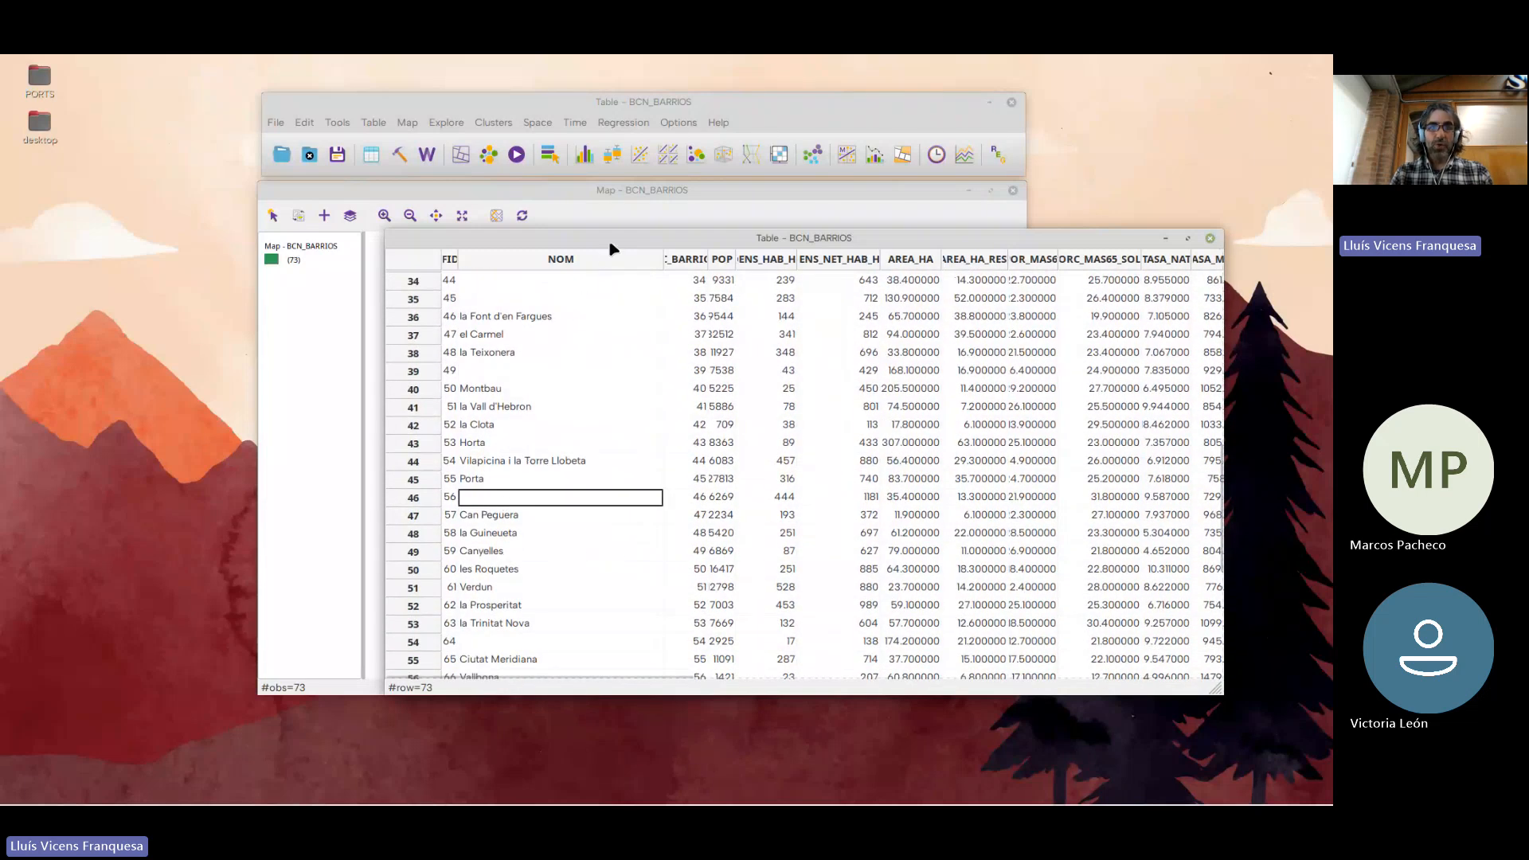
Move the table clear of the main window and set its text encoding to Unicode (UTF-8)
{"action": "left_click_drag", "start_coordinate": [606, 243], "coordinate": [339, 303]}
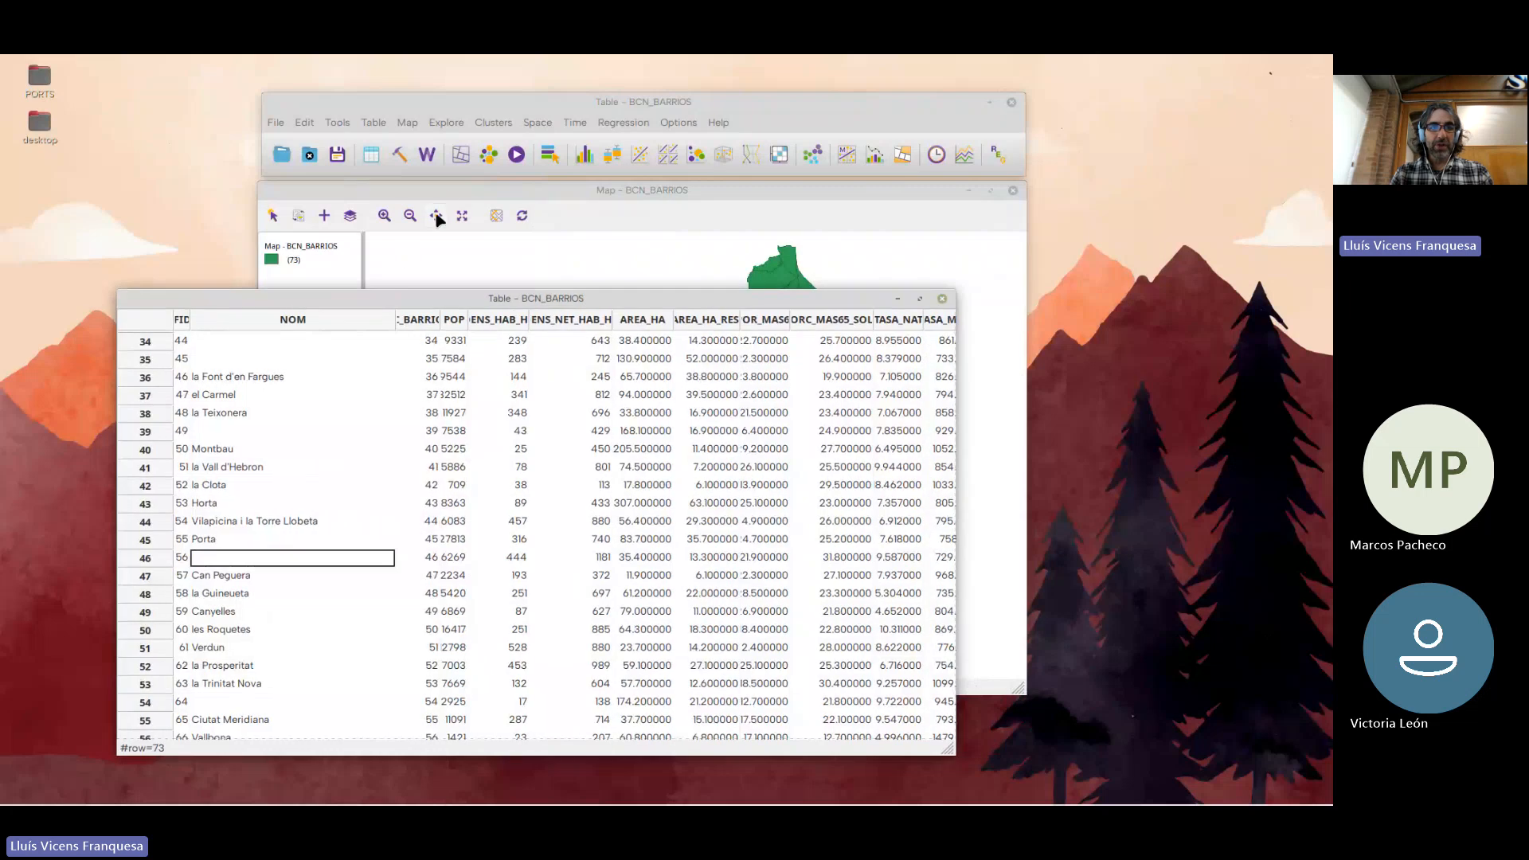
{"action": "left_click", "coordinate": [431, 104]}
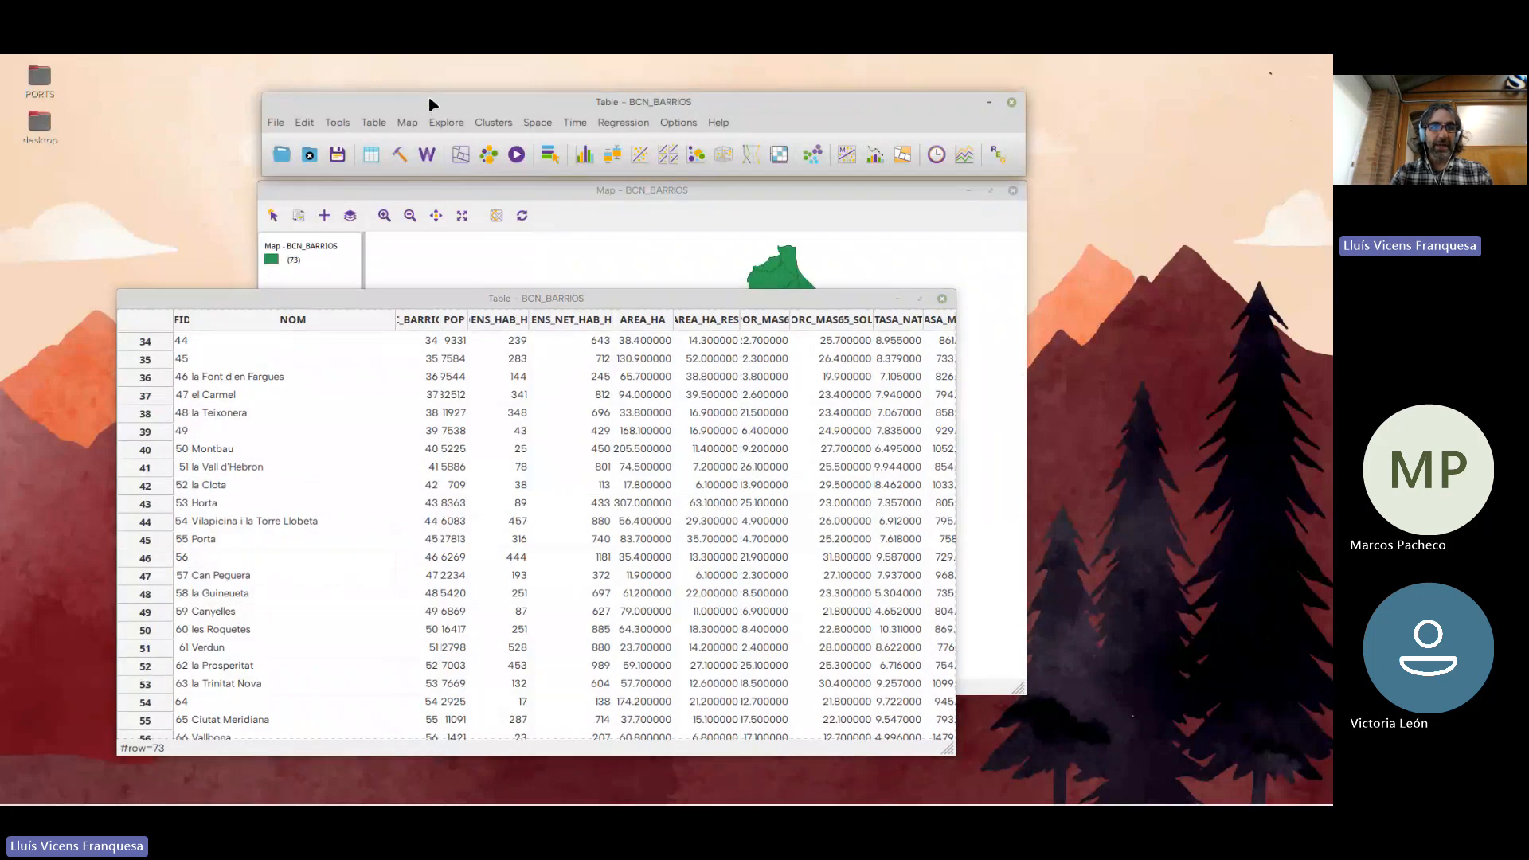
{"action": "left_click", "coordinate": [380, 123]}
{"action": "left_click", "coordinate": [374, 123]}
{"action": "left_click", "coordinate": [374, 123]}
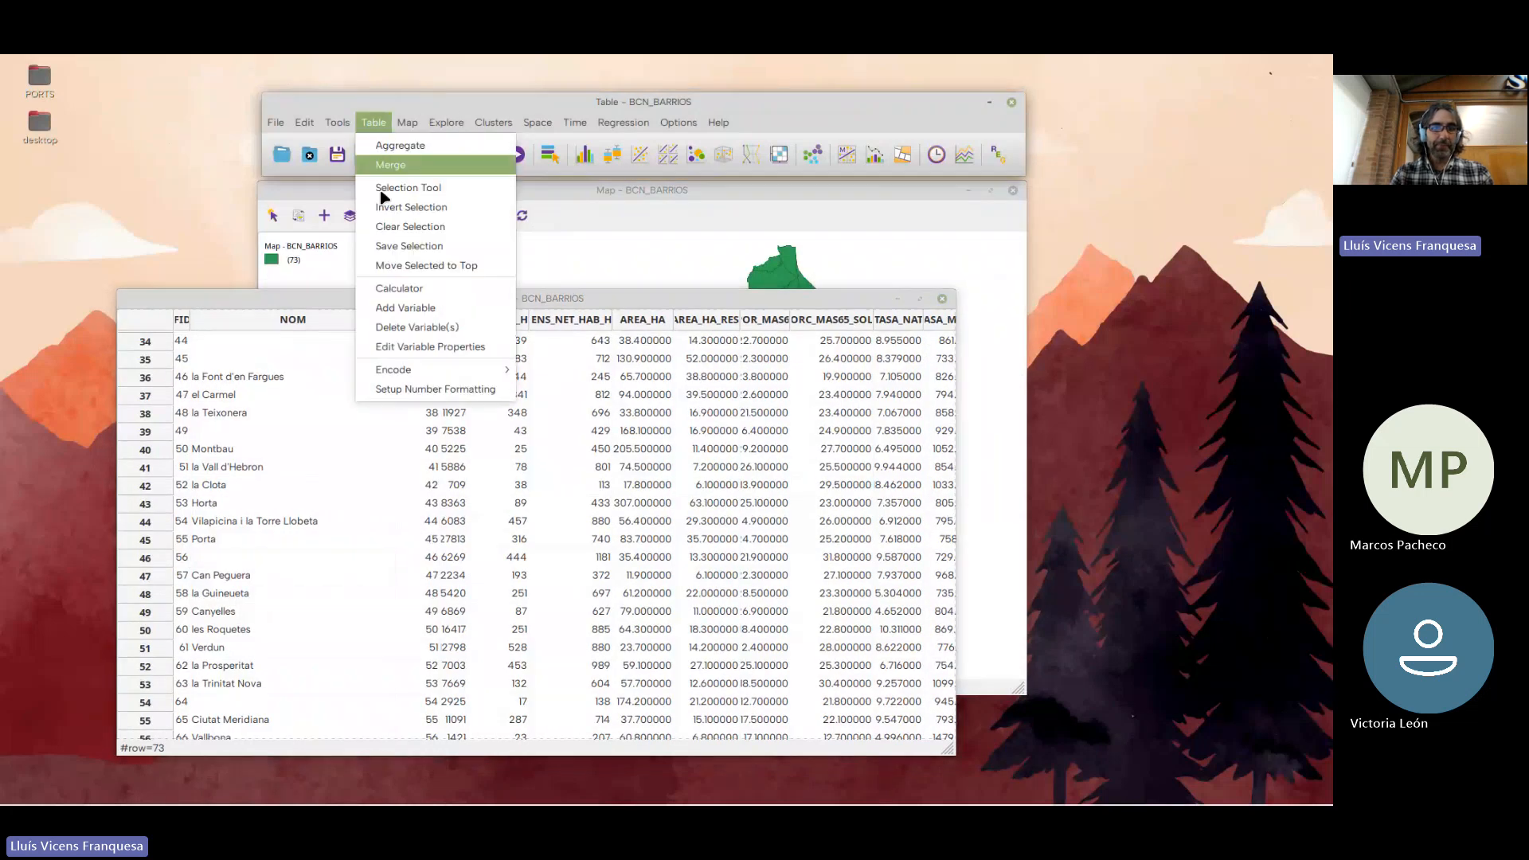
{"action": "mouse_move", "coordinate": [395, 371]}
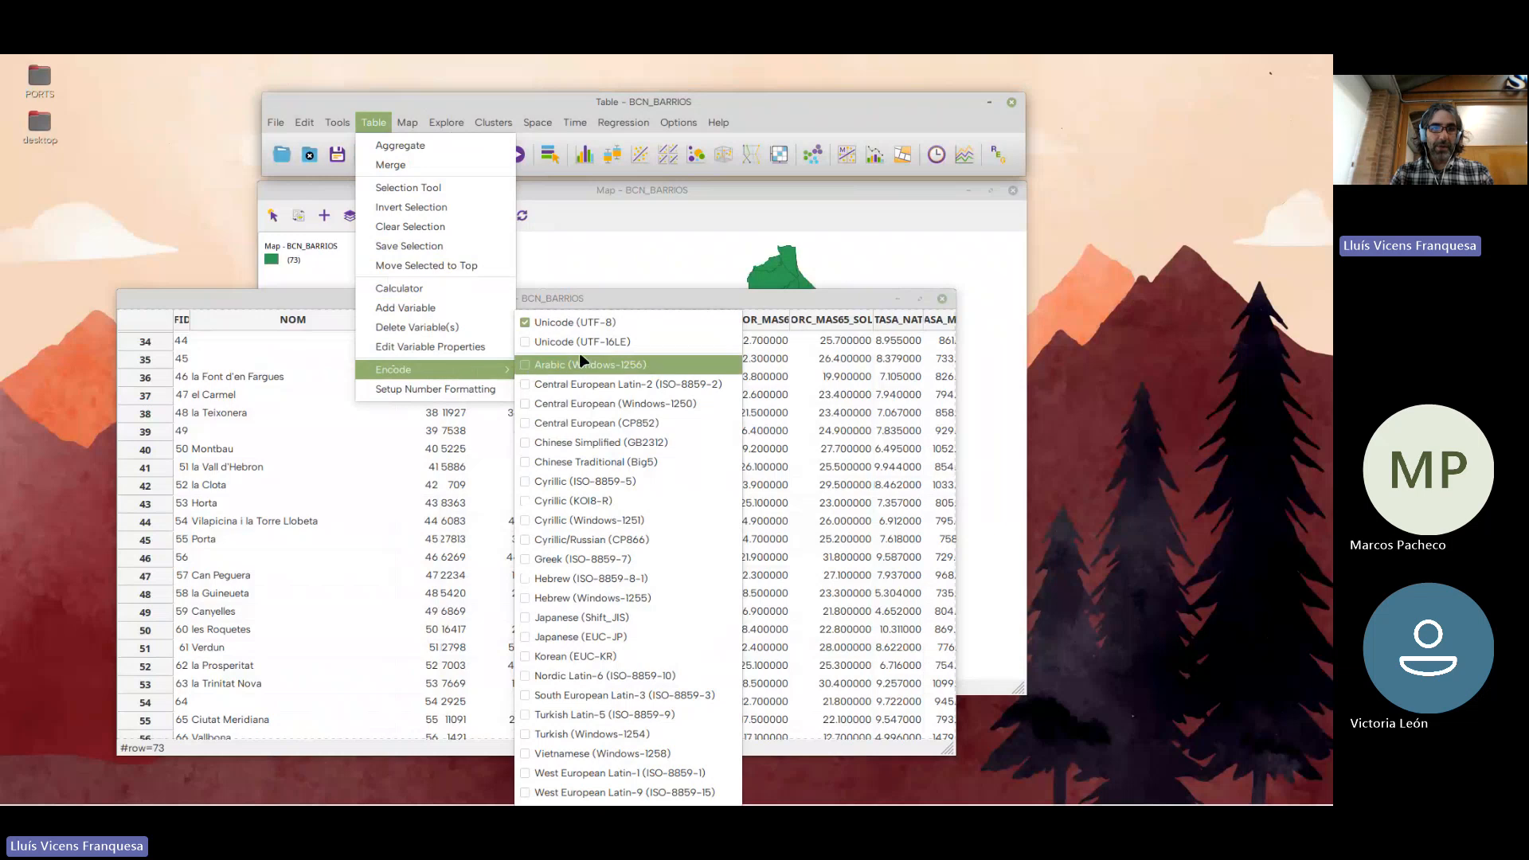
{"action": "left_click", "coordinate": [588, 324]}
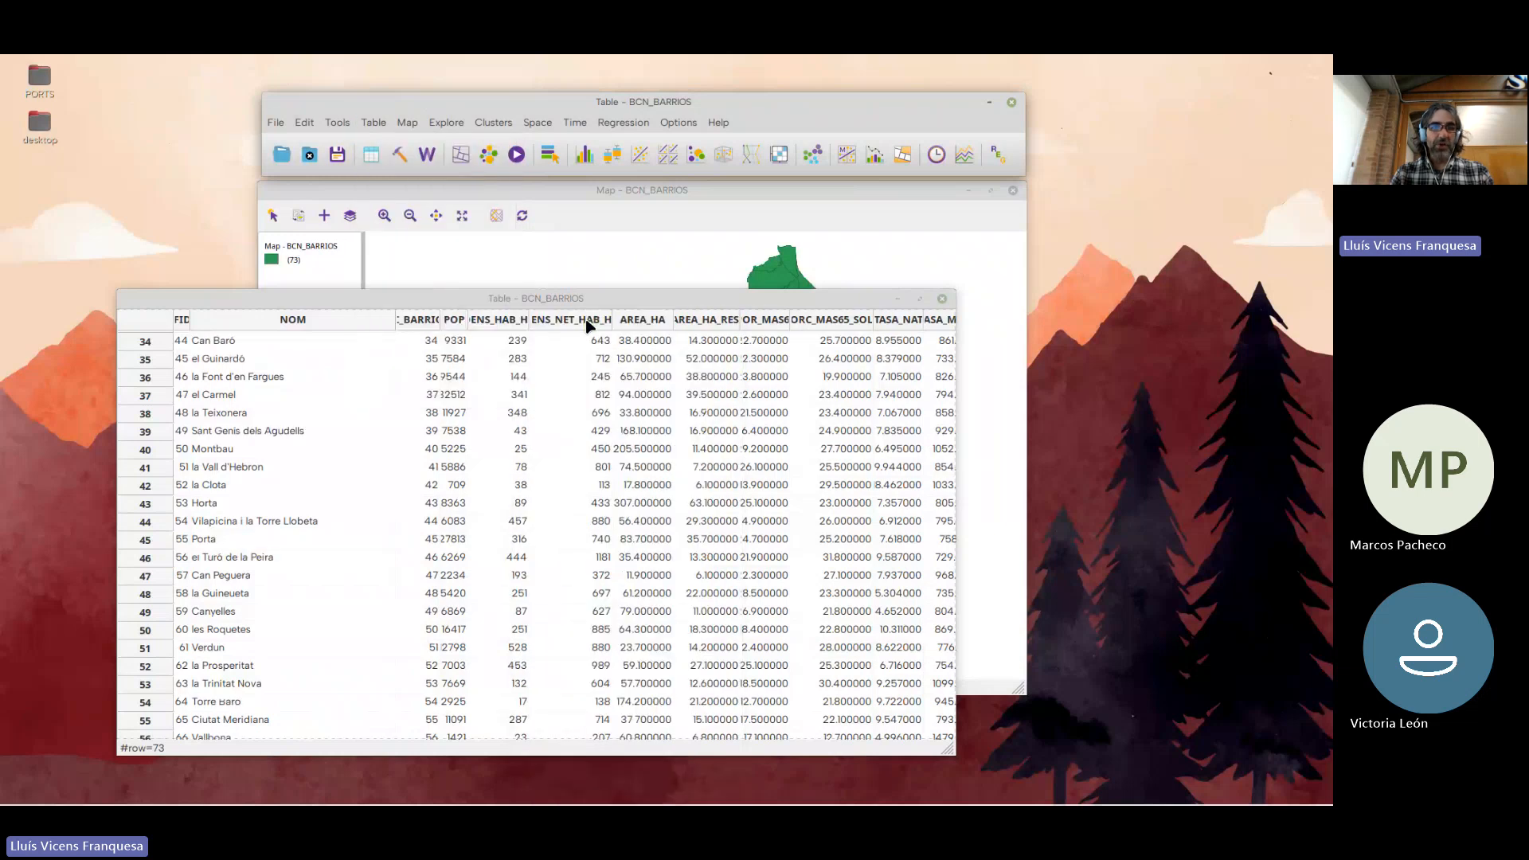
Switch the table's encoding to Central European (Windows-1250) and inspect the accented neighbourhood names
{"action": "left_click", "coordinate": [373, 124]}
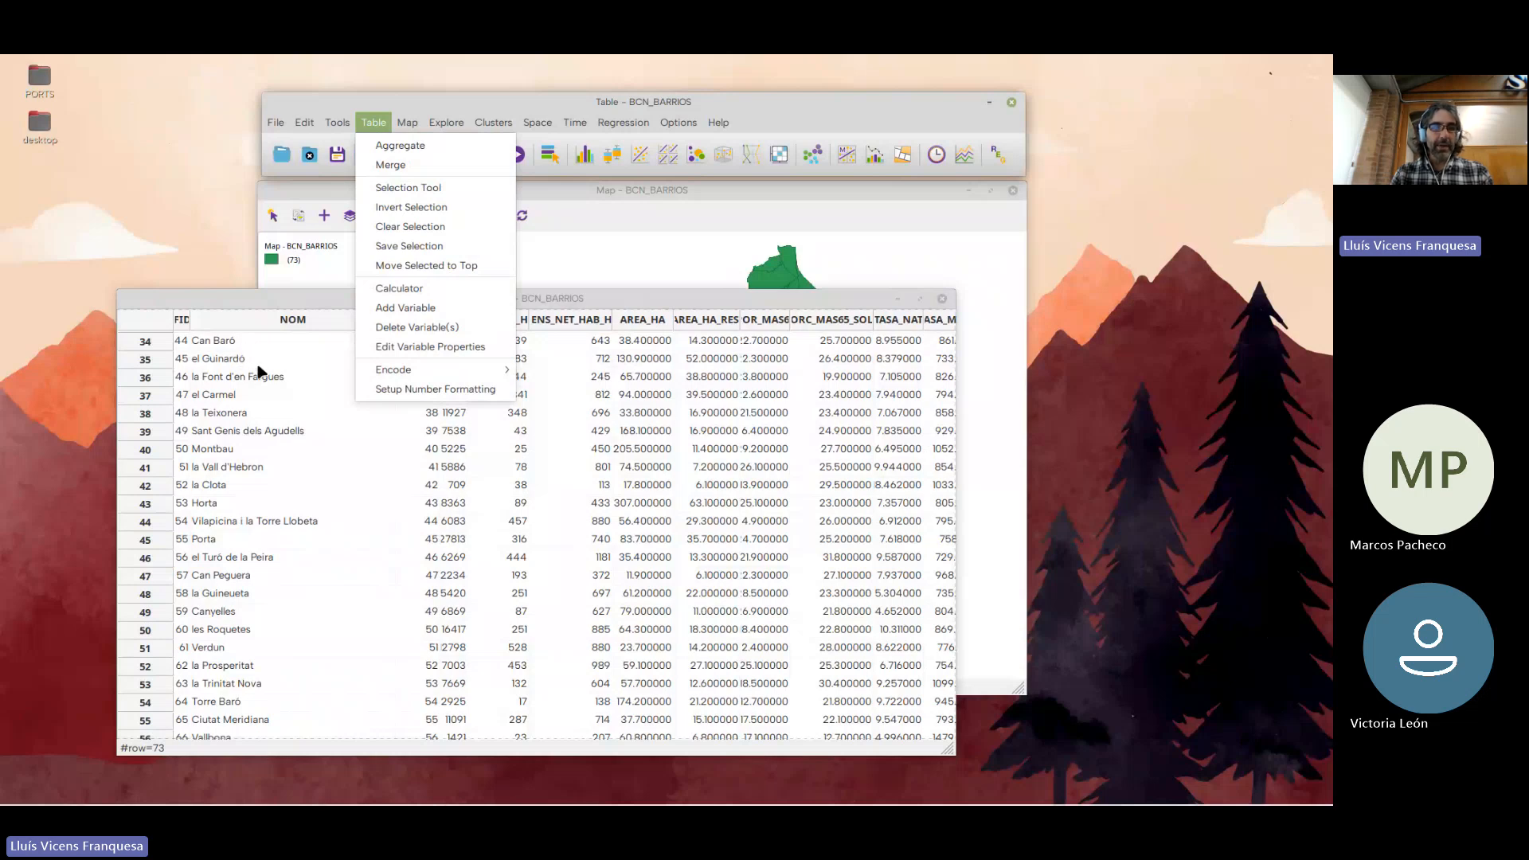
{"action": "left_click", "coordinate": [379, 125]}
{"action": "left_click", "coordinate": [378, 125]}
{"action": "mouse_move", "coordinate": [406, 369]}
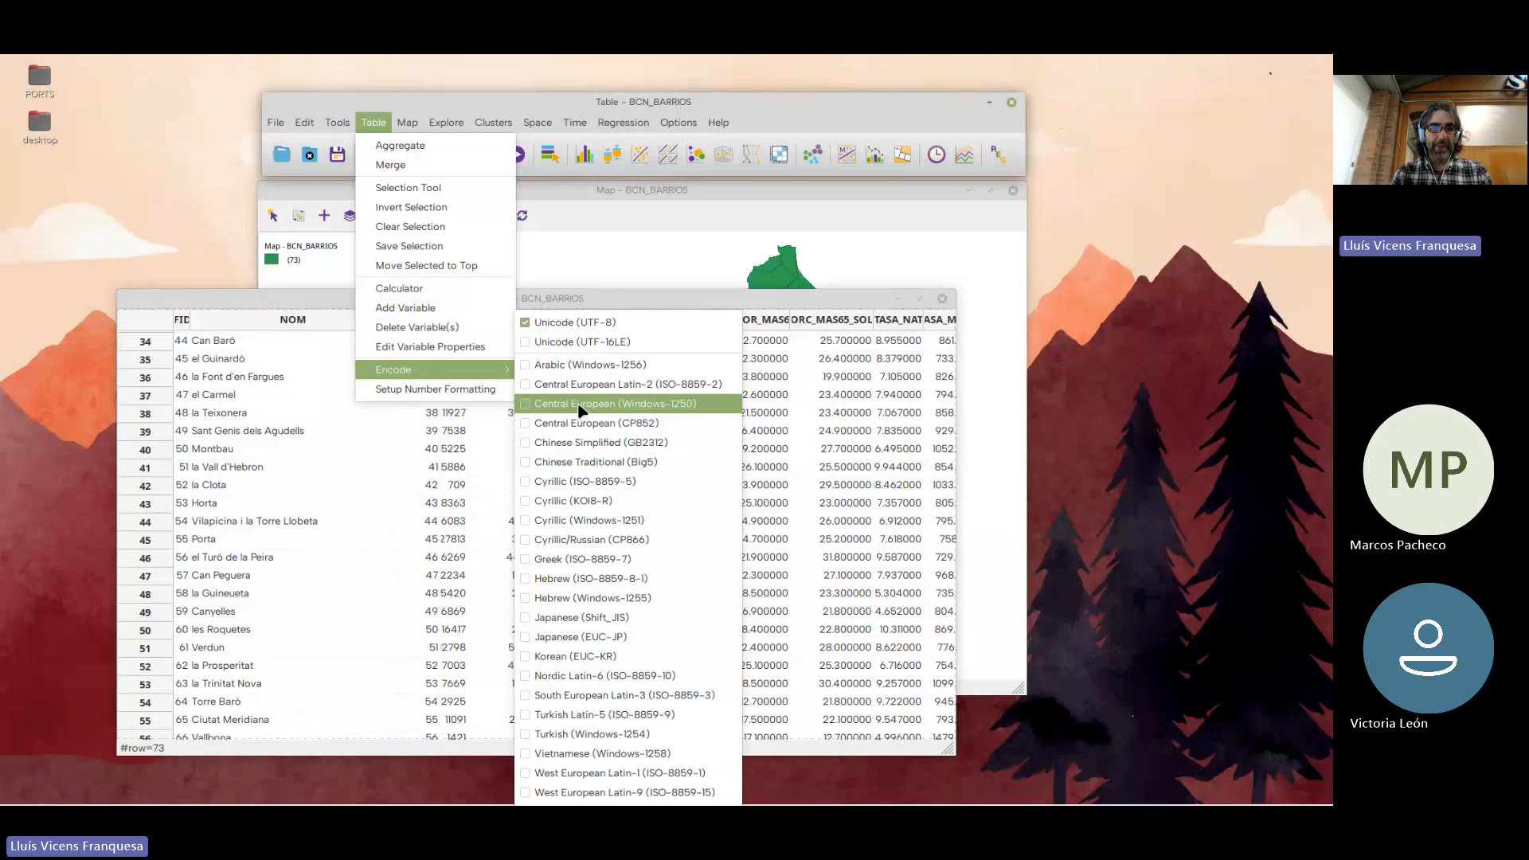
{"action": "left_click", "coordinate": [618, 404]}
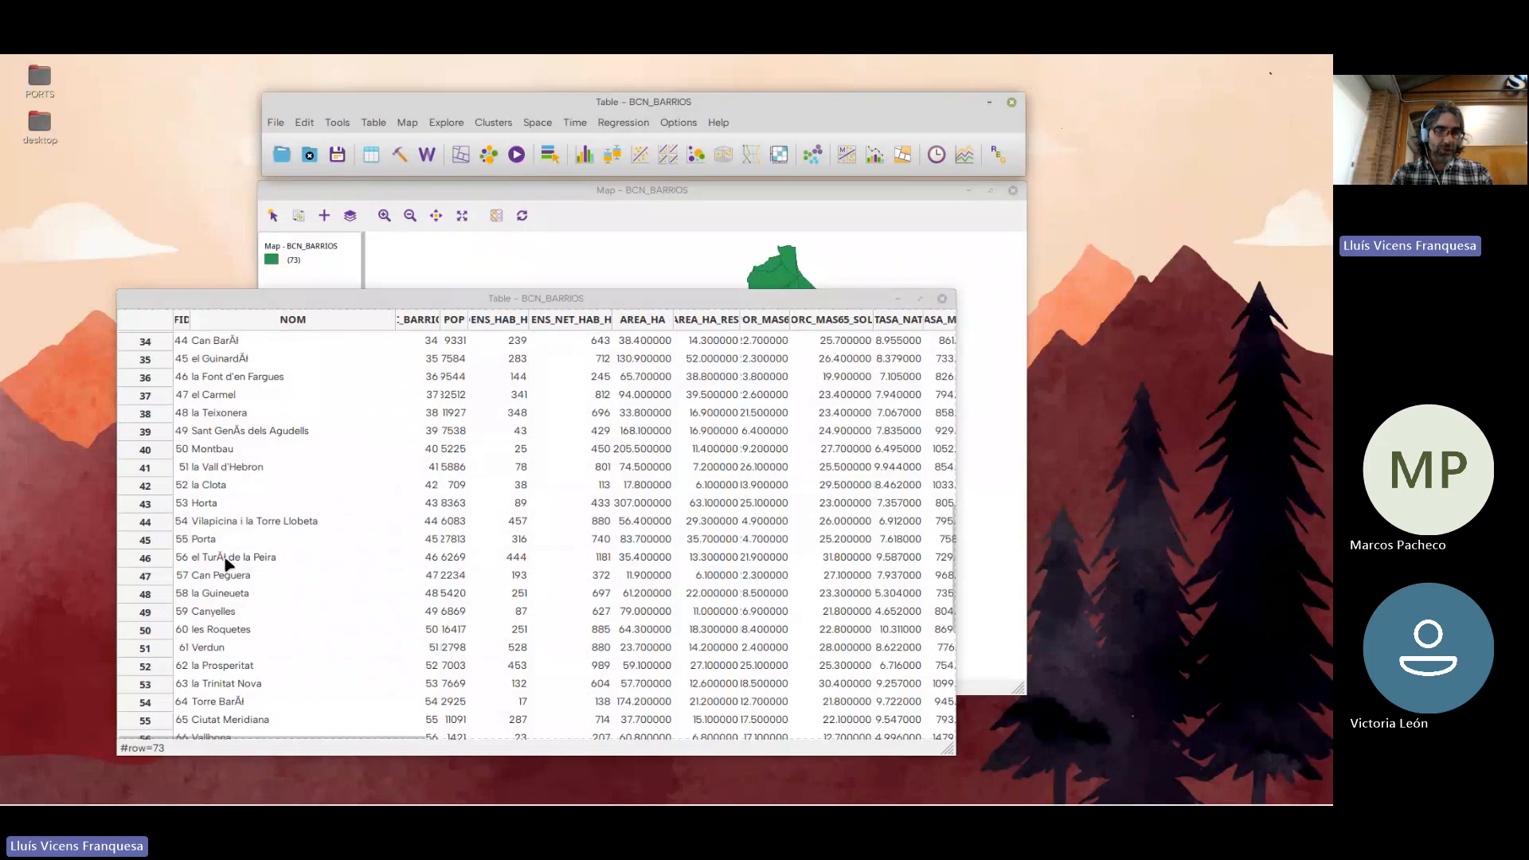
{"action": "scroll", "coordinate": [263, 641], "scroll_direction": "down", "scroll_amount": 3}
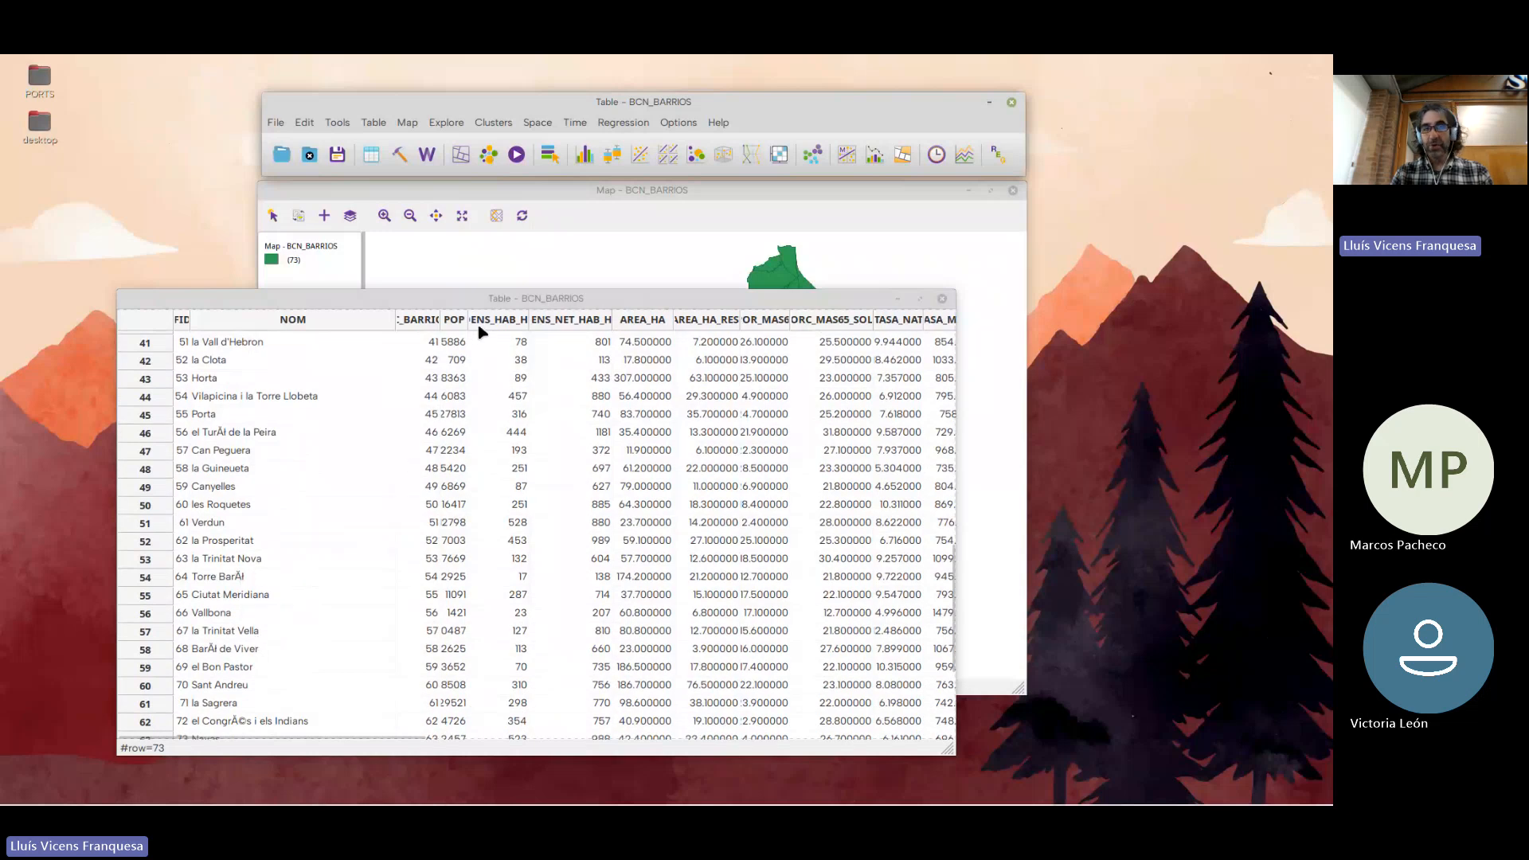
Align the table window over the map and set its encoding back to Unicode (UTF-8)
{"action": "left_click_drag", "start_coordinate": [501, 298], "coordinate": [626, 272]}
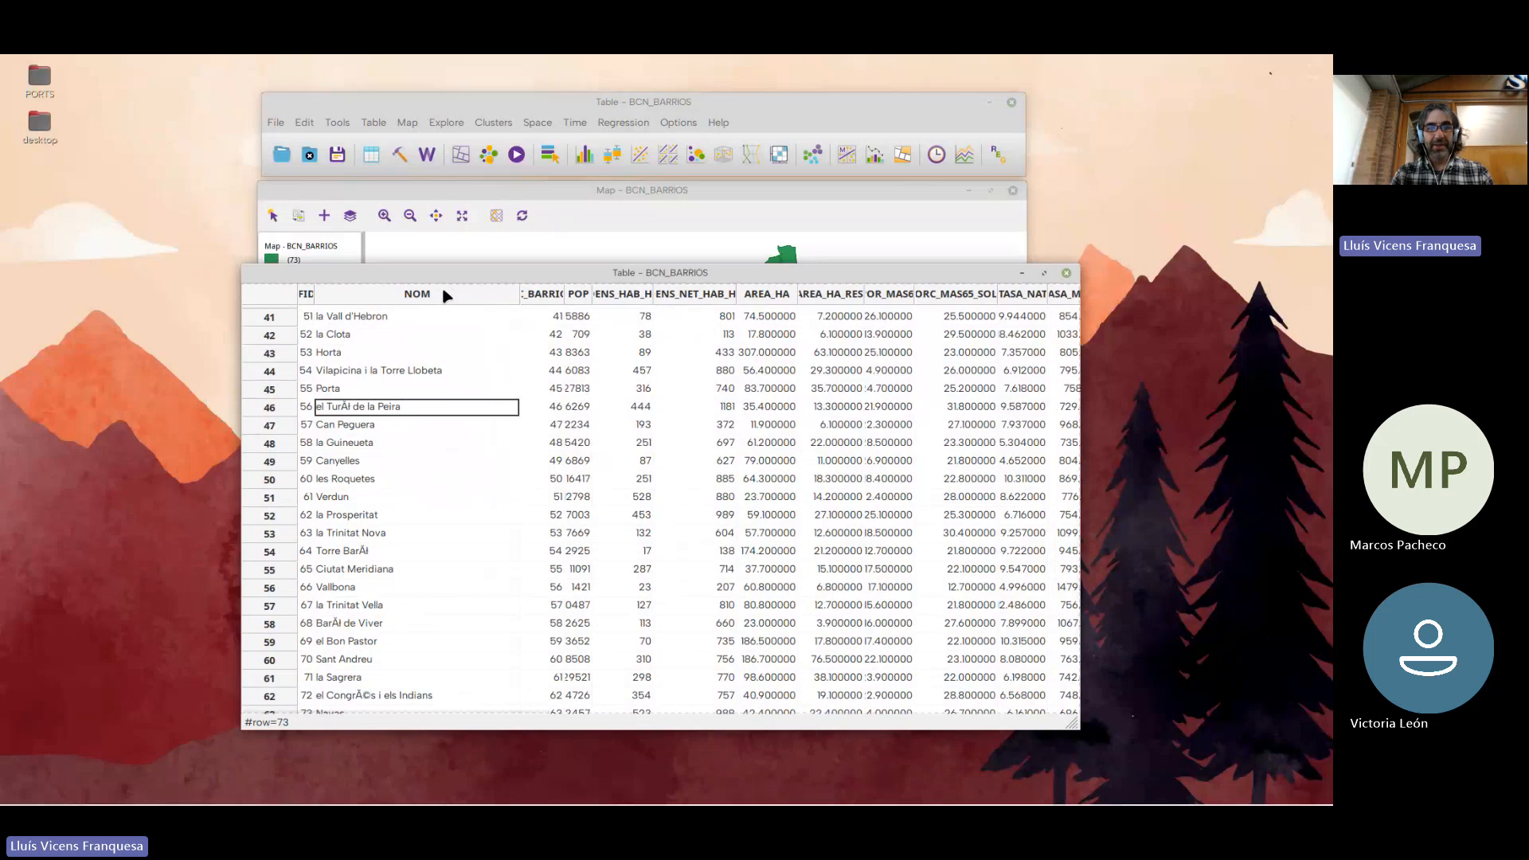
{"action": "left_click_drag", "start_coordinate": [411, 280], "coordinate": [427, 279]}
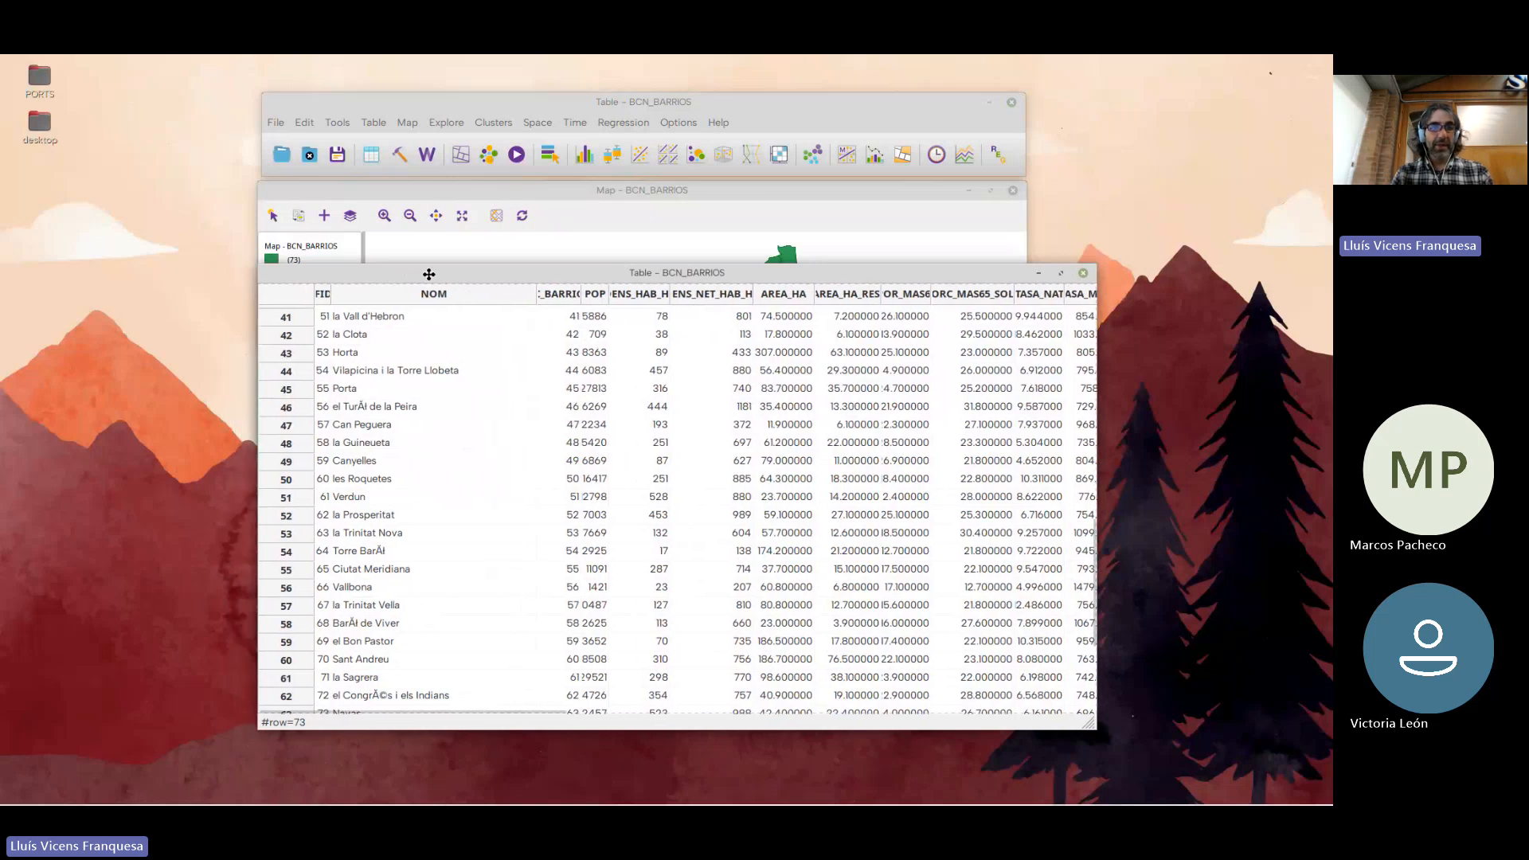
{"action": "left_click", "coordinate": [375, 124]}
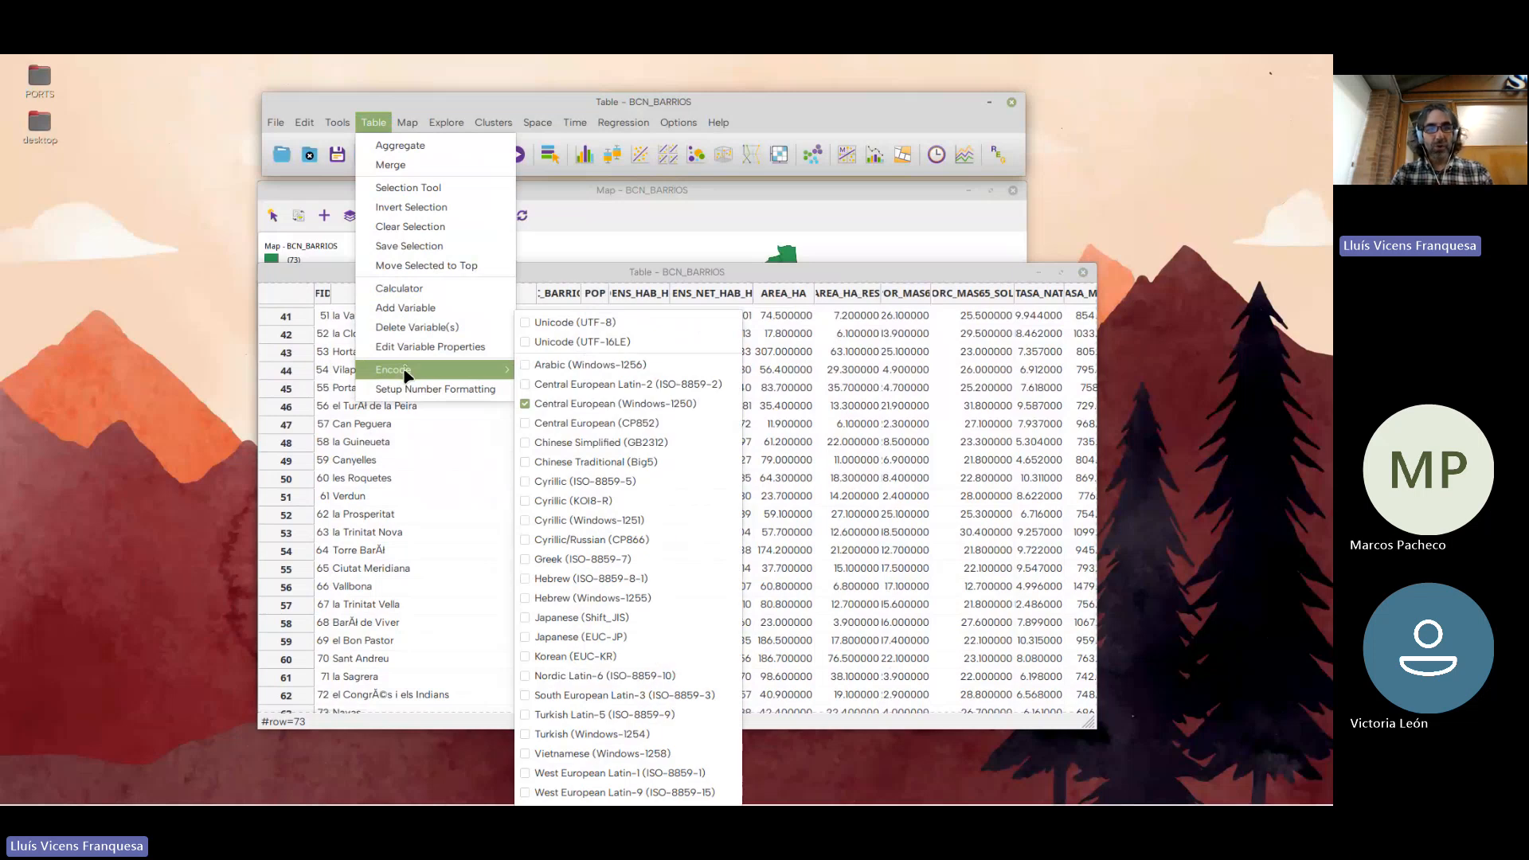
{"action": "left_click", "coordinate": [606, 323]}
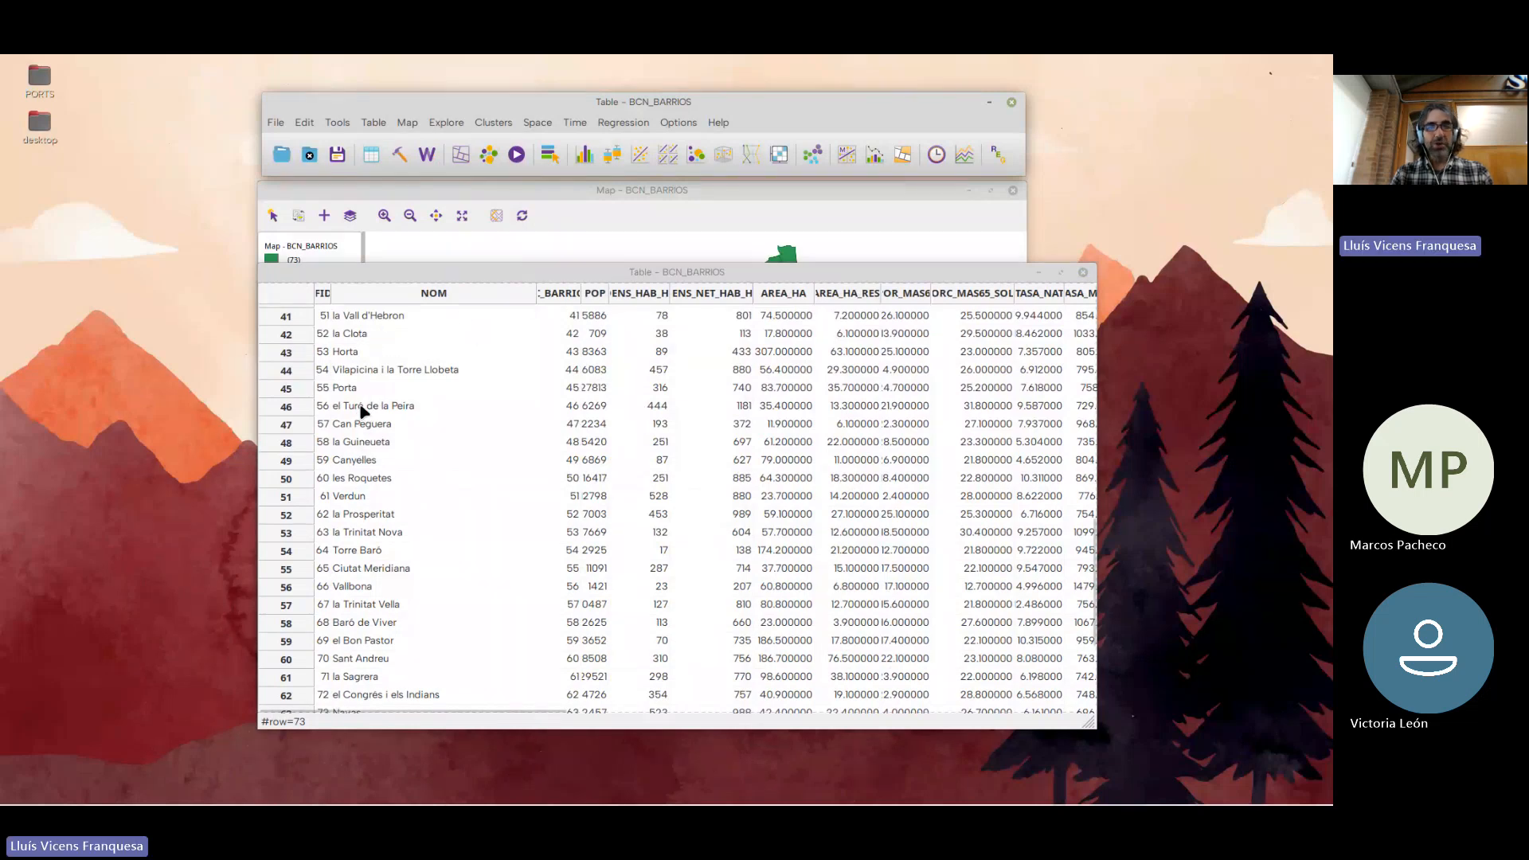
Widen the C_BARRIO and POP columns and check the neighbourhood names down to the last row
{"action": "mouse_move", "coordinate": [555, 277]}
{"action": "left_mouse_down"}
{"action": "mouse_move", "coordinate": [528, 297]}
{"action": "mouse_move", "coordinate": [467, 263]}
{"action": "mouse_move", "coordinate": [482, 277]}
{"action": "mouse_move", "coordinate": [583, 278]}
{"action": "left_mouse_up"}
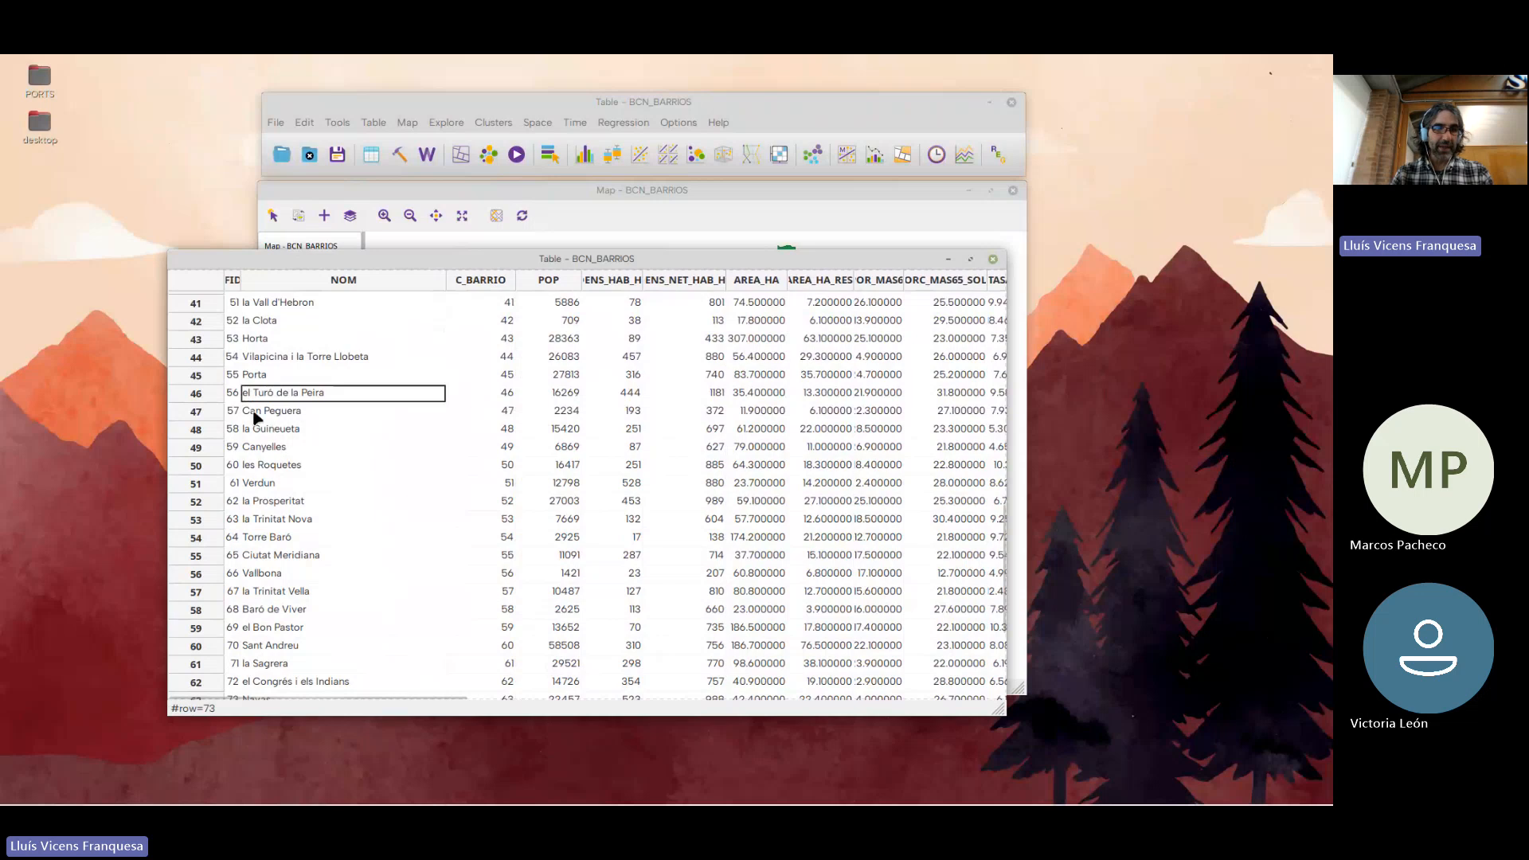
{"action": "scroll", "coordinate": [264, 549], "scroll_direction": "down", "scroll_amount": 3}
{"action": "scroll", "coordinate": [262, 553], "scroll_direction": "down", "scroll_amount": 1}
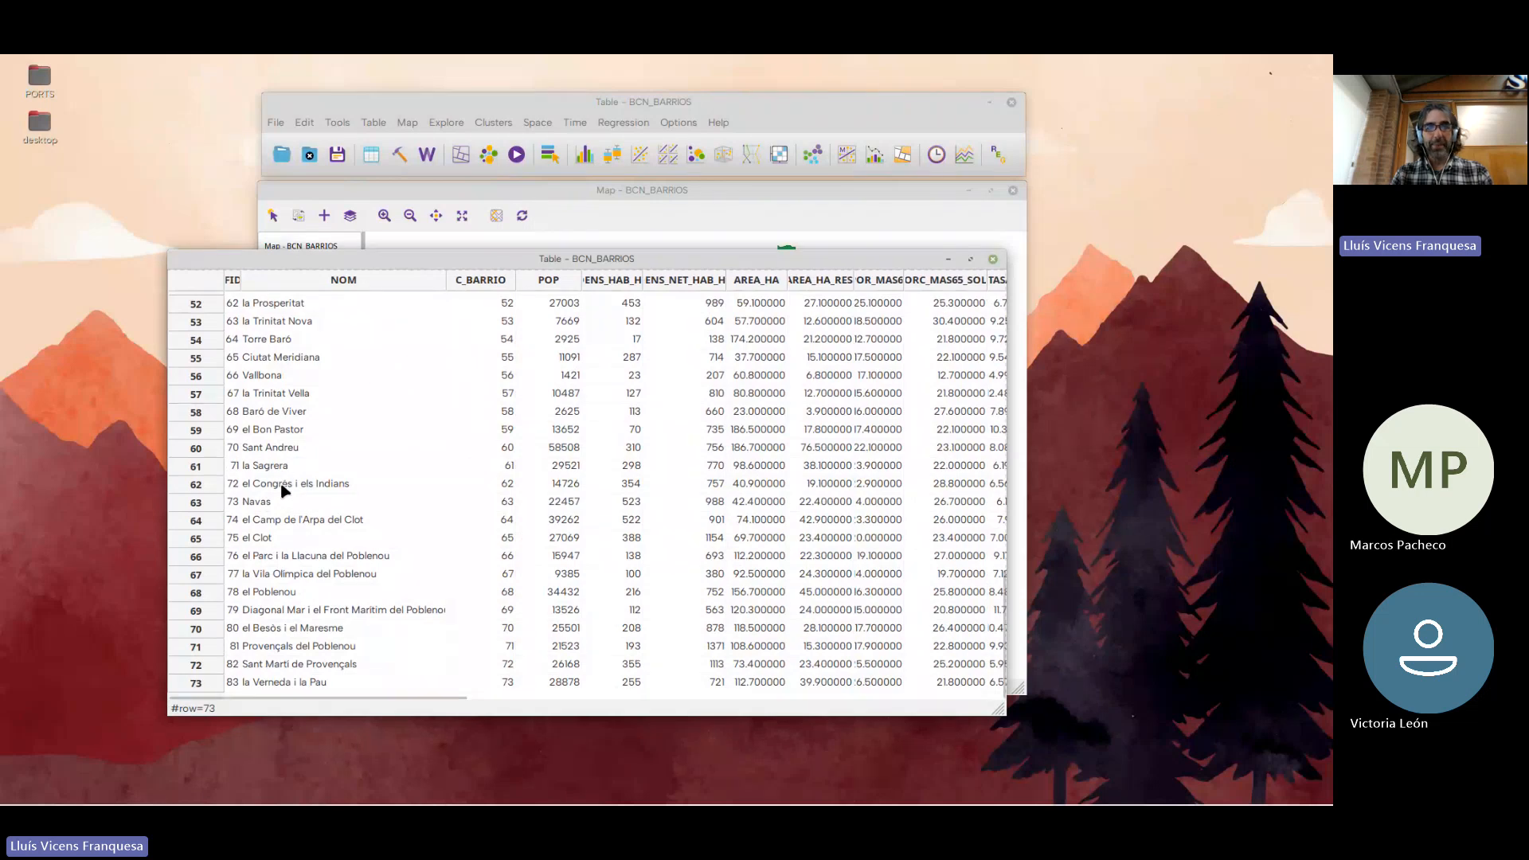
Close the attribute table and align the main window and the map window beneath each other
{"action": "left_click_drag", "start_coordinate": [366, 256], "coordinate": [432, 253]}
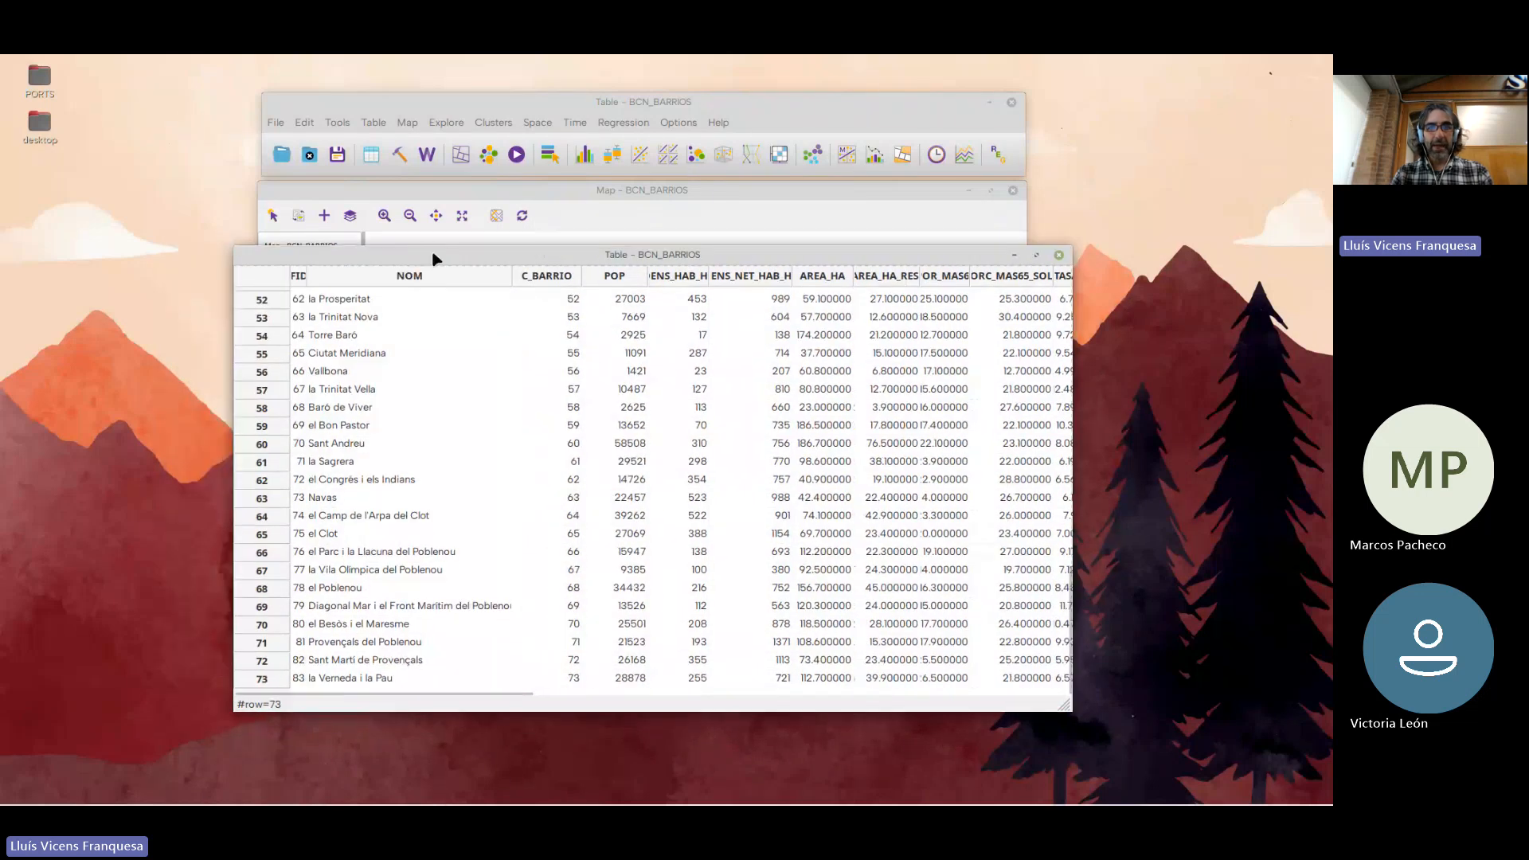
{"action": "left_click", "coordinate": [1060, 258]}
{"action": "left_click_drag", "start_coordinate": [659, 190], "coordinate": [657, 192]}
{"action": "left_click", "coordinate": [664, 101]}
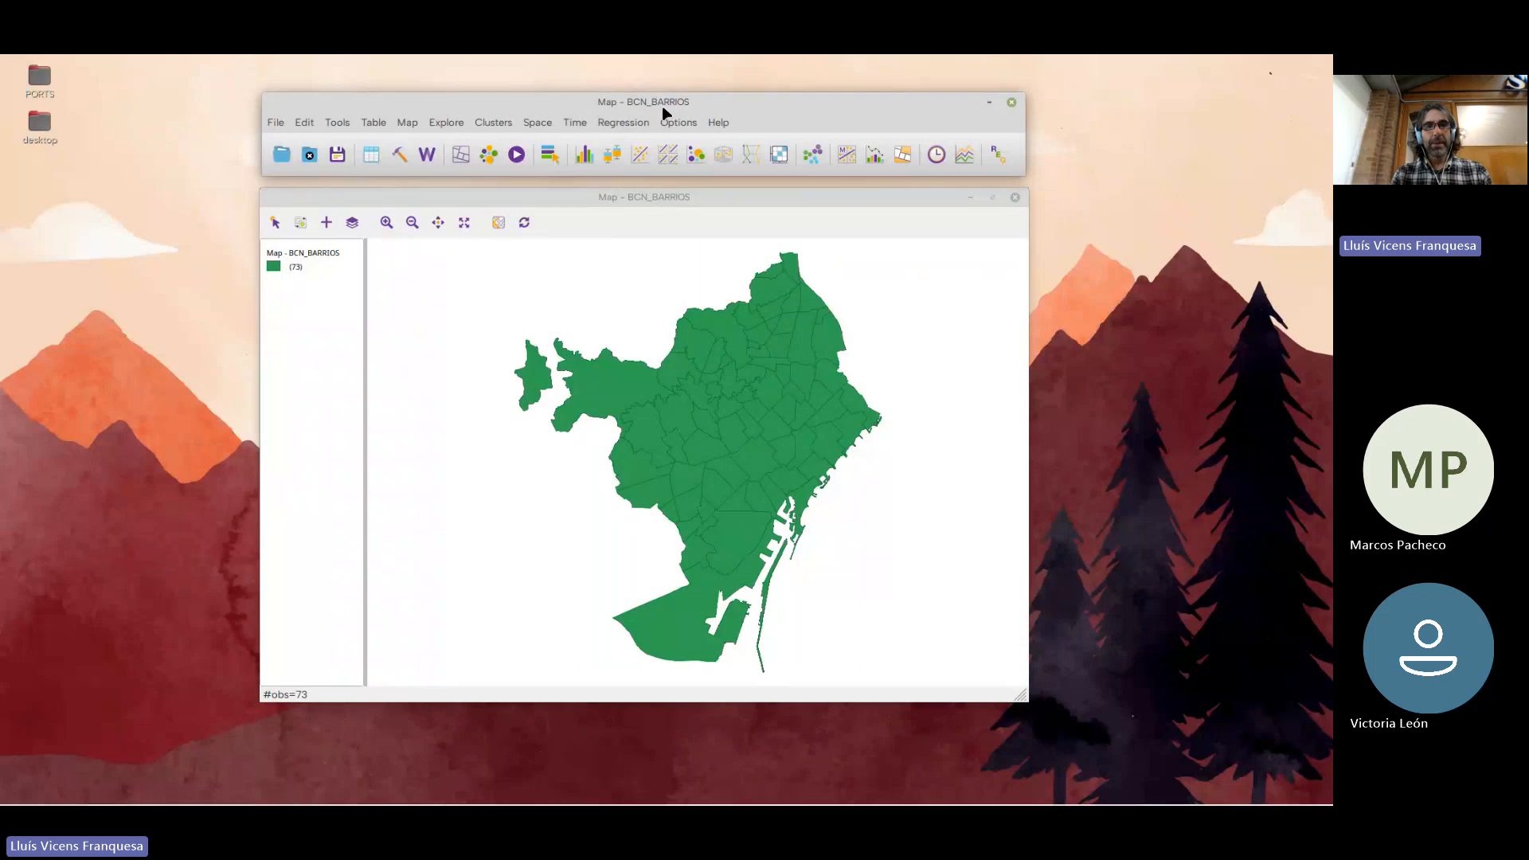
{"action": "left_click_drag", "start_coordinate": [666, 104], "coordinate": [603, 95]}
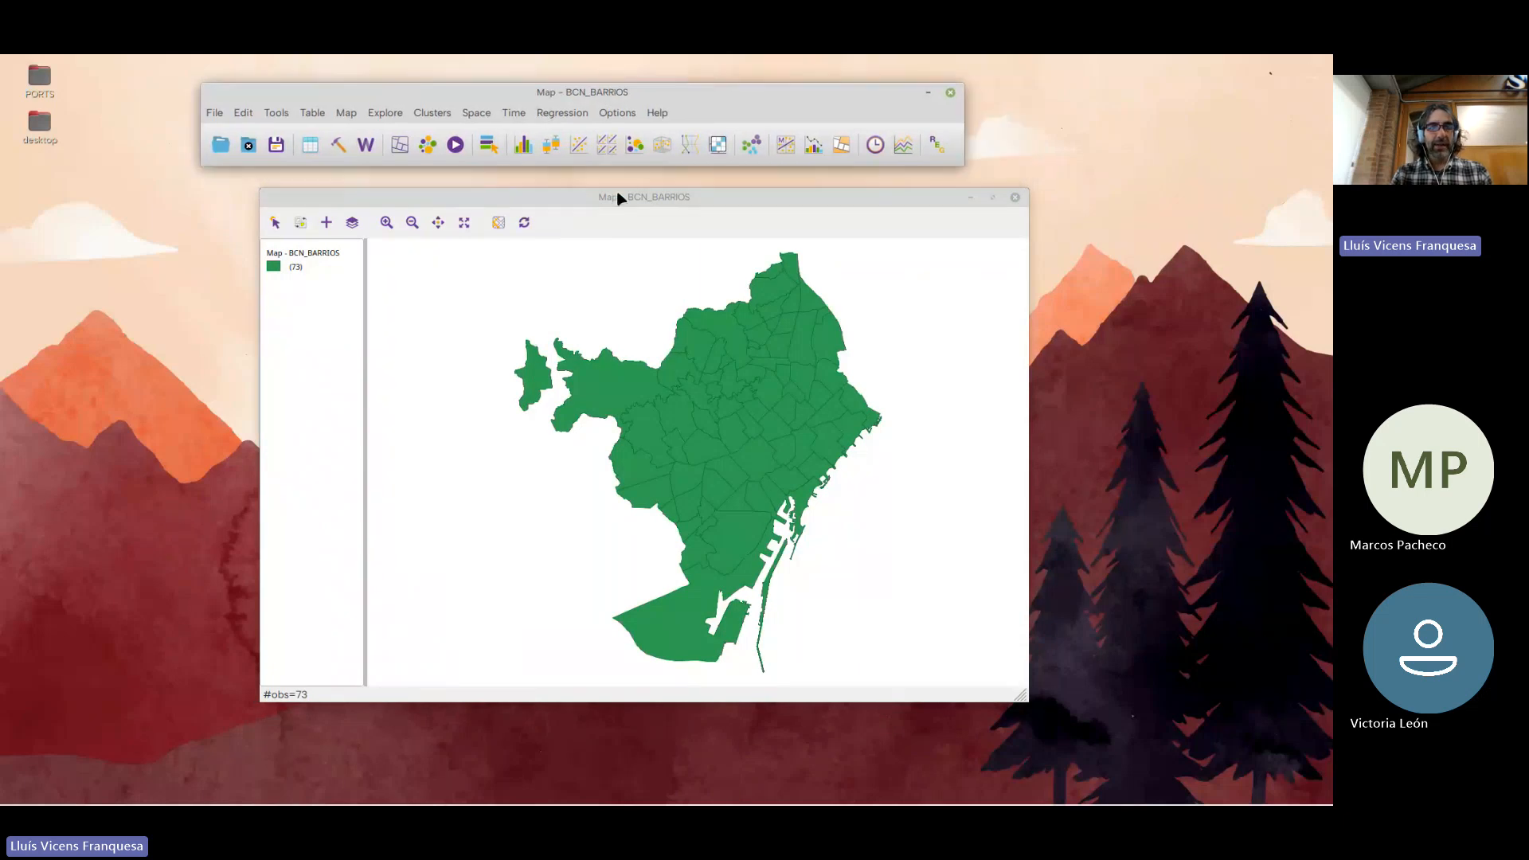
{"action": "left_click_drag", "start_coordinate": [618, 197], "coordinate": [560, 184]}
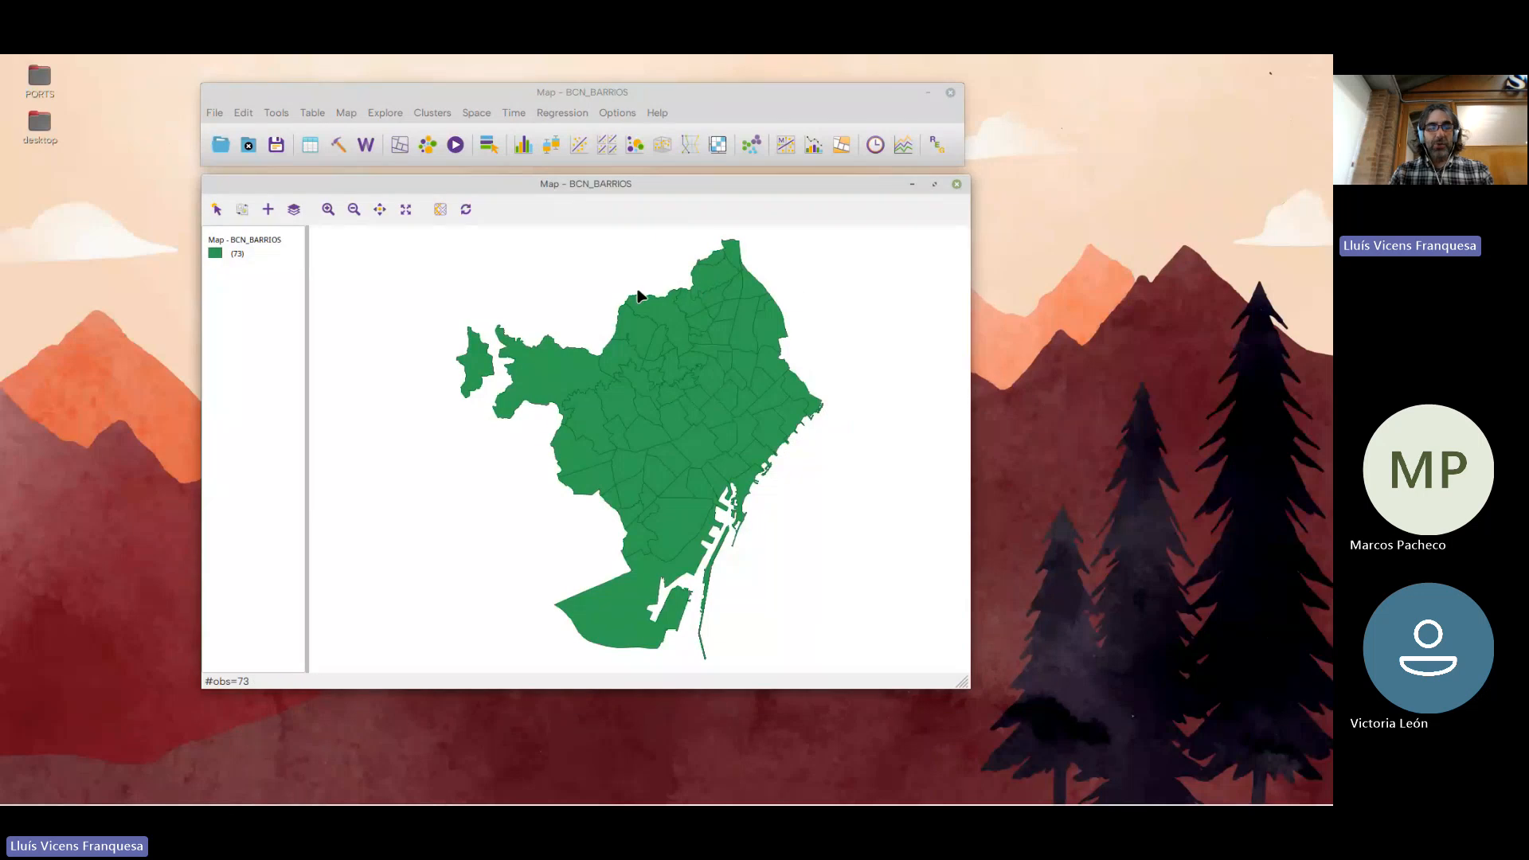
Box-select neighbourhoods in the west, north-east and centre of the map, one area at a time
{"action": "left_click_drag", "start_coordinate": [555, 373], "coordinate": [669, 469]}
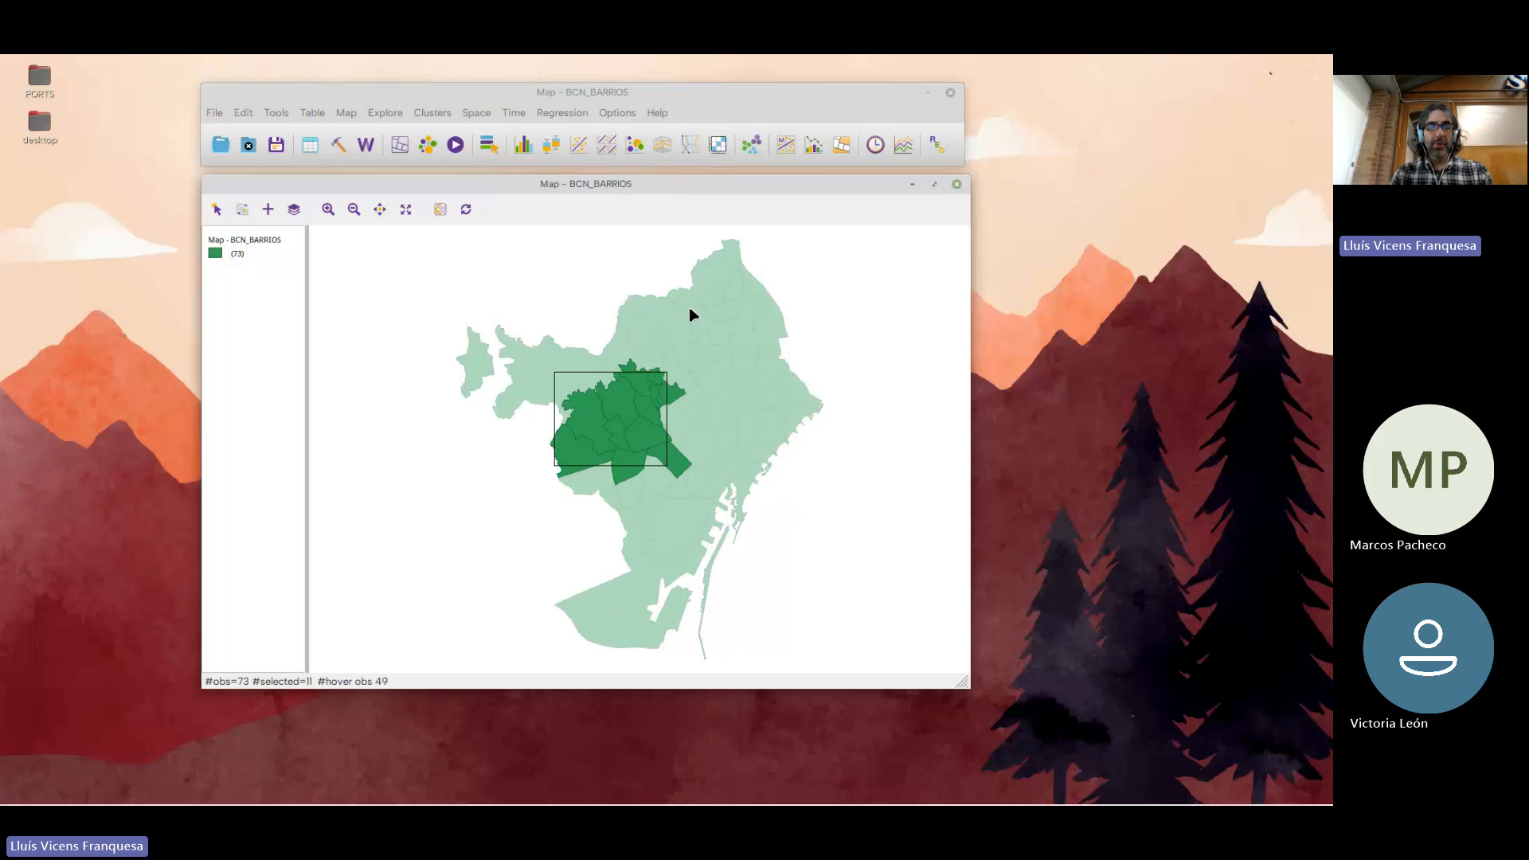
{"action": "left_click_drag", "start_coordinate": [685, 303], "coordinate": [776, 374]}
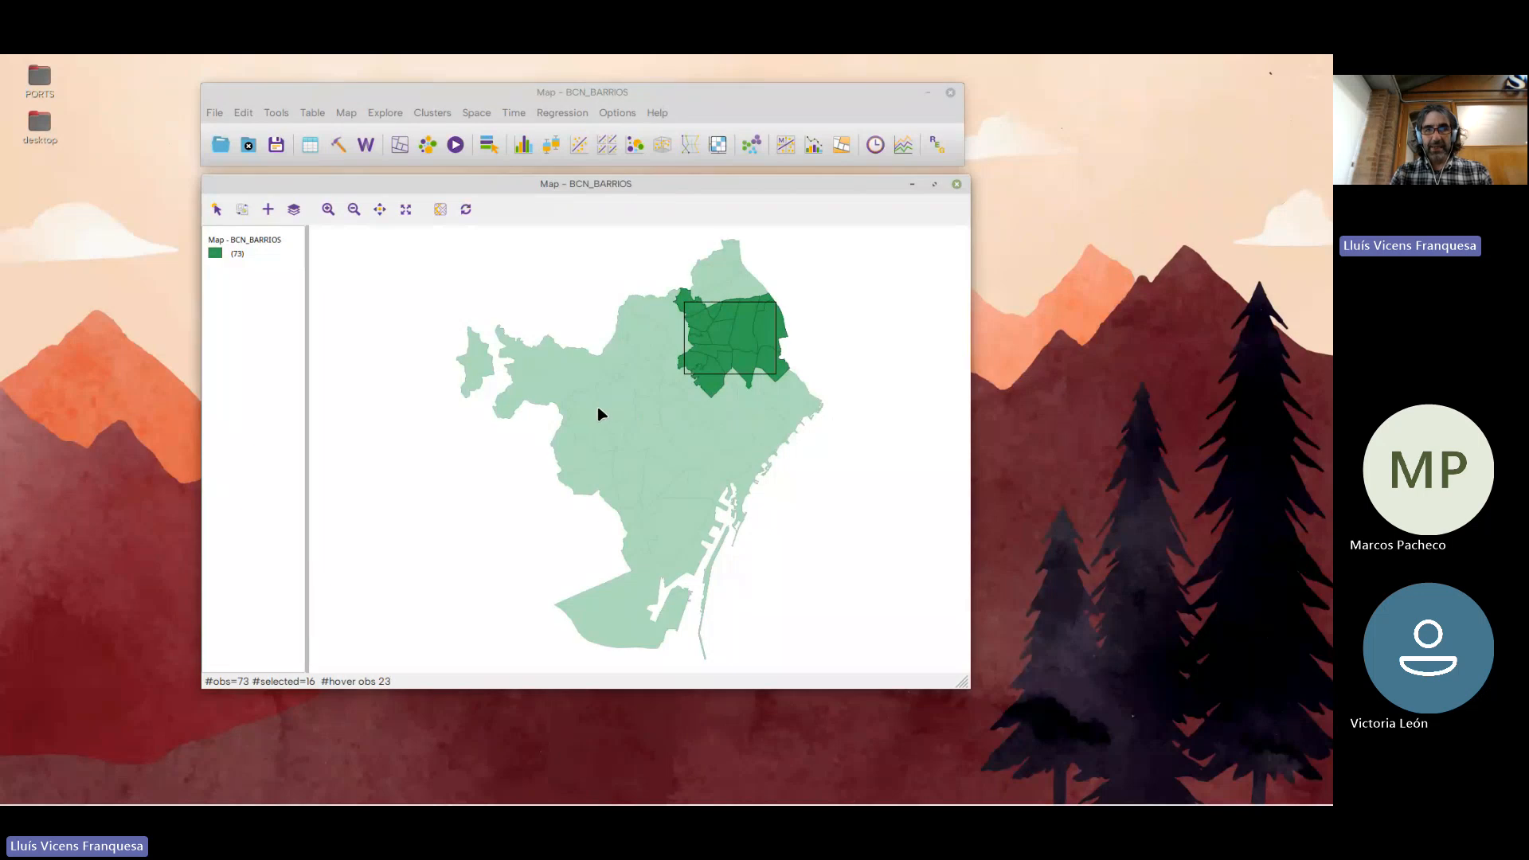
{"action": "left_click_drag", "start_coordinate": [596, 407], "coordinate": [688, 487]}
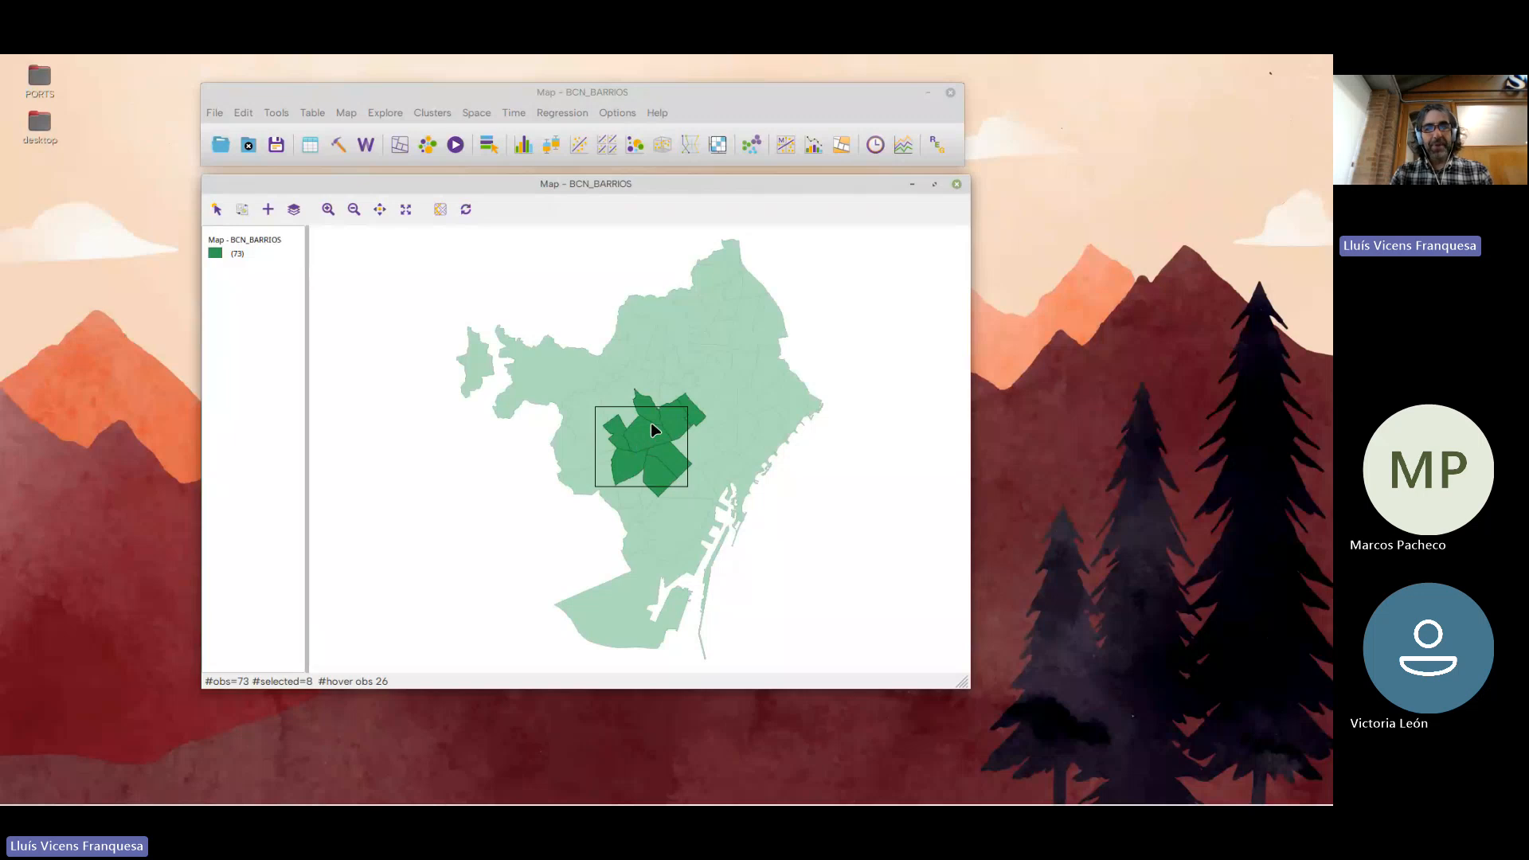
Select individual neighbourhoods one at a time, going from the north of the map towards the centre
{"action": "left_click", "coordinate": [681, 341]}
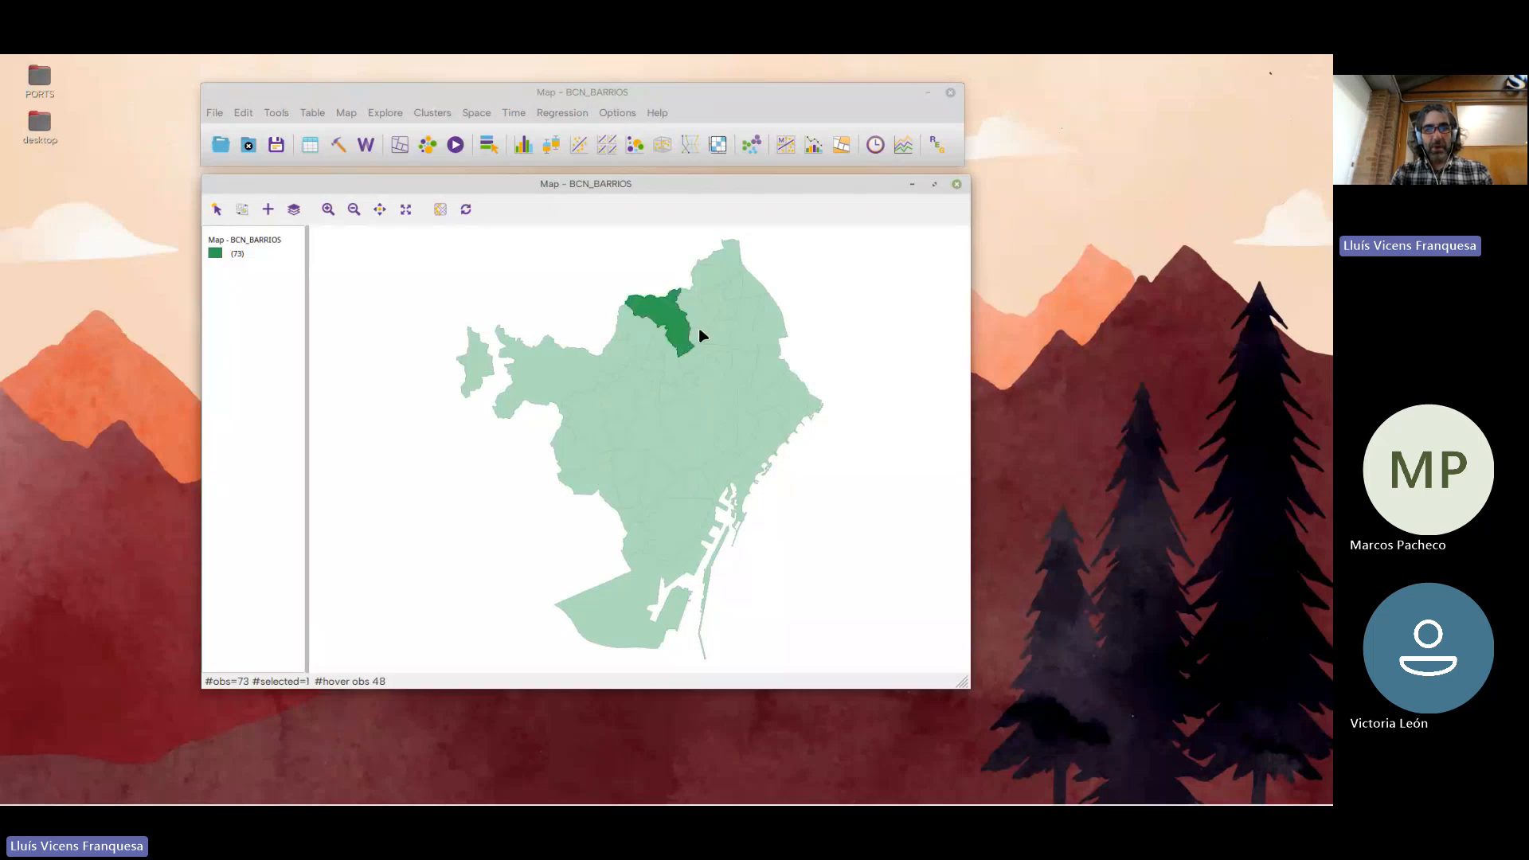
{"action": "left_click", "coordinate": [701, 333]}
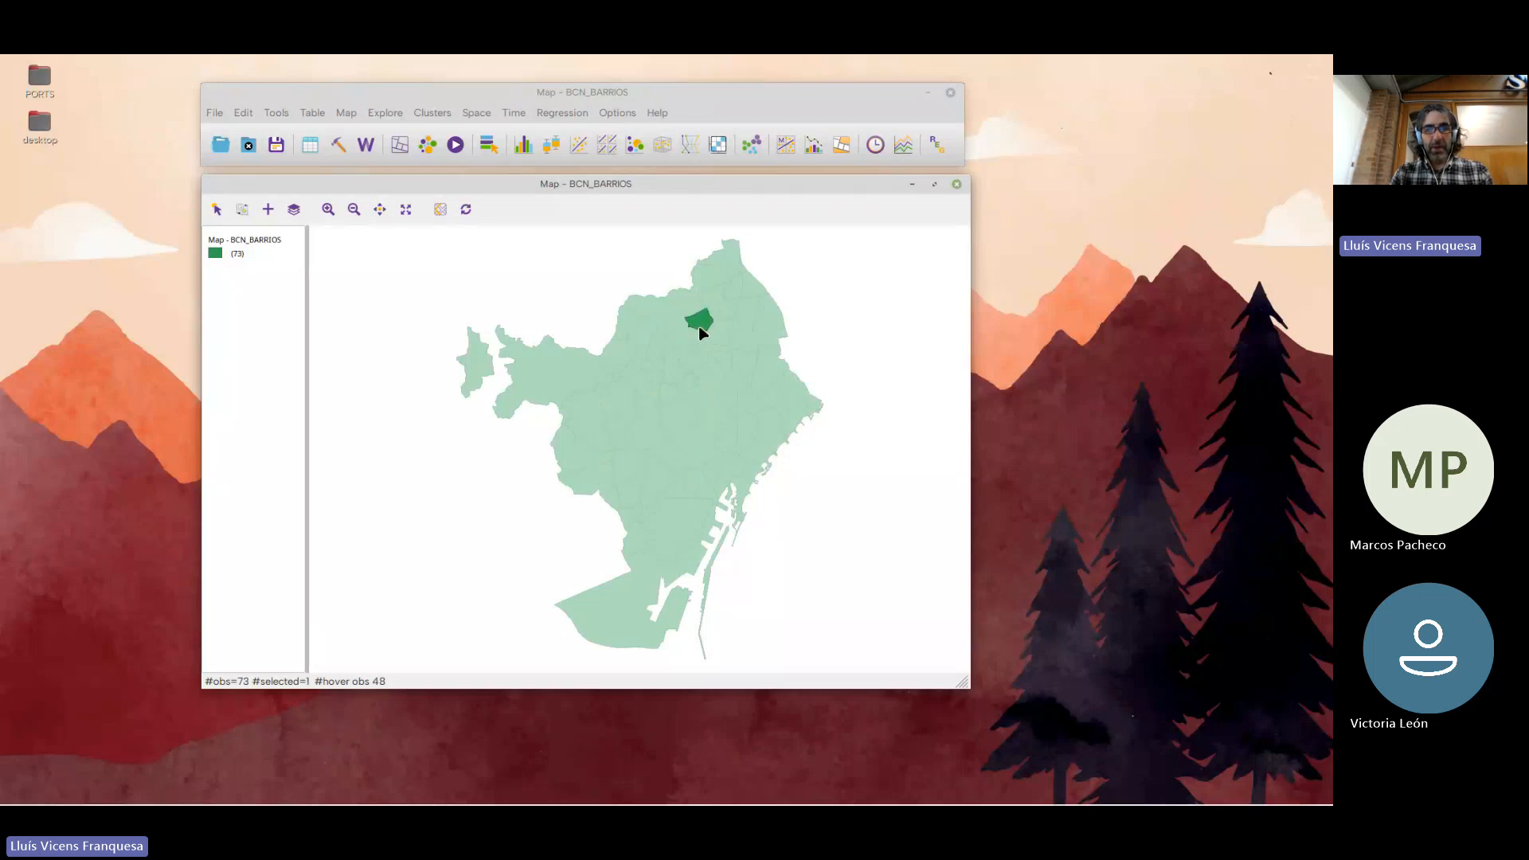
{"action": "left_click", "coordinate": [739, 387]}
{"action": "left_click", "coordinate": [719, 420]}
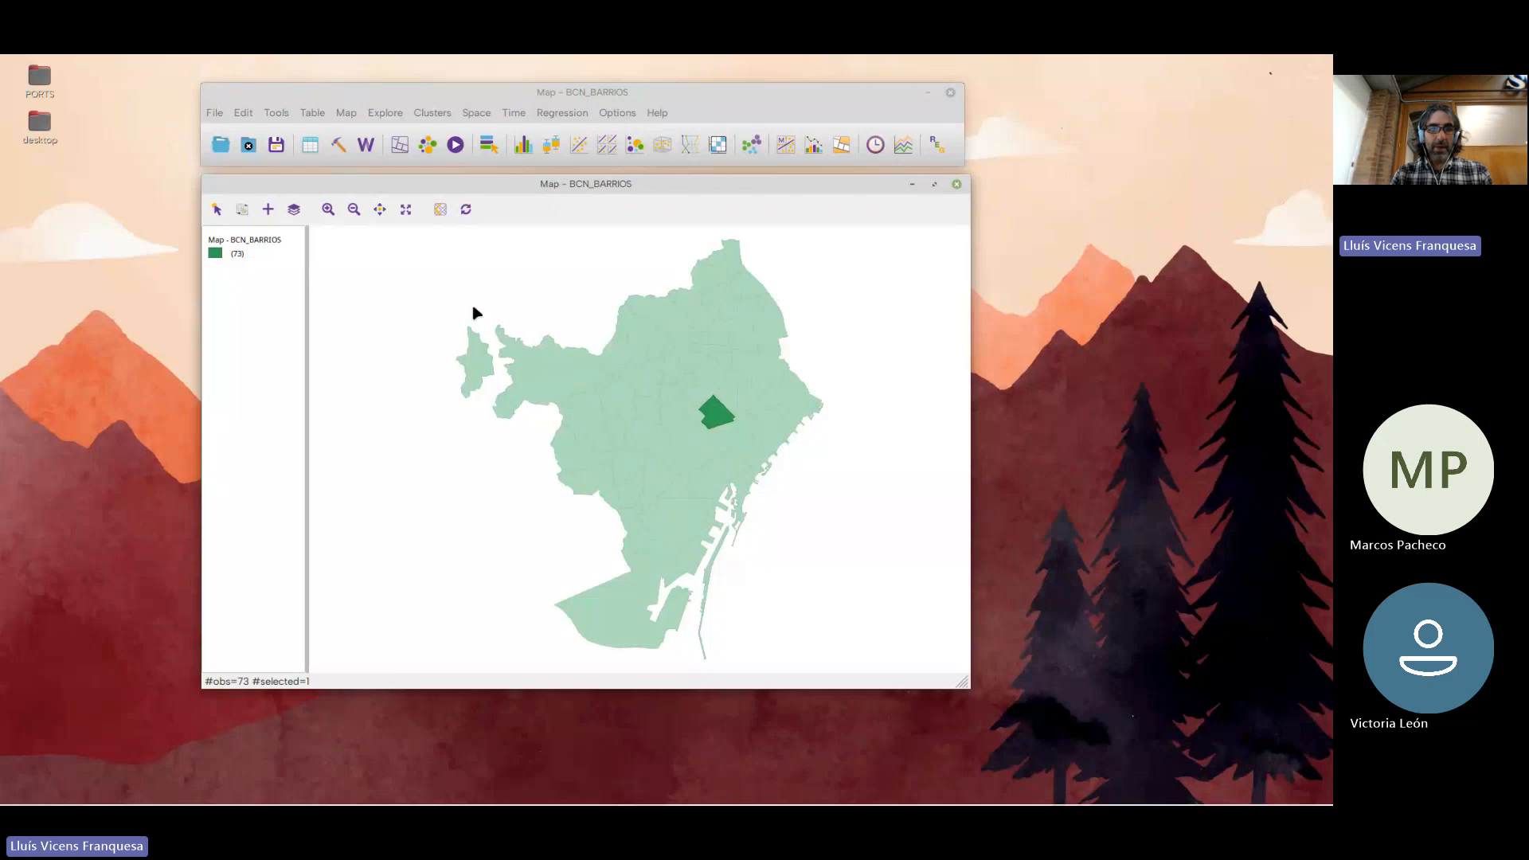
Box-select the north-western neighbourhoods on the map and clear the selection
{"action": "left_click_drag", "start_coordinate": [470, 308], "coordinate": [633, 439]}
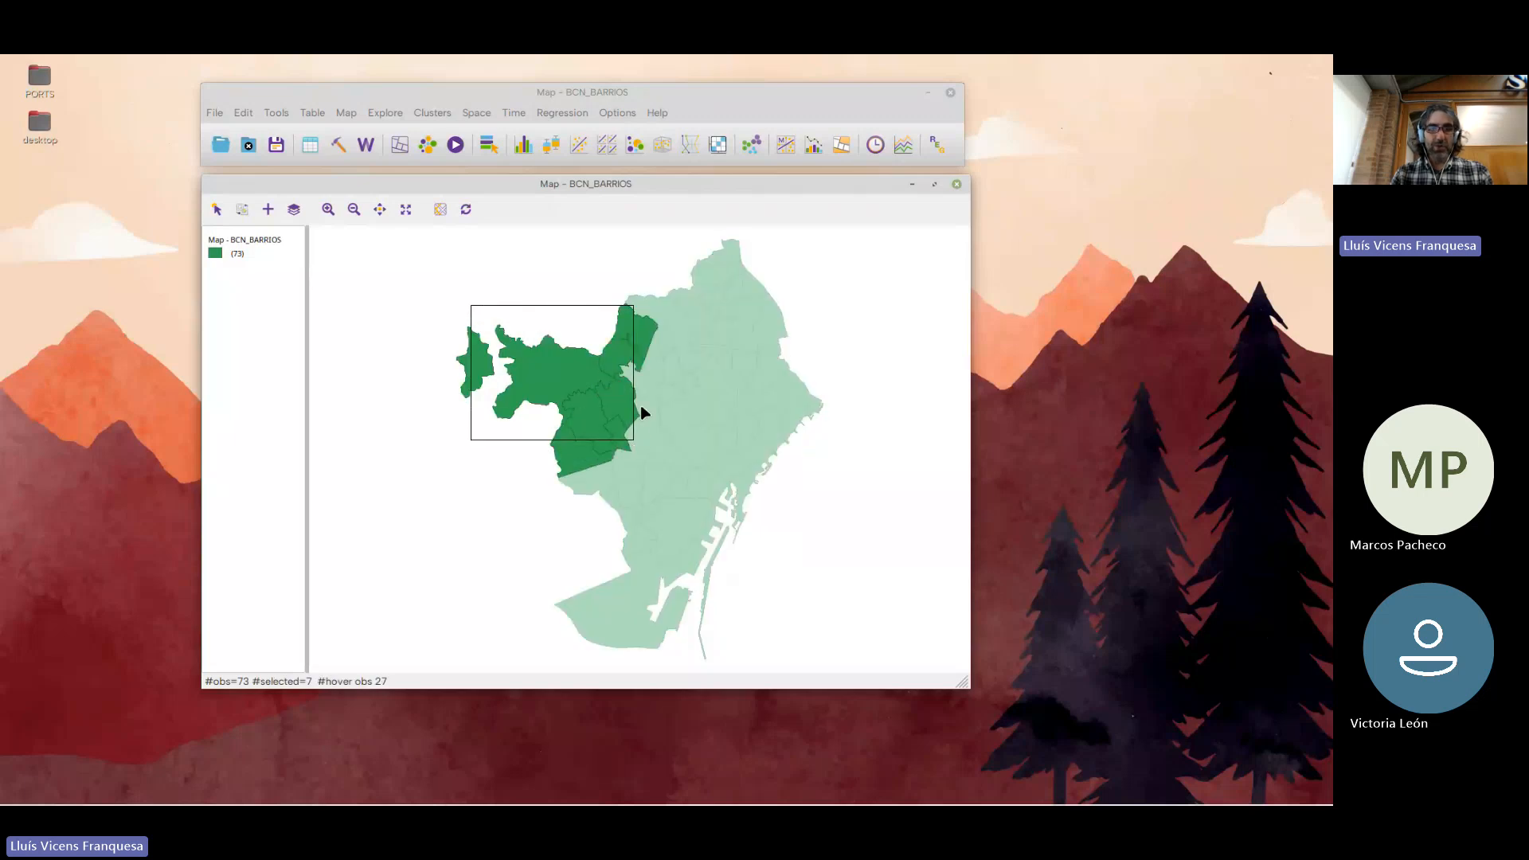
{"action": "left_click", "coordinate": [614, 276]}
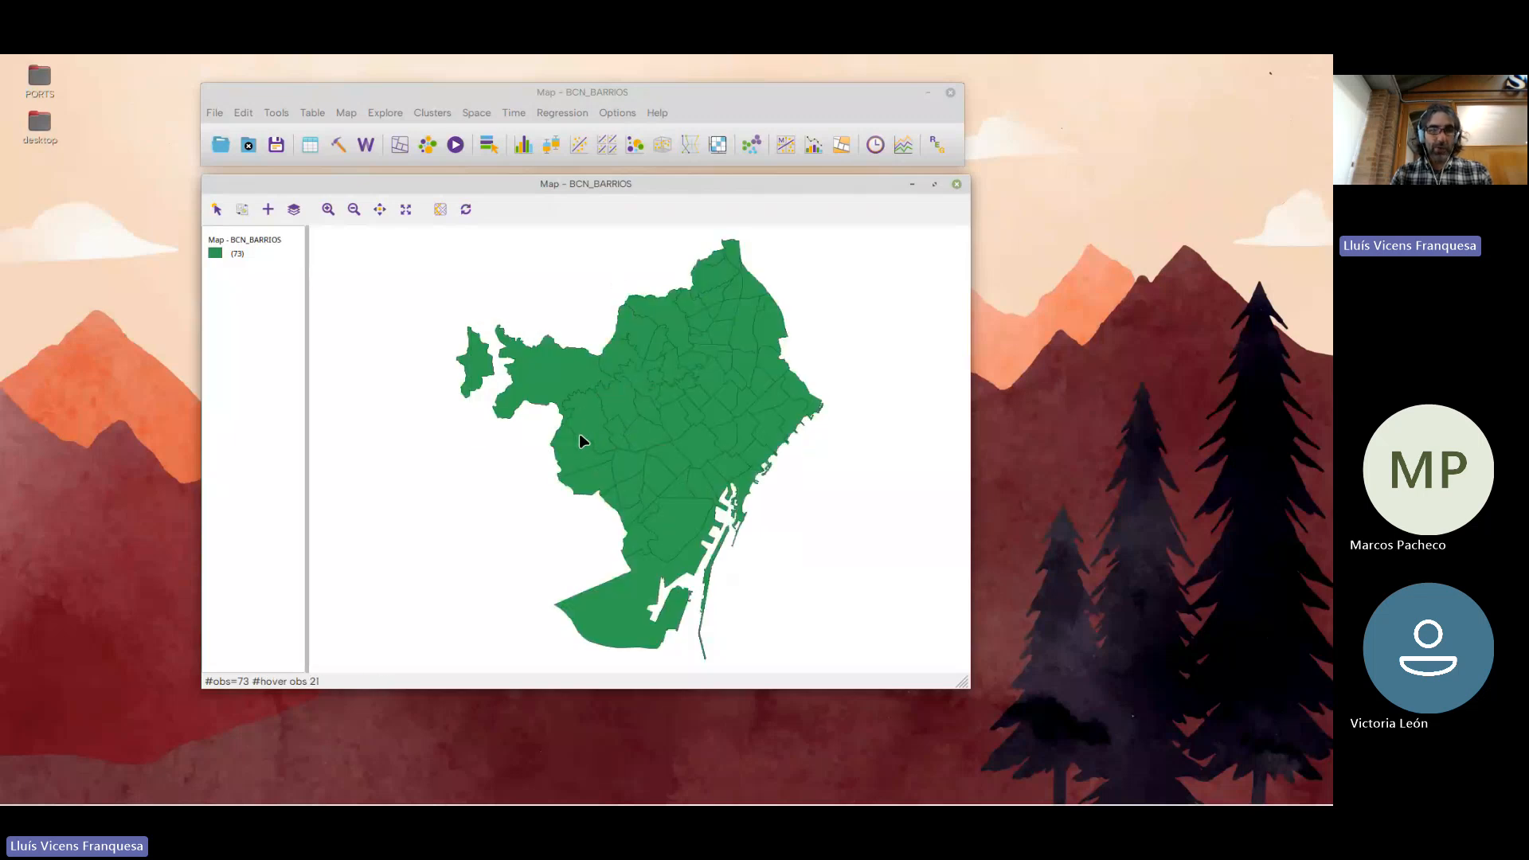
Select Sarrià, Sant Gervasi - la Bonanova, Vallvidrera, Sant Genís dels Agudells and Montbau together on the map
{"action": "left_click", "coordinate": [579, 438]}
{"action": "left_click", "coordinate": [618, 403], "text": "shift"}
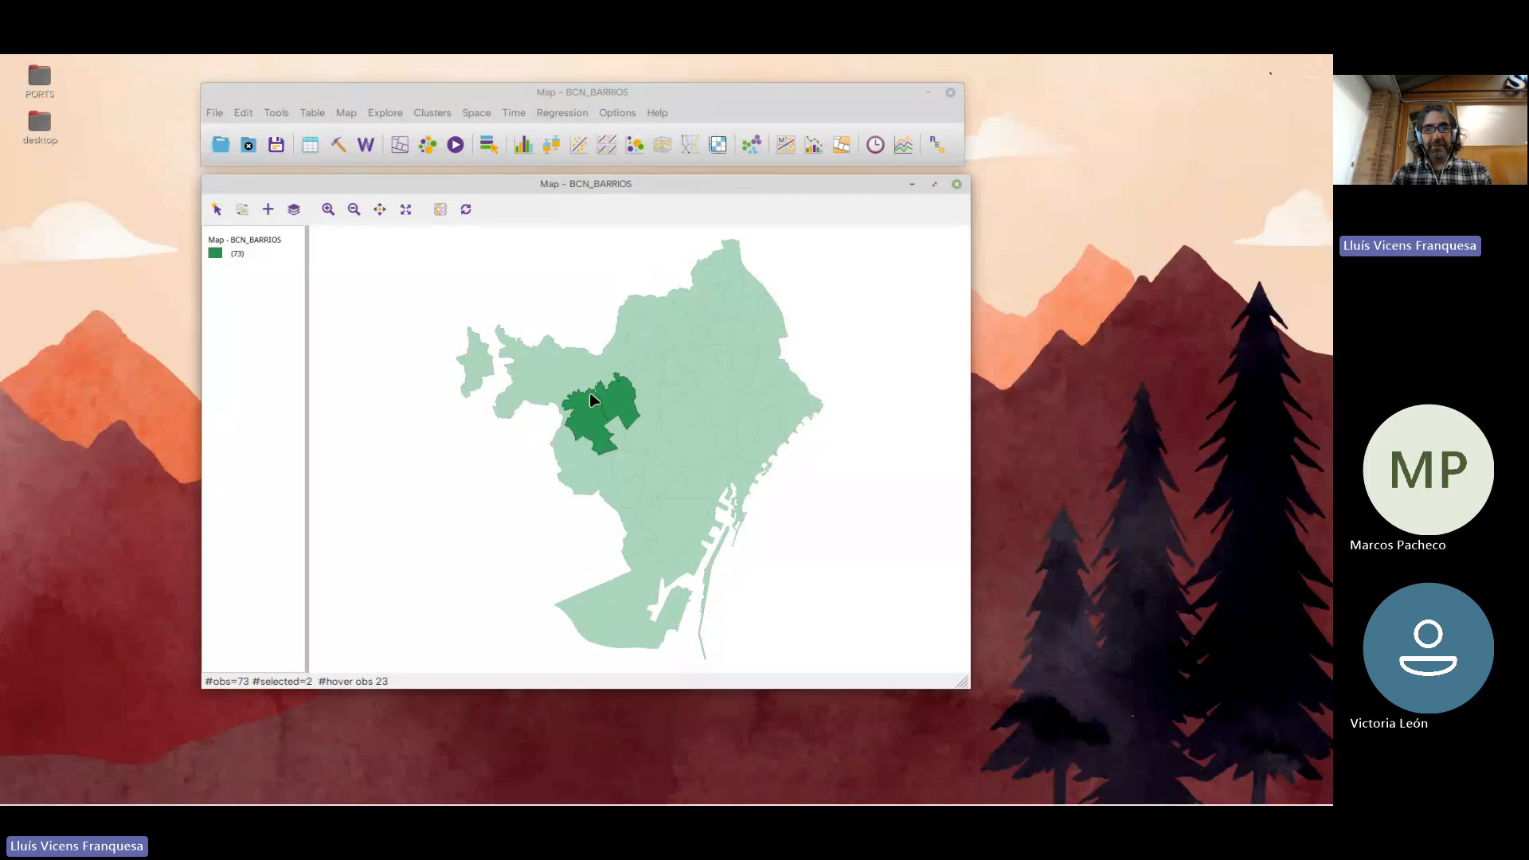
{"action": "left_click", "coordinate": [580, 386], "text": "shift"}
{"action": "left_click", "coordinate": [618, 355], "text": "shift"}
{"action": "left_click", "coordinate": [633, 333], "text": "shift"}
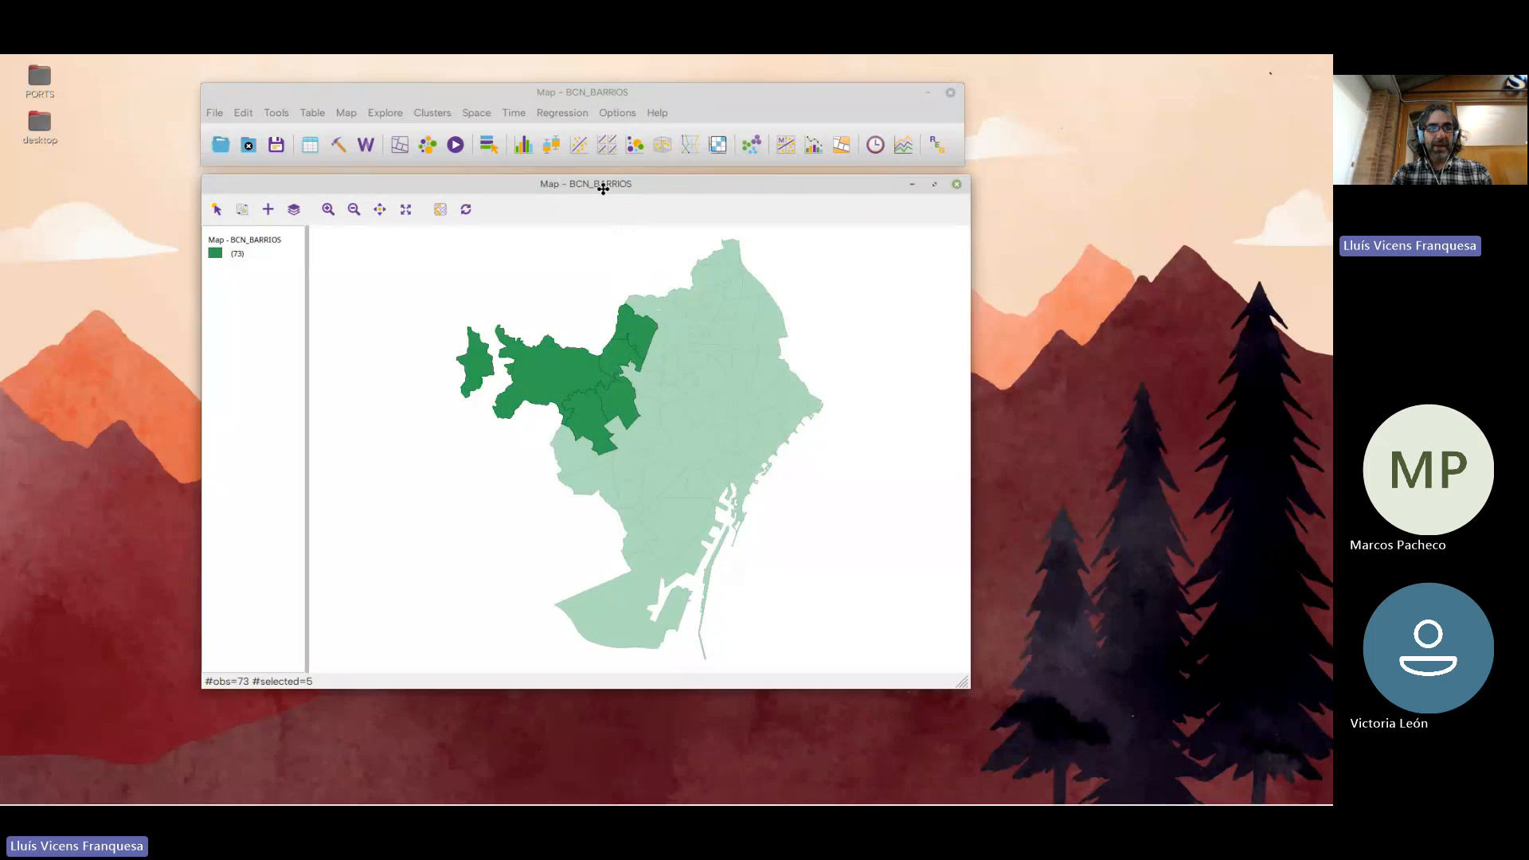
Shift the map aside and open the attribute table next to it
{"action": "left_click_drag", "start_coordinate": [603, 188], "coordinate": [450, 187]}
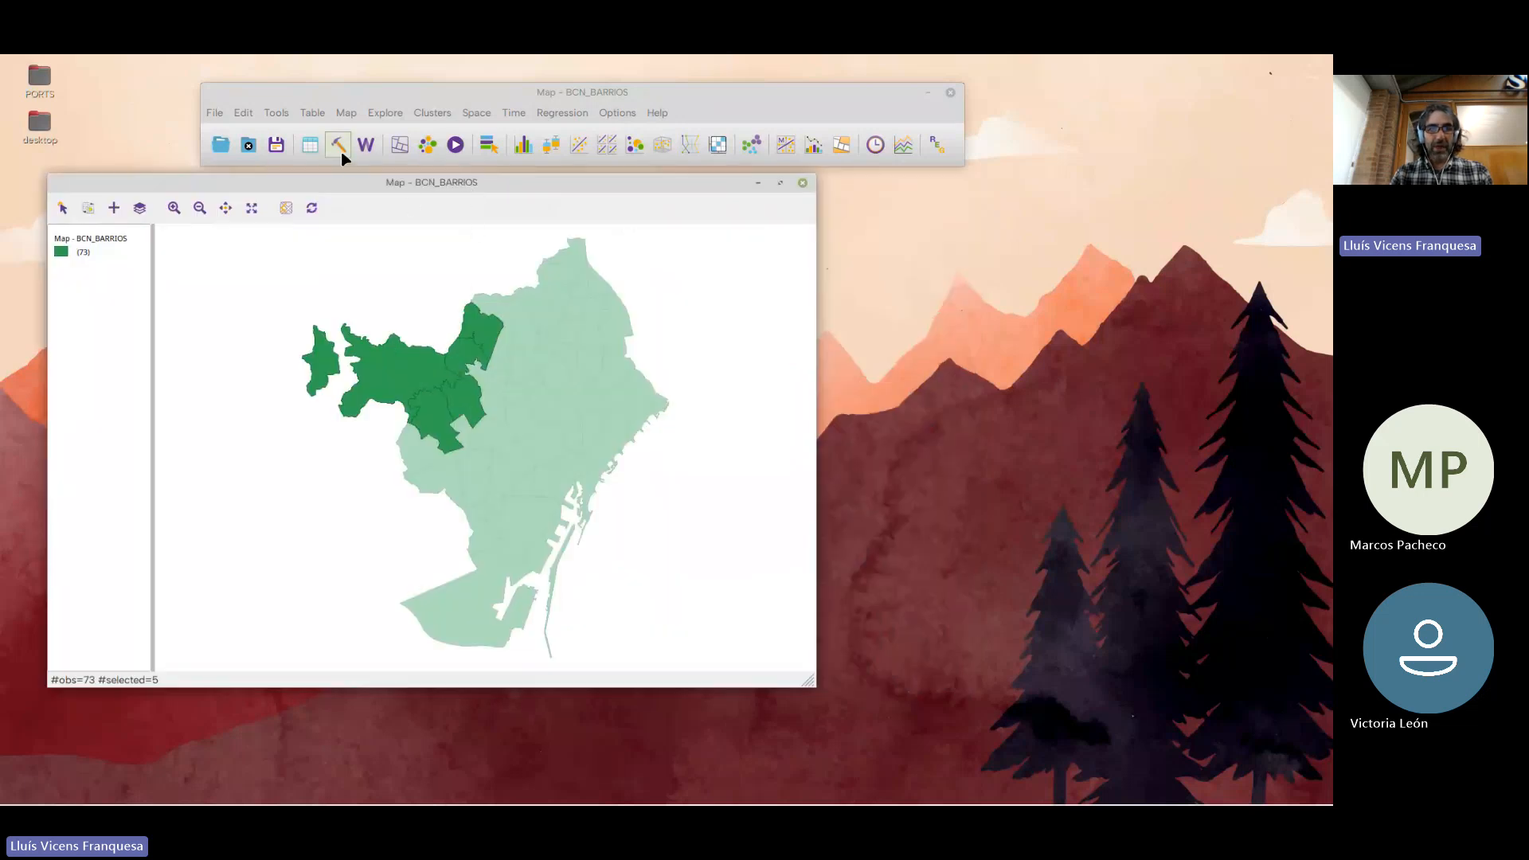
{"action": "left_click", "coordinate": [311, 148]}
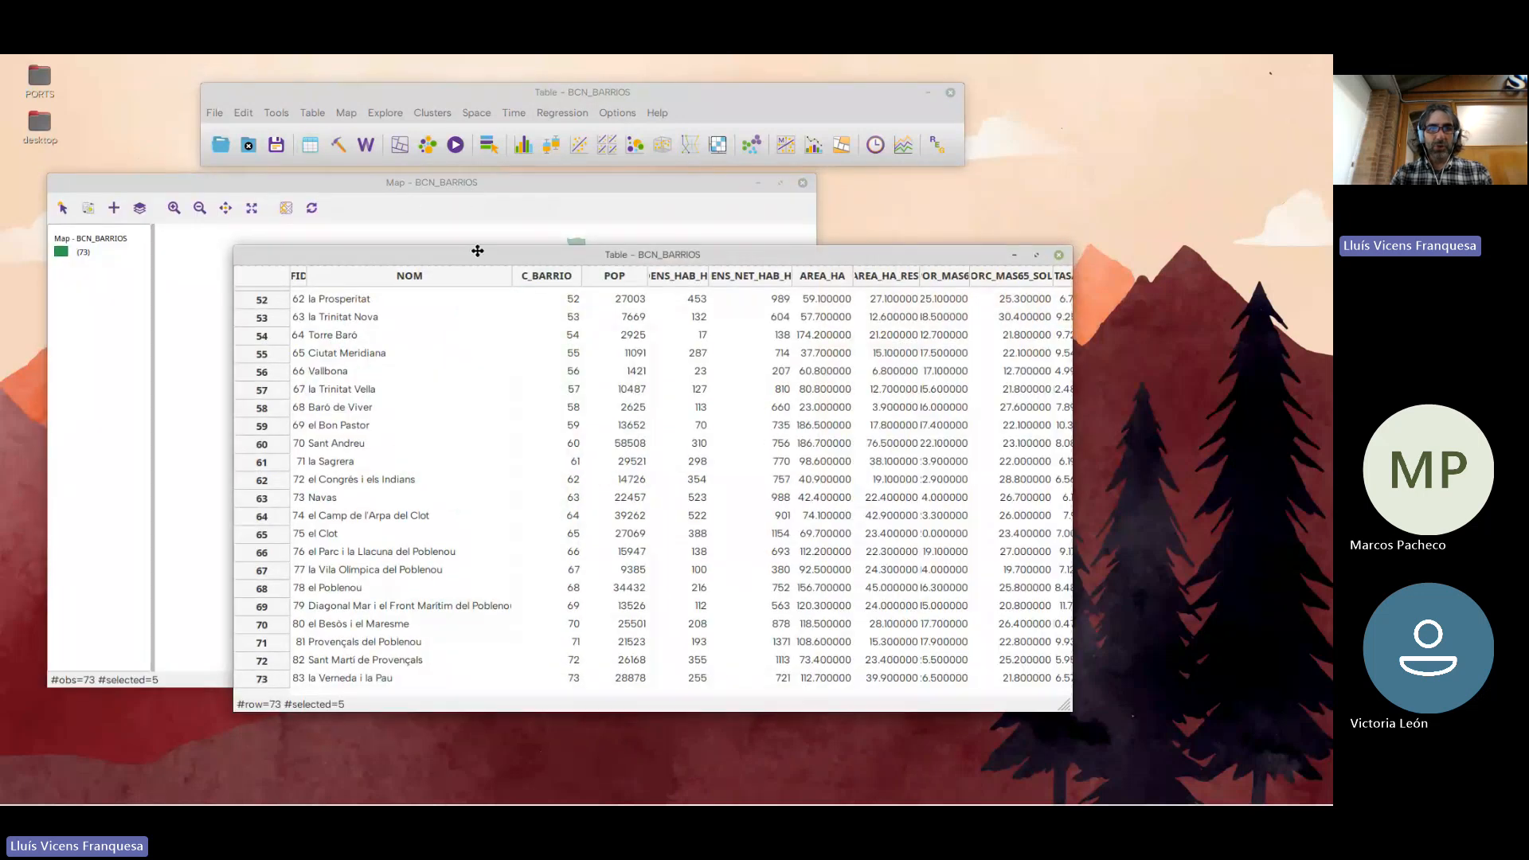
{"action": "left_click_drag", "start_coordinate": [477, 251], "coordinate": [658, 236]}
Look through the table for the highlighted rows of the neighbourhoods selected on the map
{"action": "scroll", "coordinate": [650, 446], "scroll_direction": "up", "scroll_amount": 5}
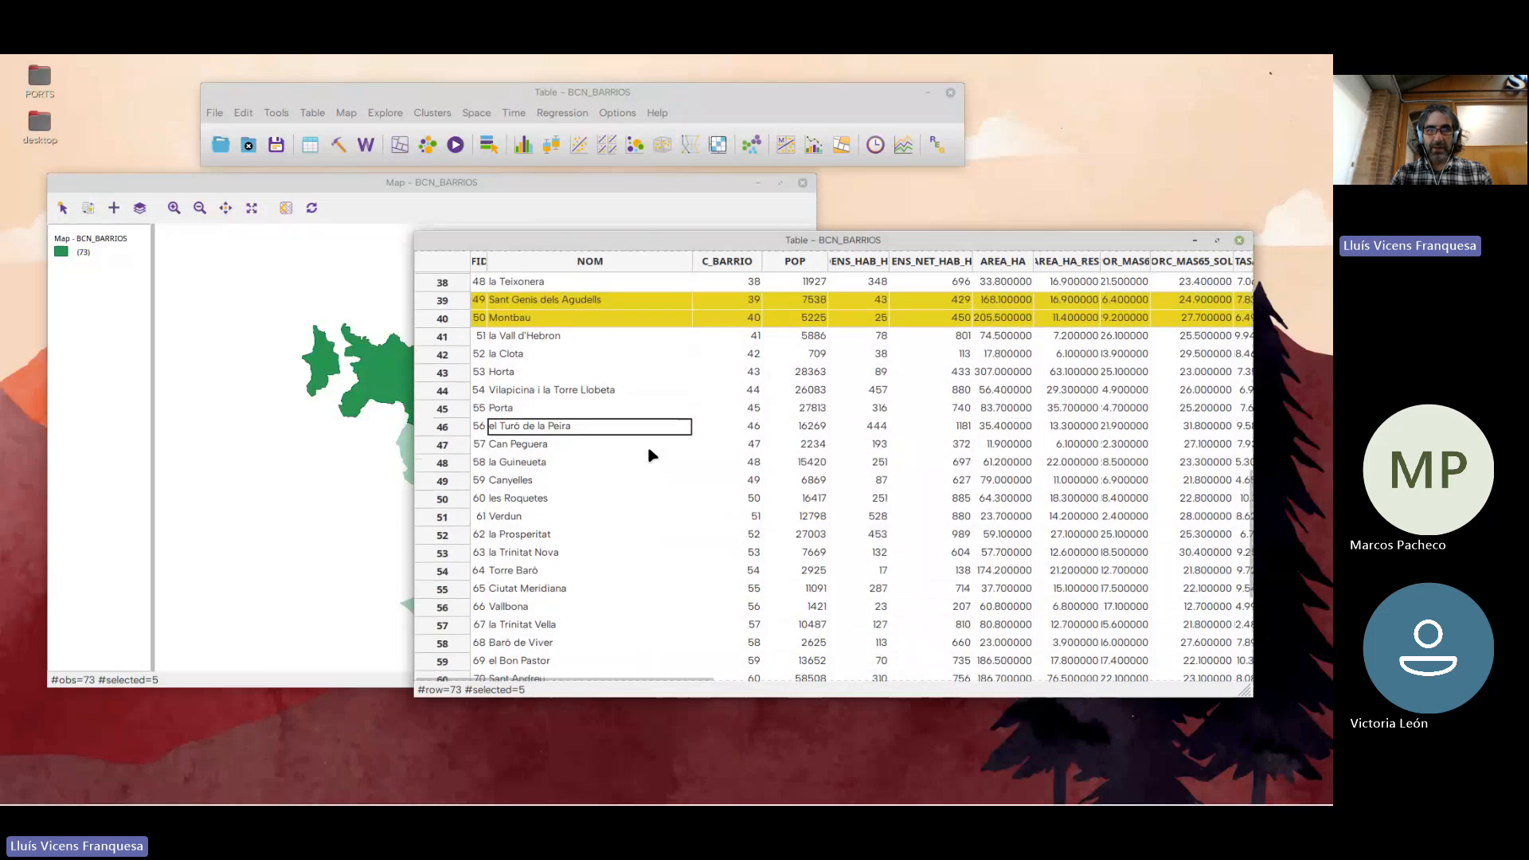
{"action": "scroll", "coordinate": [605, 478], "scroll_direction": "up", "scroll_amount": 4}
{"action": "scroll", "coordinate": [562, 454], "scroll_direction": "up", "scroll_amount": 4}
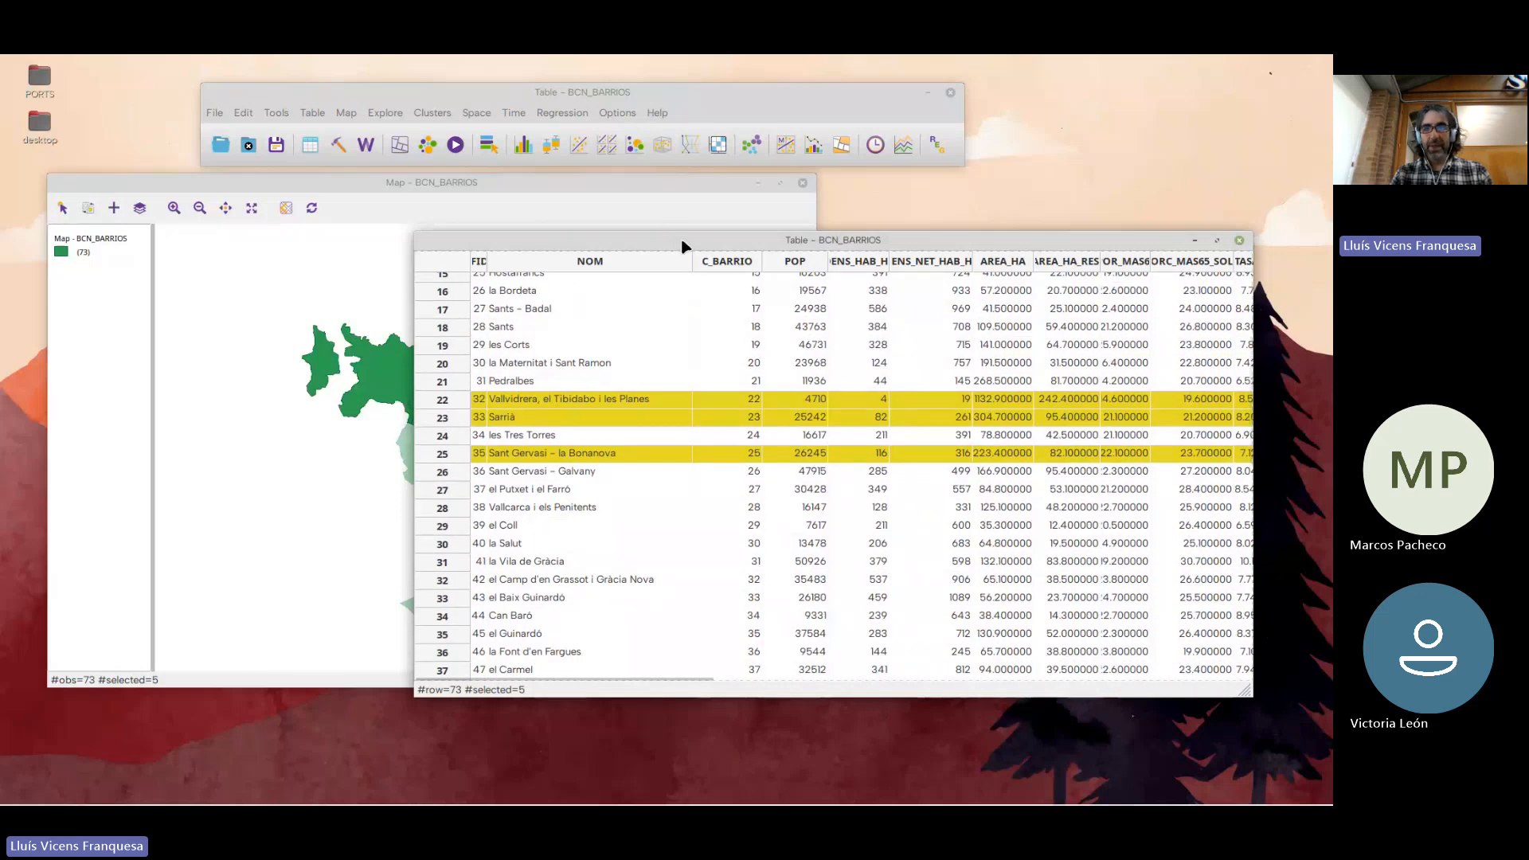
{"action": "left_click_drag", "start_coordinate": [677, 237], "coordinate": [729, 227]}
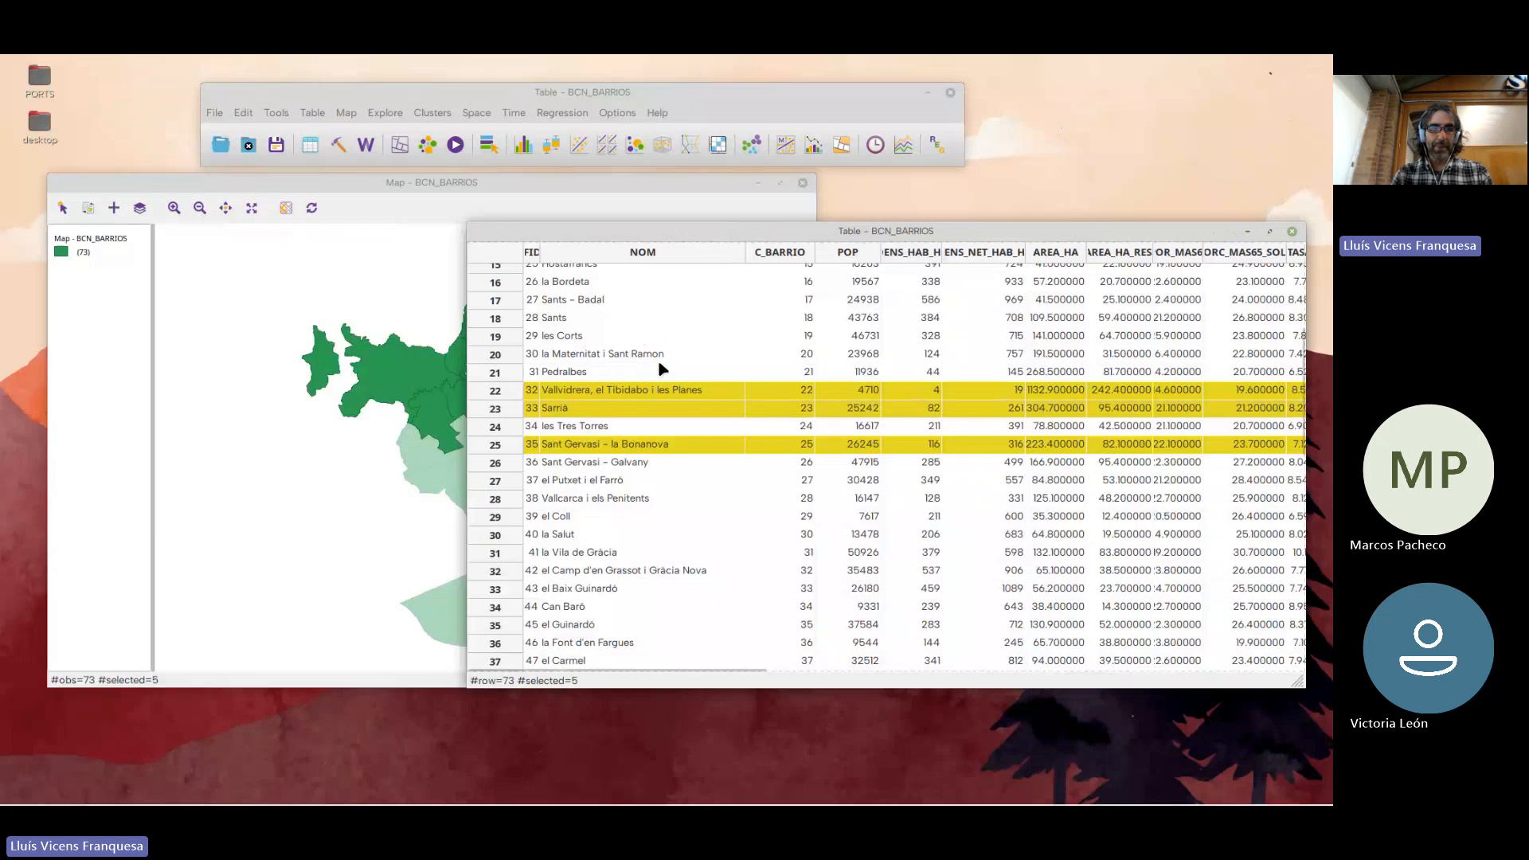
{"action": "scroll", "coordinate": [673, 482], "scroll_direction": "up", "scroll_amount": 5}
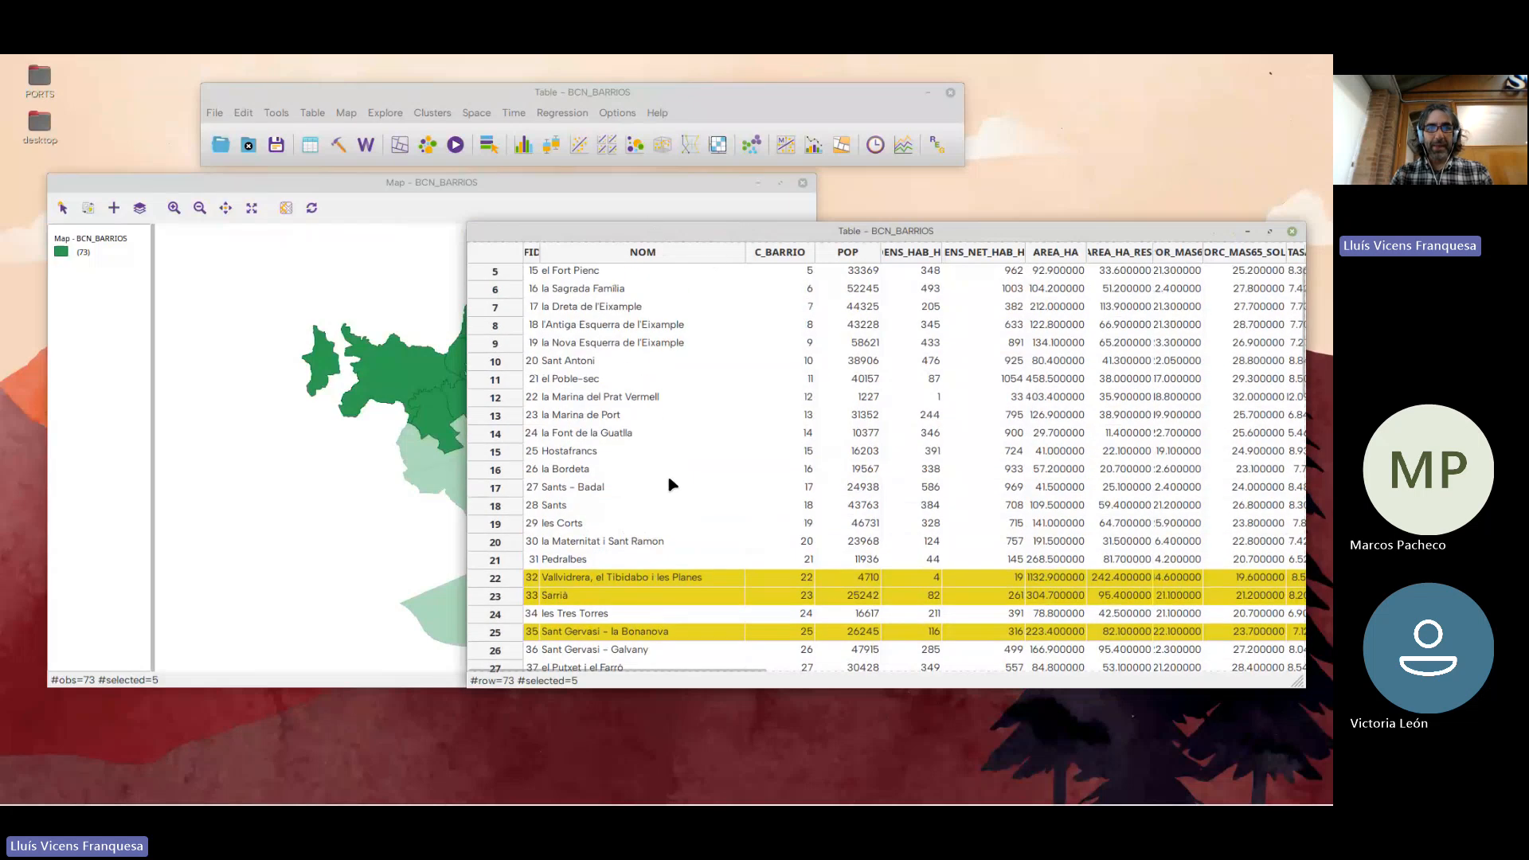
{"action": "scroll", "coordinate": [673, 430], "scroll_direction": "down", "scroll_amount": 8}
{"action": "scroll", "coordinate": [585, 478], "scroll_direction": "down", "scroll_amount": 6}
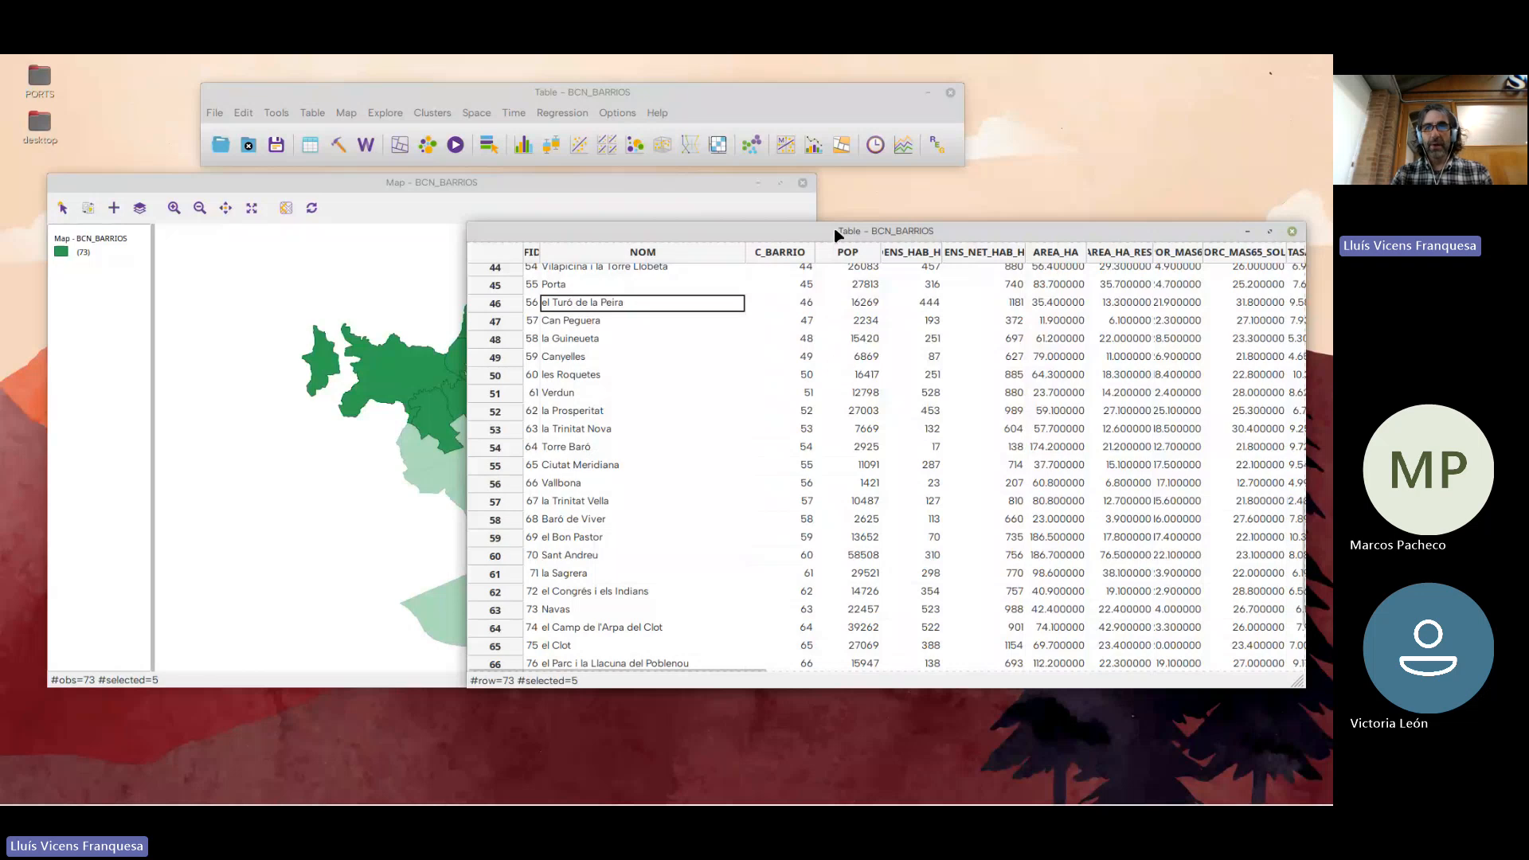
{"action": "left_click_drag", "start_coordinate": [820, 227], "coordinate": [801, 221]}
{"action": "scroll", "coordinate": [803, 452], "scroll_direction": "up", "scroll_amount": 5}
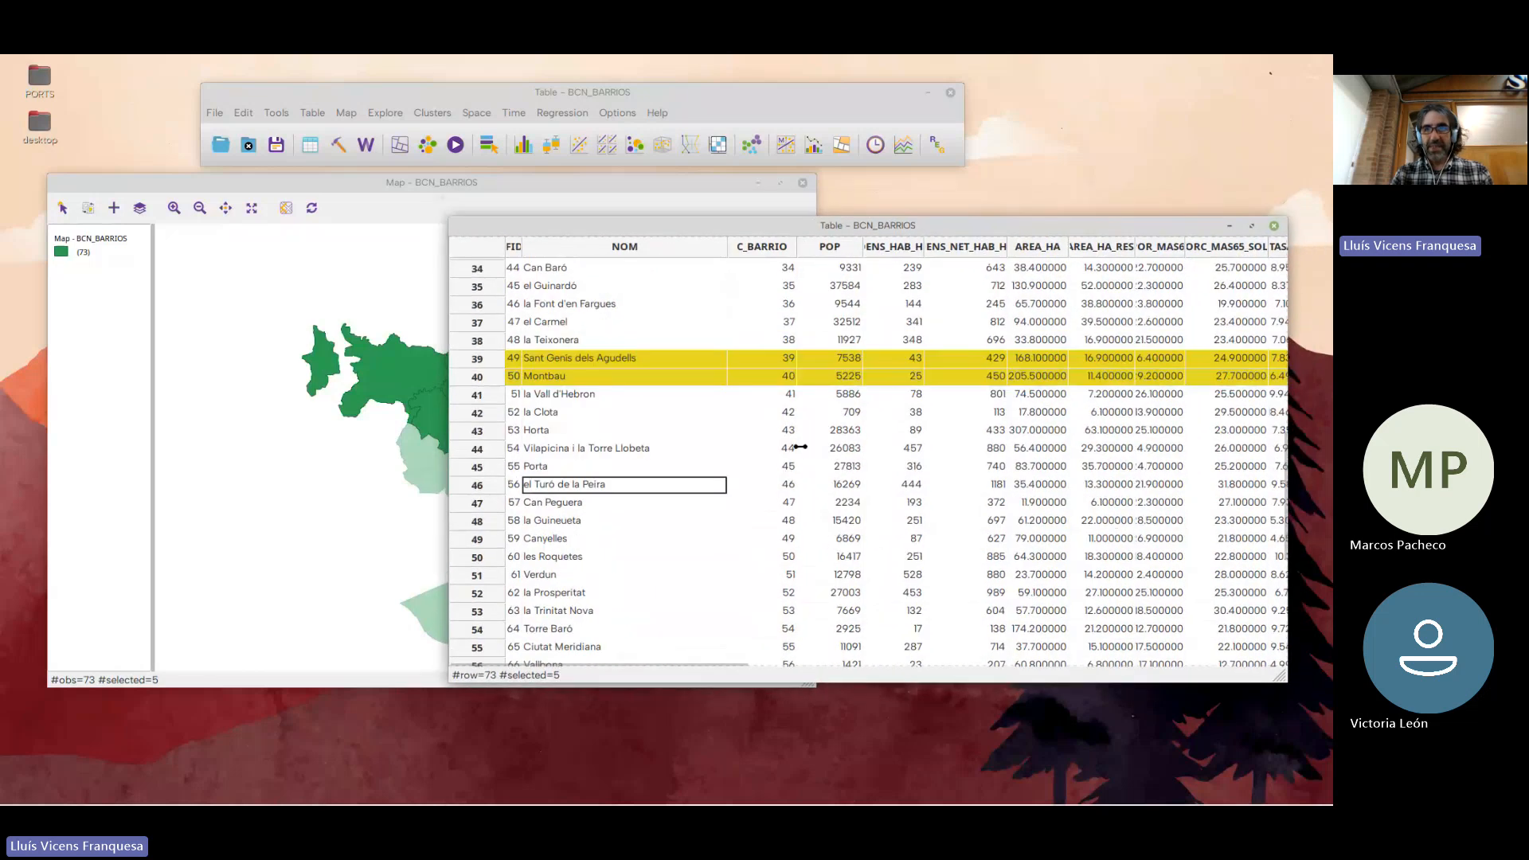
{"action": "scroll", "coordinate": [803, 453], "scroll_direction": "up", "scroll_amount": 5}
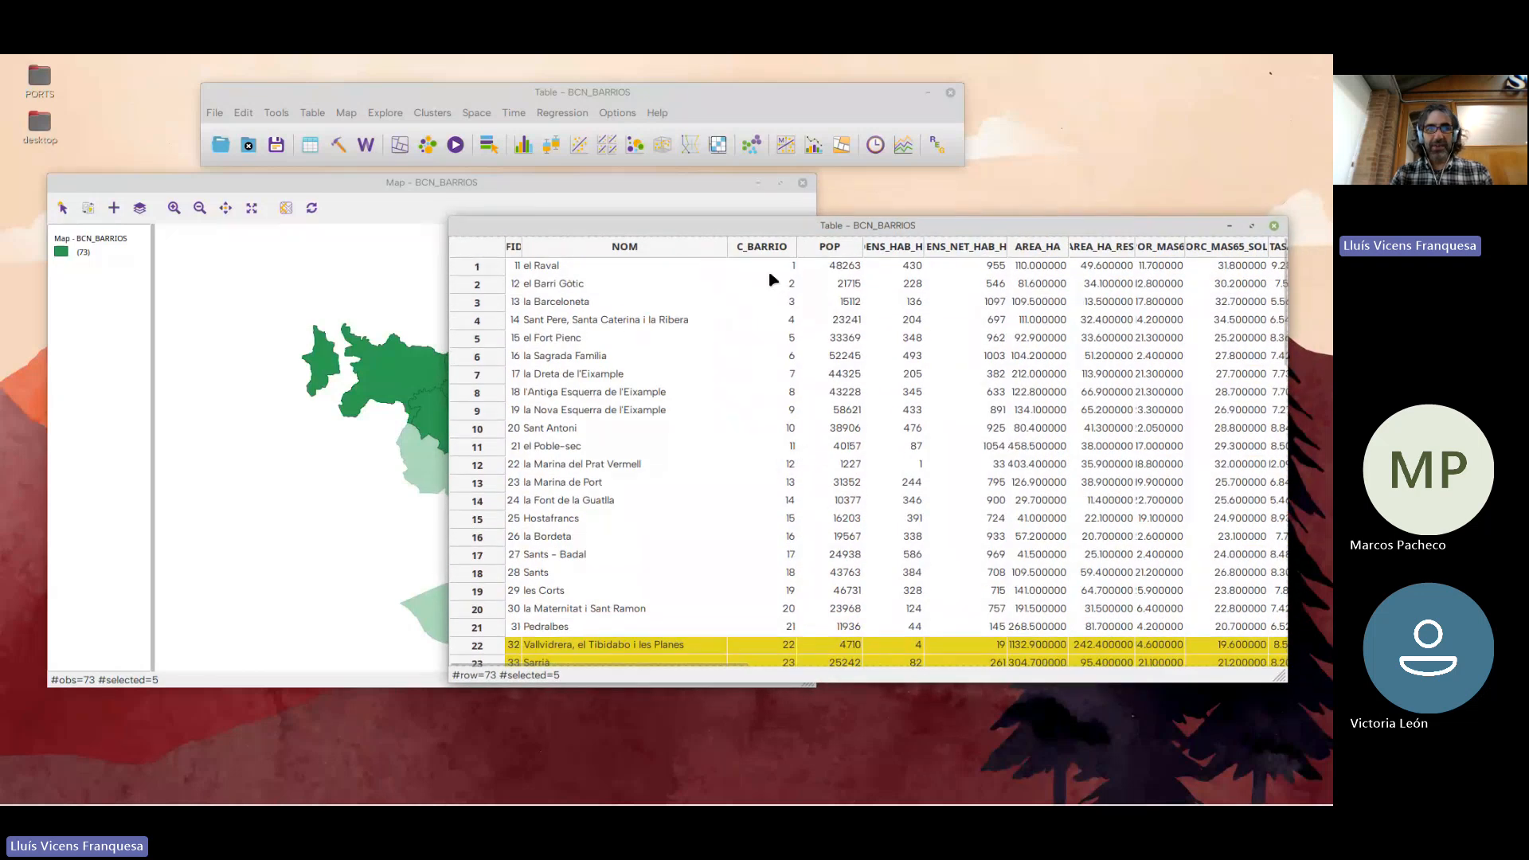
Move the selected rows to the top of the table and shift the table to uncover more of the map
{"action": "left_click", "coordinate": [319, 114]}
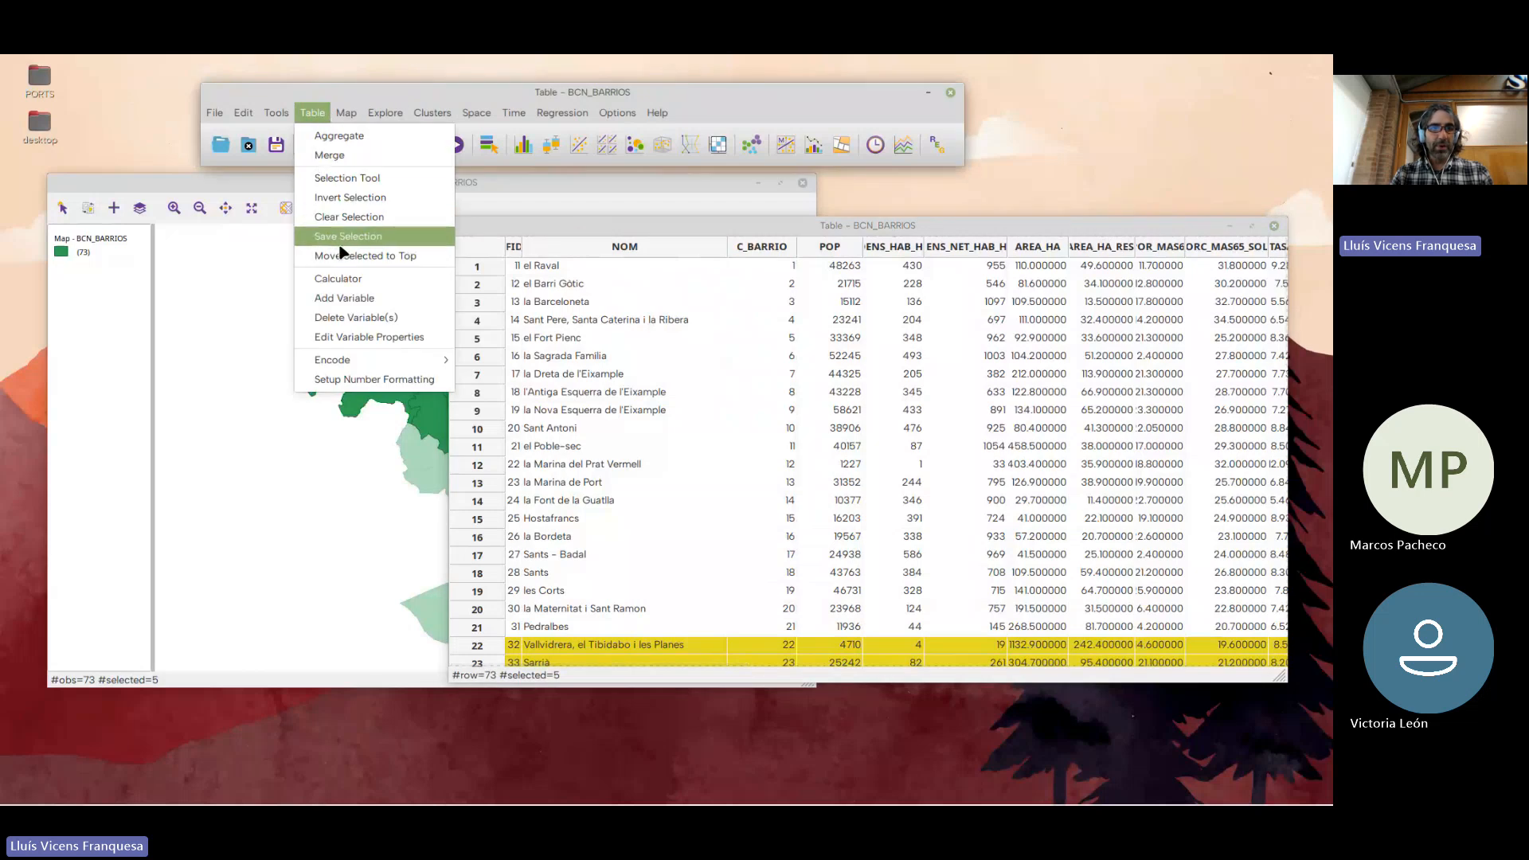
{"action": "left_click", "coordinate": [366, 256]}
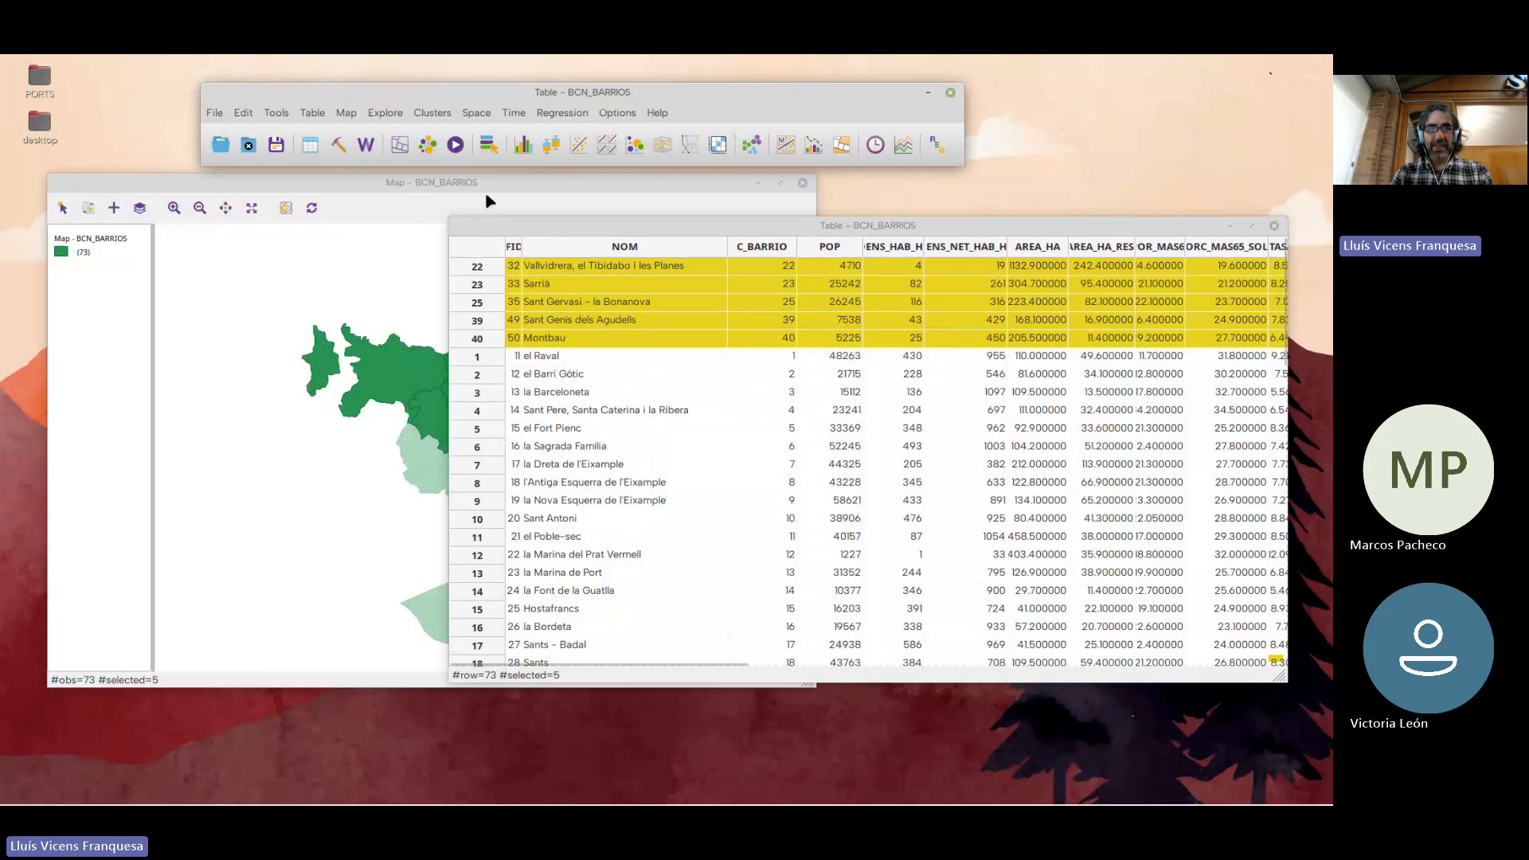
{"action": "left_click_drag", "start_coordinate": [608, 235], "coordinate": [728, 228]}
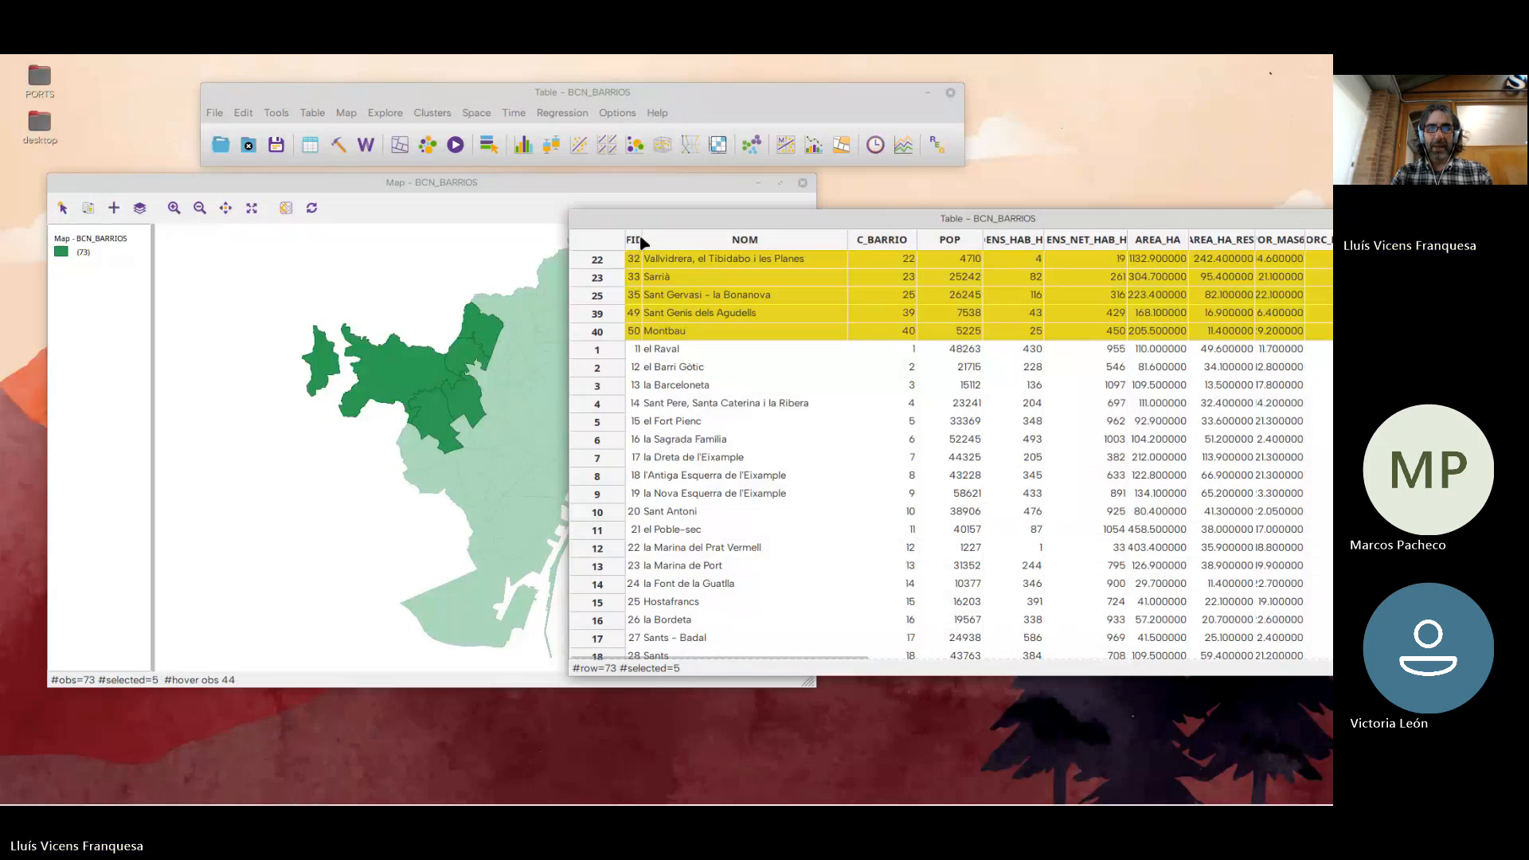
Widen the table's FID column and clear the selection
{"action": "left_click_drag", "start_coordinate": [642, 240], "coordinate": [690, 240]}
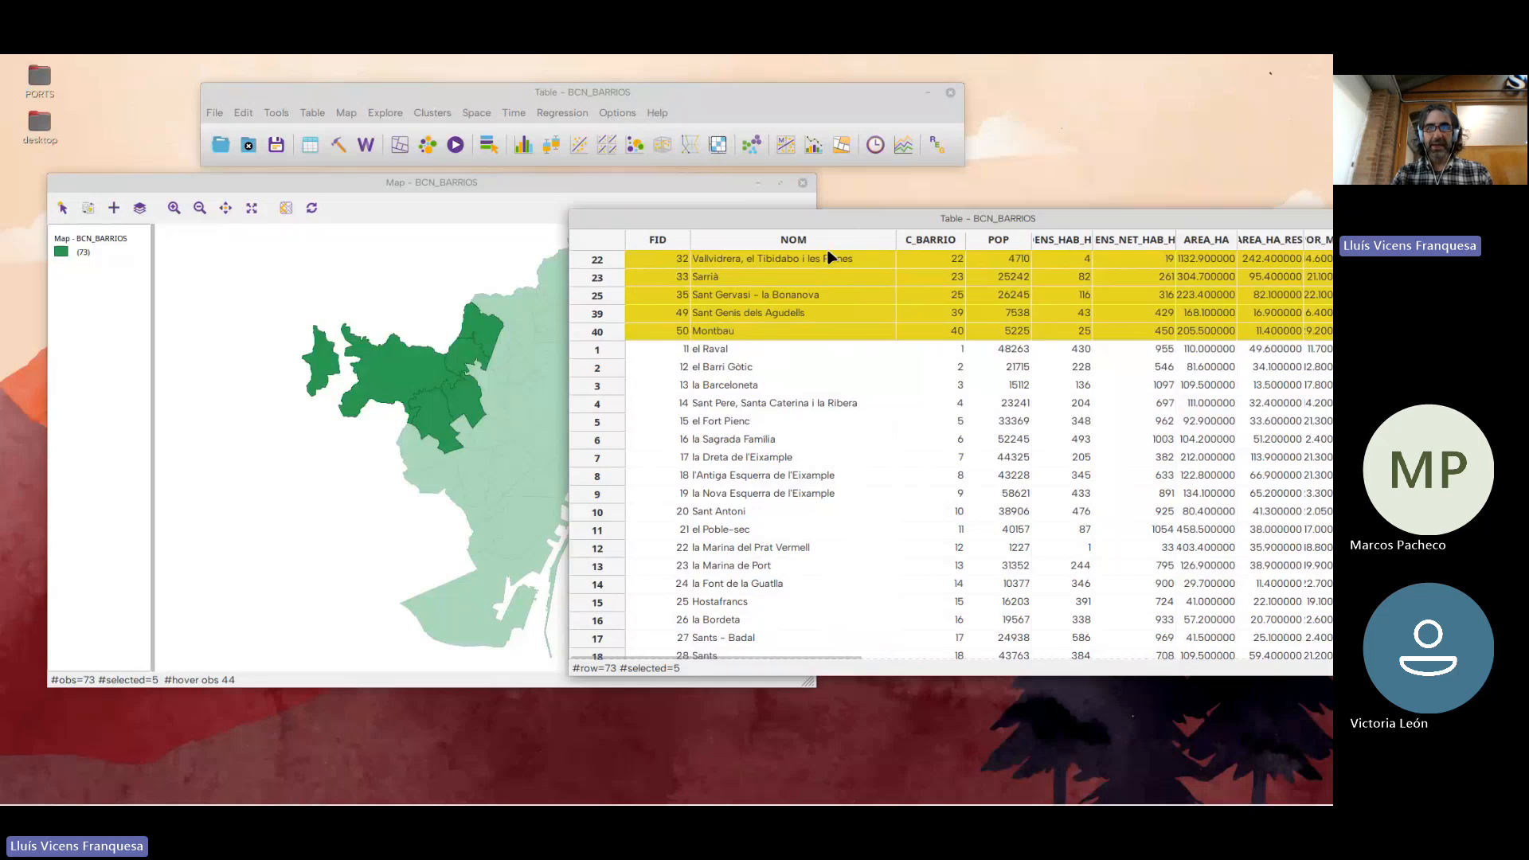
{"action": "left_click", "coordinate": [311, 113]}
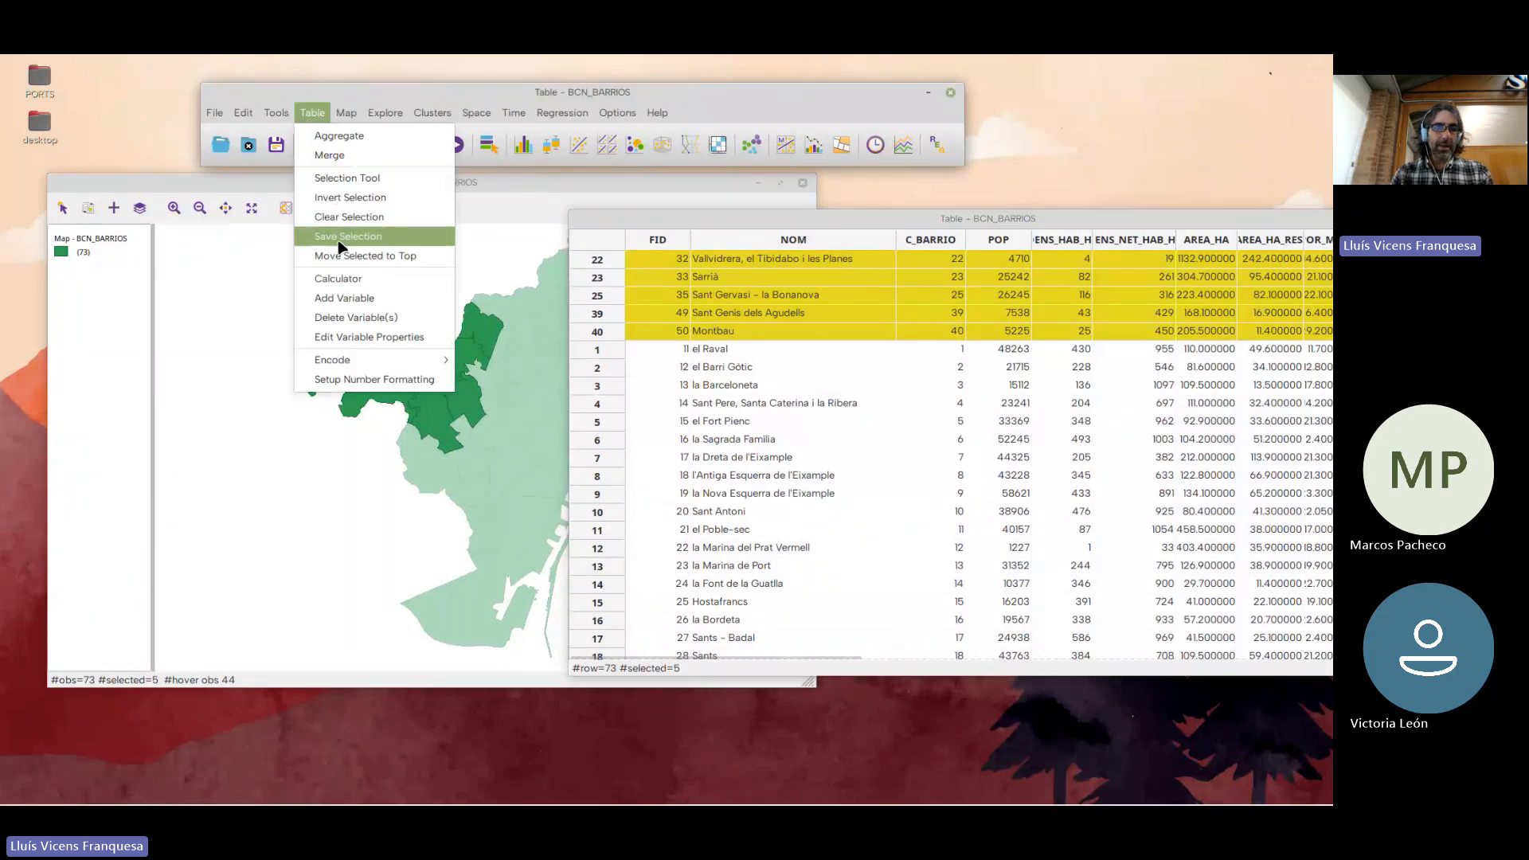
{"action": "left_click", "coordinate": [342, 217]}
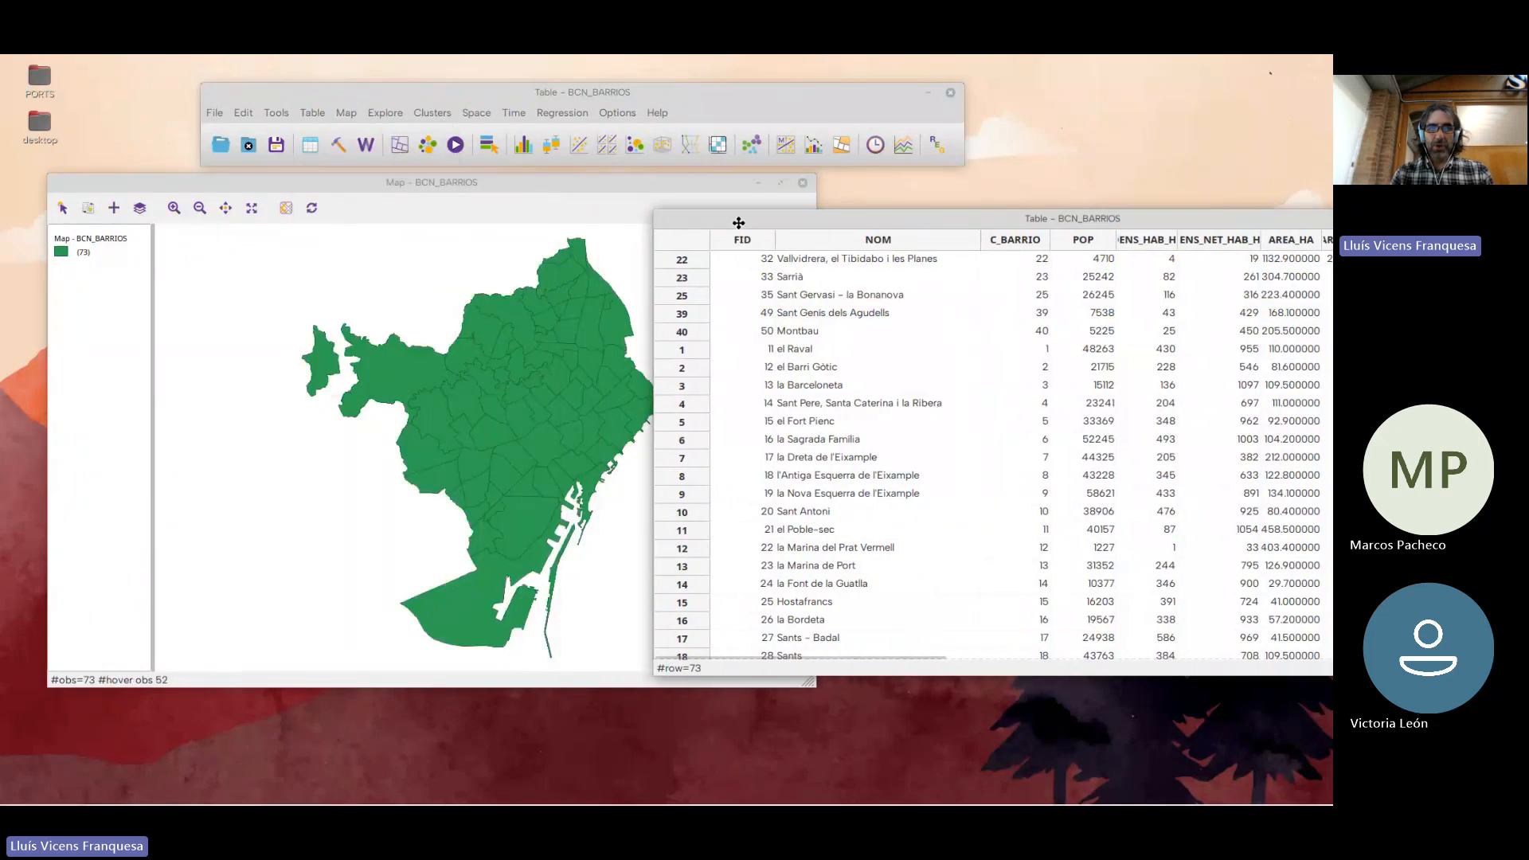
Select a group of seven adjoining neighbourhoods in the centre of the map and clear the selection
{"action": "left_click", "coordinate": [549, 398]}
{"action": "left_click", "coordinate": [493, 406]}
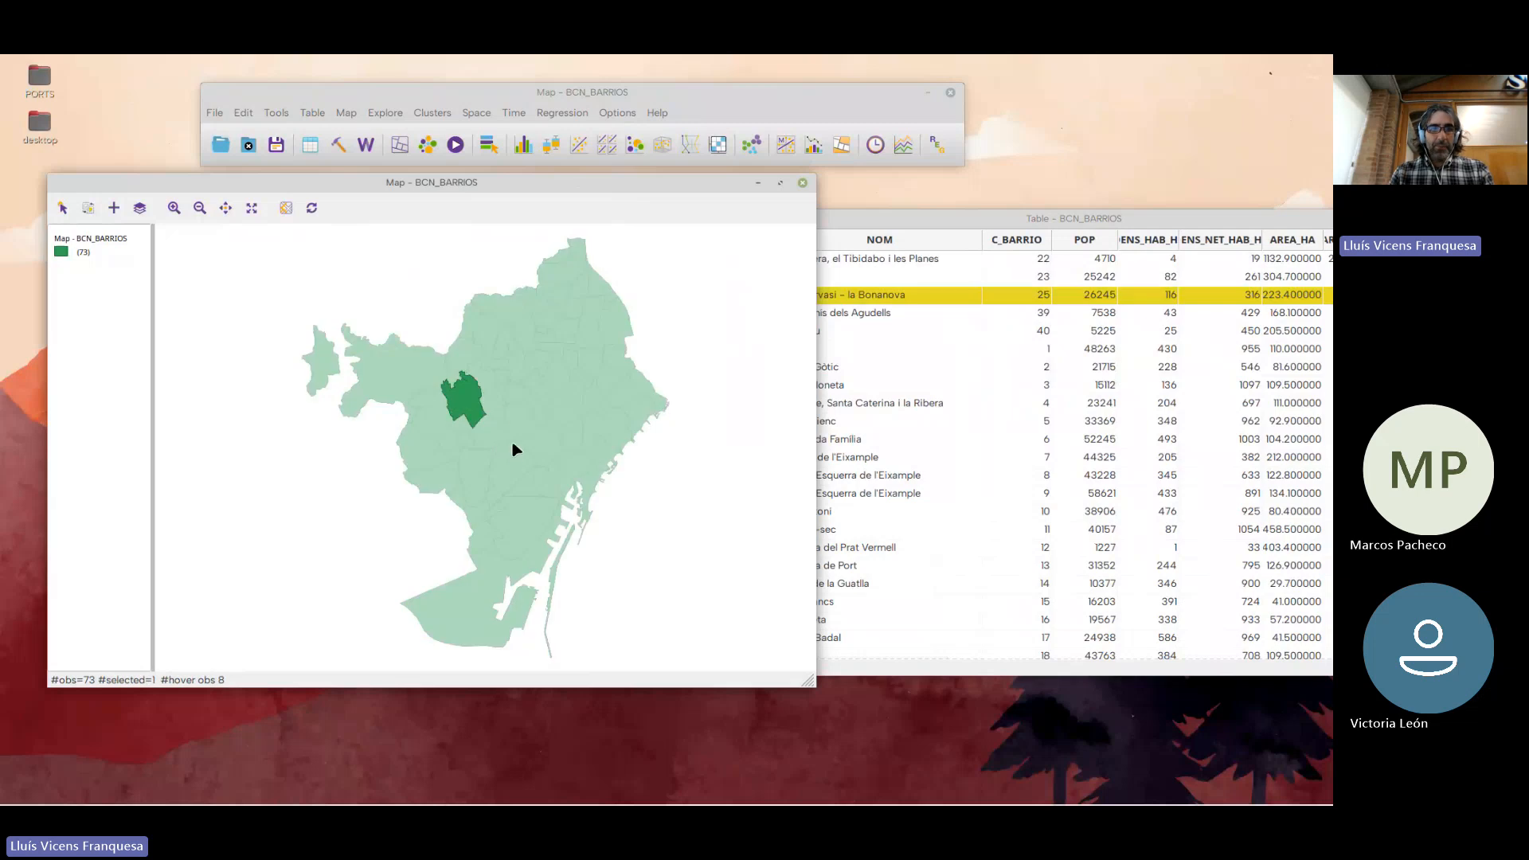
{"action": "left_click", "coordinate": [516, 391]}
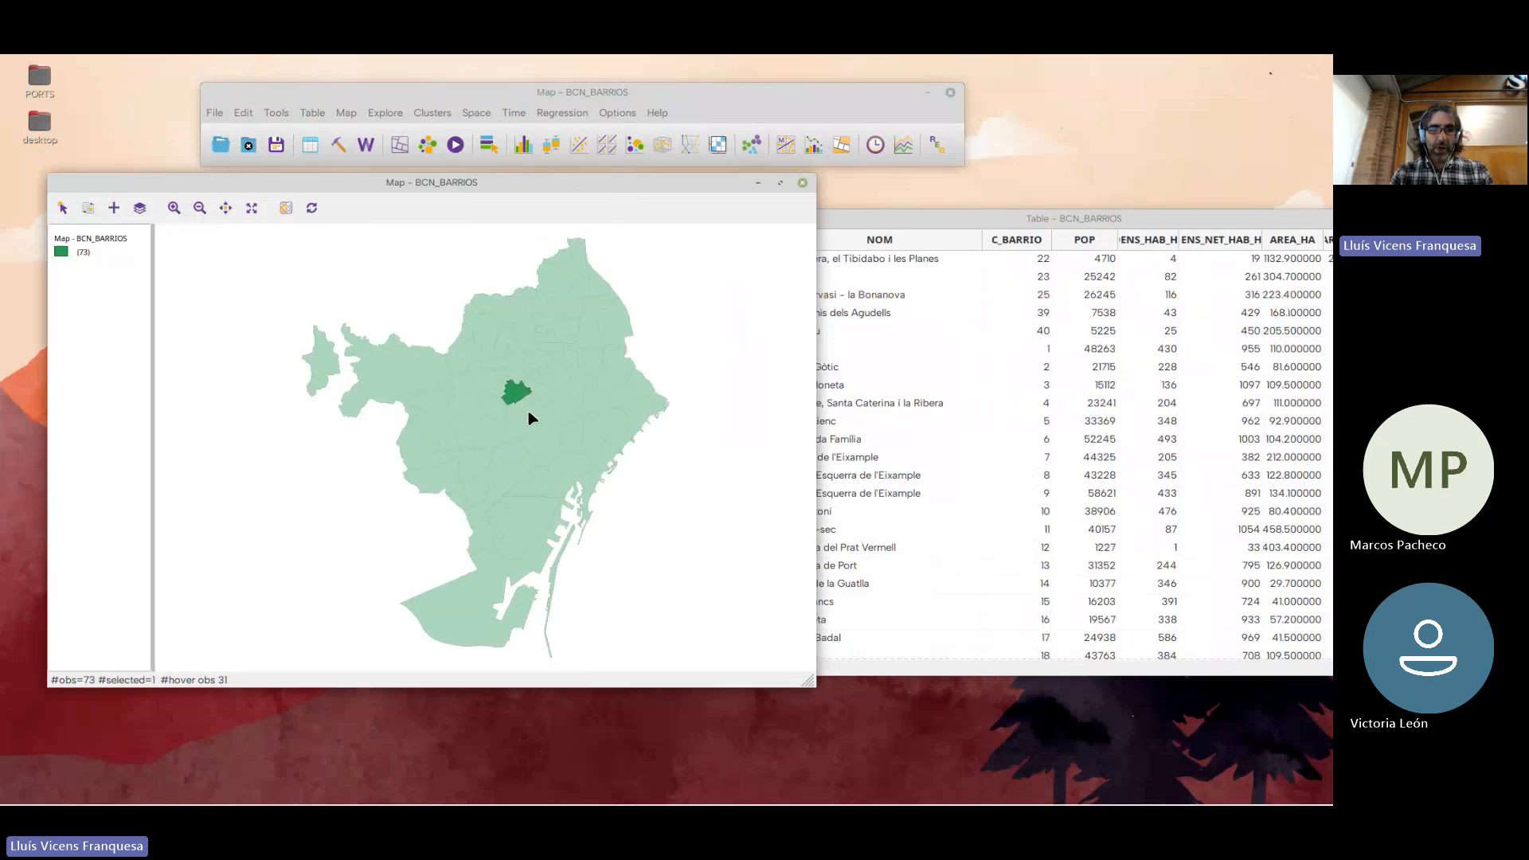
{"action": "left_click", "coordinate": [521, 412], "text": "shift"}
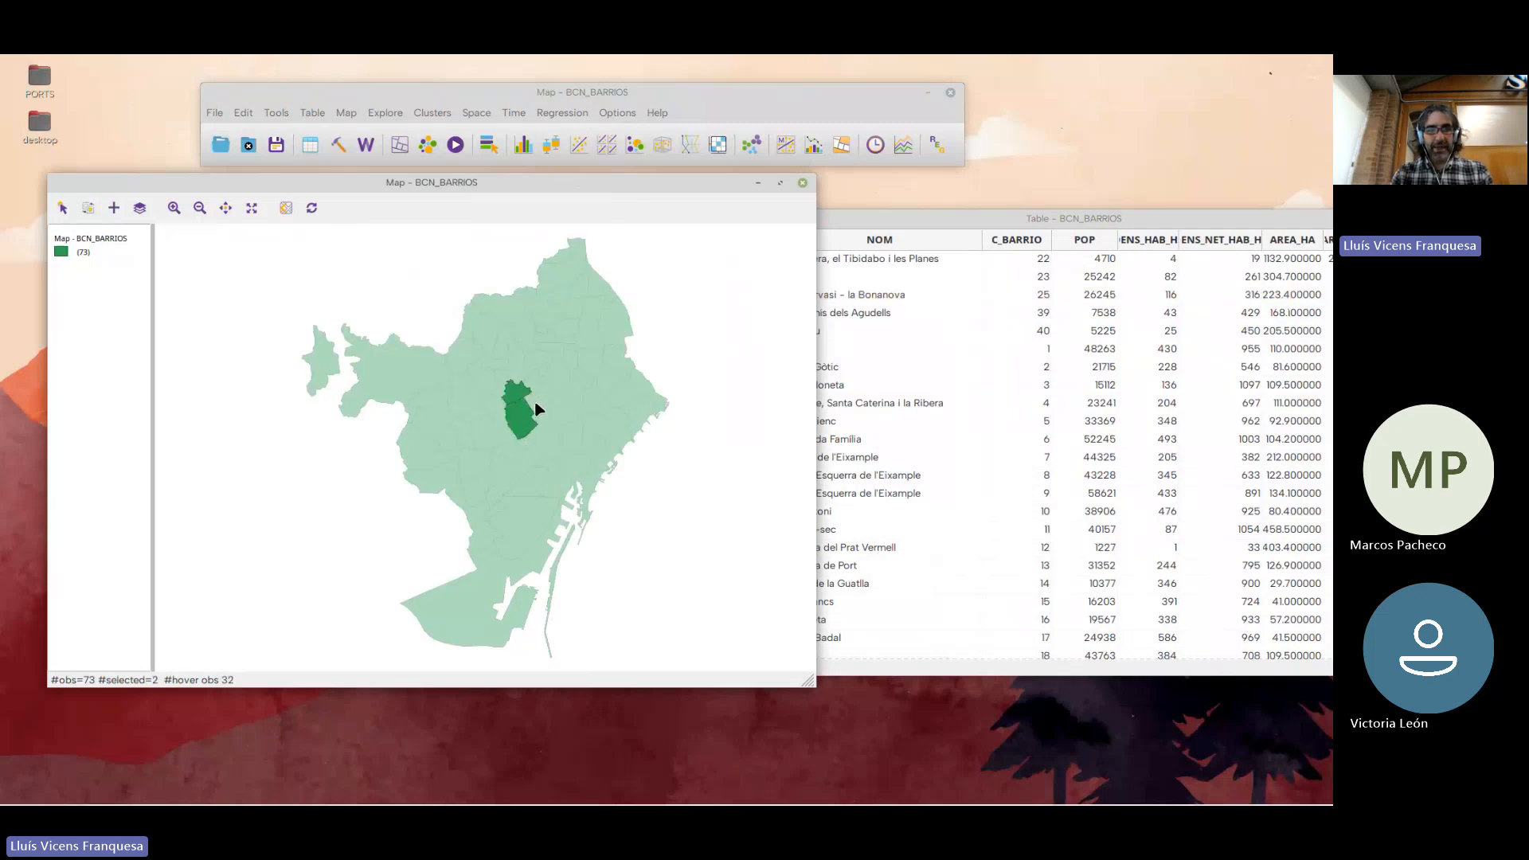
{"action": "left_click", "coordinate": [536, 406], "text": "shift"}
{"action": "left_click", "coordinate": [544, 389], "text": "shift"}
{"action": "left_click", "coordinate": [520, 368], "text": "shift"}
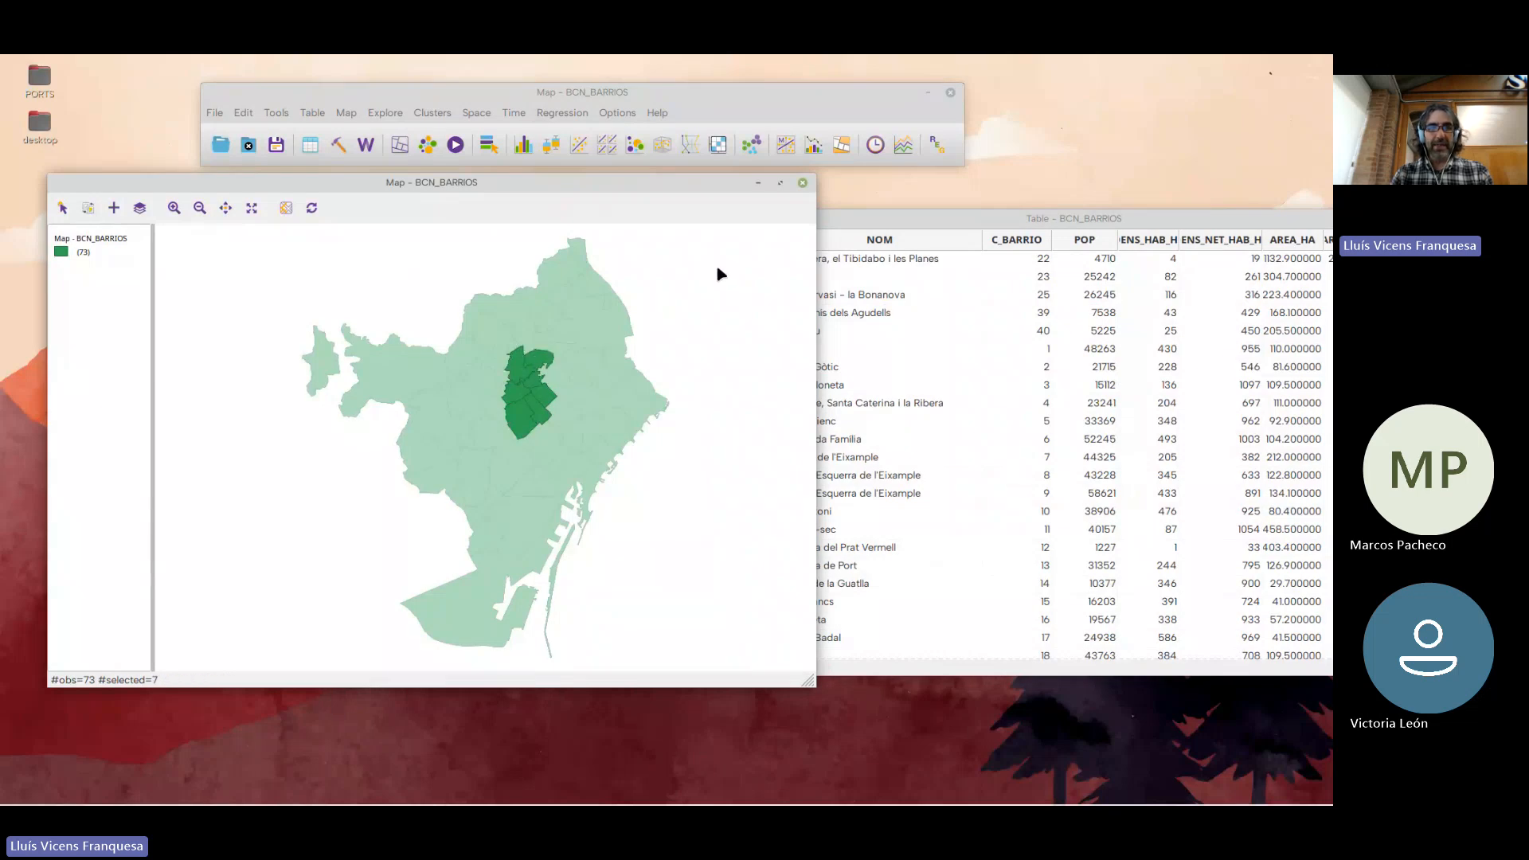
{"action": "left_click", "coordinate": [691, 316]}
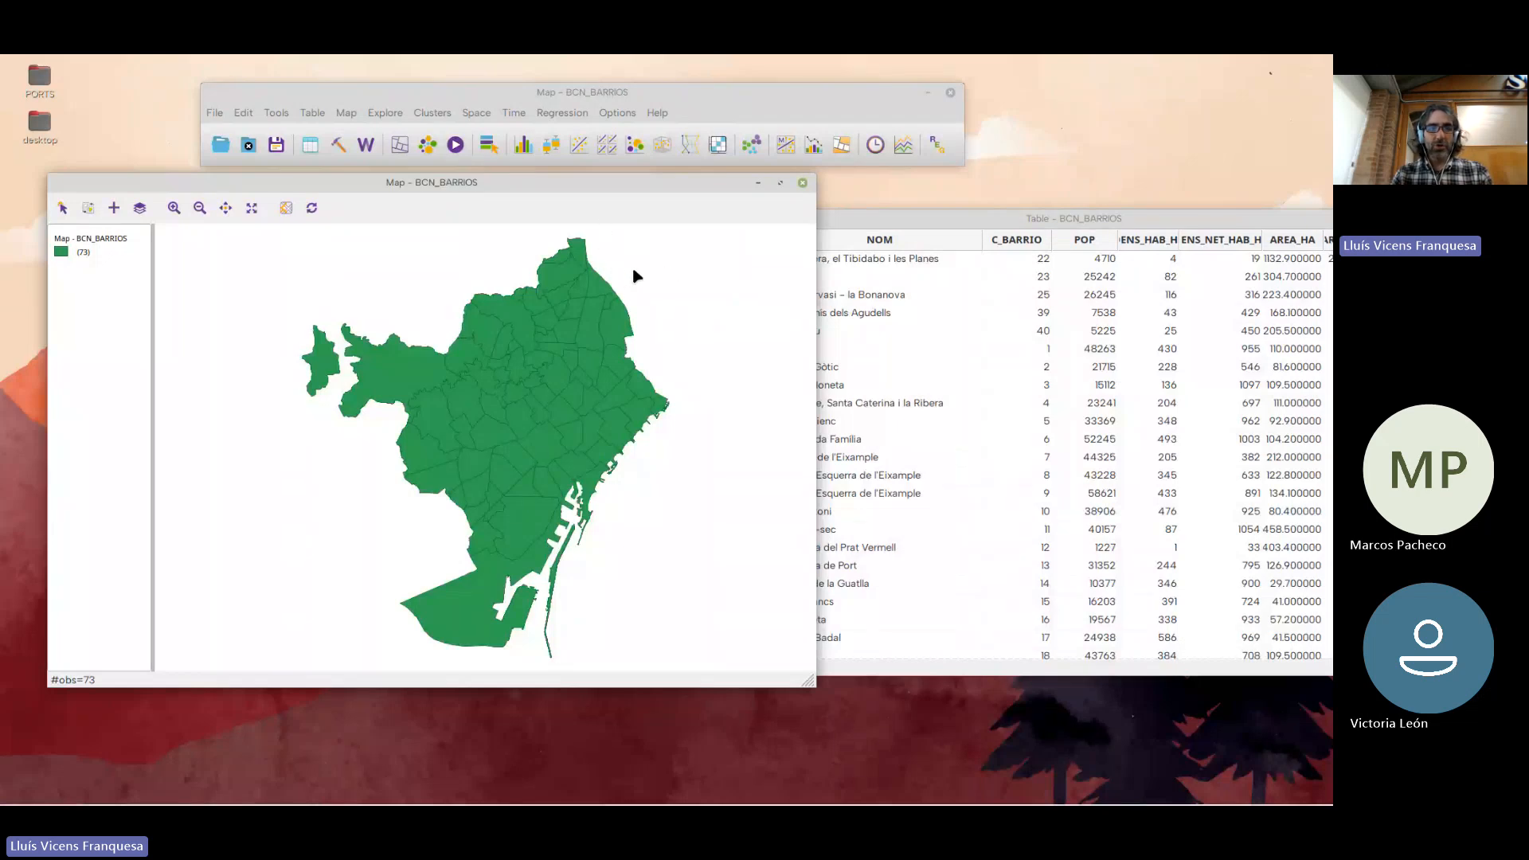
{"action": "left_click", "coordinate": [278, 97]}
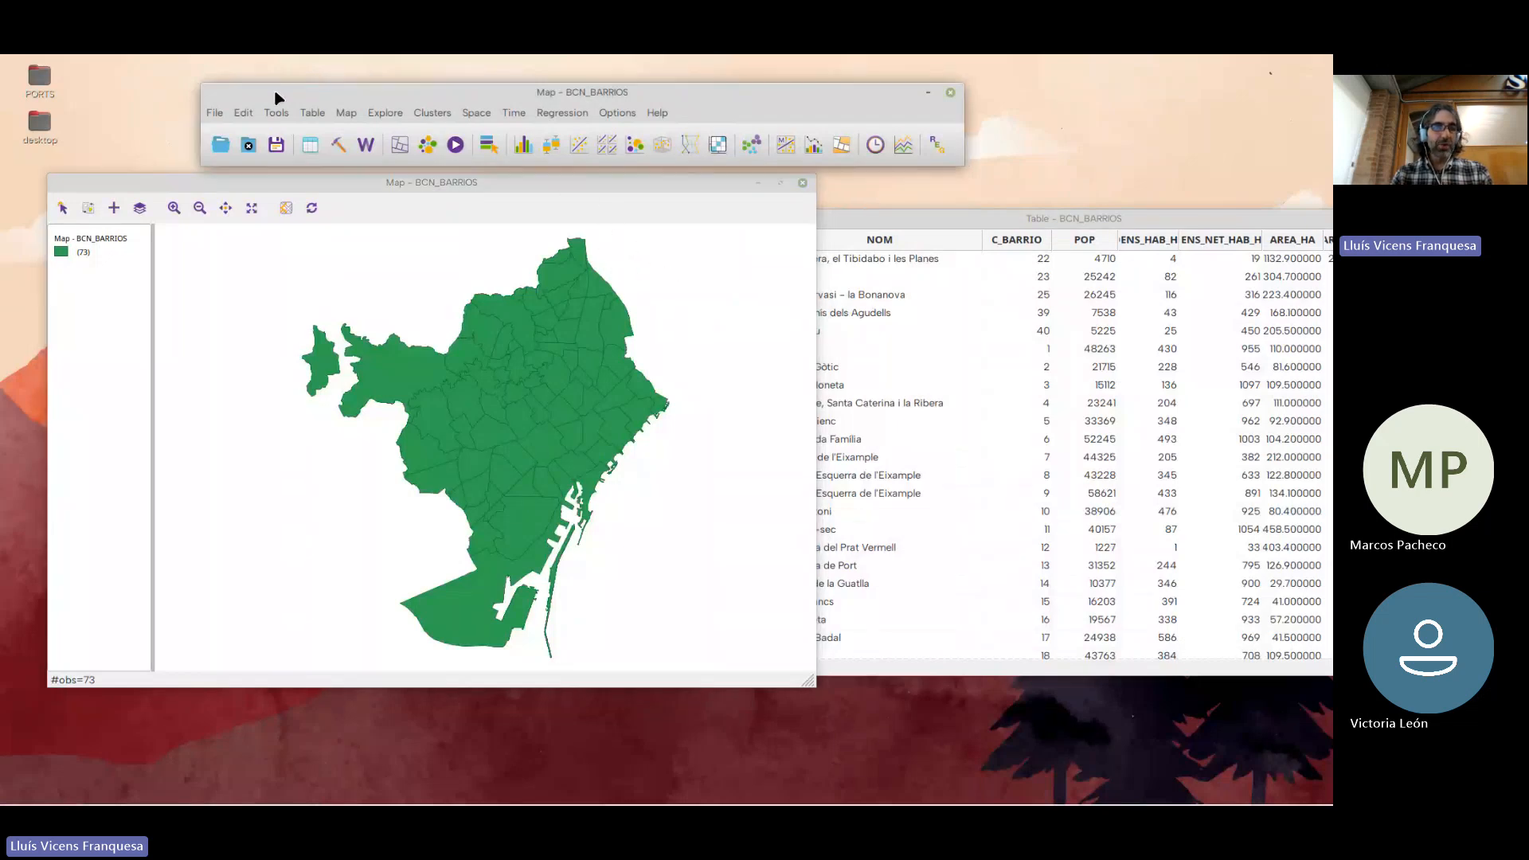
Enable the classic yellow cross-hatching for highlighting map selections in the program preferences
{"action": "left_click", "coordinate": [215, 113]}
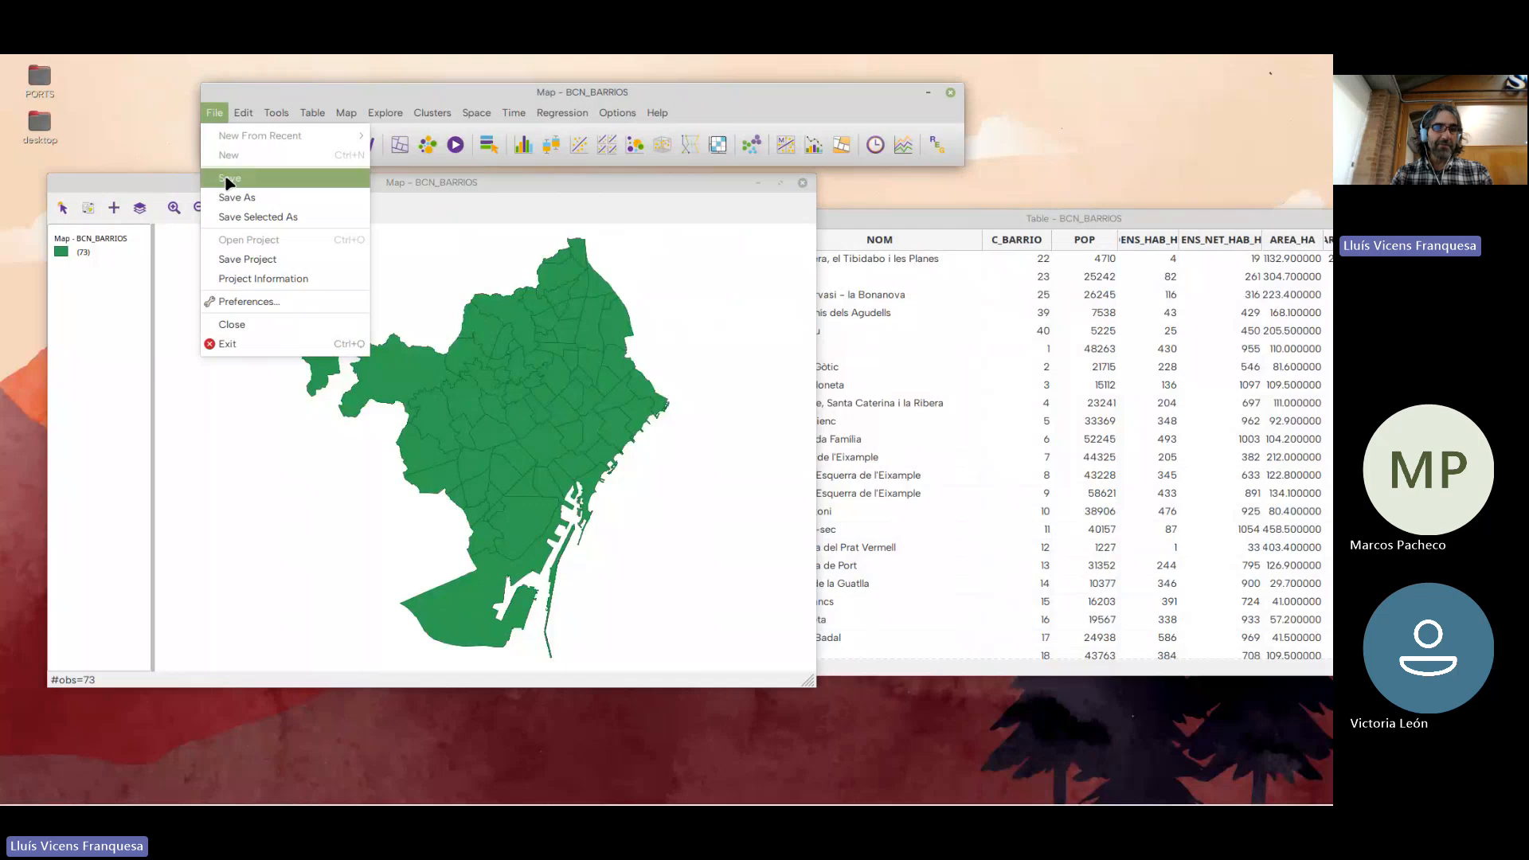
{"action": "left_click", "coordinate": [256, 308]}
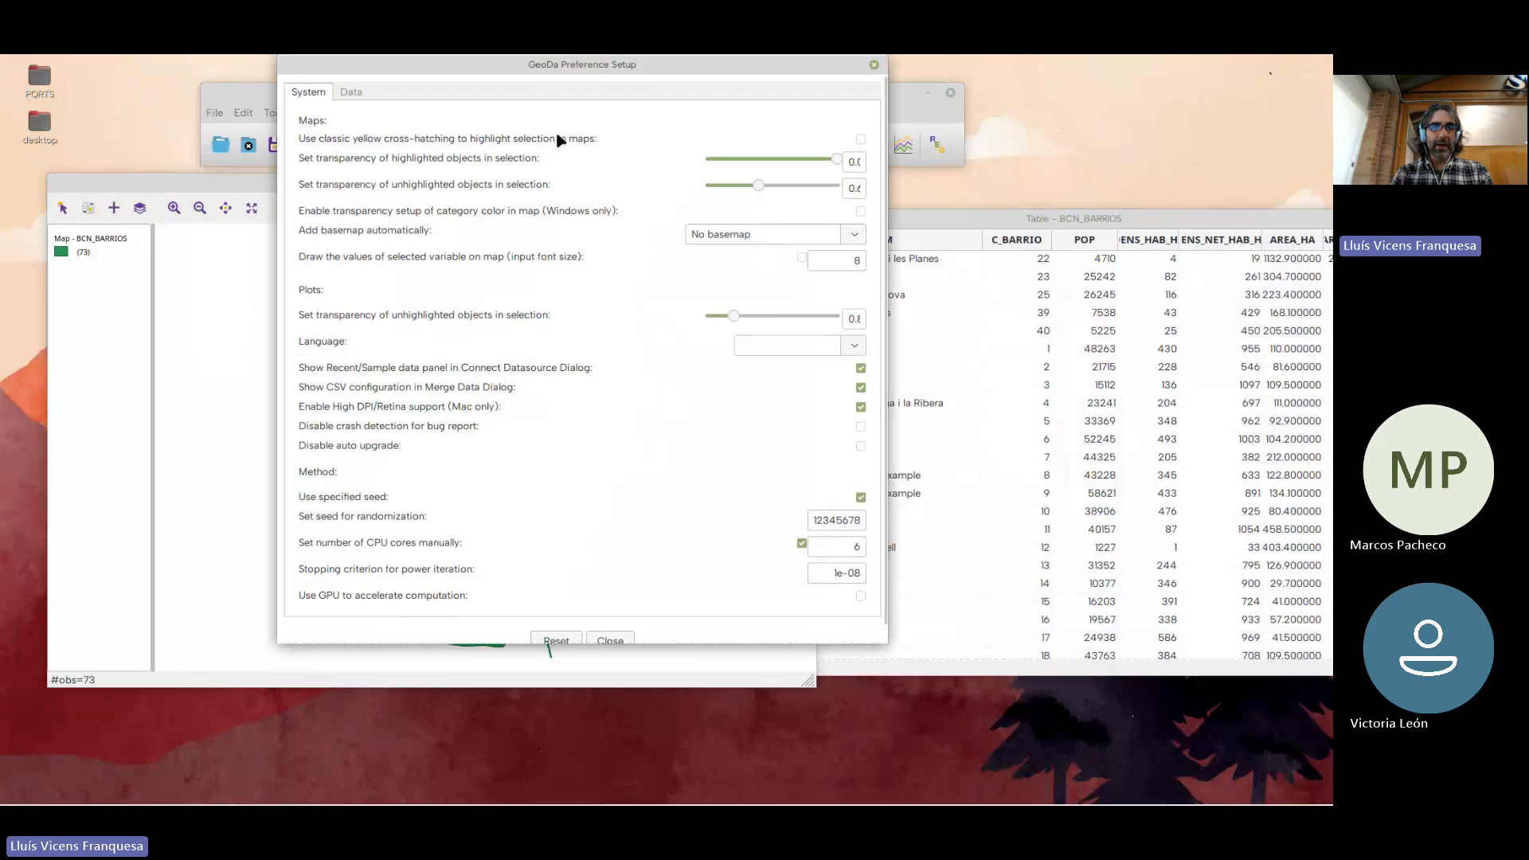
{"action": "left_click", "coordinate": [860, 139]}
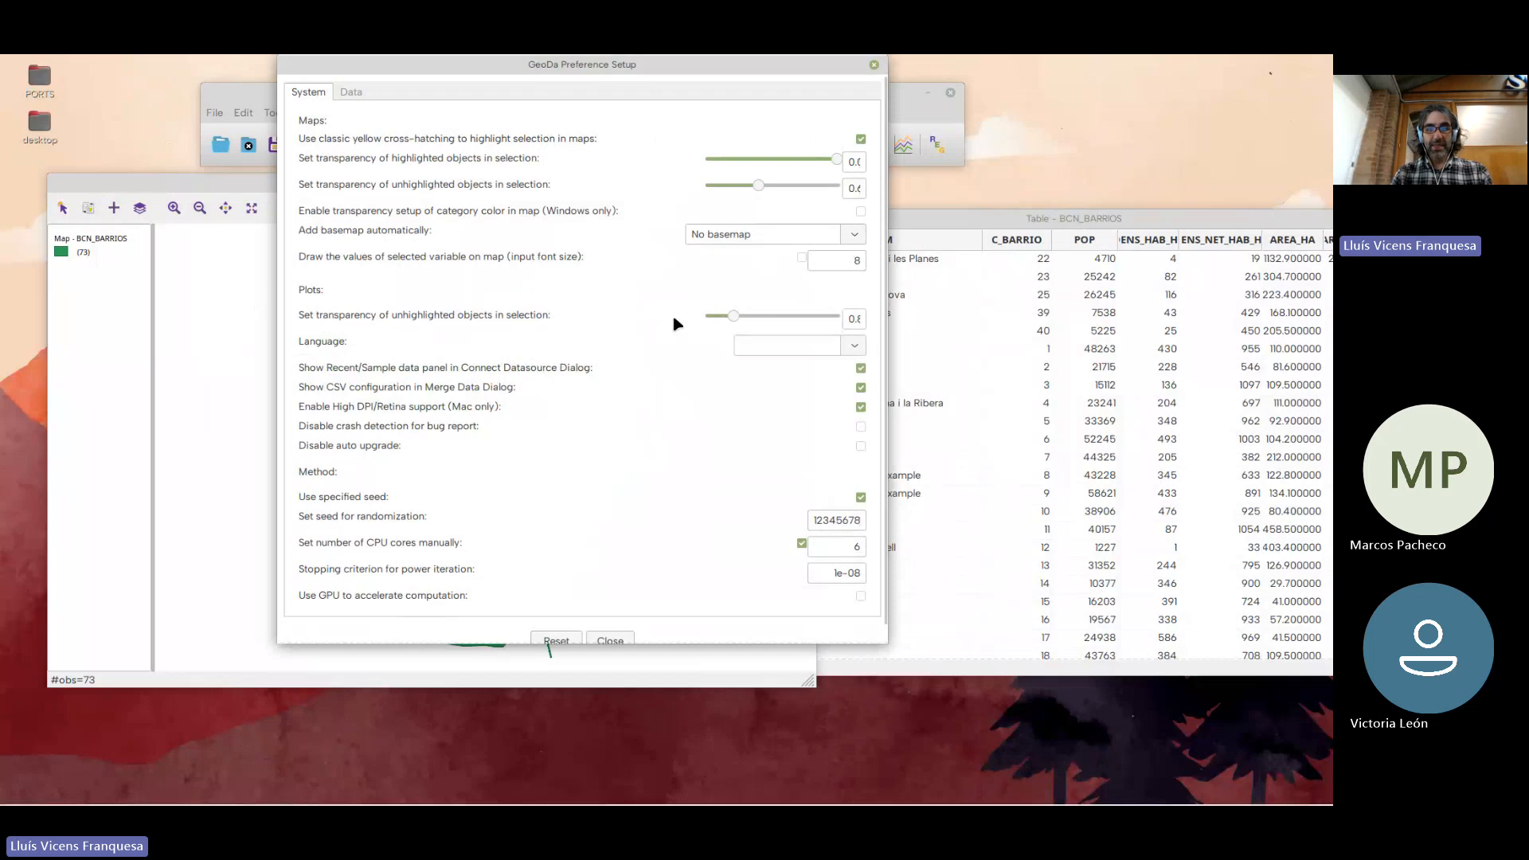
{"action": "left_click", "coordinate": [610, 642]}
Select single neighbourhoods and a block of adjoining central ones on the map to try out the cross-hatched highlighting
{"action": "left_click", "coordinate": [499, 363]}
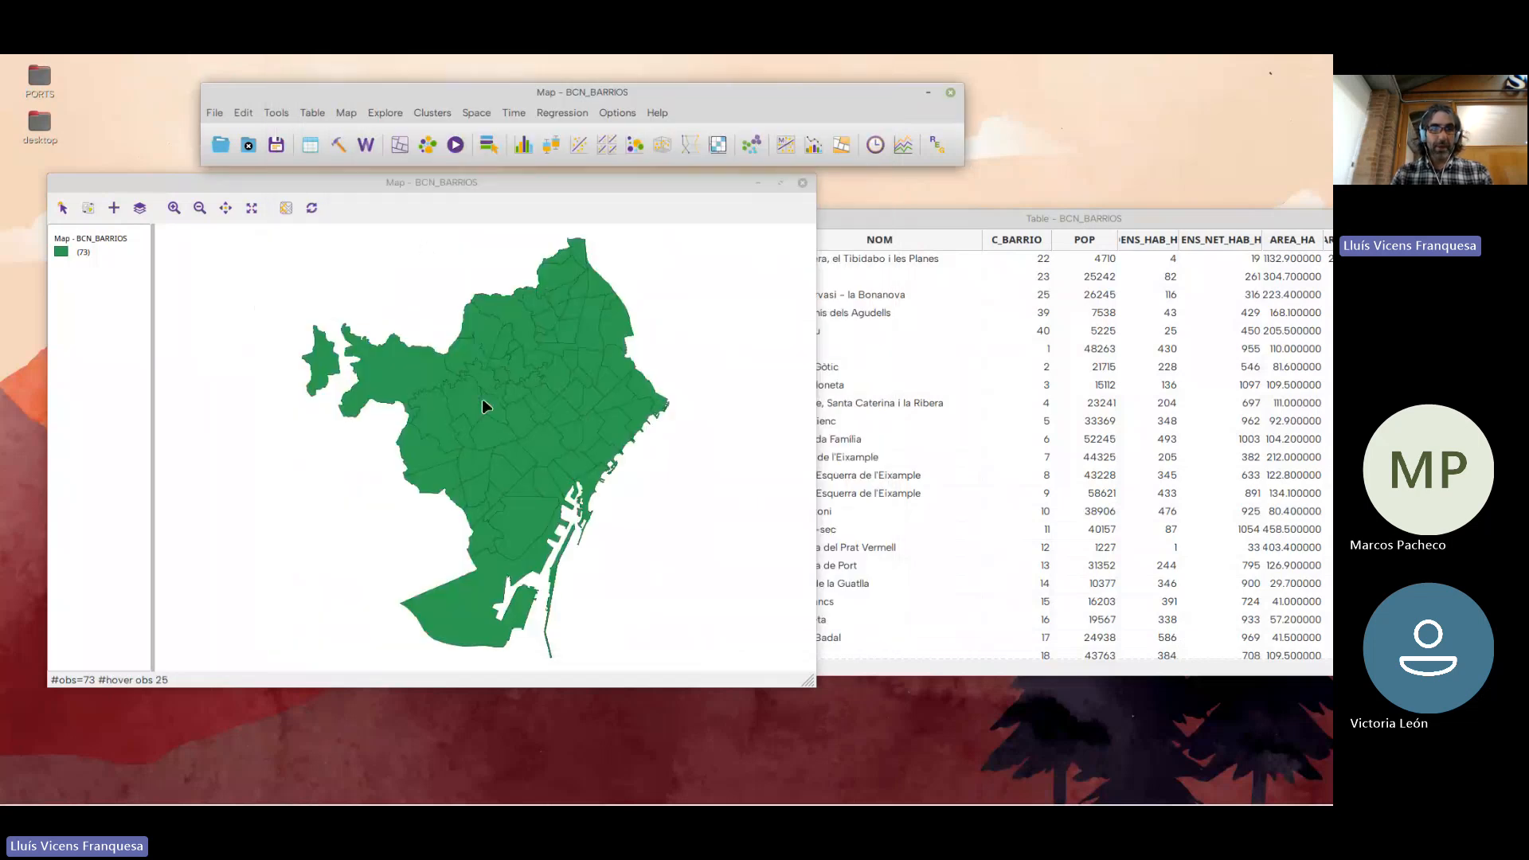
{"action": "left_click", "coordinate": [520, 373]}
{"action": "left_click_drag", "start_coordinate": [455, 395], "coordinate": [526, 455]}
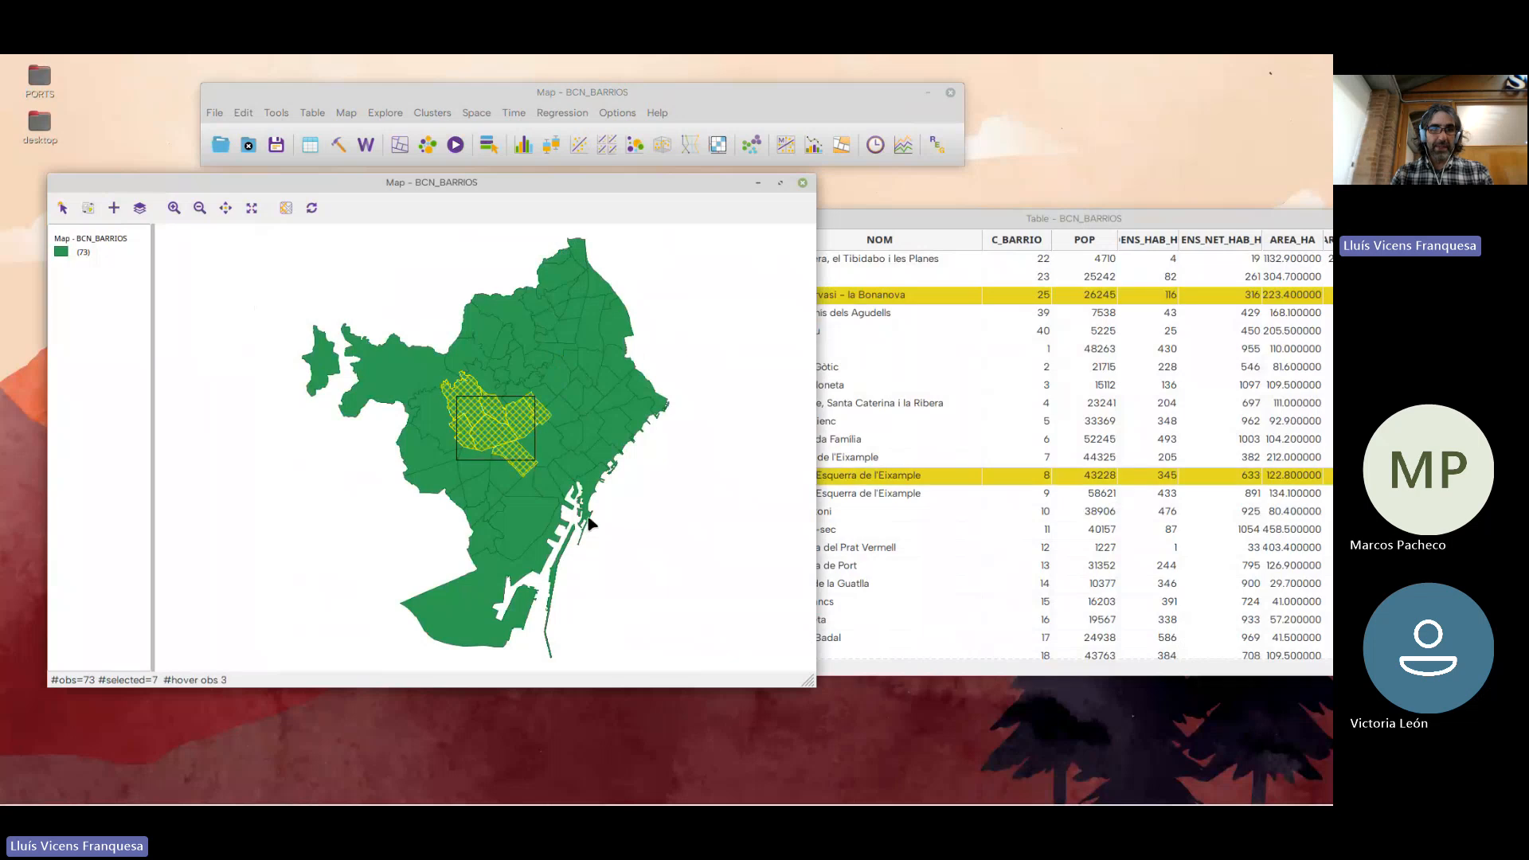
Select ten neighbourhoods in the northeast of the city, including el Clot, la Sagrera, Sant Andreu, Porta and la Prosperitat
{"action": "left_click", "coordinate": [591, 397]}
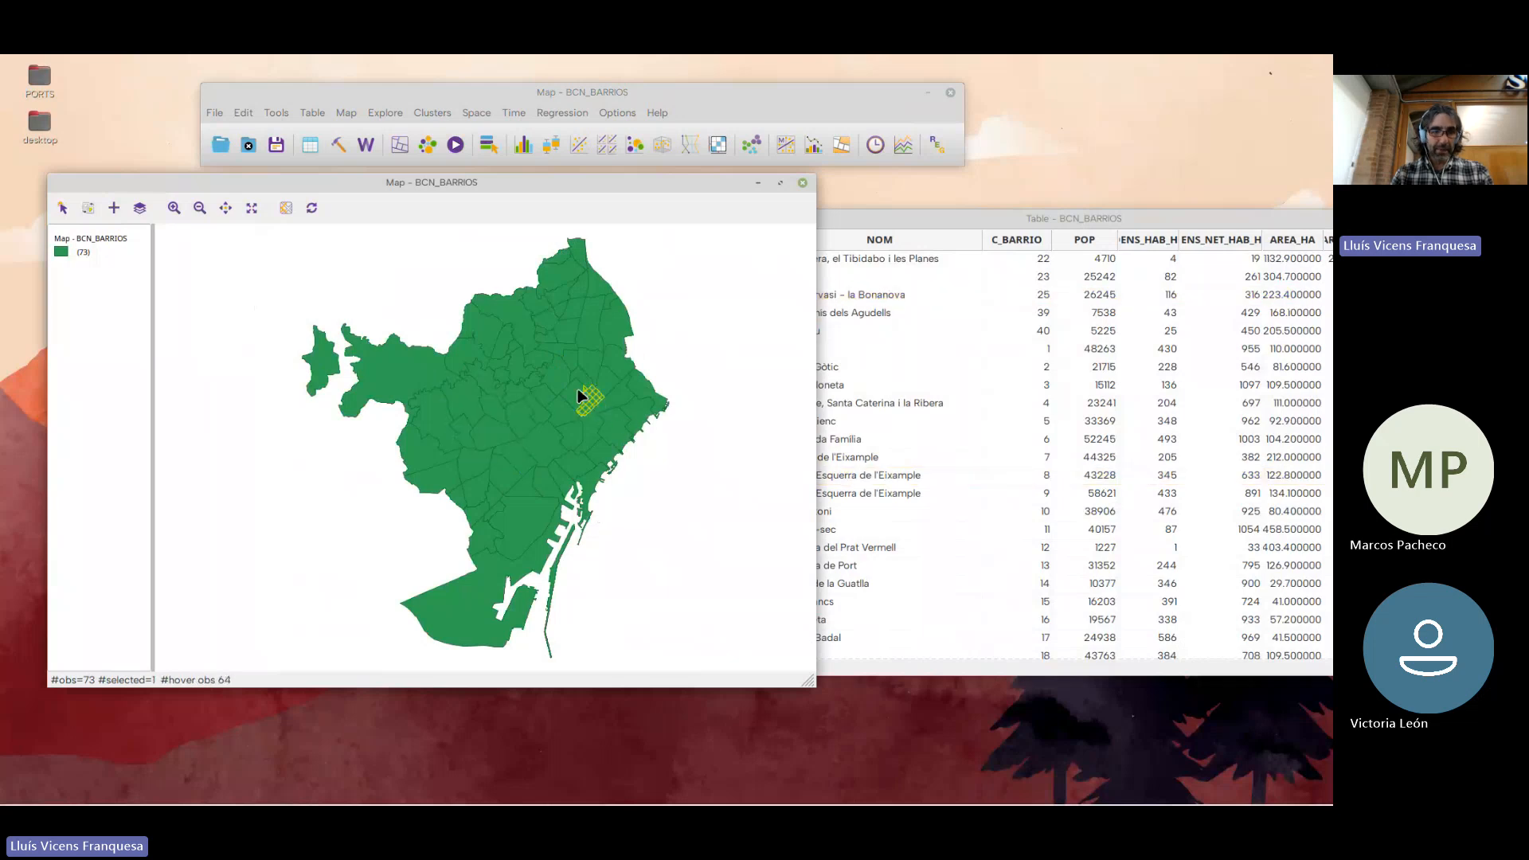
{"action": "left_click", "coordinate": [550, 328], "text": "shift"}
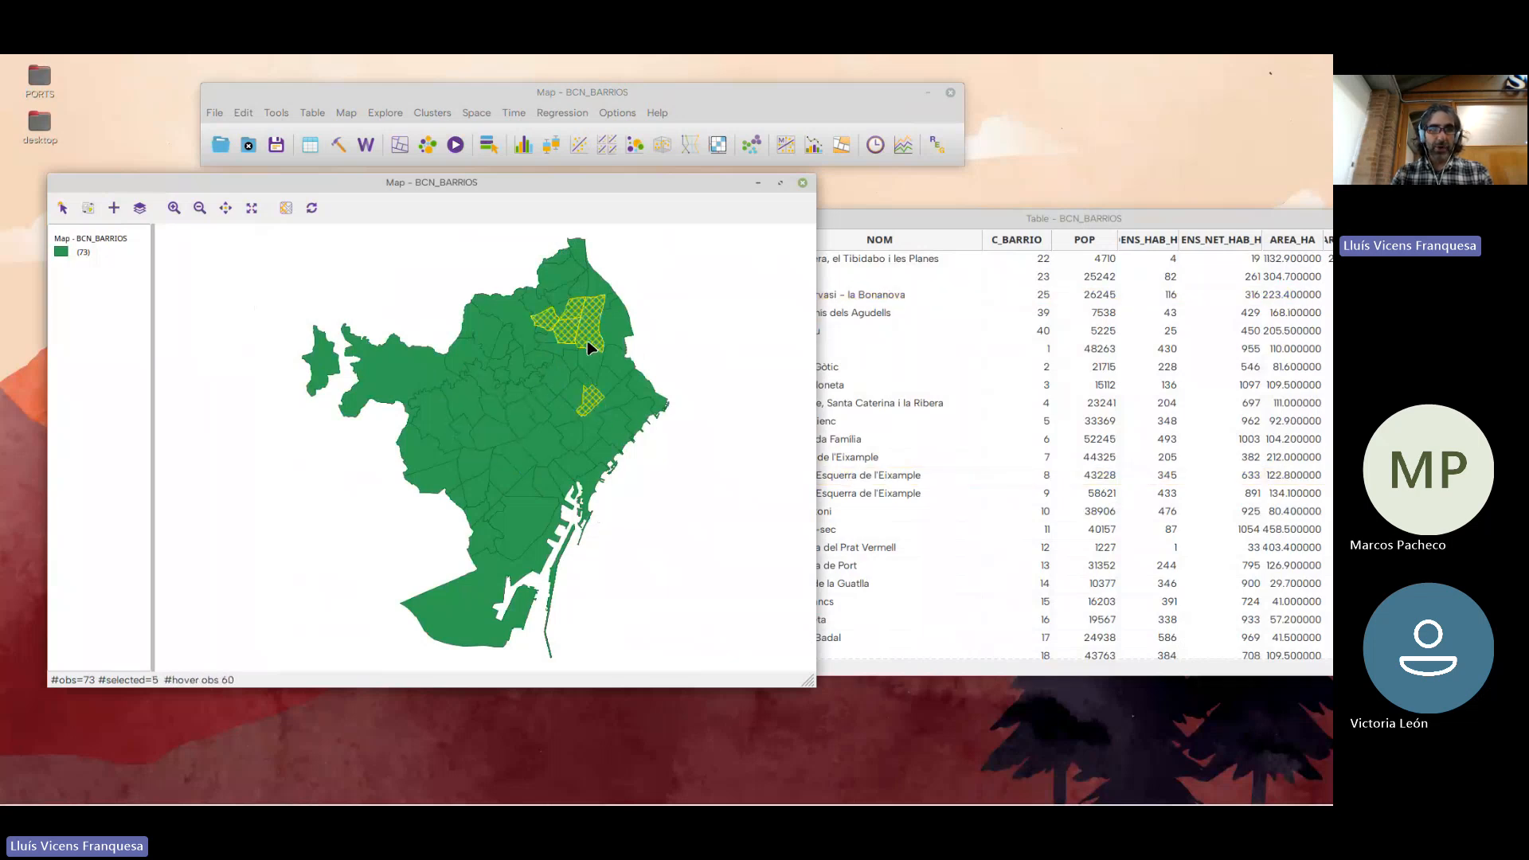
{"action": "left_click", "coordinate": [607, 328], "text": "shift"}
{"action": "left_click", "coordinate": [589, 363], "text": "shift"}
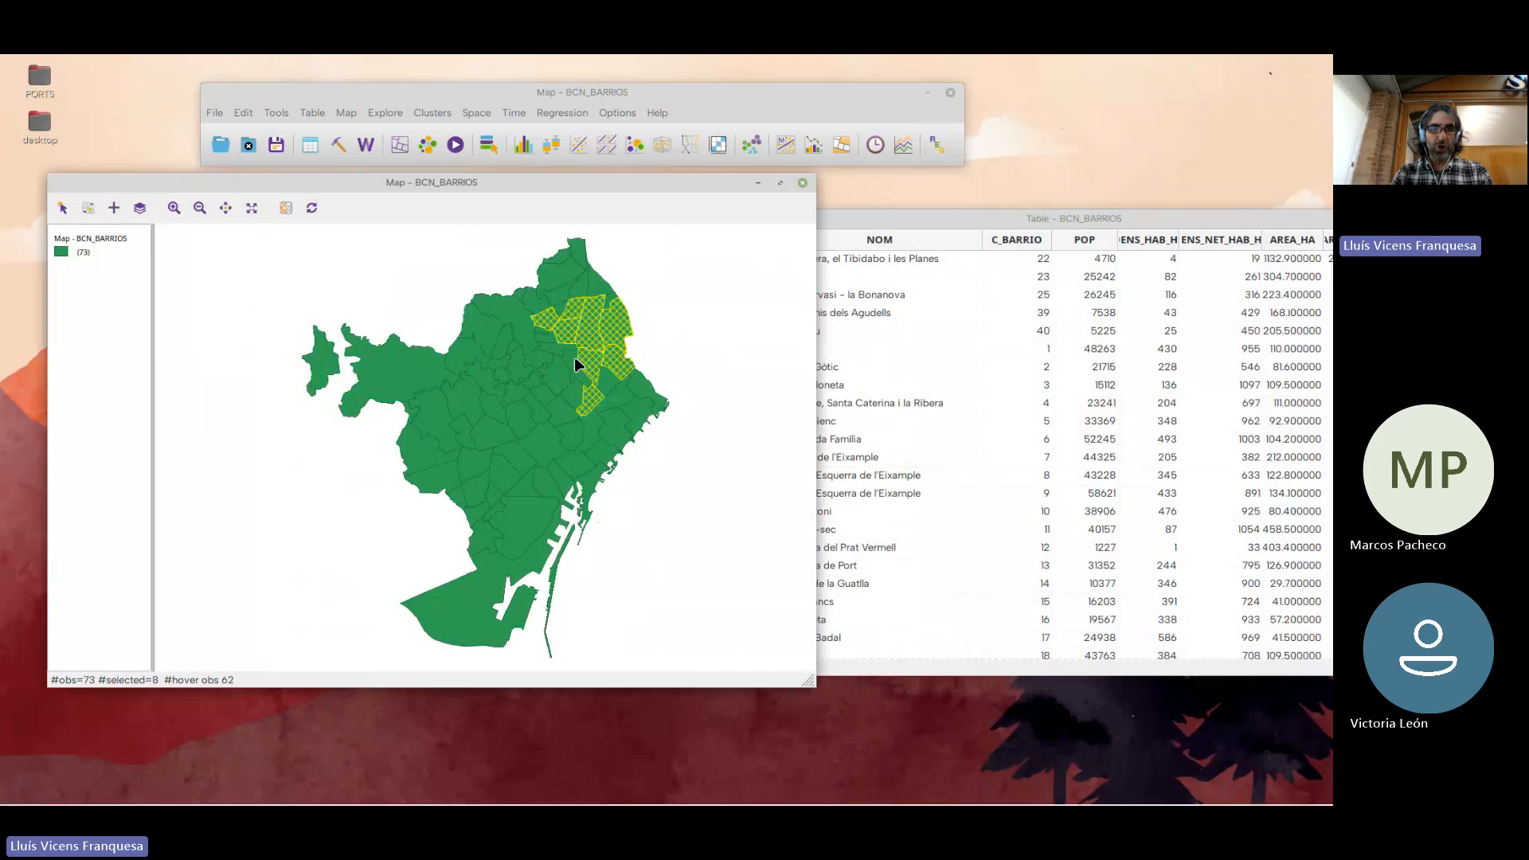
{"action": "left_click", "coordinate": [555, 349], "text": "shift"}
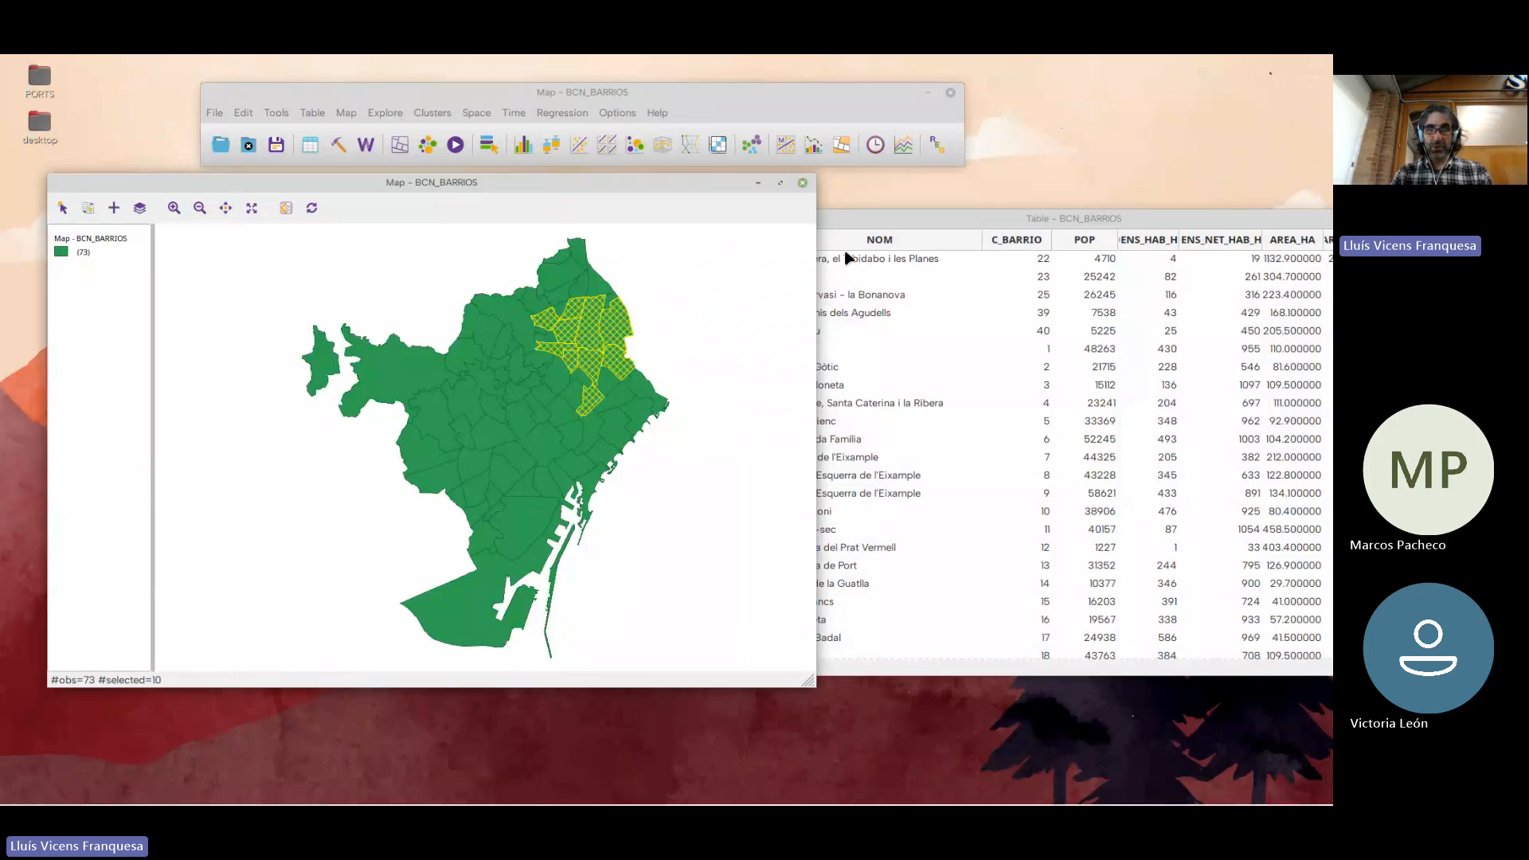
Bring the attribute table forward and move the ten selected rows to its top
{"action": "left_click", "coordinate": [858, 221]}
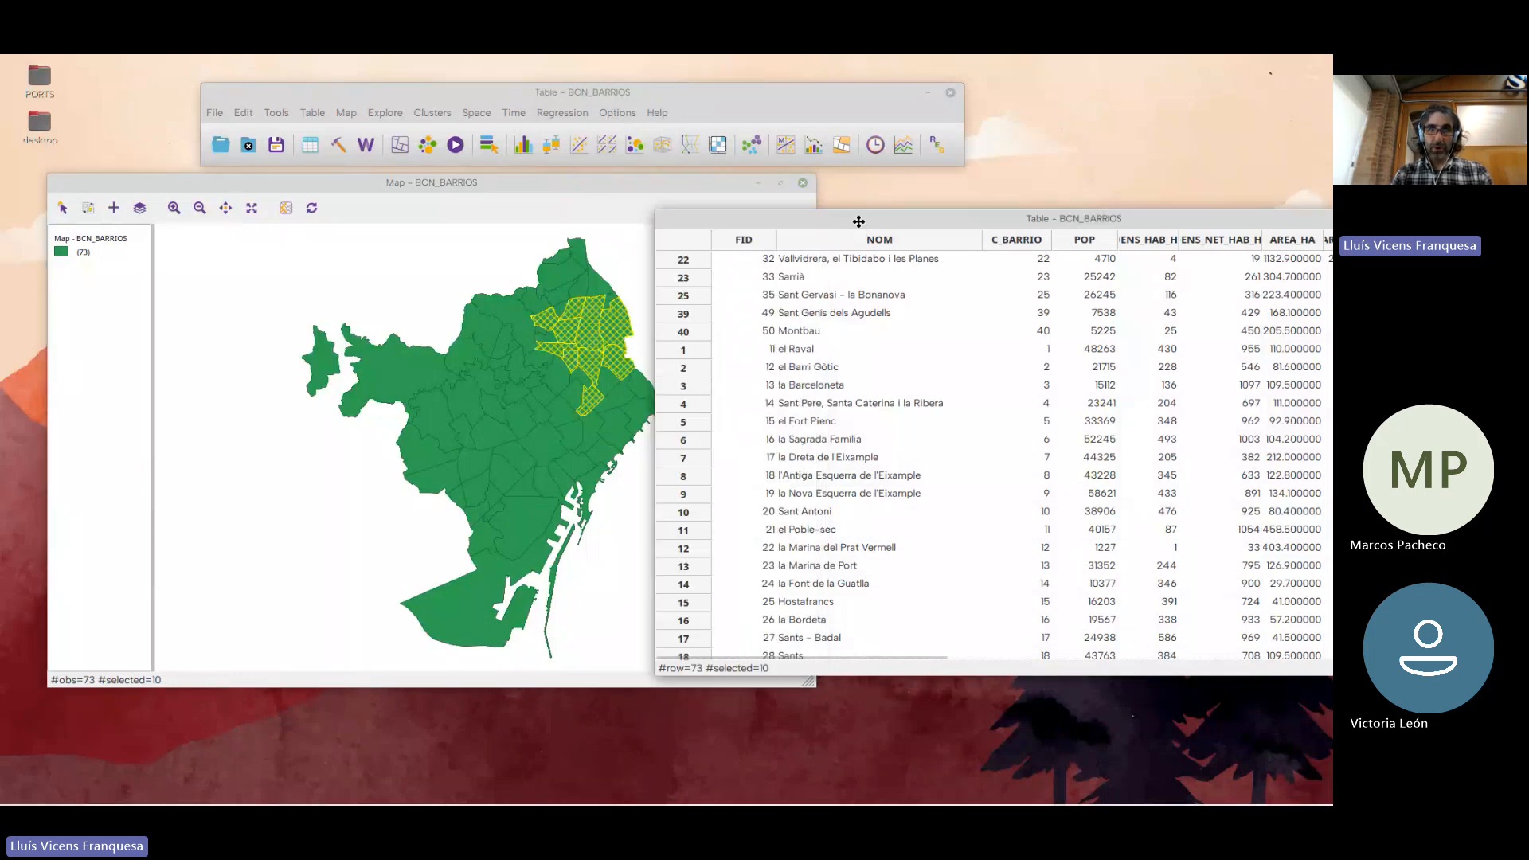
{"action": "right_click", "coordinate": [837, 292]}
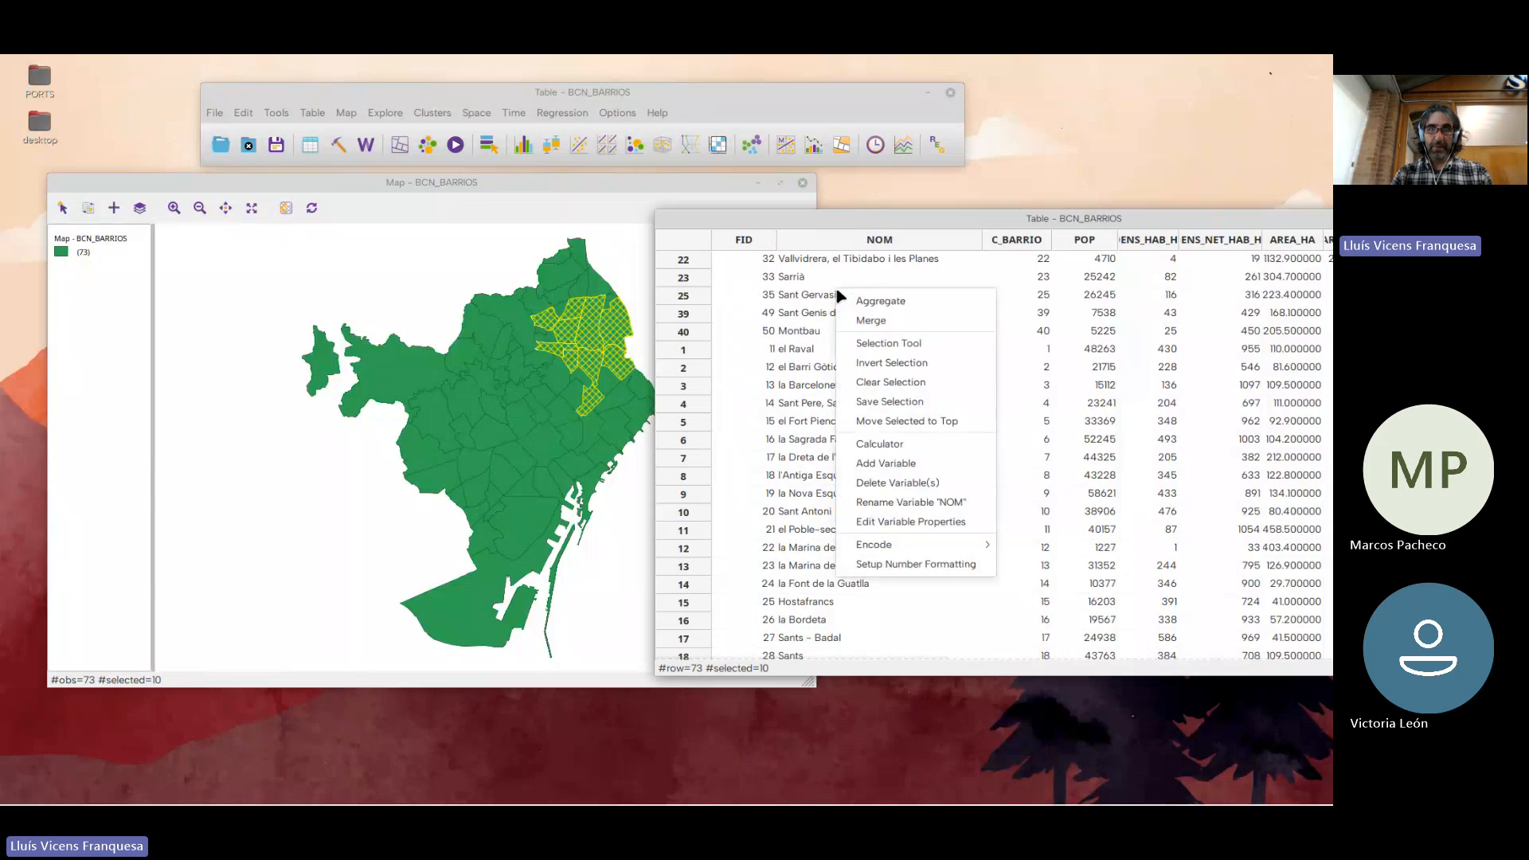
{"action": "left_click", "coordinate": [936, 423]}
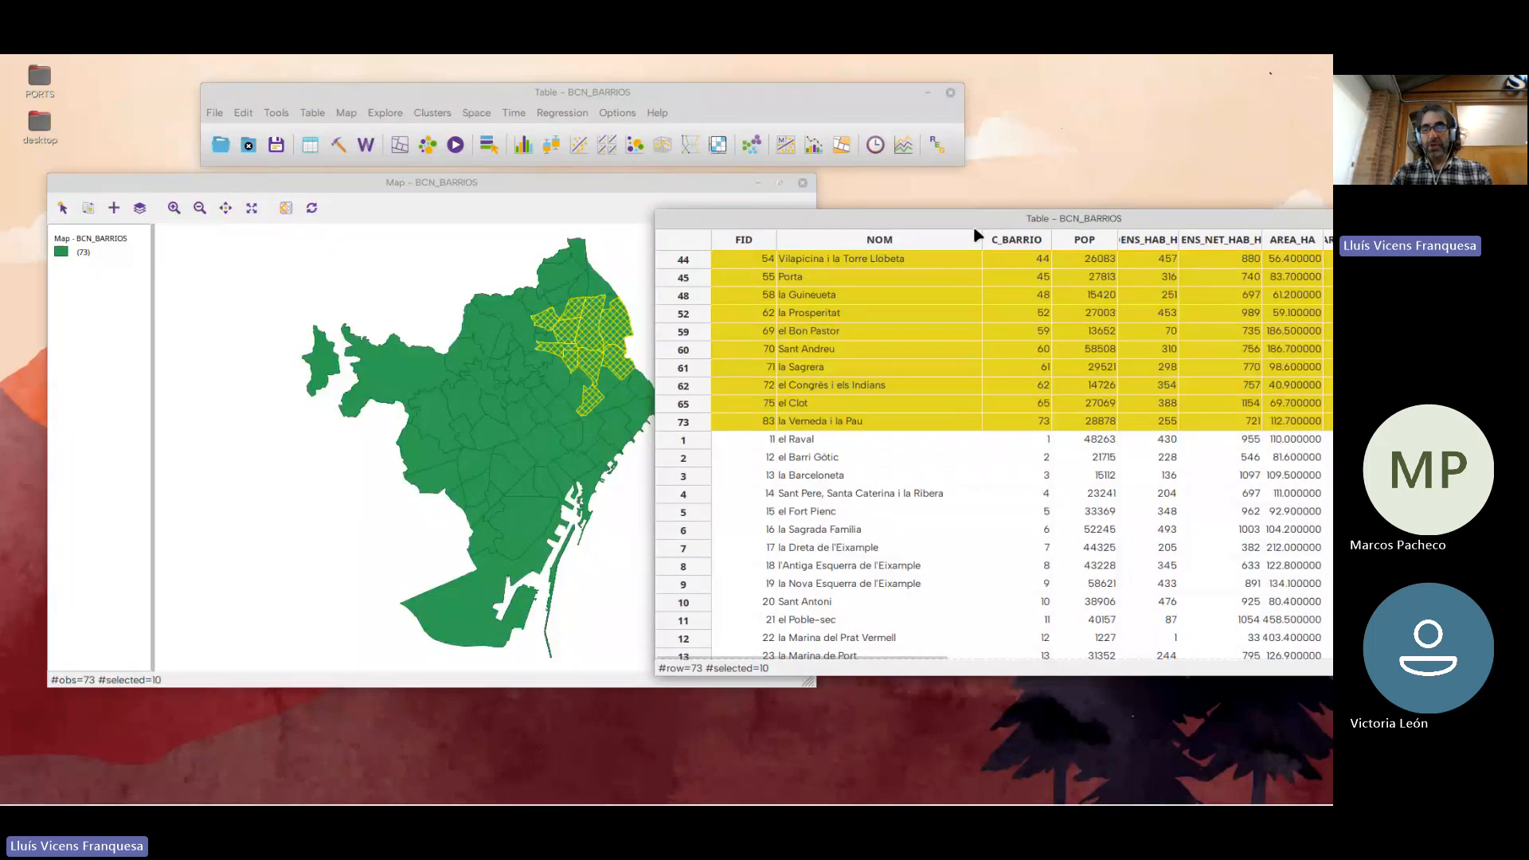
Invert the selection to all the other neighbourhoods and shift the table up over the map
{"action": "left_click", "coordinate": [312, 114]}
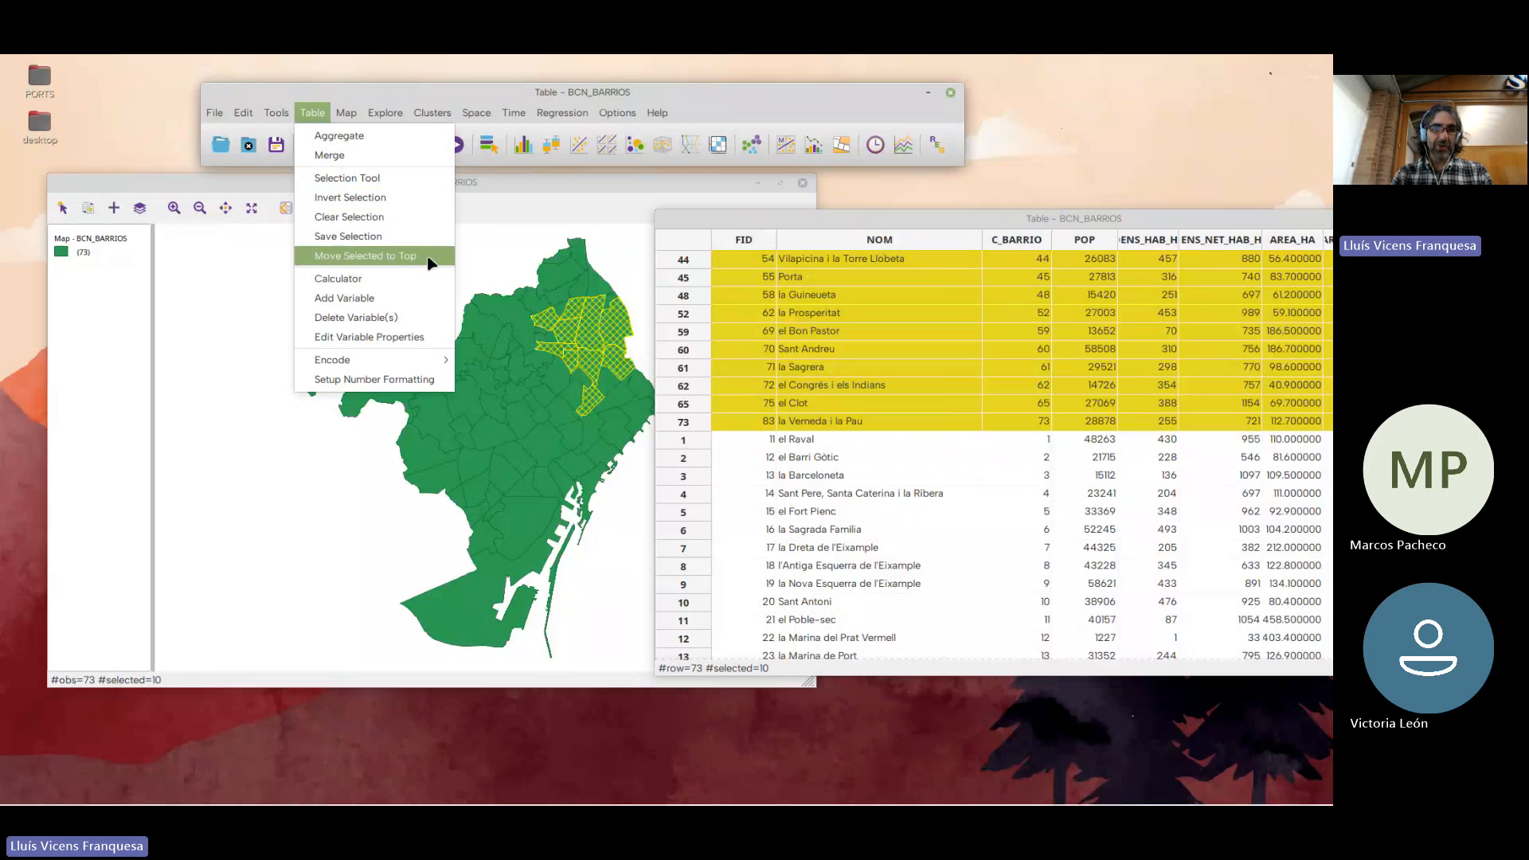
{"action": "left_click", "coordinate": [374, 199]}
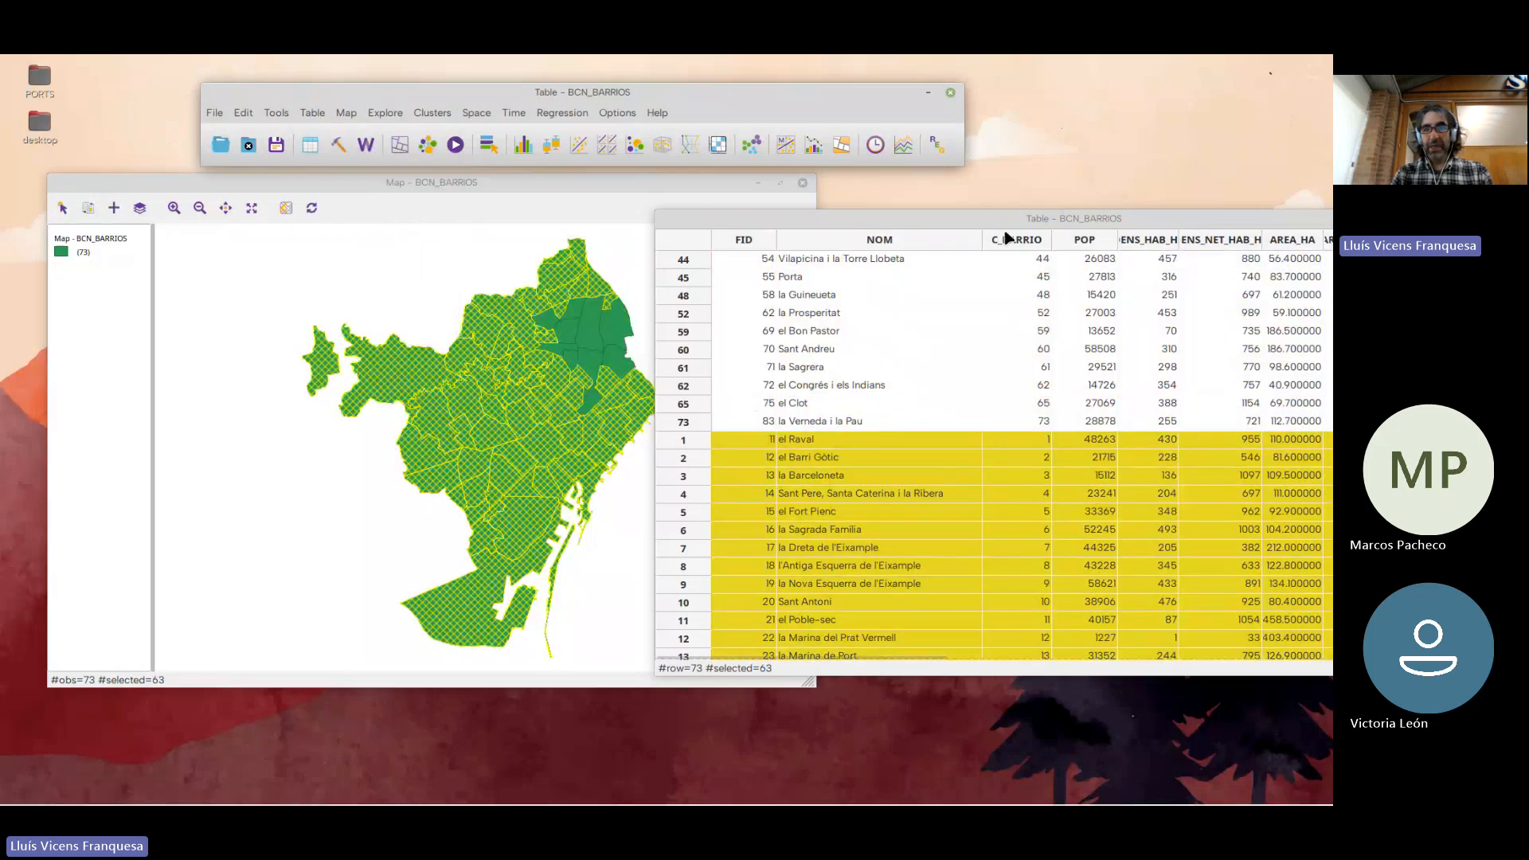
{"action": "left_click_drag", "start_coordinate": [1006, 222], "coordinate": [931, 164]}
{"action": "right_click", "coordinate": [881, 300]}
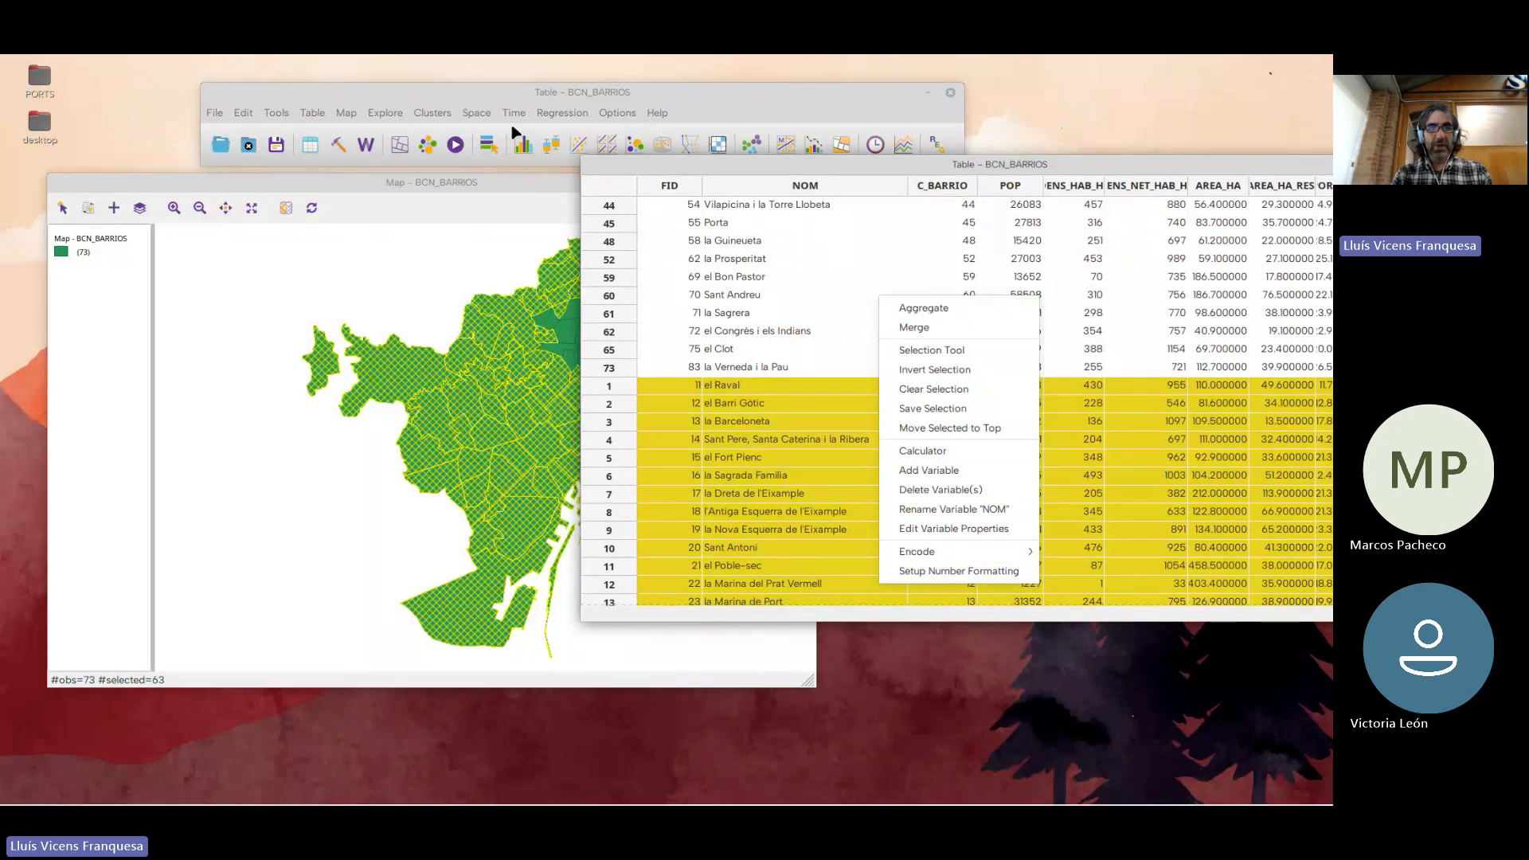
{"action": "left_click", "coordinate": [472, 102]}
{"action": "left_click", "coordinate": [318, 113]}
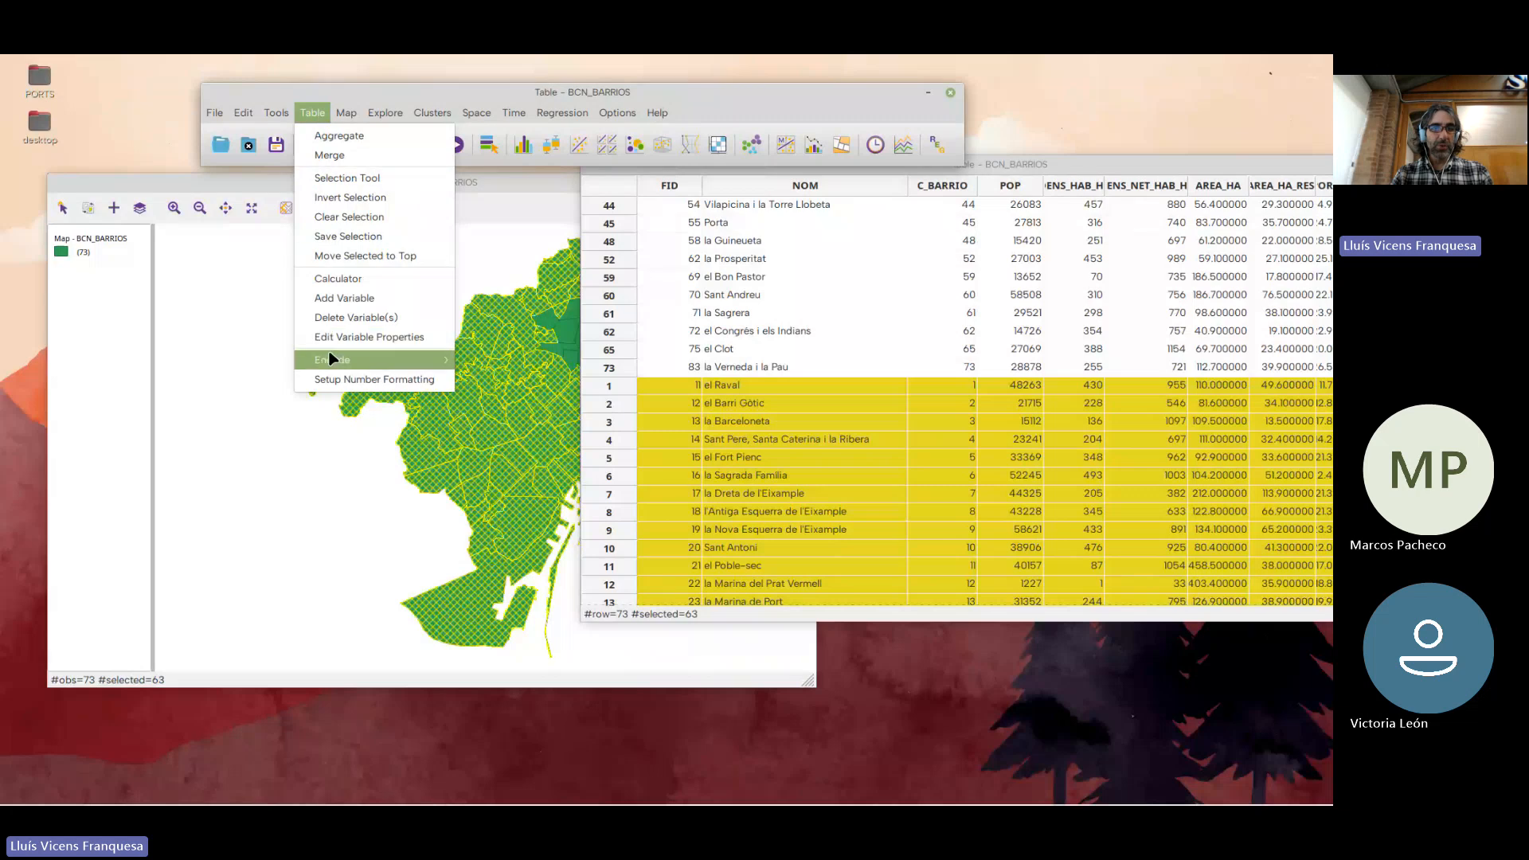
{"action": "left_click", "coordinate": [832, 280]}
{"action": "right_click", "coordinate": [873, 278]}
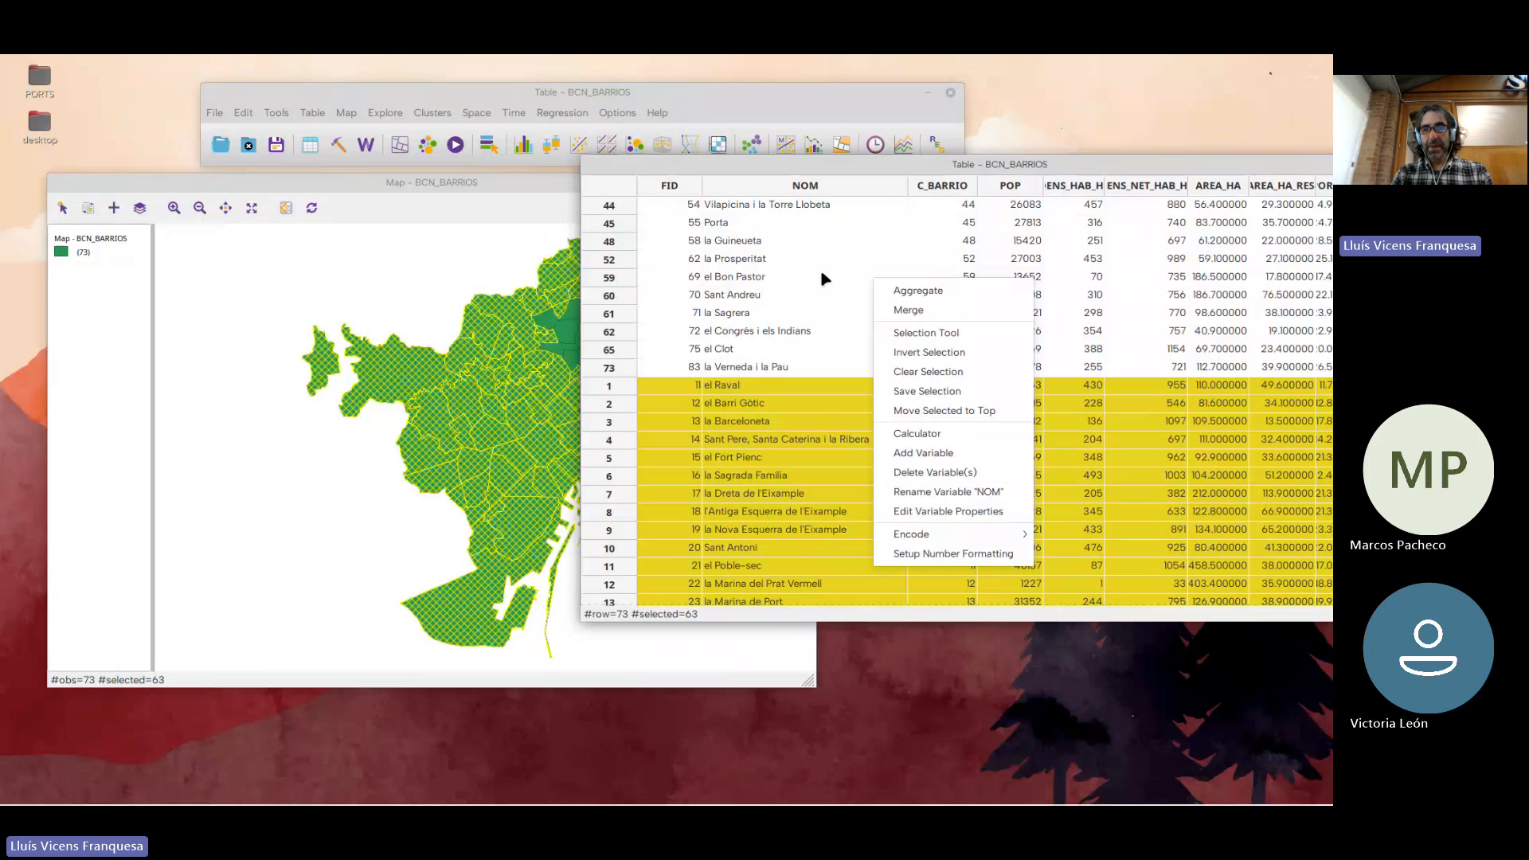
{"action": "left_click", "coordinate": [846, 342]}
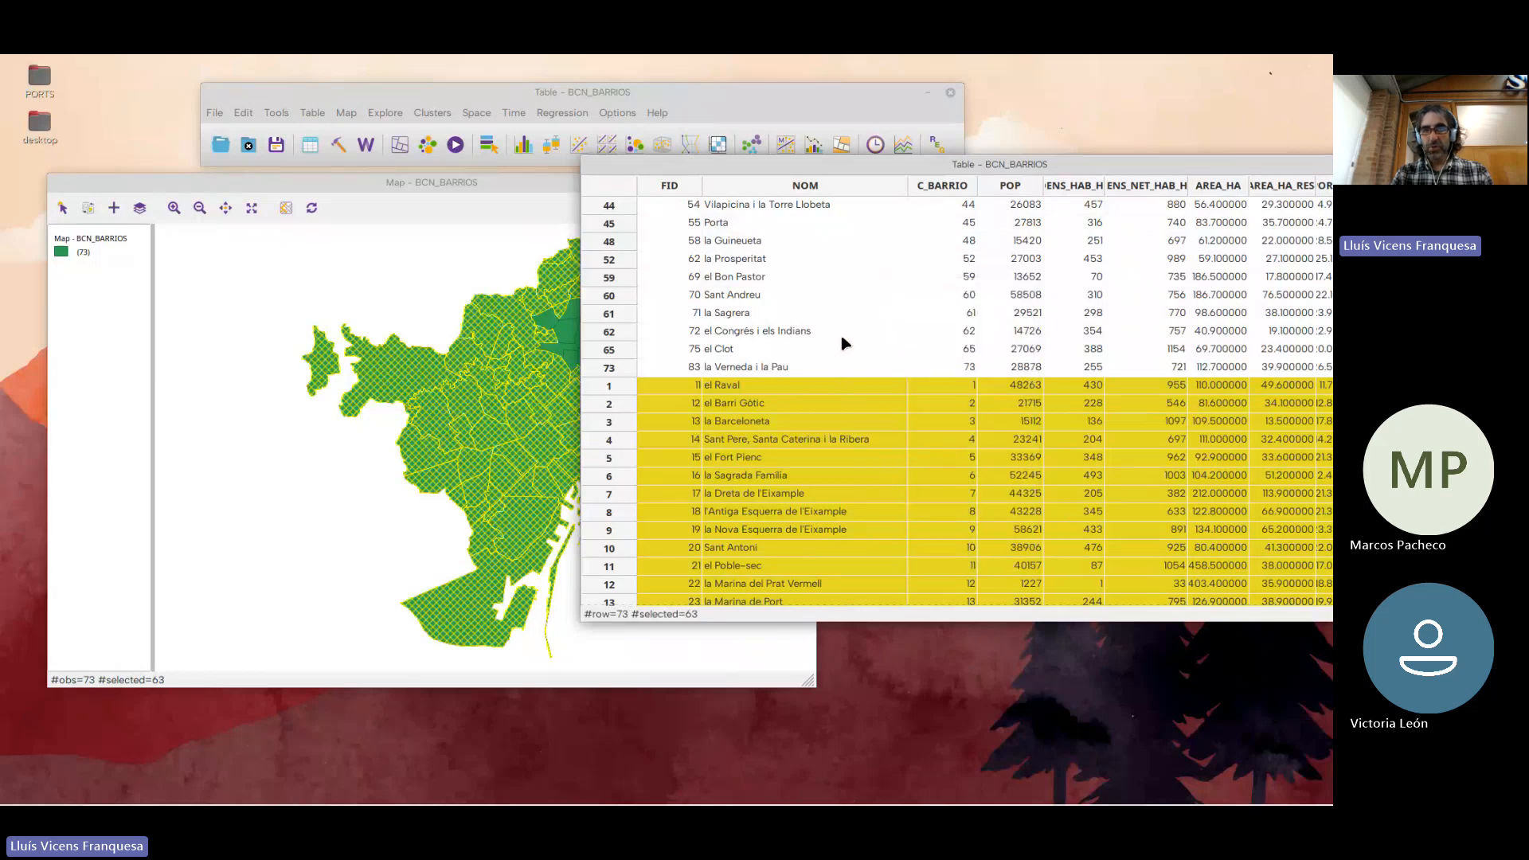
Invert the selection back to the ten neighbourhoods and clear it
{"action": "right_click", "coordinate": [845, 342]}
{"action": "left_click", "coordinate": [877, 418]}
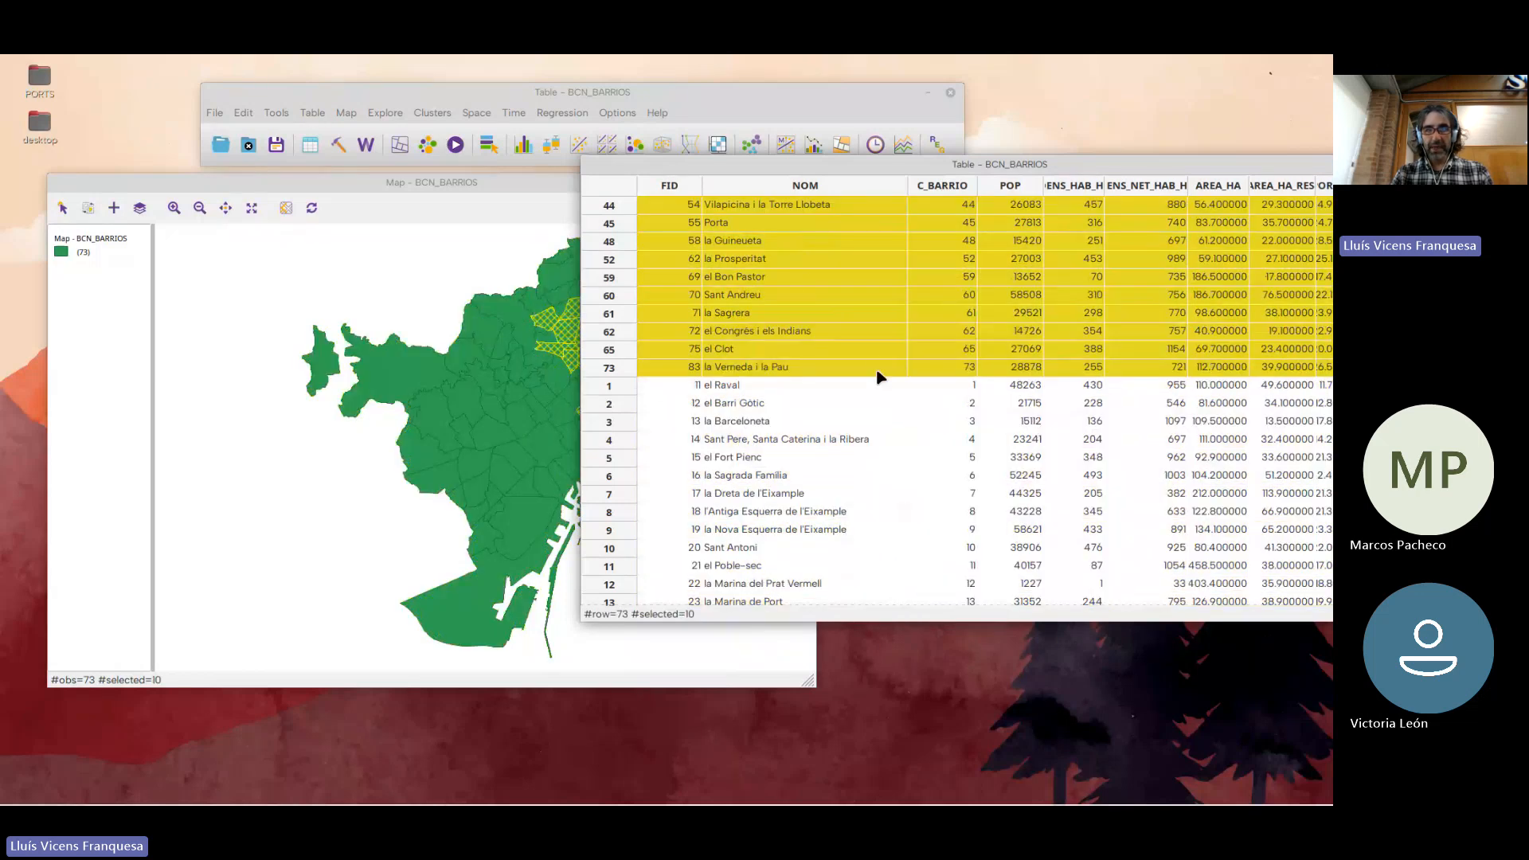
{"action": "right_click", "coordinate": [828, 317]}
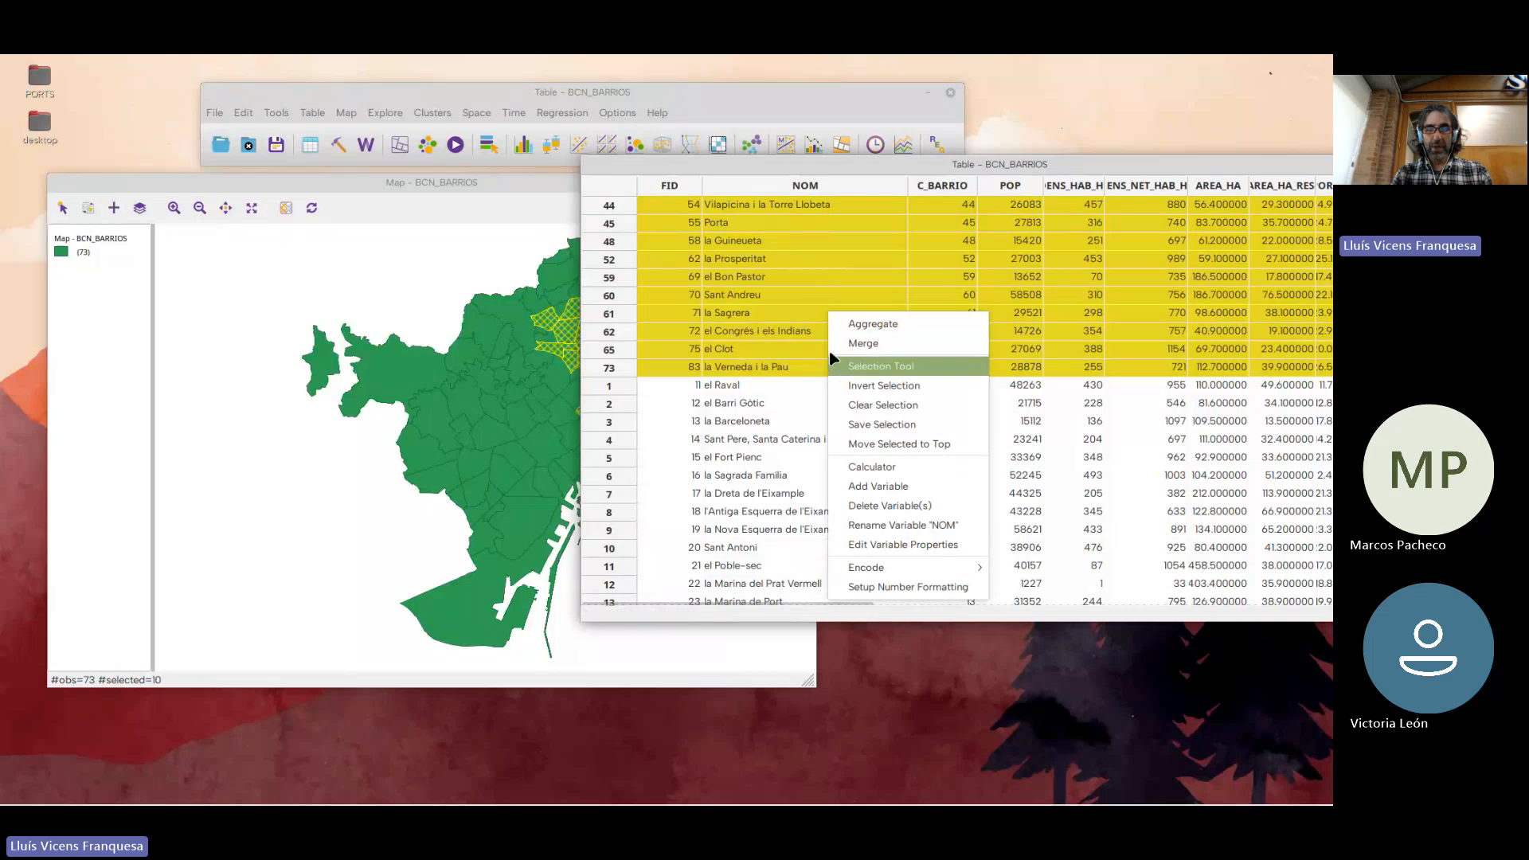
{"action": "left_click", "coordinate": [876, 409]}
Close the attribute table and line up the main toolbar window with the map window directly beneath it
{"action": "left_click_drag", "start_coordinate": [828, 166], "coordinate": [631, 270]}
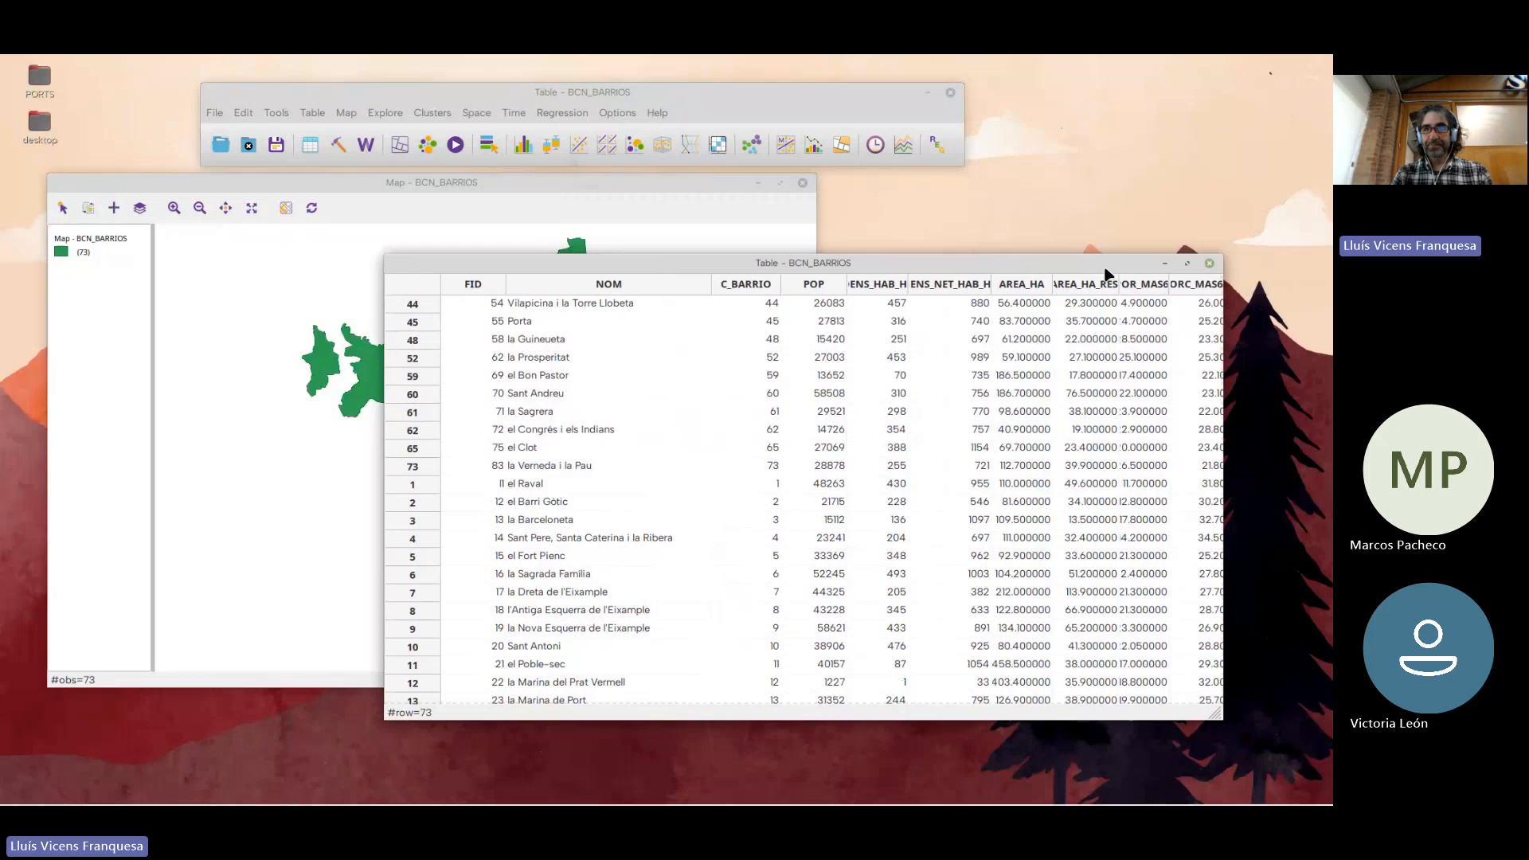
{"action": "left_click", "coordinate": [1209, 262]}
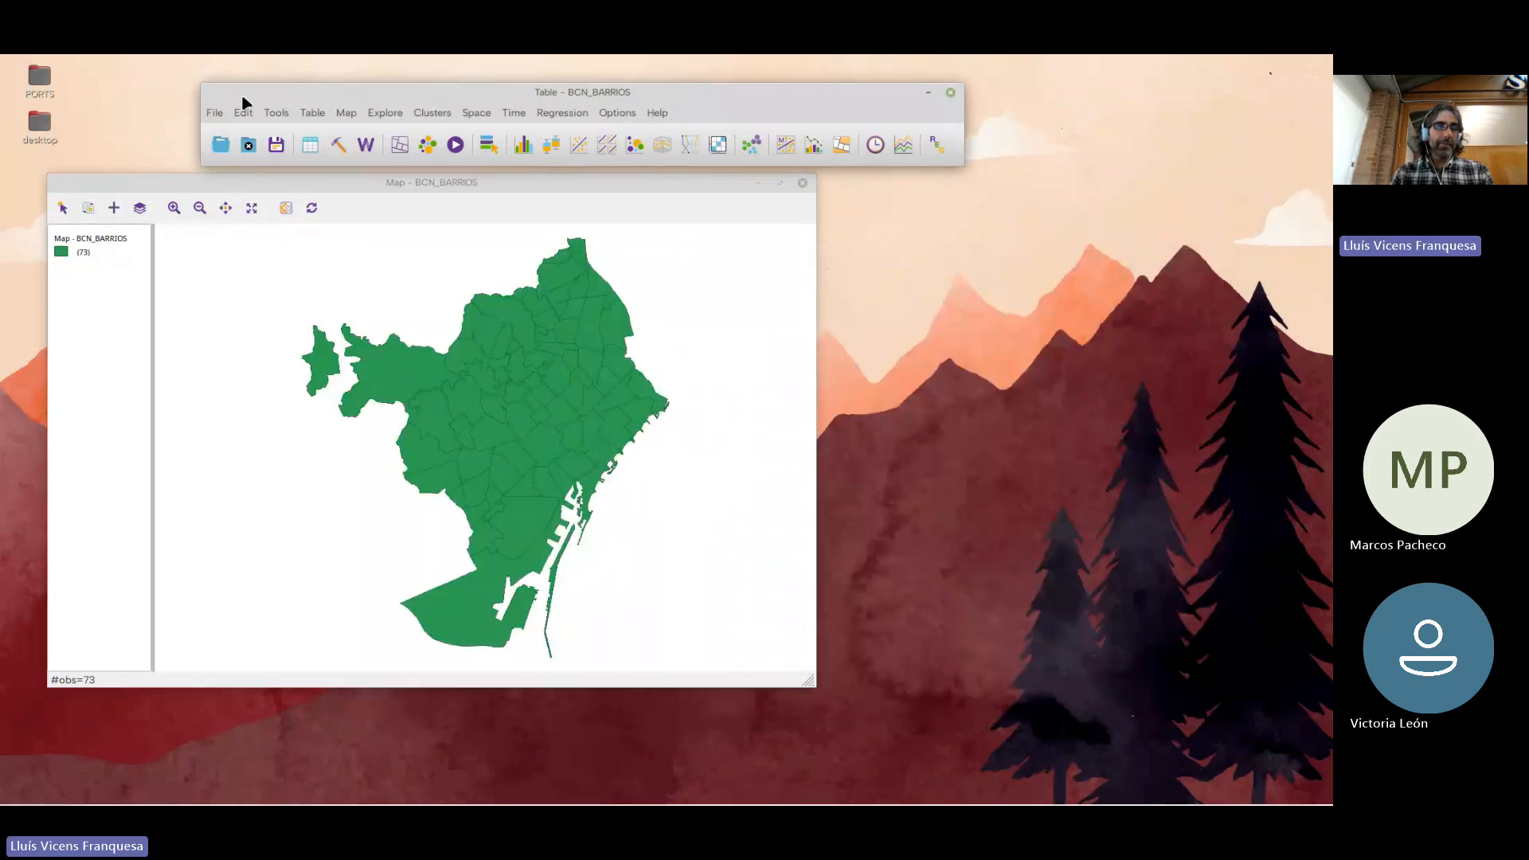
{"action": "left_click_drag", "start_coordinate": [152, 93], "coordinate": [120, 91]}
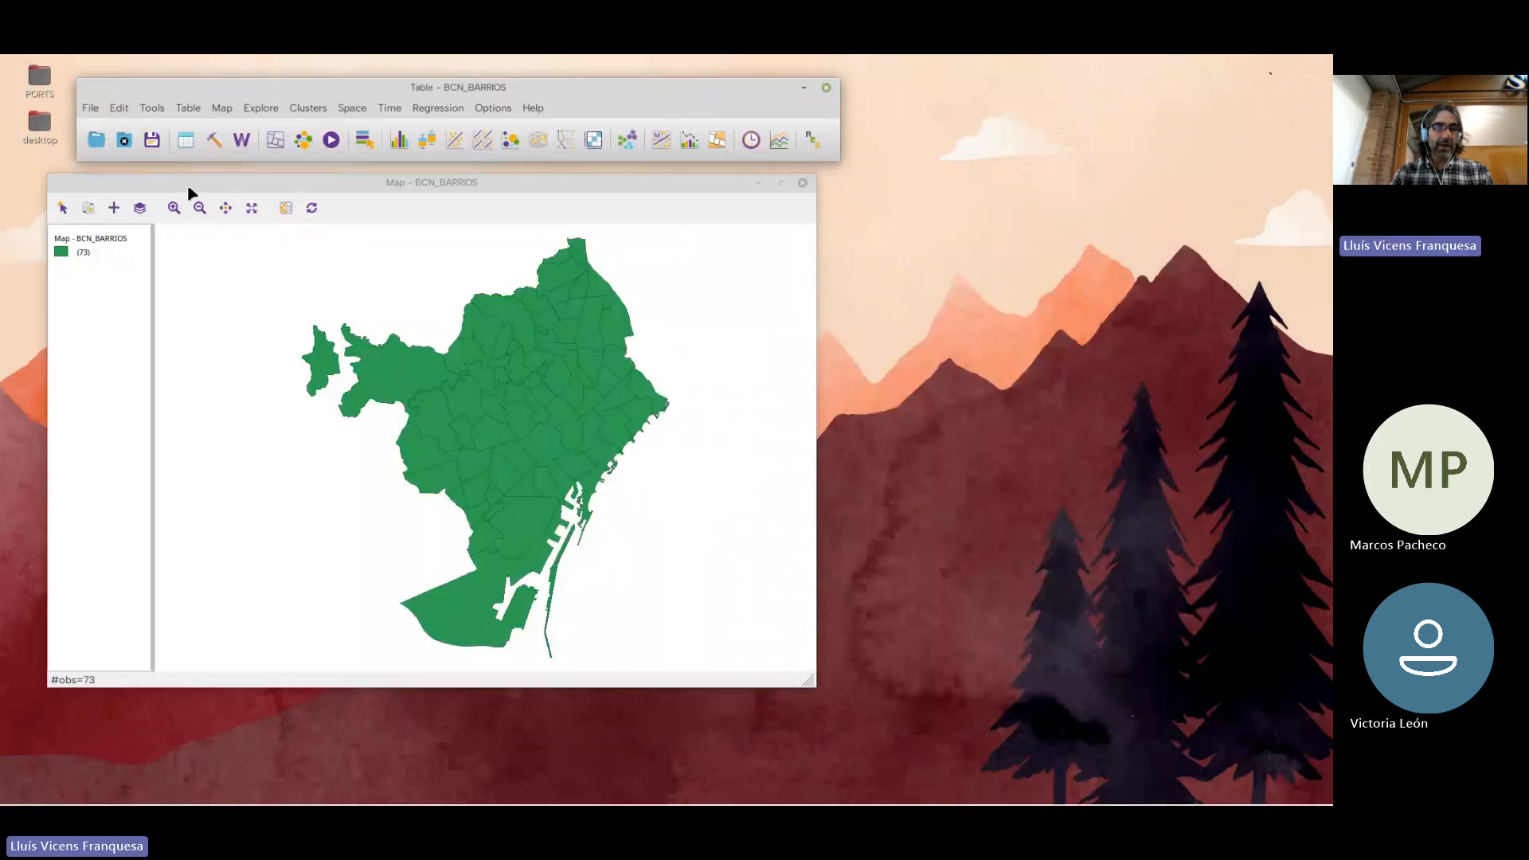
{"action": "left_click_drag", "start_coordinate": [194, 184], "coordinate": [223, 168]}
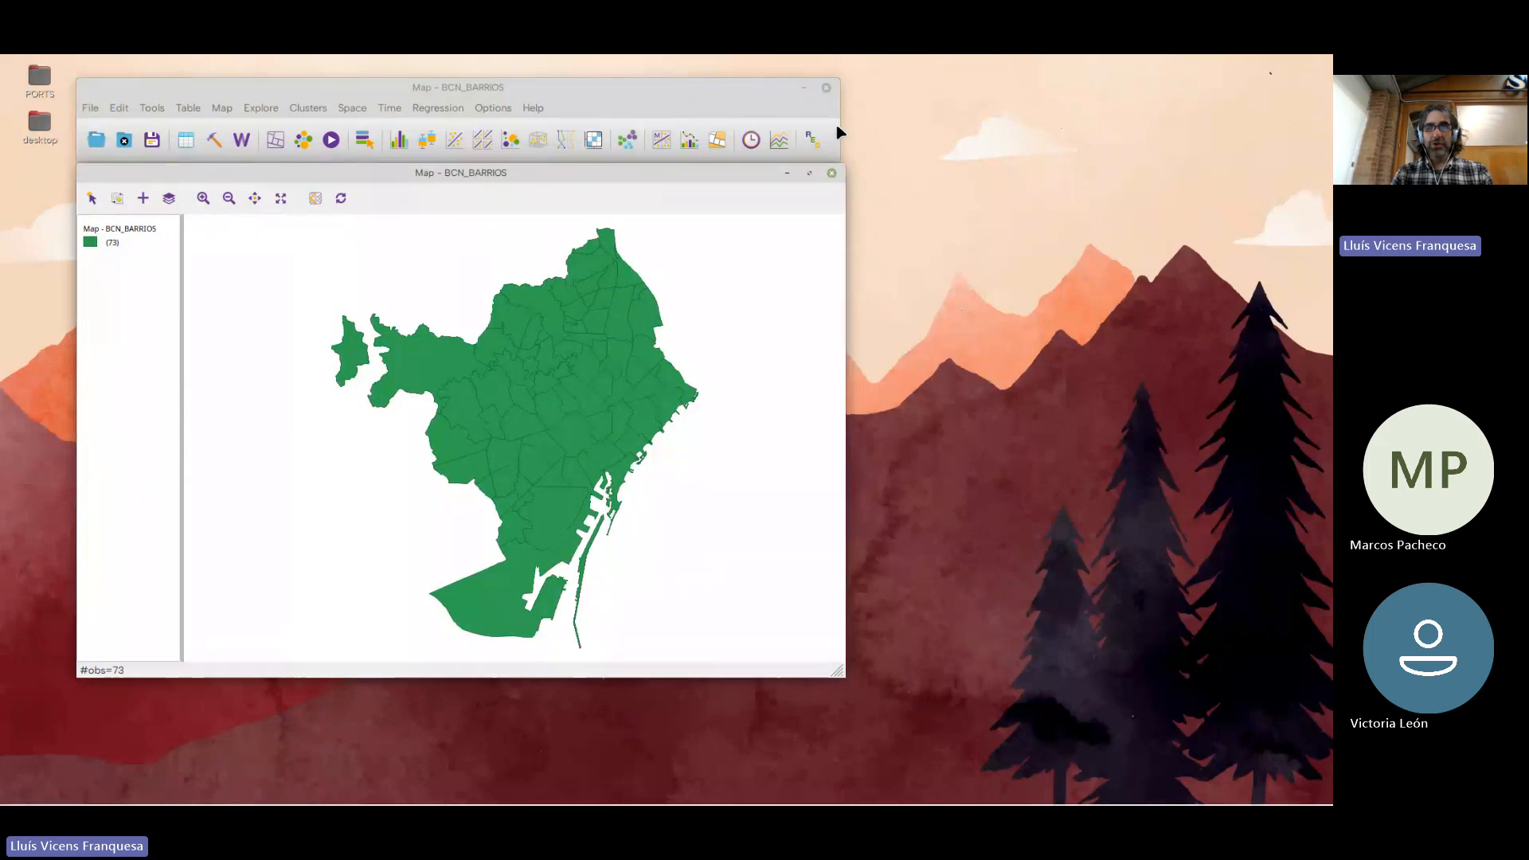
{"action": "left_click_drag", "start_coordinate": [837, 102], "coordinate": [842, 101]}
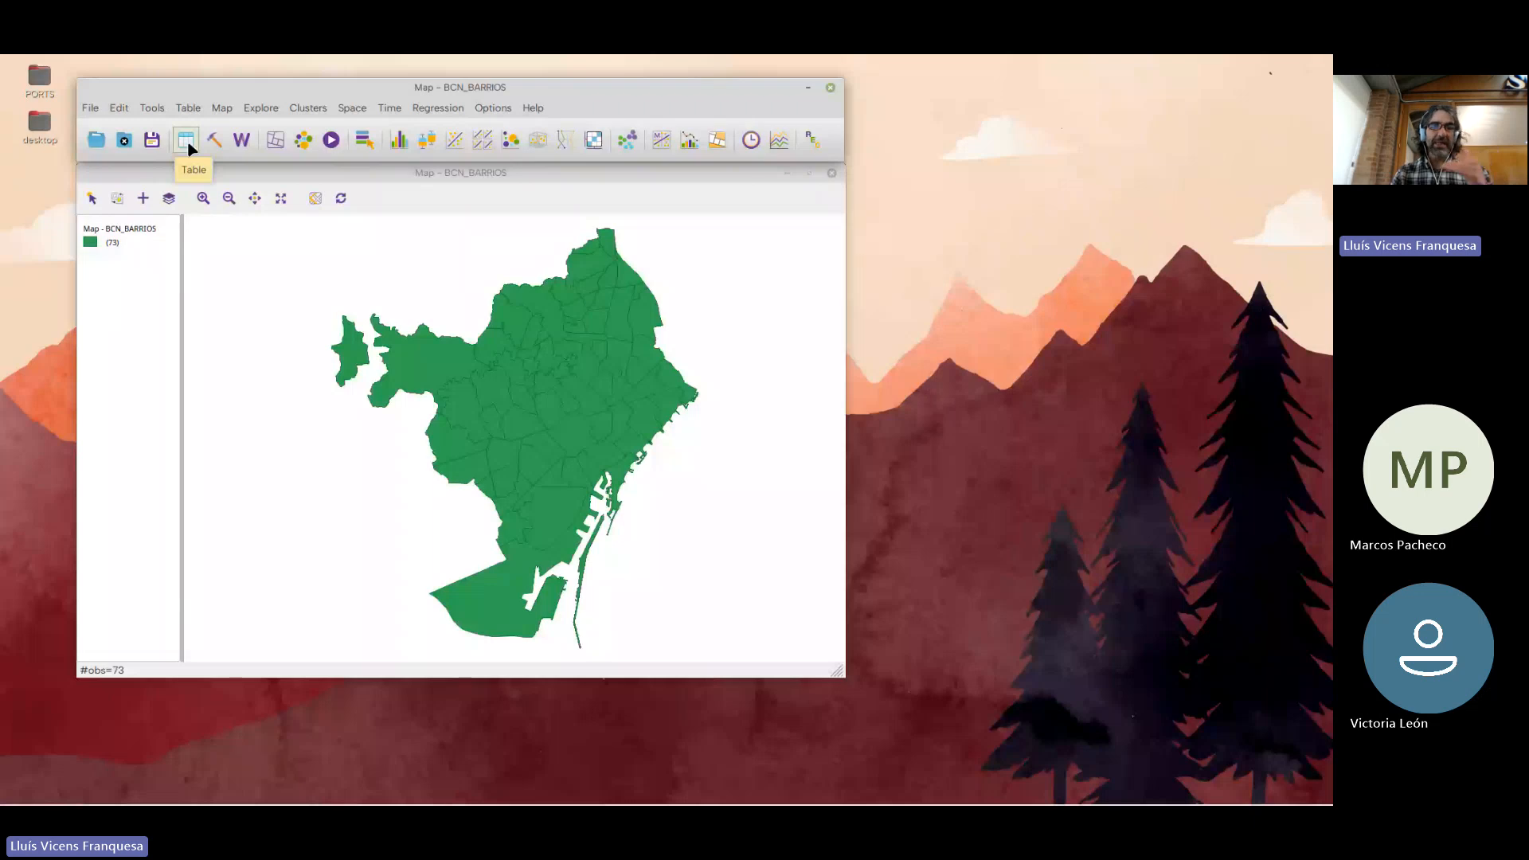
Turn off the yellow cross-hatching and slightly adjust the transparency of unhighlighted map objects in the preferences
{"action": "left_click", "coordinate": [90, 107]}
{"action": "left_click", "coordinate": [127, 296]}
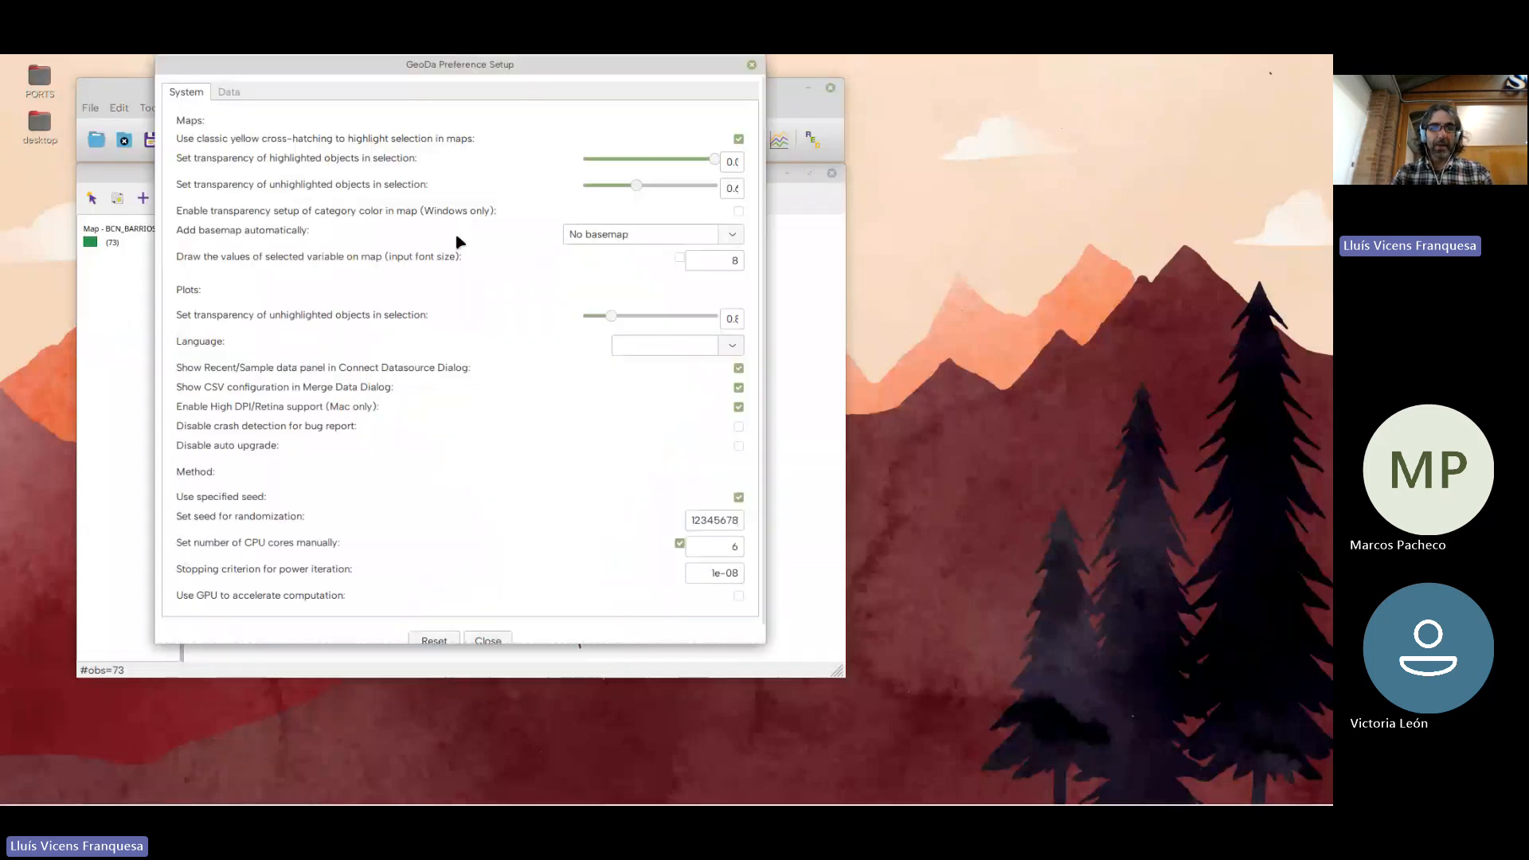
{"action": "left_click", "coordinate": [739, 141]}
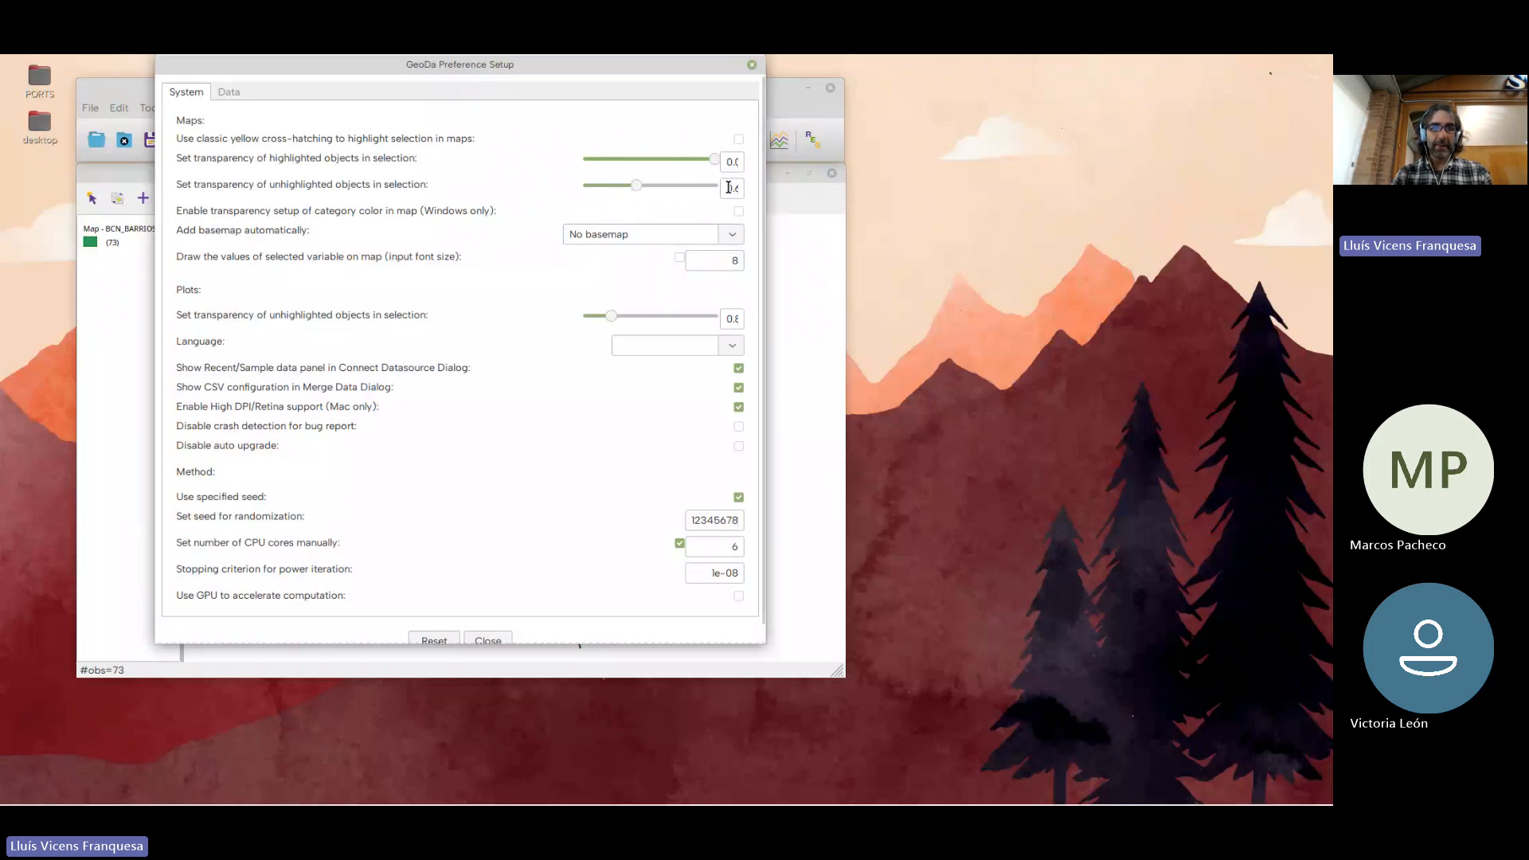
{"action": "left_click_drag", "start_coordinate": [636, 184], "coordinate": [634, 185]}
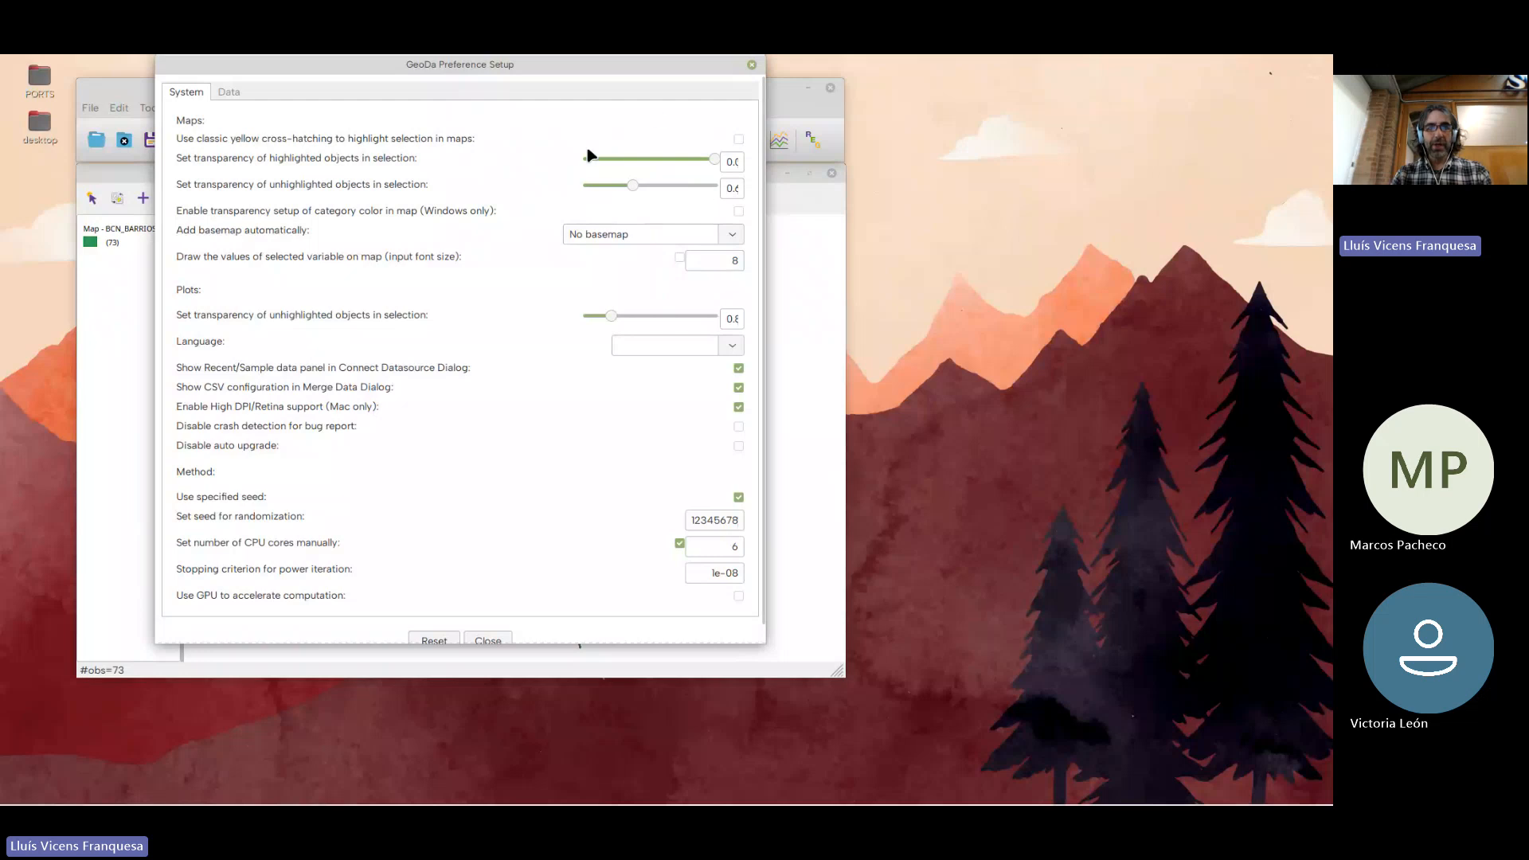
{"action": "left_click", "coordinate": [752, 65]}
Move the main toolbar window and the map window towards the centre of the desktop
{"action": "left_click_drag", "start_coordinate": [548, 89], "coordinate": [703, 89]}
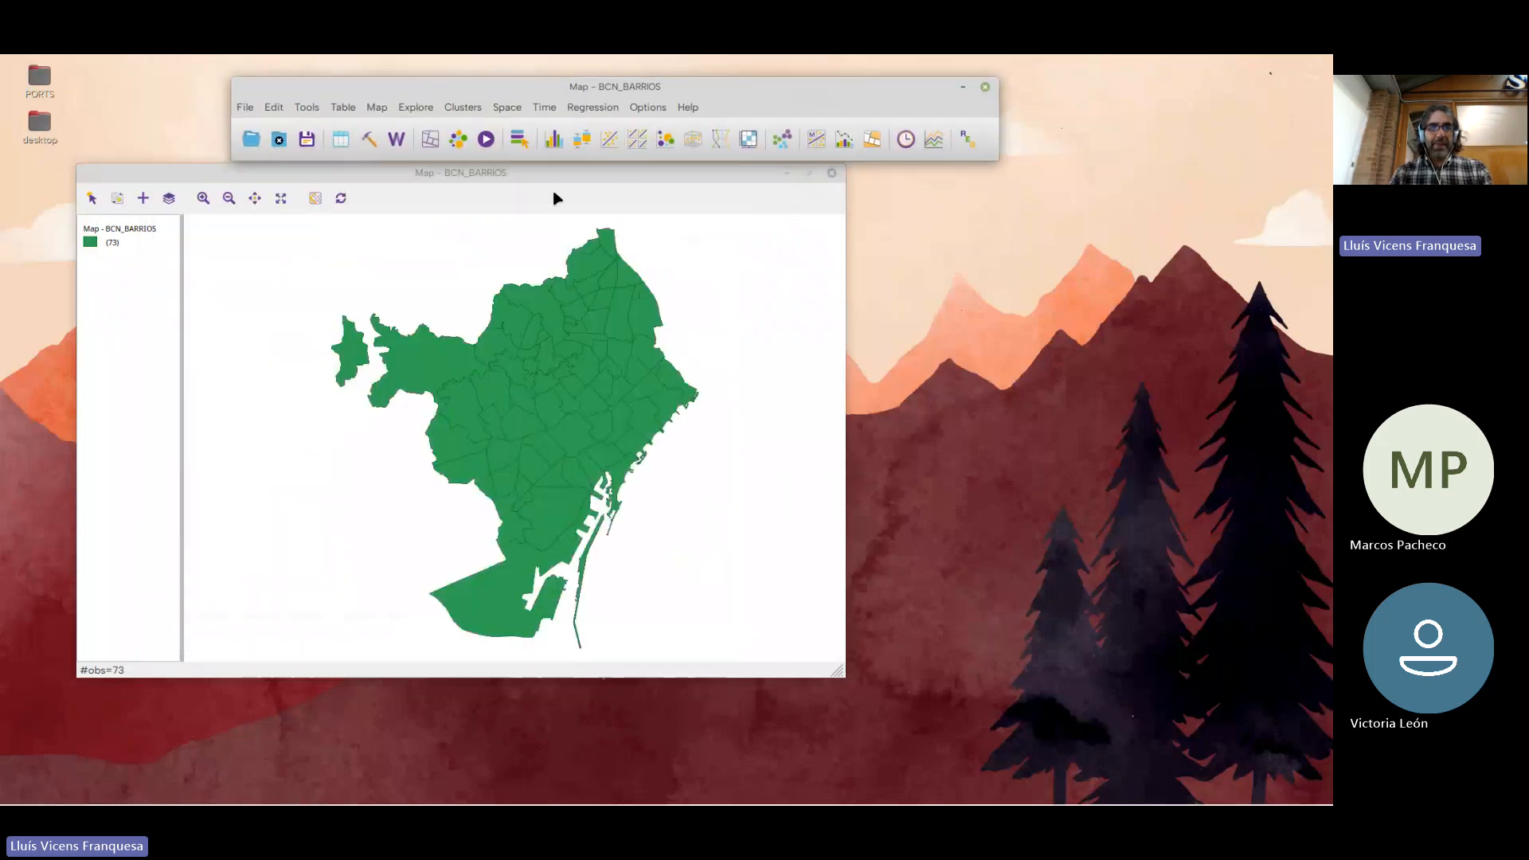
{"action": "left_click_drag", "start_coordinate": [555, 180], "coordinate": [710, 180]}
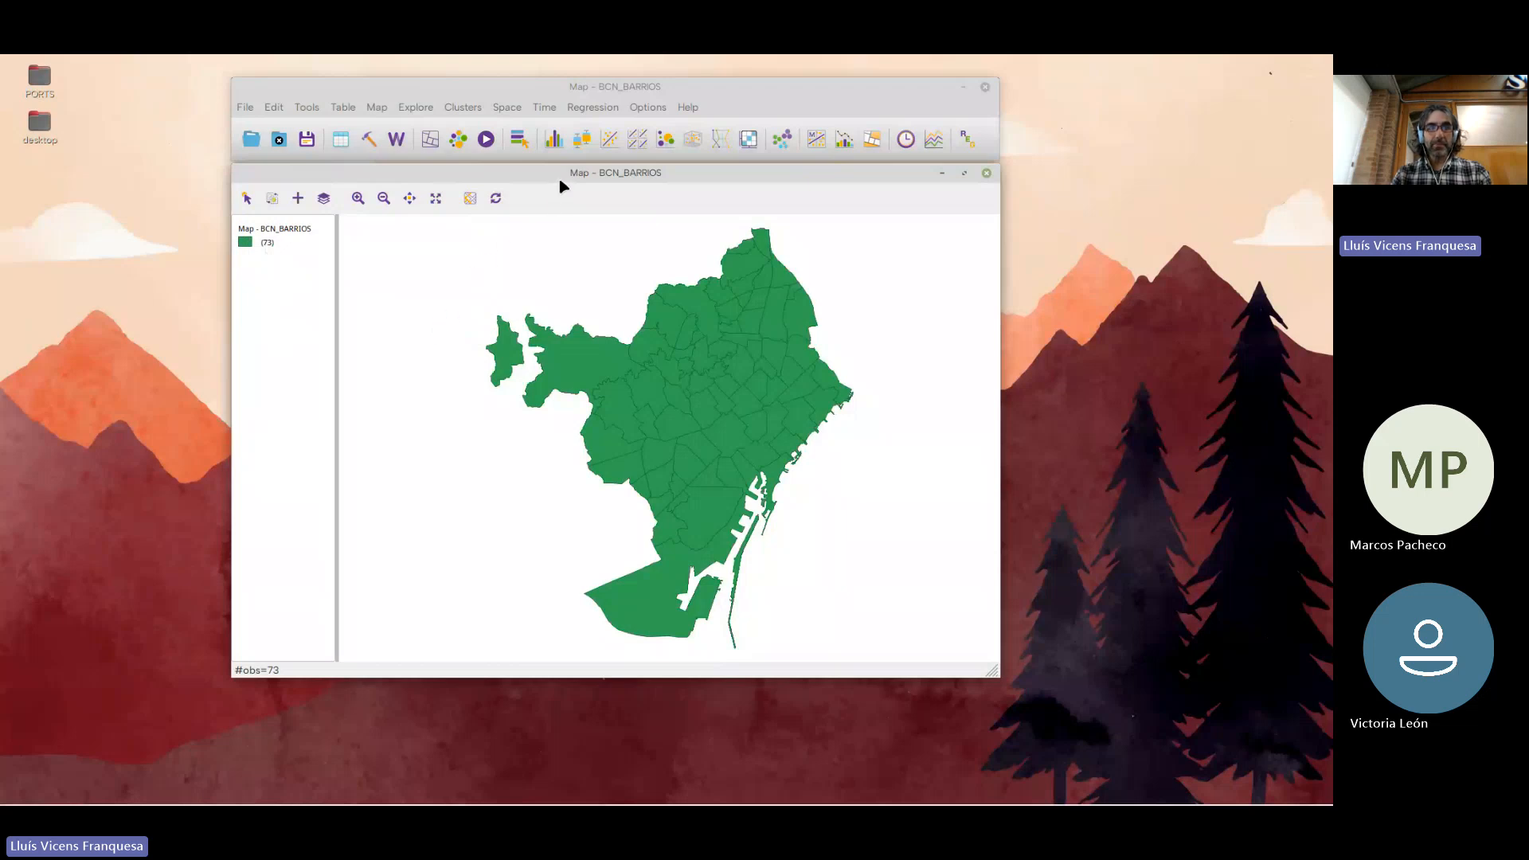
{"action": "left_click_drag", "start_coordinate": [560, 176], "coordinate": [562, 178]}
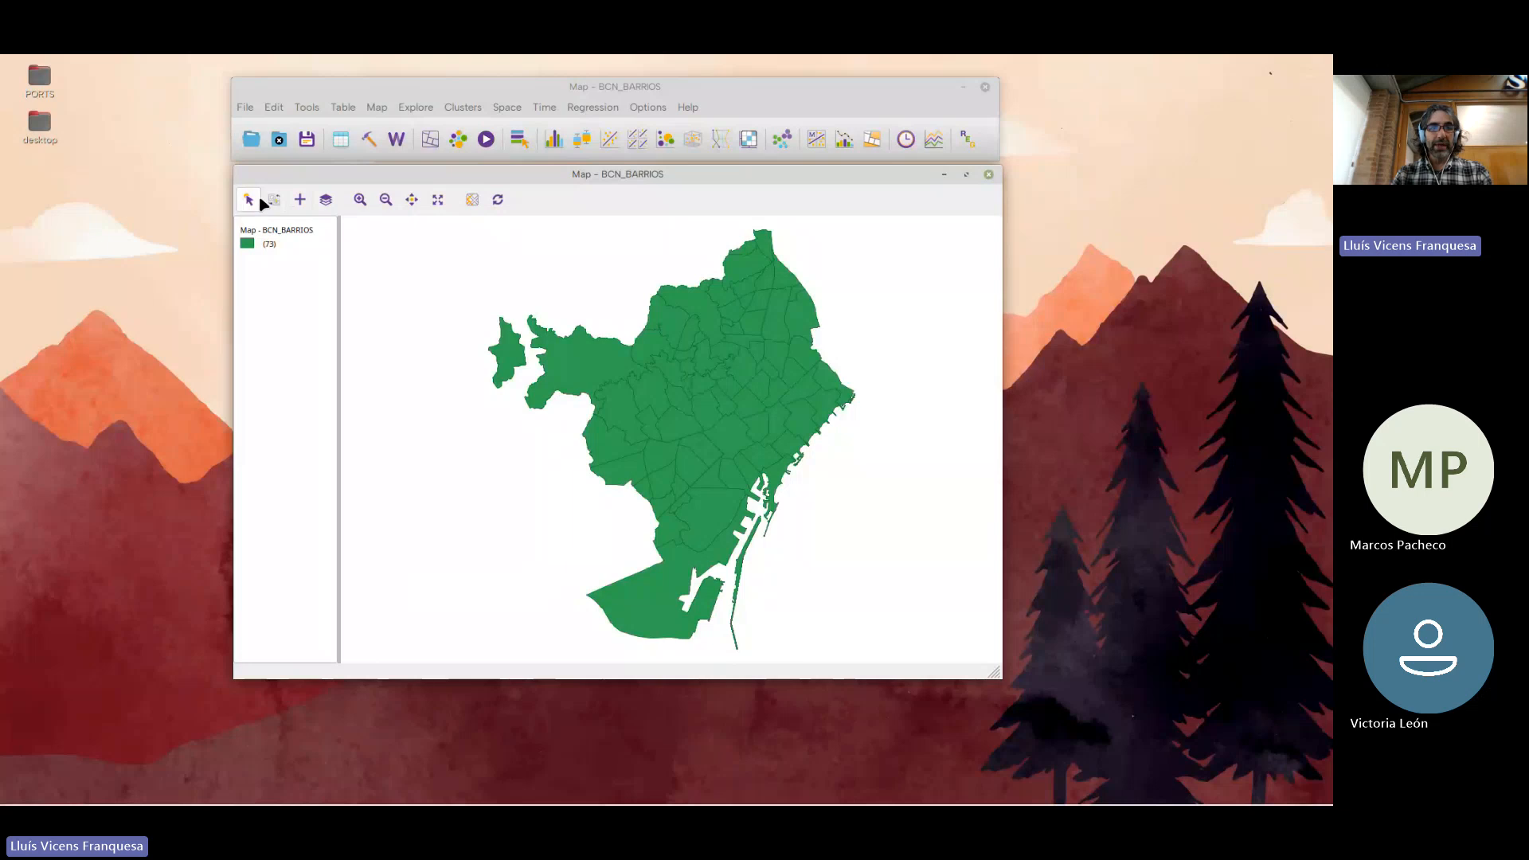
{"action": "mouse_move", "coordinate": [502, 177]}
{"action": "left_mouse_down"}
{"action": "mouse_move", "coordinate": [481, 208]}
{"action": "mouse_move", "coordinate": [481, 192]}
{"action": "left_mouse_up"}
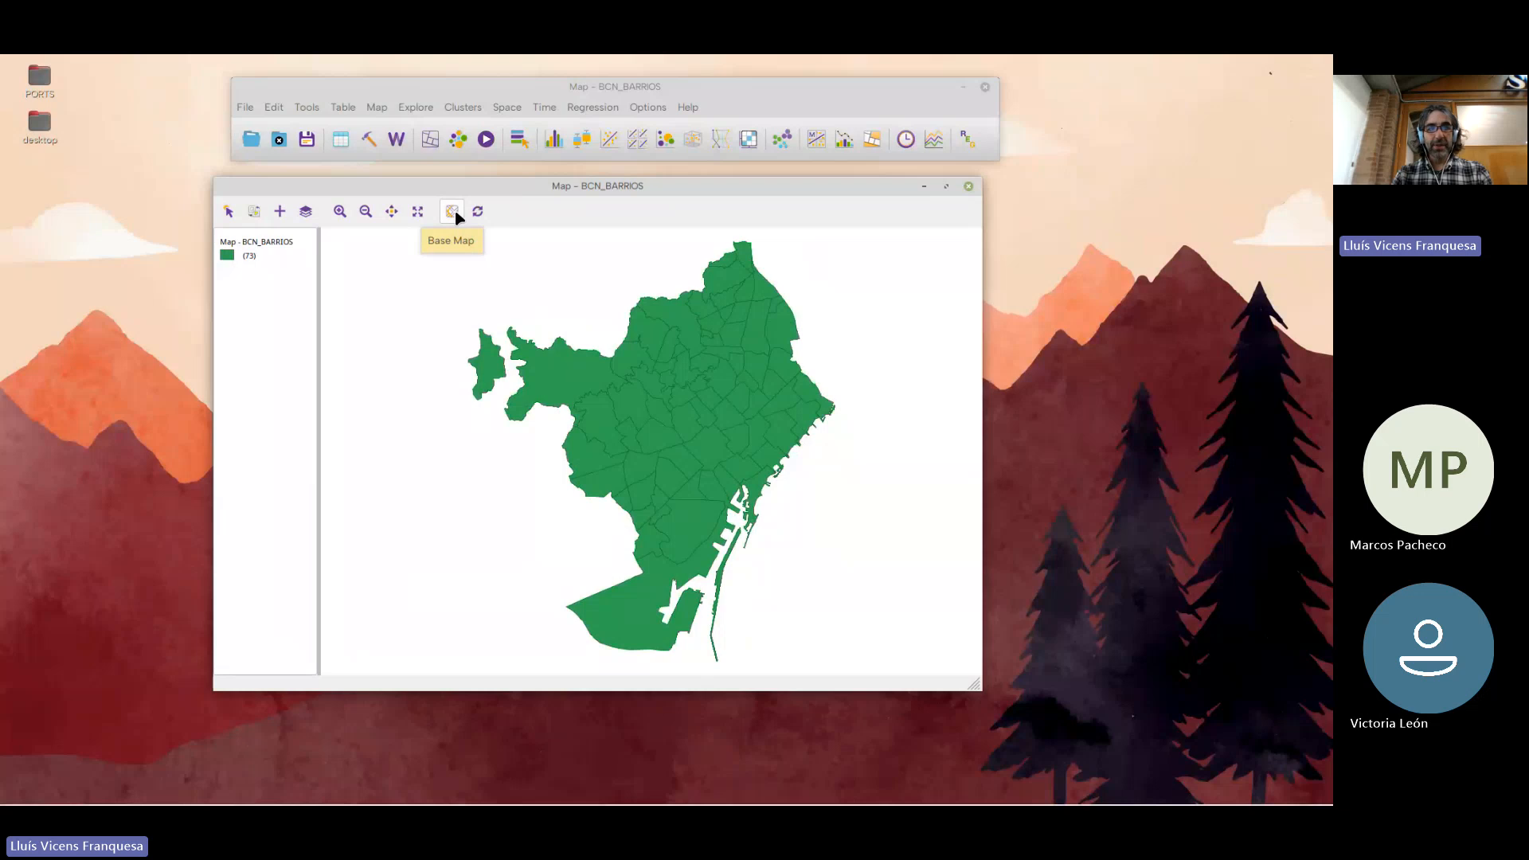
Add a light Carto basemap under the neighbourhood map and select a single neighbourhood in the west of the city
{"action": "left_click", "coordinate": [454, 212]}
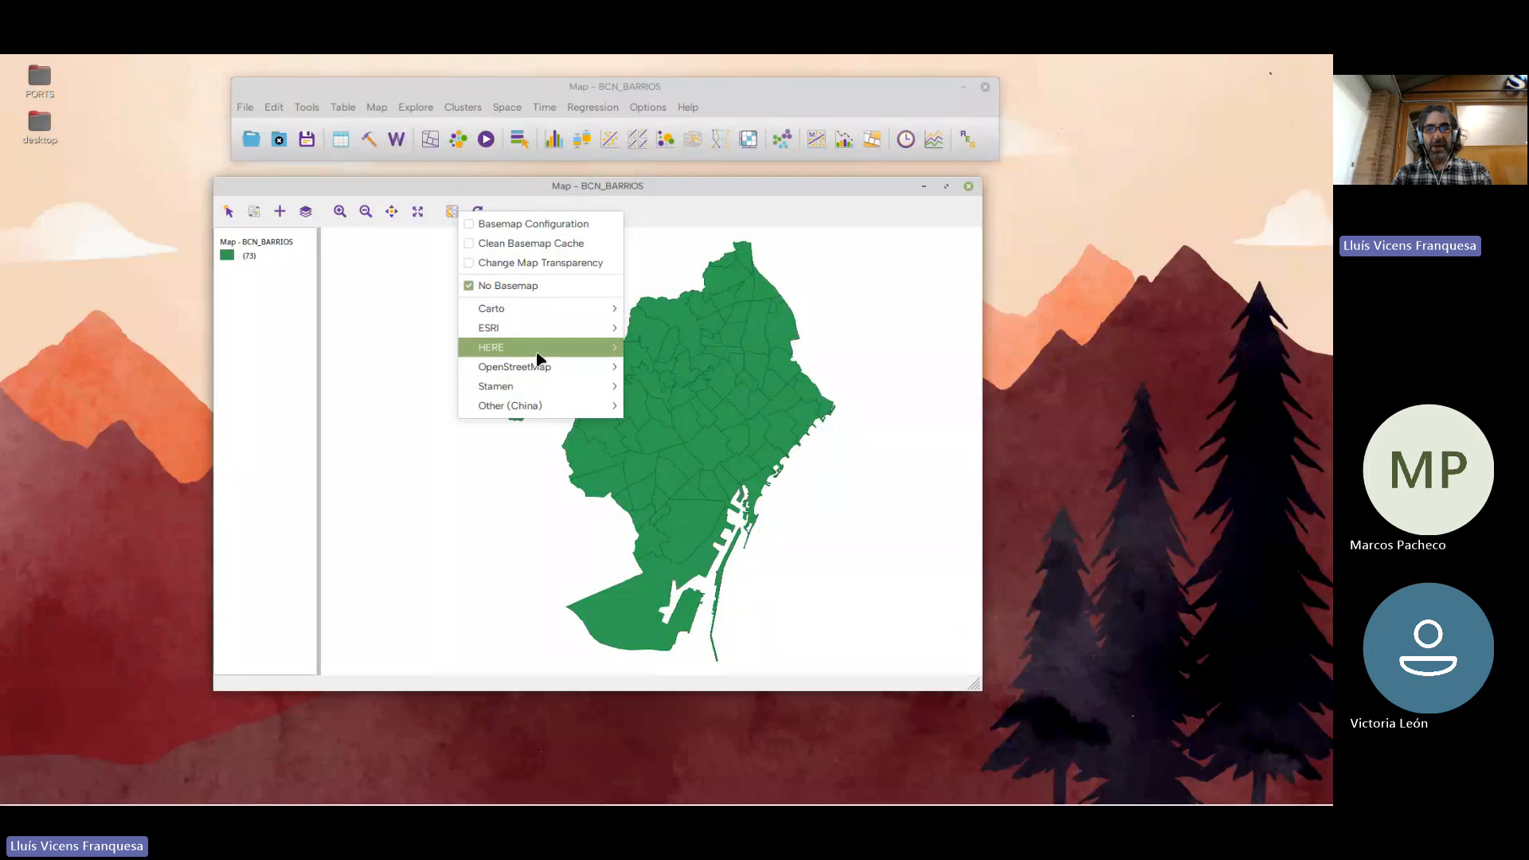
{"action": "mouse_move", "coordinate": [541, 309]}
{"action": "left_click", "coordinate": [645, 309]}
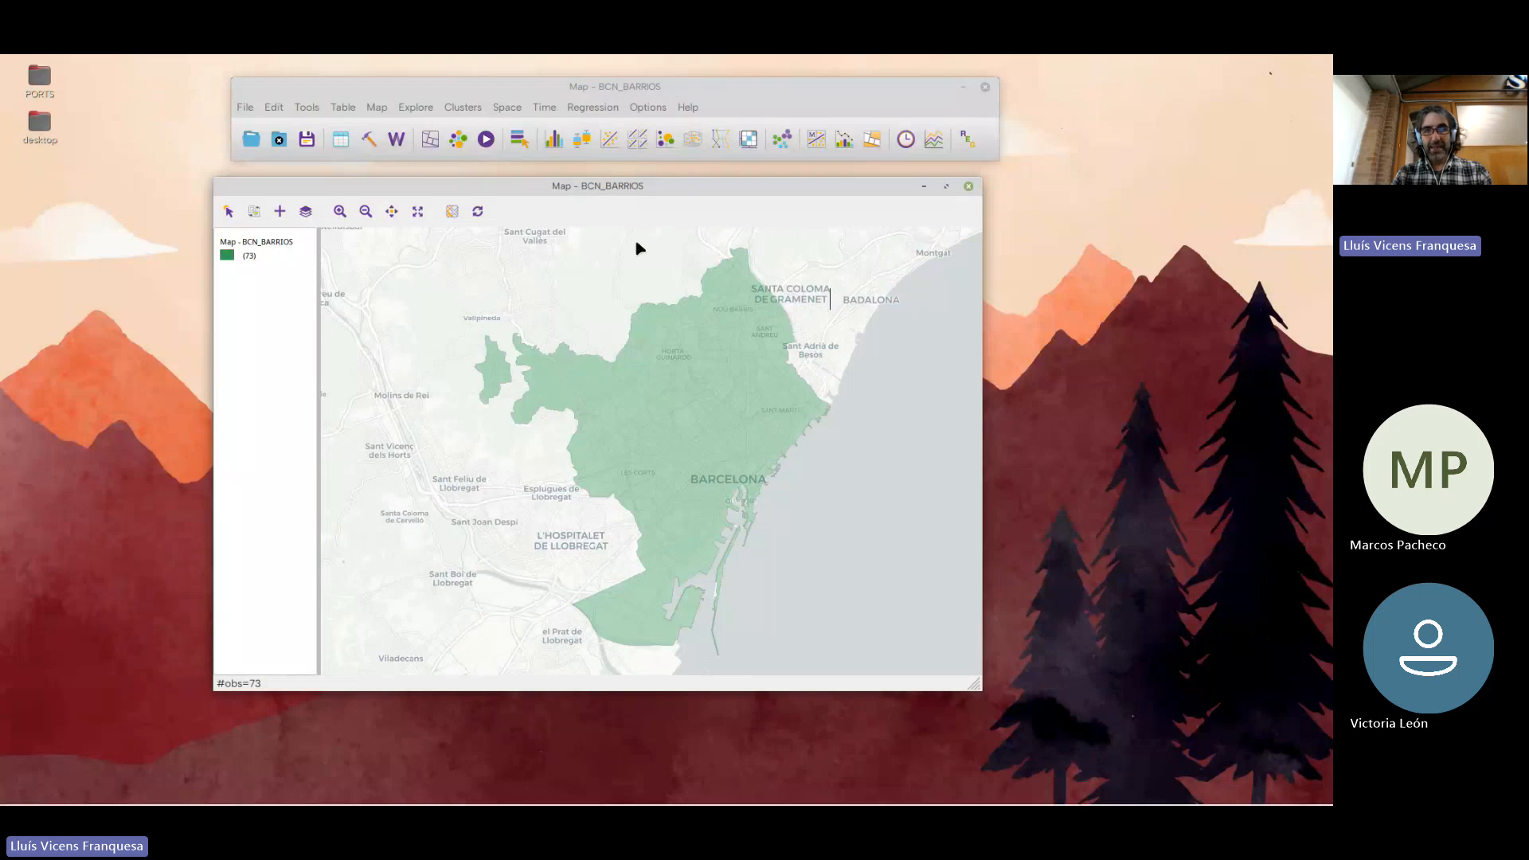
{"action": "left_click", "coordinate": [608, 423]}
{"action": "left_click", "coordinate": [629, 430]}
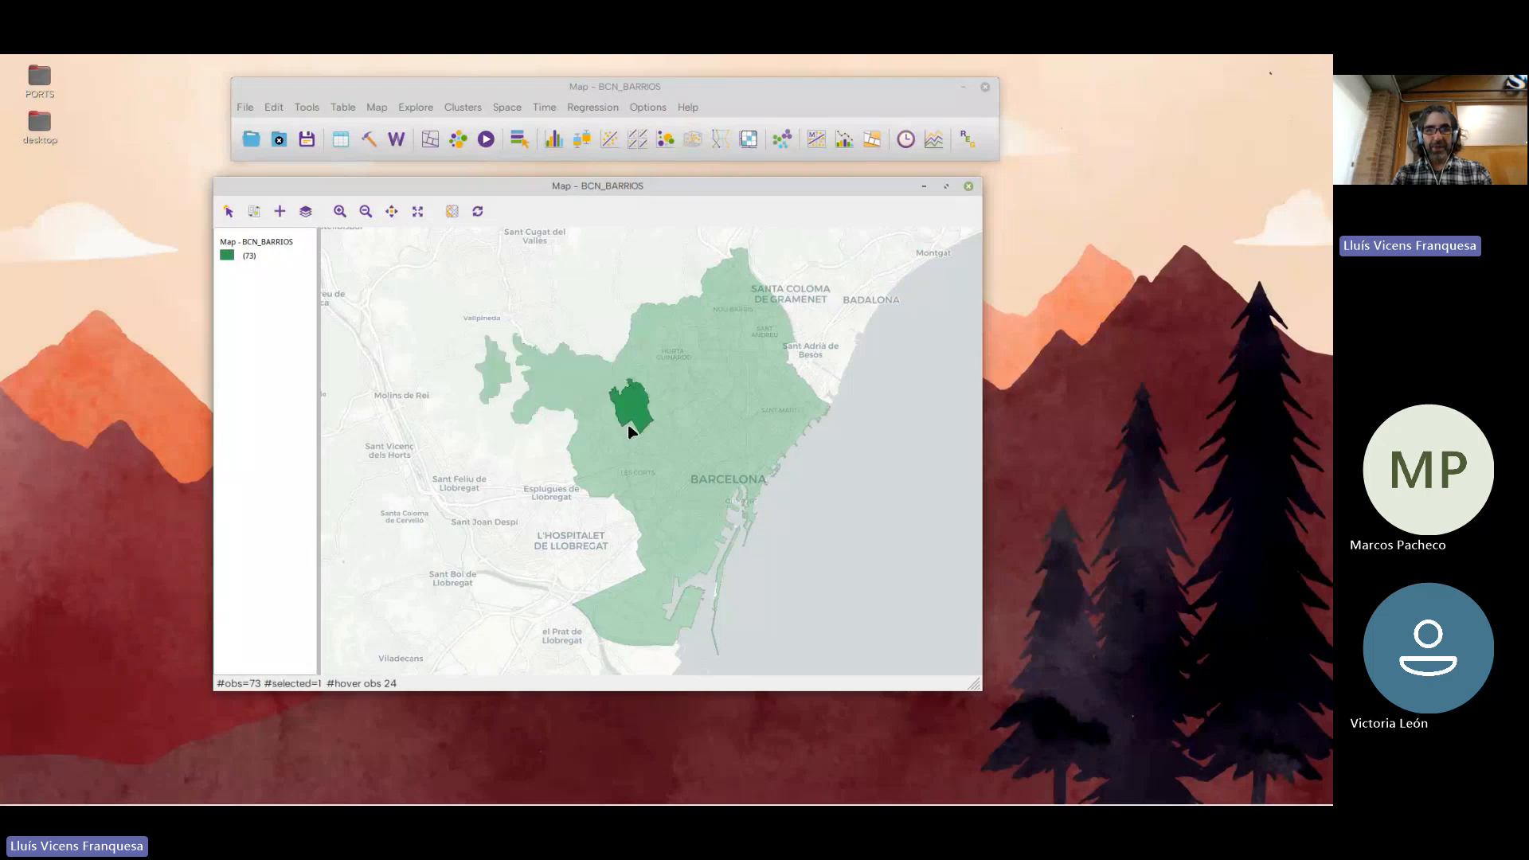
Select all the neighbourhoods with a rectangle across the map and clear the selection
{"action": "left_click_drag", "start_coordinate": [462, 264], "coordinate": [862, 631]}
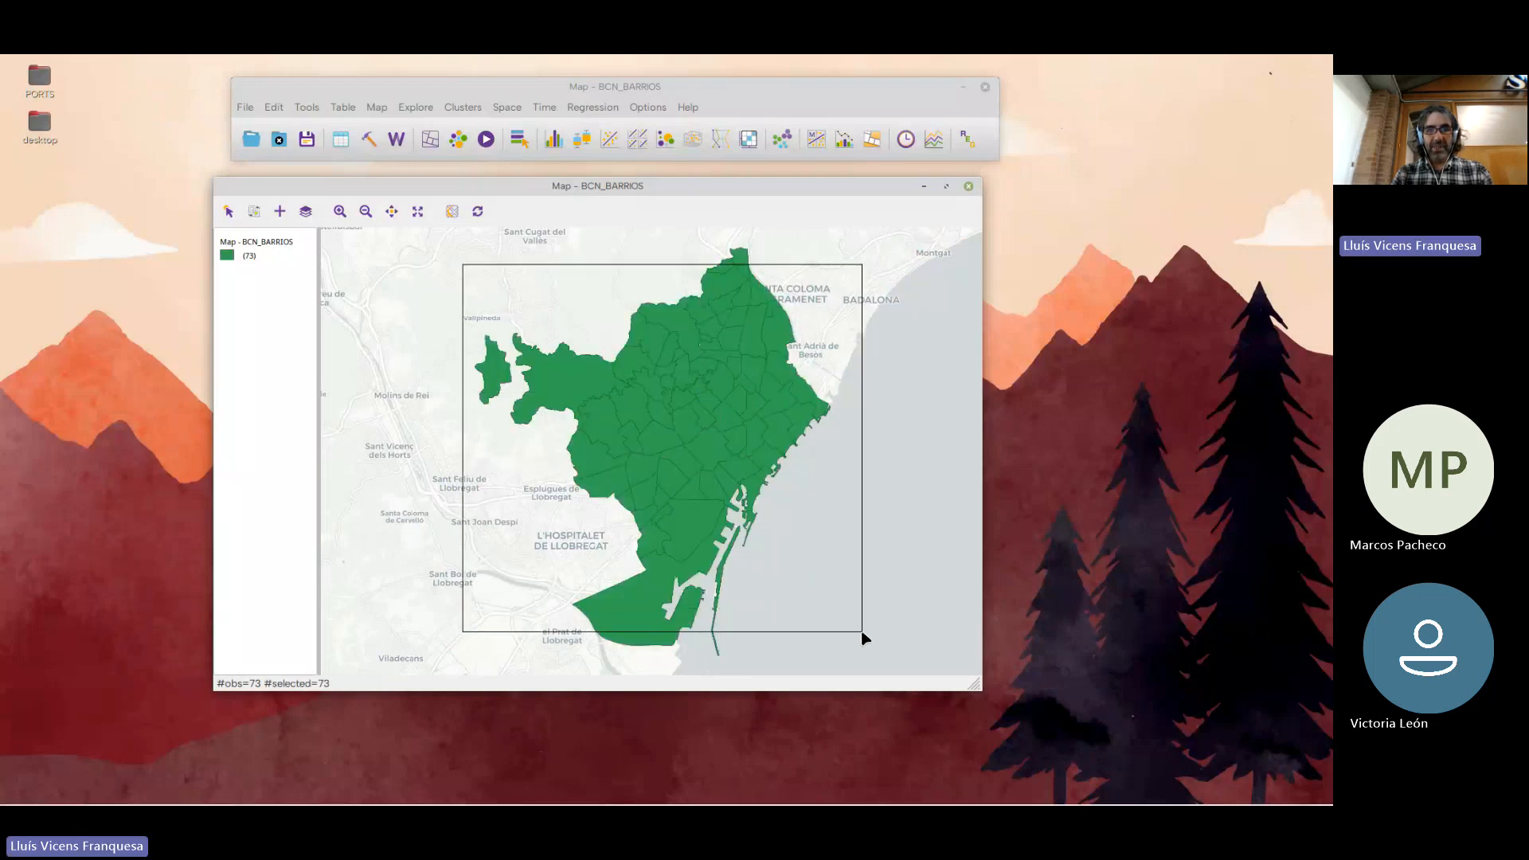
{"action": "left_click", "coordinate": [840, 318]}
Try the ESRI WorldTopoMap, OpenStreetMap and Stamen Toner basemaps one after another under the neighbourhood map
{"action": "left_click", "coordinate": [452, 212]}
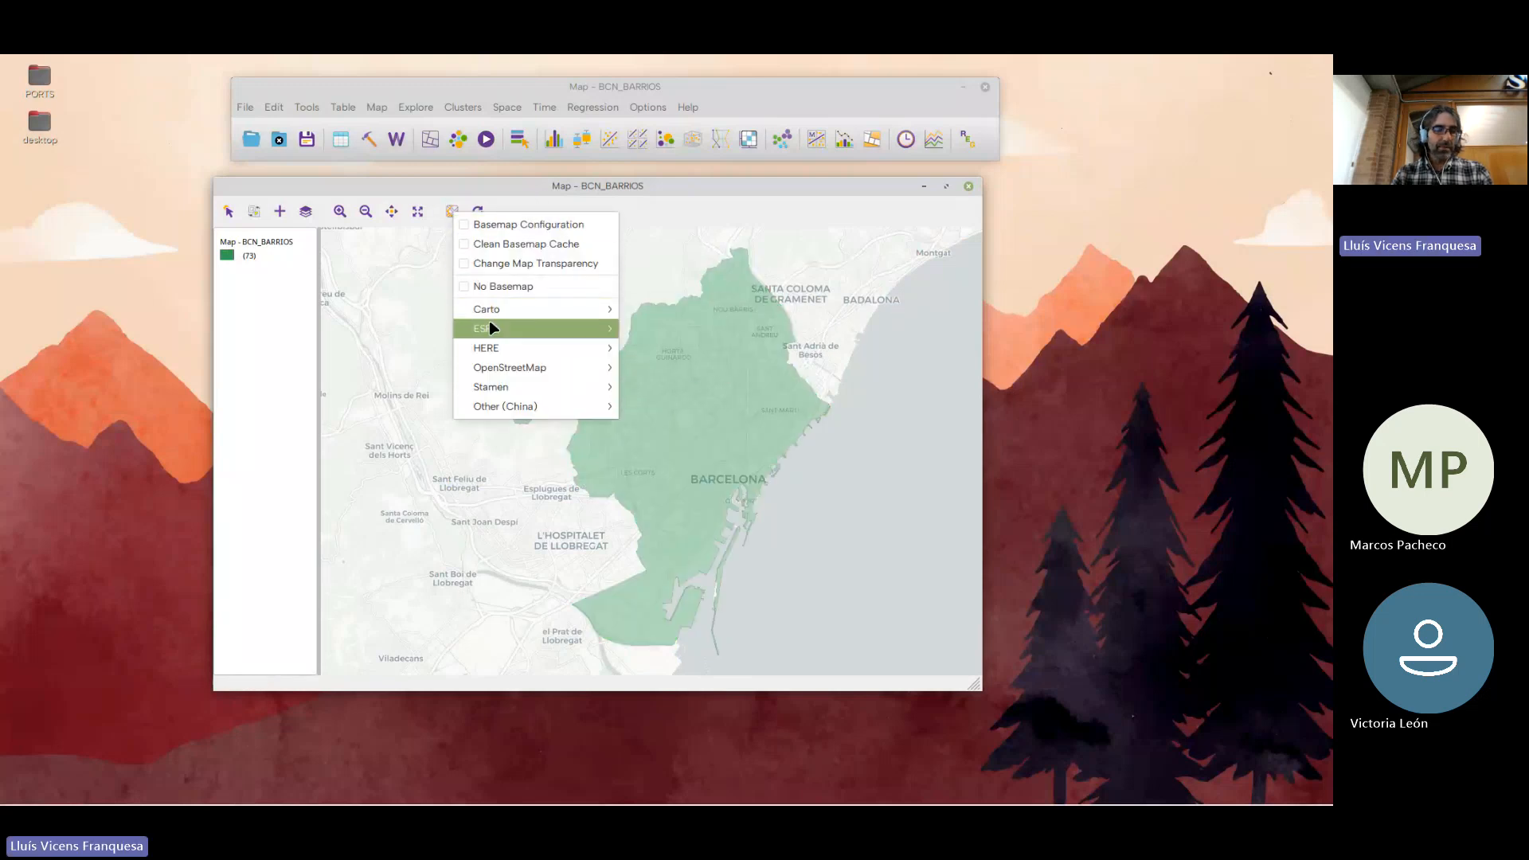
{"action": "mouse_move", "coordinate": [490, 322]}
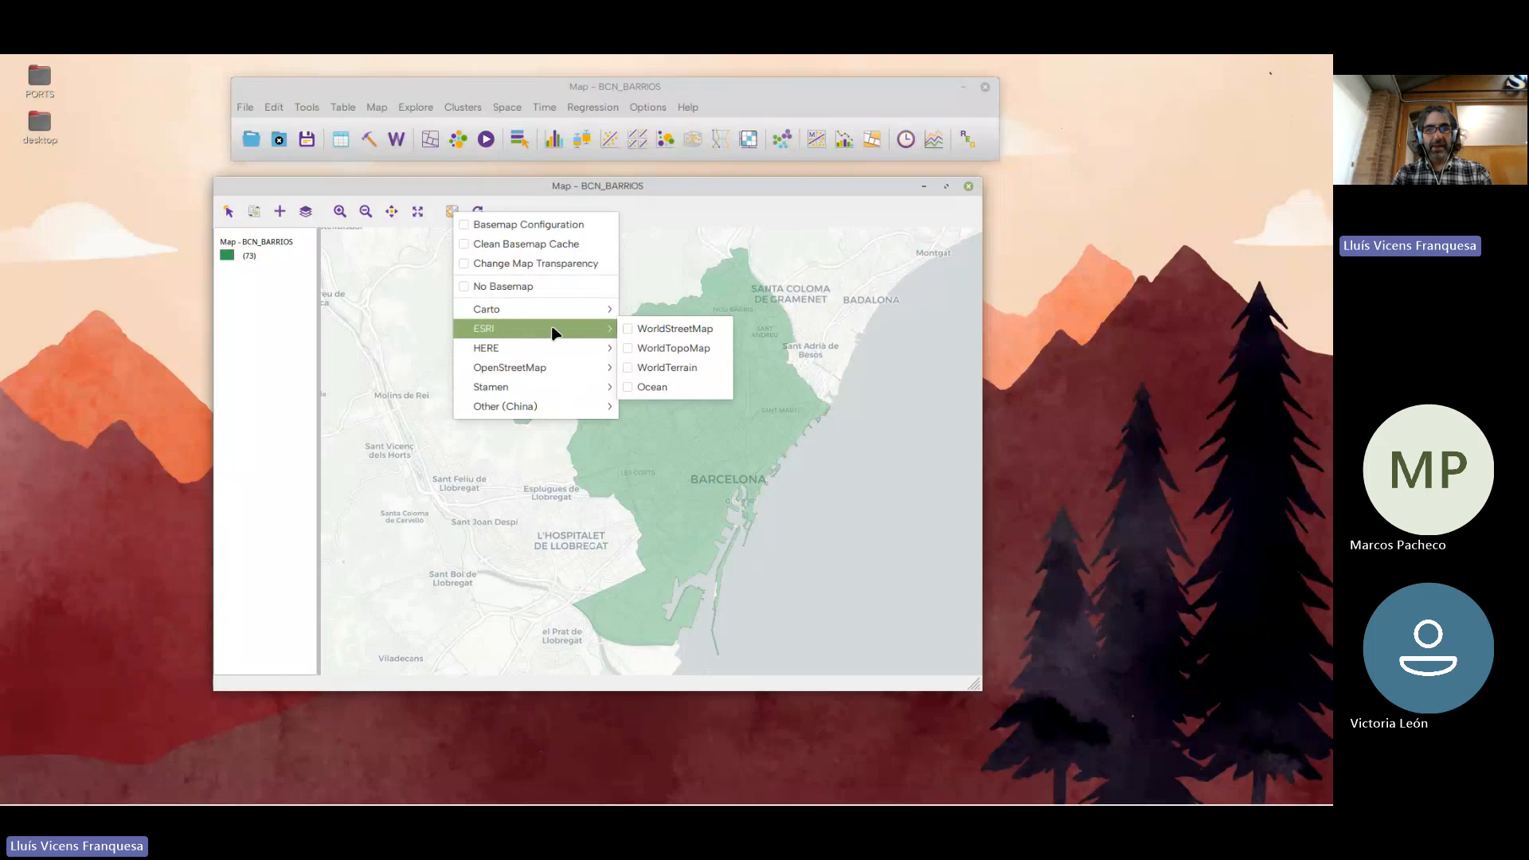
{"action": "left_click", "coordinate": [662, 352]}
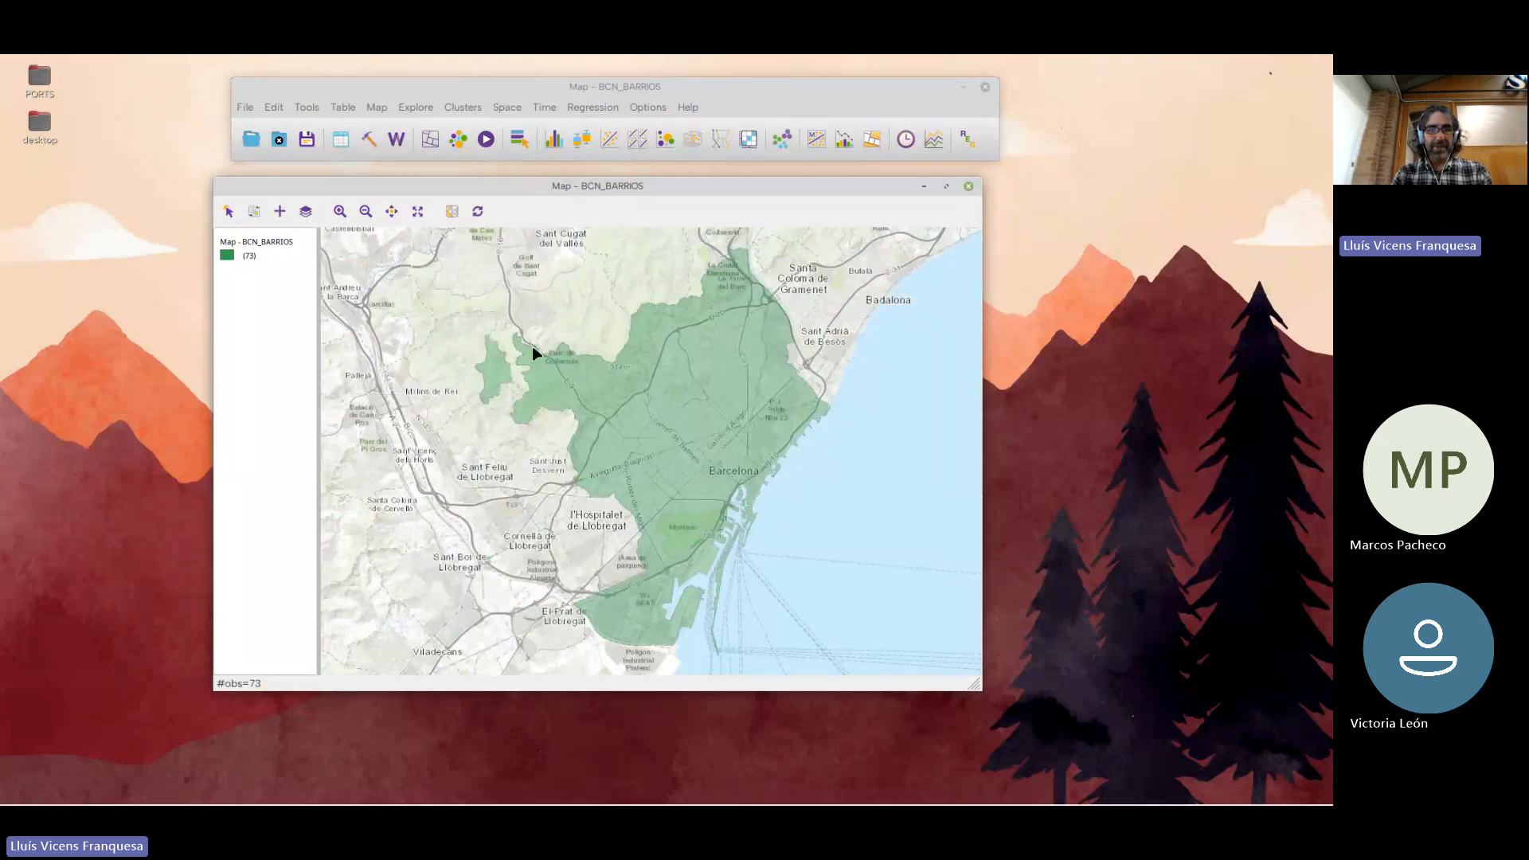
{"action": "left_click", "coordinate": [451, 211]}
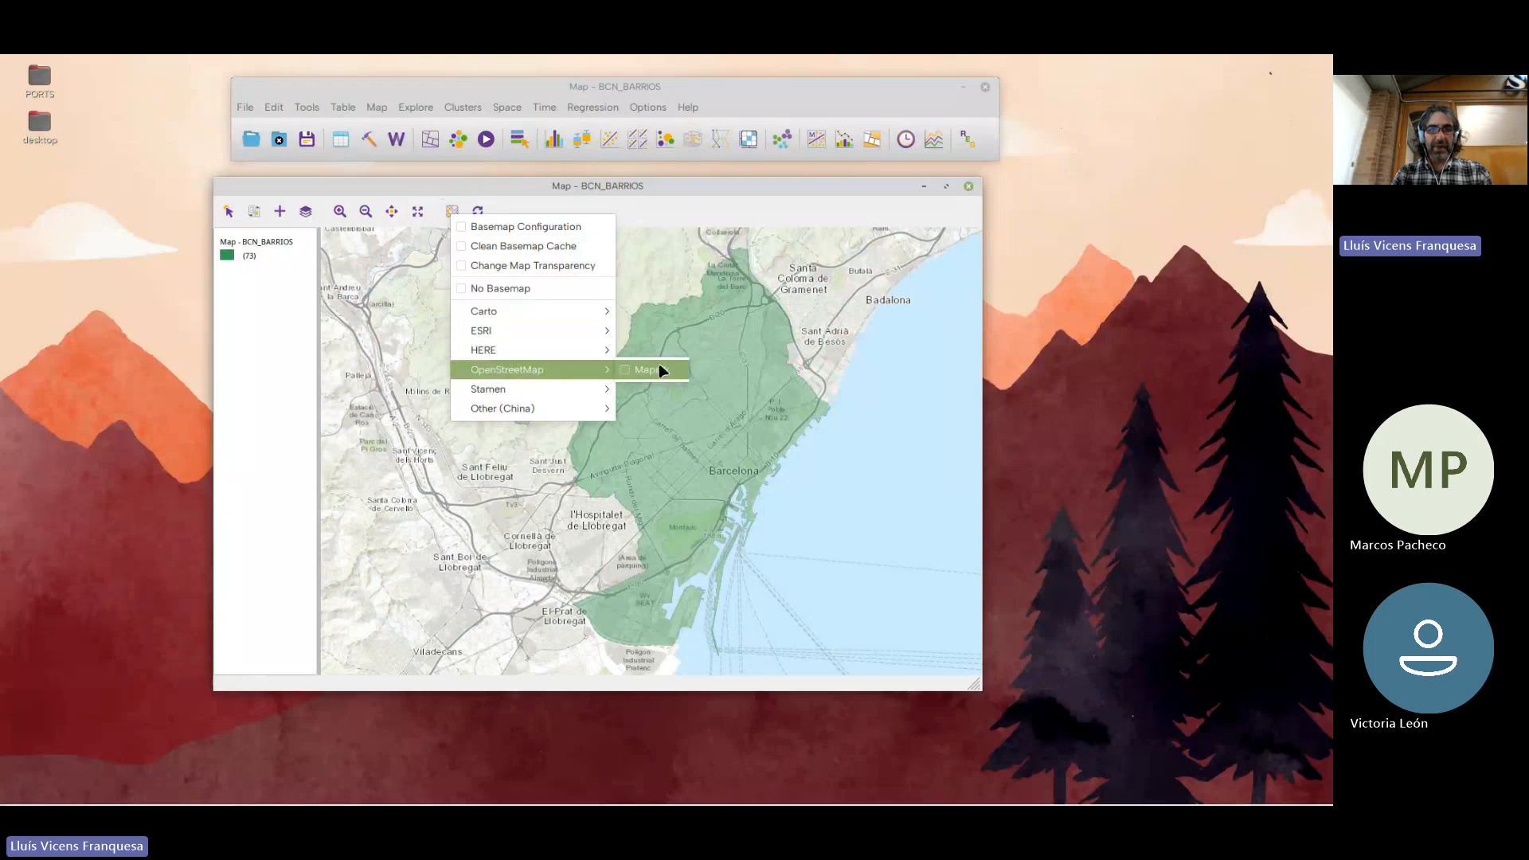
{"action": "left_click", "coordinate": [665, 368]}
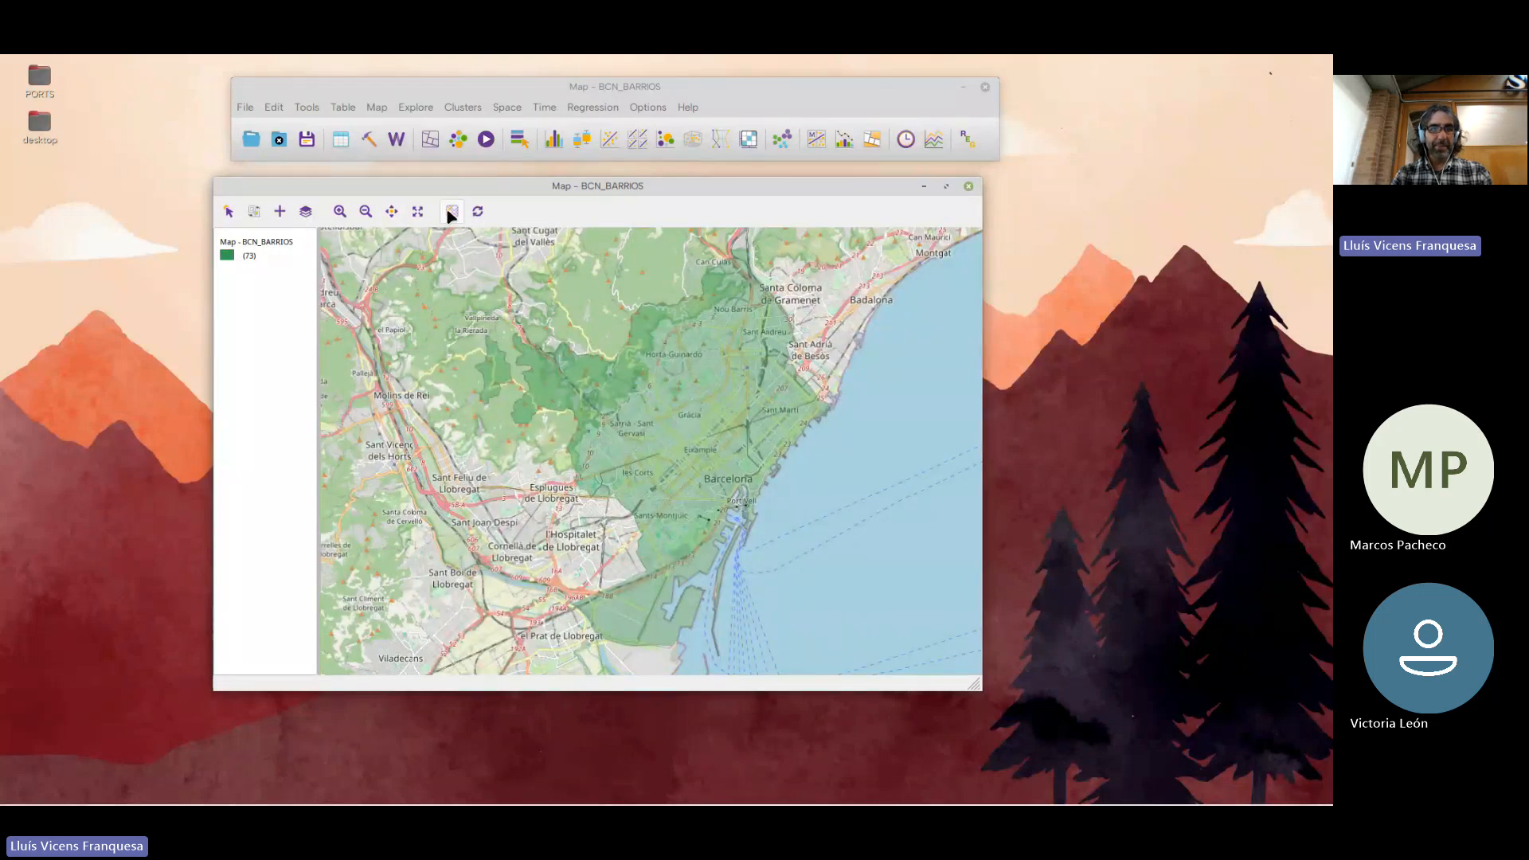
{"action": "left_click", "coordinate": [450, 212]}
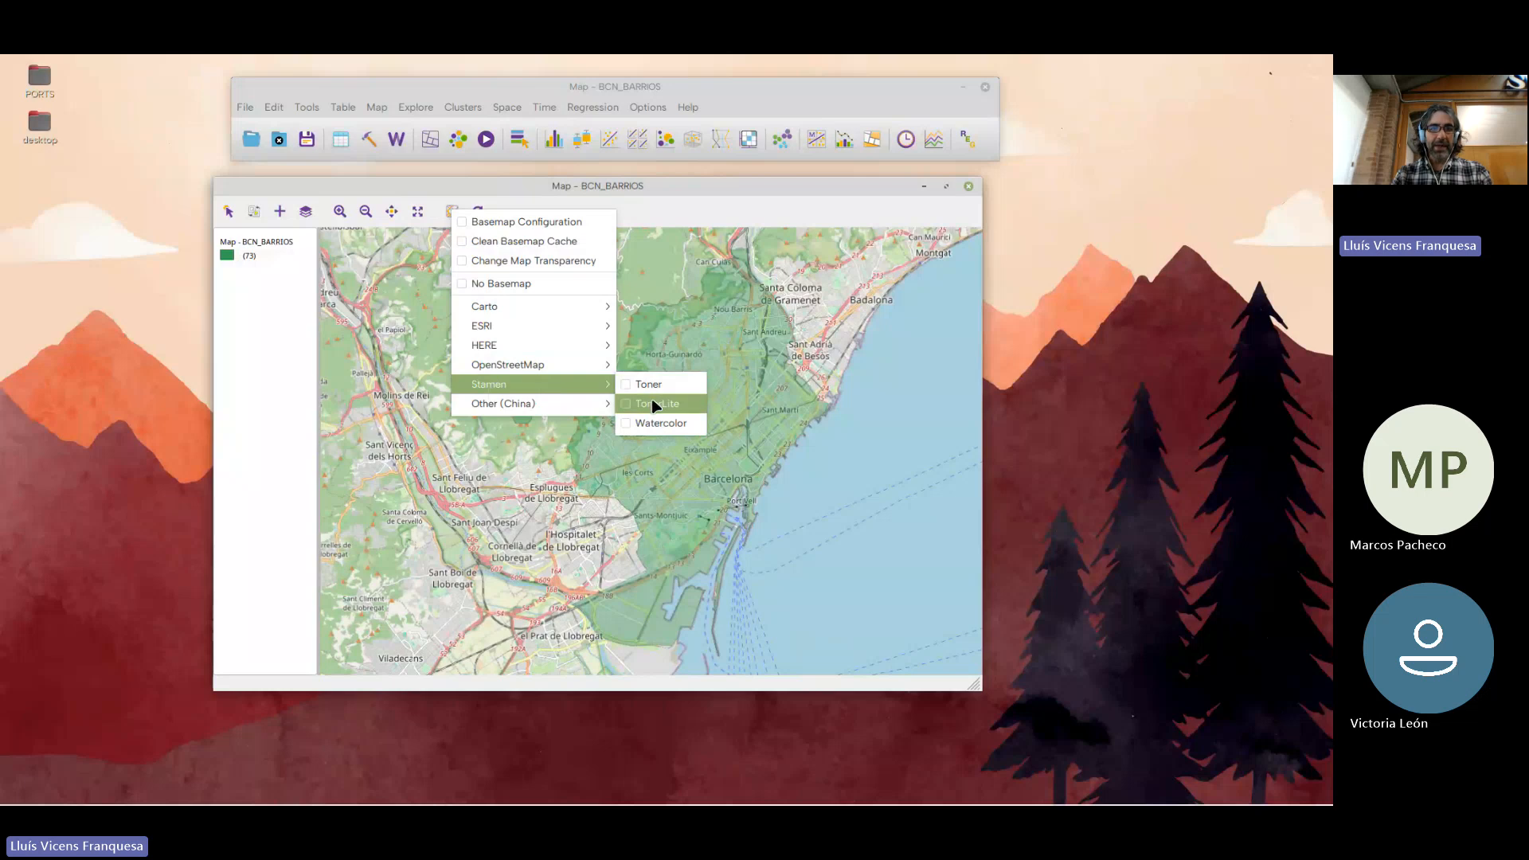
{"action": "left_click", "coordinate": [649, 384]}
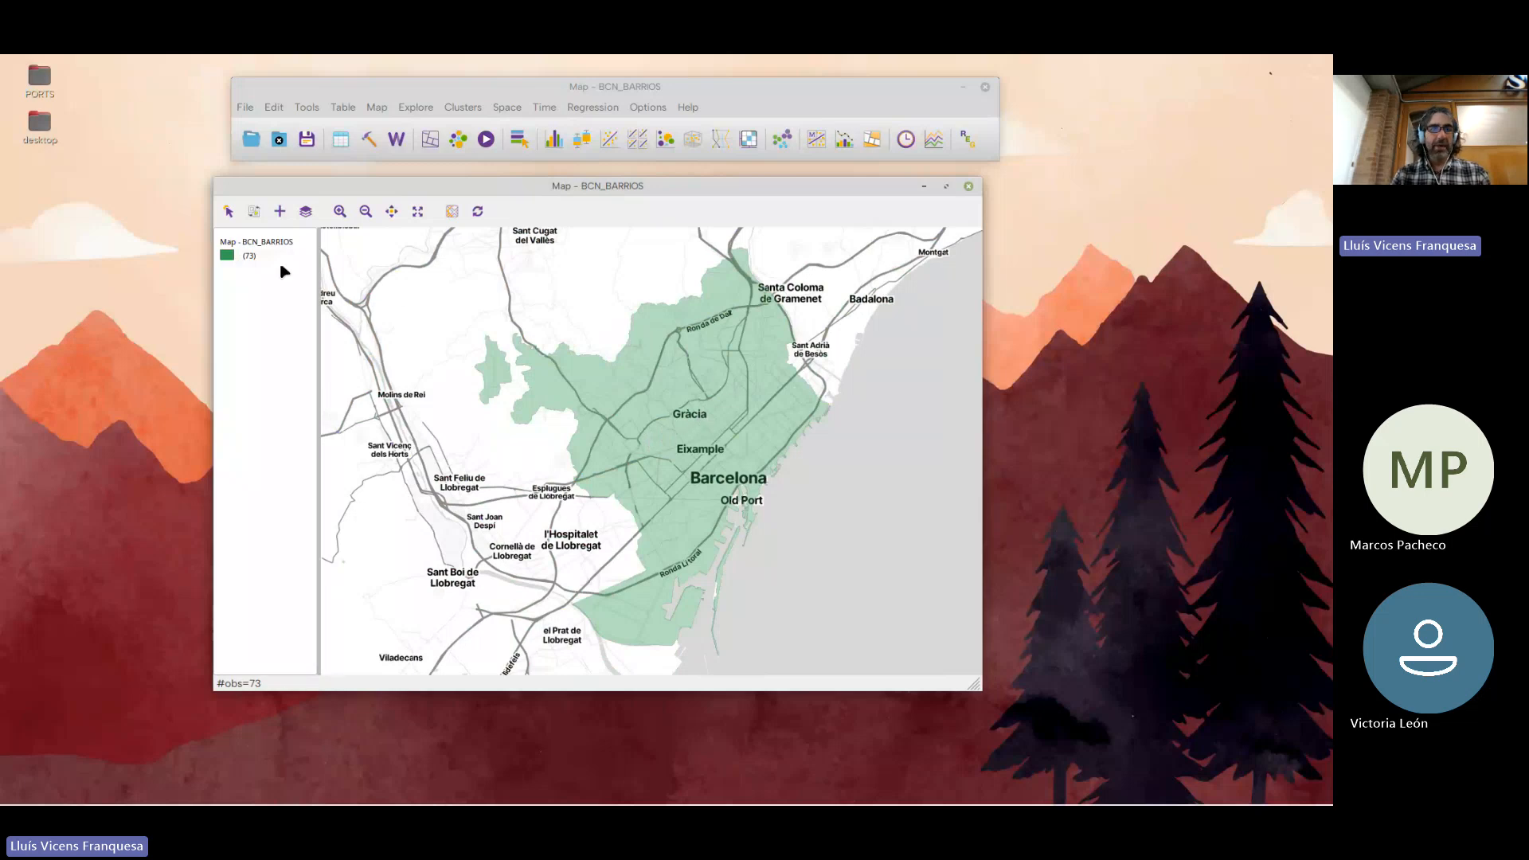
Remove the basemap so only the neighbourhood polygons are drawn
{"action": "left_click", "coordinate": [448, 212]}
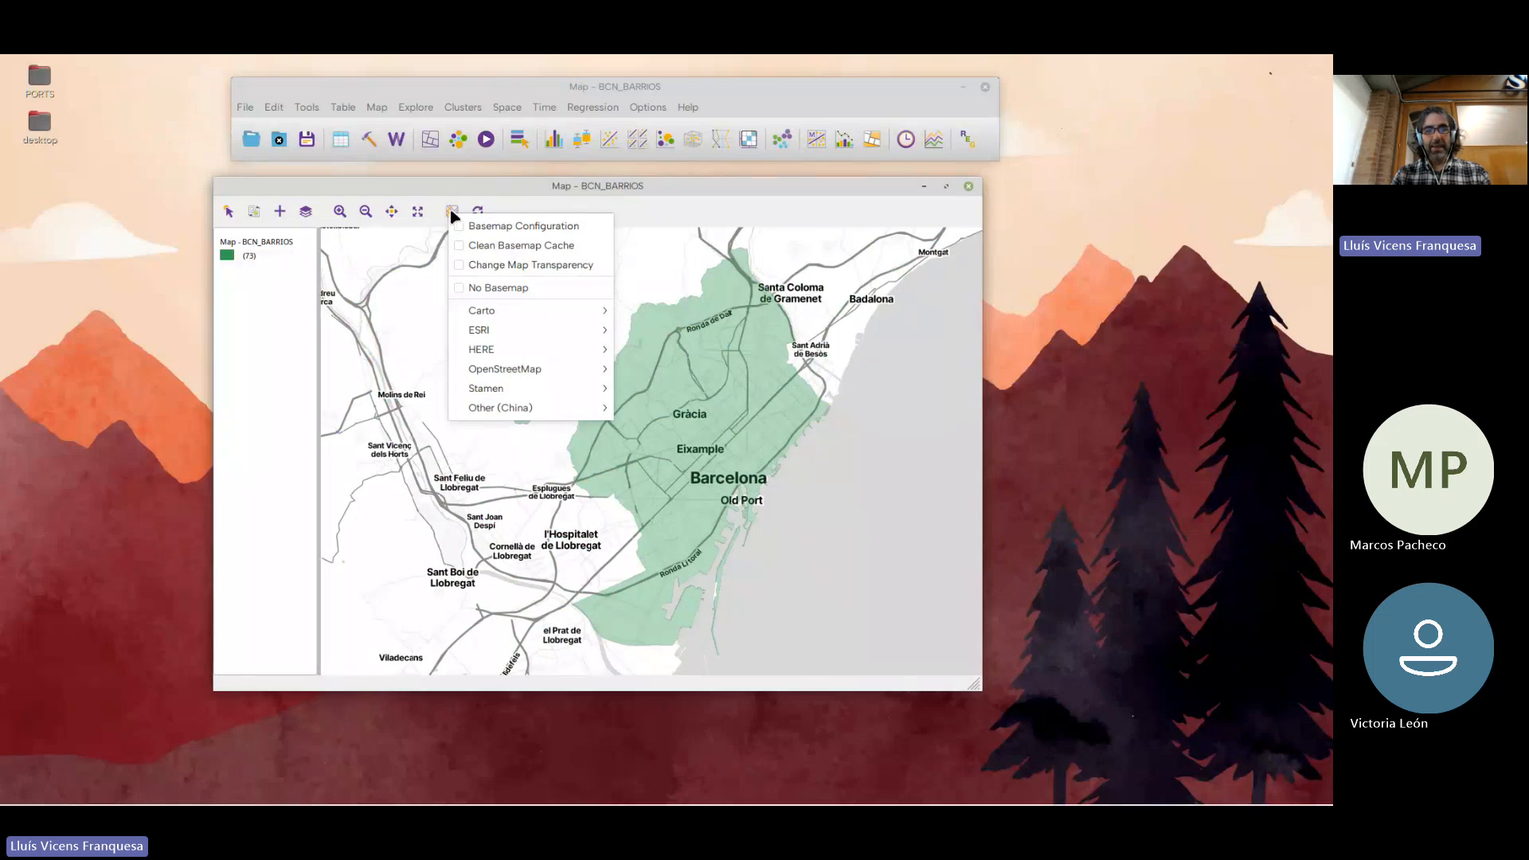
{"action": "left_click", "coordinate": [452, 211]}
{"action": "left_click", "coordinate": [452, 211]}
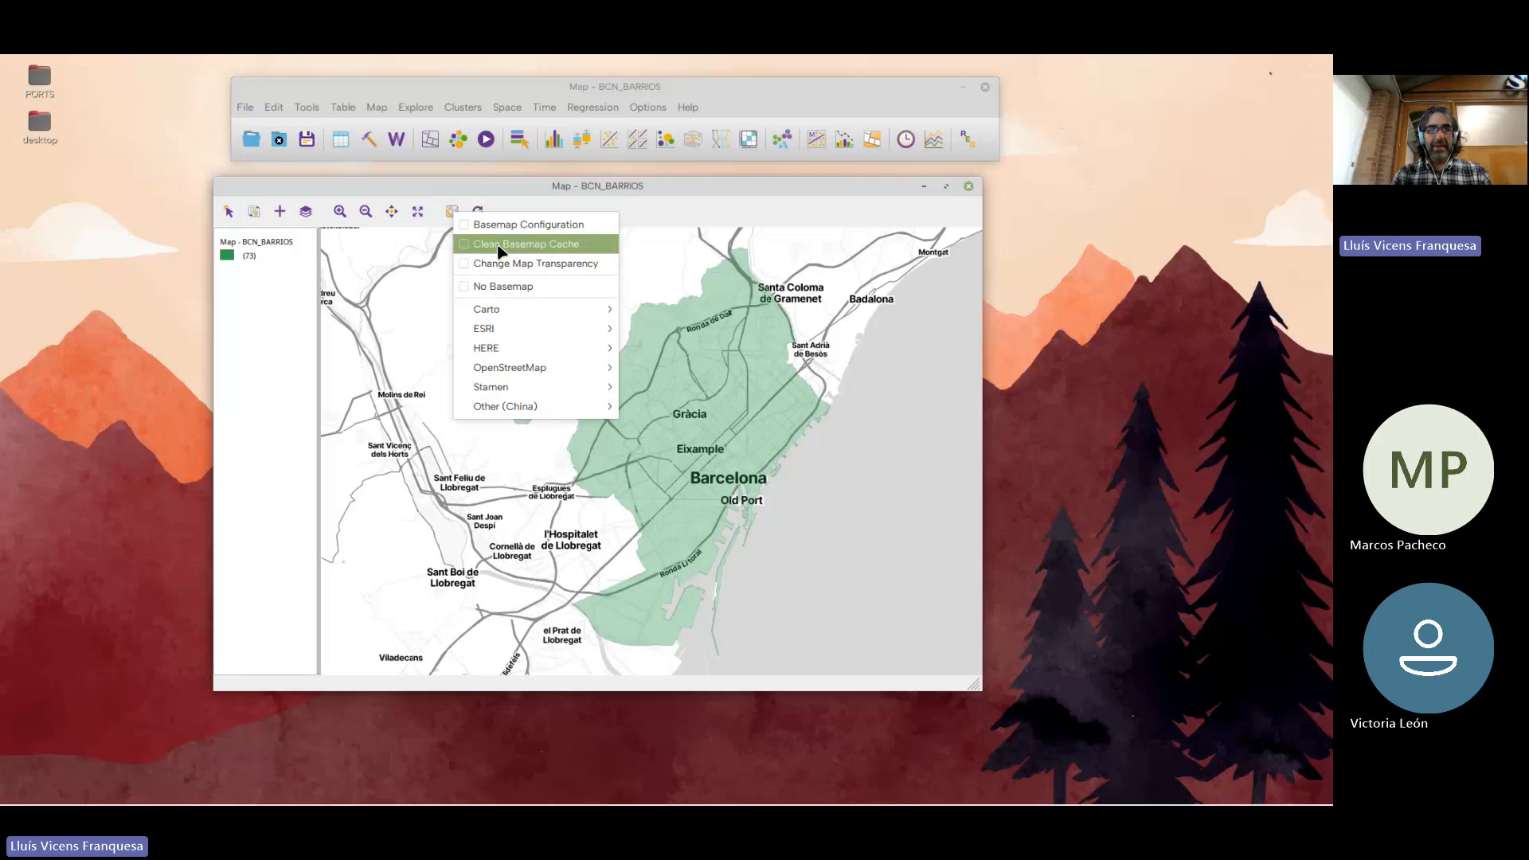
{"action": "left_click", "coordinate": [503, 286]}
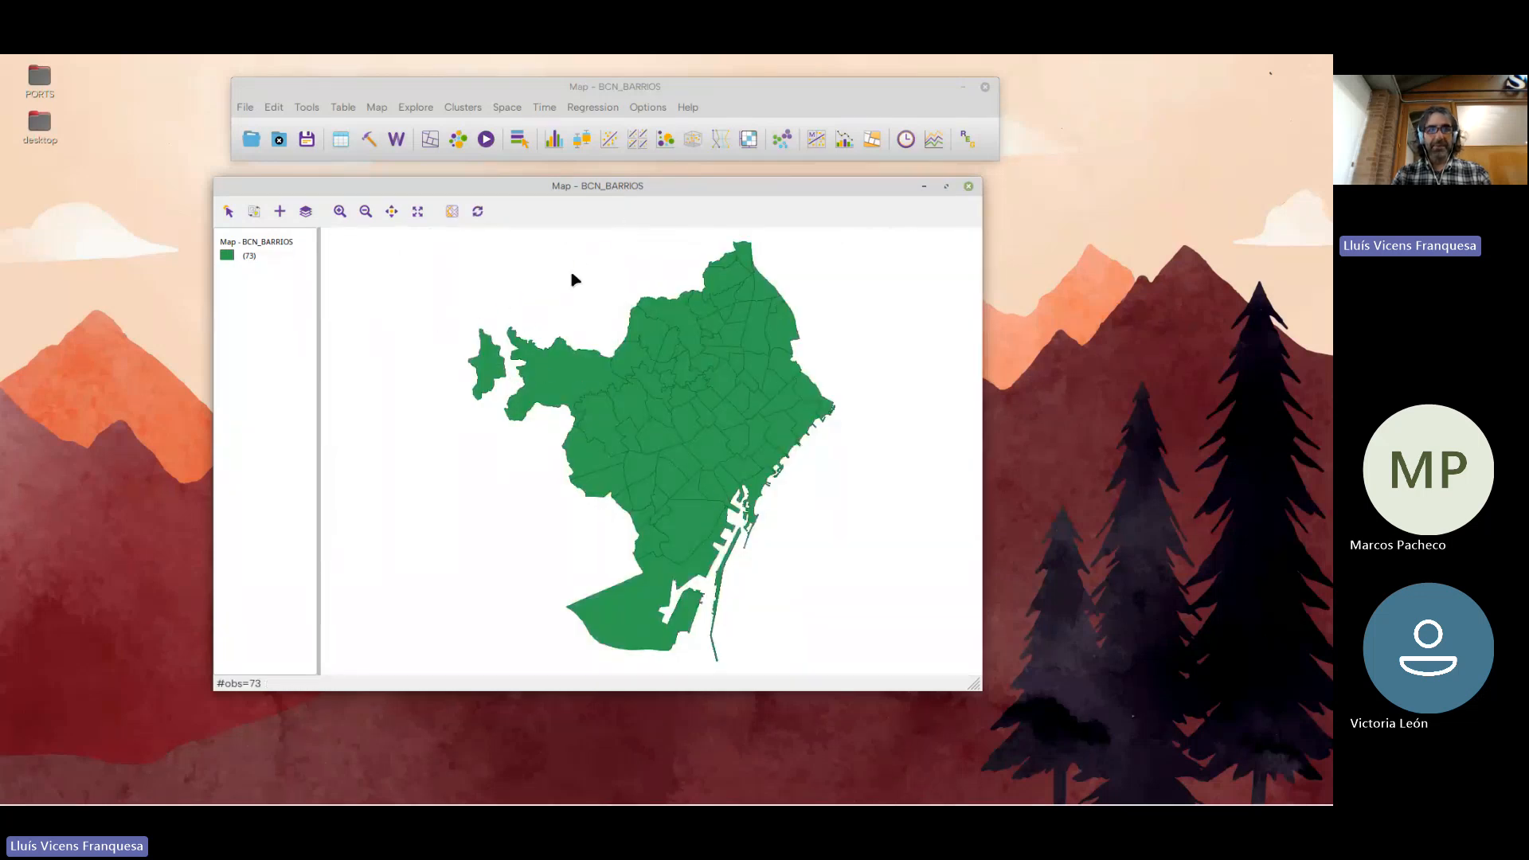
Align the map window directly beneath the main toolbar window
{"action": "left_click_drag", "start_coordinate": [515, 185], "coordinate": [531, 176]}
{"action": "left_click", "coordinate": [306, 103]}
{"action": "left_click", "coordinate": [312, 108]}
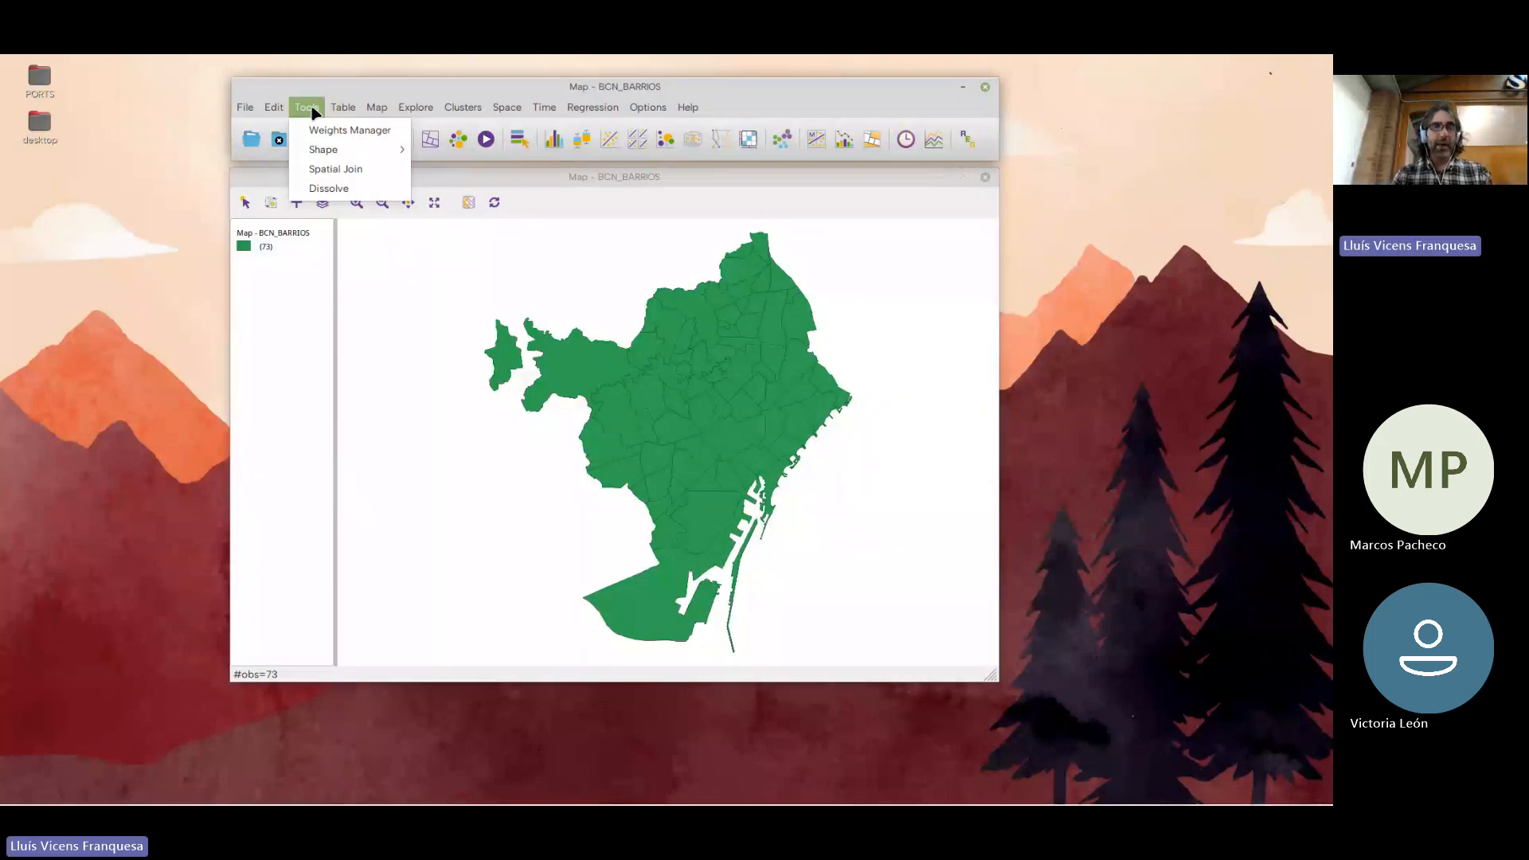
{"action": "left_click", "coordinate": [363, 84]}
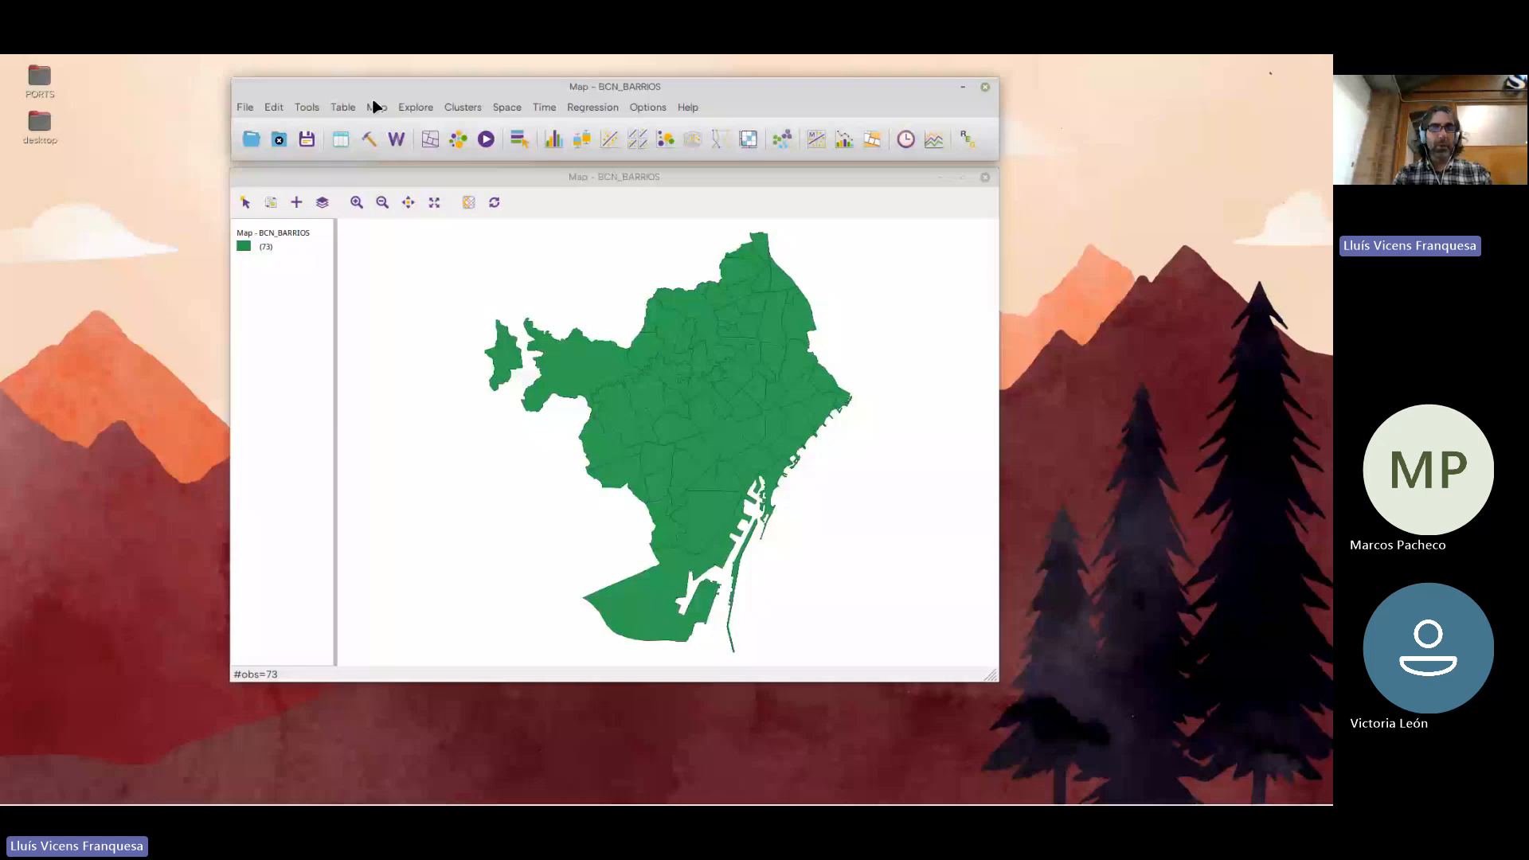
{"action": "left_click_drag", "start_coordinate": [430, 176], "coordinate": [431, 172]}
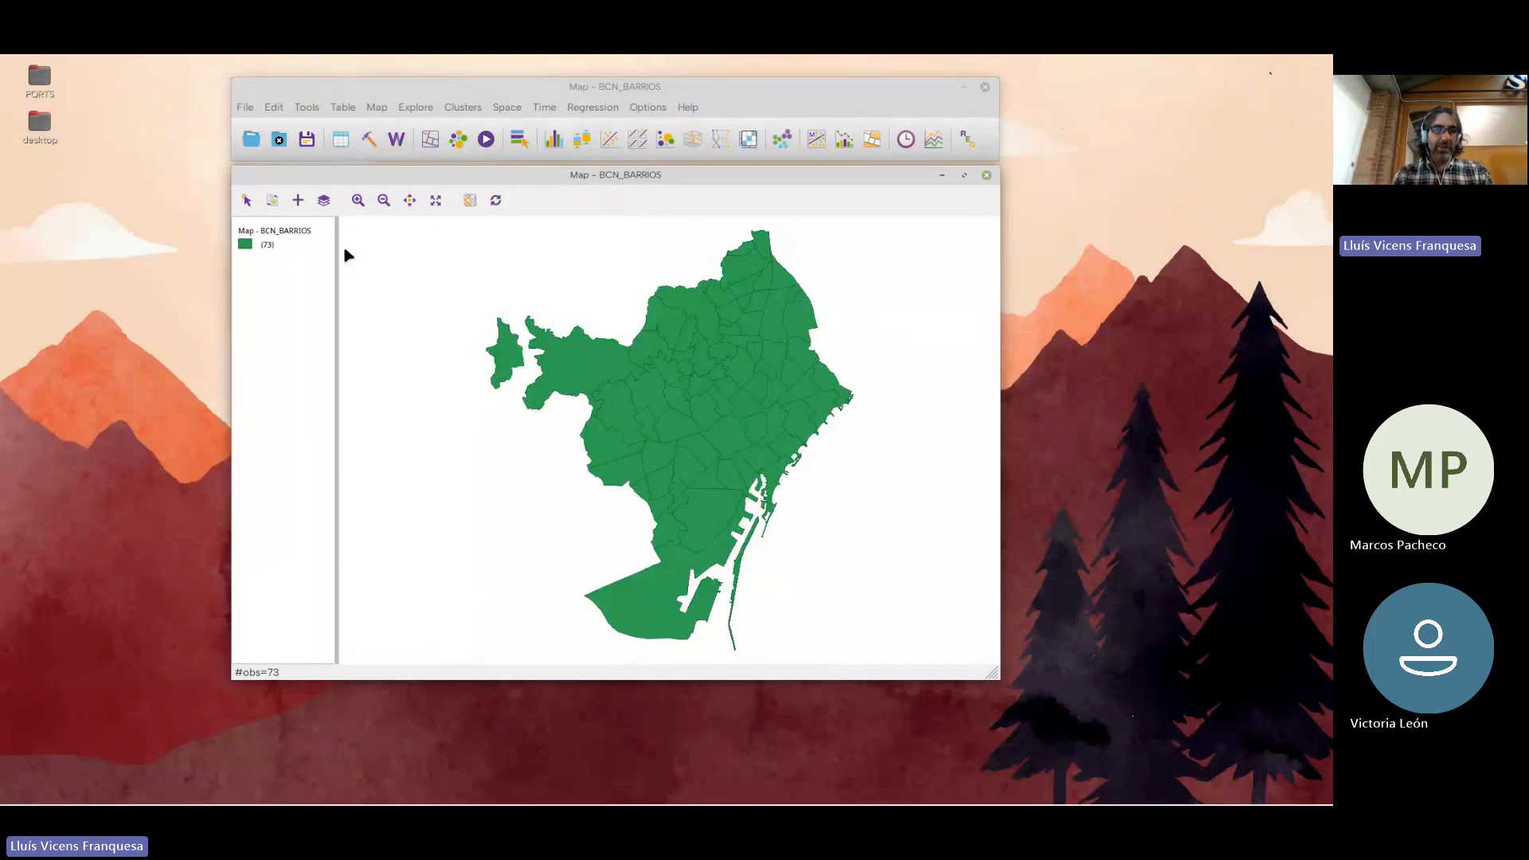
Open the attribute table to view the neighbourhood records, shift its window over the map and close it
{"action": "left_click", "coordinate": [341, 140]}
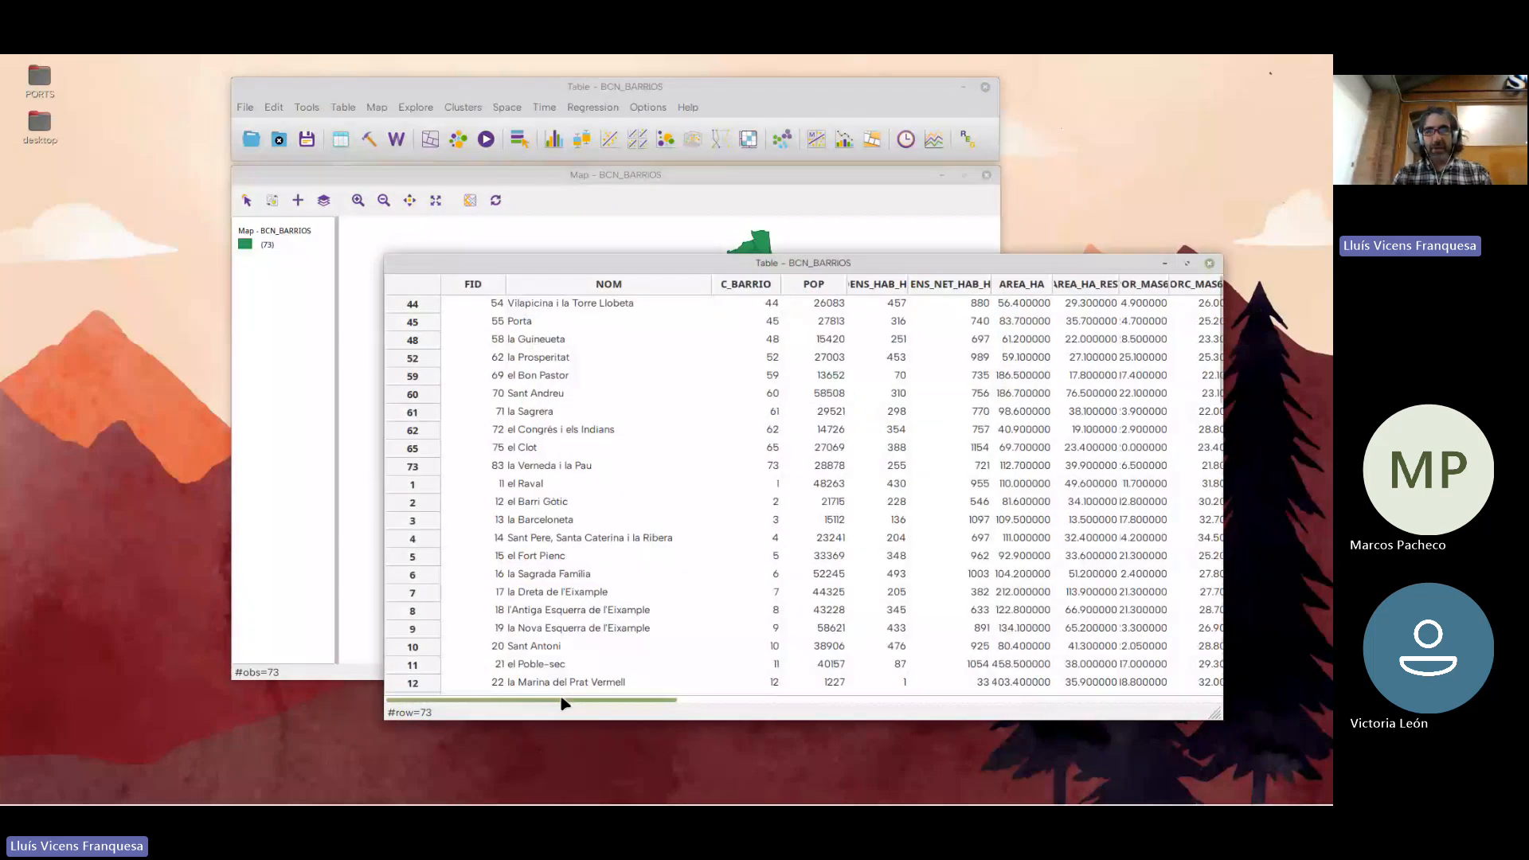
{"action": "mouse_move", "coordinate": [468, 700]}
{"action": "left_mouse_down"}
{"action": "mouse_move", "coordinate": [1096, 700]}
{"action": "mouse_move", "coordinate": [482, 693]}
{"action": "left_mouse_up"}
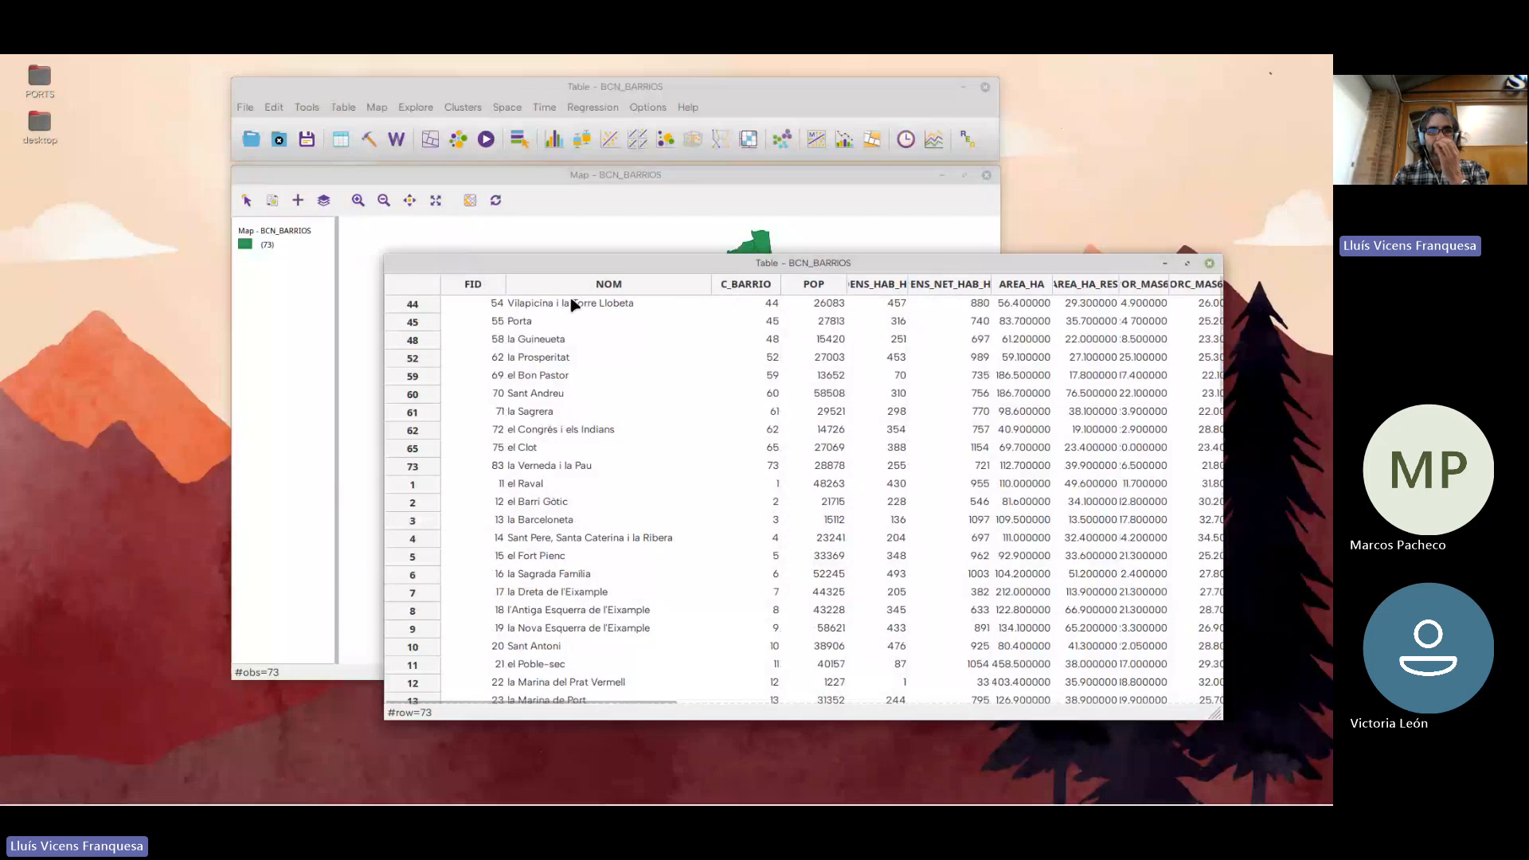
{"action": "left_click_drag", "start_coordinate": [570, 264], "coordinate": [429, 262]}
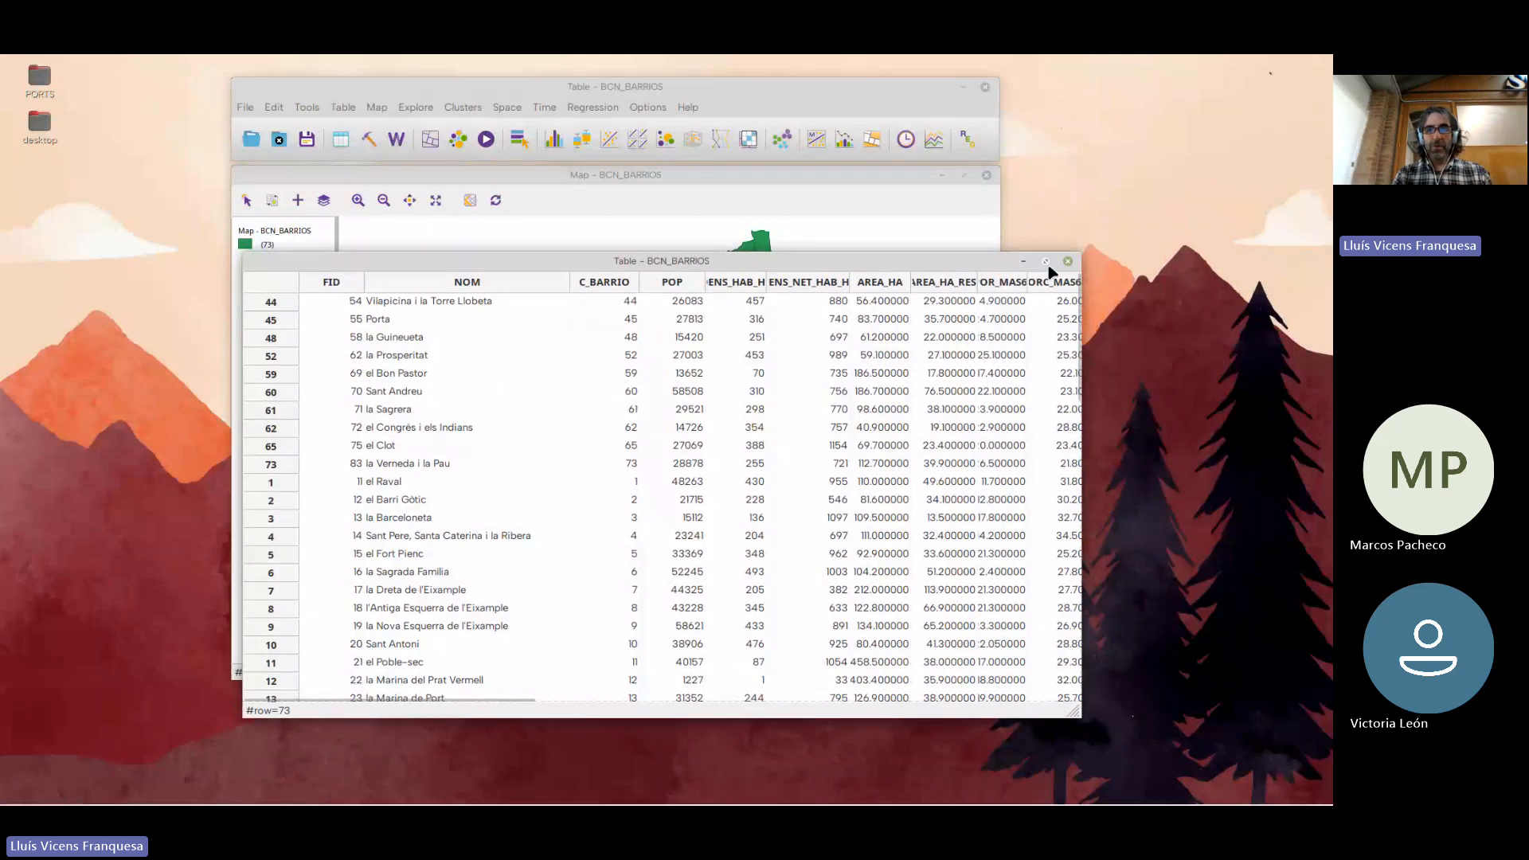
{"action": "left_click", "coordinate": [1068, 261]}
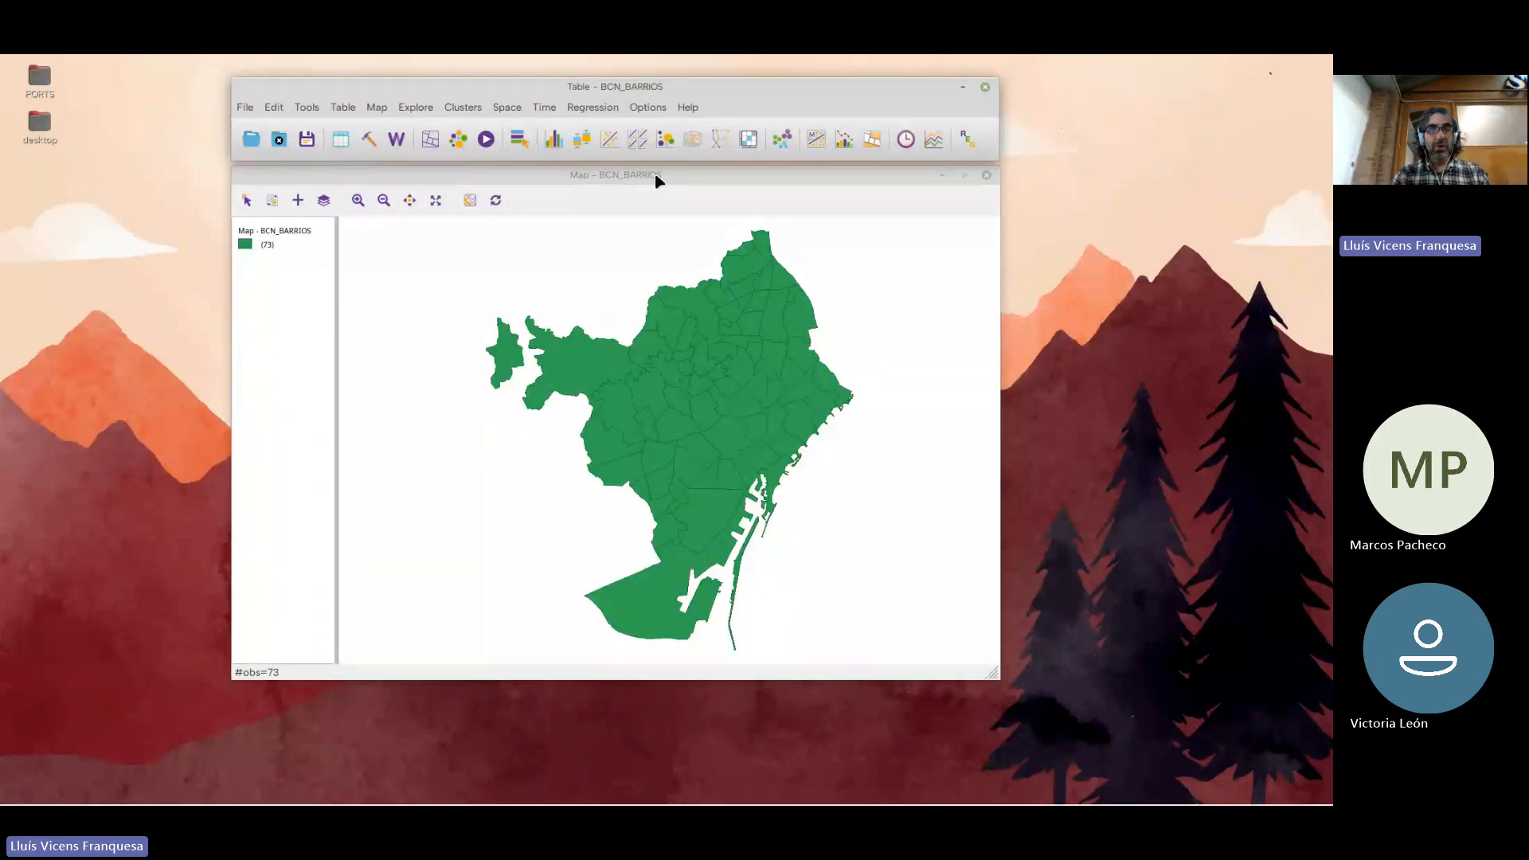
{"action": "left_click", "coordinate": [656, 176]}
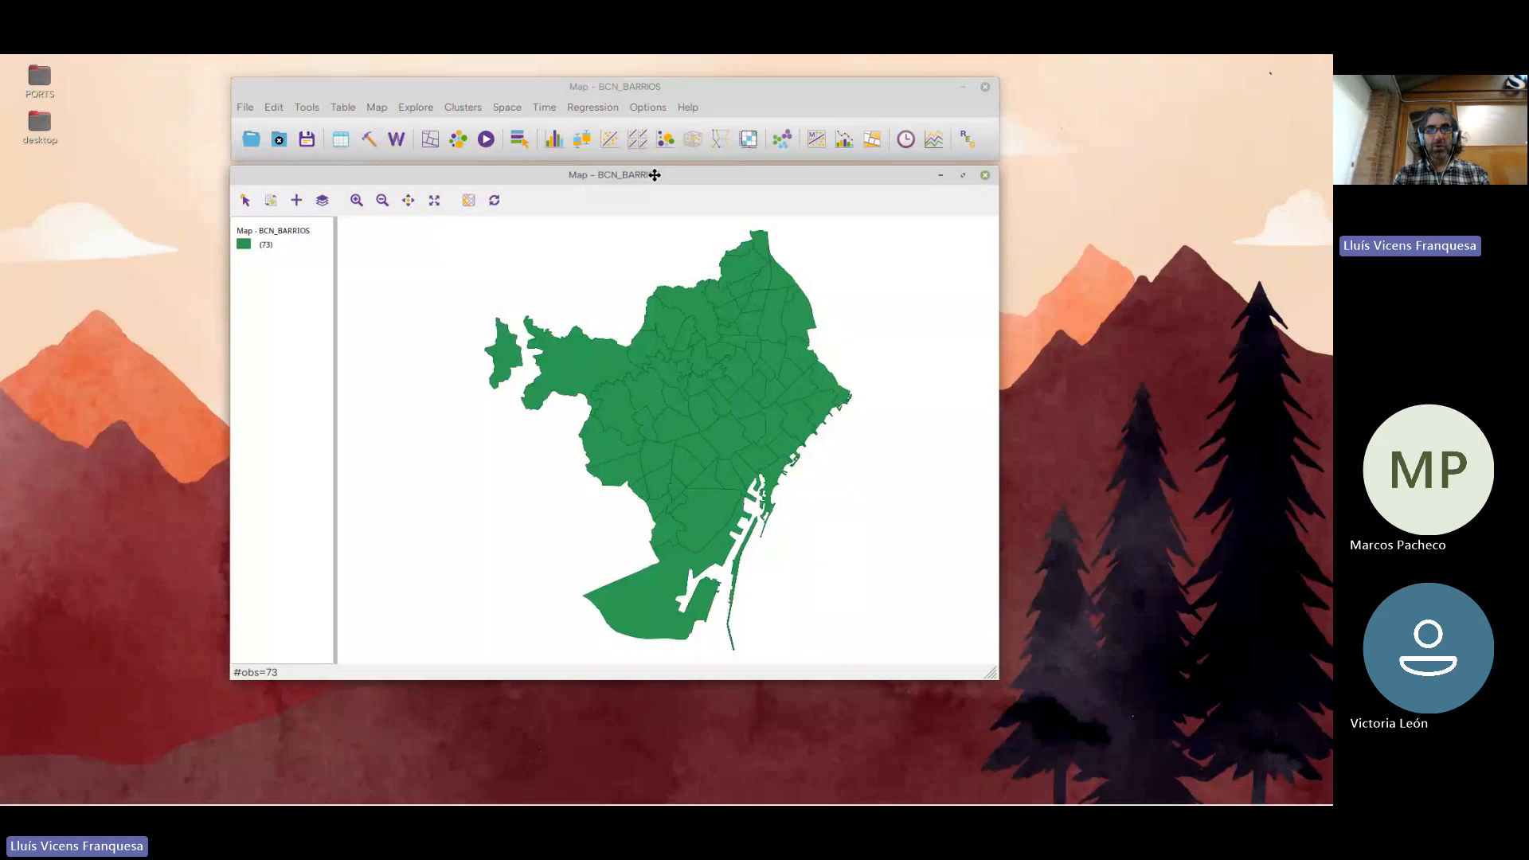
{"action": "left_click_drag", "start_coordinate": [656, 176], "coordinate": [656, 171]}
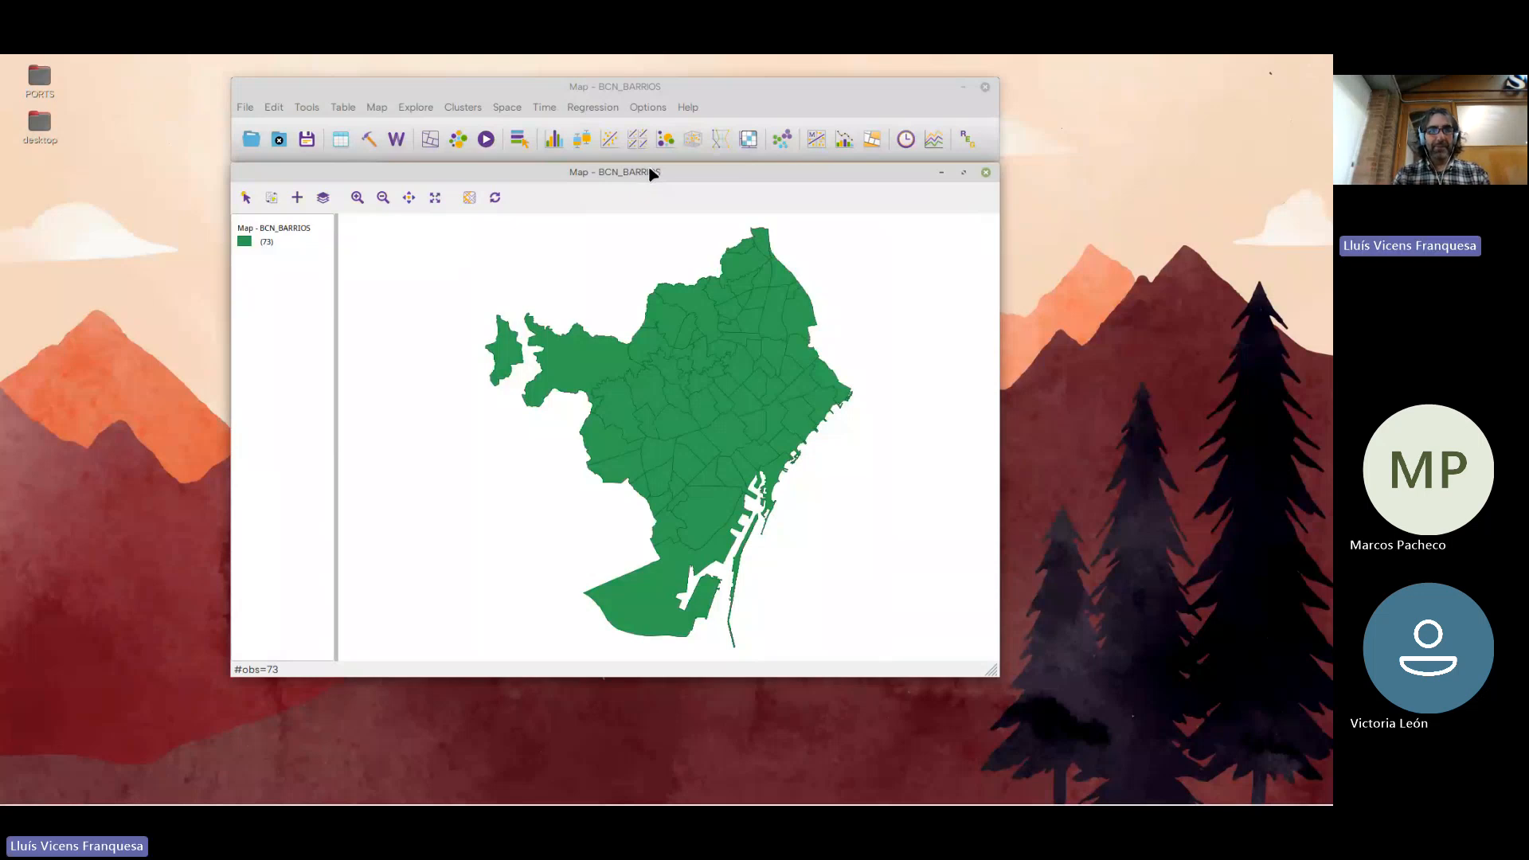
{"action": "left_click_drag", "start_coordinate": [649, 171], "coordinate": [653, 176]}
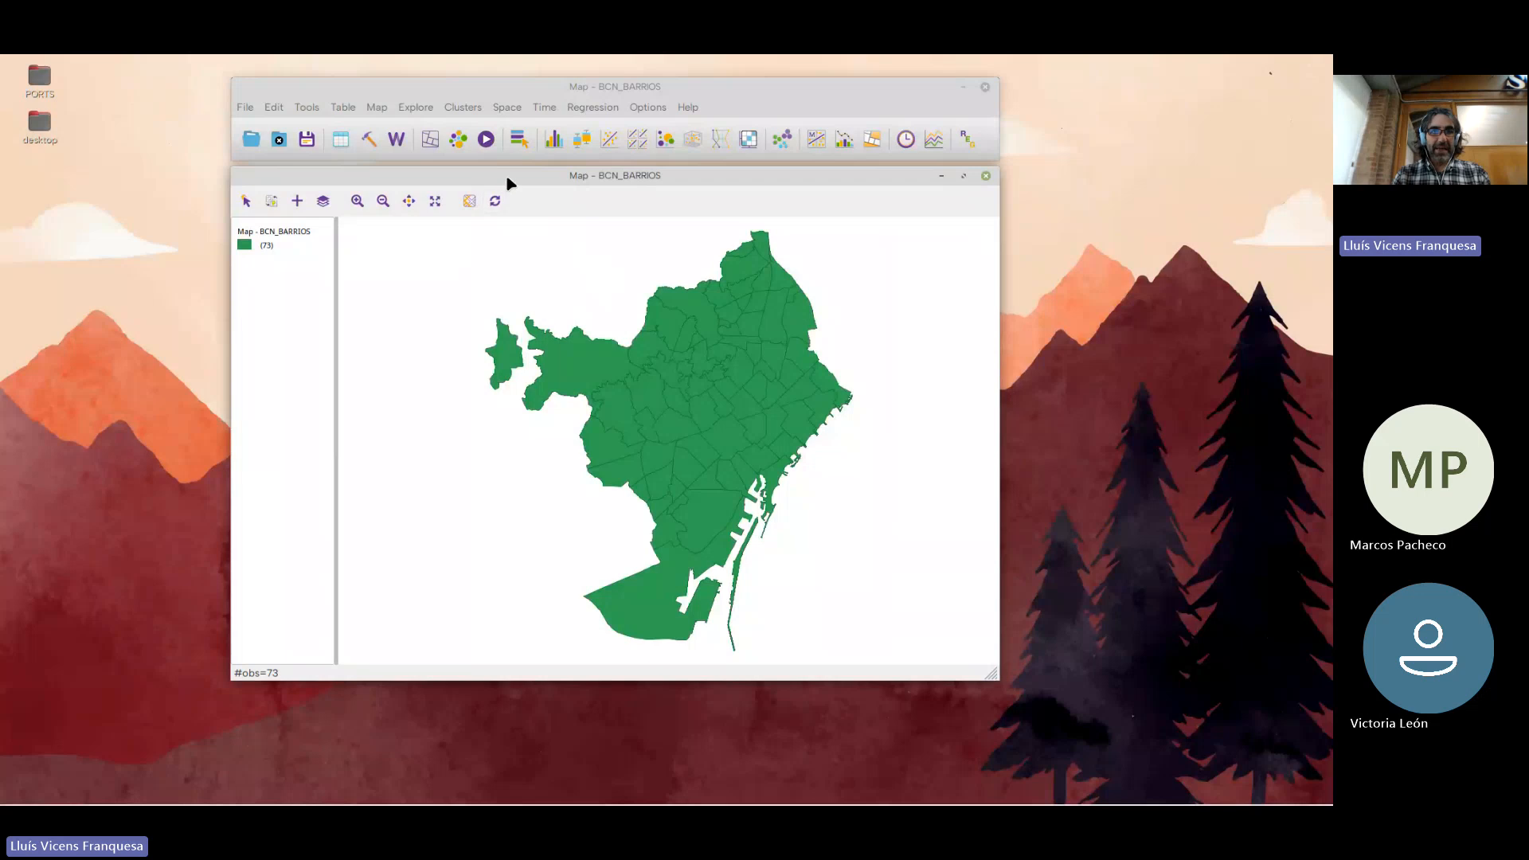
{"action": "left_click_drag", "start_coordinate": [505, 177], "coordinate": [507, 175]}
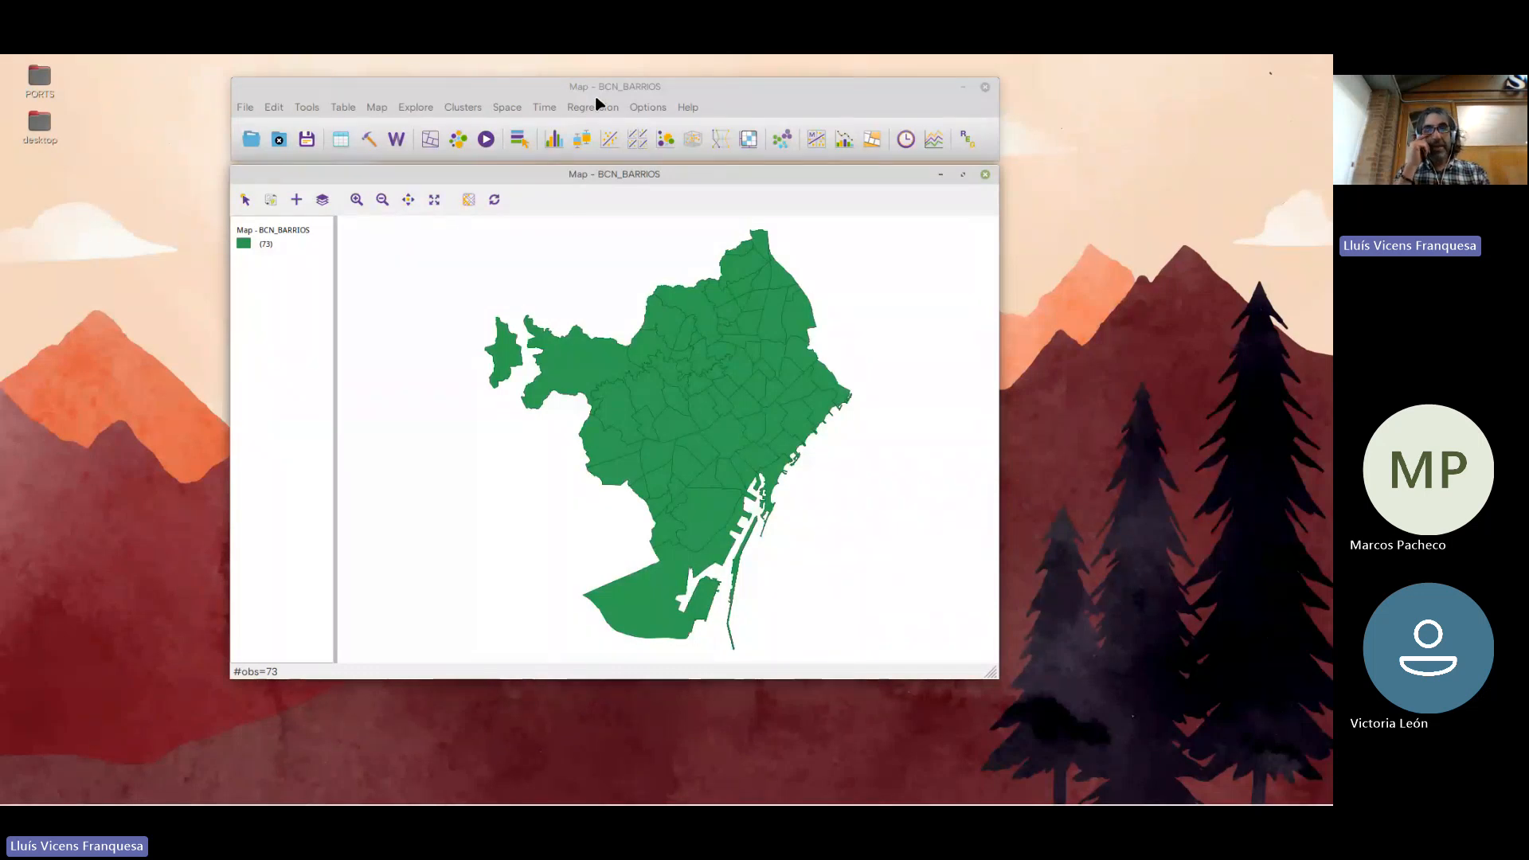
Open the variable properties editor for the neighbourhood table, enlarge its window and reposition it on the desktop
{"action": "left_click", "coordinate": [373, 88]}
{"action": "left_click", "coordinate": [249, 108]}
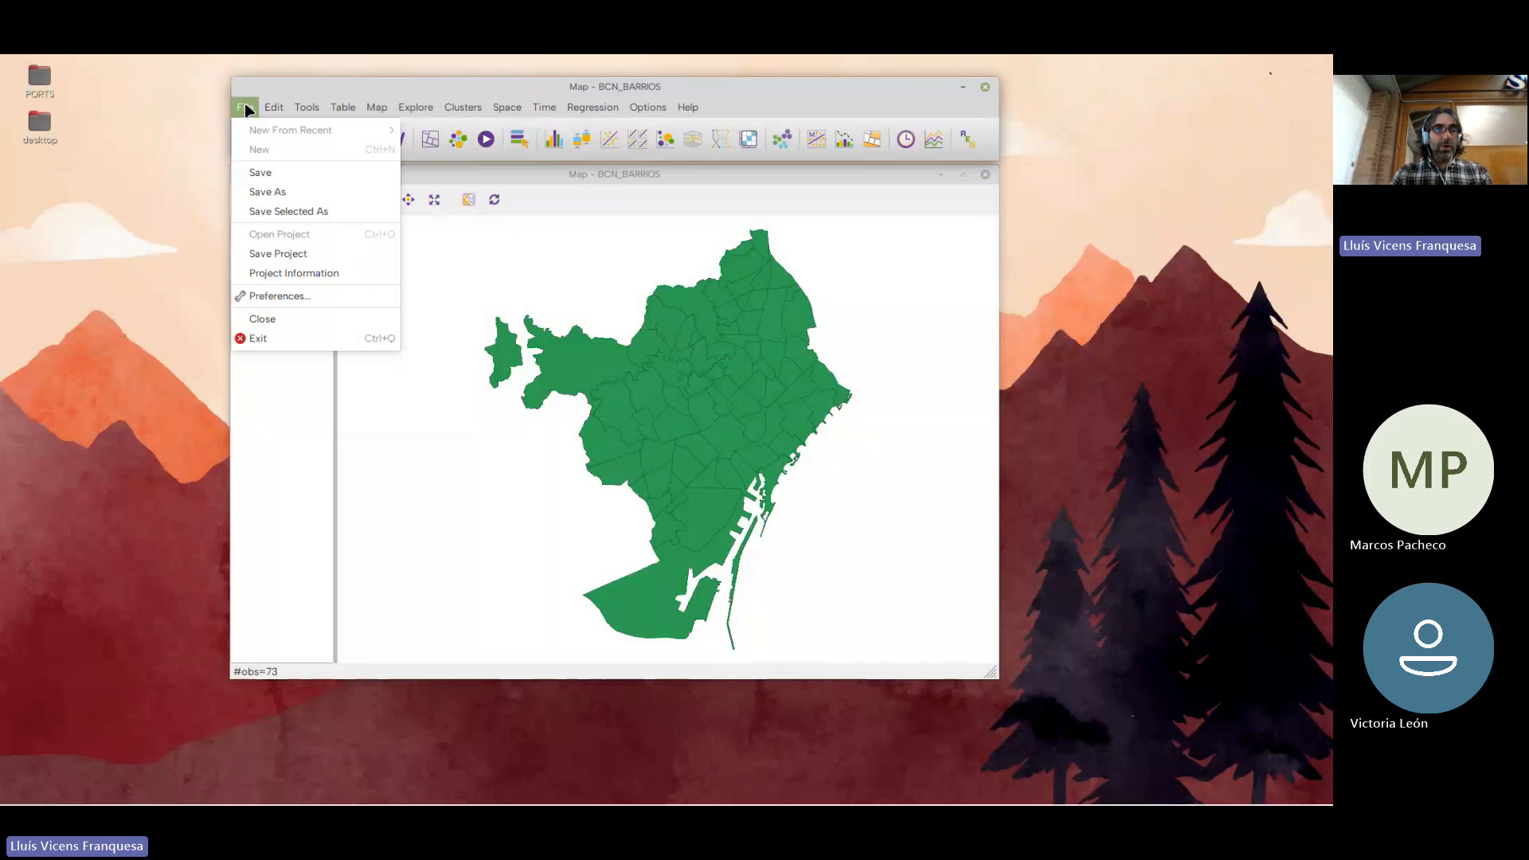
{"action": "mouse_move", "coordinate": [348, 111]}
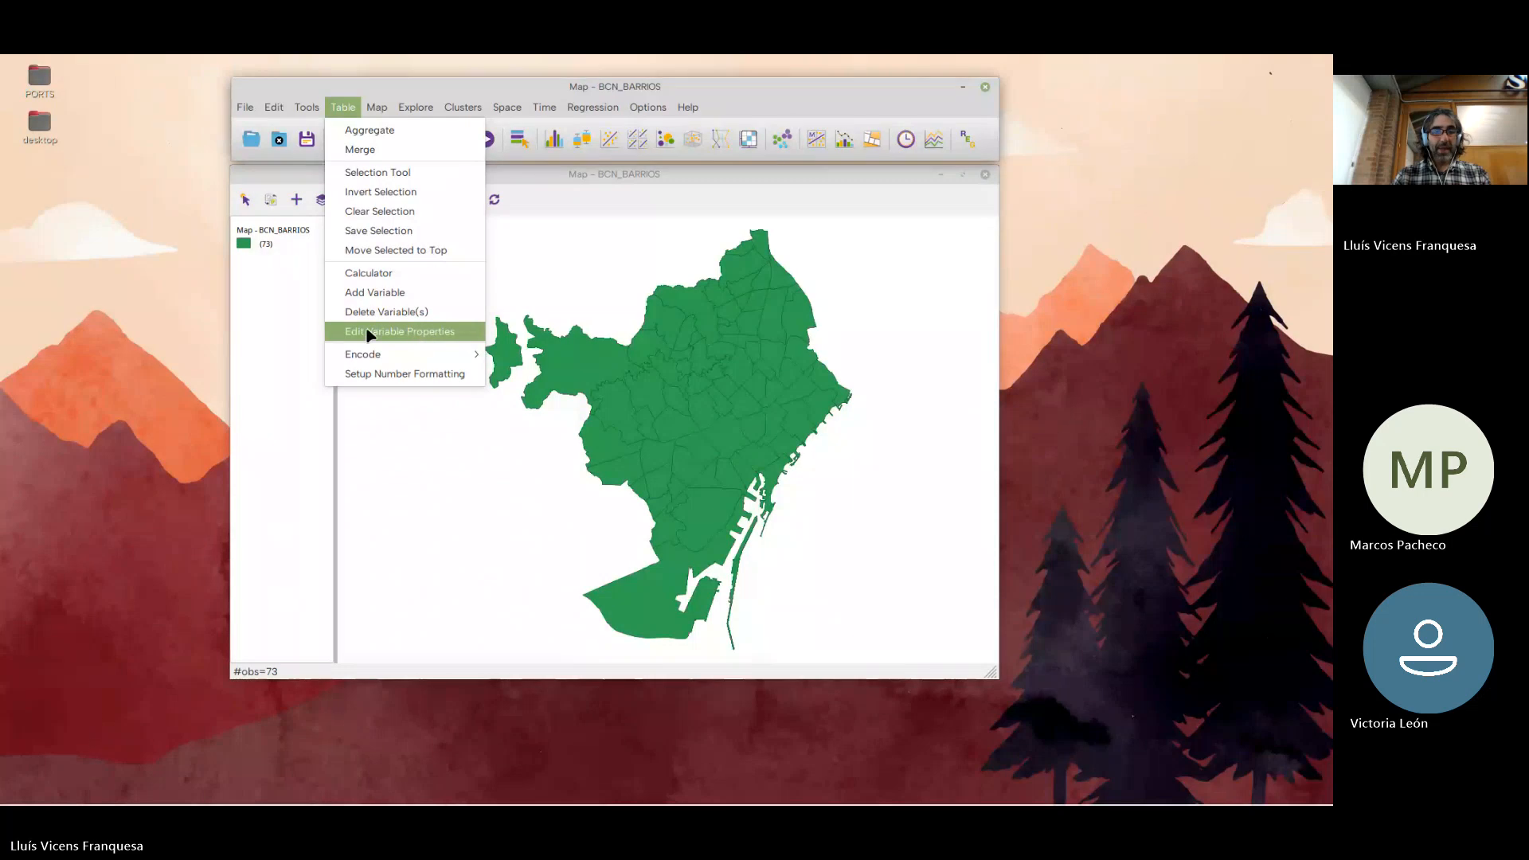
{"action": "left_click", "coordinate": [420, 331]}
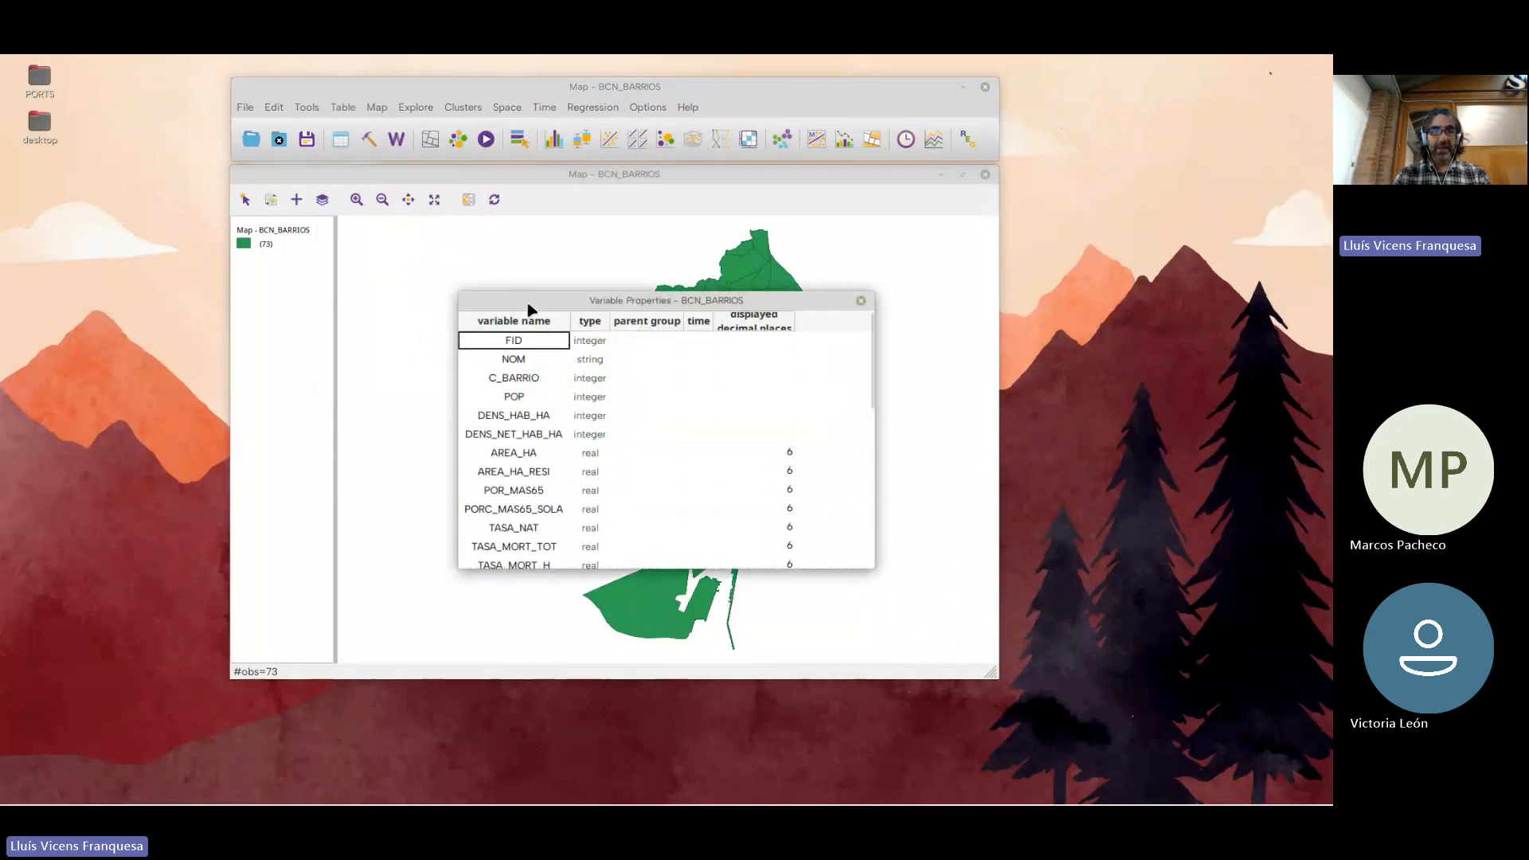
{"action": "left_click_drag", "start_coordinate": [522, 310], "coordinate": [447, 270]}
{"action": "left_click_drag", "start_coordinate": [792, 521], "coordinate": [990, 703]}
{"action": "left_click_drag", "start_coordinate": [585, 261], "coordinate": [382, 148]}
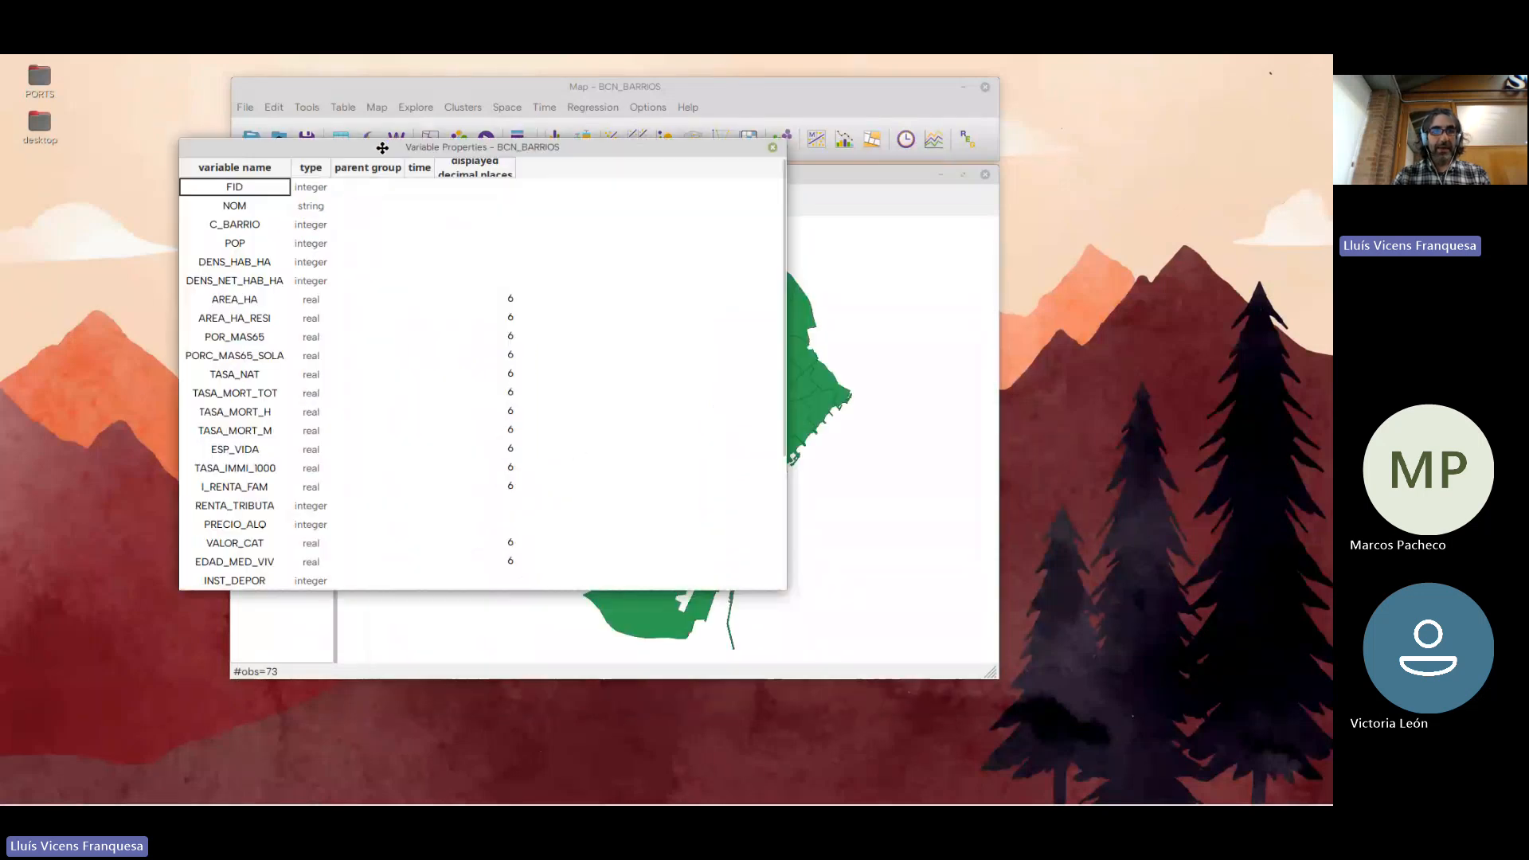
Review the variable names and types in the properties list, widening the type and displayed decimal places columns
{"action": "scroll", "coordinate": [229, 237], "scroll_direction": "down", "scroll_amount": 1}
{"action": "scroll", "coordinate": [228, 263], "scroll_direction": "down", "scroll_amount": 2}
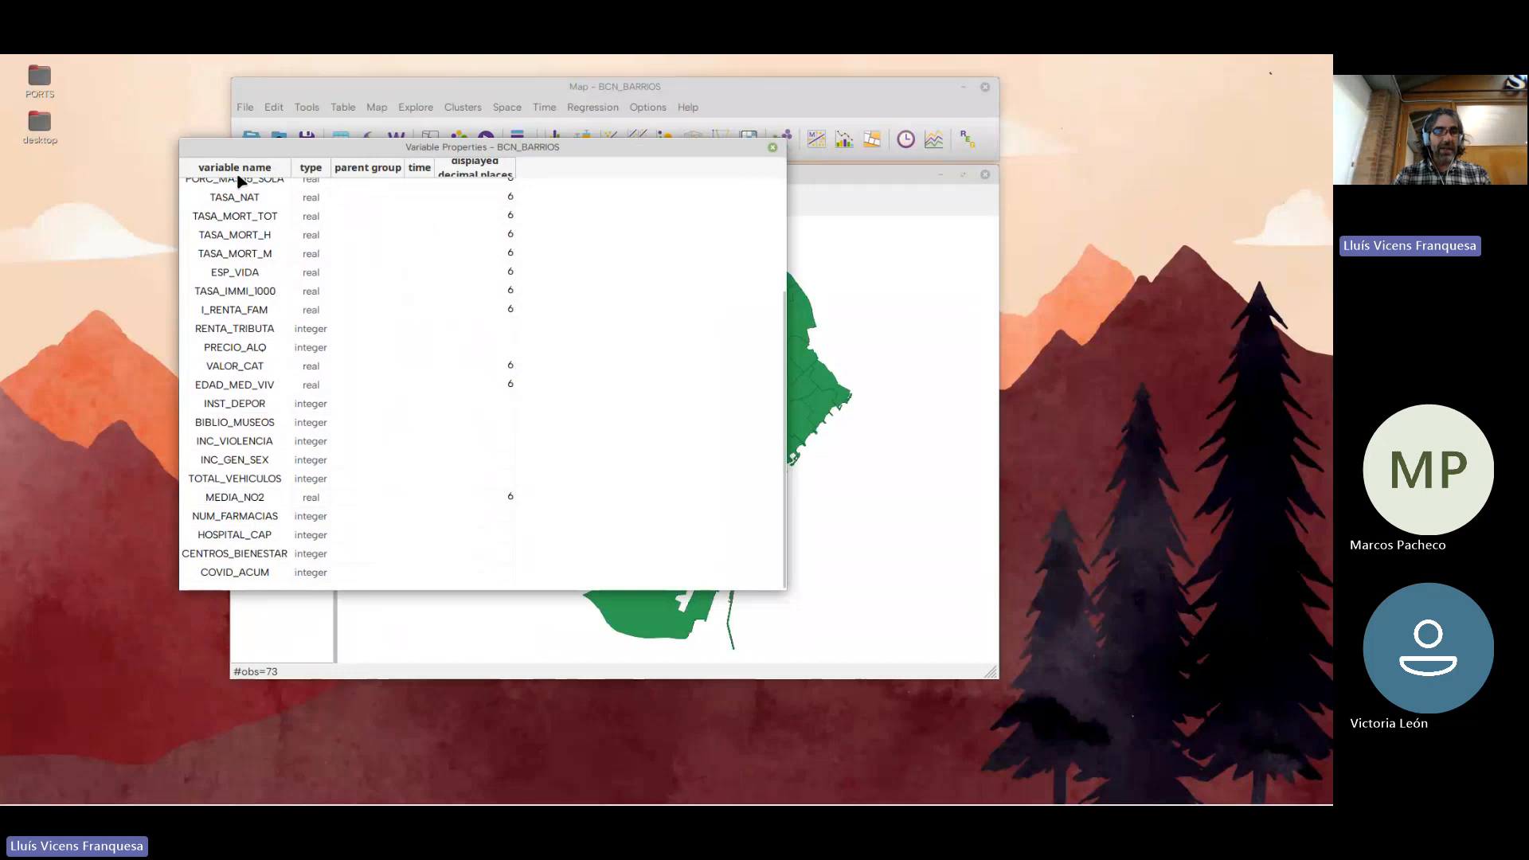
{"action": "scroll", "coordinate": [235, 482], "scroll_direction": "up", "scroll_amount": 3}
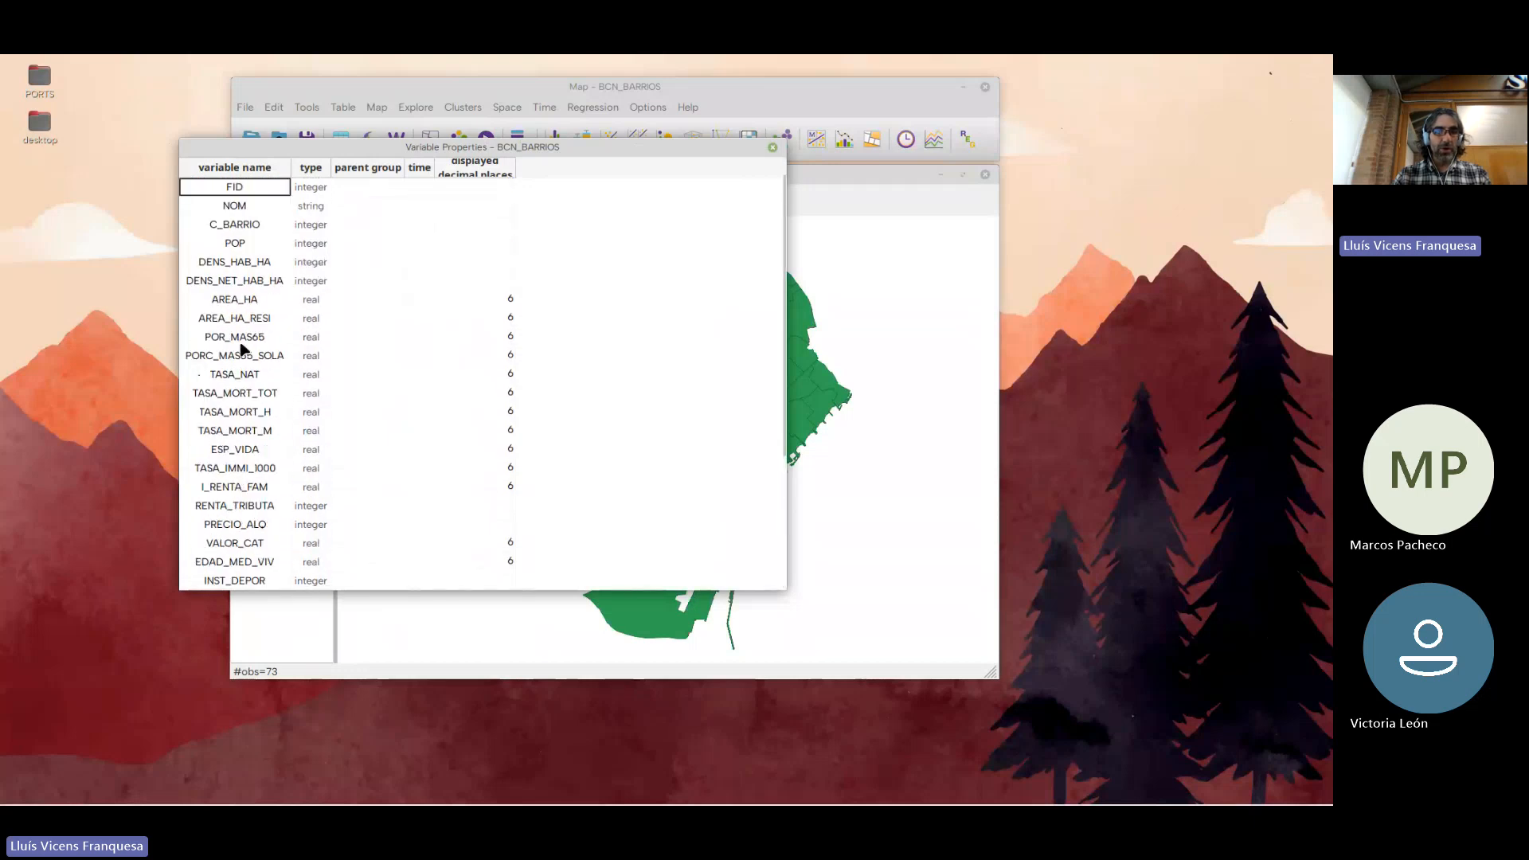
{"action": "left_click_drag", "start_coordinate": [286, 147], "coordinate": [458, 198]}
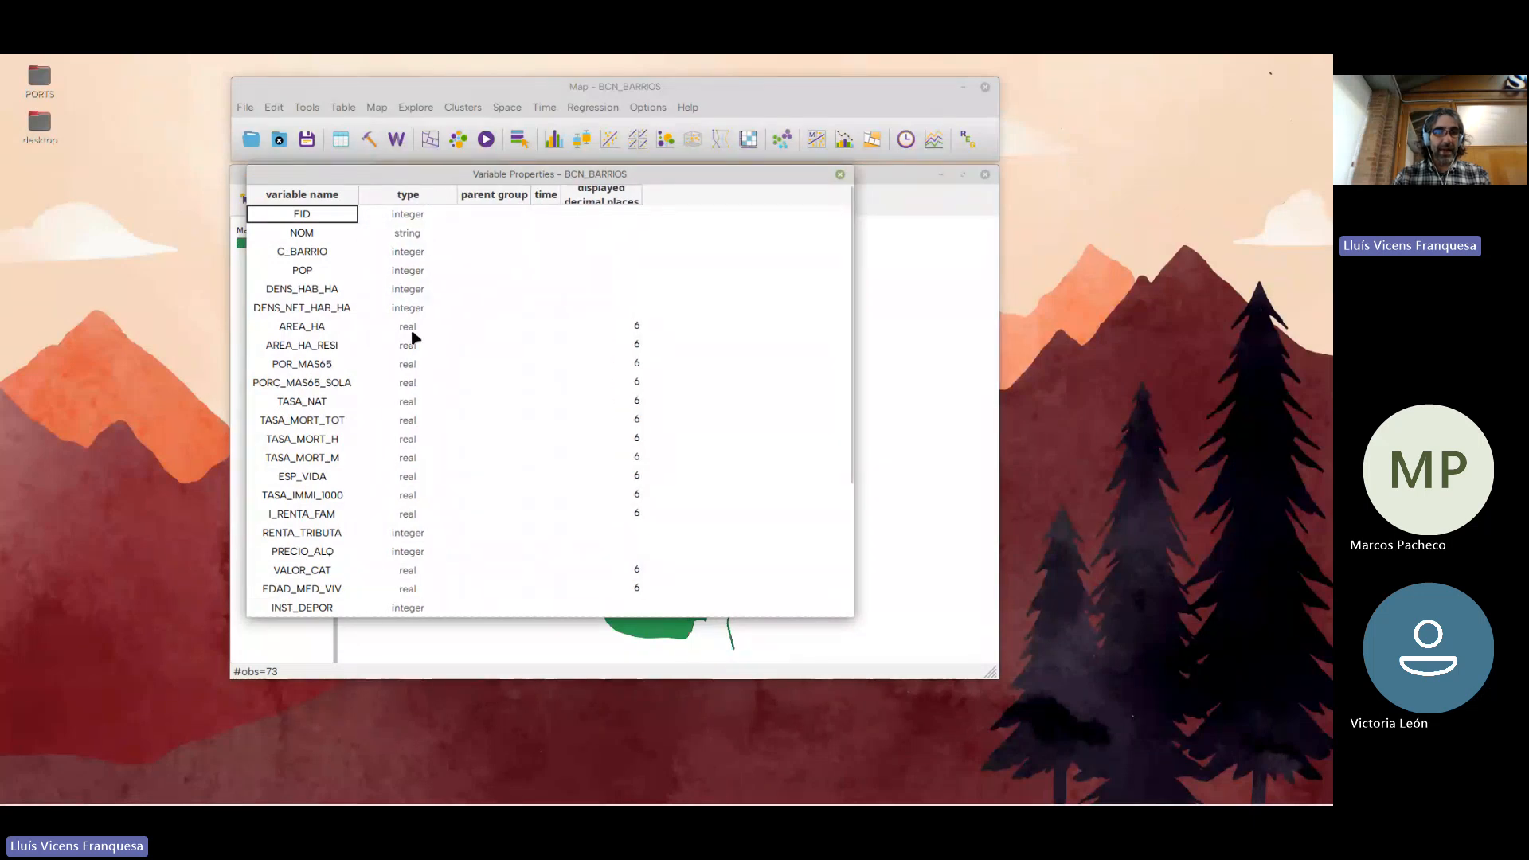
{"action": "scroll", "coordinate": [404, 568], "scroll_direction": "down", "scroll_amount": 2}
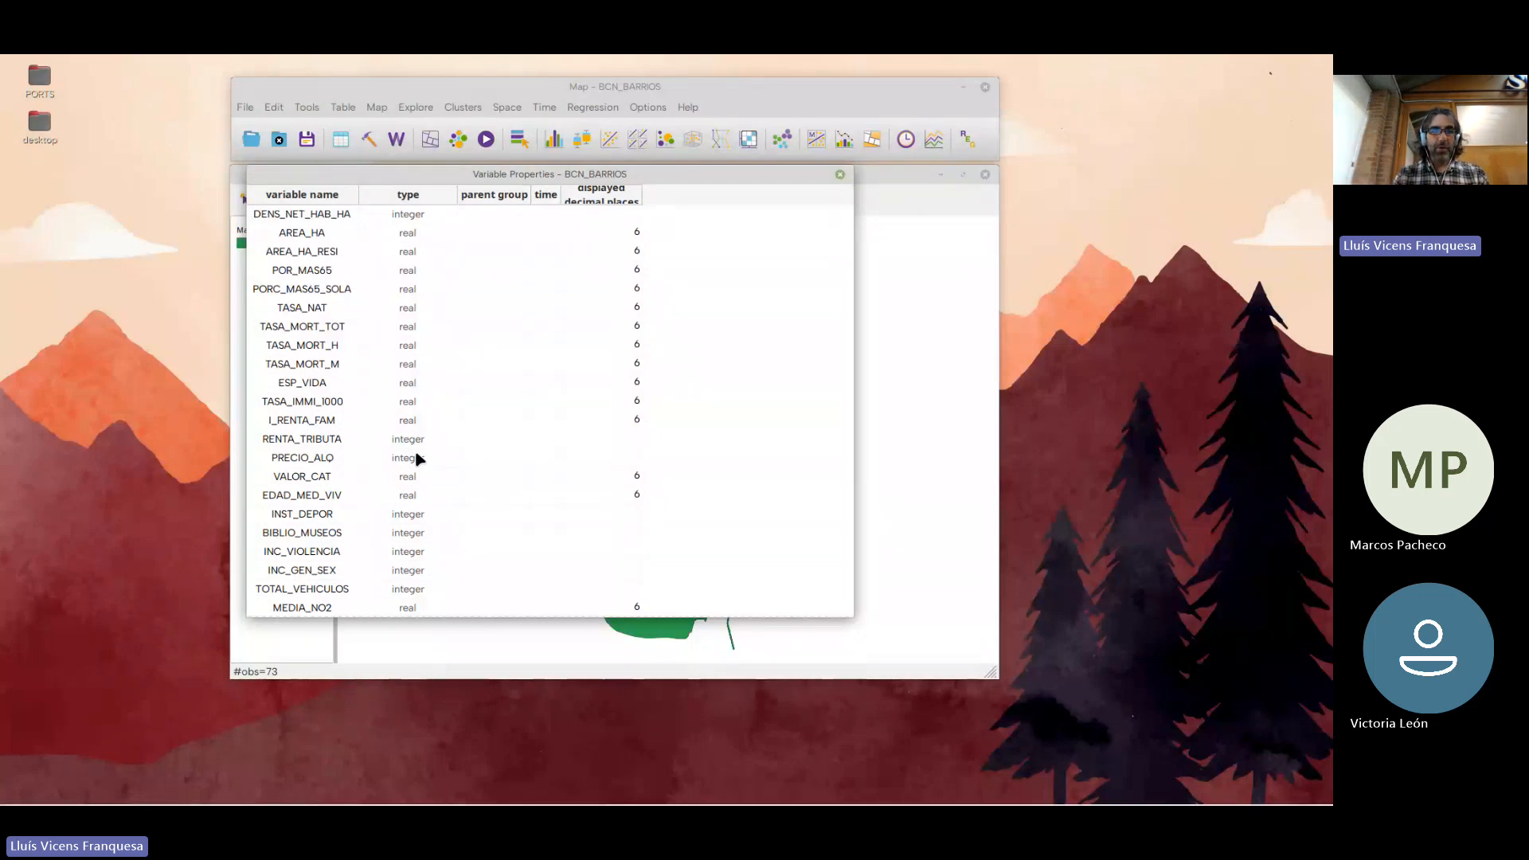
{"action": "left_click_drag", "start_coordinate": [642, 196], "coordinate": [696, 202]}
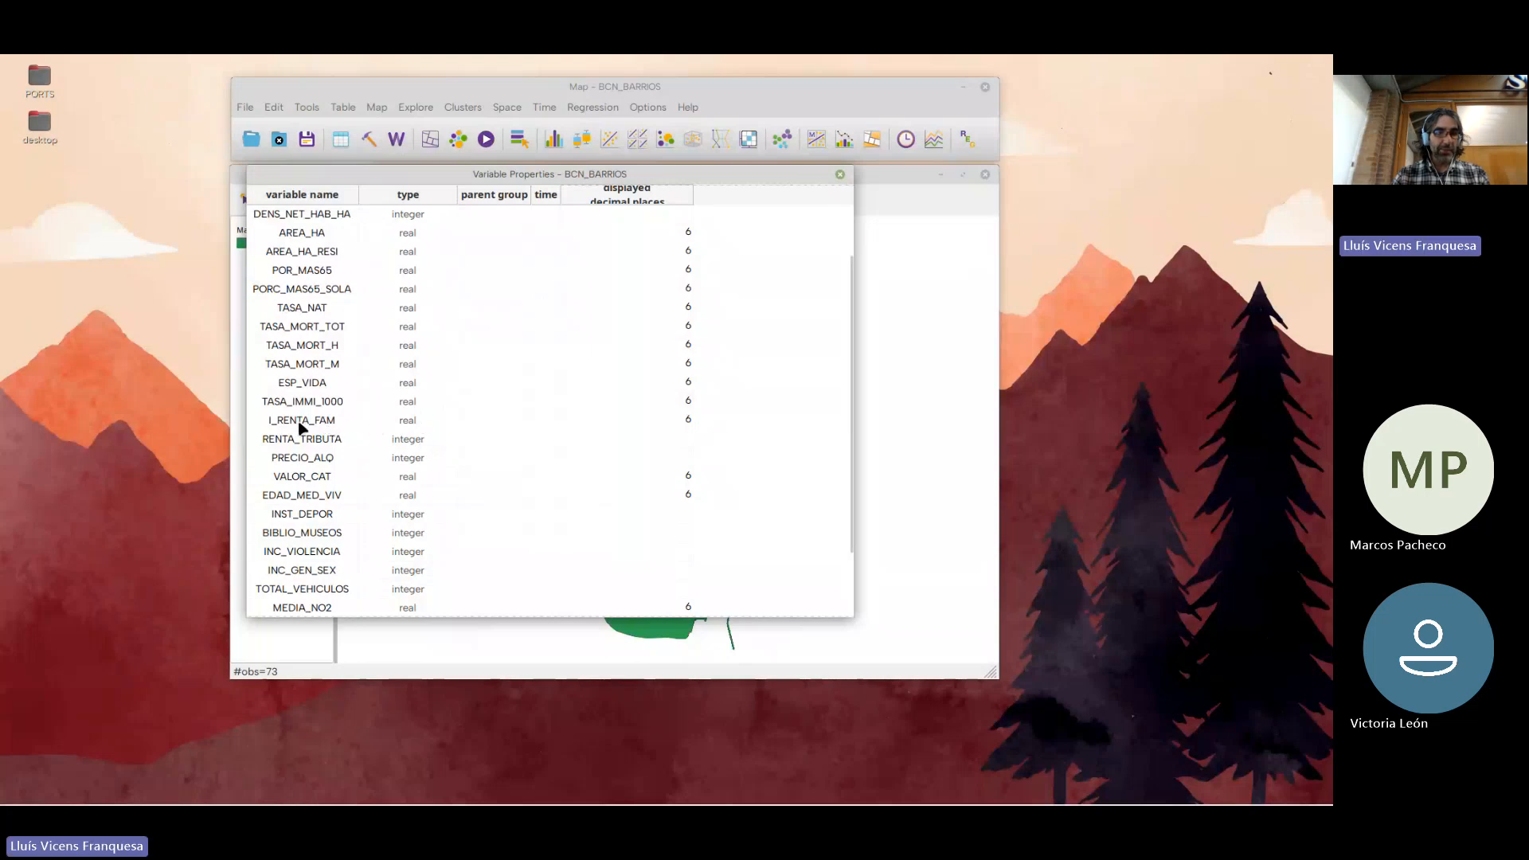
Inspect the data types available for the I_RENTA_FAM variable without changing it, and return to the start of the variable list
{"action": "left_click", "coordinate": [413, 423]}
{"action": "left_click", "coordinate": [414, 425]}
{"action": "left_click", "coordinate": [444, 423]}
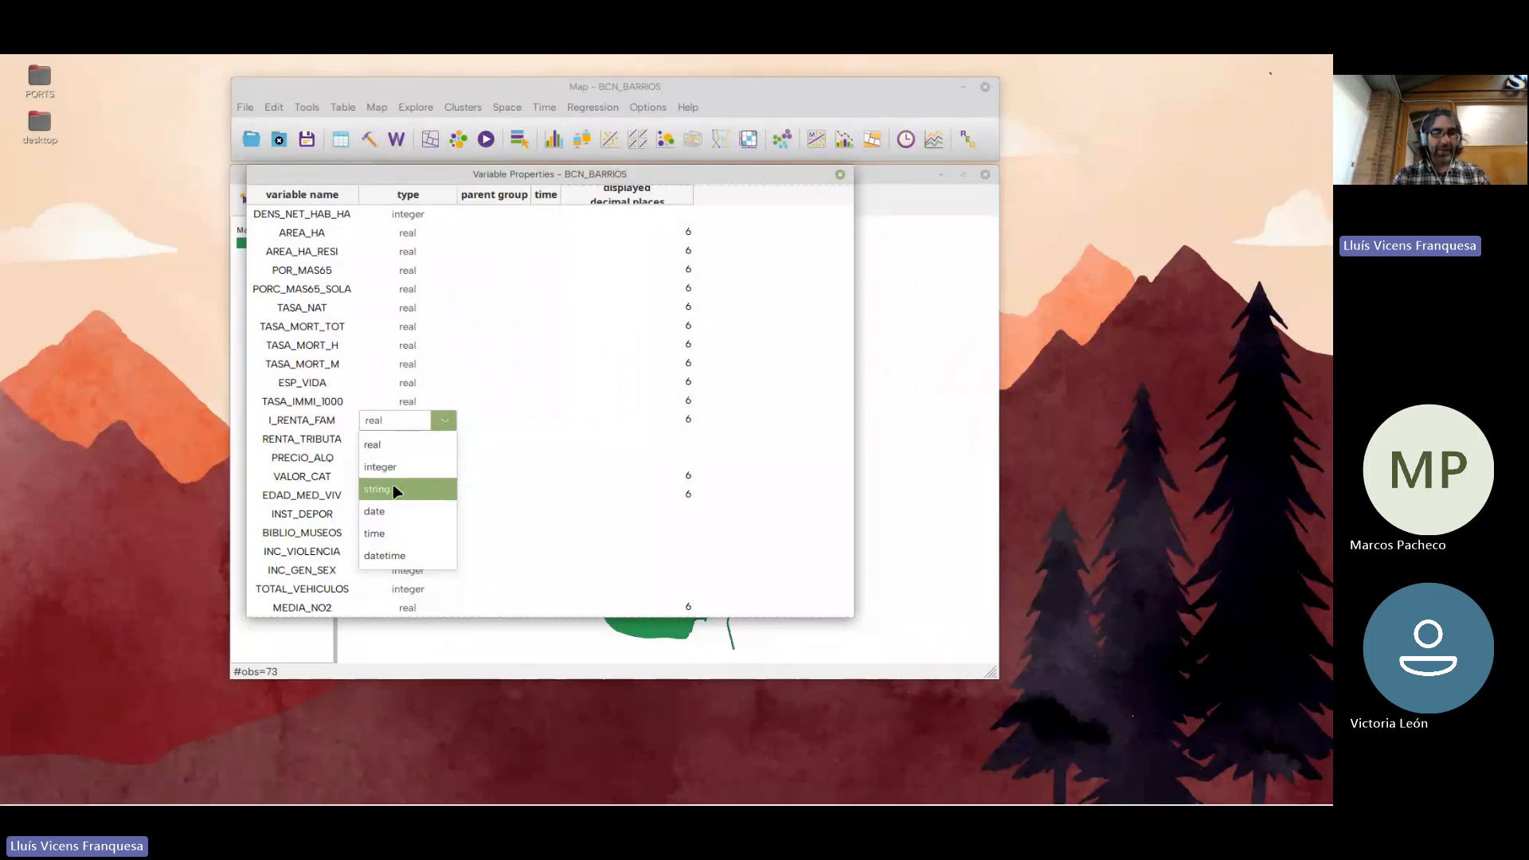
{"action": "left_click", "coordinate": [444, 422]}
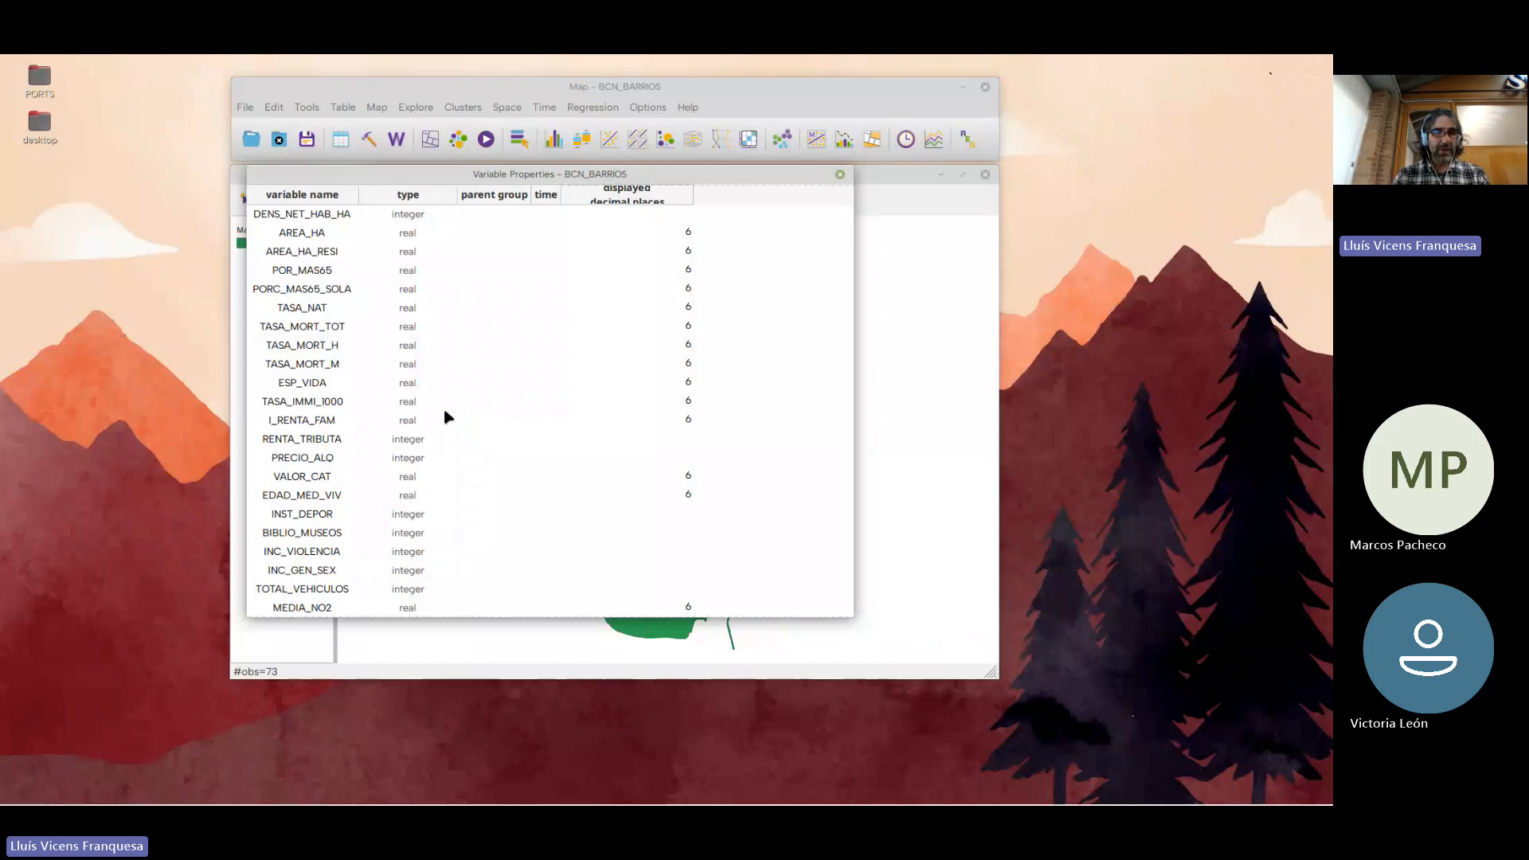
{"action": "left_click_drag", "start_coordinate": [523, 171], "coordinate": [553, 186]}
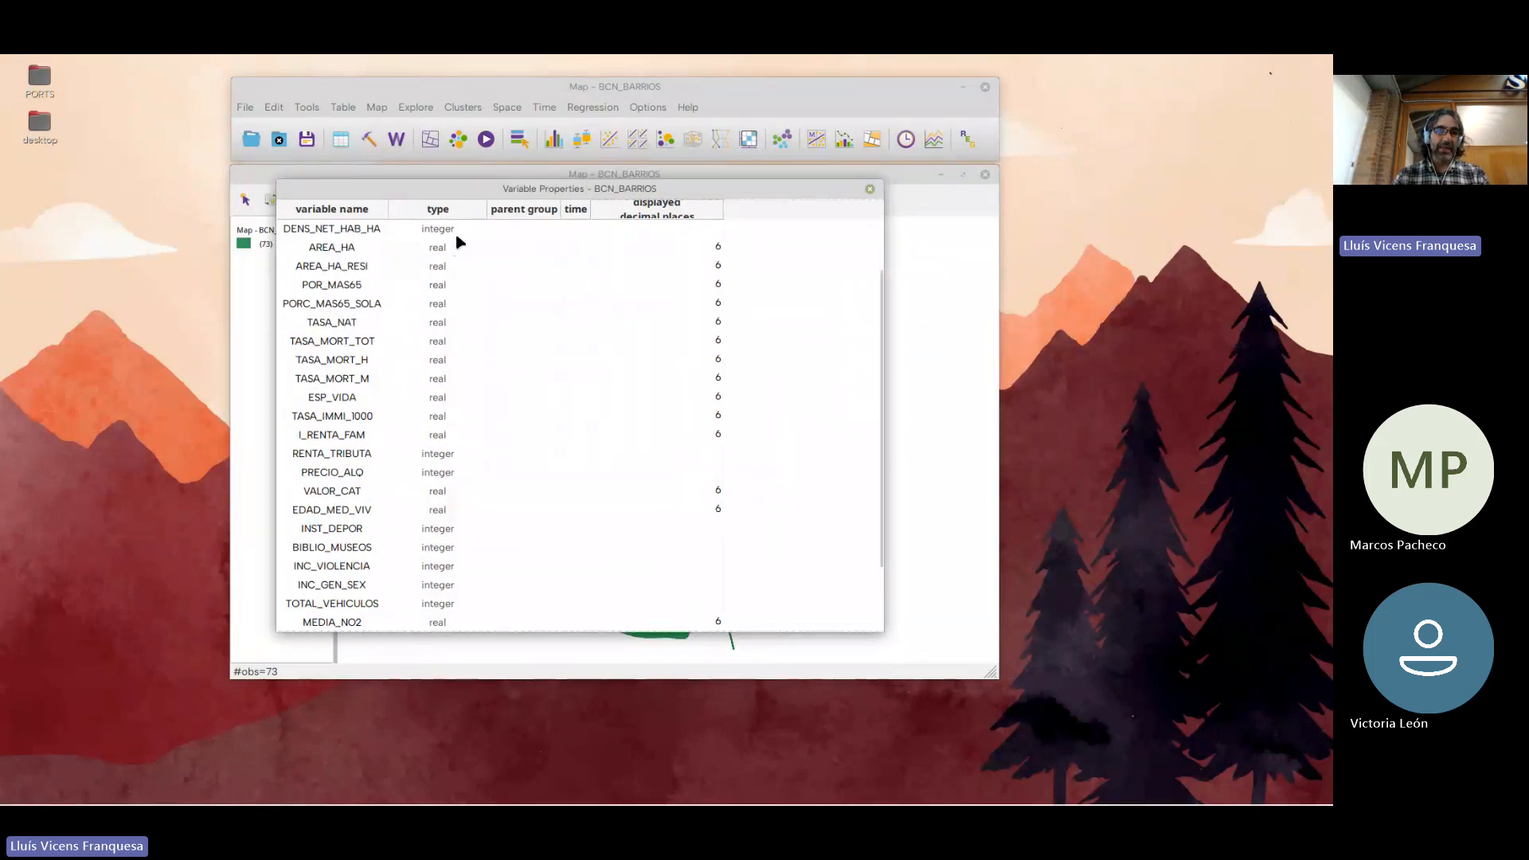
{"action": "scroll", "coordinate": [454, 315], "scroll_direction": "up", "scroll_amount": 2}
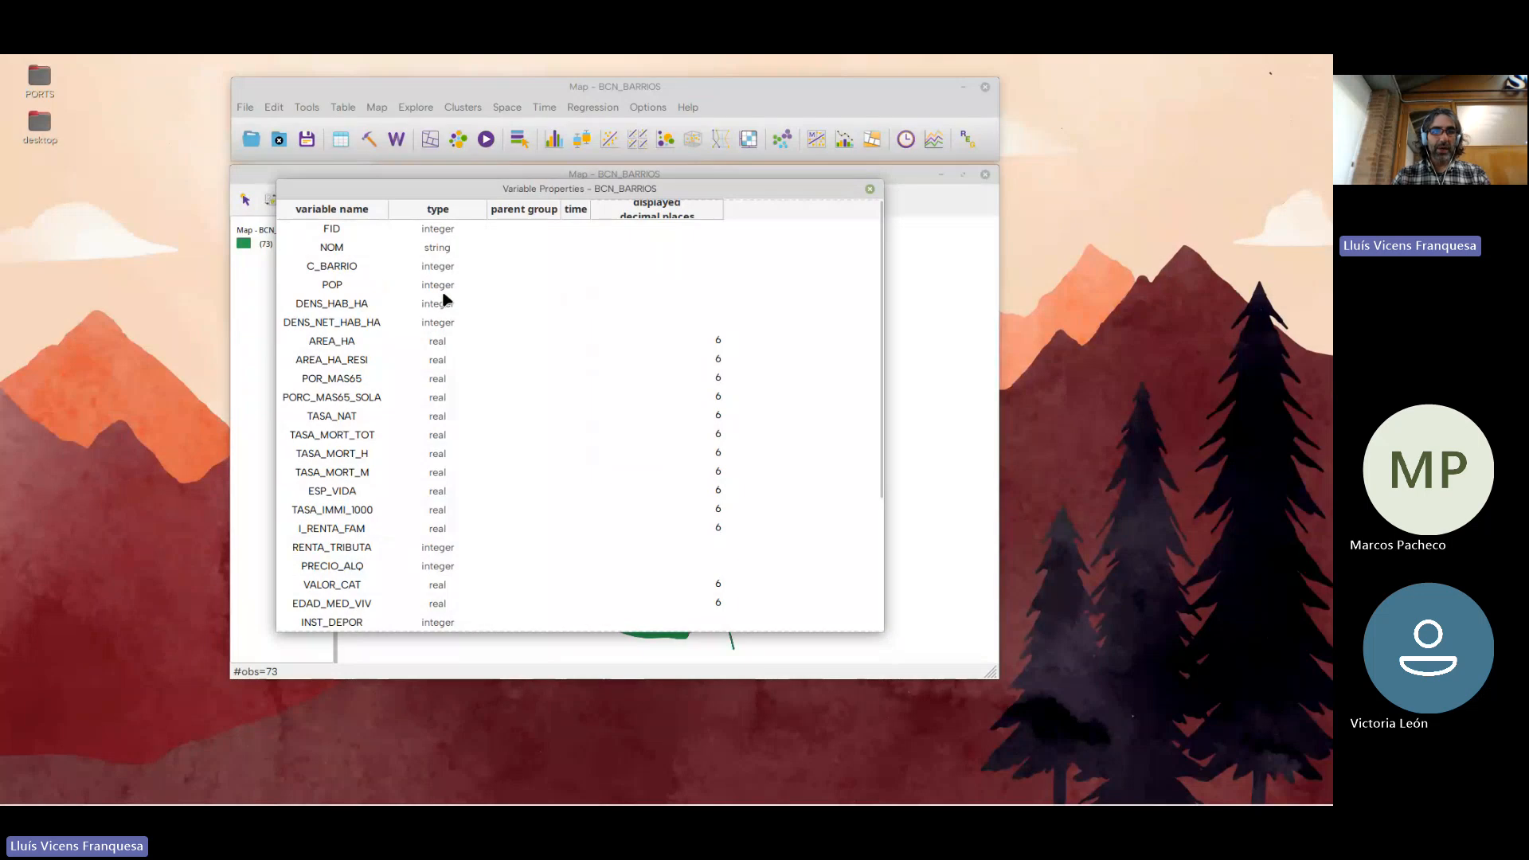
Inspect the data types available for the MEDIA_NO2 variable without changing it, and close the variable properties editor
{"action": "scroll", "coordinate": [446, 314], "scroll_direction": "down", "scroll_amount": 3}
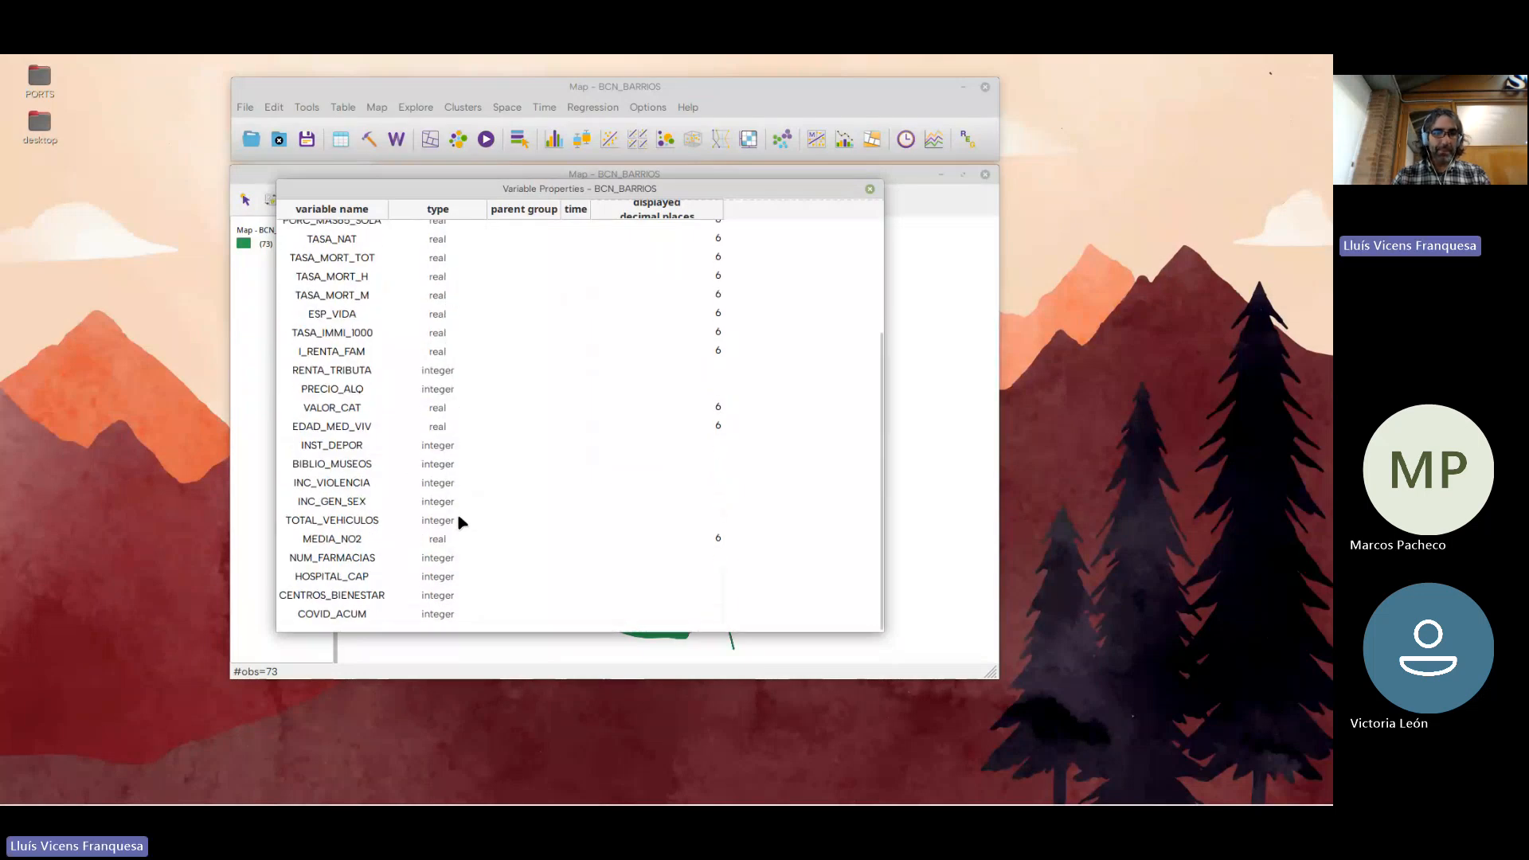
{"action": "left_click", "coordinate": [470, 539]}
{"action": "left_click", "coordinate": [472, 539]}
{"action": "left_click", "coordinate": [477, 540]}
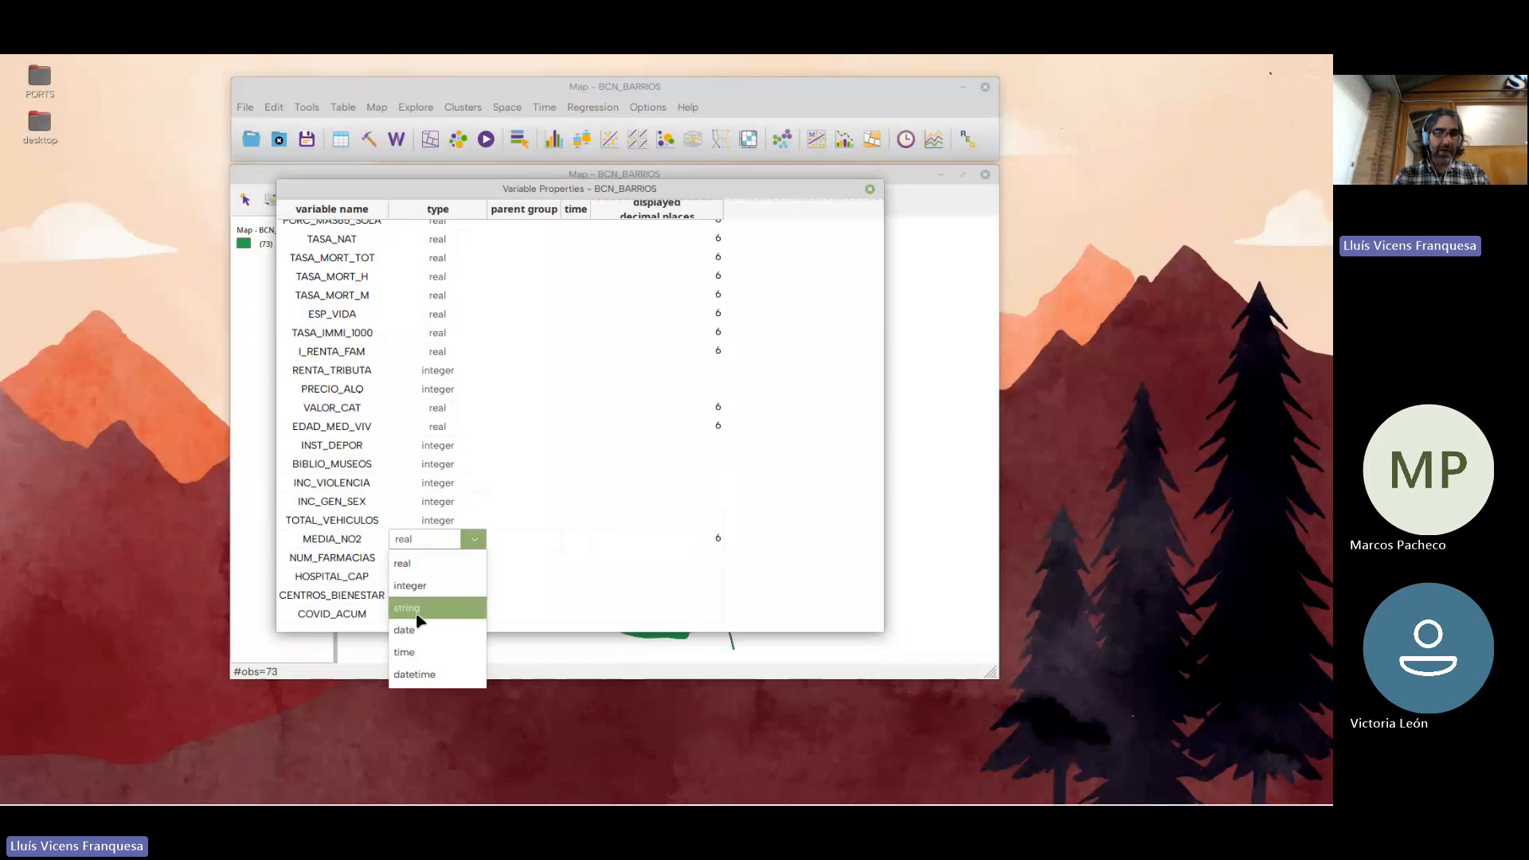
{"action": "left_click", "coordinate": [477, 540]}
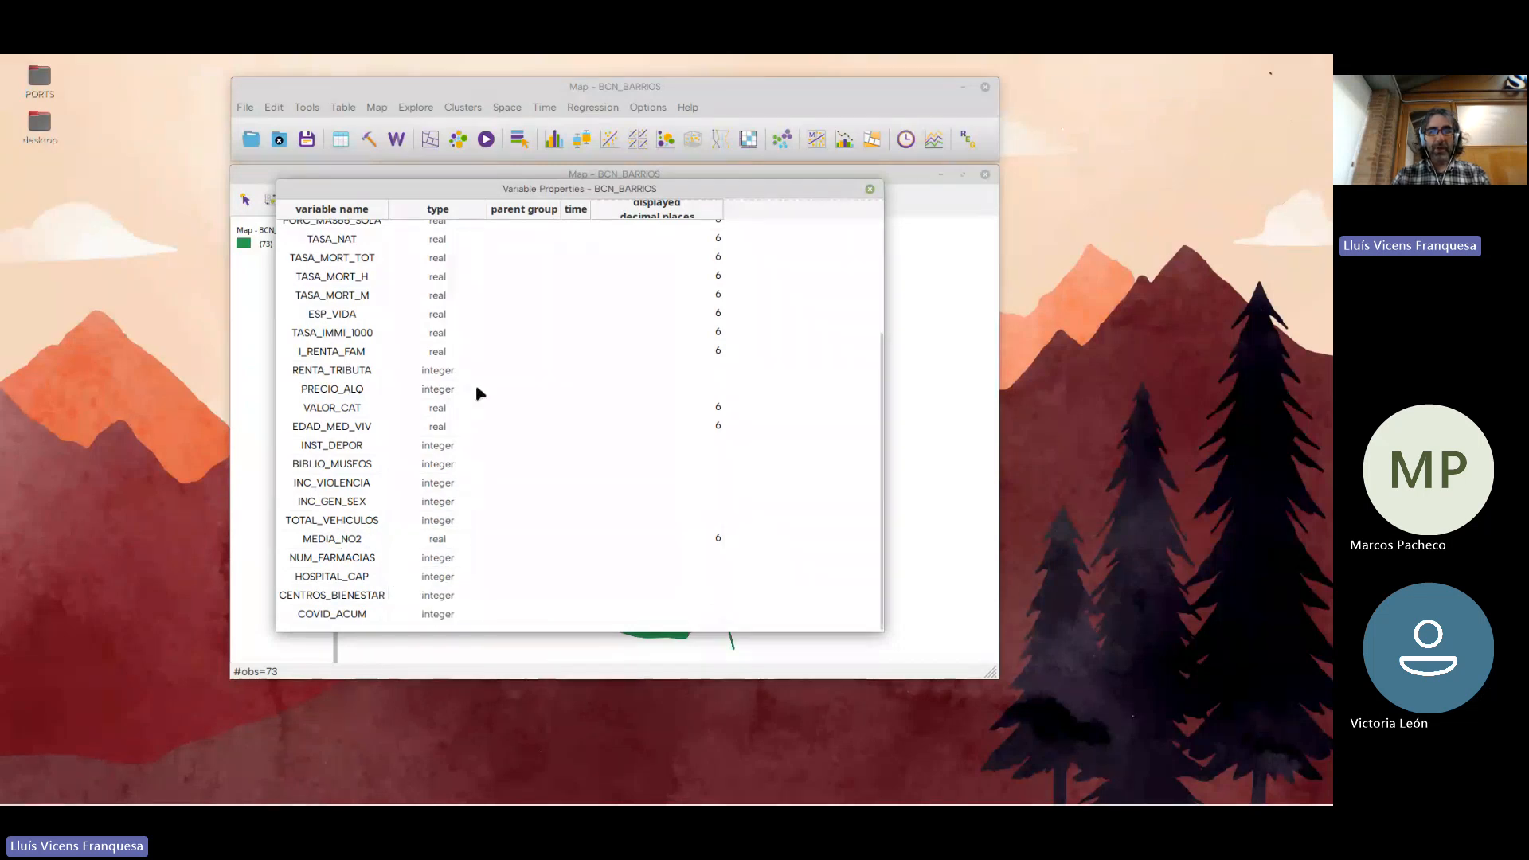
{"action": "left_click_drag", "start_coordinate": [494, 191], "coordinate": [496, 205]}
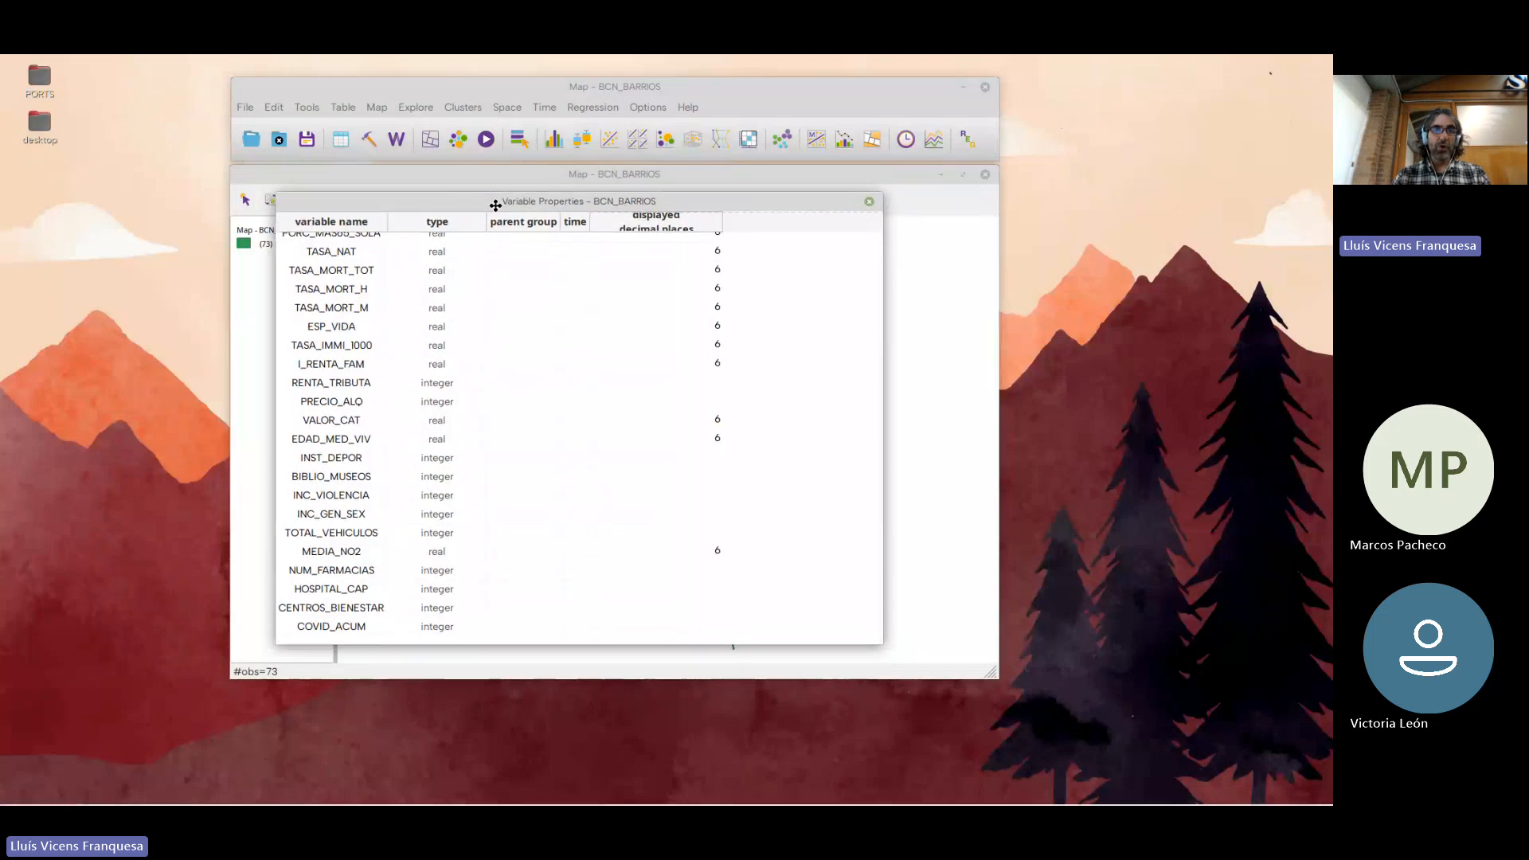
{"action": "left_click", "coordinate": [869, 202]}
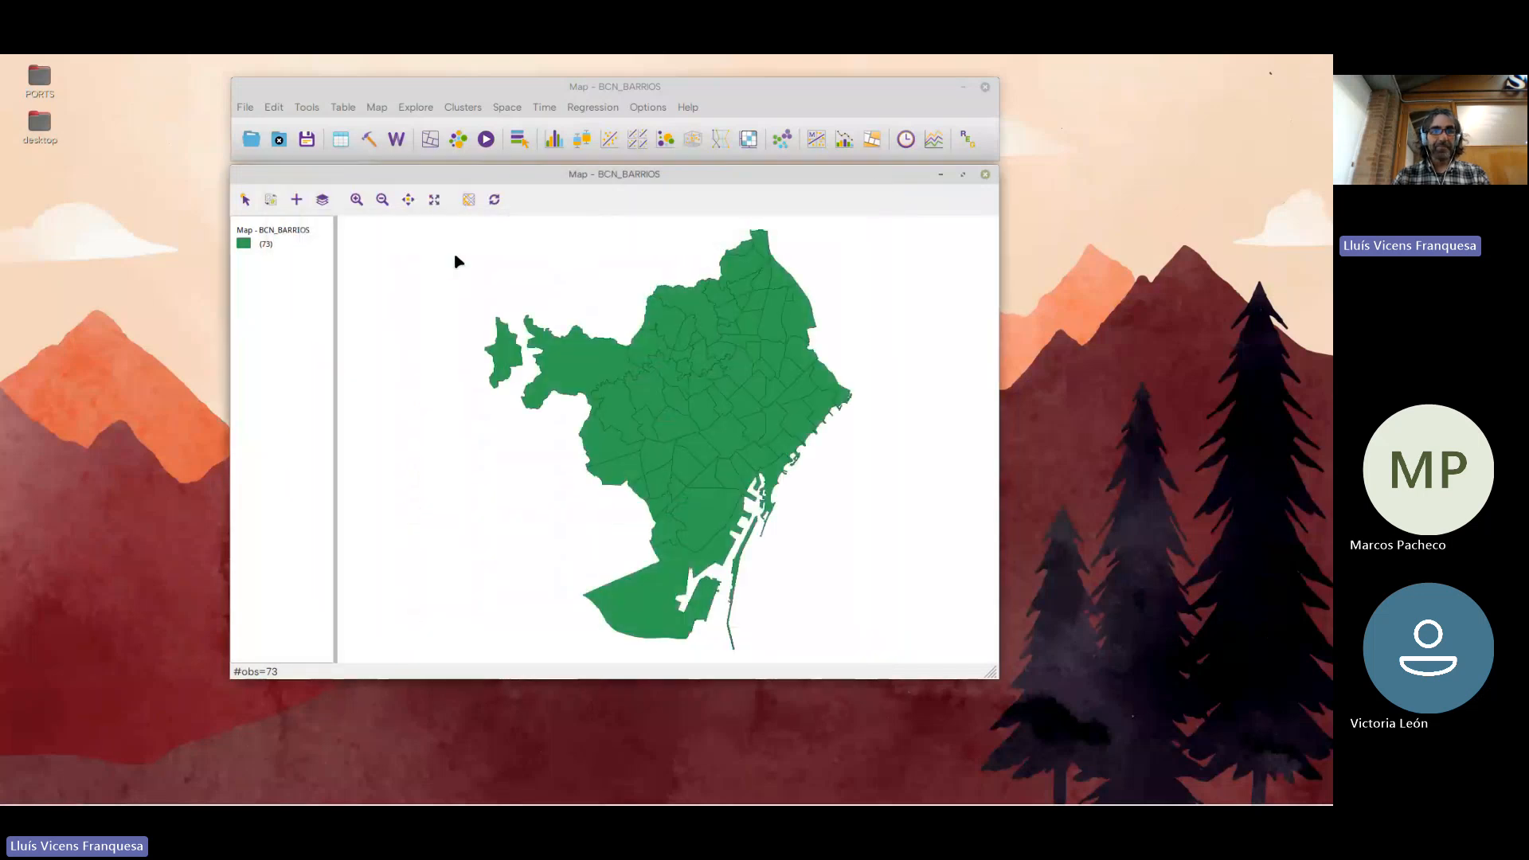
Open the table calculator and move its window down over the neighbourhood map
{"action": "left_click", "coordinate": [348, 107]}
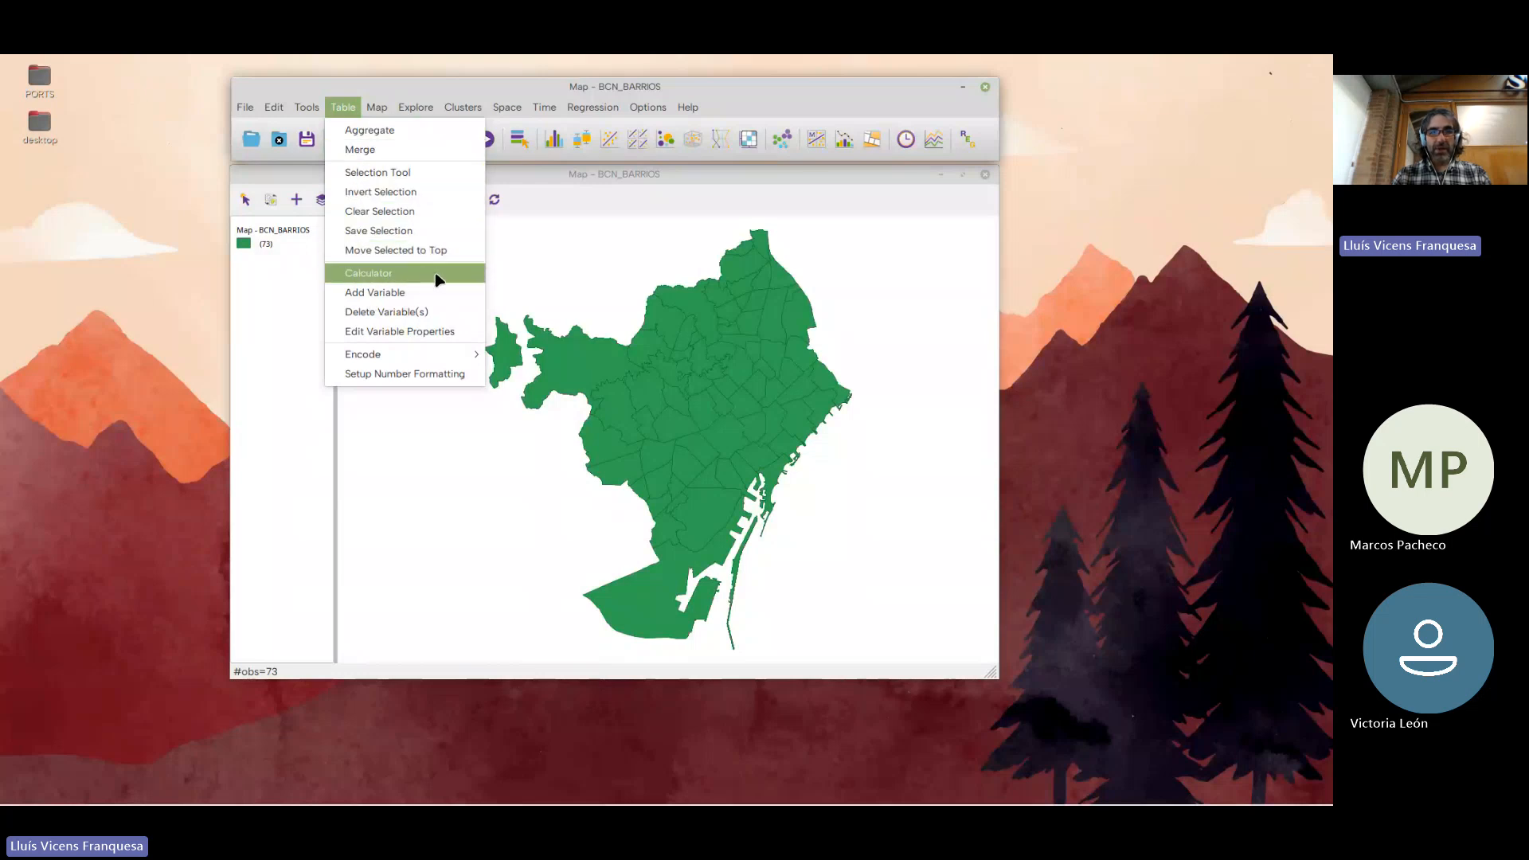
{"action": "left_click", "coordinate": [380, 275]}
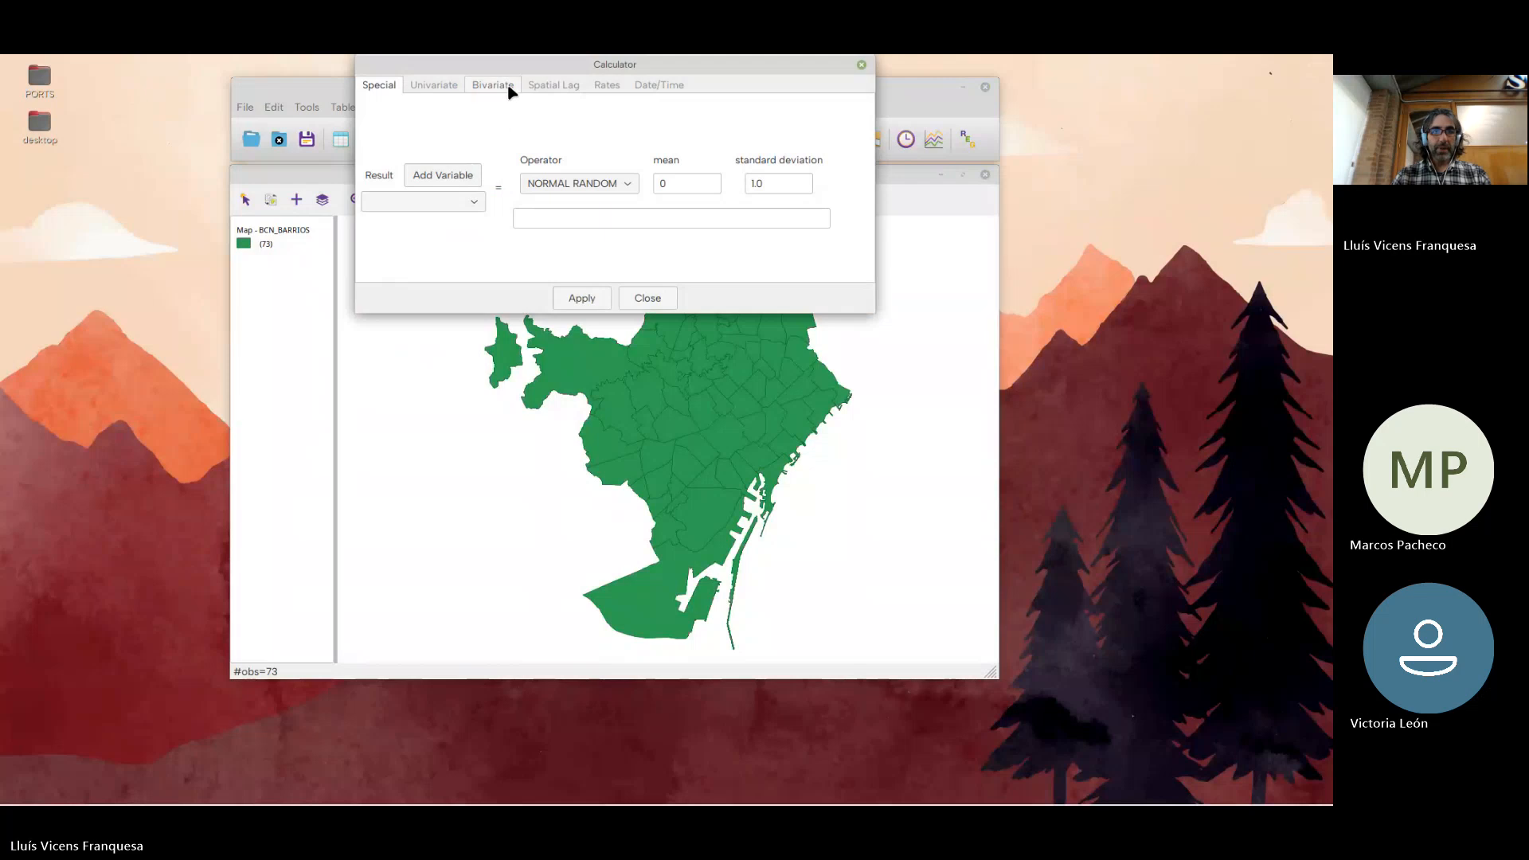
{"action": "left_click_drag", "start_coordinate": [519, 67], "coordinate": [516, 86]}
{"action": "left_click_drag", "start_coordinate": [537, 243], "coordinate": [645, 426]}
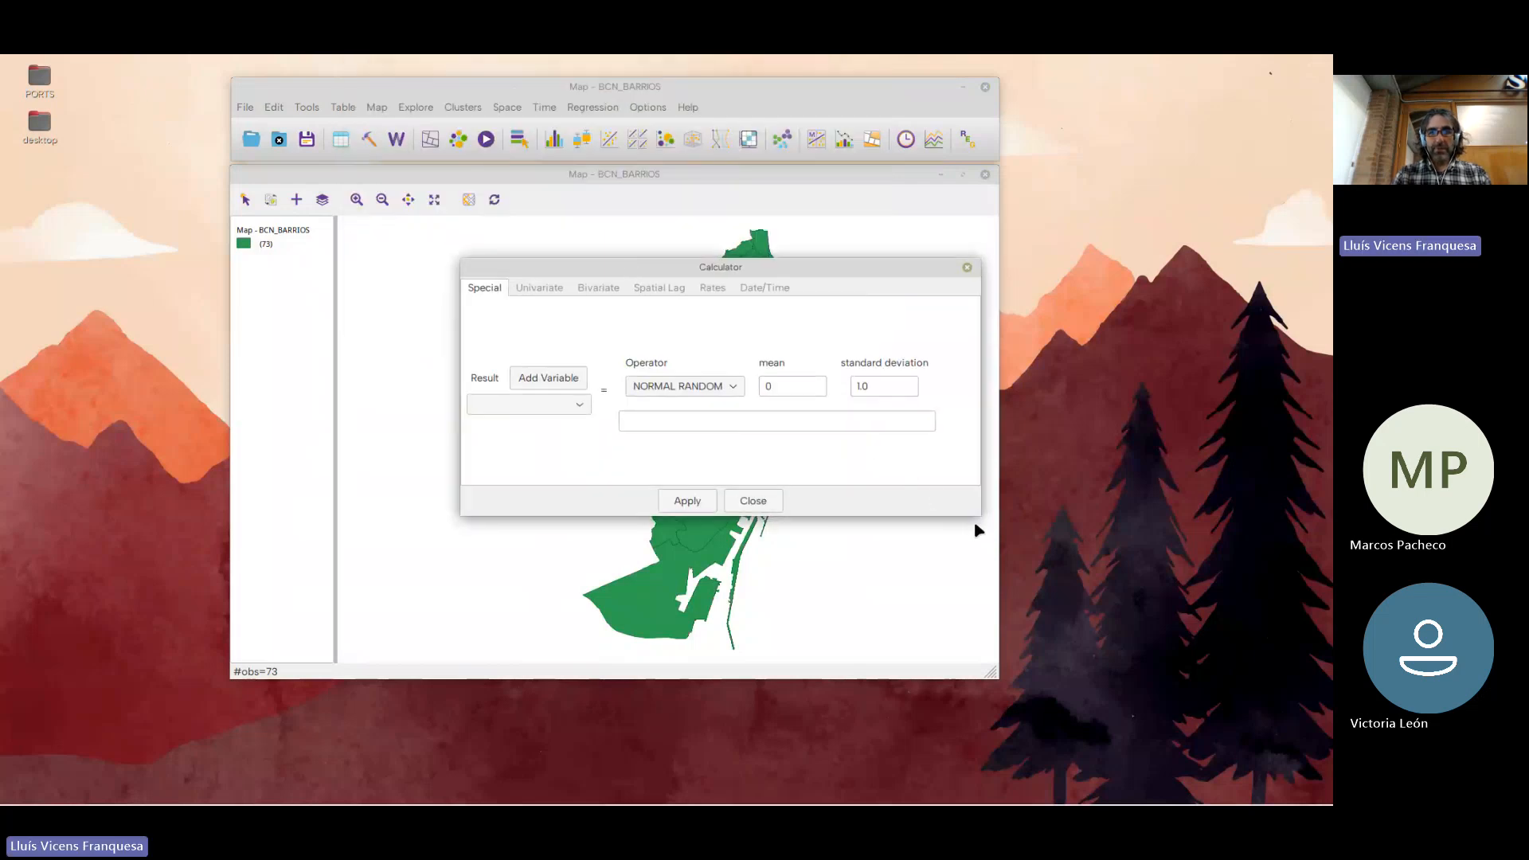
{"action": "left_click_drag", "start_coordinate": [631, 275], "coordinate": [585, 234]}
Review the calculator's Univariate, Bivariate, Spatial Lag, Rates, Date/Time and Special operation categories, ending on Special
{"action": "left_click", "coordinate": [498, 247]}
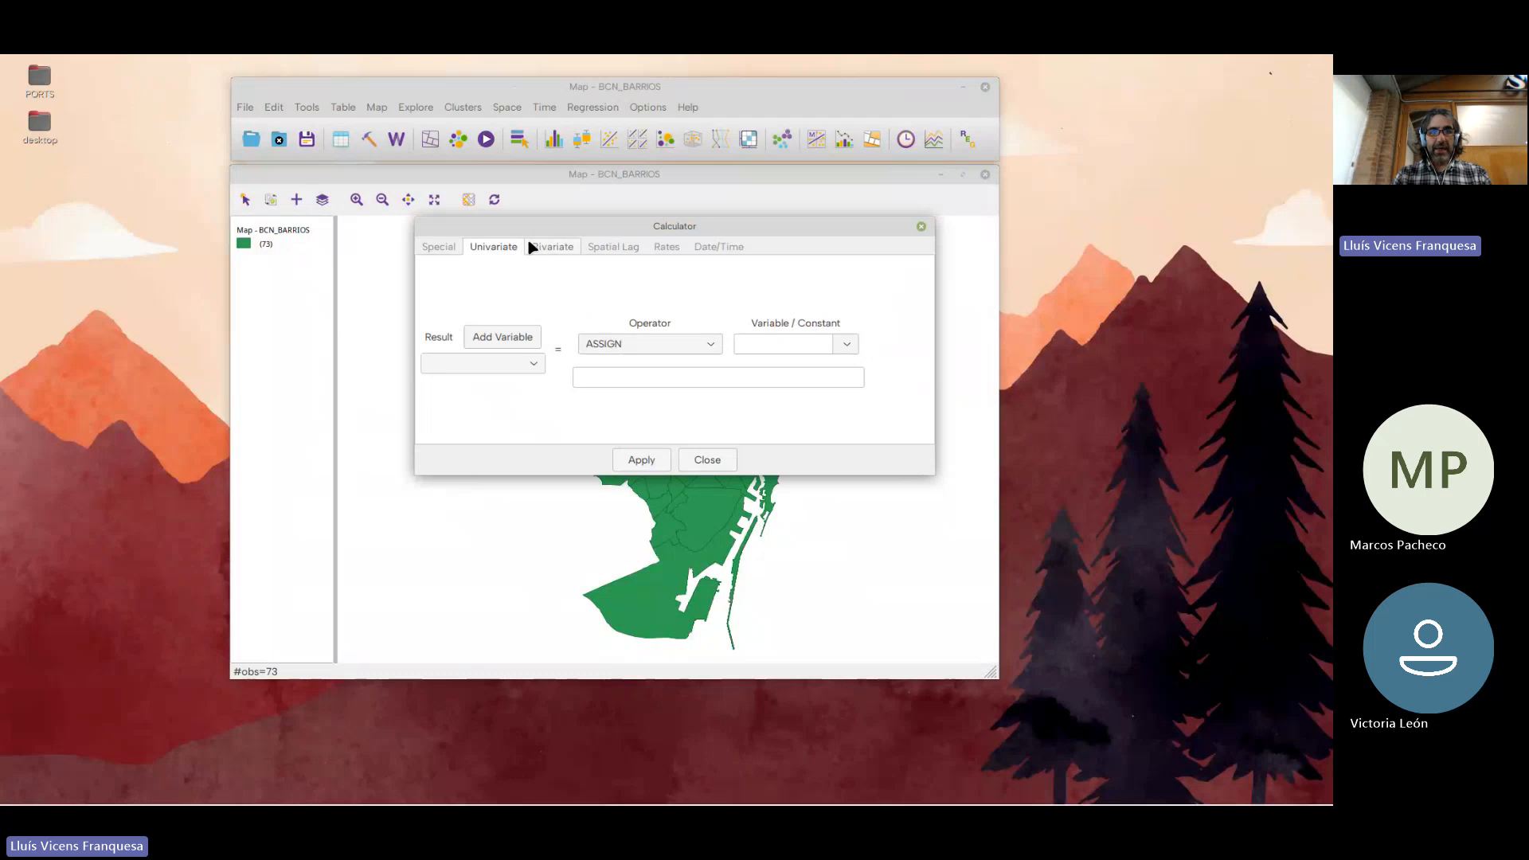
{"action": "left_click", "coordinate": [558, 246]}
{"action": "left_click", "coordinate": [617, 247]}
{"action": "left_click", "coordinate": [677, 249]}
{"action": "left_click", "coordinate": [714, 247]}
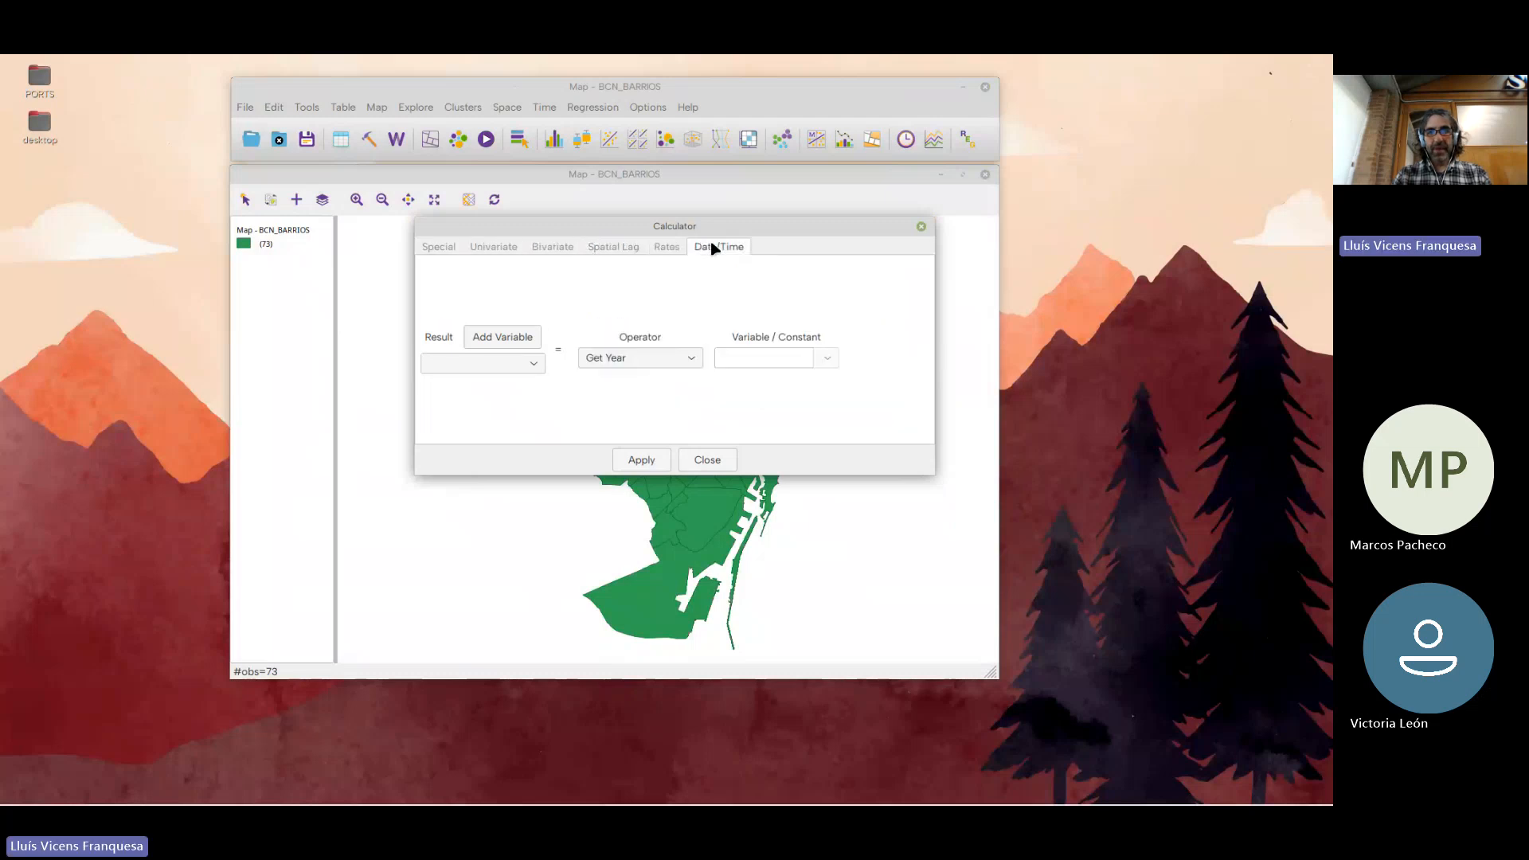
{"action": "left_click", "coordinate": [661, 248]}
{"action": "left_click", "coordinate": [626, 248]}
{"action": "left_click", "coordinate": [553, 248]}
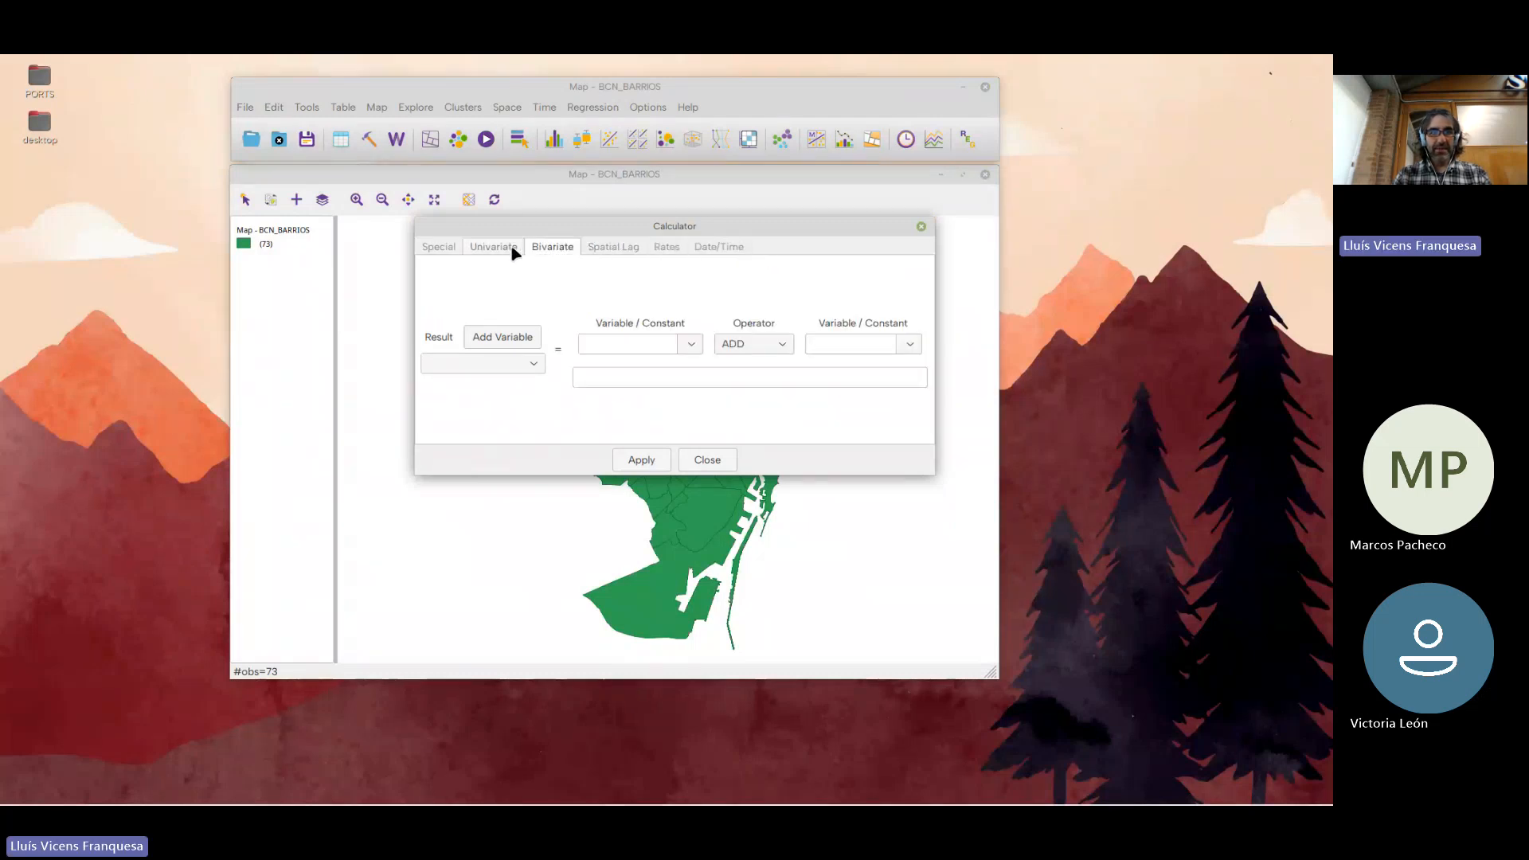
{"action": "left_click", "coordinate": [494, 248]}
{"action": "left_click", "coordinate": [438, 248]}
{"action": "left_click", "coordinate": [494, 248]}
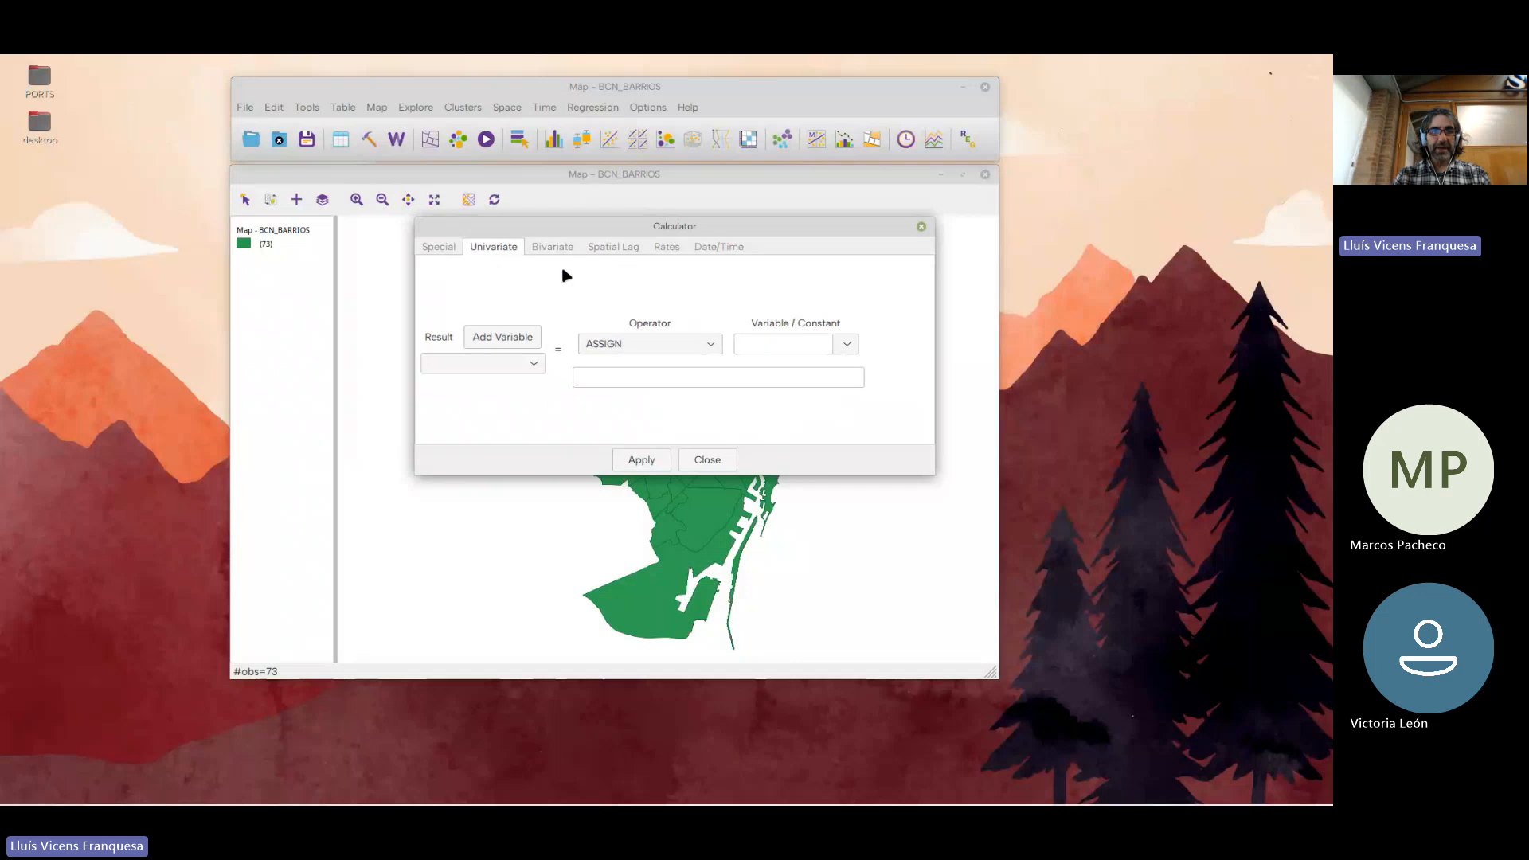
{"action": "left_click", "coordinate": [557, 247]}
{"action": "left_click", "coordinate": [615, 248]}
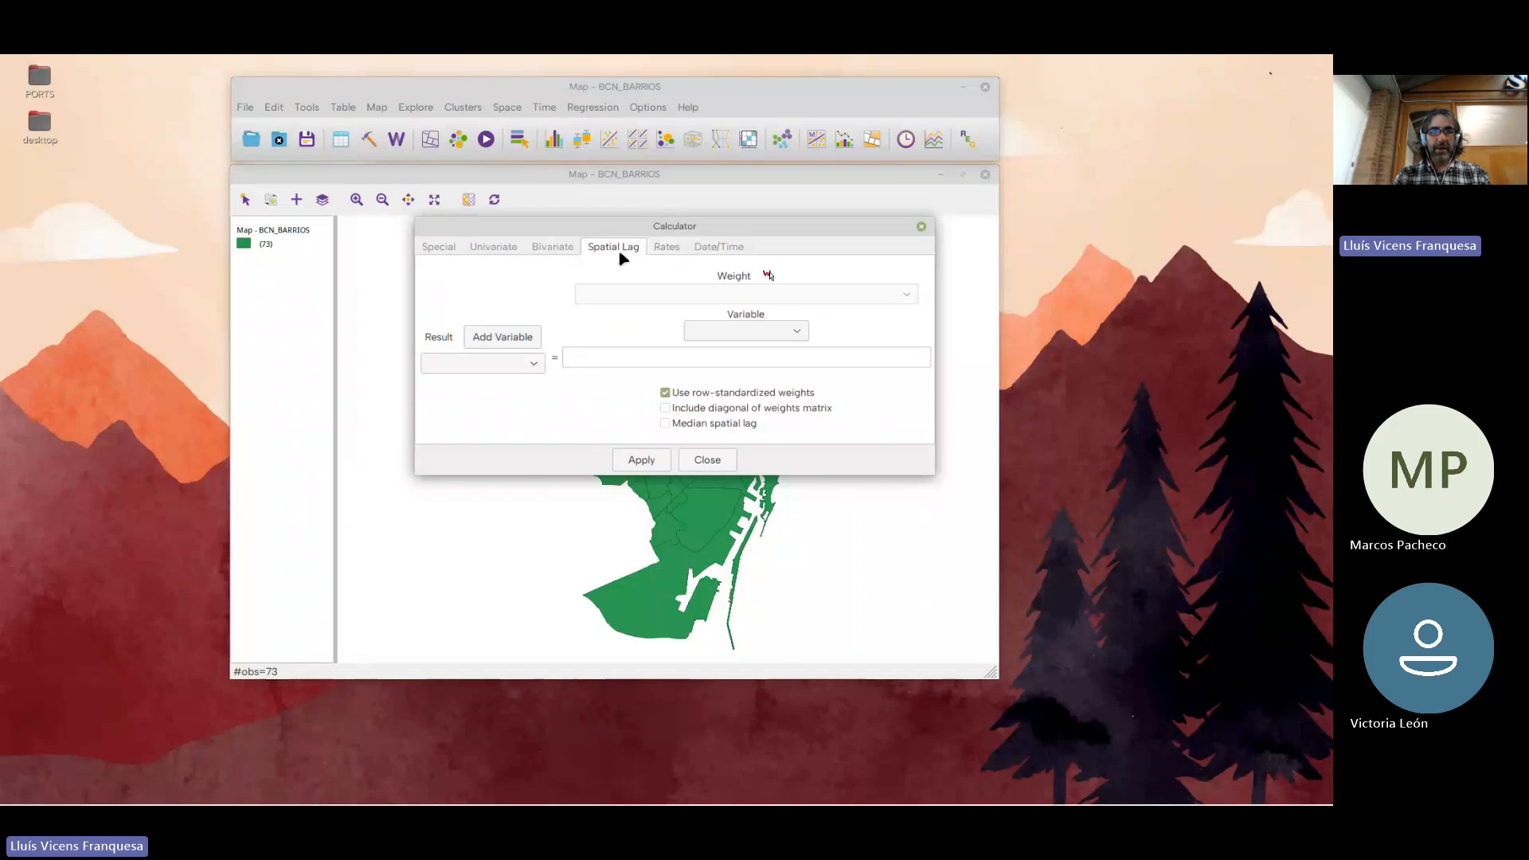
{"action": "left_click", "coordinate": [666, 248]}
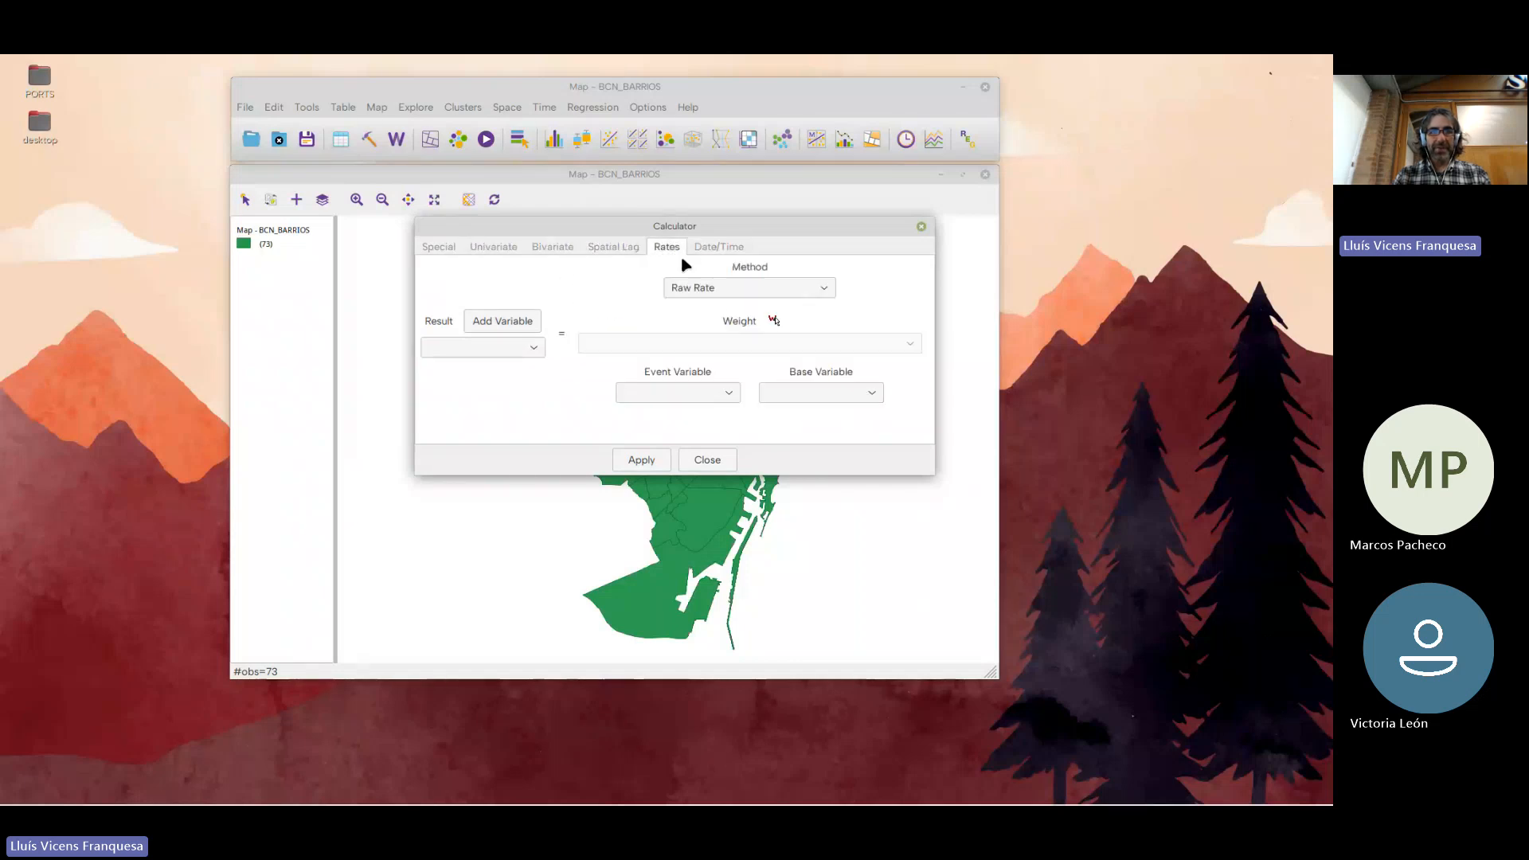
{"action": "left_click", "coordinate": [721, 250]}
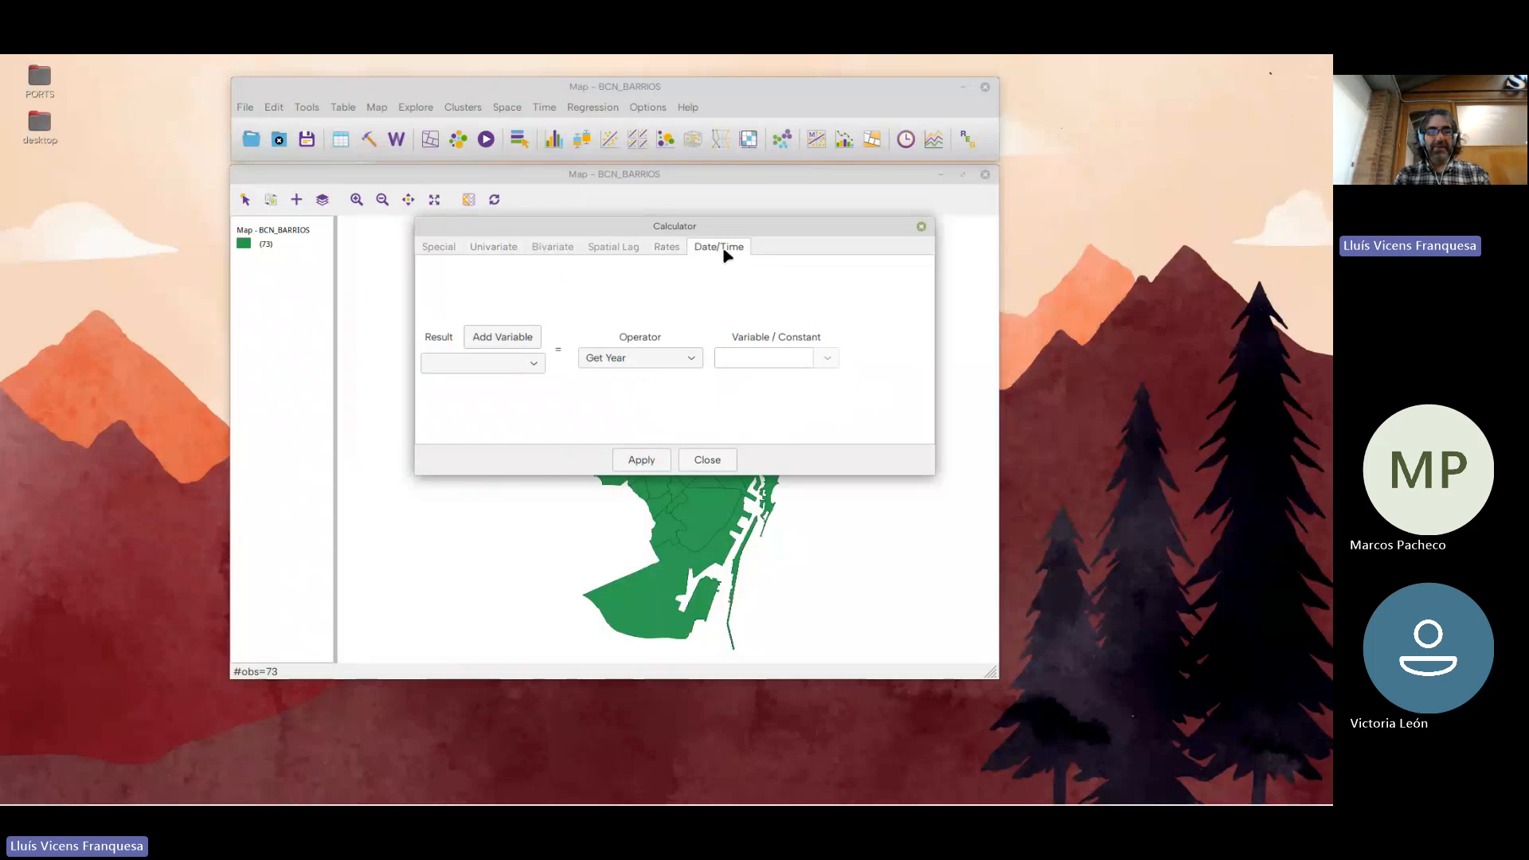
{"action": "left_click", "coordinate": [435, 251]}
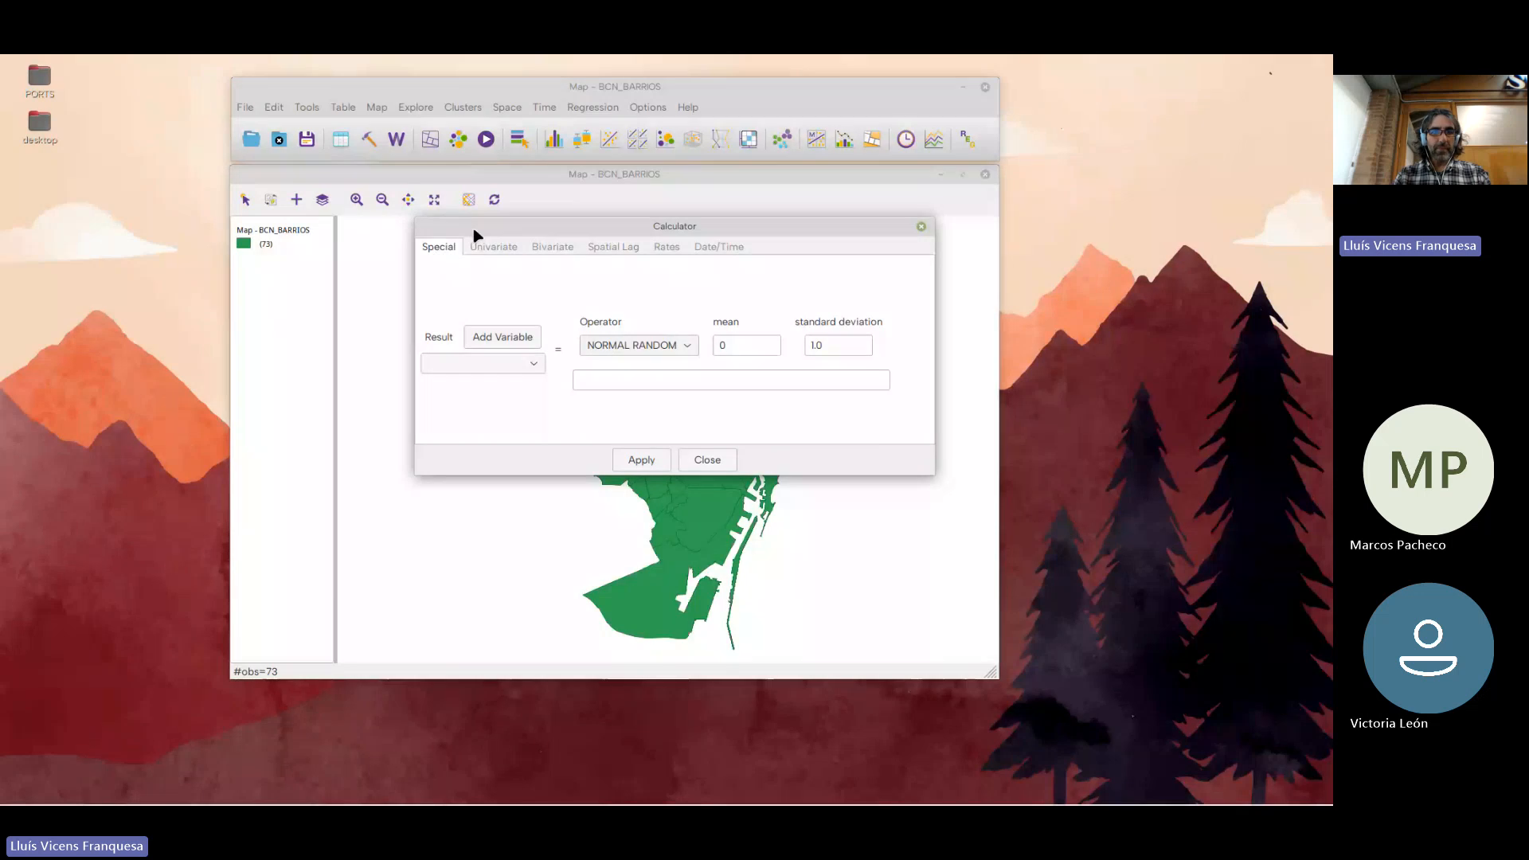
Examine the calculator's univariate operators without choosing one, and close the calculator
{"action": "left_click_drag", "start_coordinate": [472, 227], "coordinate": [422, 258]}
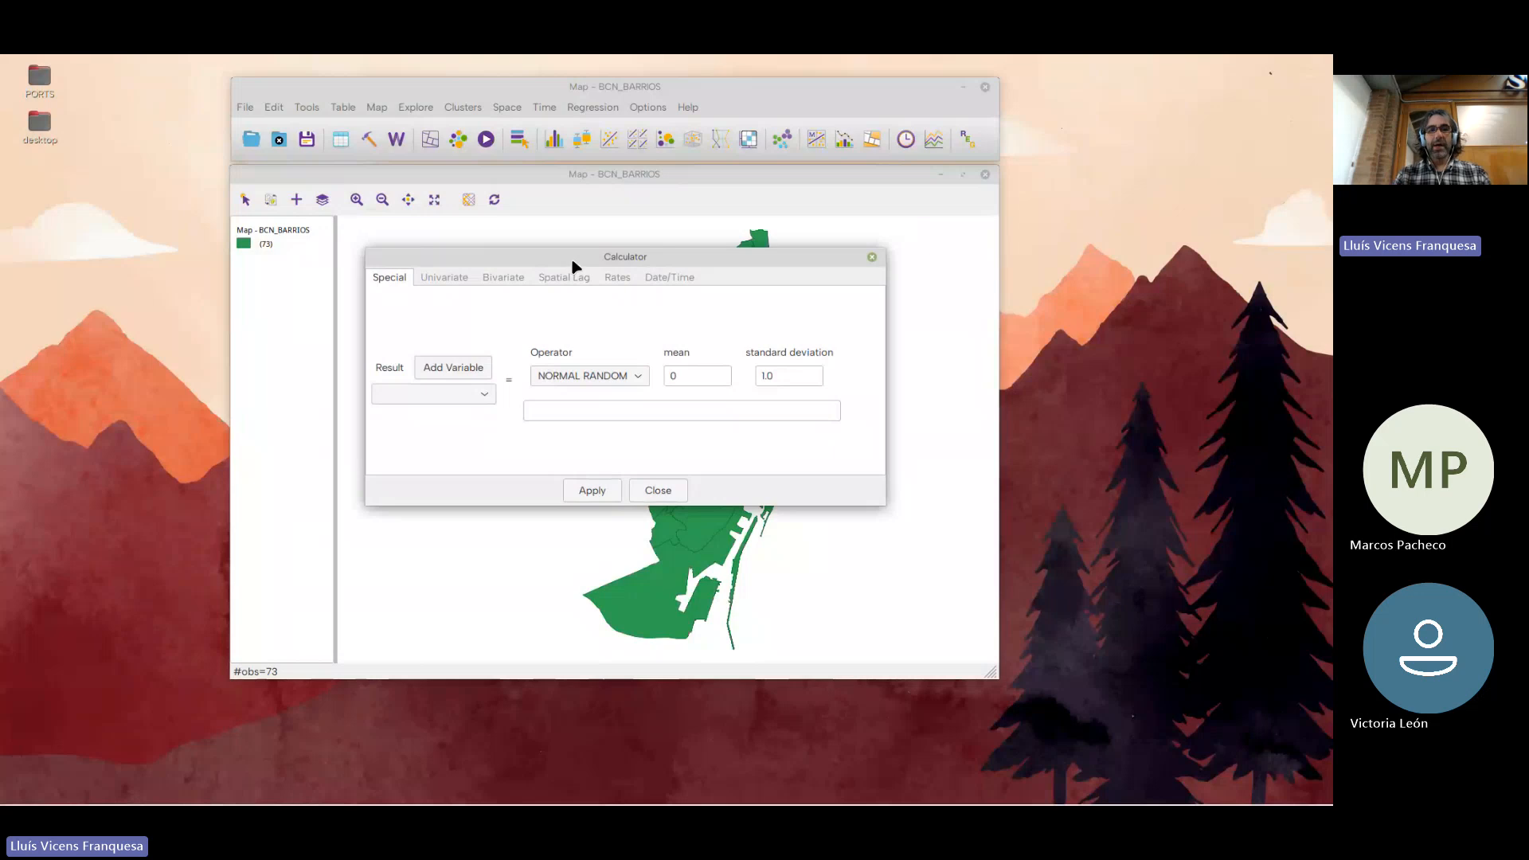
{"action": "left_click", "coordinate": [431, 277]}
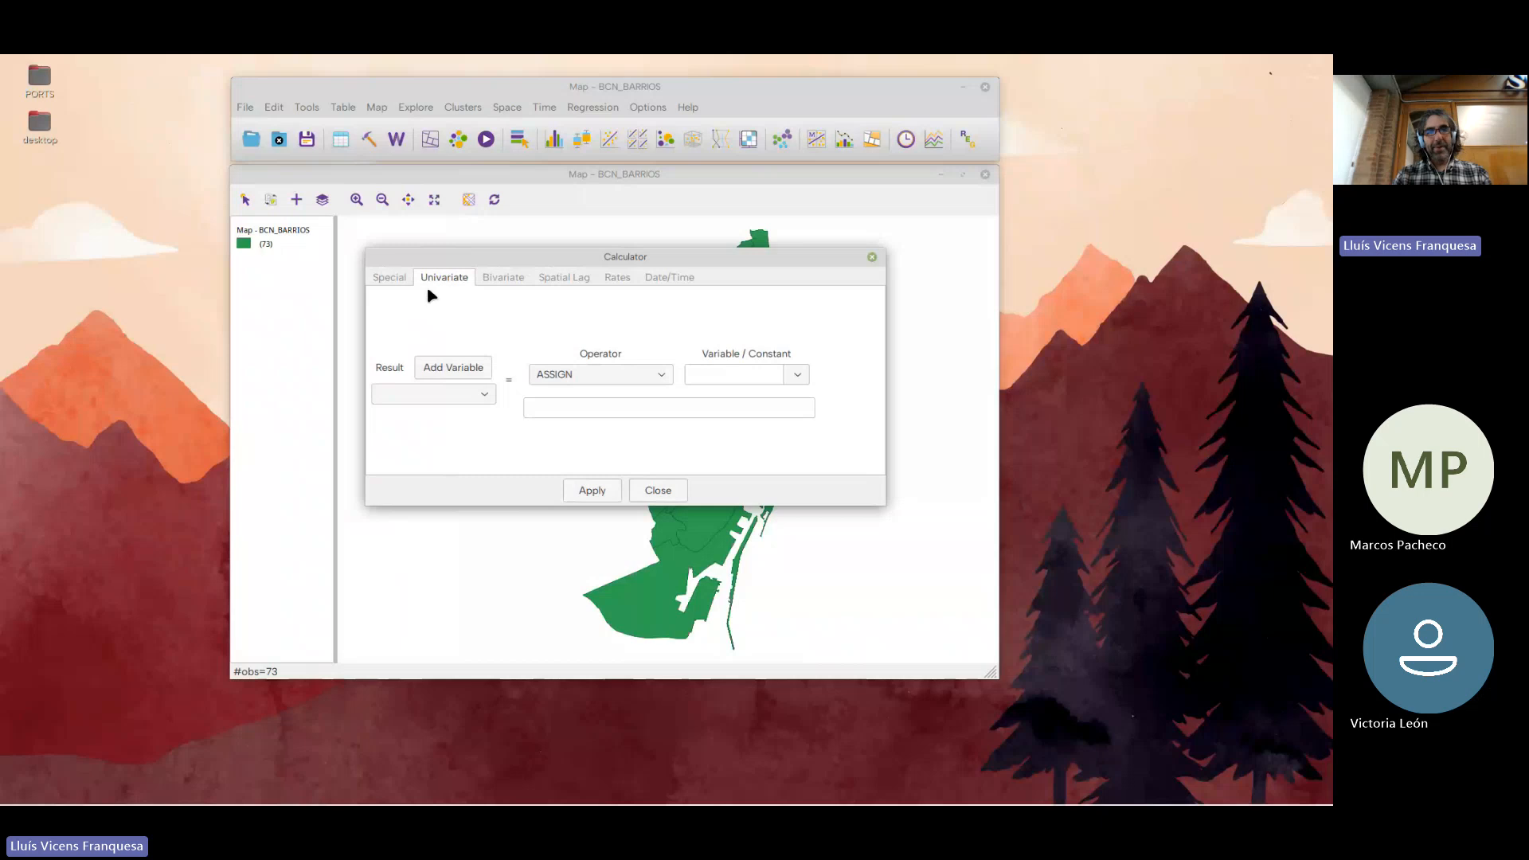
{"action": "left_click", "coordinate": [661, 377]}
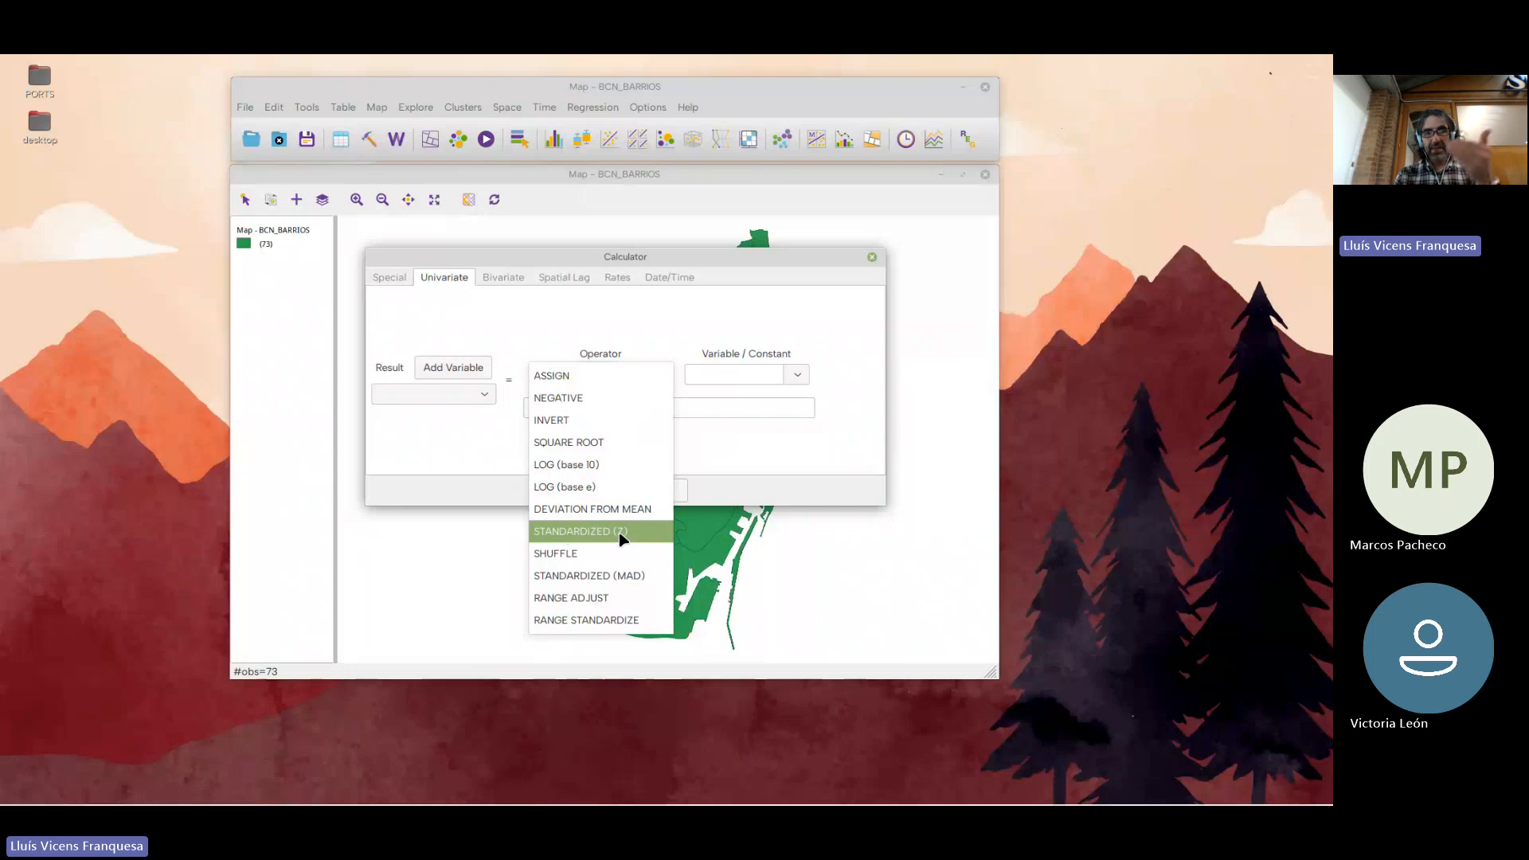
{"action": "left_click", "coordinate": [622, 329]}
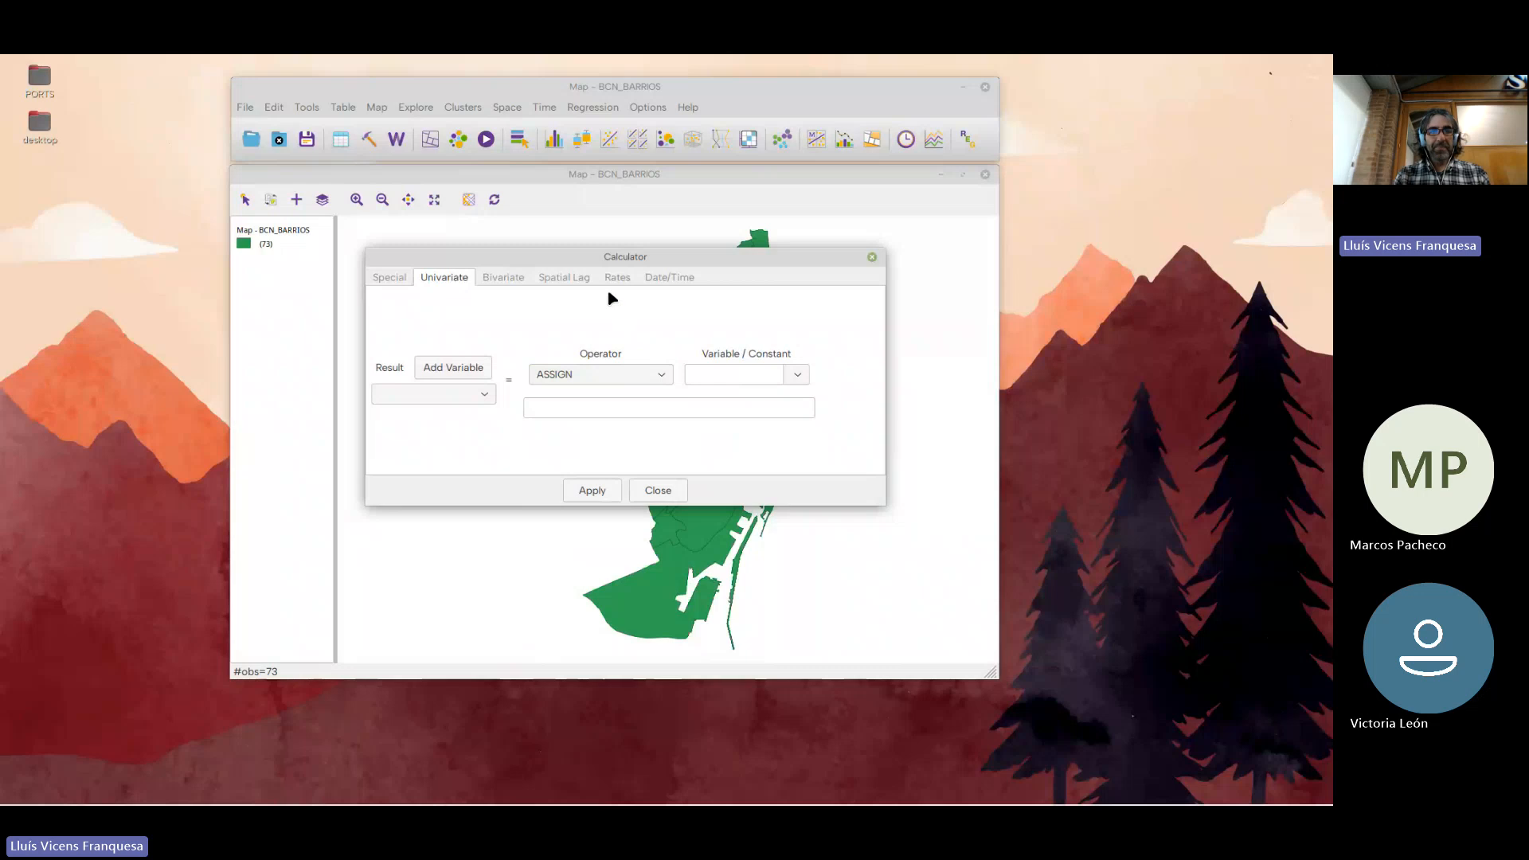
{"action": "left_click", "coordinate": [872, 257]}
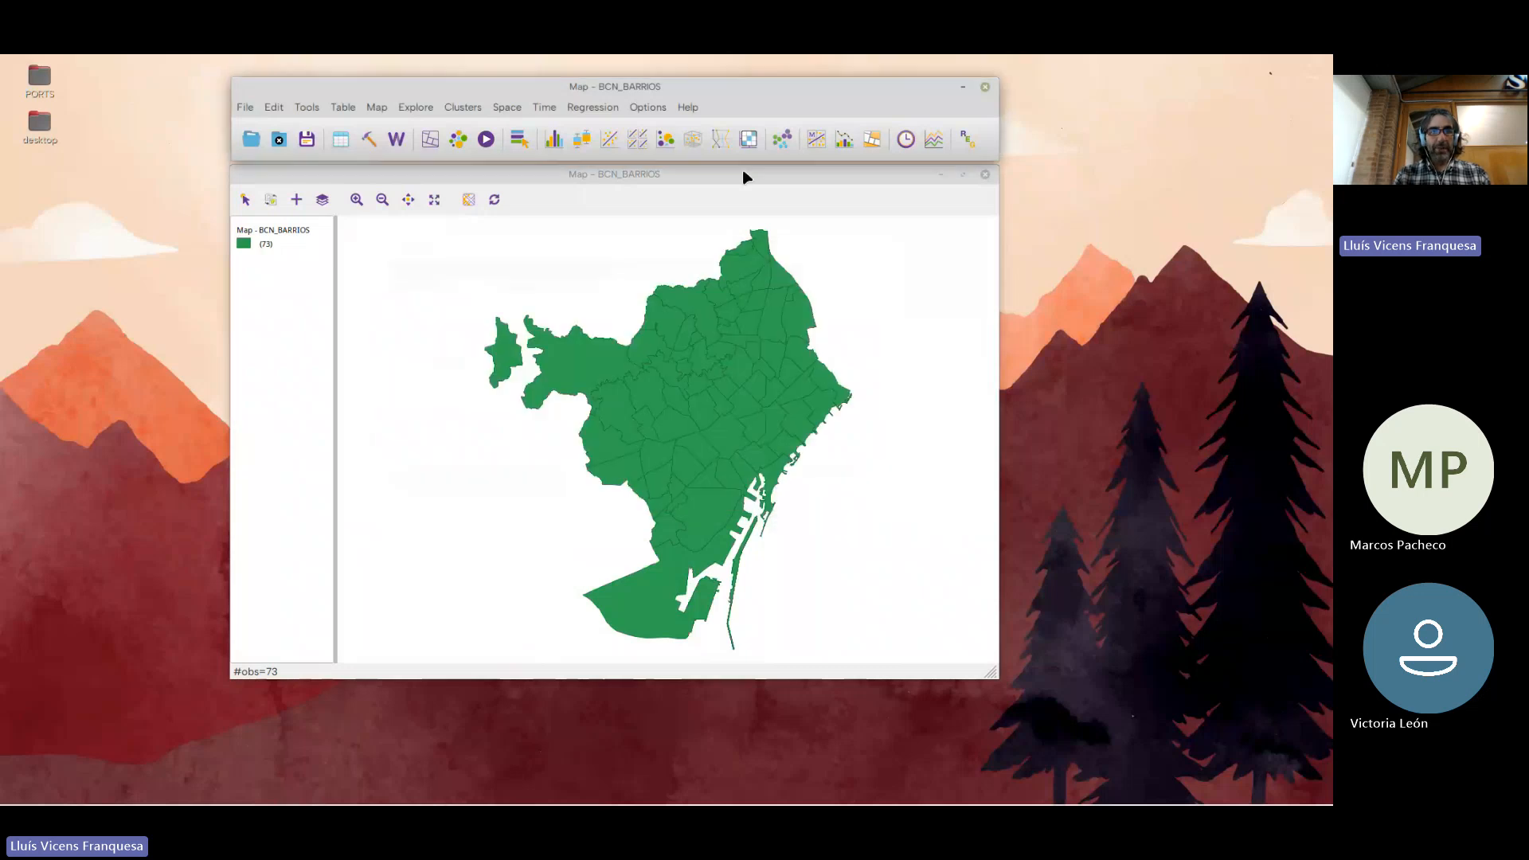
View the attribute table's rate and income fields, widening the TASA_IMMI_1000, ESP_VIDA and I_RENTA_FAM columns, and close the table
{"action": "left_click", "coordinate": [343, 141]}
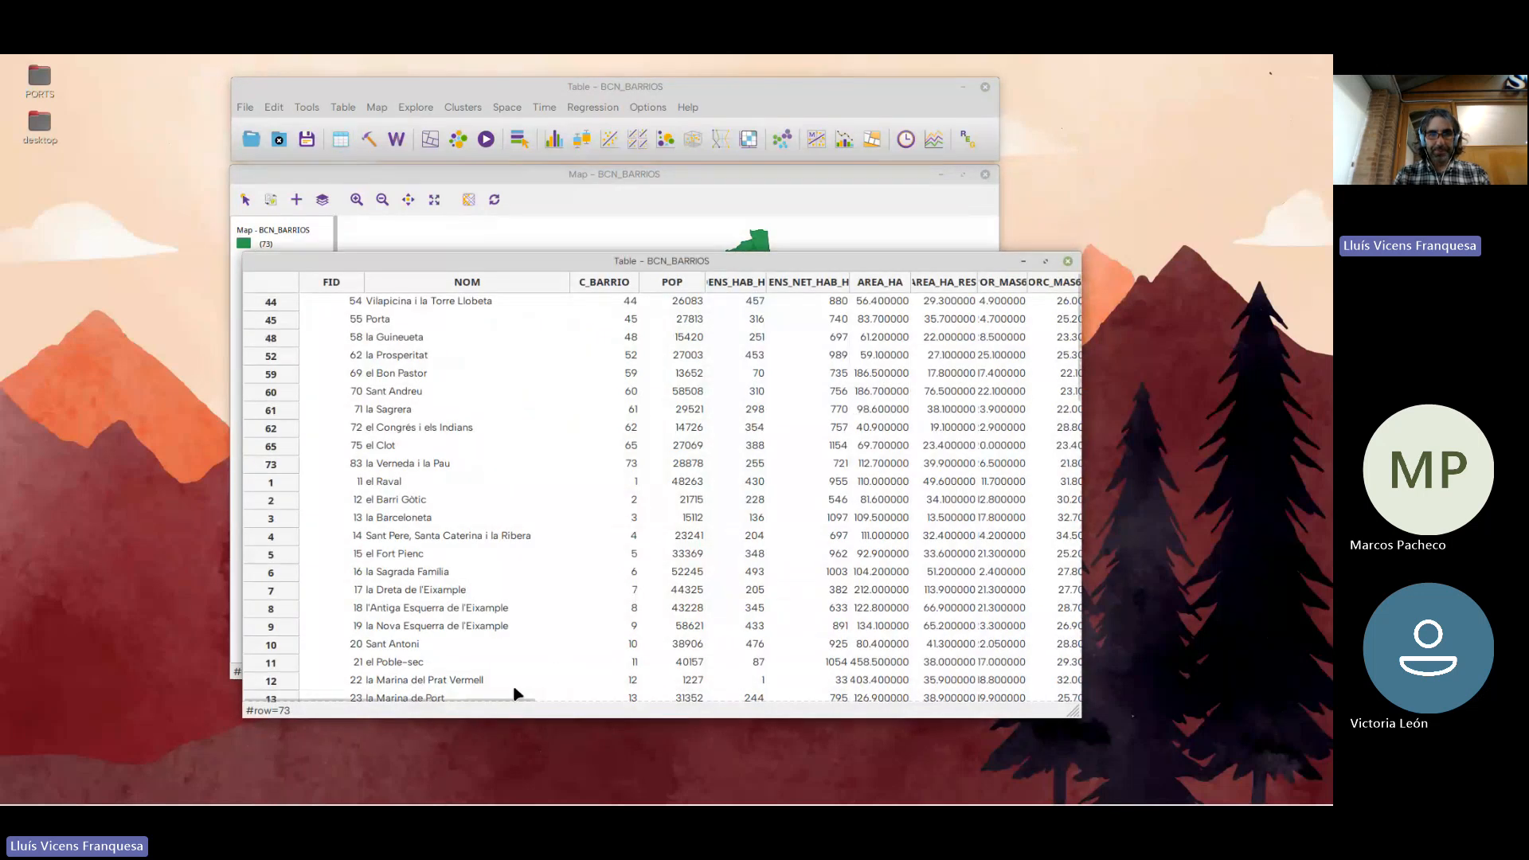
{"action": "left_click_drag", "start_coordinate": [504, 700], "coordinate": [748, 719]}
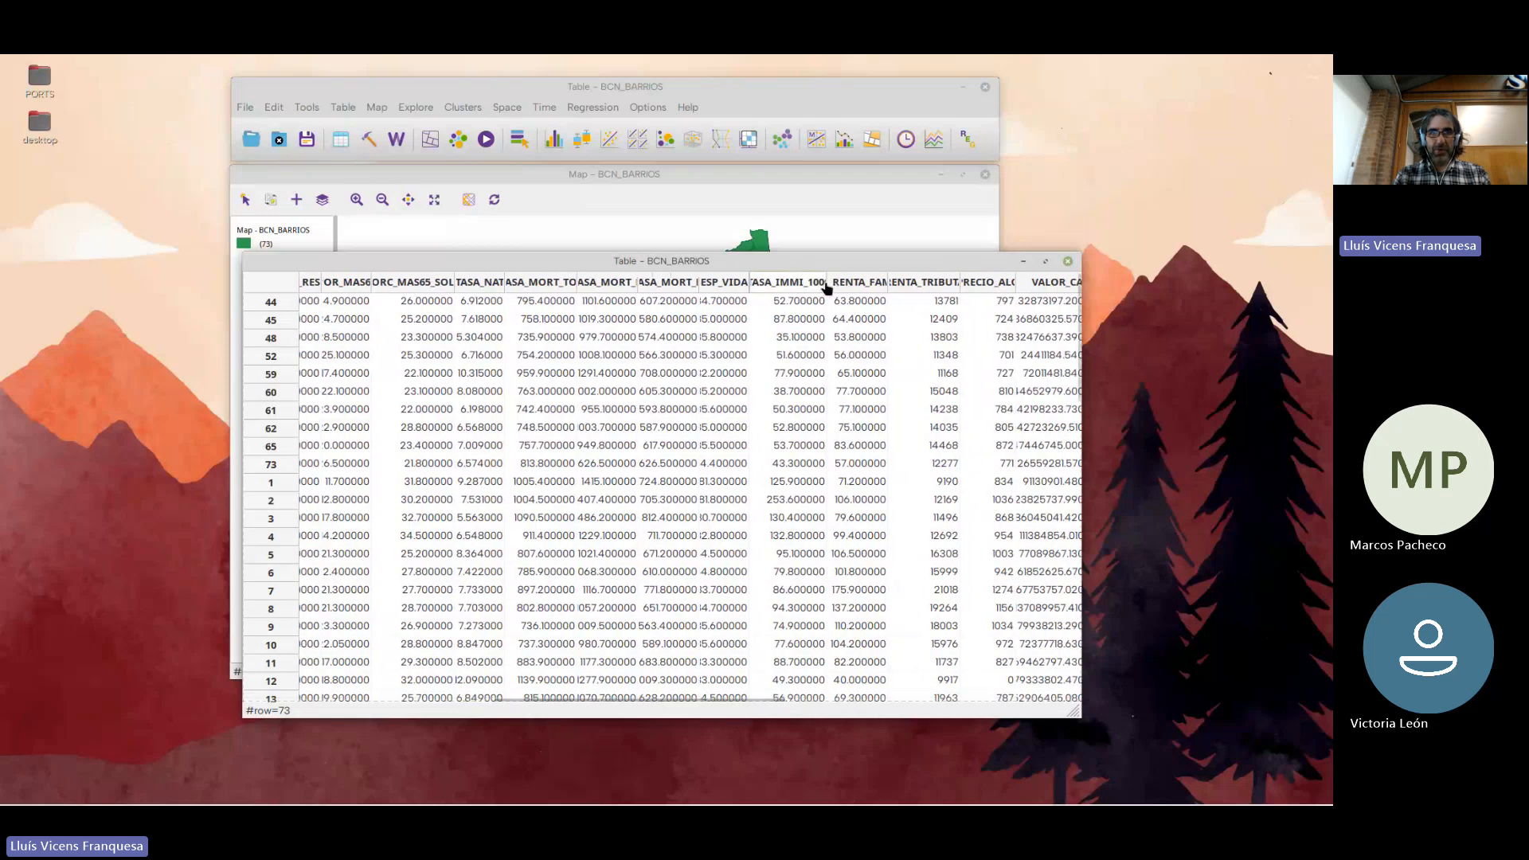
{"action": "left_click_drag", "start_coordinate": [827, 283], "coordinate": [882, 284]}
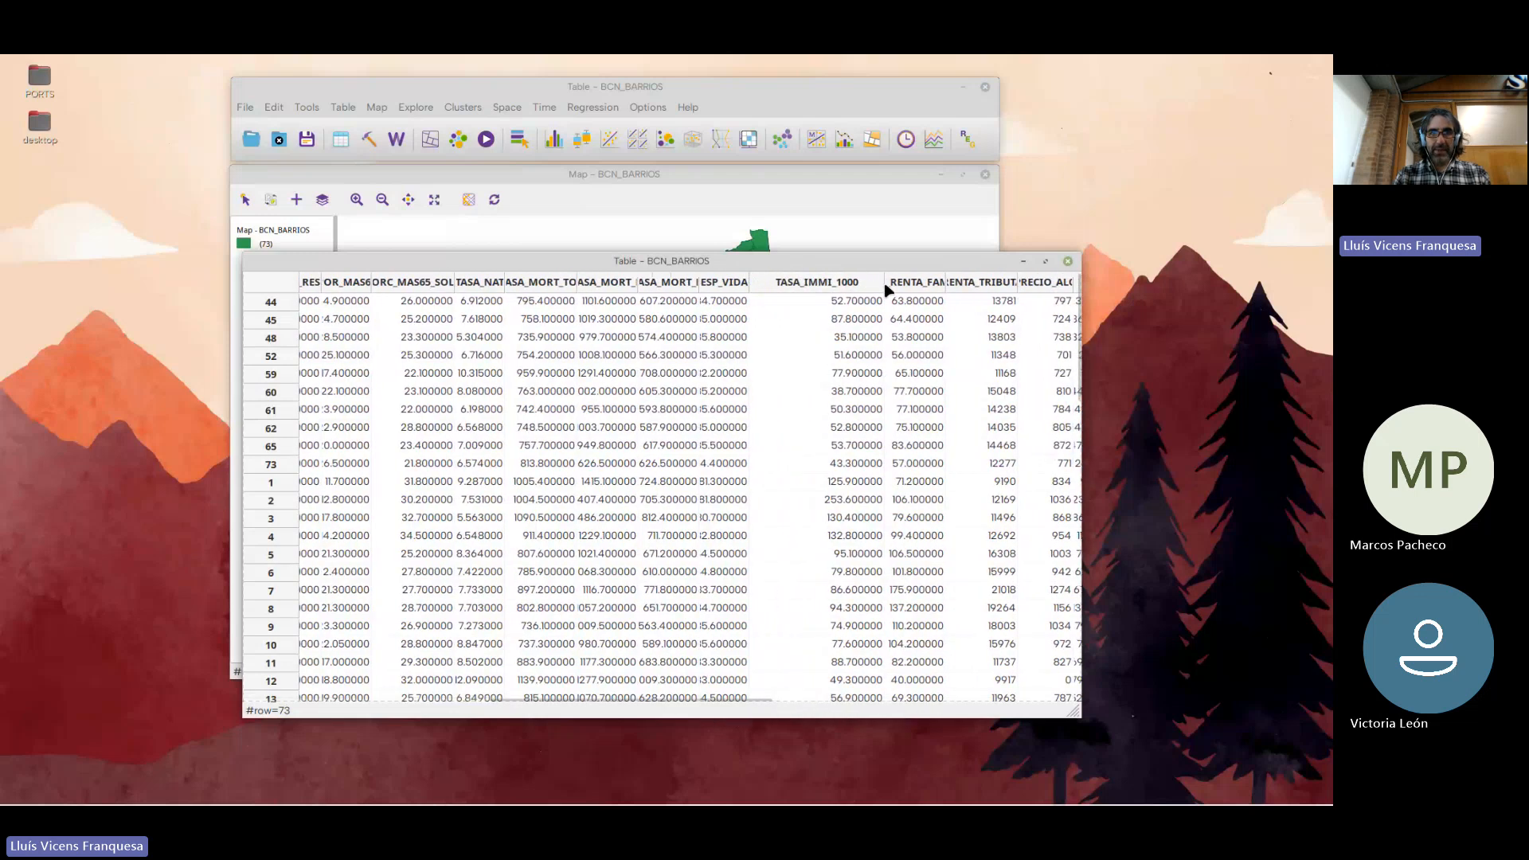
{"action": "double_click", "coordinate": [757, 282]}
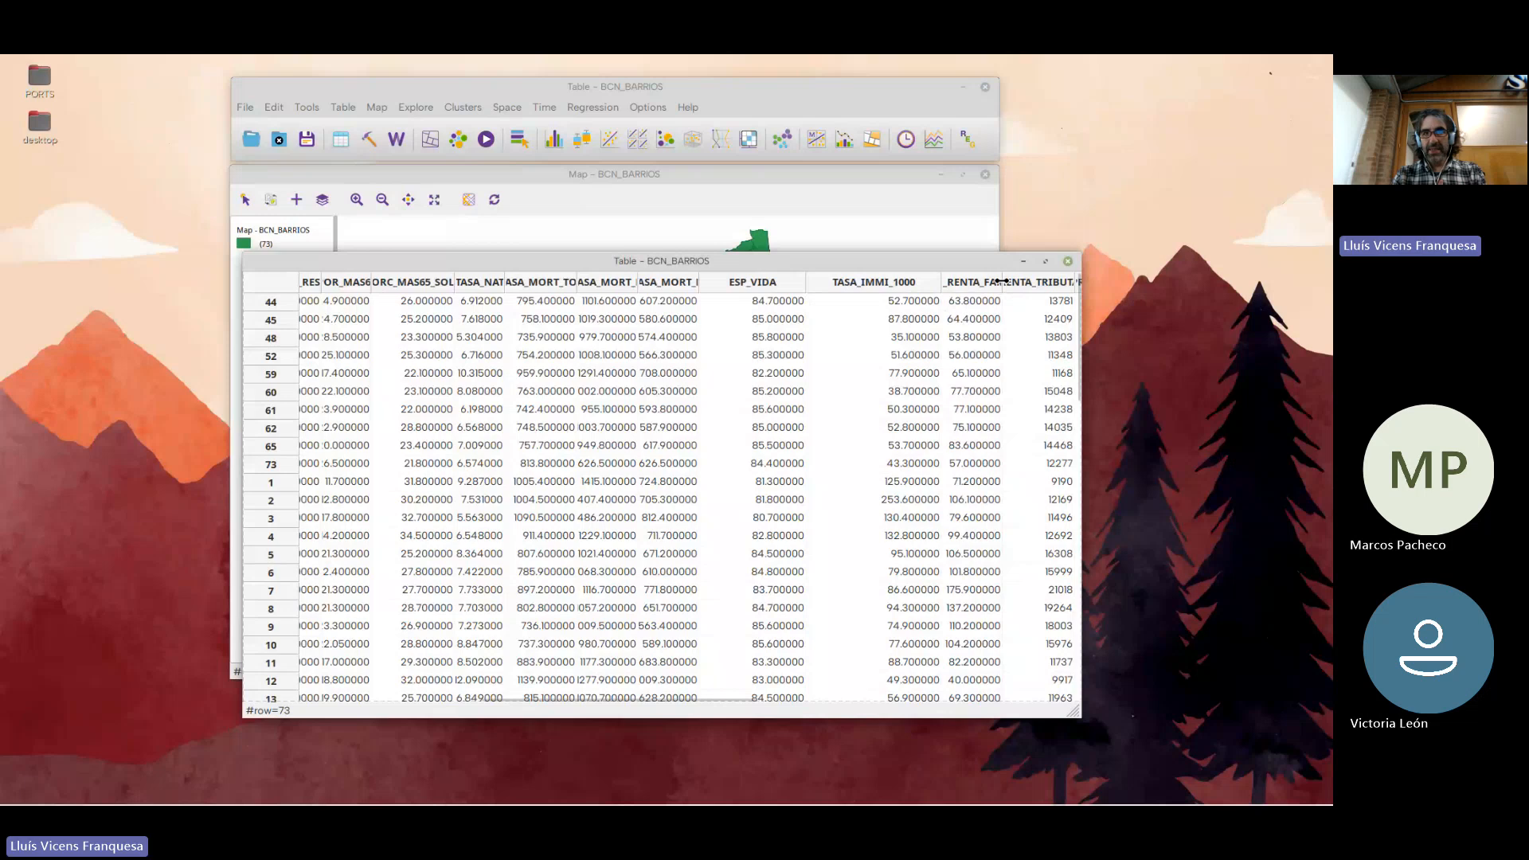
{"action": "left_click_drag", "start_coordinate": [1001, 285], "coordinate": [1156, 281]}
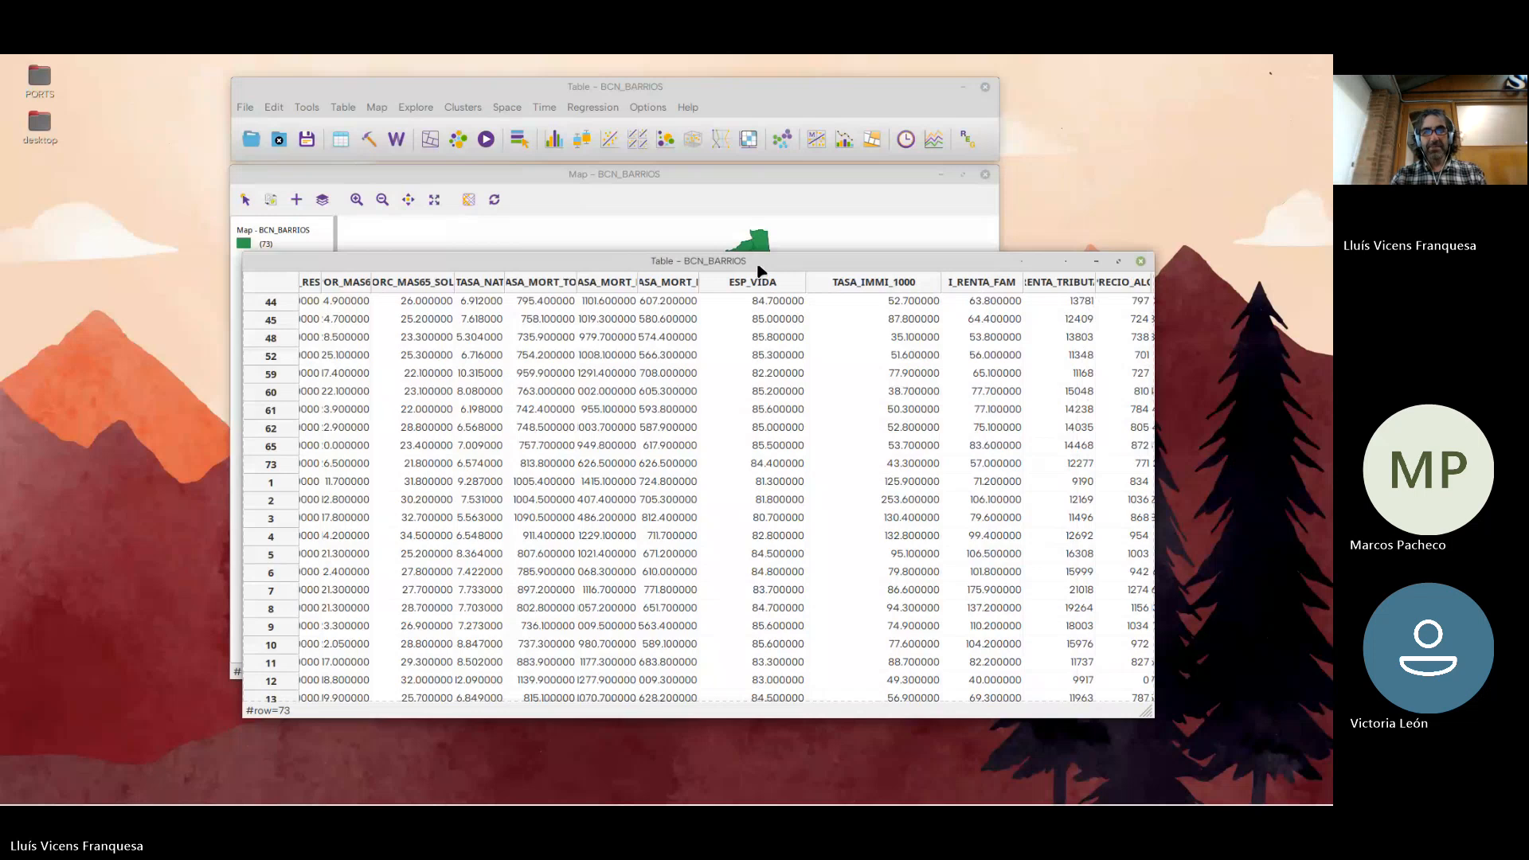
{"action": "left_click", "coordinate": [1141, 262]}
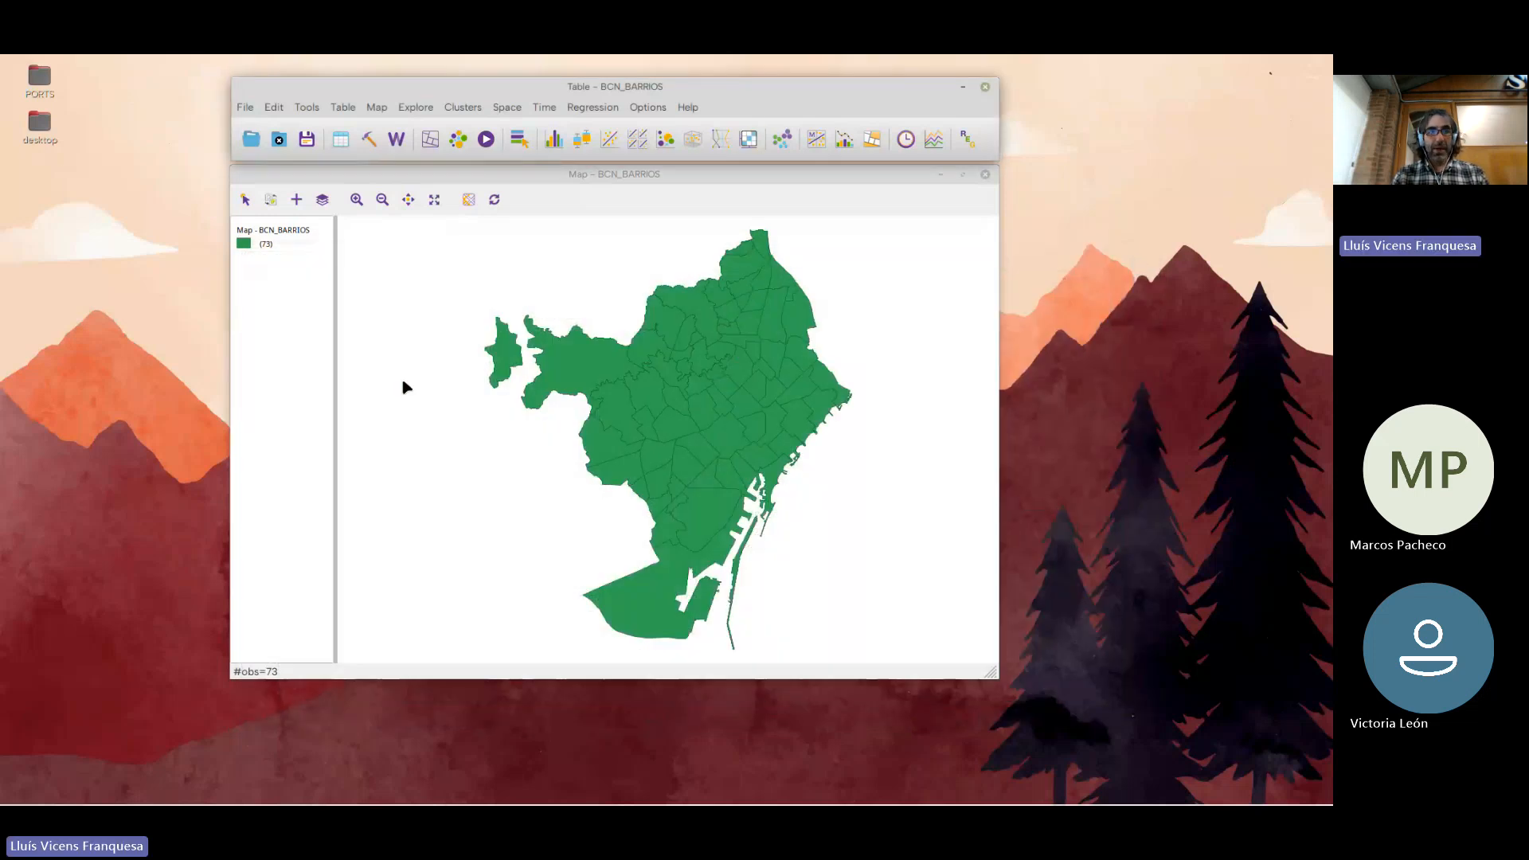
Reopen the table calculator, place it over the map and show its Univariate operations
{"action": "left_click", "coordinate": [343, 107]}
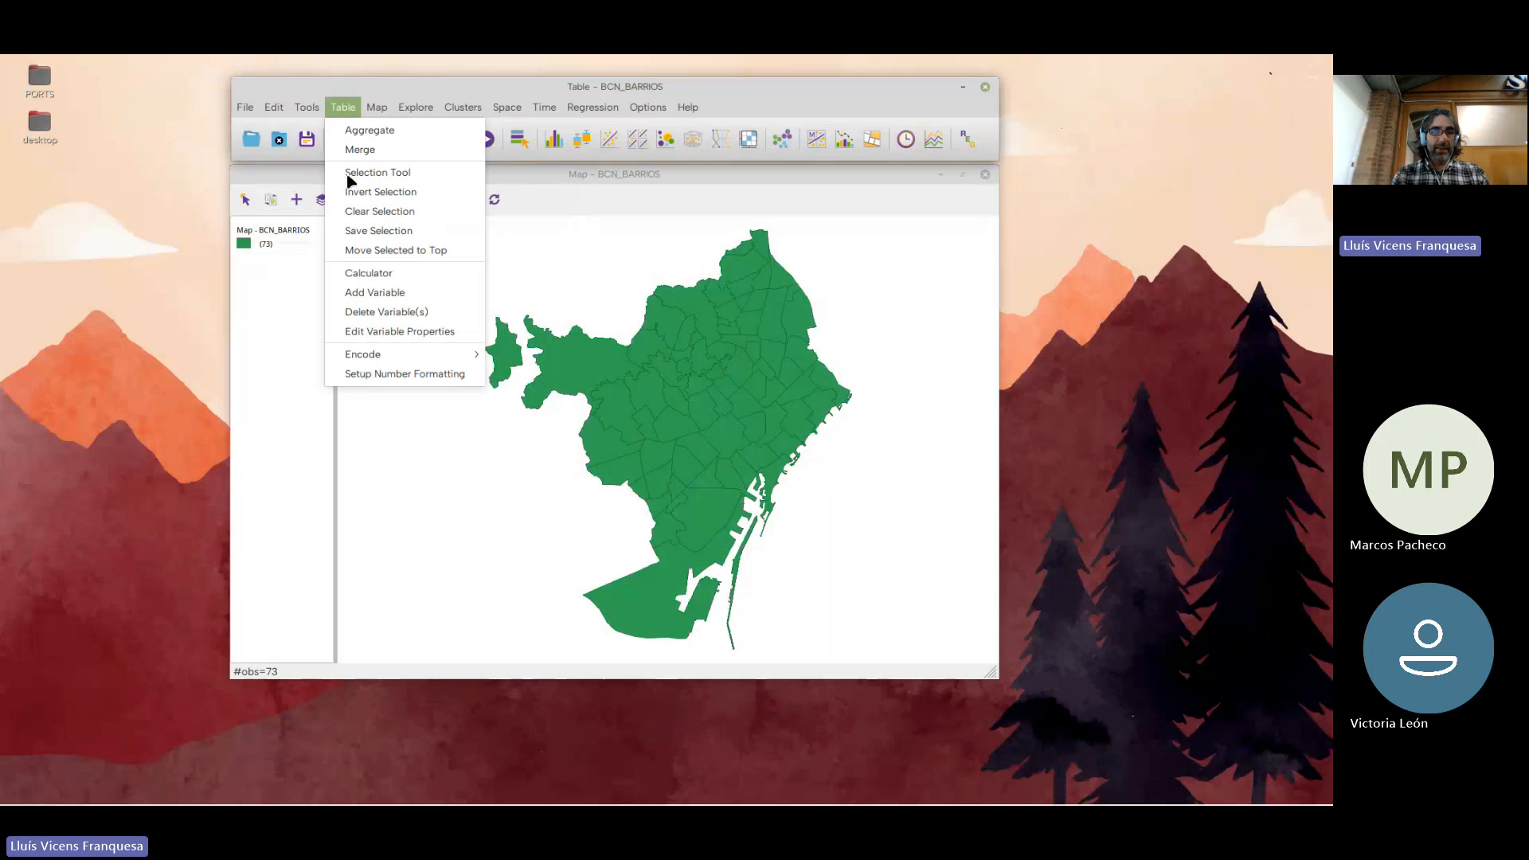
{"action": "left_click", "coordinate": [372, 273]}
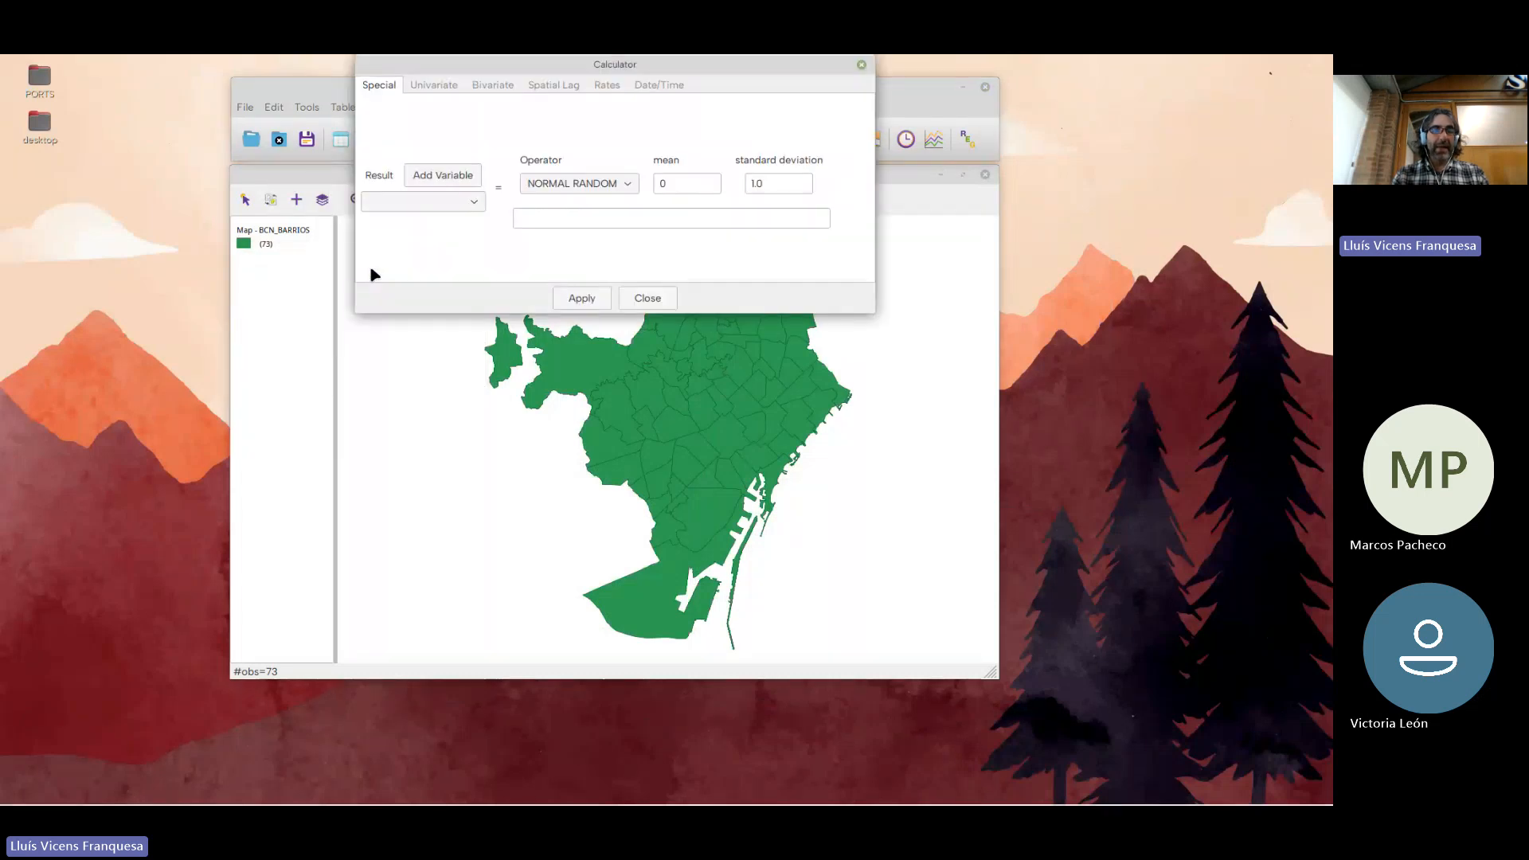
{"action": "left_click_drag", "start_coordinate": [505, 64], "coordinate": [519, 163]}
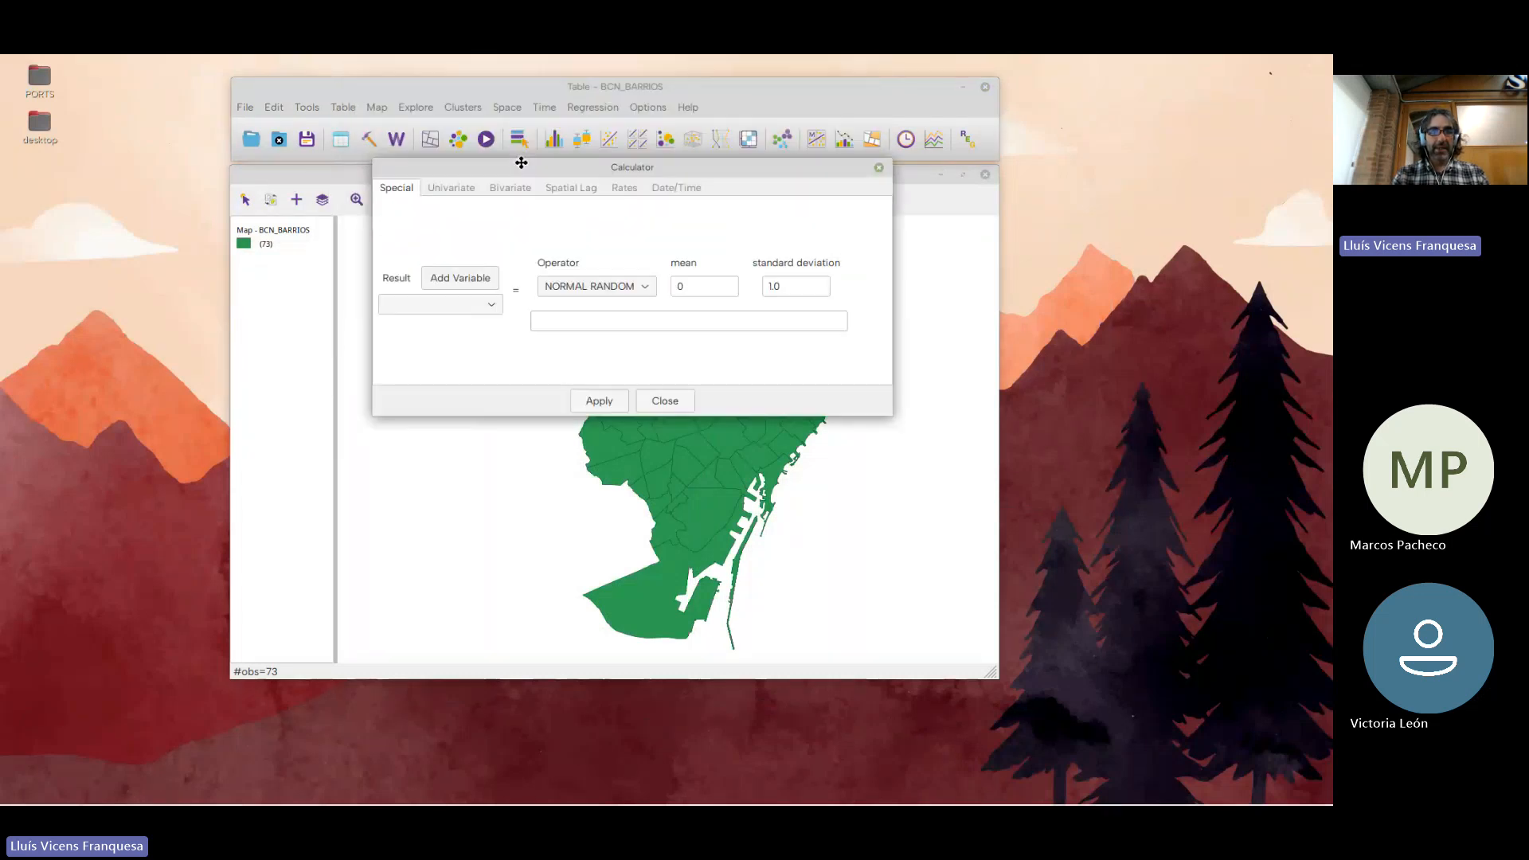
{"action": "left_click", "coordinate": [460, 194]}
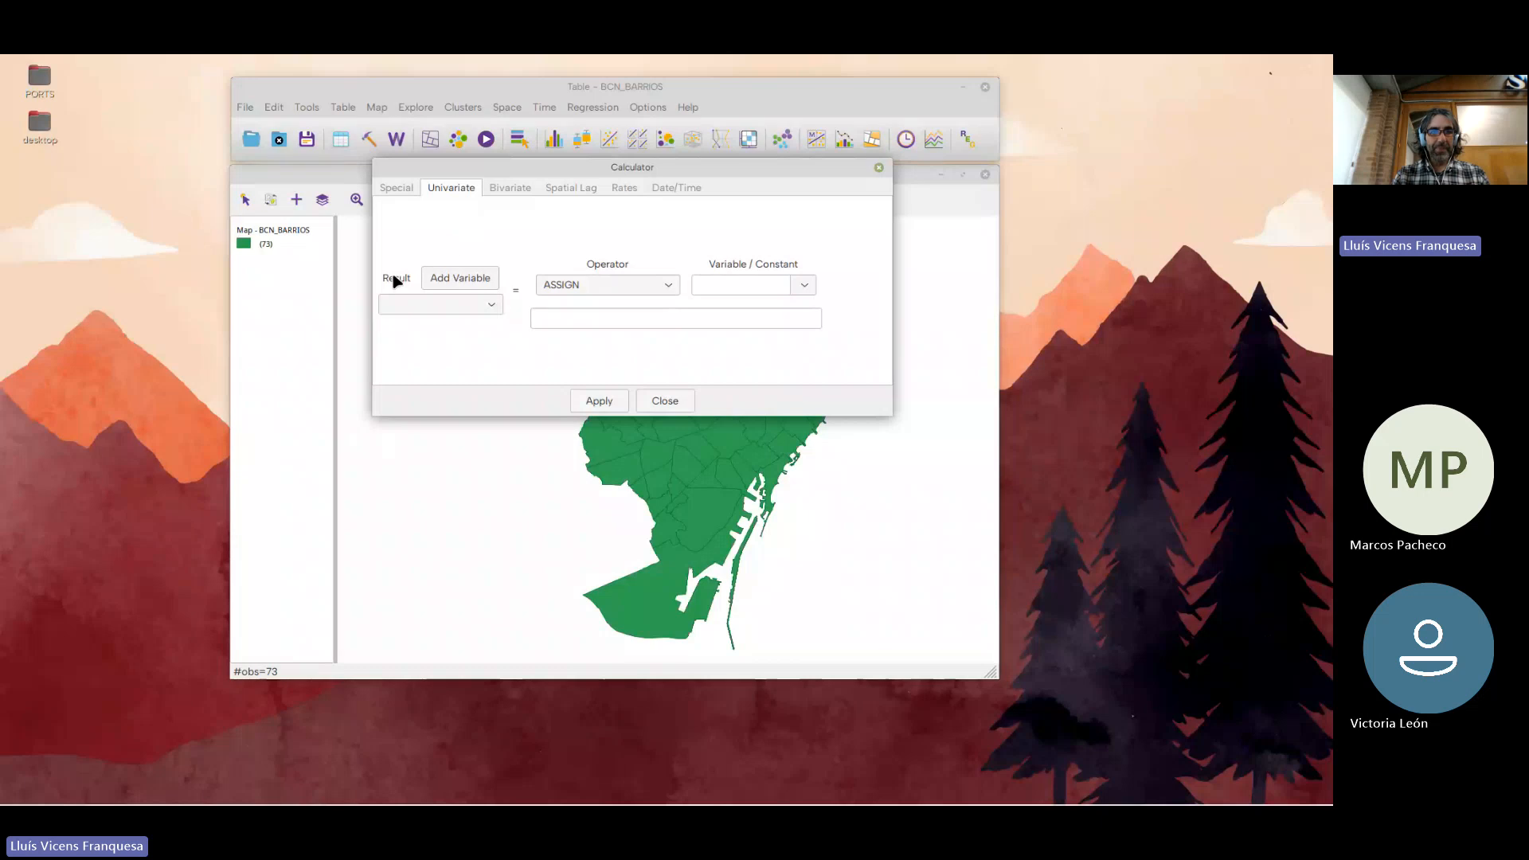
View the calculator's options for adding a result variable, and close the form without adding one
{"action": "left_click", "coordinate": [460, 278]}
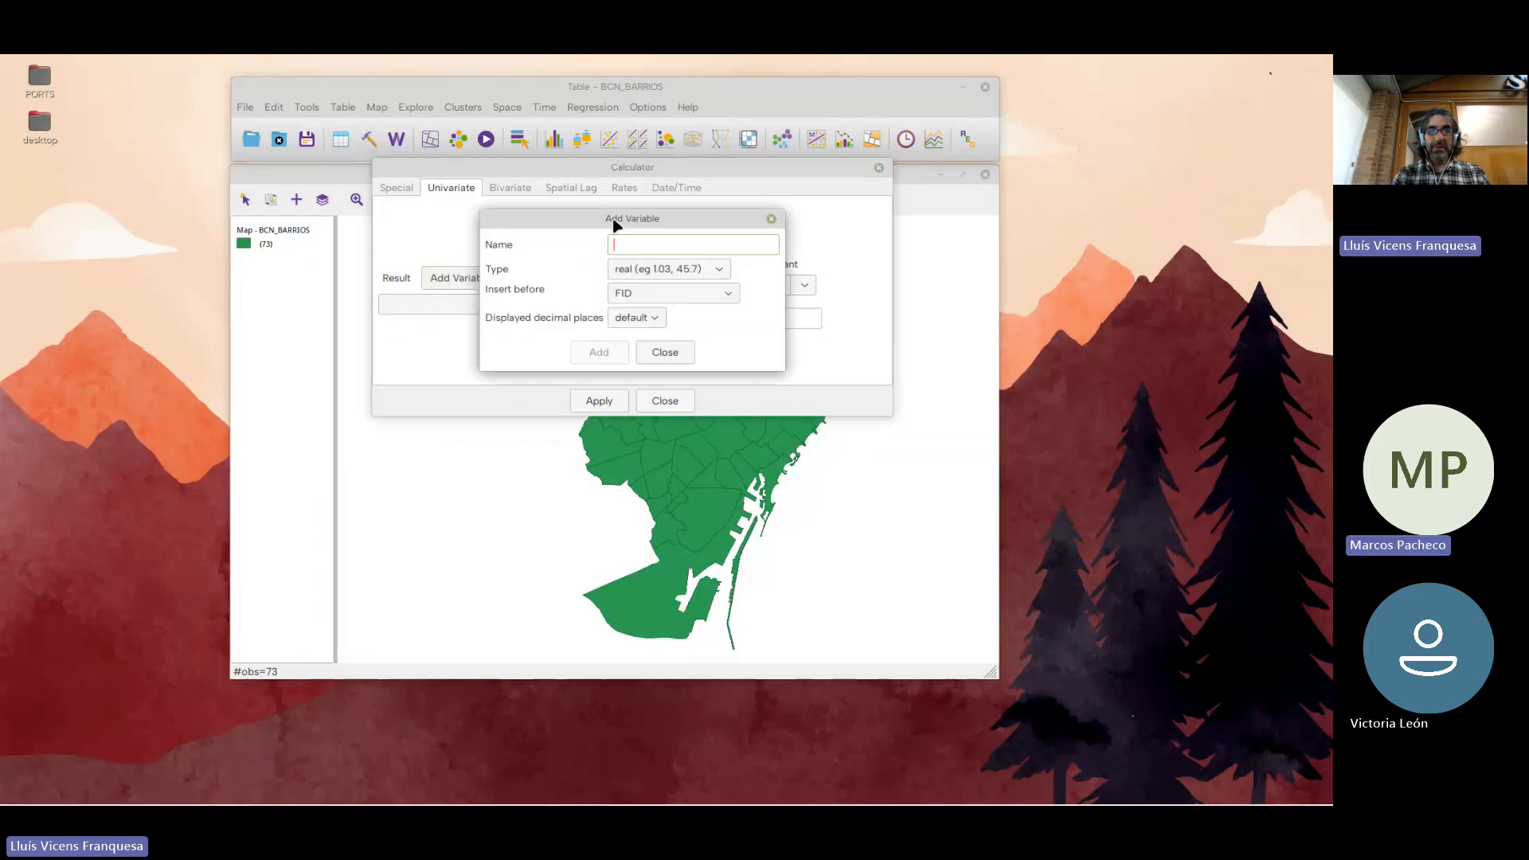
{"action": "left_click", "coordinate": [667, 353]}
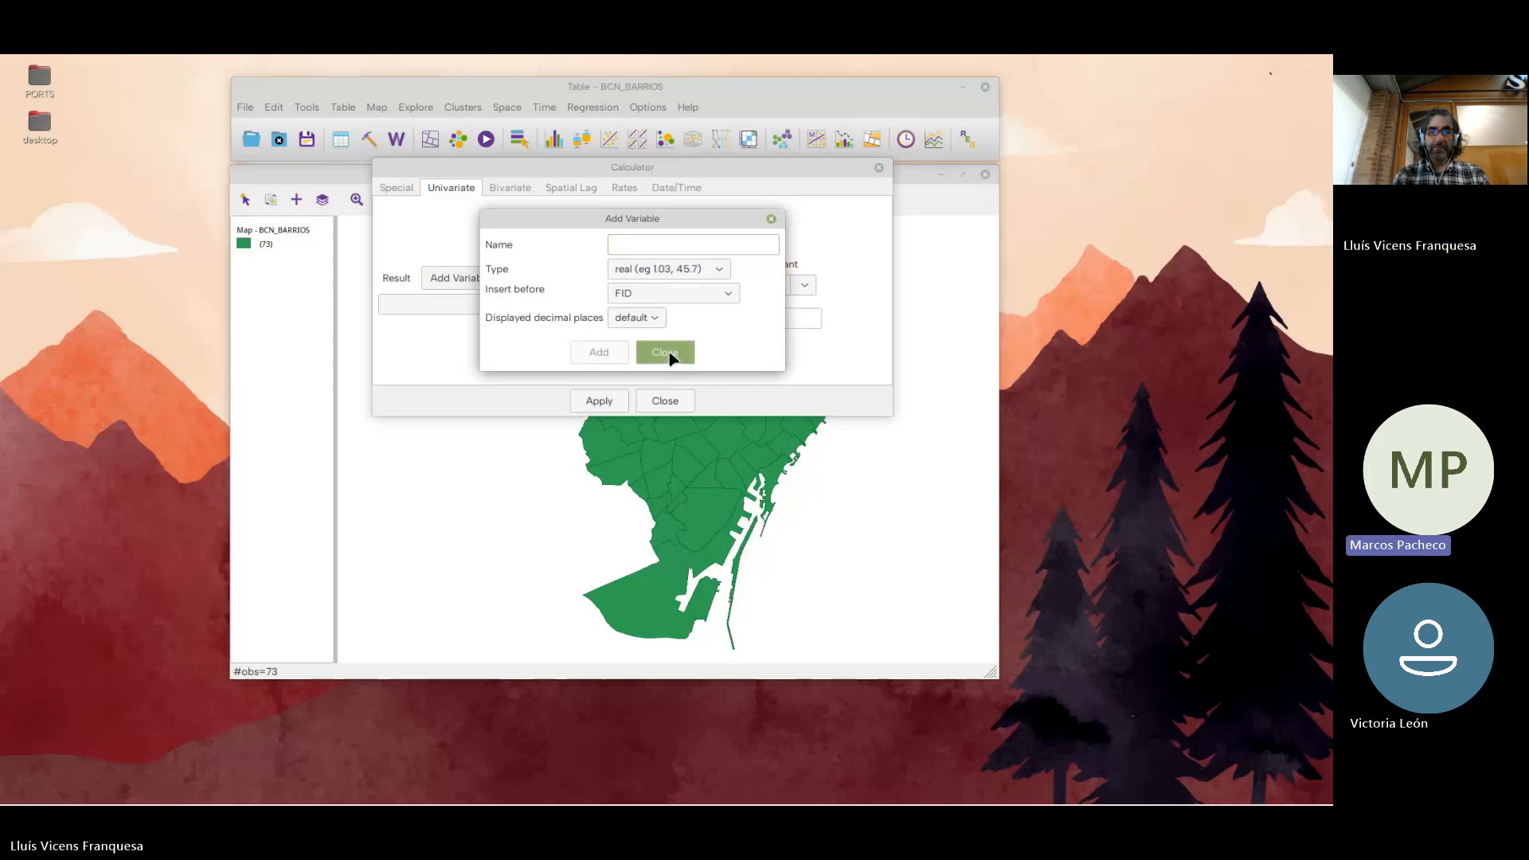
{"action": "left_click", "coordinate": [667, 353]}
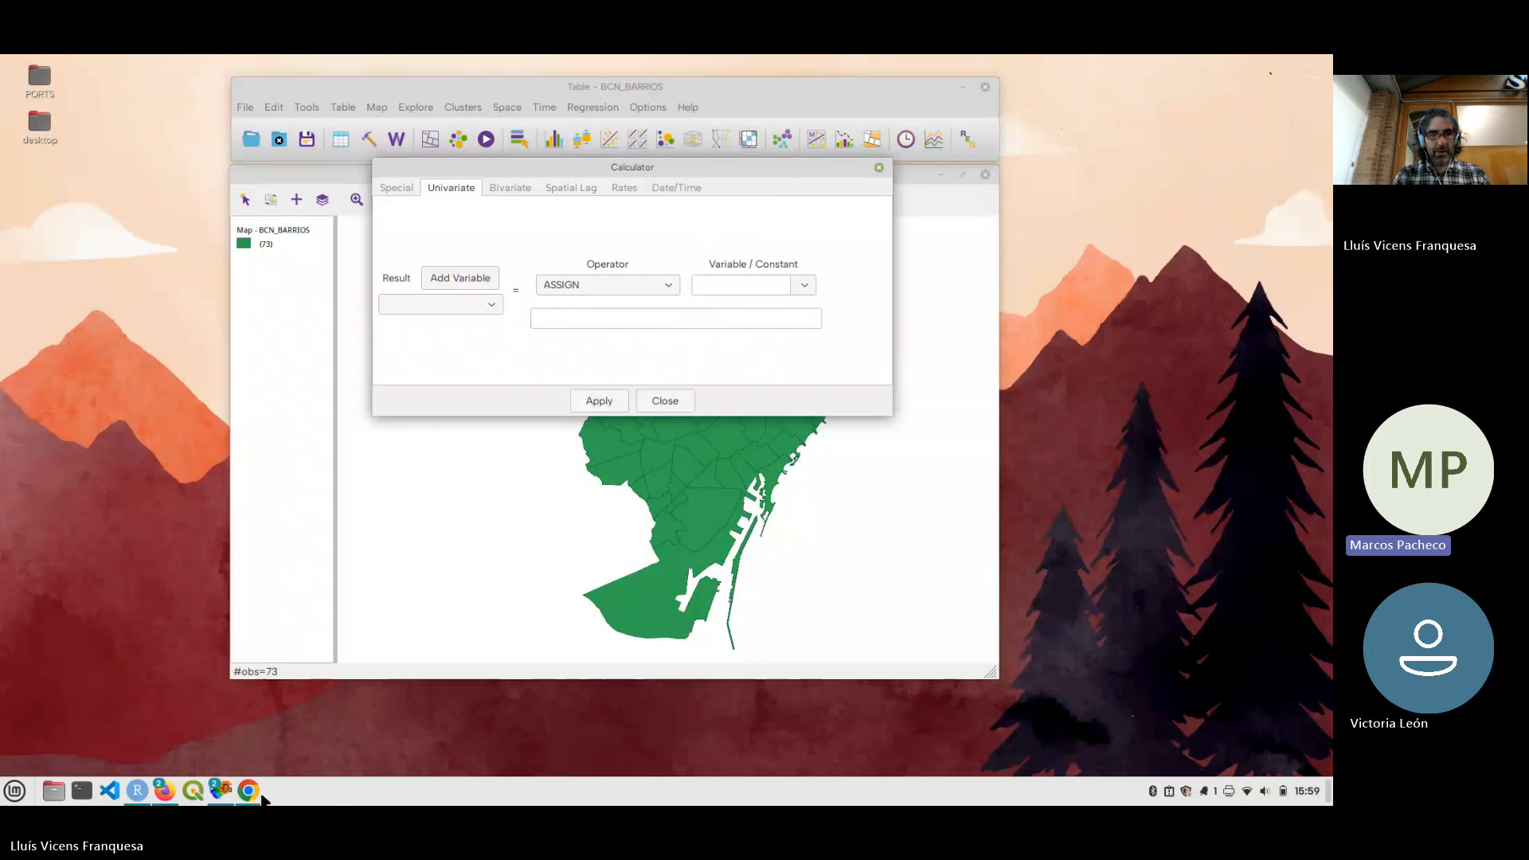
{"action": "mouse_move", "coordinate": [259, 795]}
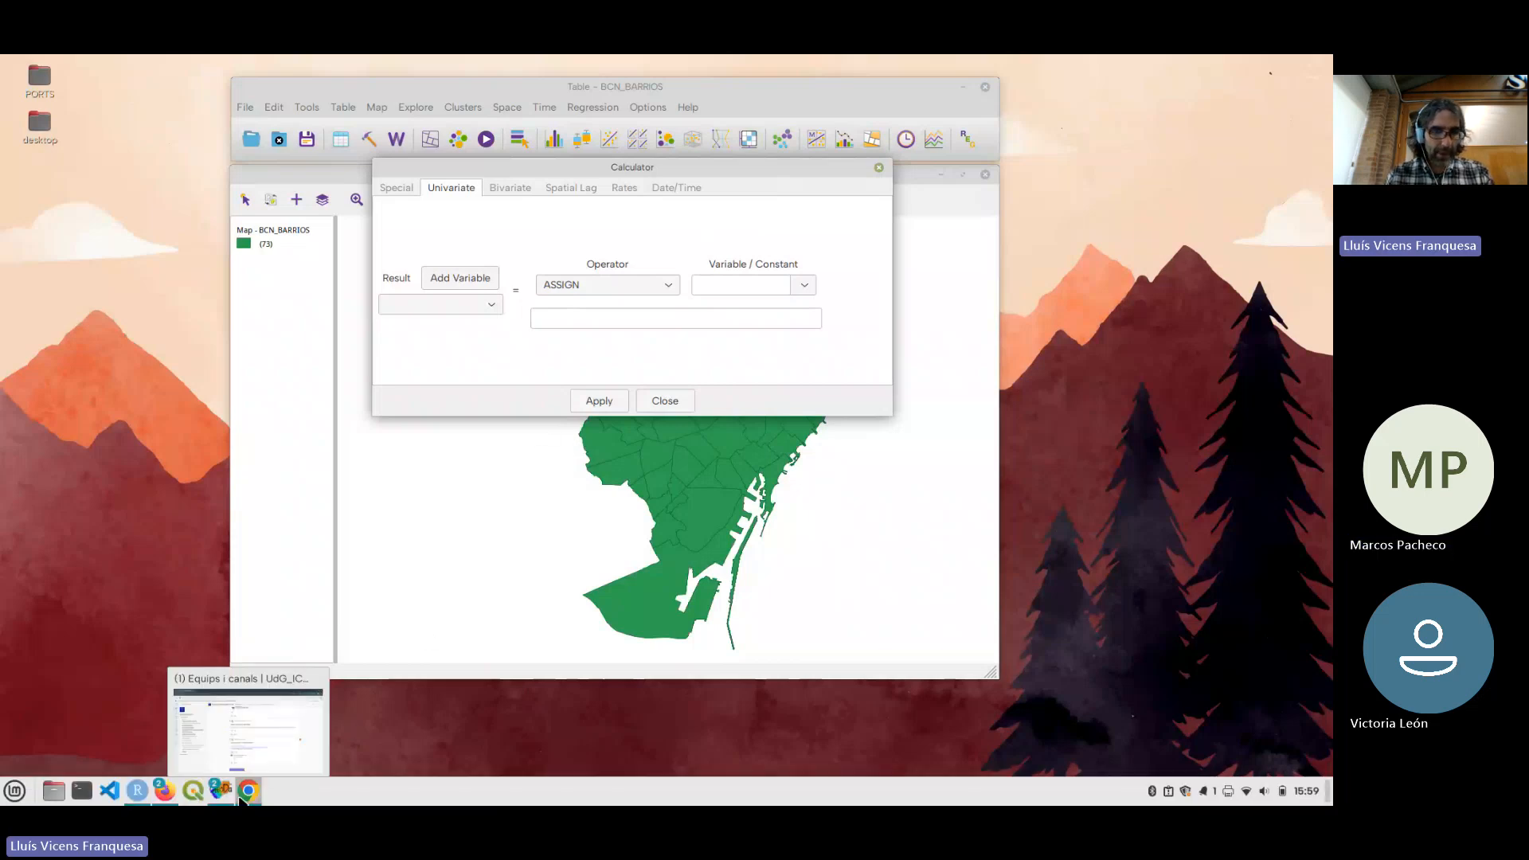
Switch to the system sound settings and raise the headphones' output volume to 72%
{"action": "left_click", "coordinate": [1264, 791]}
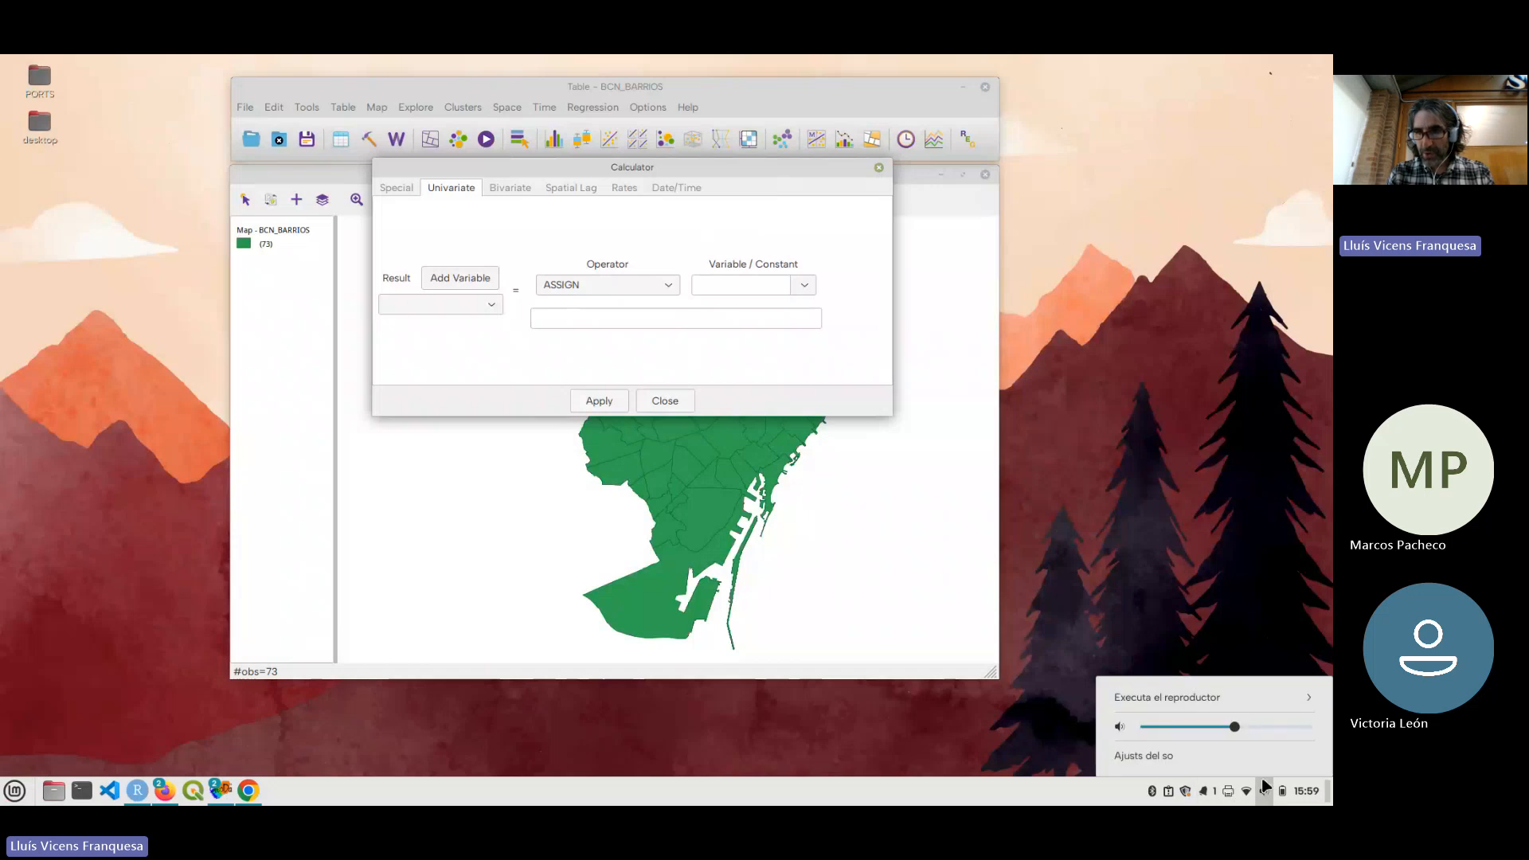
{"action": "left_click", "coordinate": [1194, 757]}
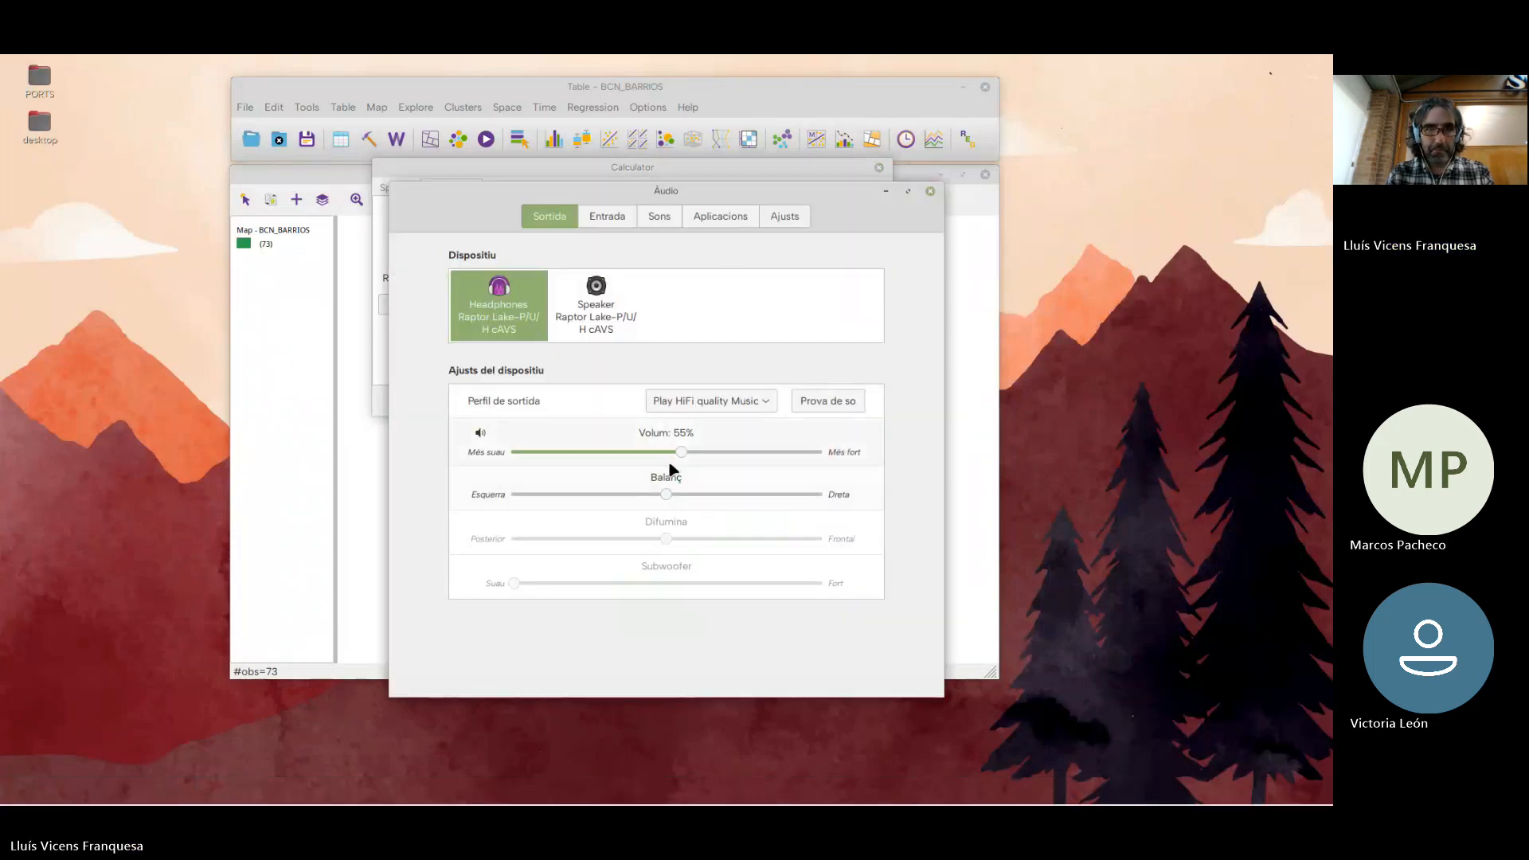
{"action": "left_click_drag", "start_coordinate": [681, 451], "coordinate": [733, 453]}
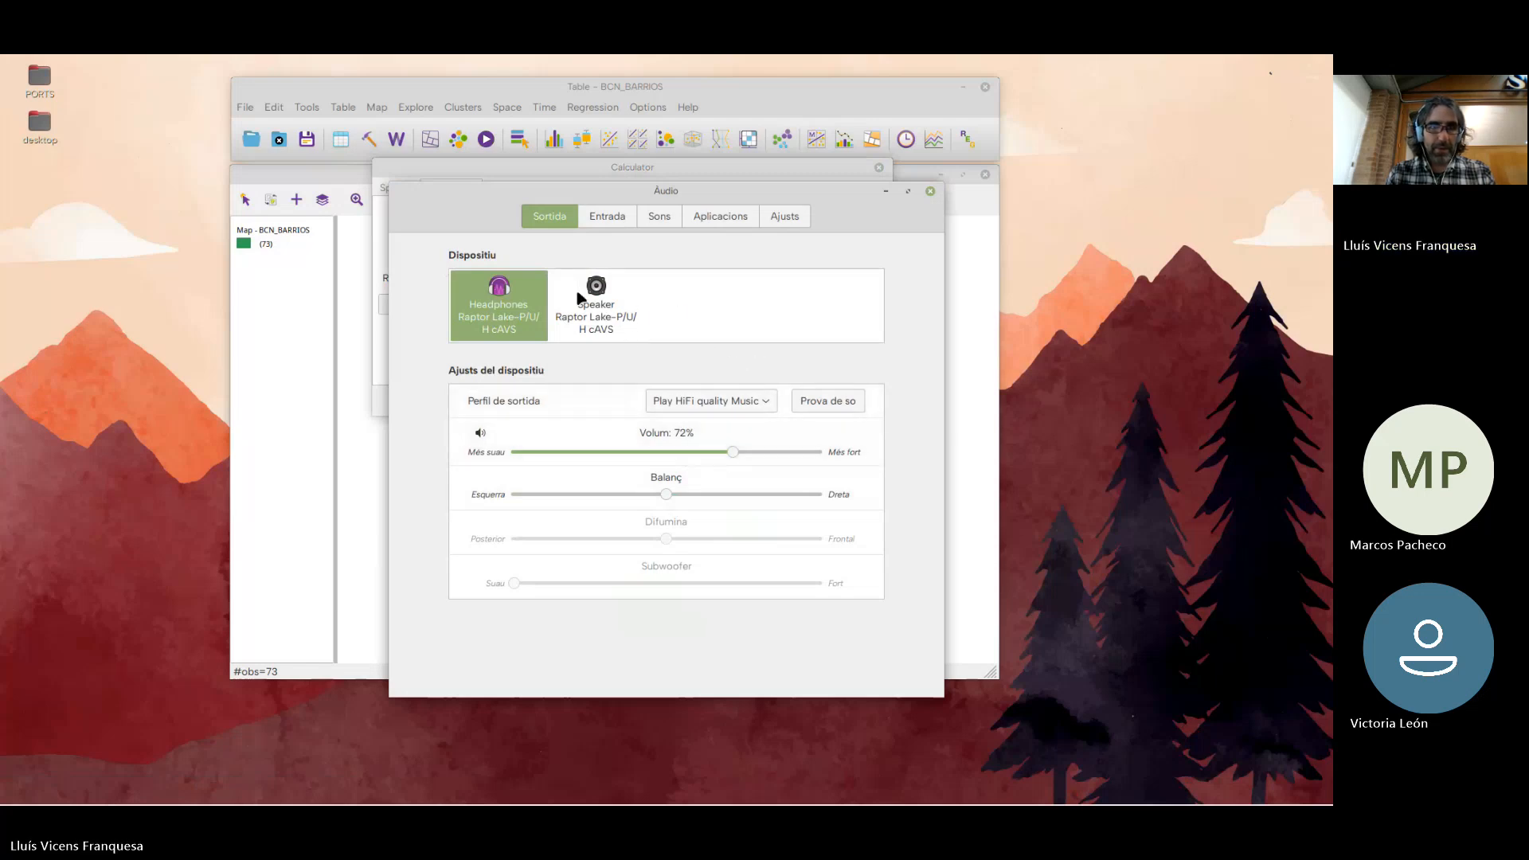
Raise the digital microphone's input volume to 82% and close the sound settings
{"action": "left_click", "coordinate": [610, 223]}
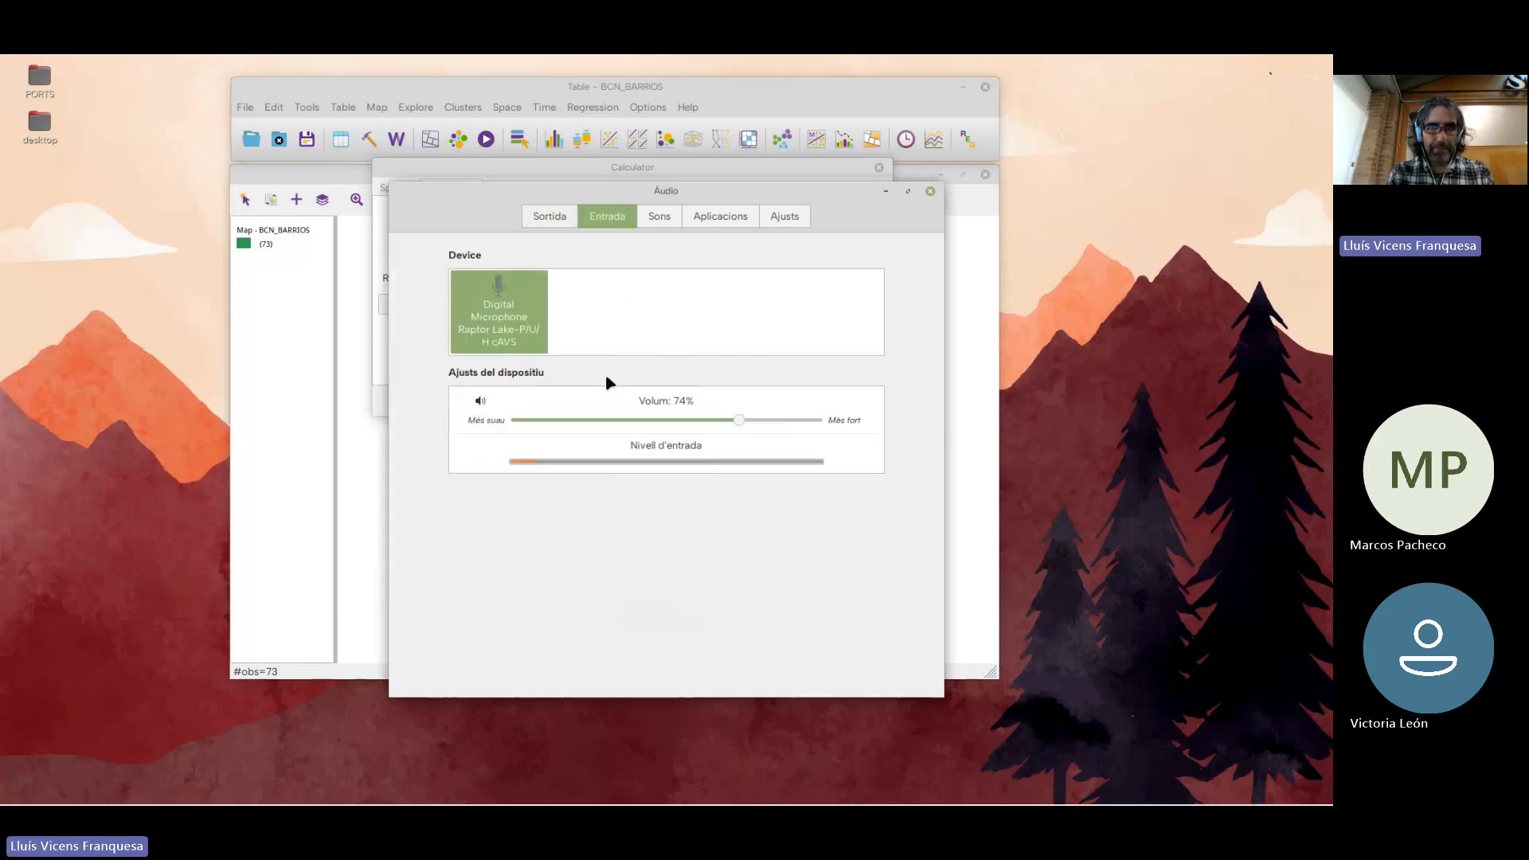
{"action": "left_click_drag", "start_coordinate": [739, 421], "coordinate": [765, 421]}
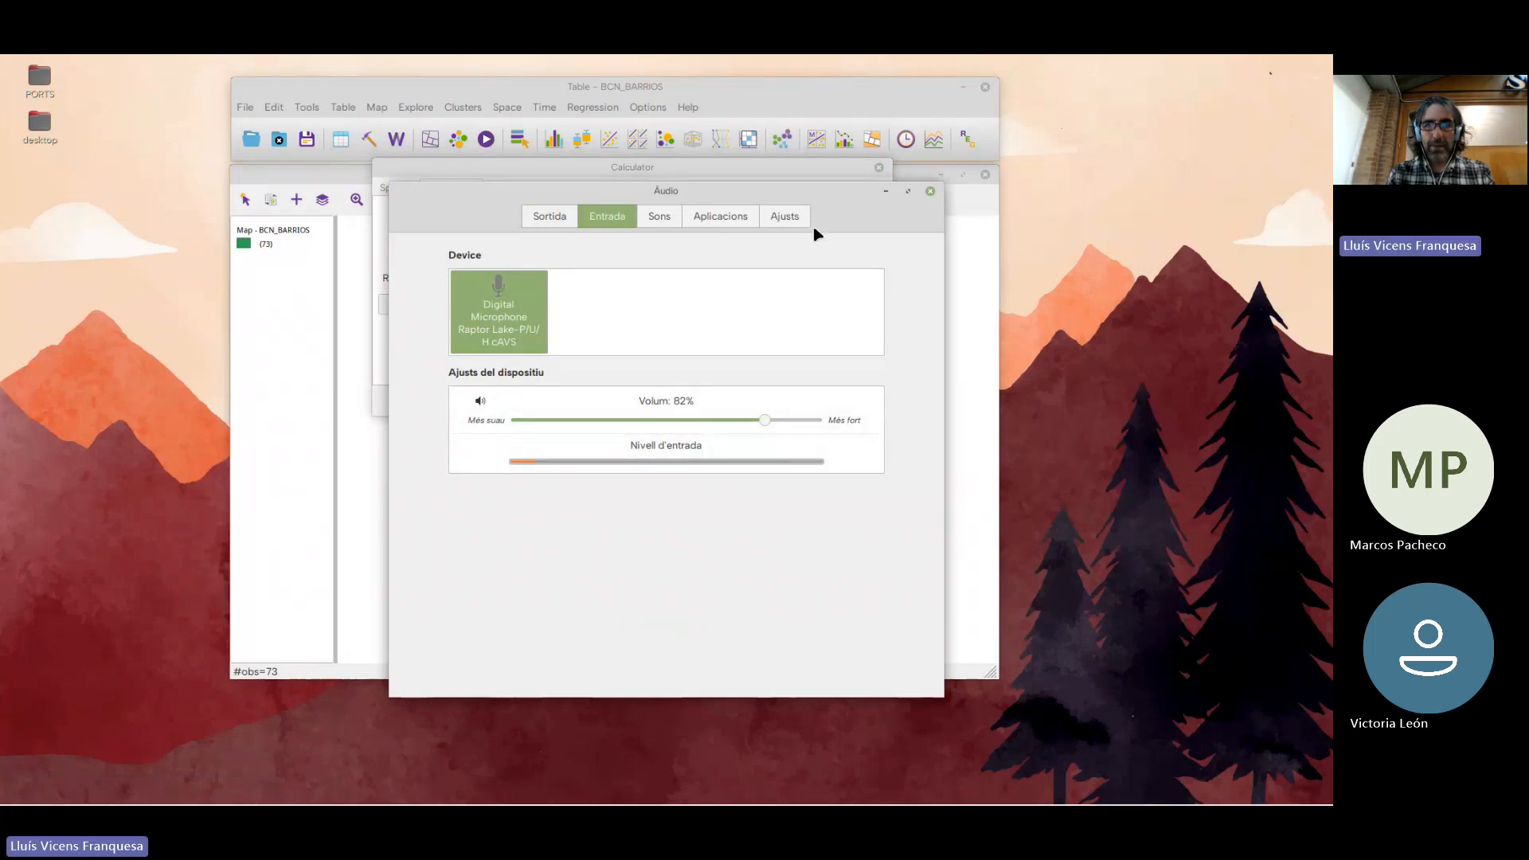
{"action": "left_click_drag", "start_coordinate": [825, 191], "coordinate": [734, 211]}
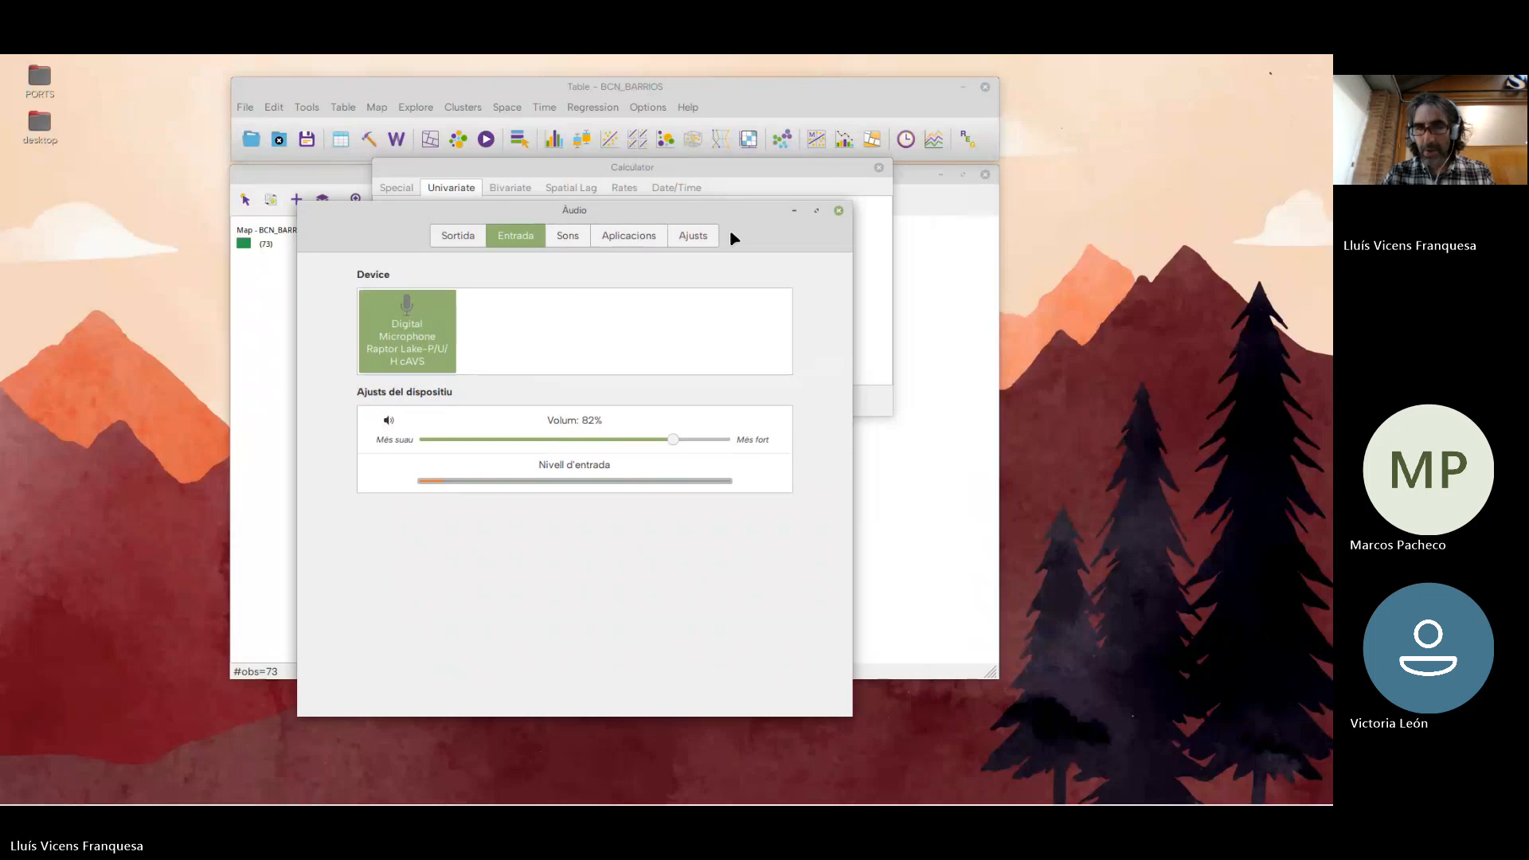
{"action": "mouse_move", "coordinate": [1174, 803]}
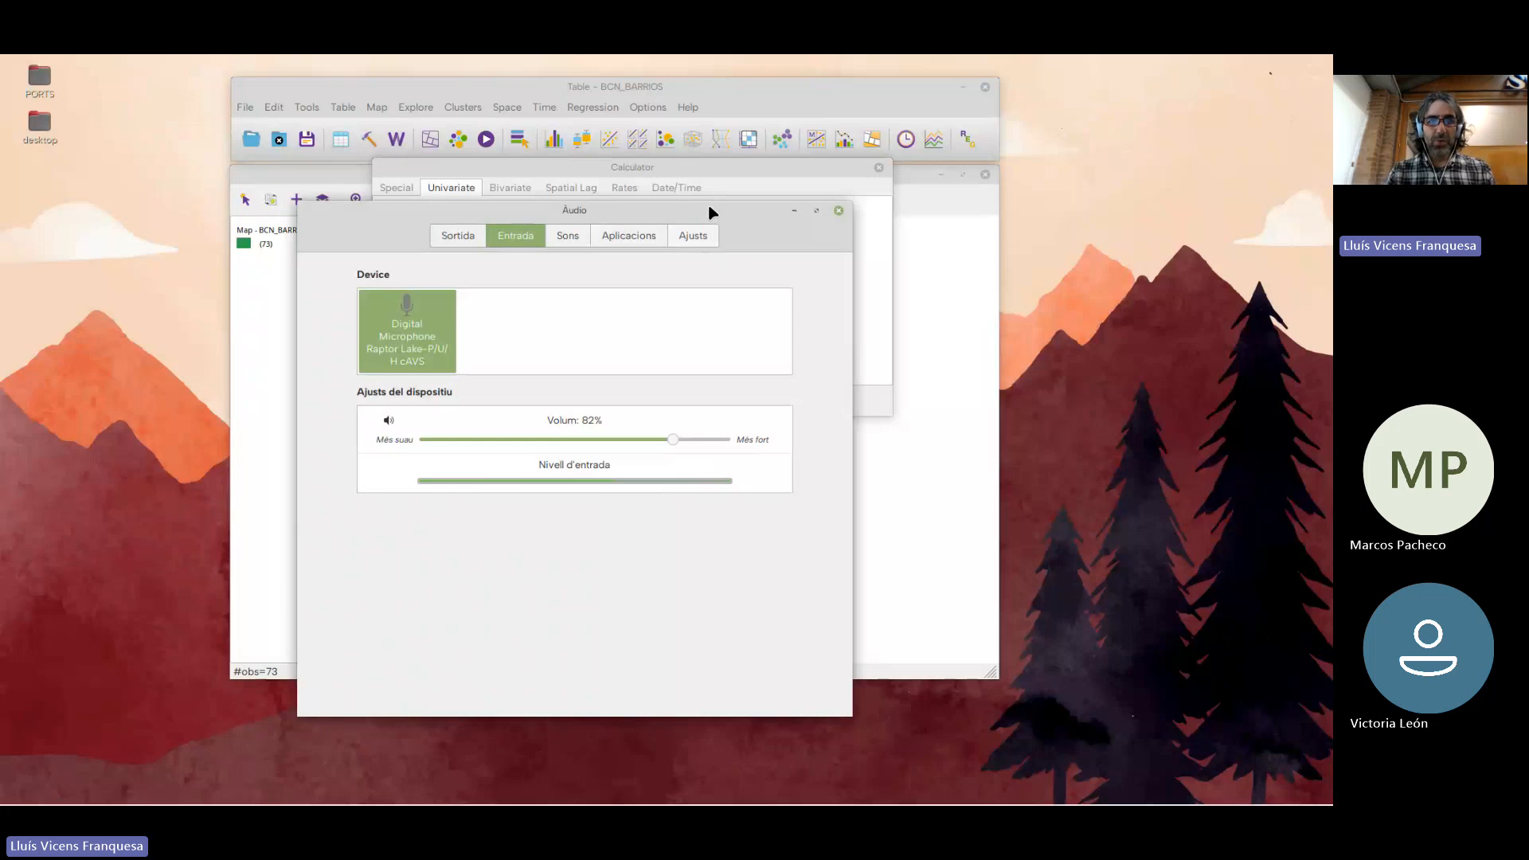
{"action": "left_click_drag", "start_coordinate": [708, 209], "coordinate": [859, 205]}
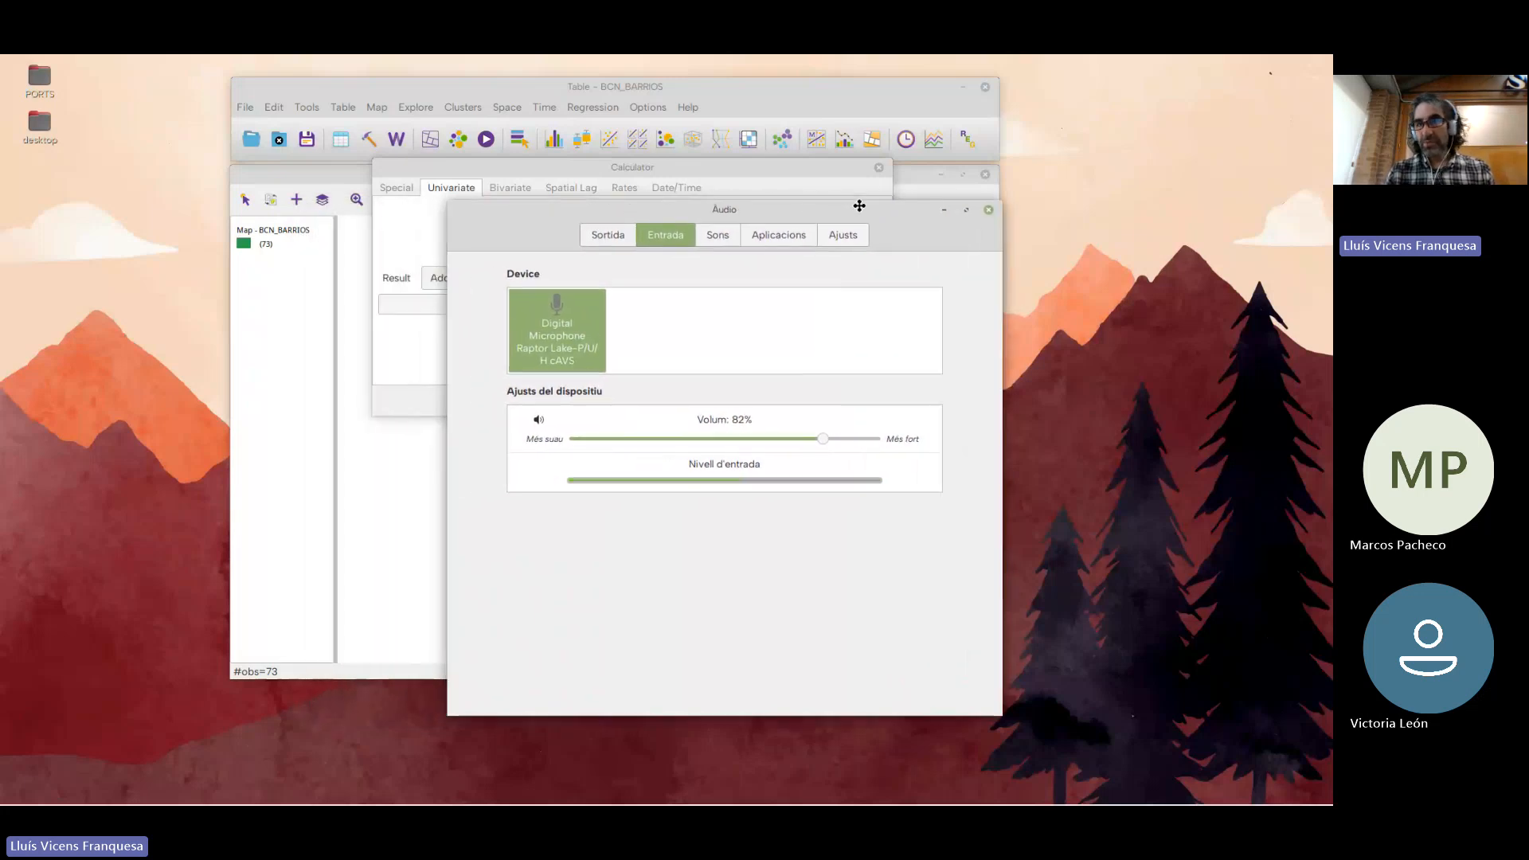
{"action": "left_click", "coordinate": [989, 212]}
Move the calculator lower over the map so that it clears the map's toolbar
{"action": "left_click_drag", "start_coordinate": [768, 171], "coordinate": [789, 183]}
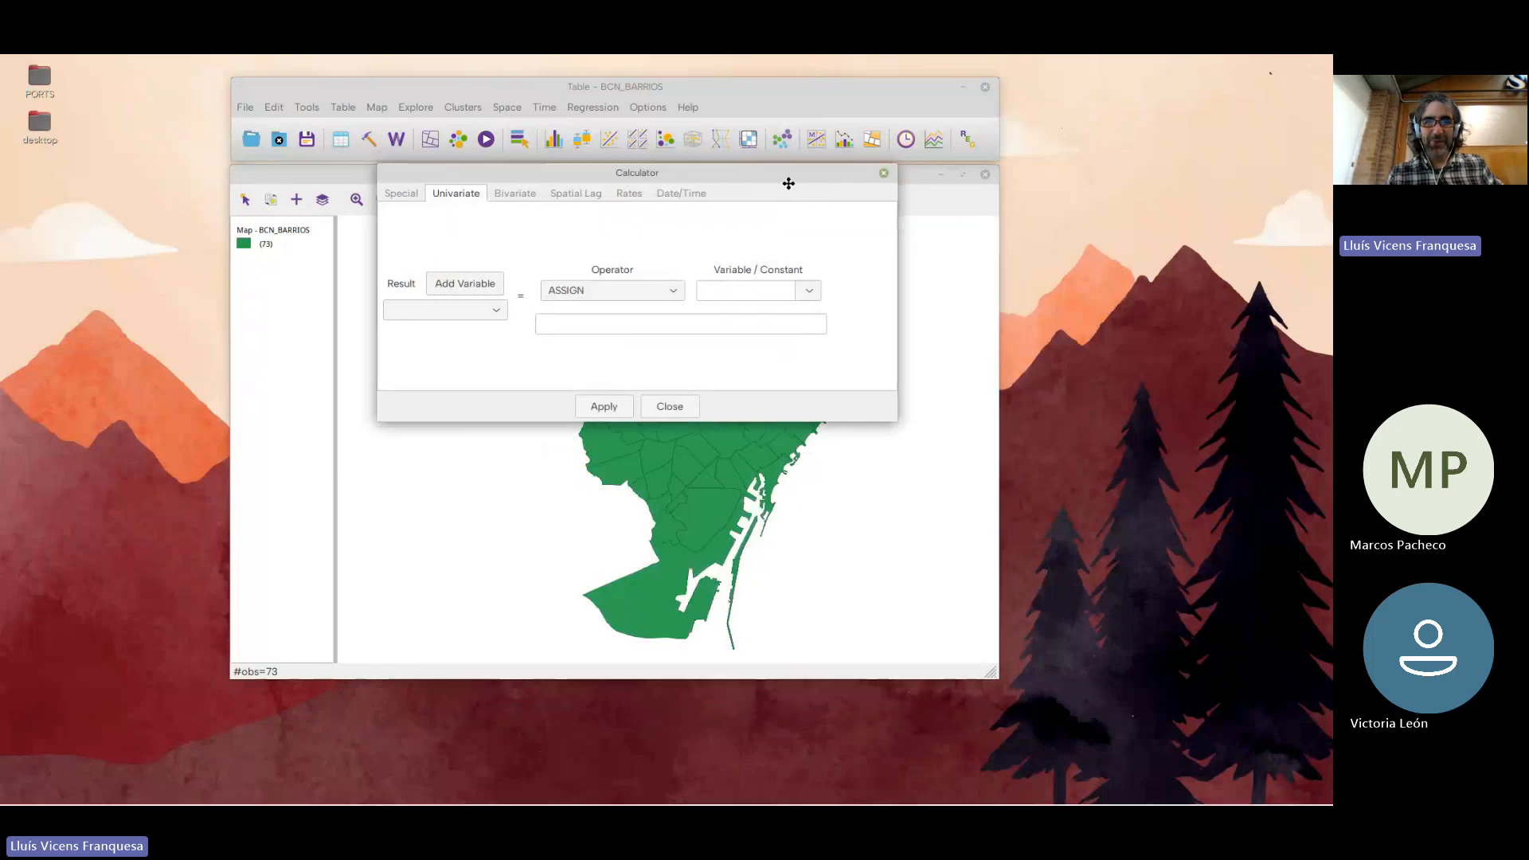
{"action": "left_click_drag", "start_coordinate": [852, 244], "coordinate": [771, 215]}
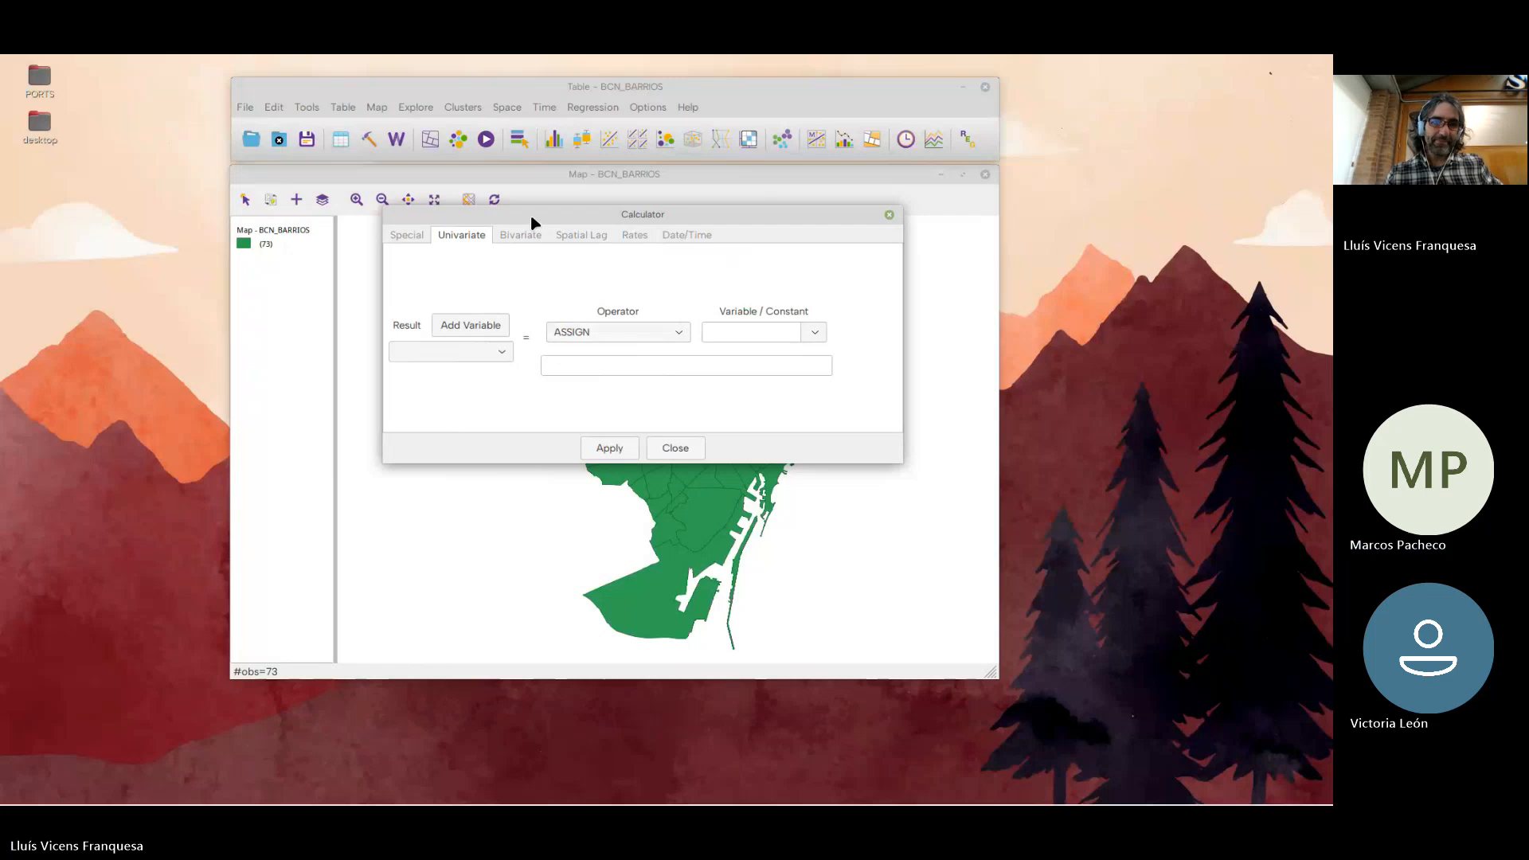
{"action": "left_click_drag", "start_coordinate": [533, 218], "coordinate": [512, 222]}
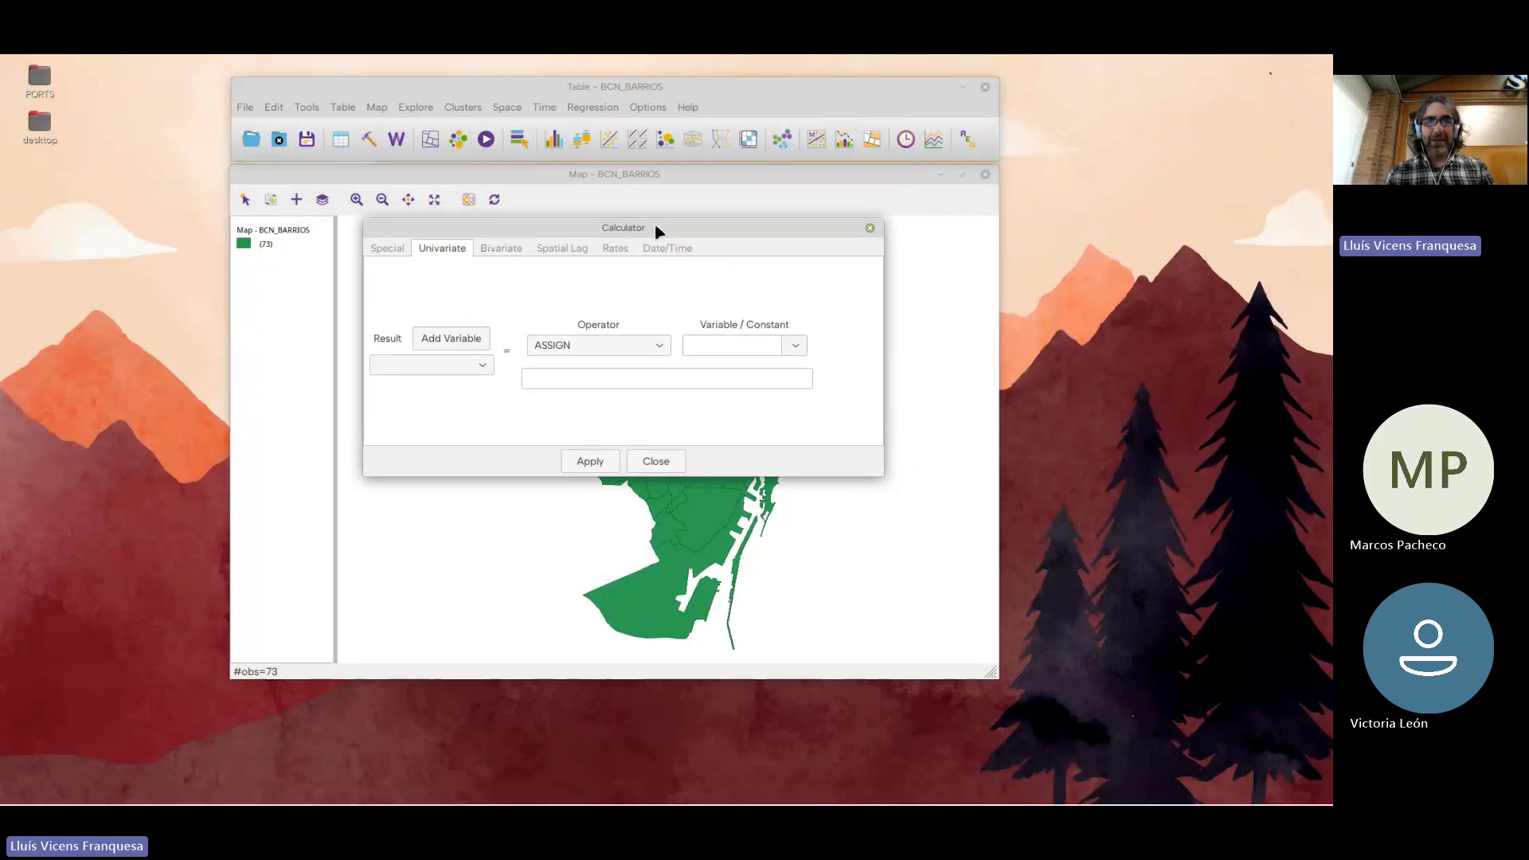
{"action": "left_click_drag", "start_coordinate": [657, 220], "coordinate": [685, 227]}
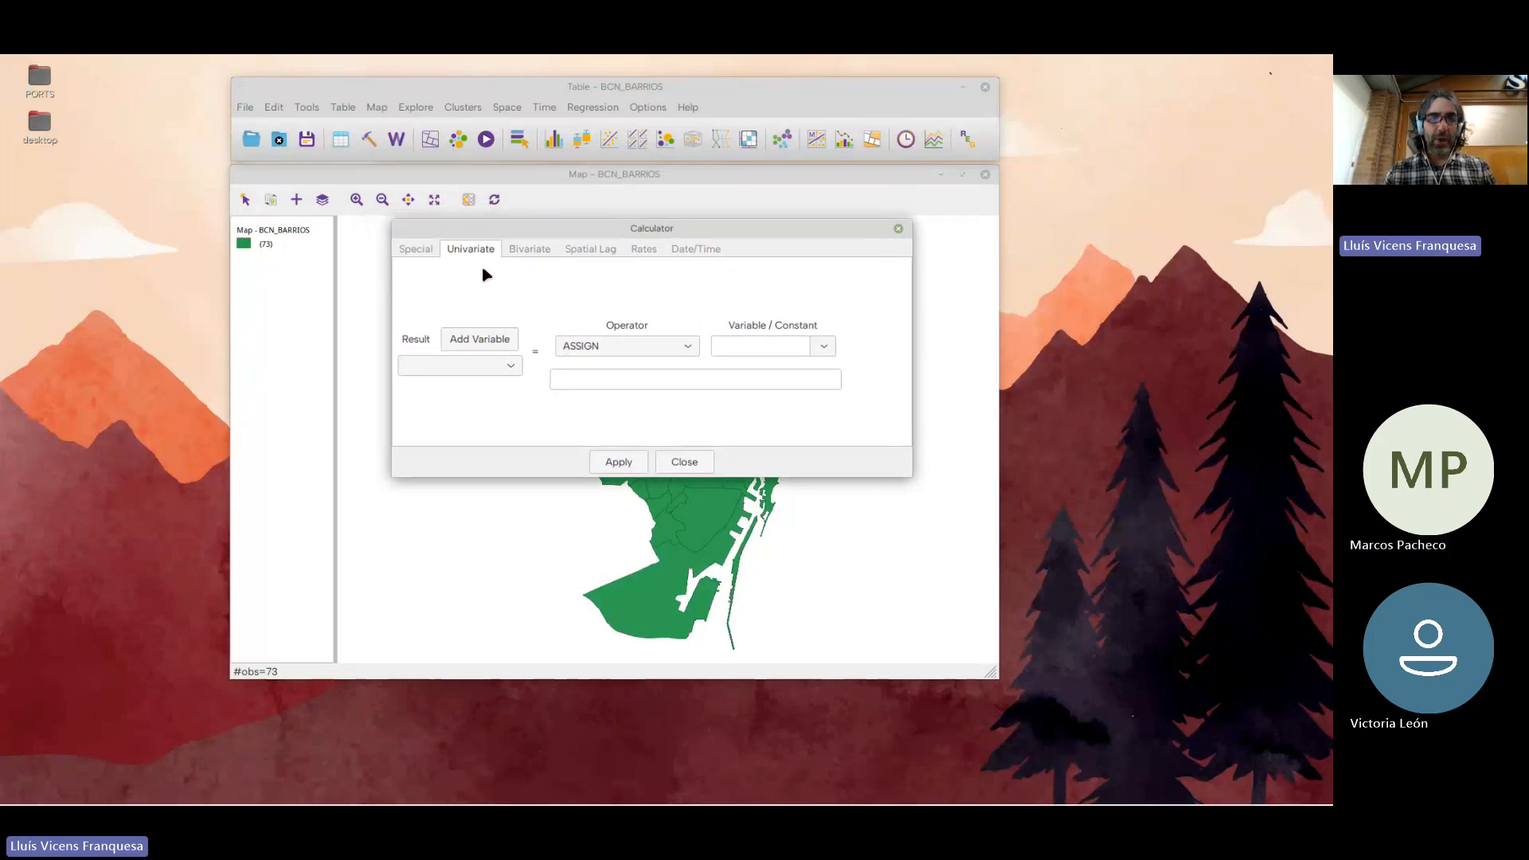
Begin adding a result variable in the calculator, named ESP_VIDA_Z, with the real type
{"action": "left_click", "coordinate": [502, 337]}
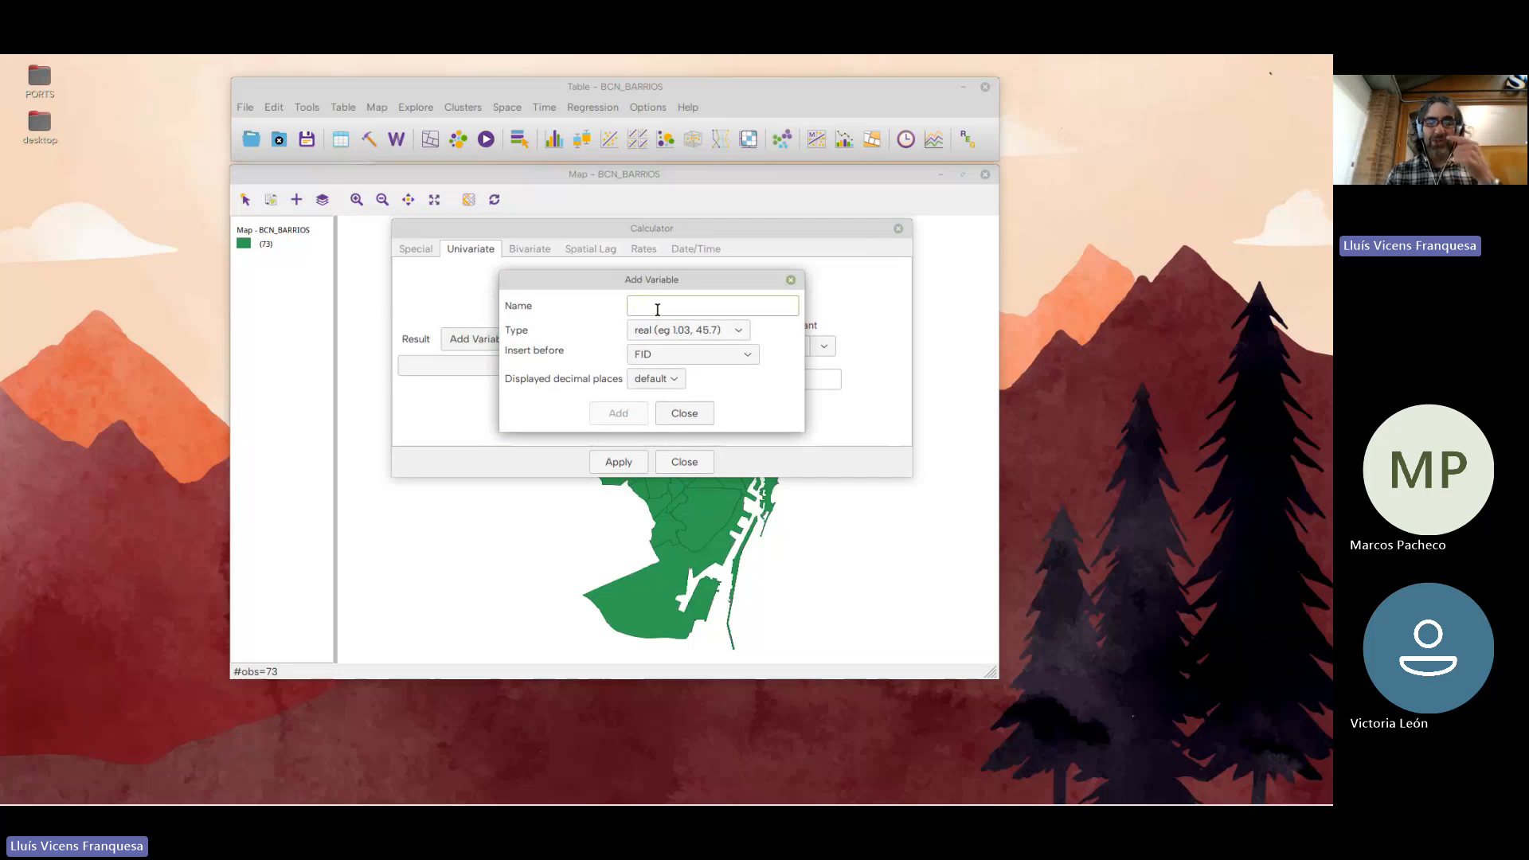
{"action": "type", "text": "ESP_VIDA_Z"}
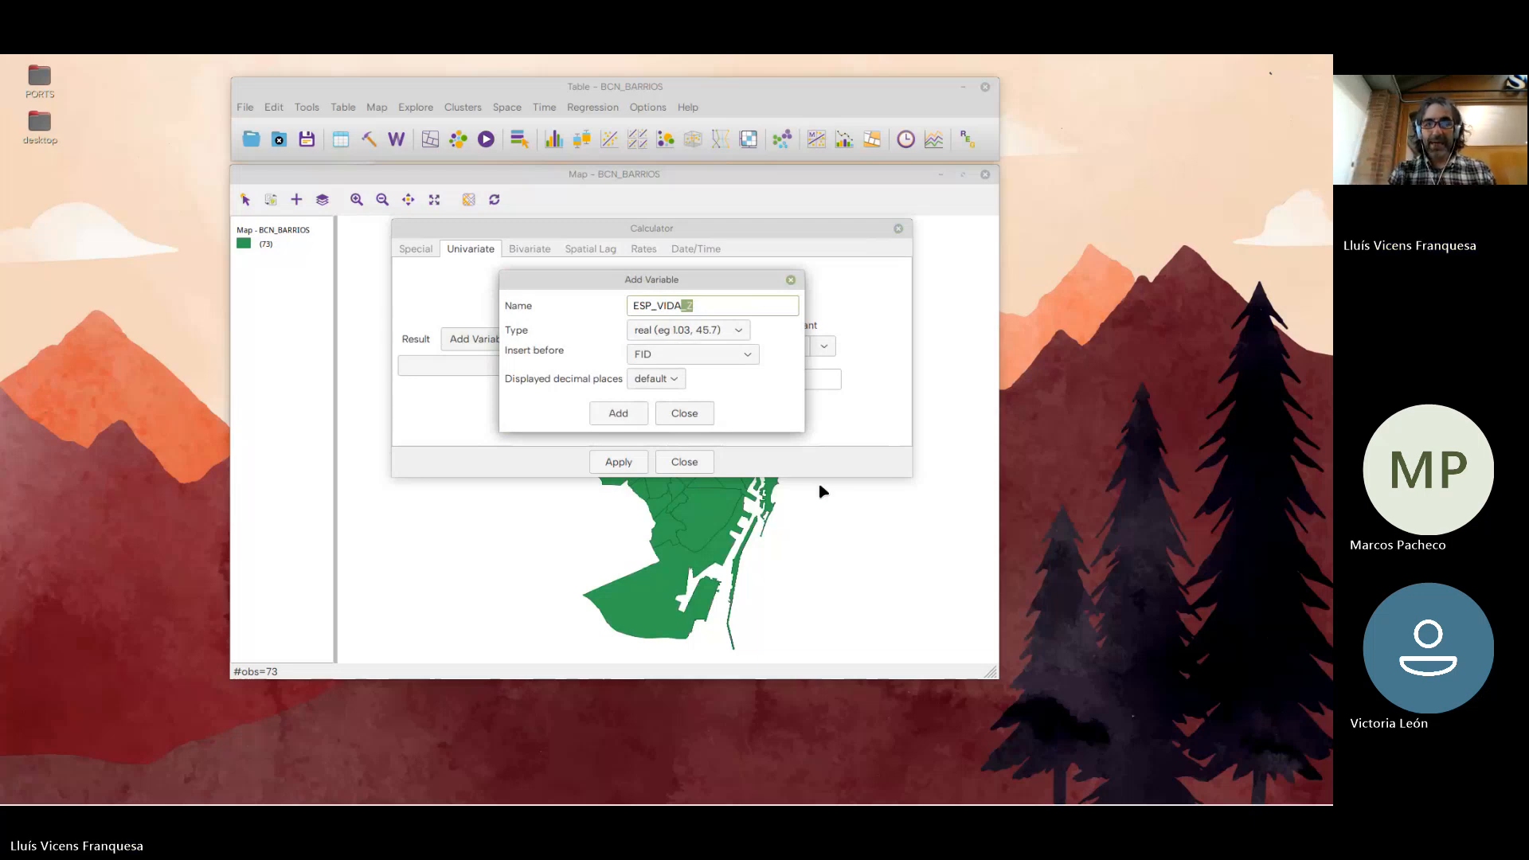
{"action": "left_click", "coordinate": [716, 340]}
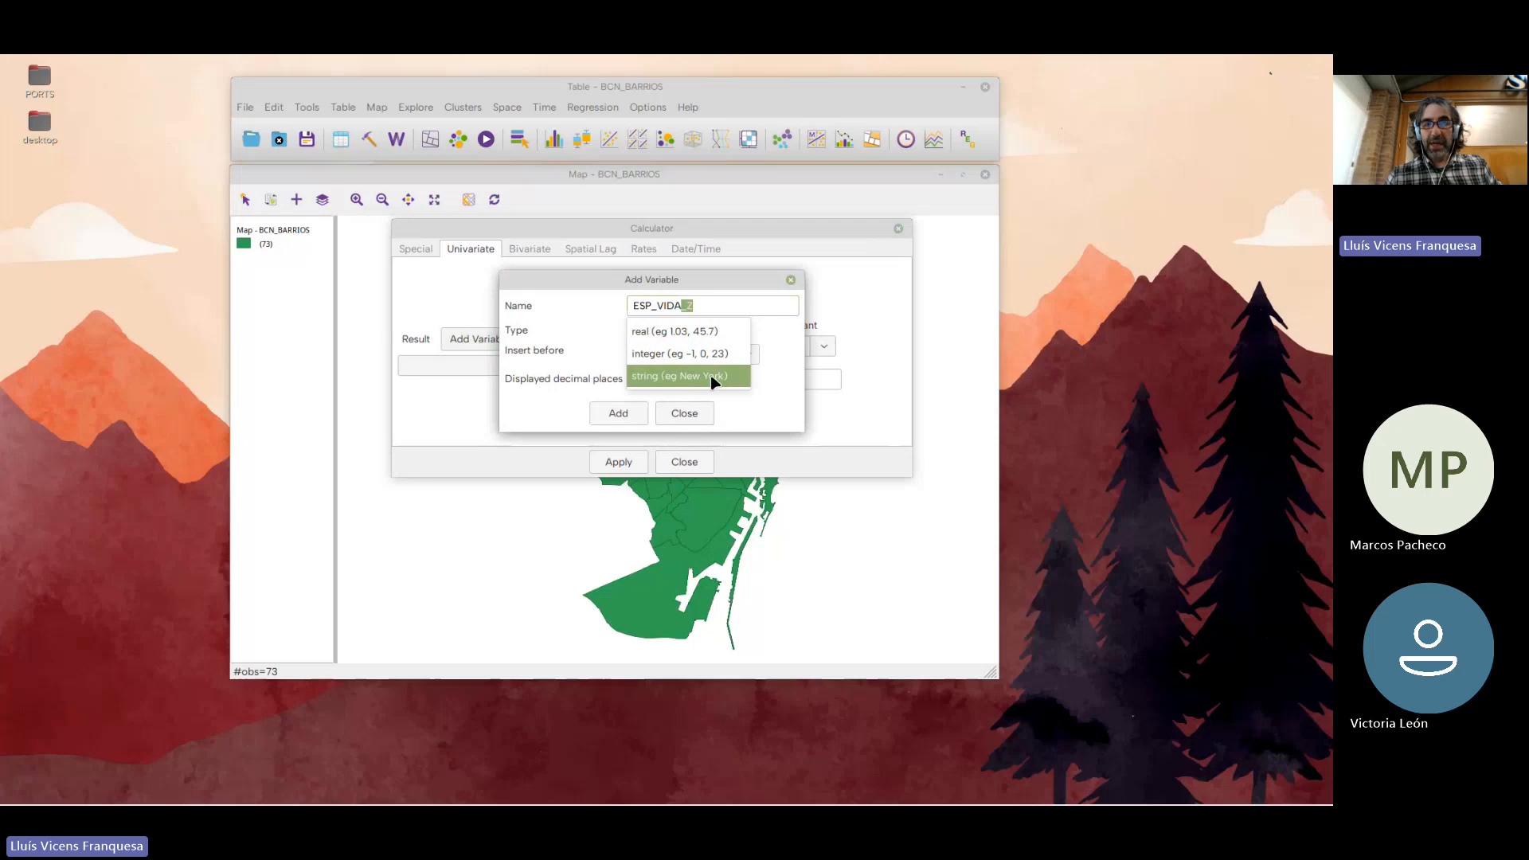
{"action": "left_click", "coordinate": [697, 356]}
{"action": "left_click", "coordinate": [696, 356]}
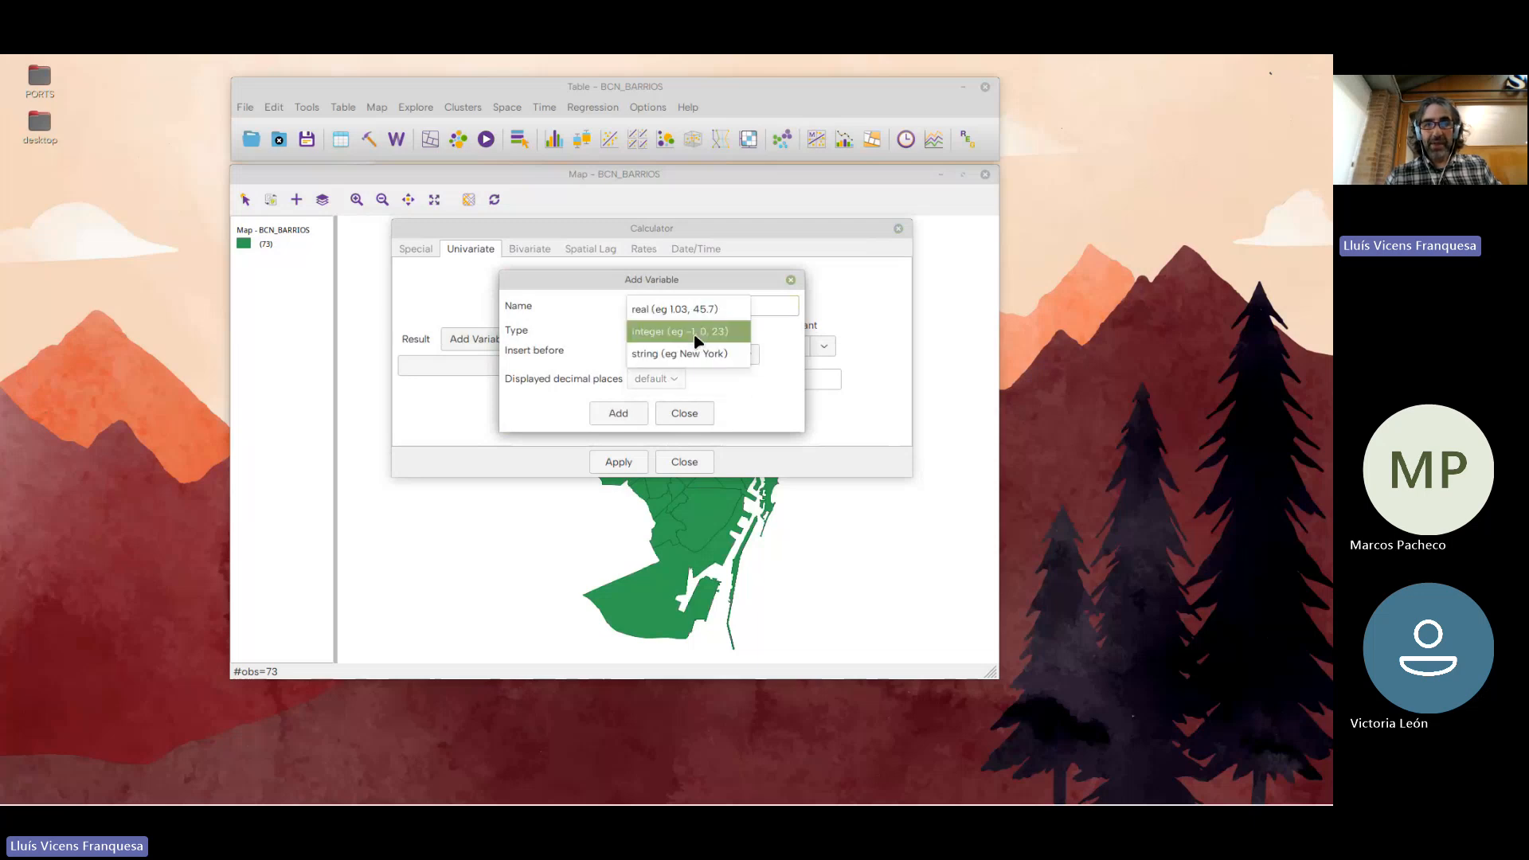
{"action": "left_click", "coordinate": [666, 306]}
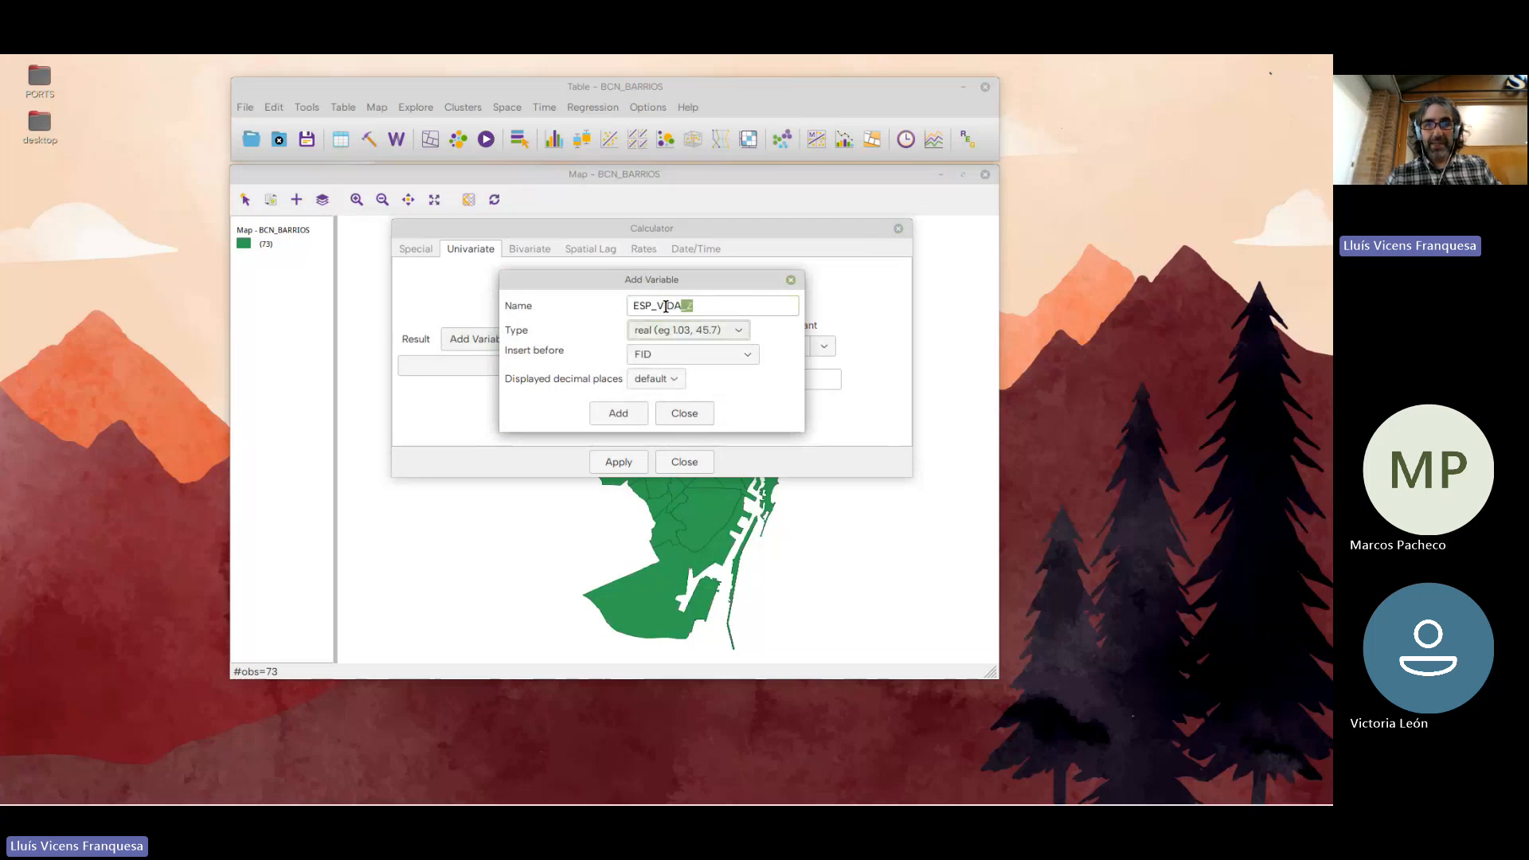
Set ESP_VIDA_Z to 3 displayed decimal places, place it before TASA_IMMI_1000, and add the variable
{"action": "left_click", "coordinate": [668, 379]}
{"action": "left_click", "coordinate": [670, 449]}
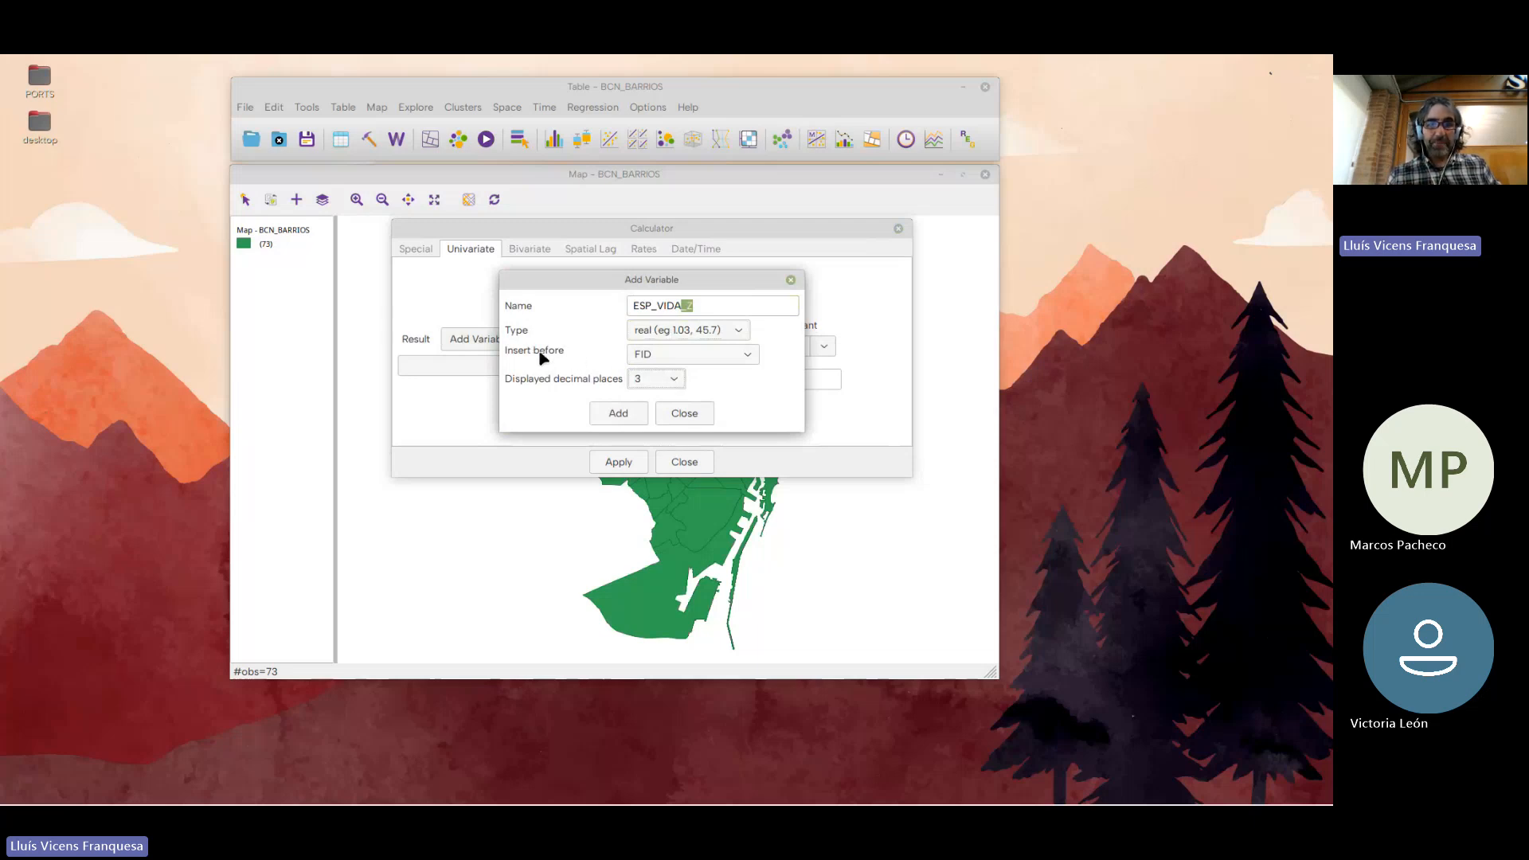
{"action": "left_click", "coordinate": [748, 357]}
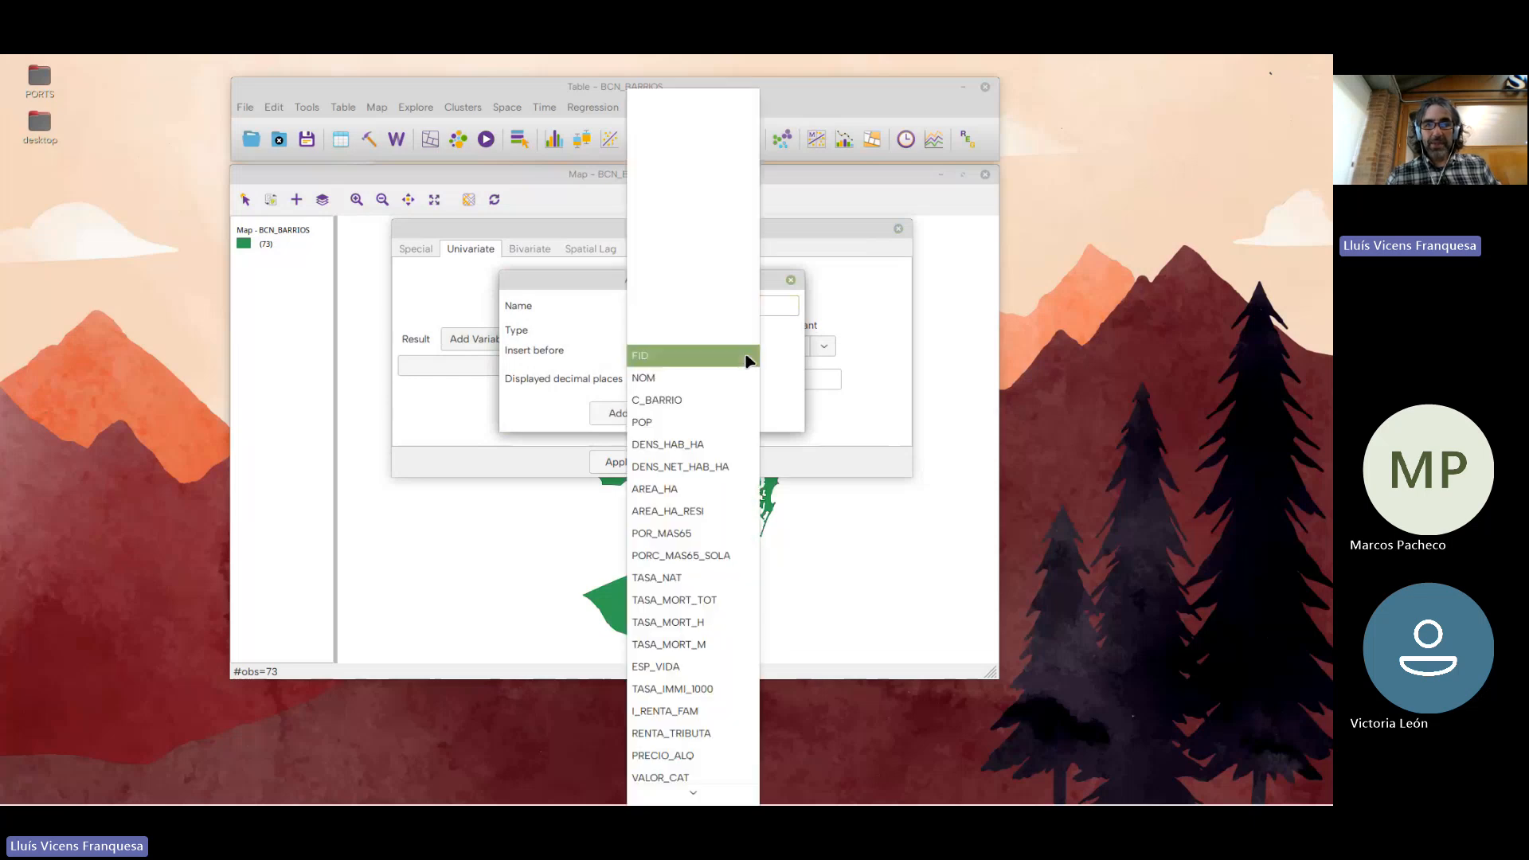
{"action": "scroll", "coordinate": [714, 446], "scroll_direction": "down", "scroll_amount": 2}
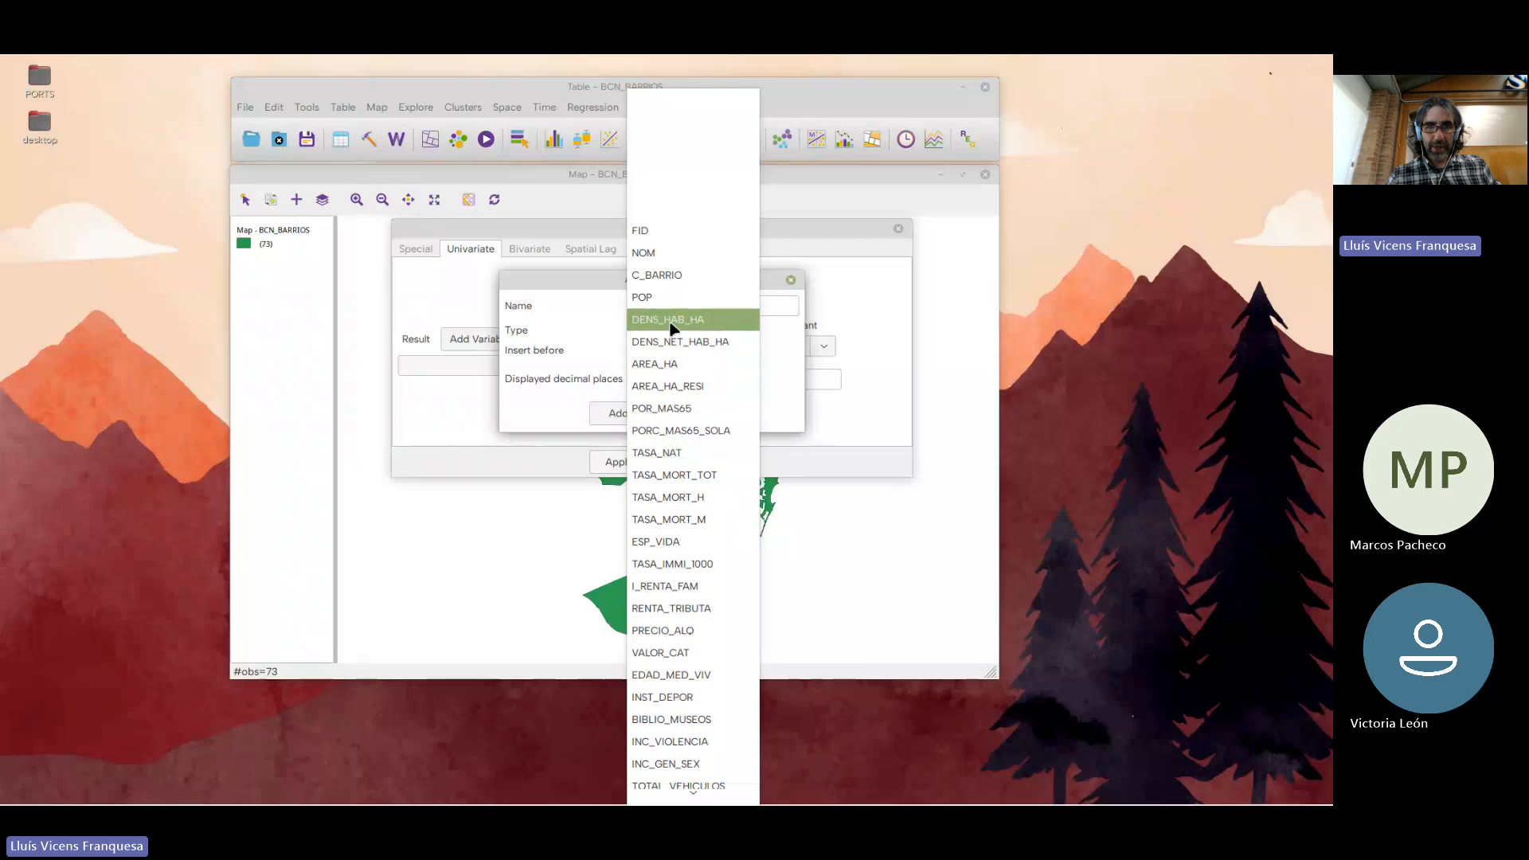
{"action": "left_click", "coordinate": [677, 569]}
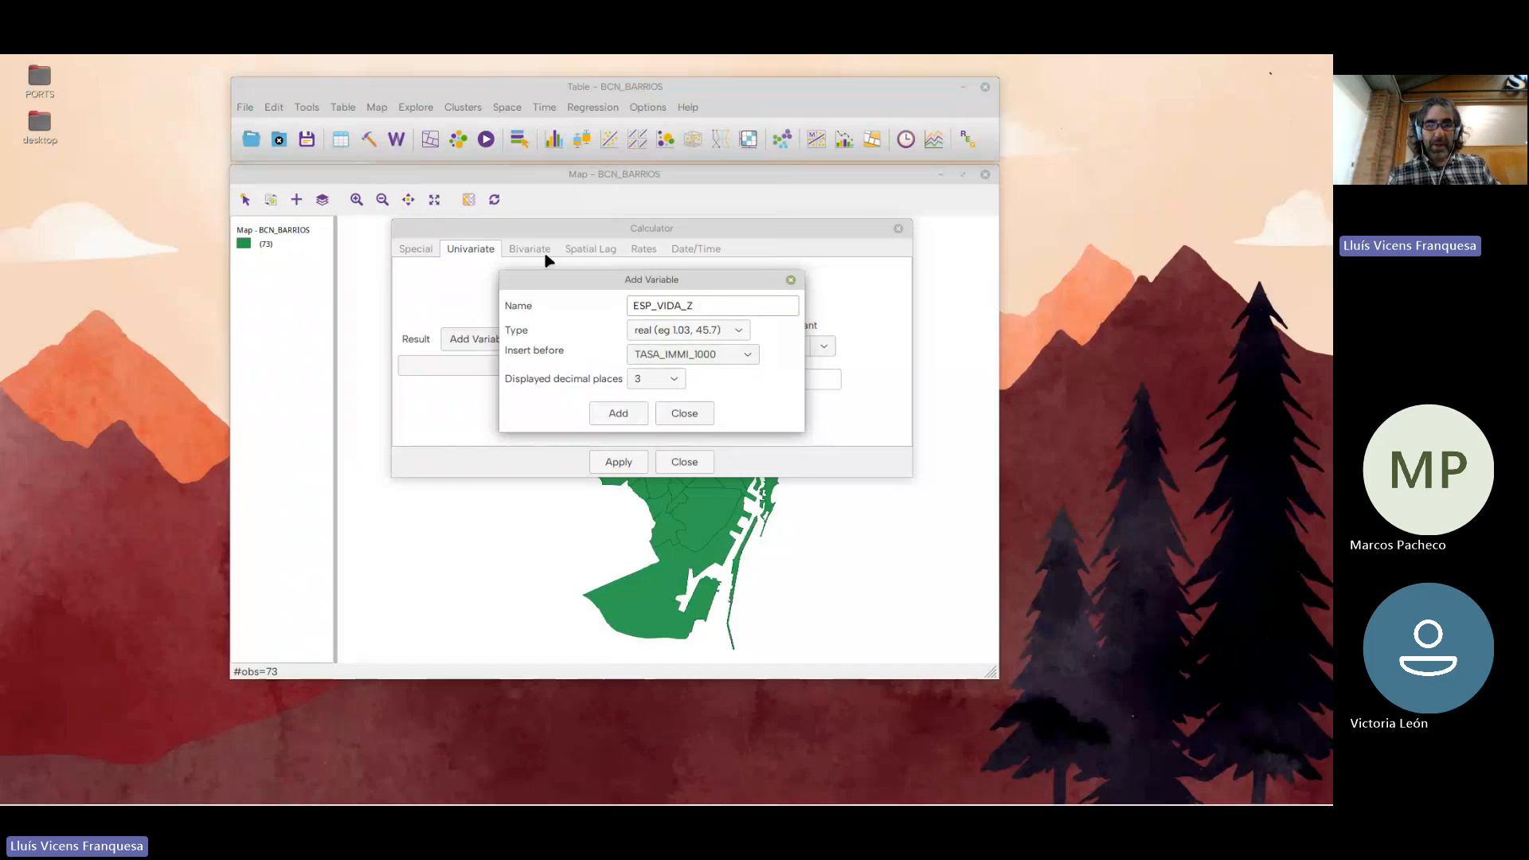
{"action": "left_click", "coordinate": [628, 416]}
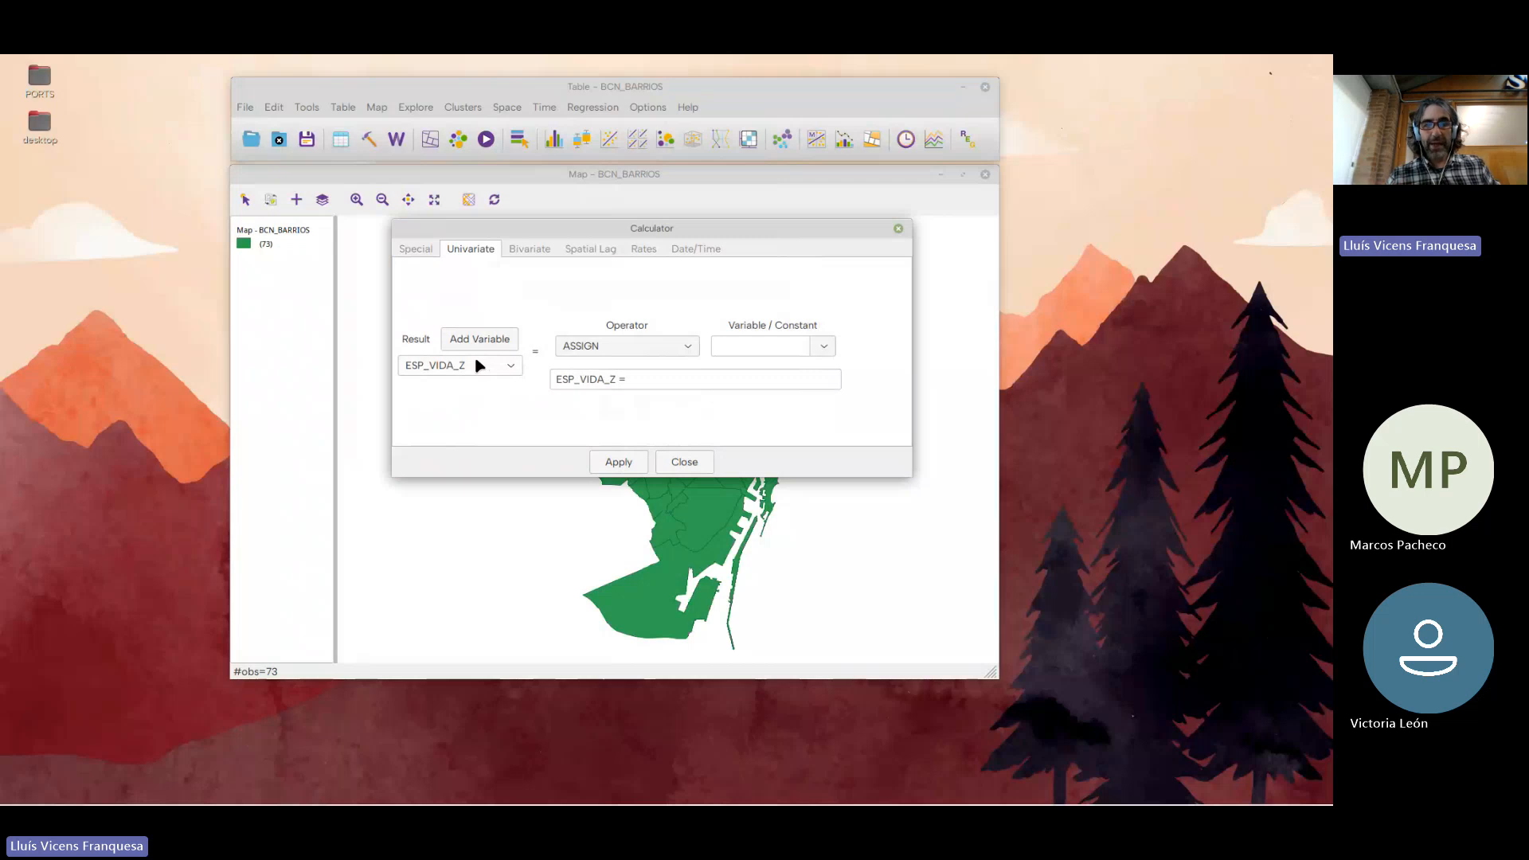
Define ESP_VIDA_Z with the STANDARDIZED (Z) operator applied to the ESP_VIDA variable
{"action": "left_click_drag", "start_coordinate": [629, 379], "coordinate": [534, 379]}
{"action": "left_click", "coordinate": [691, 380]}
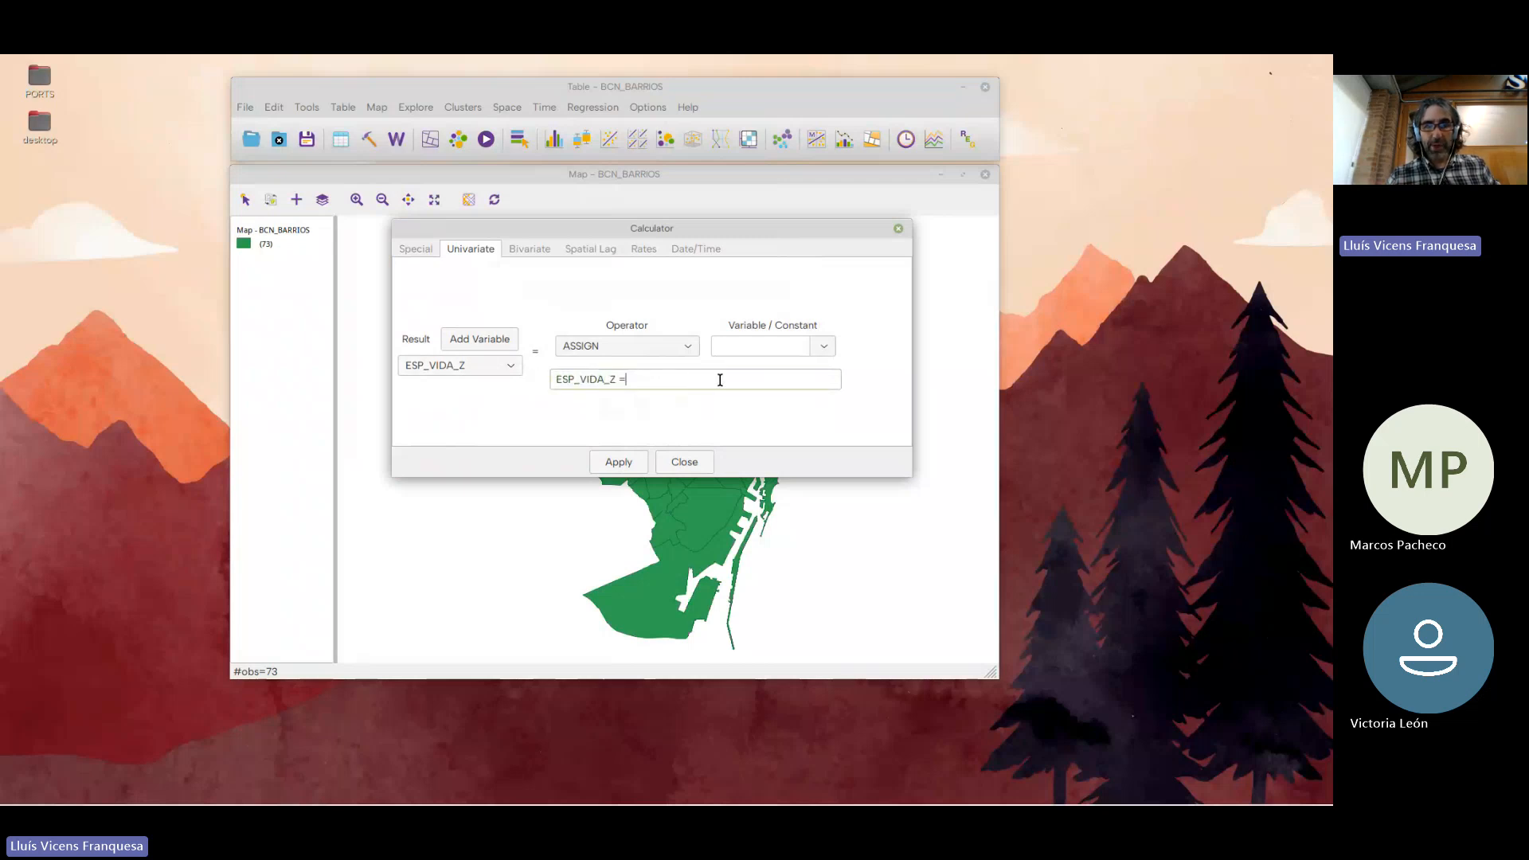
{"action": "left_click_drag", "start_coordinate": [720, 380], "coordinate": [530, 374]}
{"action": "left_click", "coordinate": [649, 377]}
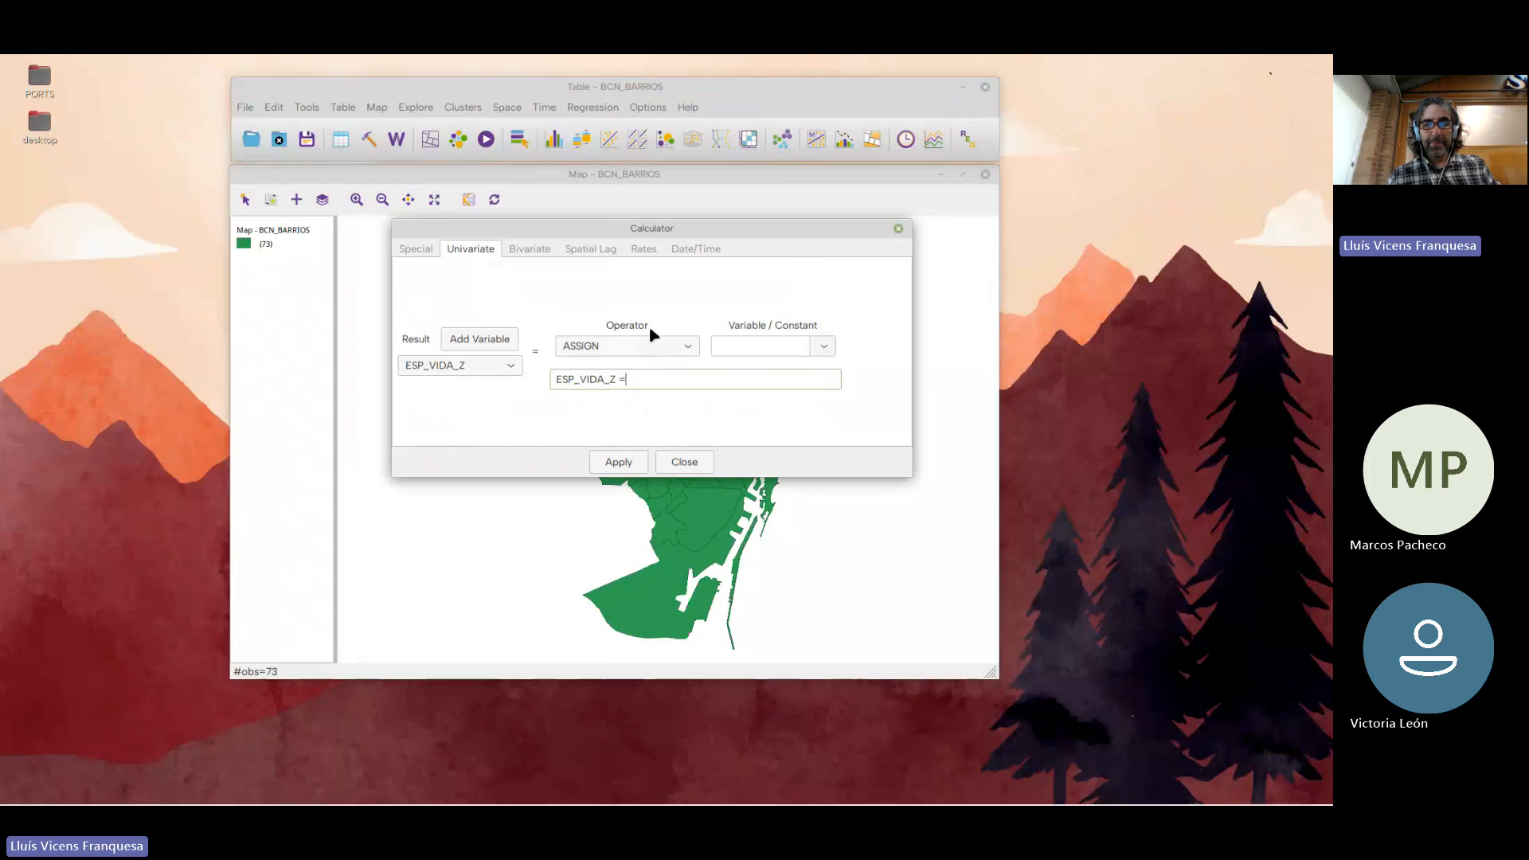
{"action": "left_click", "coordinate": [685, 348]}
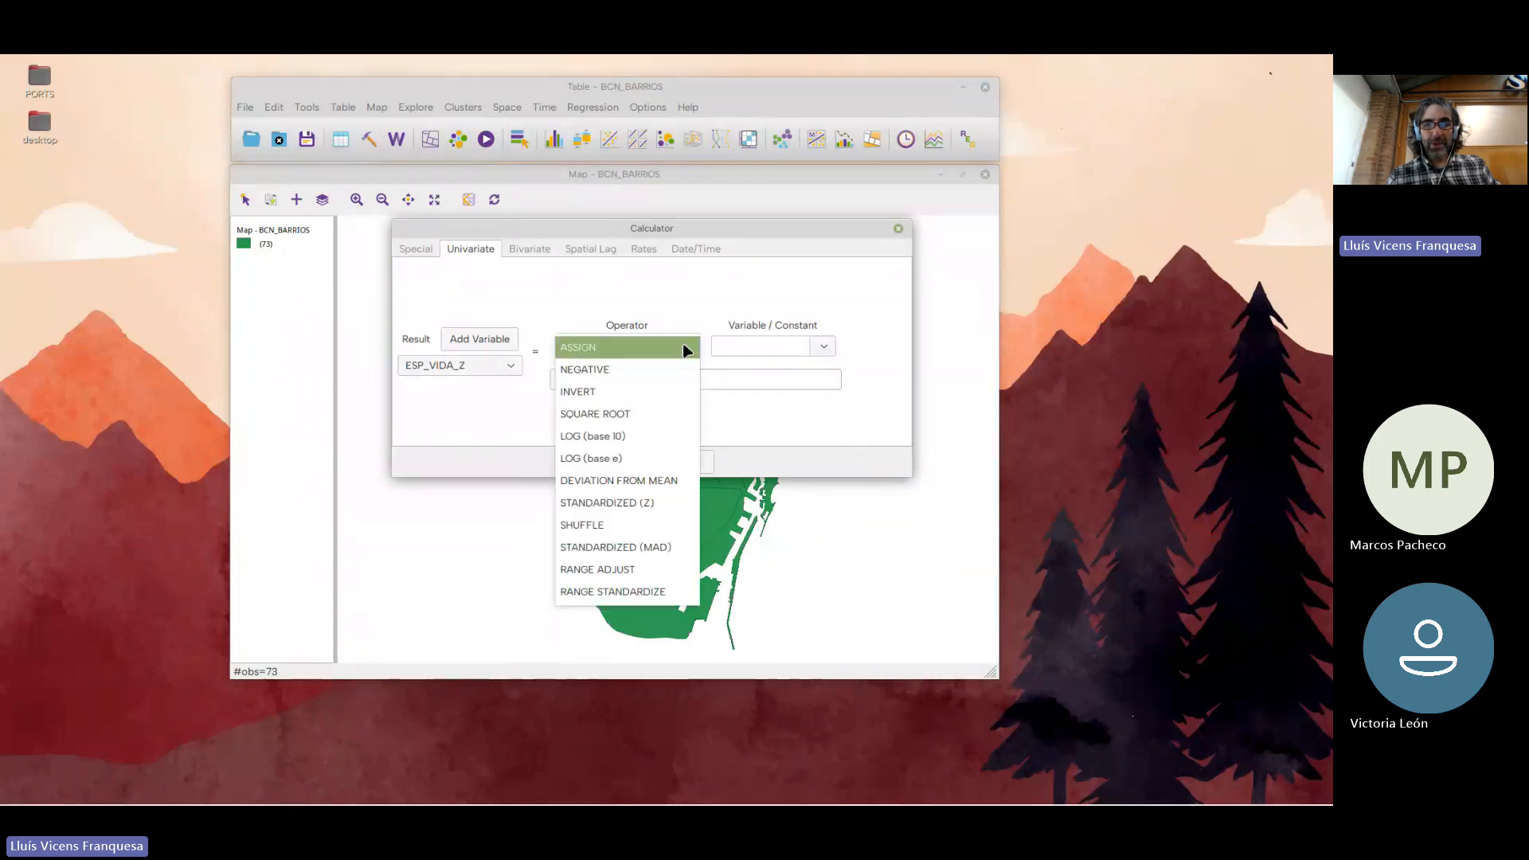
{"action": "left_click", "coordinate": [625, 504]}
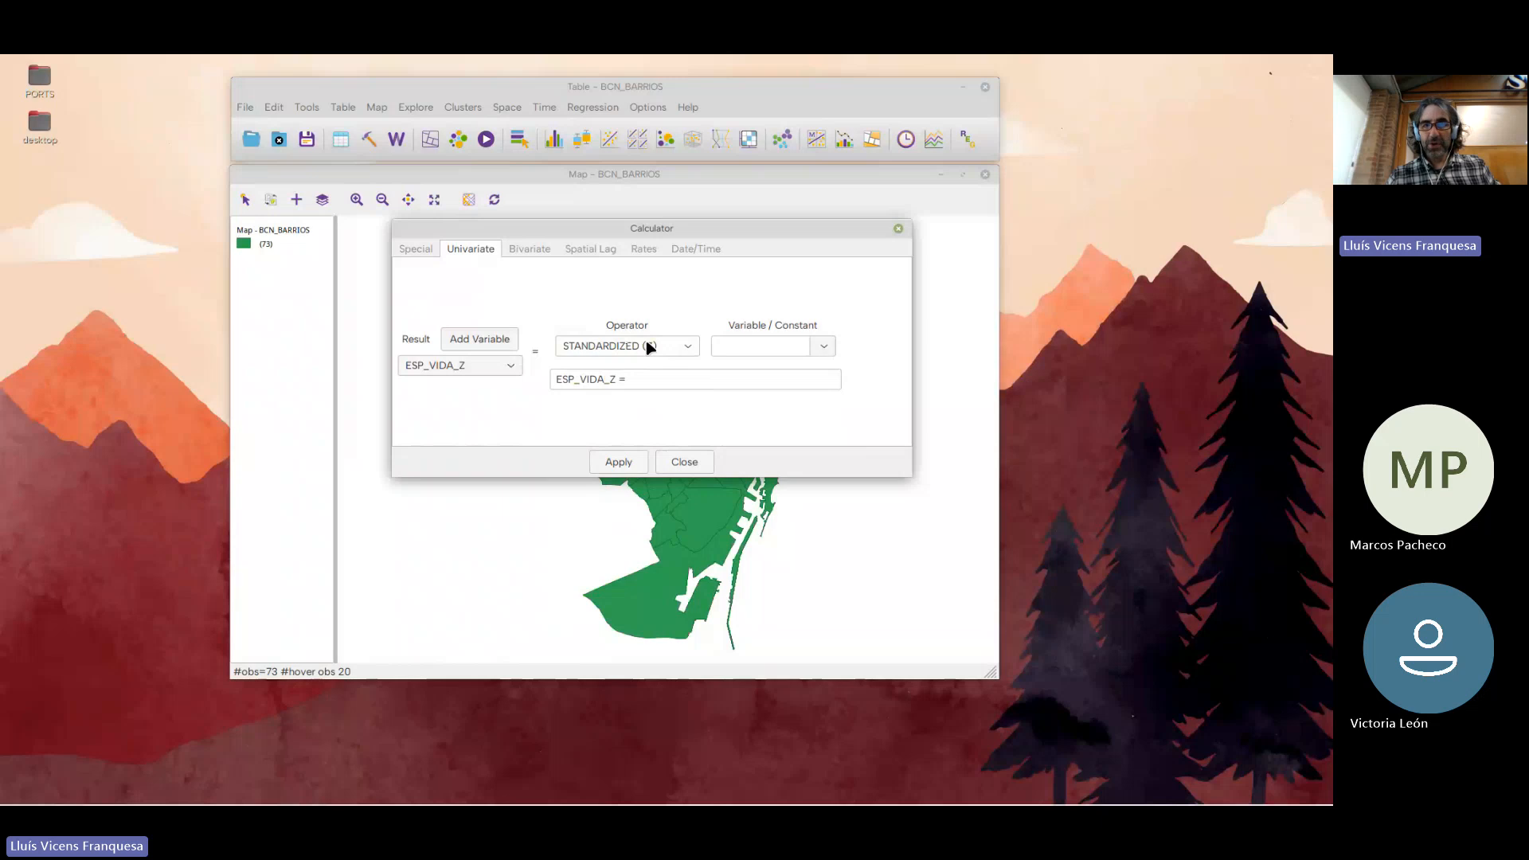
{"action": "left_click", "coordinate": [825, 346]}
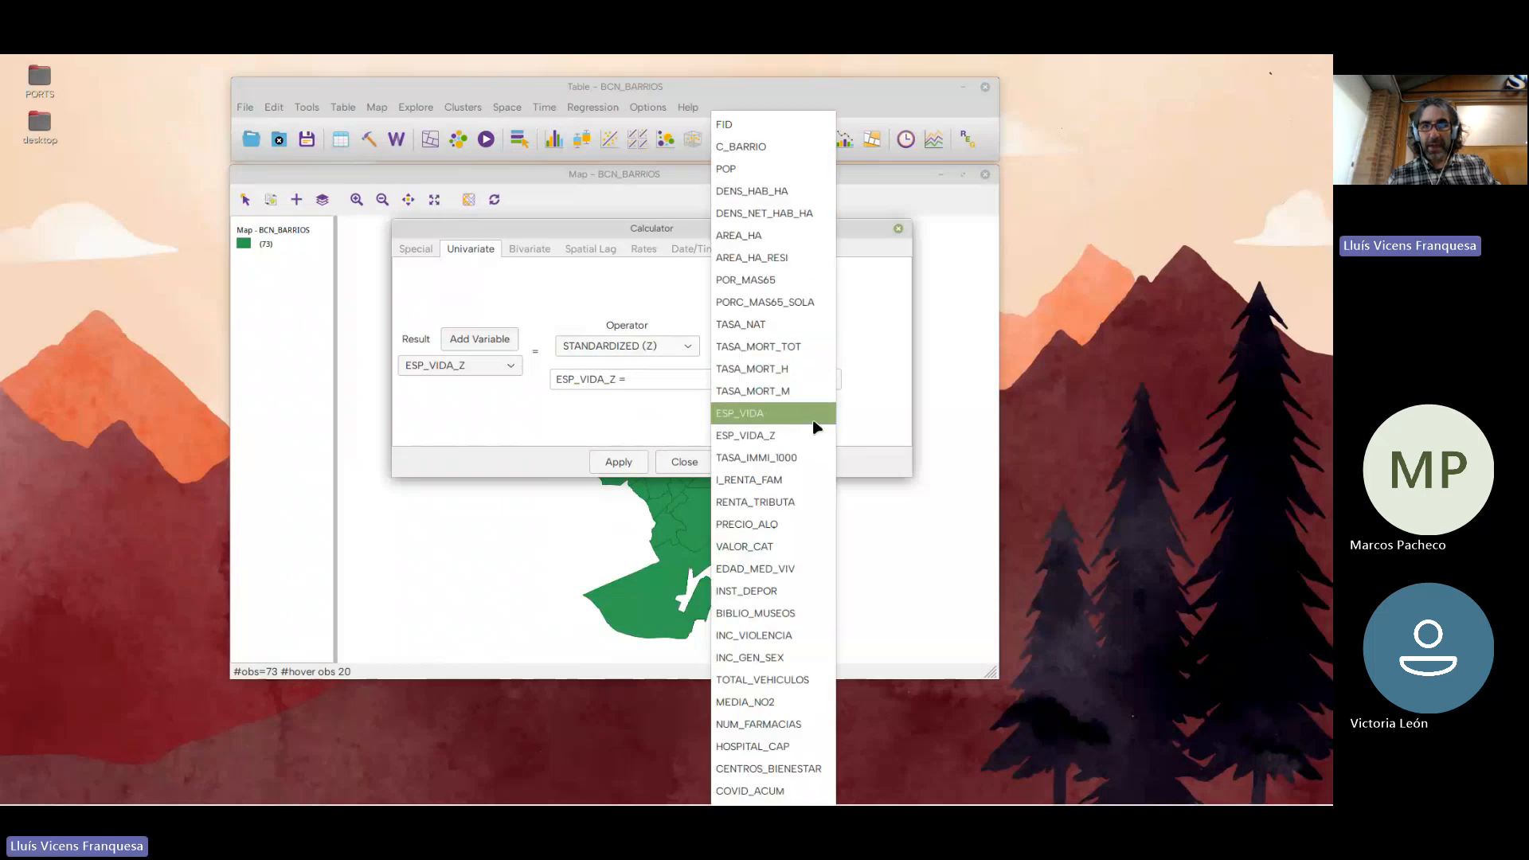
{"action": "left_click", "coordinate": [769, 412]}
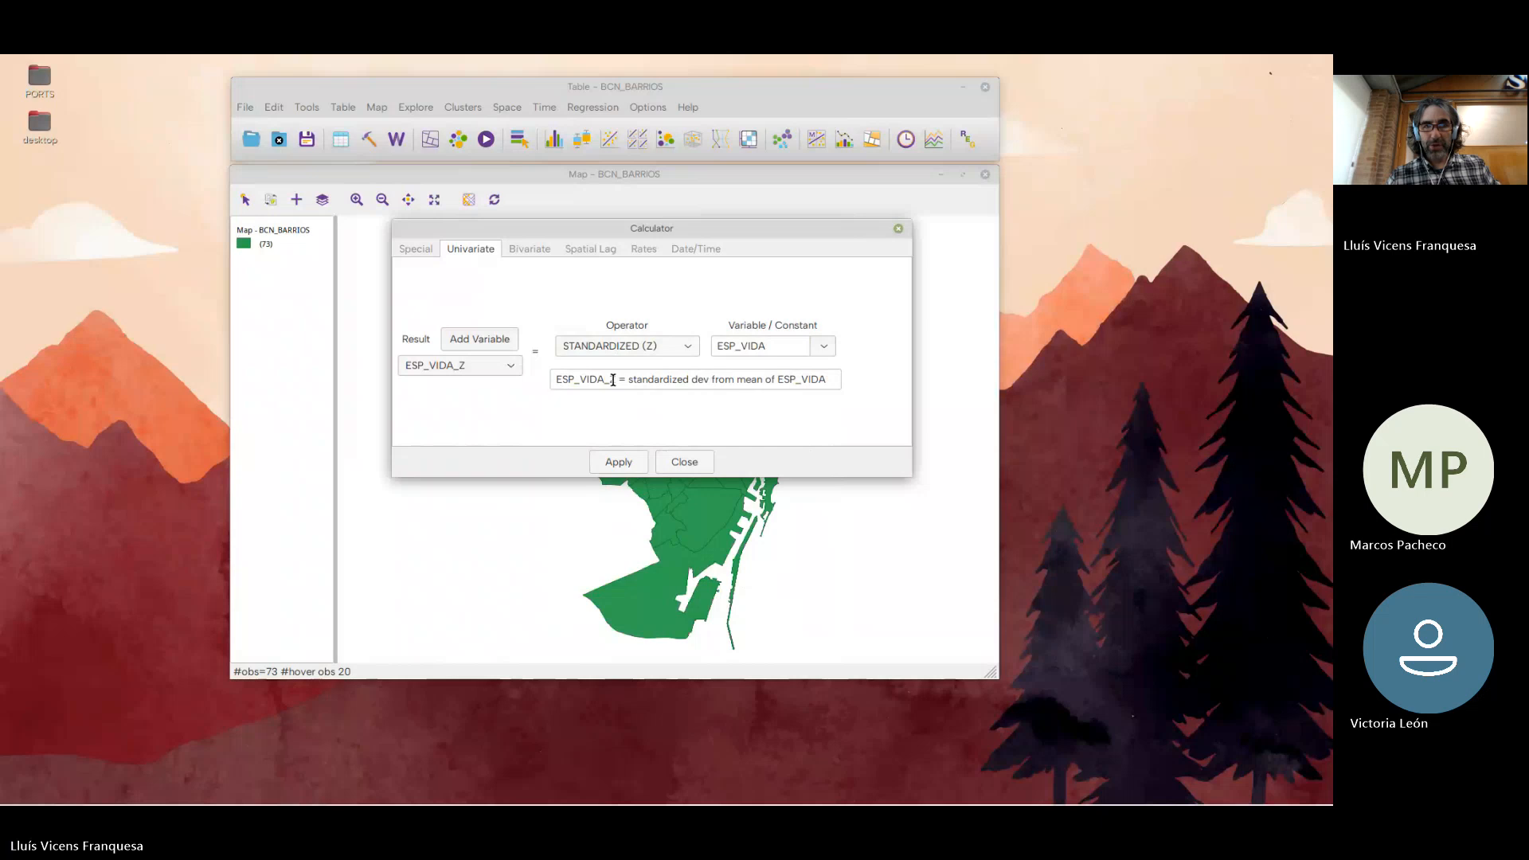
Apply the ESP_VIDA_Z standardization expression and close the calculator
{"action": "left_click_drag", "start_coordinate": [828, 380], "coordinate": [557, 424]}
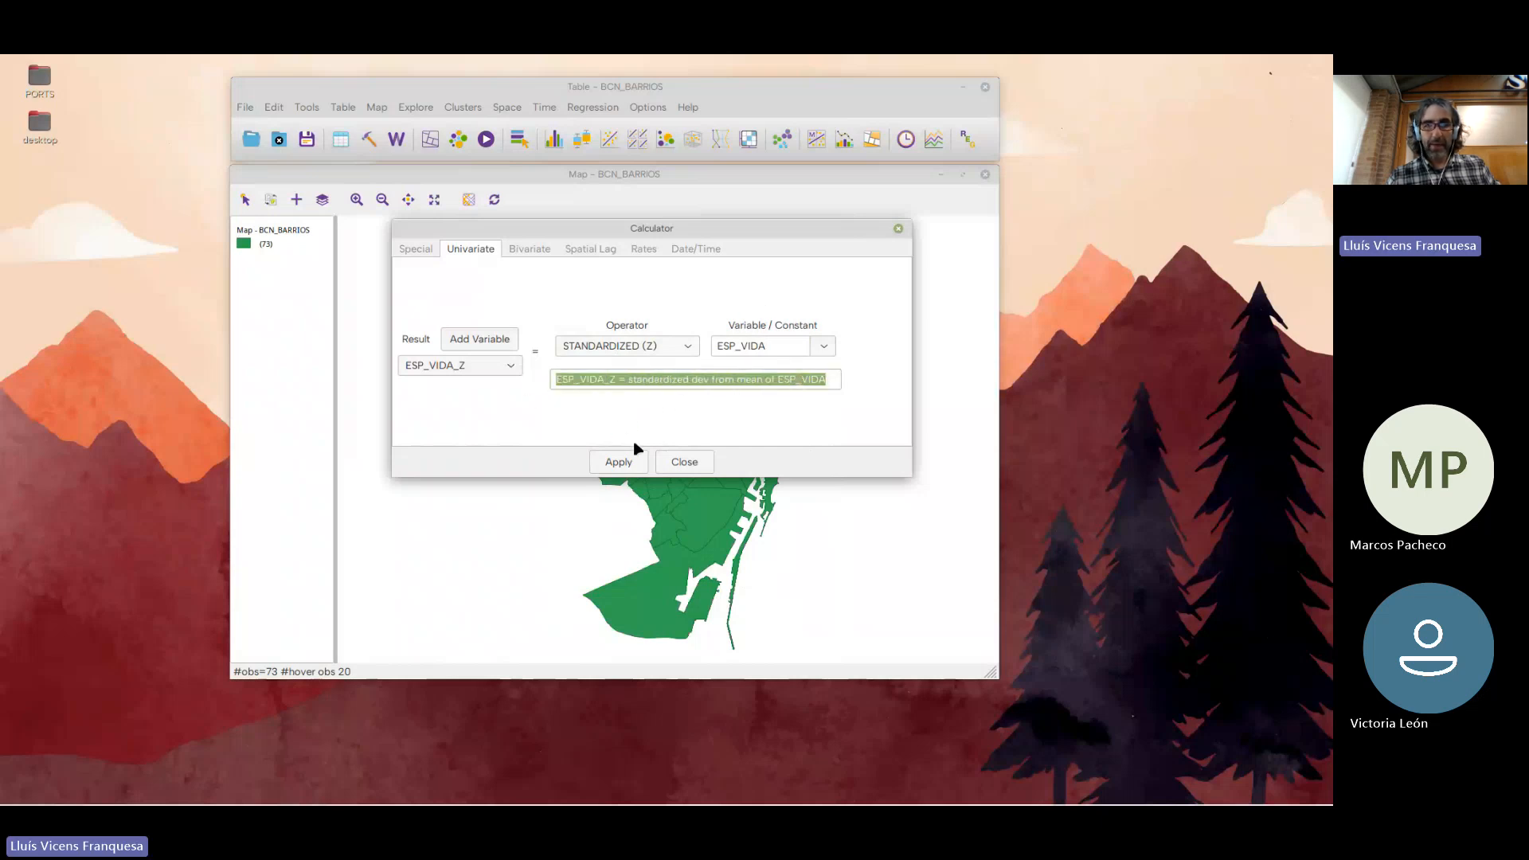
{"action": "left_click", "coordinate": [623, 464]}
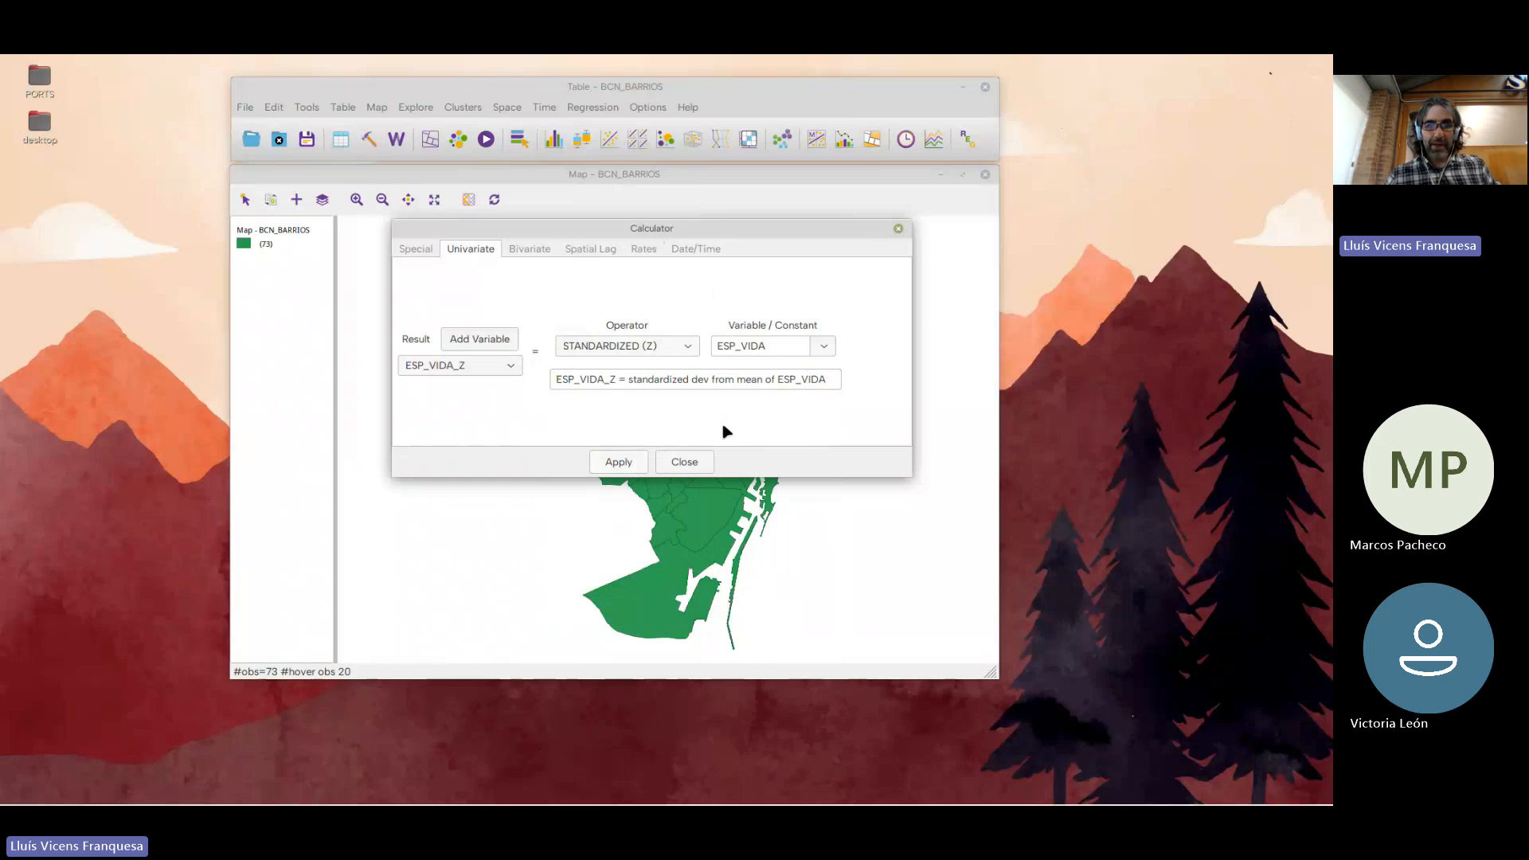
{"action": "left_click", "coordinate": [703, 468]}
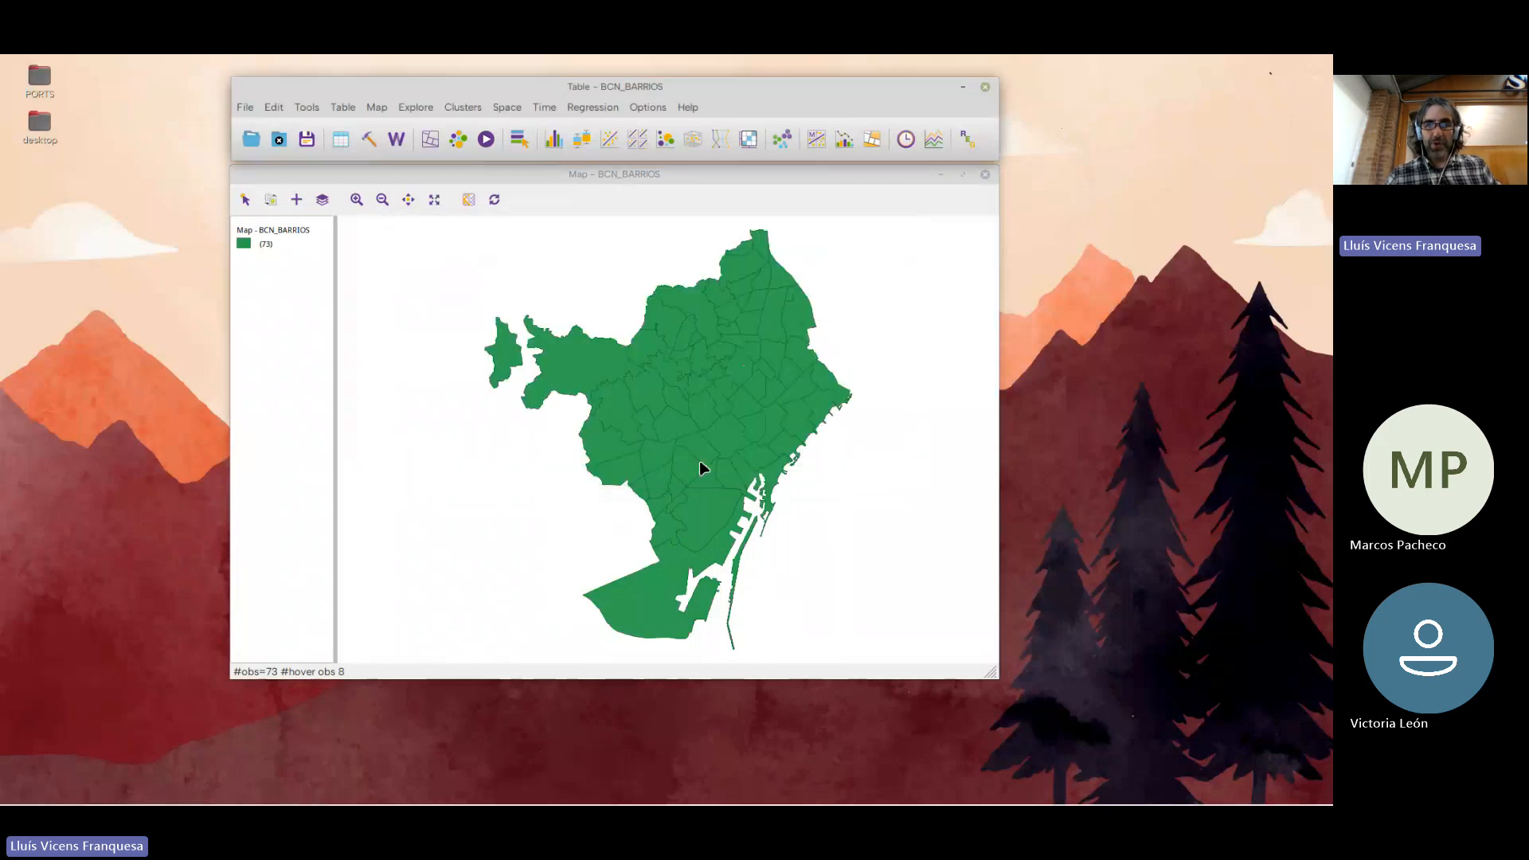
Open the attribute table, move it over the map, and examine the ESP_VIDA_Z values beside ESP_VIDA
{"action": "left_click", "coordinate": [342, 141]}
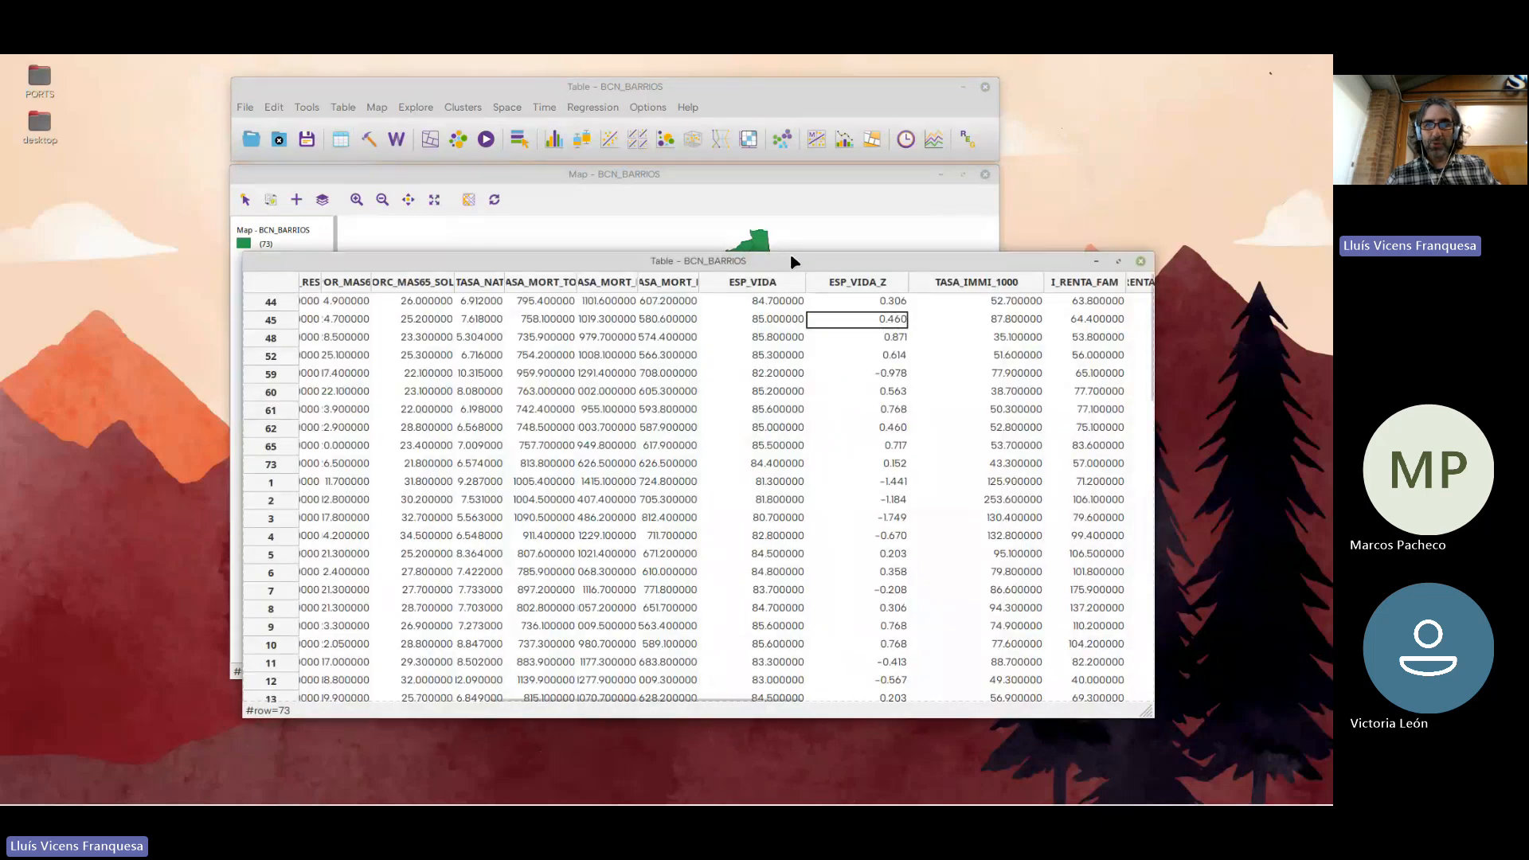
{"action": "left_click_drag", "start_coordinate": [668, 213], "coordinate": [638, 200]}
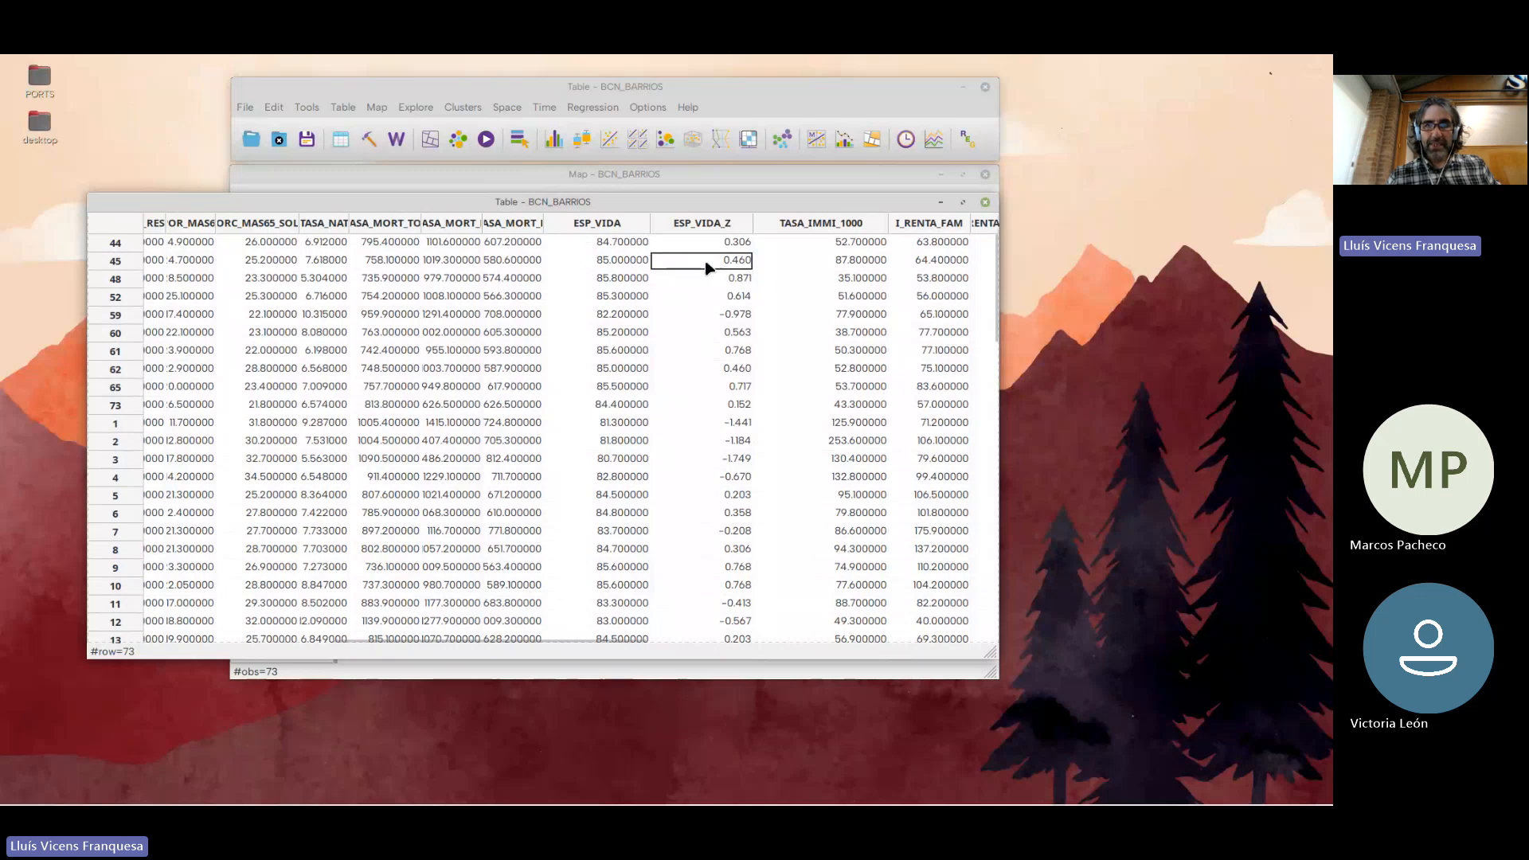
{"action": "scroll", "coordinate": [707, 266], "scroll_direction": "down", "scroll_amount": 3}
{"action": "scroll", "coordinate": [735, 360], "scroll_direction": "down", "scroll_amount": 10}
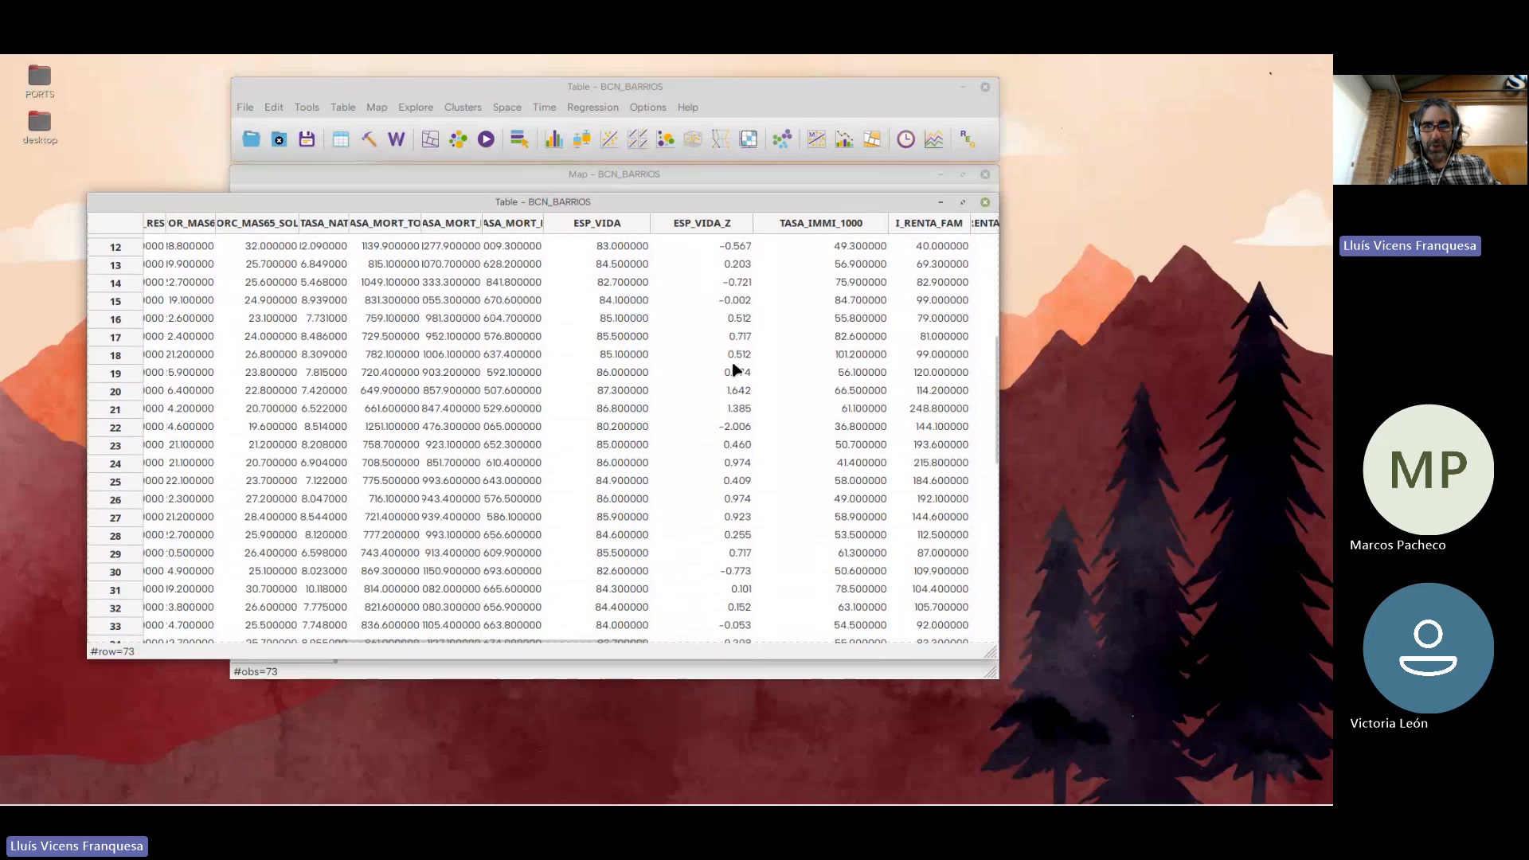
{"action": "scroll", "coordinate": [741, 486], "scroll_direction": "down", "scroll_amount": 3}
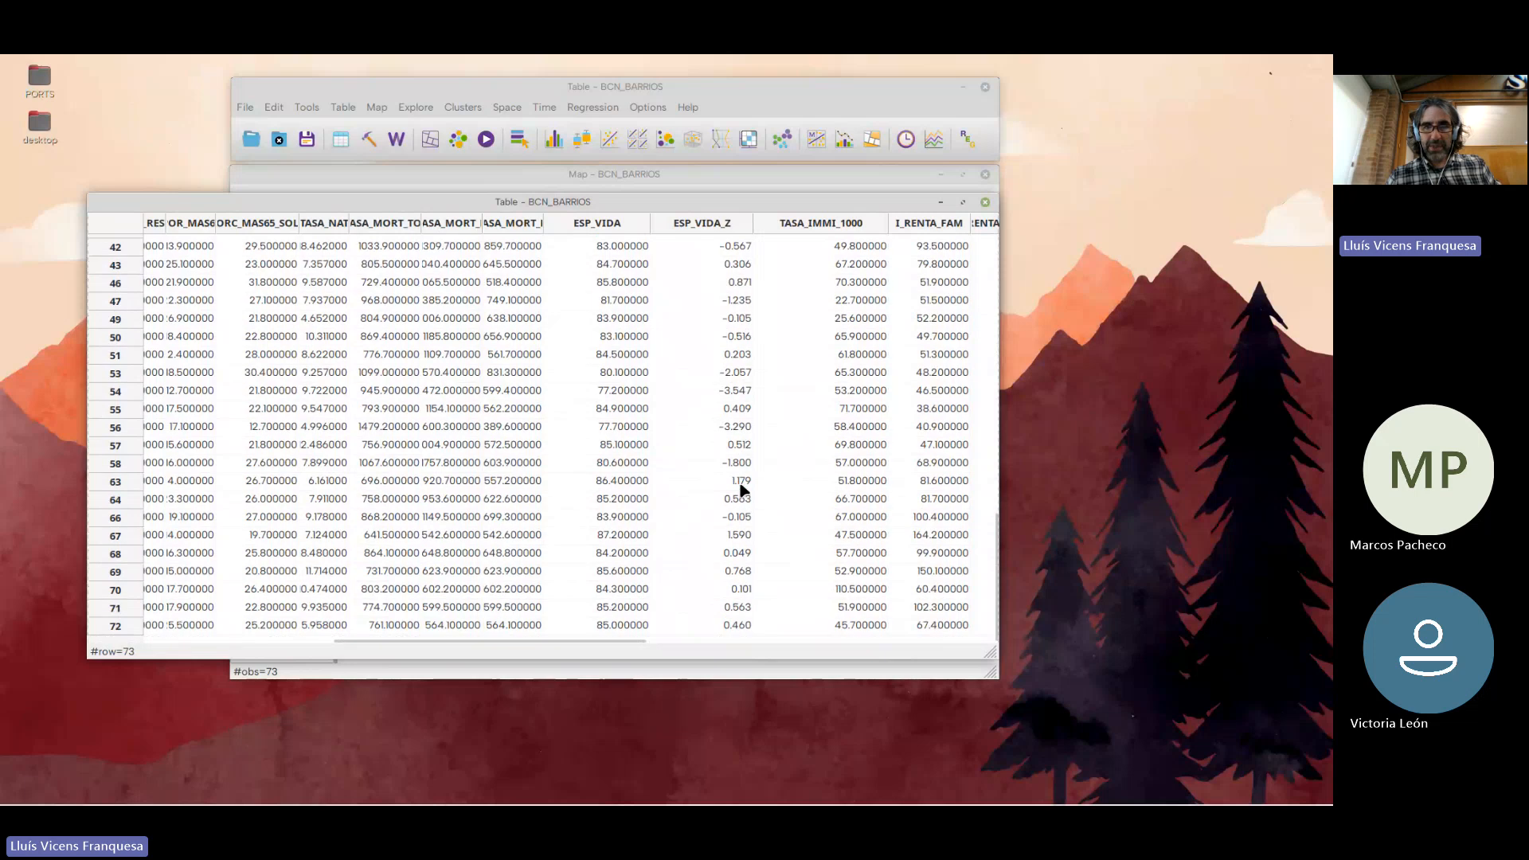
Review the standardized ESP_VIDA_Z values from the last table rows back to the first ones
{"action": "scroll", "coordinate": [741, 490], "scroll_direction": "up", "scroll_amount": 13}
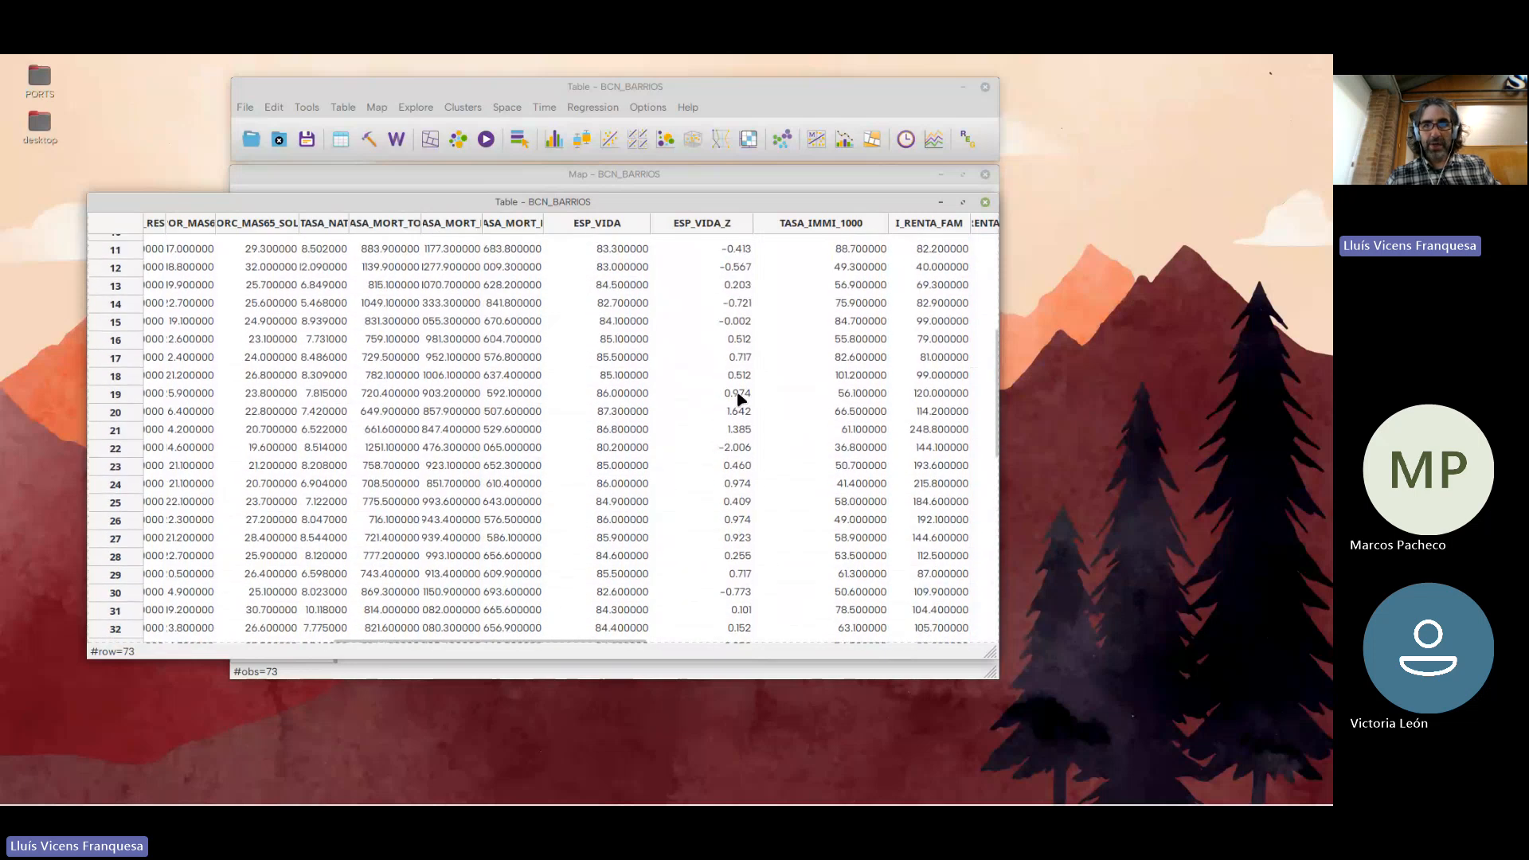
{"action": "scroll", "coordinate": [741, 388], "scroll_direction": "up", "scroll_amount": 2}
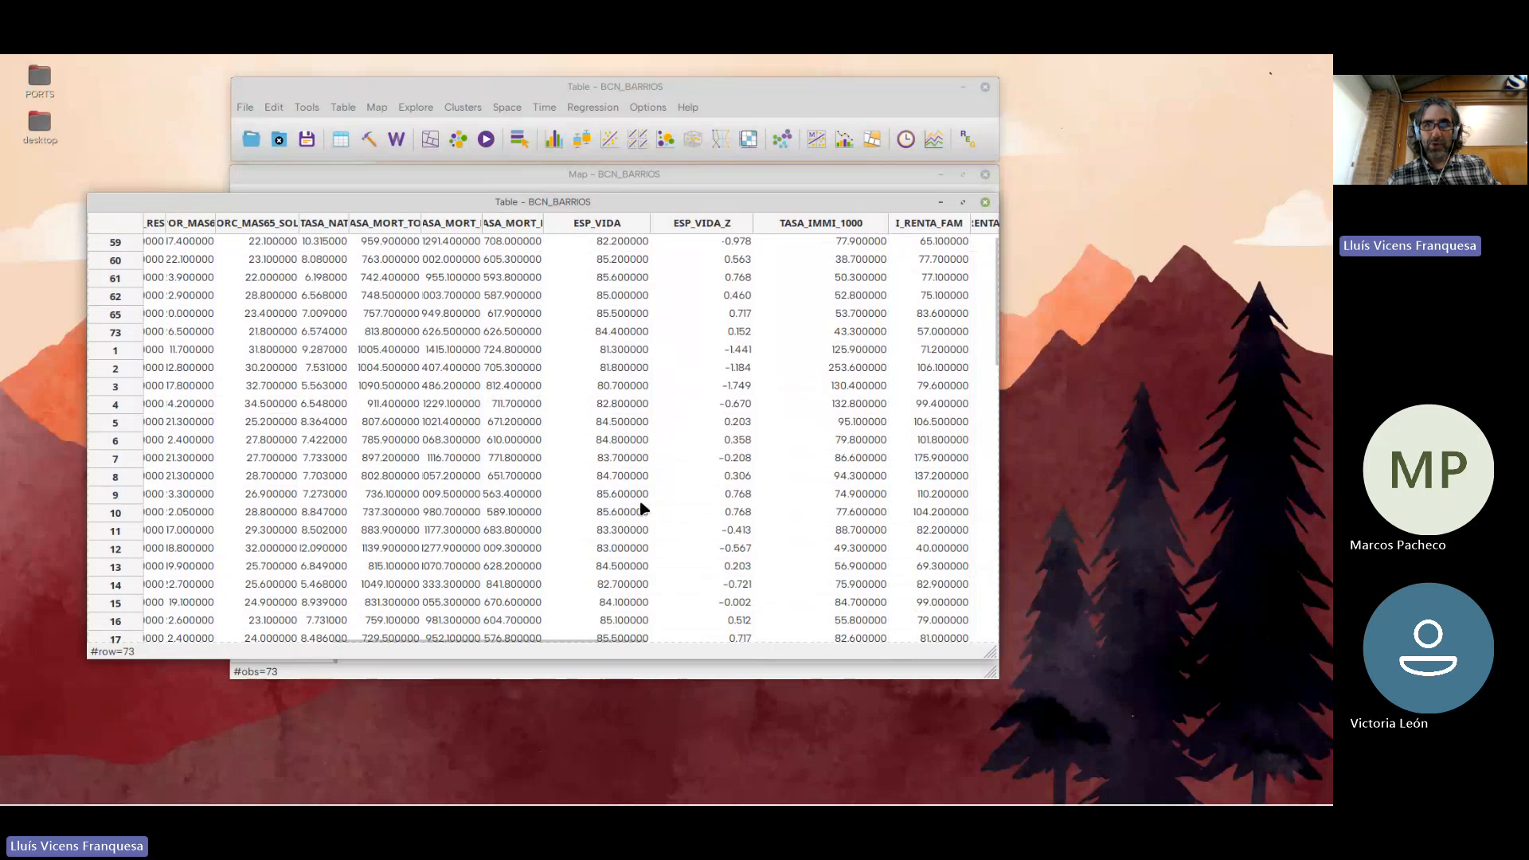
{"action": "scroll", "coordinate": [731, 343], "scroll_direction": "up", "scroll_amount": 1}
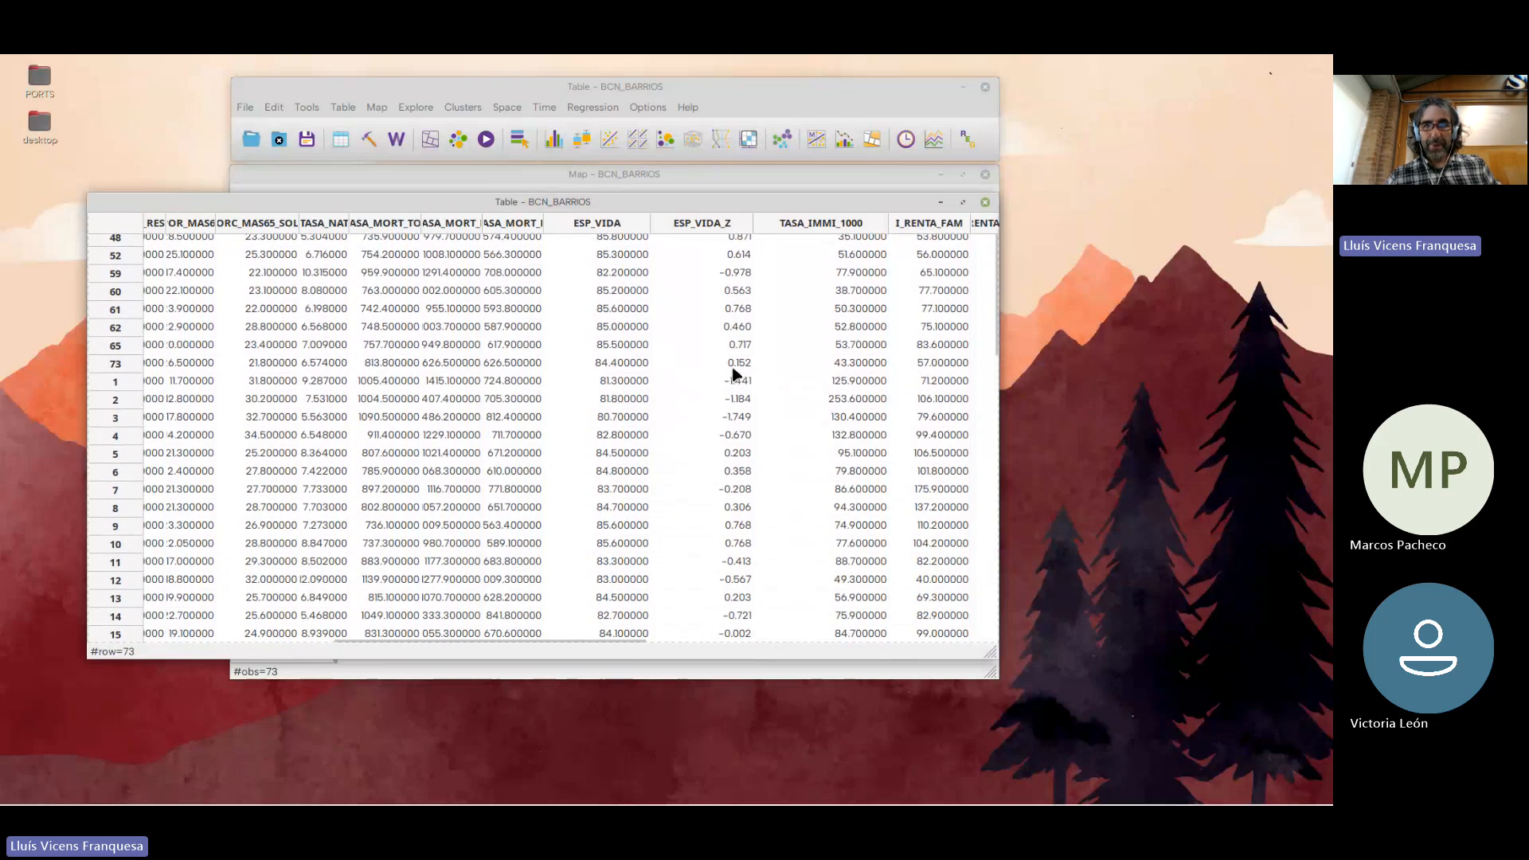
{"action": "scroll", "coordinate": [734, 363], "scroll_direction": "up", "scroll_amount": 1}
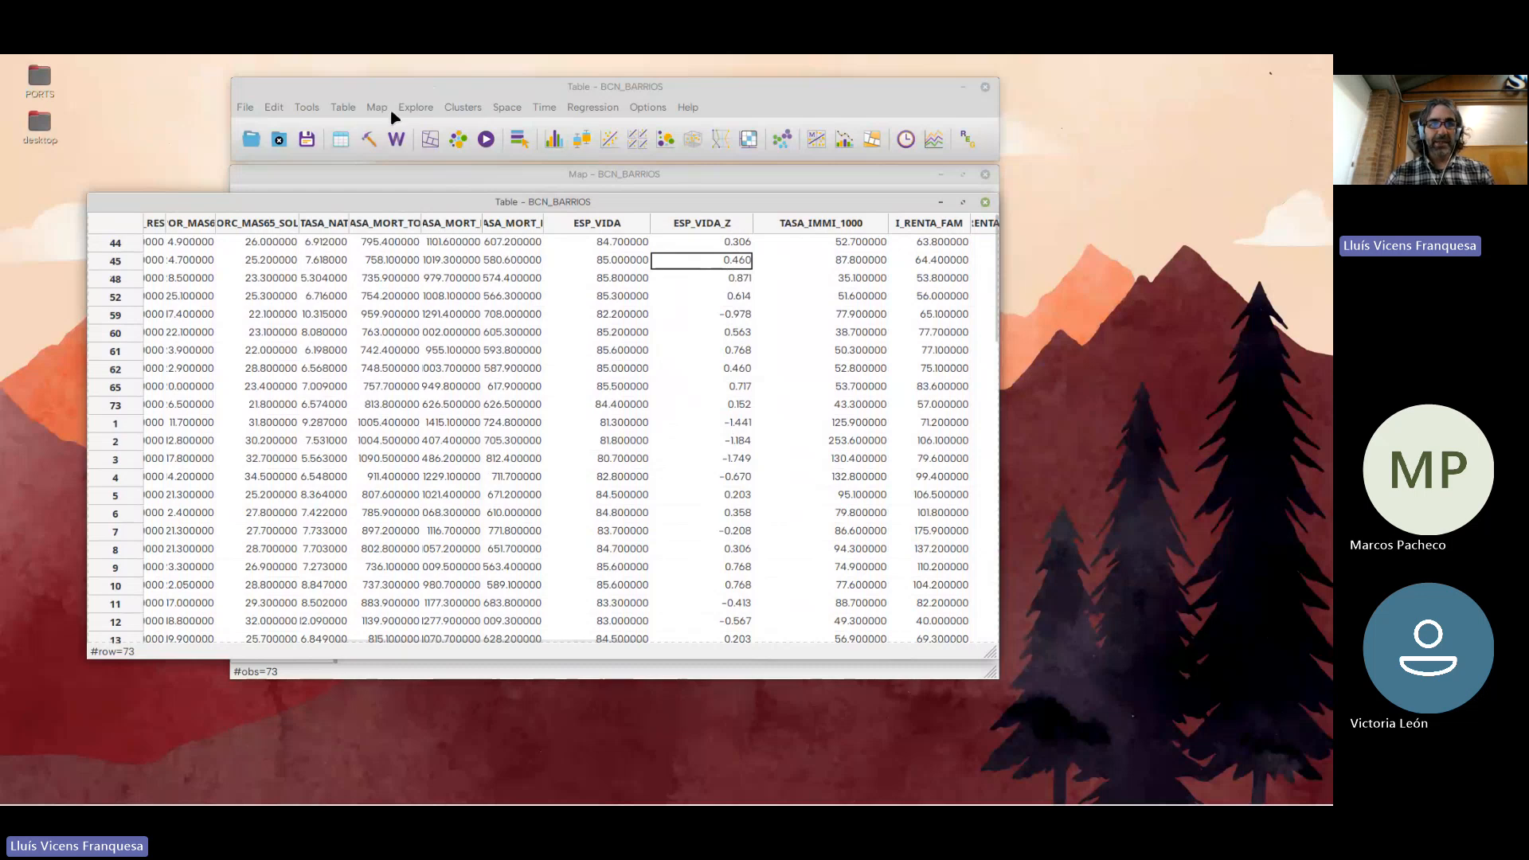
Reopen the calculator to review the ESP_VIDA_Z standardization expression, and close it without applying anything
{"action": "left_click", "coordinate": [352, 111]}
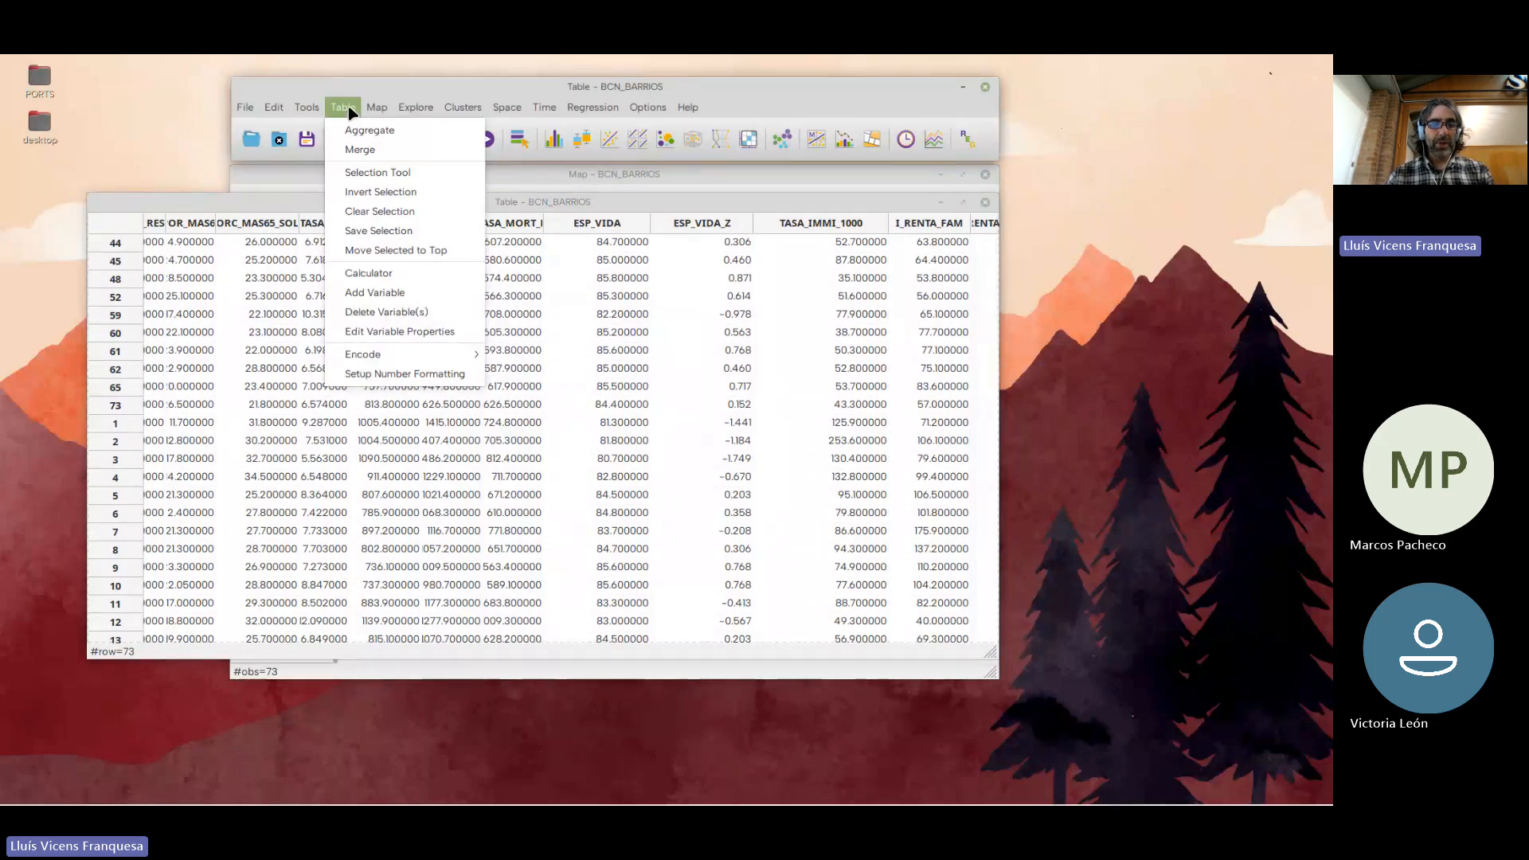
{"action": "left_click", "coordinate": [380, 276]}
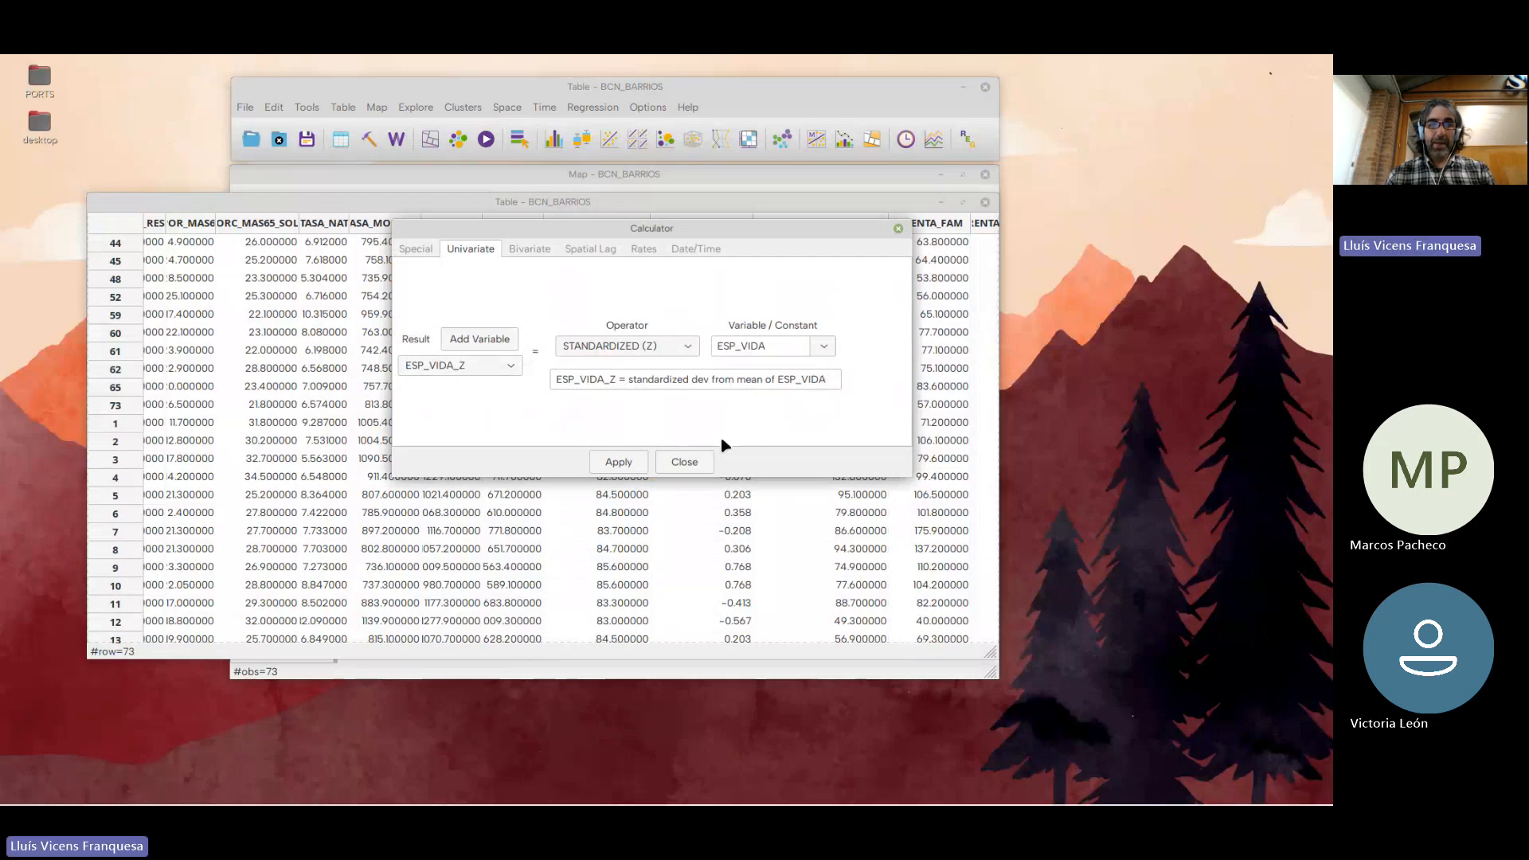
{"action": "left_click", "coordinate": [684, 462]}
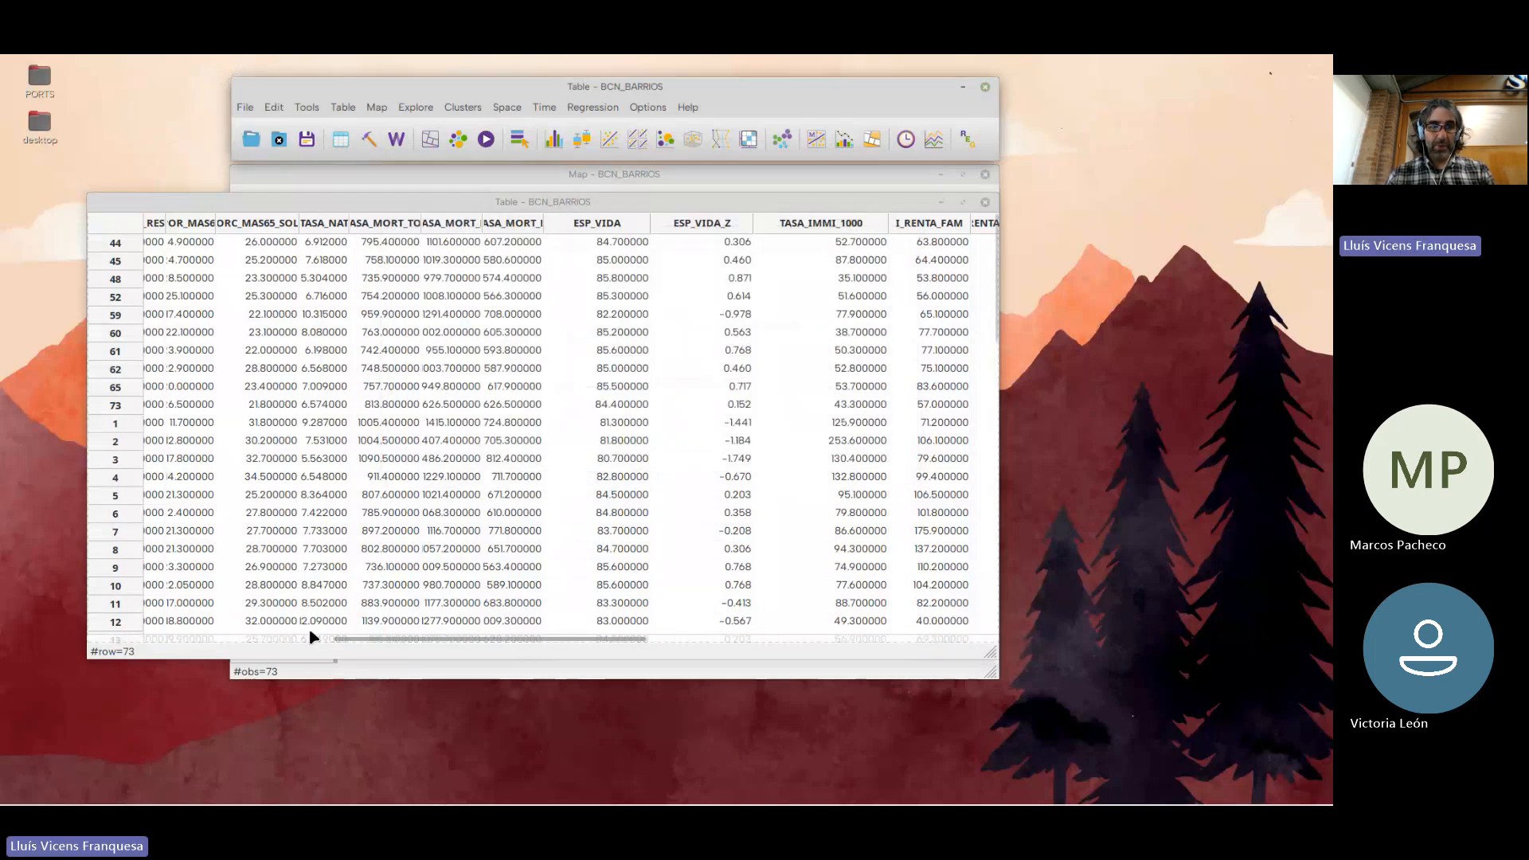
Examine the attribute table's last columns up to COVID_ACUM in a maximized window, and close the table
{"action": "left_click_drag", "start_coordinate": [345, 640], "coordinate": [767, 647]}
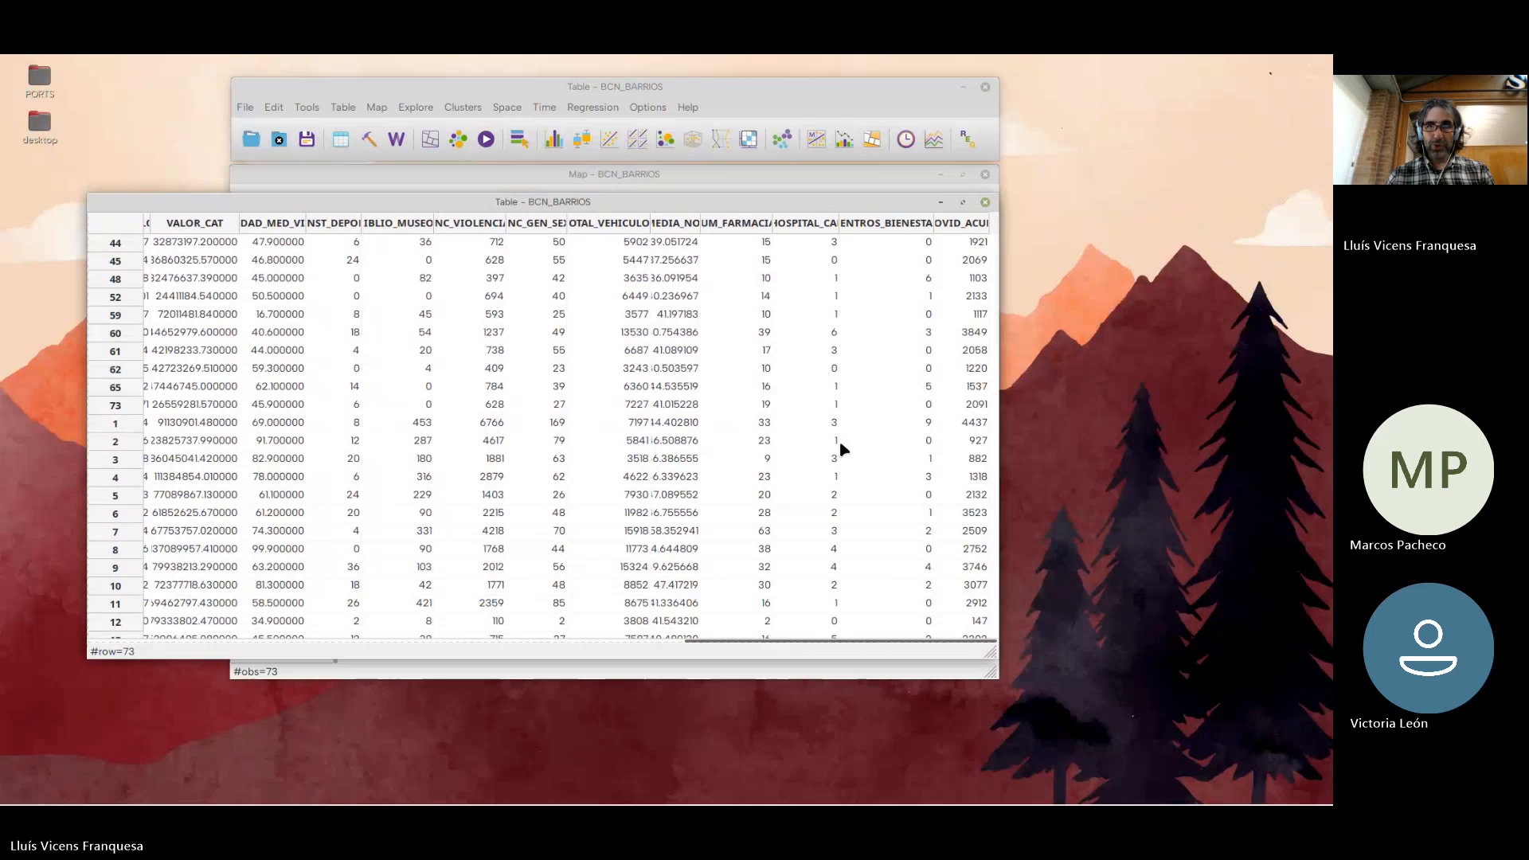
{"action": "left_click_drag", "start_coordinate": [997, 217], "coordinate": [1228, 221]}
{"action": "left_click_drag", "start_coordinate": [1126, 207], "coordinate": [1022, 209]}
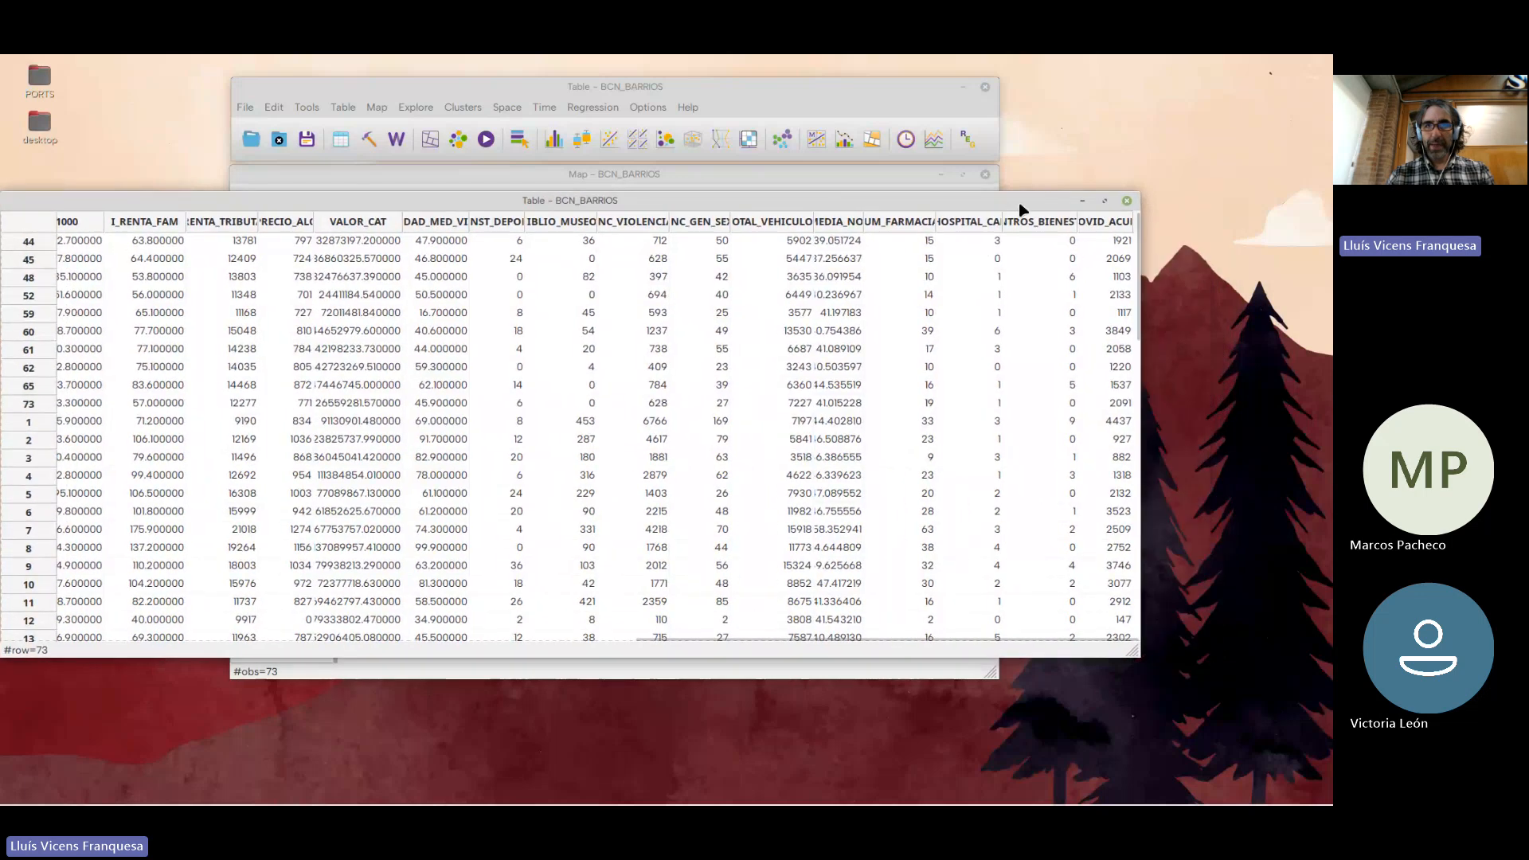
{"action": "left_click", "coordinate": [1106, 201]}
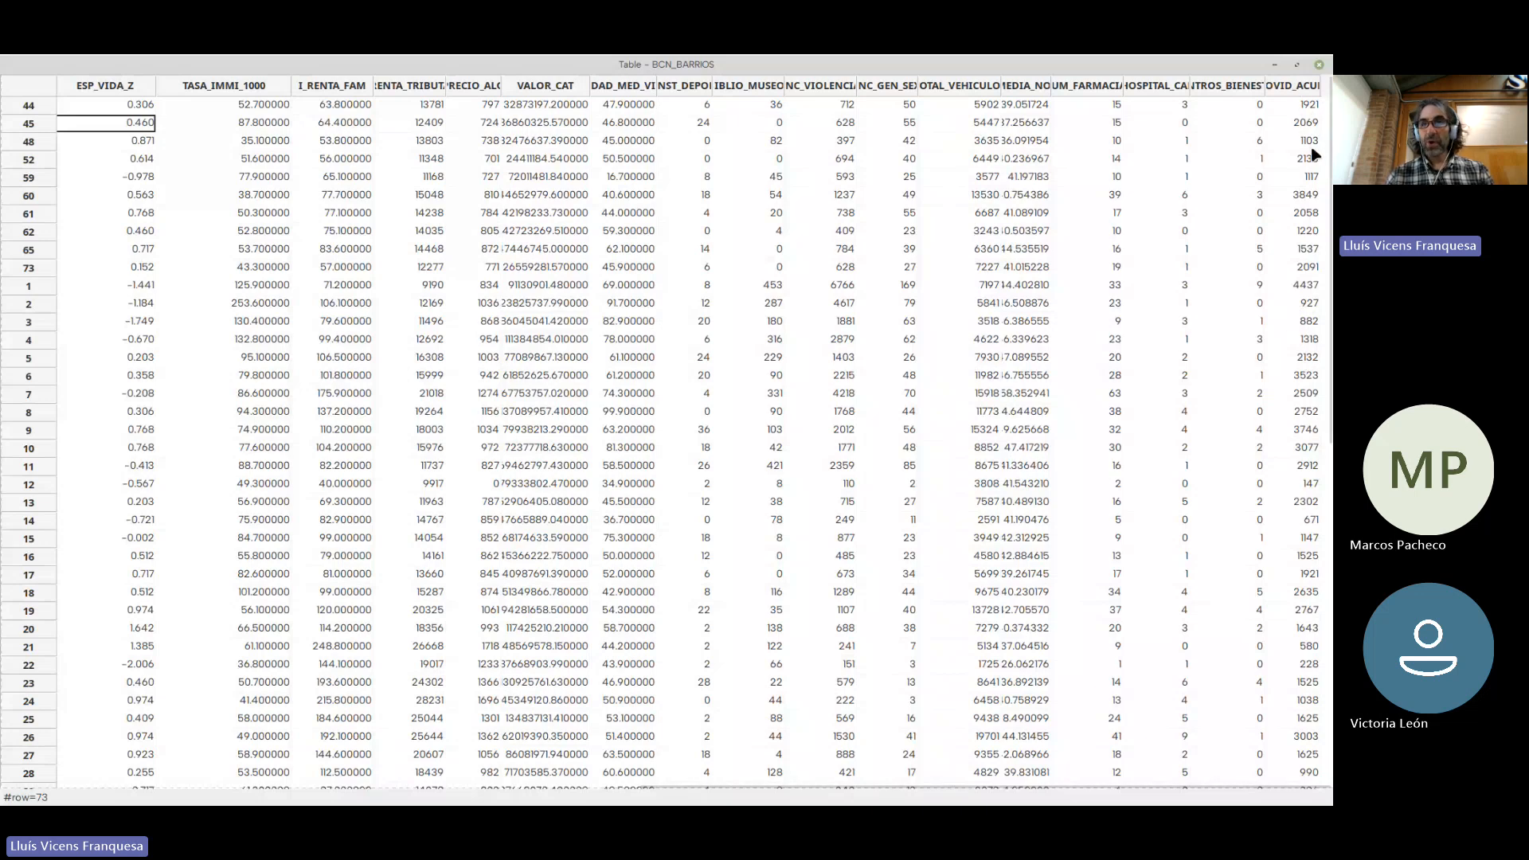
{"action": "left_click", "coordinate": [1320, 65]}
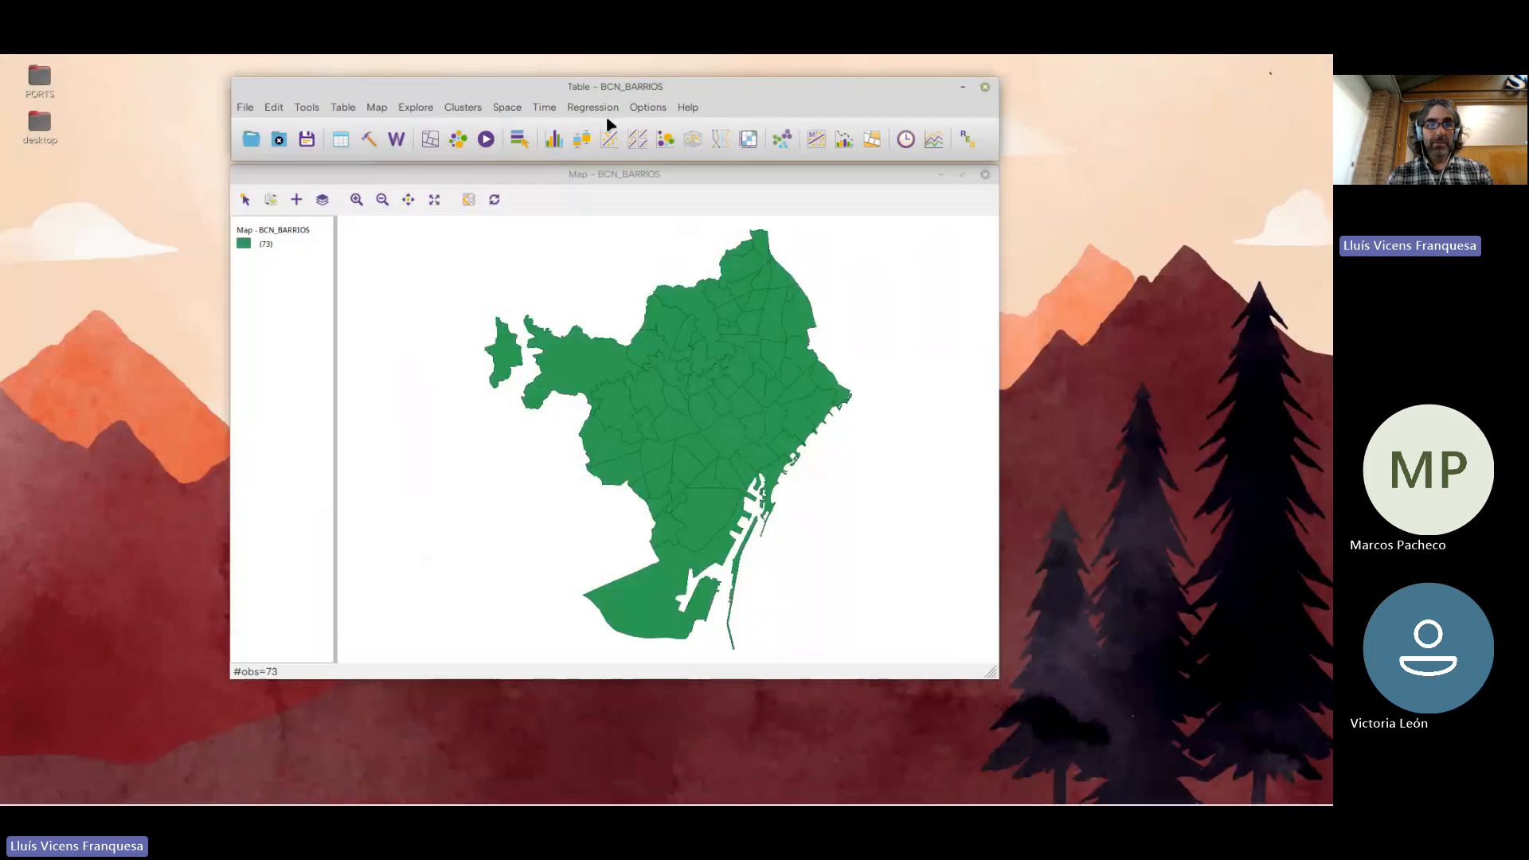
Create a percentile map of the COVID_ACUM variable
{"action": "left_click", "coordinate": [430, 139]}
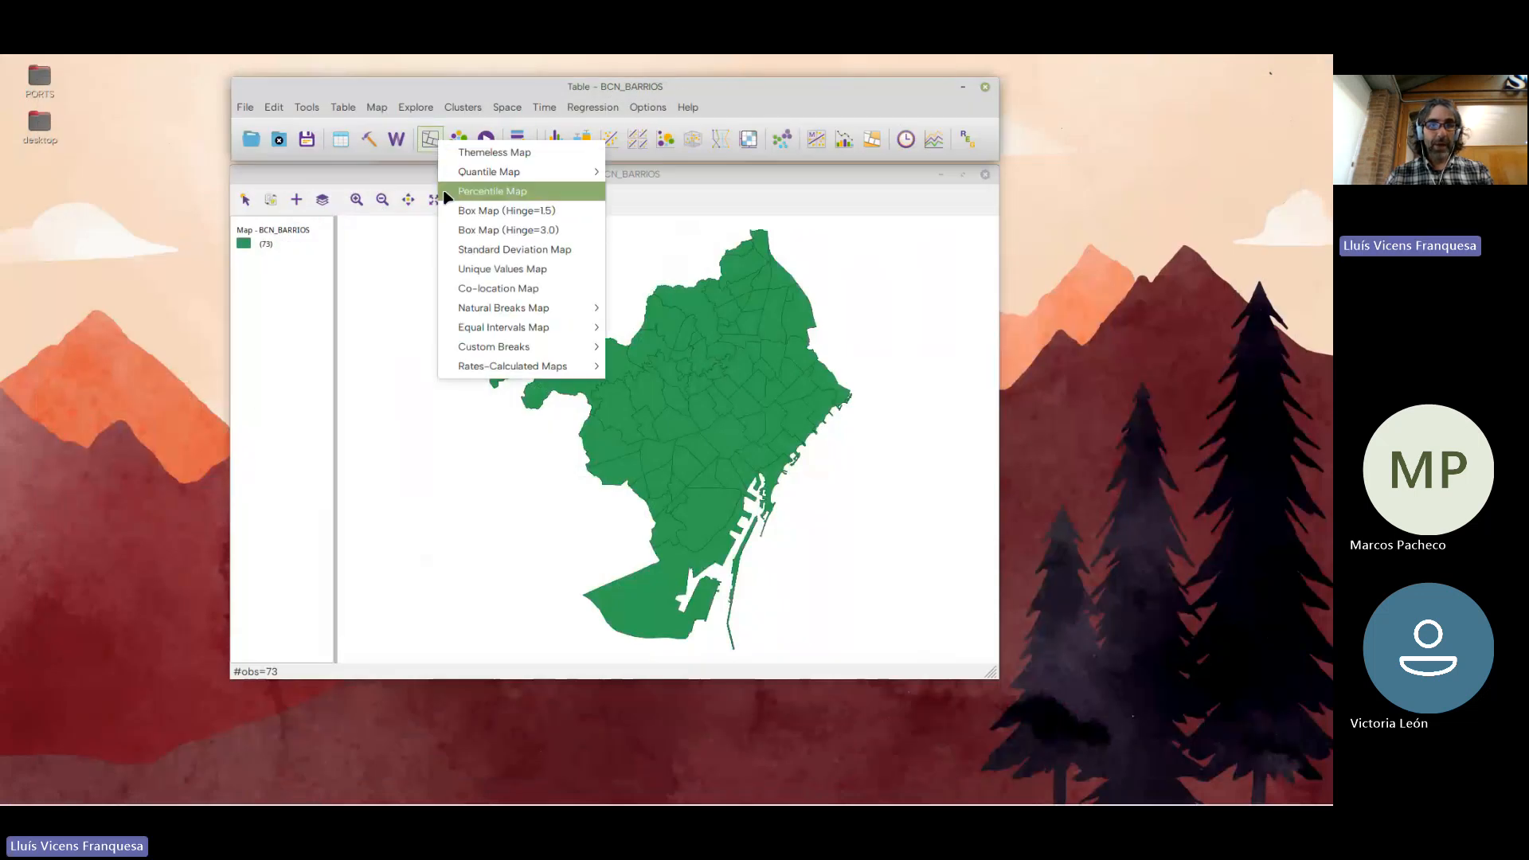
{"action": "left_click", "coordinate": [507, 196]}
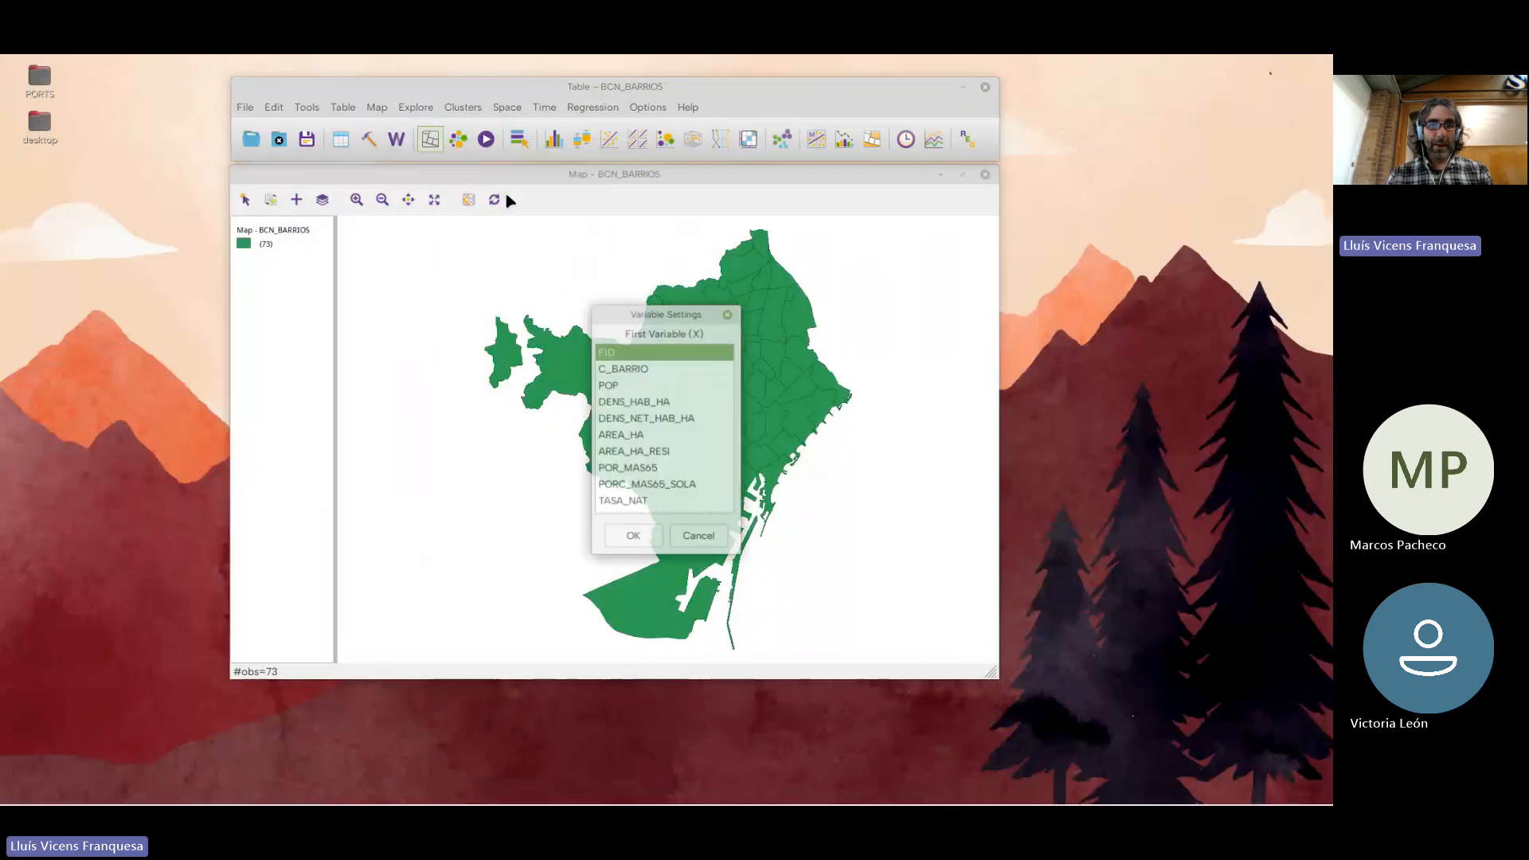
{"action": "scroll", "coordinate": [661, 438], "scroll_direction": "down", "scroll_amount": 5}
{"action": "scroll", "coordinate": [659, 454], "scroll_direction": "down", "scroll_amount": 3}
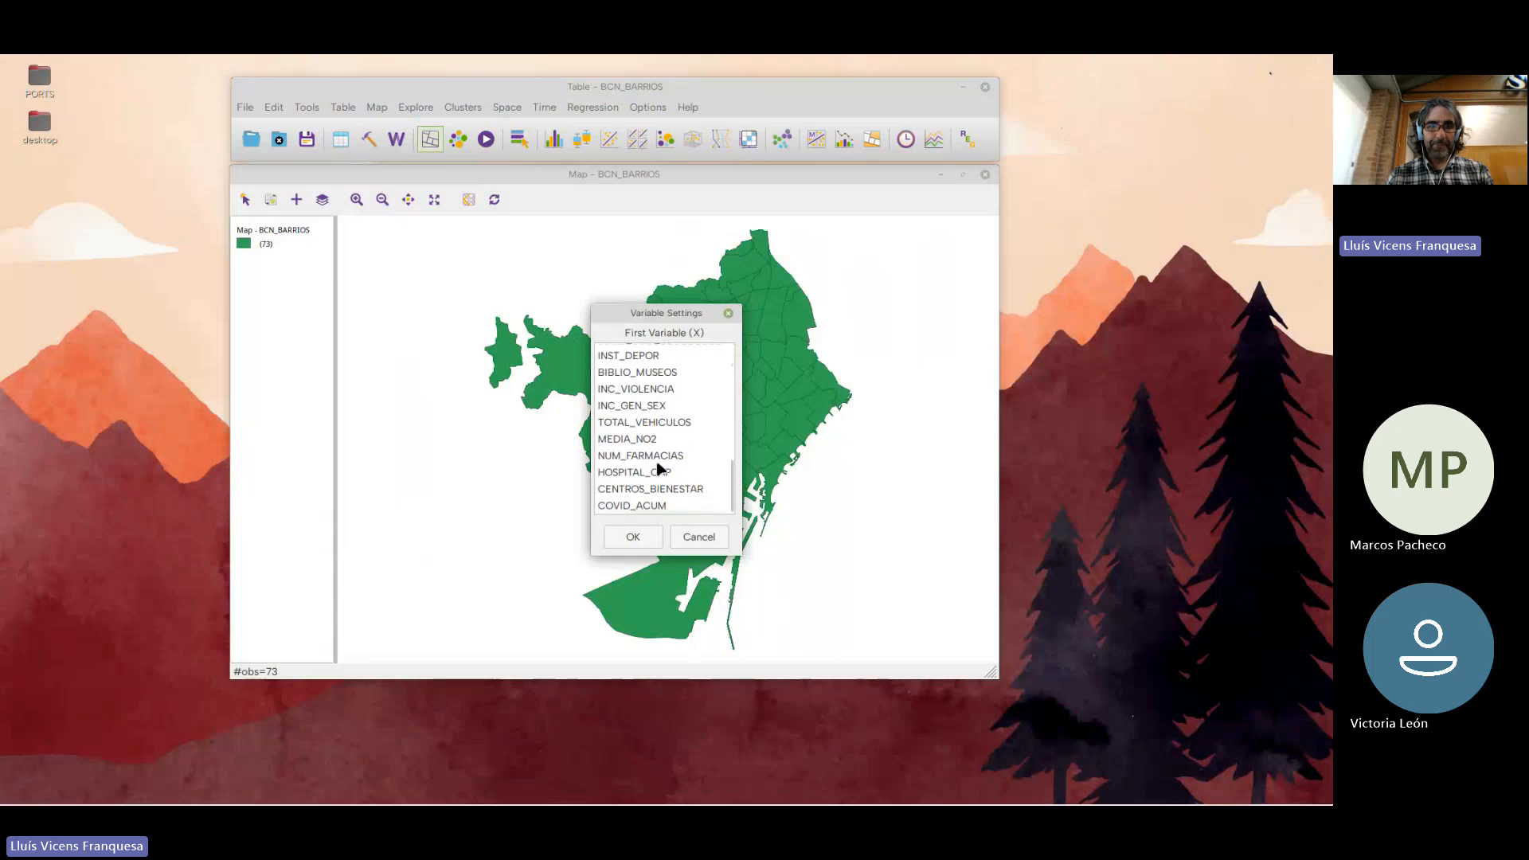
{"action": "left_click", "coordinate": [651, 507]}
{"action": "left_click", "coordinate": [637, 536]}
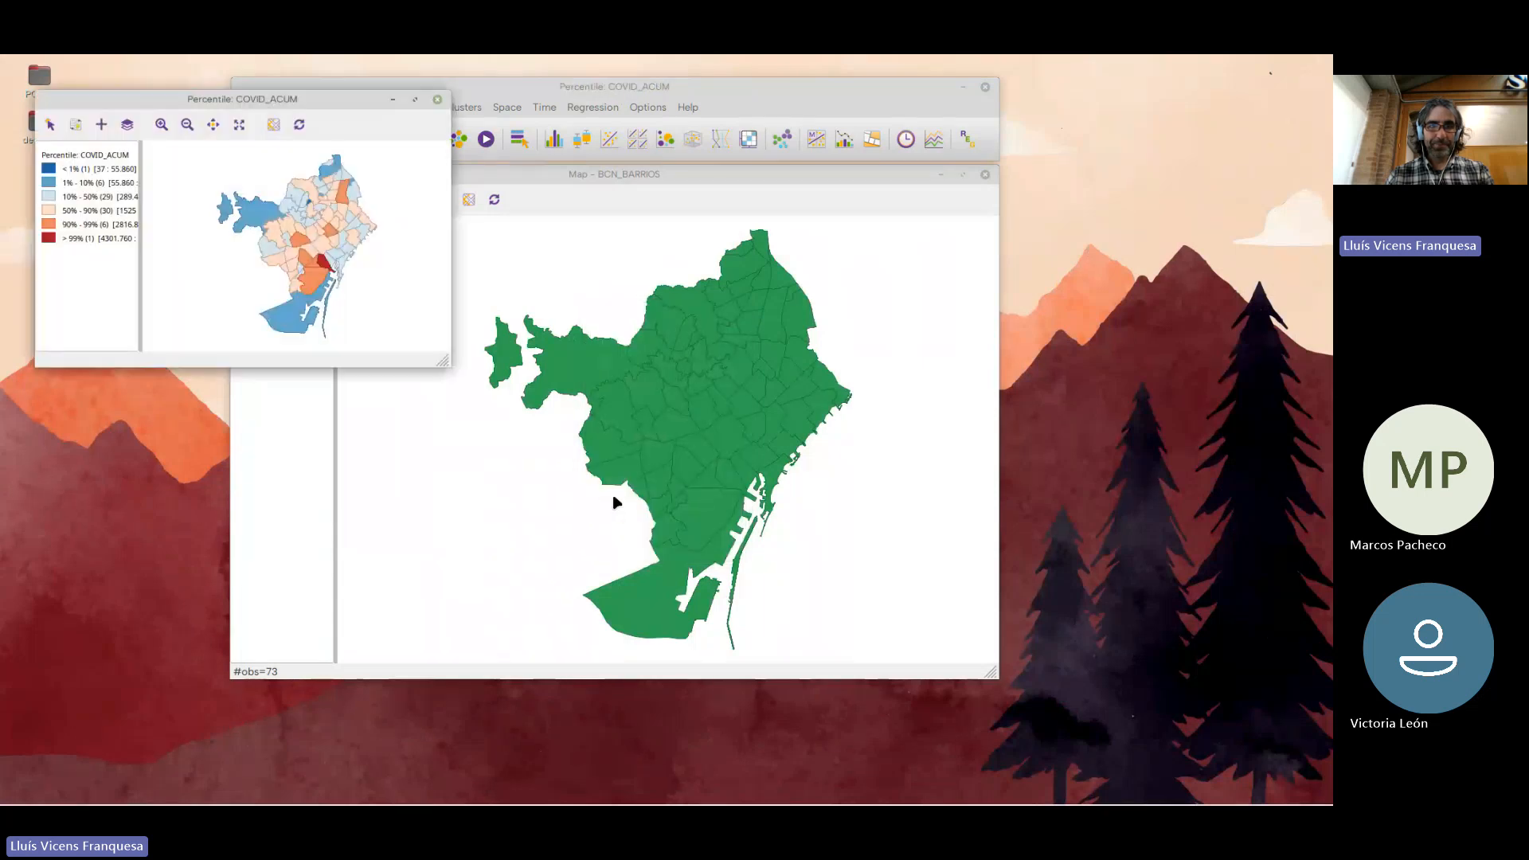
Close the themeless BCN_BARRIOS map, and enlarge the COVID_ACUM percentile map window and place it below the main toolbar
{"action": "left_click_drag", "start_coordinate": [444, 361], "coordinate": [571, 590]}
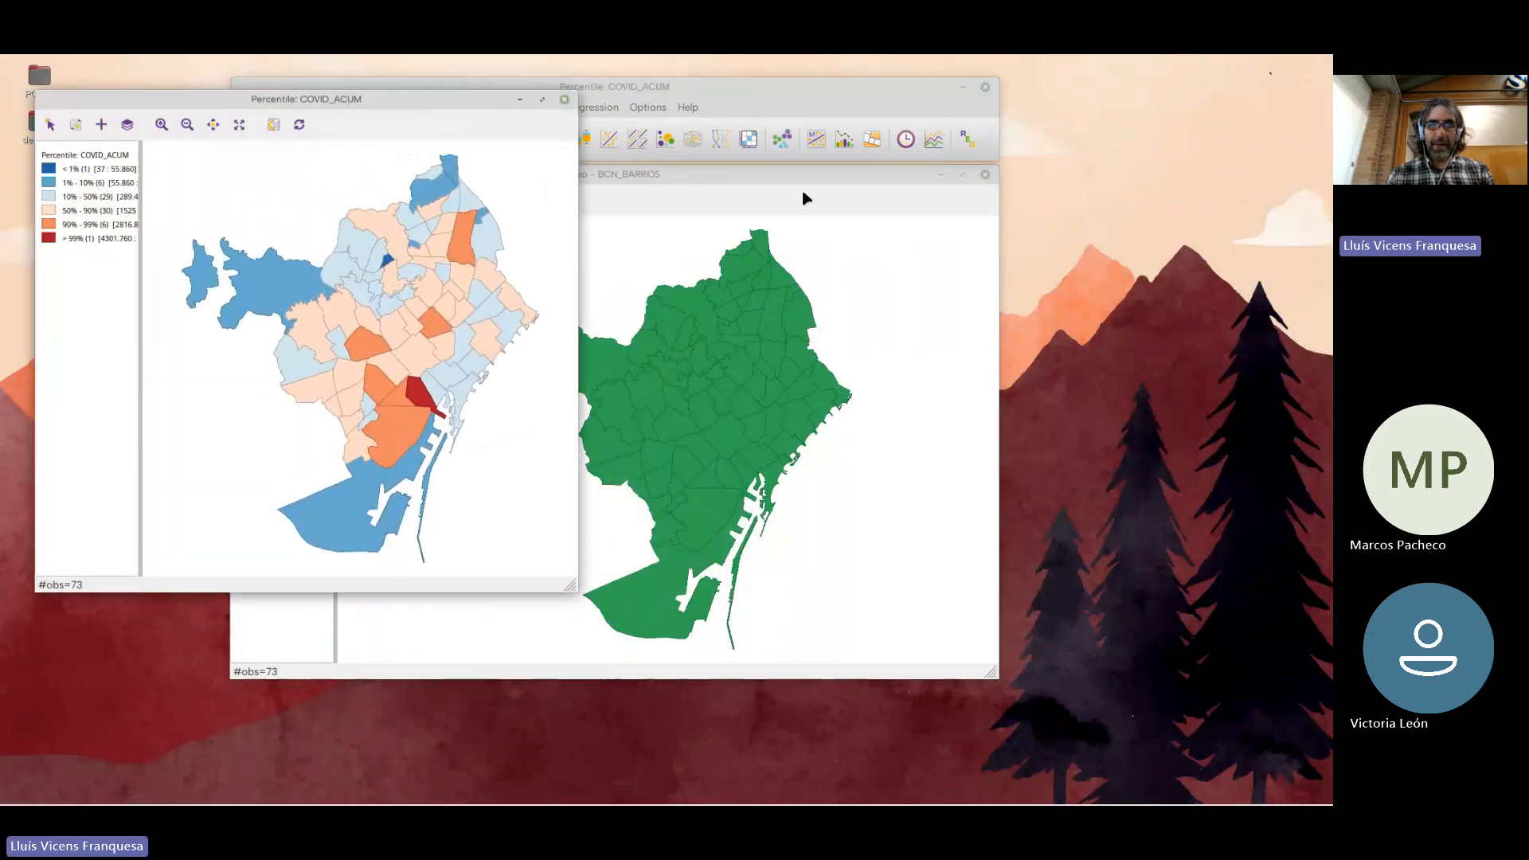
{"action": "left_click", "coordinate": [985, 174]}
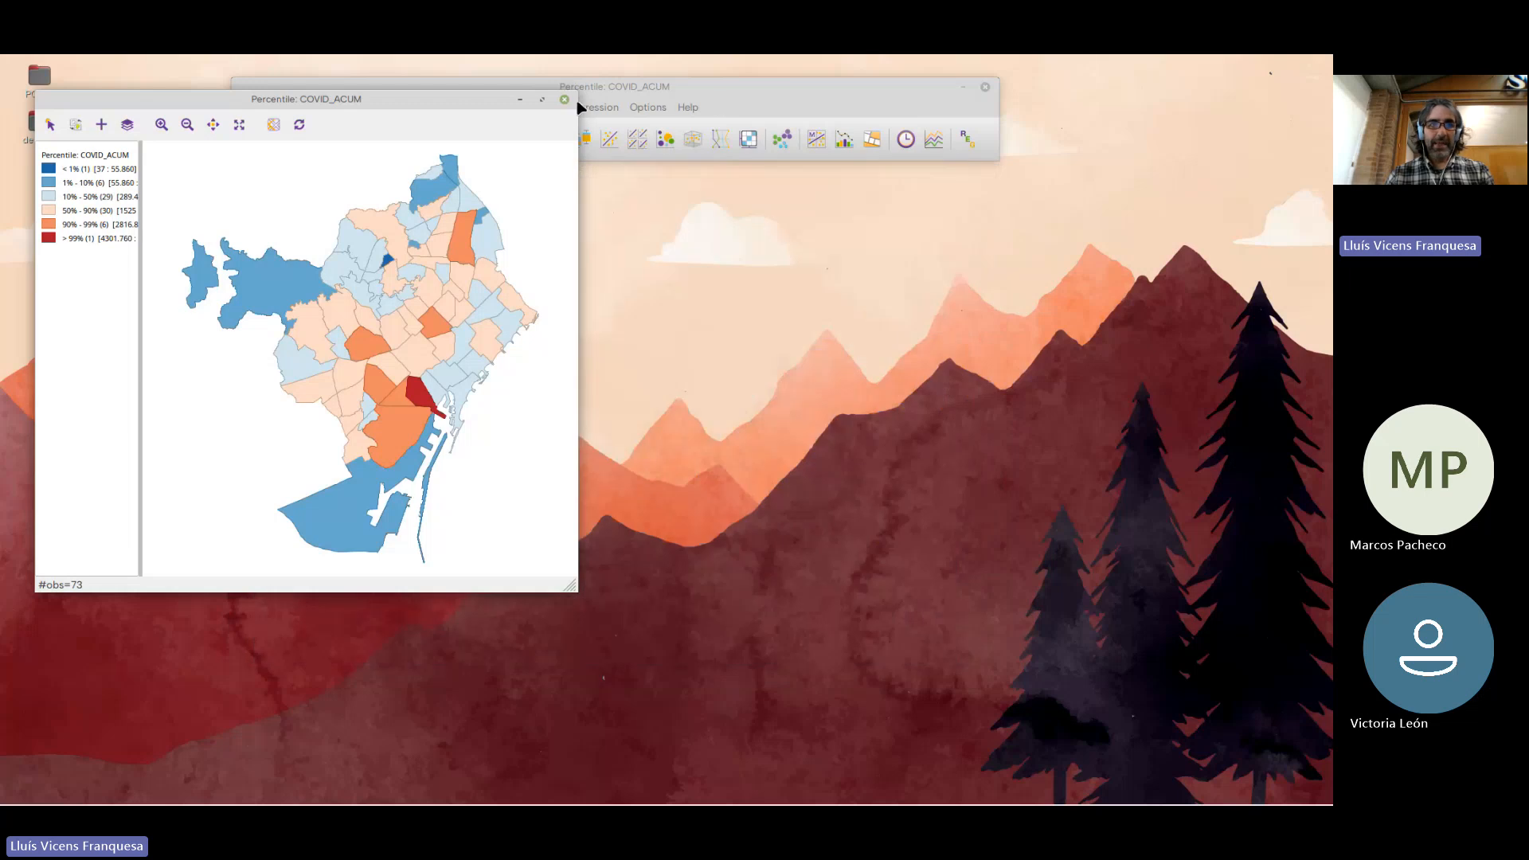
{"action": "left_click_drag", "start_coordinate": [385, 101], "coordinate": [368, 181]}
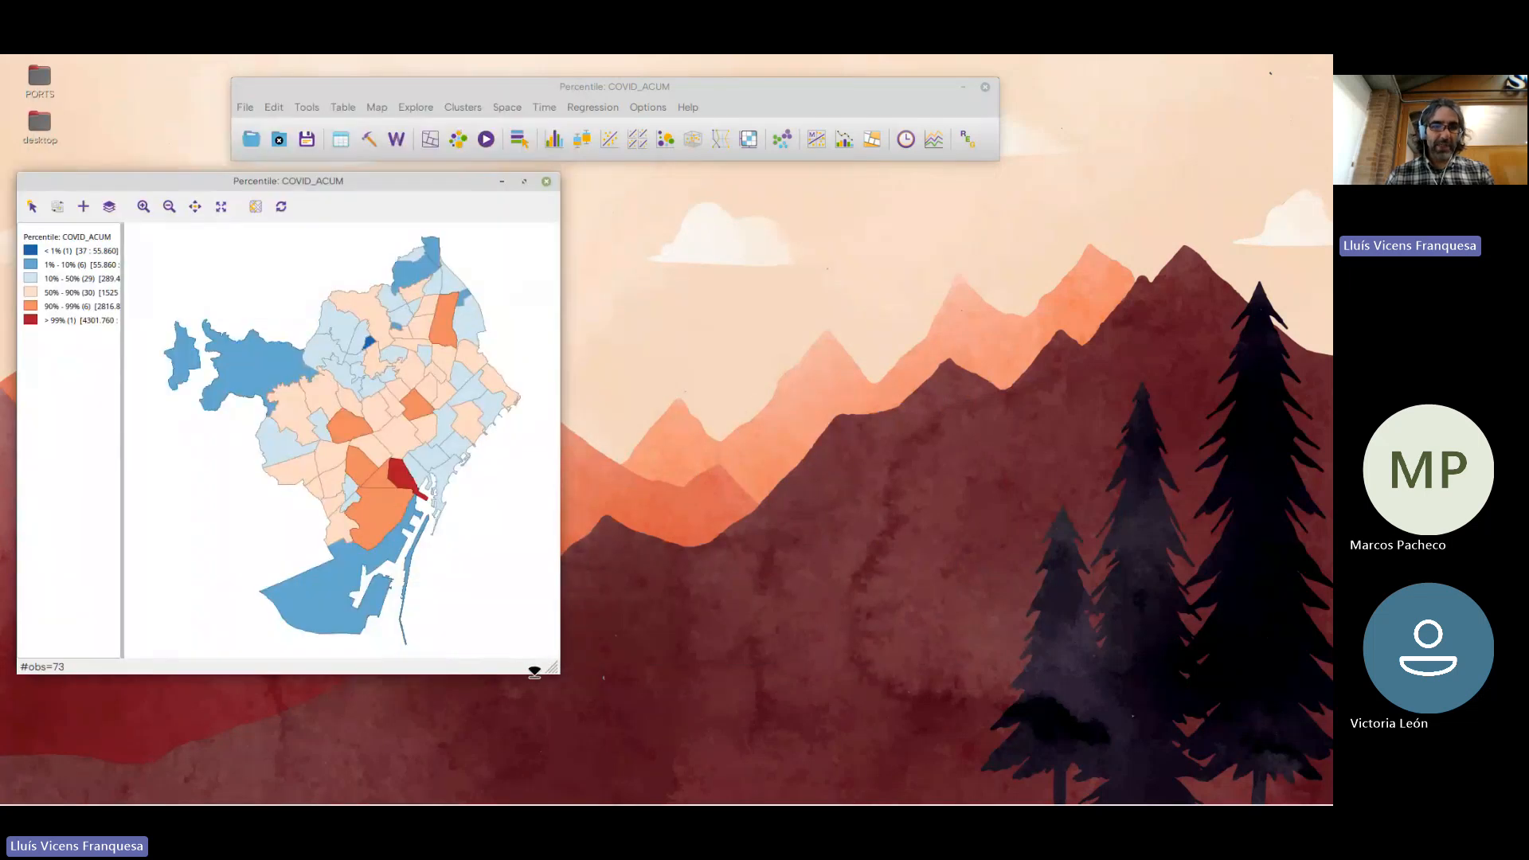
{"action": "left_click_drag", "start_coordinate": [563, 678], "coordinate": [562, 768]}
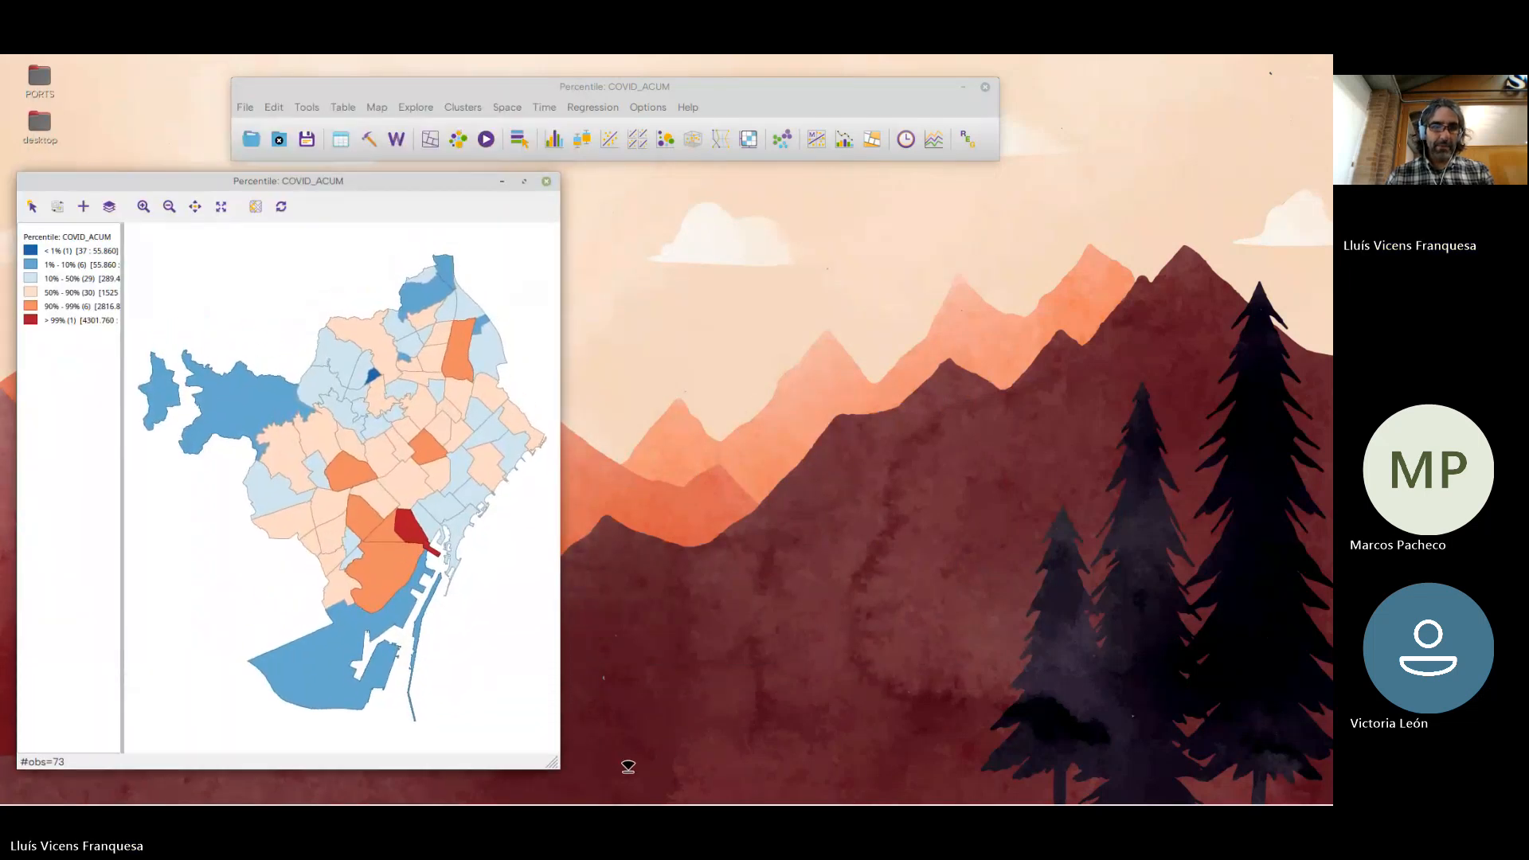
Select in turn the neighbourhoods in the above-99% and below-1% classes on the percentile map to inspect the extremes
{"action": "left_click", "coordinate": [414, 533]}
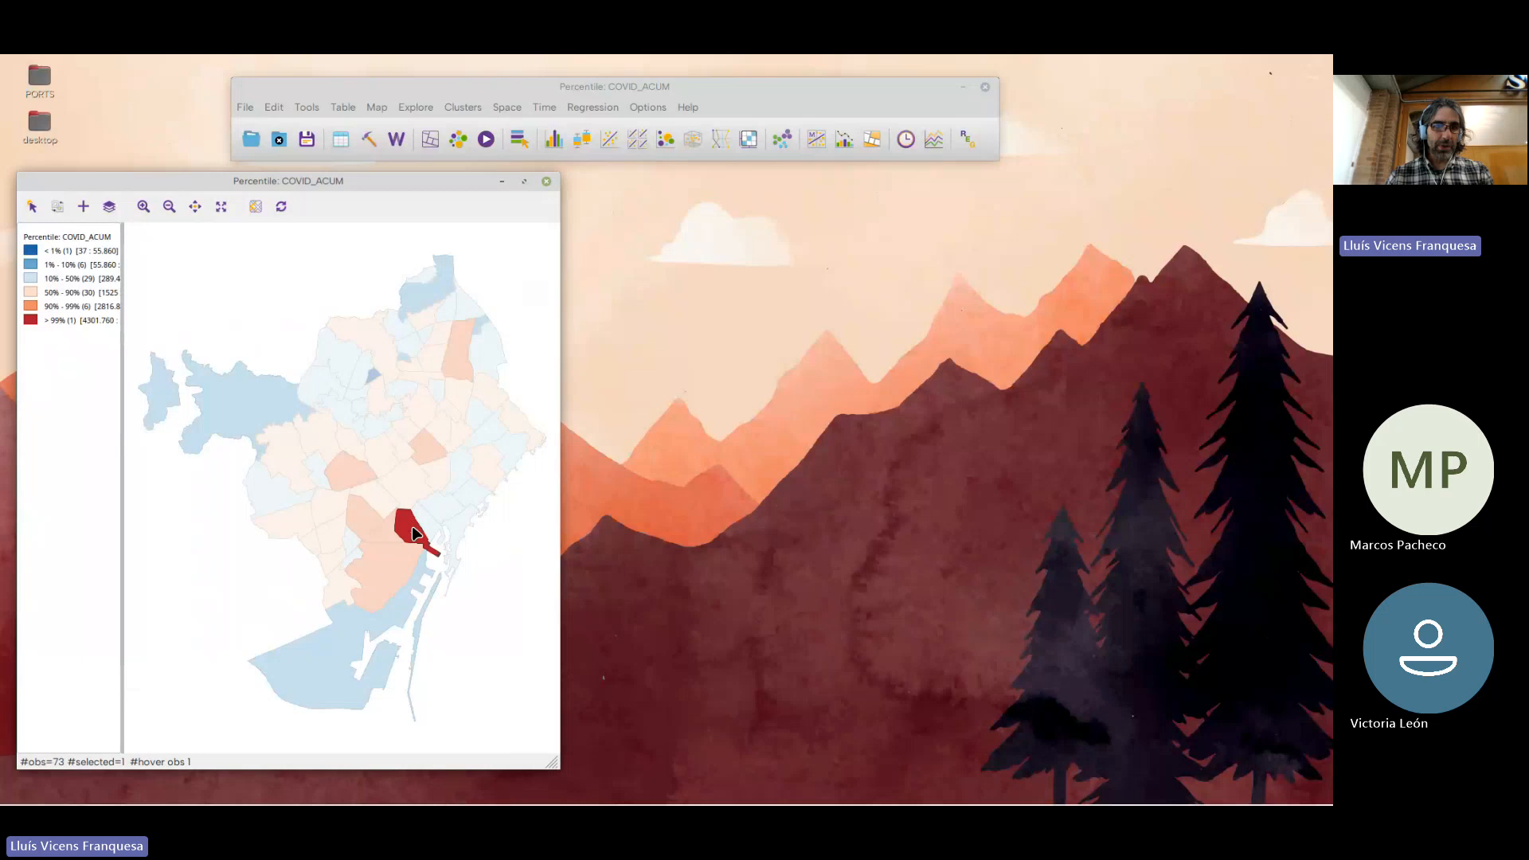
{"action": "left_click", "coordinate": [374, 376]}
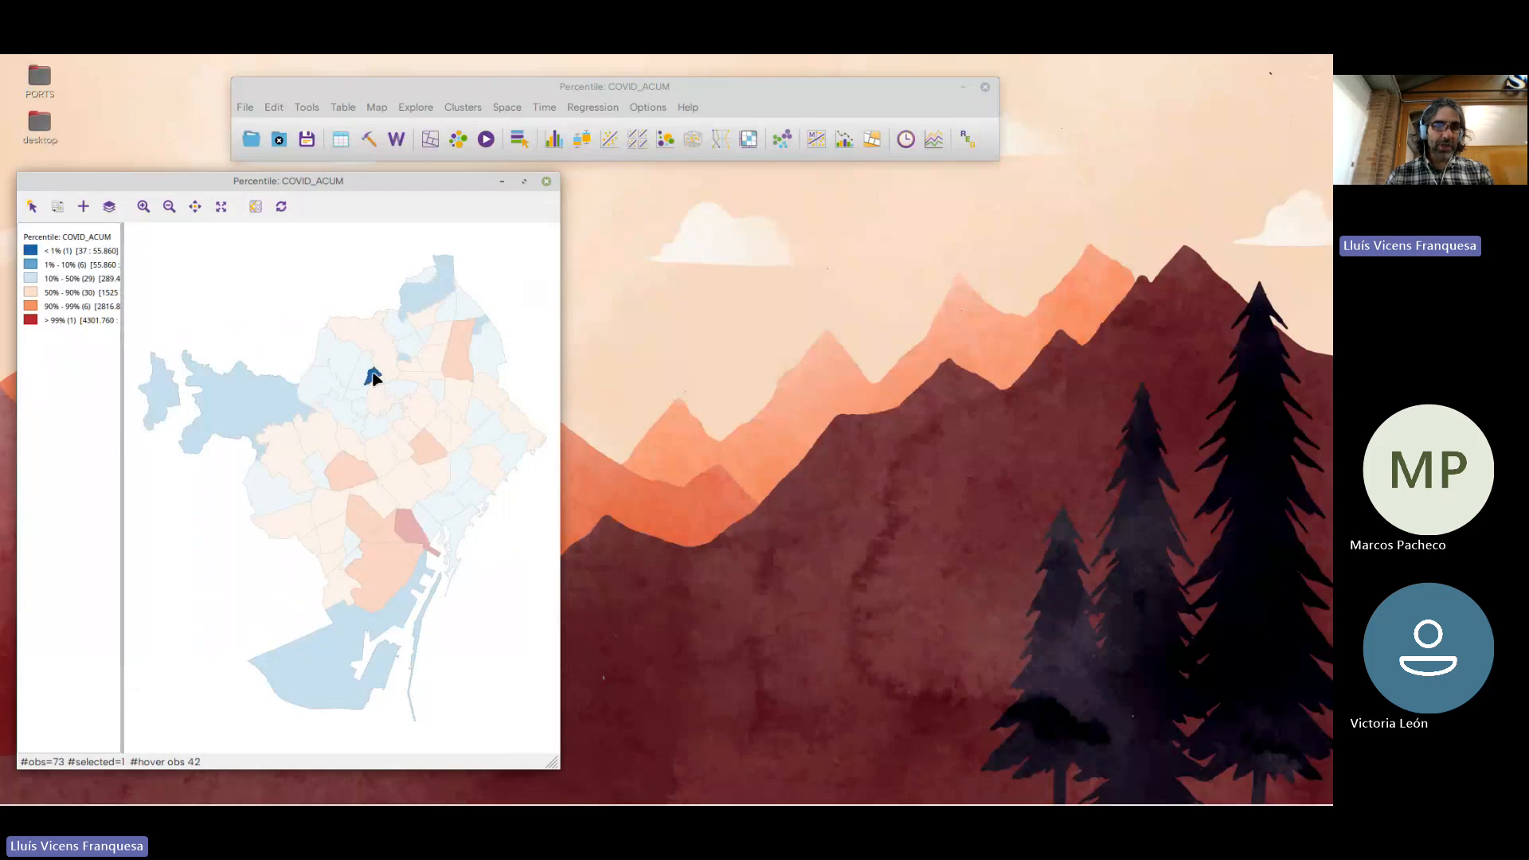
{"action": "left_click", "coordinate": [420, 527]}
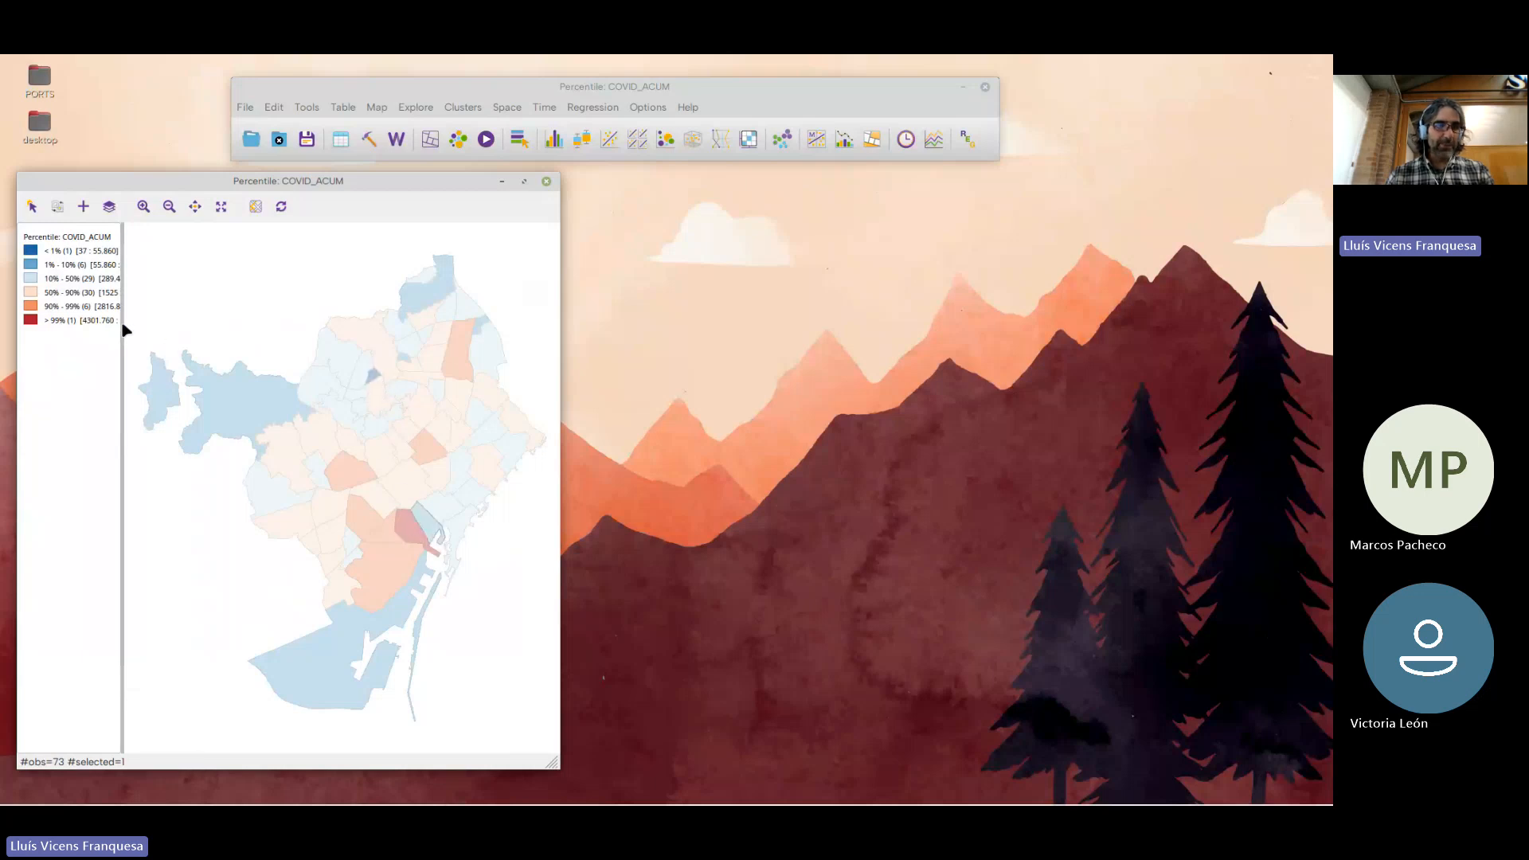
{"action": "left_click", "coordinate": [373, 376]}
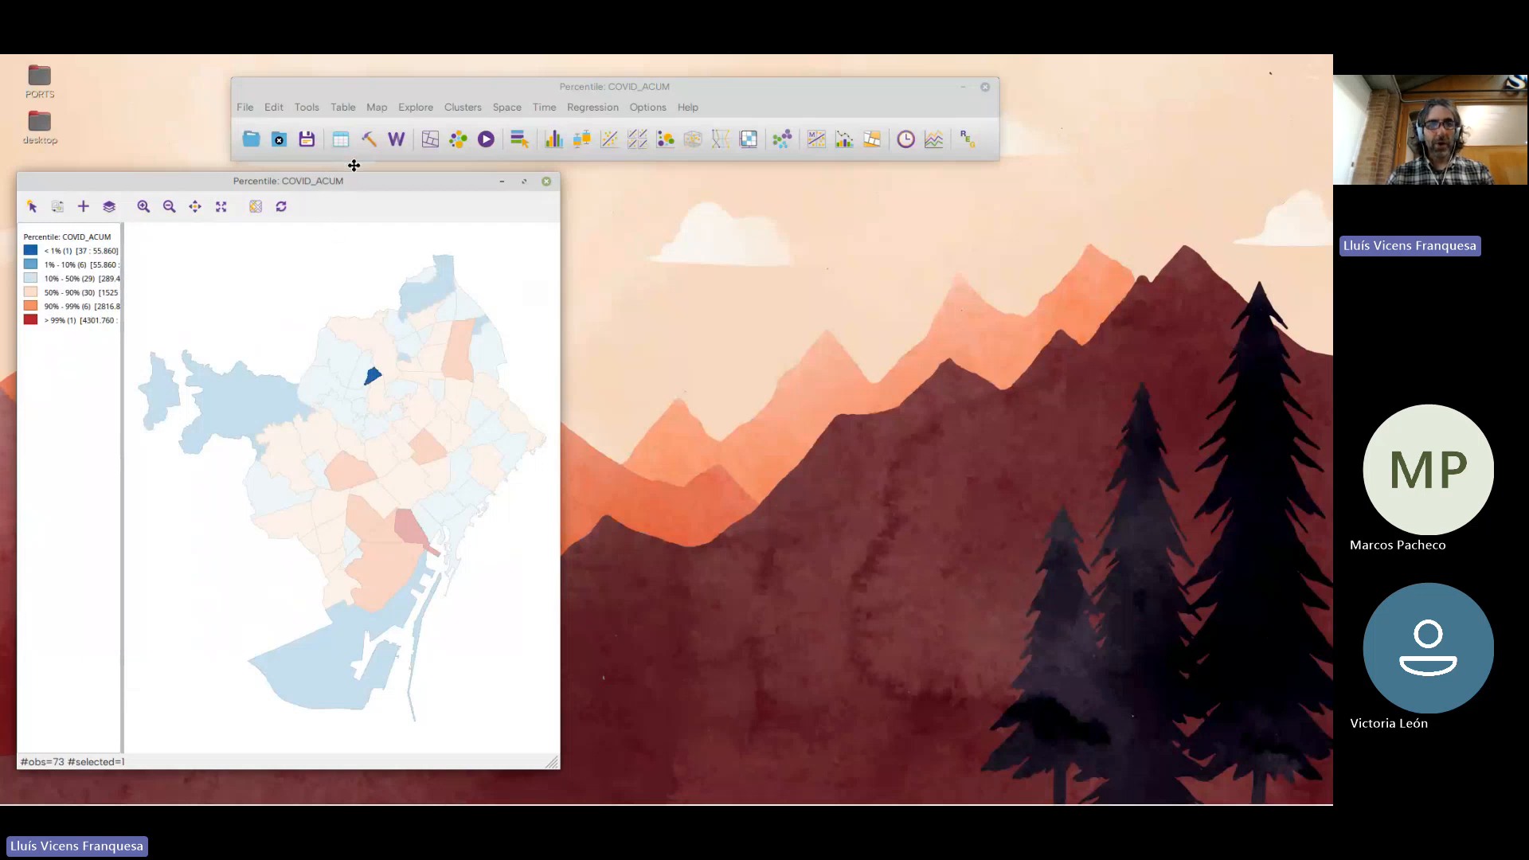
{"action": "left_click_drag", "start_coordinate": [318, 180], "coordinate": [302, 181]}
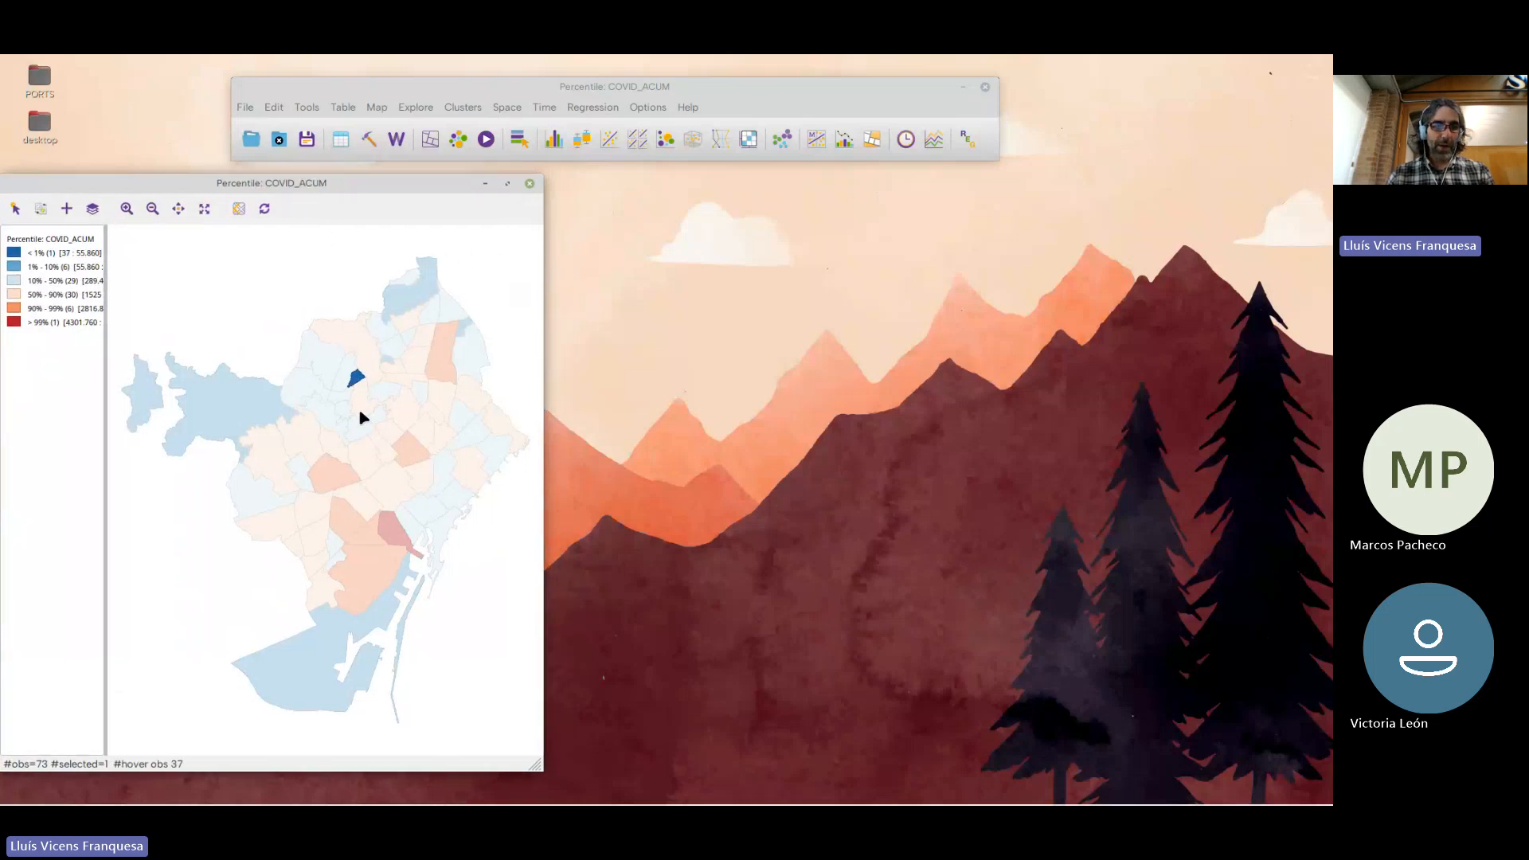
{"action": "left_click", "coordinate": [384, 539]}
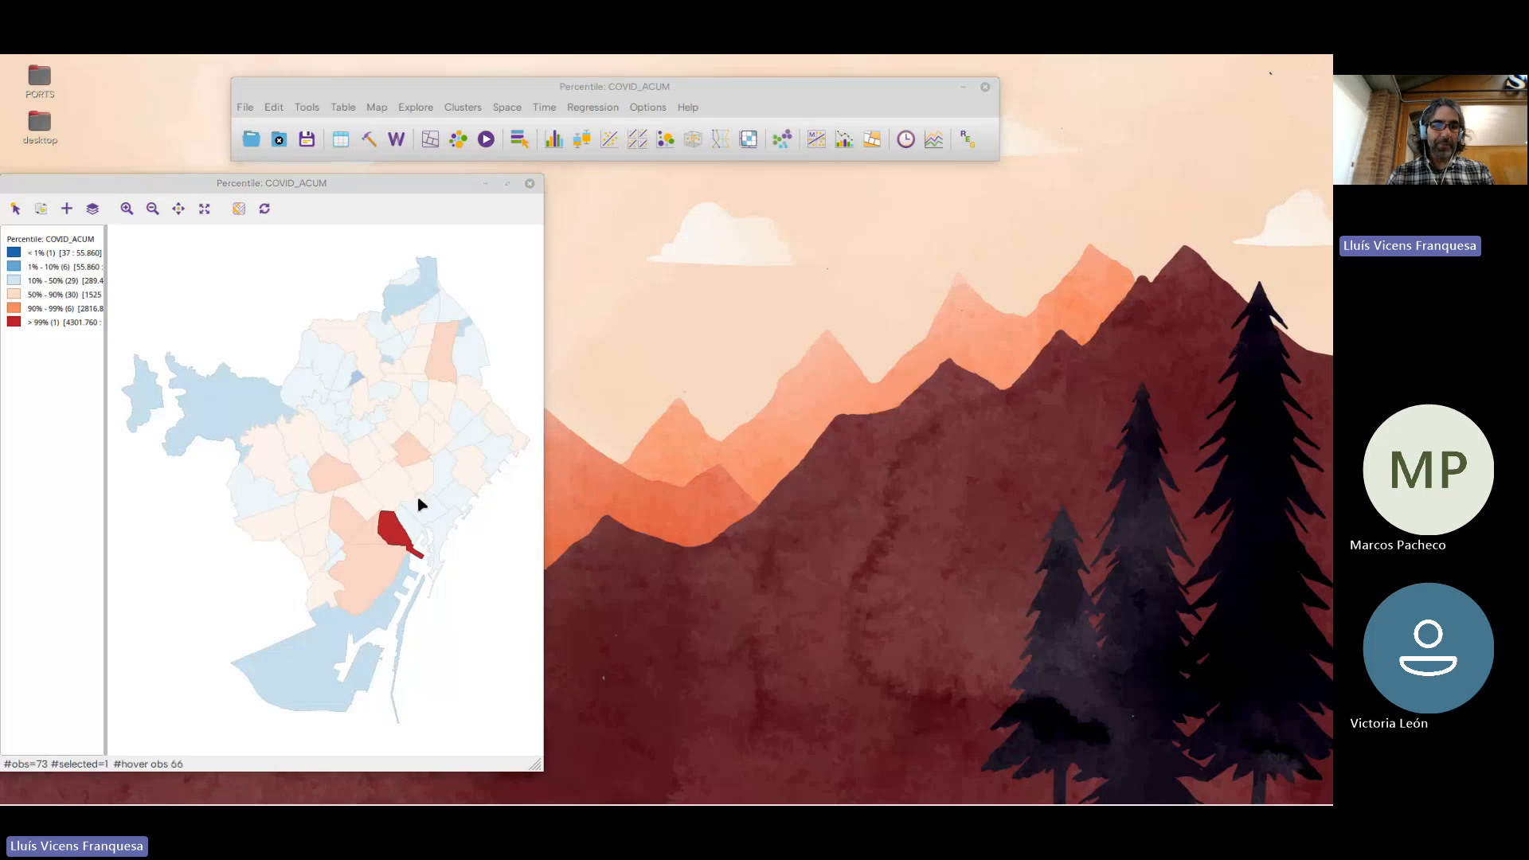
Widen the percentile map window, clear the neighbourhood selection, and move the window fully into view
{"action": "left_click_drag", "start_coordinate": [540, 366], "coordinate": [631, 350]}
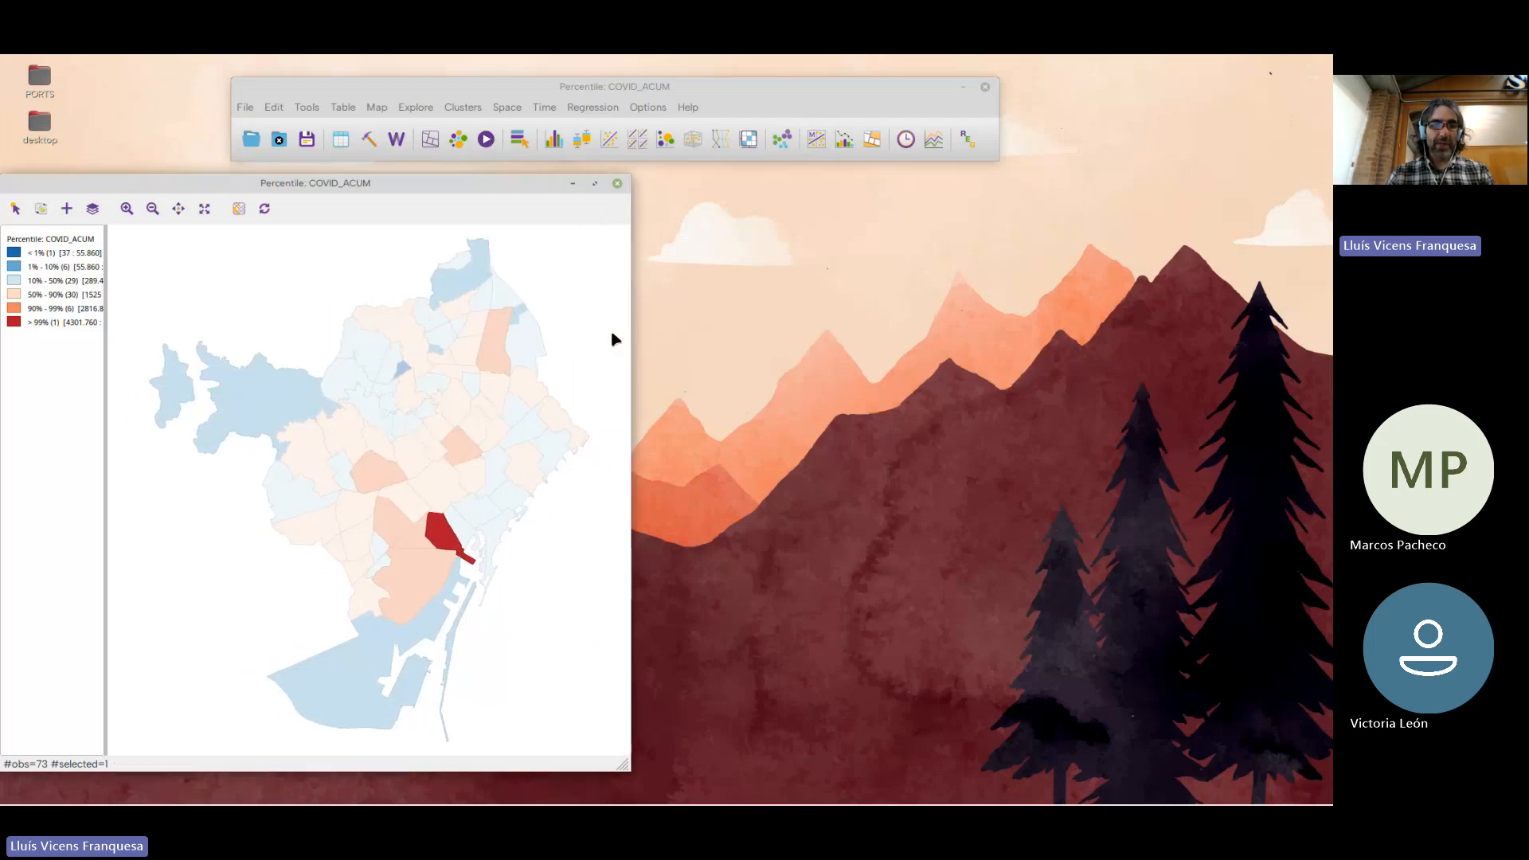
{"action": "left_click", "coordinate": [542, 362]}
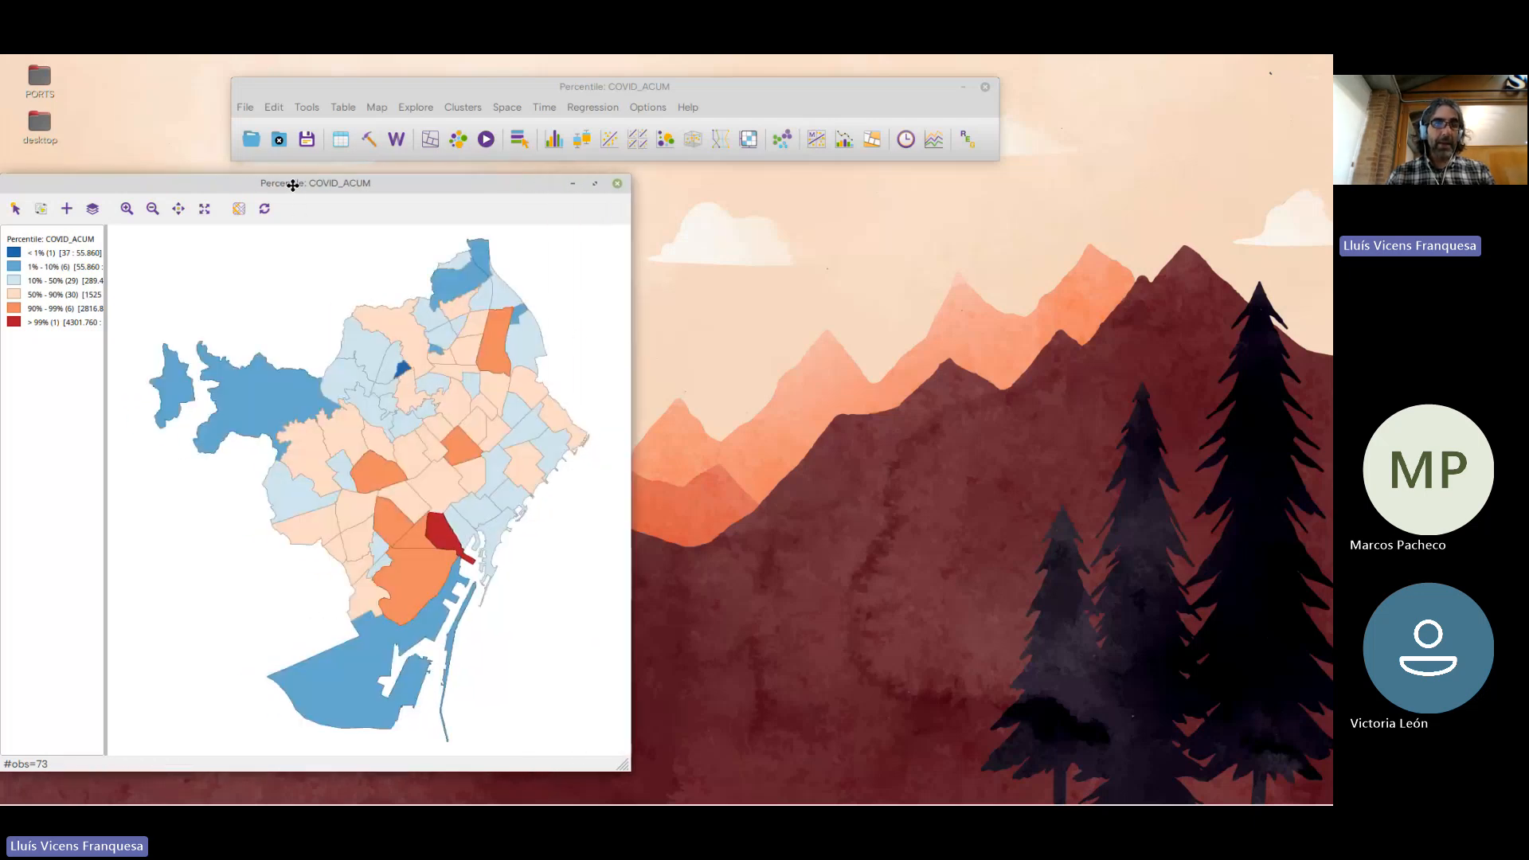
{"action": "left_click_drag", "start_coordinate": [290, 184], "coordinate": [316, 175]}
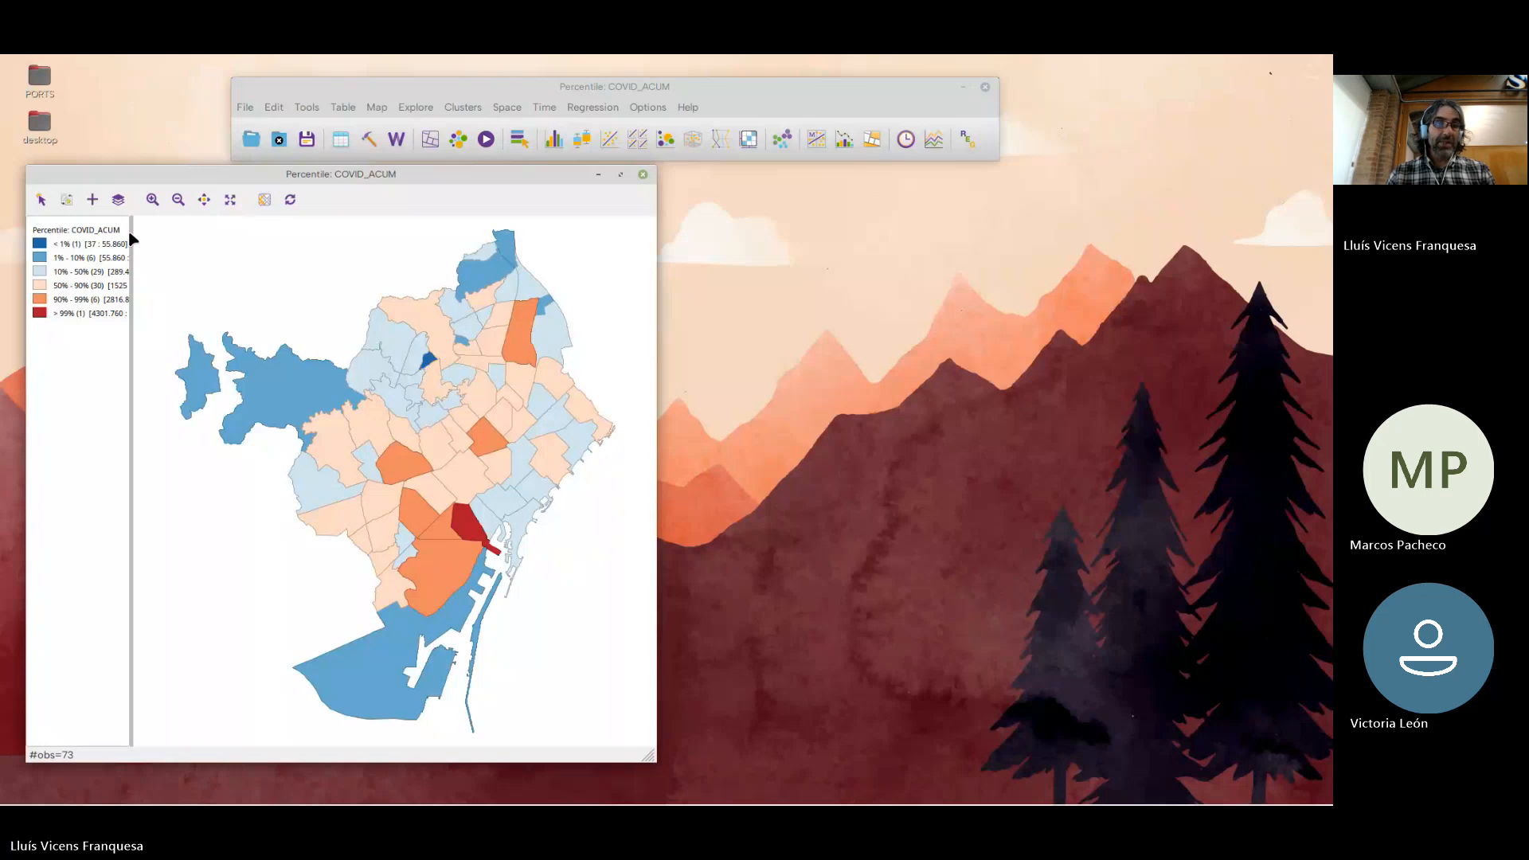
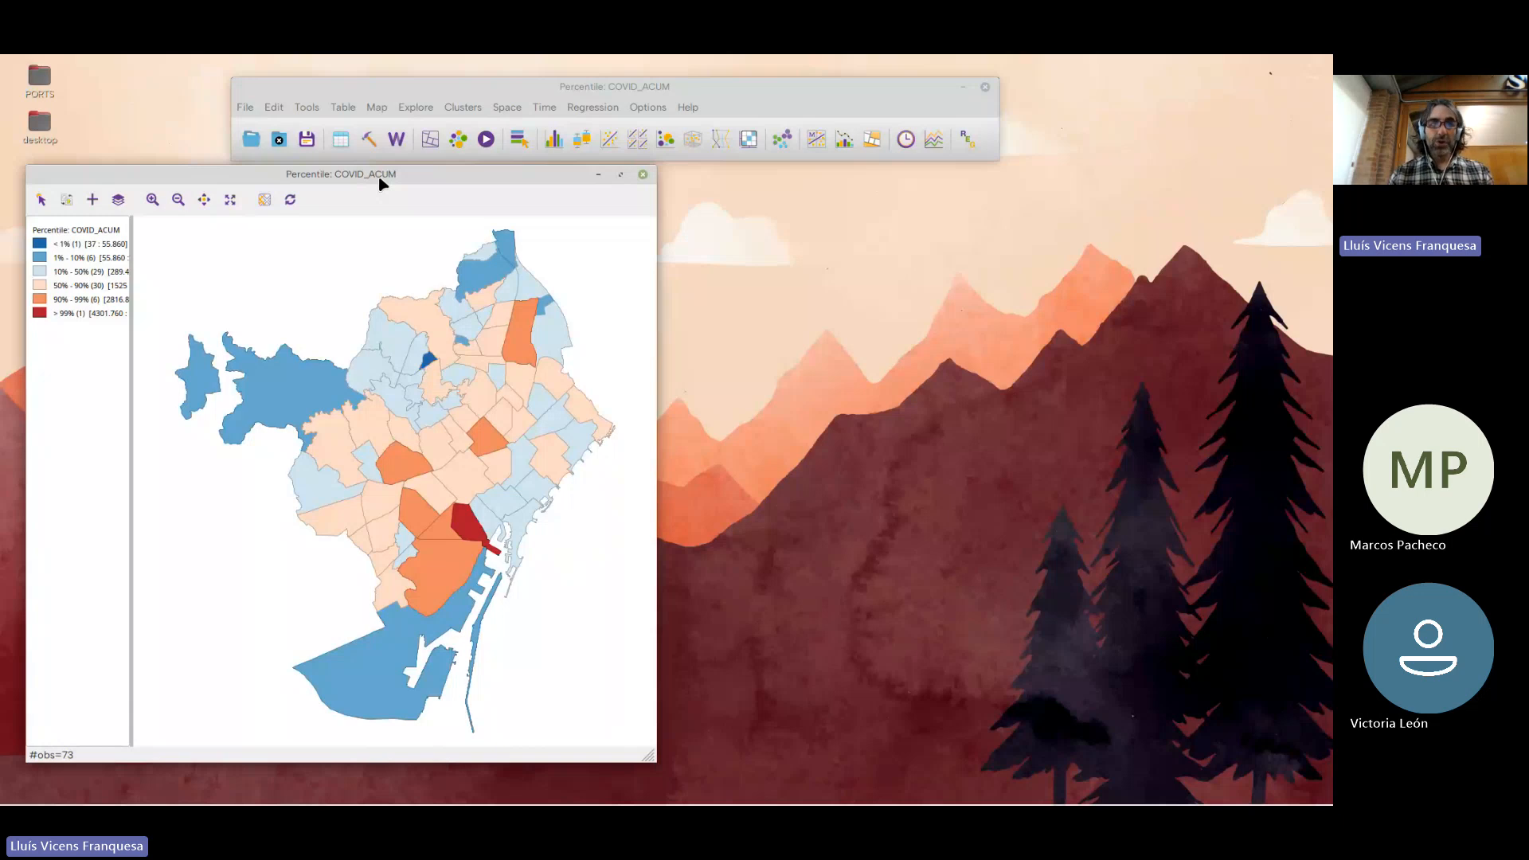
Start a bivariate calculation in the table Calculator and name a new result variable COVID_ACUM_POP
{"action": "left_click_drag", "start_coordinate": [423, 174], "coordinate": [370, 183]}
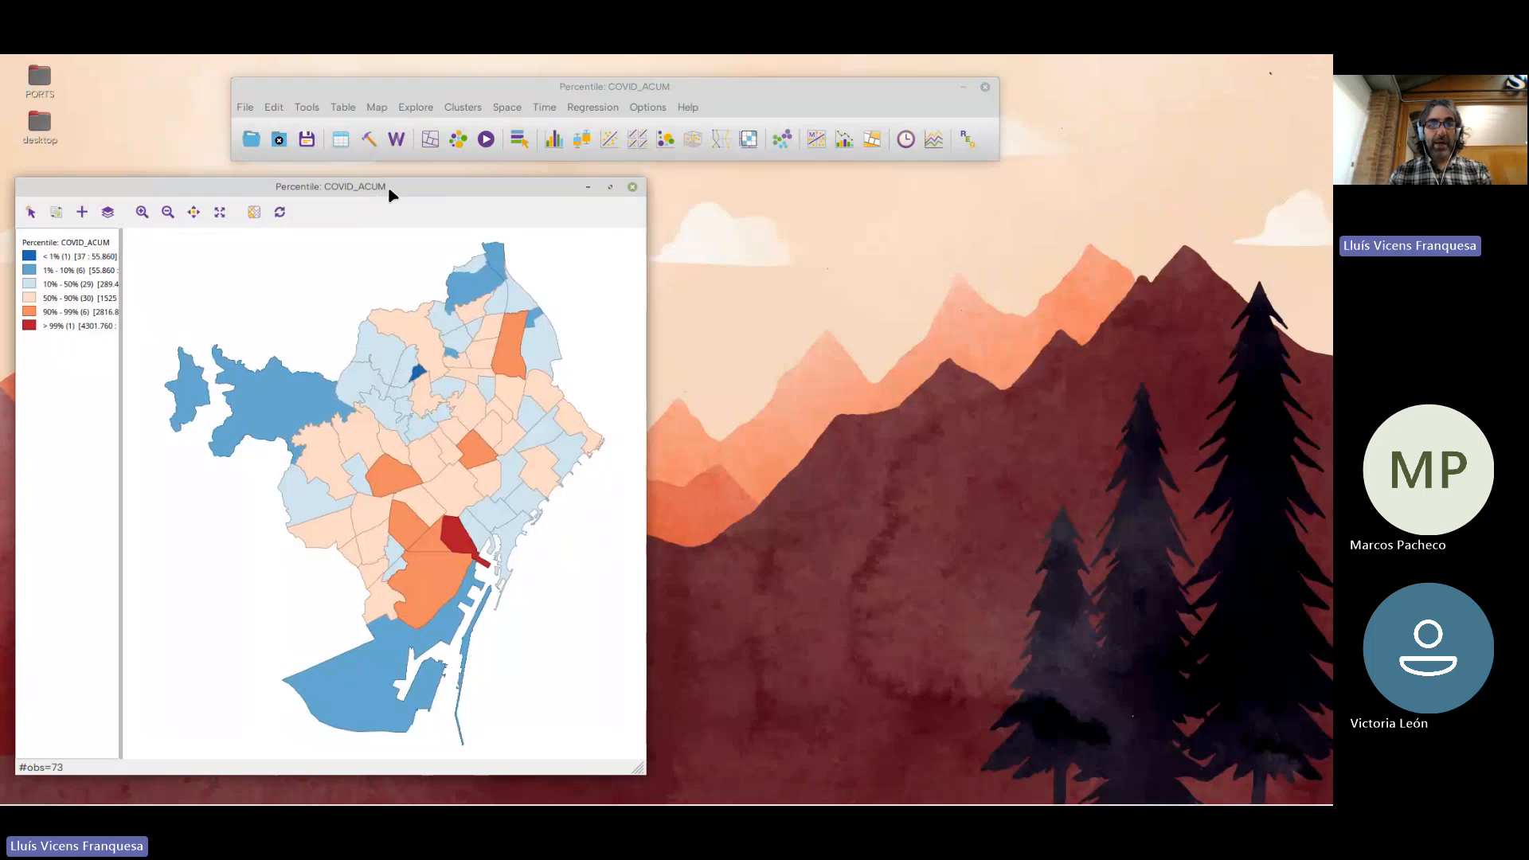
{"action": "left_click", "coordinate": [349, 109]}
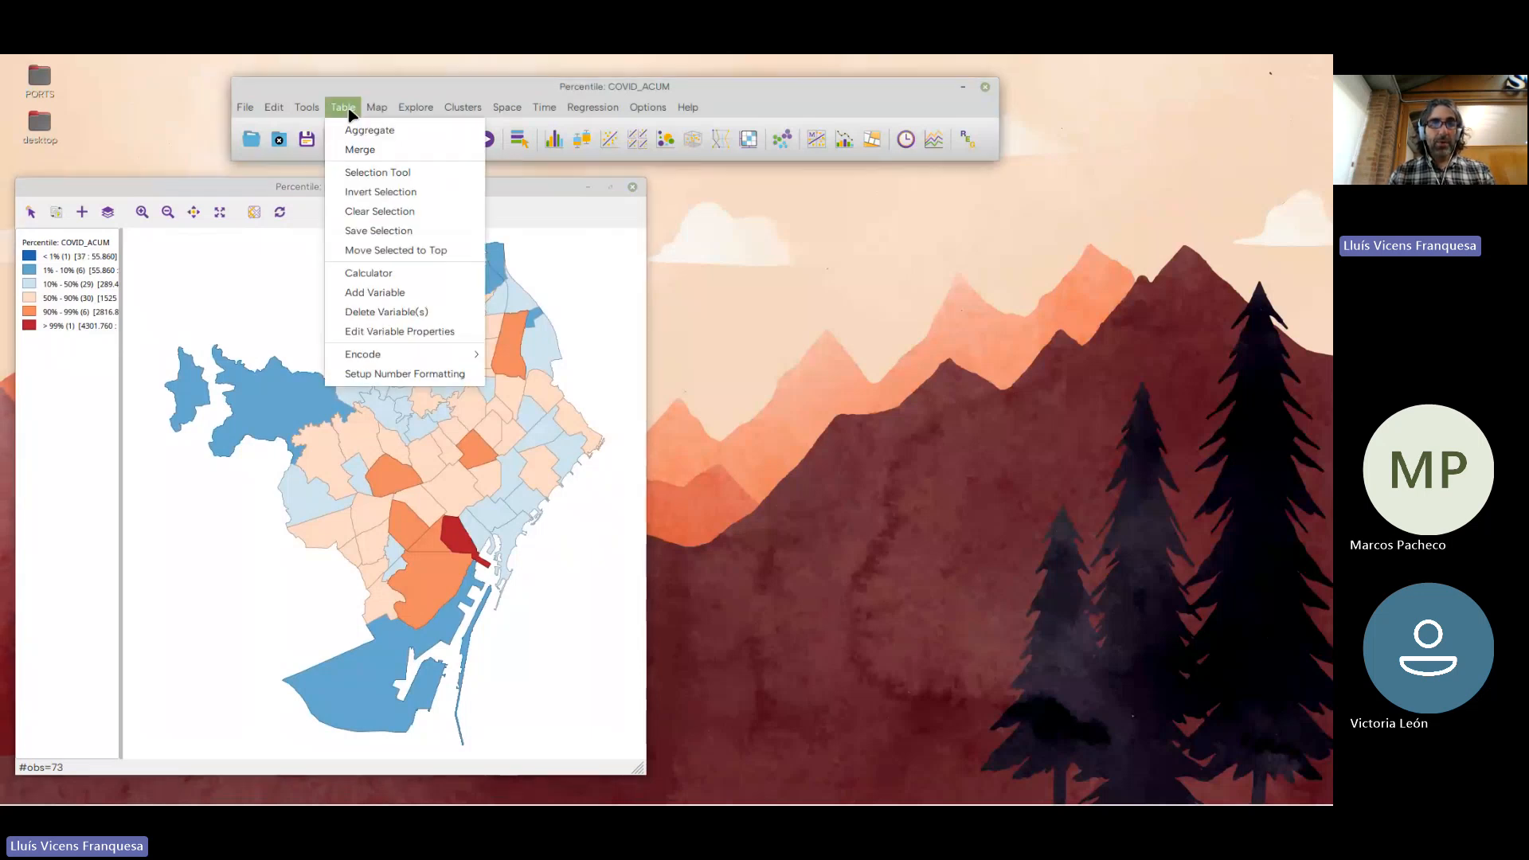
{"action": "left_click", "coordinate": [380, 274]}
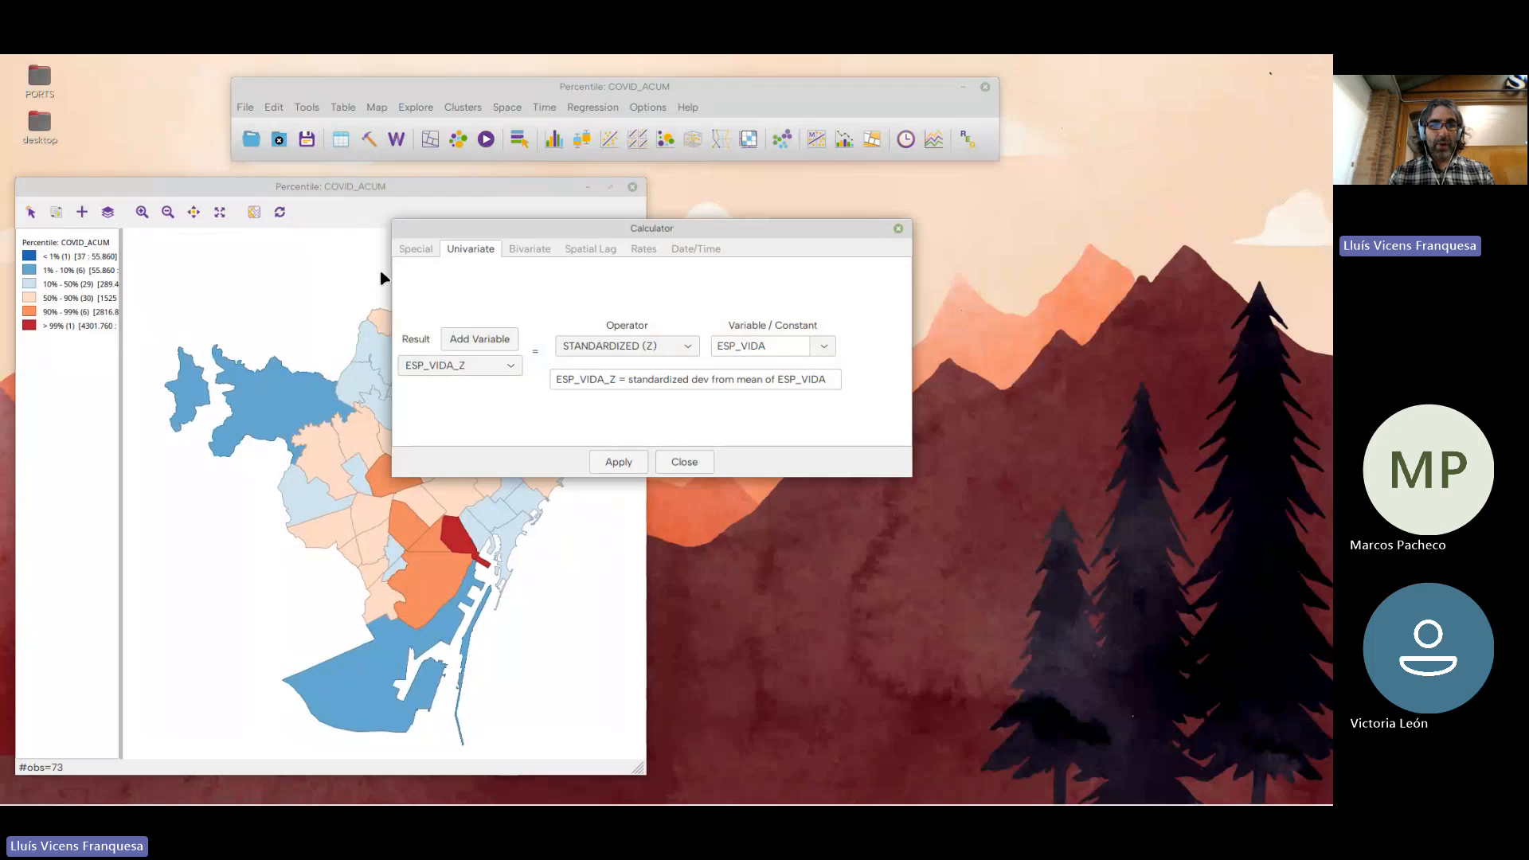
{"action": "left_click", "coordinate": [532, 250]}
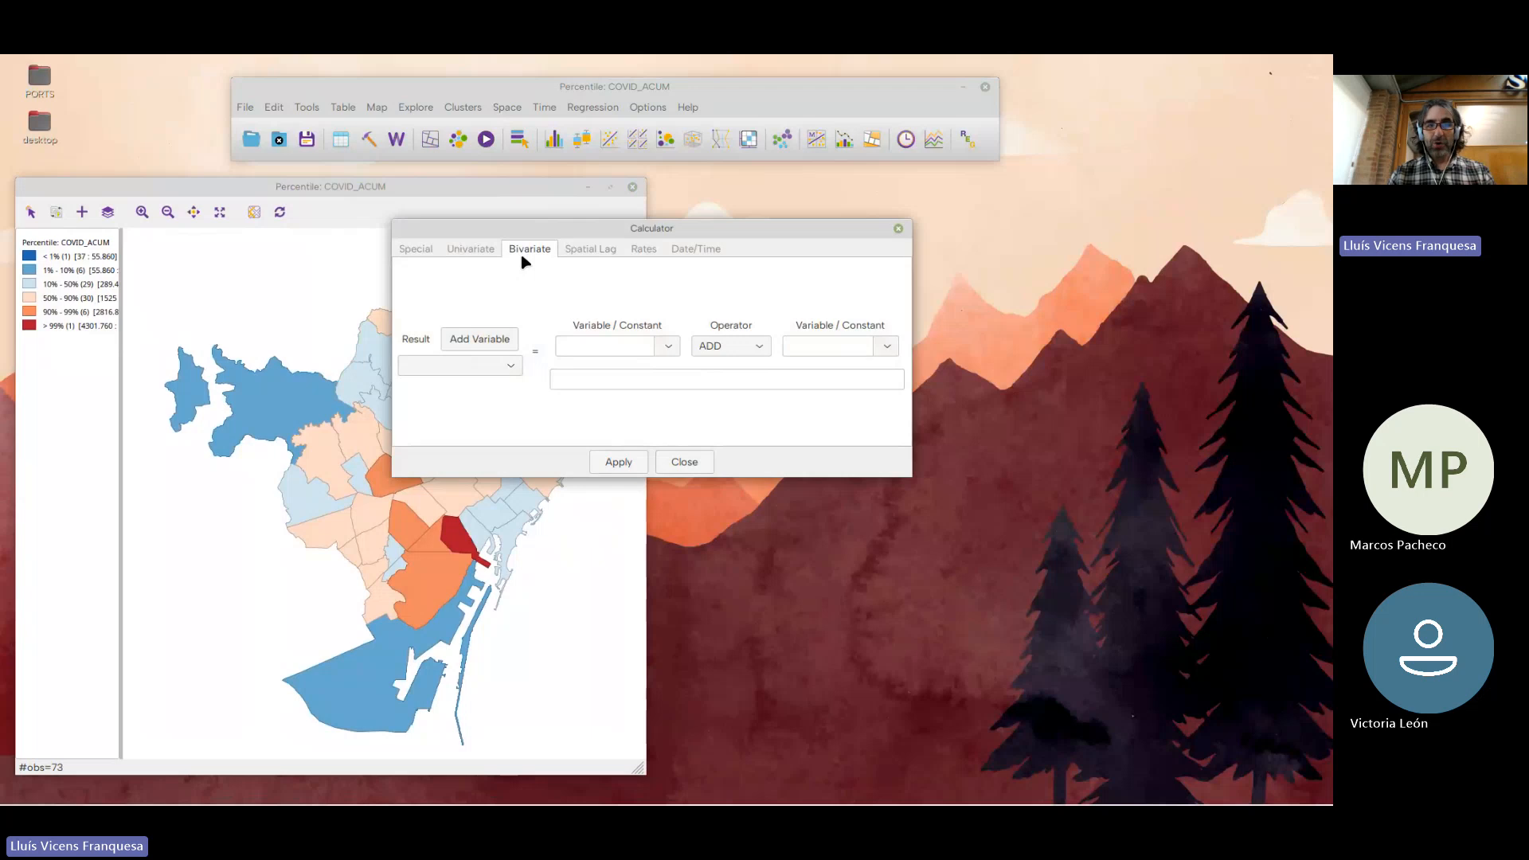
{"action": "left_click", "coordinate": [483, 344]}
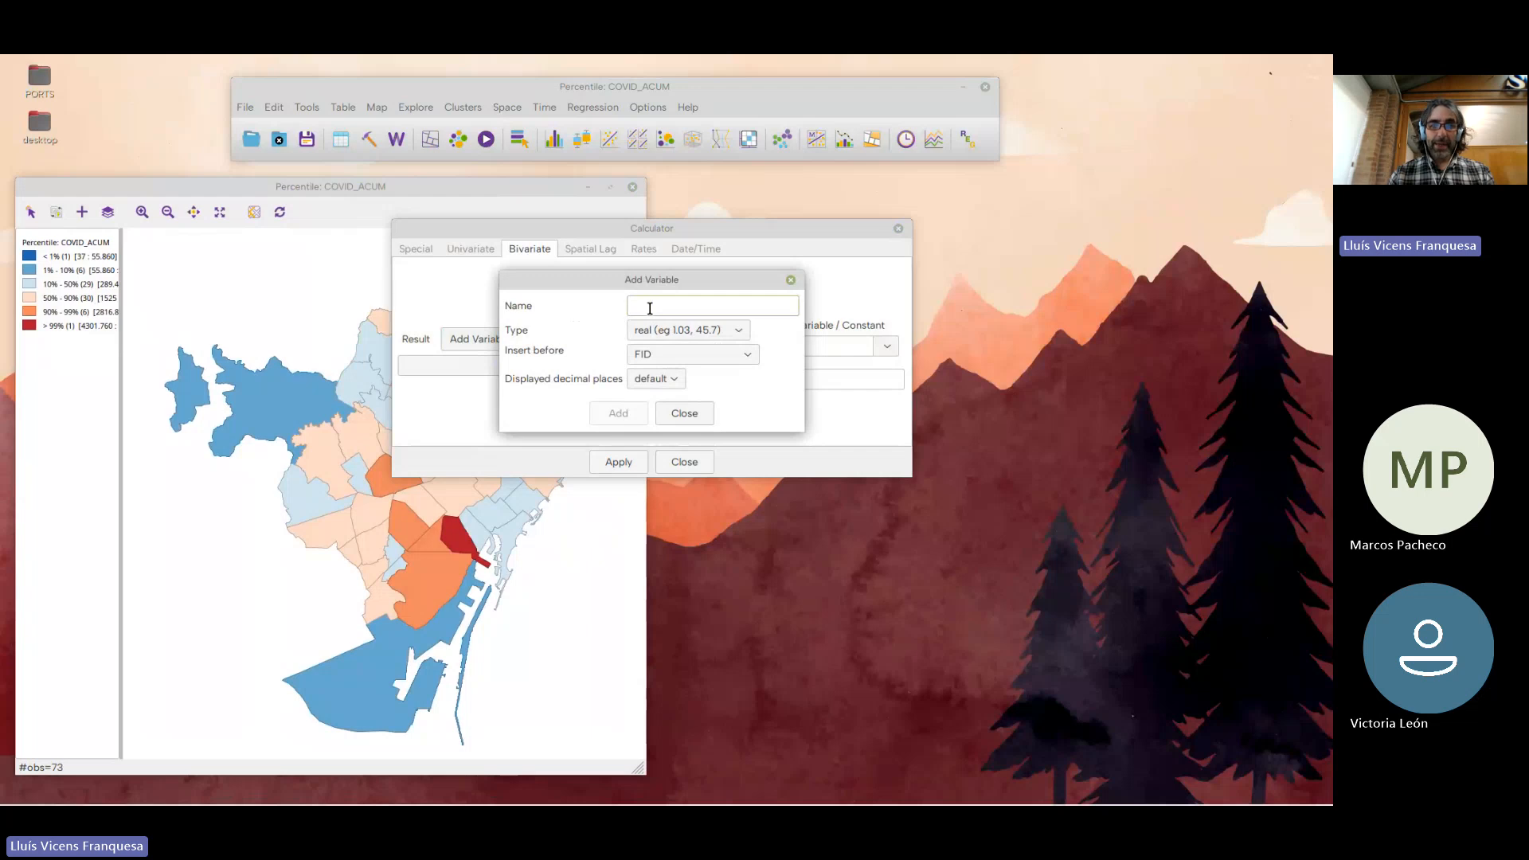
{"action": "type", "text": "COV"}
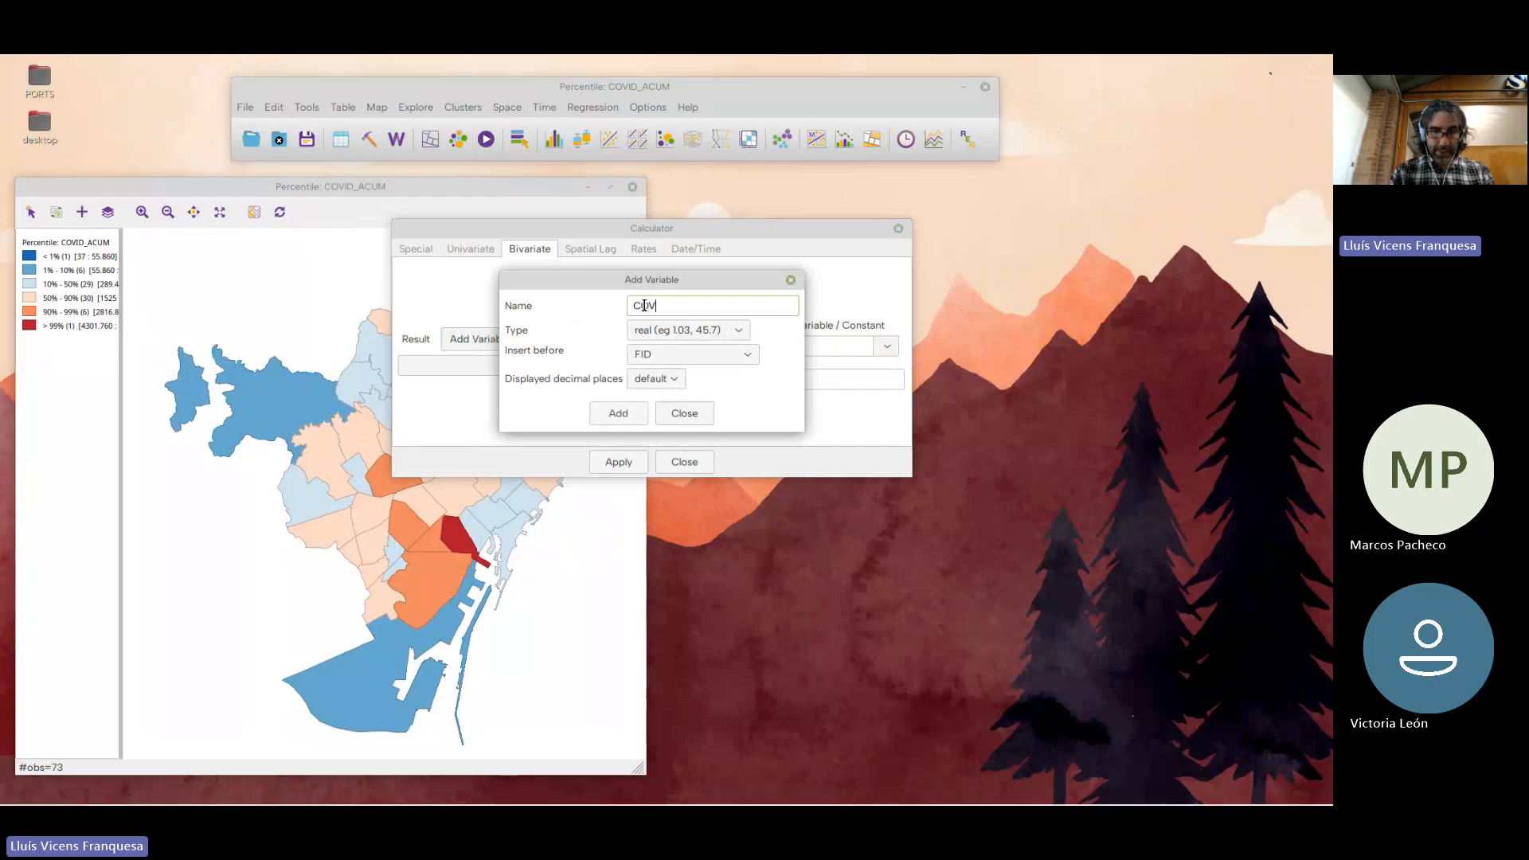
{"action": "type", "text": "ID_ACUM_POP"}
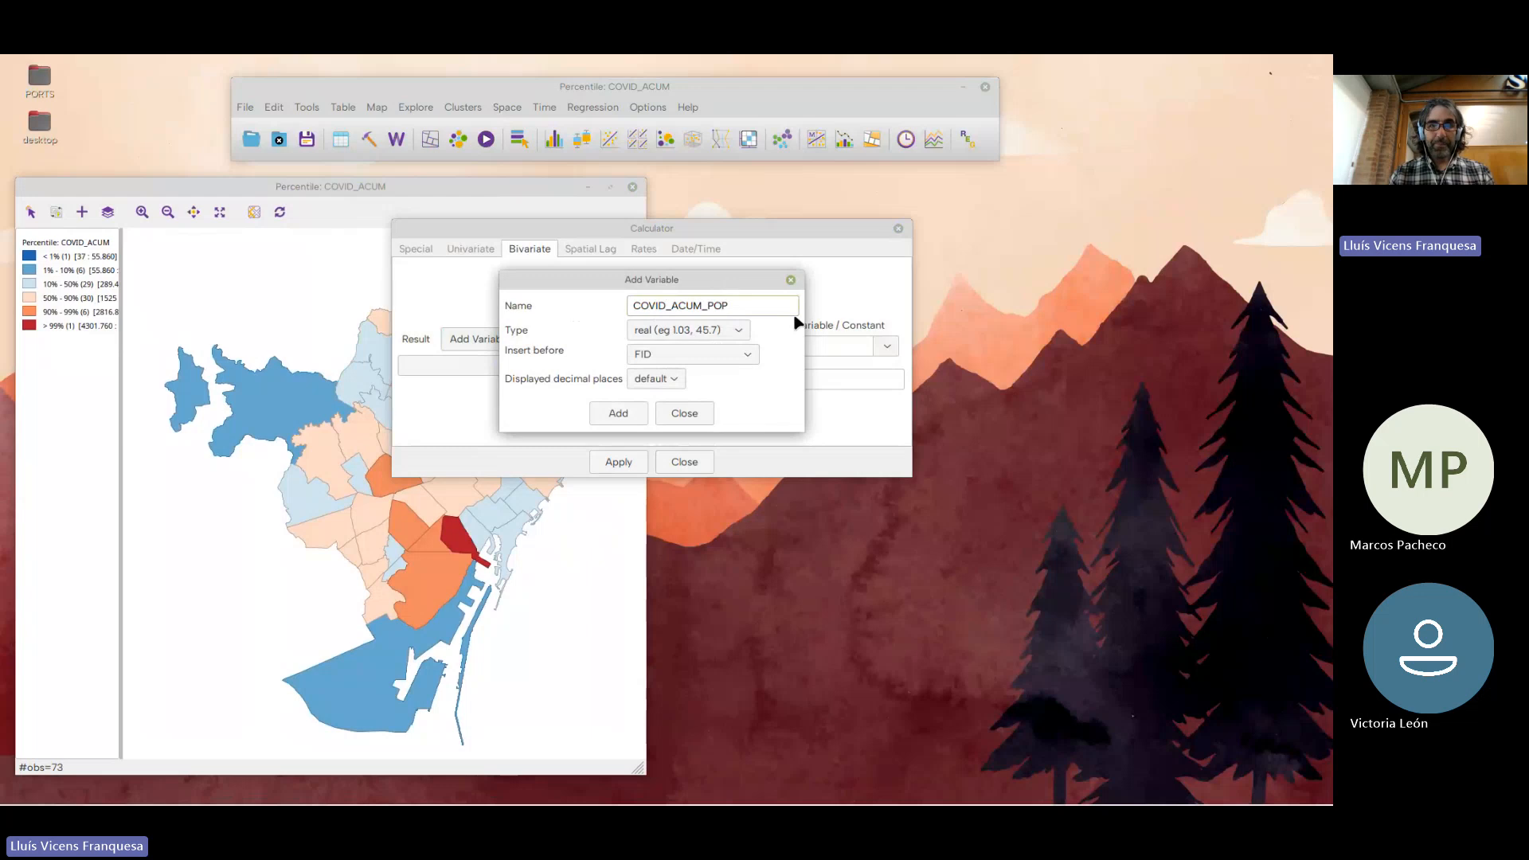
Set the new variable to 3 displayed decimal places, insert it after the last variable, and add it as real type
{"action": "left_click", "coordinate": [661, 379]}
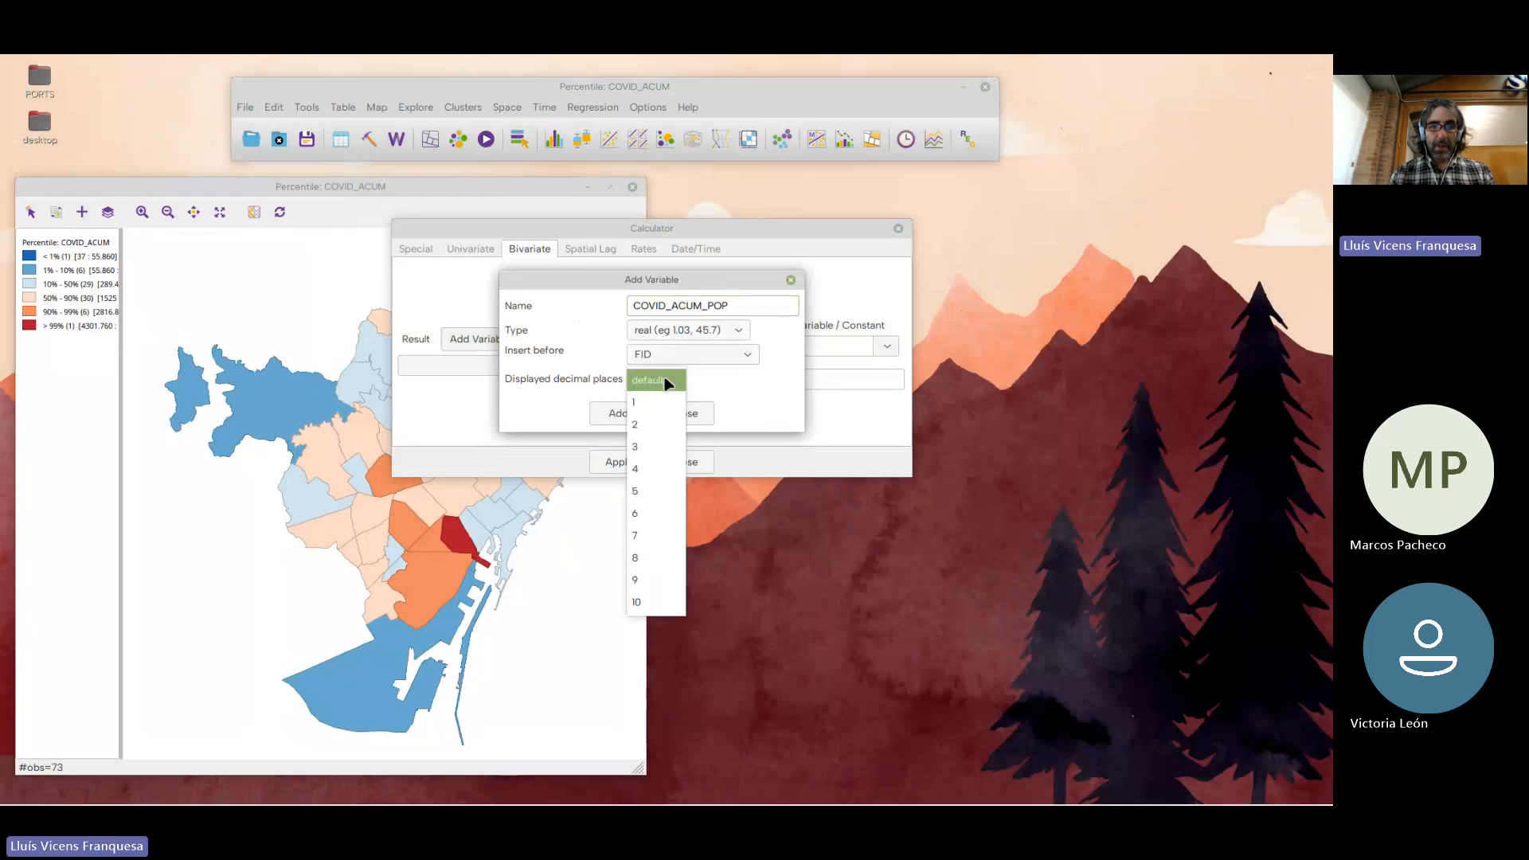
{"action": "left_click", "coordinate": [662, 448]}
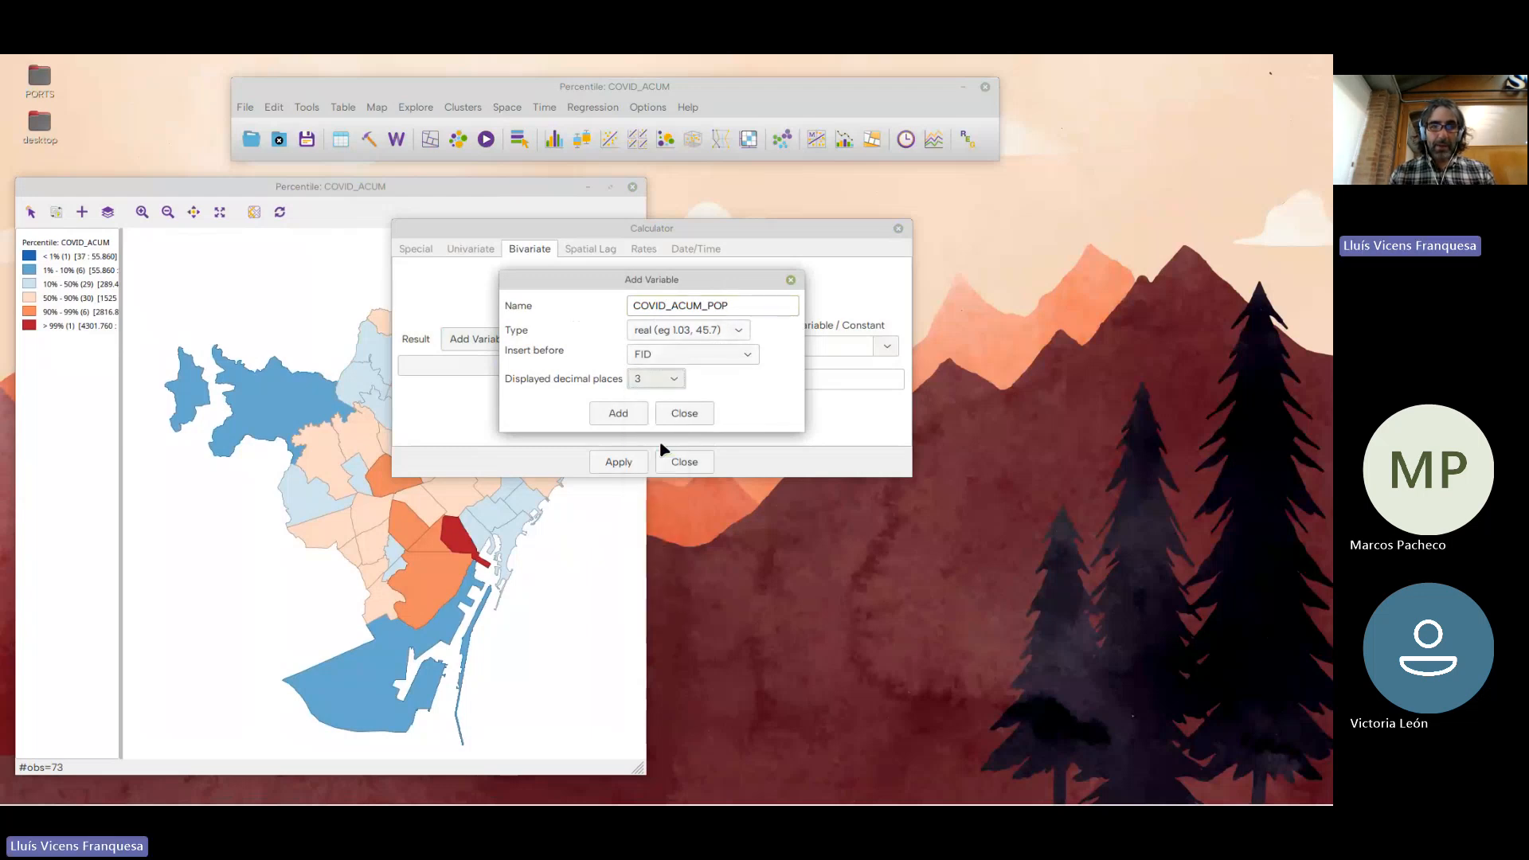
{"action": "left_click", "coordinate": [670, 336]}
{"action": "left_click", "coordinate": [670, 335]}
{"action": "left_click", "coordinate": [672, 353]}
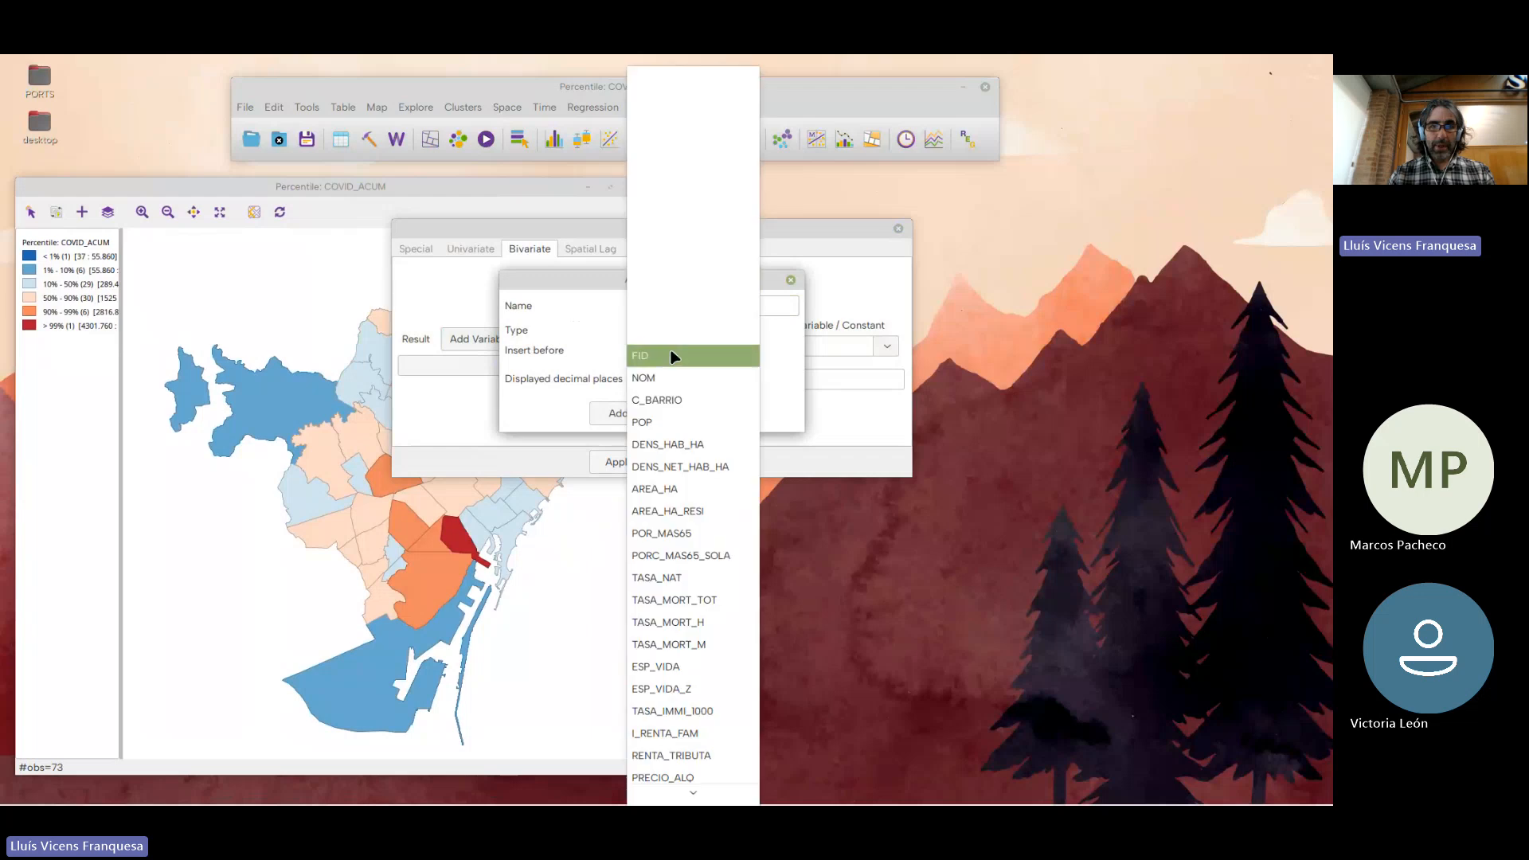
{"action": "mouse_move", "coordinate": [697, 803]}
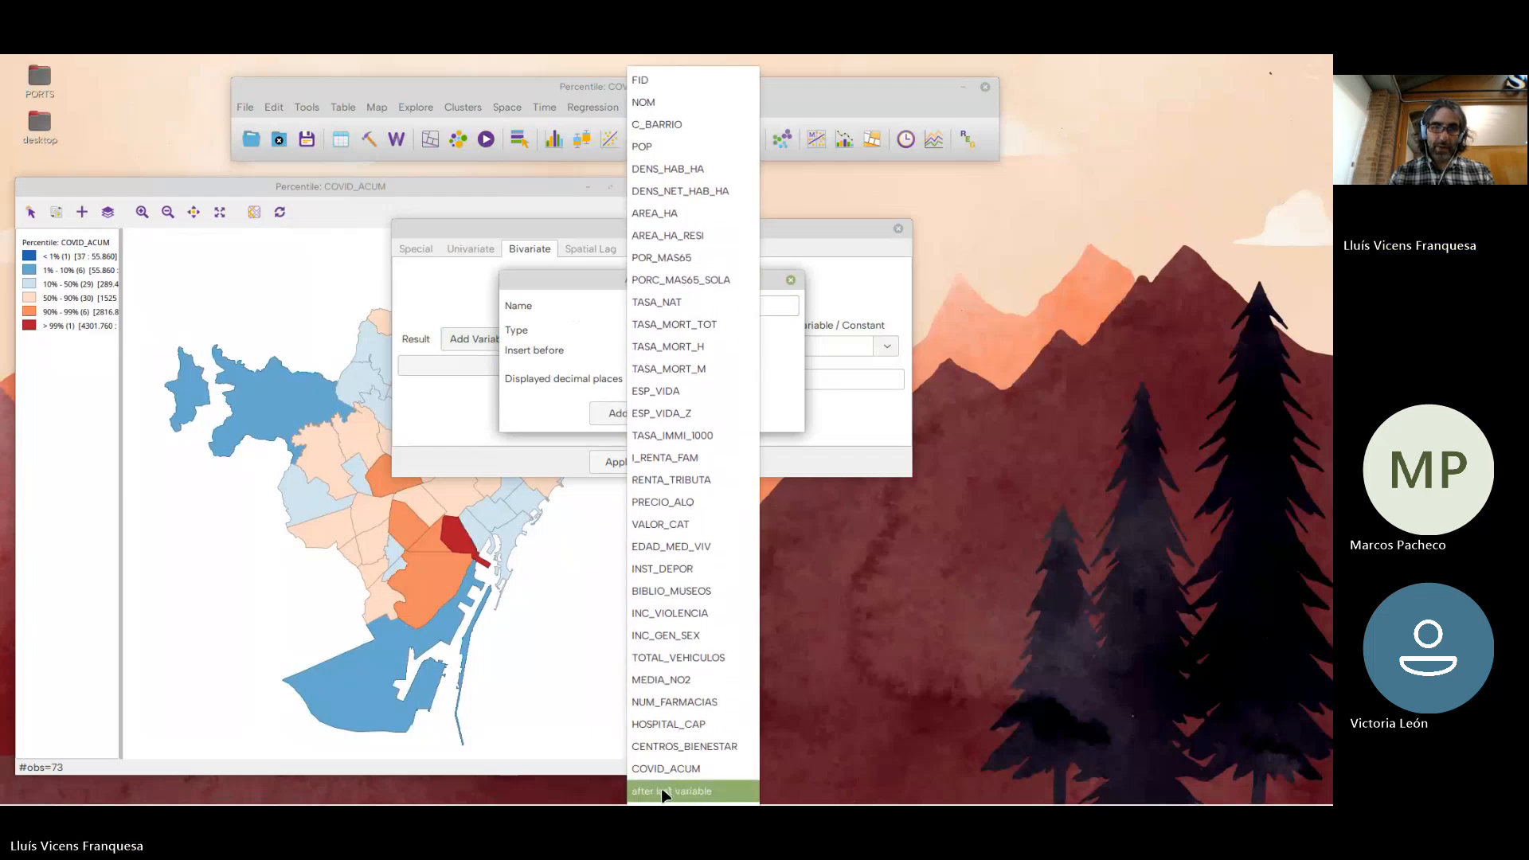
{"action": "left_click", "coordinate": [663, 793]}
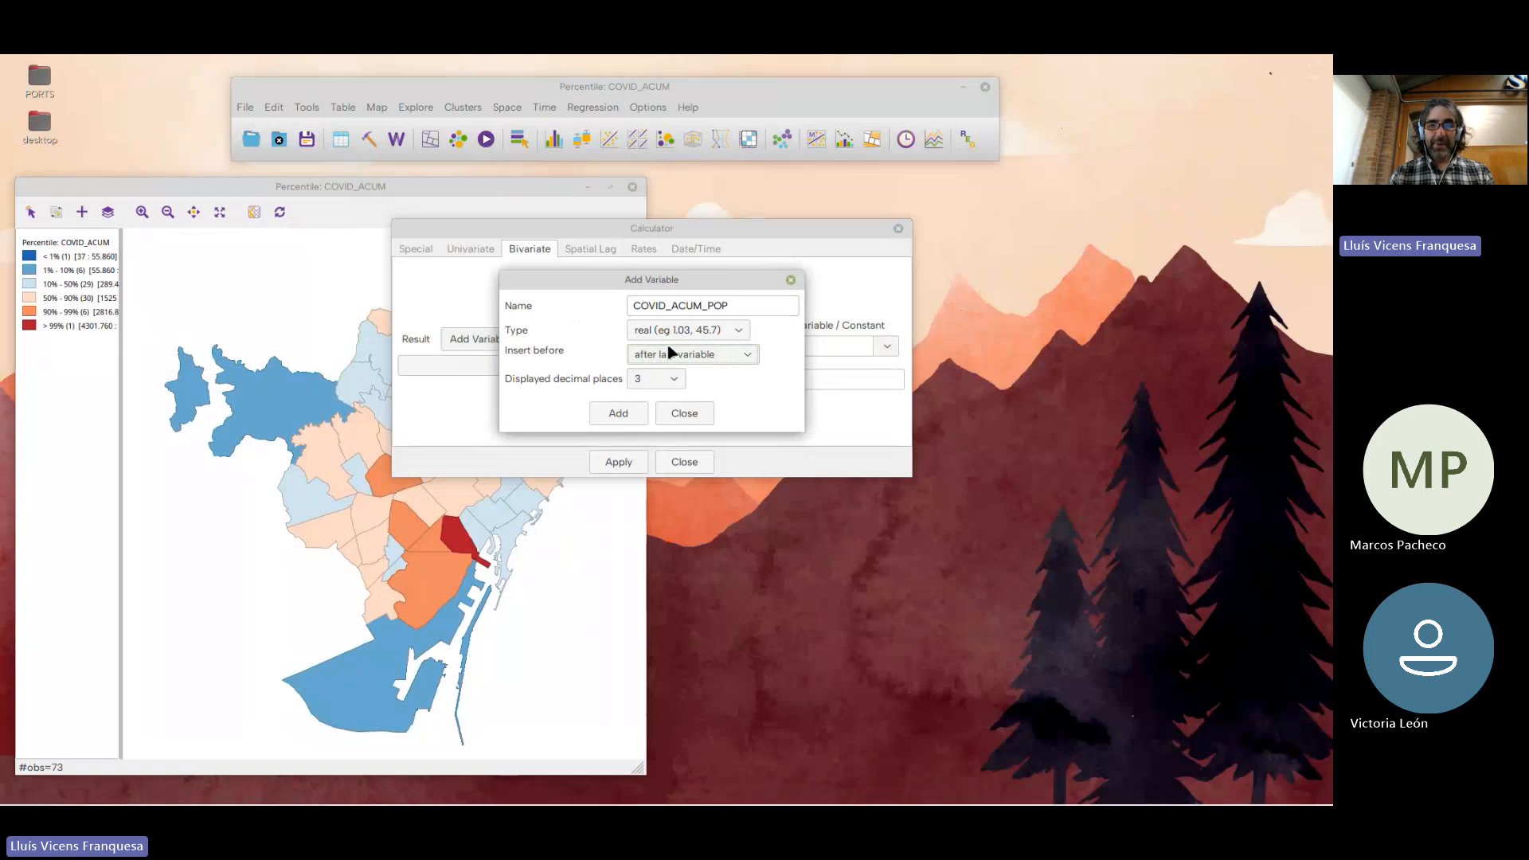
{"action": "left_click_drag", "start_coordinate": [609, 244], "coordinate": [623, 284]}
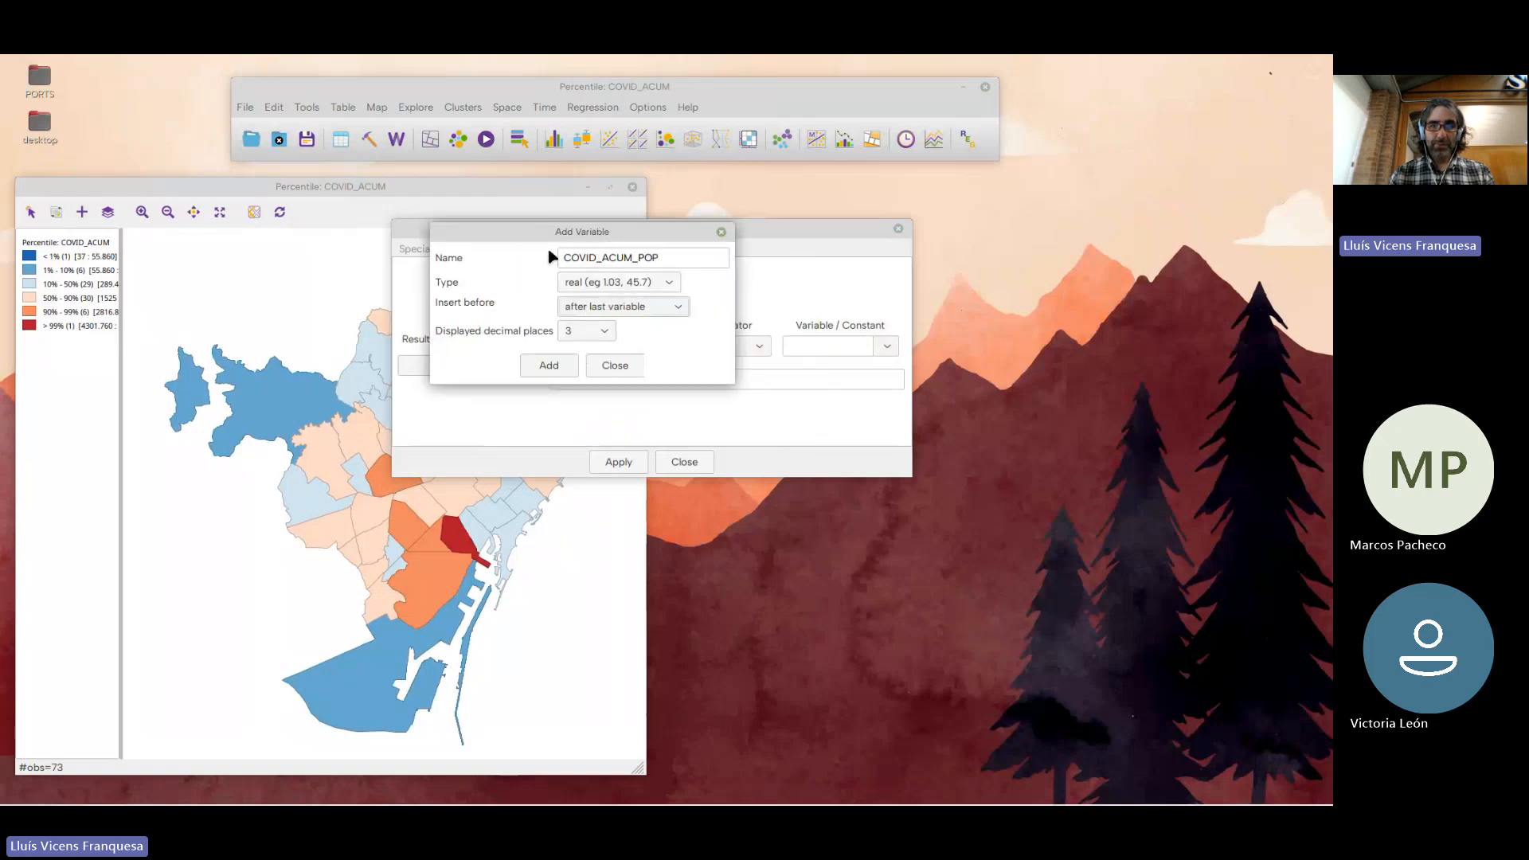
{"action": "left_click", "coordinate": [562, 366]}
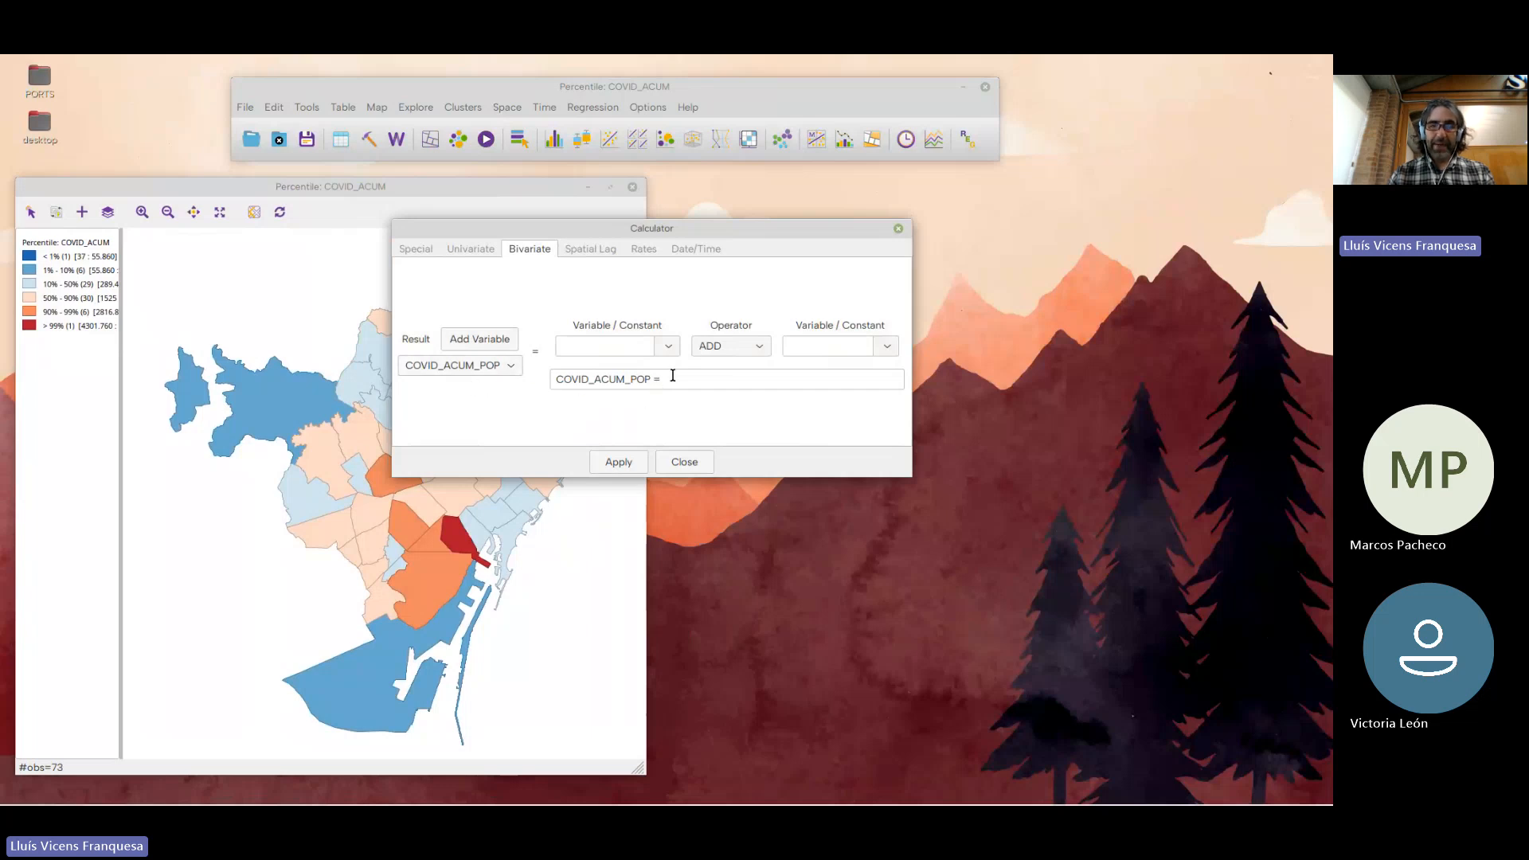
Calculate COVID_ACUM_POP as COVID_ACUM divided by POP, and check the new column in the attribute table
{"action": "left_click", "coordinate": [664, 348]}
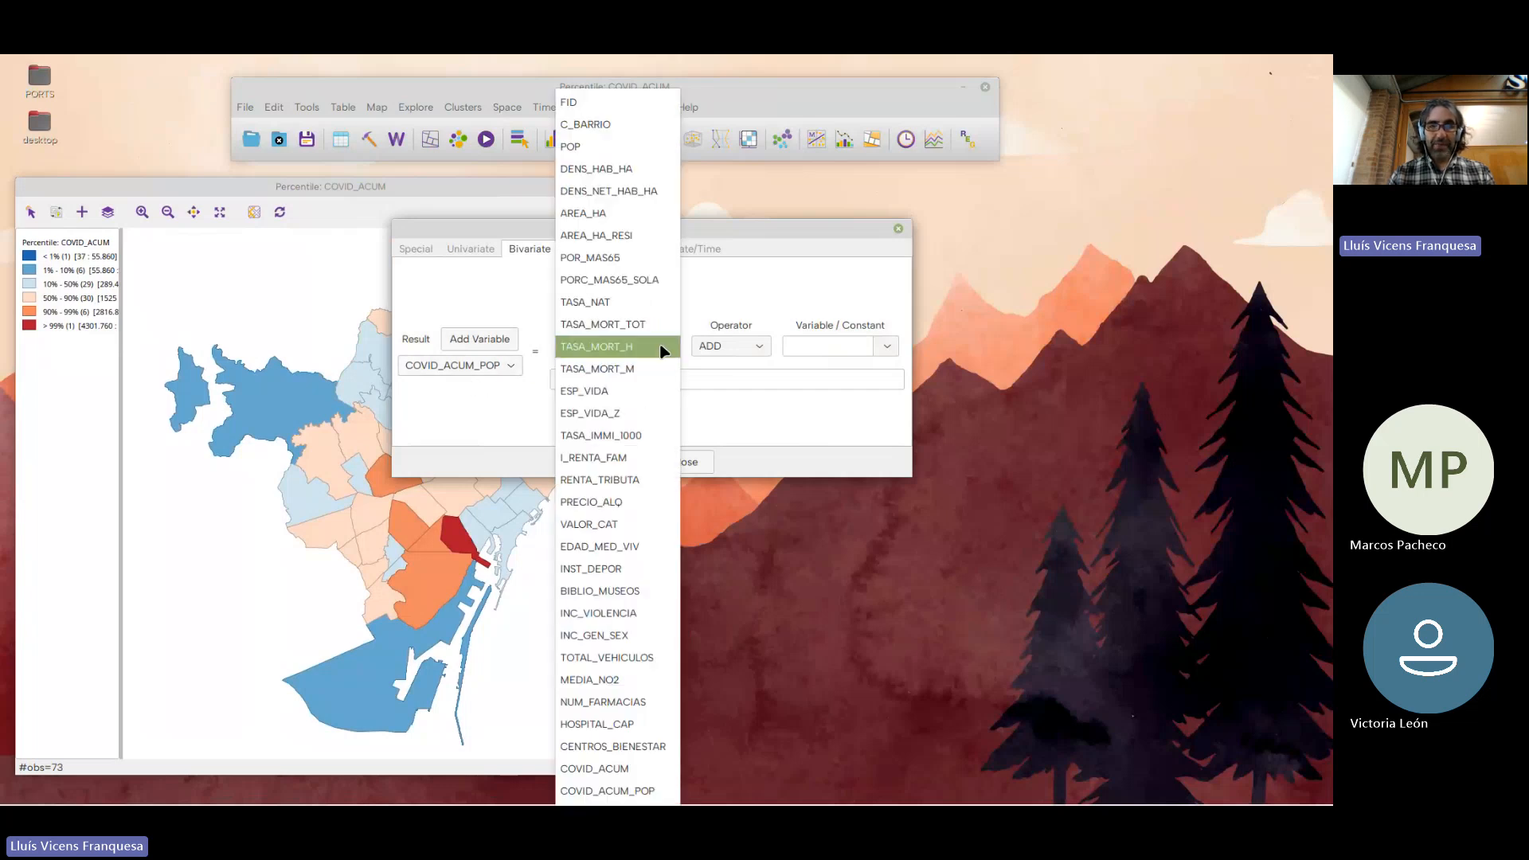
{"action": "left_click", "coordinate": [641, 770]}
{"action": "left_click", "coordinate": [756, 348]}
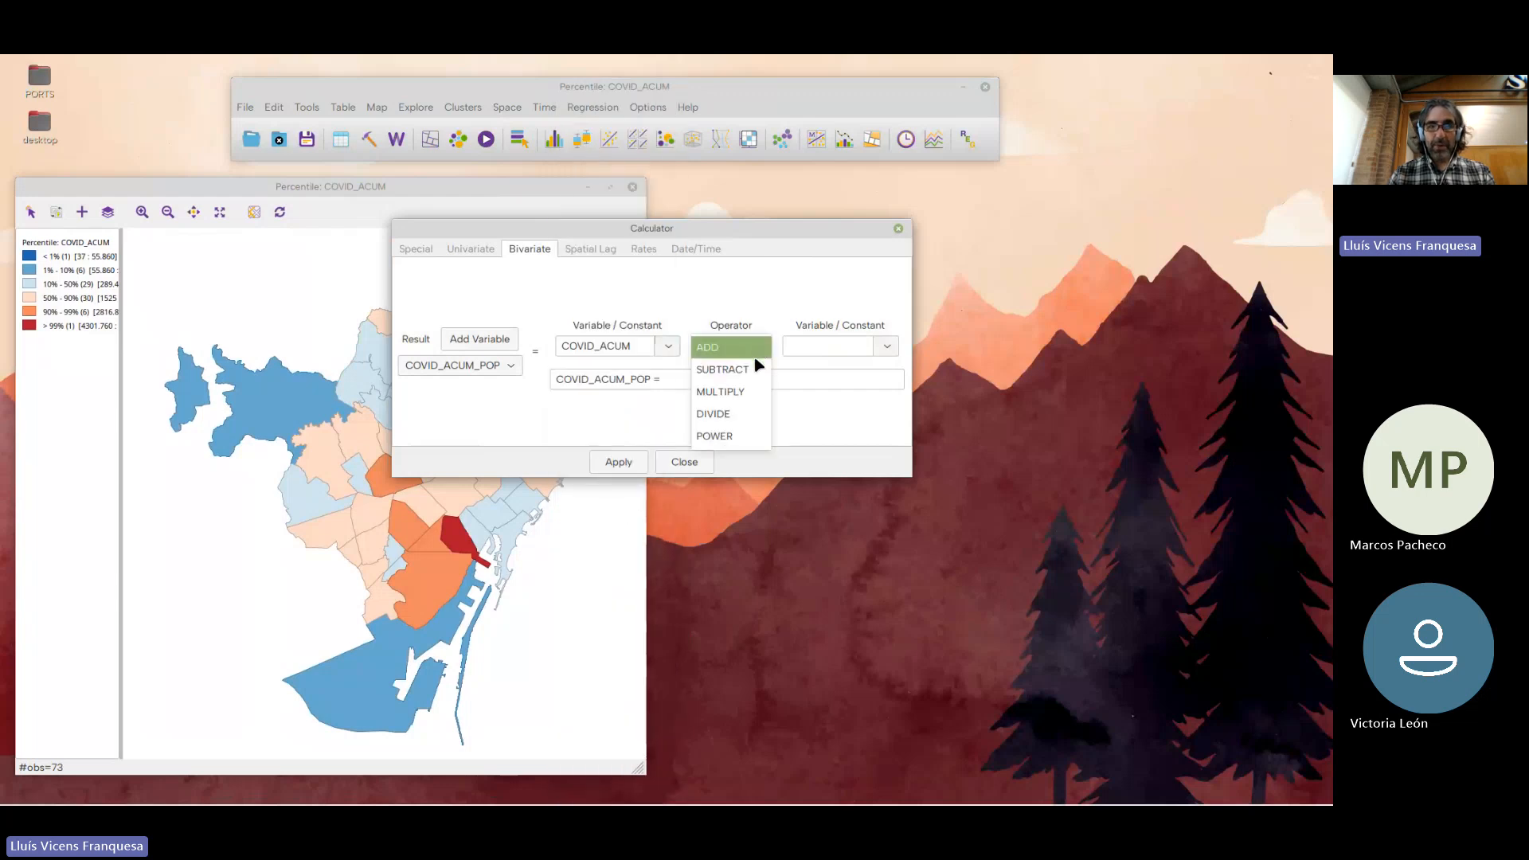
{"action": "left_click", "coordinate": [749, 413]}
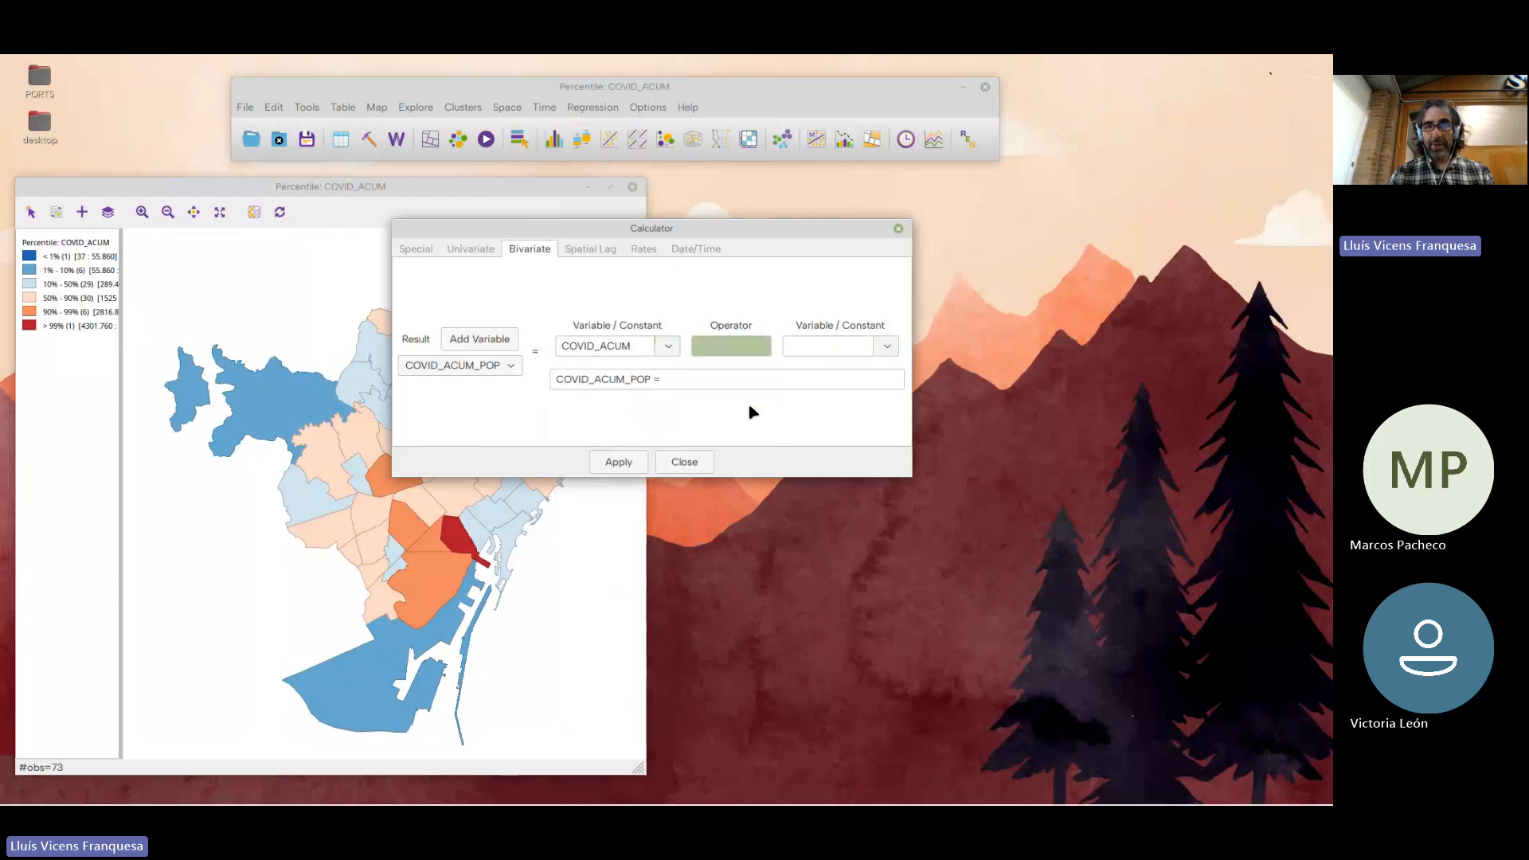
{"action": "left_click", "coordinate": [885, 348]}
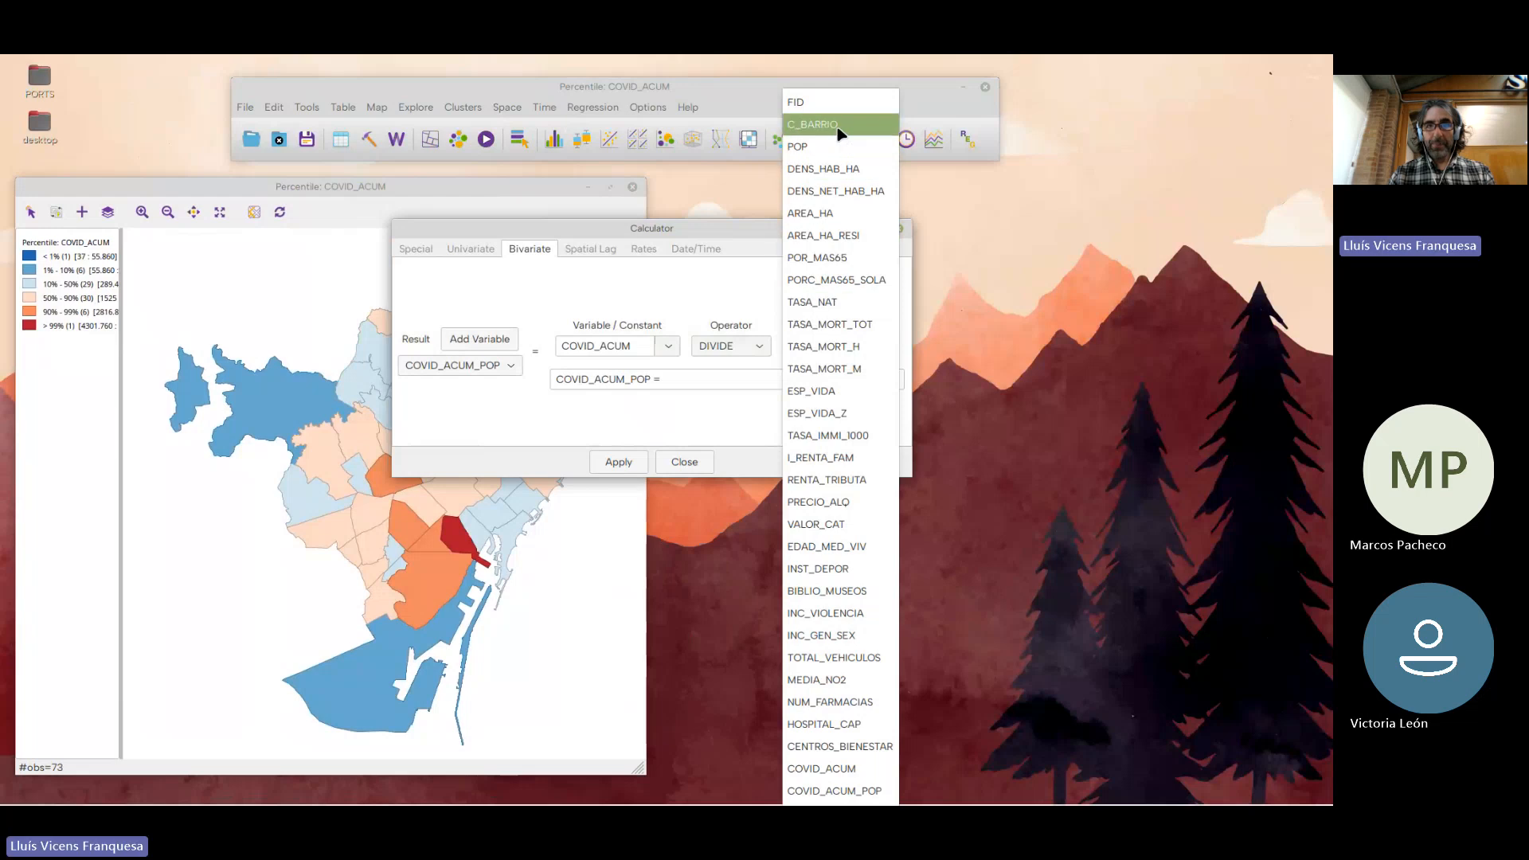
{"action": "left_click", "coordinate": [842, 149]}
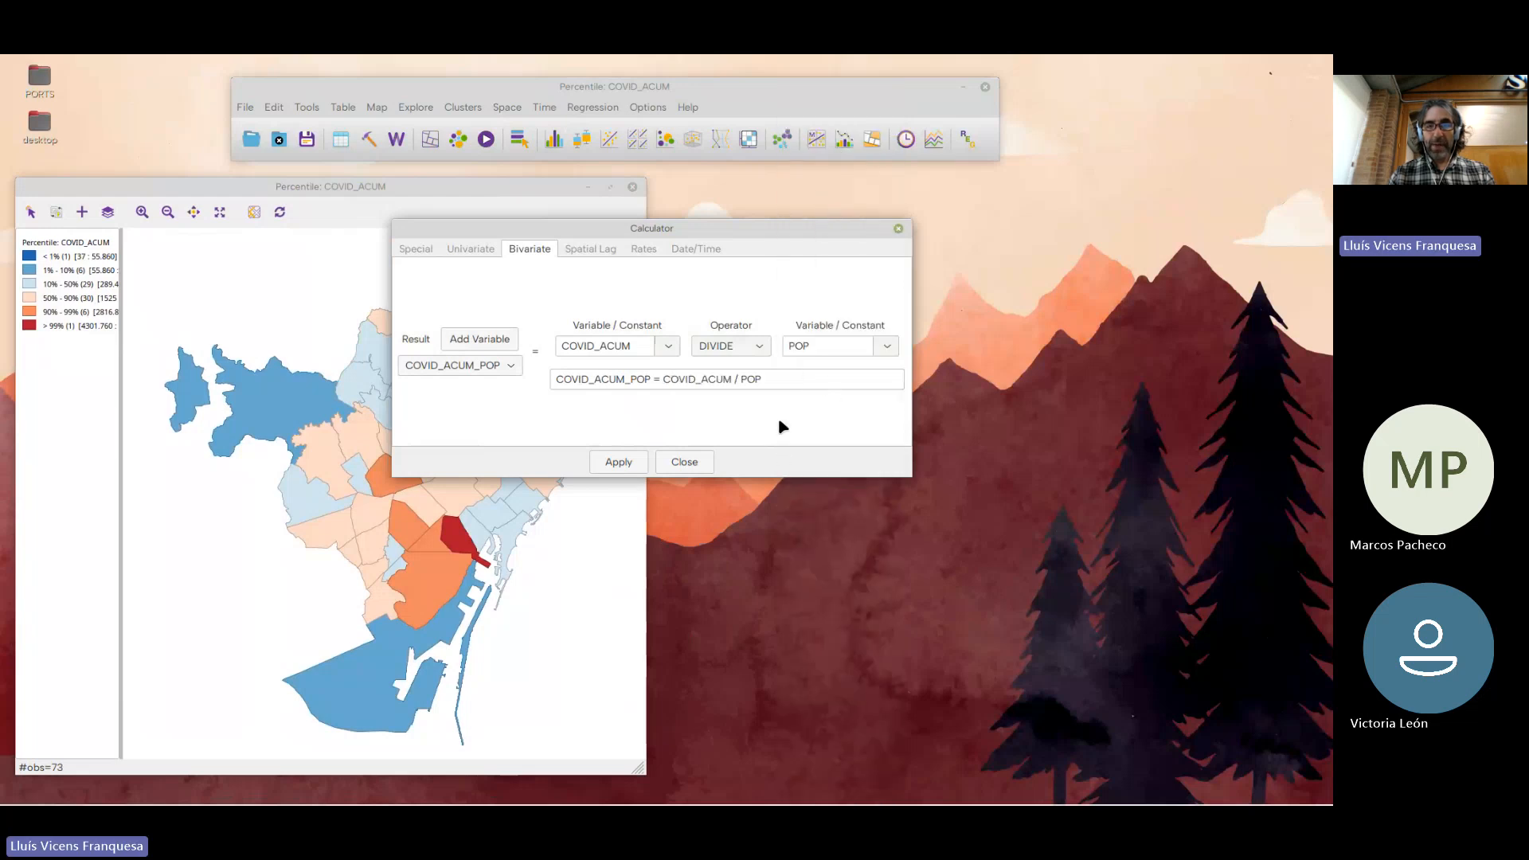
{"action": "left_click", "coordinate": [625, 464]}
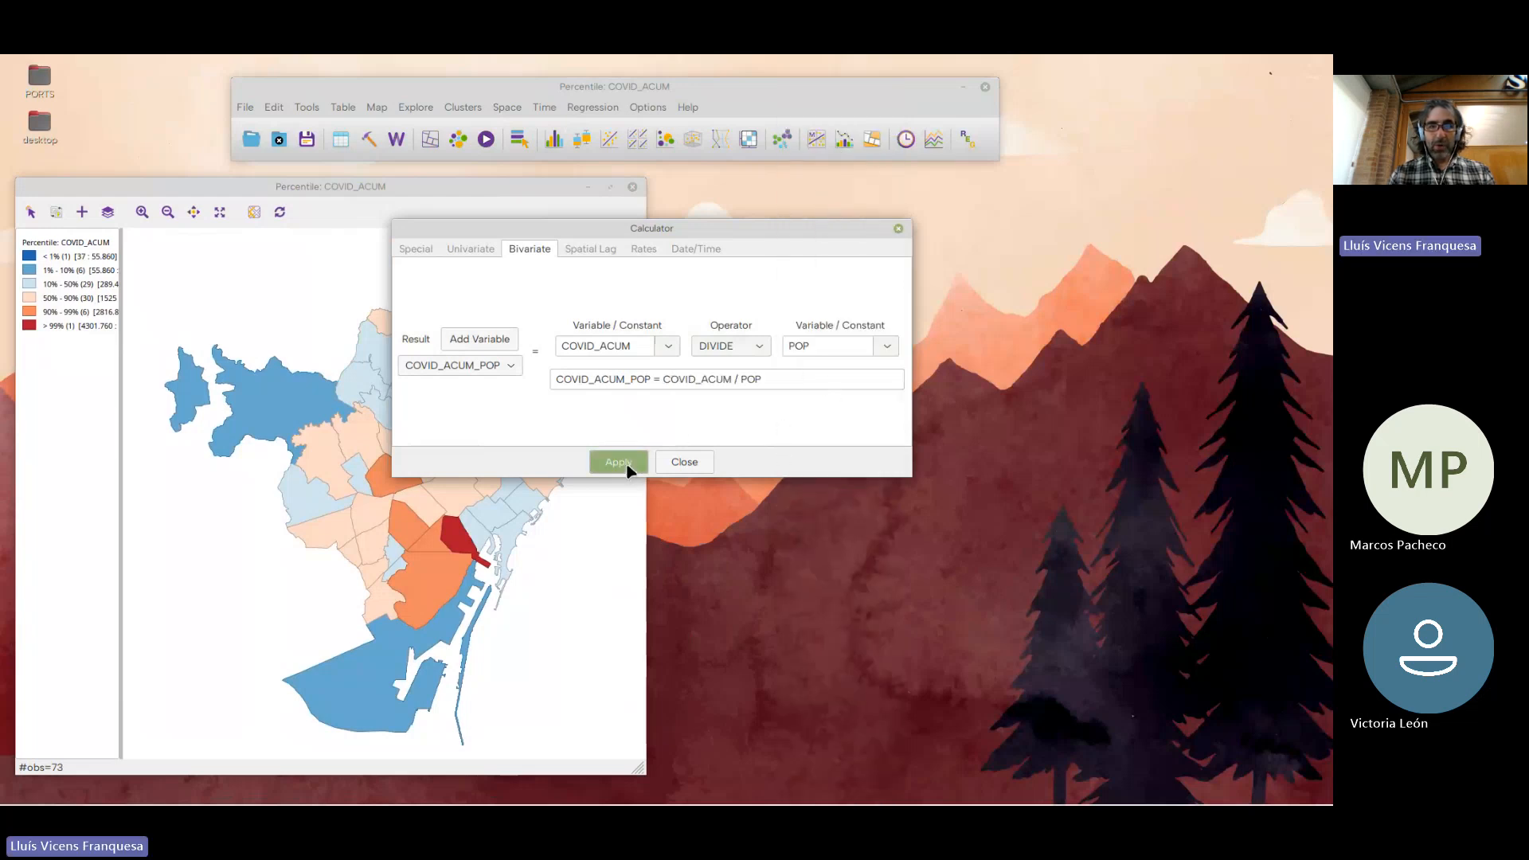
{"action": "left_click", "coordinate": [690, 466]}
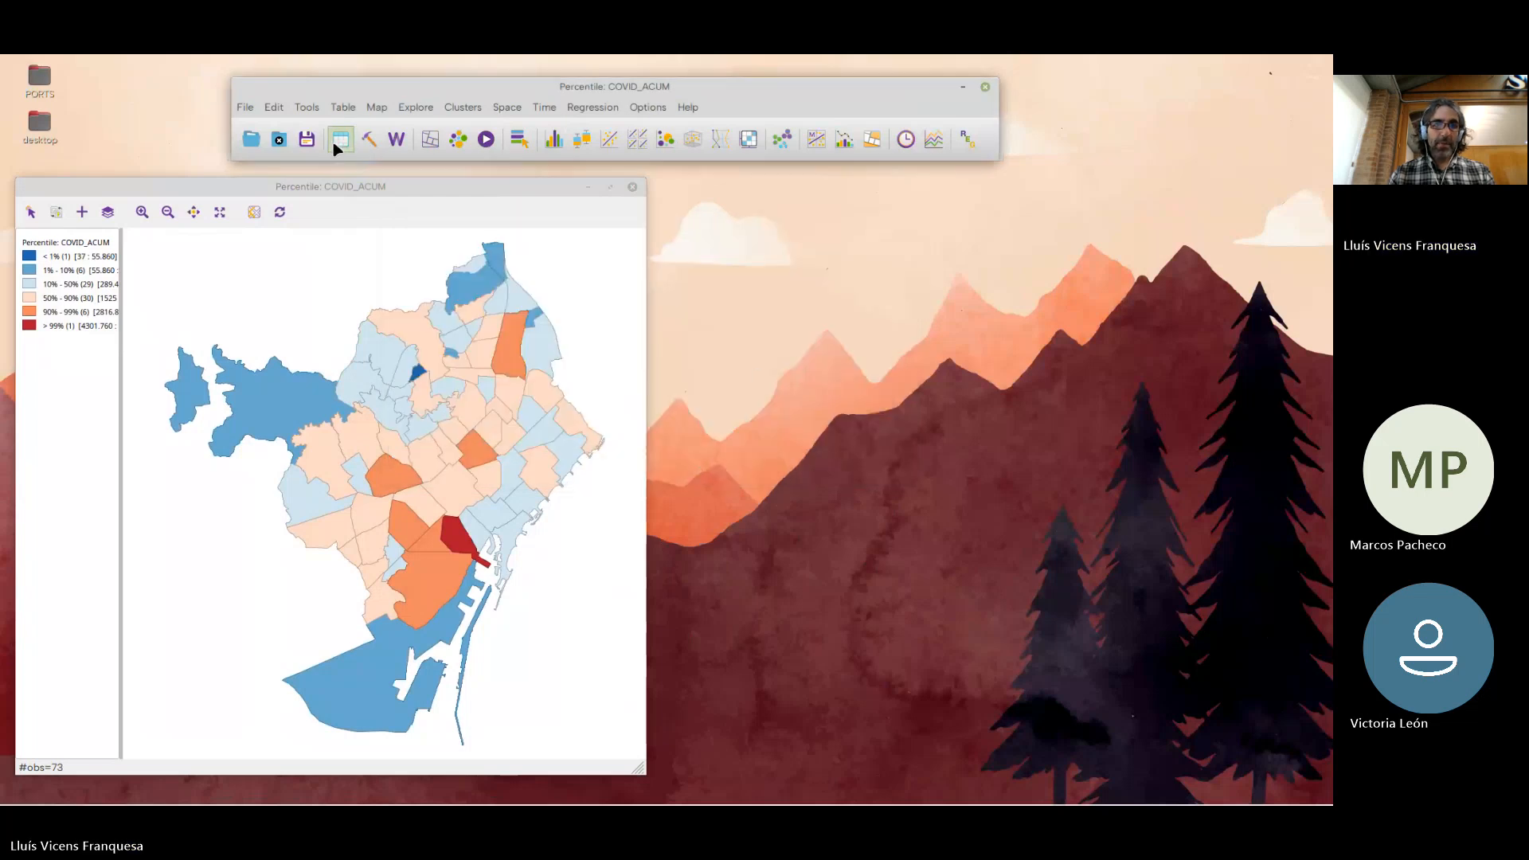
{"action": "left_click", "coordinate": [340, 140]}
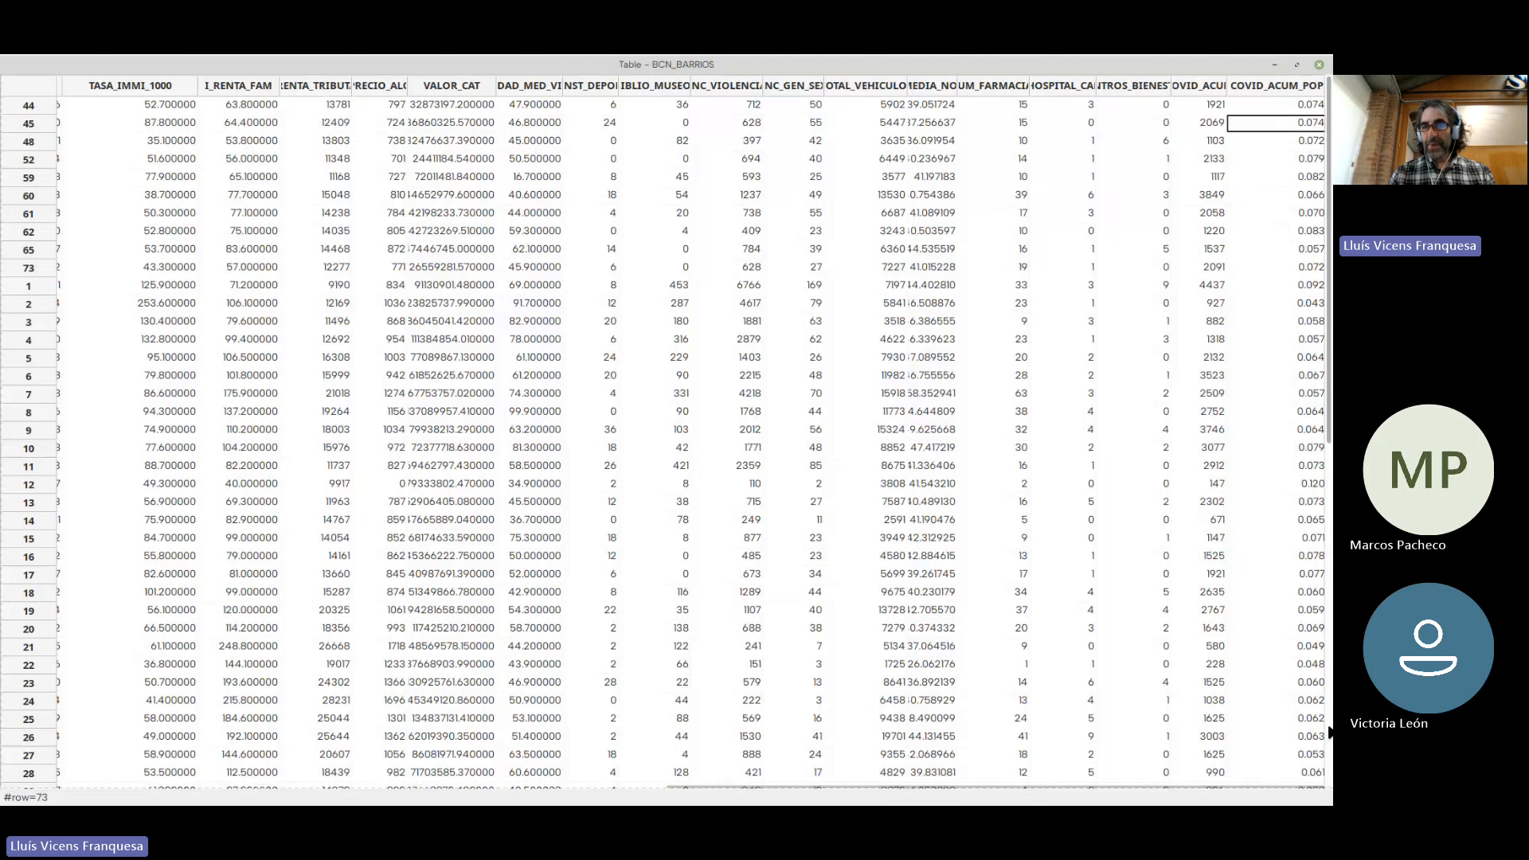
{"action": "left_click", "coordinate": [1320, 65]}
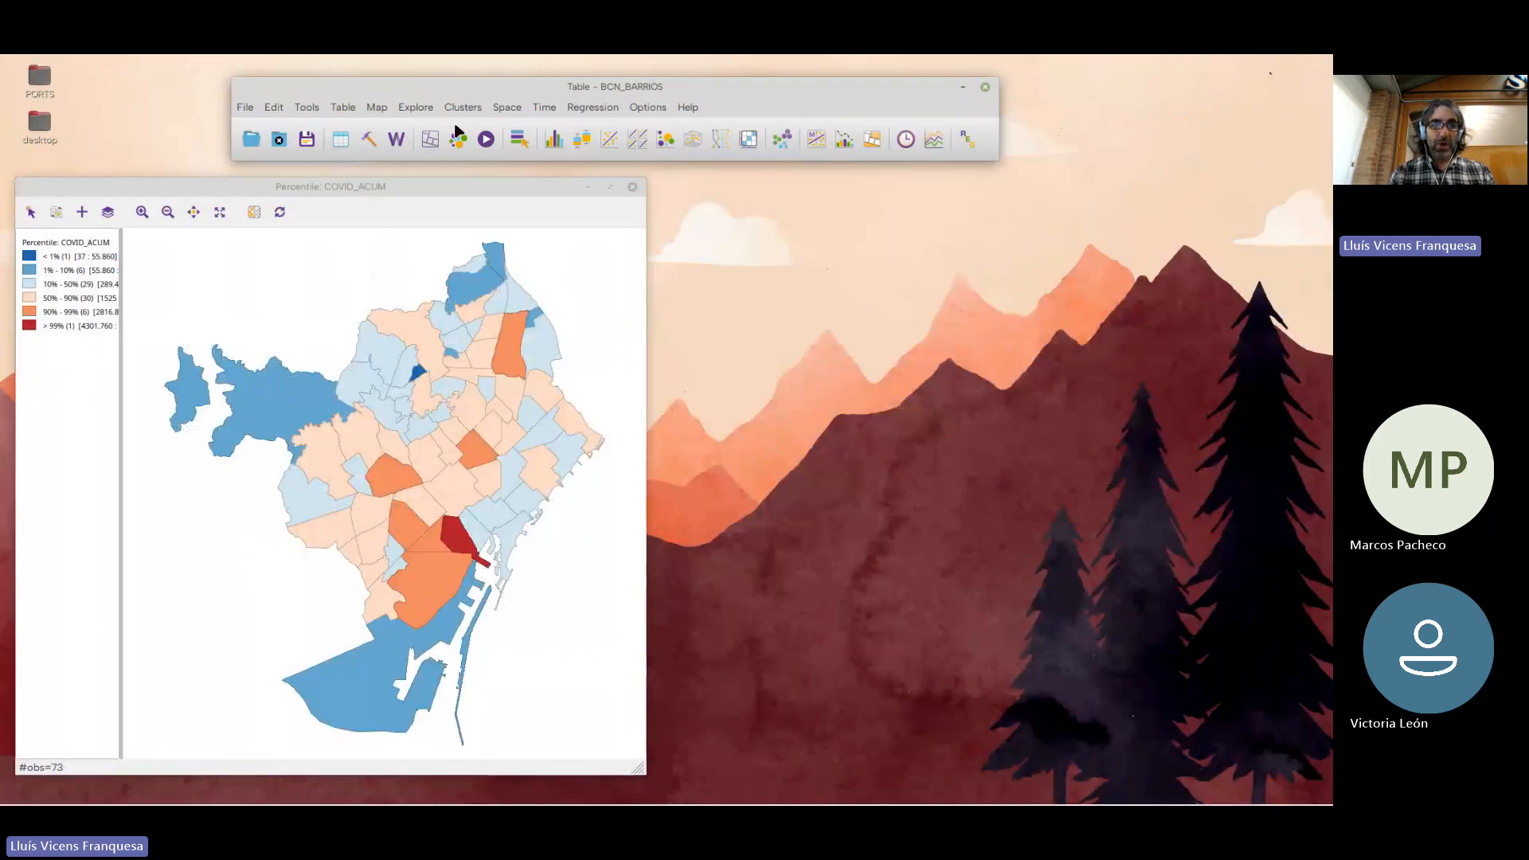
Create a percentile map of the COVID_ACUM_POP variable
{"action": "left_click", "coordinate": [430, 139]}
{"action": "left_click", "coordinate": [498, 186]}
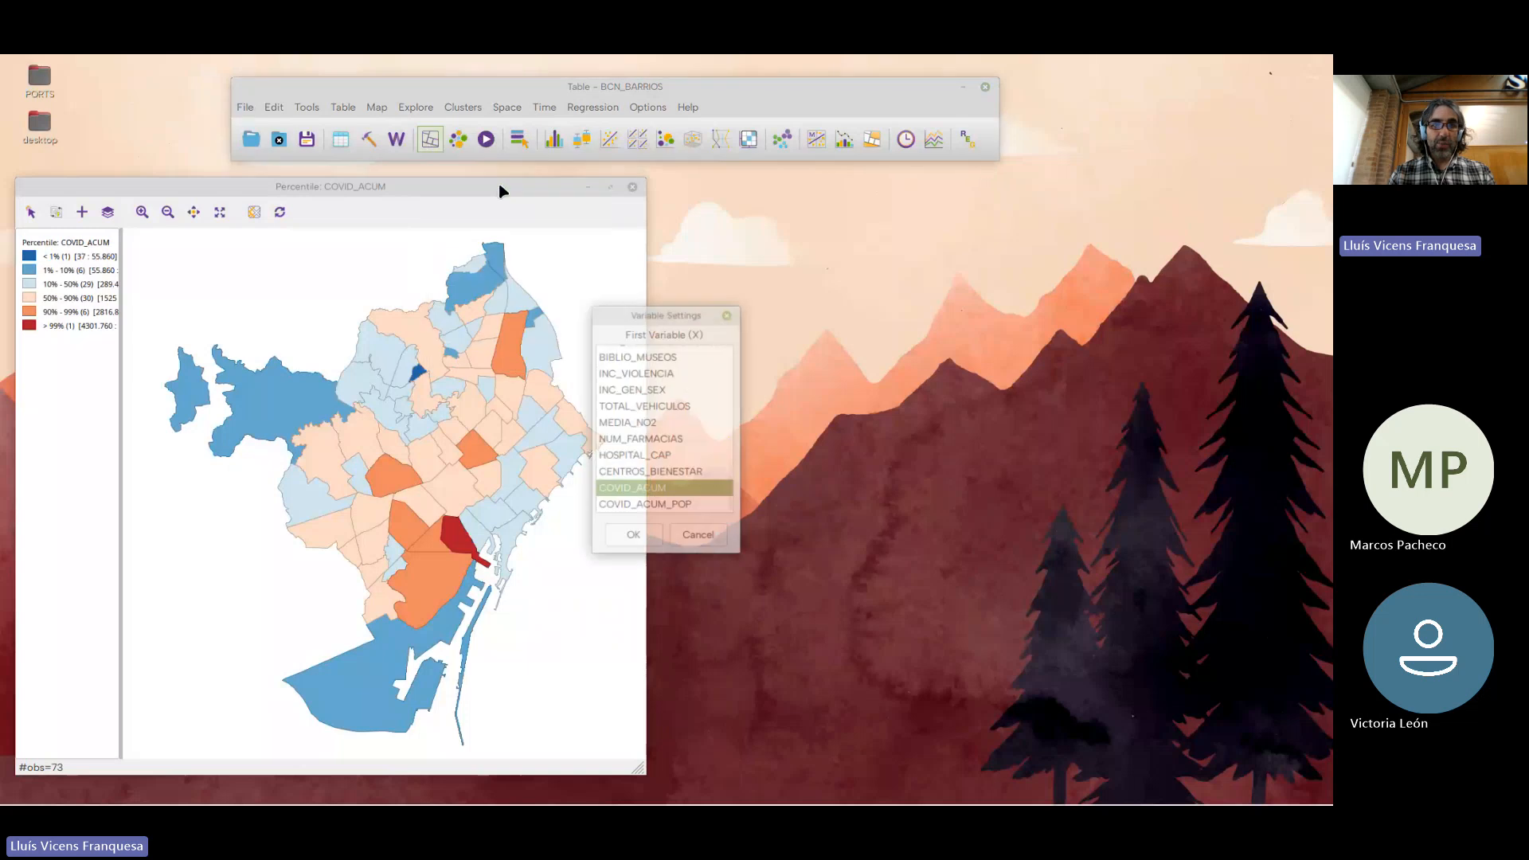
{"action": "left_click_drag", "start_coordinate": [686, 312], "coordinate": [930, 230]}
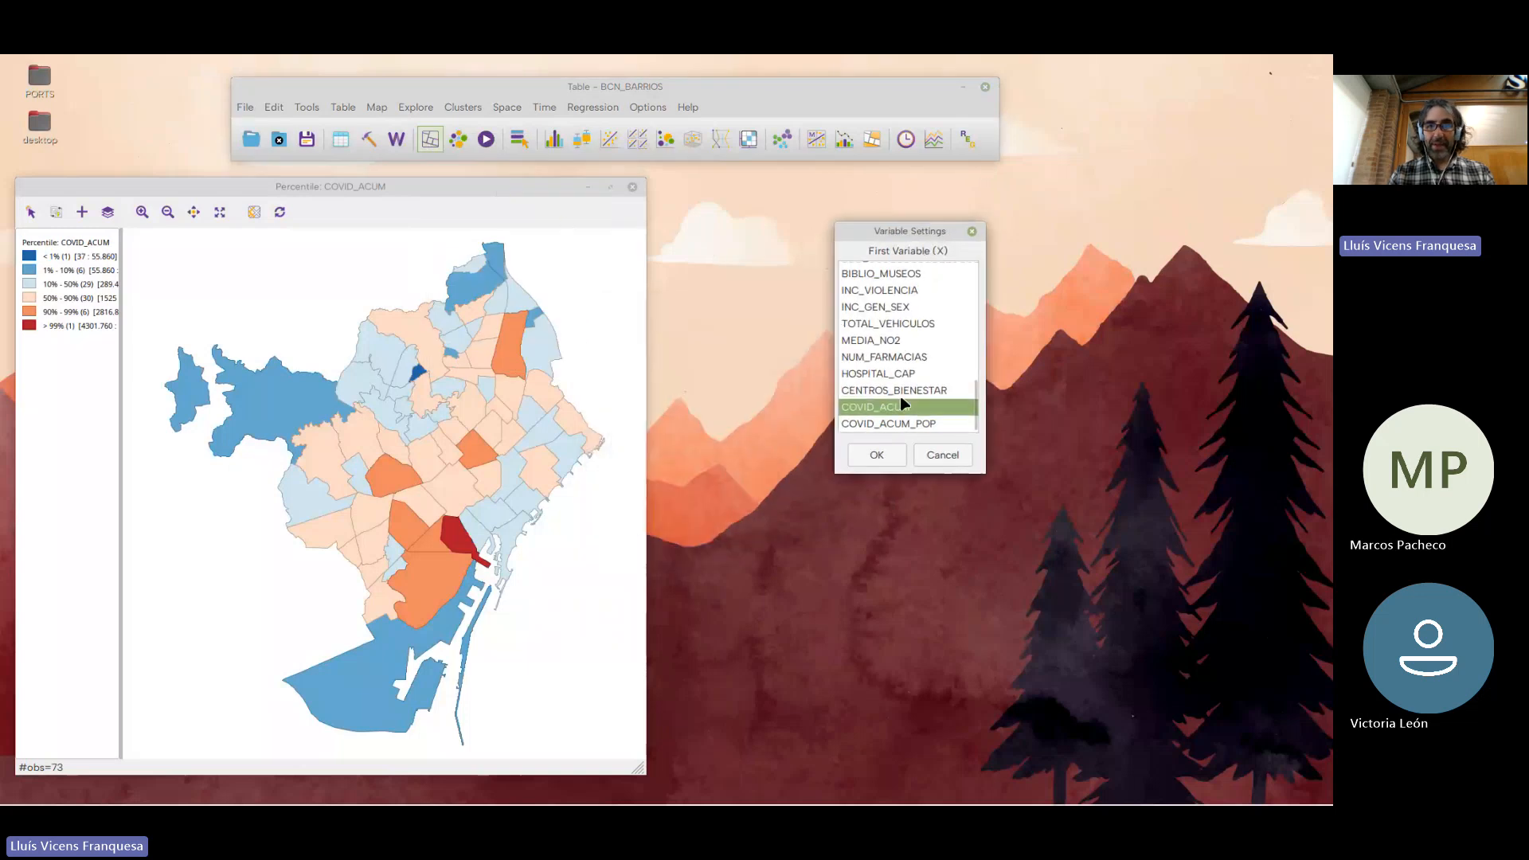
{"action": "left_click", "coordinate": [904, 424]}
{"action": "left_click", "coordinate": [889, 459]}
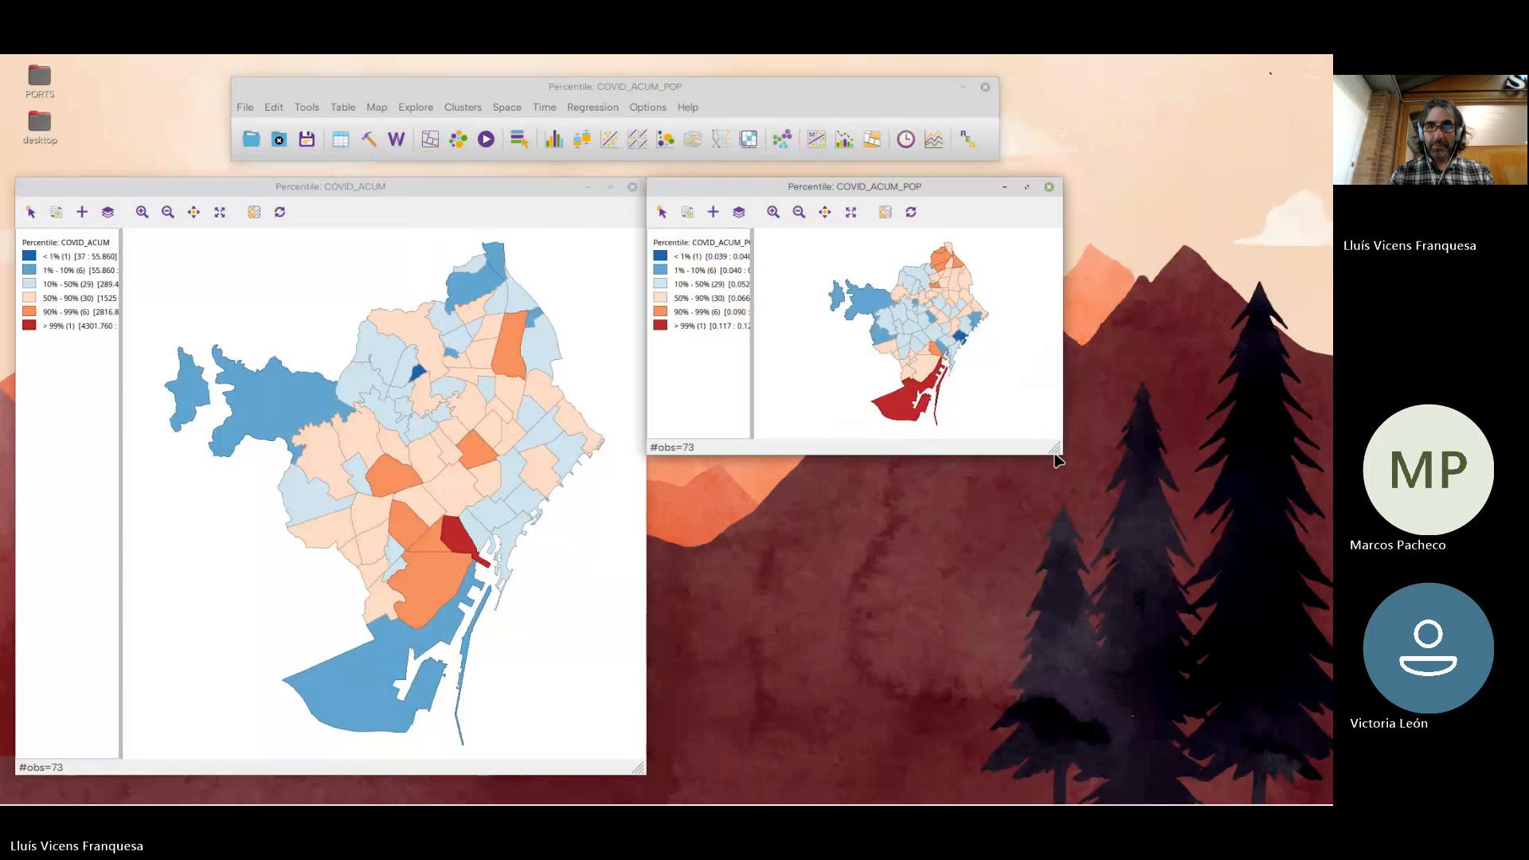
Enlarge the COVID_ACUM_POP map window, arrange it side by side with the COVID_ACUM map, and widen its legend to fit the class ranges
{"action": "left_click_drag", "start_coordinate": [1054, 449], "coordinate": [1247, 761]}
{"action": "left_click_drag", "start_coordinate": [890, 188], "coordinate": [909, 187]}
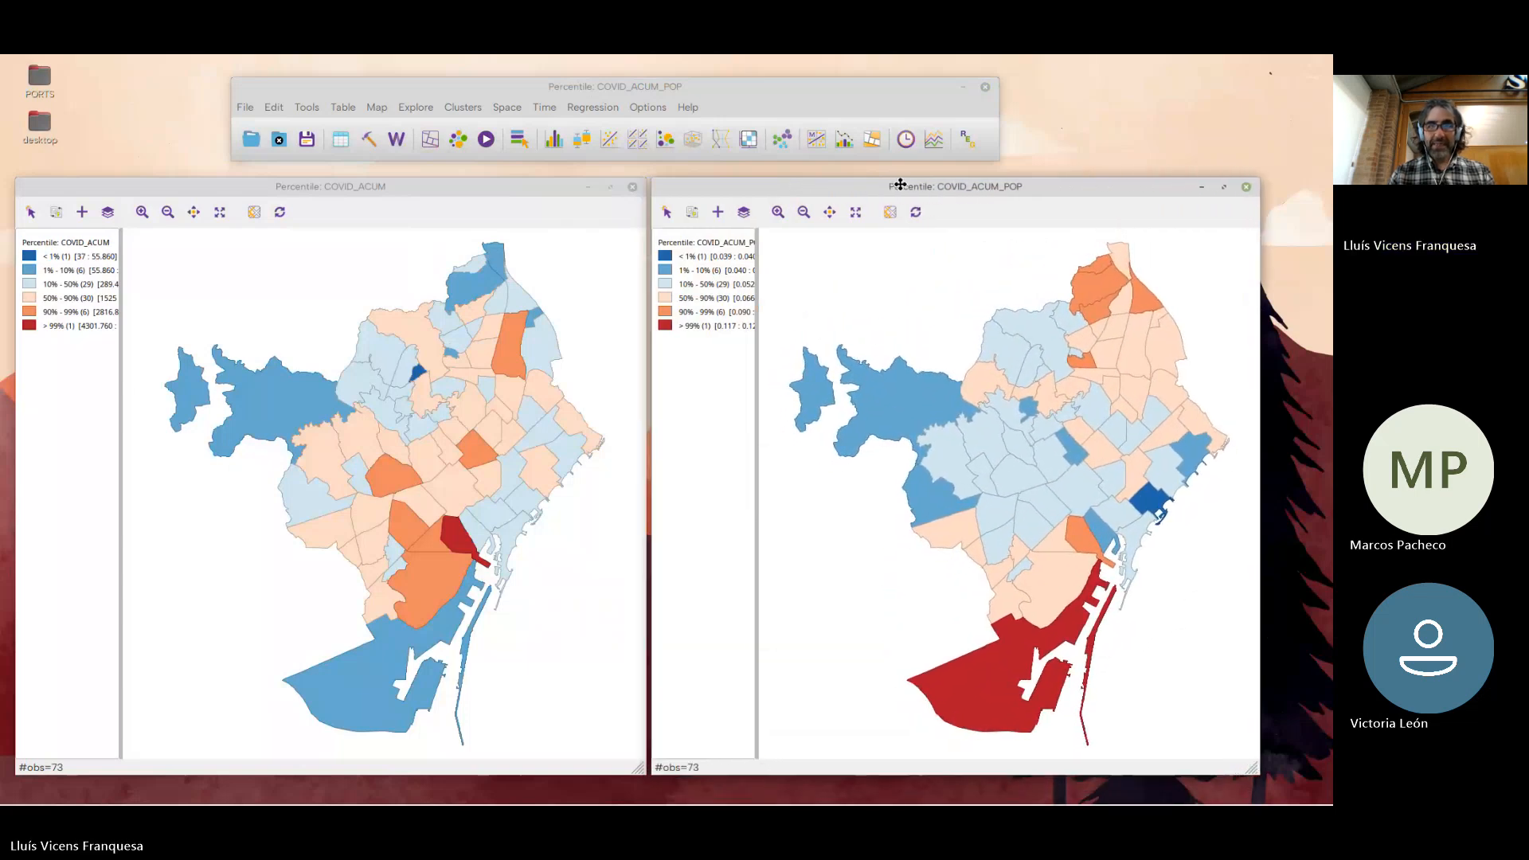
{"action": "left_click_drag", "start_coordinate": [555, 183], "coordinate": [576, 183]}
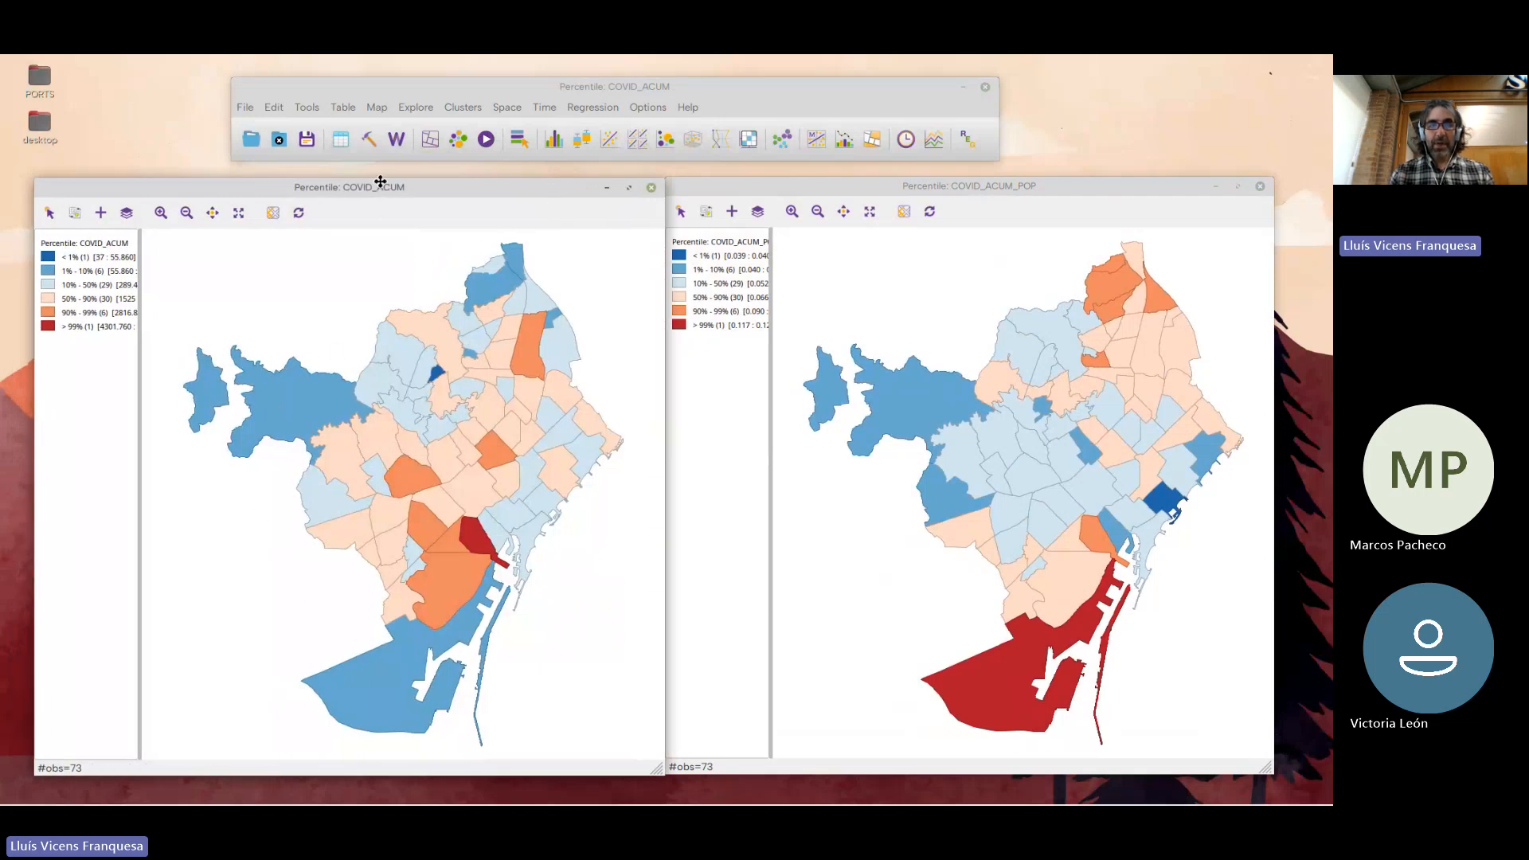
{"action": "left_click_drag", "start_coordinate": [381, 183], "coordinate": [368, 181]}
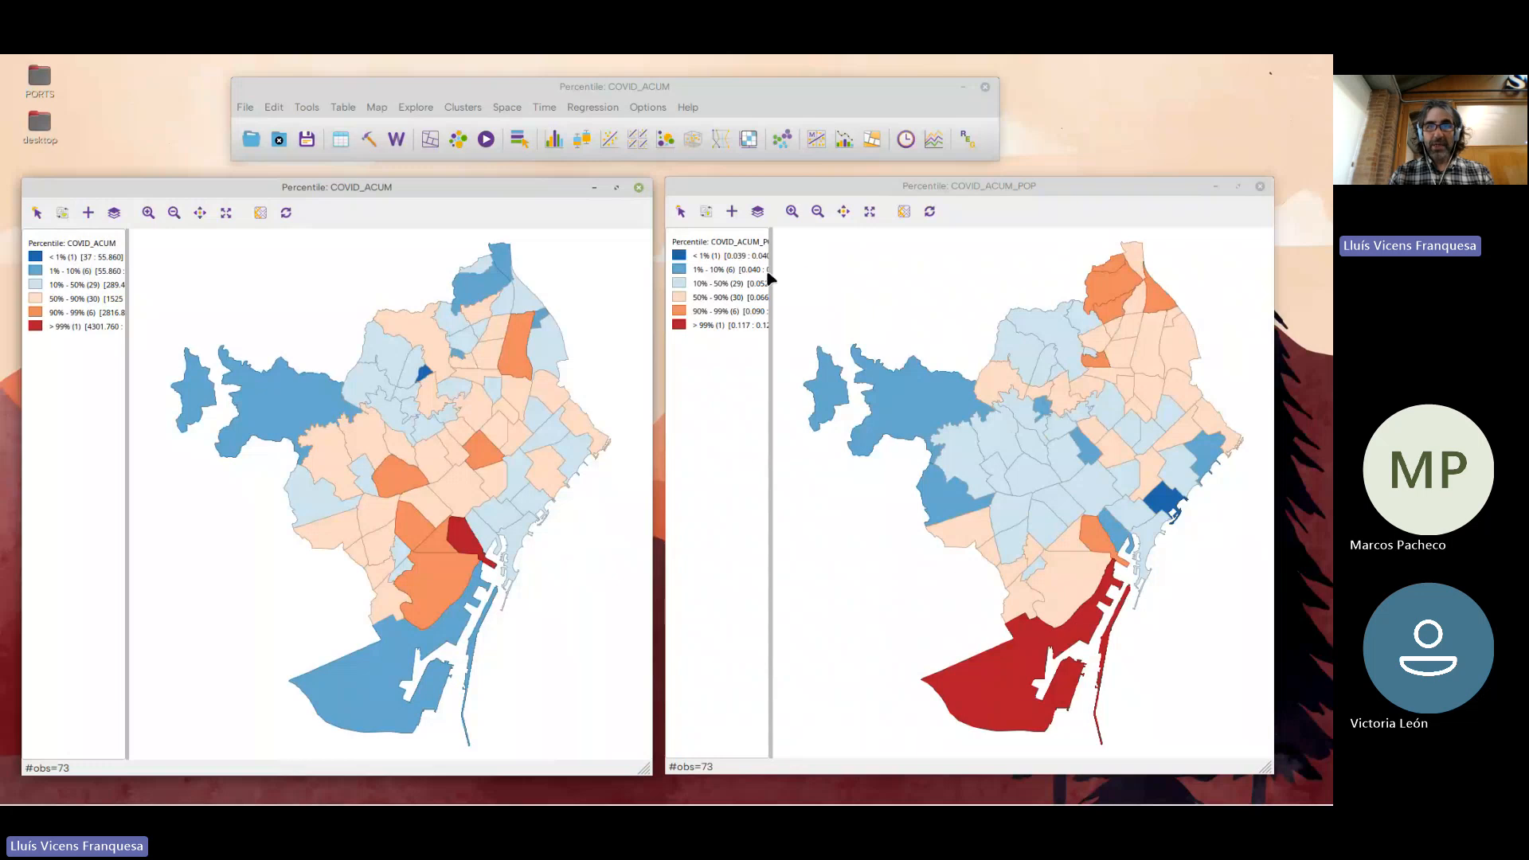
{"action": "left_click_drag", "start_coordinate": [772, 272], "coordinate": [801, 275]}
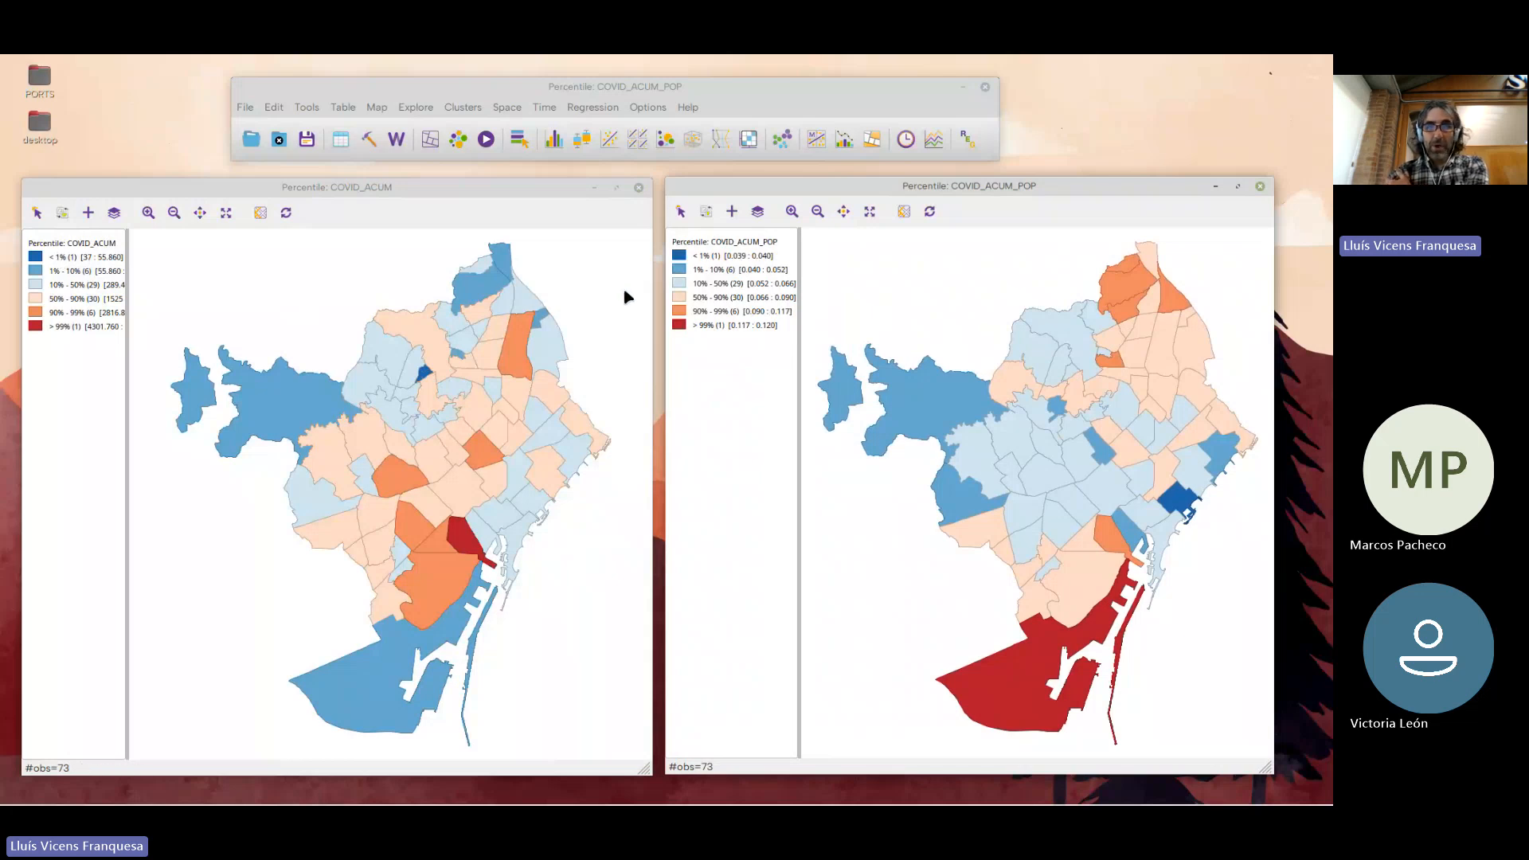
Select the 10–50% class on the COVID_ACUM_POP map to compare those neighbourhoods across both maps, and clear the selection
{"action": "left_click", "coordinate": [676, 282]}
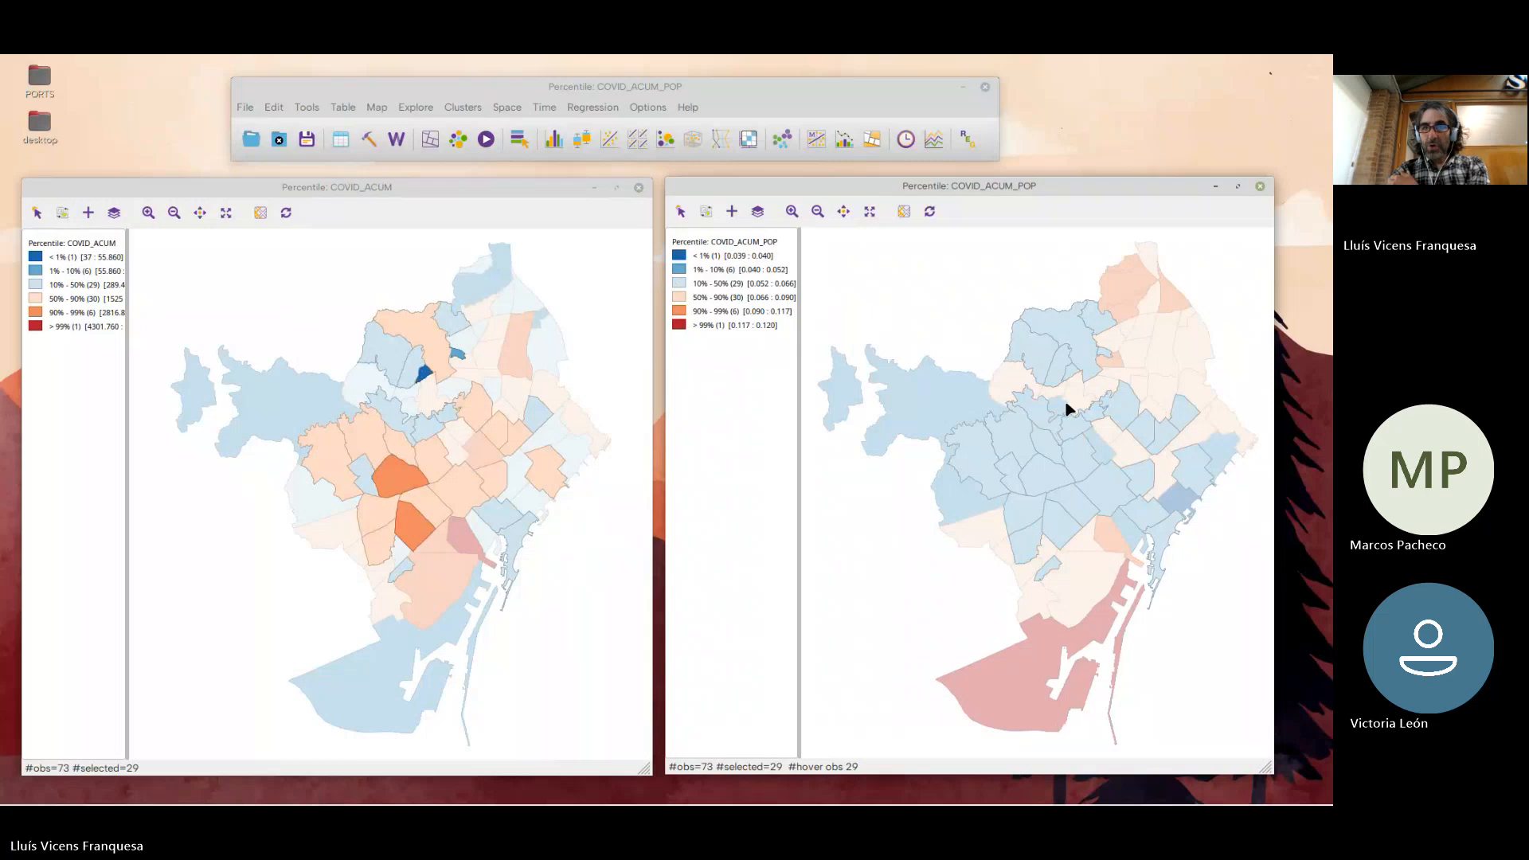
{"action": "left_click", "coordinate": [853, 290]}
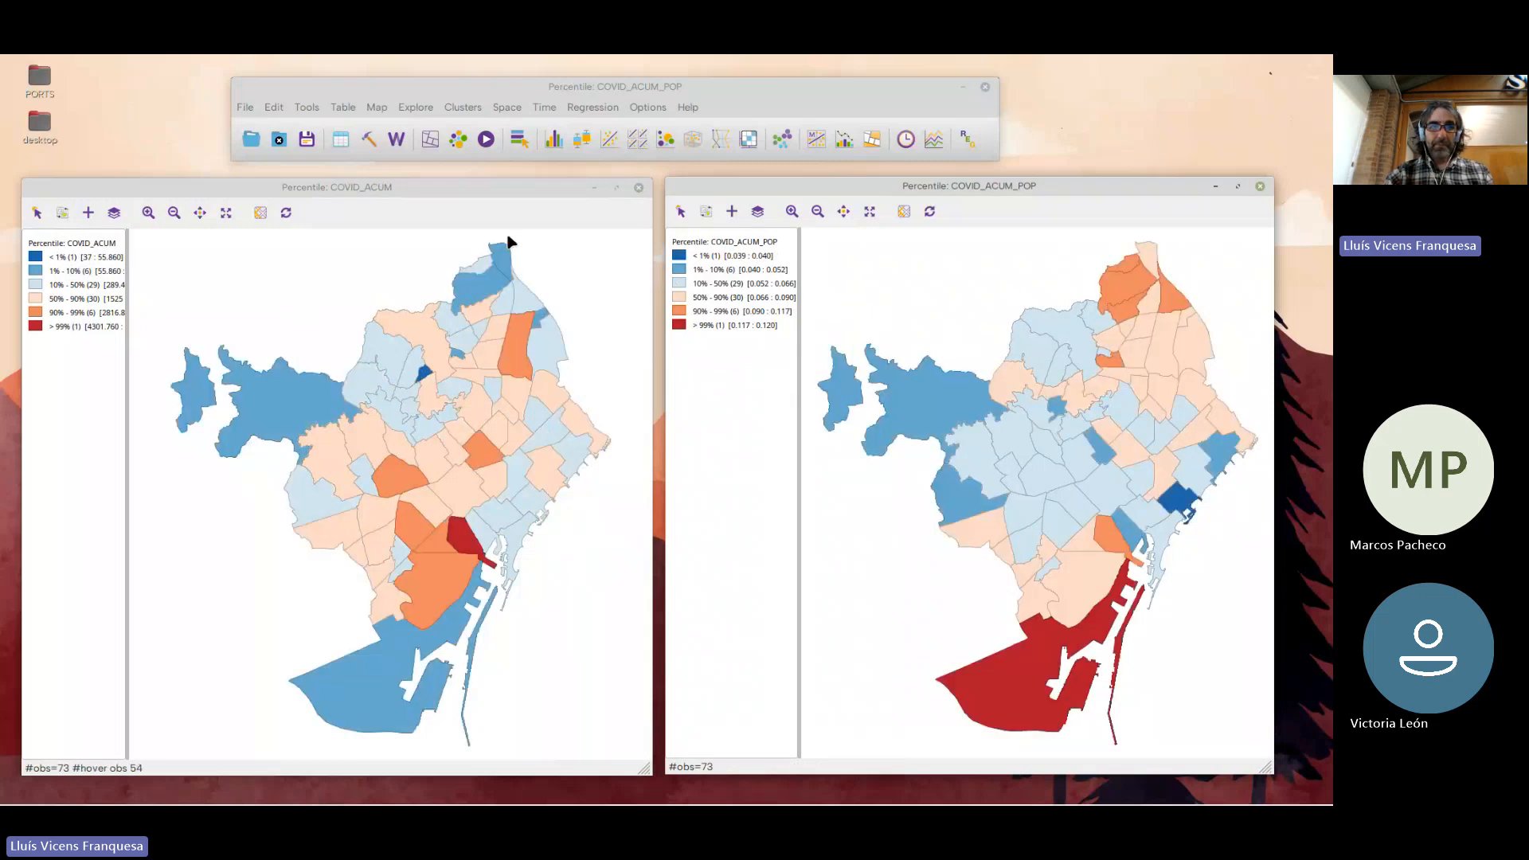
{"action": "left_click", "coordinate": [369, 273]}
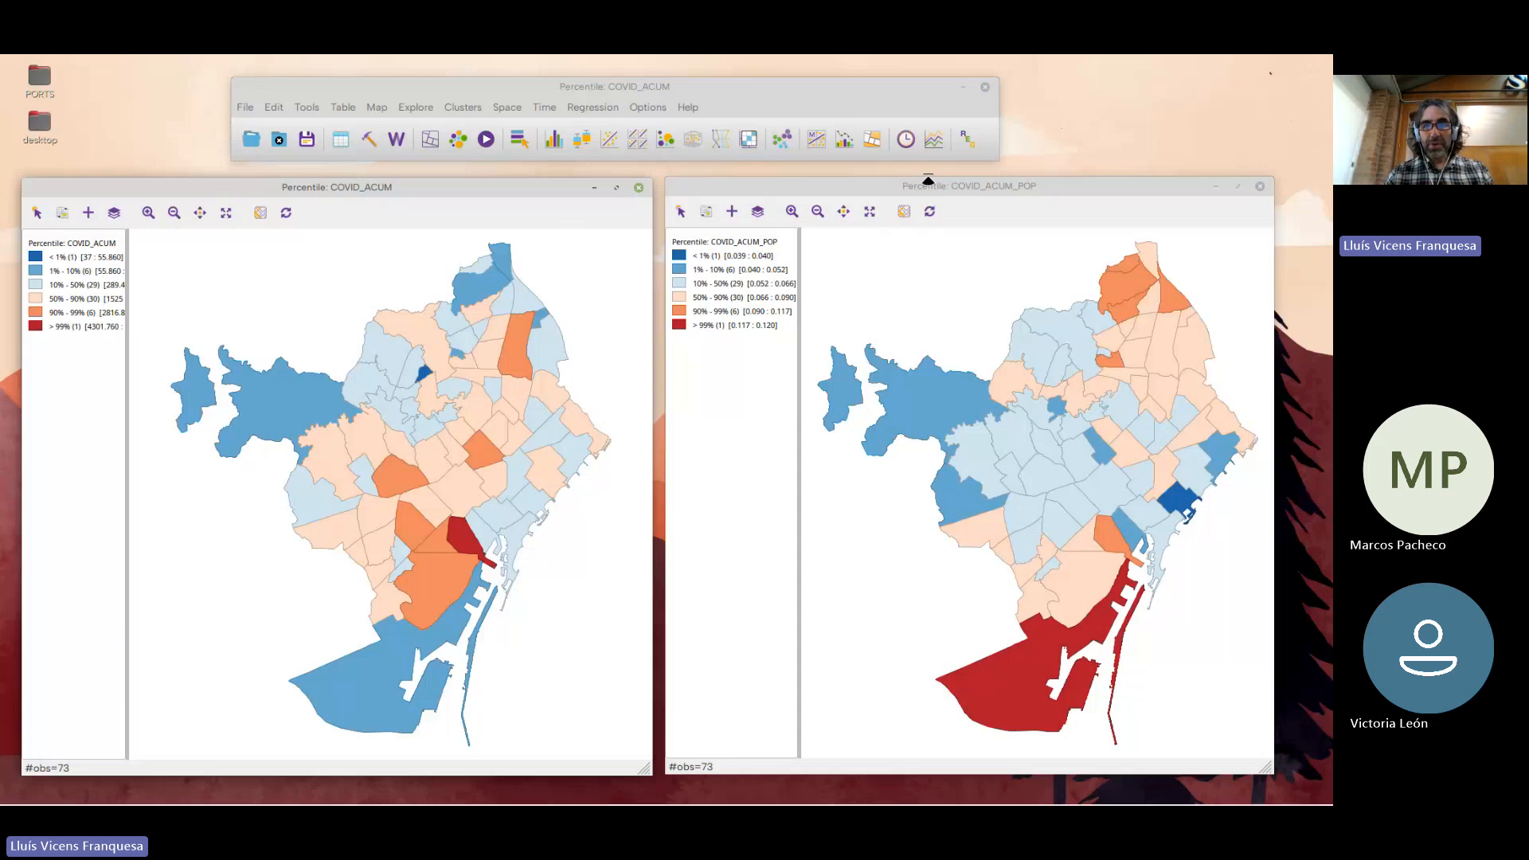
Align the COVID_ACUM_POP map window against the COVID_ACUM map and shrink it toward its lower corner
{"action": "left_click_drag", "start_coordinate": [953, 188], "coordinate": [945, 188]}
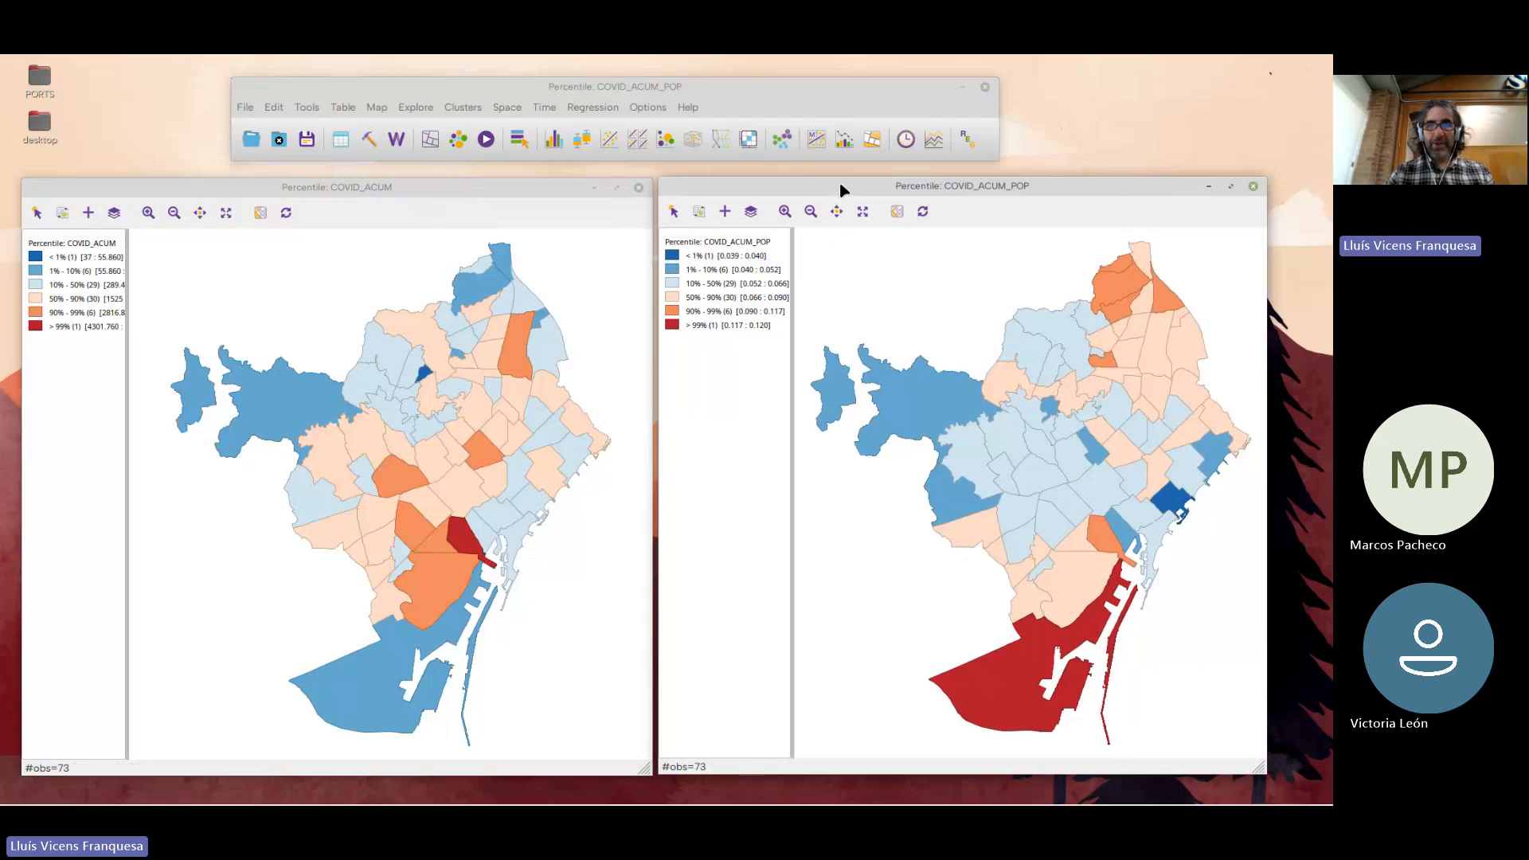
{"action": "left_click_drag", "start_coordinate": [1257, 182], "coordinate": [1138, 396]}
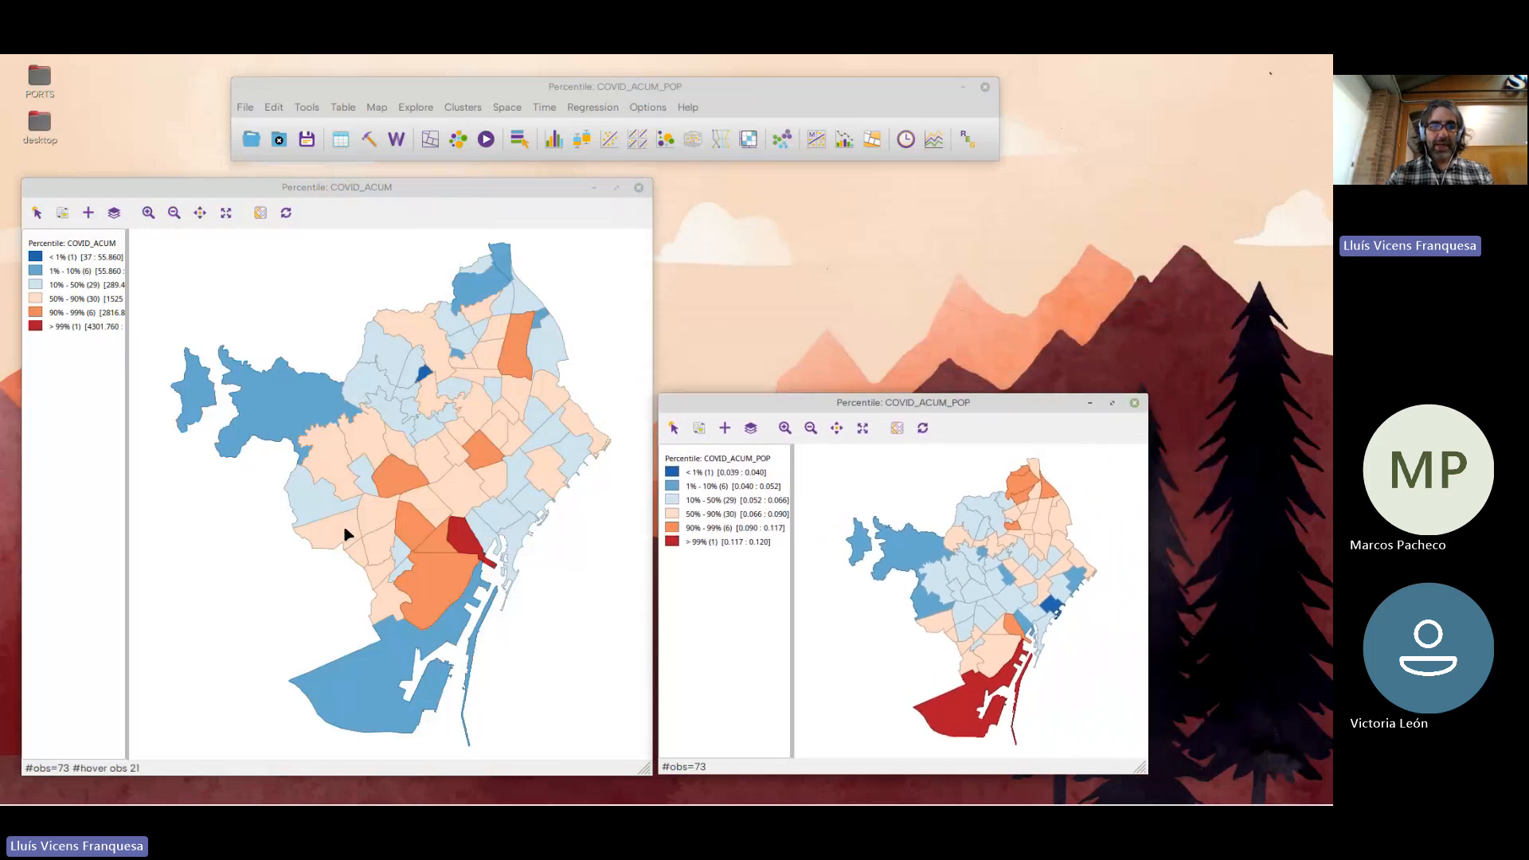
Select the port neighbourhood, add its adjoining northern neighbours, and select the northern 90–99% neighbourhood on the COVID_ACUM map to compare both maps
{"action": "left_click", "coordinate": [395, 652]}
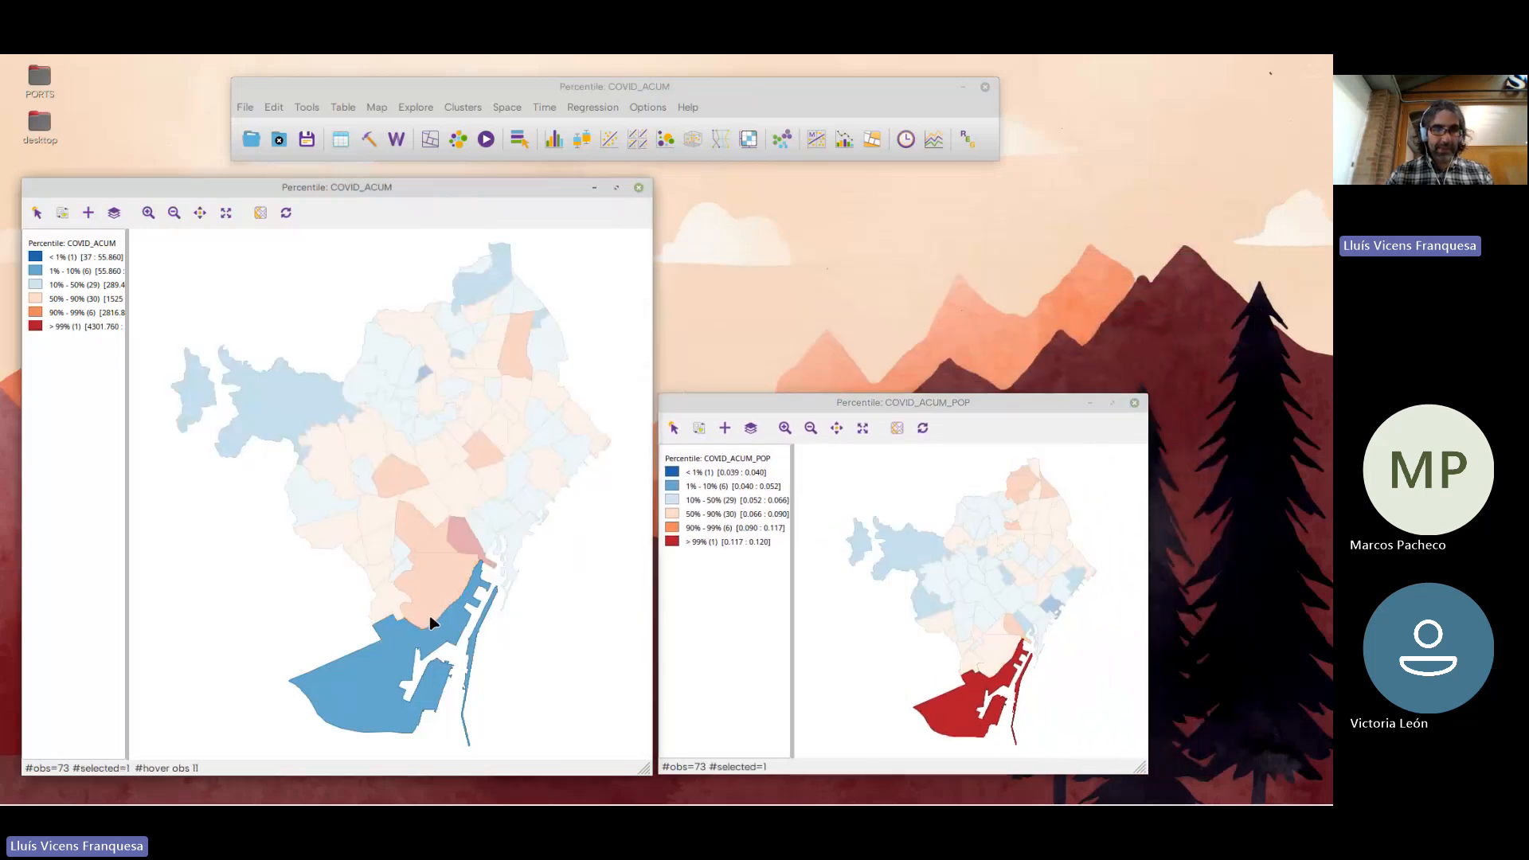
{"action": "left_click_drag", "start_coordinate": [402, 550], "coordinate": [478, 631]}
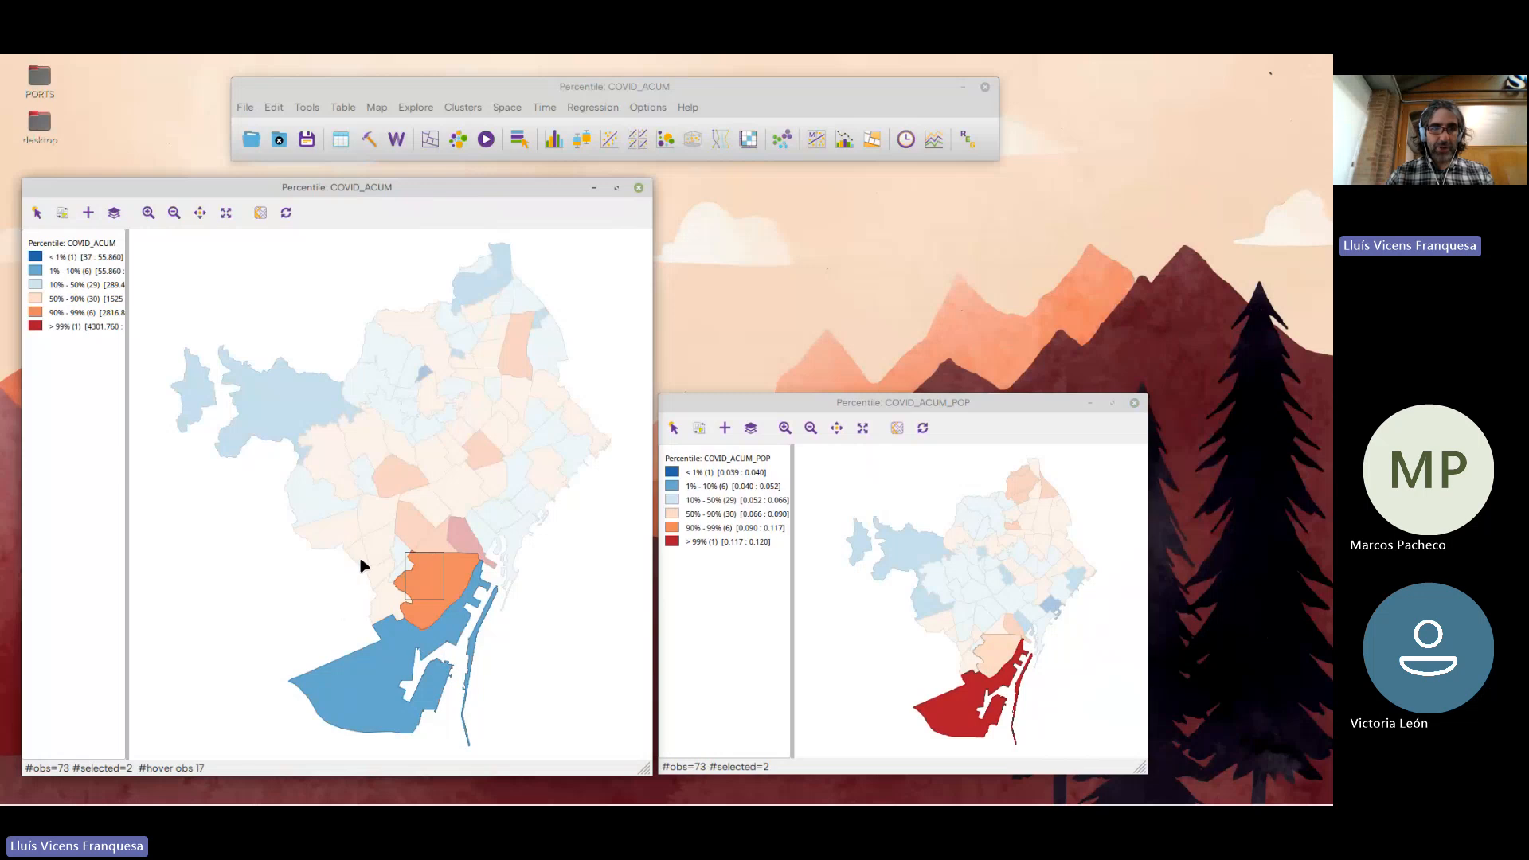
{"action": "left_click_drag", "start_coordinate": [360, 558], "coordinate": [422, 625]}
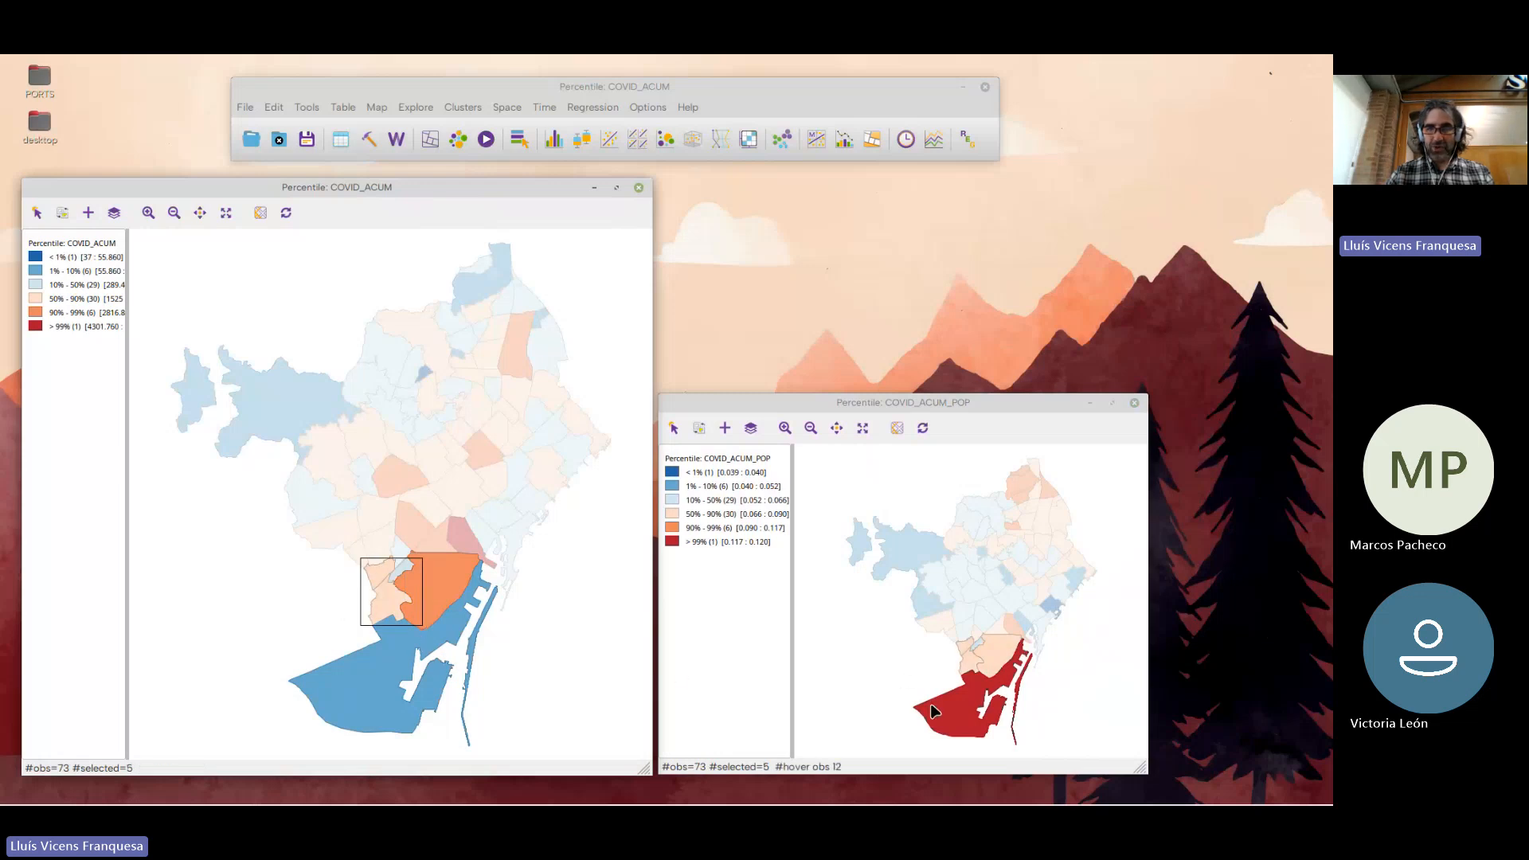
{"action": "left_click", "coordinate": [518, 355]}
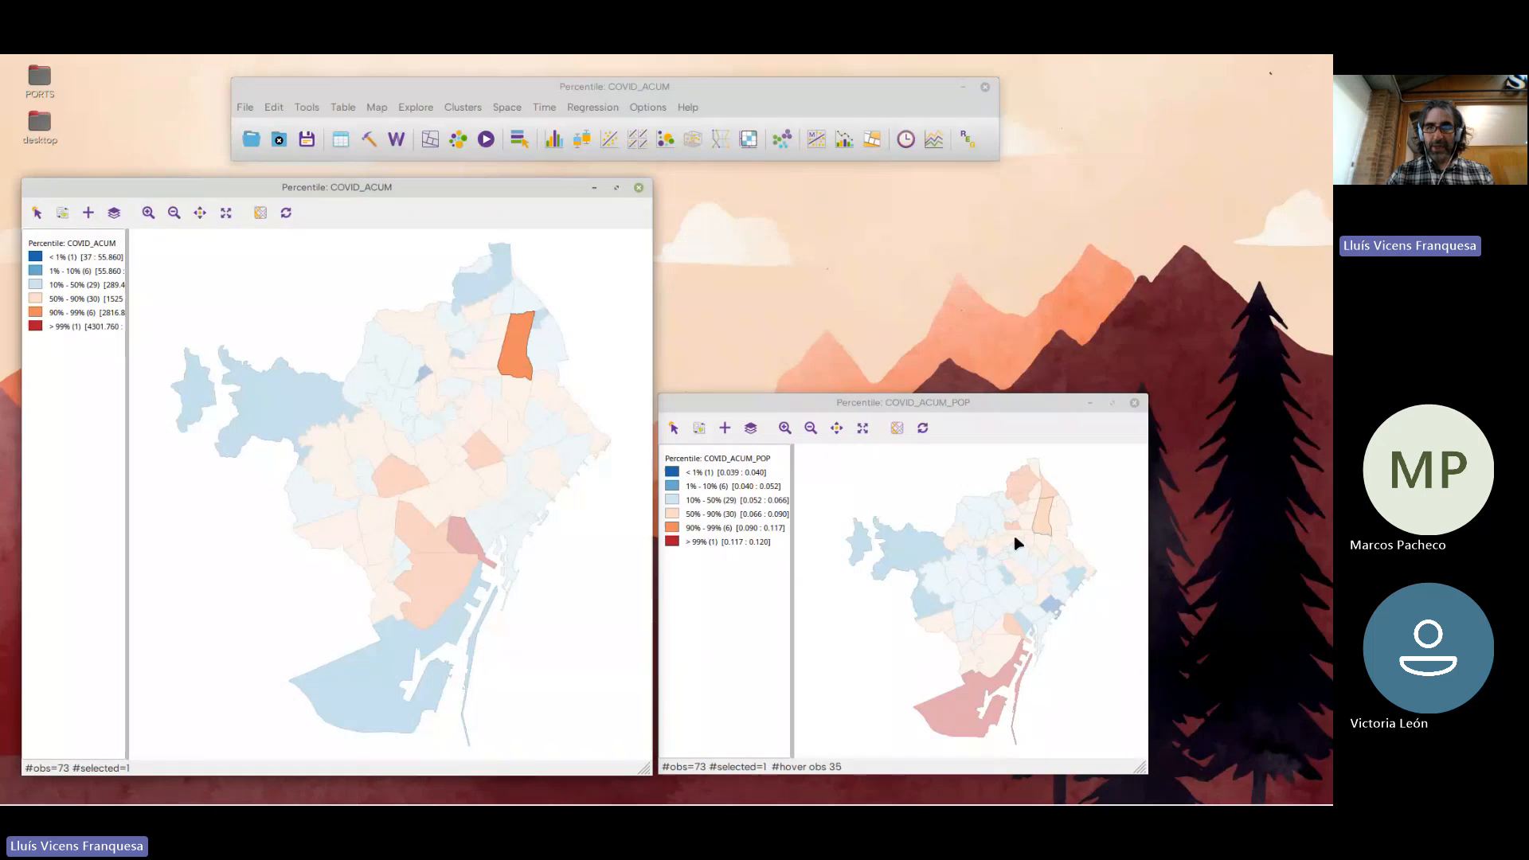
Raise the COVID_ACUM_POP map window level with the top of the COVID_ACUM map and clear the selection
{"action": "left_click_drag", "start_coordinate": [956, 414], "coordinate": [958, 201]}
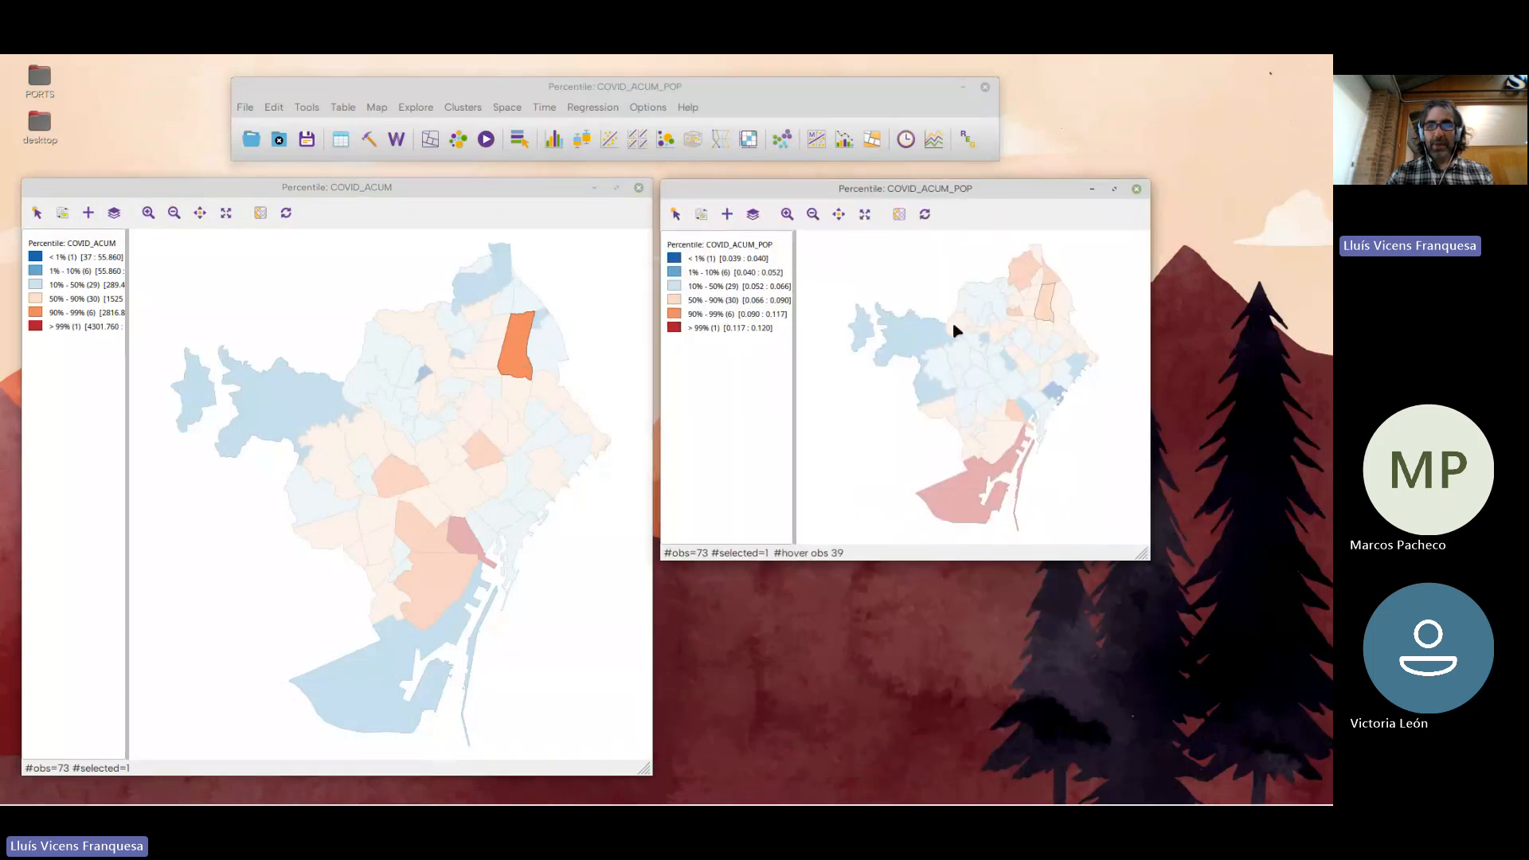
{"action": "left_click", "coordinate": [1068, 451]}
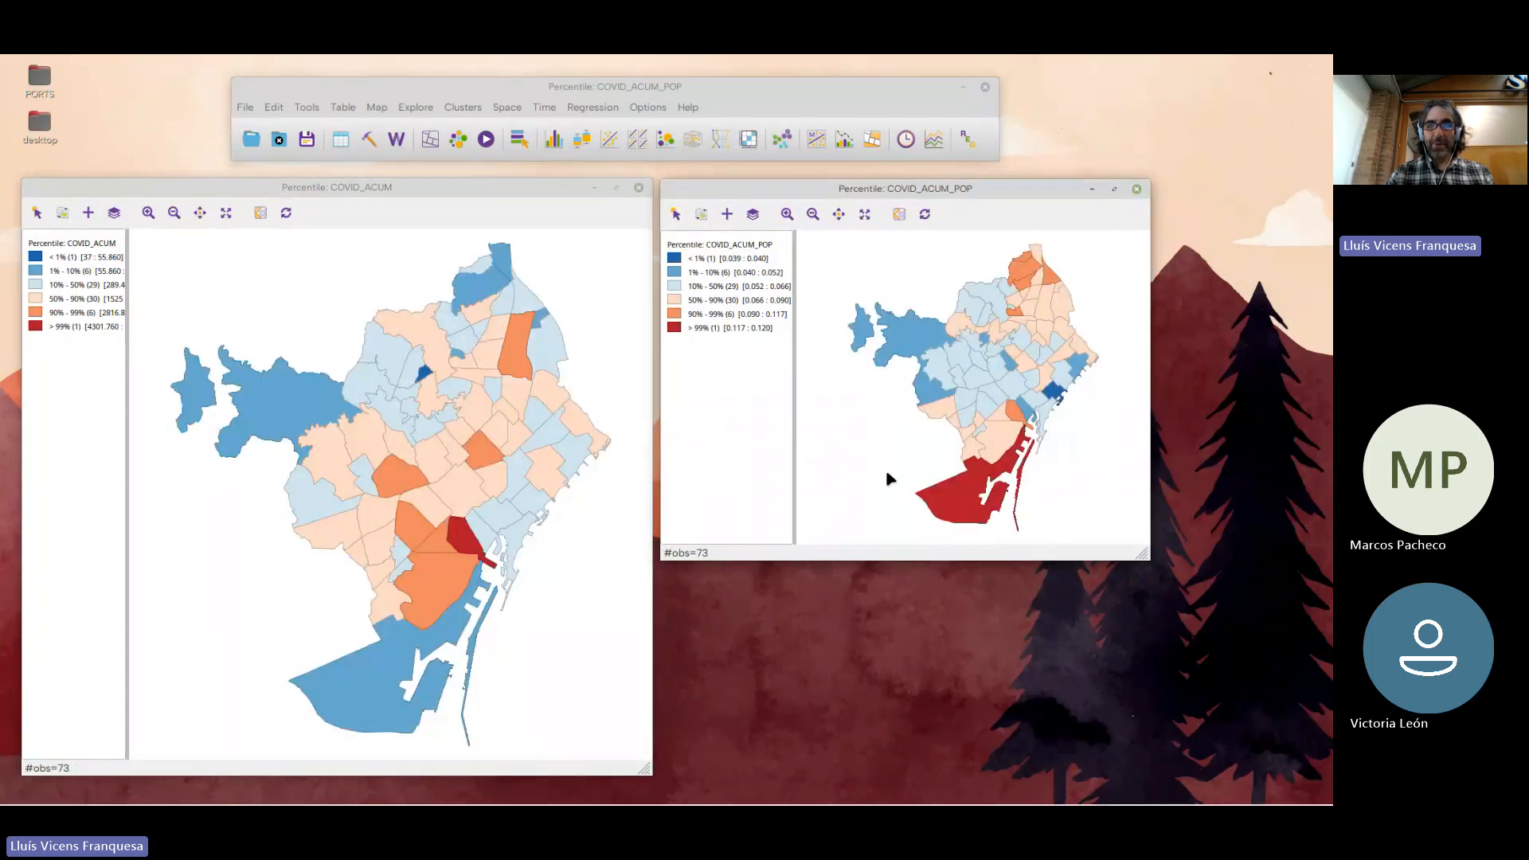
Create a histogram of COVID_ACUM_POP and arrange it beside the COVID_ACUM map, below the raised COVID_ACUM_POP map window
{"action": "left_click", "coordinate": [551, 142]}
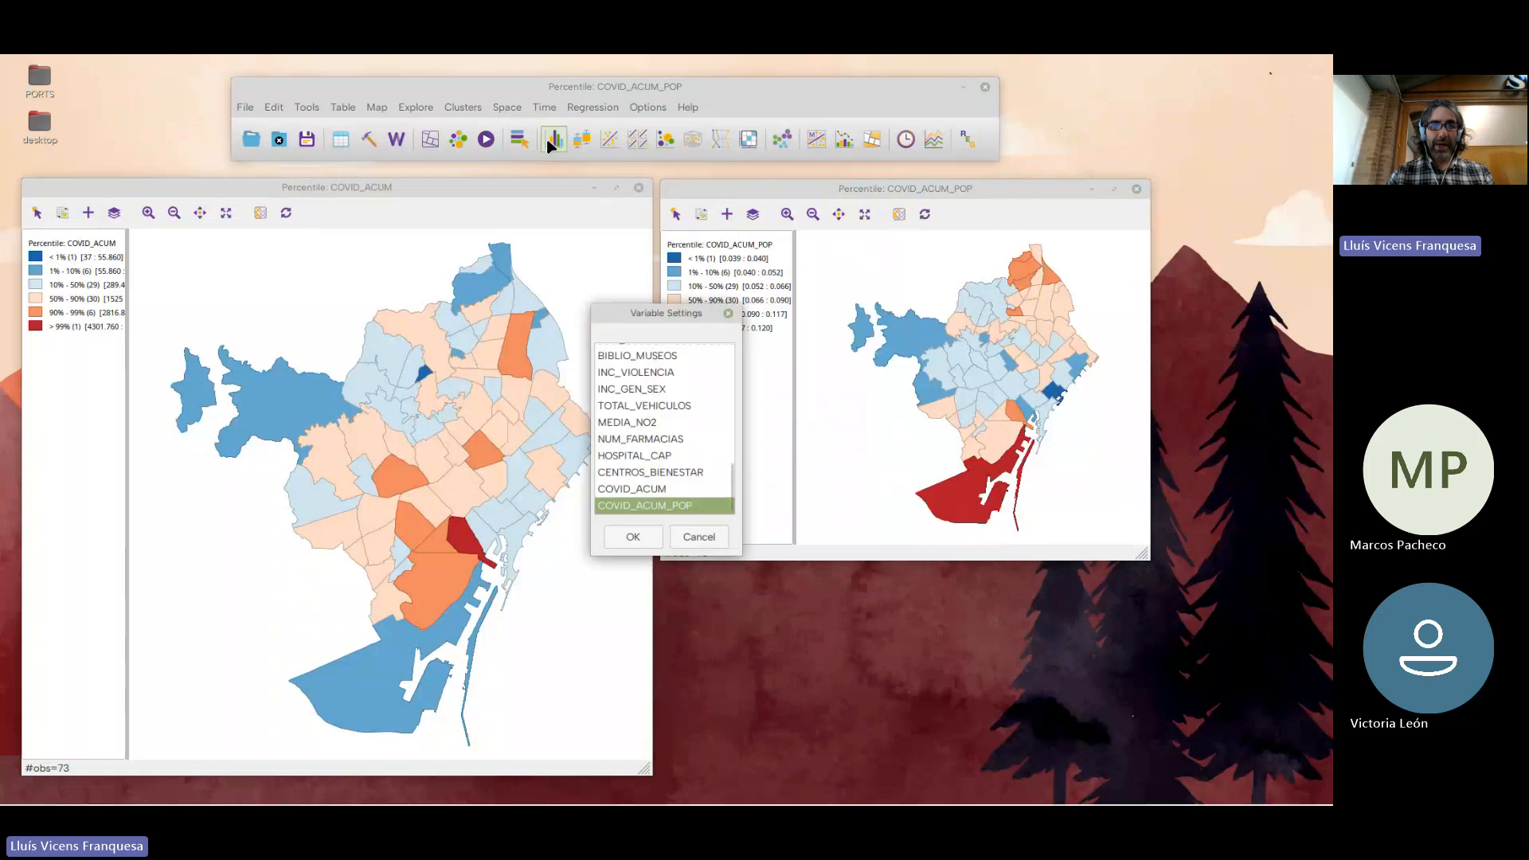
{"action": "left_click", "coordinate": [633, 538]}
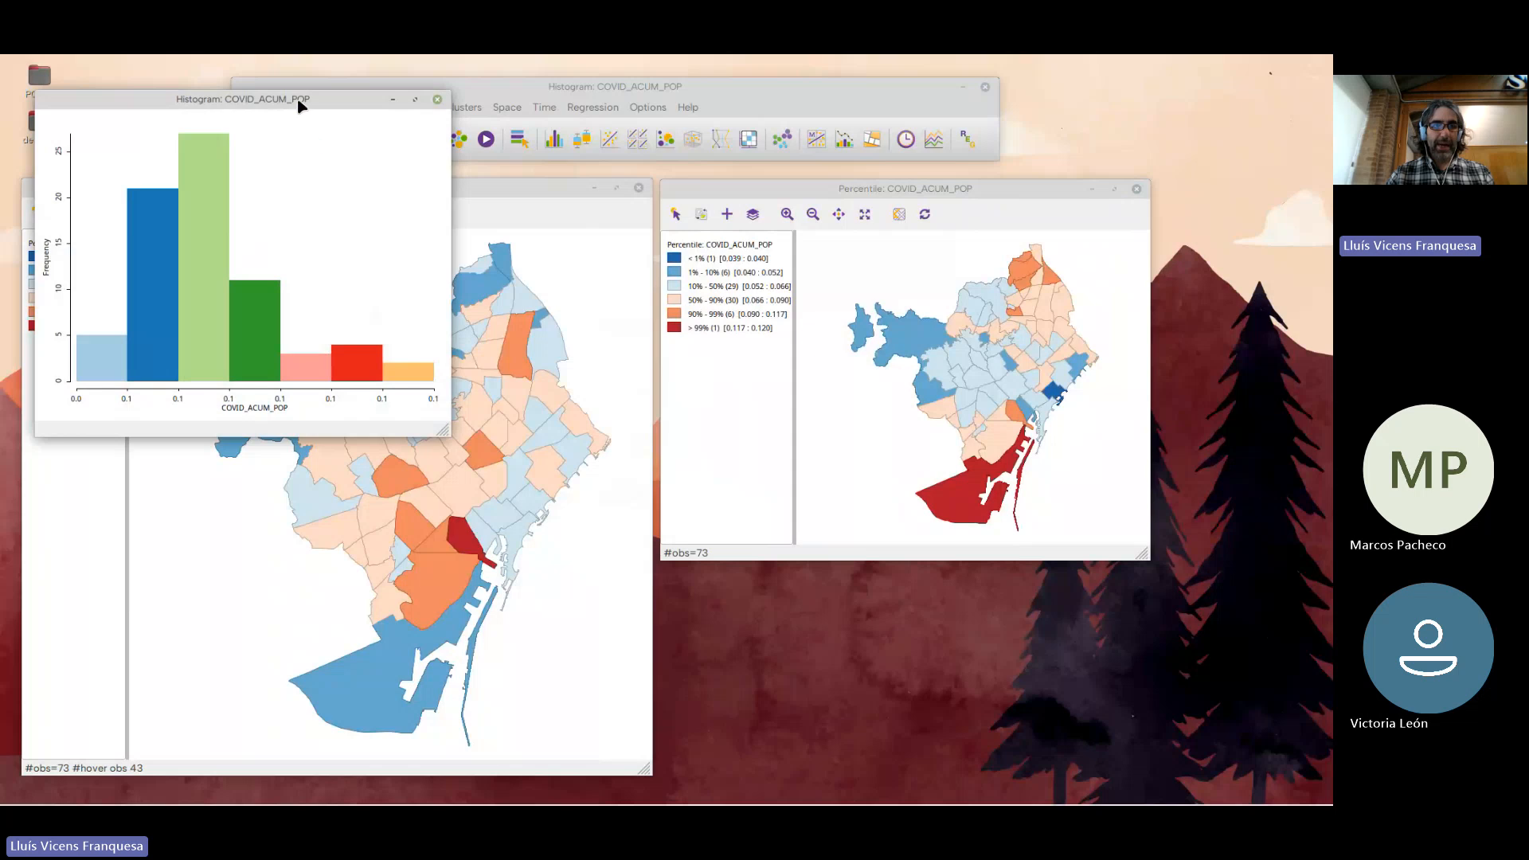
{"action": "left_click_drag", "start_coordinate": [732, 434], "coordinate": [891, 467]}
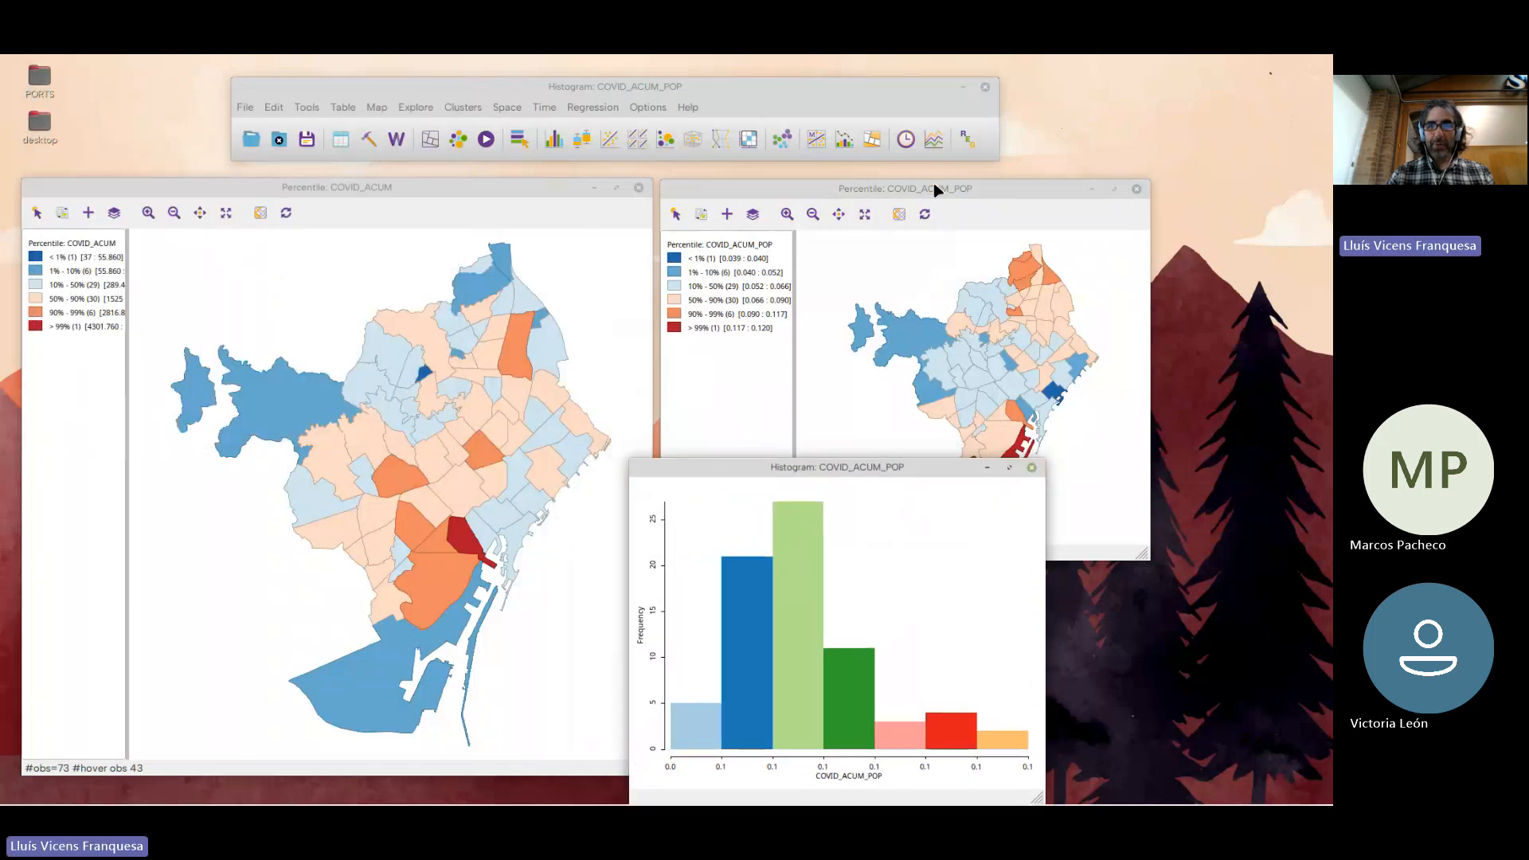
{"action": "left_click_drag", "start_coordinate": [937, 188], "coordinate": [1046, 87]}
{"action": "left_click_drag", "start_coordinate": [714, 465], "coordinate": [772, 382]}
Select the second and third histogram bars, and separately the last two, to locate their neighbourhoods on both maps, clearing each selection
{"action": "left_click_drag", "start_coordinate": [807, 534], "coordinate": [839, 586]}
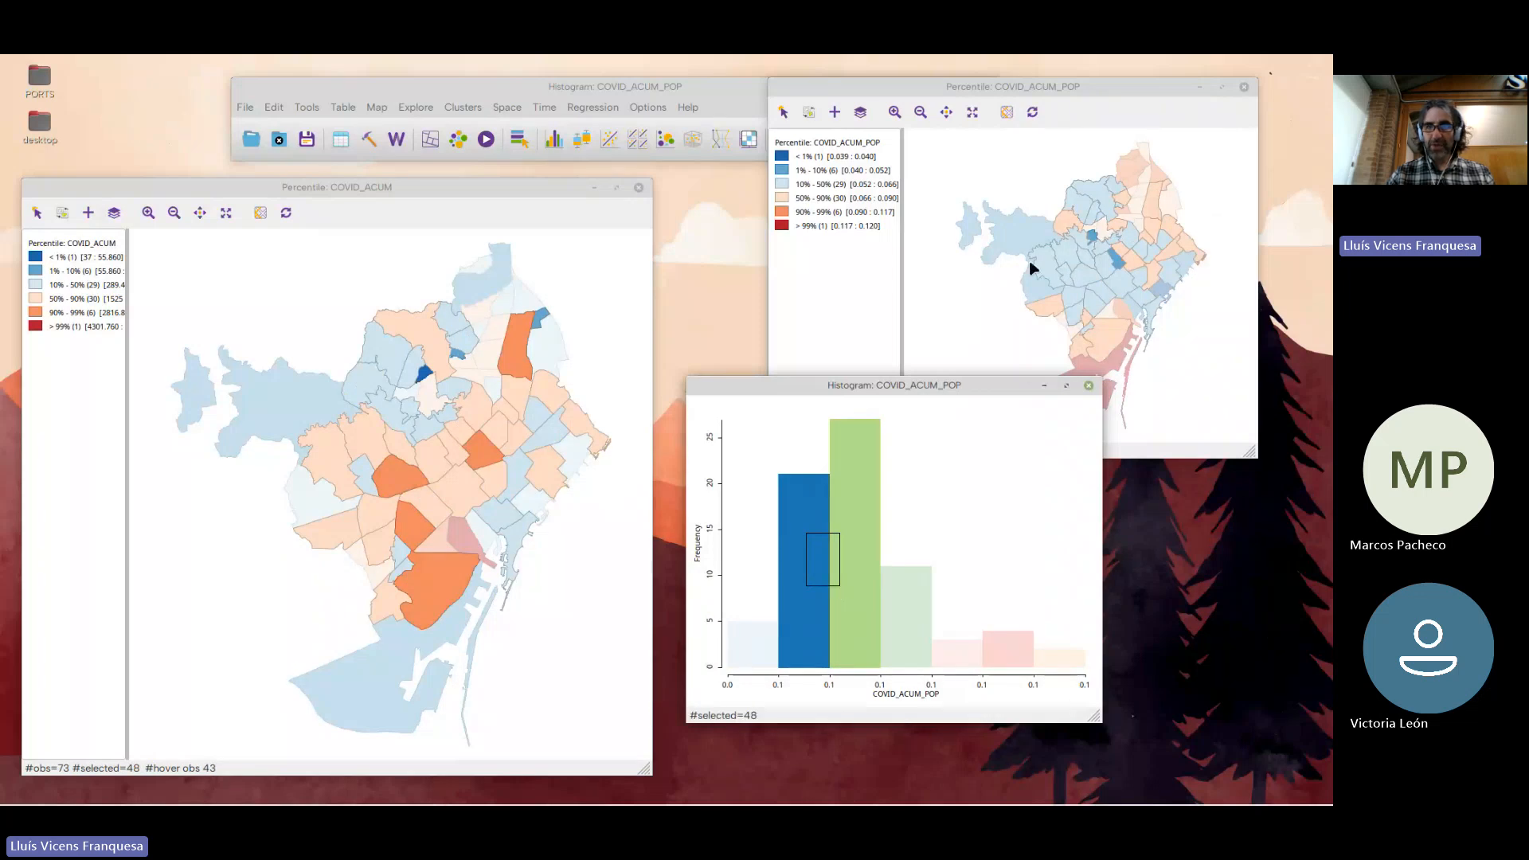
{"action": "left_click", "coordinate": [983, 491]}
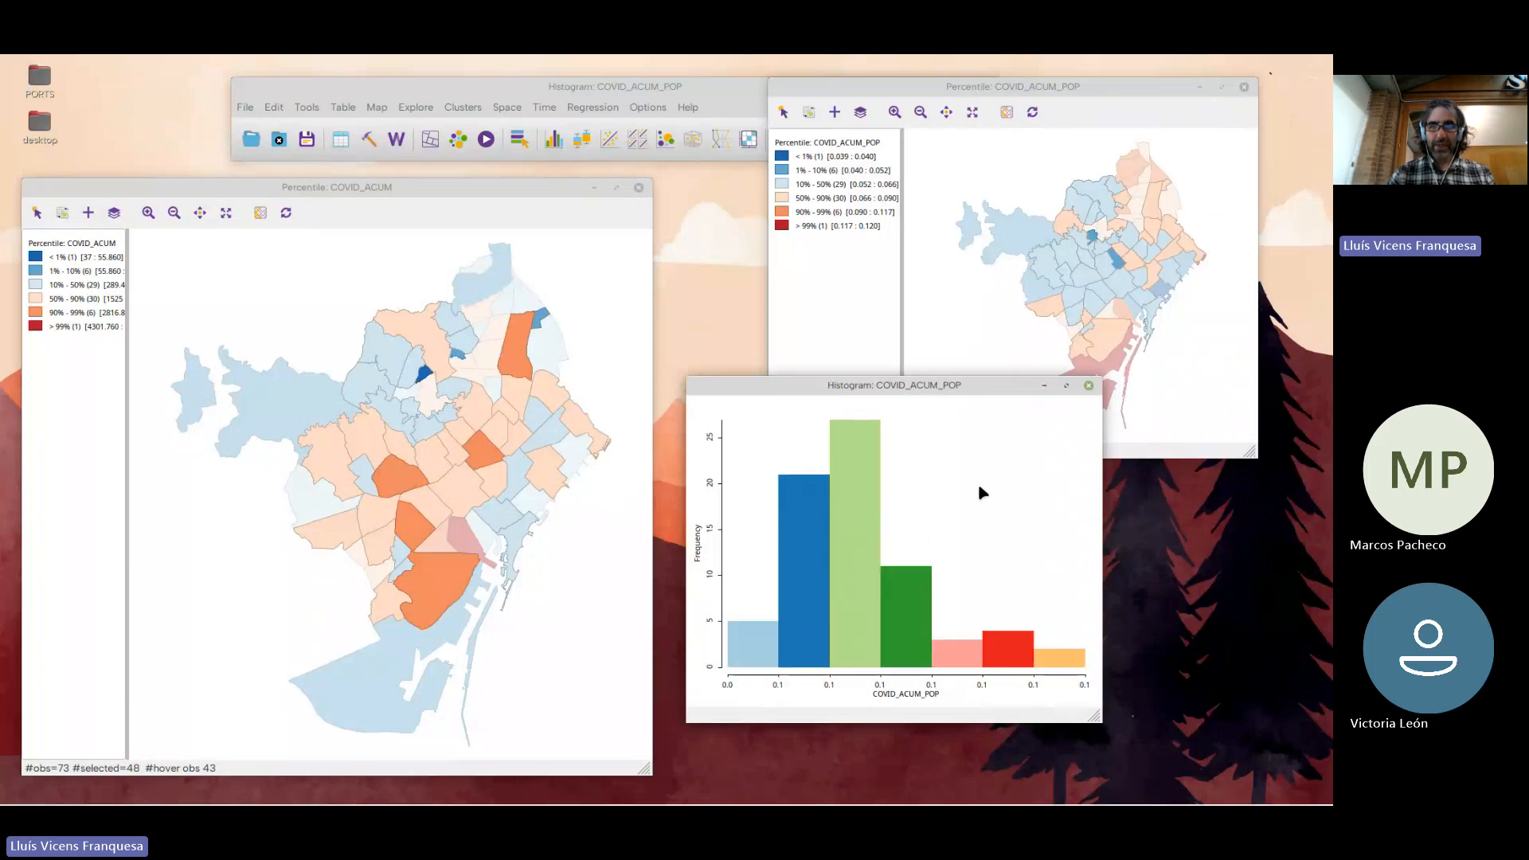
{"action": "left_click_drag", "start_coordinate": [1000, 653], "coordinate": [1053, 661]}
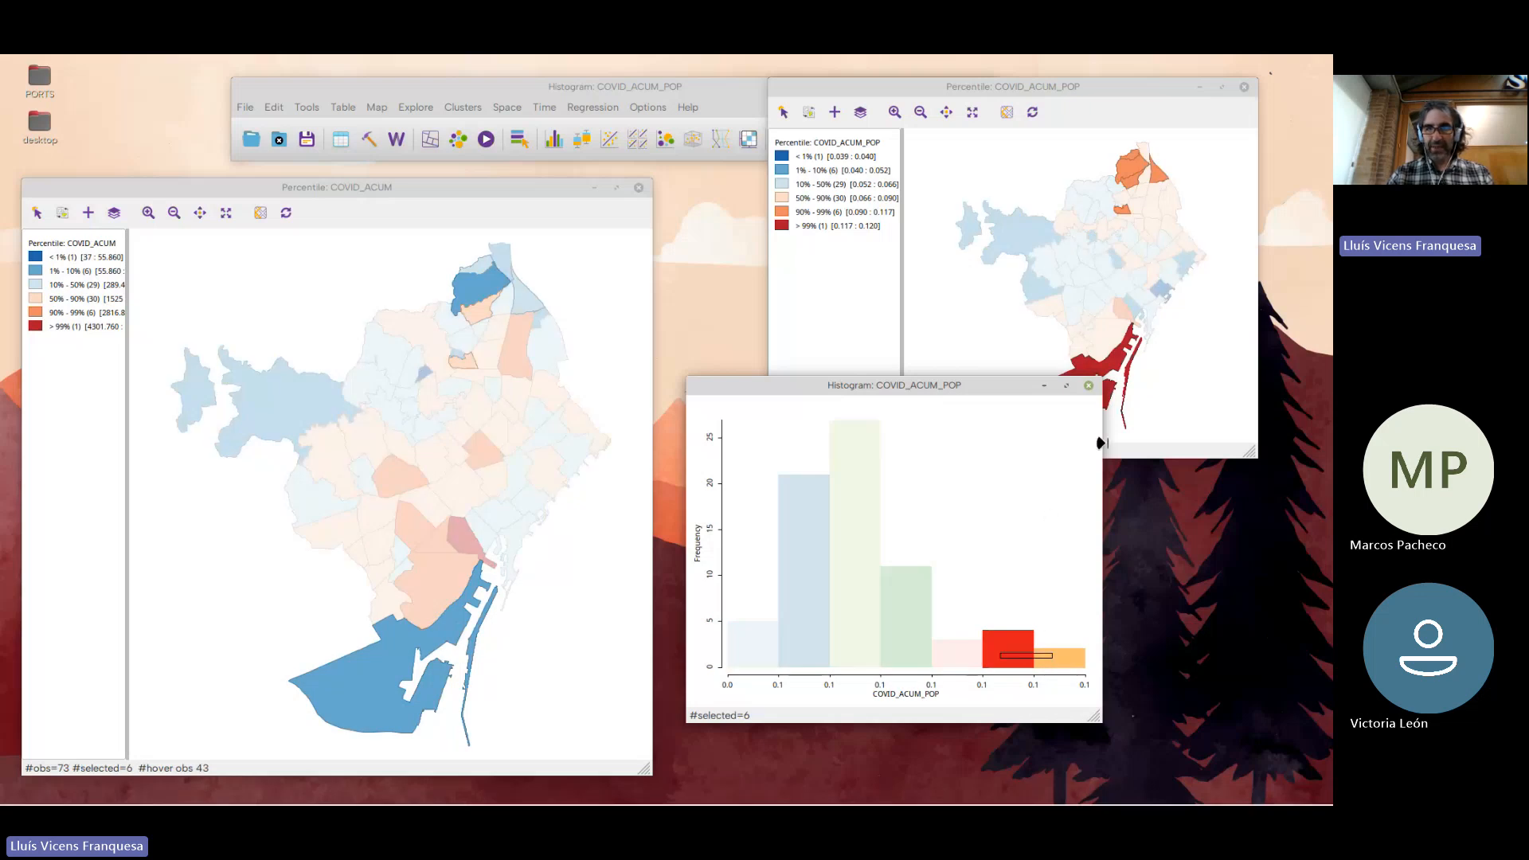
{"action": "left_click", "coordinate": [1026, 518]}
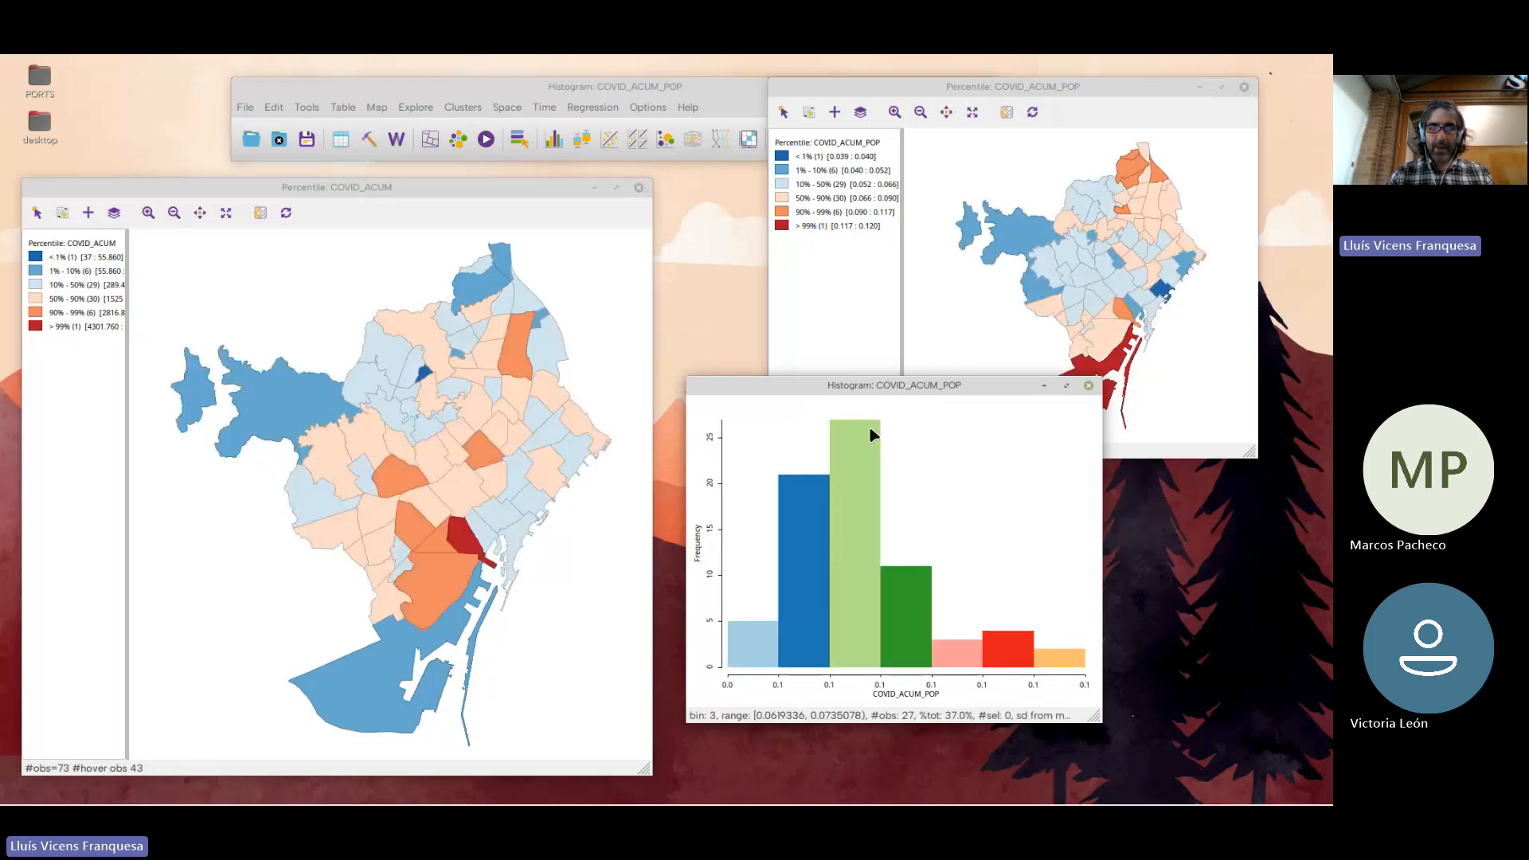
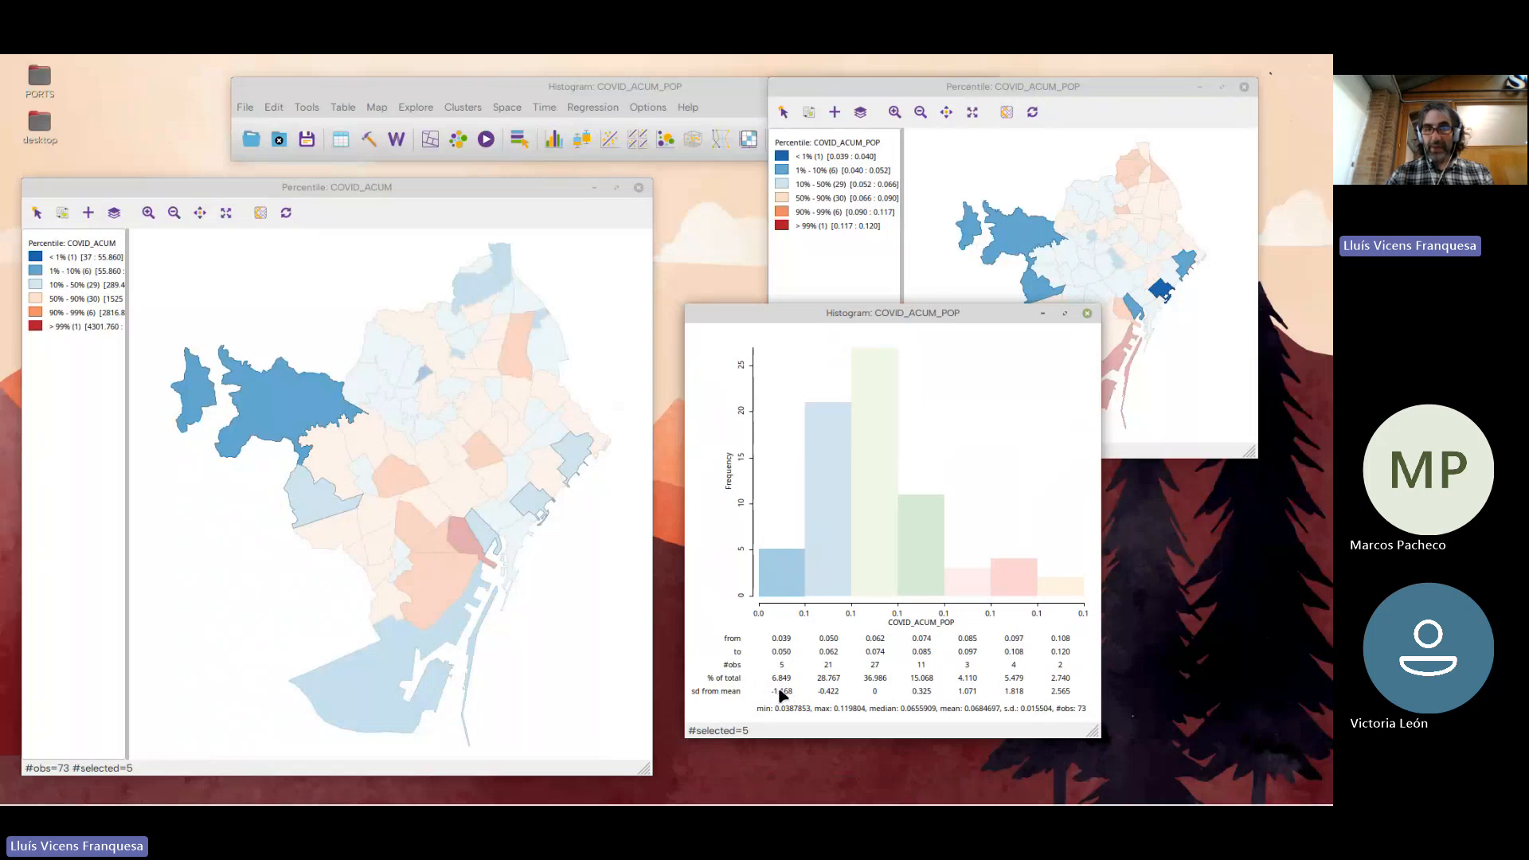
Select the third histogram bar to compare its neighbourhoods on both maps, and place the histogram window below the COVID_ACUM_POP map
{"action": "left_click", "coordinate": [876, 548]}
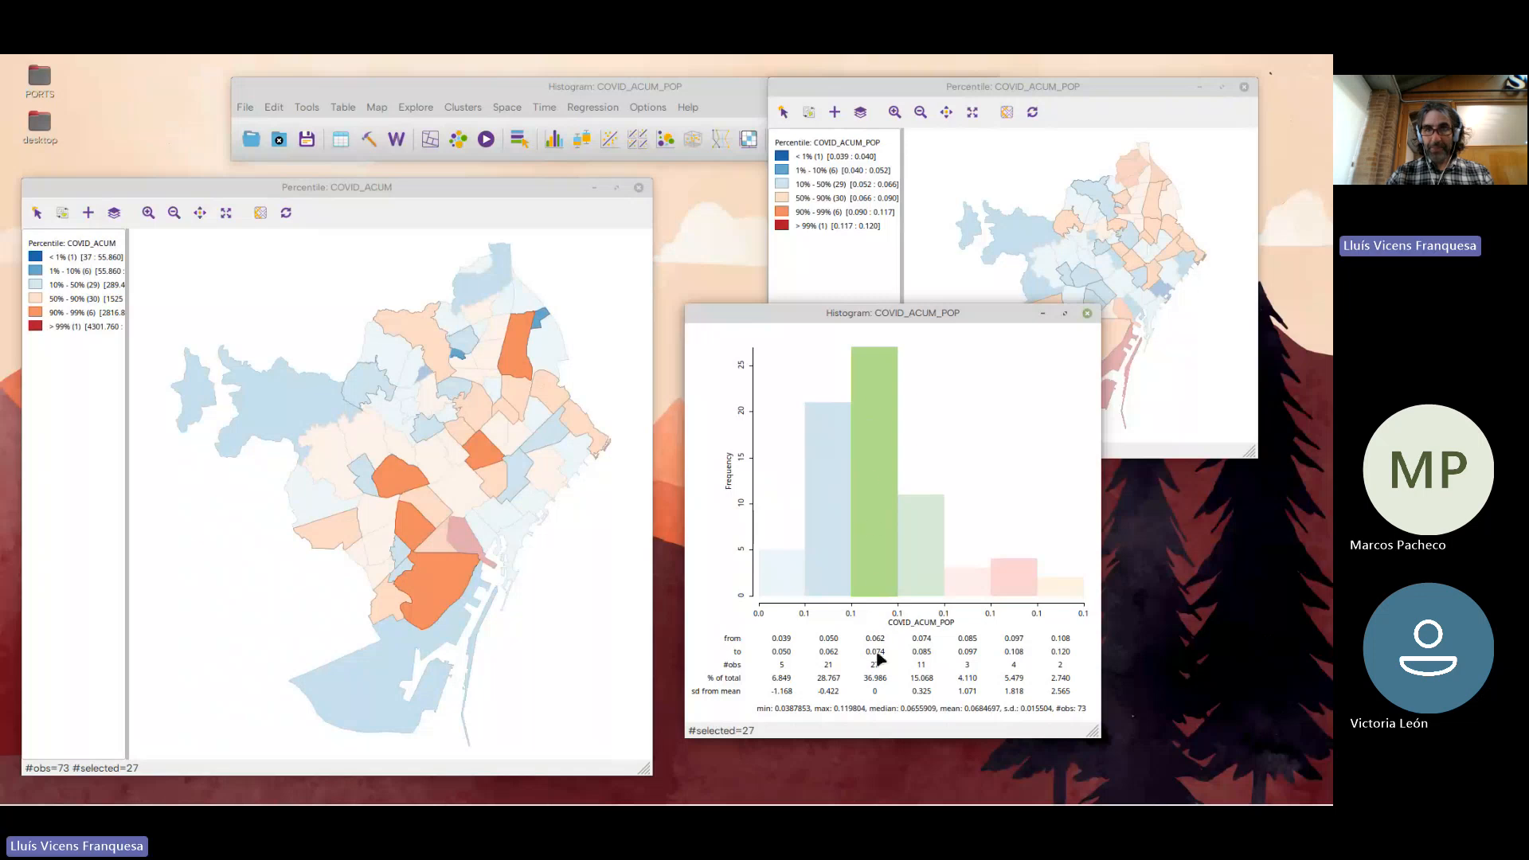
{"action": "left_click", "coordinate": [874, 334]}
{"action": "left_click", "coordinate": [874, 431]}
{"action": "left_click_drag", "start_coordinate": [876, 319], "coordinate": [886, 547]}
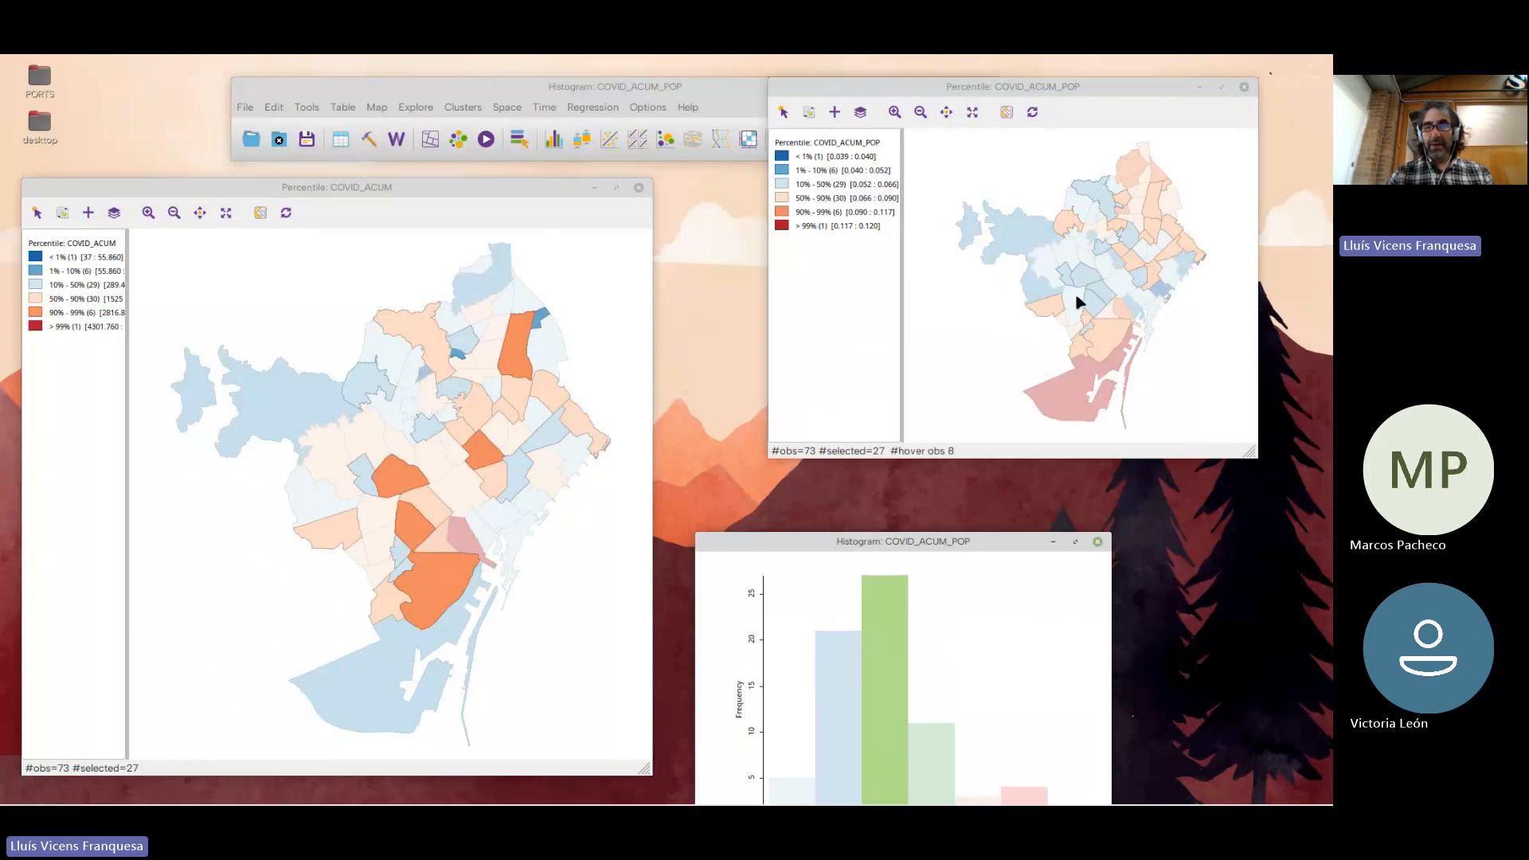
{"action": "left_click_drag", "start_coordinate": [912, 541], "coordinate": [917, 497]}
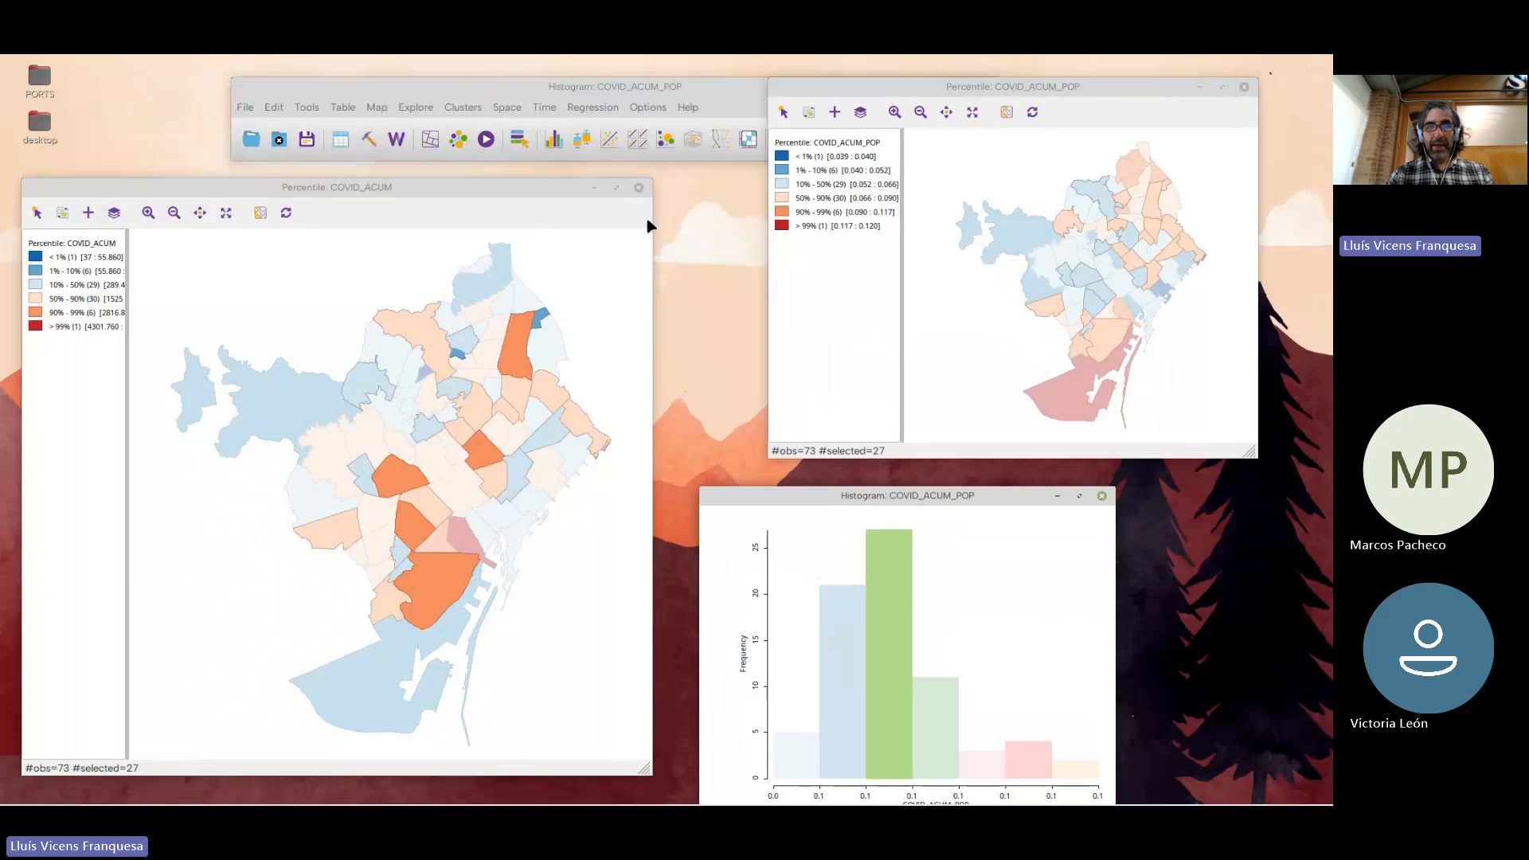
Enable the classic yellow cross-hatching preference for highlighting selections in maps and close the preferences
{"action": "left_click", "coordinate": [497, 84]}
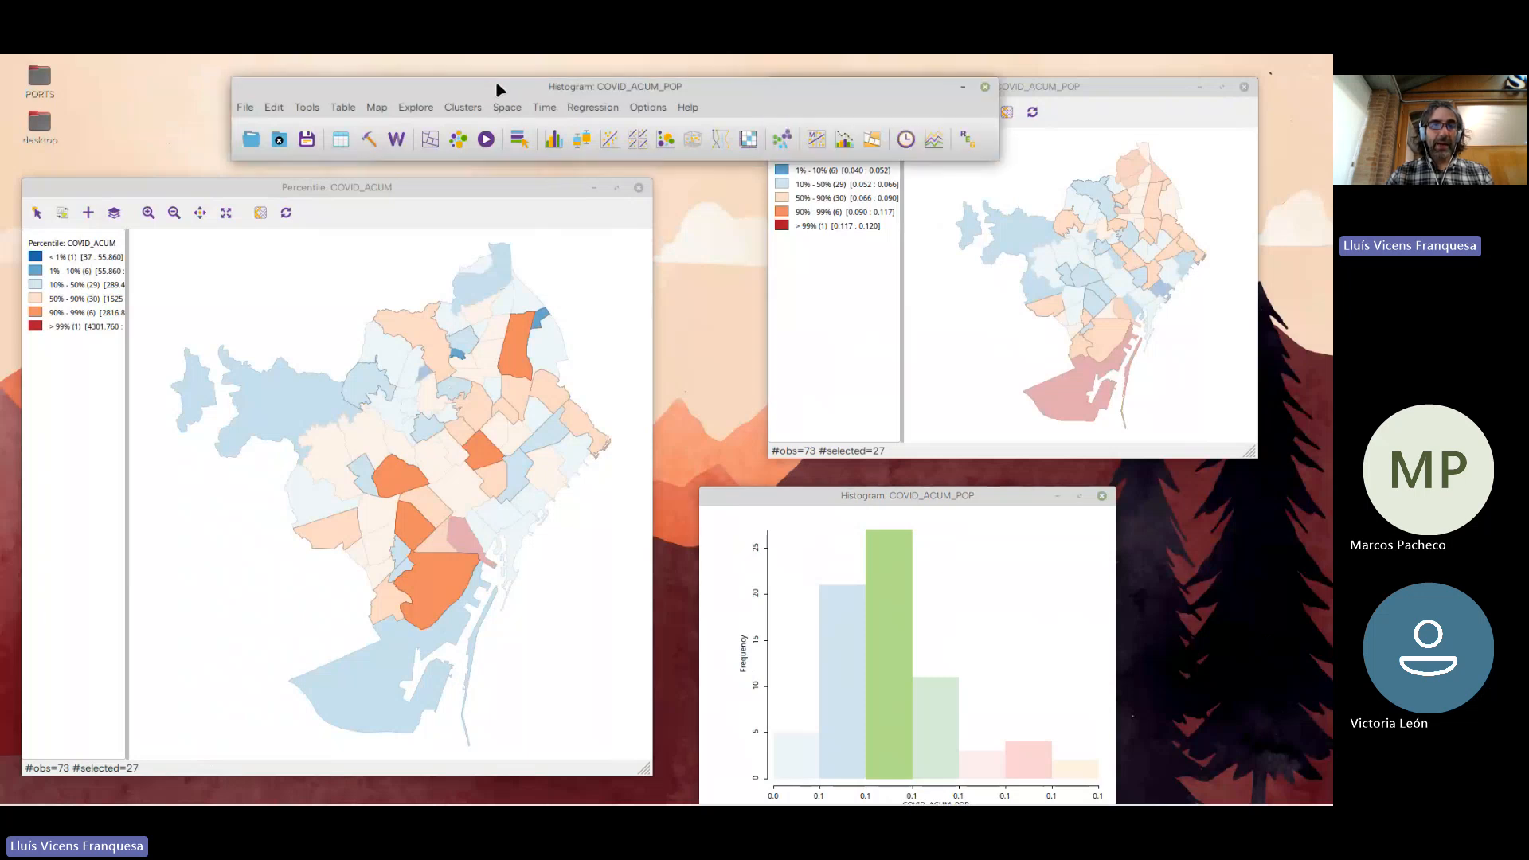
{"action": "left_click", "coordinate": [249, 108]}
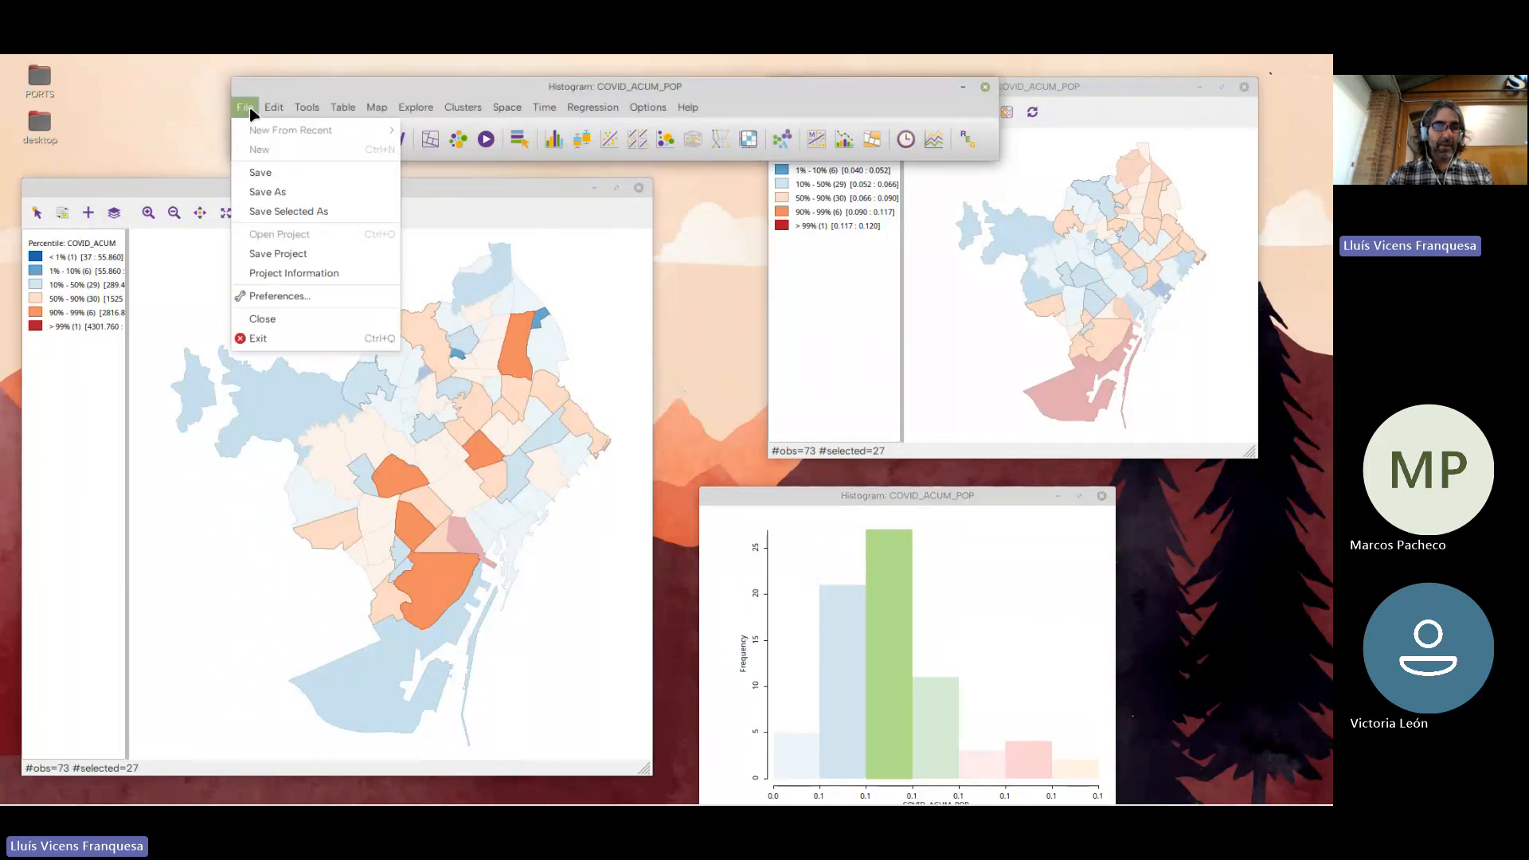
{"action": "left_click", "coordinate": [263, 297]}
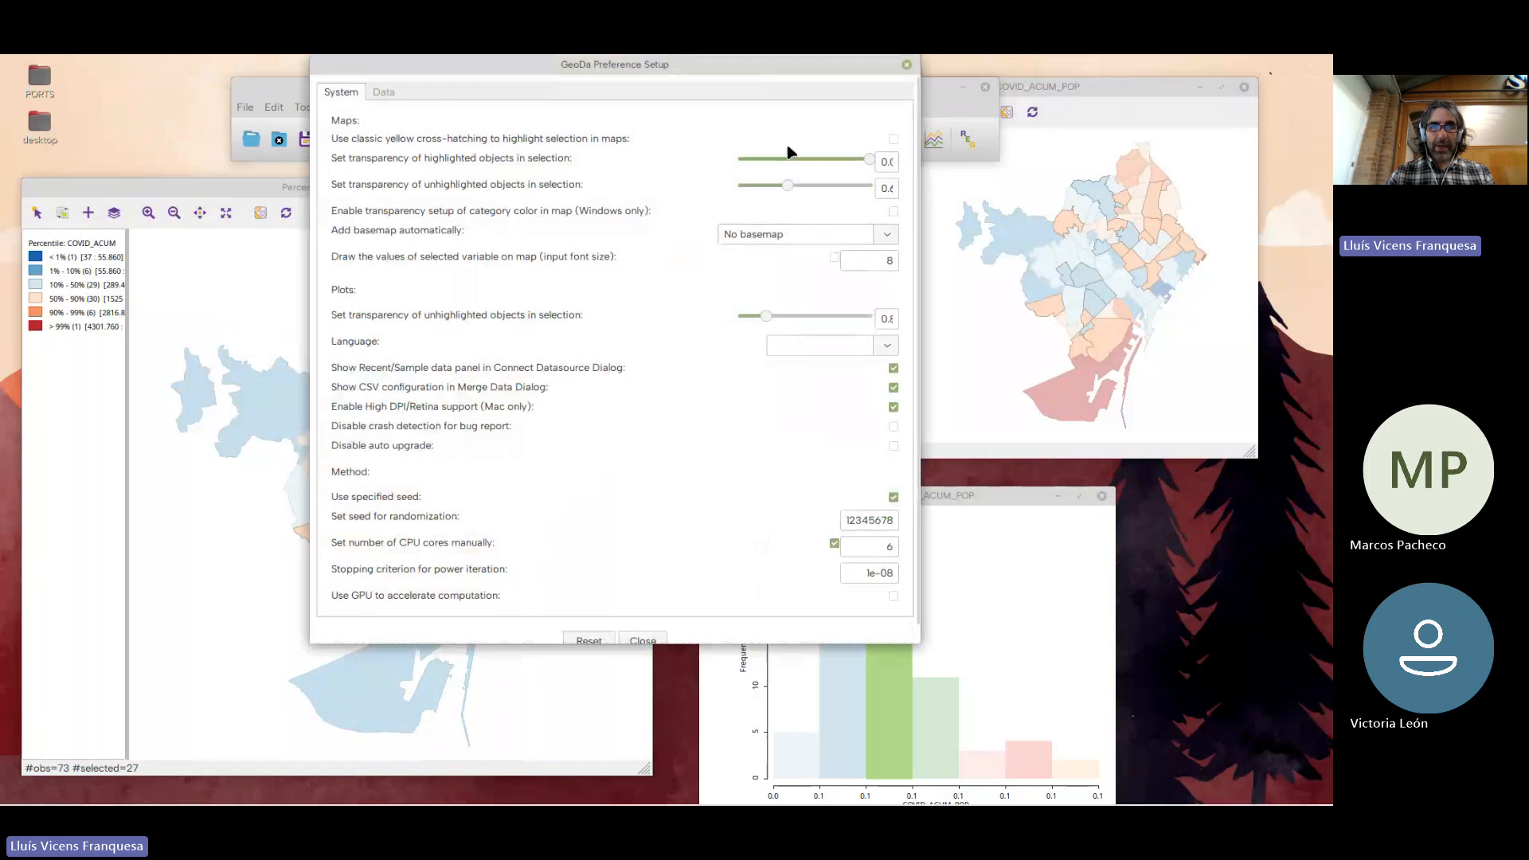
{"action": "left_click", "coordinate": [893, 138]}
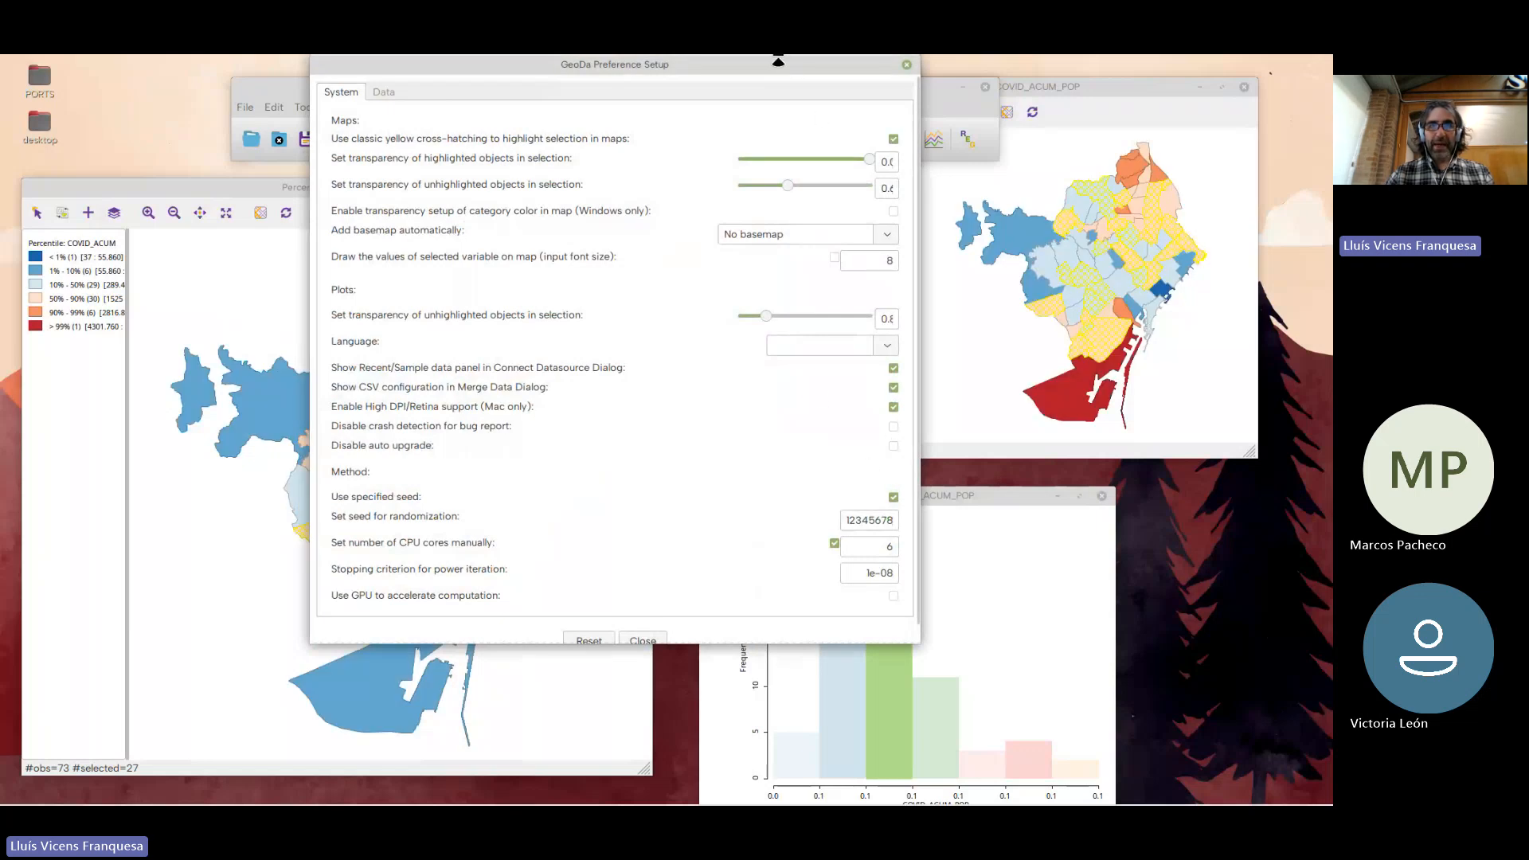
{"action": "left_click", "coordinate": [906, 67]}
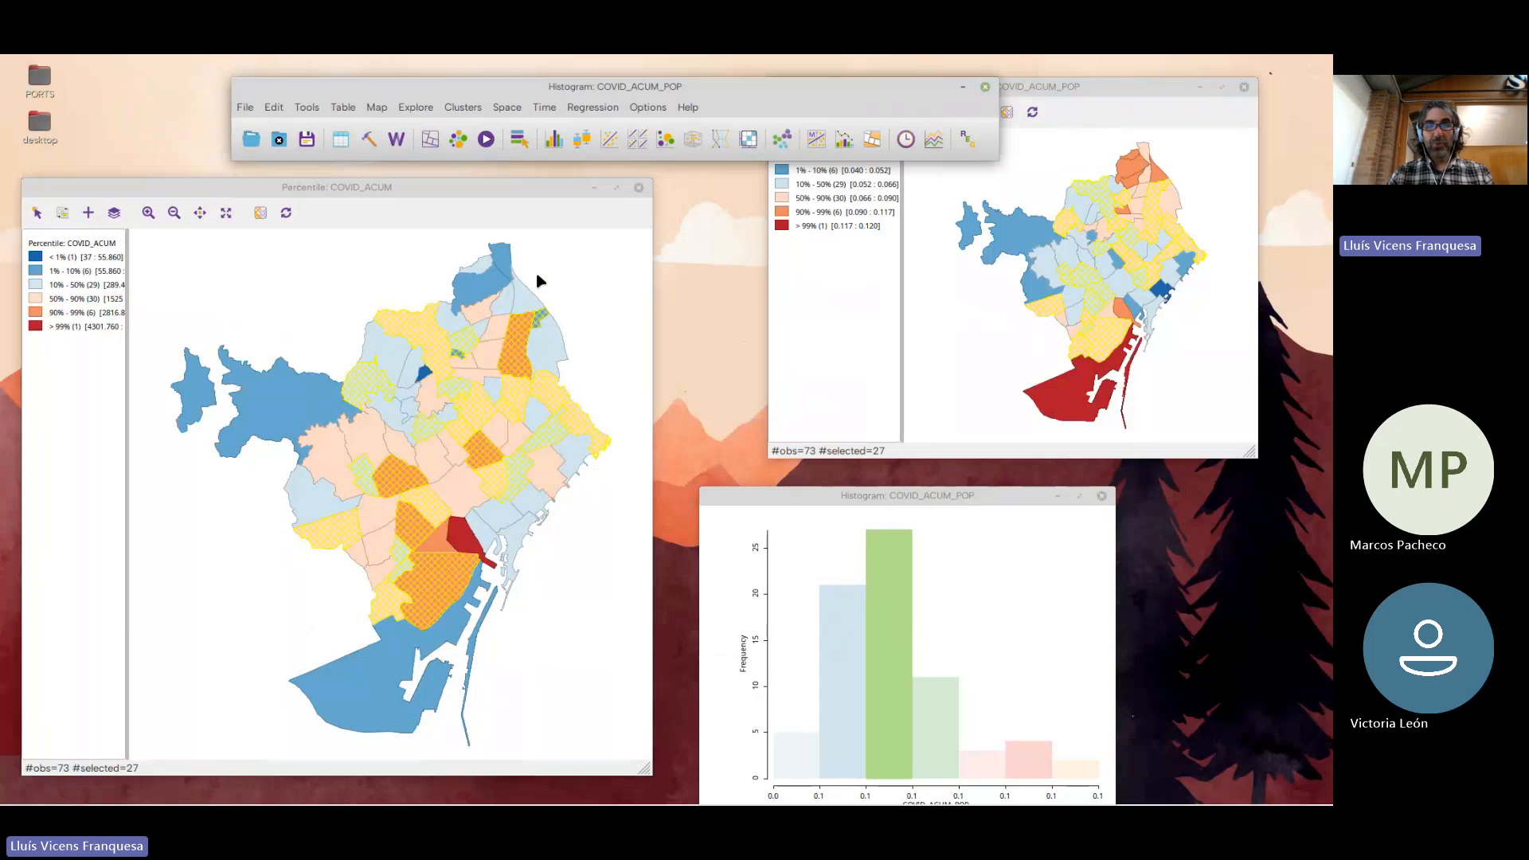
Toggle the yellow cross-hatching preference to compare highlight styles, leave it disabled, and raise the histogram window so its statistics are fully in view
{"action": "left_click", "coordinate": [246, 107]}
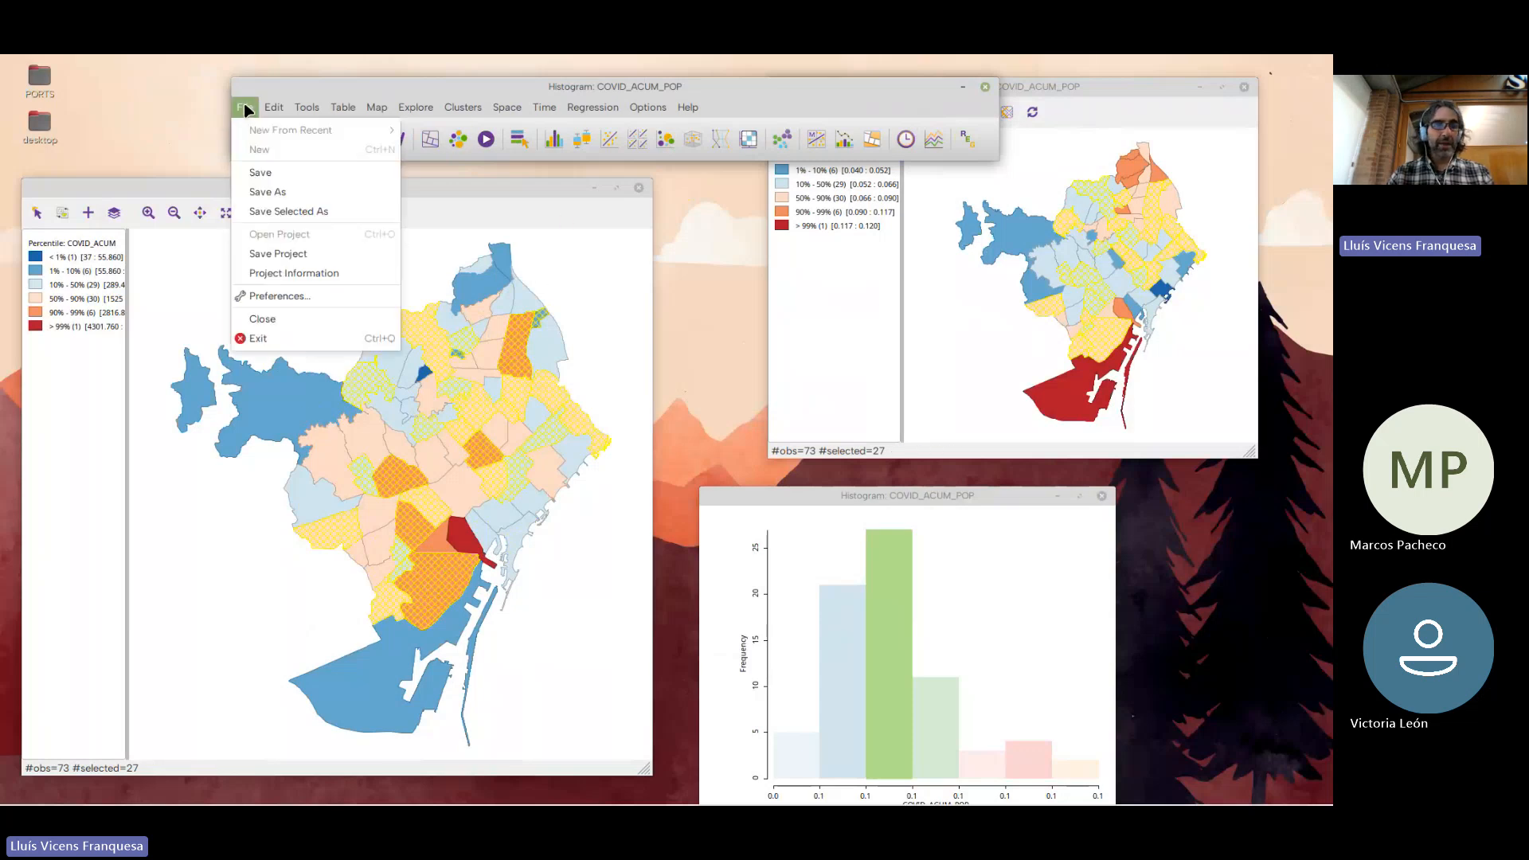
{"action": "left_click", "coordinate": [281, 297]}
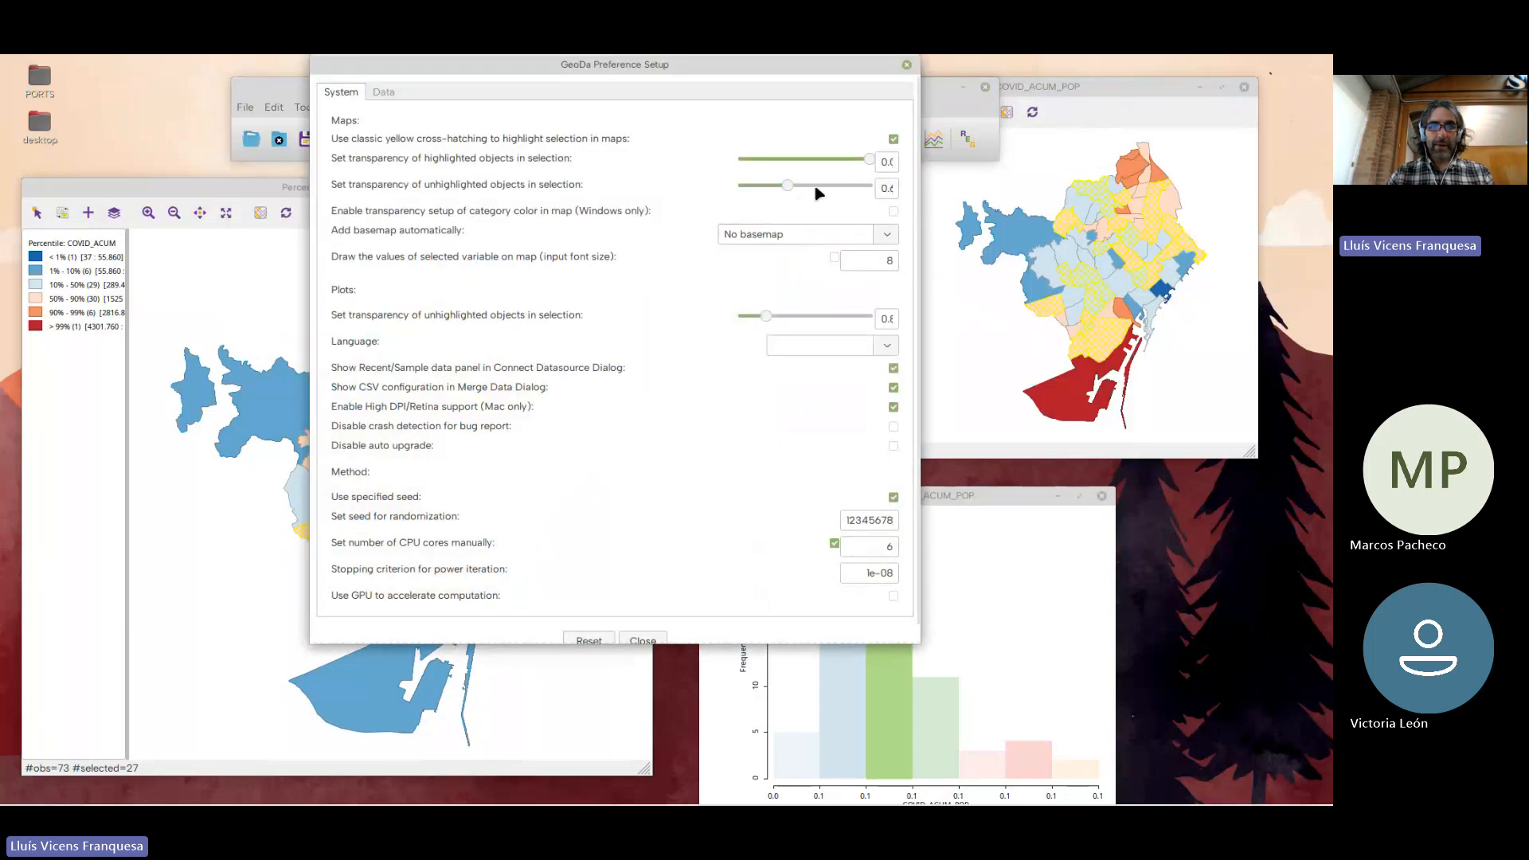
{"action": "left_click", "coordinate": [893, 139]}
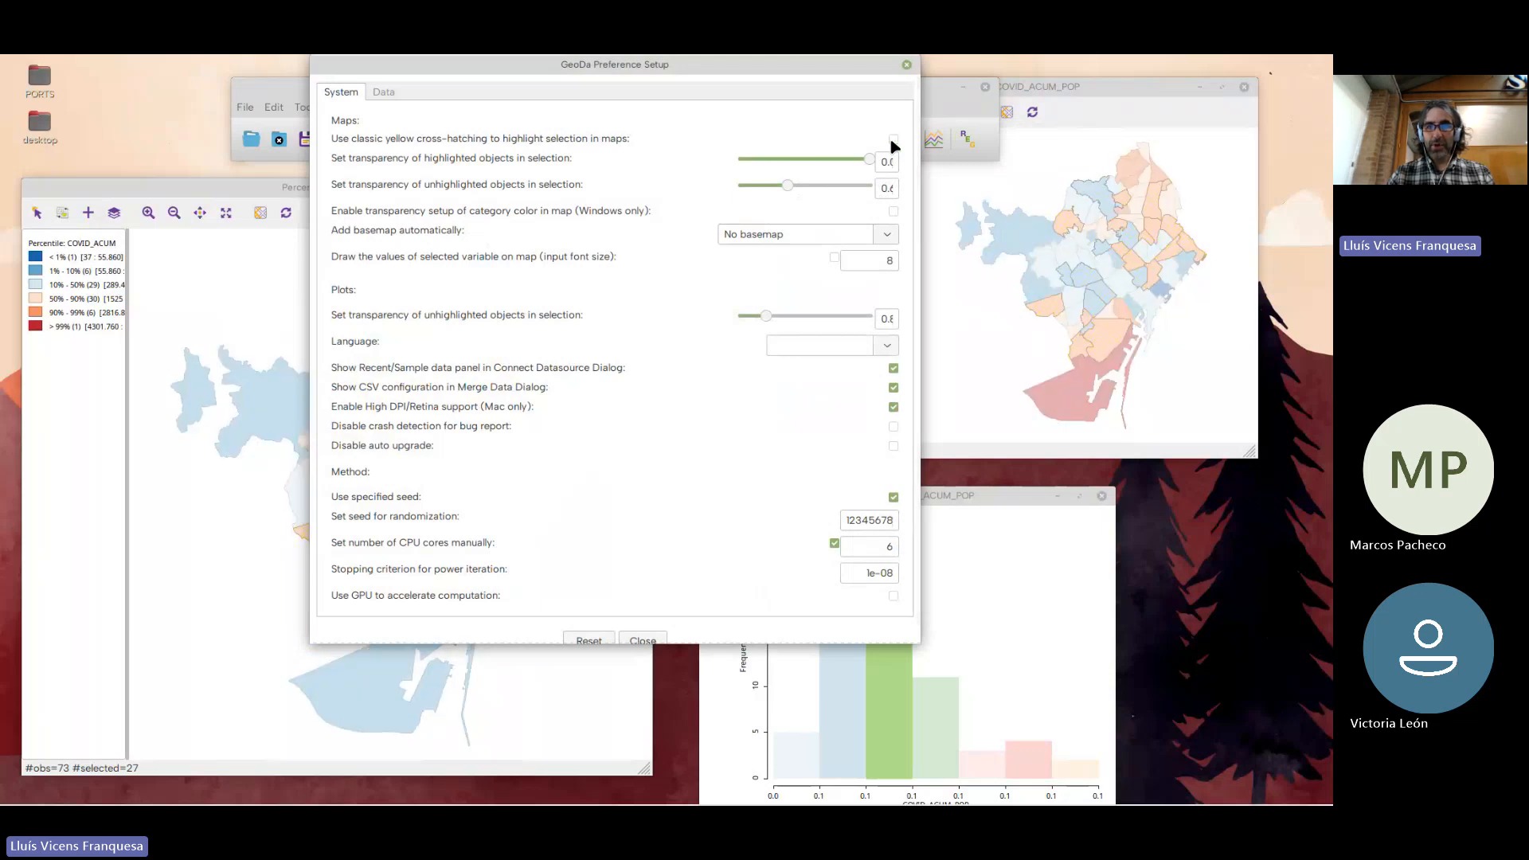
{"action": "left_click", "coordinate": [893, 141]}
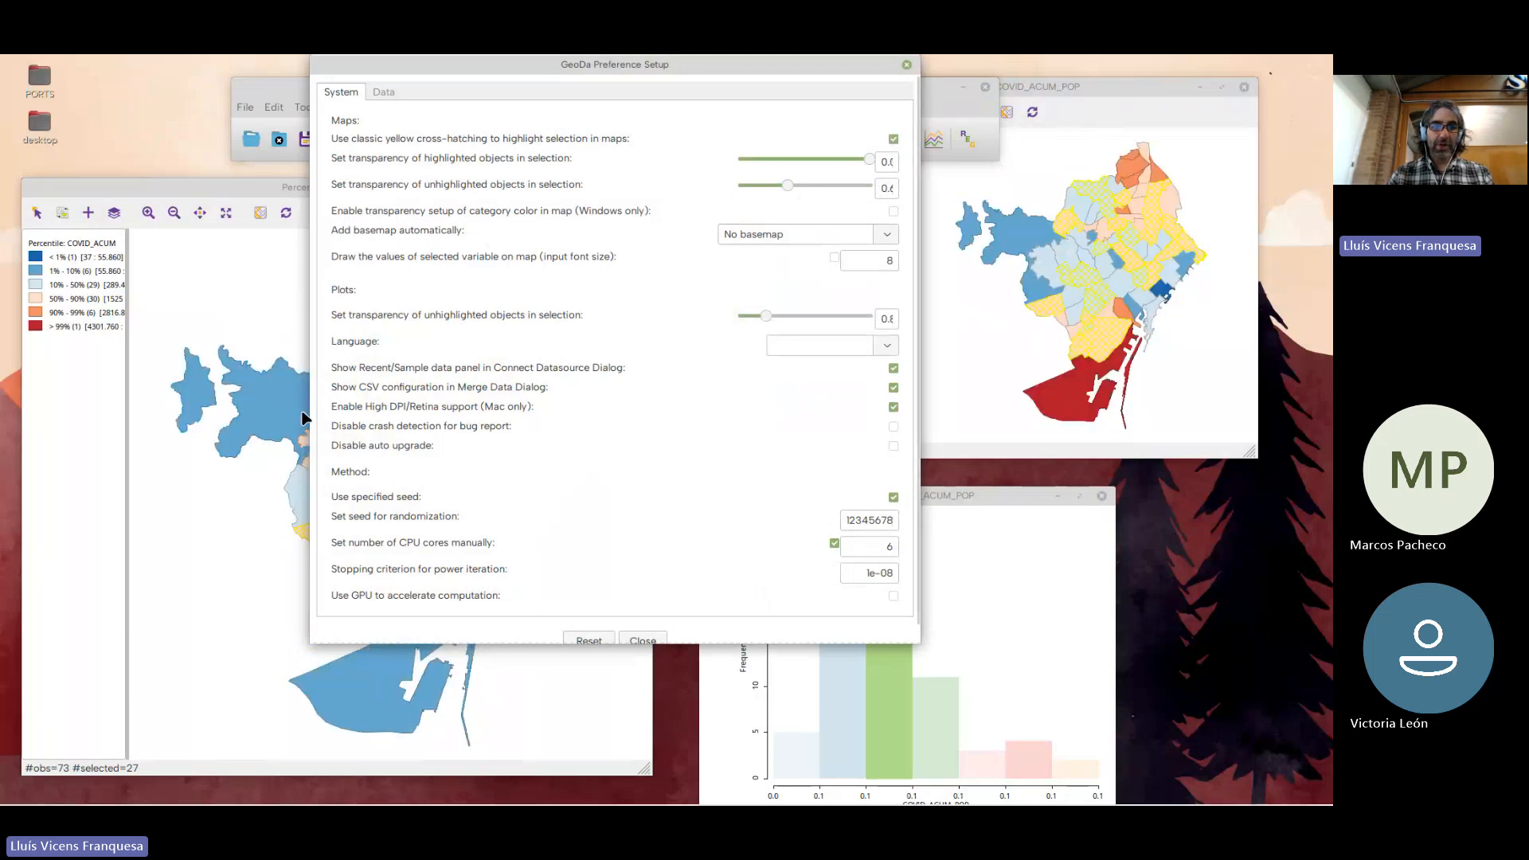
{"action": "left_click_drag", "start_coordinate": [715, 67], "coordinate": [722, 149]}
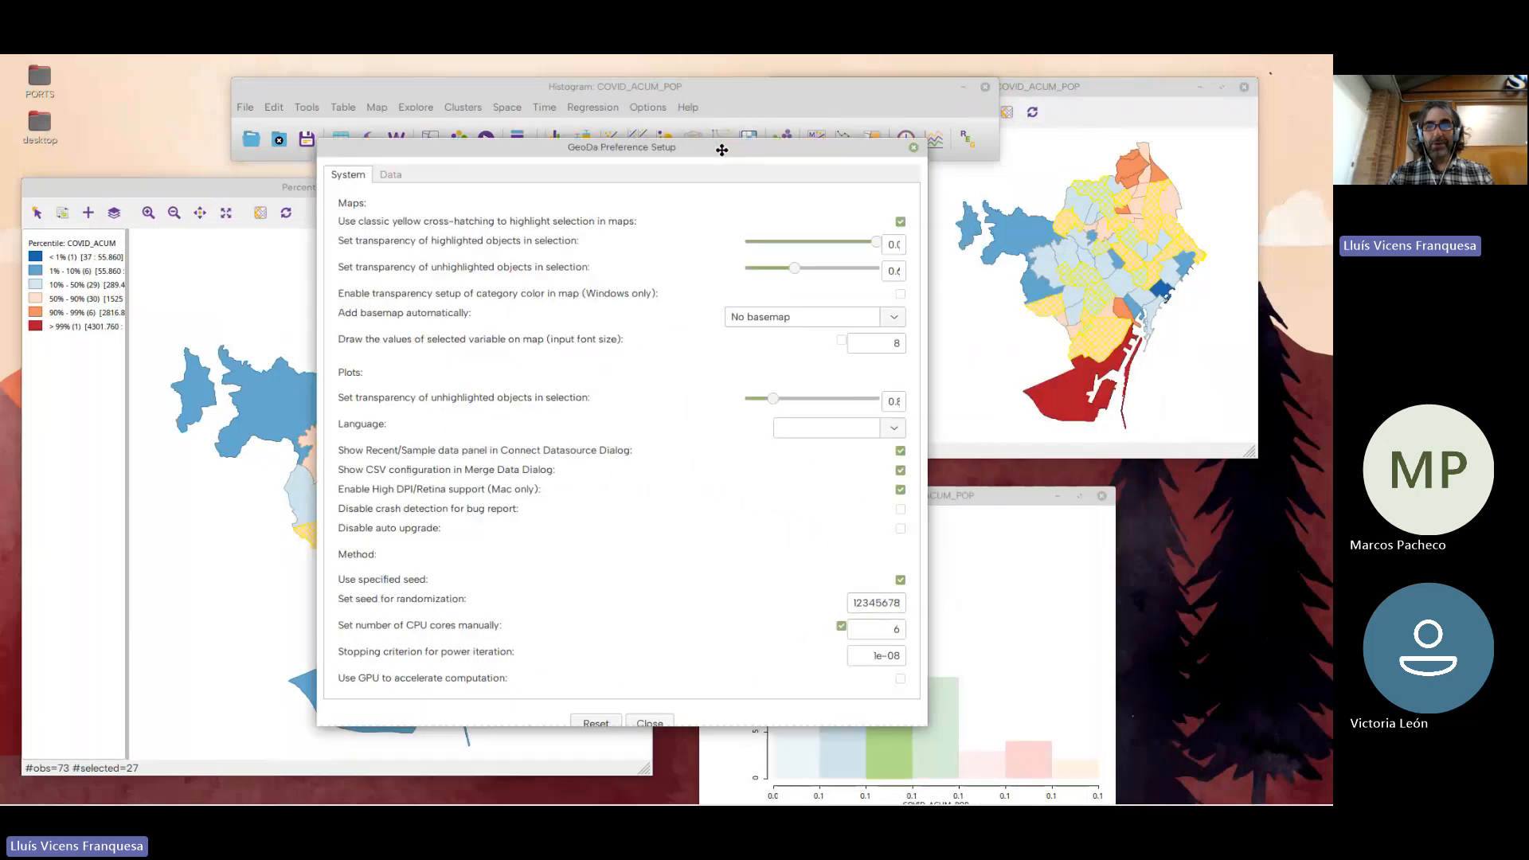
{"action": "left_click", "coordinate": [900, 222]}
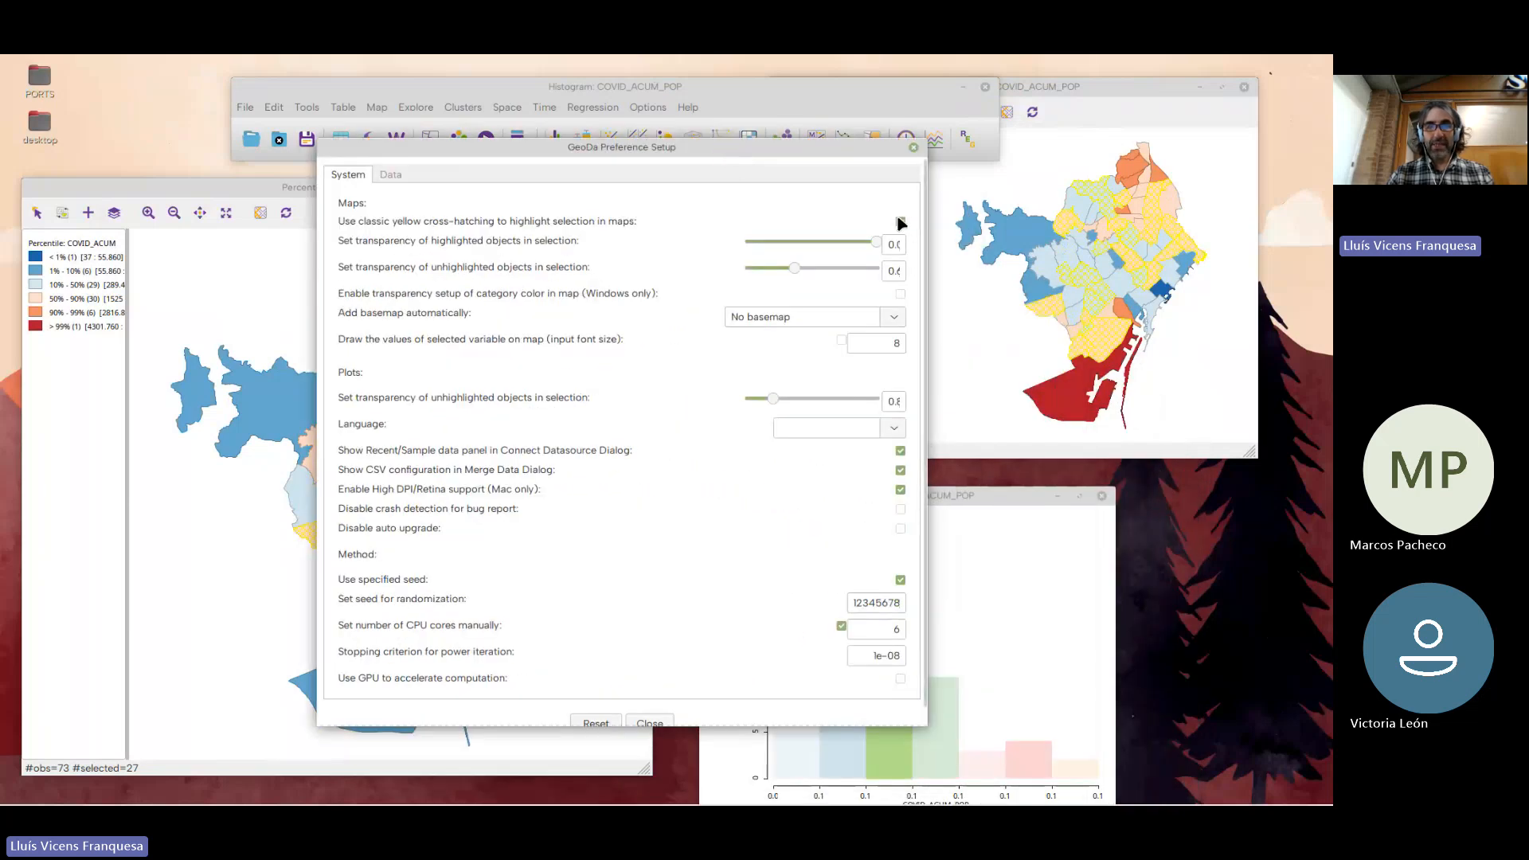
{"action": "left_click", "coordinate": [650, 722]}
{"action": "left_click_drag", "start_coordinate": [846, 500], "coordinate": [847, 368]}
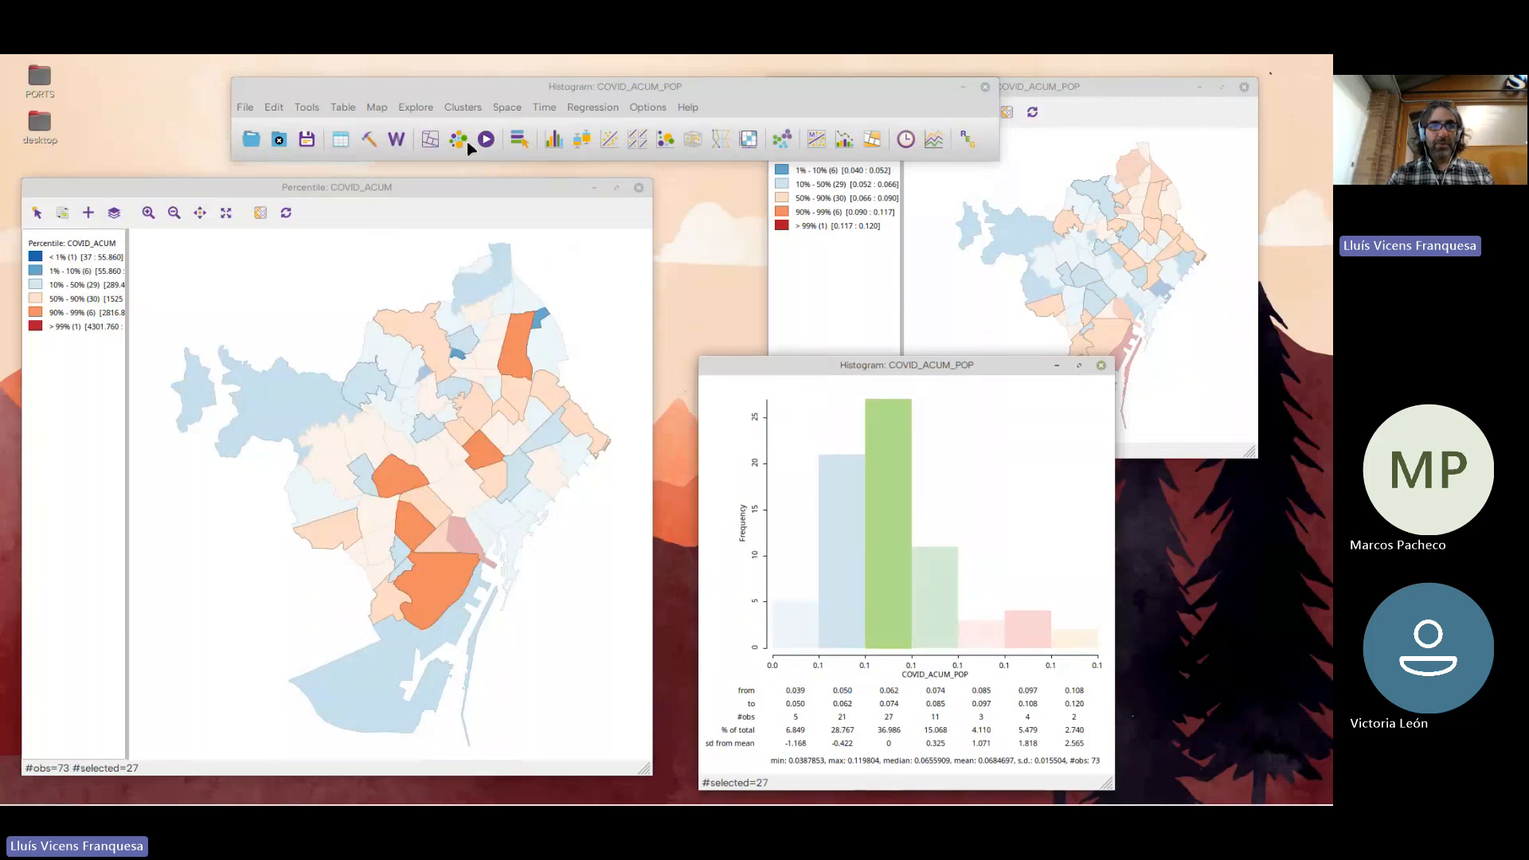
Create a themeless map of BCN_BARRIOS, examine the histogram selection on it beside the other windows, and close that map
{"action": "left_click", "coordinate": [438, 145]}
{"action": "left_click", "coordinate": [434, 143]}
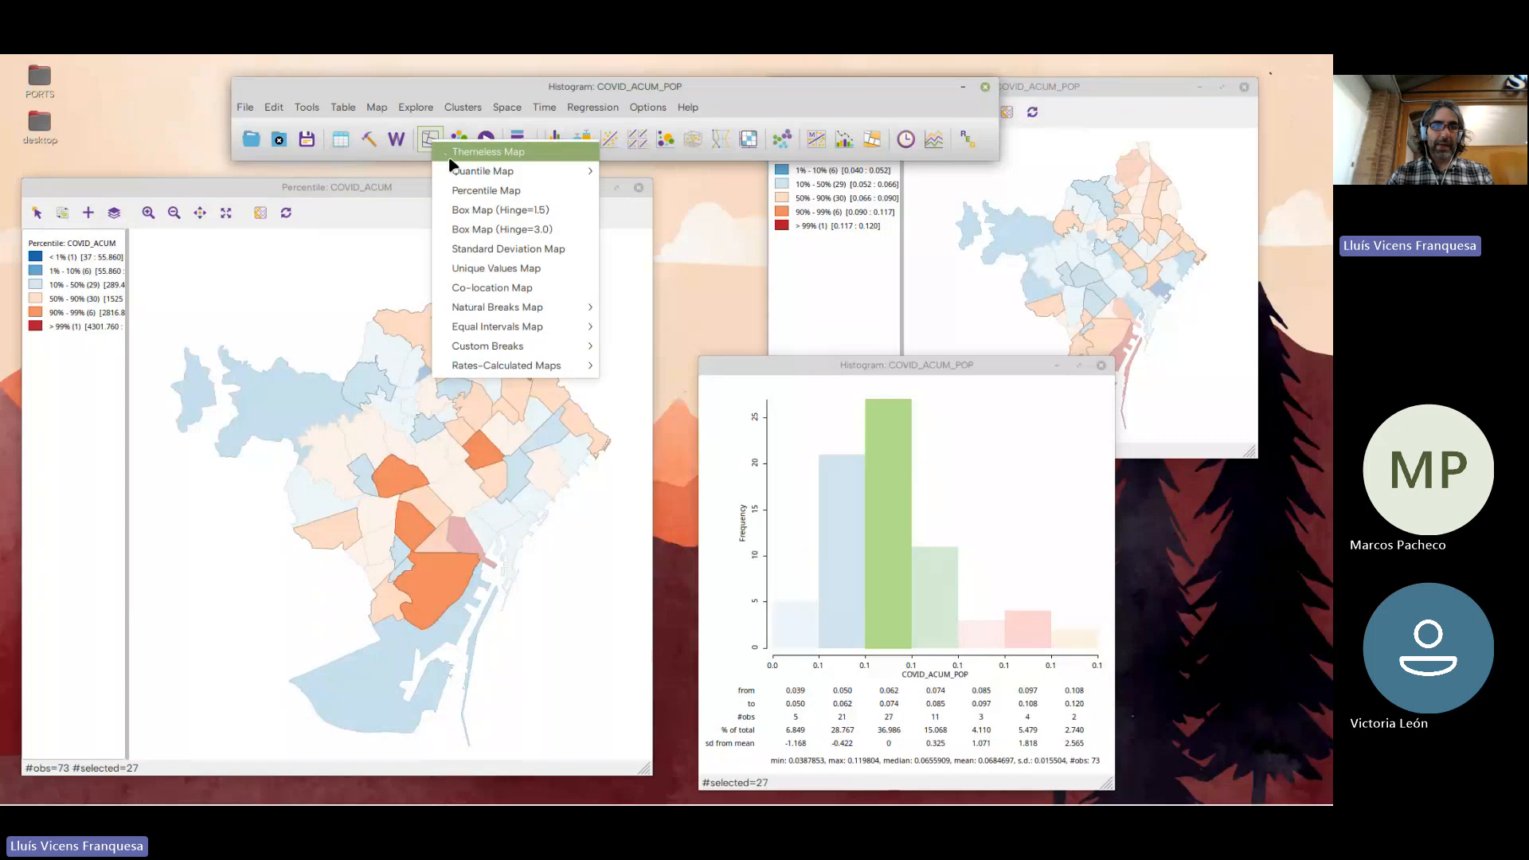
{"action": "left_click", "coordinate": [451, 156]}
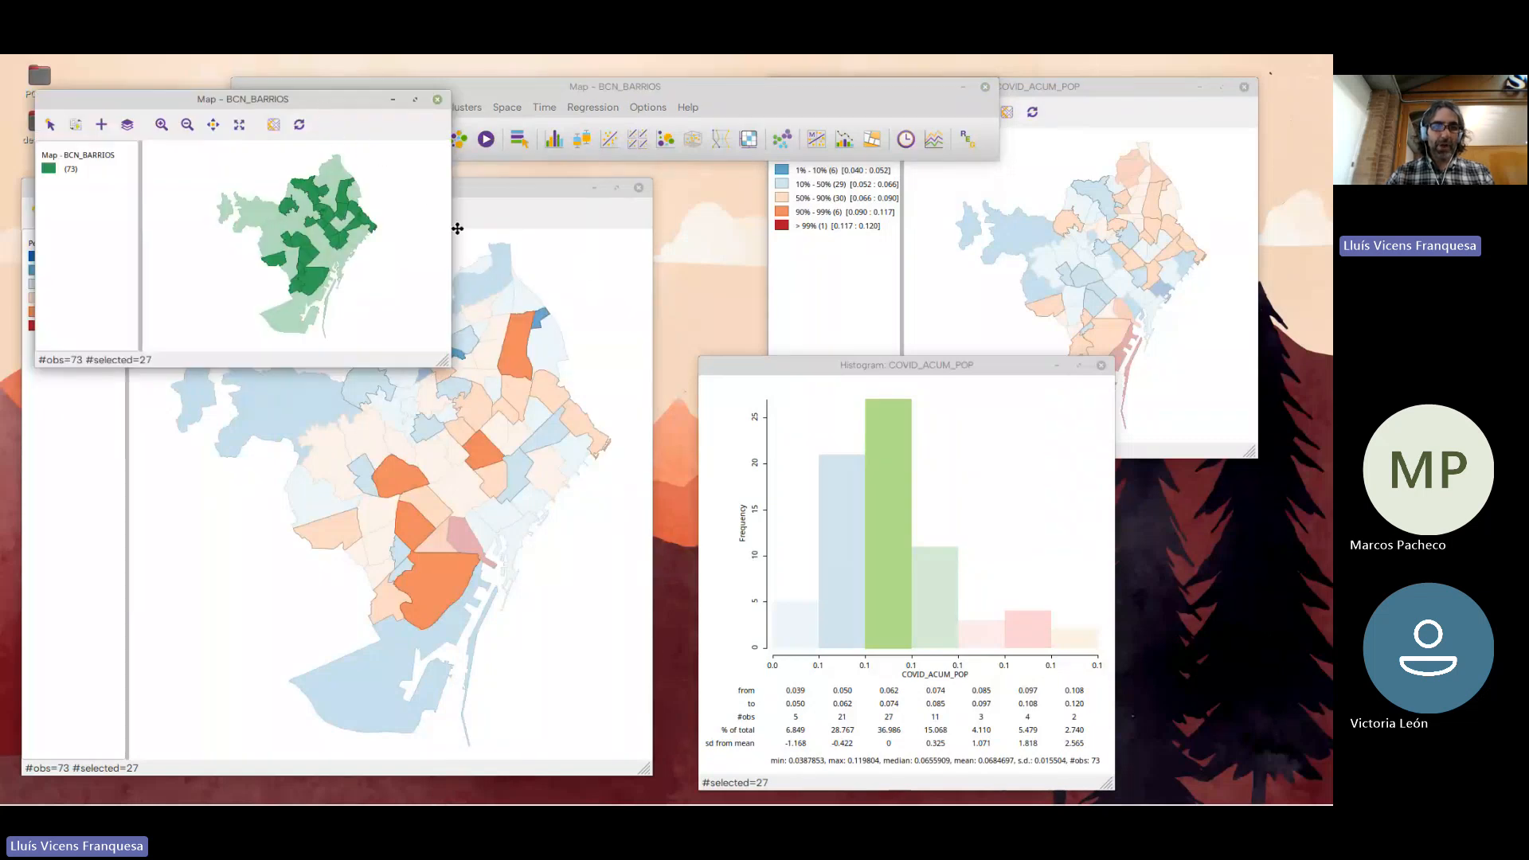
{"action": "left_click_drag", "start_coordinate": [326, 108], "coordinate": [554, 186]}
{"action": "left_click_drag", "start_coordinate": [665, 142], "coordinate": [667, 143]}
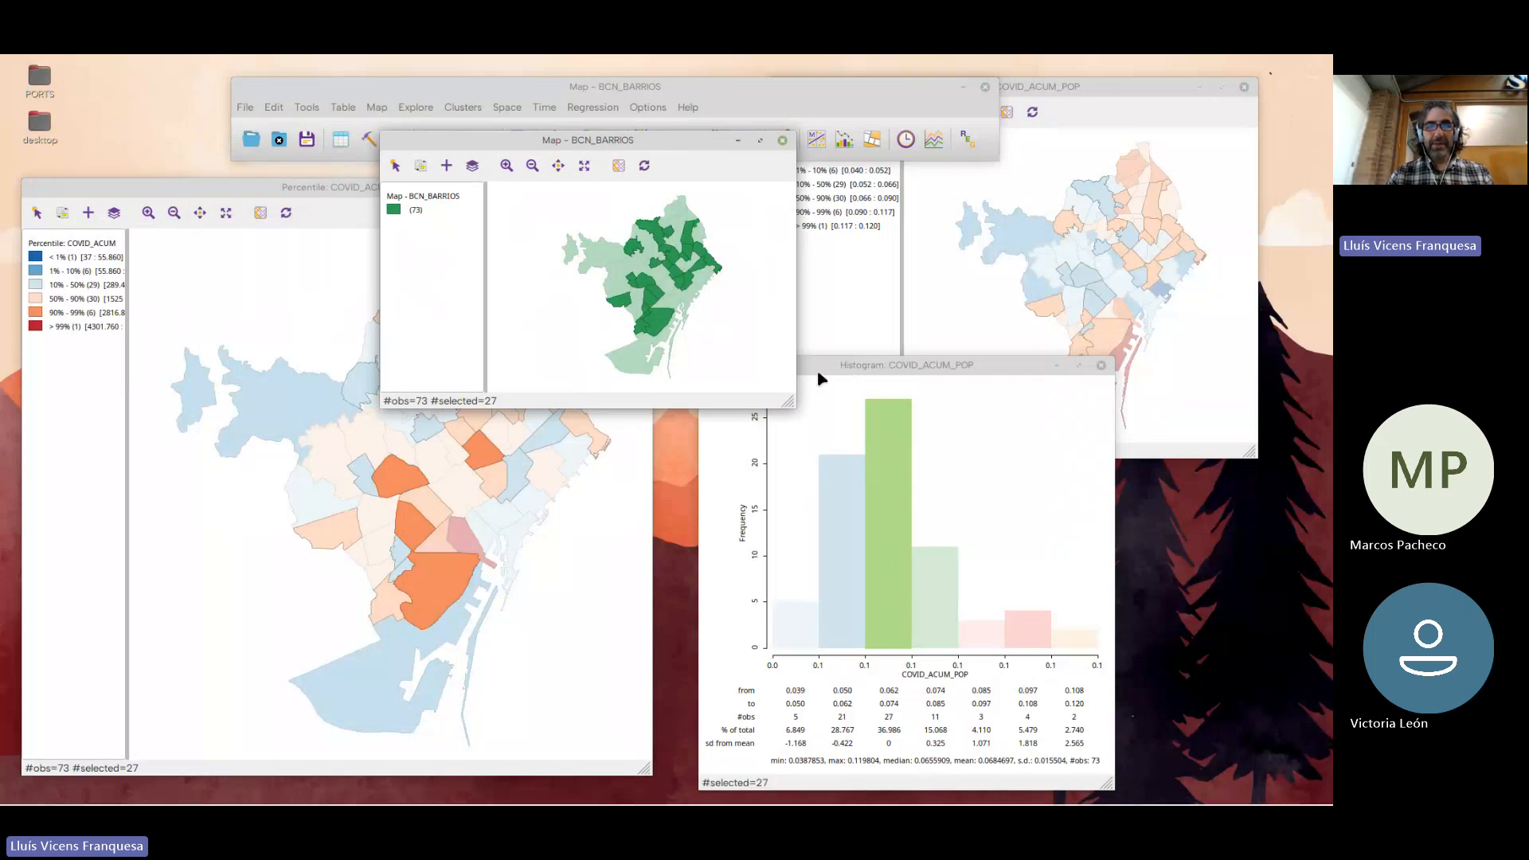
{"action": "left_click", "coordinate": [895, 525]}
{"action": "left_click", "coordinate": [896, 541]}
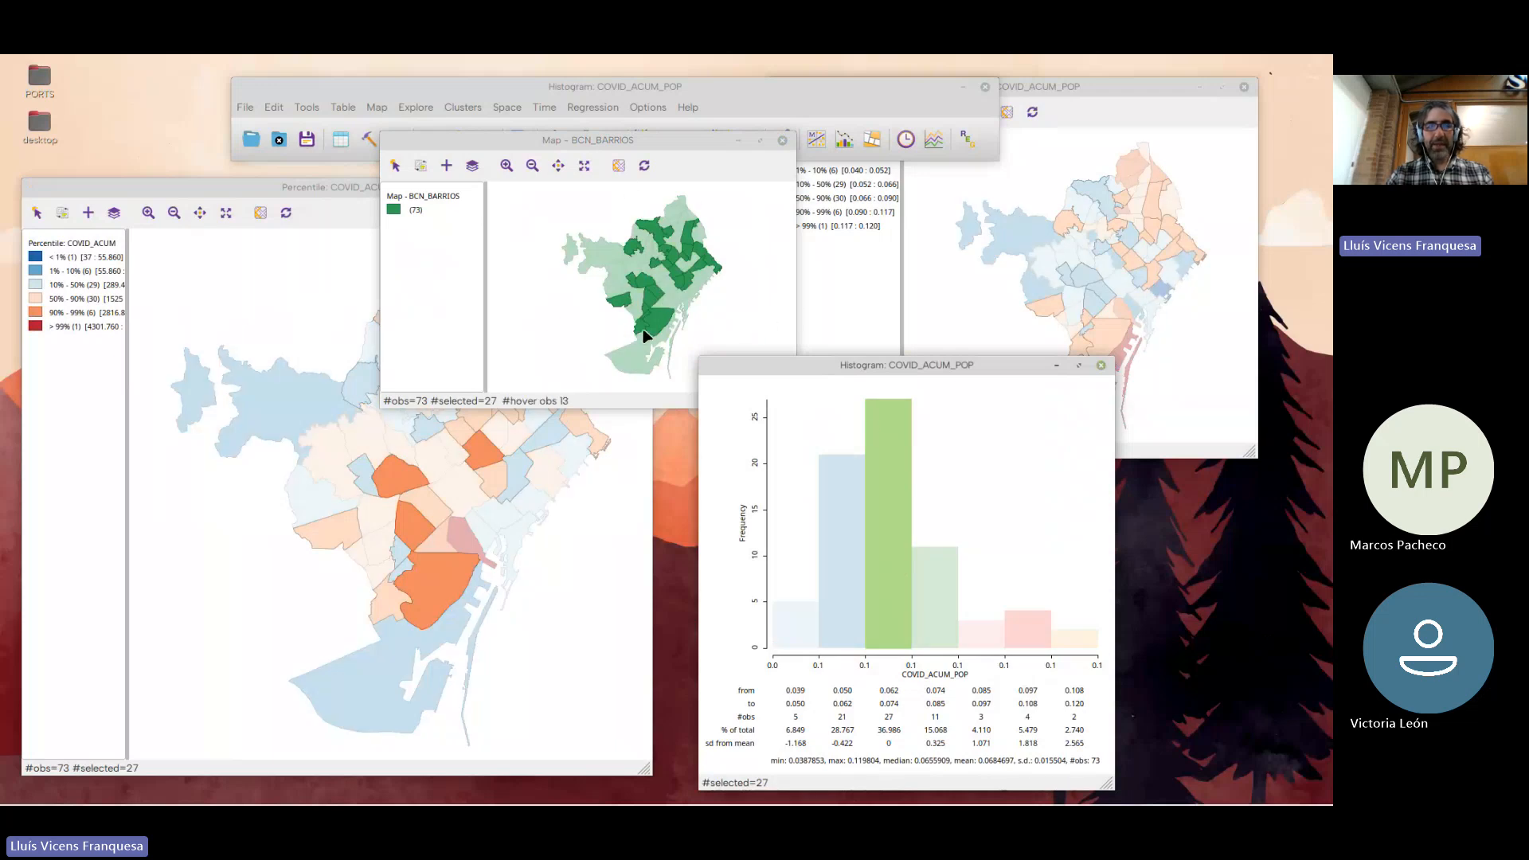
{"action": "left_click_drag", "start_coordinate": [629, 142], "coordinate": [599, 102]}
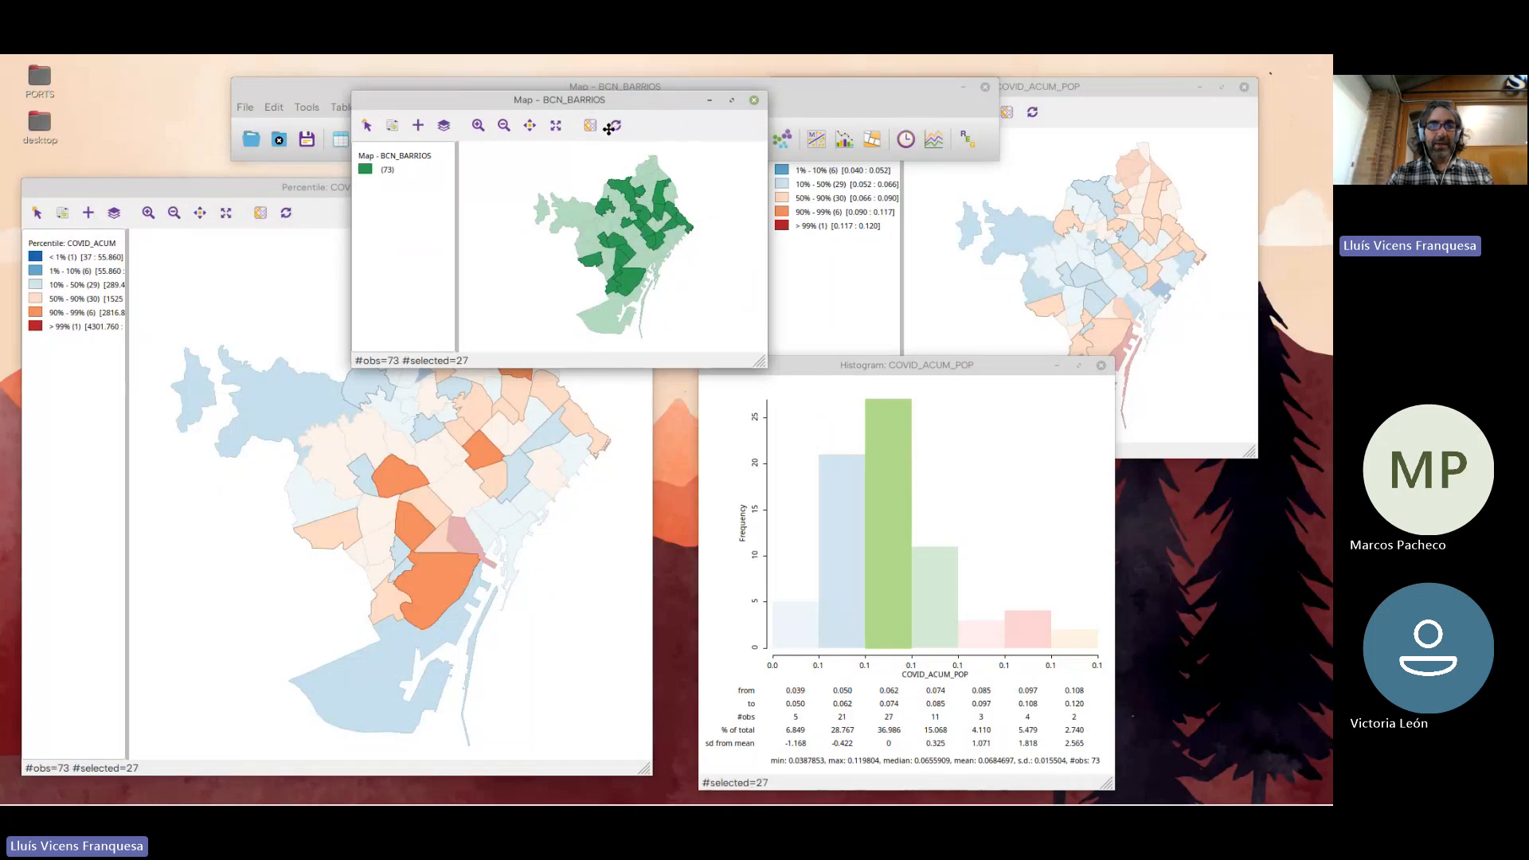
{"action": "left_click_drag", "start_coordinate": [579, 153], "coordinate": [579, 156]}
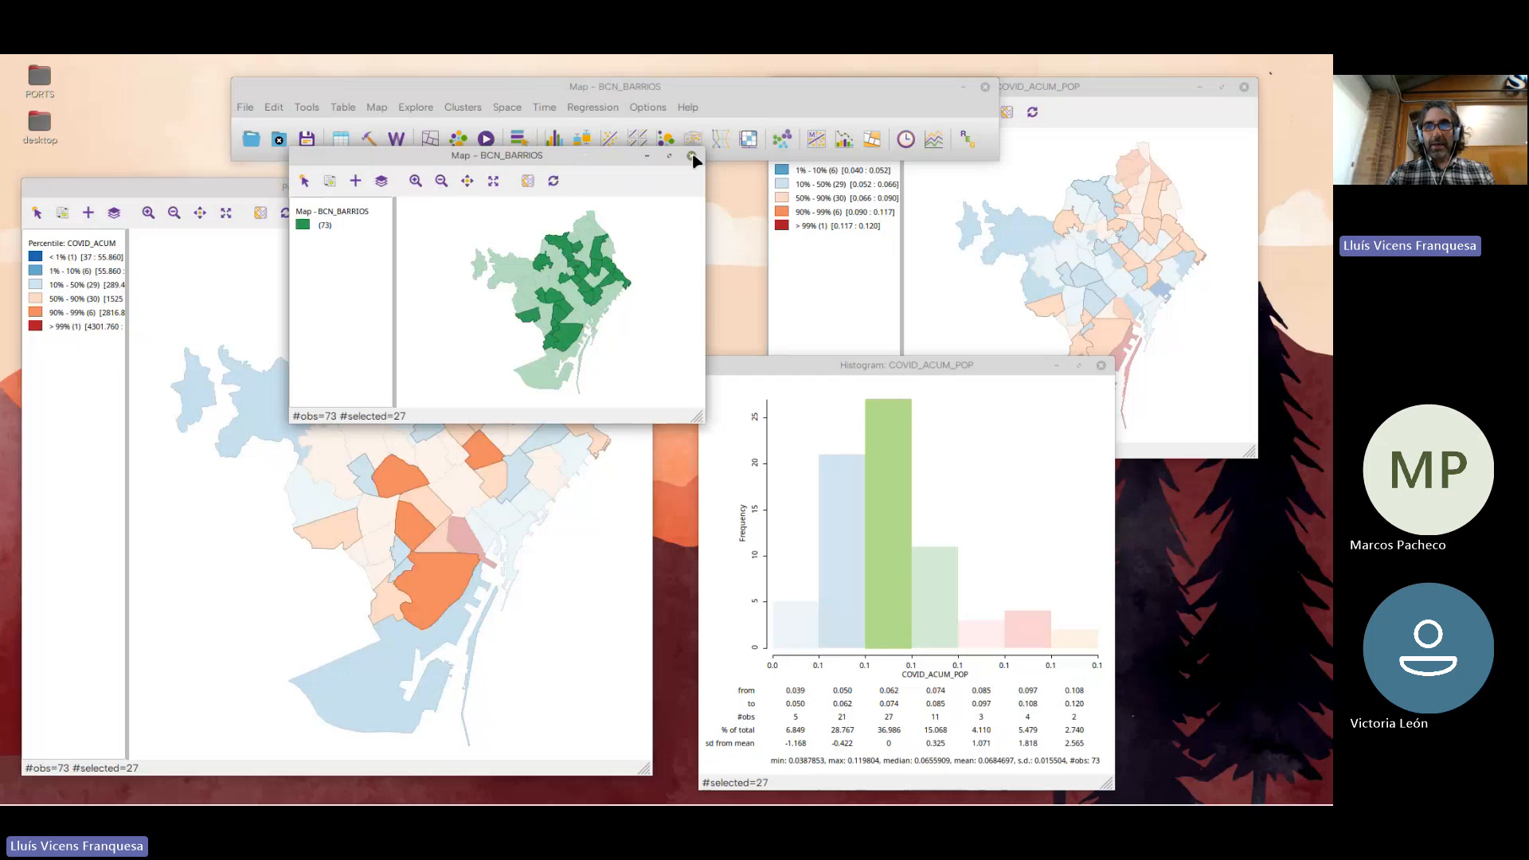
{"action": "left_click", "coordinate": [692, 157]}
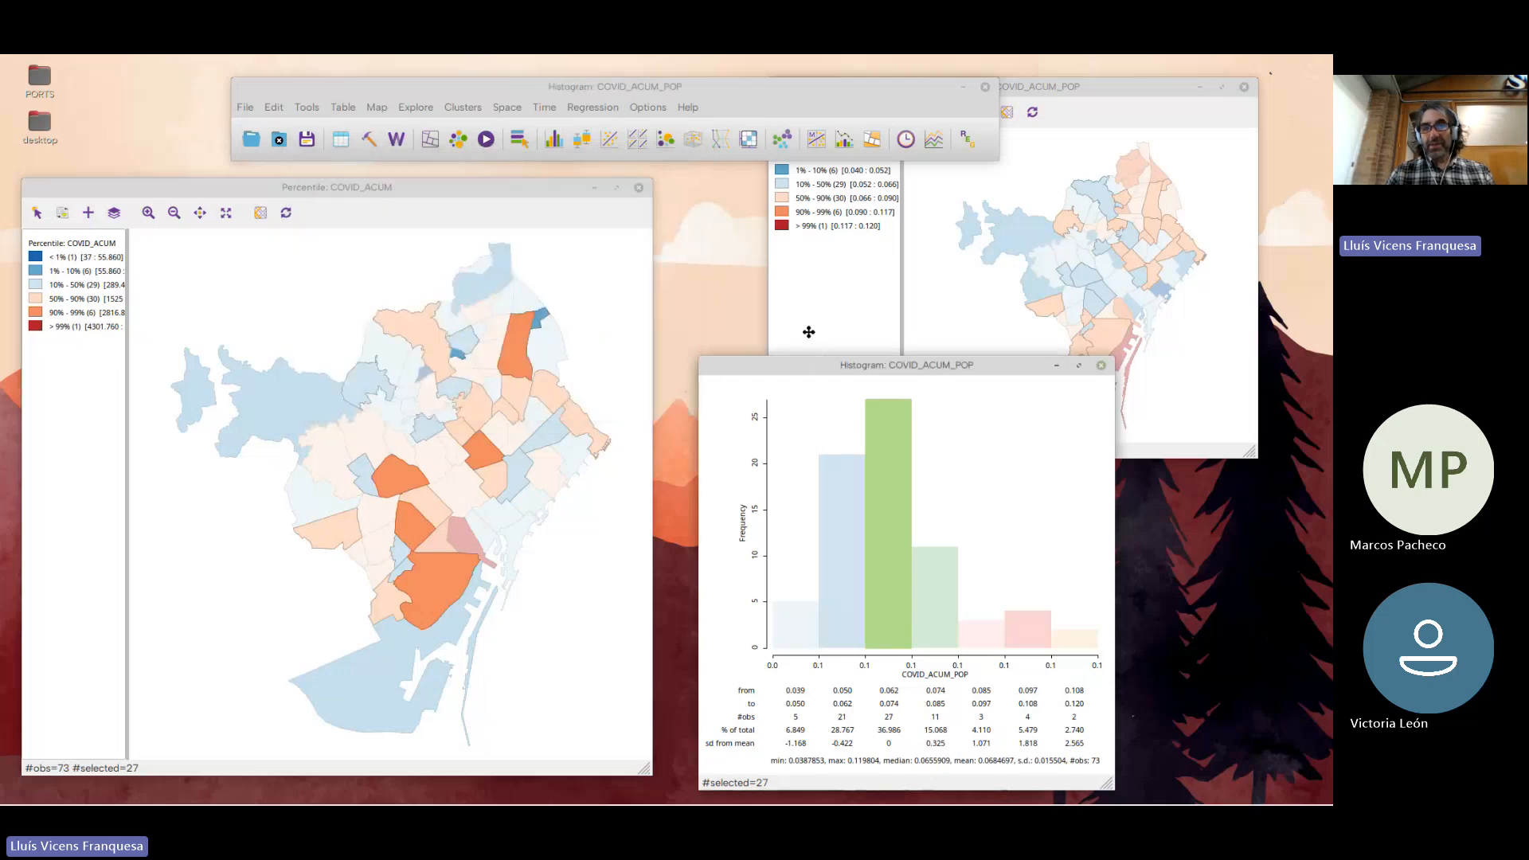
Rearrange the windows so the histogram sits between both percentile maps and the main toolbar no longer overlaps the COVID_ACUM_POP map
{"action": "left_click_drag", "start_coordinate": [809, 332], "coordinate": [756, 202]}
{"action": "left_click_drag", "start_coordinate": [626, 219], "coordinate": [626, 227]}
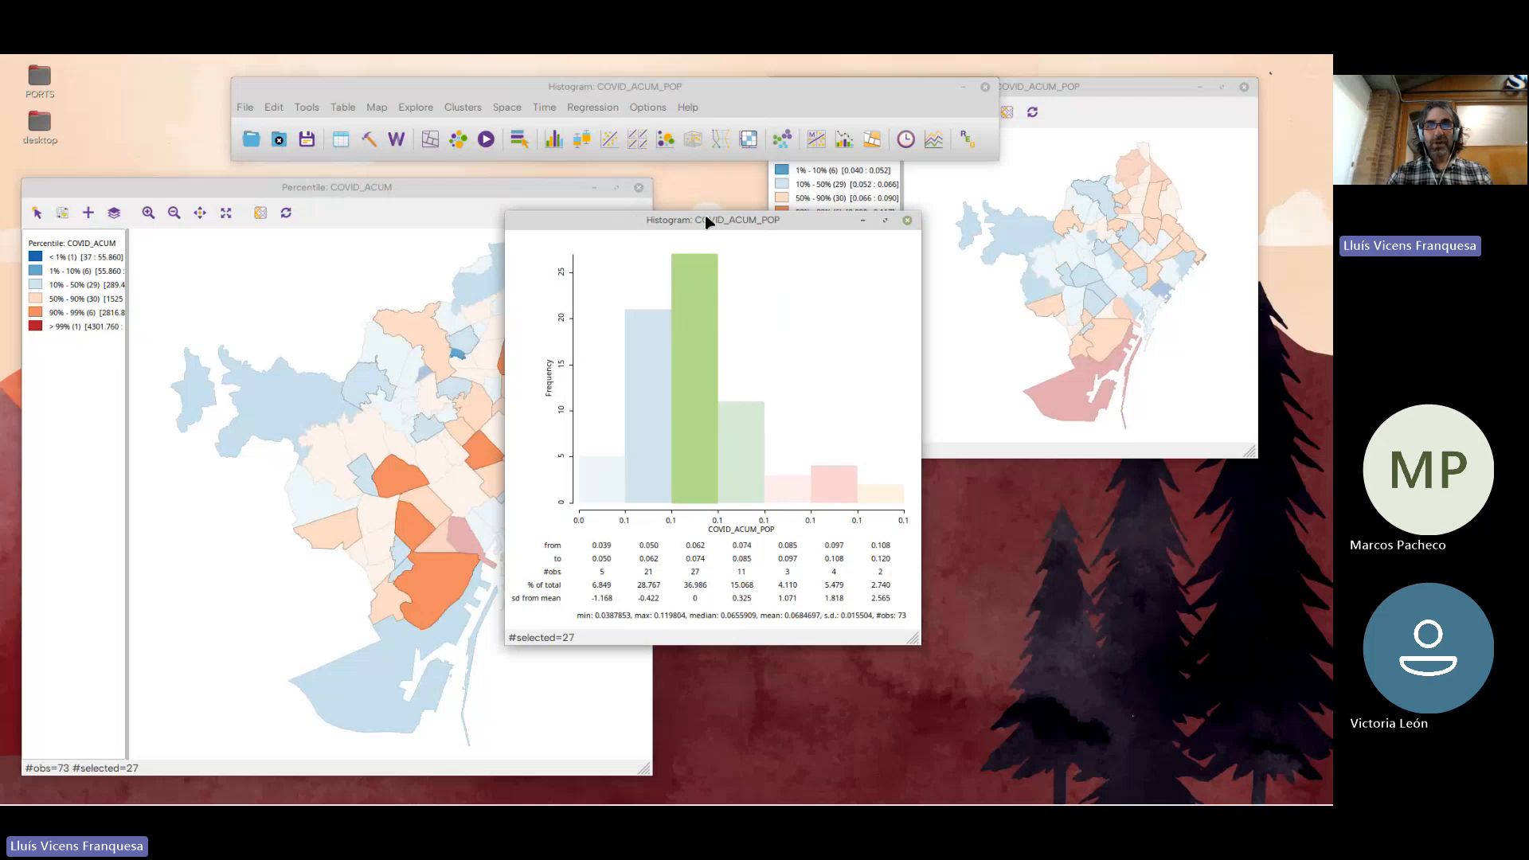
{"action": "left_click_drag", "start_coordinate": [707, 221], "coordinate": [800, 285]}
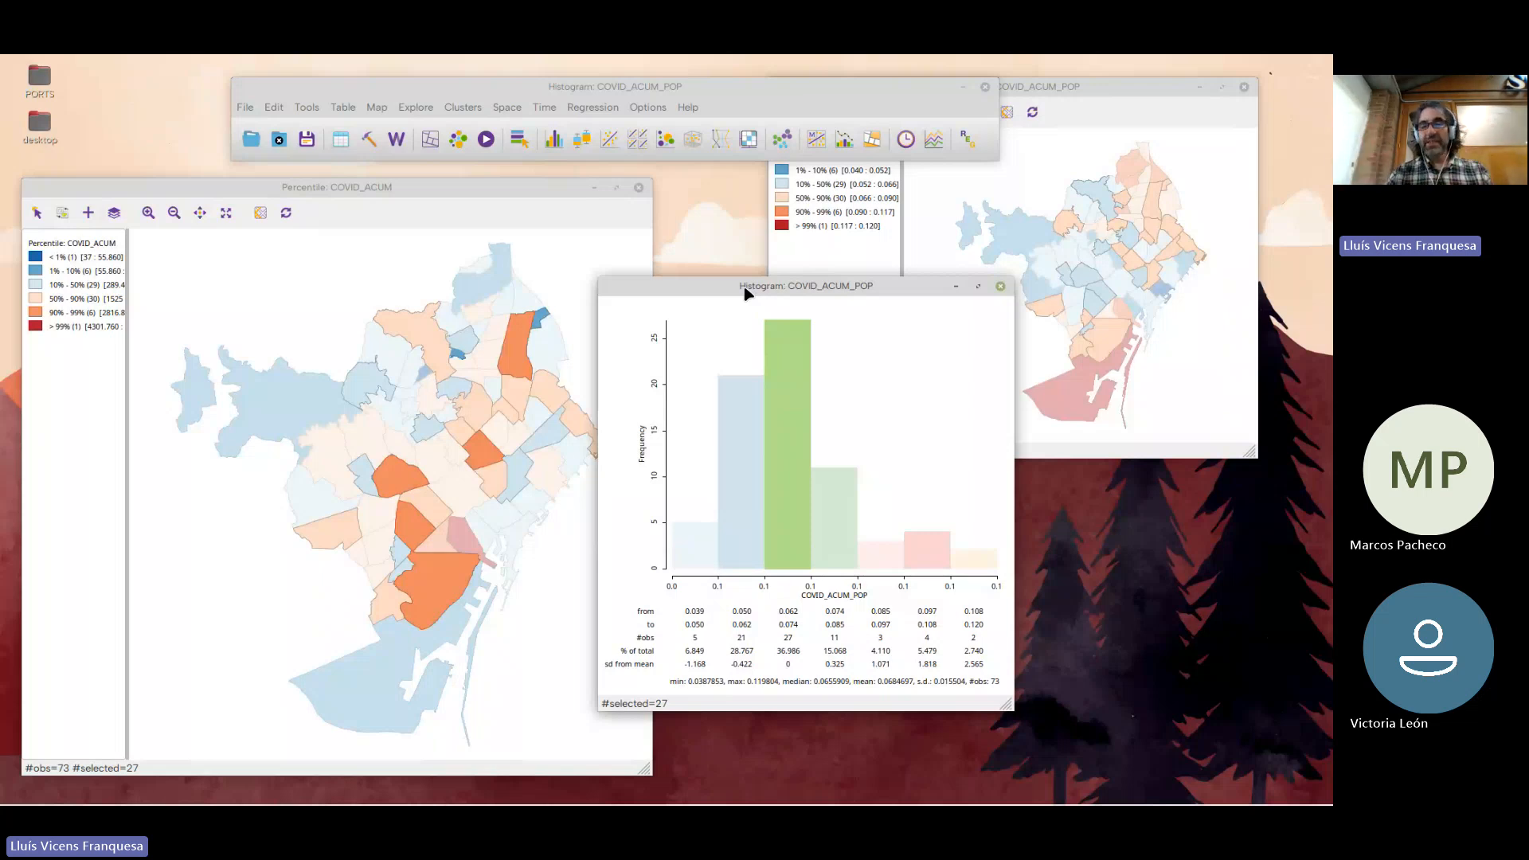
{"action": "left_click", "coordinate": [666, 86]}
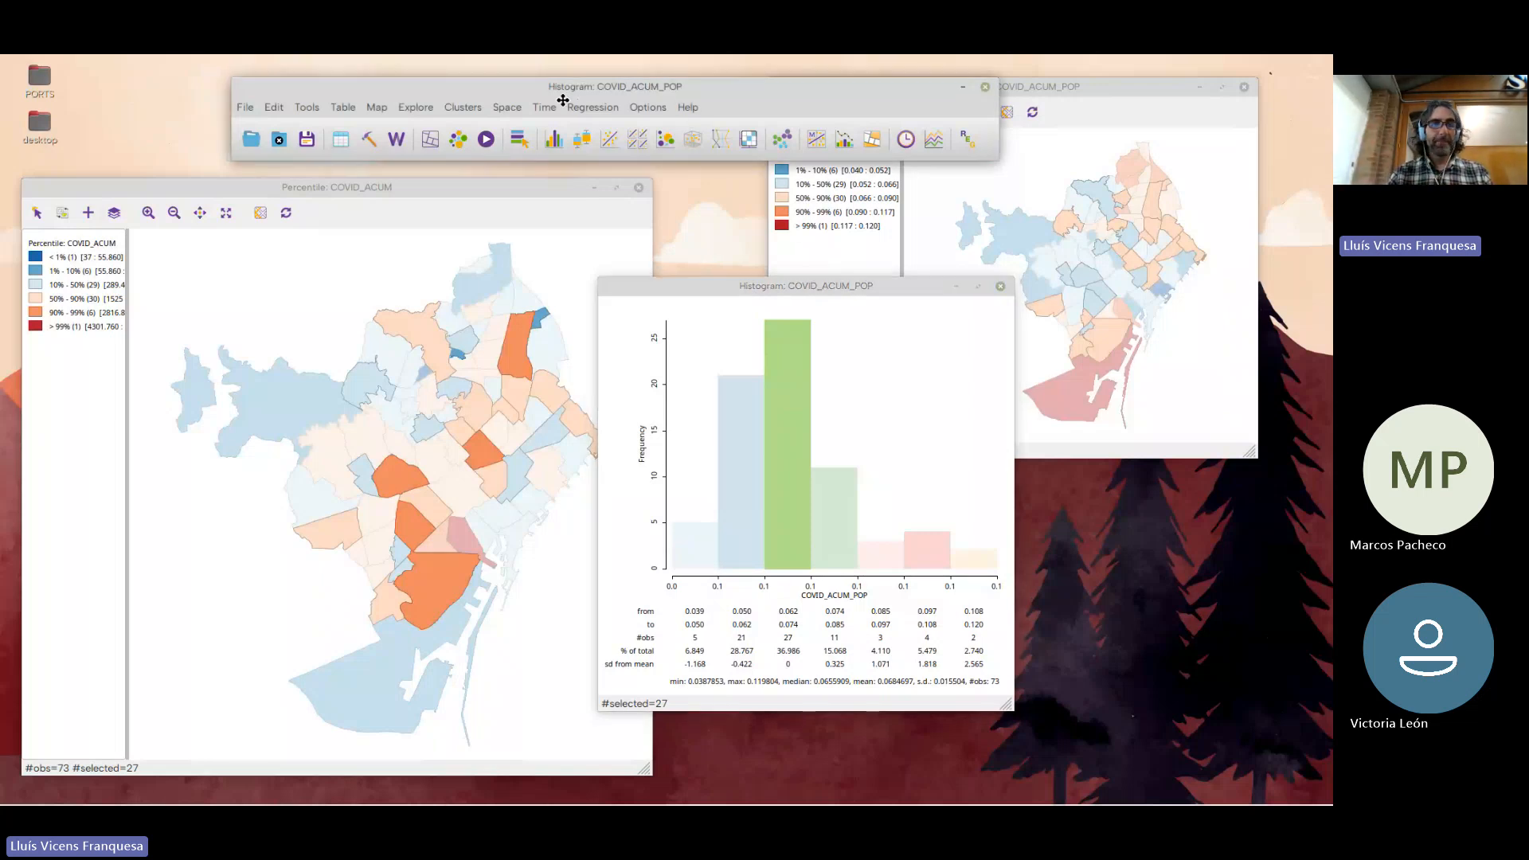
{"action": "left_click_drag", "start_coordinate": [563, 100], "coordinate": [518, 88]}
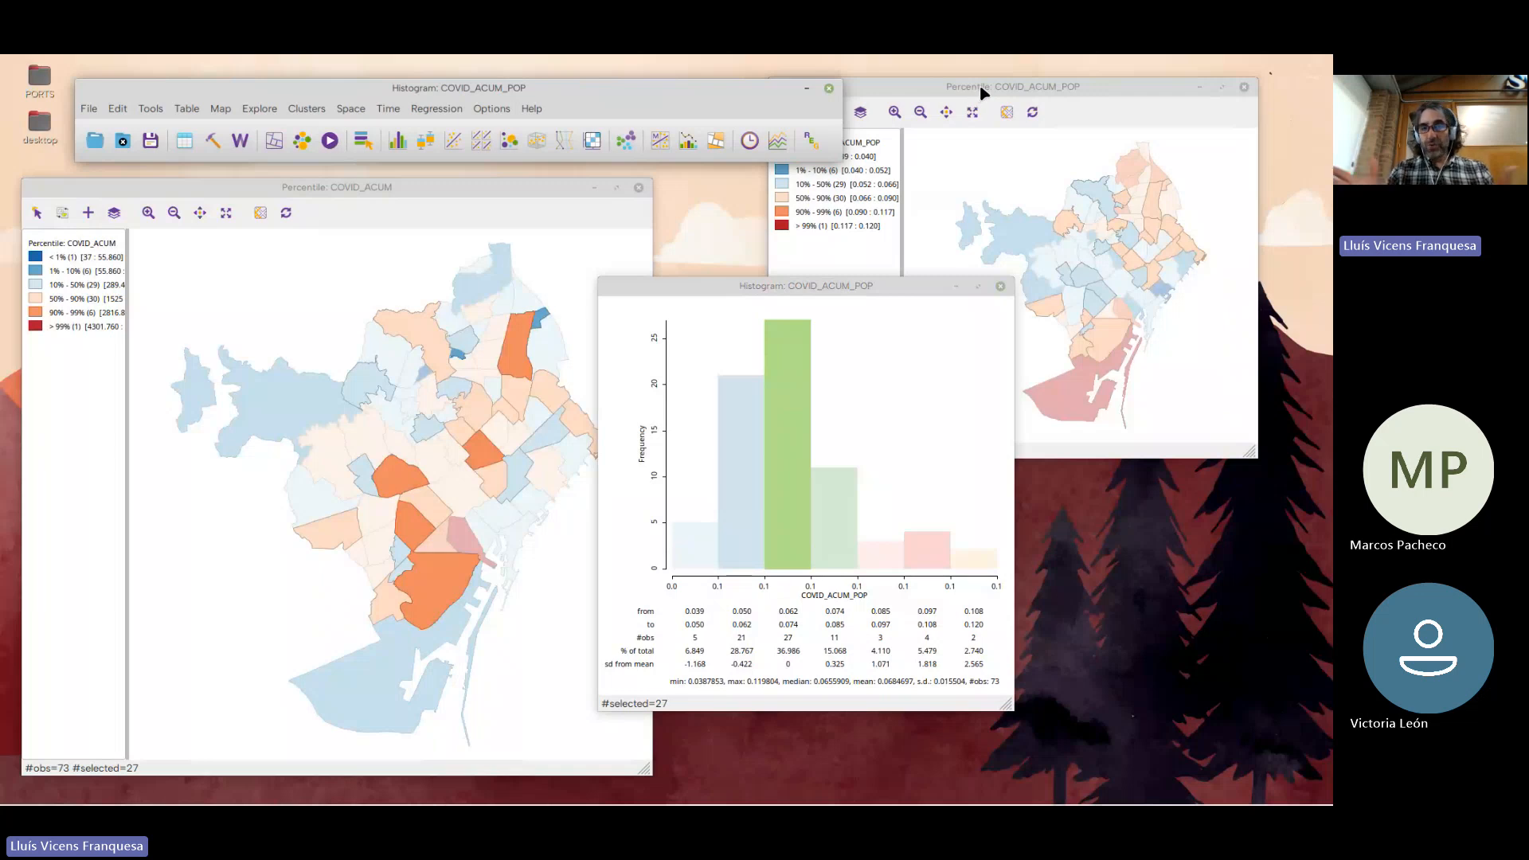
{"action": "left_click_drag", "start_coordinate": [981, 93], "coordinate": [1052, 89]}
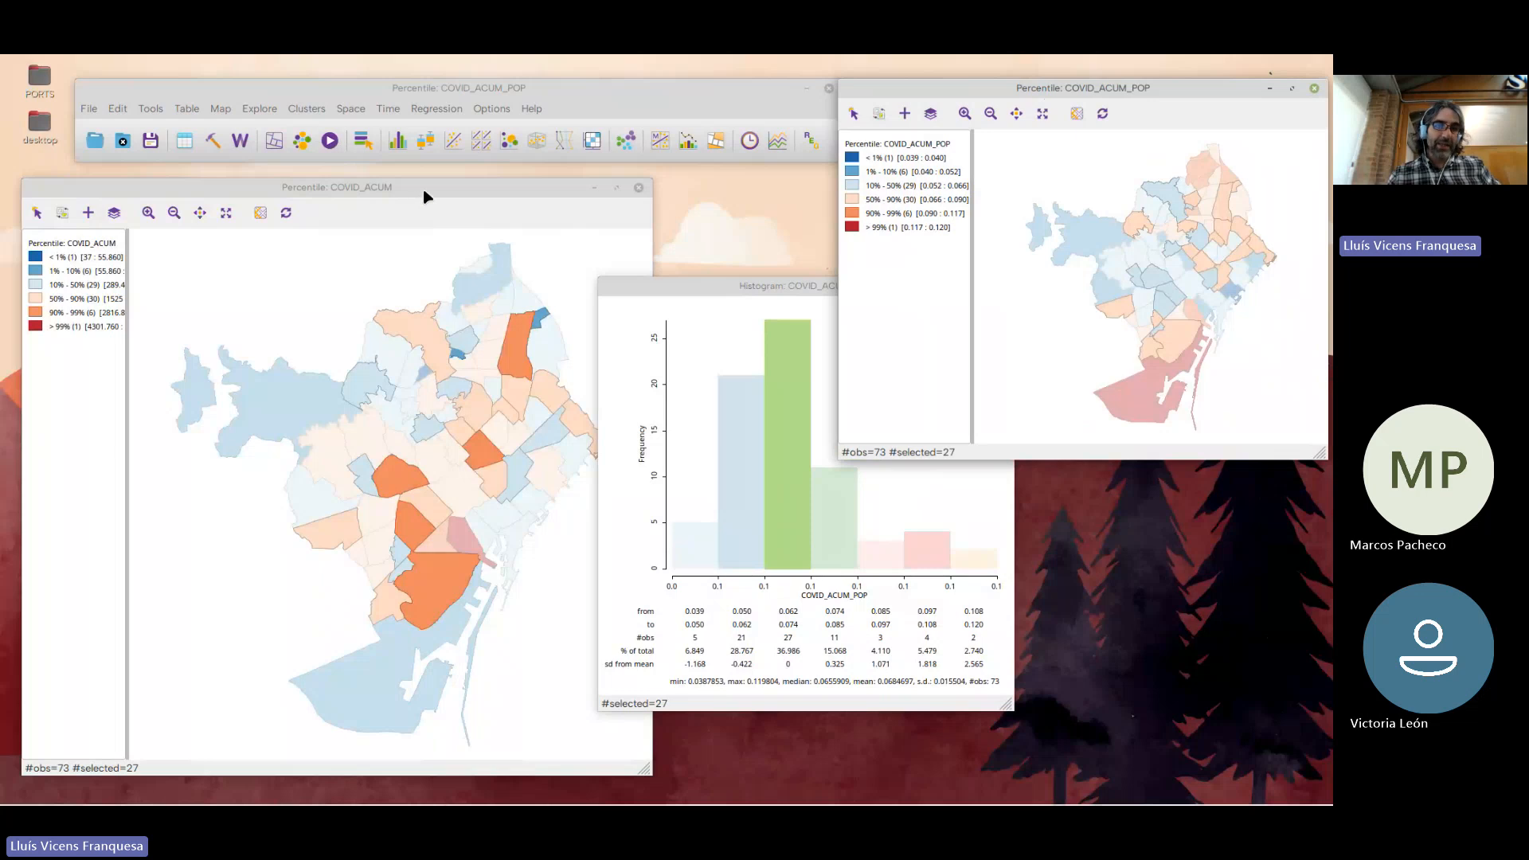
{"action": "left_click_drag", "start_coordinate": [372, 191], "coordinate": [363, 181]}
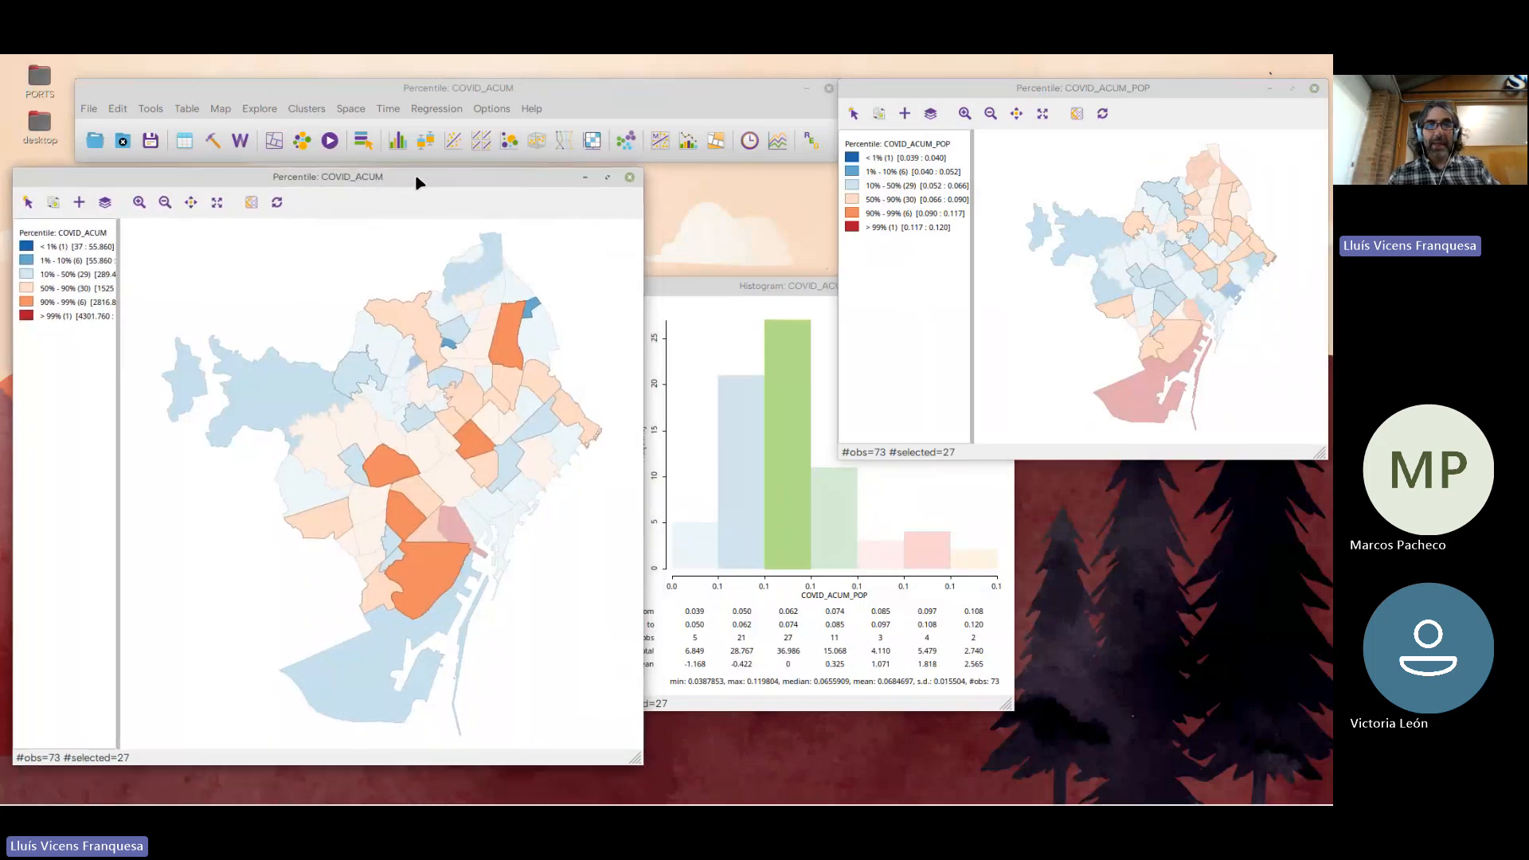
Close the COVID_ACUM map, the histogram and the COVID_ACUM_POP map, and centre the main toolbar window on the desktop
{"action": "left_click", "coordinate": [629, 176]}
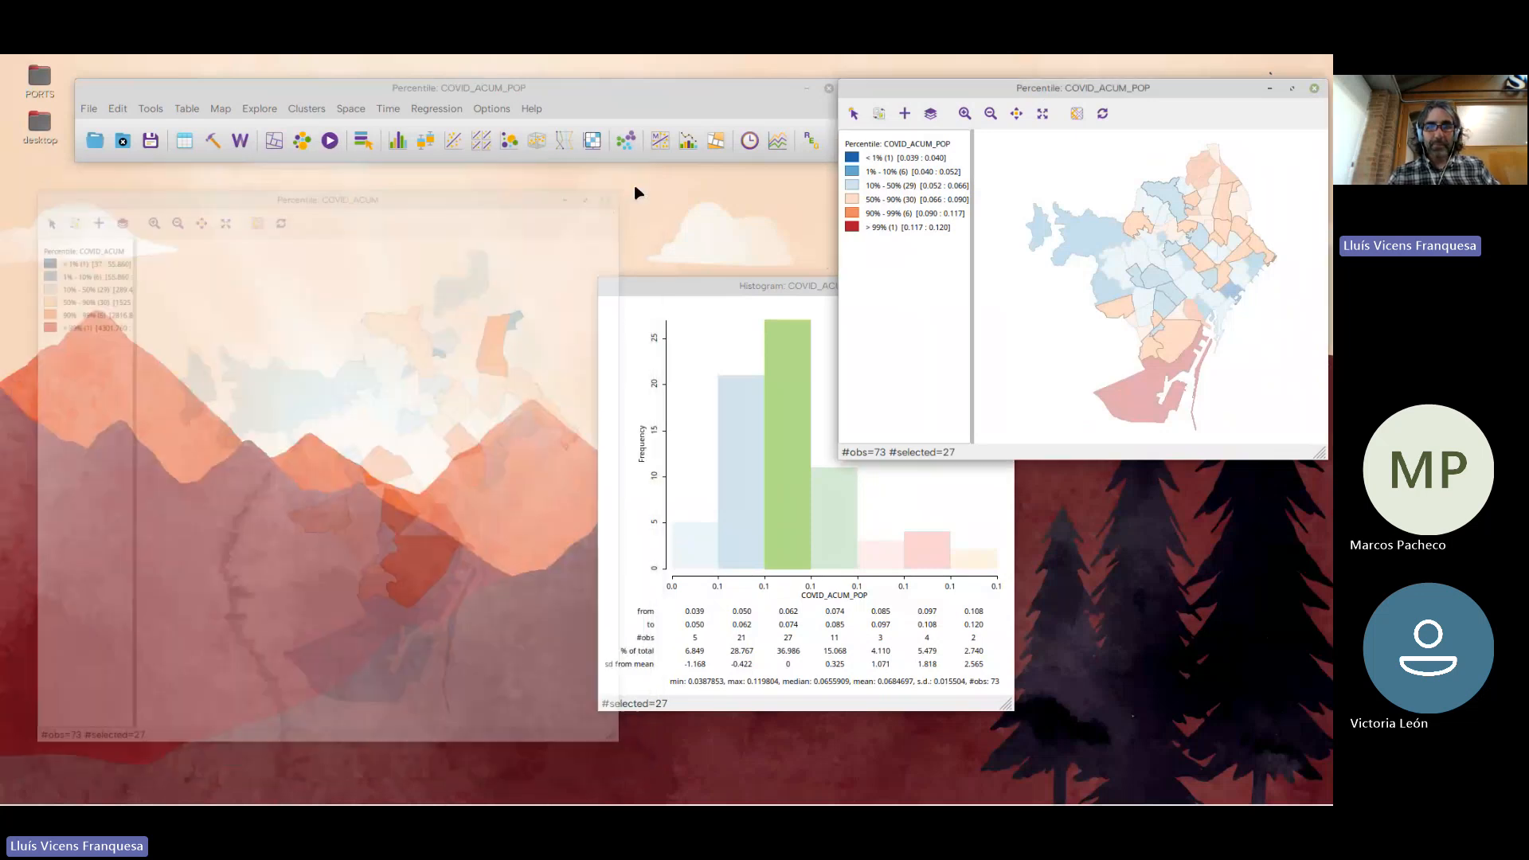
{"action": "left_click_drag", "start_coordinate": [764, 289], "coordinate": [496, 270]}
{"action": "left_click", "coordinate": [730, 267]}
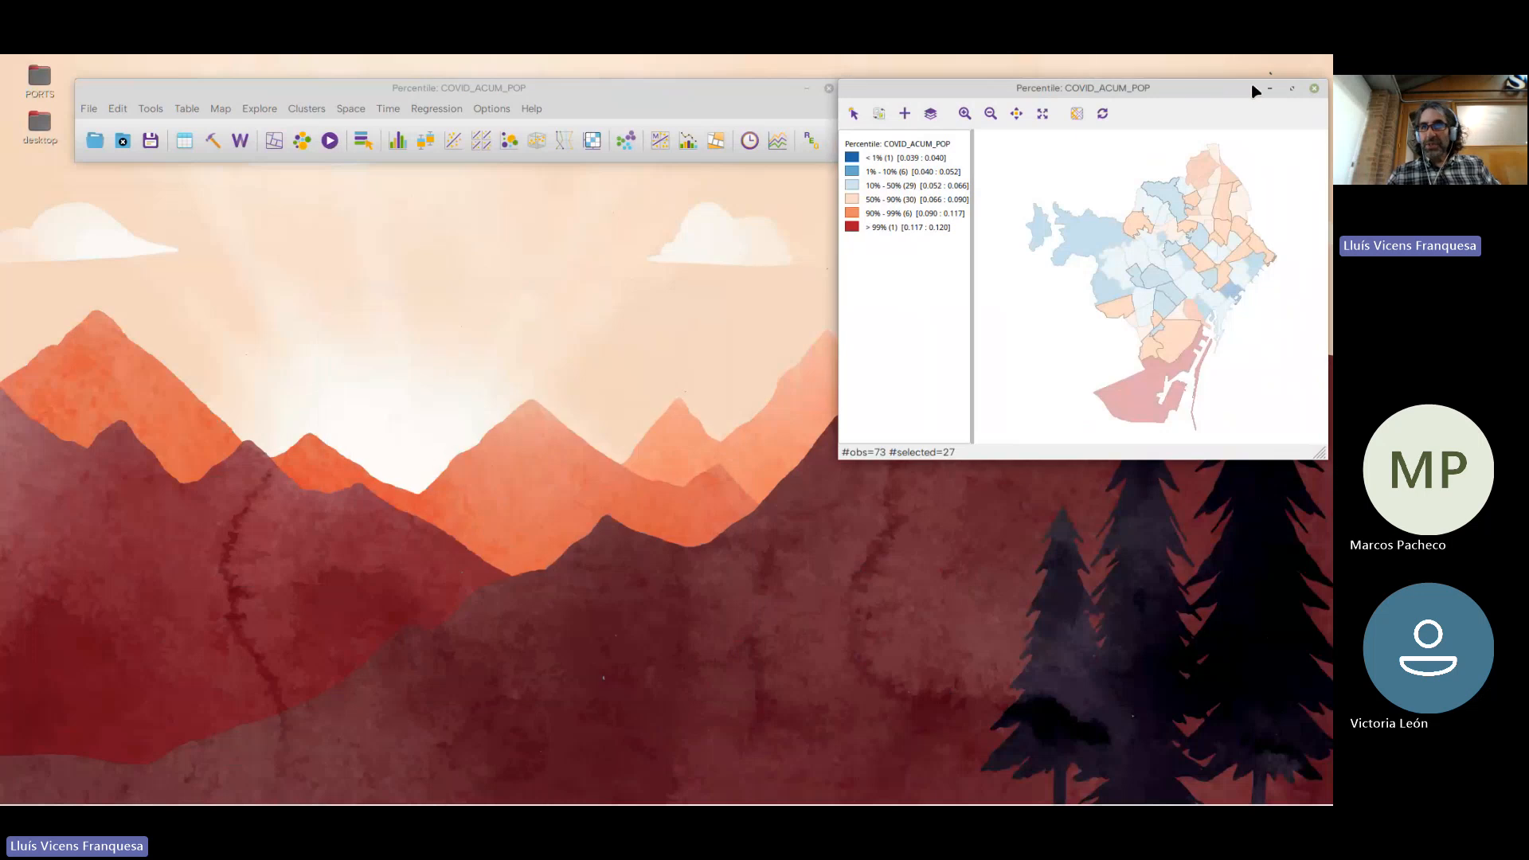
{"action": "left_click", "coordinate": [1053, 204]}
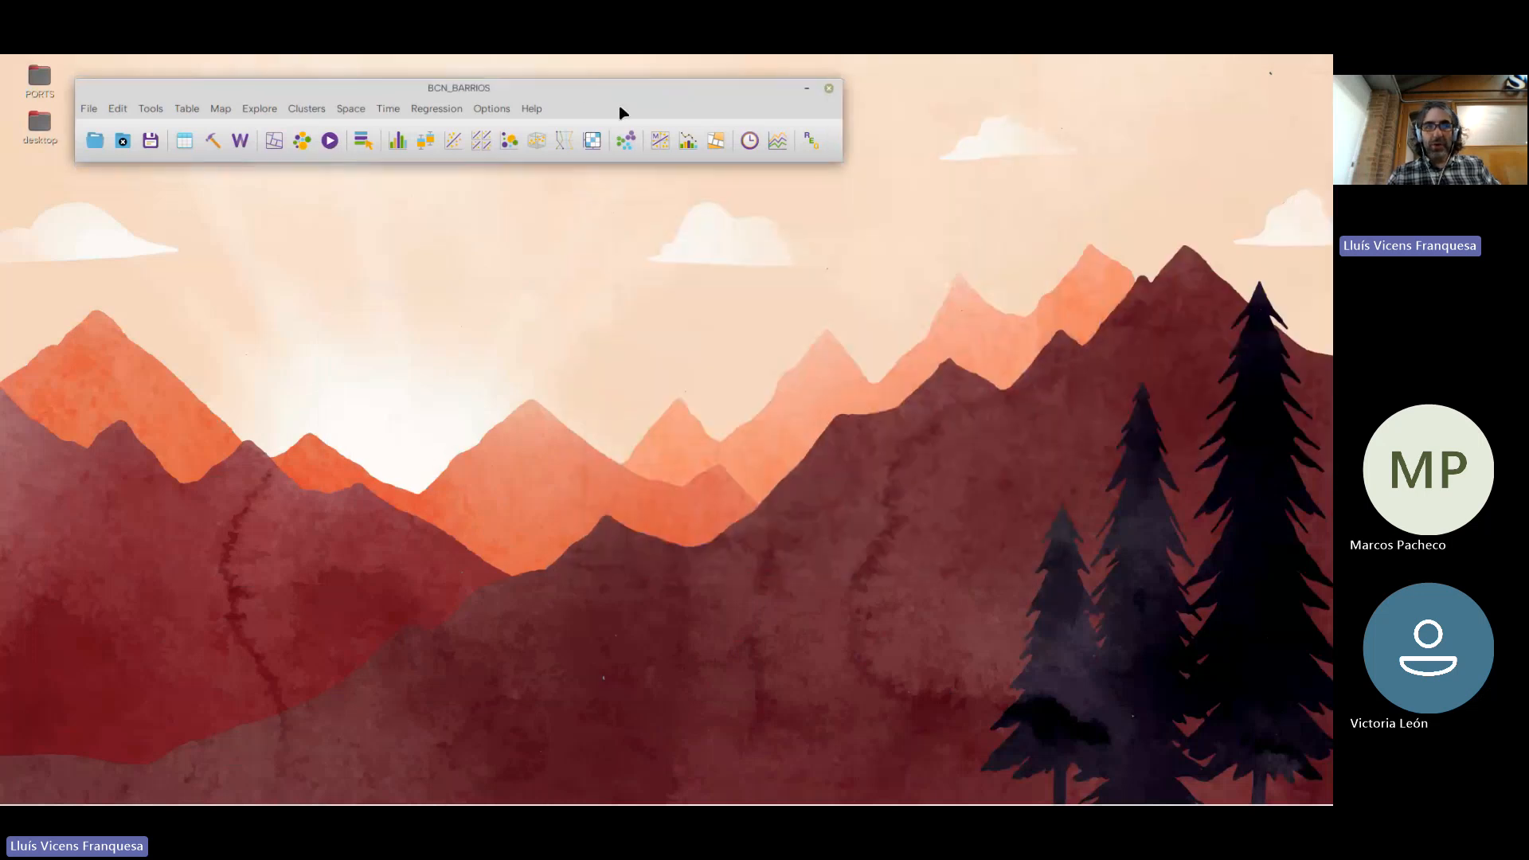
{"action": "left_click_drag", "start_coordinate": [534, 95], "coordinate": [689, 89]}
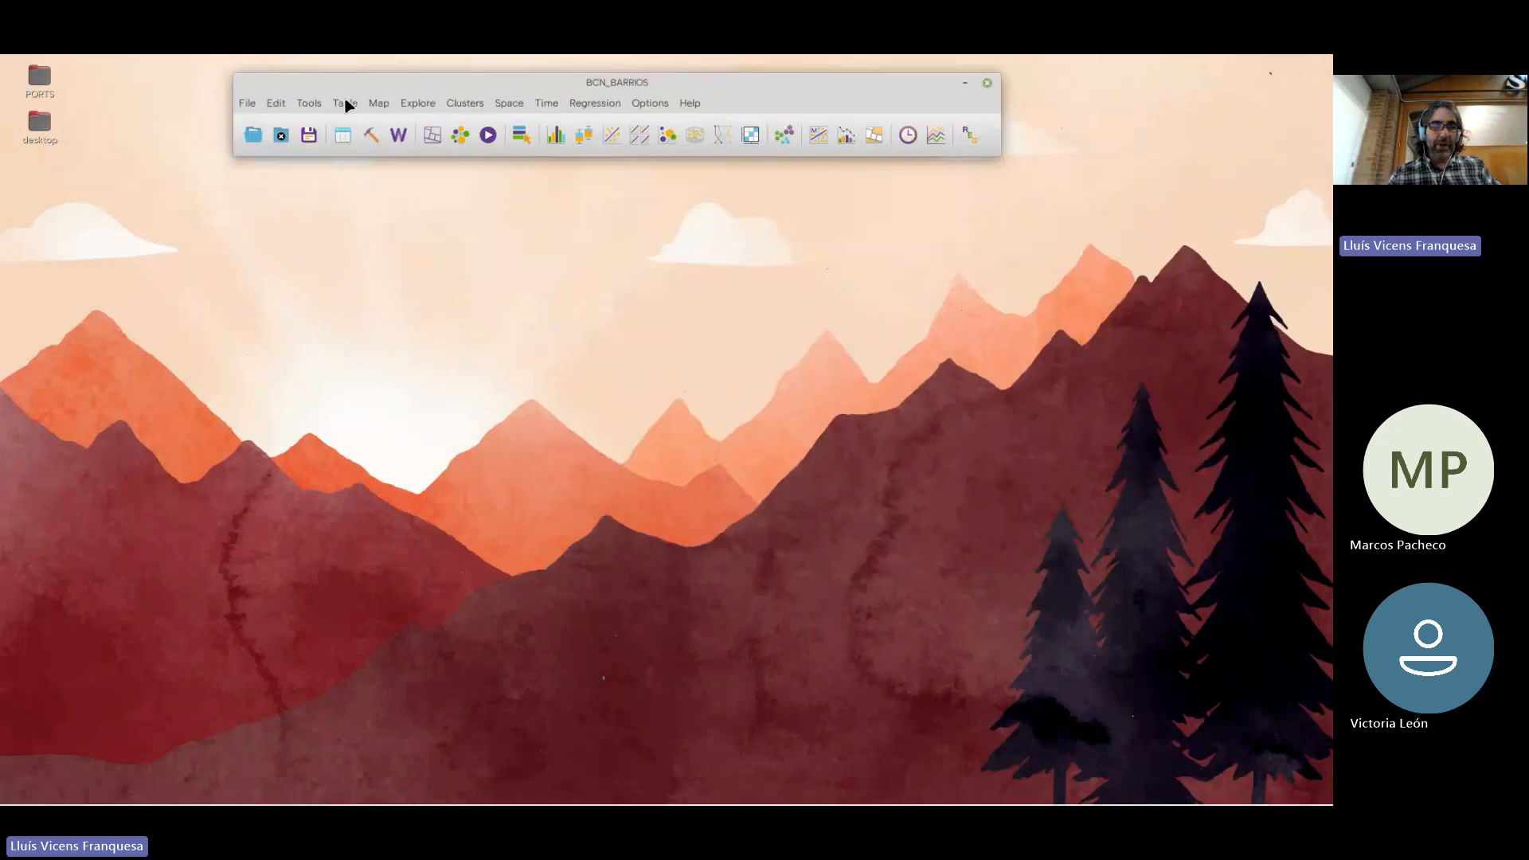
{"action": "left_click", "coordinate": [346, 102]}
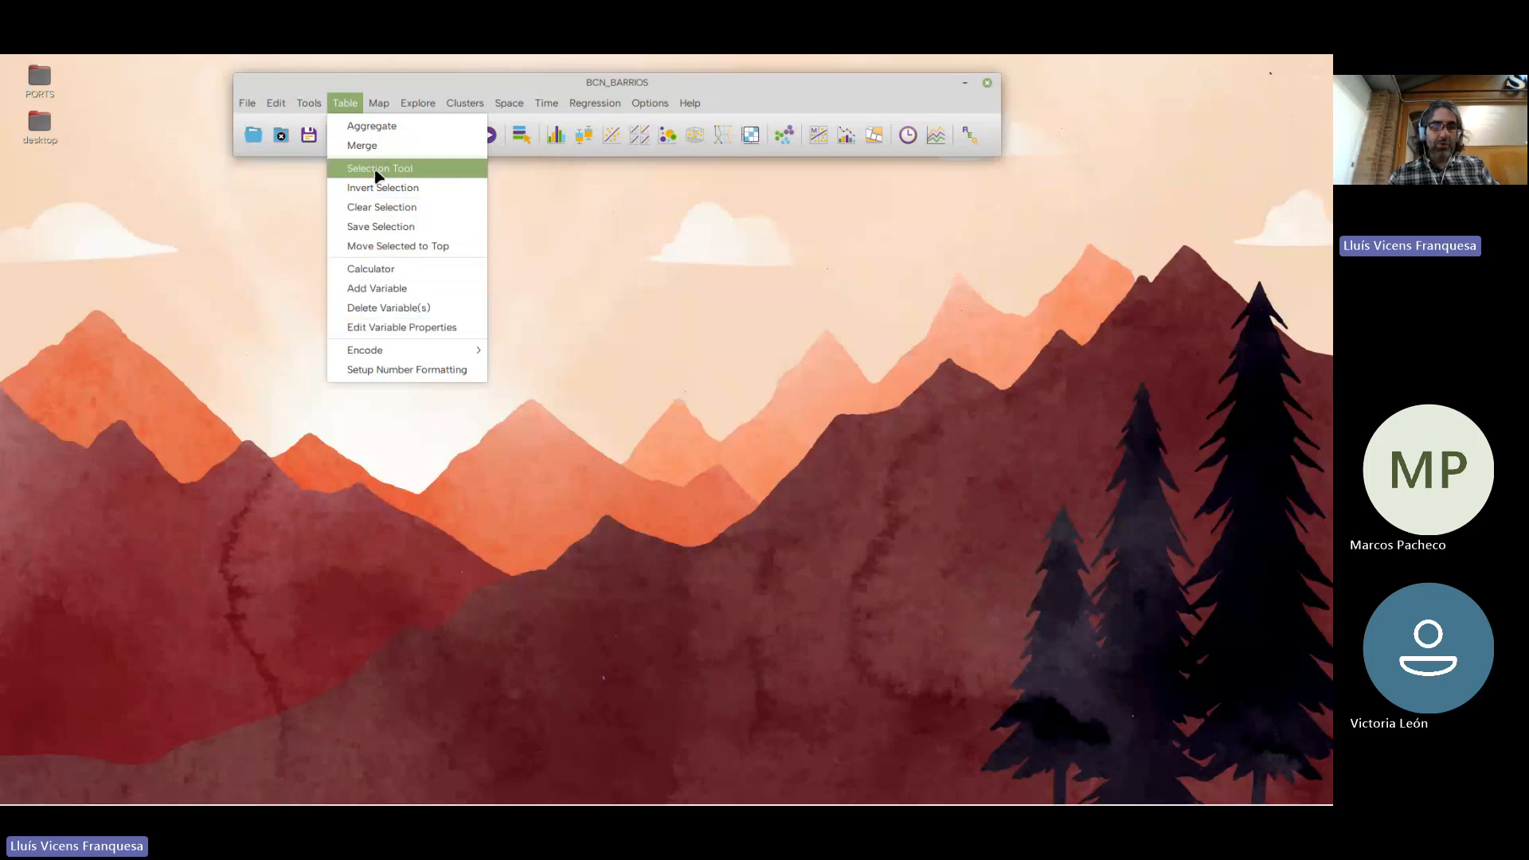
{"action": "mouse_move", "coordinate": [379, 106]}
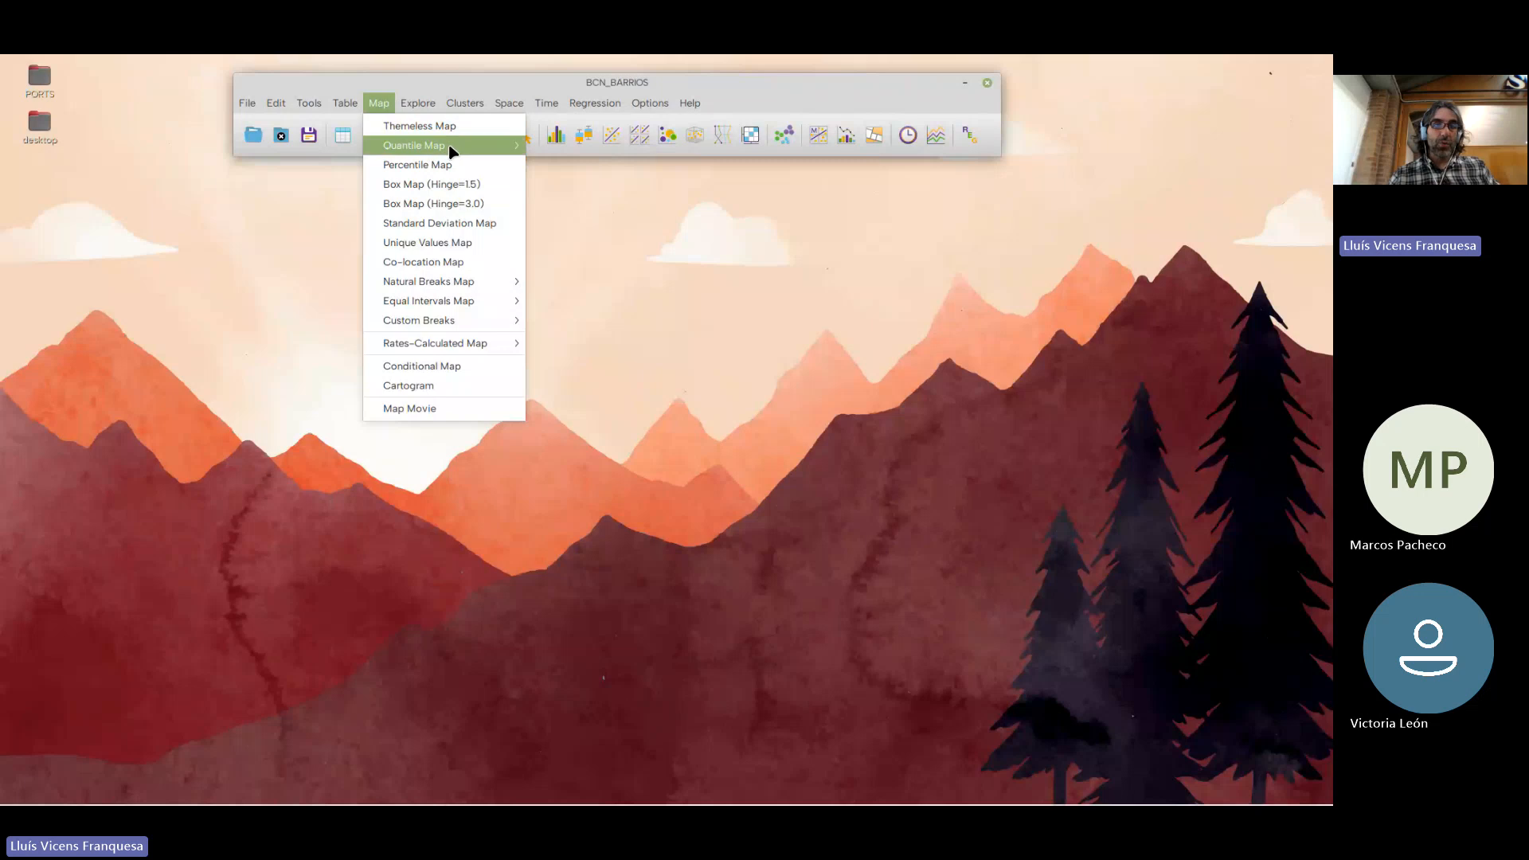
{"action": "mouse_move", "coordinate": [452, 154]}
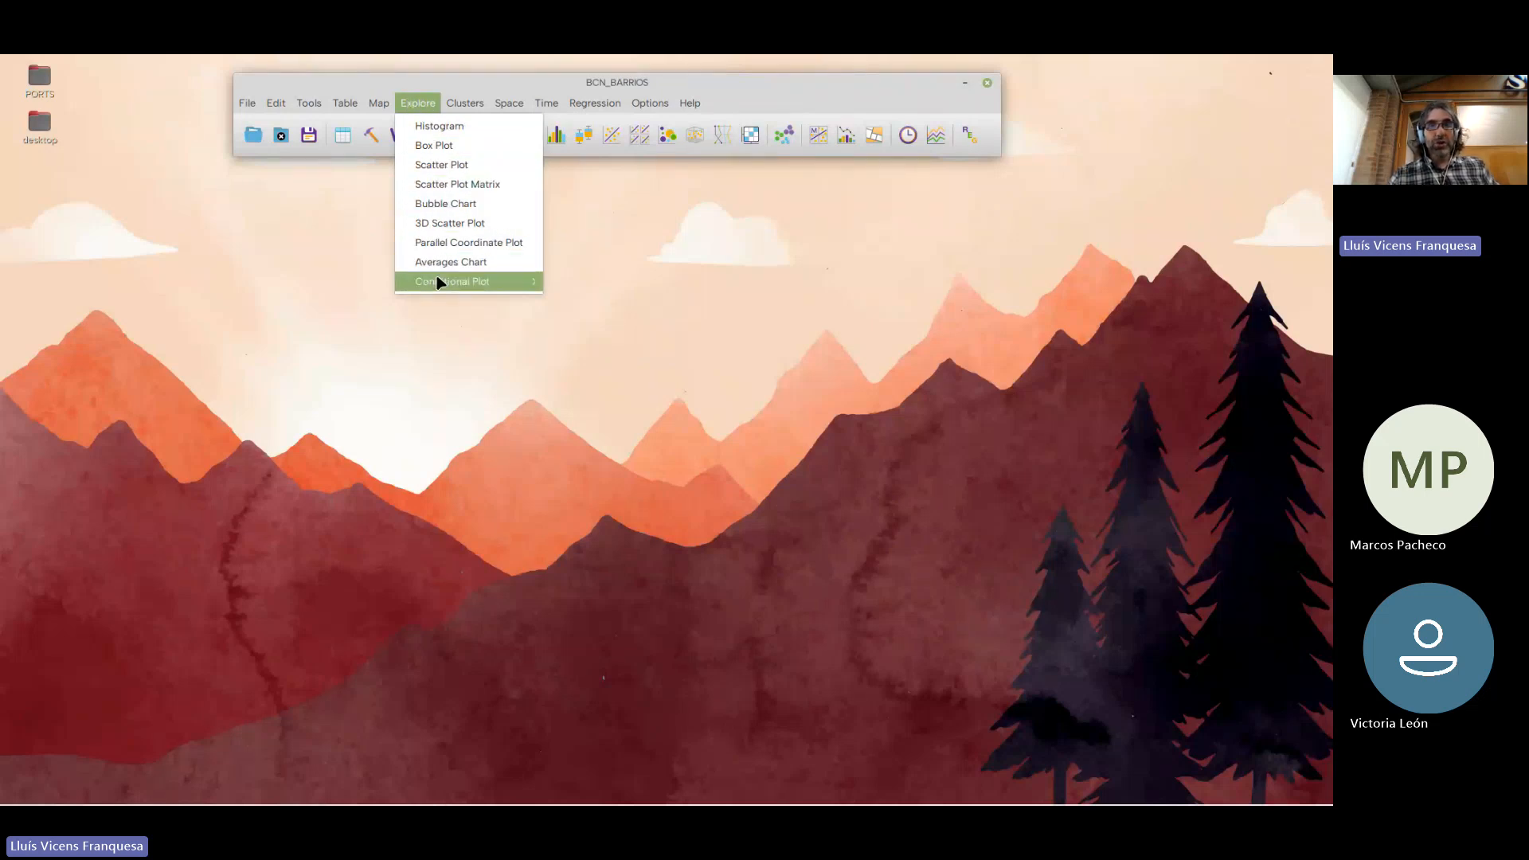
Create a box plot of the variable ESP_VIDA_Z
{"action": "mouse_move", "coordinate": [441, 277]}
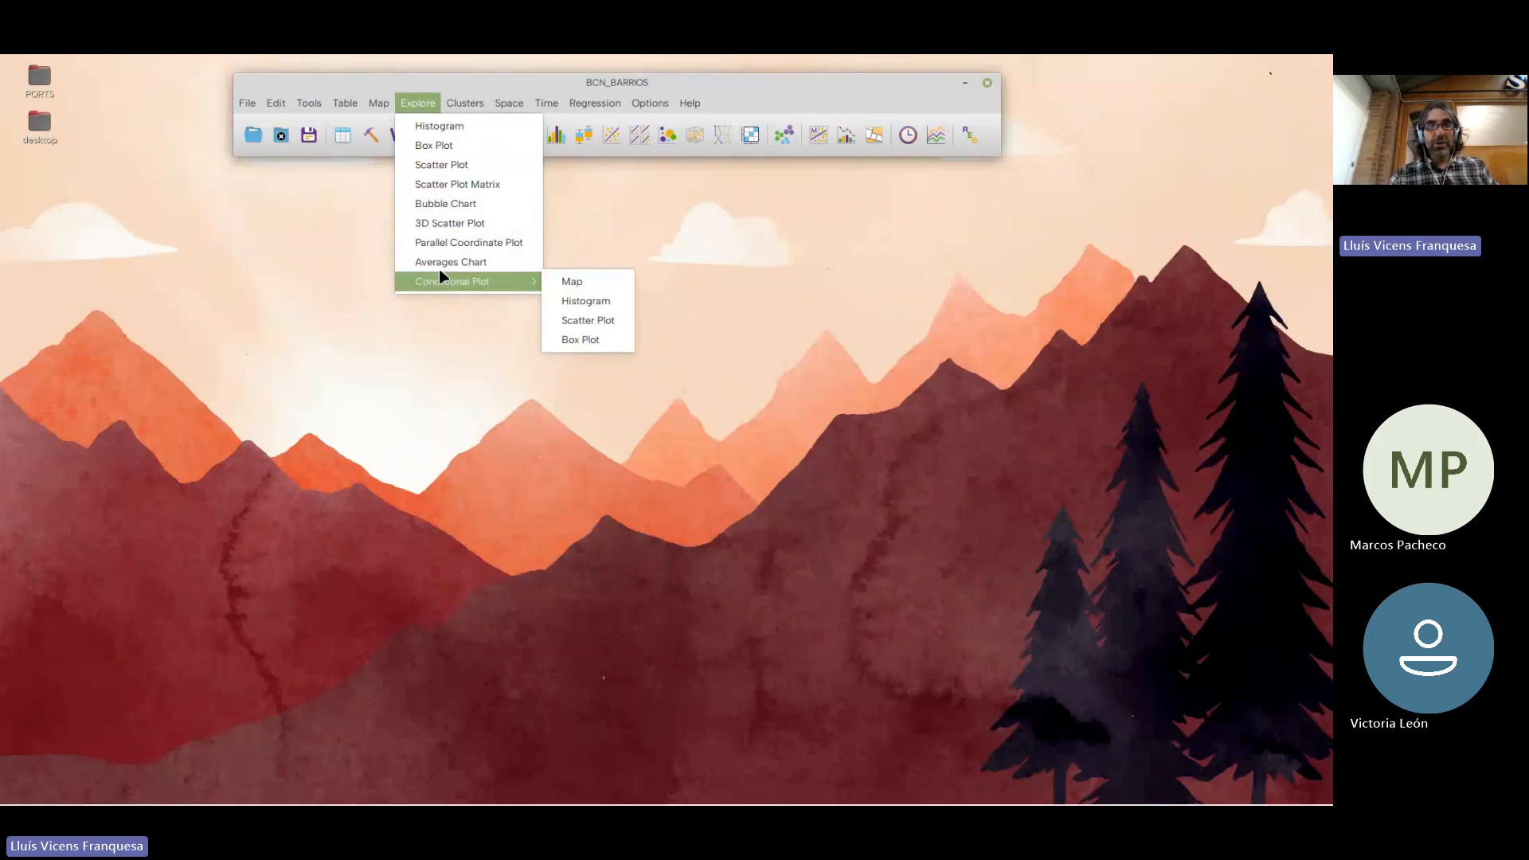
{"action": "left_click", "coordinate": [446, 145]}
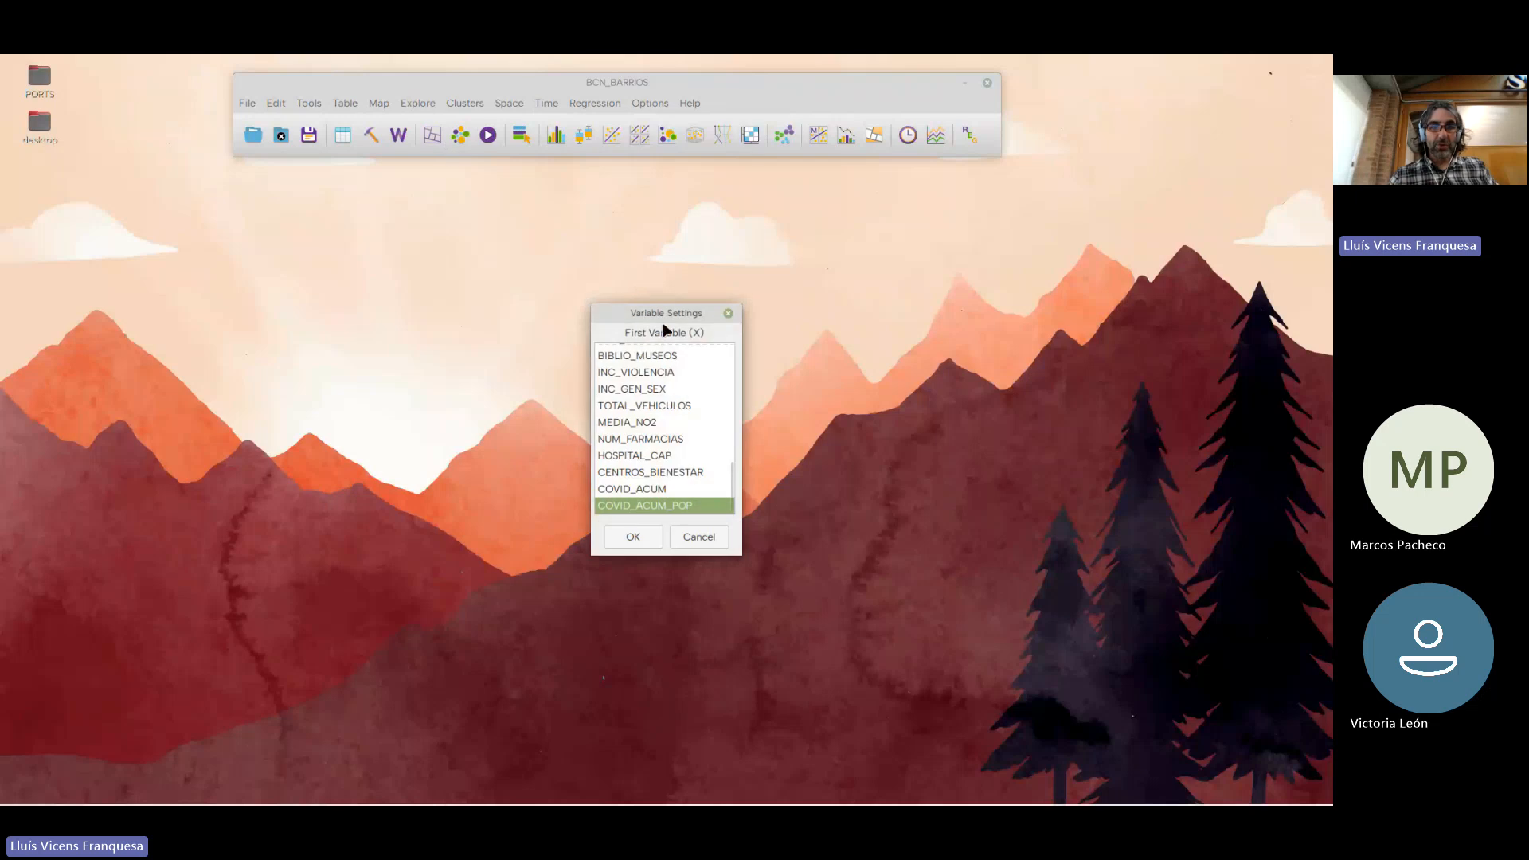
{"action": "scroll", "coordinate": [669, 447], "scroll_direction": "up", "scroll_amount": 10}
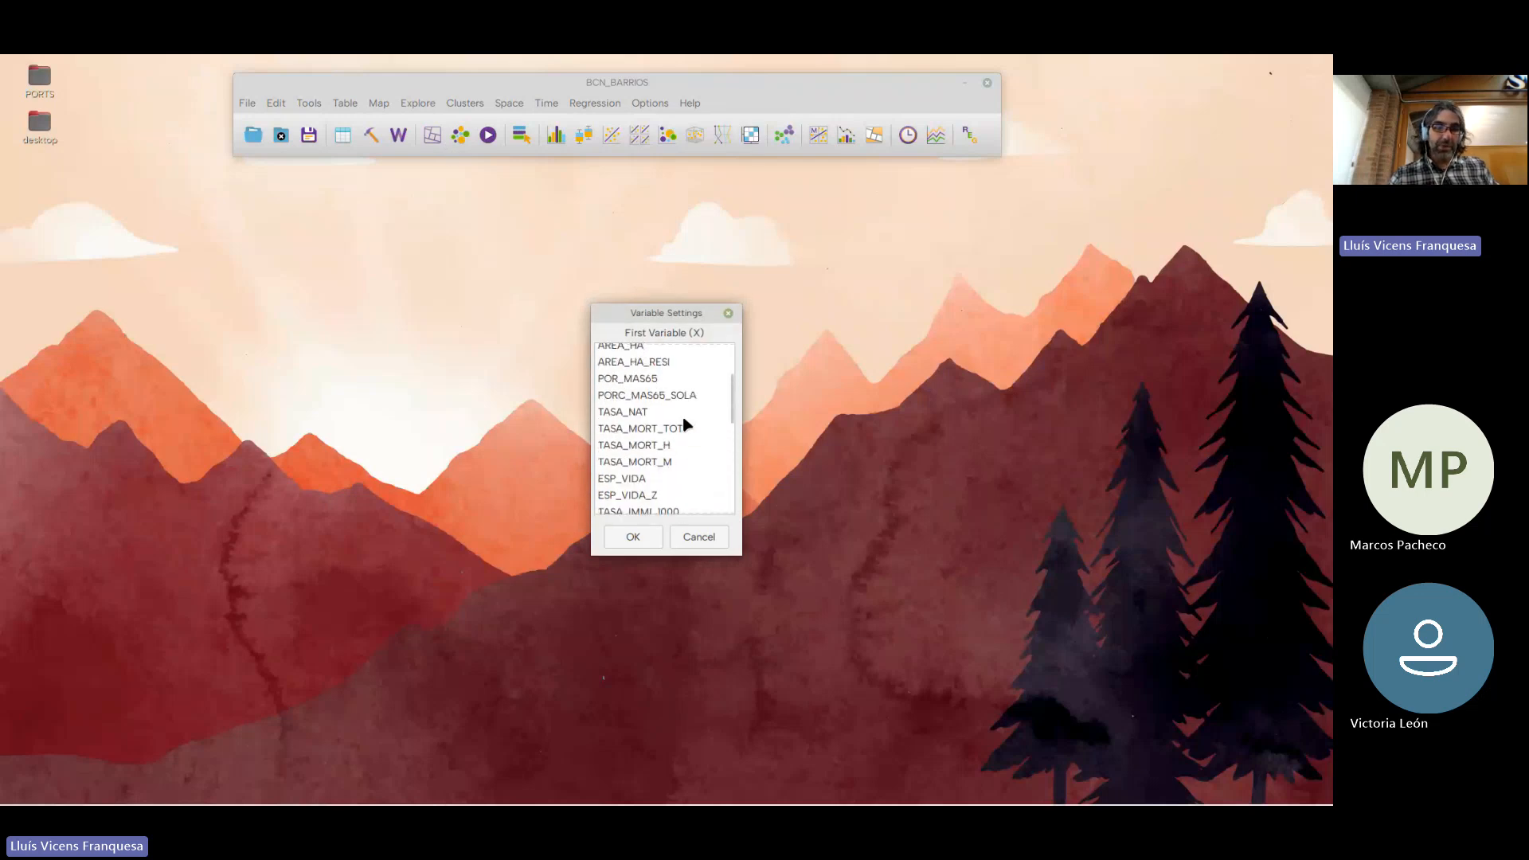
{"action": "left_click", "coordinate": [638, 471]}
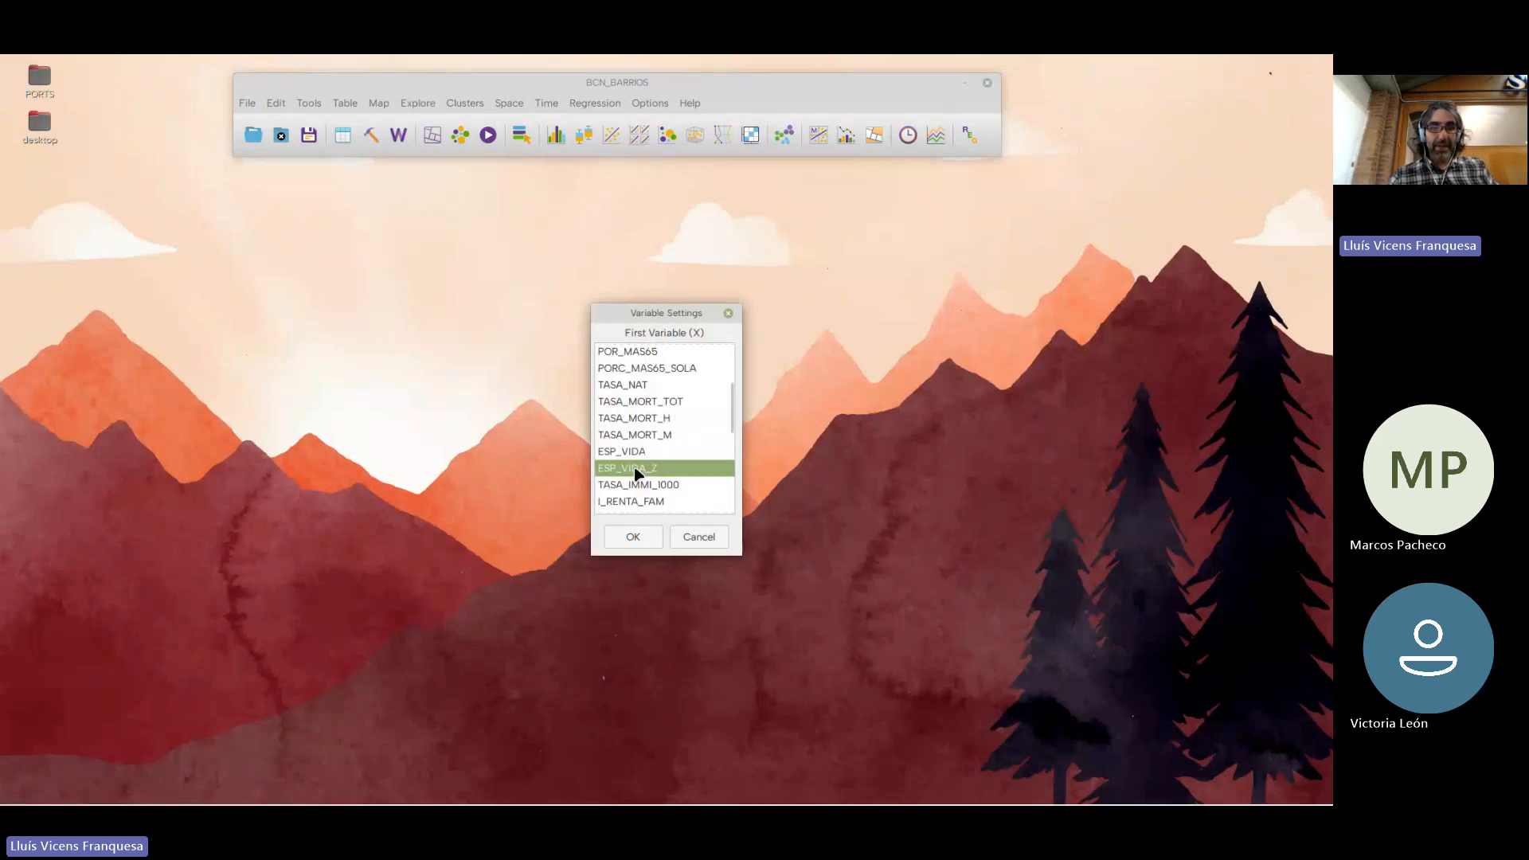
{"action": "left_click", "coordinate": [633, 537]}
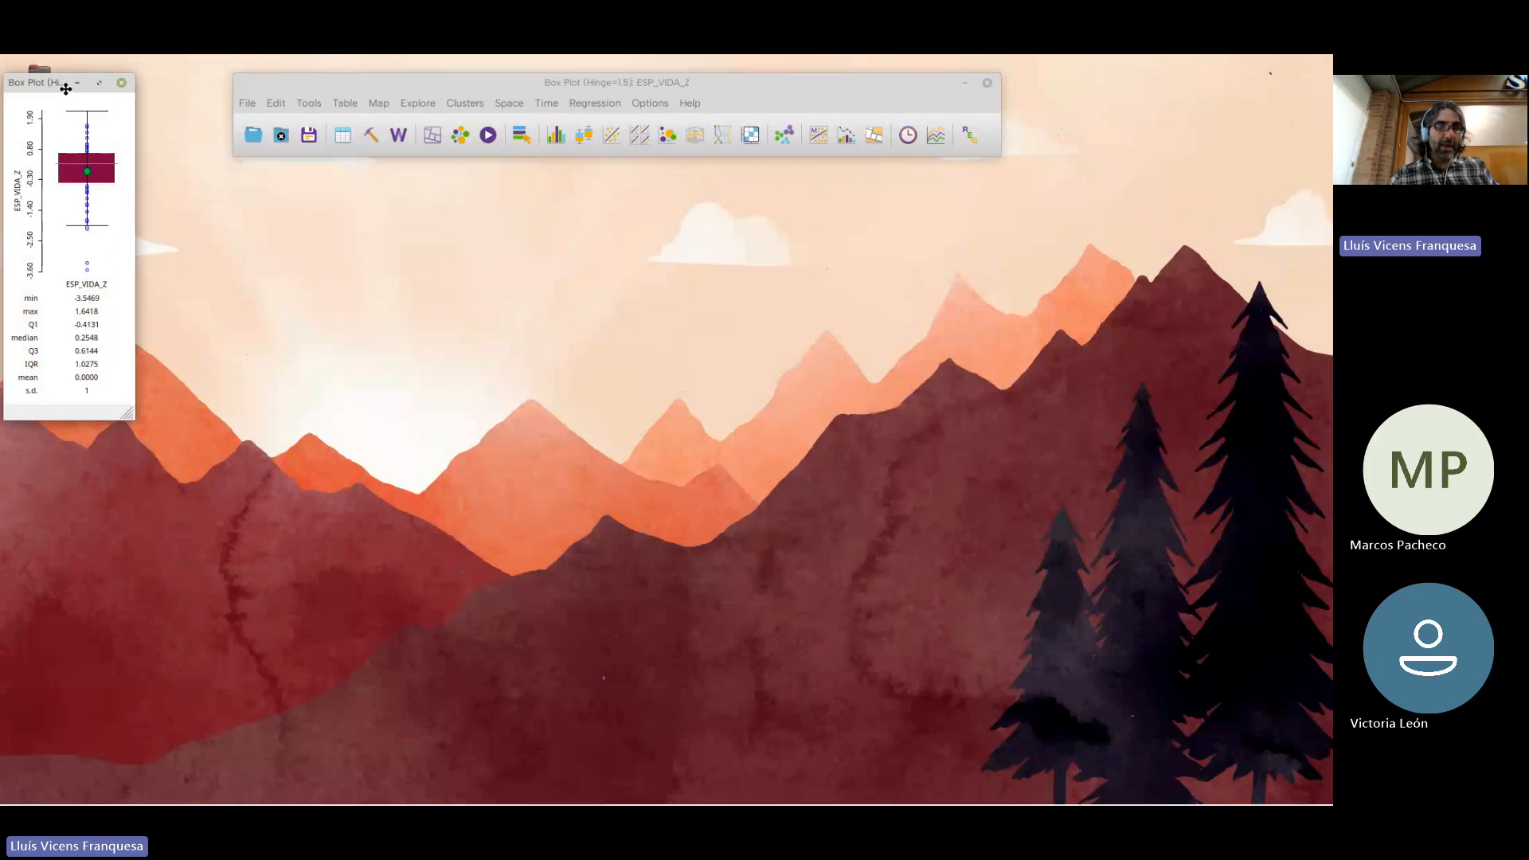
Move and widen the ESP_VIDA_Z box plot window, and hide its statistics
{"action": "left_click_drag", "start_coordinate": [63, 88], "coordinate": [274, 269]}
{"action": "left_click_drag", "start_coordinate": [340, 429], "coordinate": [693, 429]}
{"action": "right_click", "coordinate": [526, 520]}
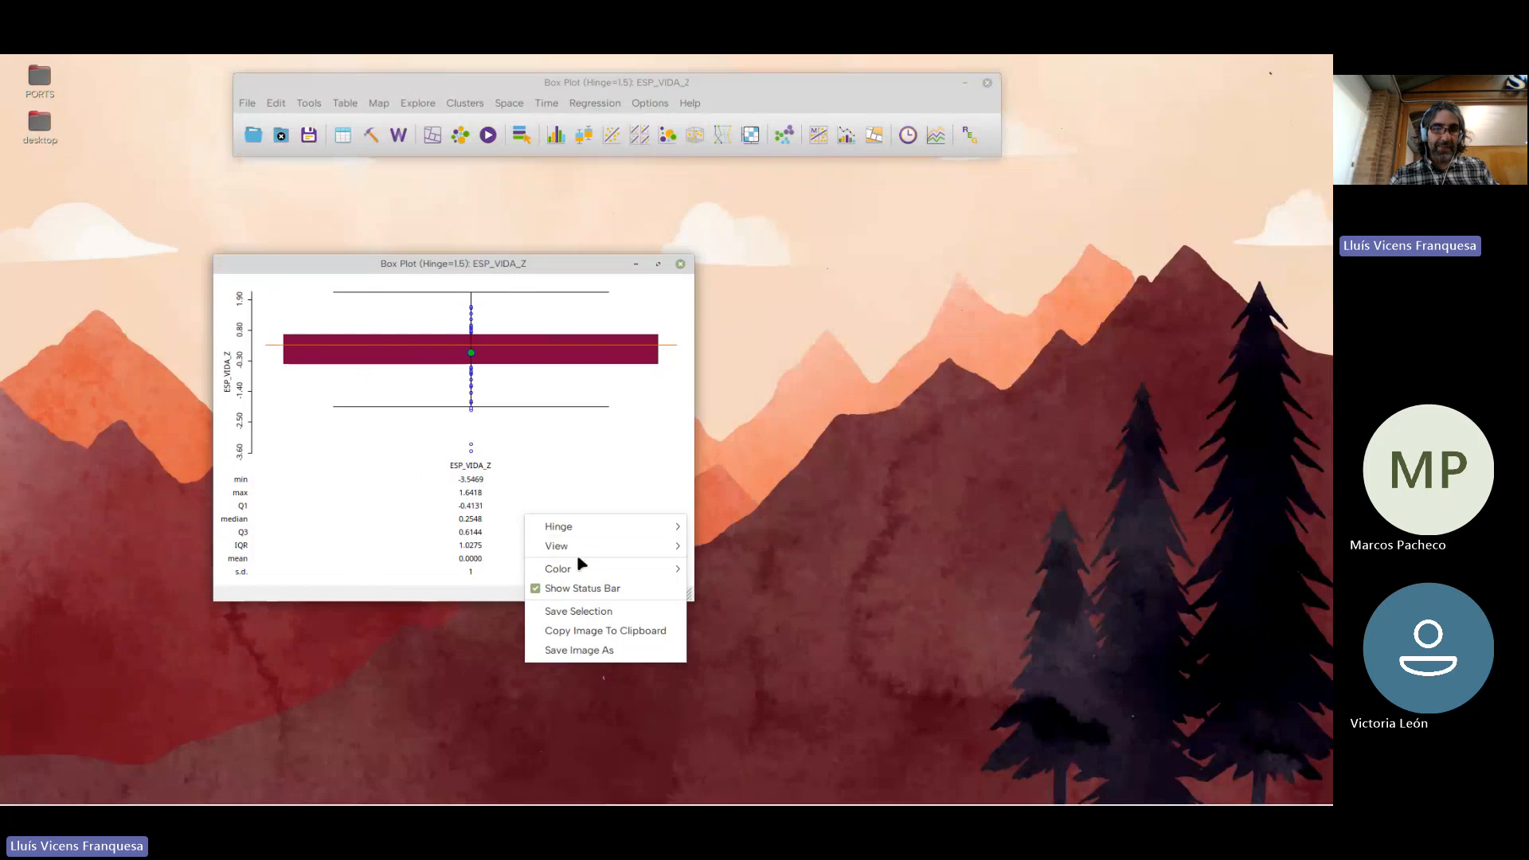
{"action": "mouse_move", "coordinate": [574, 546]}
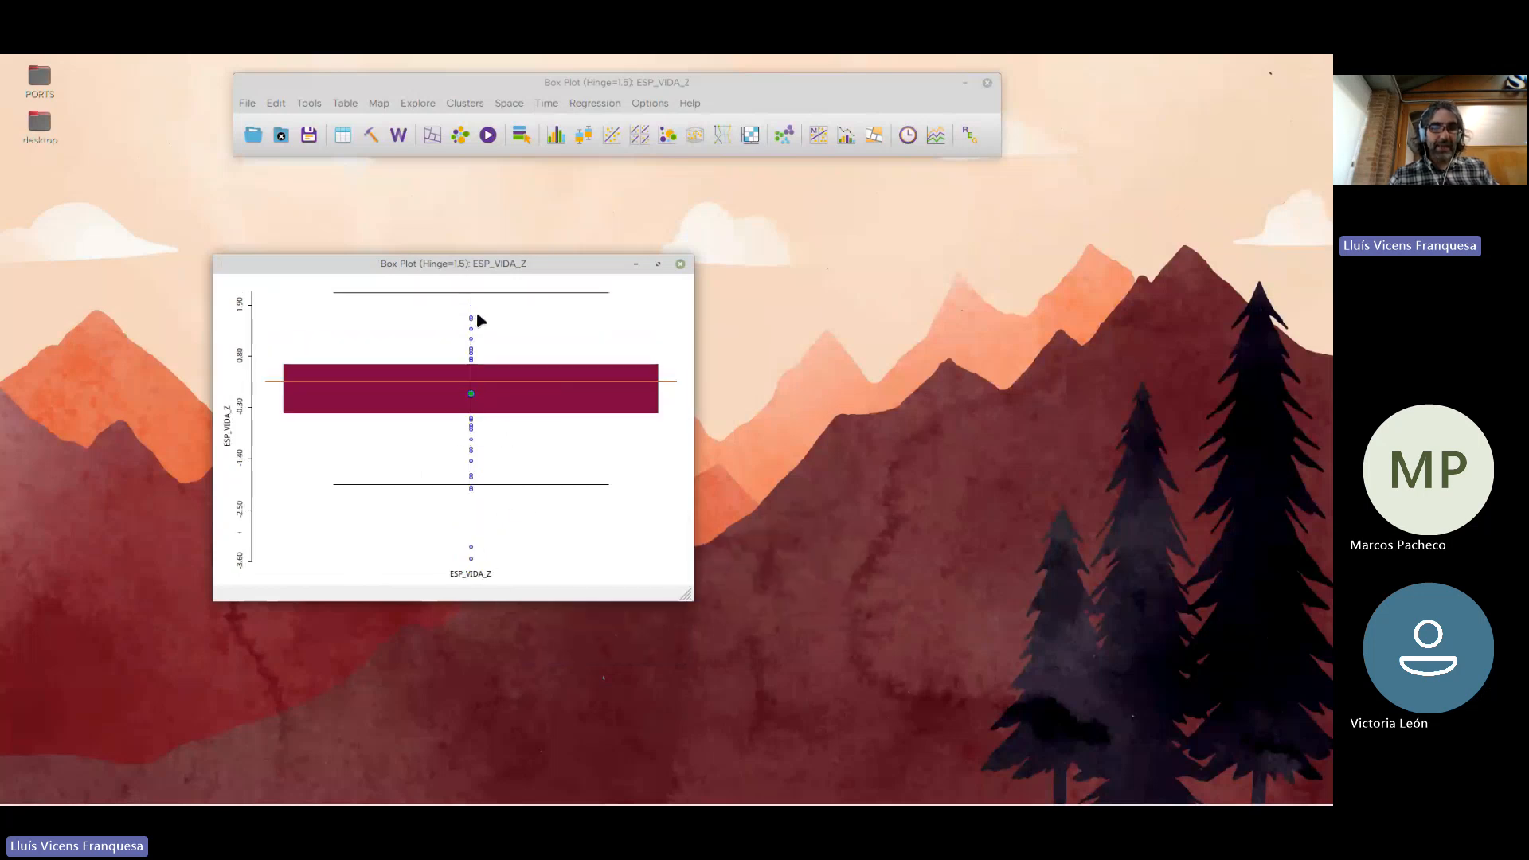
Create a themeless map of BCN_BARRIOS and arrange it side by side with the box plot
{"action": "left_click_drag", "start_coordinate": [481, 265], "coordinate": [589, 205]}
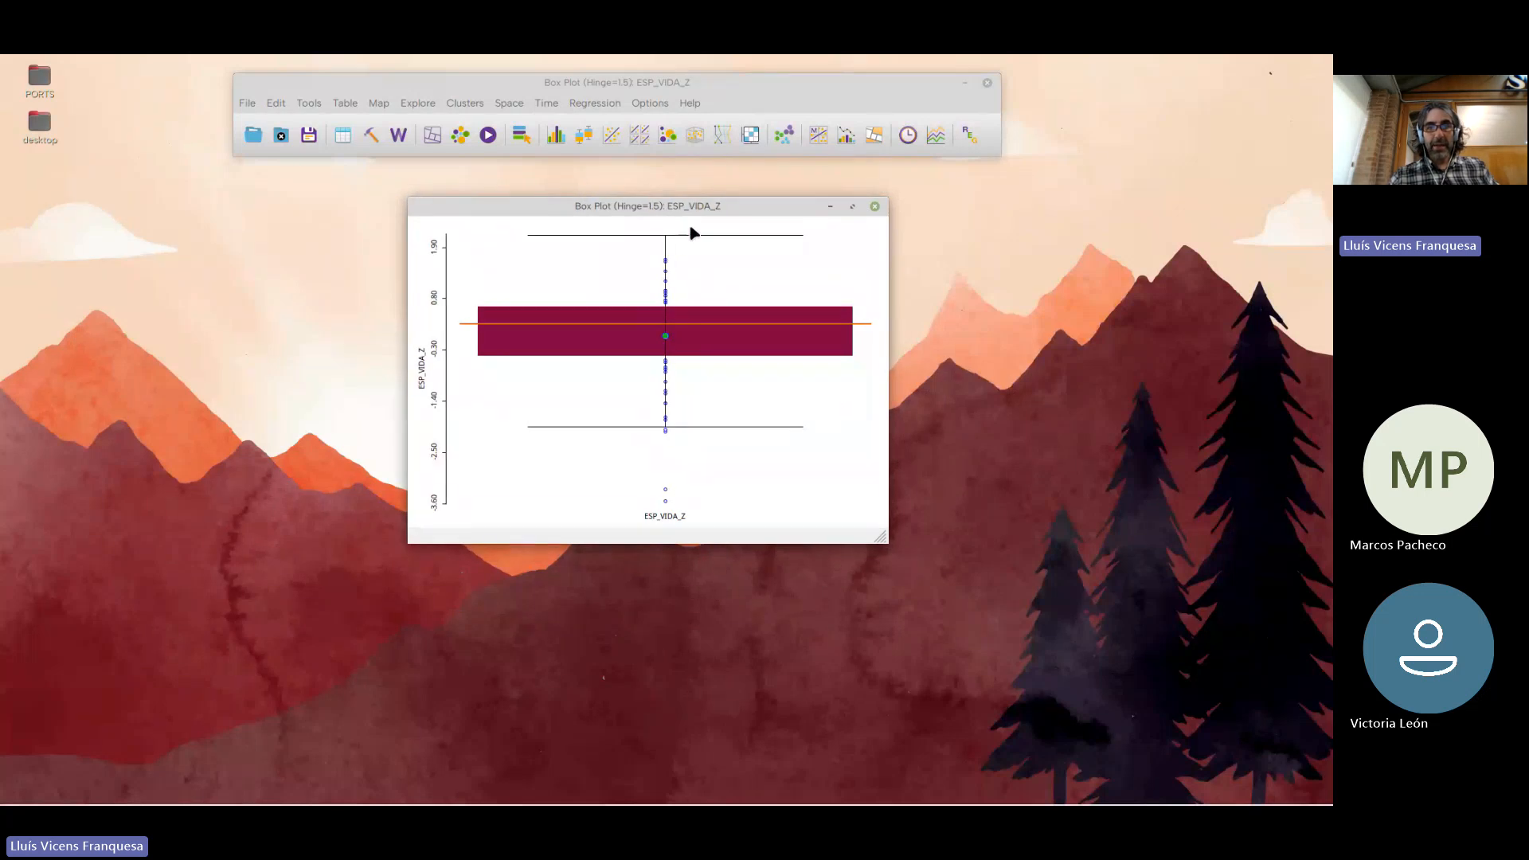
{"action": "left_click_drag", "start_coordinate": [693, 205], "coordinate": [908, 188]}
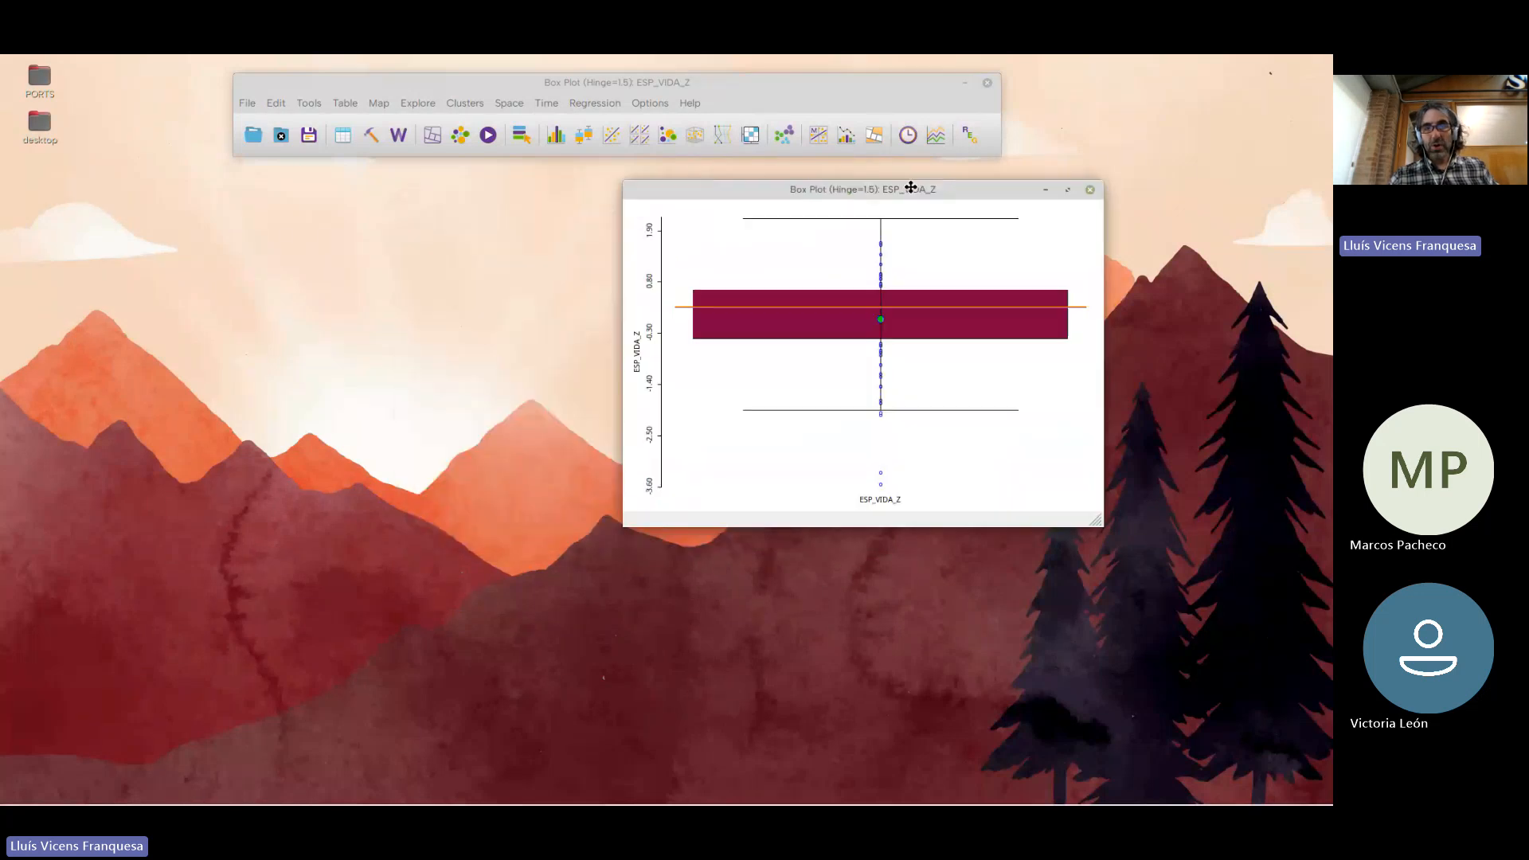
{"action": "left_click", "coordinate": [448, 139]}
{"action": "left_click", "coordinate": [462, 148]}
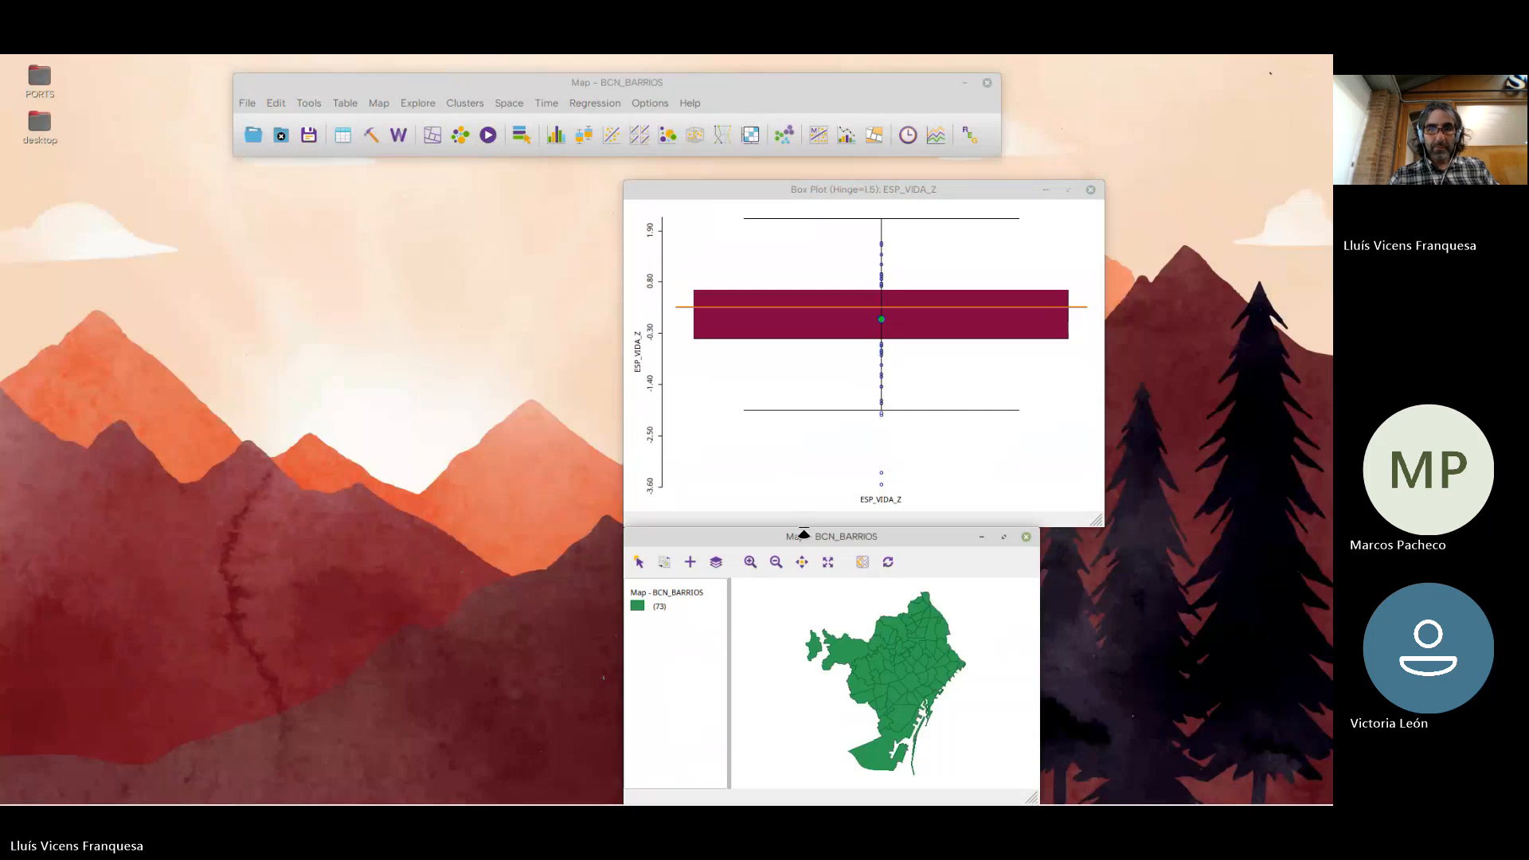
{"action": "left_click_drag", "start_coordinate": [796, 536], "coordinate": [322, 267]}
Select the box plot's outliers below the lower whisker to locate them on the map, and clear the selection
{"action": "left_click_drag", "start_coordinate": [841, 456], "coordinate": [909, 504]}
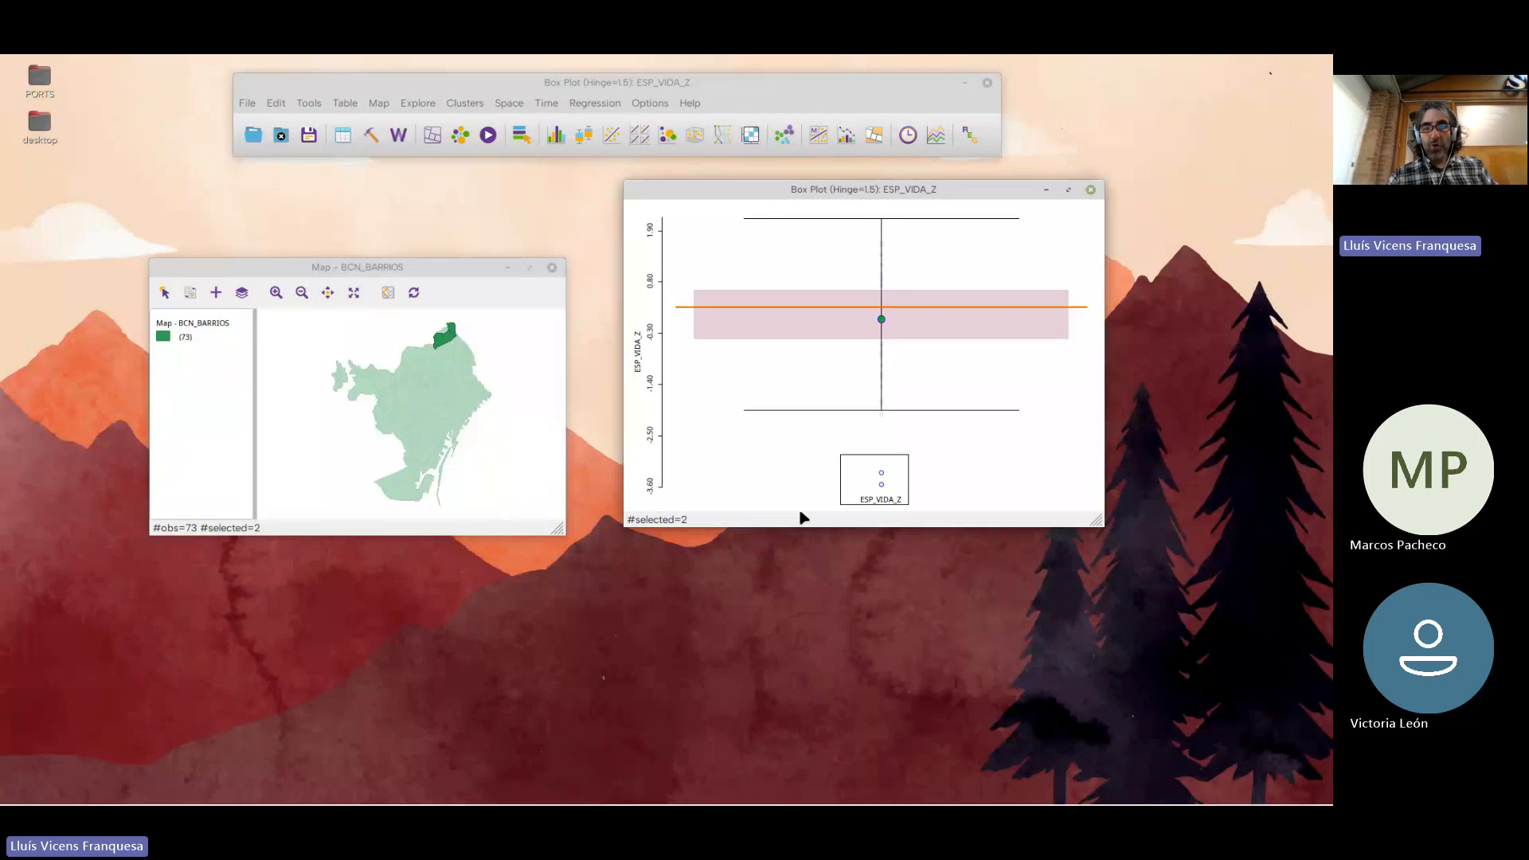
{"action": "left_click", "coordinate": [892, 430]}
{"action": "left_click_drag", "start_coordinate": [904, 507], "coordinate": [864, 411]}
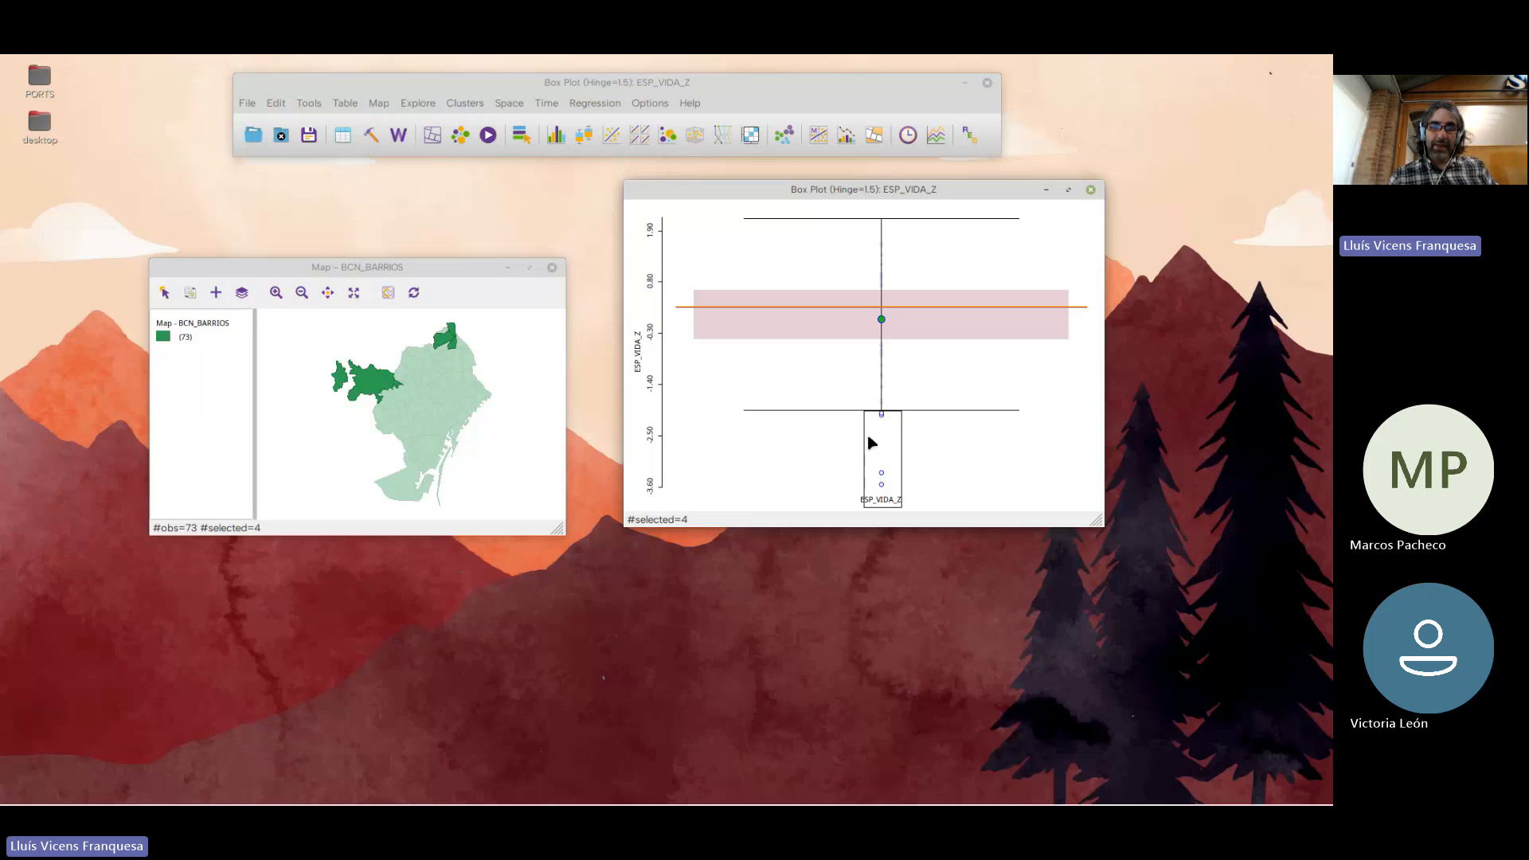
{"action": "left_click", "coordinate": [915, 467]}
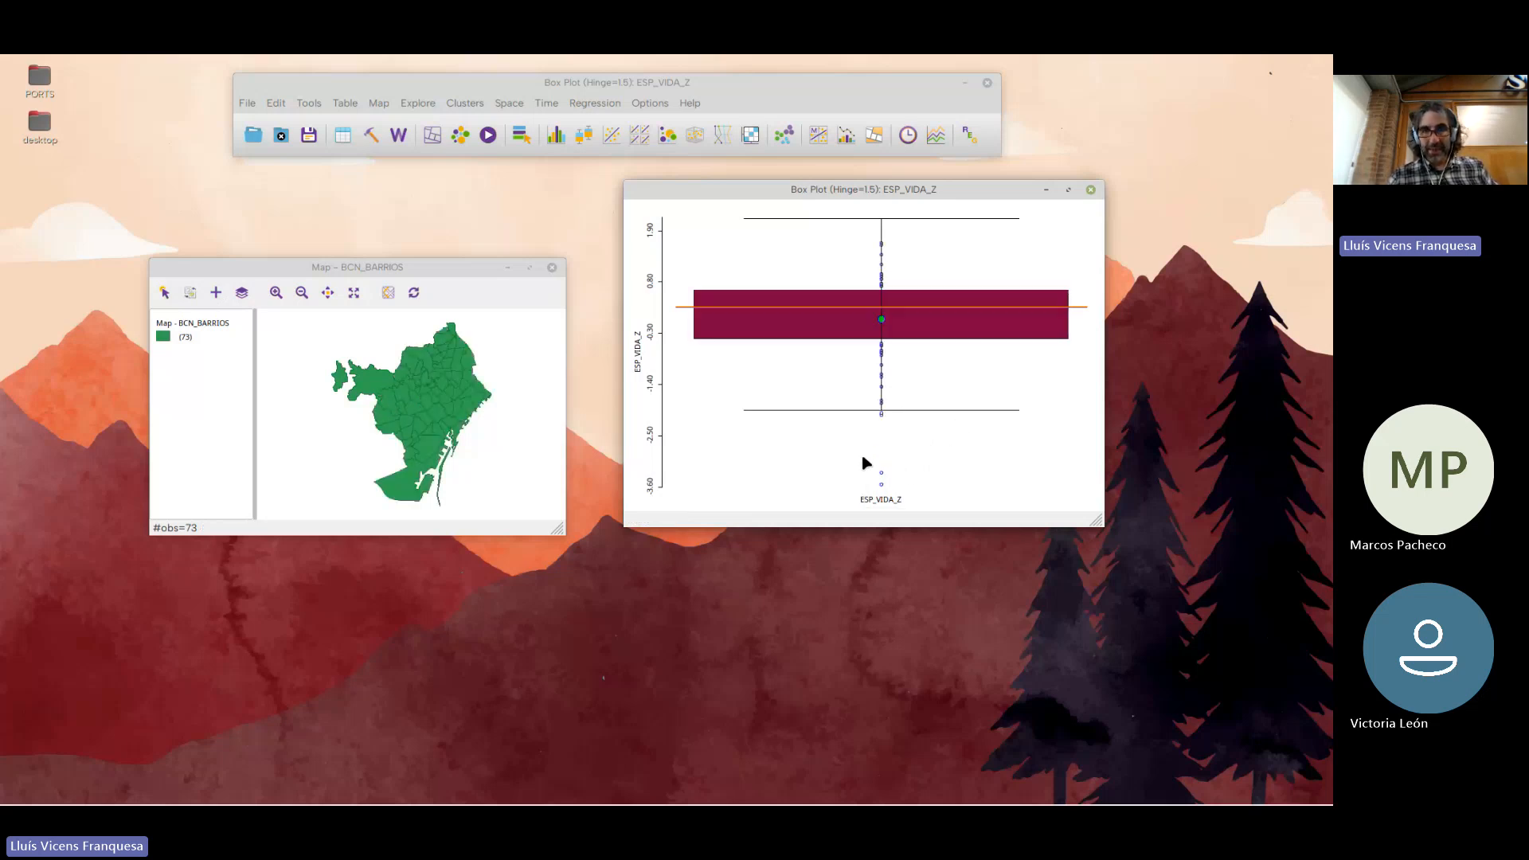
{"action": "left_click_drag", "start_coordinate": [862, 455], "coordinate": [898, 494]}
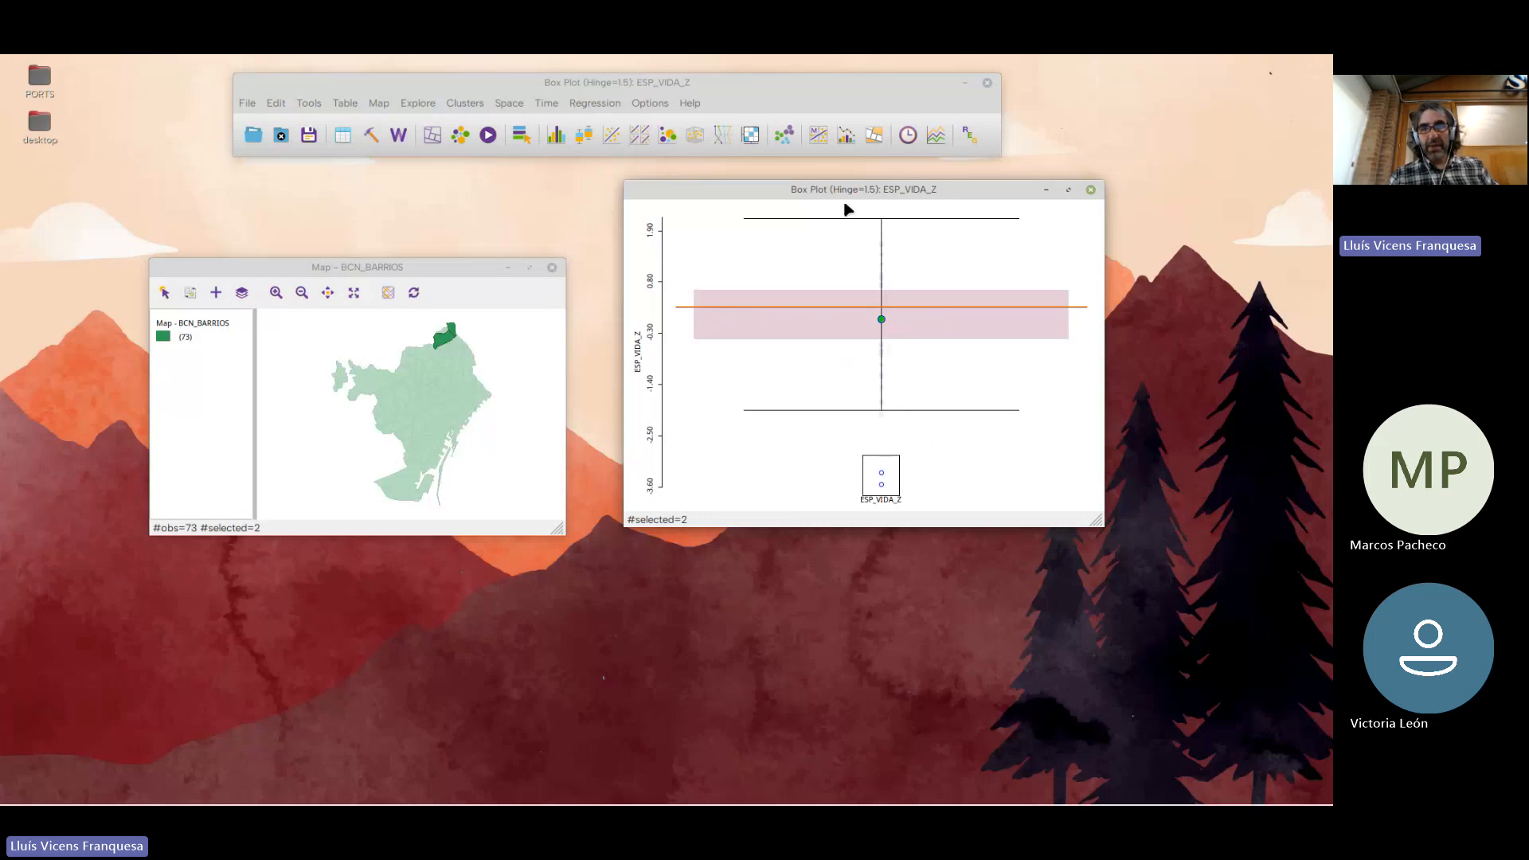
{"action": "left_click", "coordinate": [950, 438]}
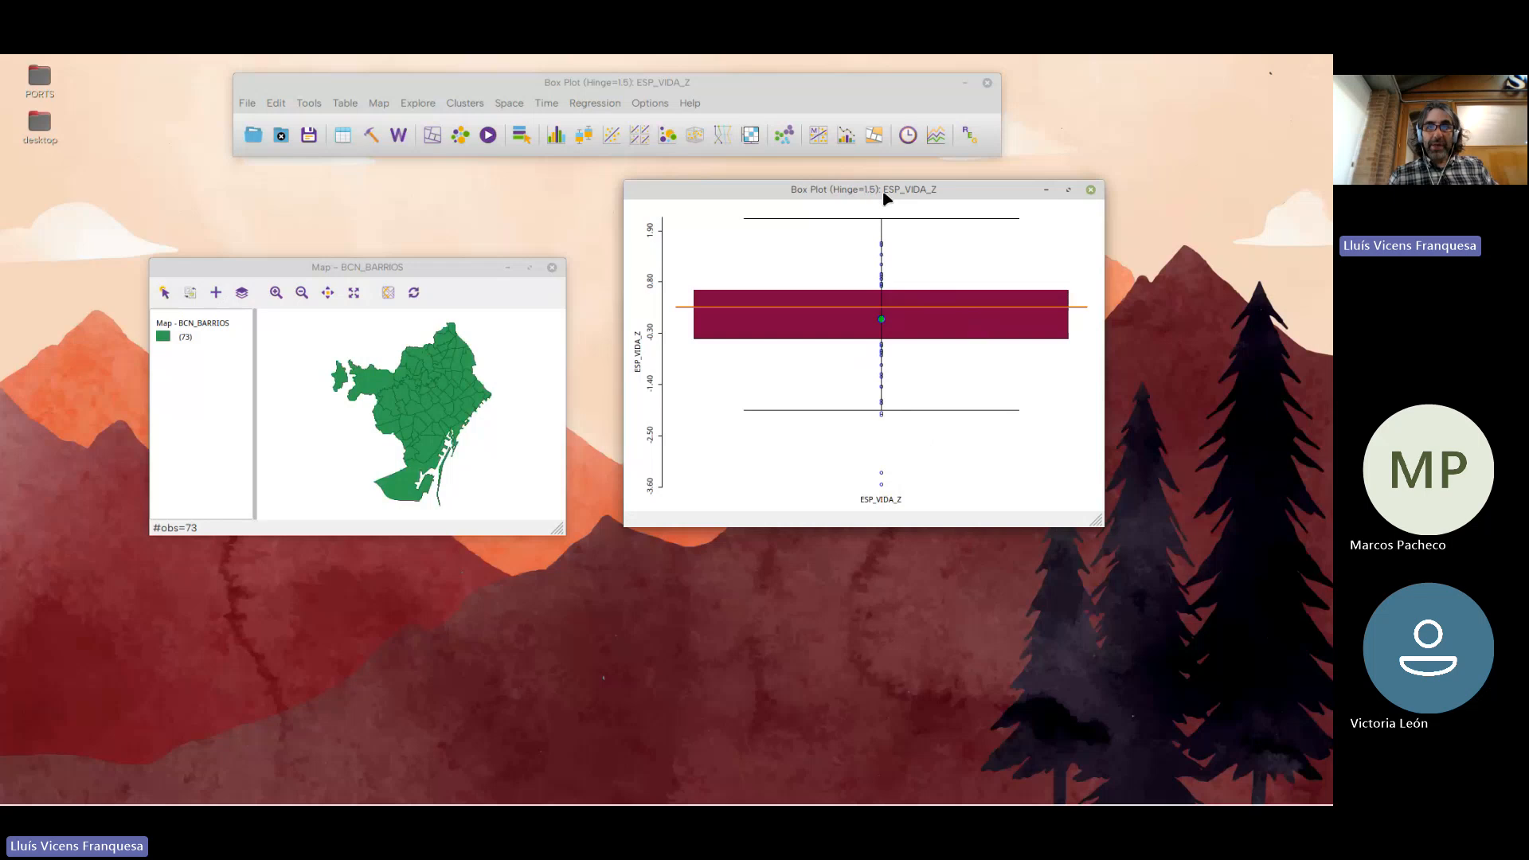
Set the box plot's hinge to 3.0 and select the lowest point beyond the lower whisker
{"action": "right_click", "coordinate": [1003, 237]}
{"action": "mouse_move", "coordinate": [1092, 240]}
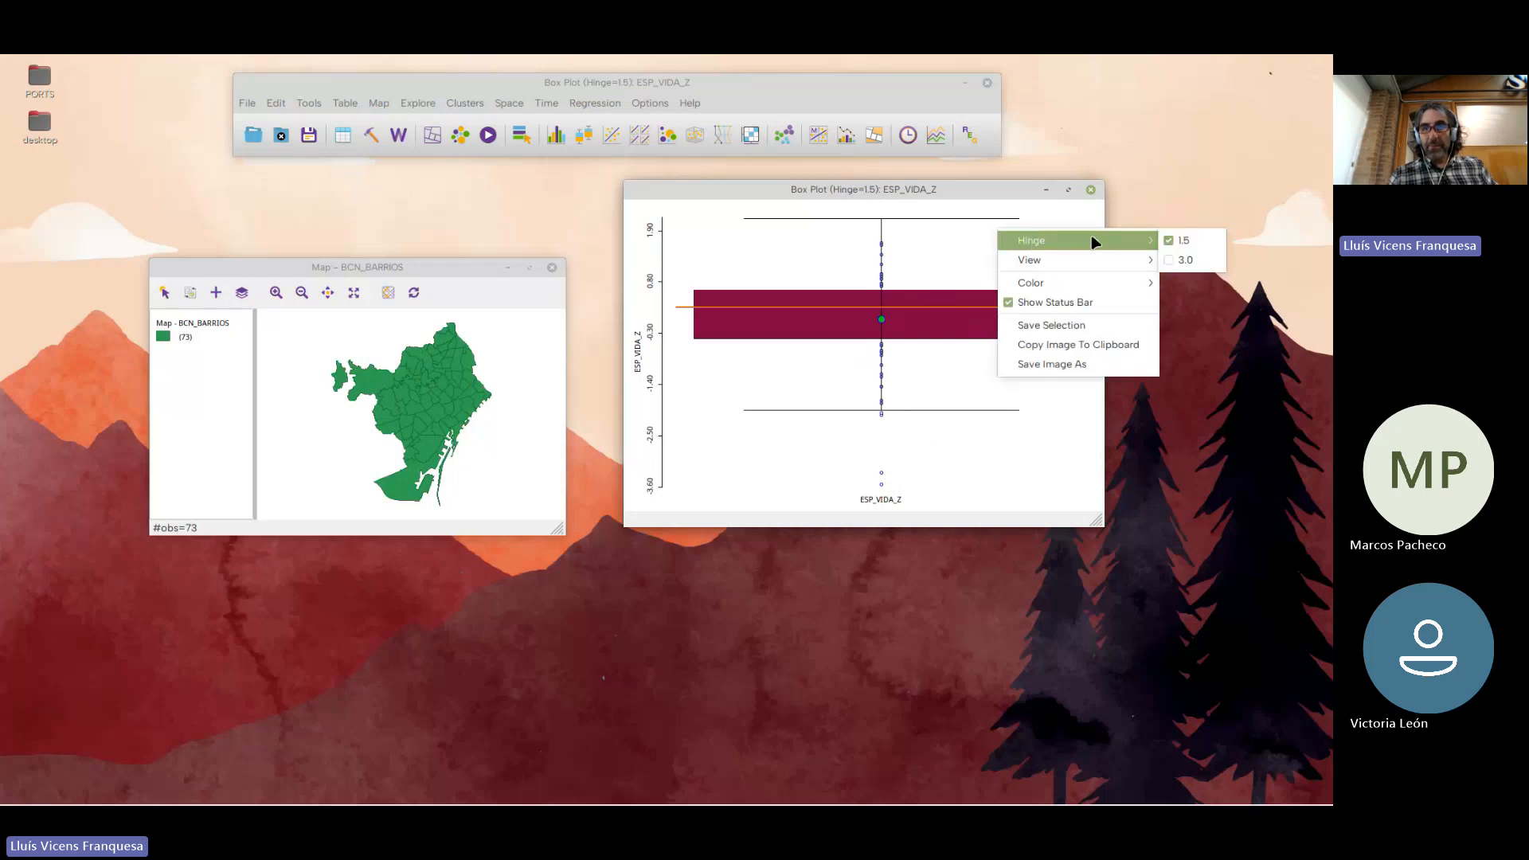
{"action": "left_click", "coordinate": [1182, 258]}
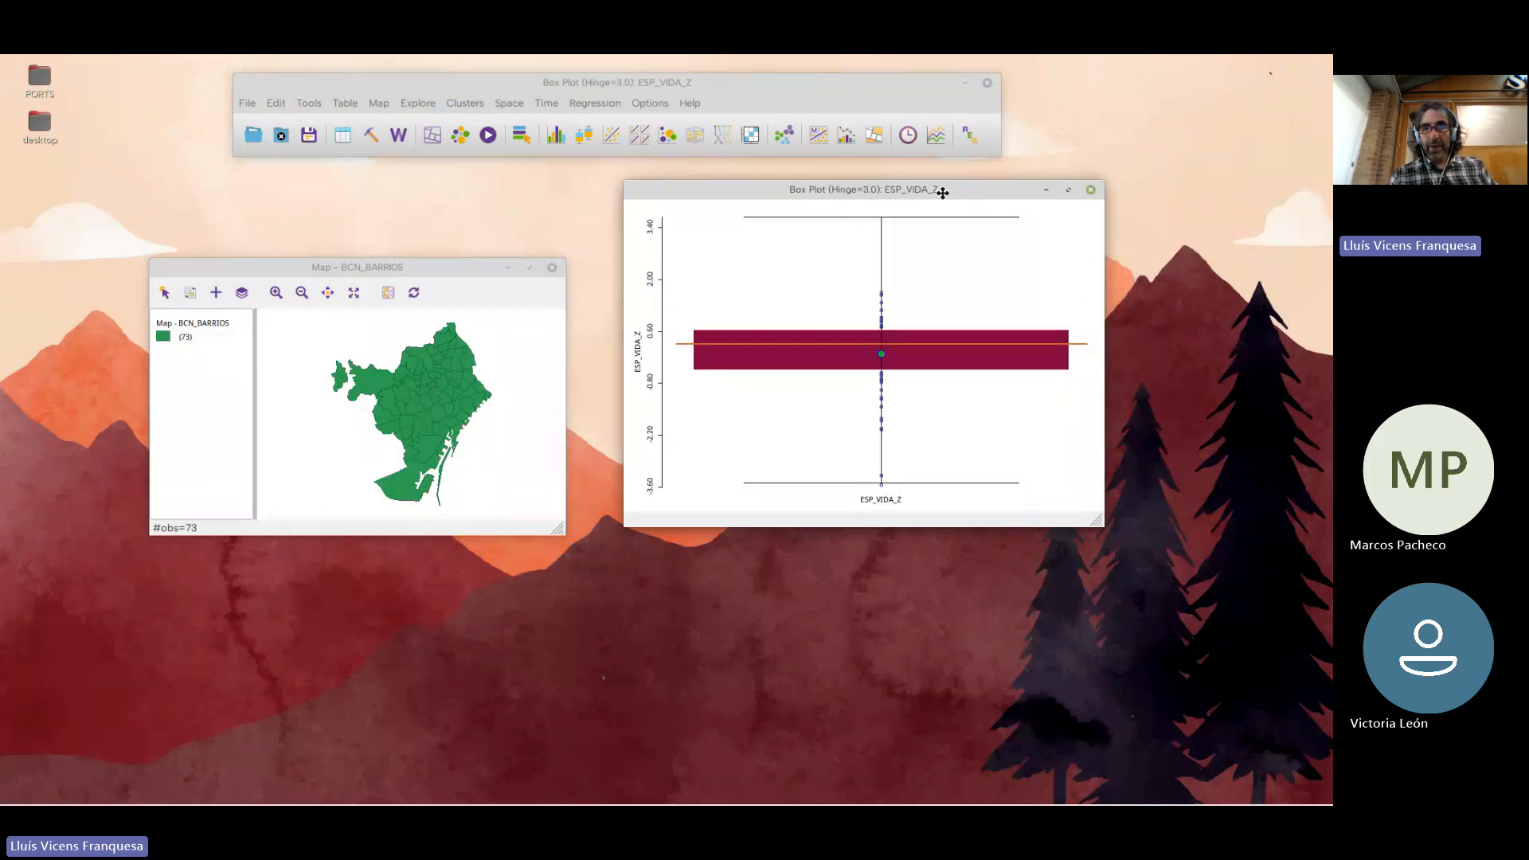
{"action": "left_click_drag", "start_coordinate": [943, 191], "coordinate": [900, 181]}
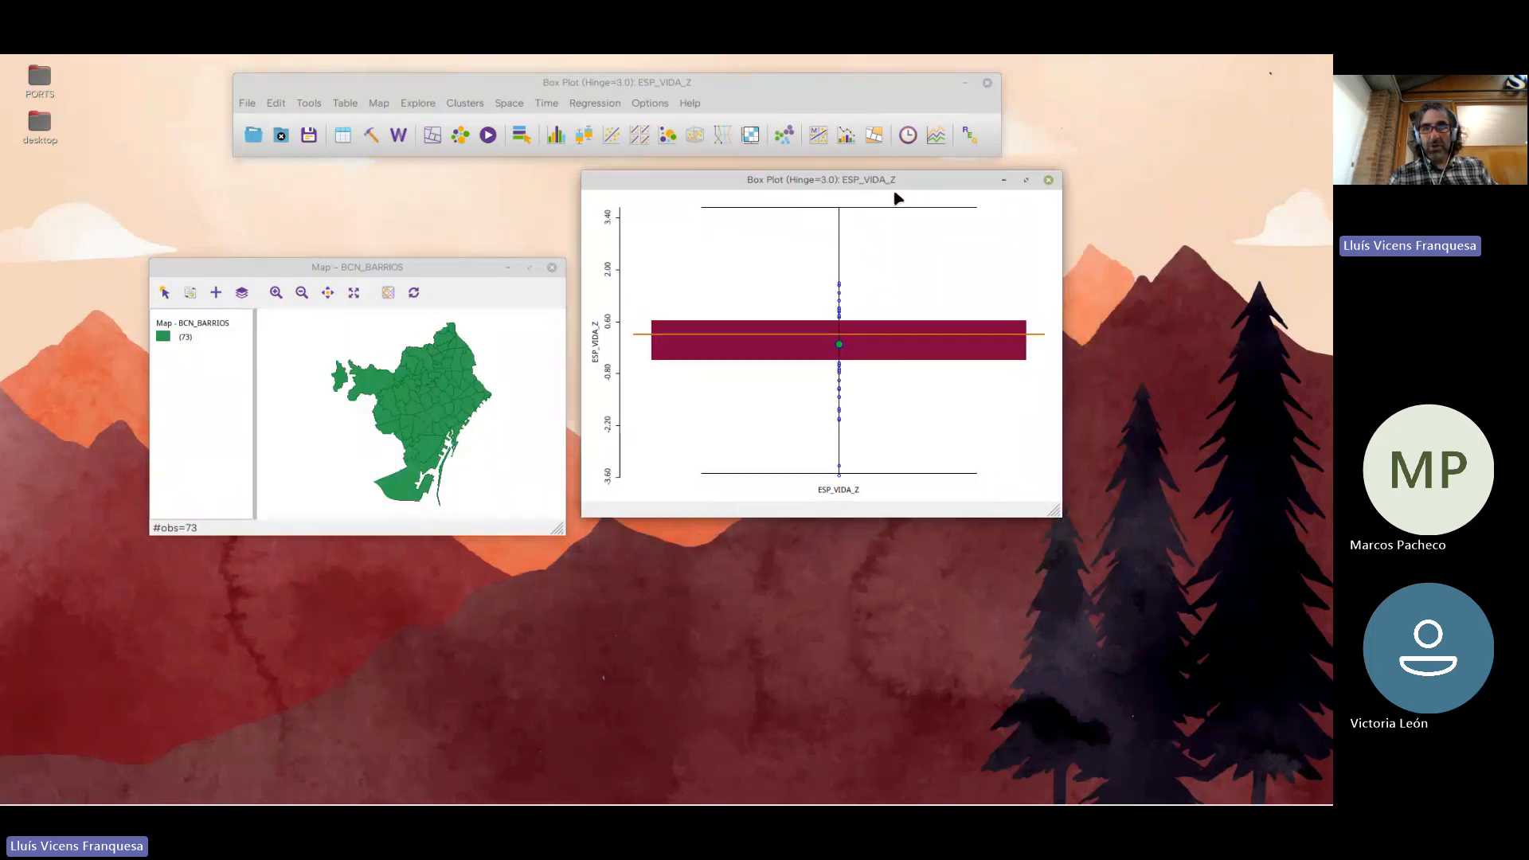
{"action": "left_click", "coordinate": [840, 478]}
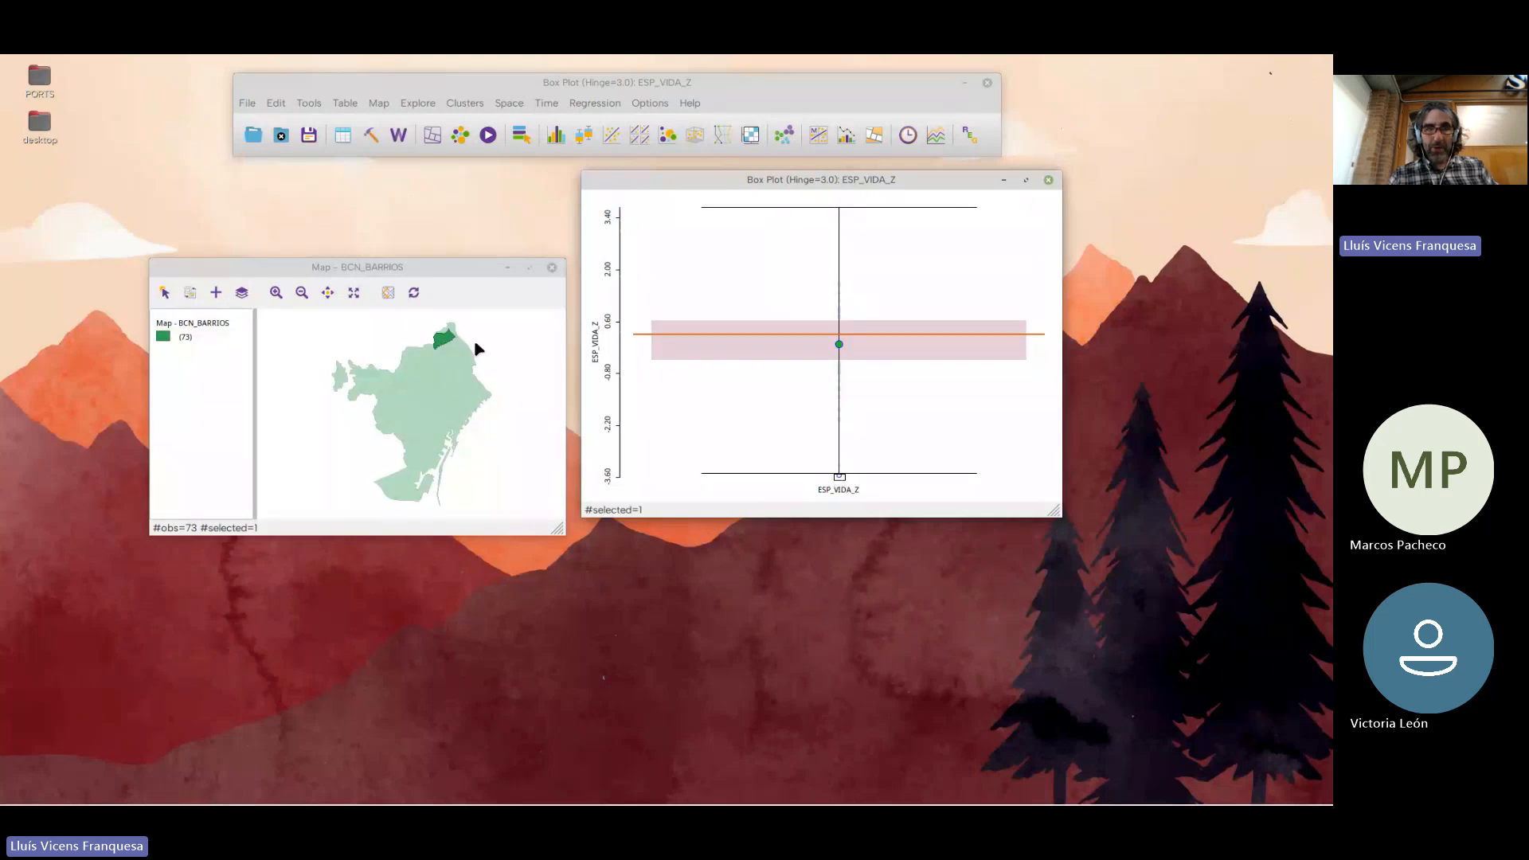
Bring the selected neighbourhood to the top of the attribute table, check its NOM and ESP_VIDA_Z fields, and close the table
{"action": "left_click", "coordinate": [343, 135]}
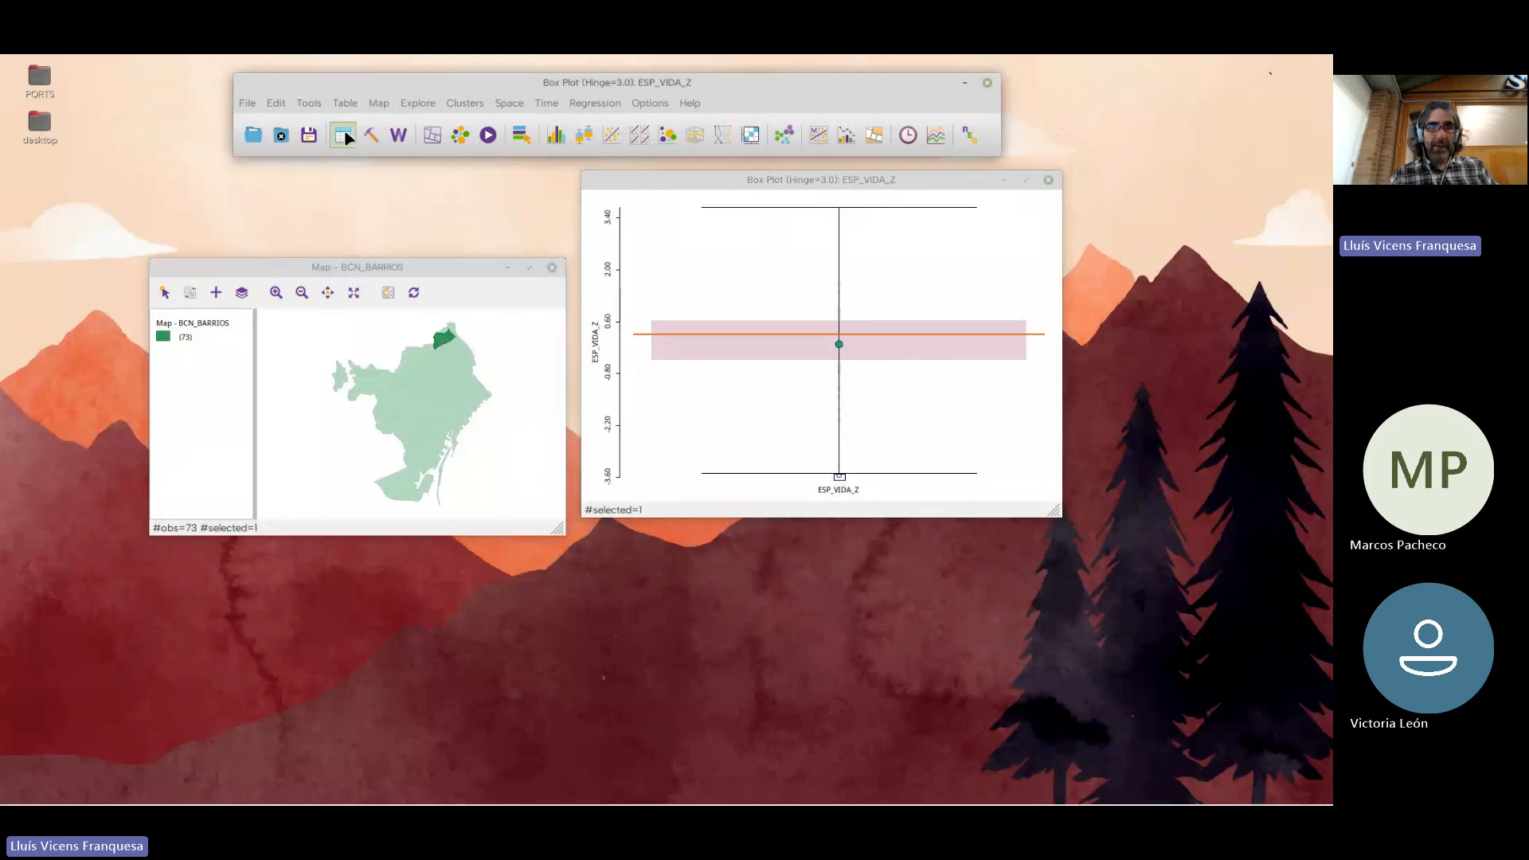
{"action": "right_click", "coordinate": [423, 203]}
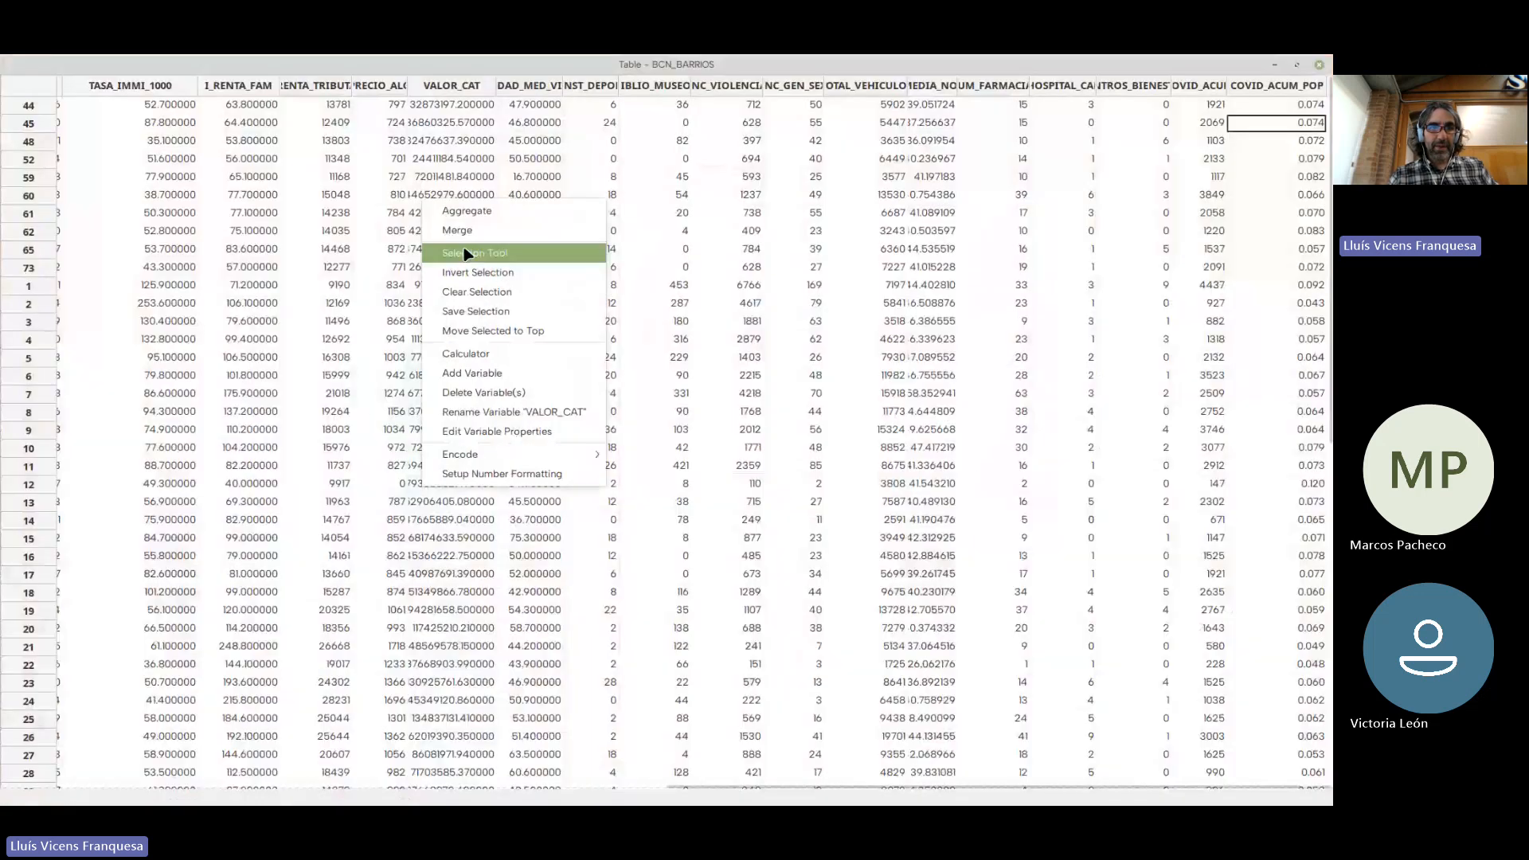
{"action": "left_click", "coordinate": [485, 330]}
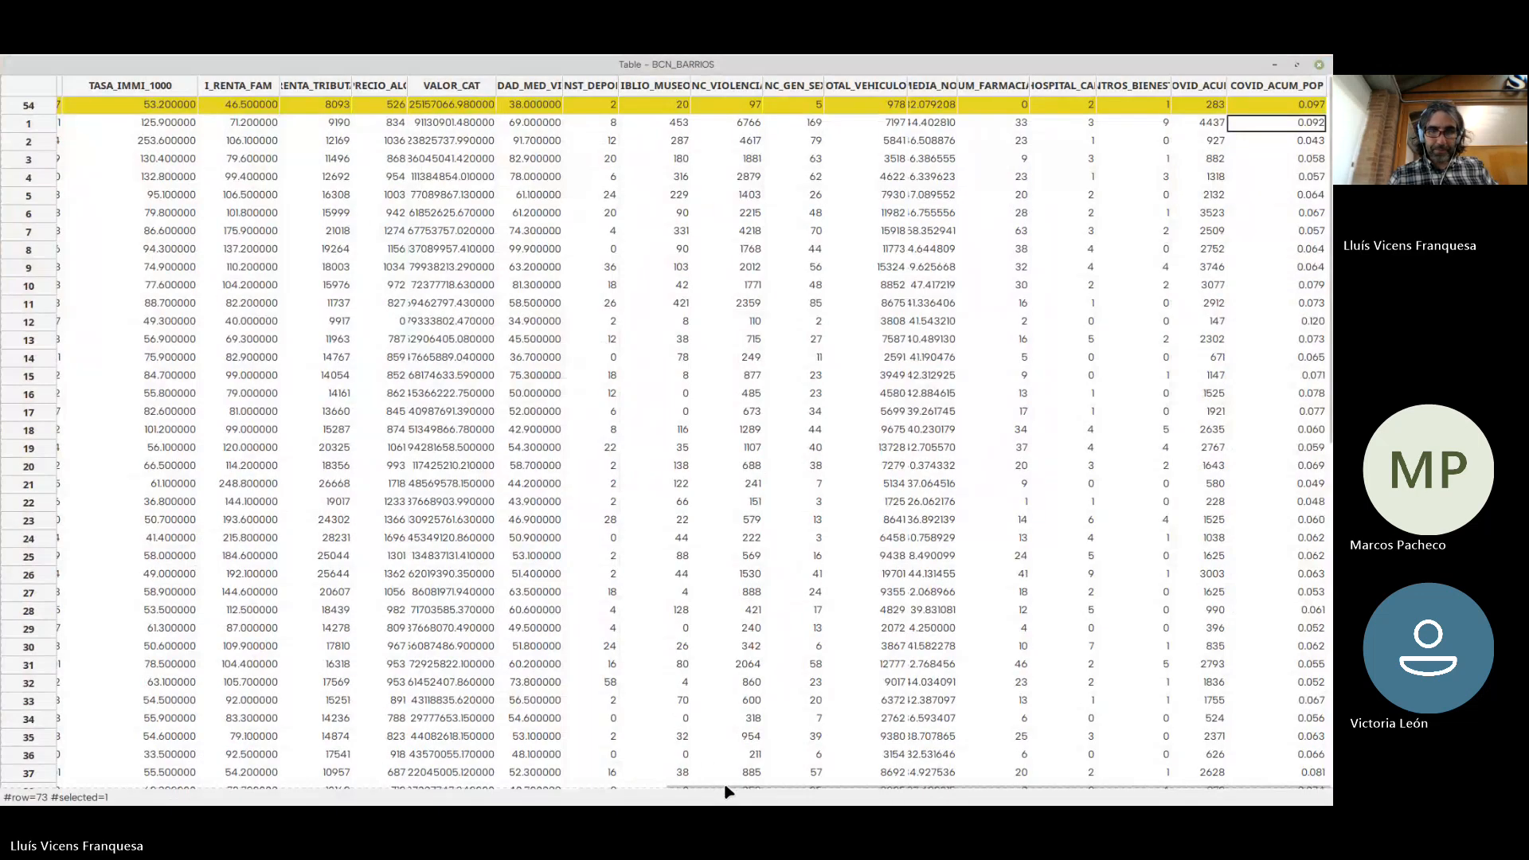
{"action": "left_click_drag", "start_coordinate": [733, 787], "coordinate": [550, 787]}
{"action": "left_click_drag", "start_coordinate": [354, 759], "coordinate": [35, 721]}
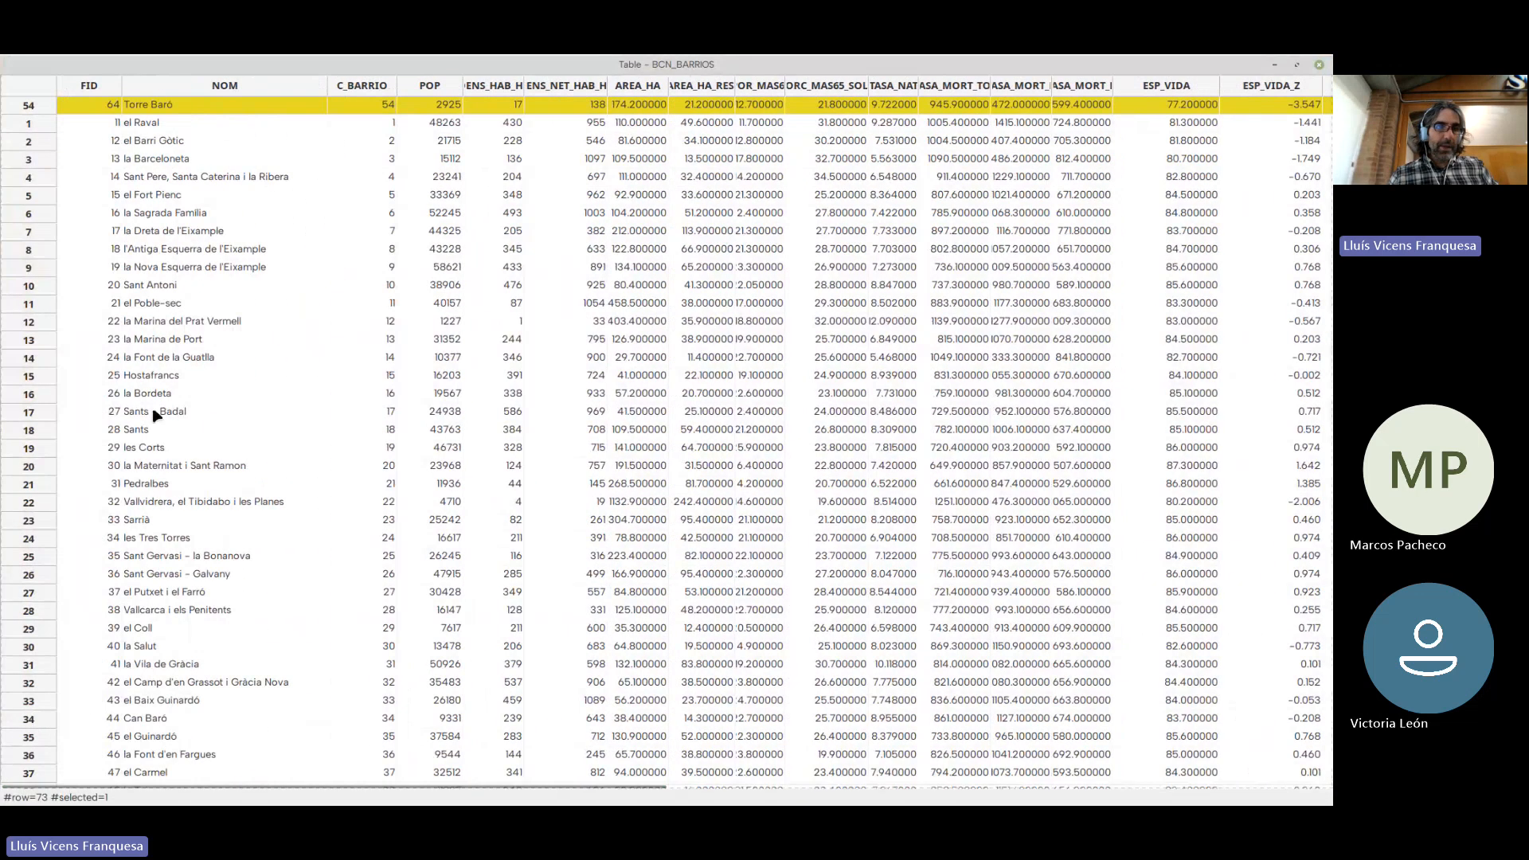
{"action": "left_click", "coordinate": [1319, 66]}
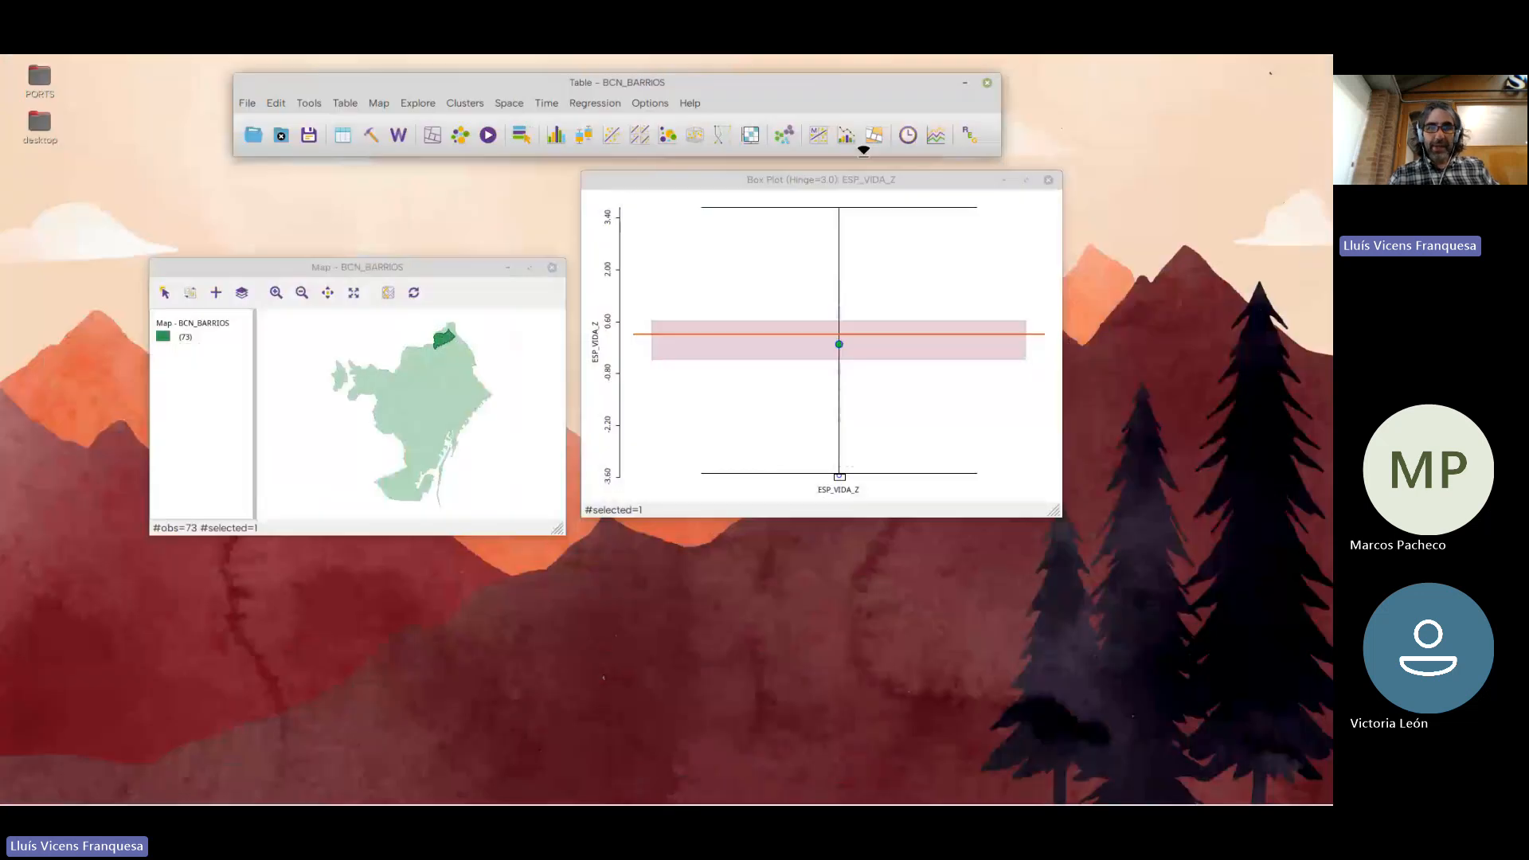
Reselect the lowest outlier in the box plot, and reposition the map and box plot next to each other below the main toolbar
{"action": "left_click", "coordinate": [861, 482]}
{"action": "left_click", "coordinate": [833, 477]}
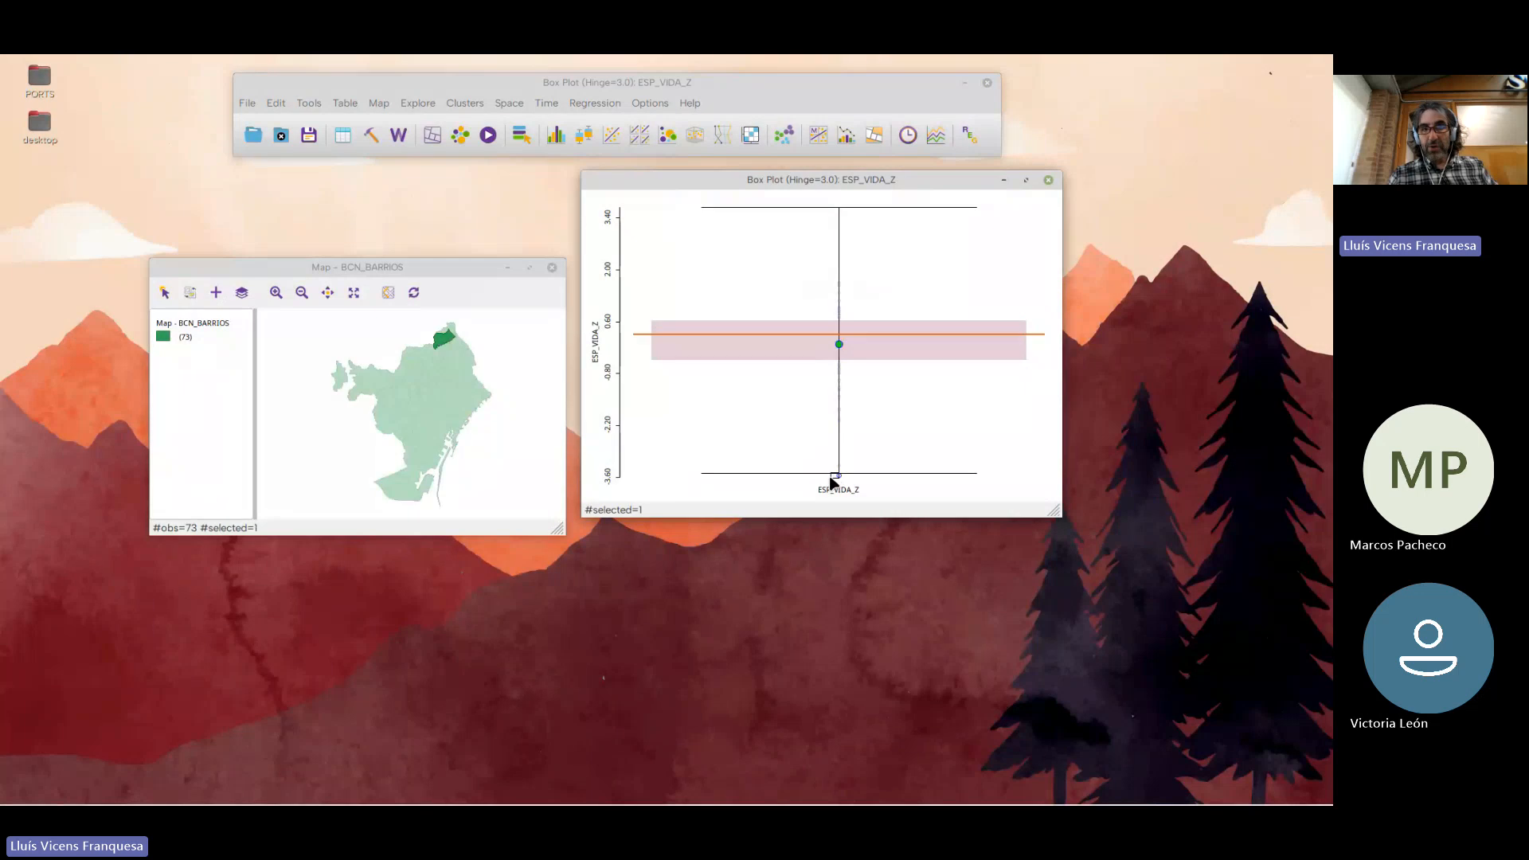
{"action": "left_click", "coordinate": [852, 486]}
{"action": "left_click", "coordinate": [838, 477]}
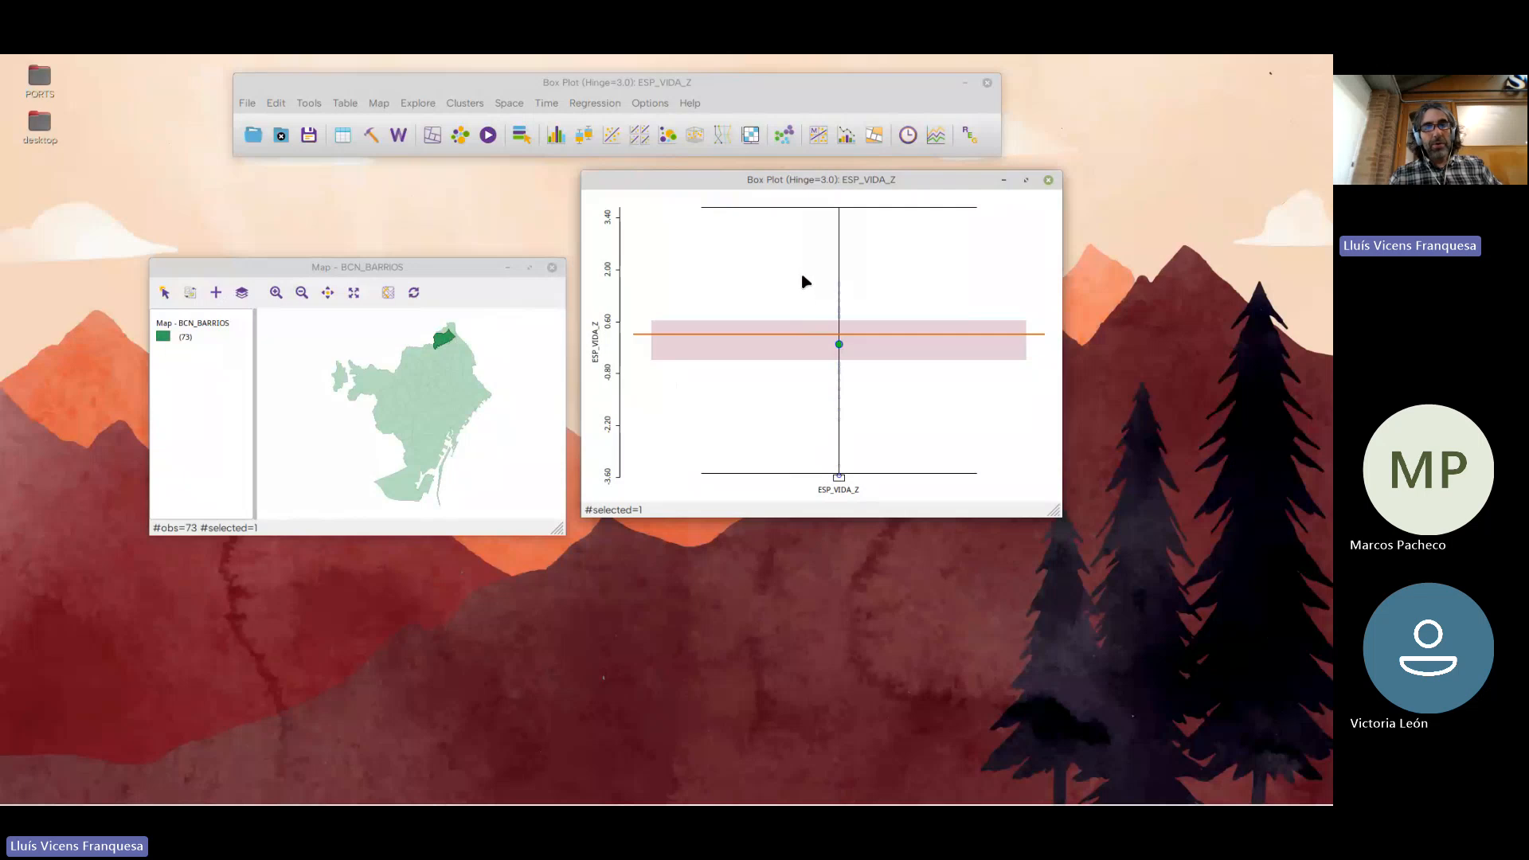
{"action": "left_click_drag", "start_coordinate": [813, 186], "coordinate": [796, 263]}
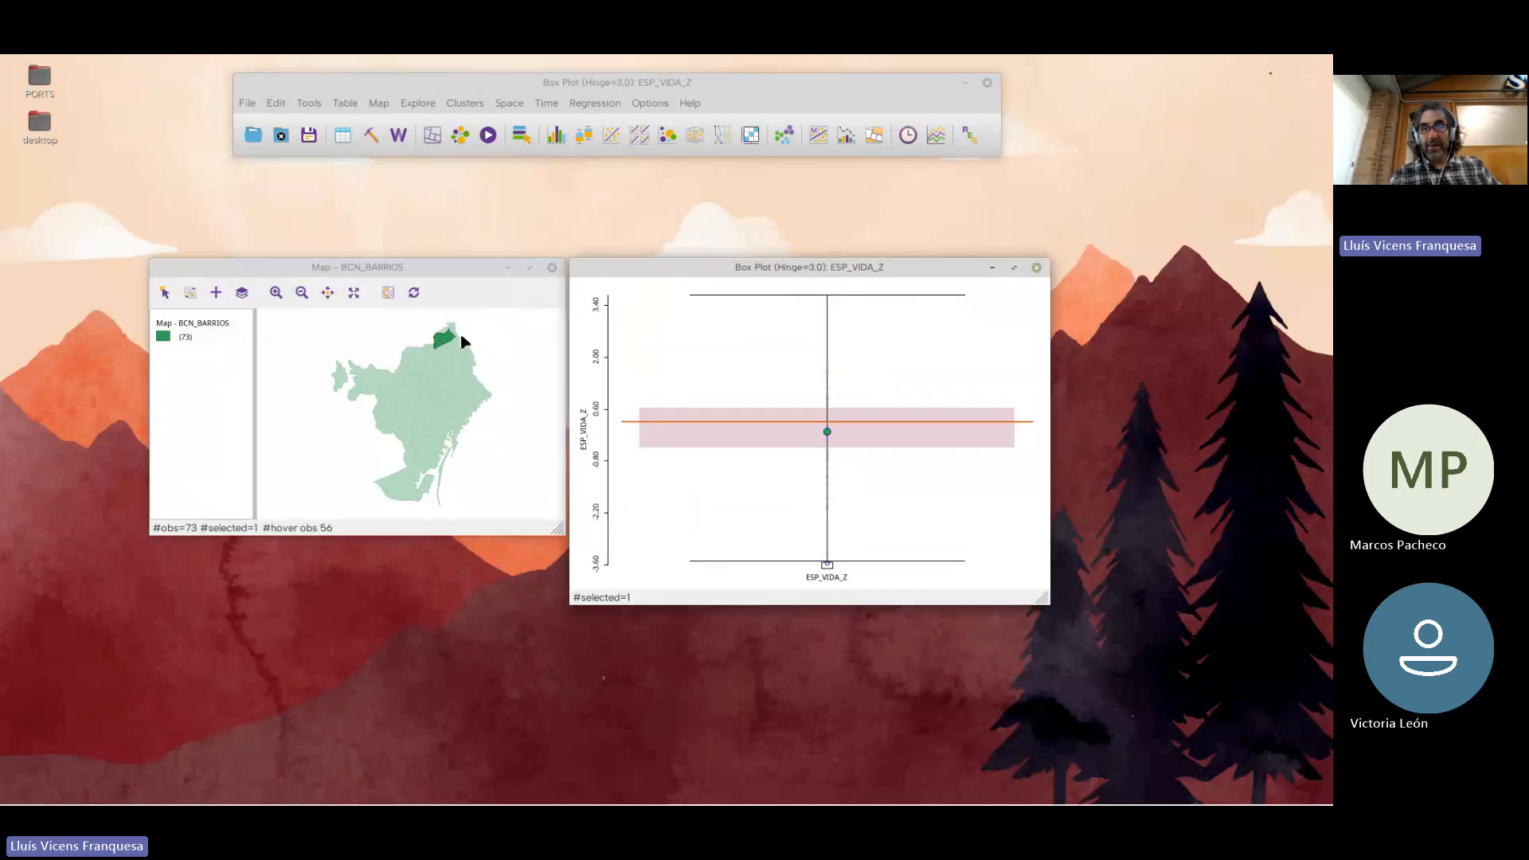
{"action": "left_click_drag", "start_coordinate": [402, 272], "coordinate": [379, 211]}
{"action": "left_click_drag", "start_coordinate": [678, 271], "coordinate": [673, 223]}
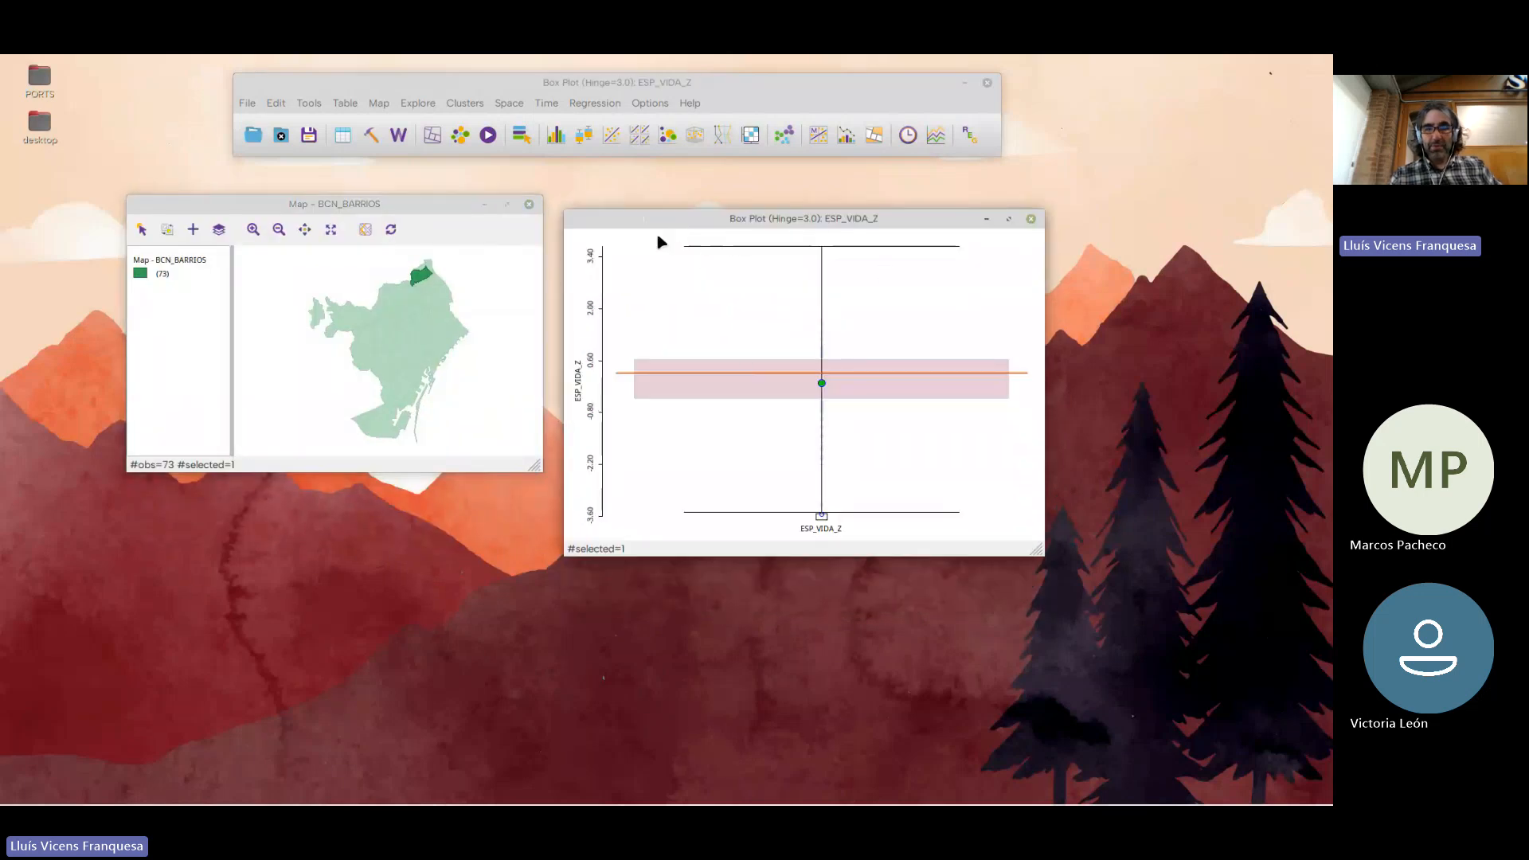
Close the ESP_VIDA_Z box plot and the BCN_BARRIOS map, and move the main toolbar window to the upper middle of the desktop
{"action": "left_click", "coordinate": [1032, 220]}
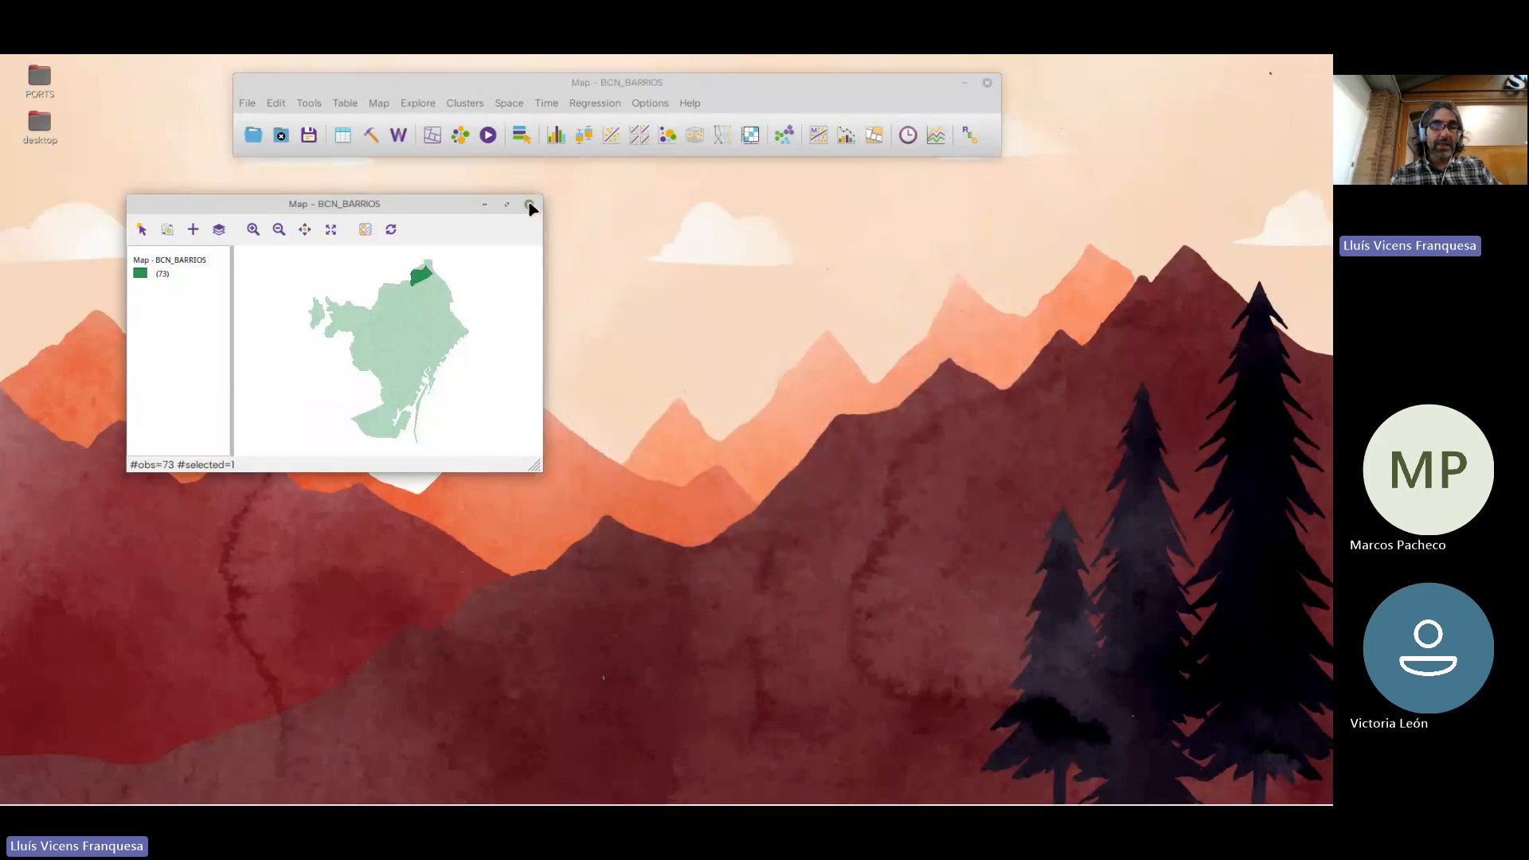
{"action": "left_click", "coordinate": [530, 205]}
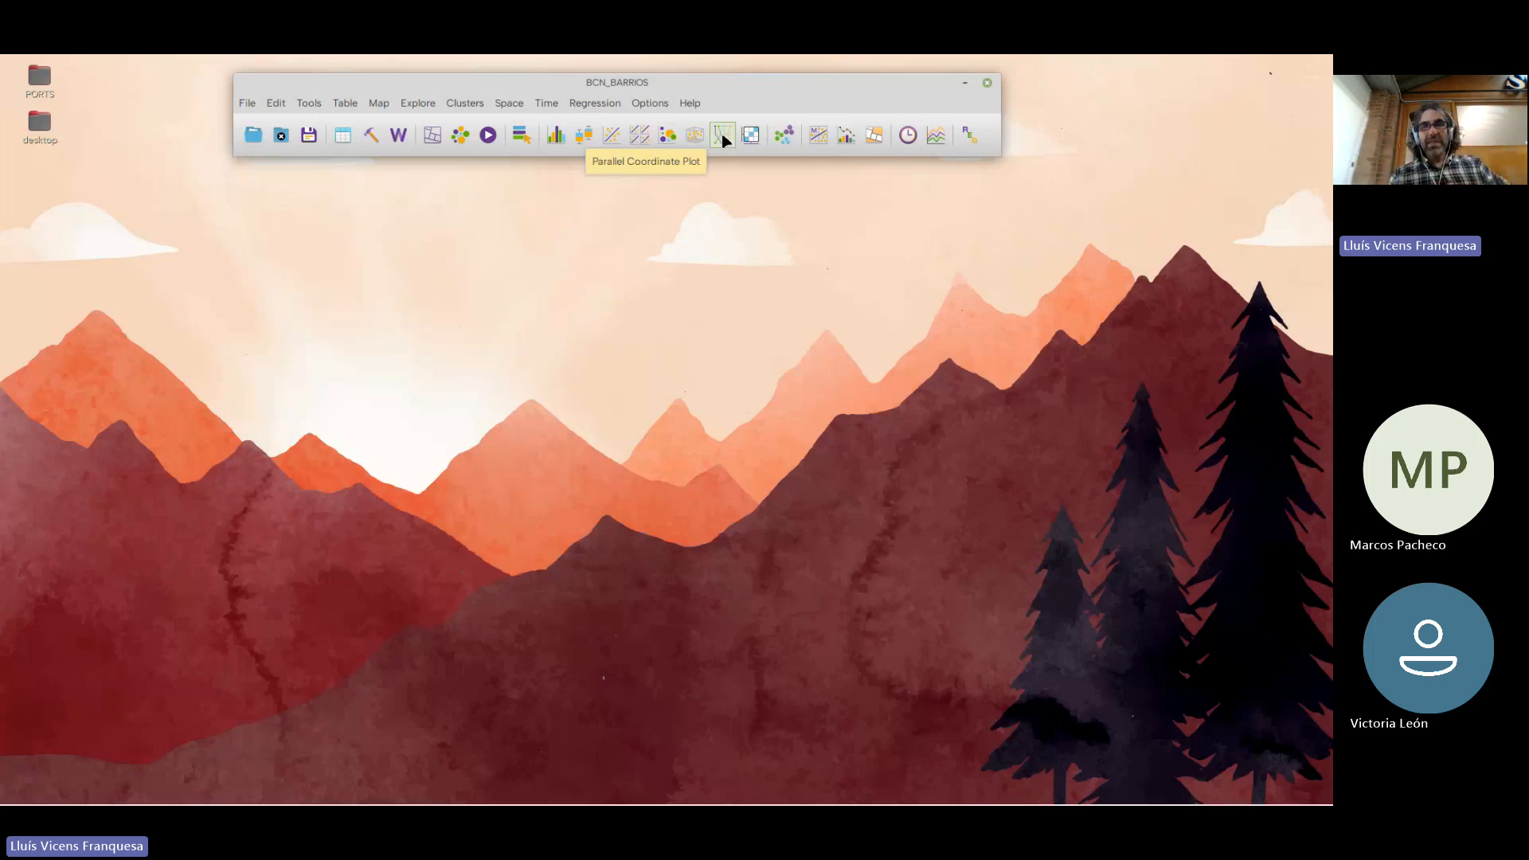
{"action": "left_click_drag", "start_coordinate": [690, 83], "coordinate": [667, 101]}
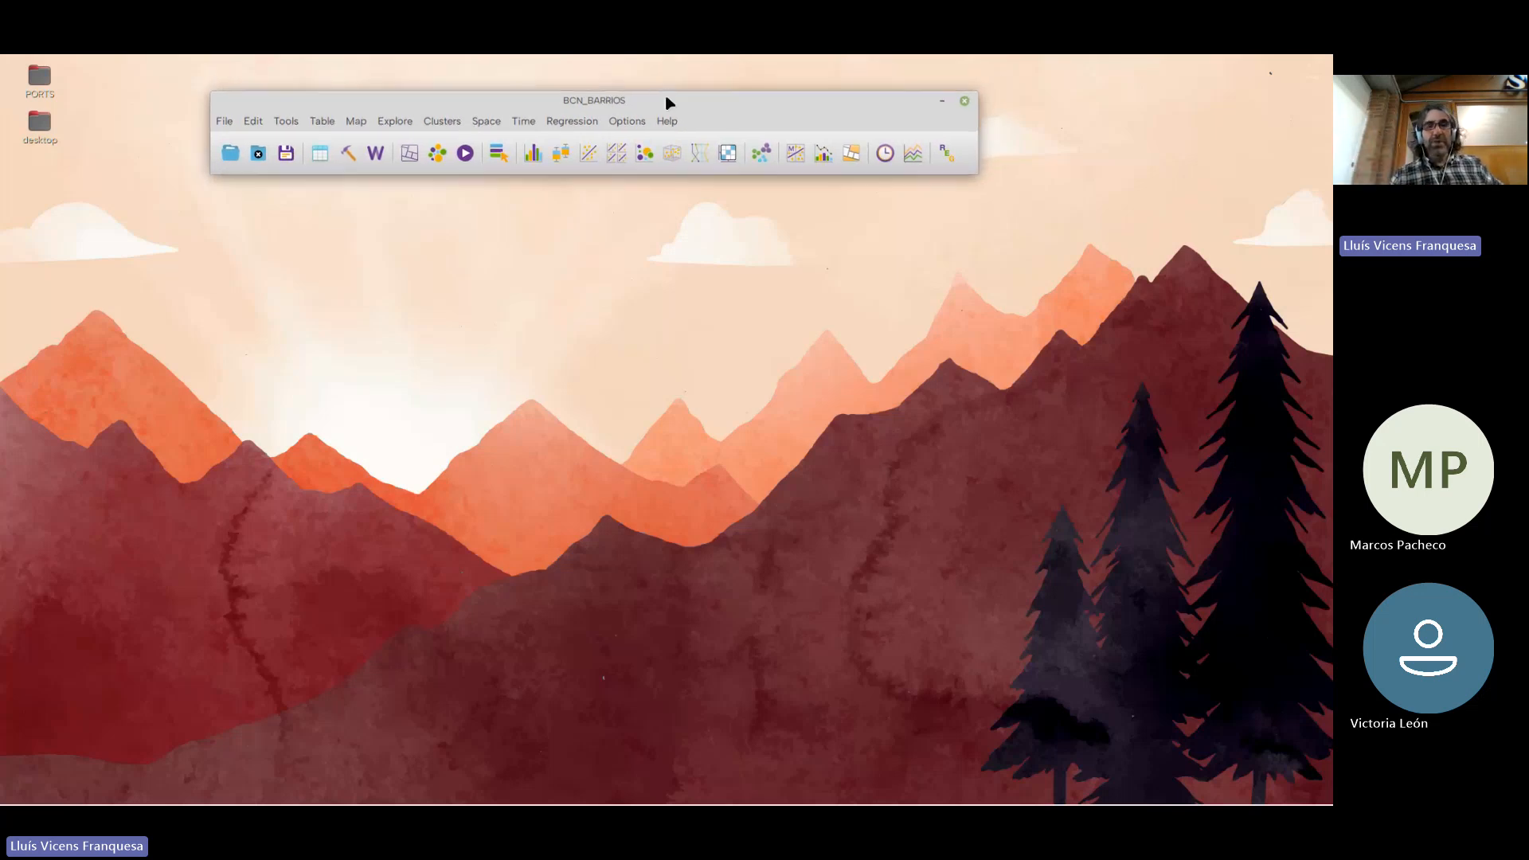
{"action": "mouse_move", "coordinate": [573, 94]}
{"action": "left_mouse_down"}
{"action": "mouse_move", "coordinate": [551, 80]}
{"action": "mouse_move", "coordinate": [568, 104]}
{"action": "left_mouse_up"}
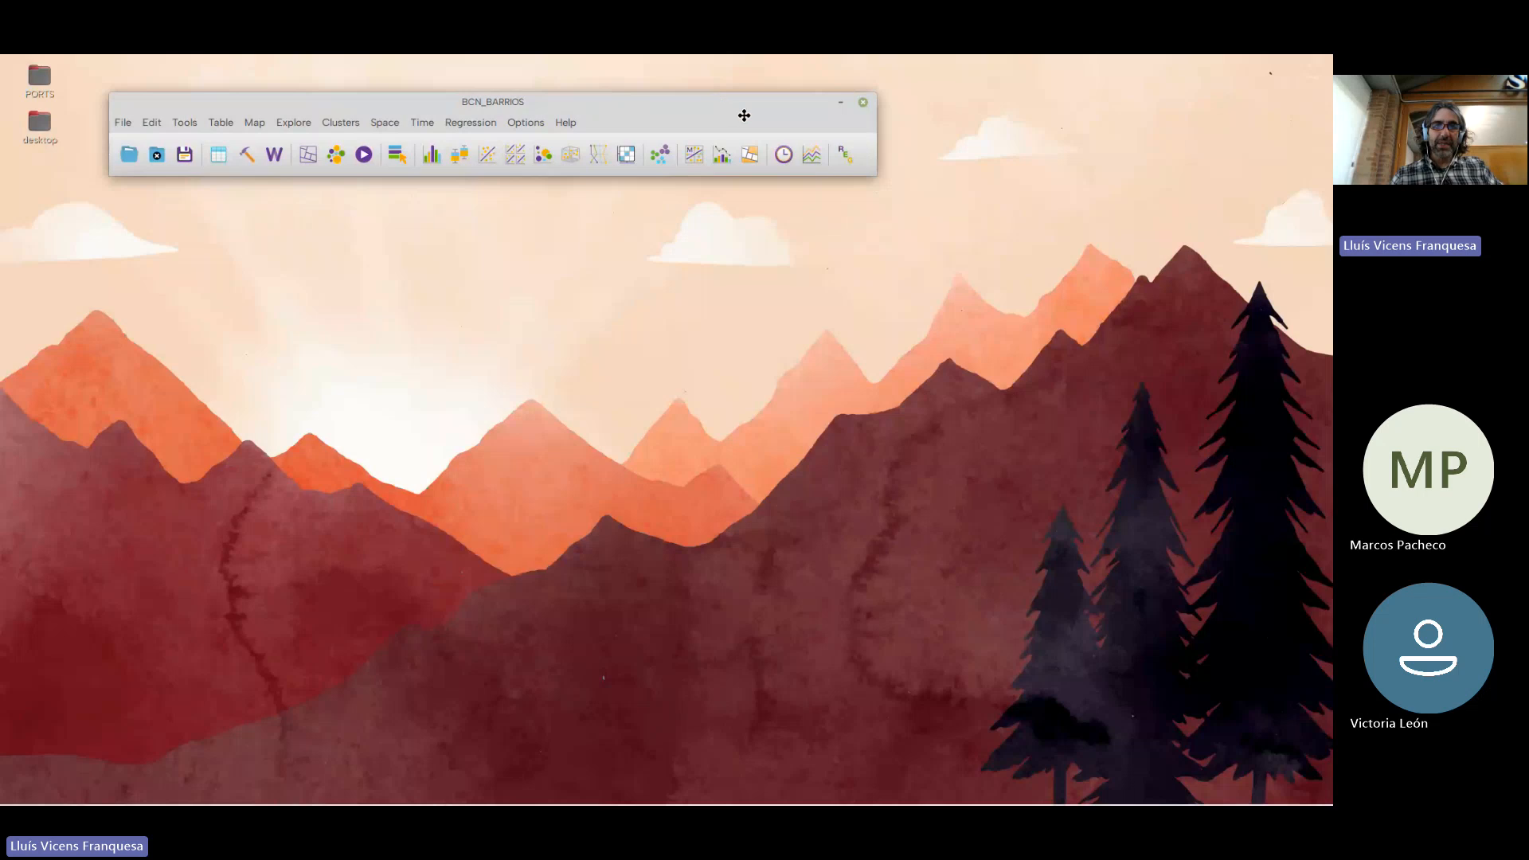
{"action": "left_click_drag", "start_coordinate": [565, 98], "coordinate": [756, 117]}
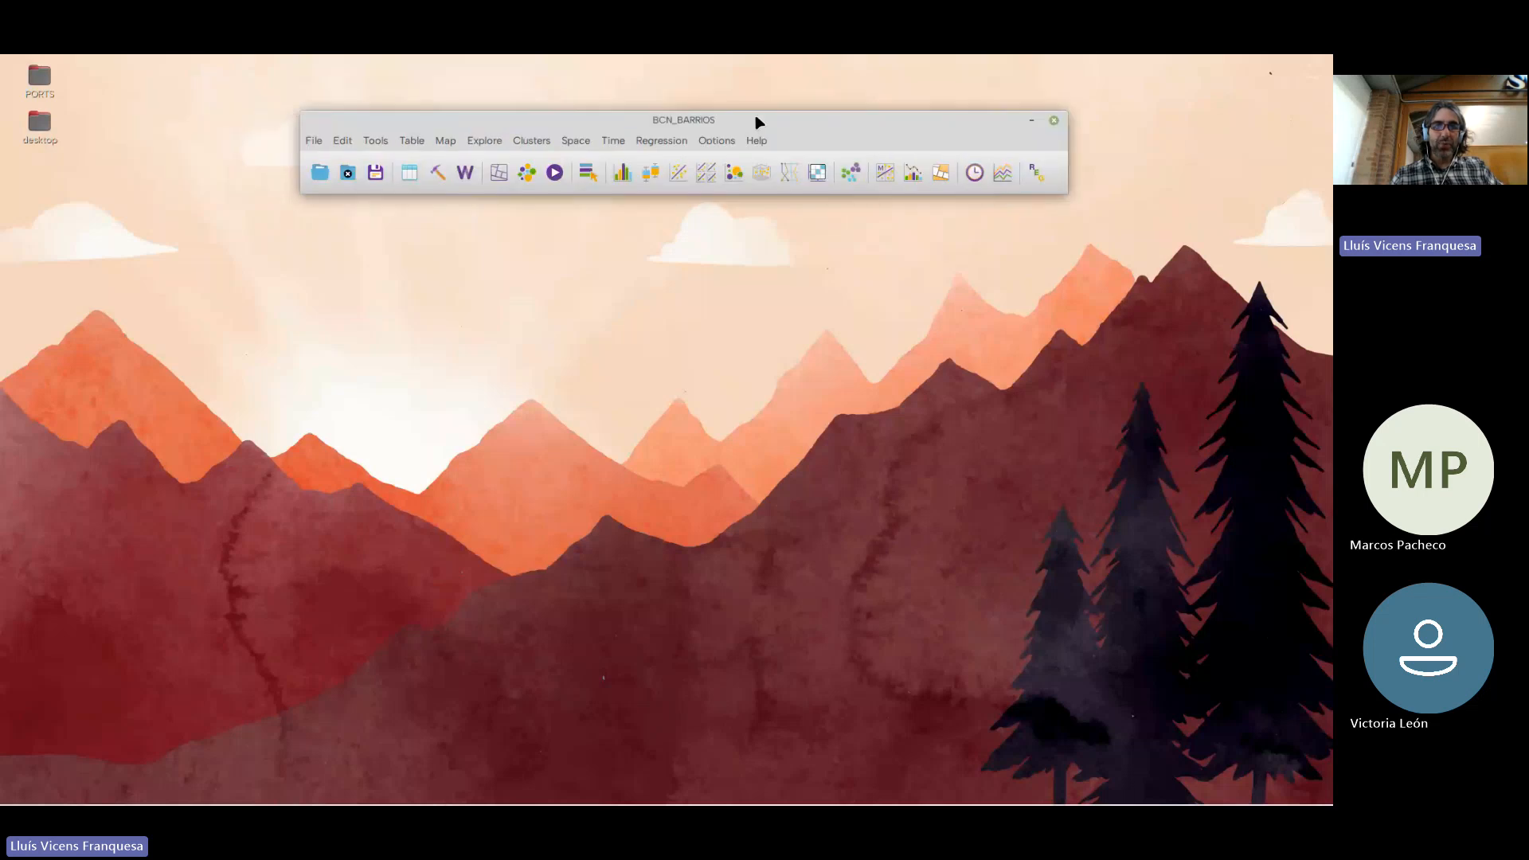
{"action": "left_click", "coordinate": [539, 144]}
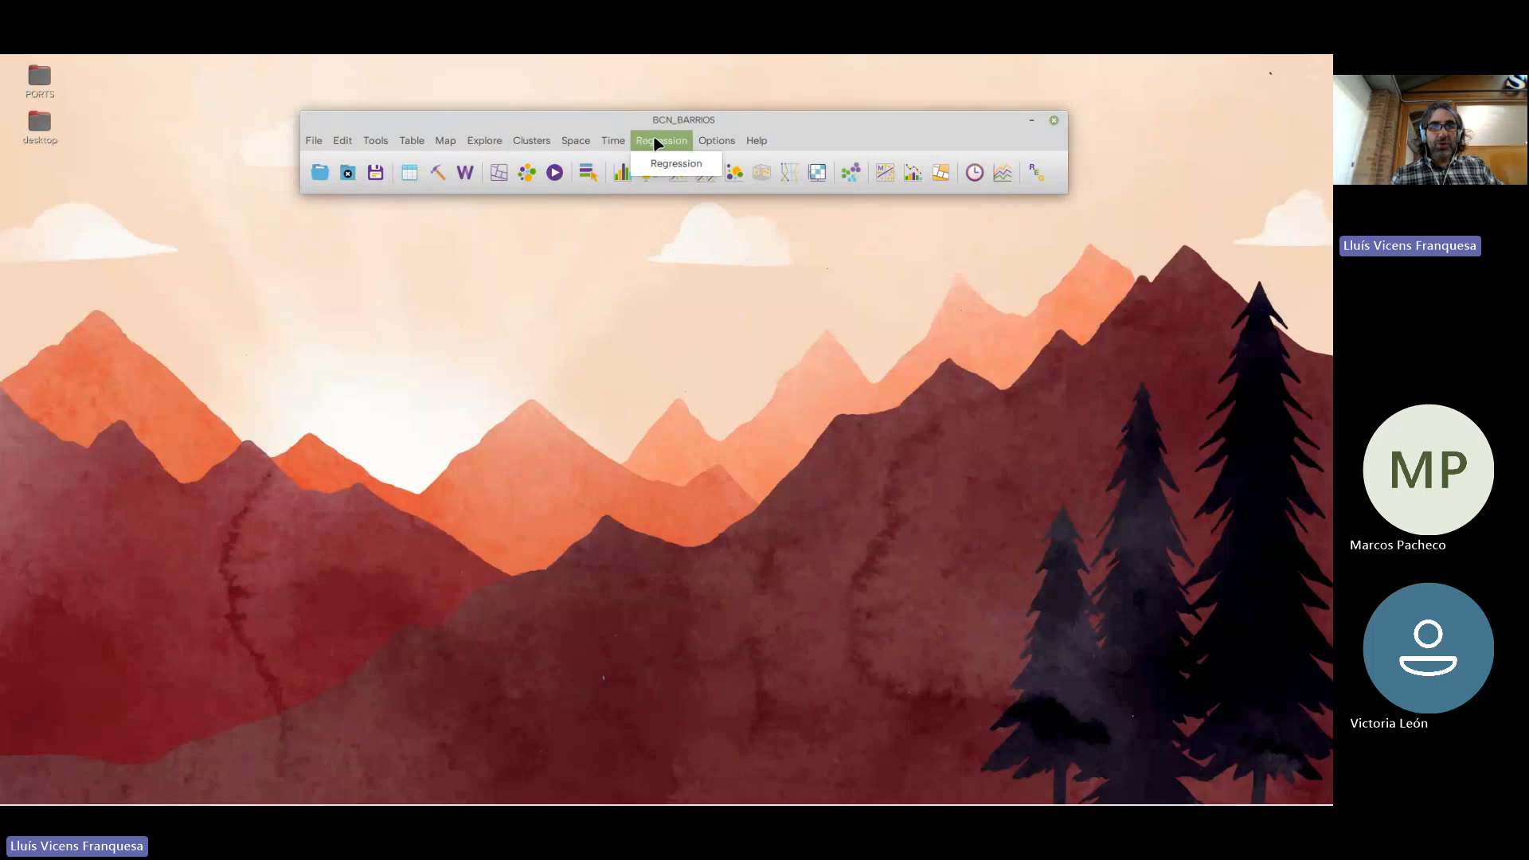
{"action": "mouse_move", "coordinate": [574, 144]}
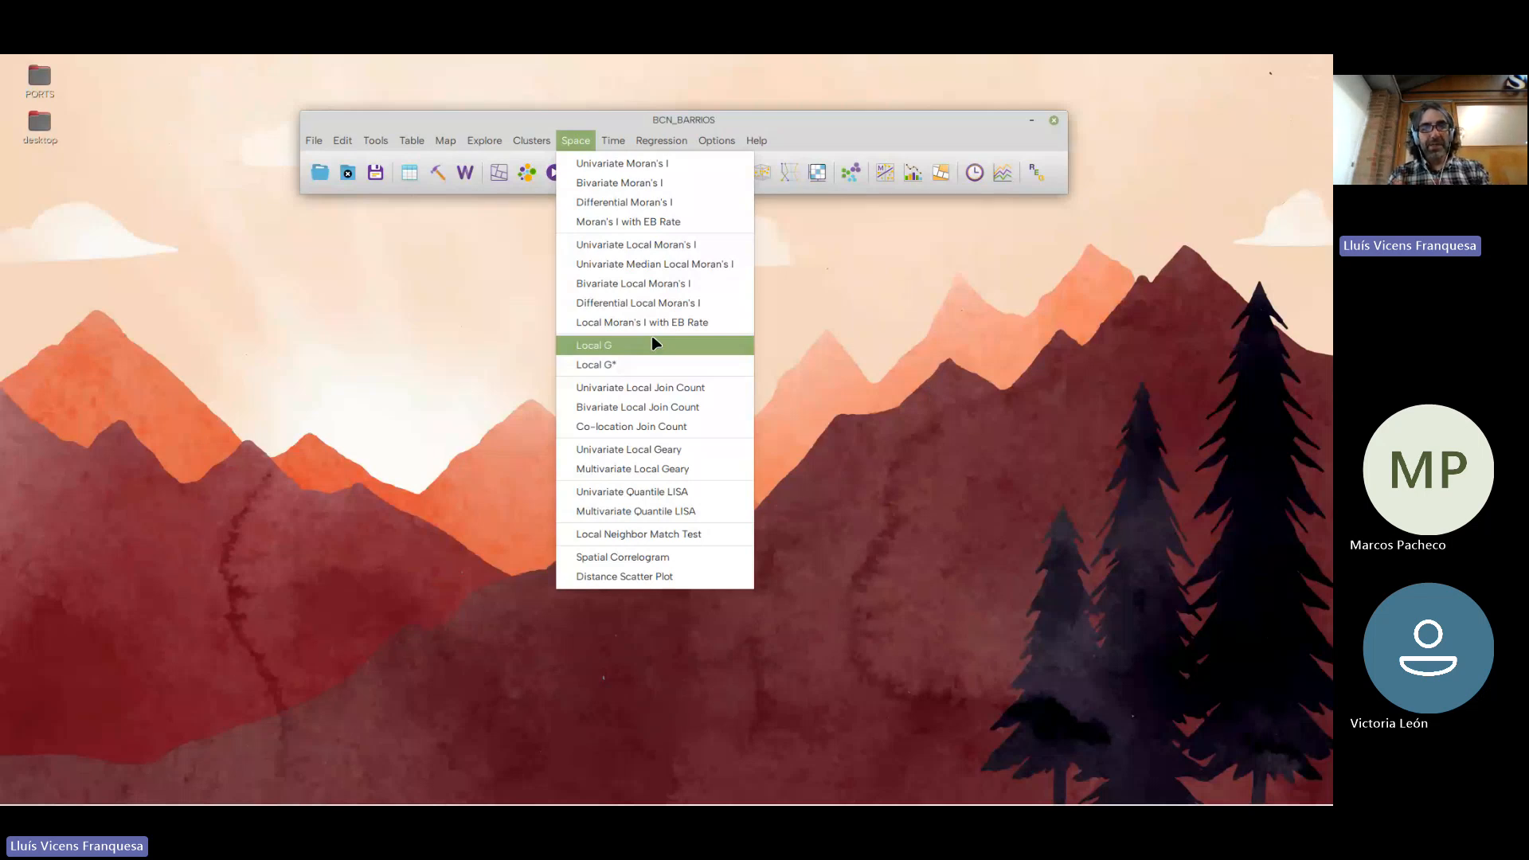
{"action": "mouse_move", "coordinate": [677, 140]}
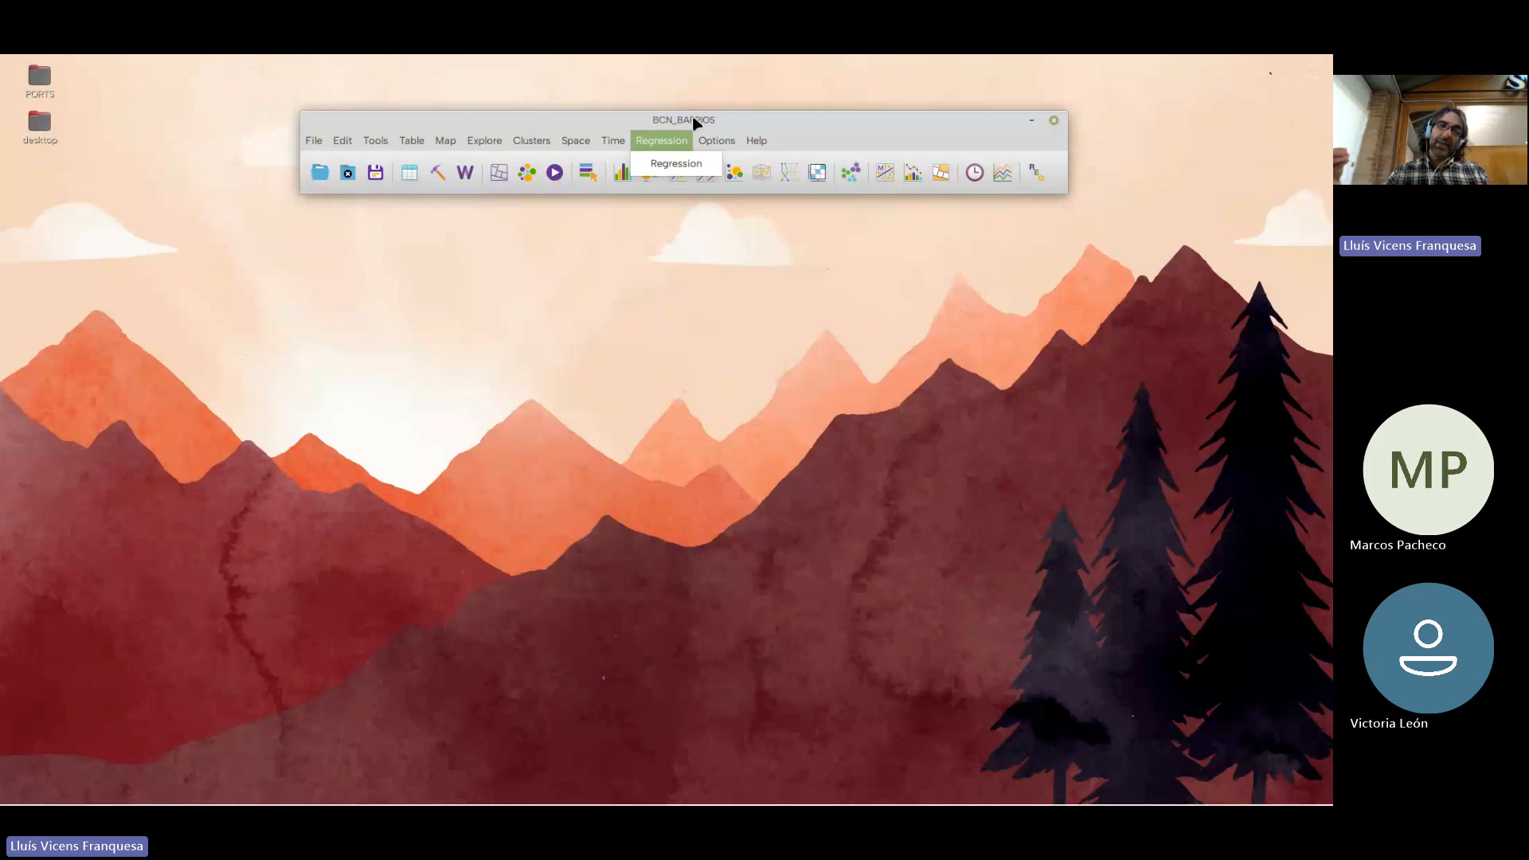
{"action": "left_click", "coordinate": [693, 117]}
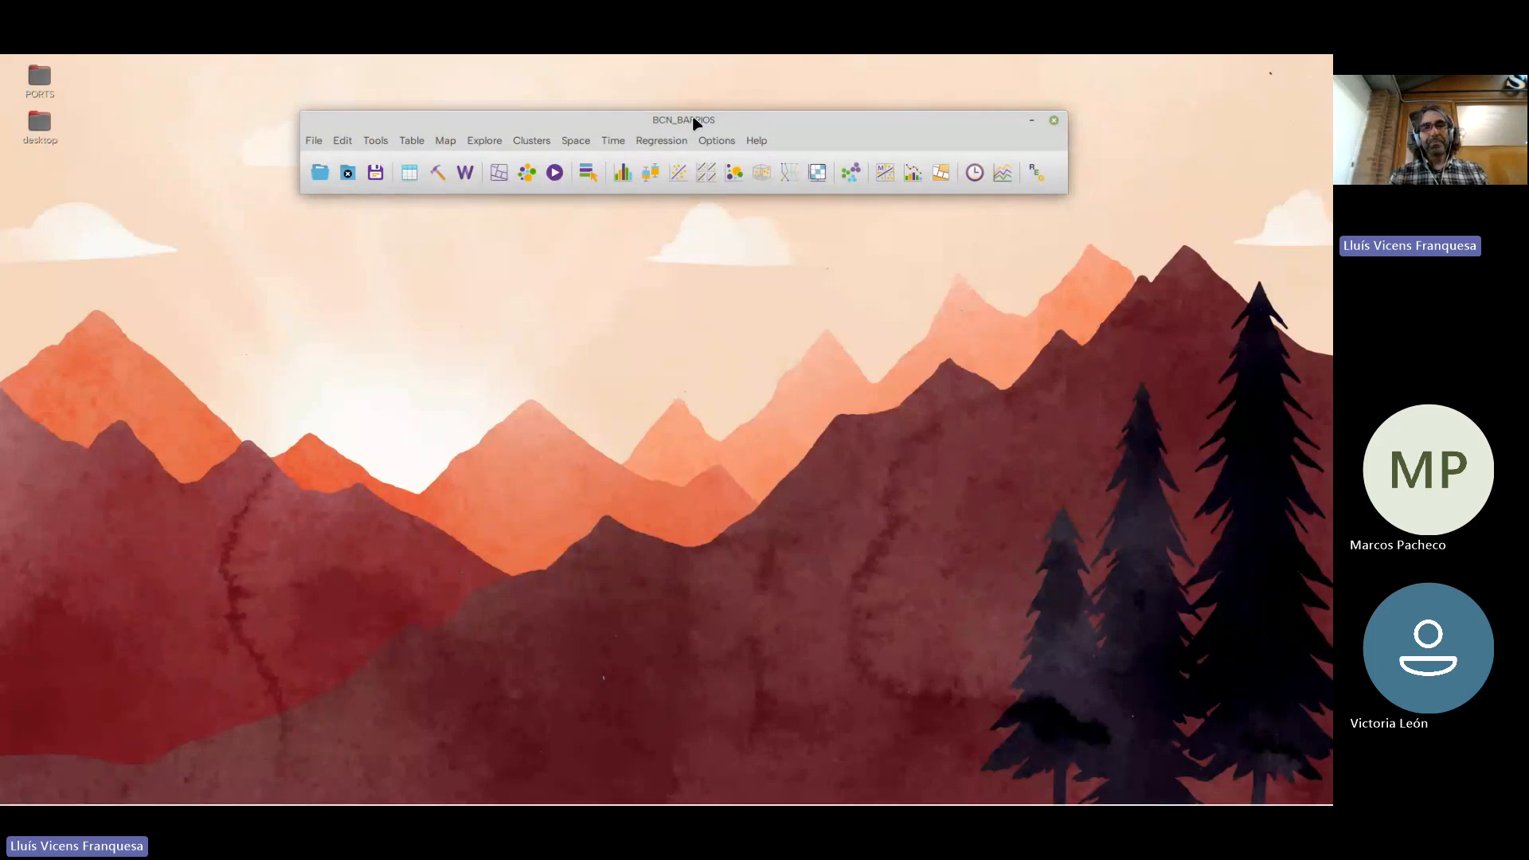
Start a K Means cluster analysis and select I_RENTA_FAM as its input variable
{"action": "left_click", "coordinate": [578, 142]}
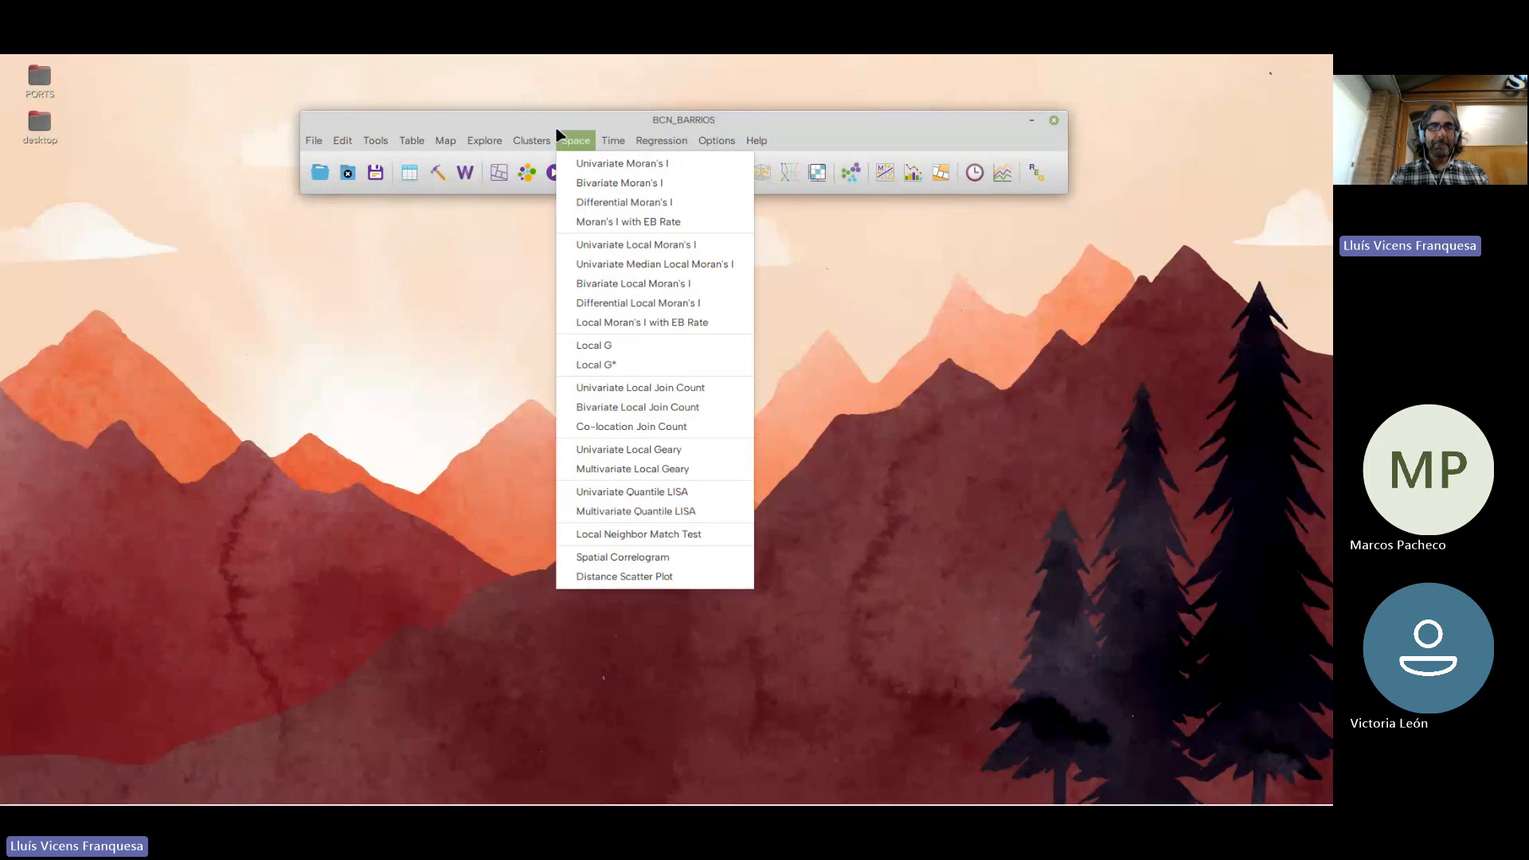
{"action": "mouse_move", "coordinate": [526, 140]}
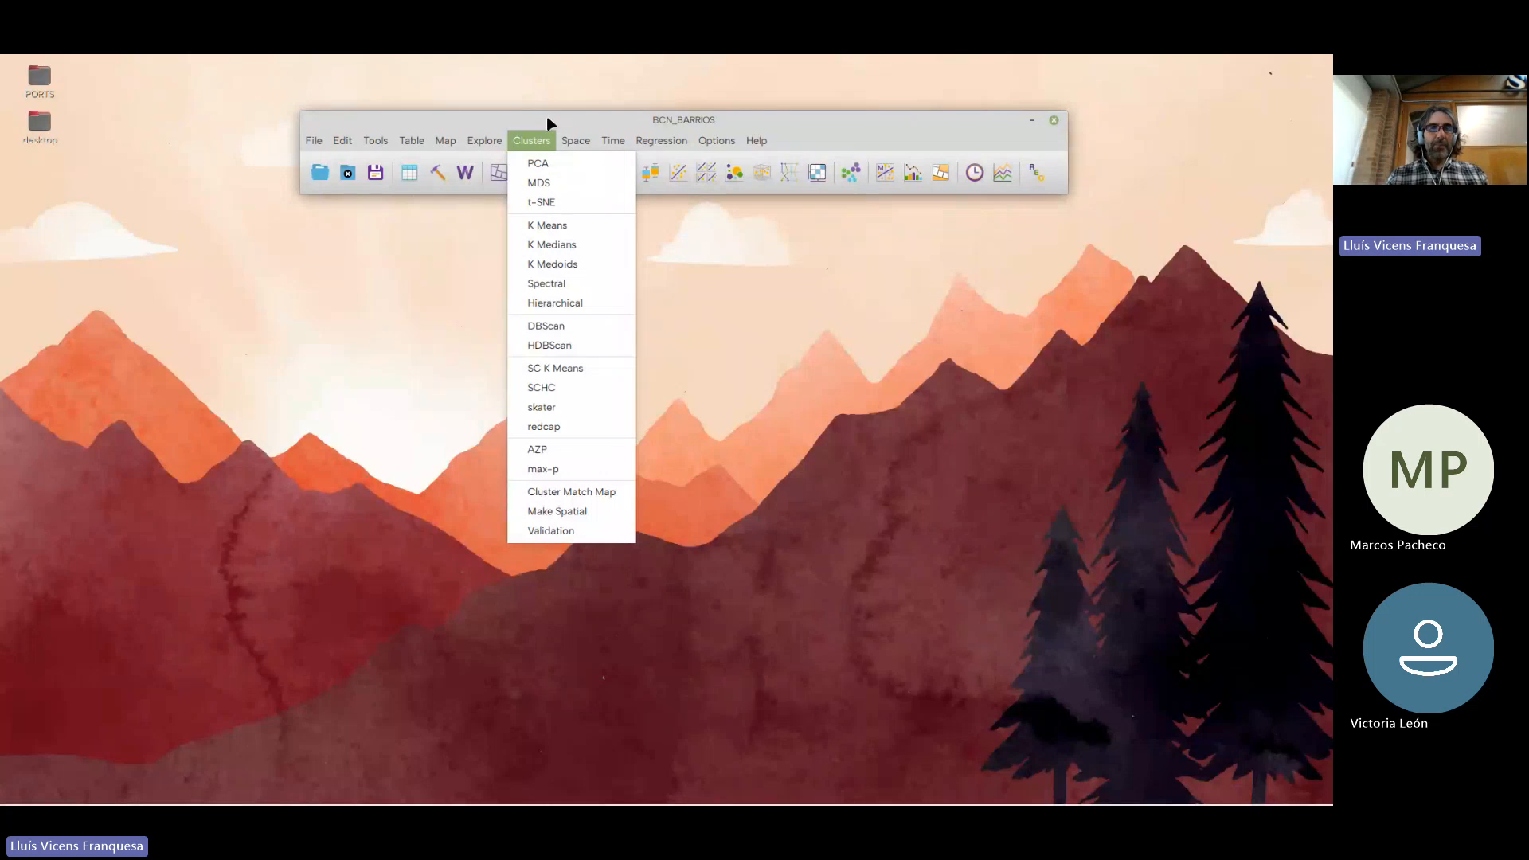
{"action": "left_click", "coordinate": [571, 229]}
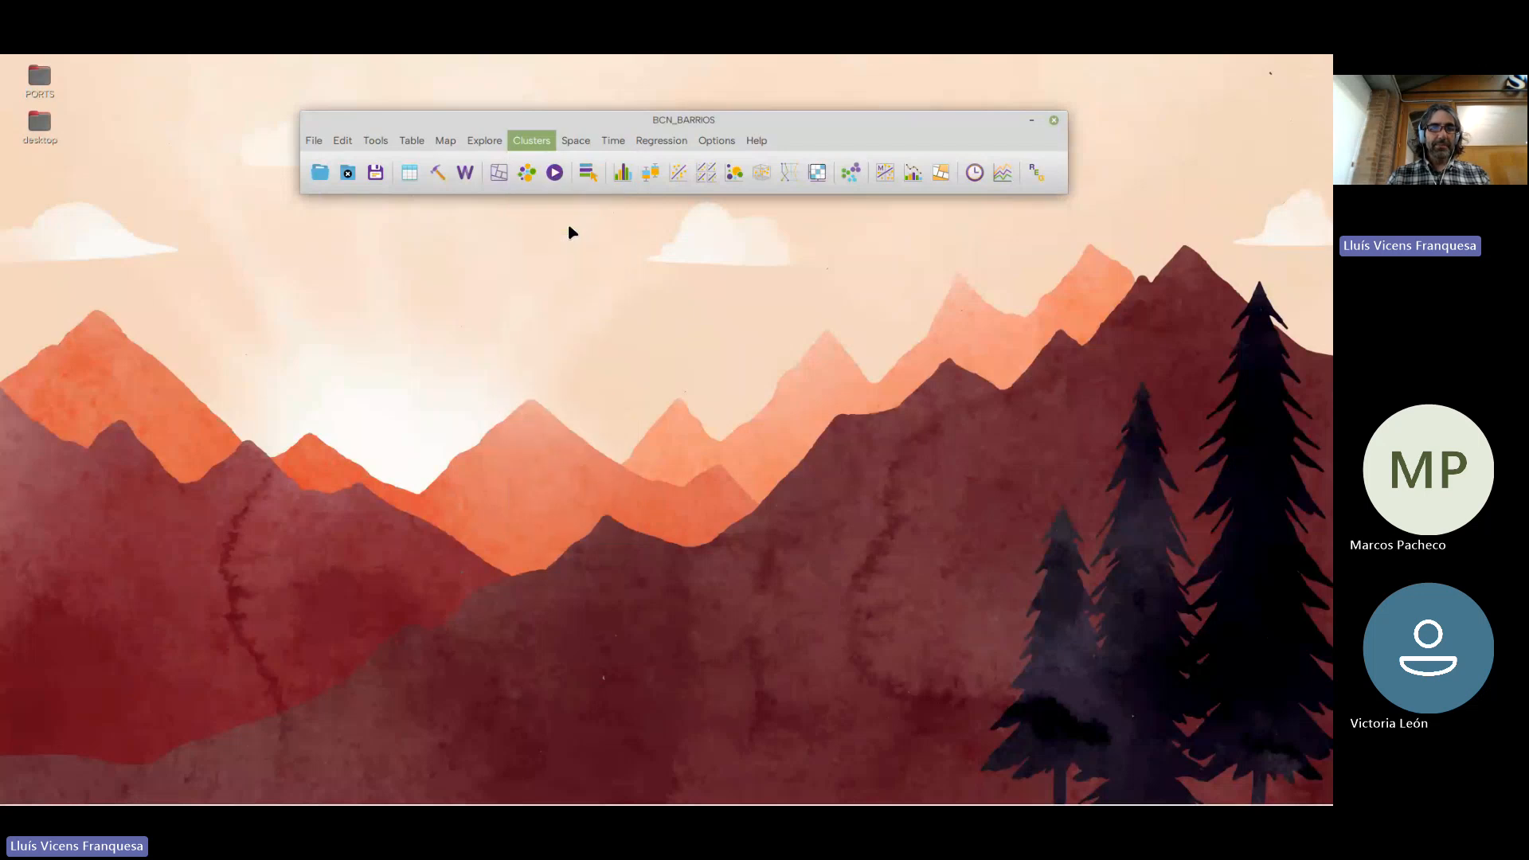
{"action": "left_click_drag", "start_coordinate": [504, 182], "coordinate": [475, 221]}
{"action": "scroll", "coordinate": [394, 314], "scroll_direction": "down", "scroll_amount": 2}
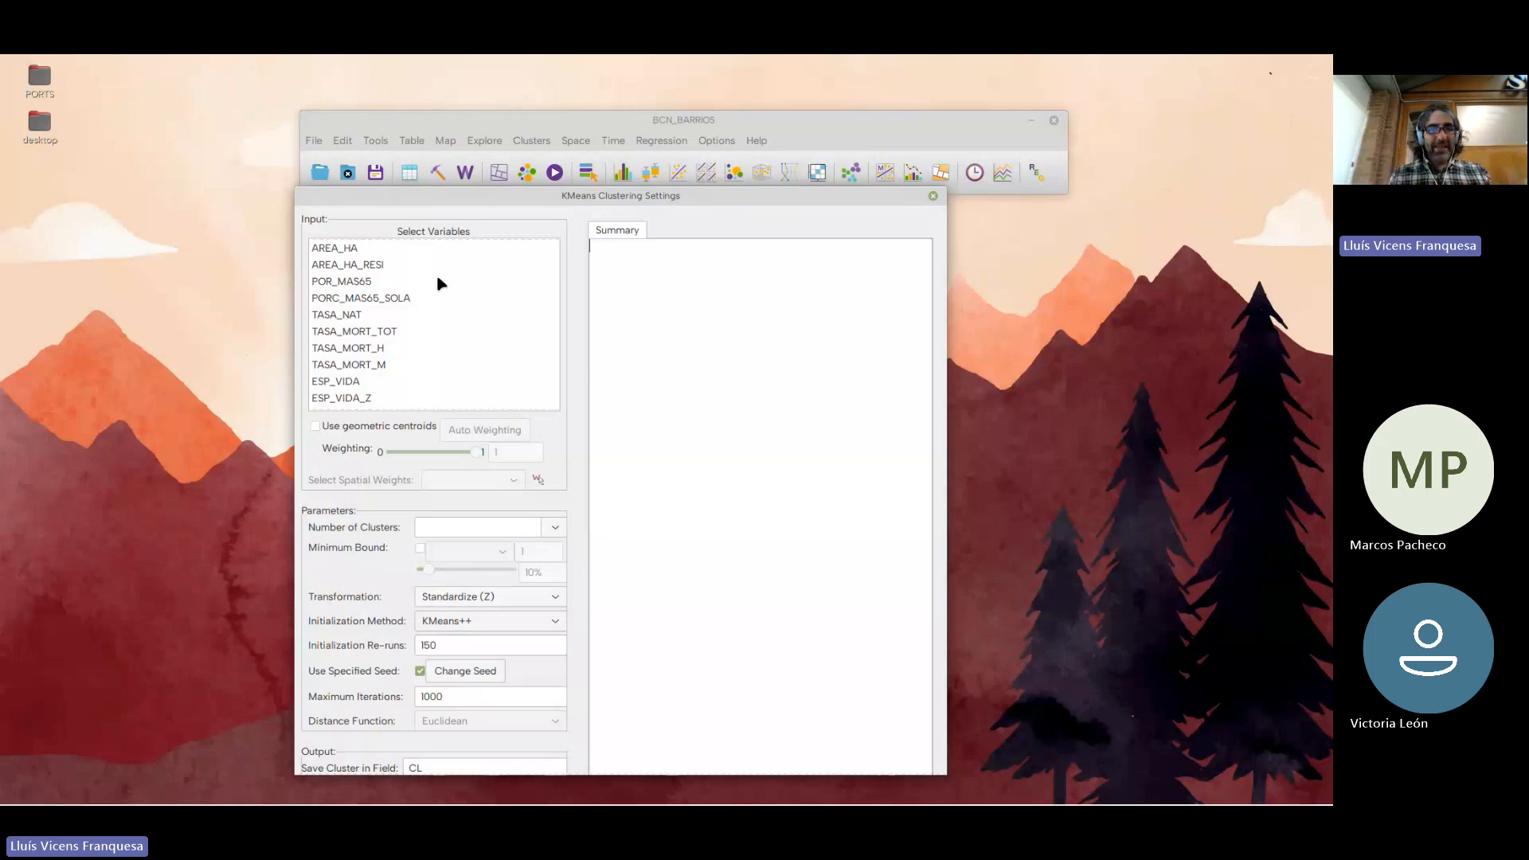
{"action": "scroll", "coordinate": [397, 326], "scroll_direction": "down", "scroll_amount": 2}
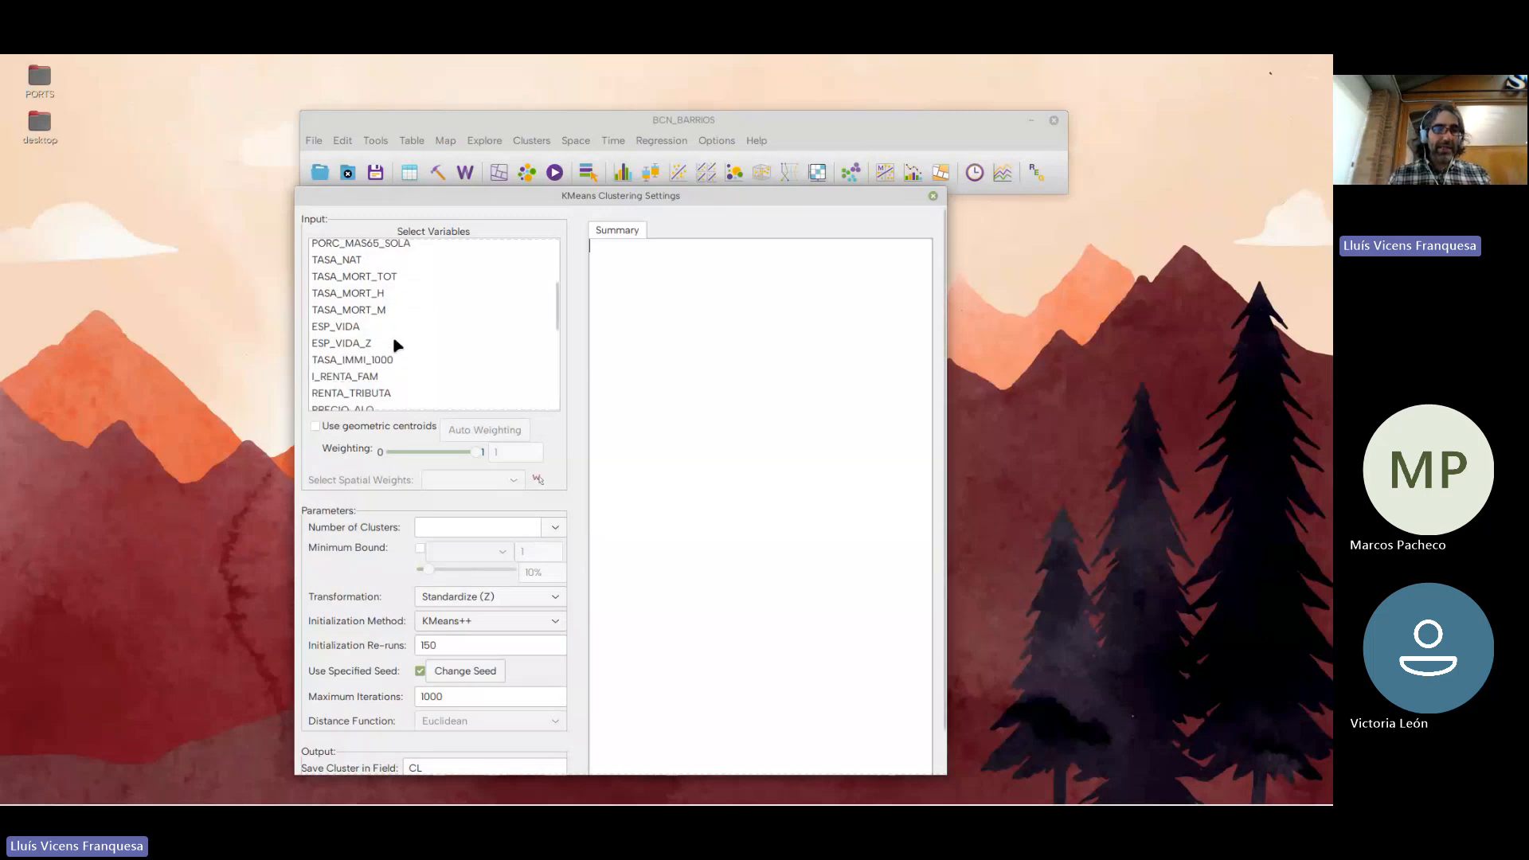
{"action": "left_click", "coordinate": [358, 382]}
Set the number of clusters to 3, enlarge the settings window to reach all options, and run the K Means clustering
{"action": "left_click_drag", "start_coordinate": [492, 199], "coordinate": [532, 151]}
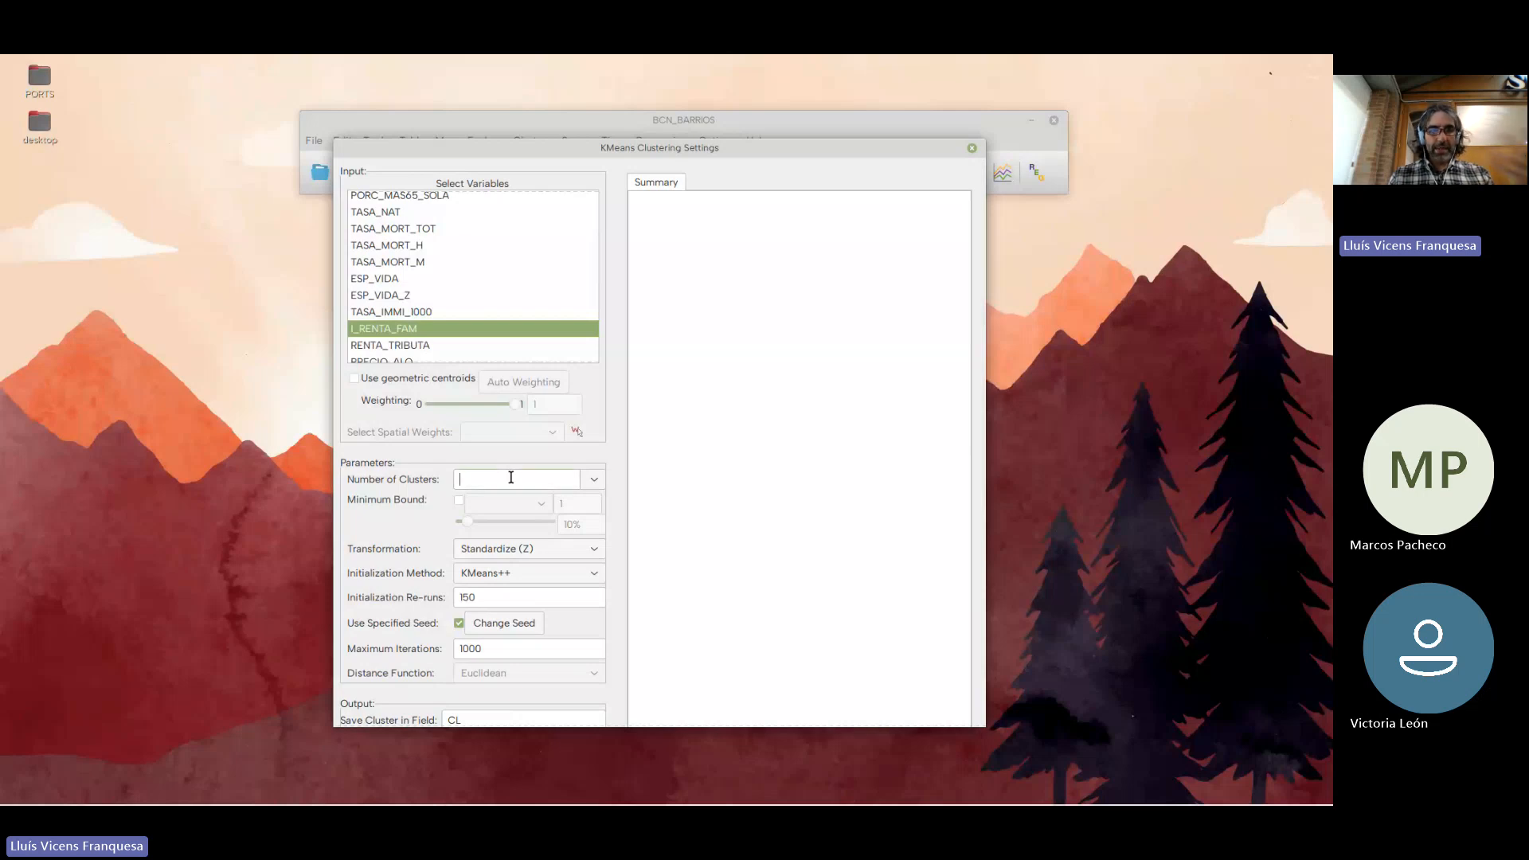
{"action": "type", "text": "3"}
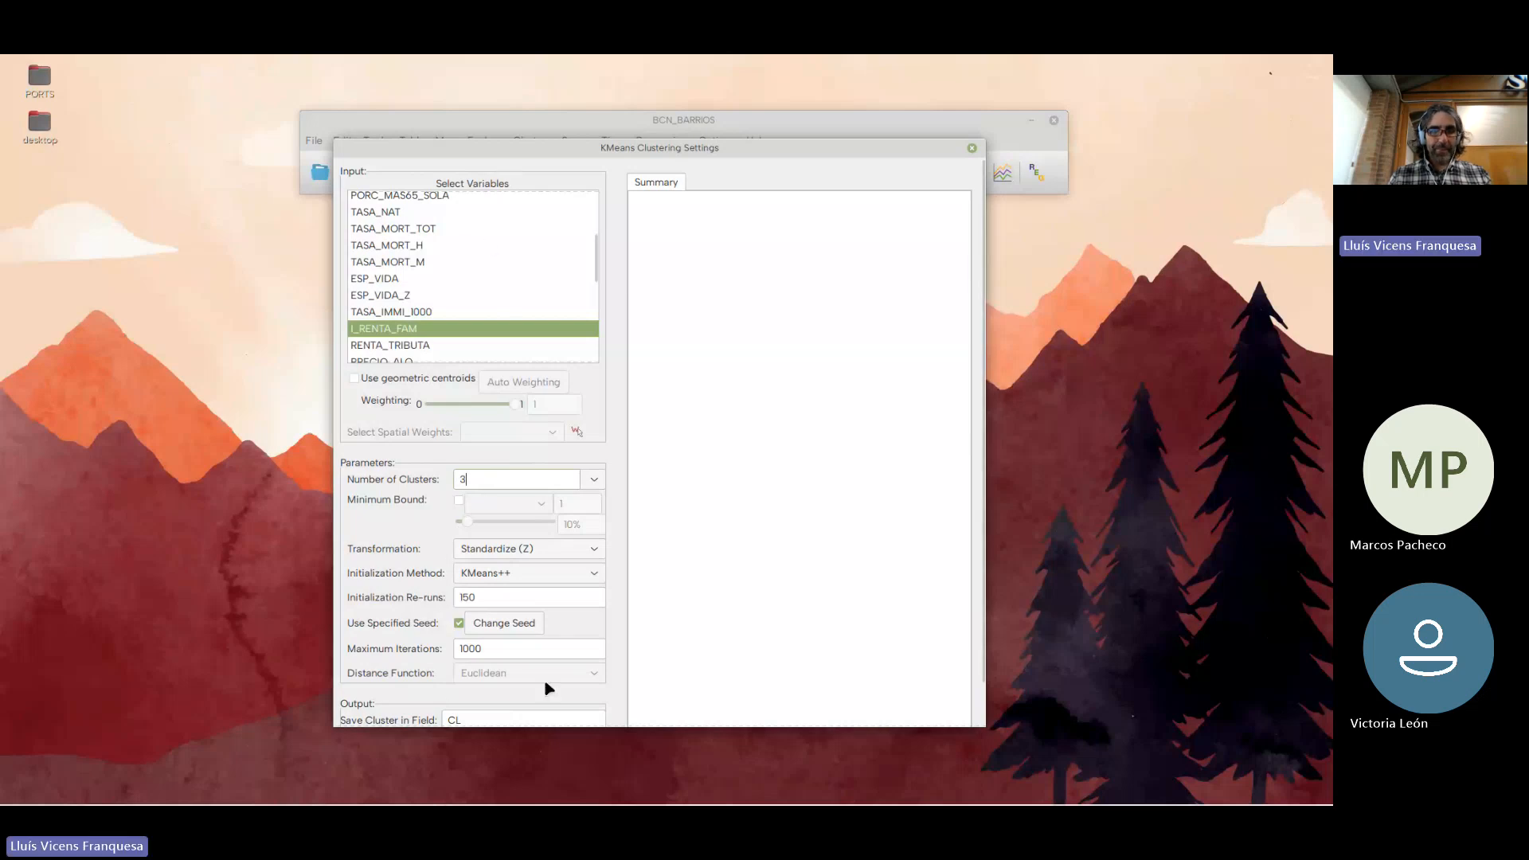
{"action": "left_click_drag", "start_coordinate": [564, 726], "coordinate": [570, 800]}
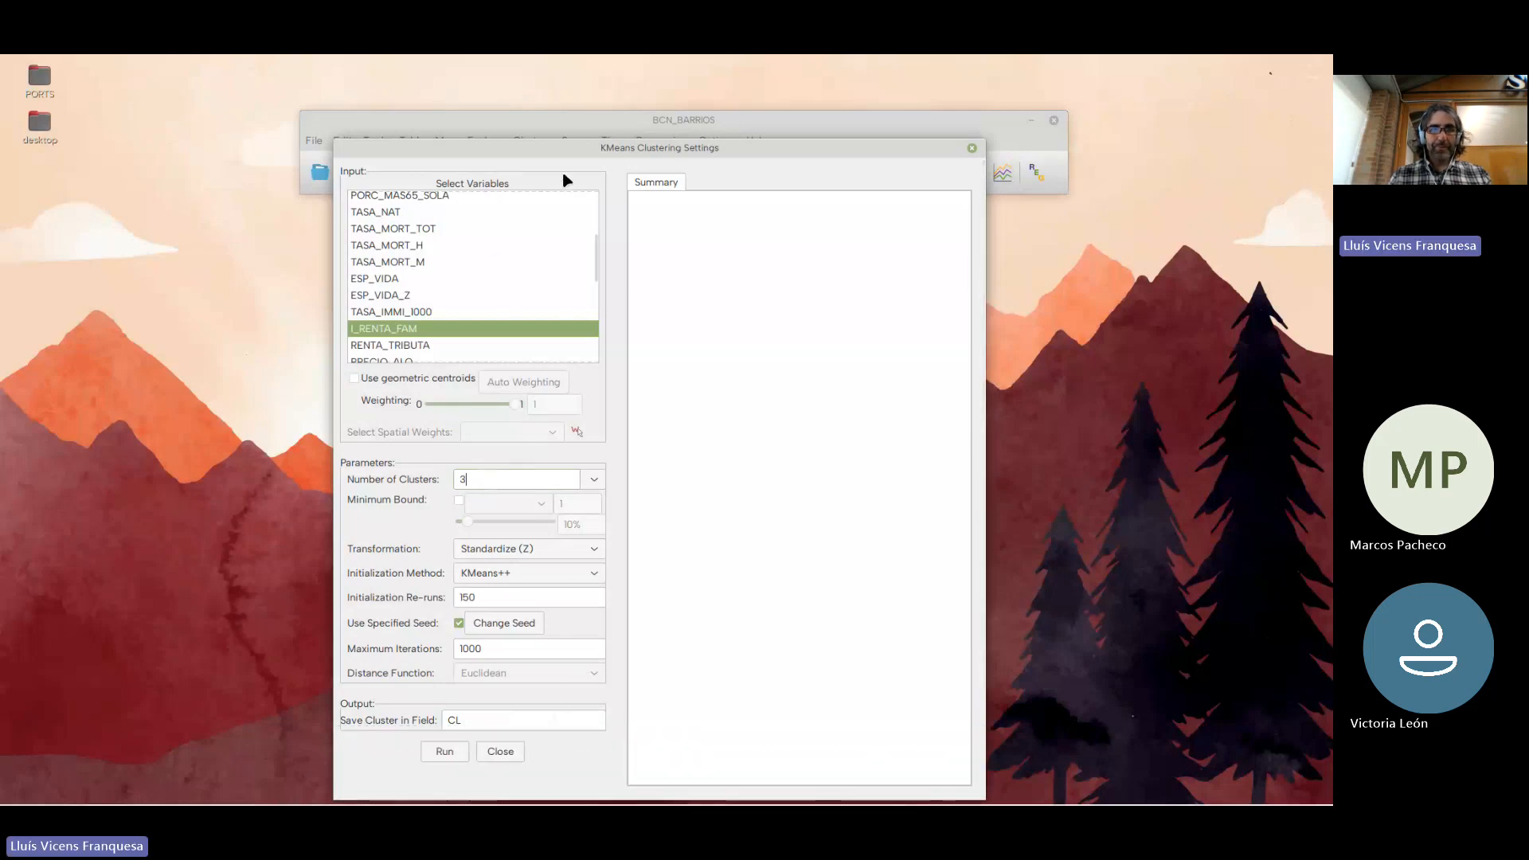
{"action": "left_click_drag", "start_coordinate": [470, 148], "coordinate": [457, 100]}
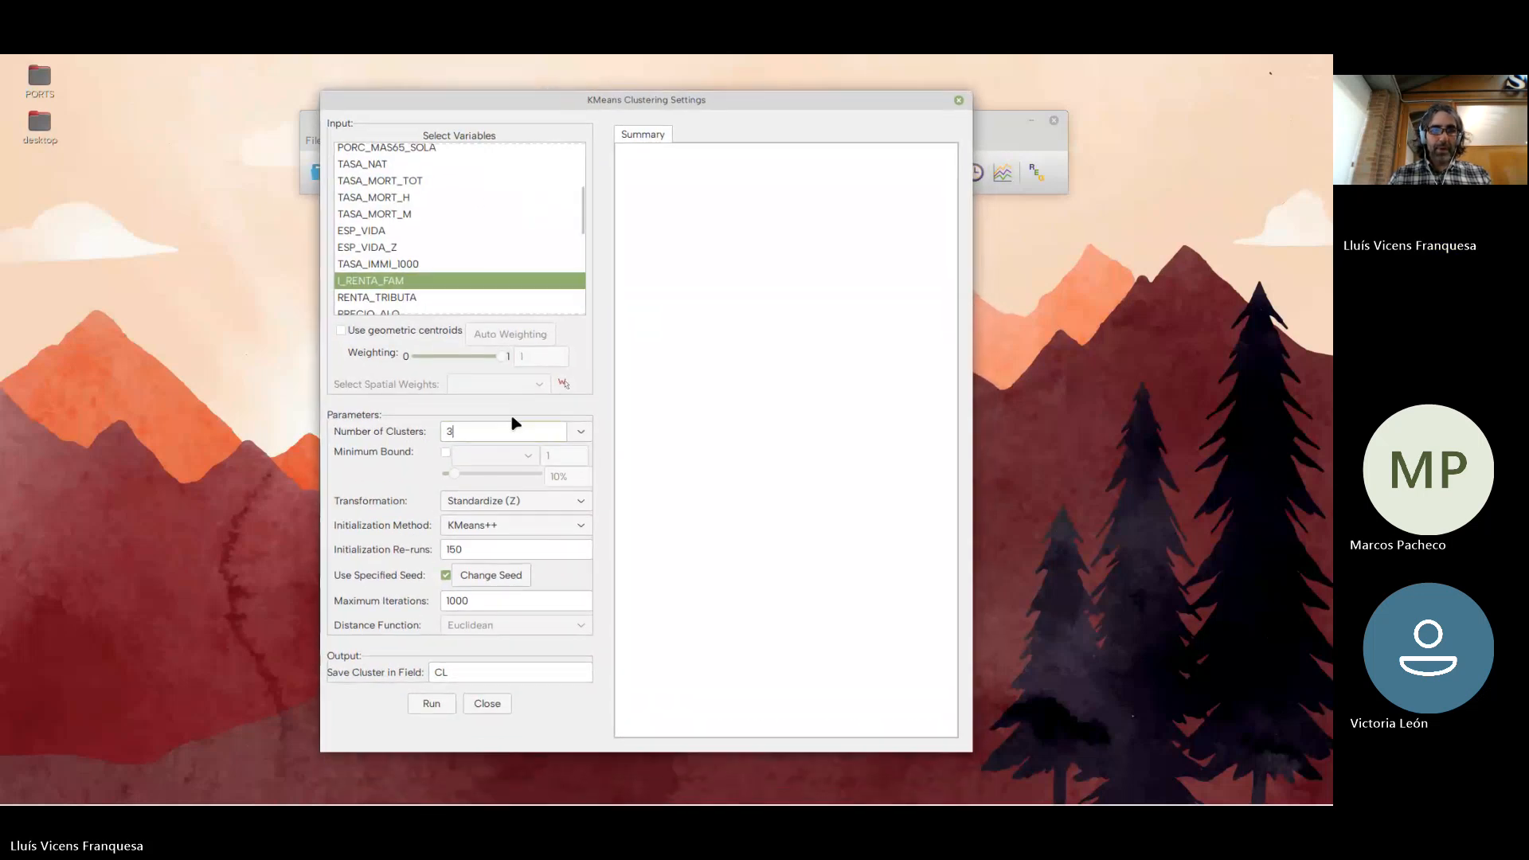
{"action": "left_click", "coordinate": [434, 705]}
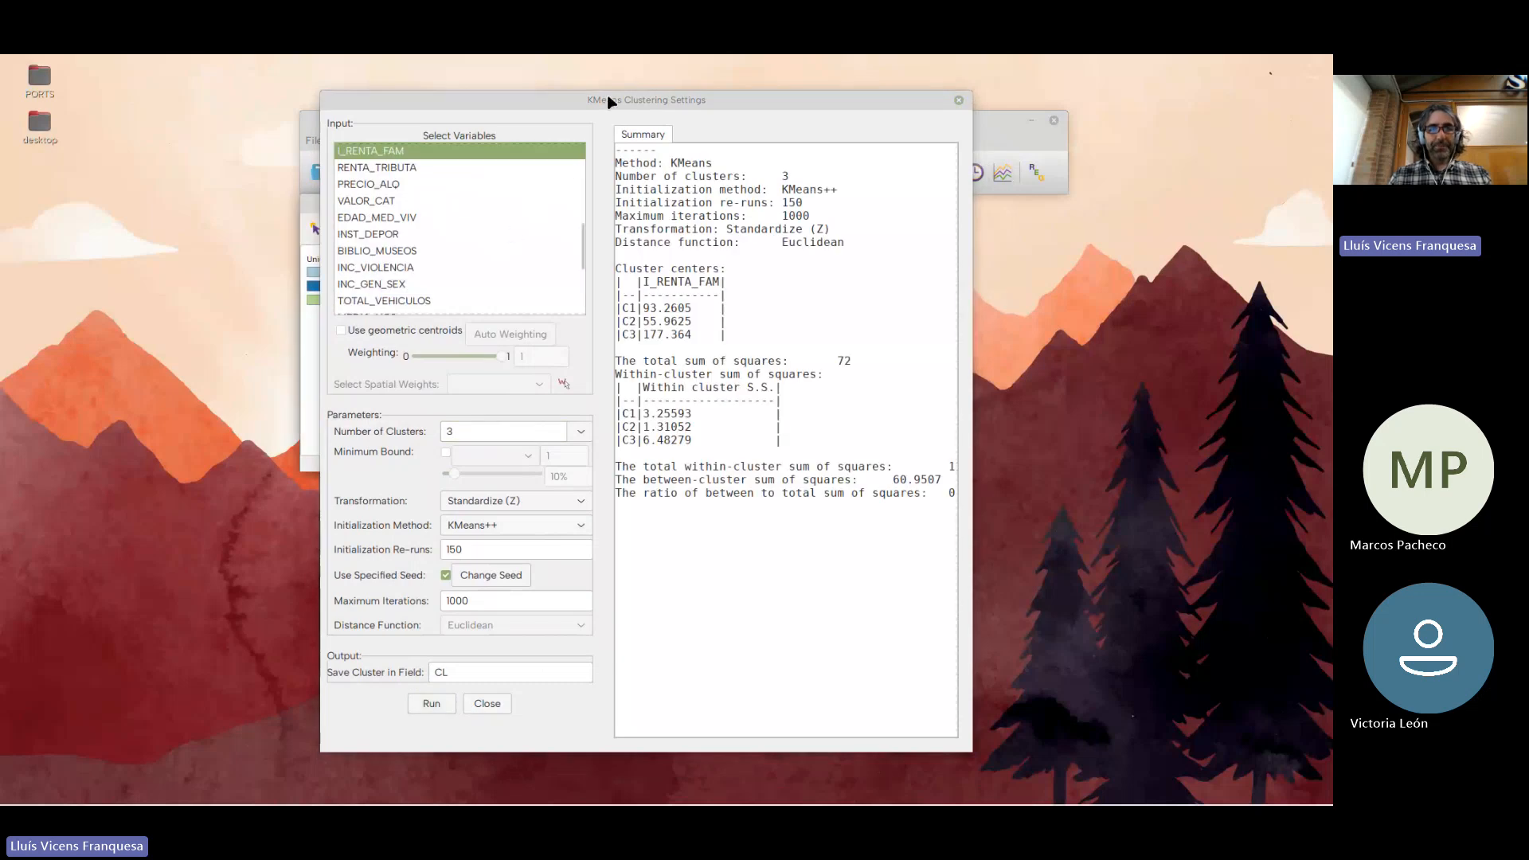
Separate the three-cluster map from the K Means settings, enlarge the map, and widen the settings window to show the full summary
{"action": "left_click_drag", "start_coordinate": [609, 101], "coordinate": [970, 219]}
{"action": "left_click_drag", "start_coordinate": [577, 212], "coordinate": [329, 130]}
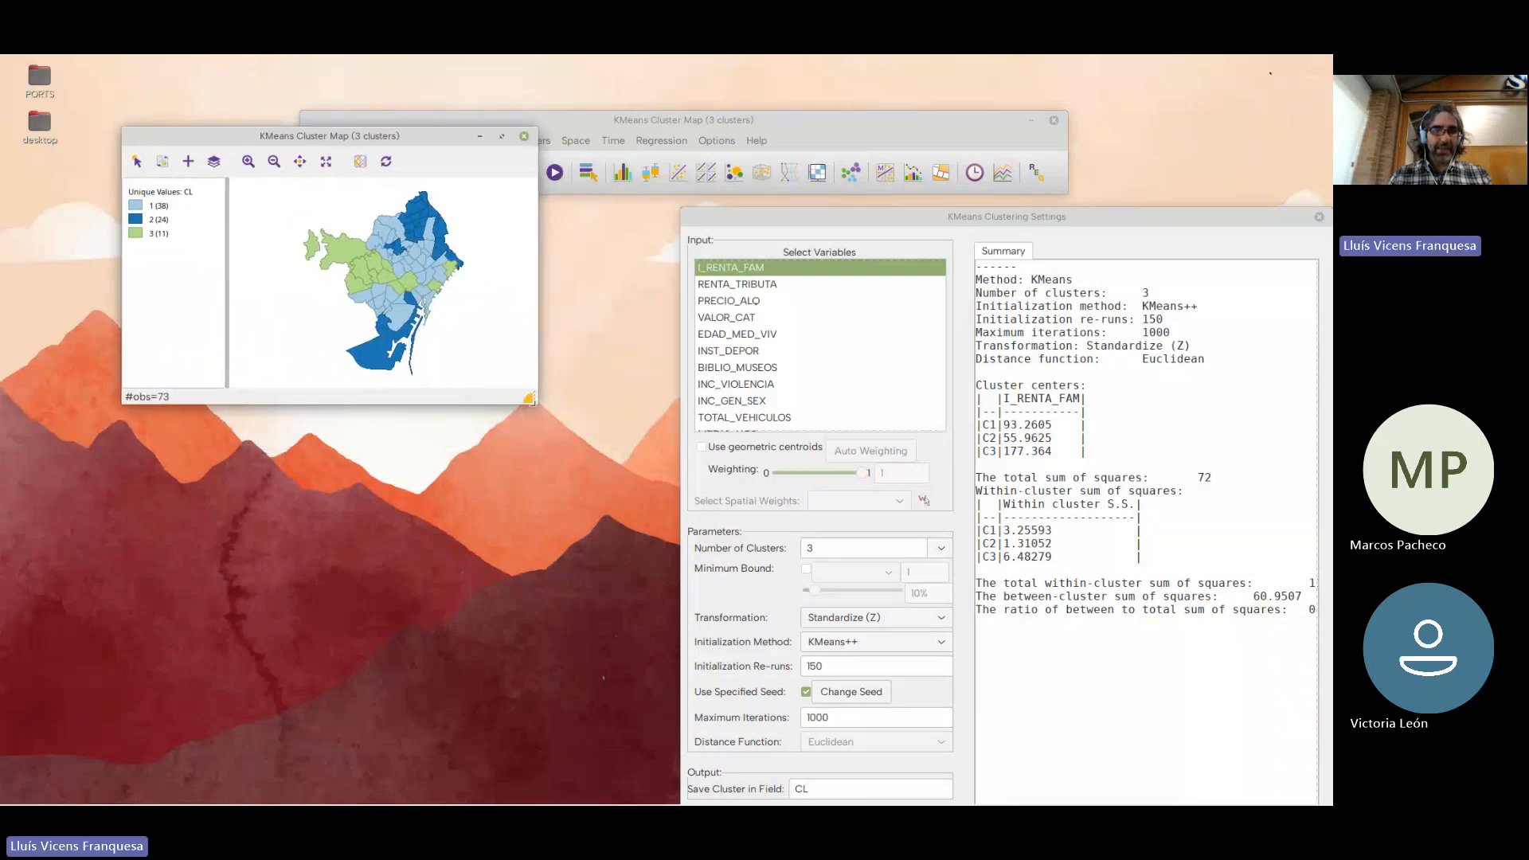
{"action": "left_click_drag", "start_coordinate": [536, 410], "coordinate": [592, 485]}
{"action": "left_click_drag", "start_coordinate": [829, 546], "coordinate": [775, 543]}
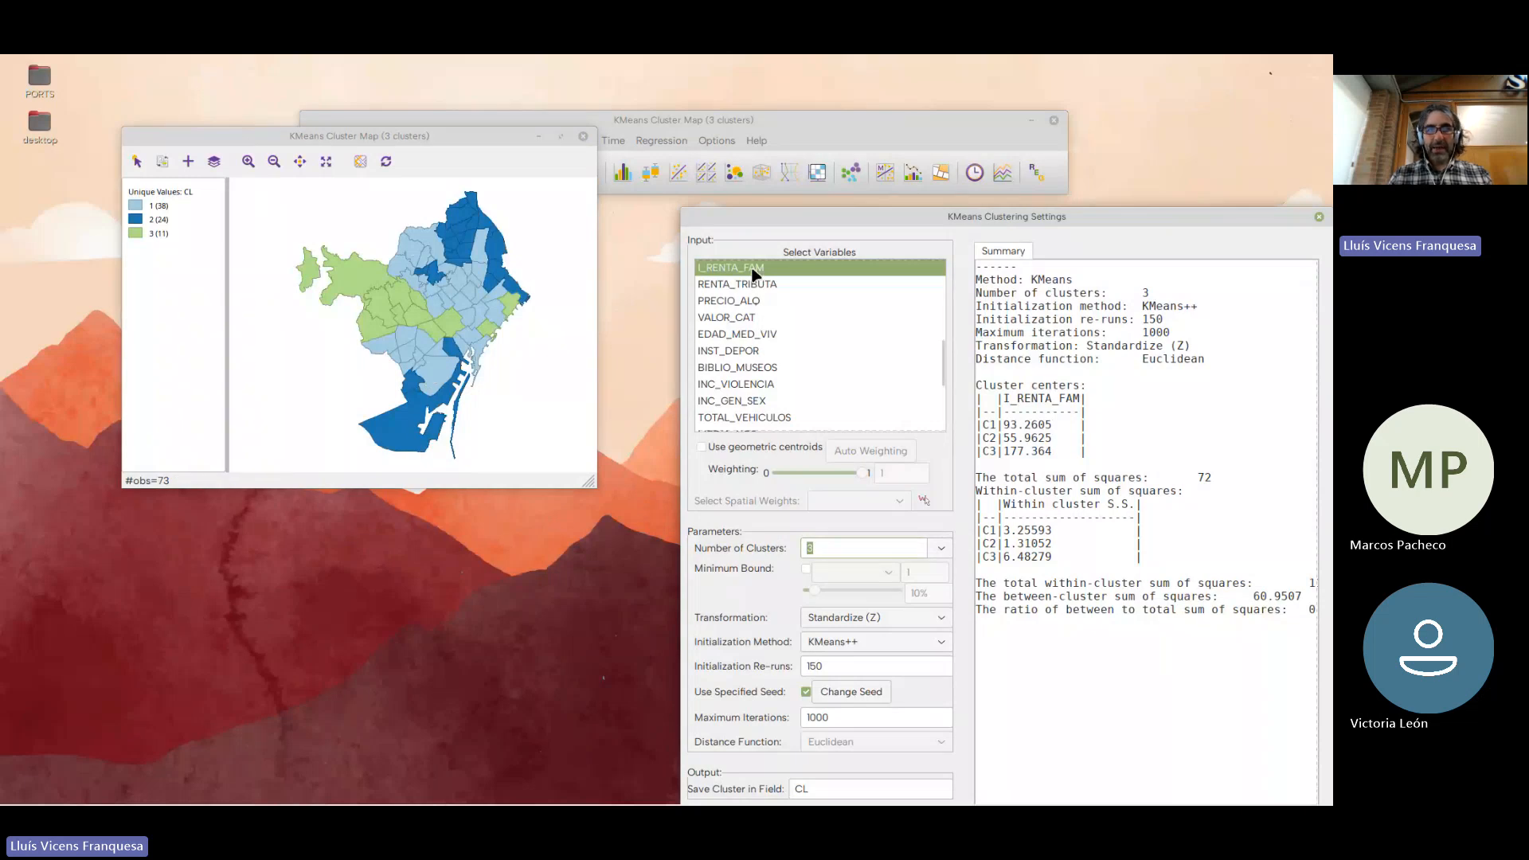
{"action": "left_click_drag", "start_coordinate": [762, 218], "coordinate": [707, 122]}
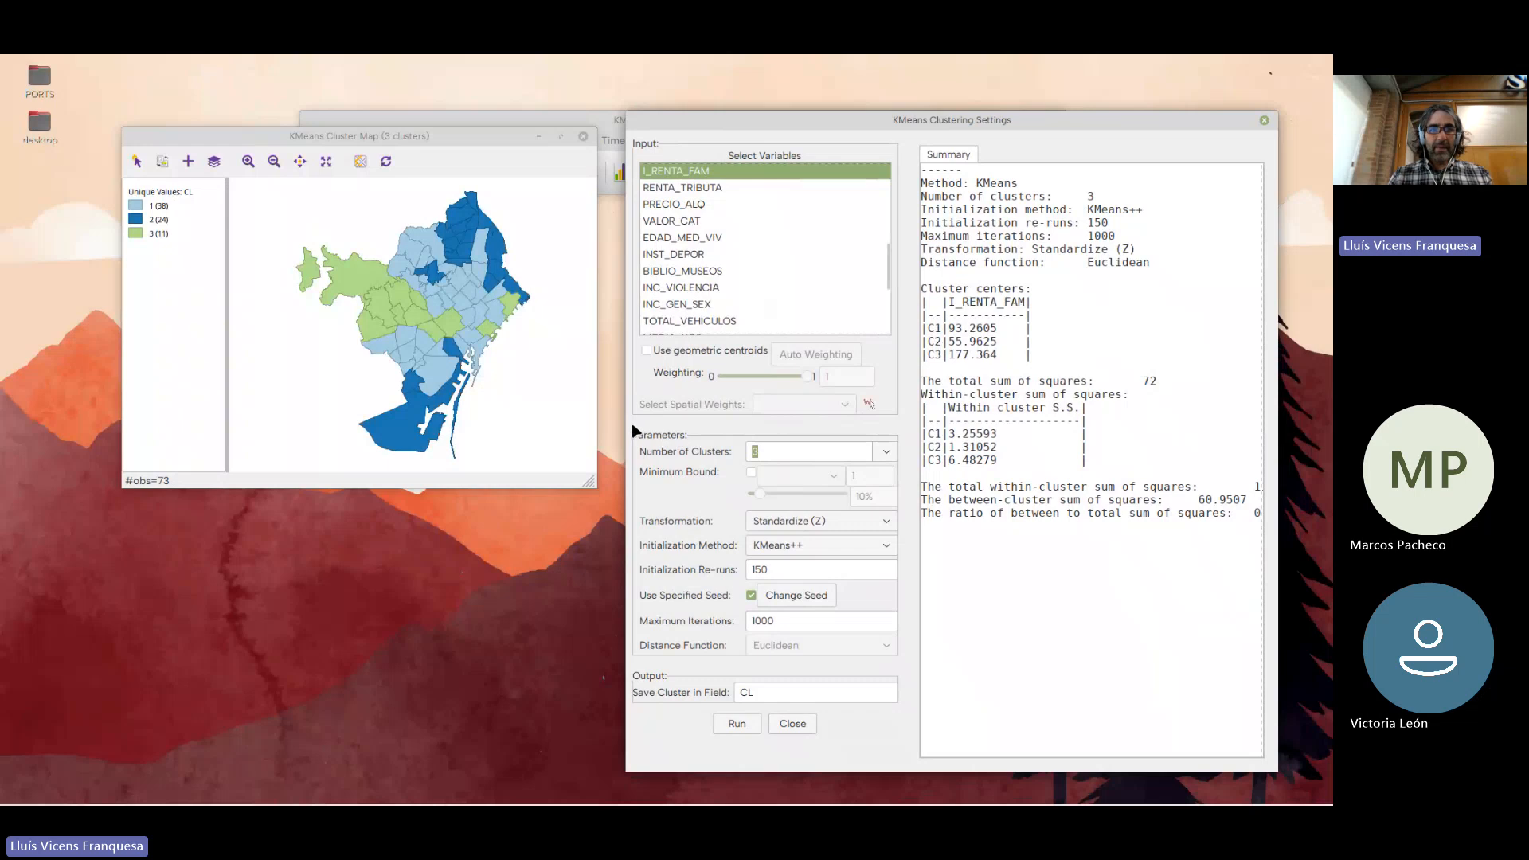
{"action": "left_click_drag", "start_coordinate": [629, 432], "coordinate": [482, 430]}
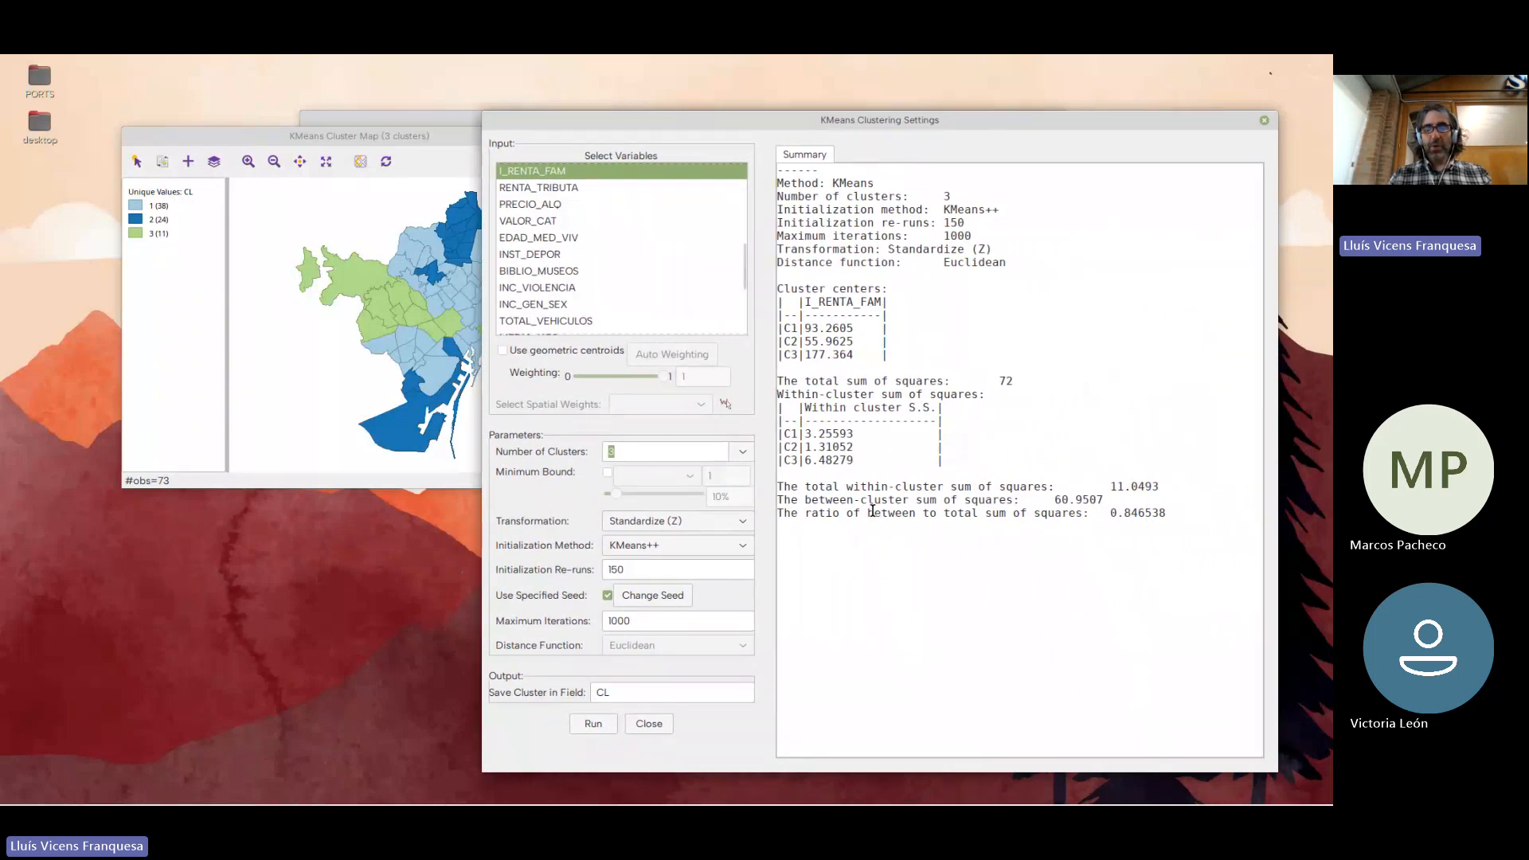
Highlight the ratio of between to total sum of squares in the summary, and place the map and settings windows side by side
{"action": "left_click_drag", "start_coordinate": [1167, 514], "coordinate": [1107, 514]}
{"action": "left_click", "coordinate": [1169, 515]}
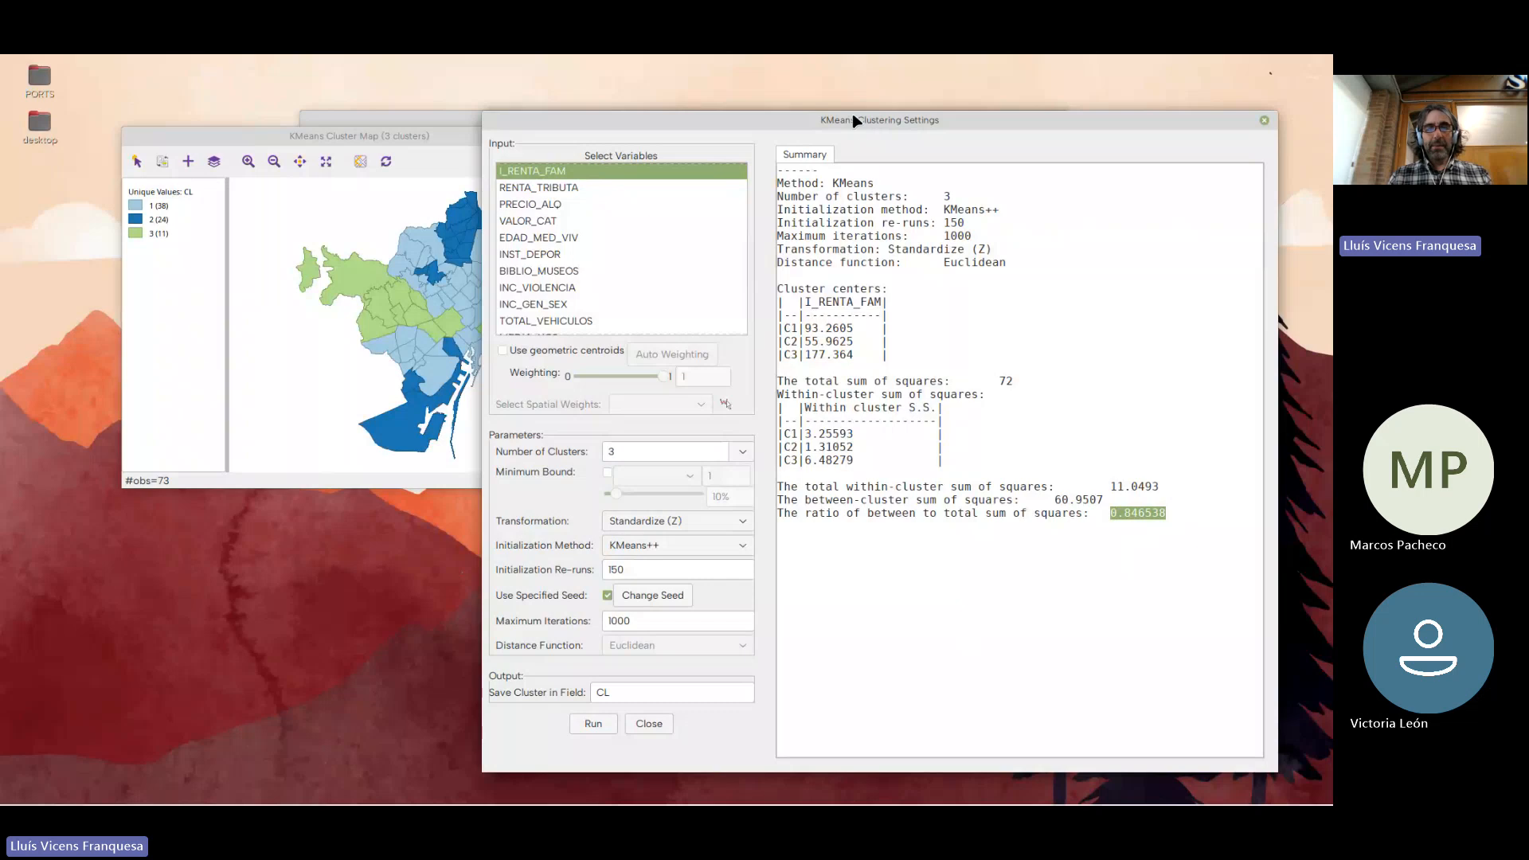
{"action": "left_click_drag", "start_coordinate": [850, 110], "coordinate": [711, 121]}
{"action": "left_click_drag", "start_coordinate": [438, 134], "coordinate": [323, 67]}
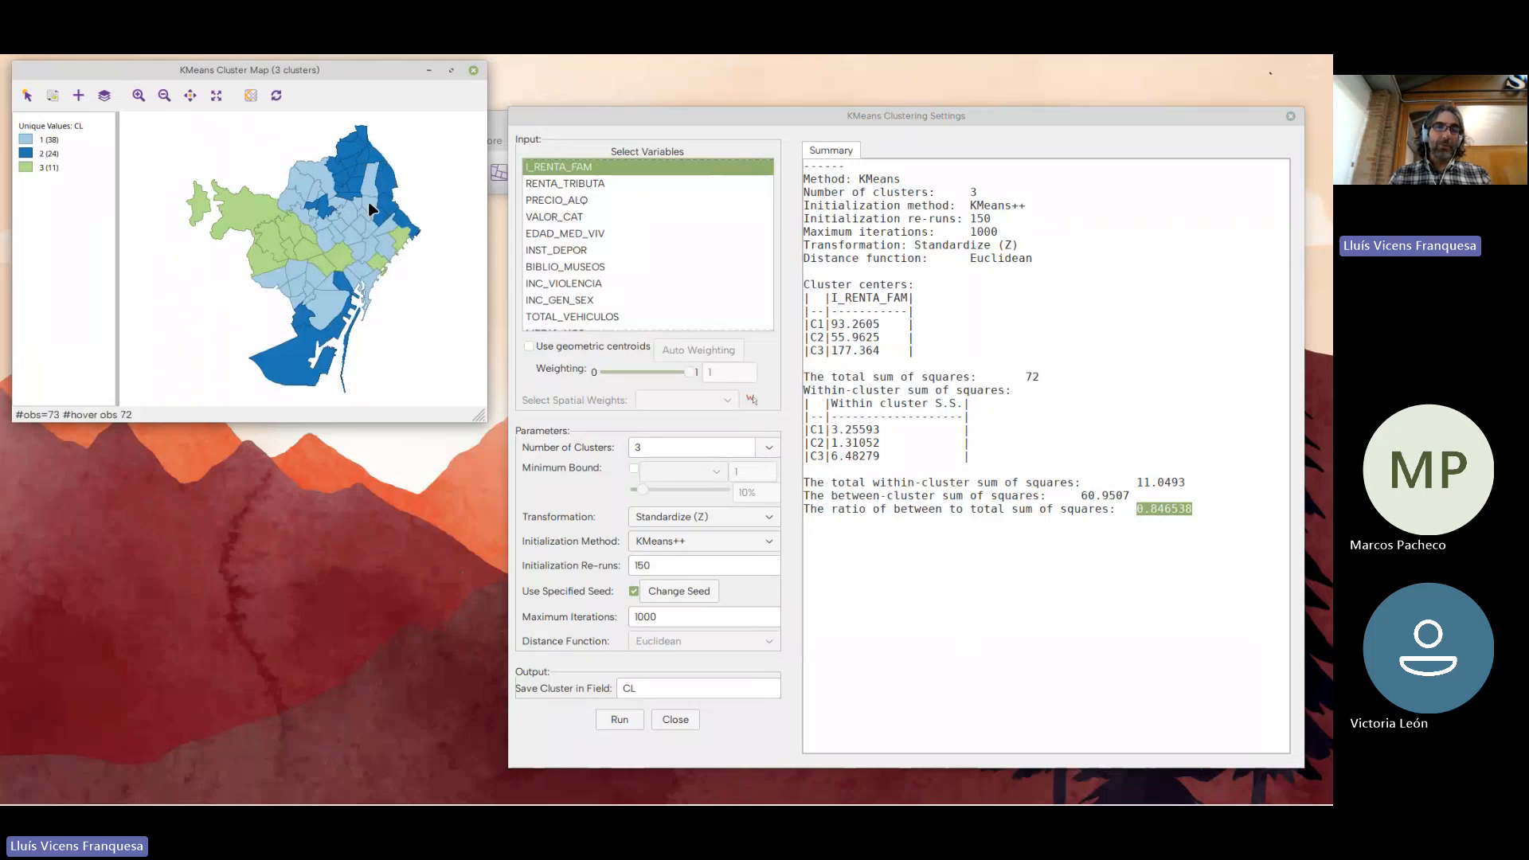
Change the number of clusters to 8 and rerun K Means on I_RENTA_FAM
{"action": "double_click", "coordinate": [646, 448]}
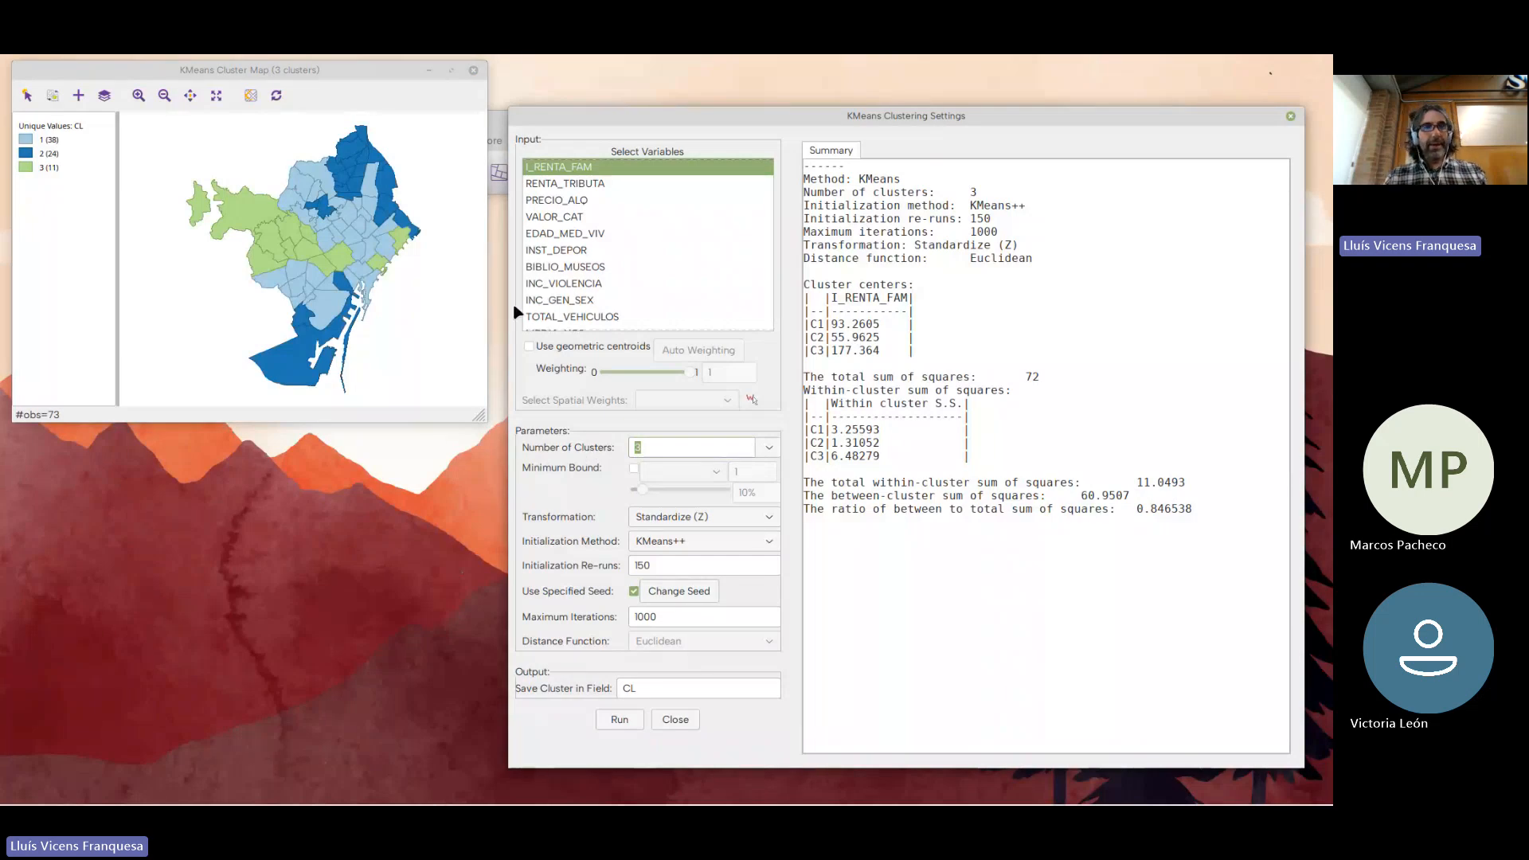
{"action": "left_click_drag", "start_coordinate": [323, 70], "coordinate": [337, 116]}
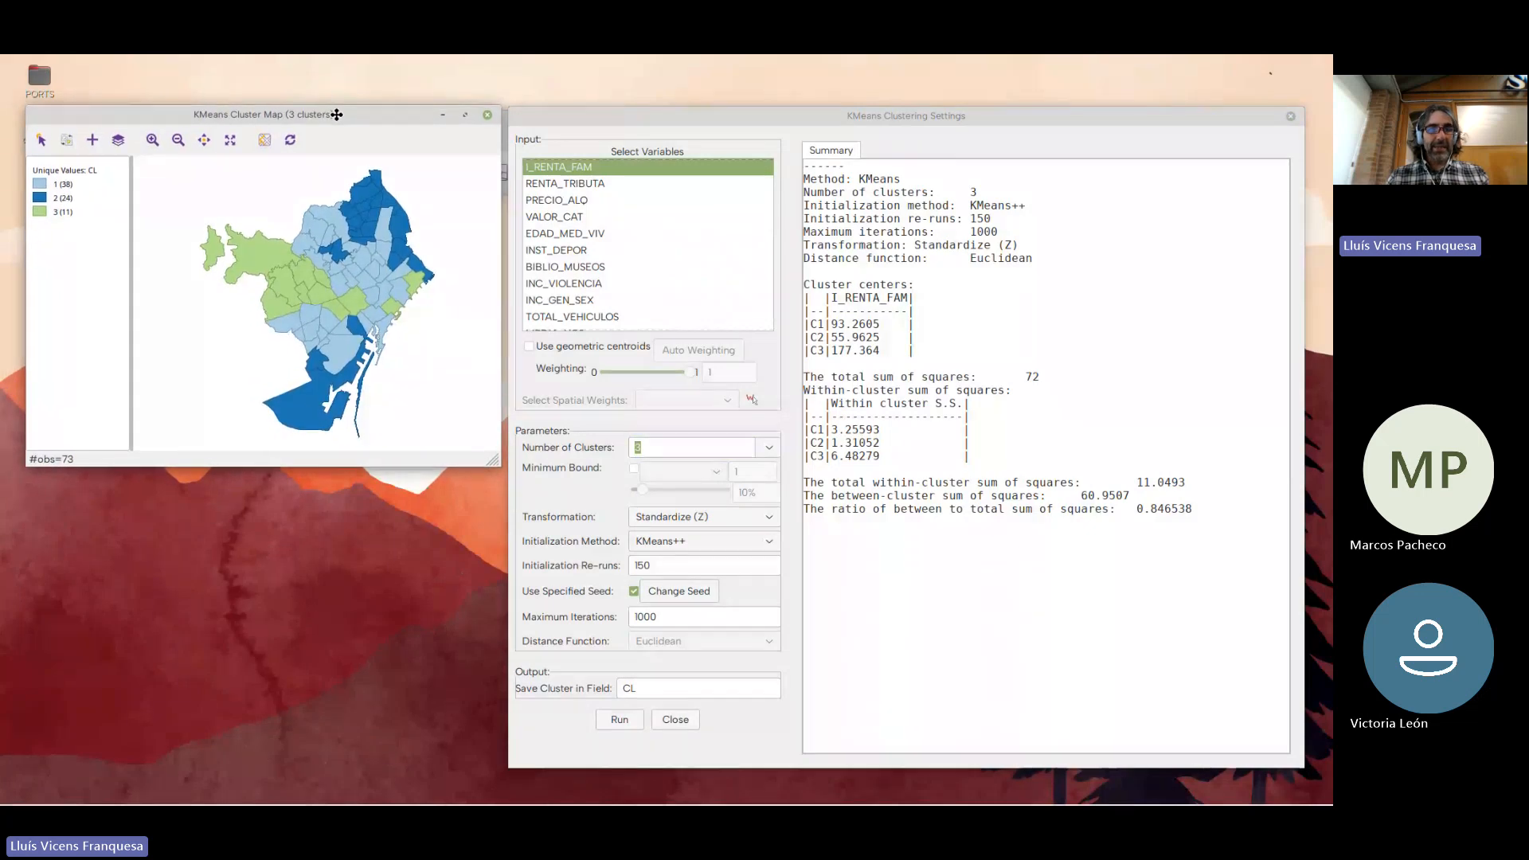
{"action": "left_click", "coordinate": [642, 450]}
{"action": "mouse_move", "coordinate": [642, 450]}
{"action": "left_mouse_down"}
{"action": "mouse_move", "coordinate": [611, 453]}
{"action": "mouse_move", "coordinate": [626, 452]}
{"action": "left_mouse_up"}
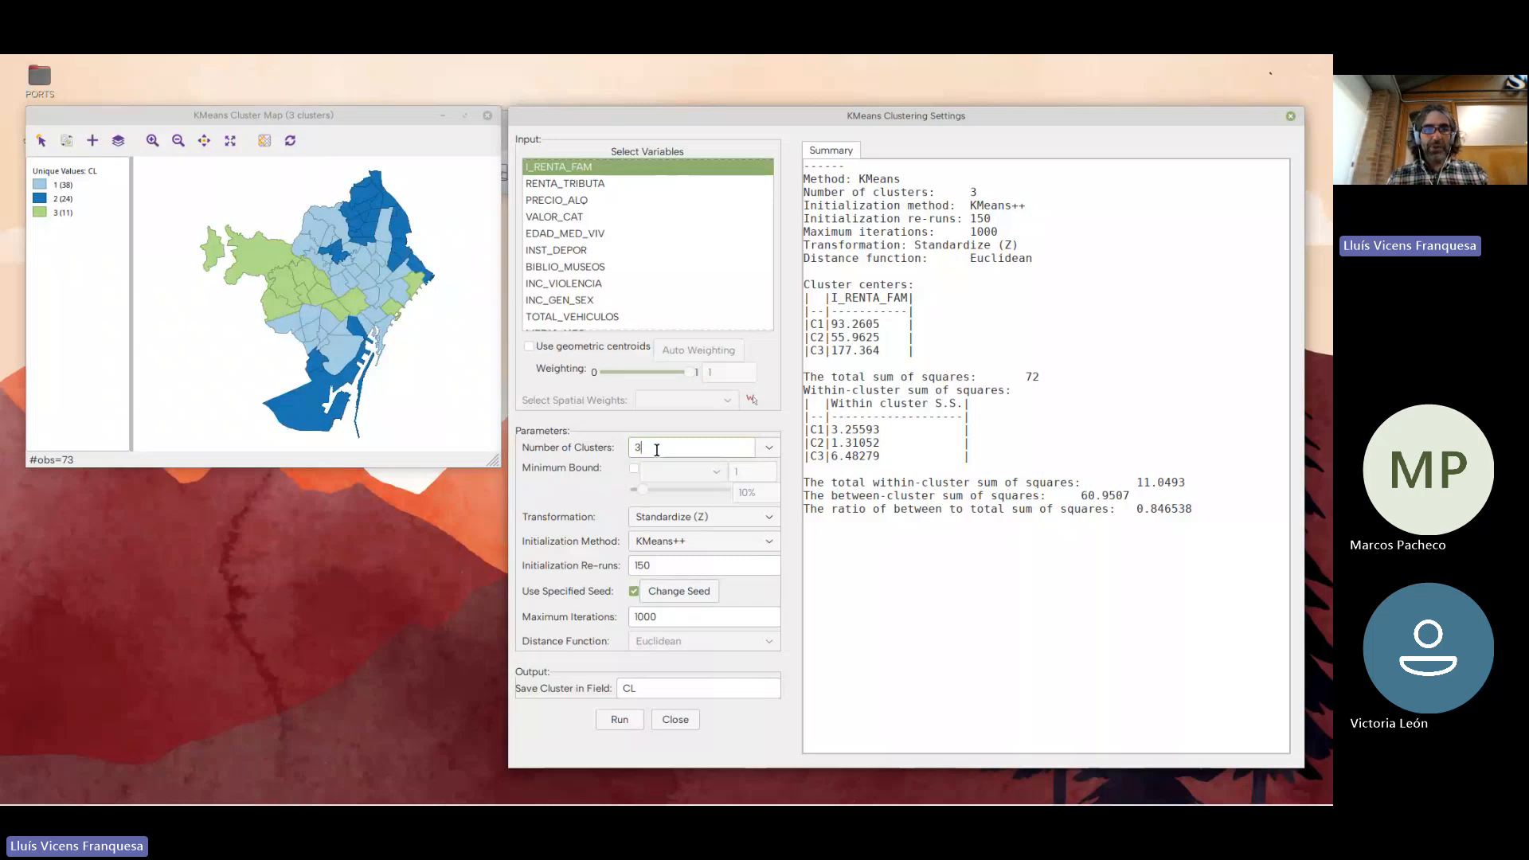
{"action": "left_click_drag", "start_coordinate": [657, 450], "coordinate": [630, 443]}
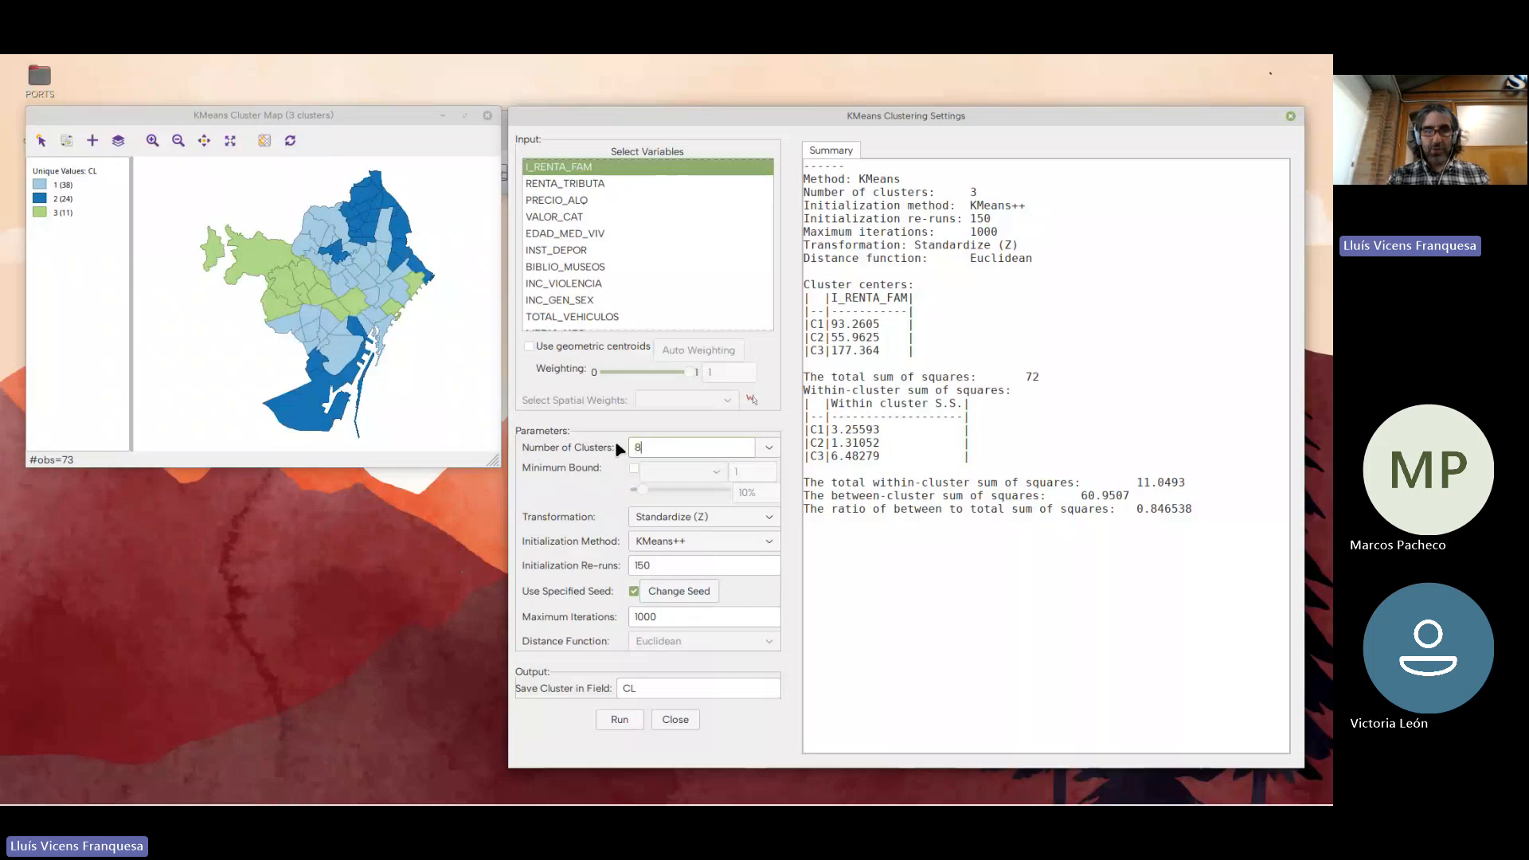
{"action": "type", "text": "8"}
{"action": "left_click", "coordinate": [620, 720]}
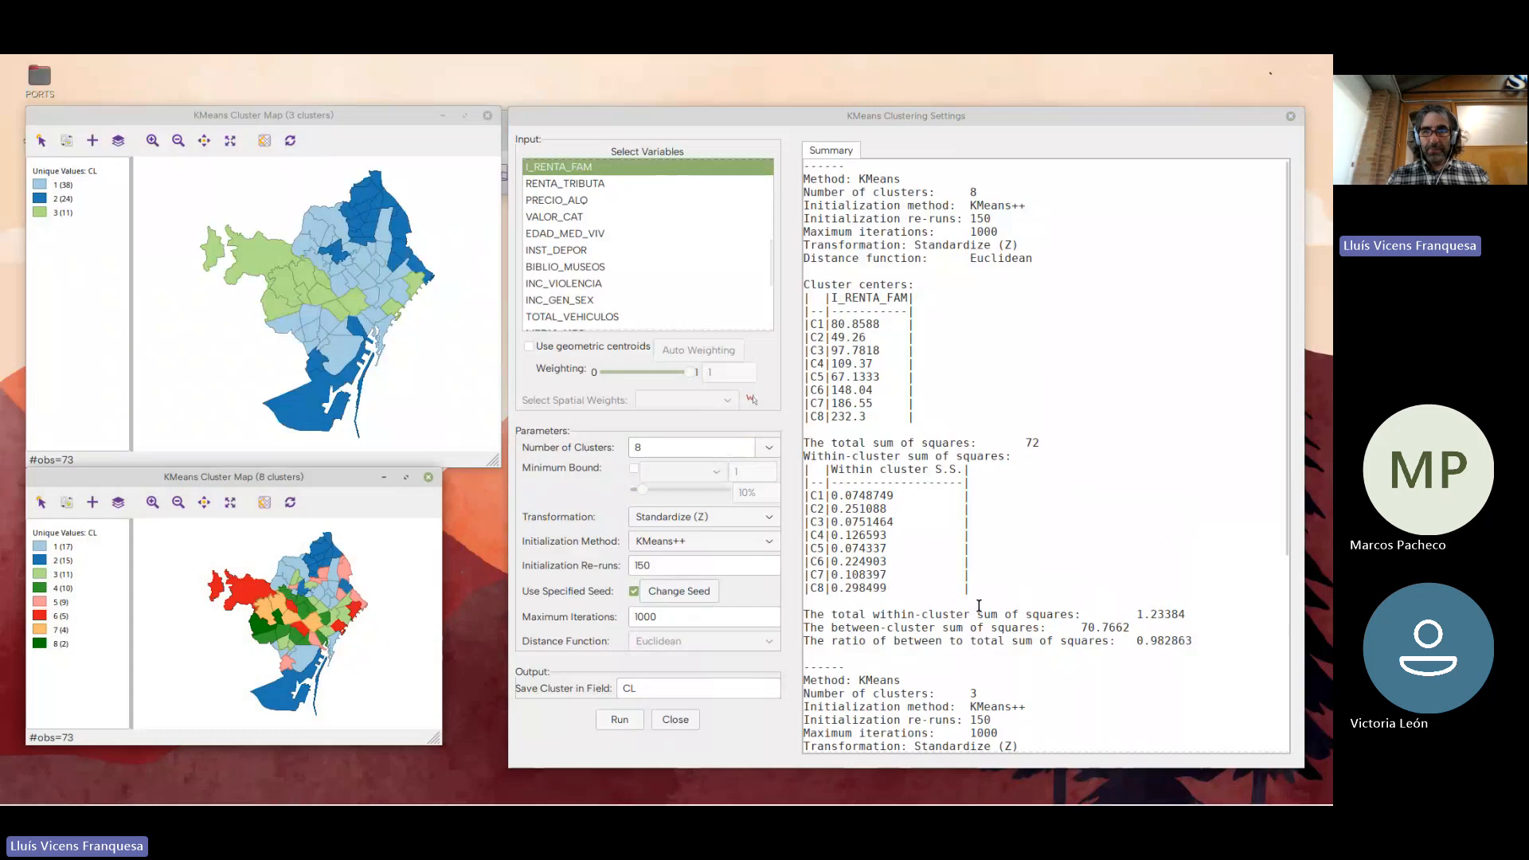
Close the eight-cluster map and highlight that run's ratio of between to total sum of squares in the summary
{"action": "left_click_drag", "start_coordinate": [383, 480], "coordinate": [420, 388]}
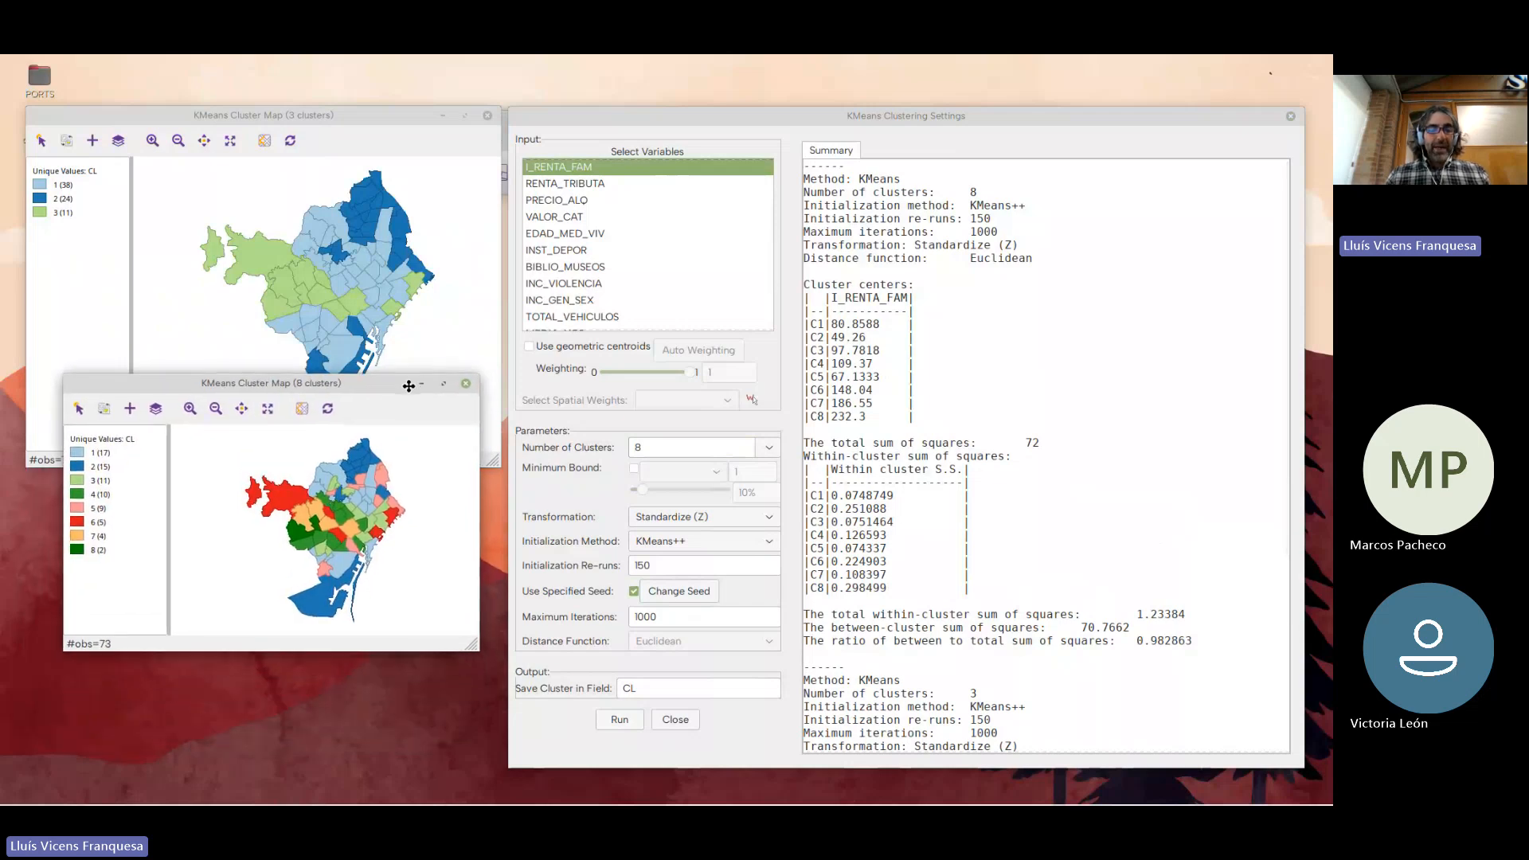
{"action": "left_click", "coordinate": [466, 385]}
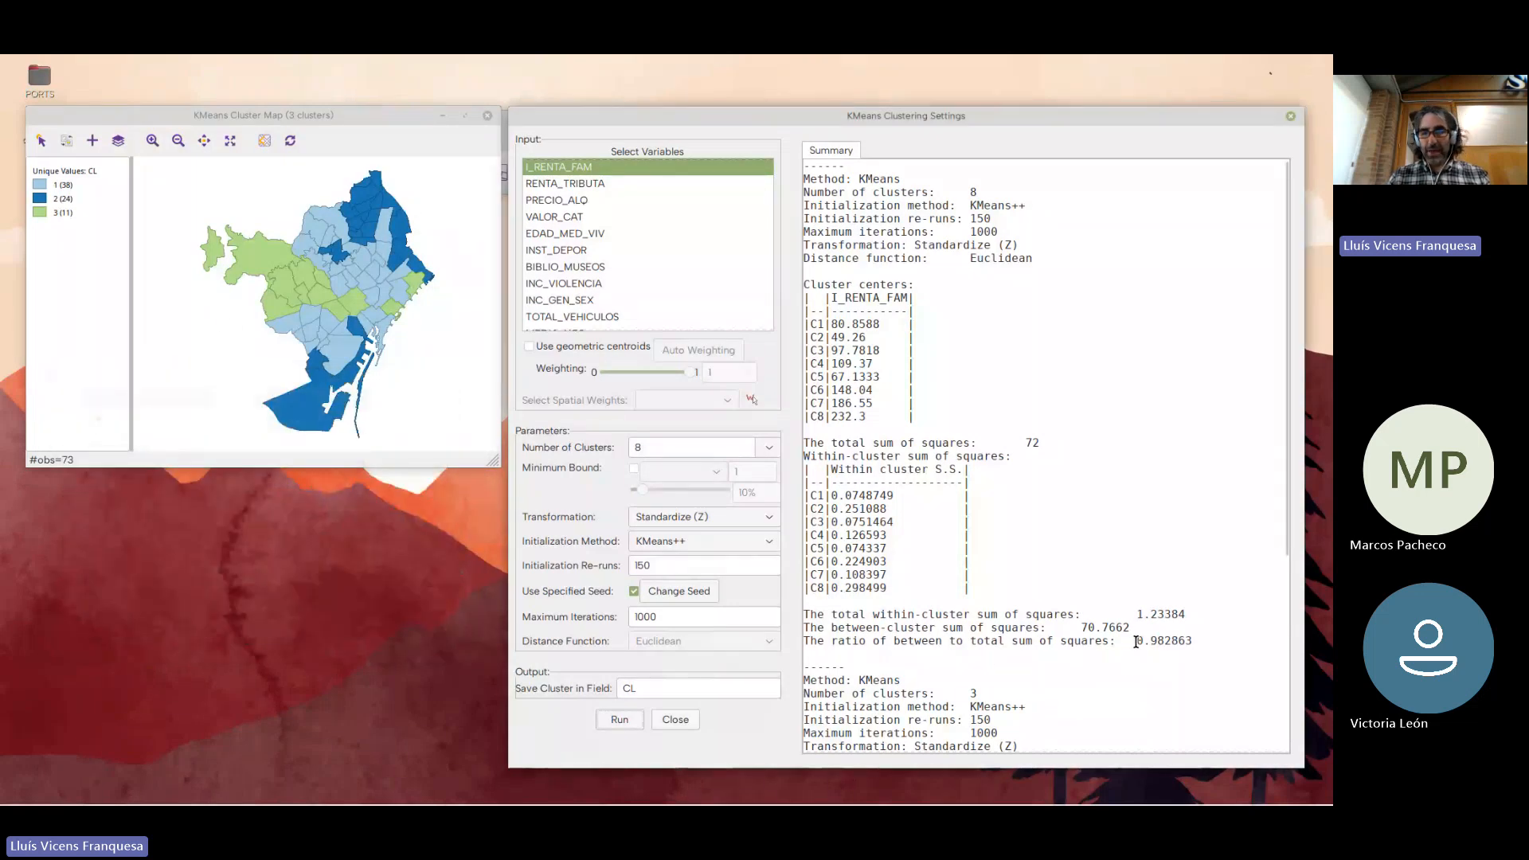
{"action": "left_click_drag", "start_coordinate": [985, 641], "coordinate": [1193, 640]}
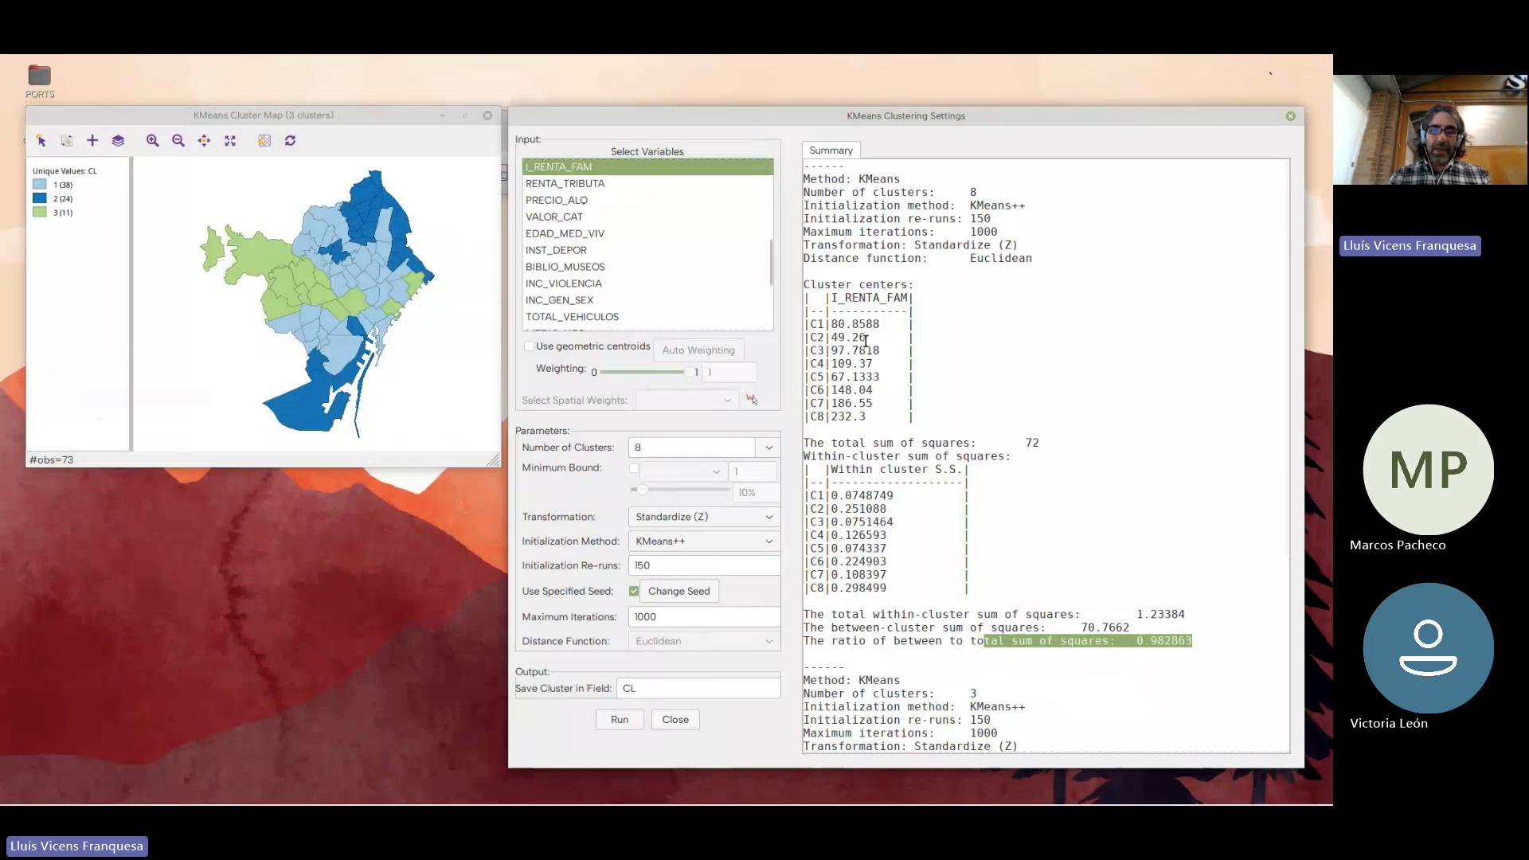
Compare the number of clusters and the ratio of between to total sum of squares across both K Means runs in the summary
{"action": "scroll", "coordinate": [1007, 547], "scroll_direction": "down", "scroll_amount": 7}
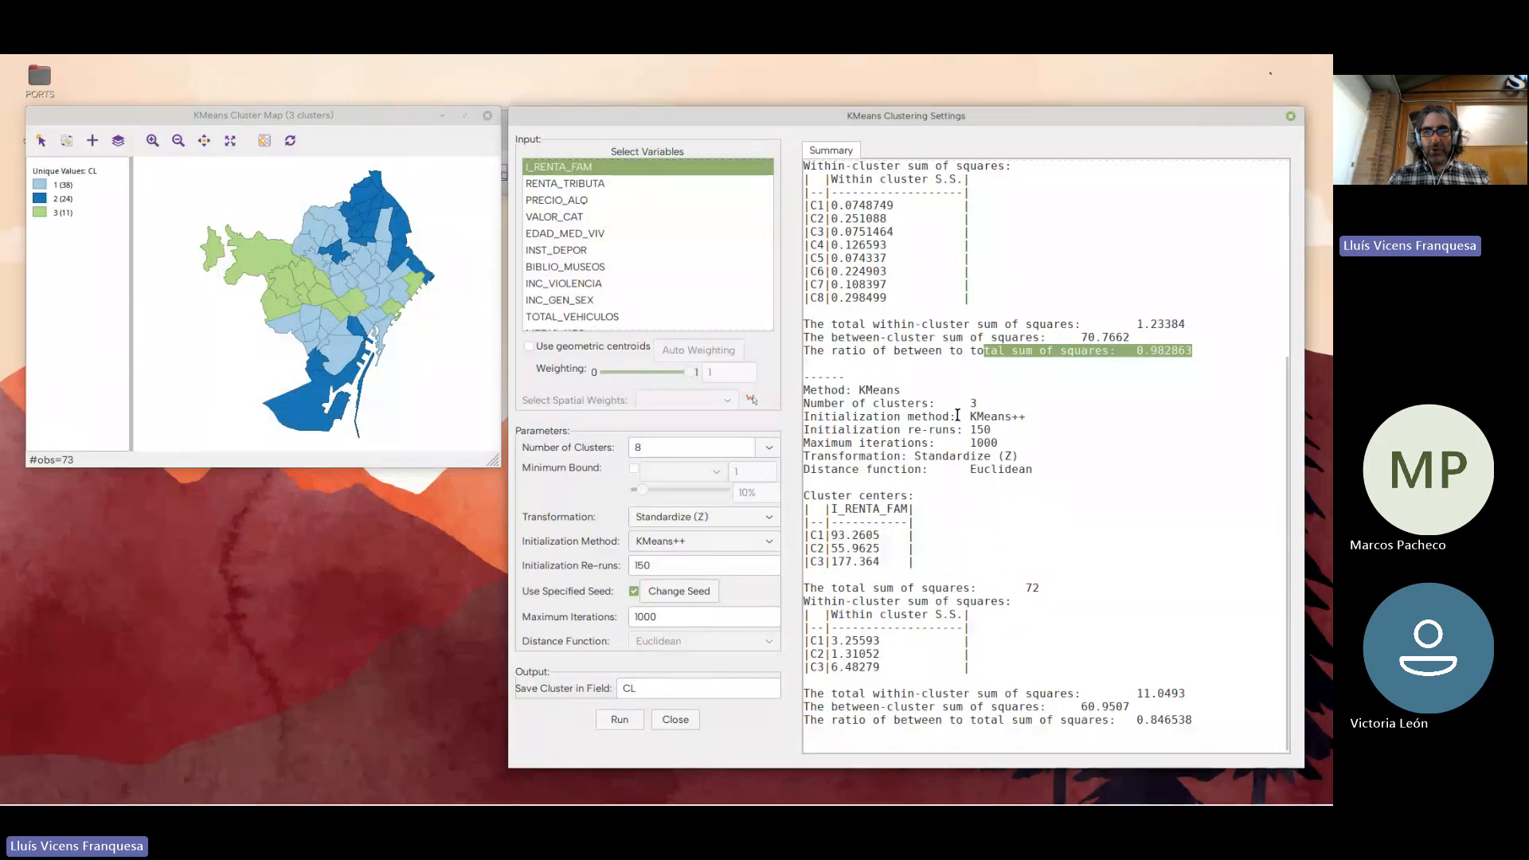
{"action": "left_click_drag", "start_coordinate": [810, 390], "coordinate": [929, 404]}
{"action": "left_click", "coordinate": [992, 404]}
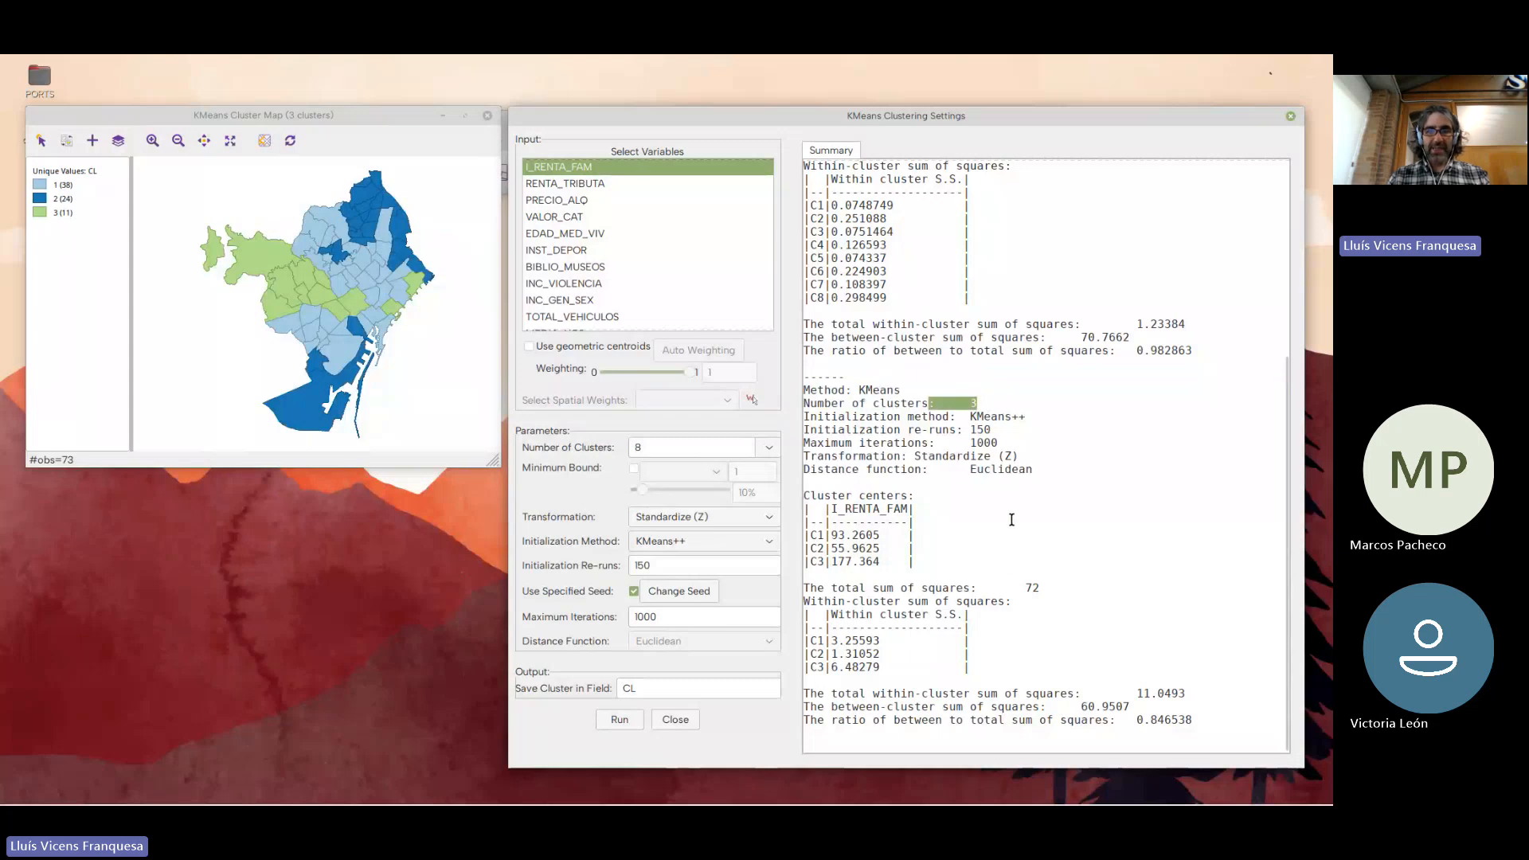
{"action": "left_click_drag", "start_coordinate": [1137, 720], "coordinate": [1214, 721]}
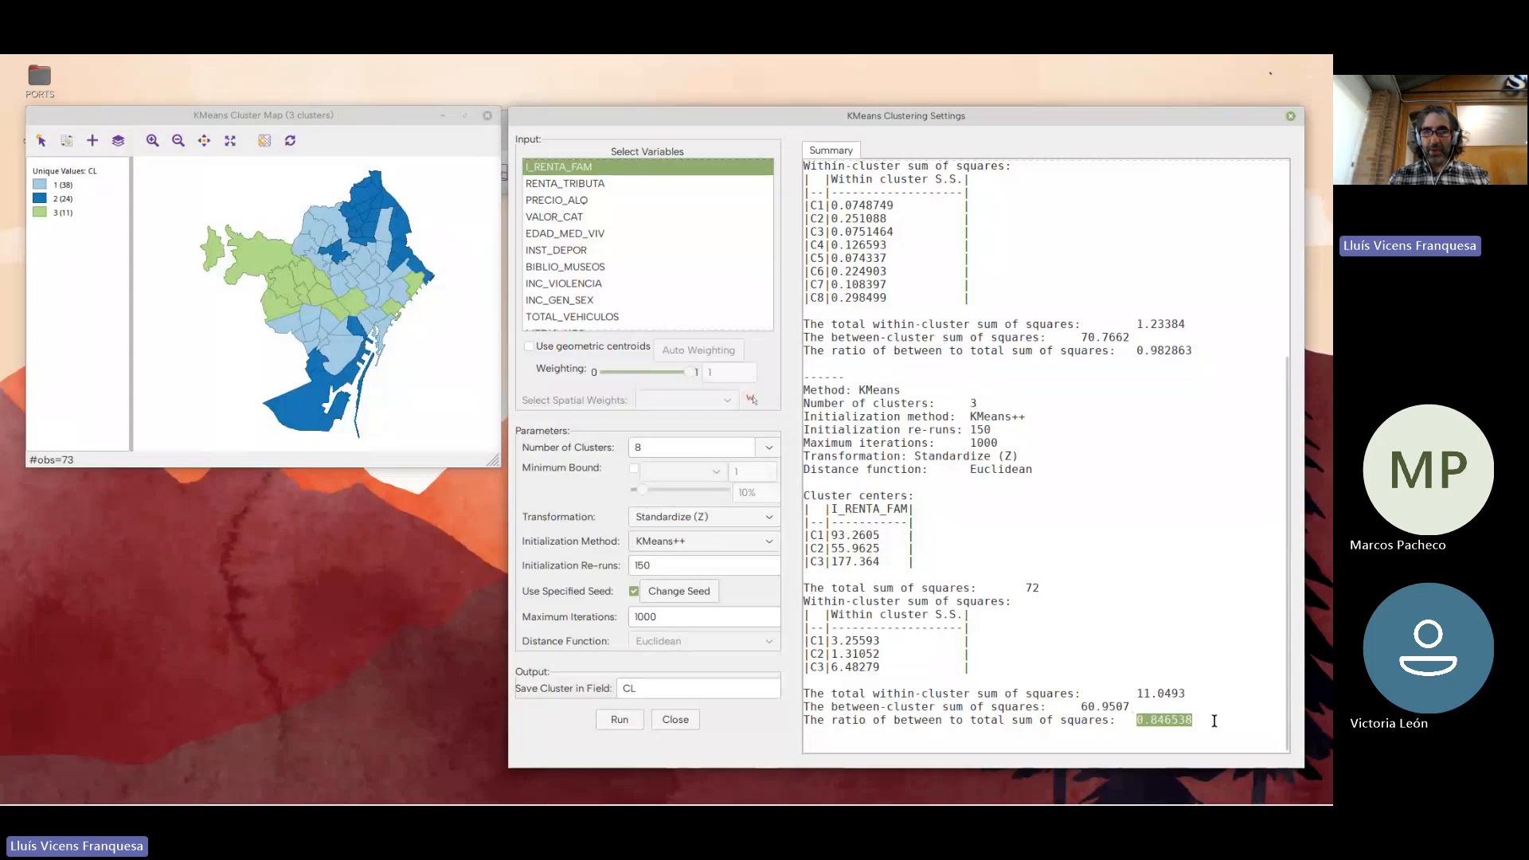
{"action": "scroll", "coordinate": [1045, 514], "scroll_direction": "up", "scroll_amount": 7}
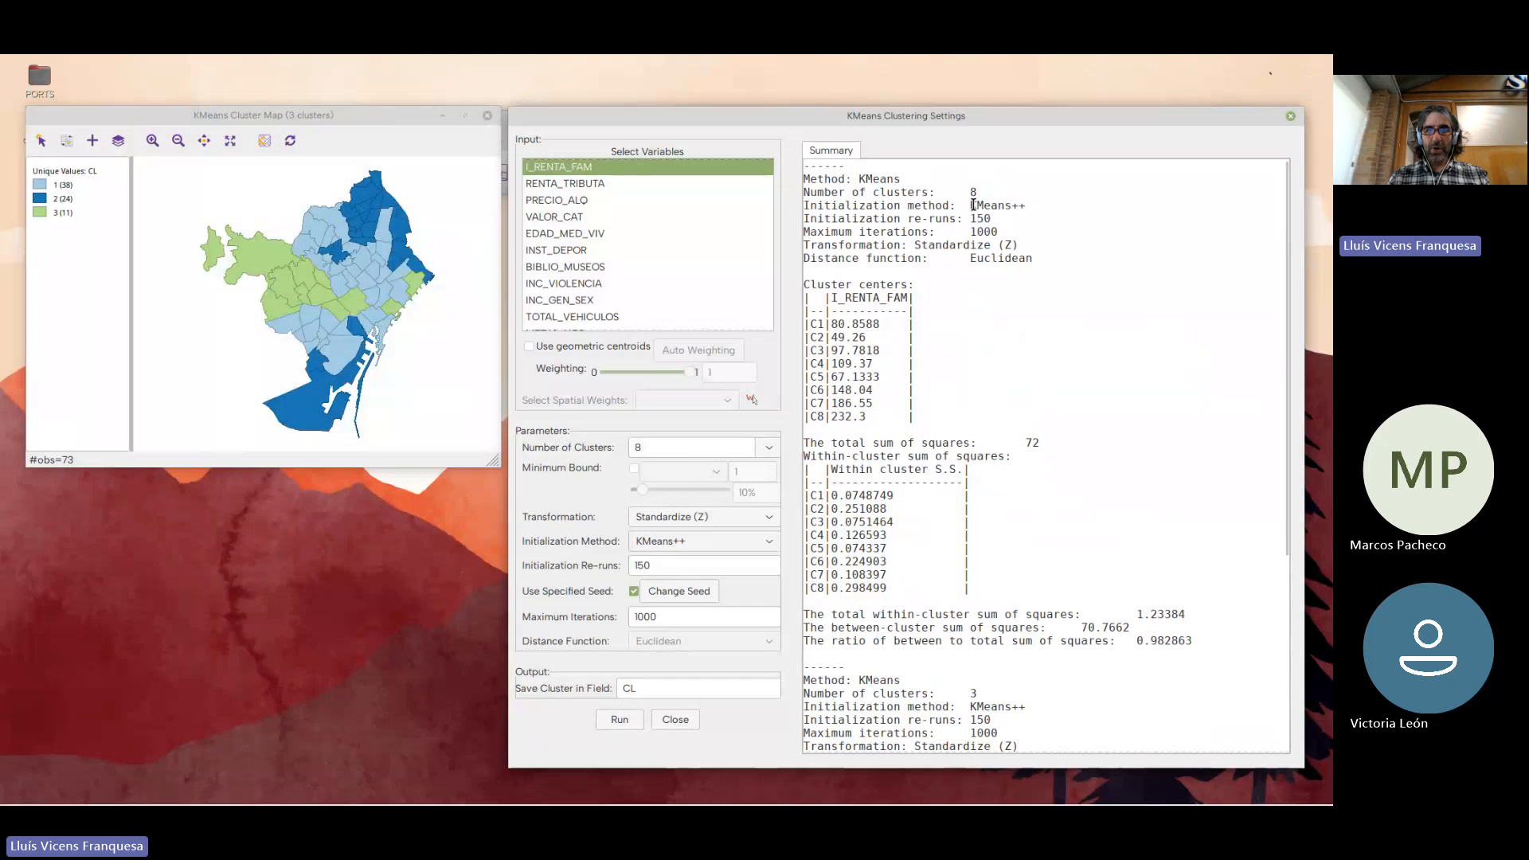
{"action": "left_click_drag", "start_coordinate": [968, 193], "coordinate": [979, 192]}
{"action": "left_click_drag", "start_coordinate": [1138, 641], "coordinate": [1193, 641]}
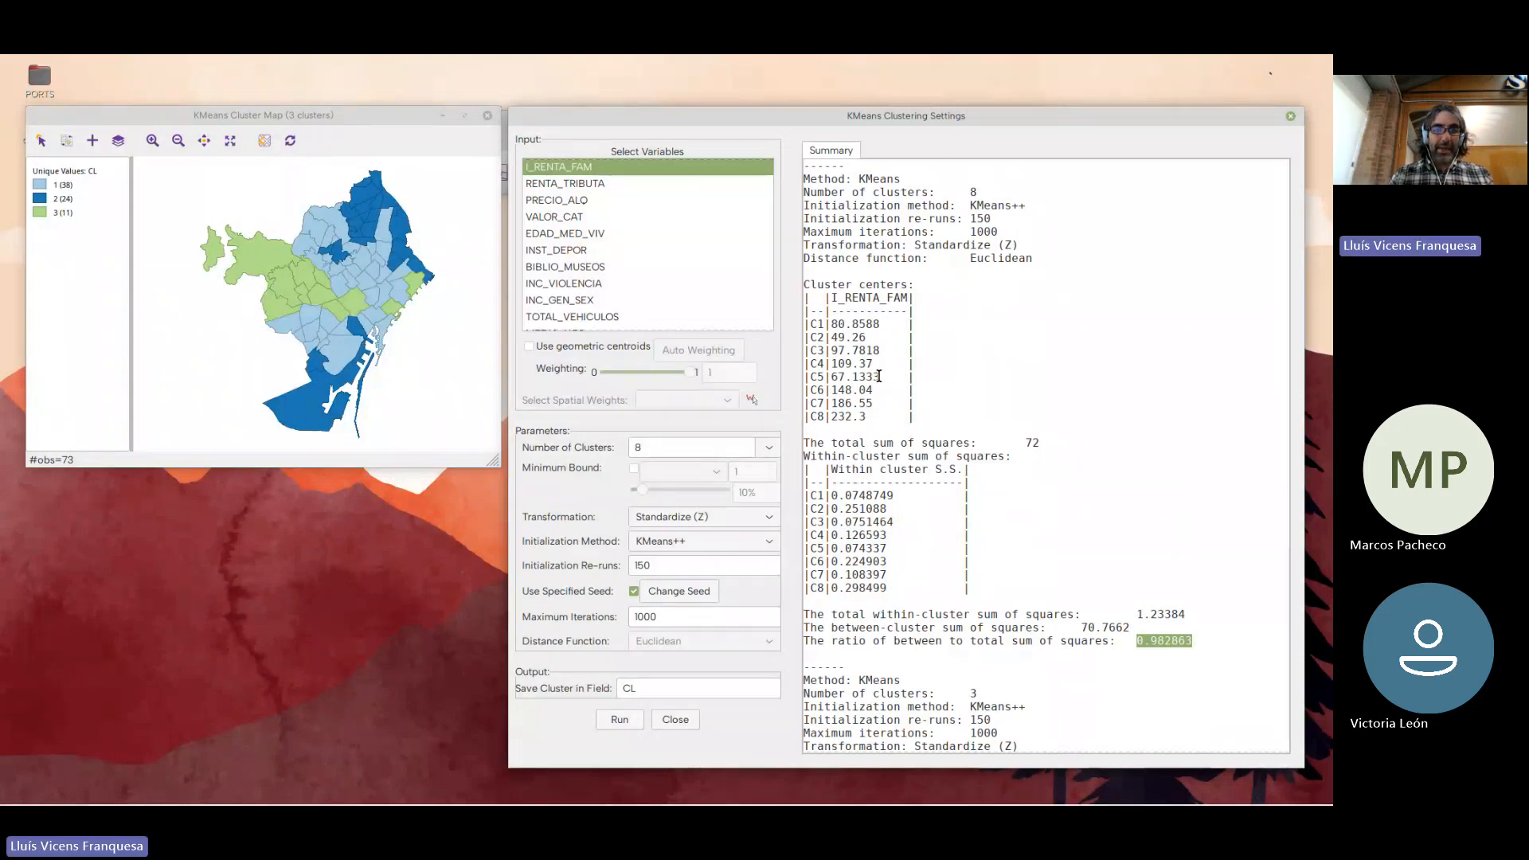
Rerun K Means on I_RENTA_FAM with 2 clusters and once more with 3 clusters
{"action": "left_click_drag", "start_coordinate": [676, 445], "coordinate": [567, 449]}
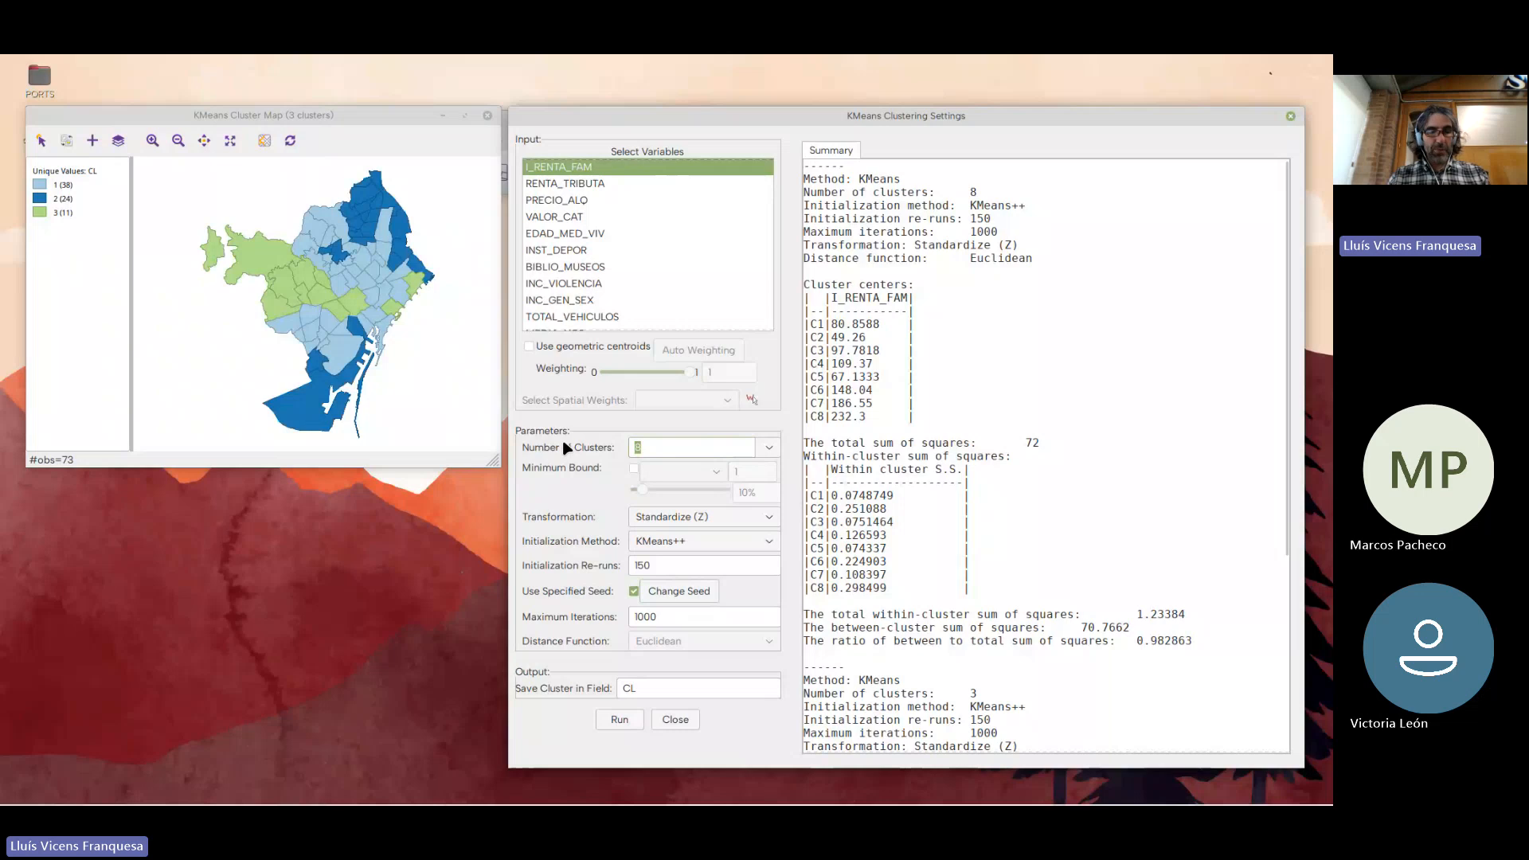
{"action": "type", "text": "2"}
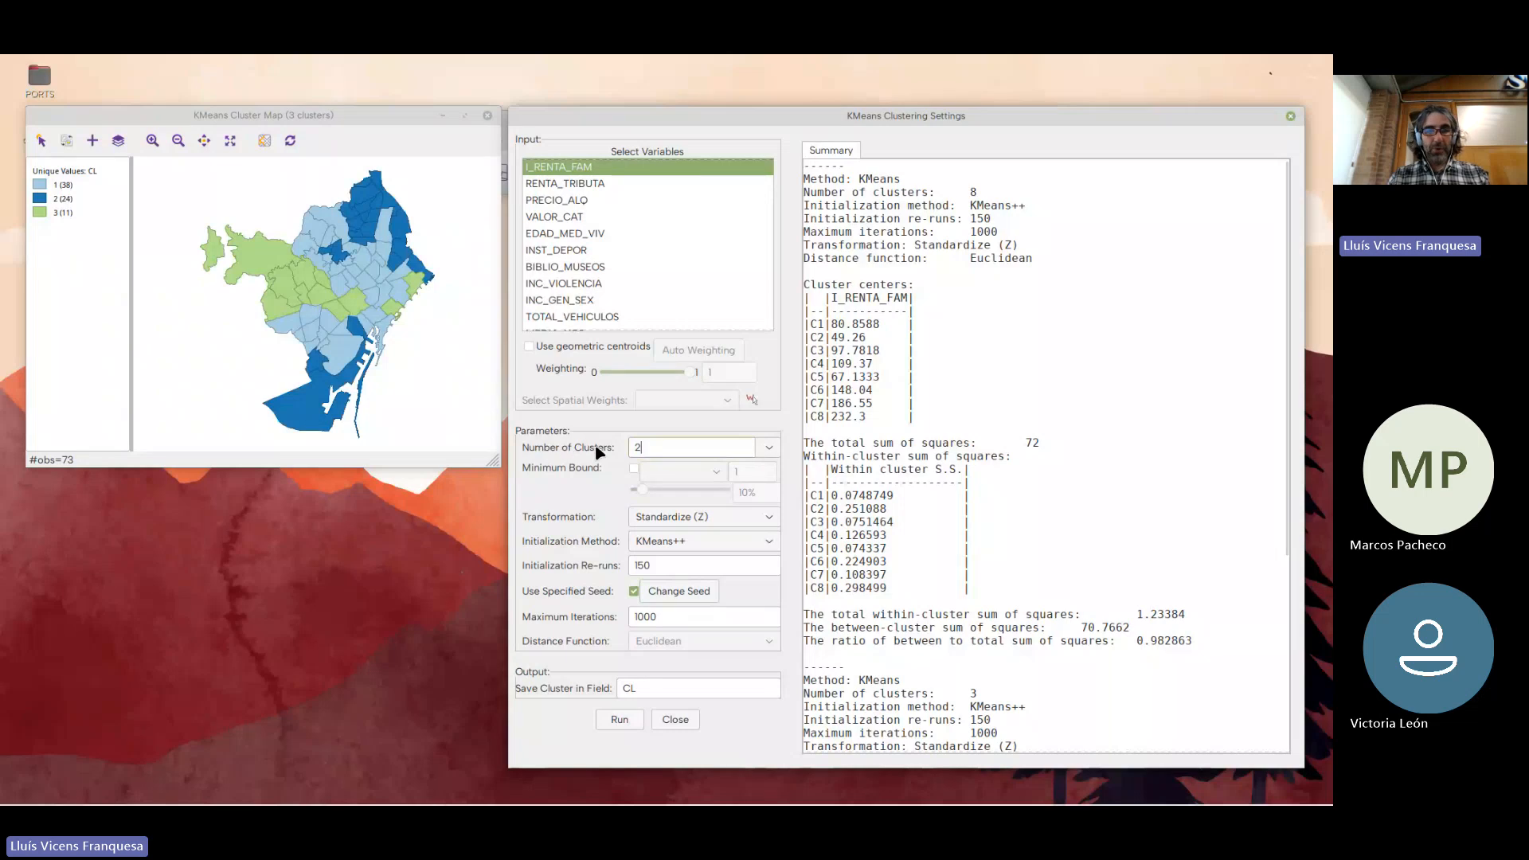
{"action": "left_click", "coordinate": [622, 720]}
{"action": "left_click_drag", "start_coordinate": [649, 446], "coordinate": [599, 459]}
{"action": "type", "text": "3"}
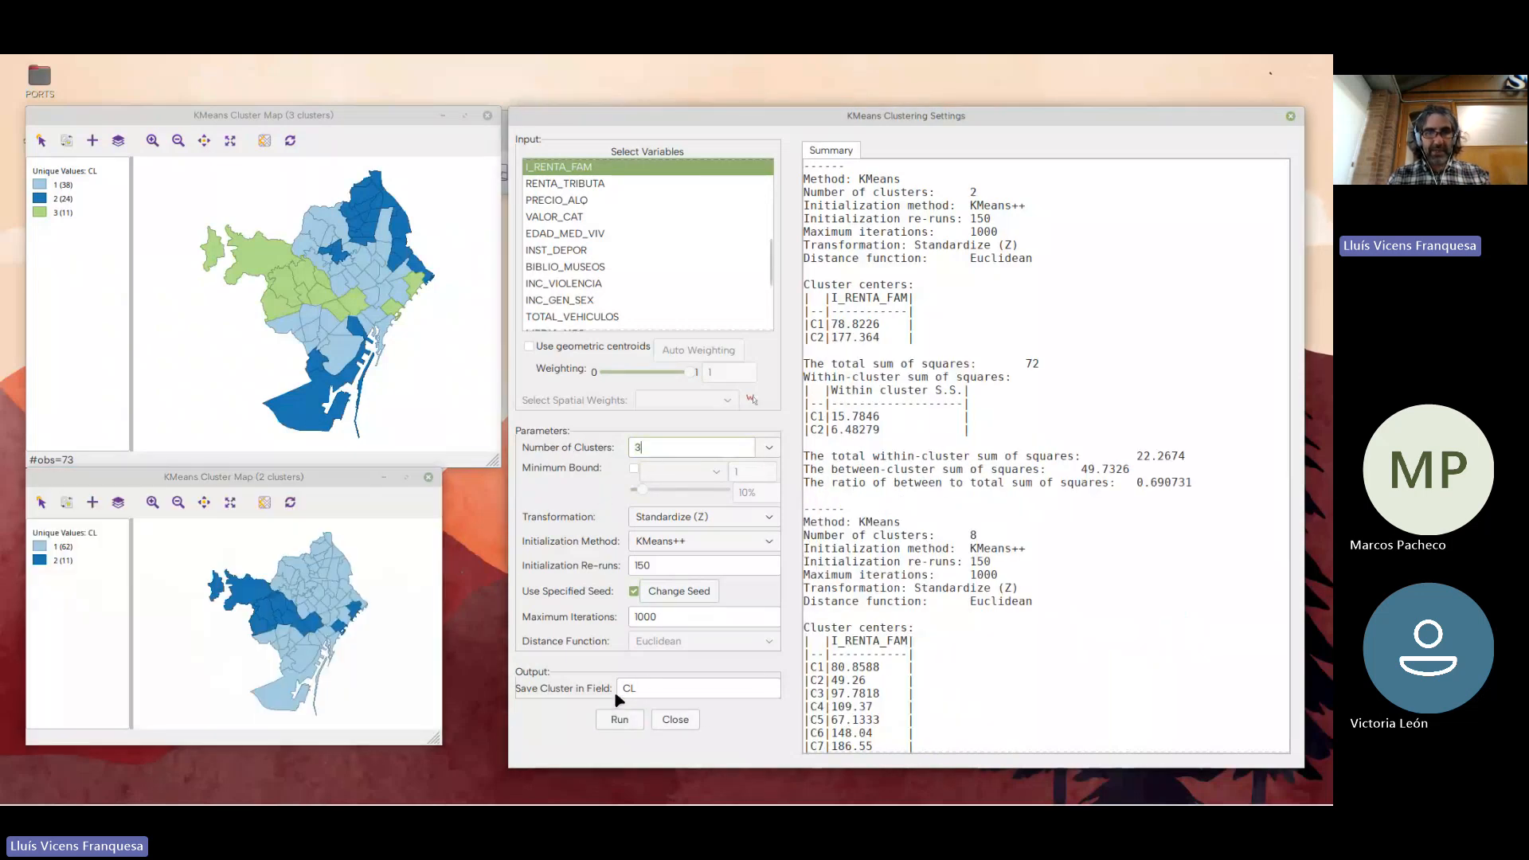
{"action": "left_click", "coordinate": [620, 719]}
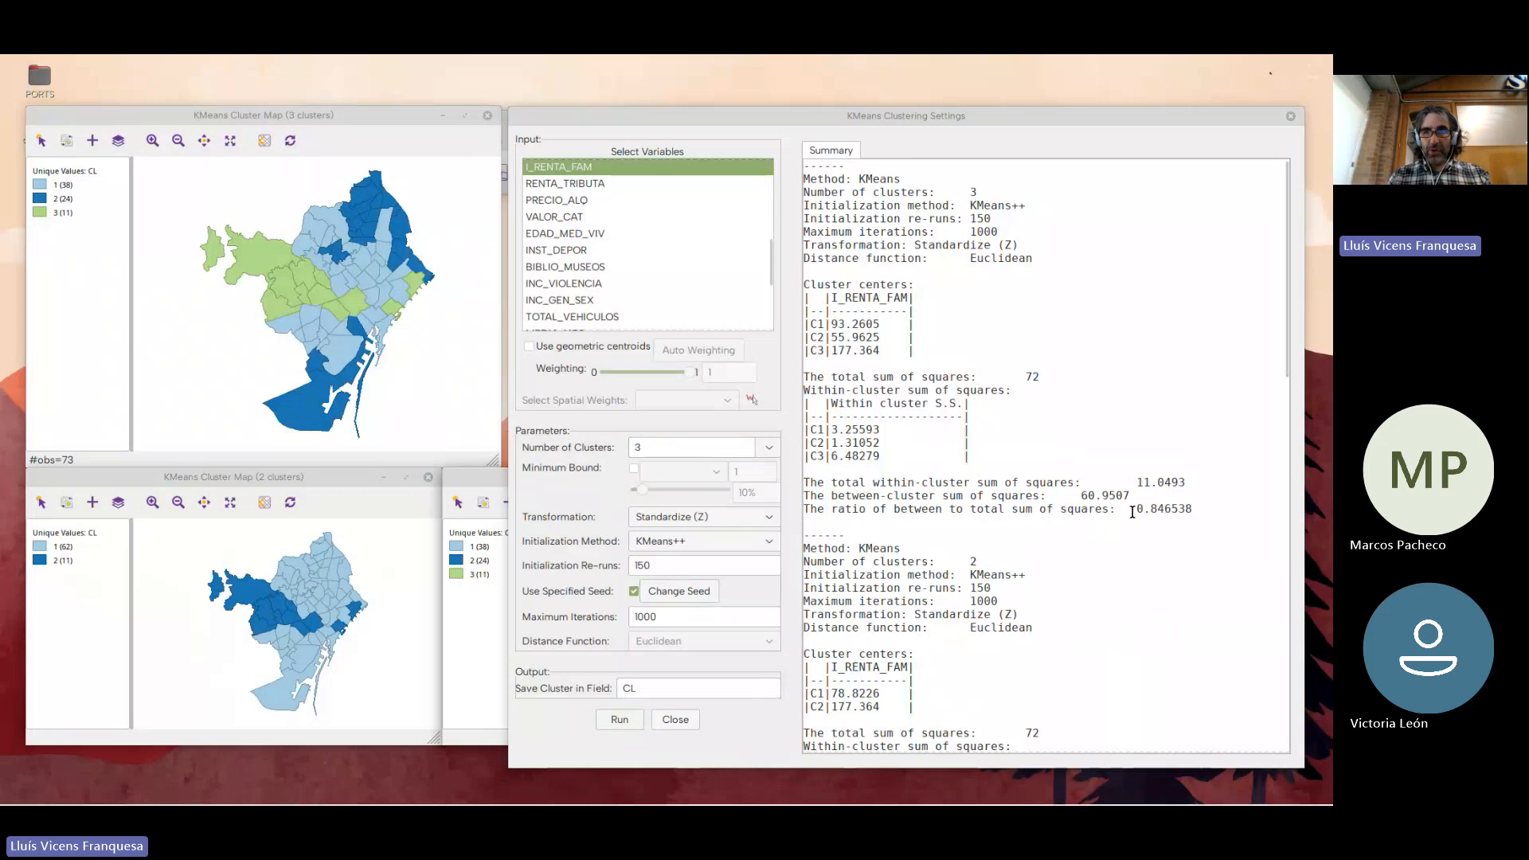
Highlight the latest three-cluster run's ratio of between to total sum of squares and review the earlier runs in the summary
{"action": "left_click_drag", "start_coordinate": [1133, 512], "coordinate": [1194, 512]}
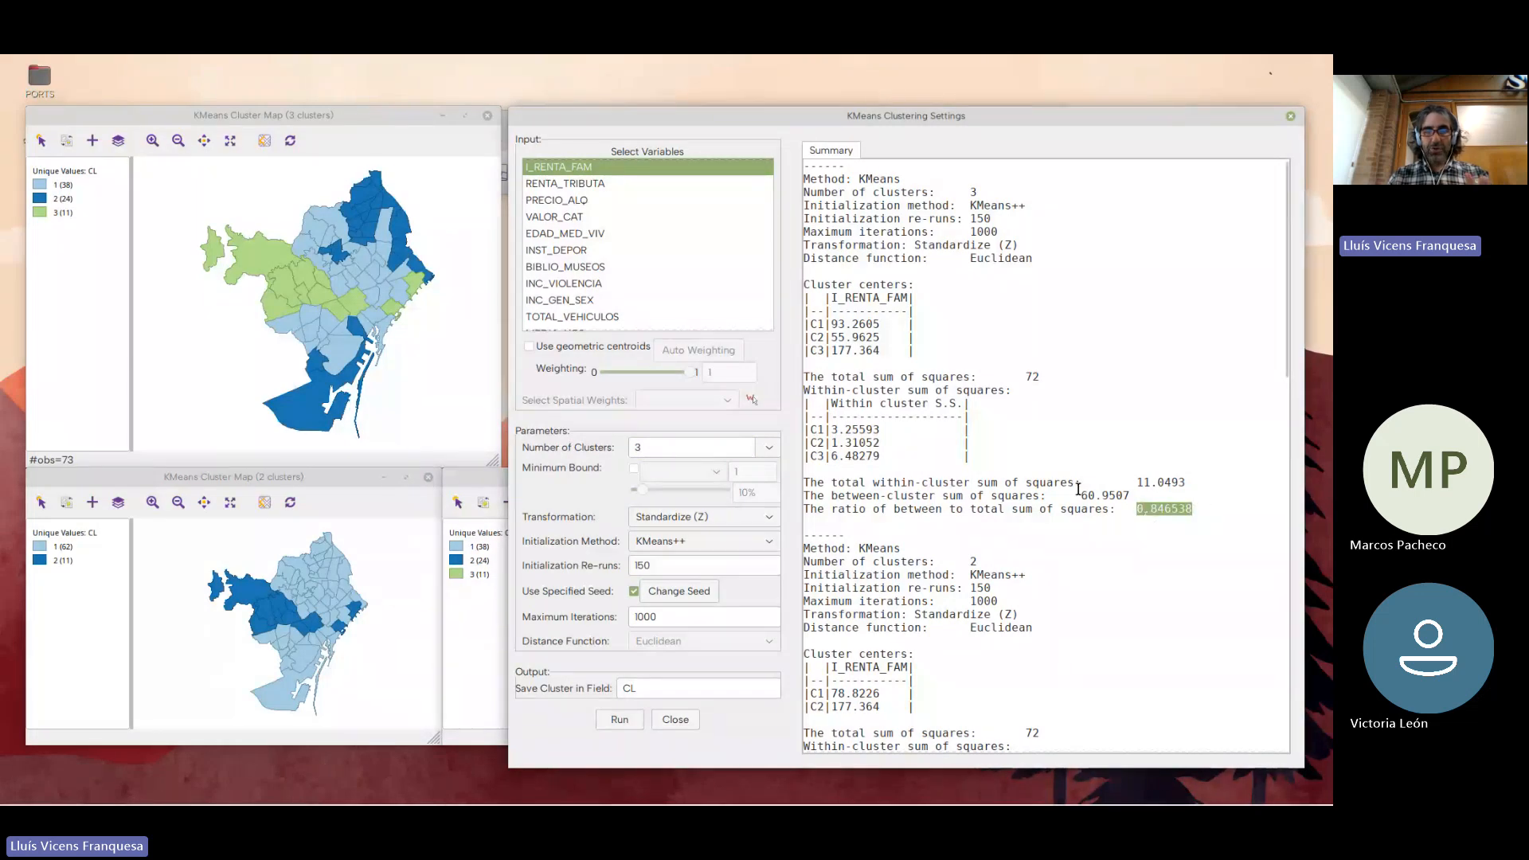
{"action": "left_click", "coordinate": [1180, 510]}
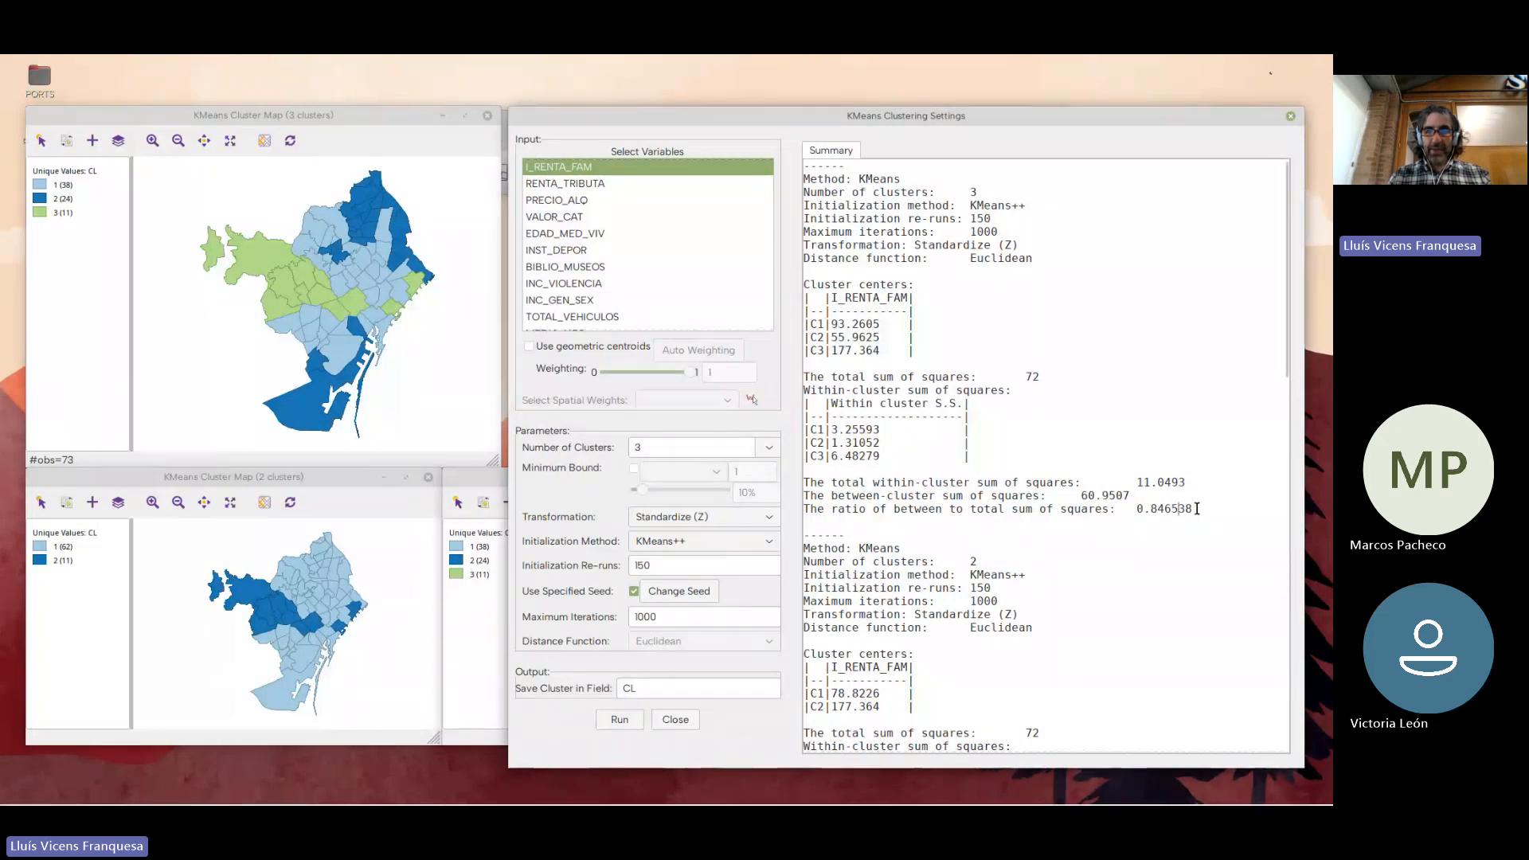
{"action": "left_click_drag", "start_coordinate": [1197, 509], "coordinate": [1135, 507]}
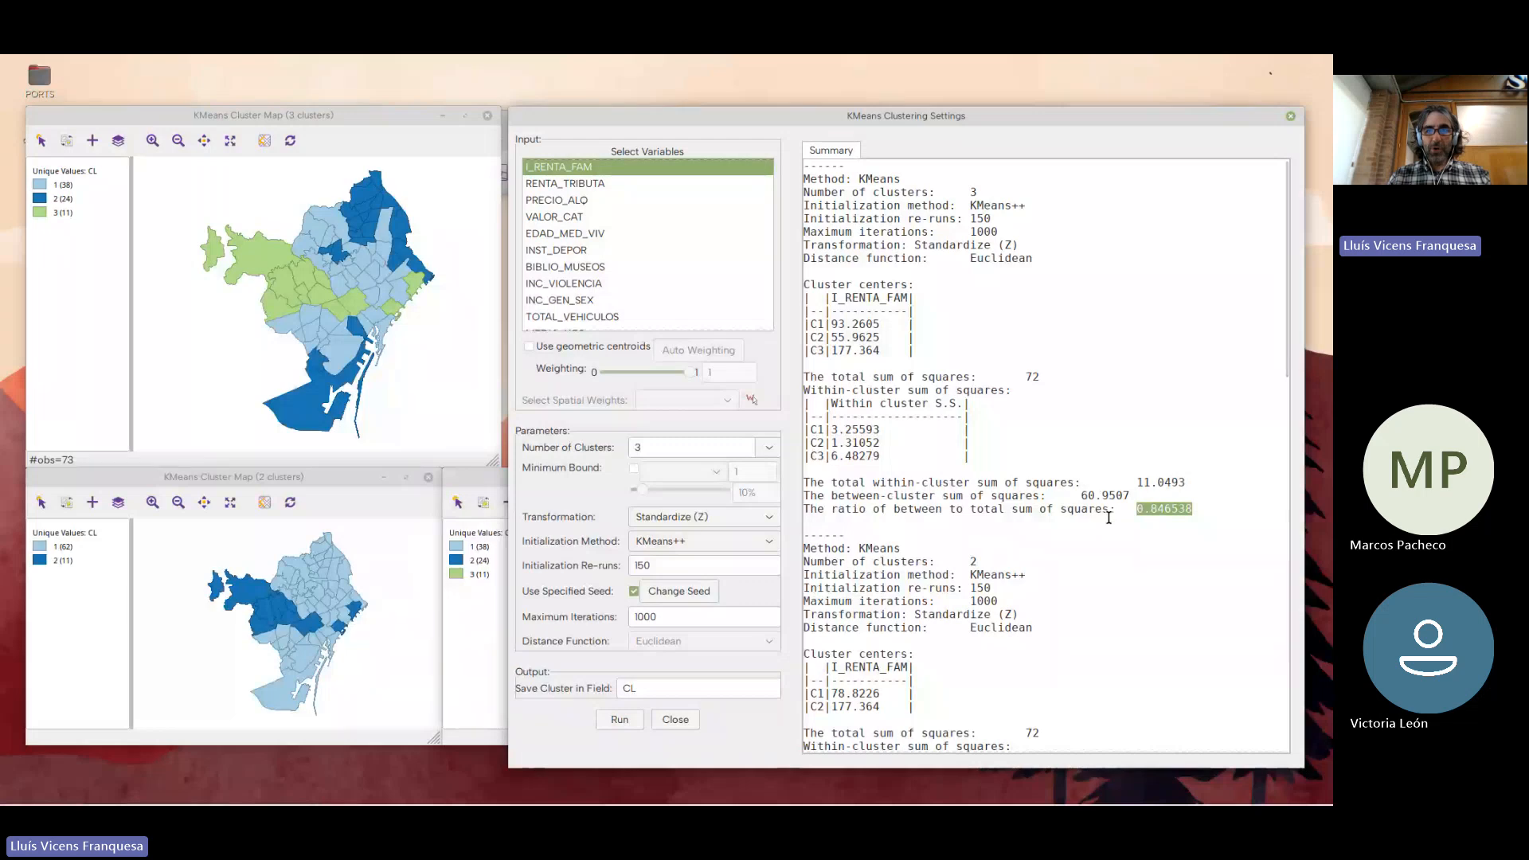
{"action": "scroll", "coordinate": [1108, 518], "scroll_direction": "down", "scroll_amount": 10}
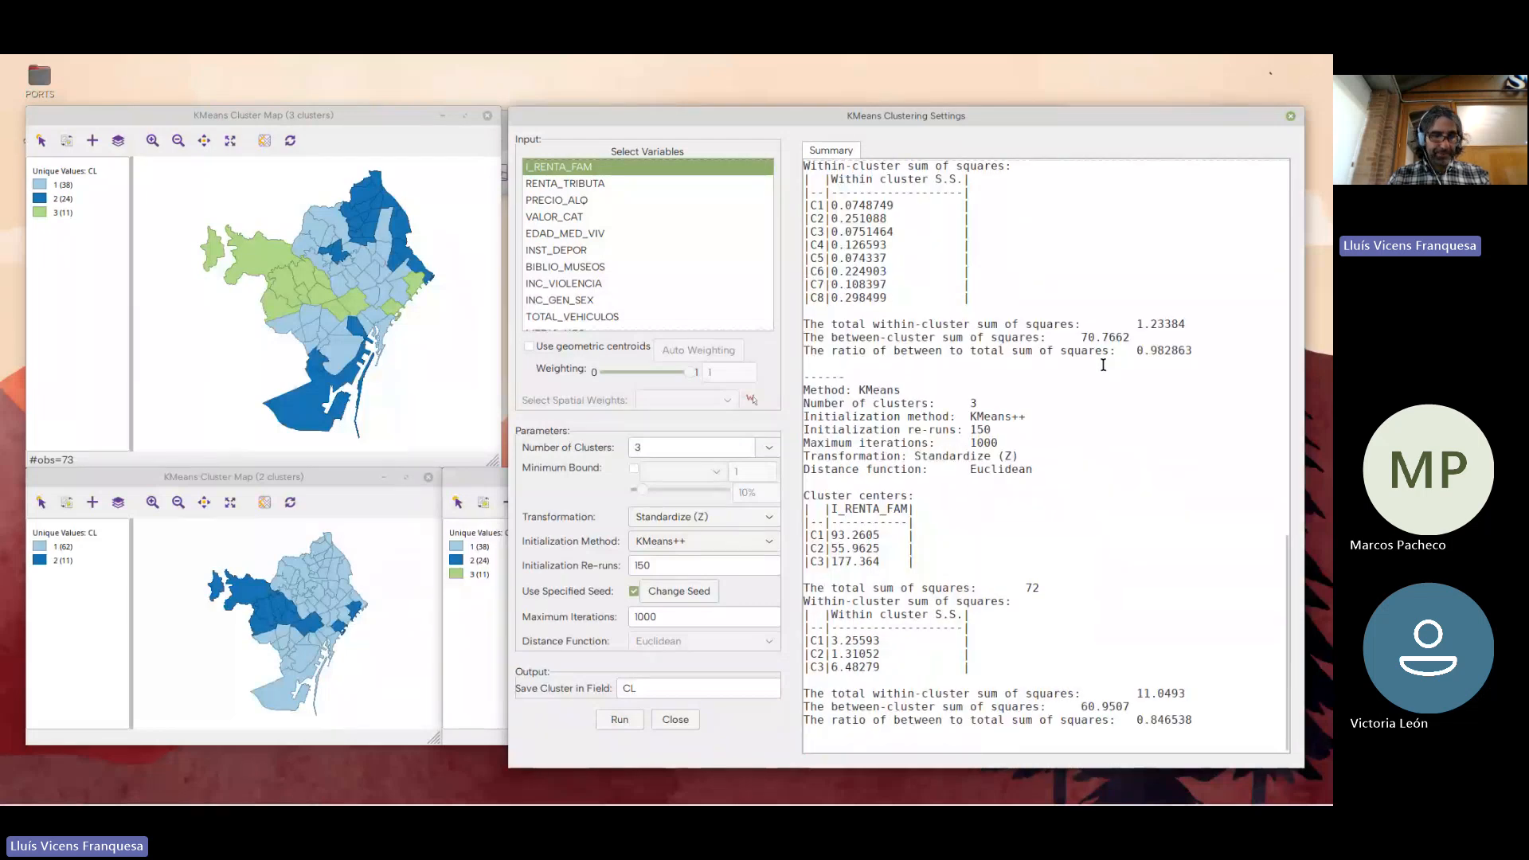
Switch to RStudio with the graficos.R script and load the tidyverse library
{"action": "key", "text": "alt+Tab"}
{"action": "key", "text": "alt+Tab"}
{"action": "key", "text": "alt+Tab"}
{"action": "key", "text": "alt+Tab"}
{"action": "key", "text": "alt+Tab"}
{"action": "key", "text": "alt+Tab"}
{"action": "key", "text": "alt+Tab"}
{"action": "key", "text": "alt+Tab"}
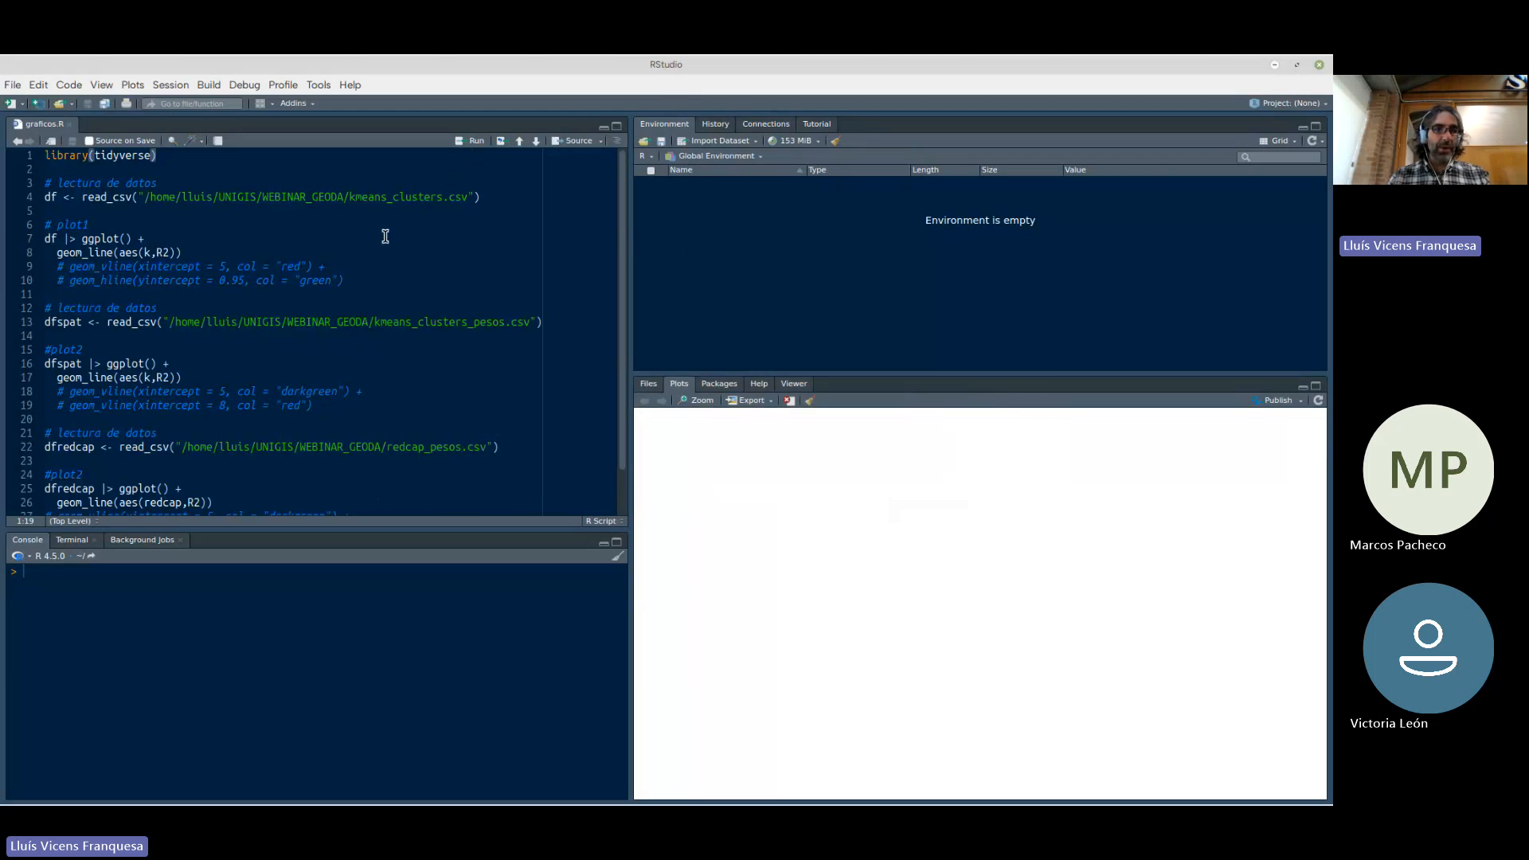
{"action": "key", "text": "ctrl+Return"}
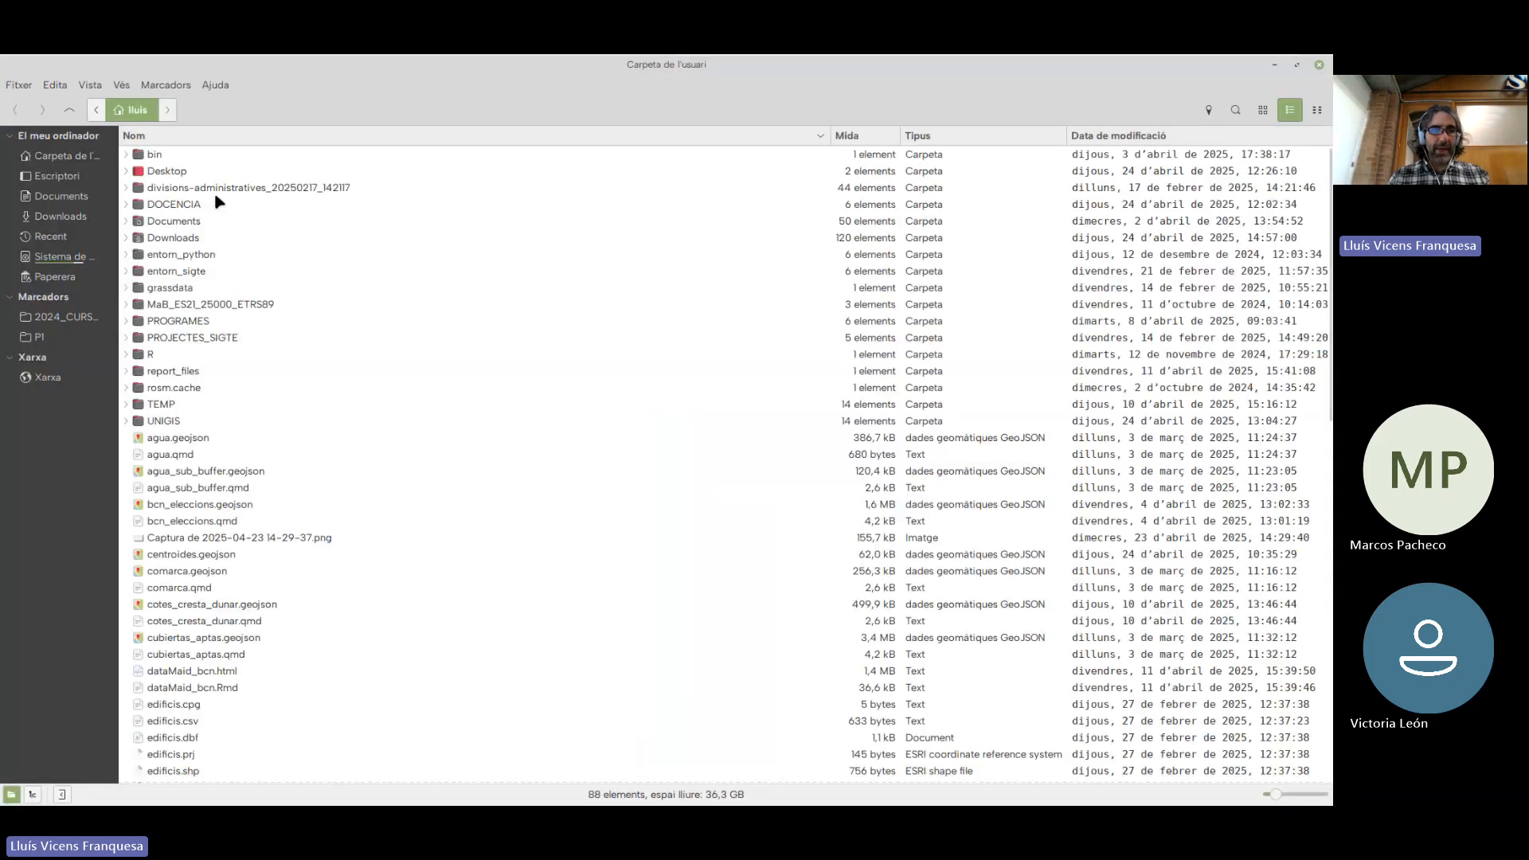
In the file manager, open kmeans_clusters.csv from the UNIGIS/WEBINAR_GEODA folder and move its text editor window aside
{"action": "double_click", "coordinate": [163, 421]}
{"action": "double_click", "coordinate": [909, 169]}
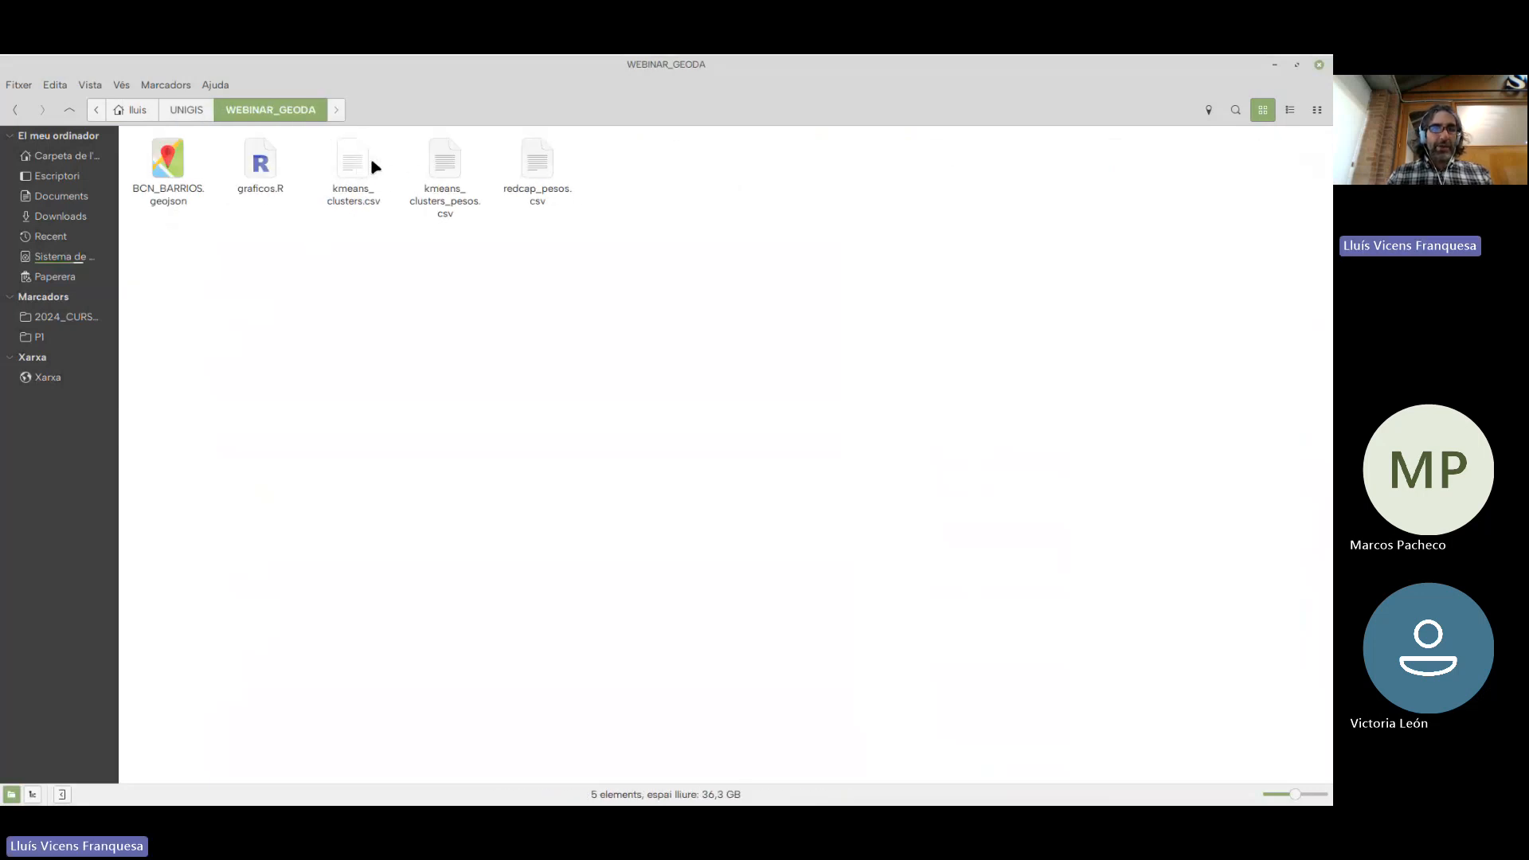
{"action": "double_click", "coordinate": [355, 168]}
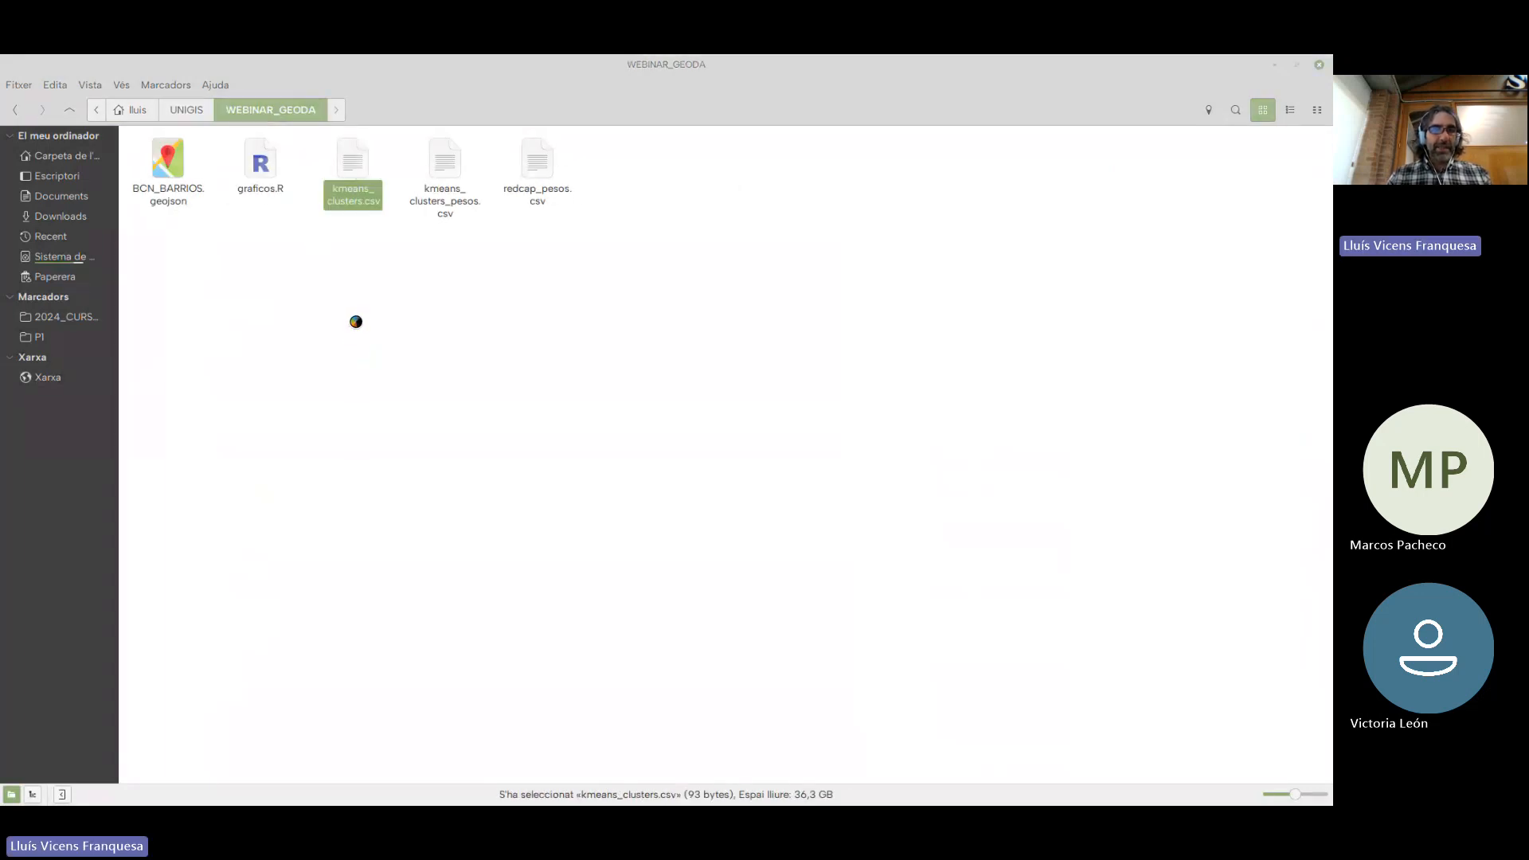
{"action": "left_click_drag", "start_coordinate": [257, 99], "coordinate": [649, 139]}
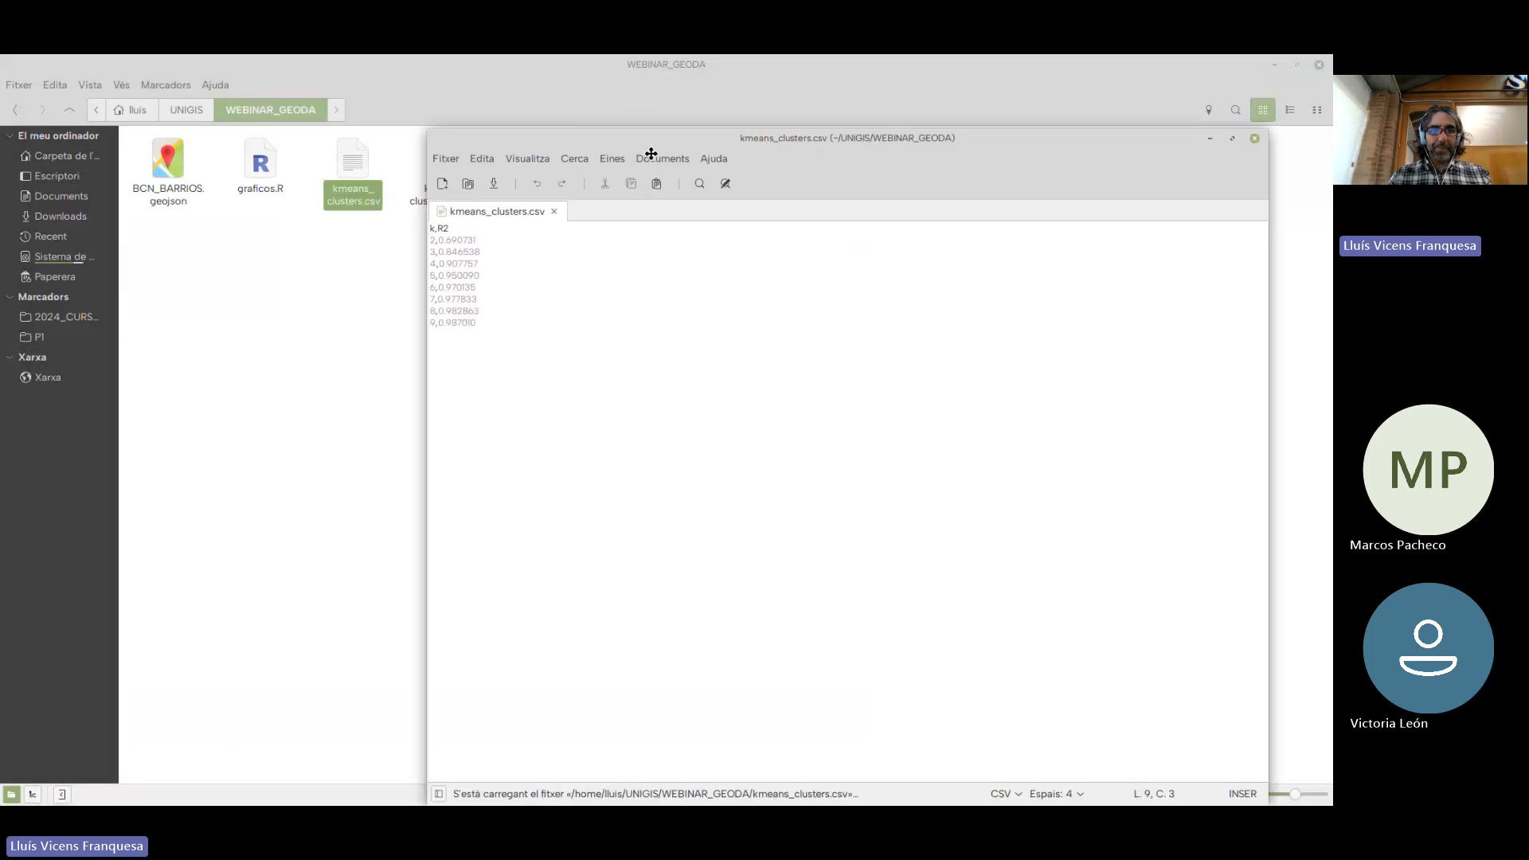
Examine the k and R2 values listed in kmeans_clusters.csv, and close the file
{"action": "left_click", "coordinate": [434, 240]}
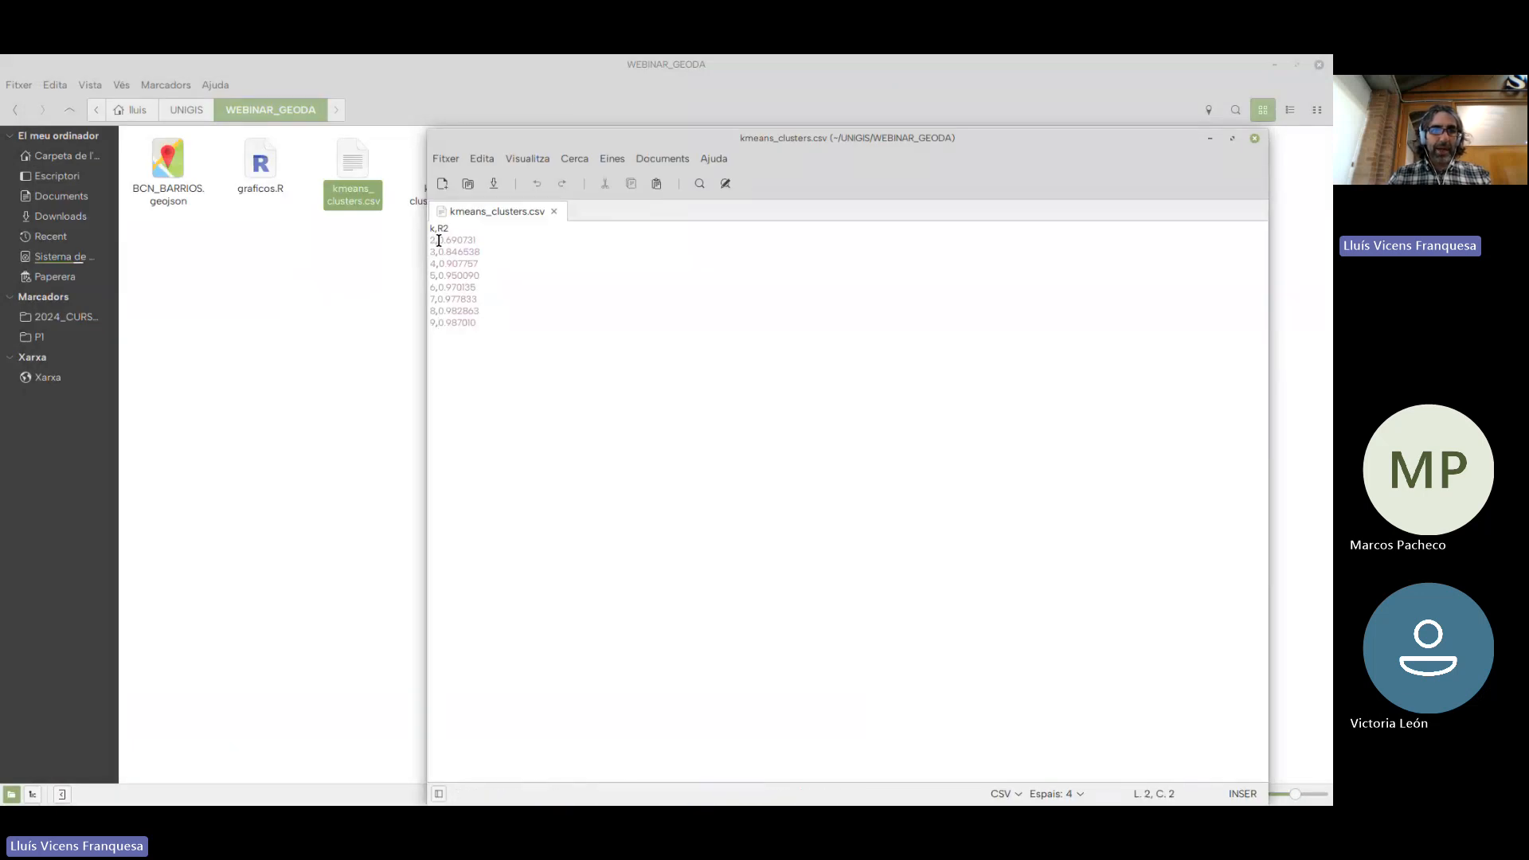
{"action": "left_click_drag", "start_coordinate": [440, 241], "coordinate": [480, 240]}
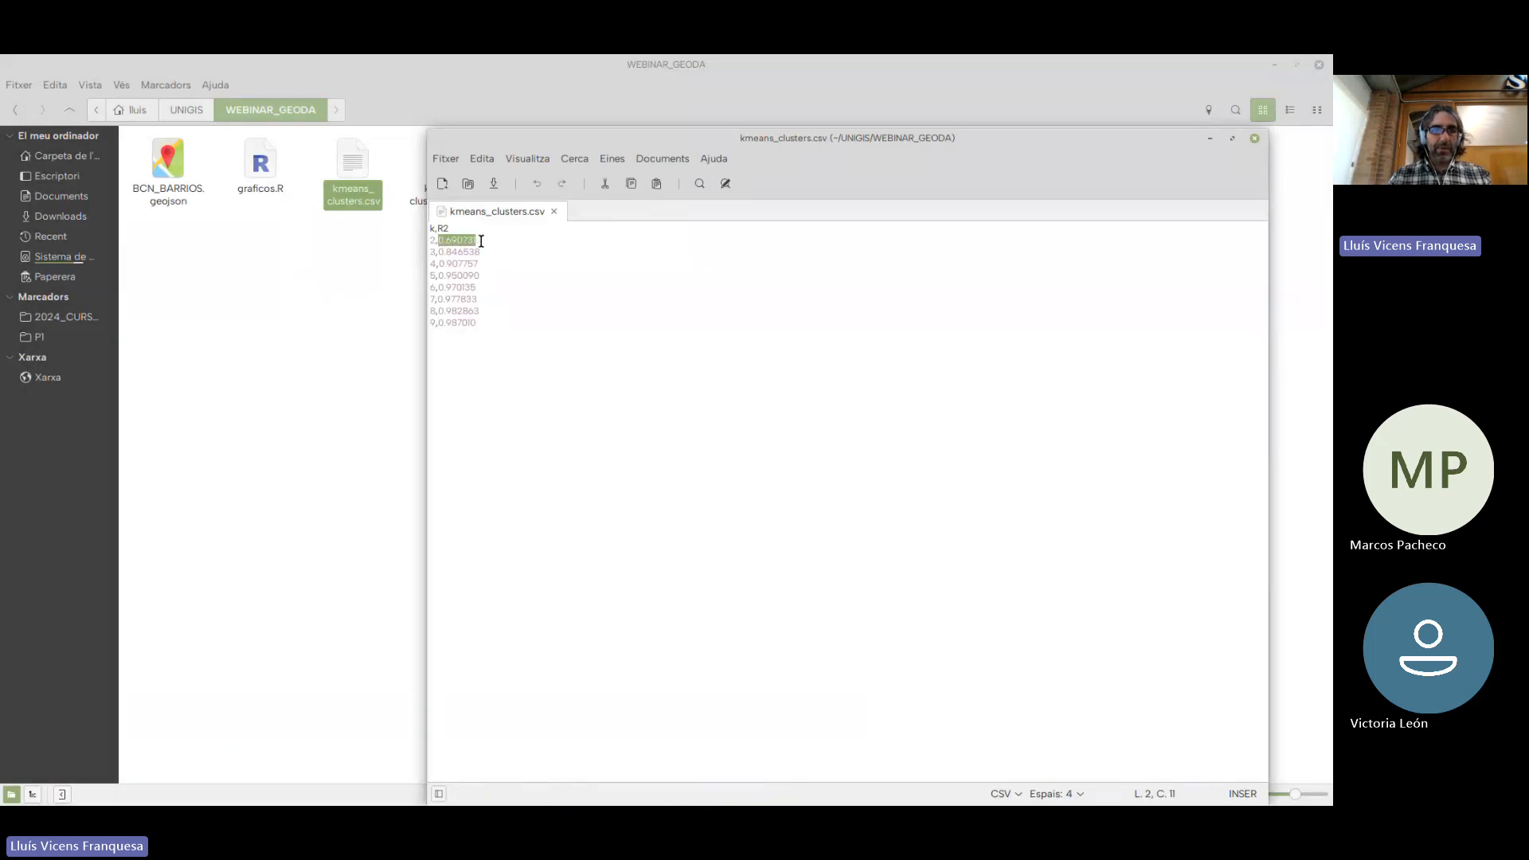
{"action": "left_click", "coordinate": [431, 241]}
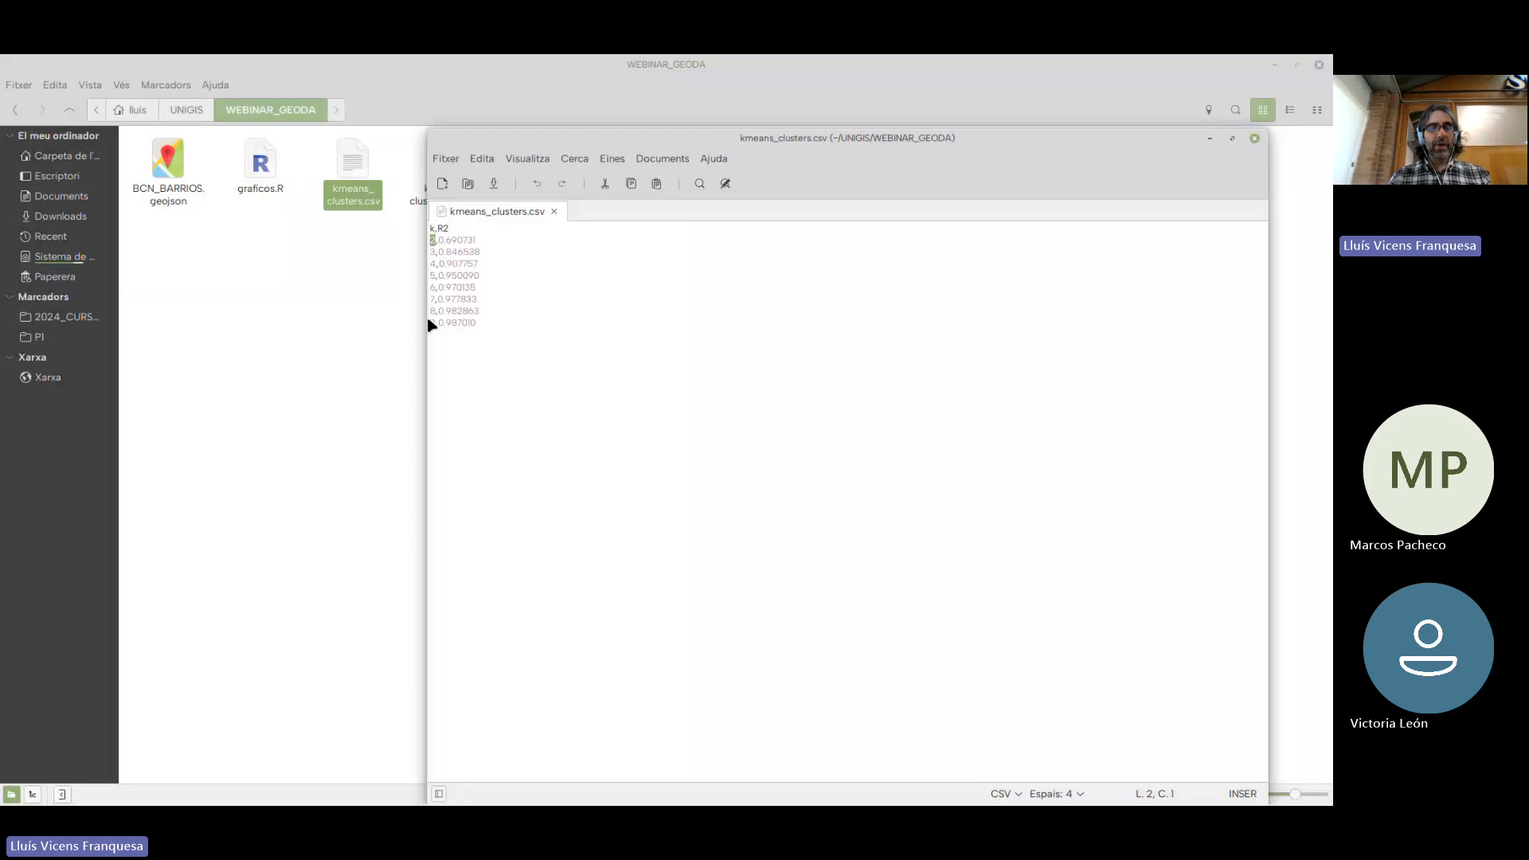
{"action": "left_click", "coordinate": [432, 254]}
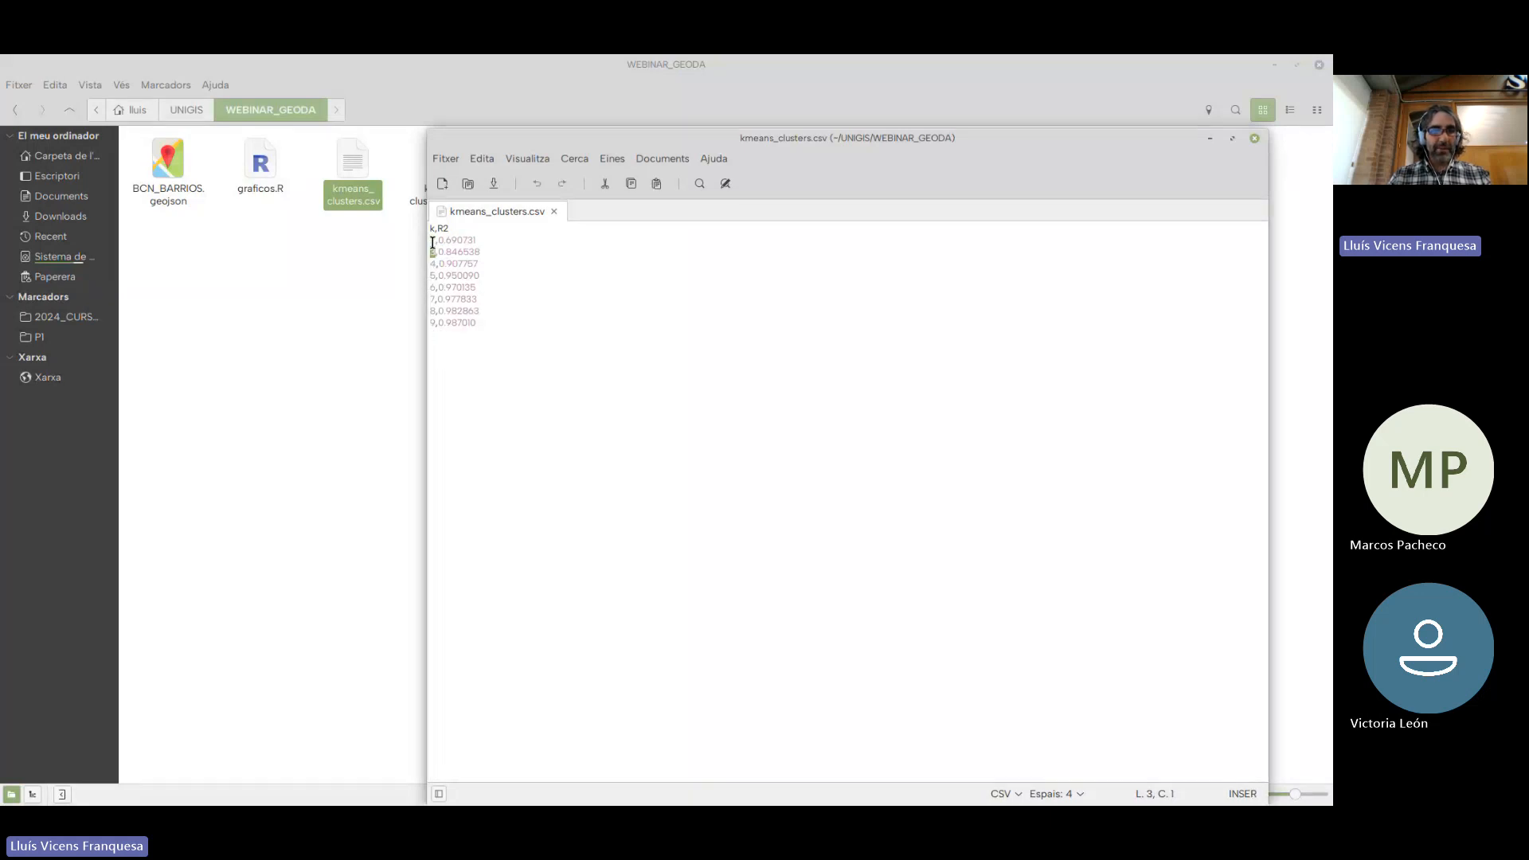
{"action": "left_click_drag", "start_coordinate": [497, 321], "coordinate": [434, 251]}
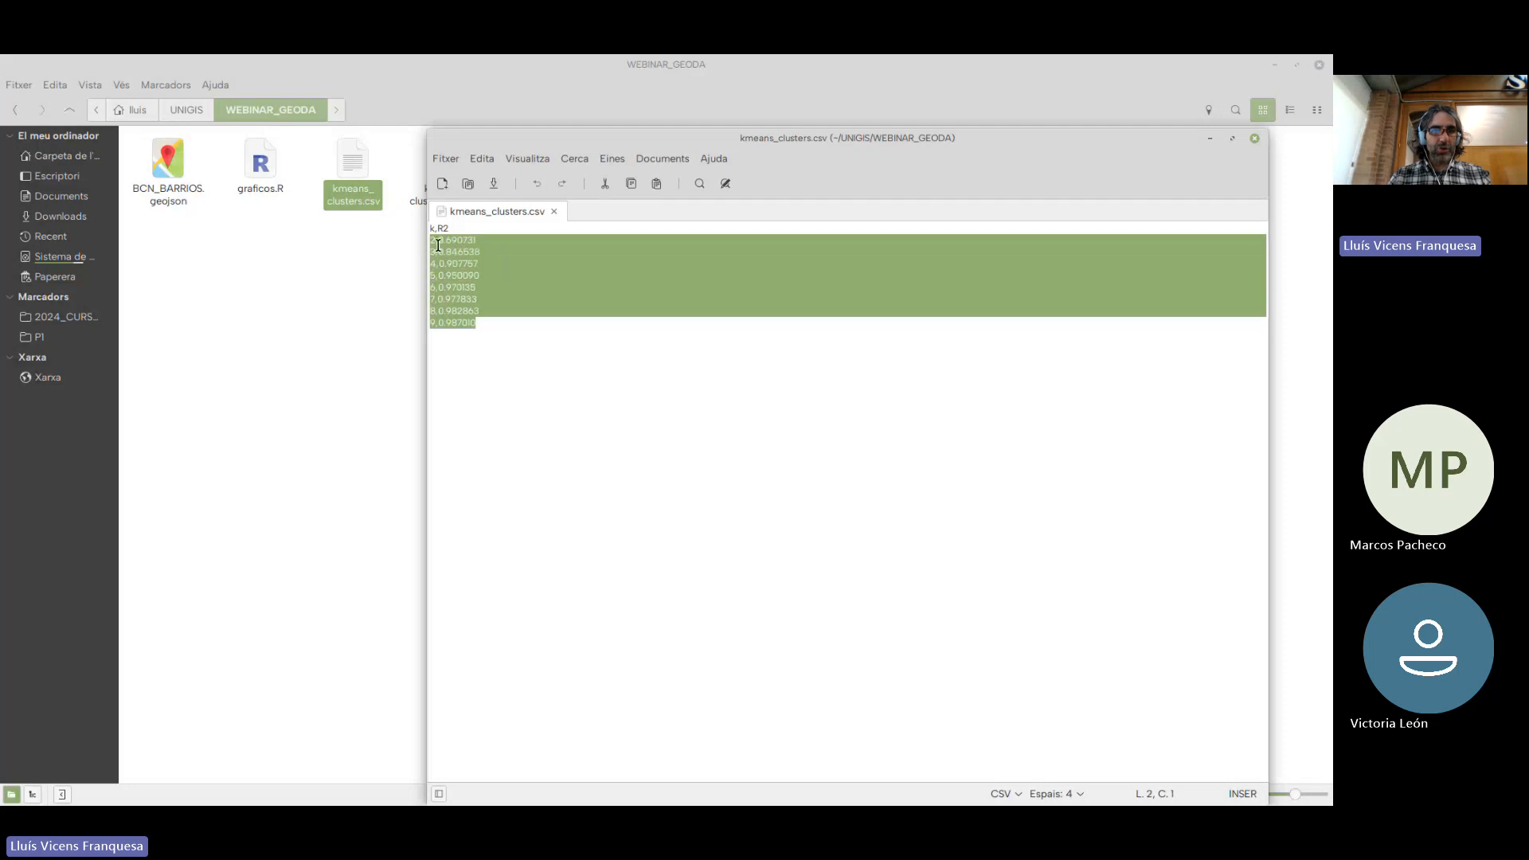
{"action": "left_click", "coordinate": [441, 238]}
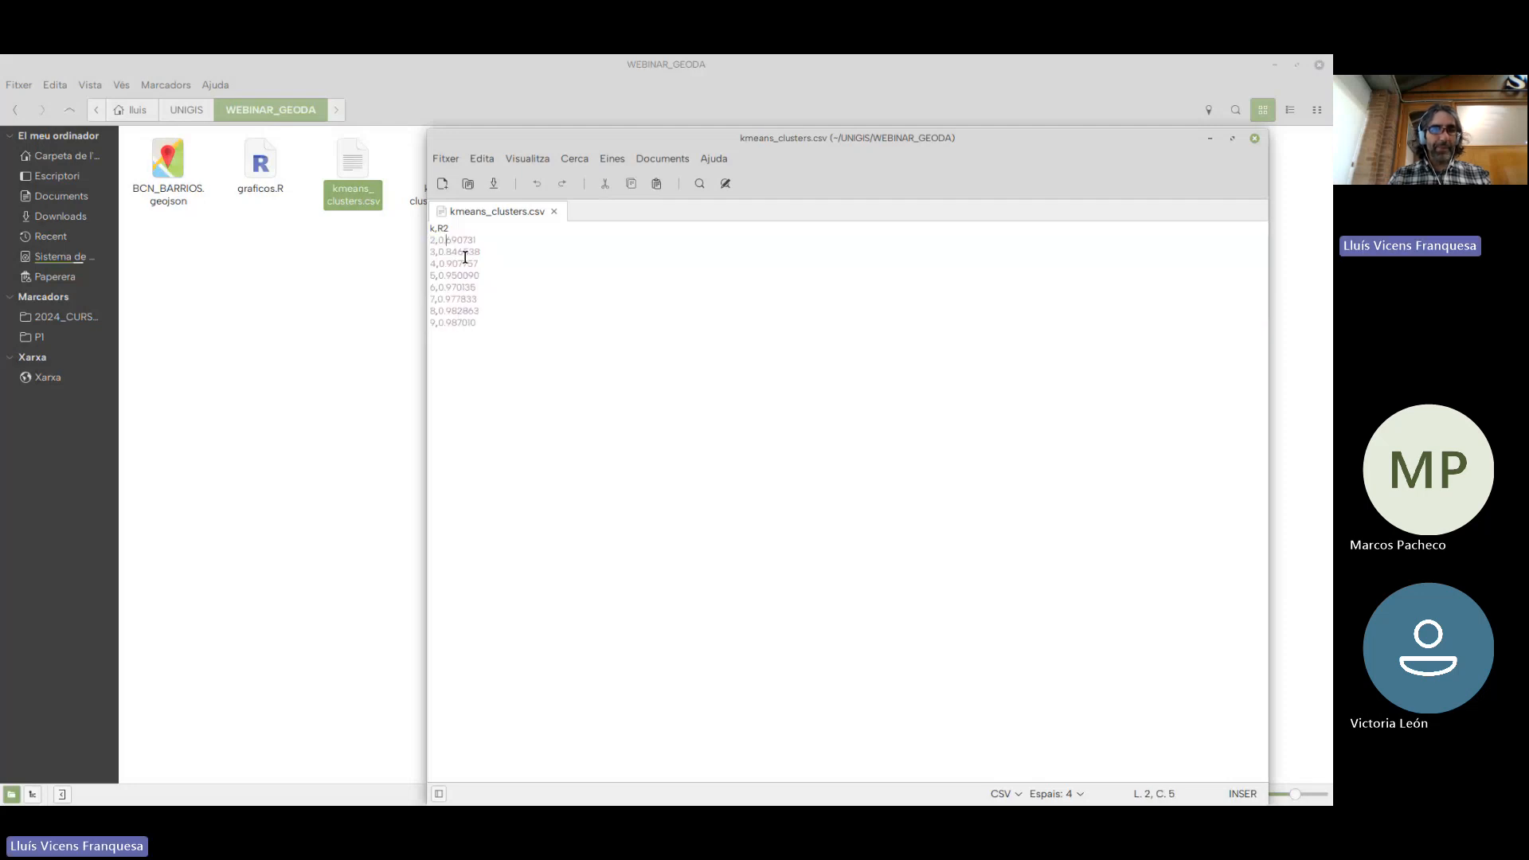
{"action": "left_click", "coordinate": [1255, 140]}
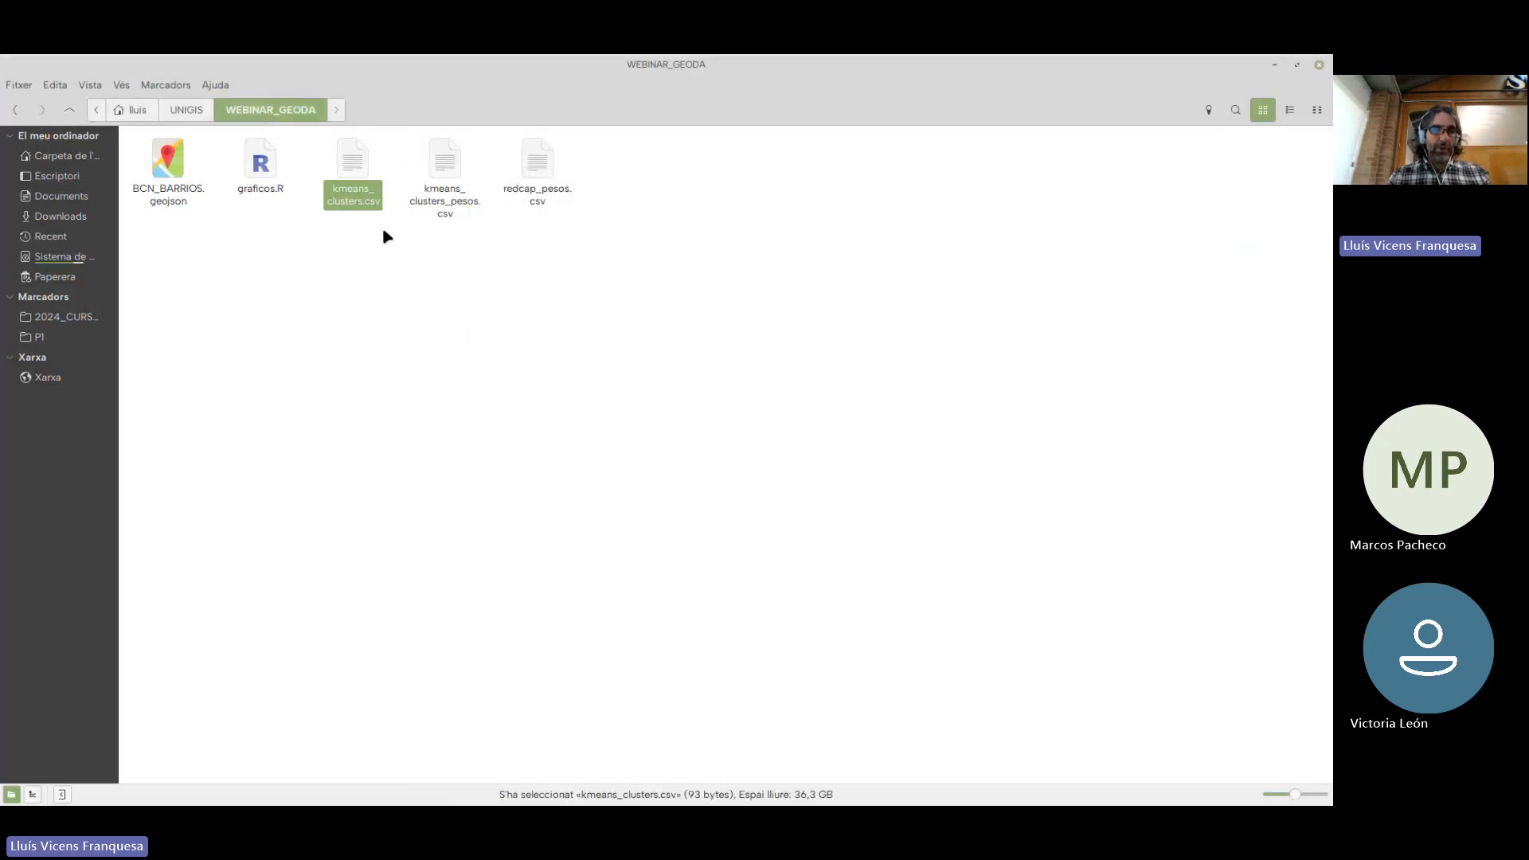
Return to RStudio, read kmeans_clusters.csv into df, and print the df table in the console
{"action": "key", "text": "alt+Tab"}
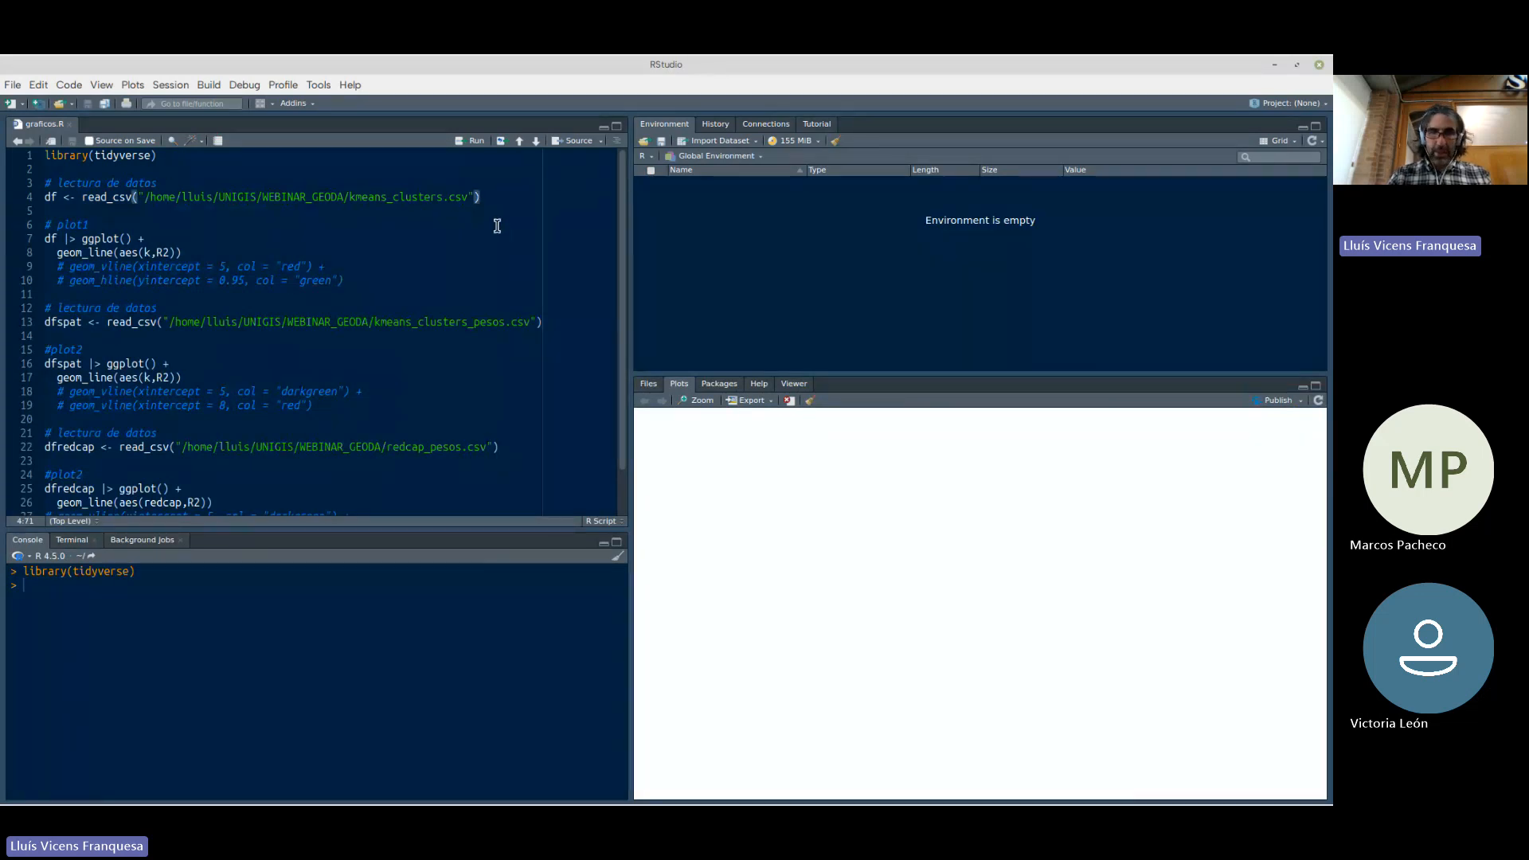
{"action": "key", "text": "ctrl+Return"}
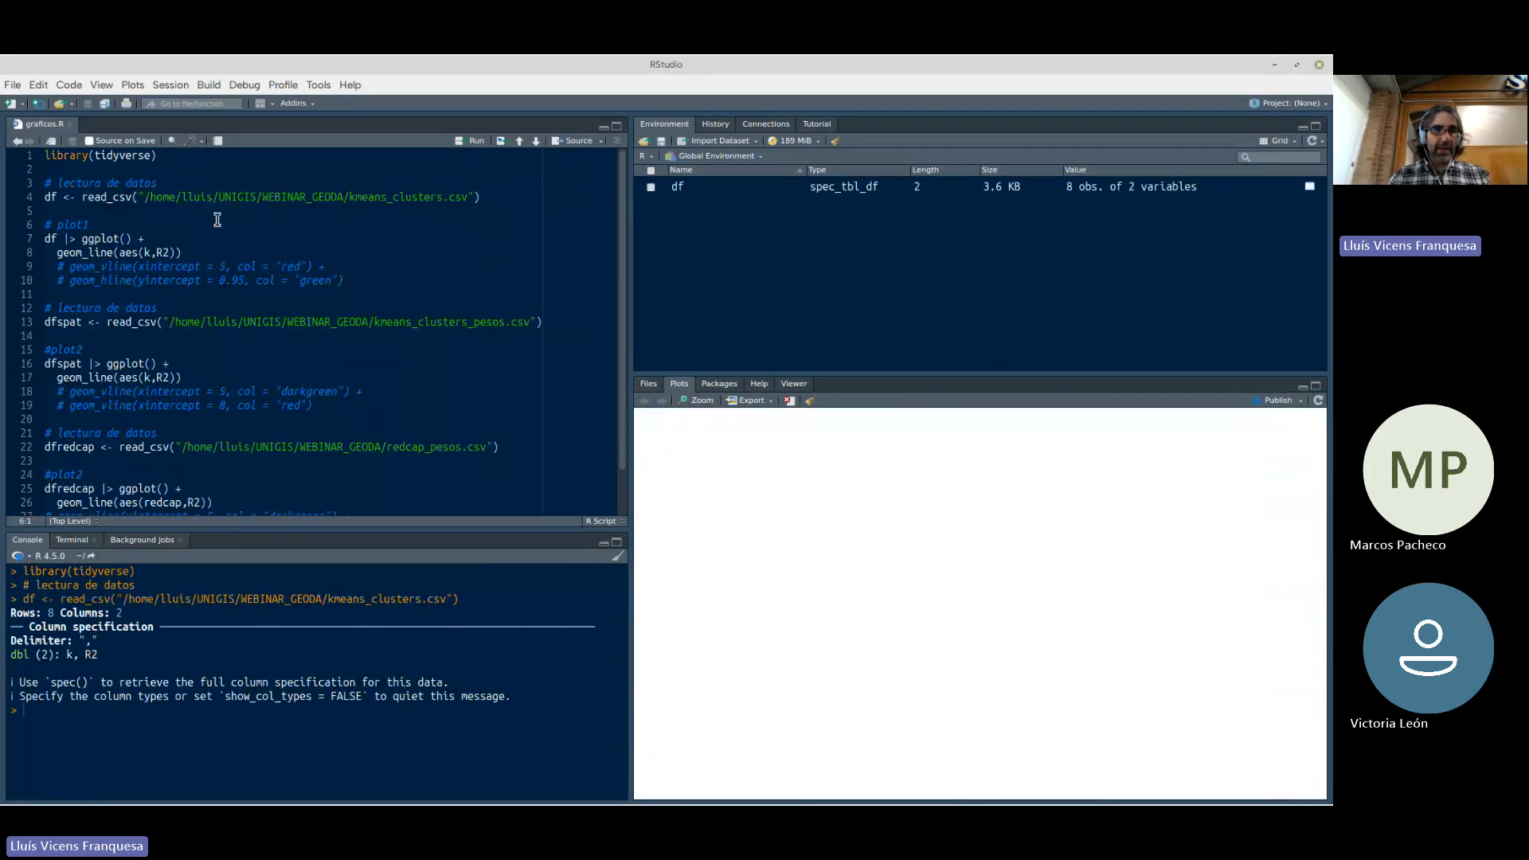
{"action": "left_click", "coordinate": [51, 197], "text": "ctrl"}
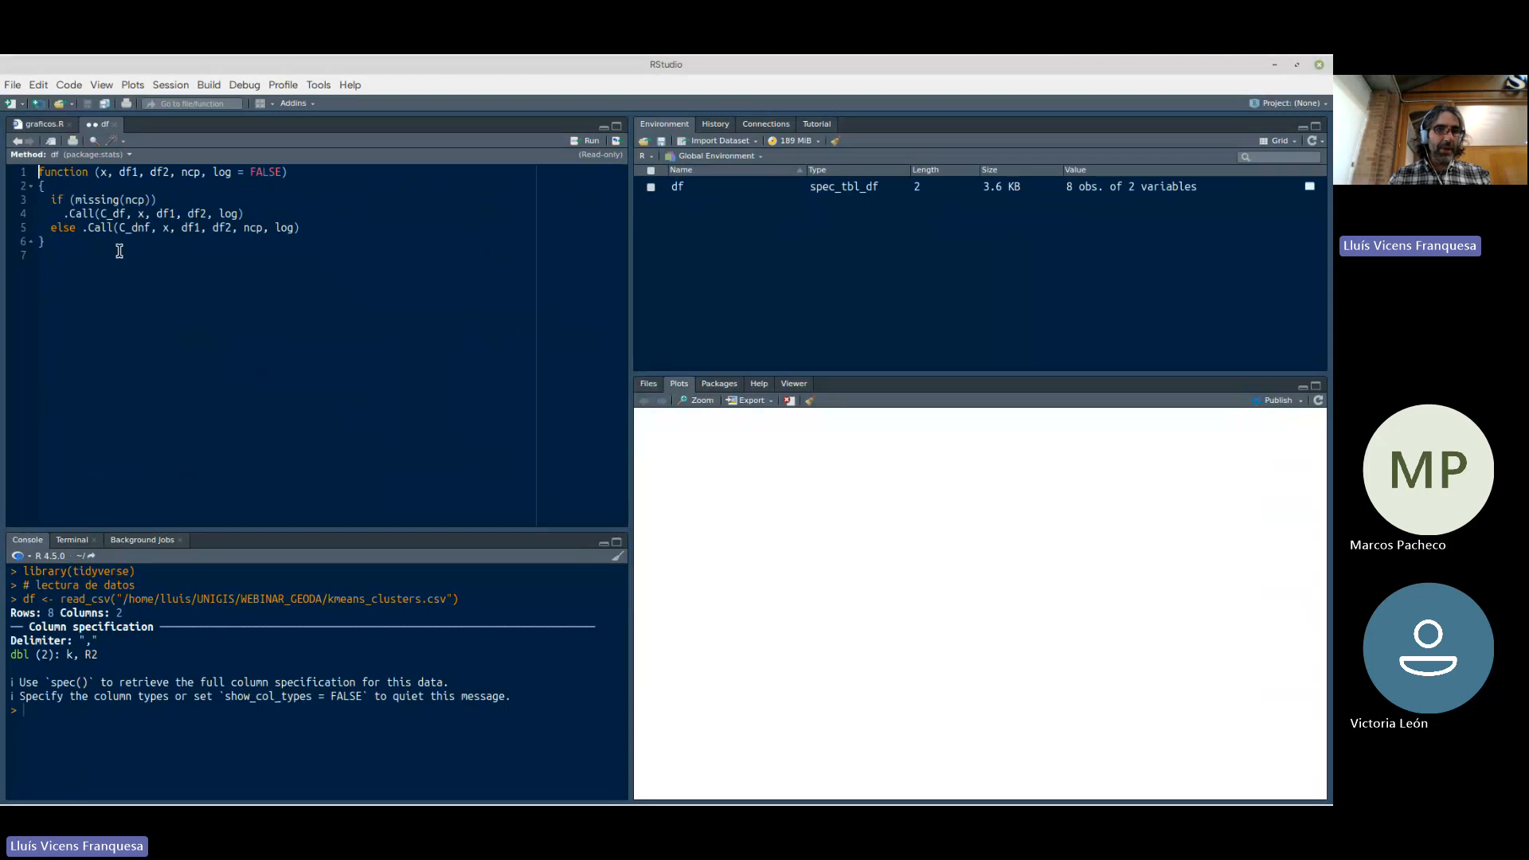
{"action": "left_click", "coordinate": [114, 126]}
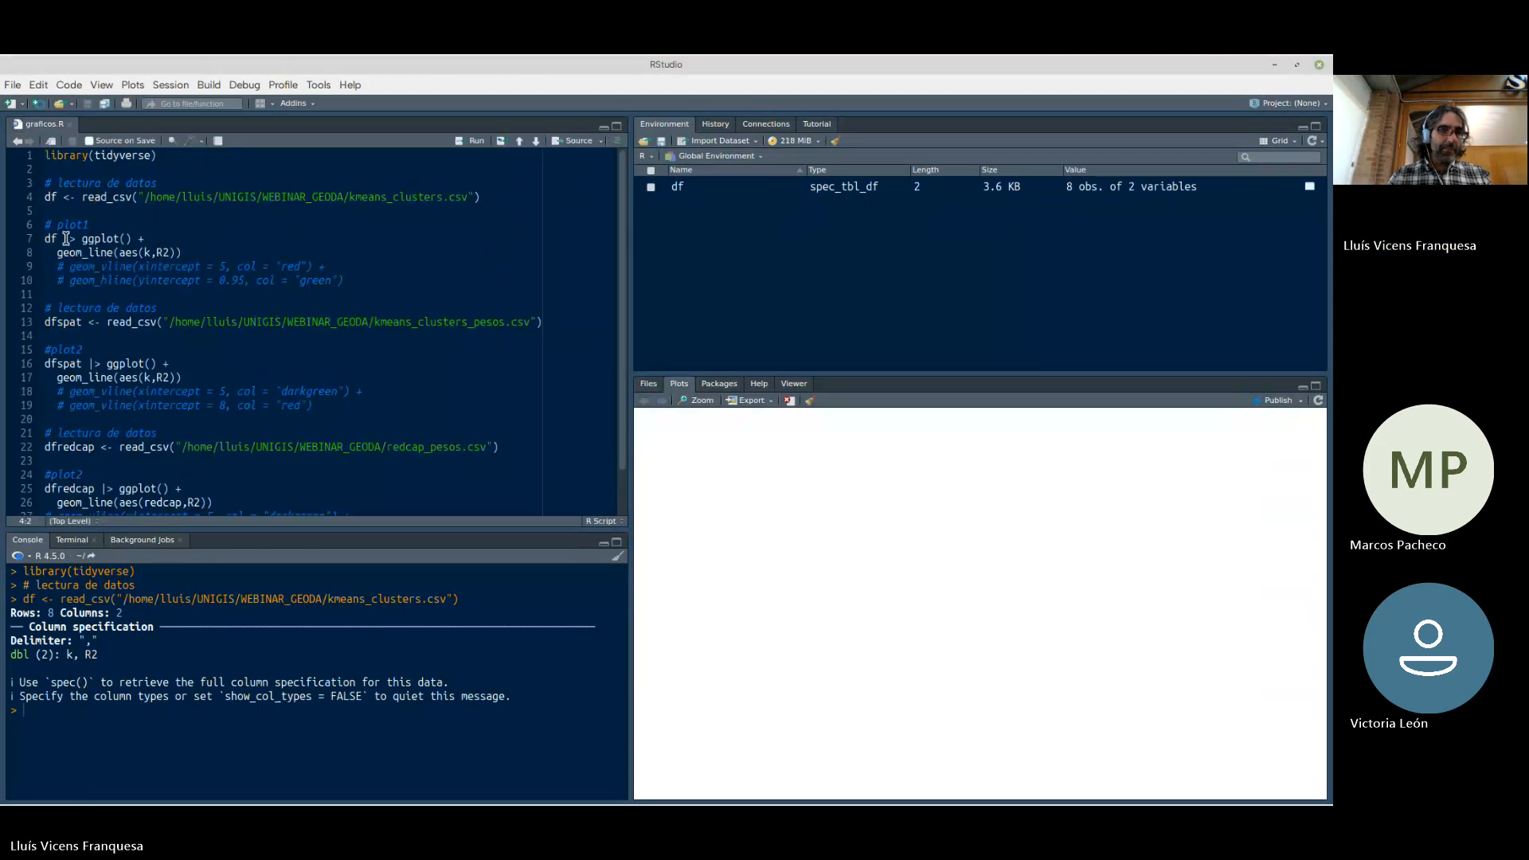
{"action": "left_click", "coordinate": [32, 241]}
{"action": "key", "text": "ctrl+Return"}
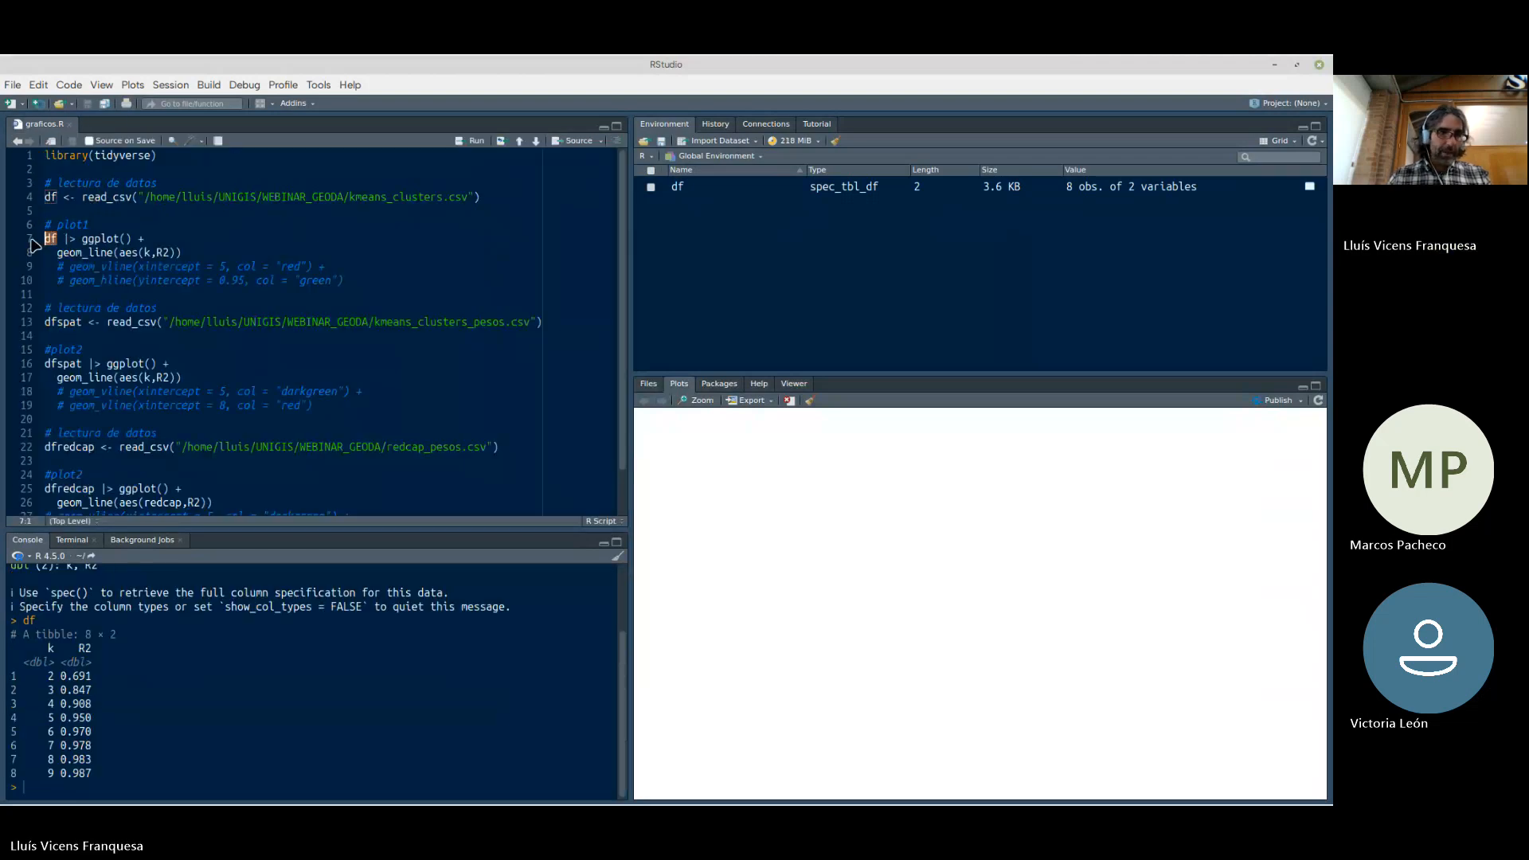
Examine how R2 changes with k in the printed table, marking the rows for 6 and 7 clusters
{"action": "left_click_drag", "start_coordinate": [112, 774], "coordinate": [10, 567]}
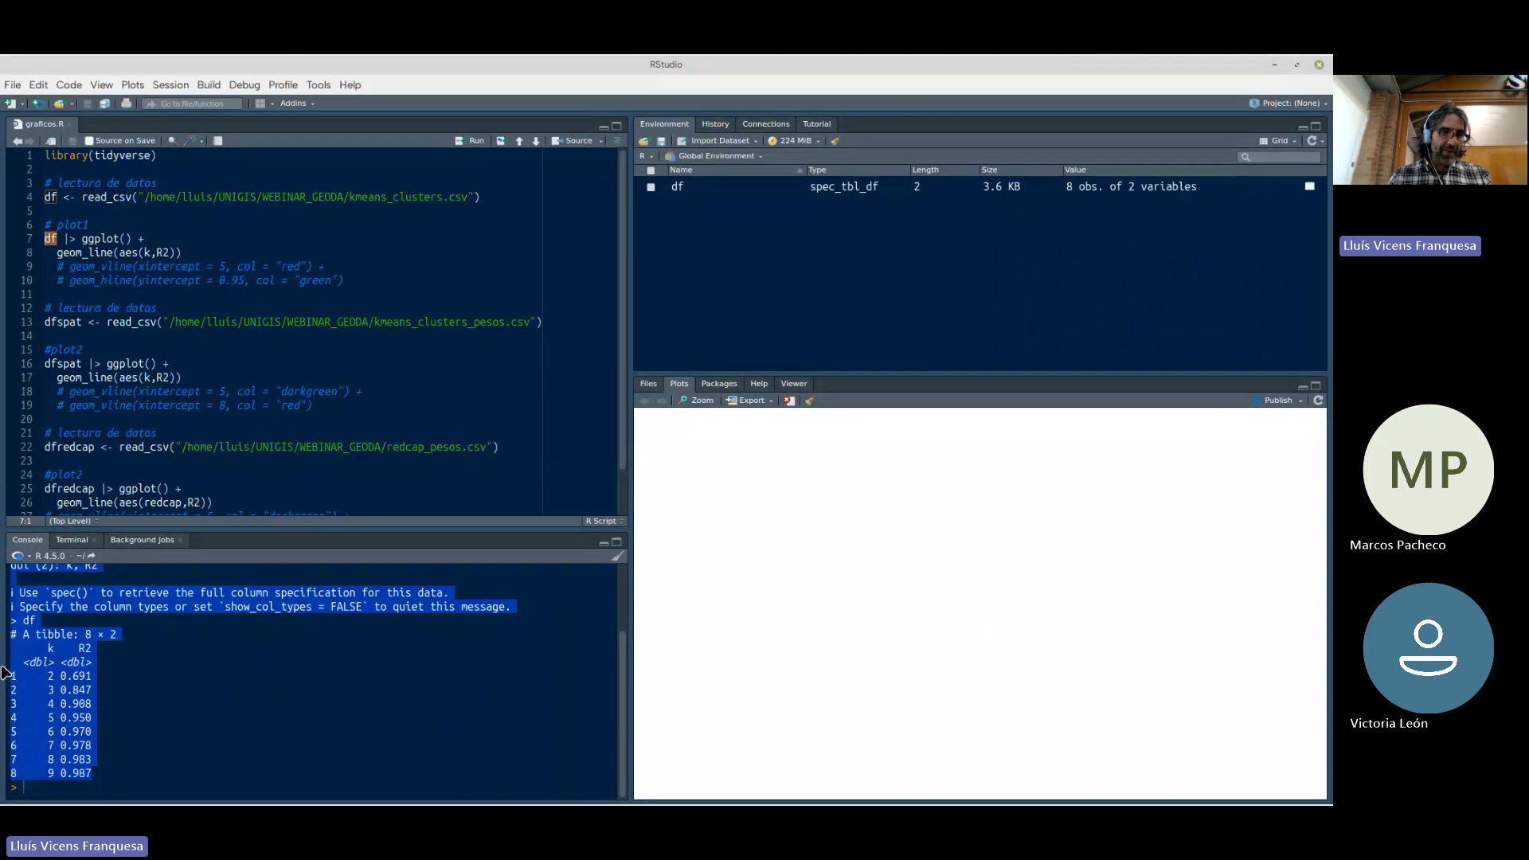
{"action": "left_click", "coordinate": [70, 697]}
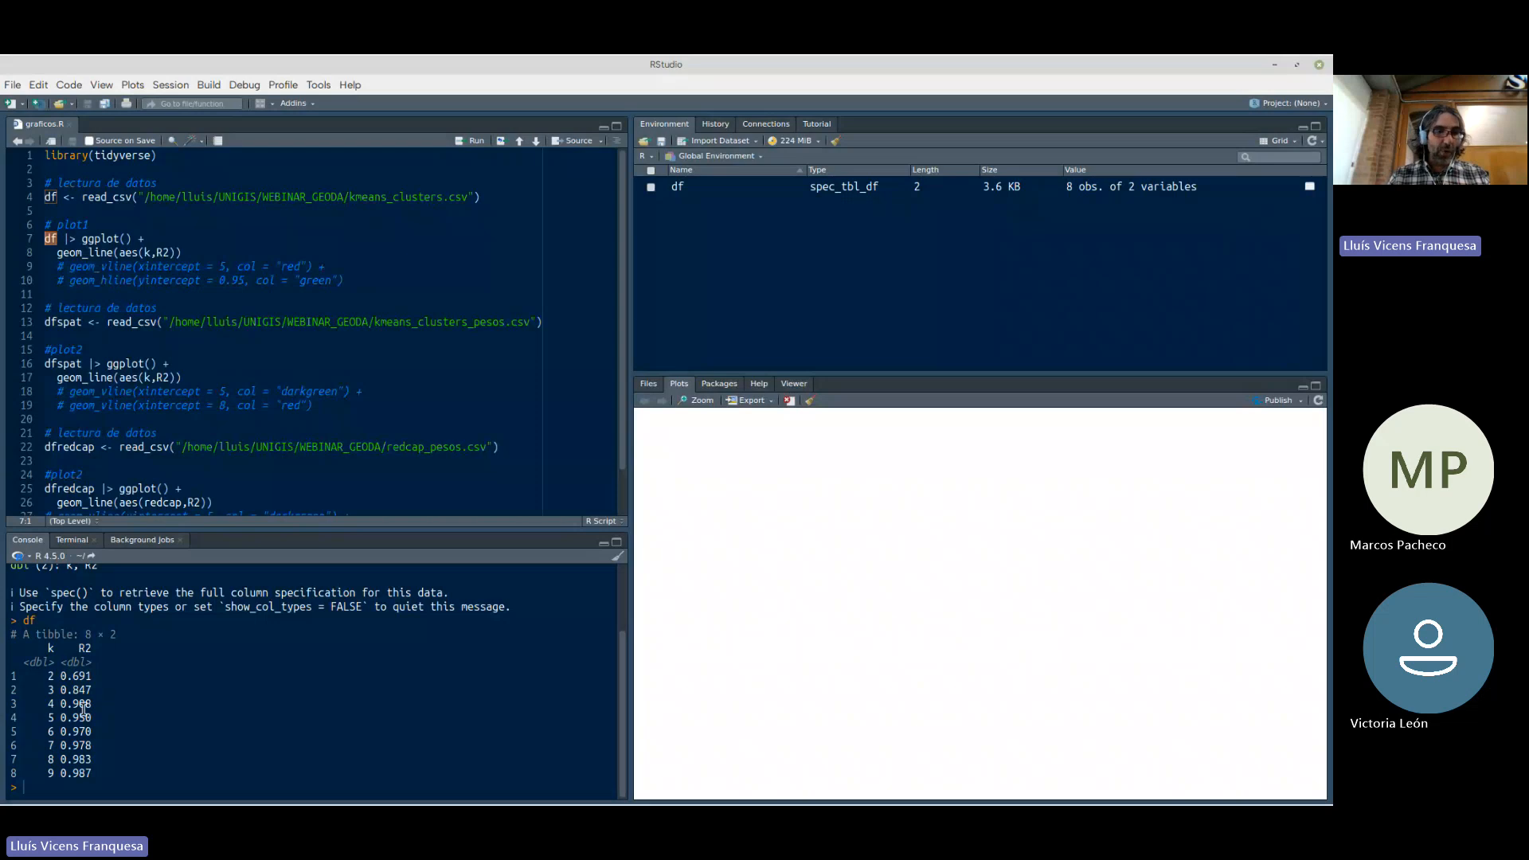
{"action": "left_click", "coordinate": [50, 747]}
{"action": "double_click", "coordinate": [50, 730]}
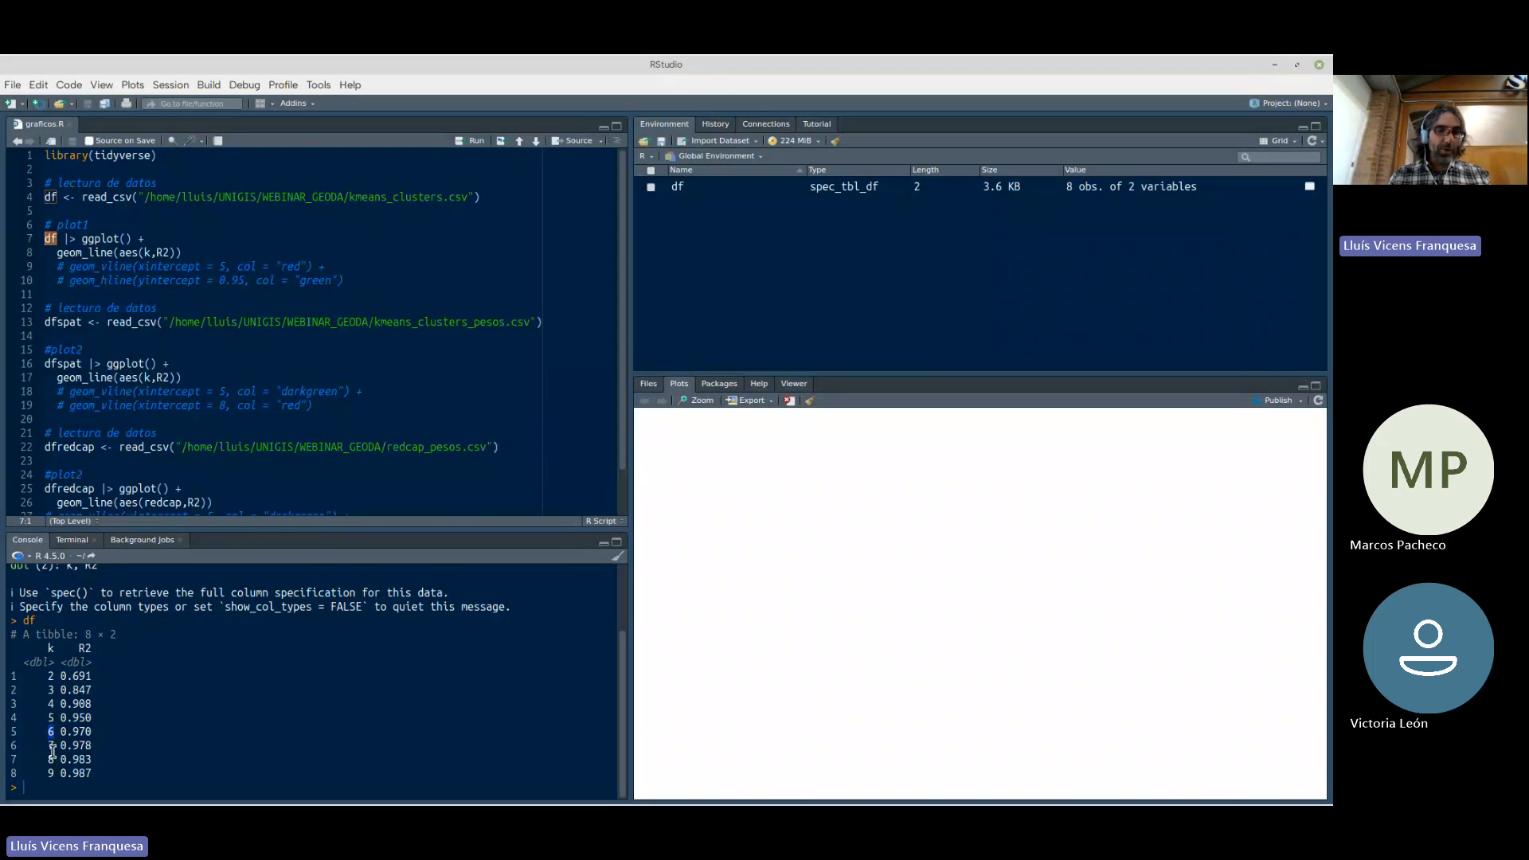
{"action": "double_click", "coordinate": [49, 746]}
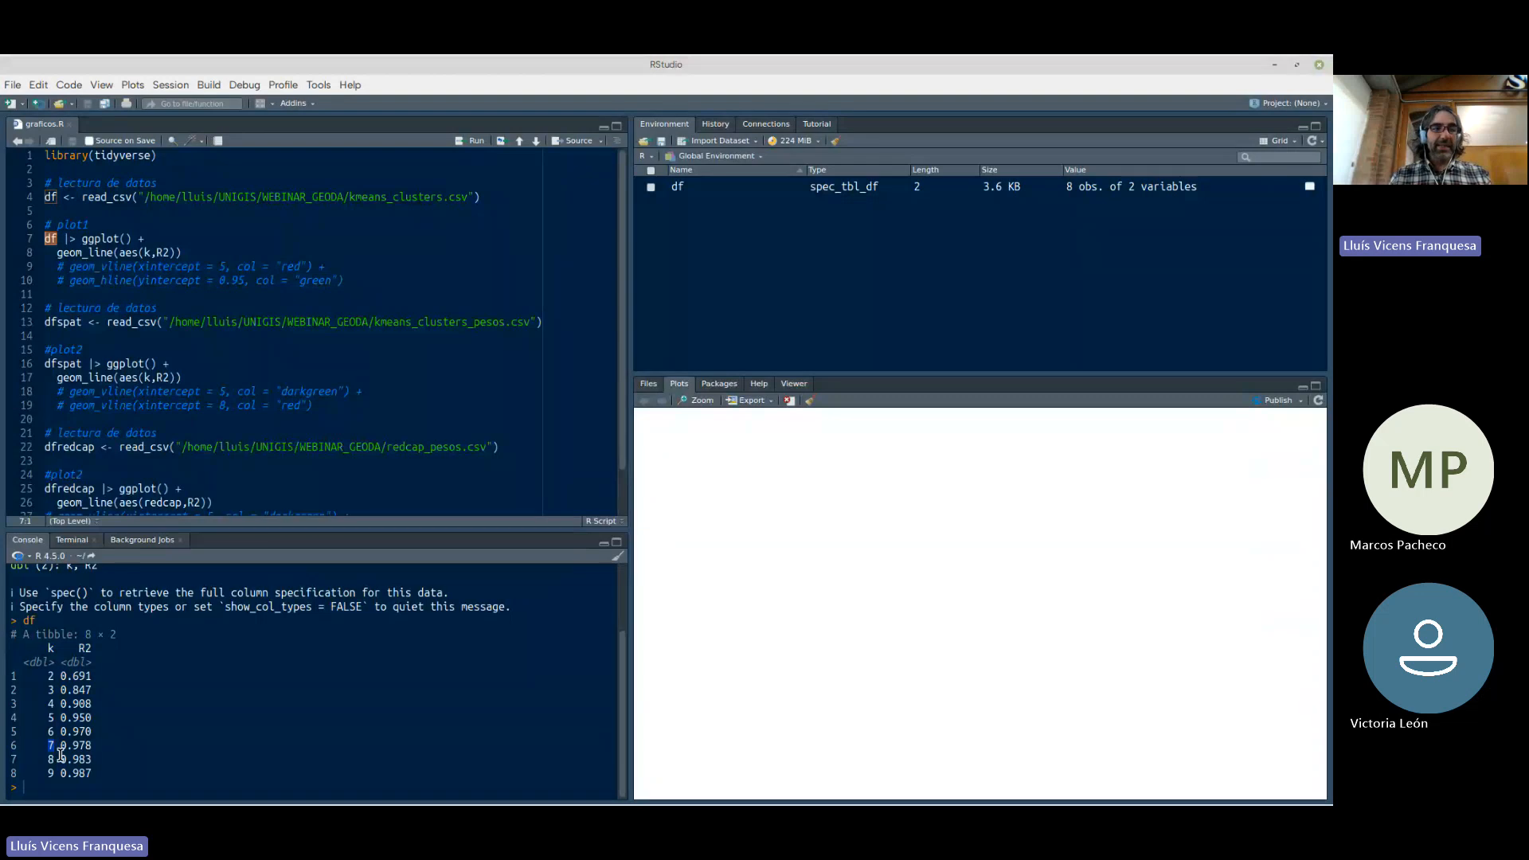
Run the plot1 ggplot code to draw a line chart of R2 against k from df
{"action": "left_click", "coordinate": [210, 240]}
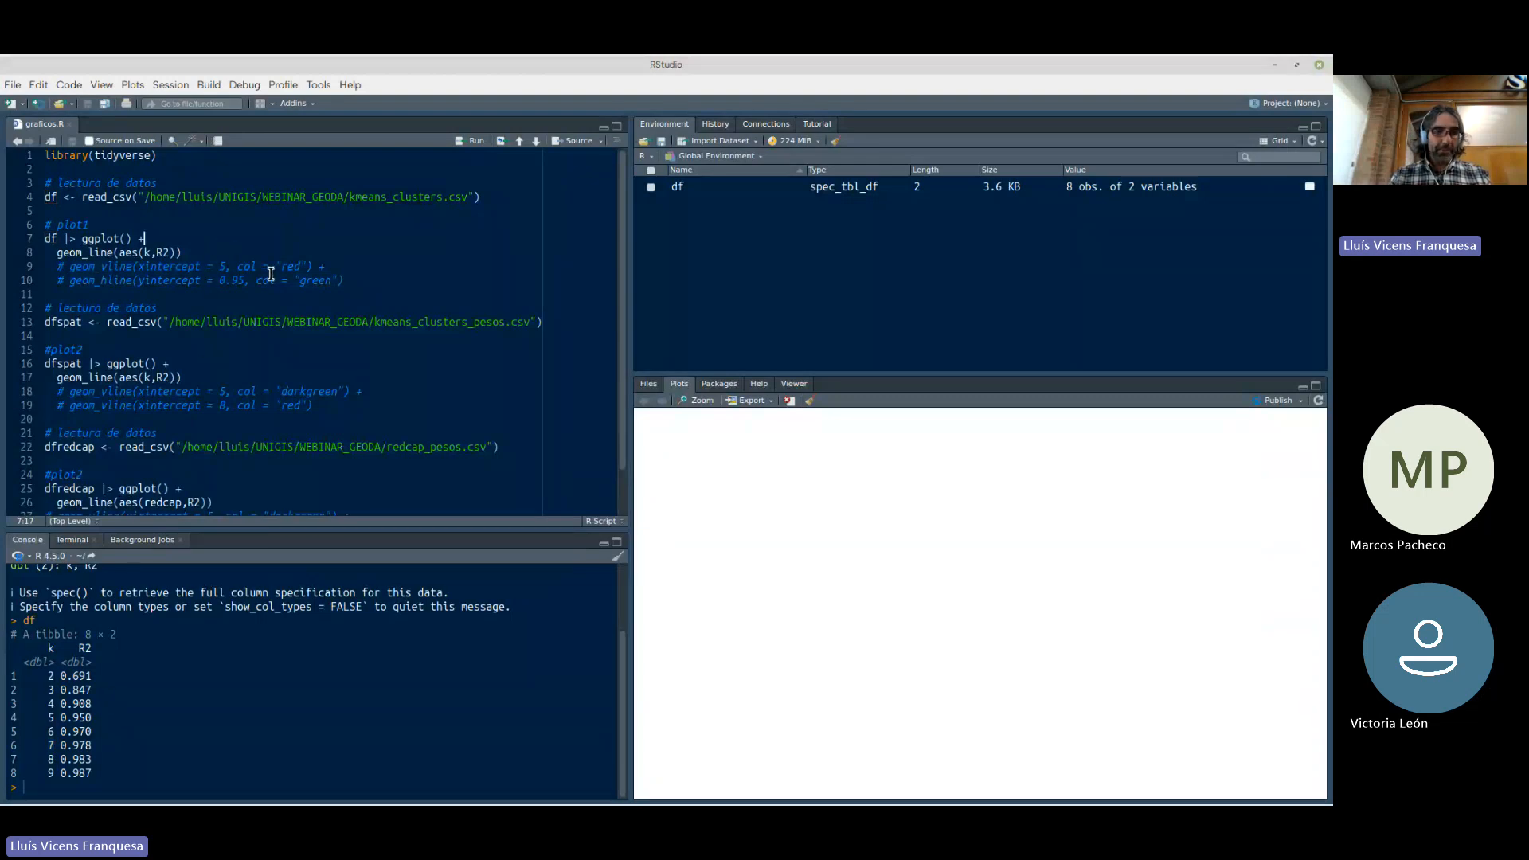
{"action": "left_click", "coordinate": [179, 255]}
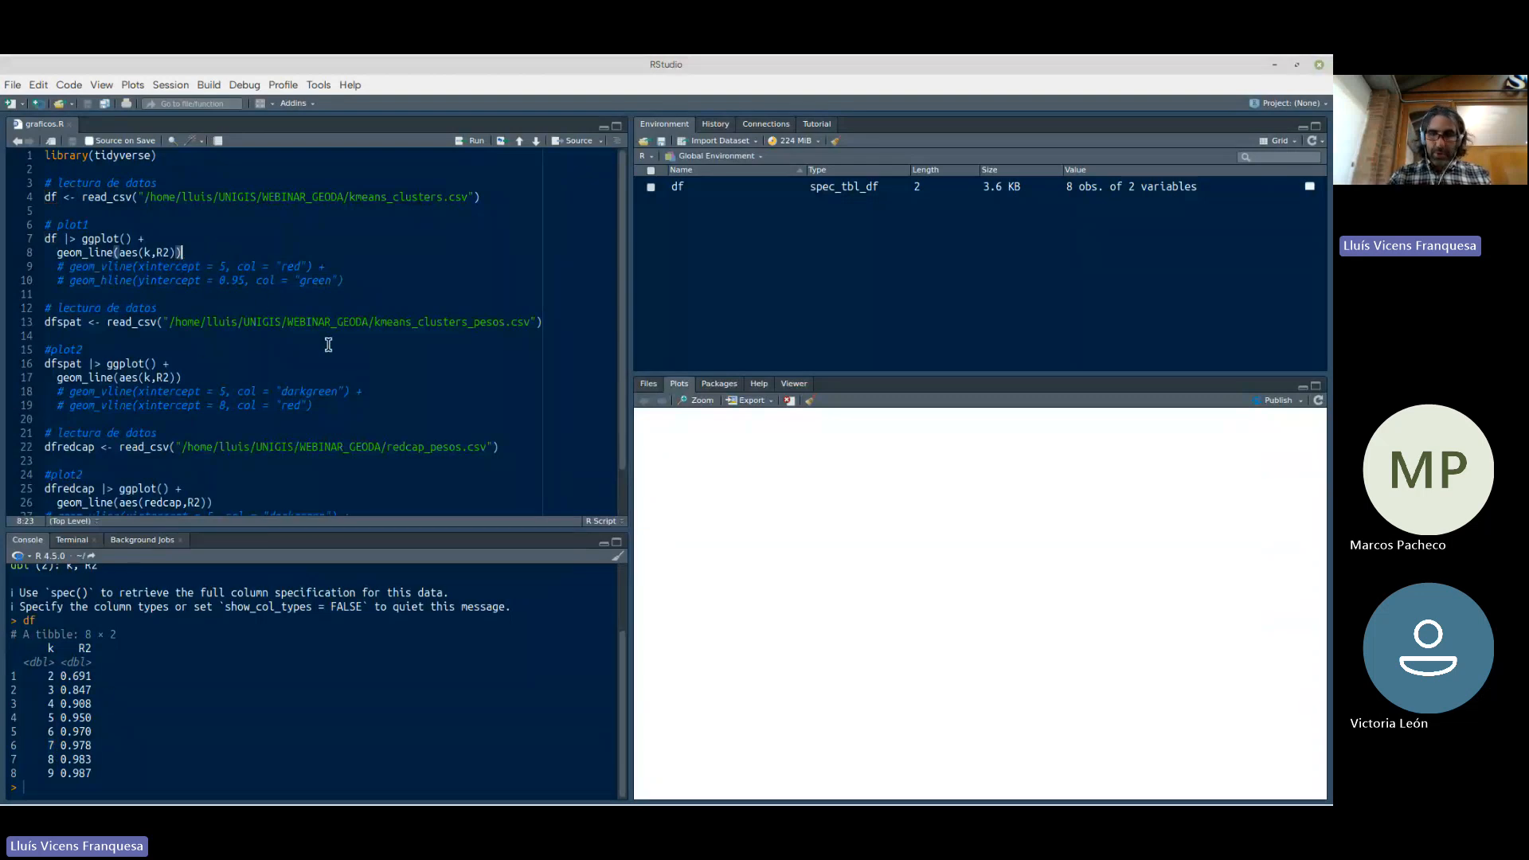
{"action": "key", "text": "ctrl+Return"}
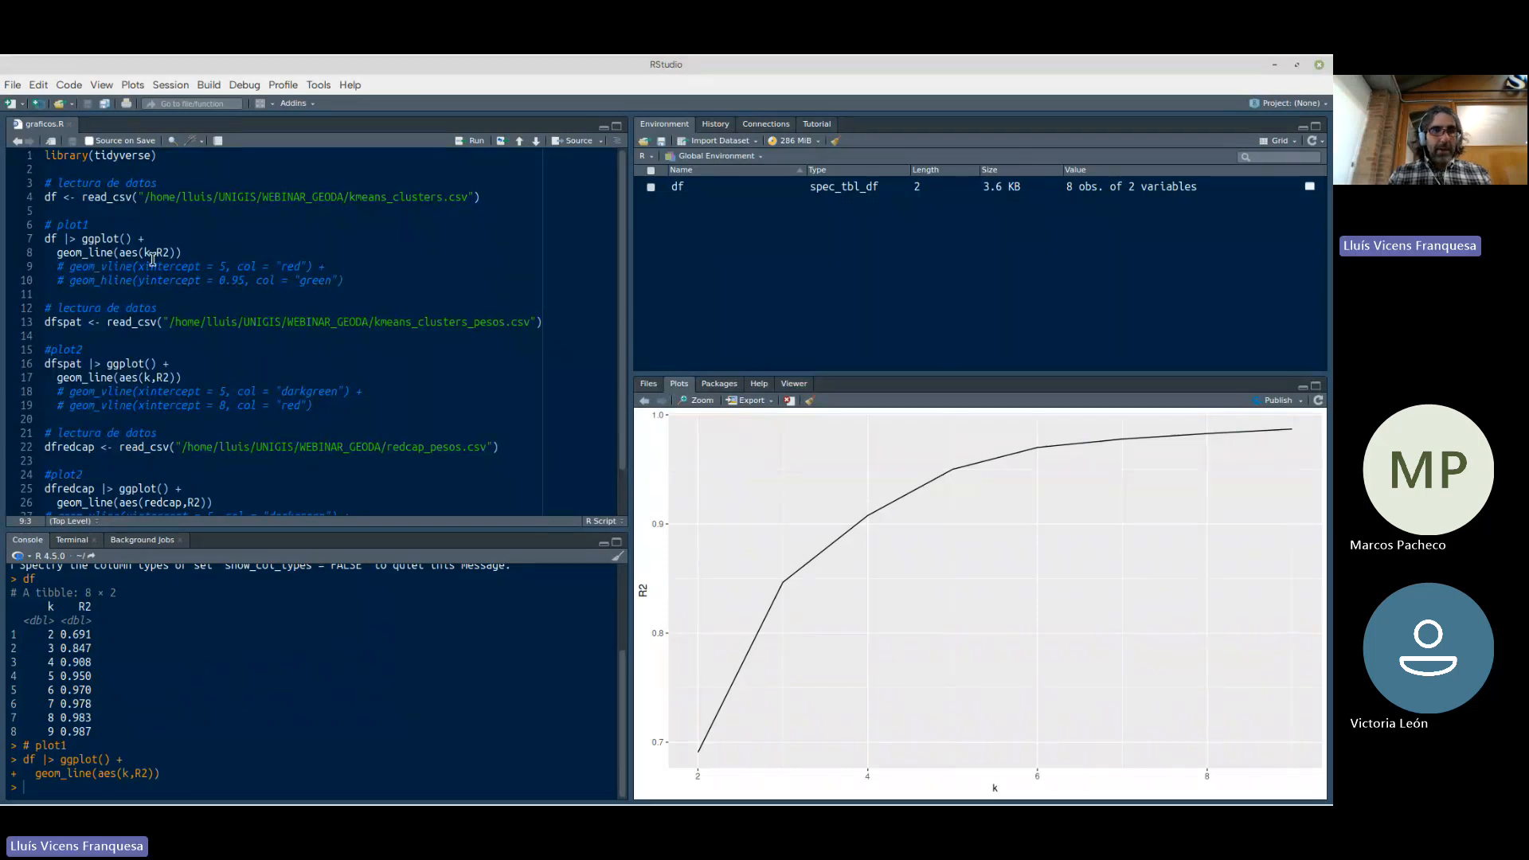
Review the two active plot1 code lines against the R2 curve and go to the commented geom_vline line
{"action": "left_click_drag", "start_coordinate": [222, 251], "coordinate": [40, 239]}
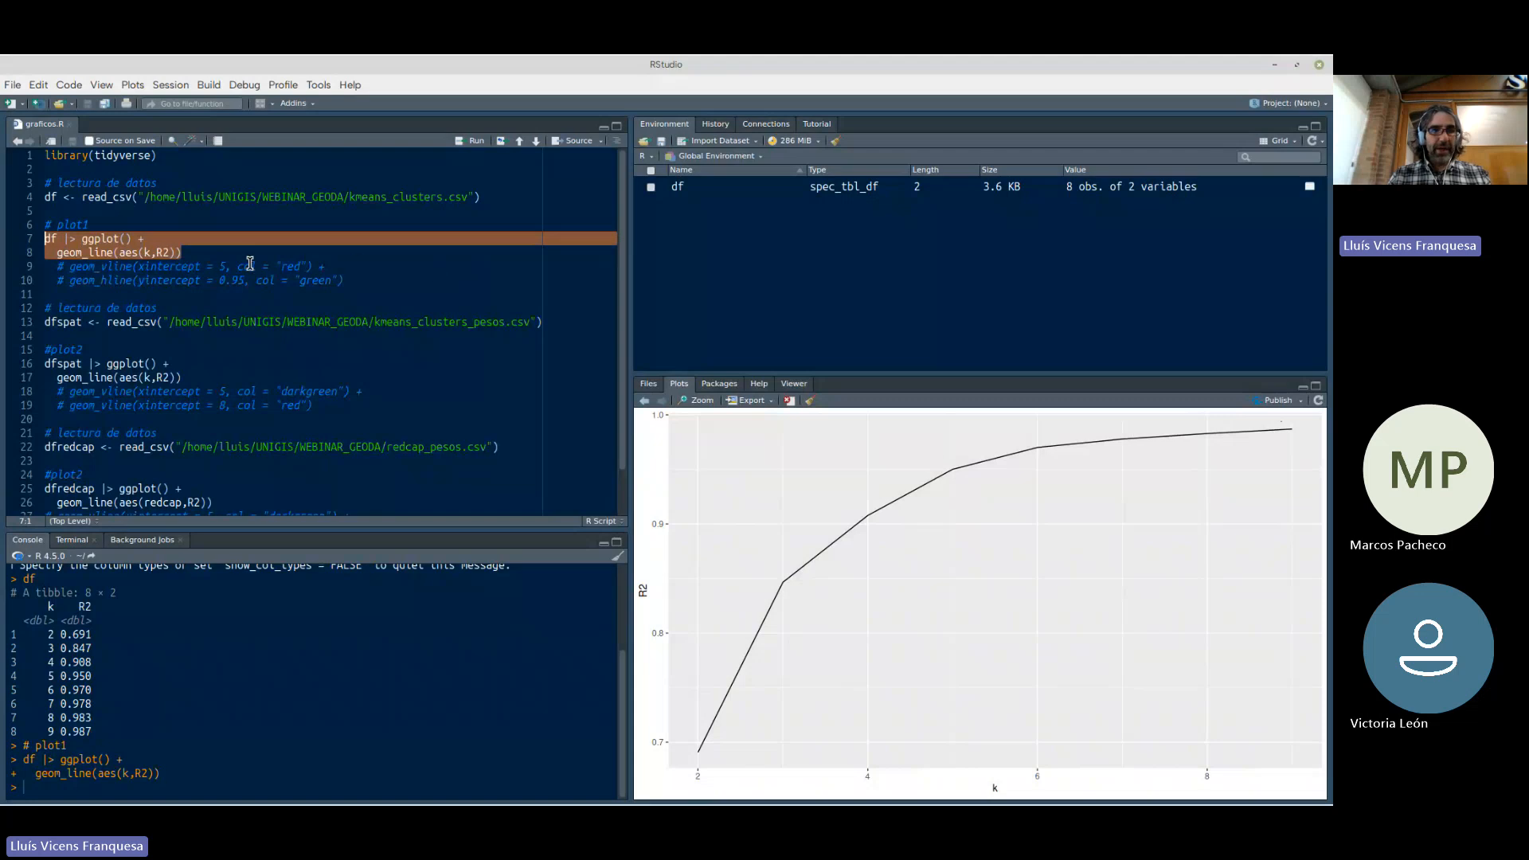
{"action": "left_click", "coordinate": [163, 253]}
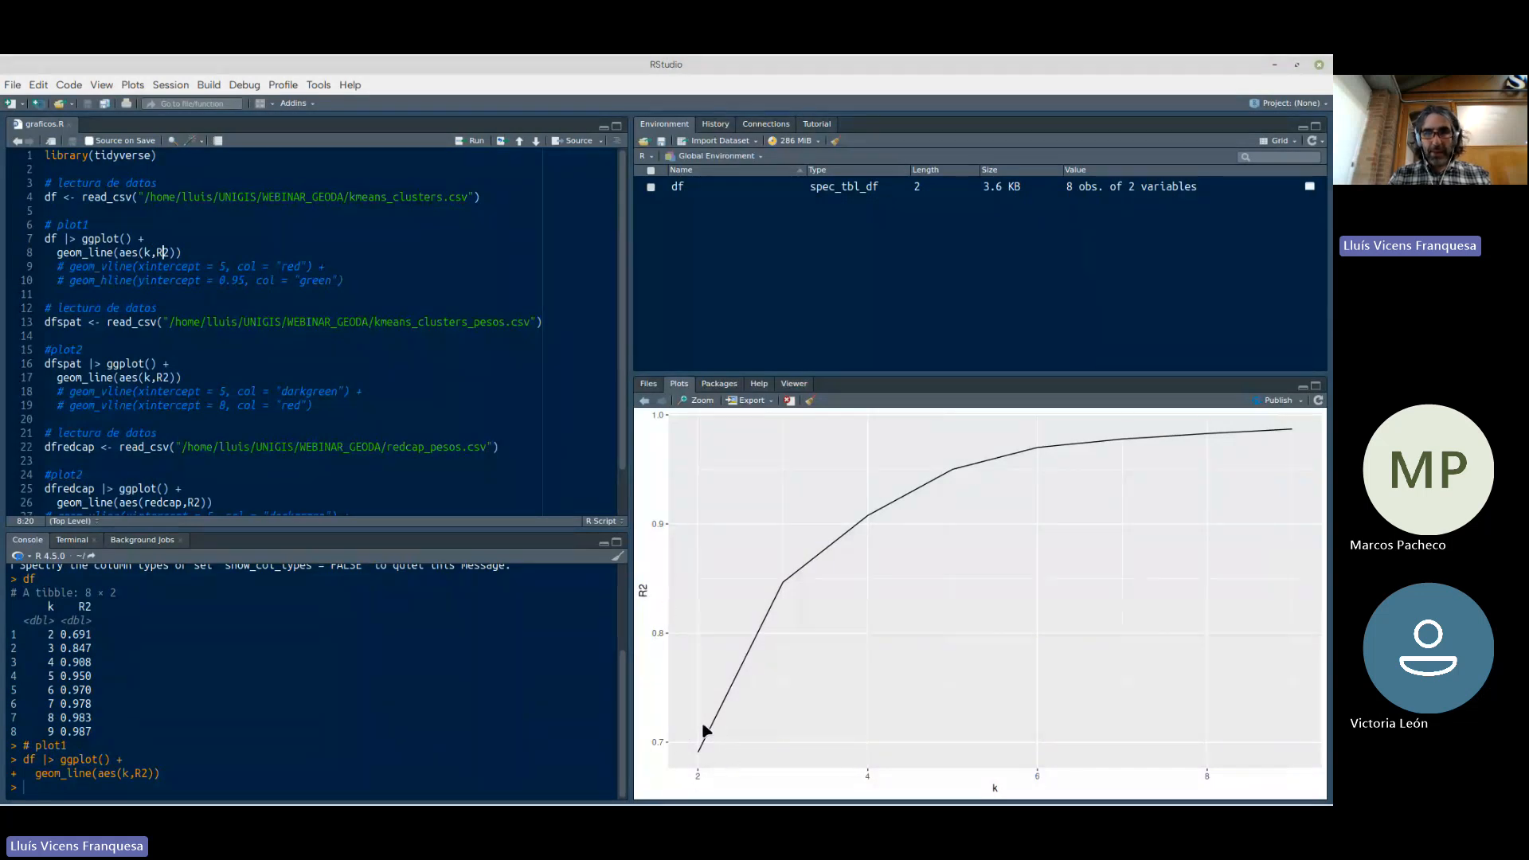
{"action": "left_click", "coordinate": [365, 271]}
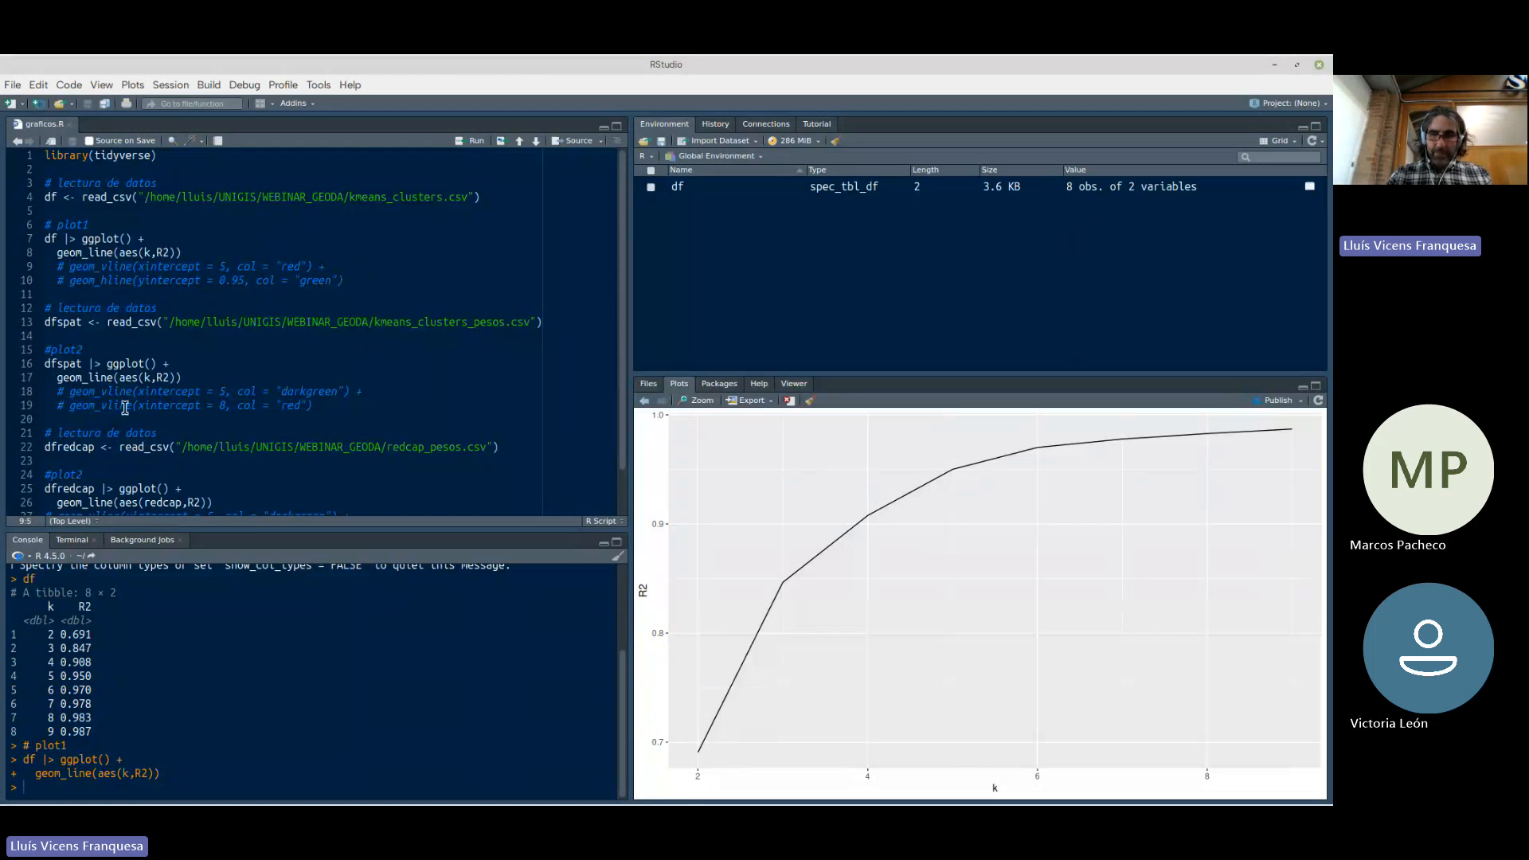
Activate plot1's red vertical line at 5 and green horizontal line at 0.95, joining them to geom_line with +, and rerun the plot
{"action": "key", "text": "BackSpace"}
{"action": "key", "text": "BackSpace"}
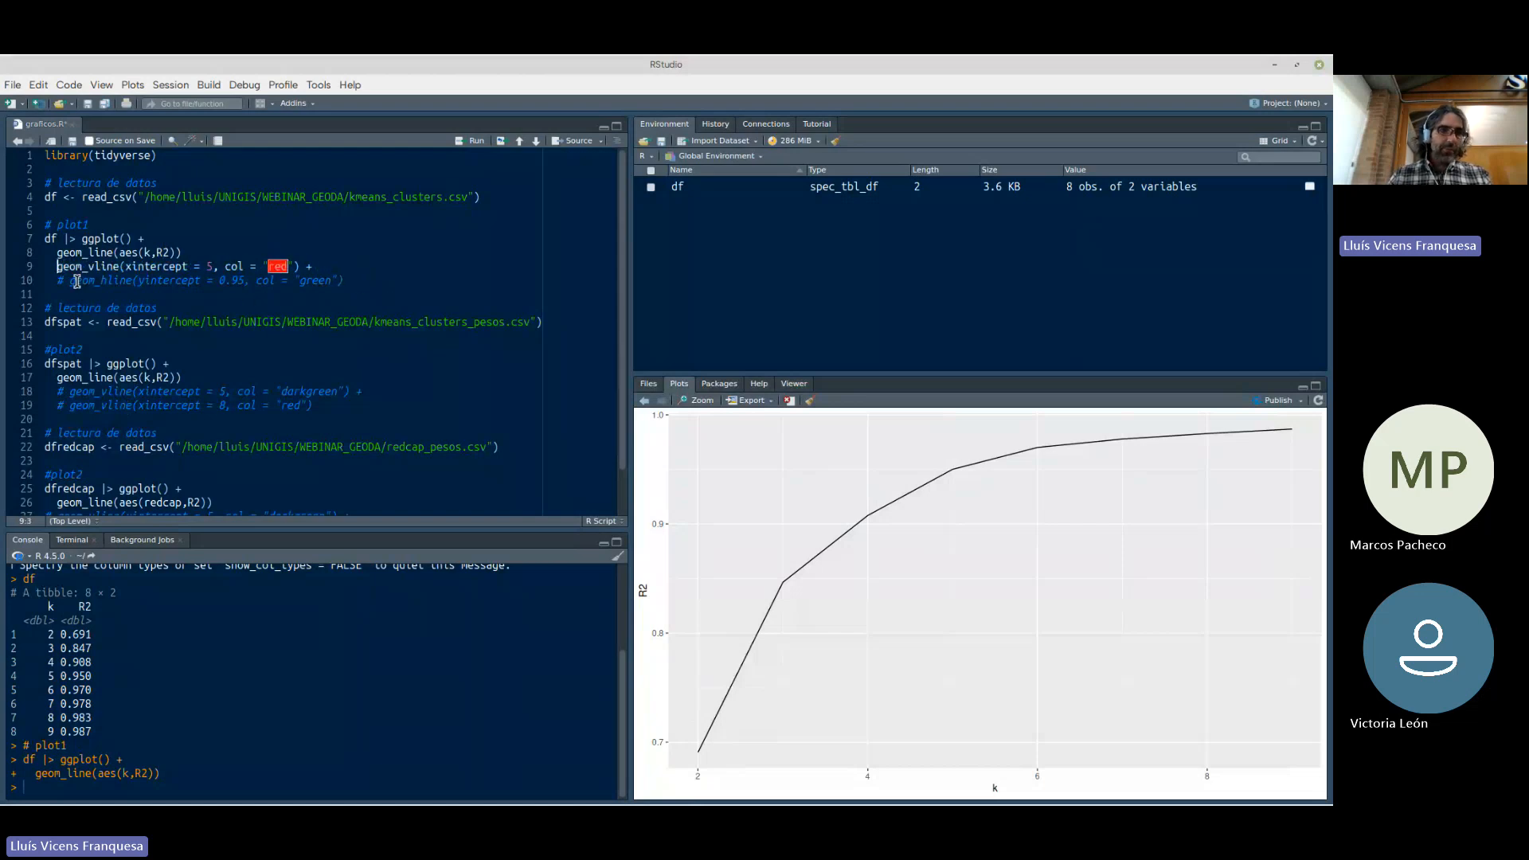
{"action": "key", "text": "BackSpace"}
{"action": "key", "text": "BackSpace"}
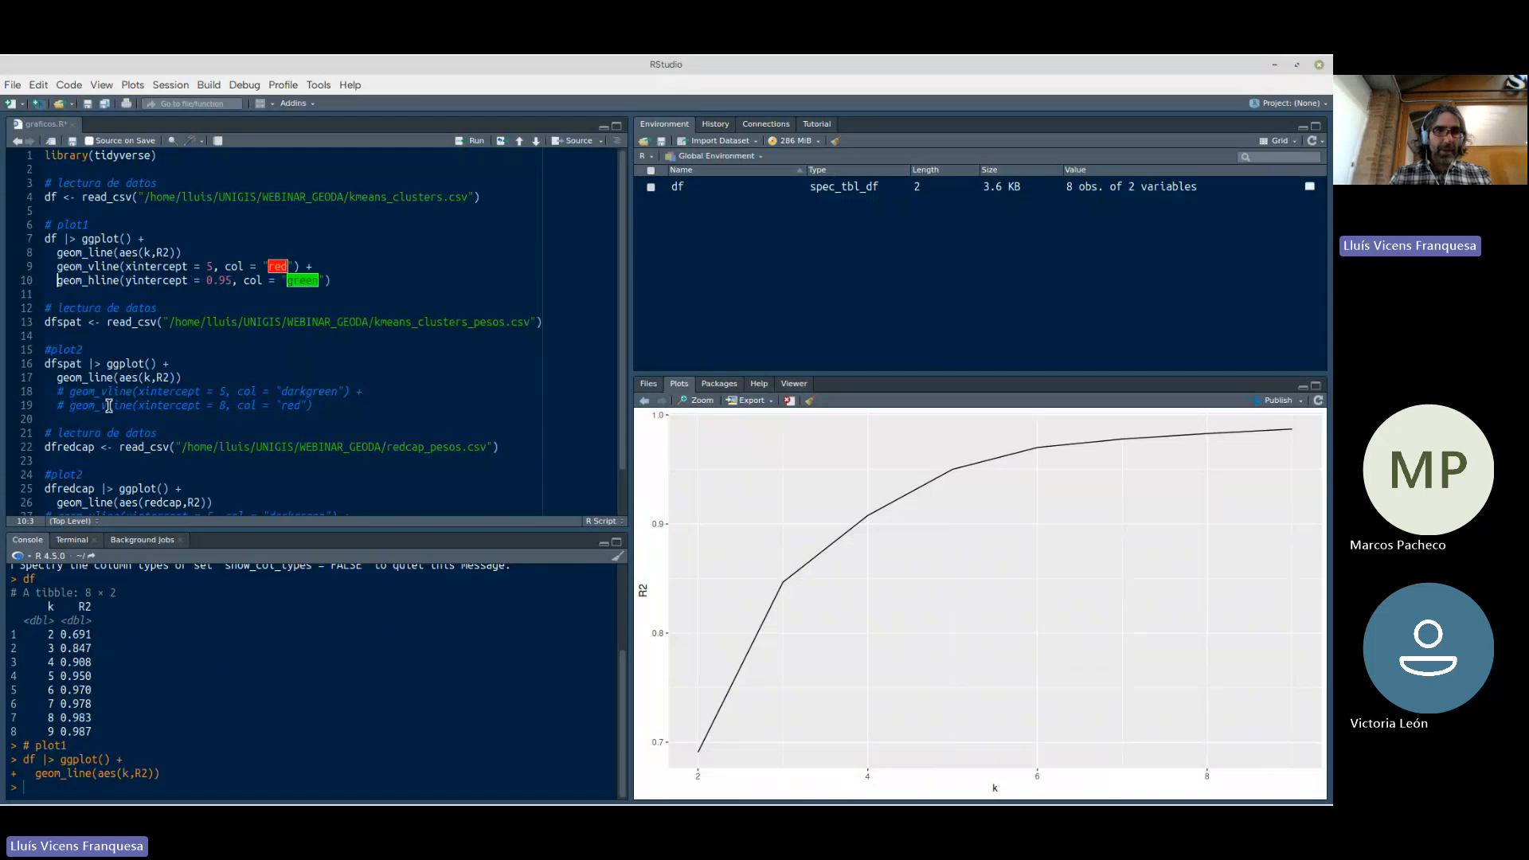
{"action": "left_click", "coordinate": [195, 255]}
{"action": "type", "text": "+"}
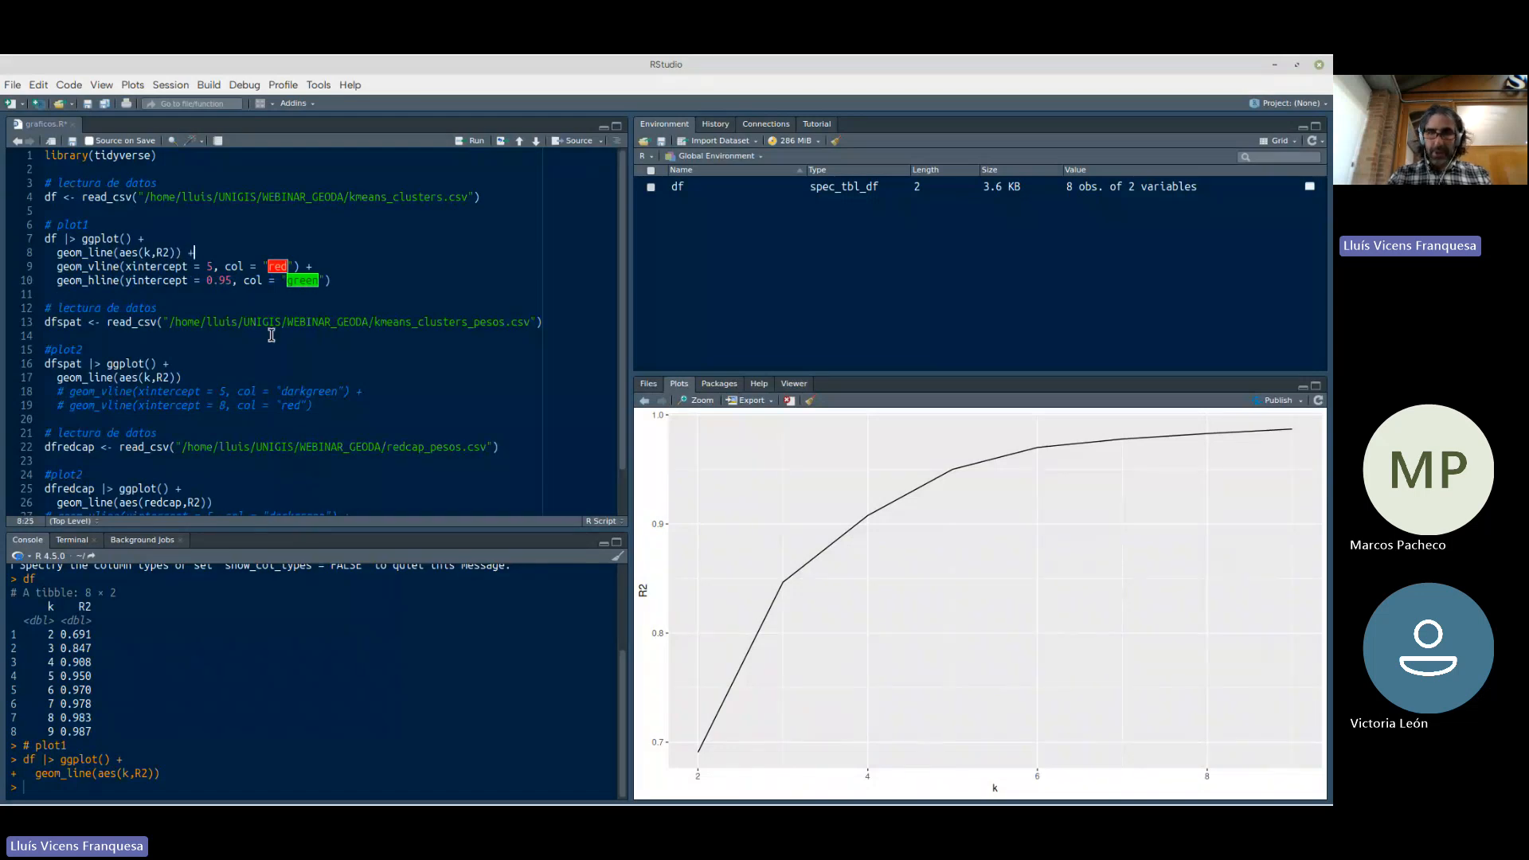
{"action": "left_click", "coordinate": [397, 280]}
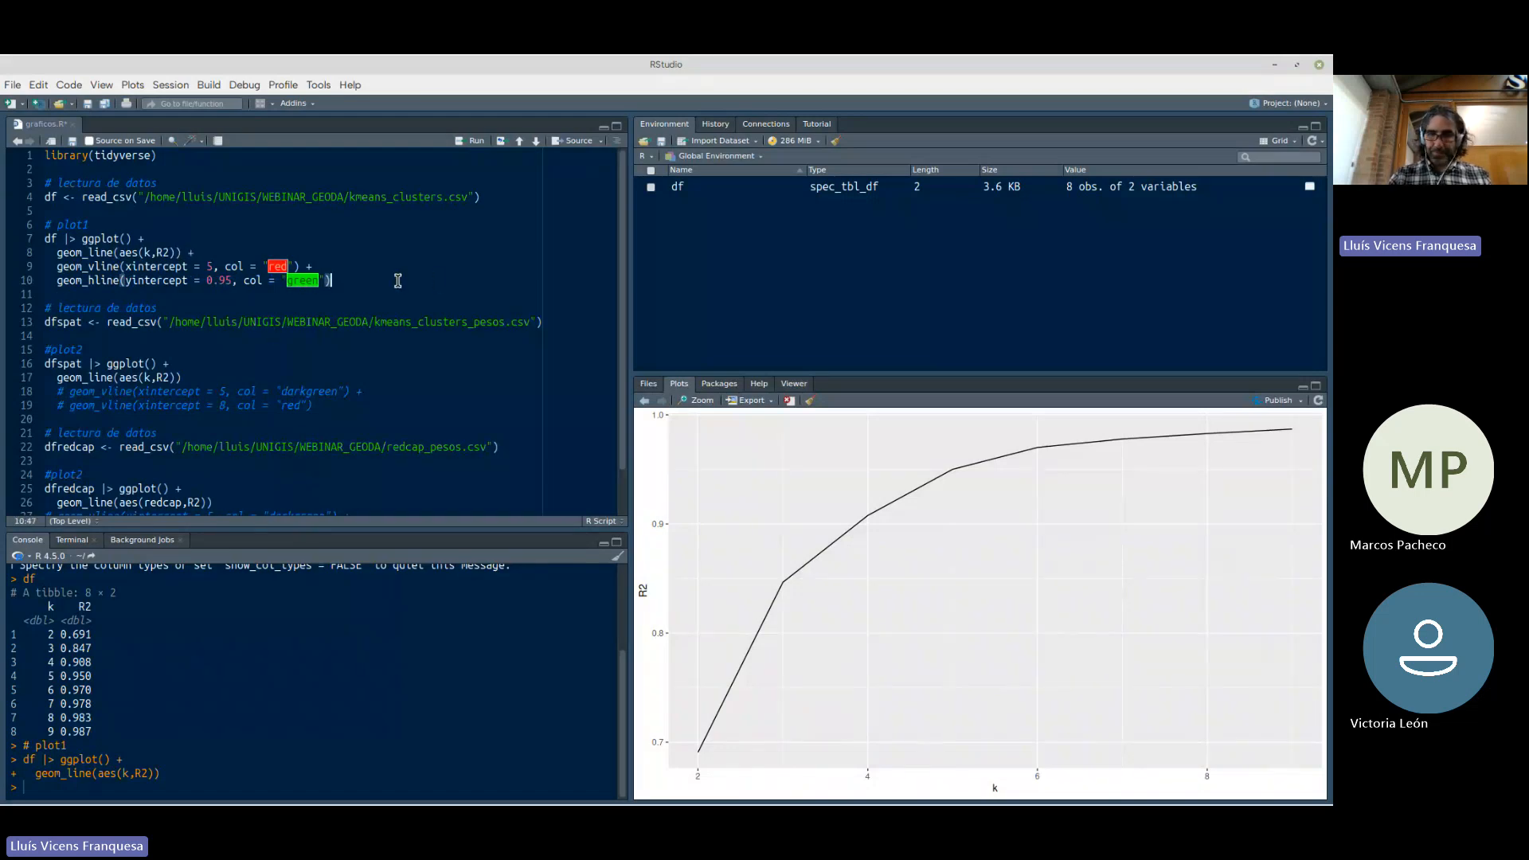
{"action": "key", "text": "ctrl+Return"}
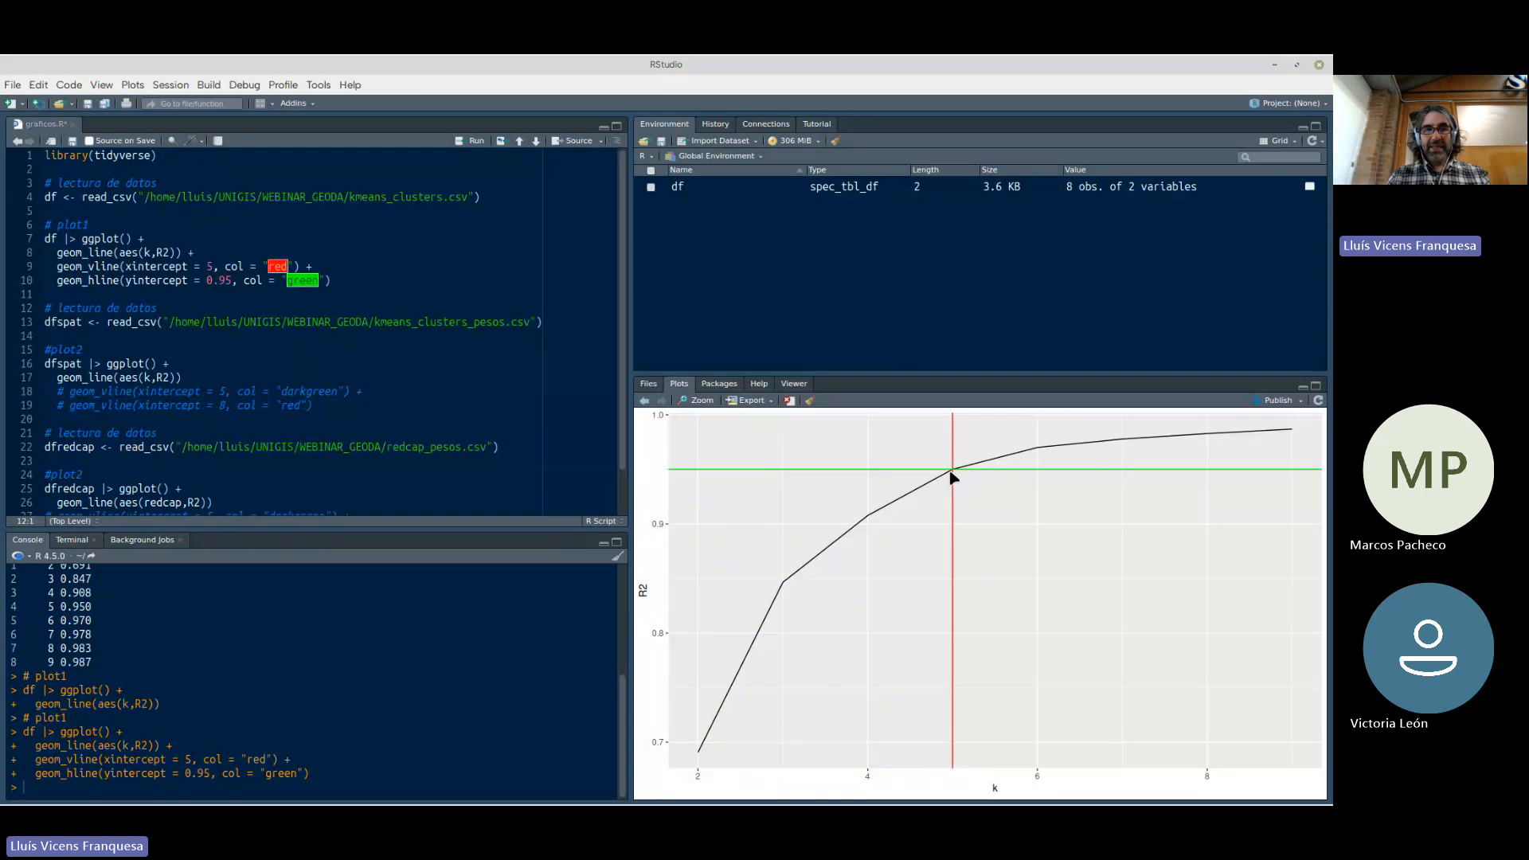
Switch to GeoDa's K Means settings and run the I_RENTA_FAM clustering with 5 clusters, saved in field CL
{"action": "key", "text": "alt+Tab"}
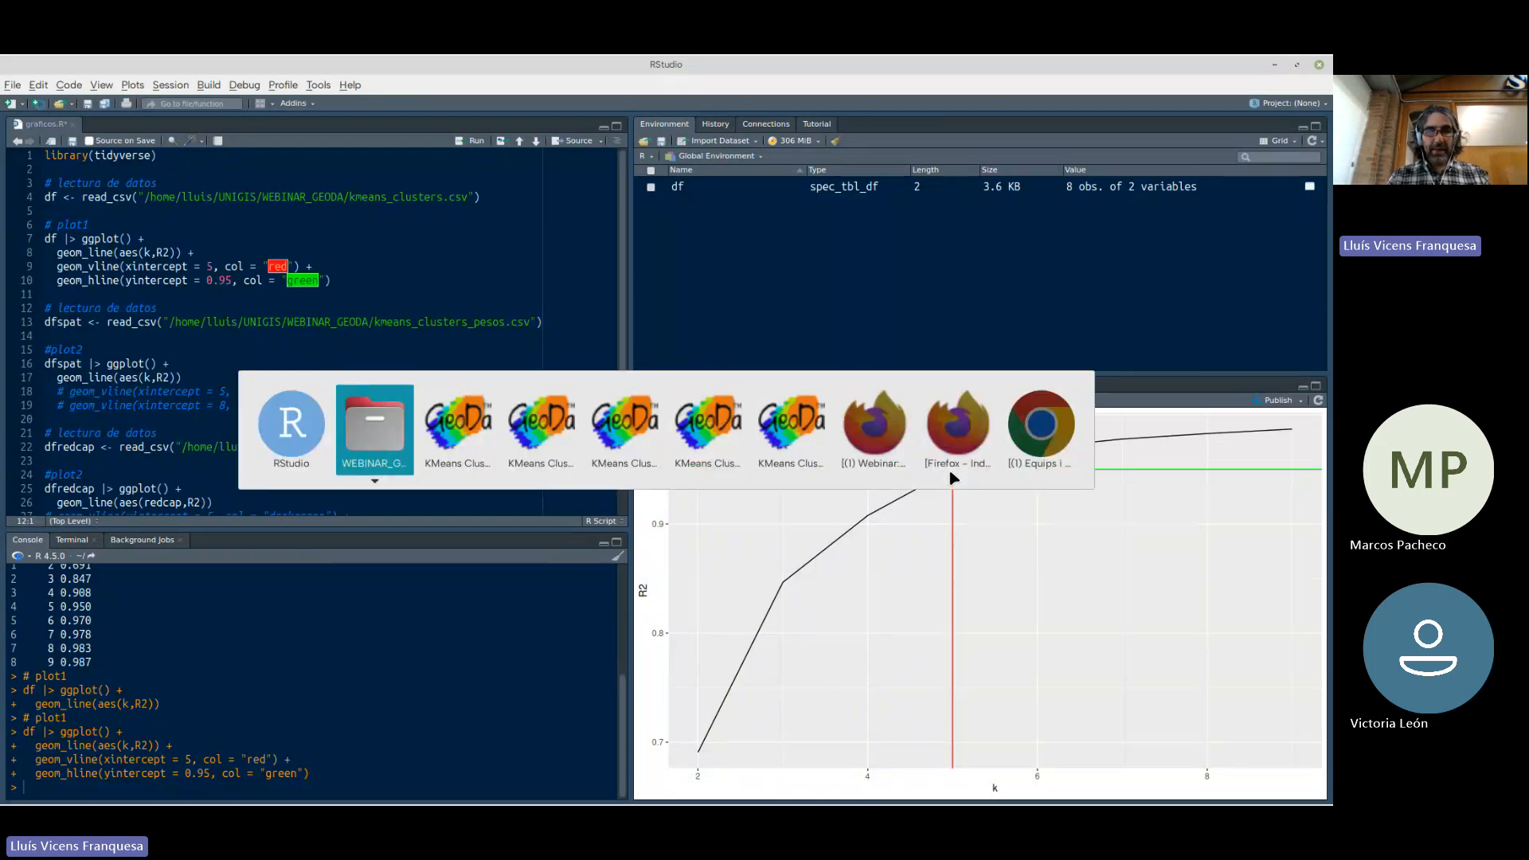
{"action": "key", "text": "alt+Tab"}
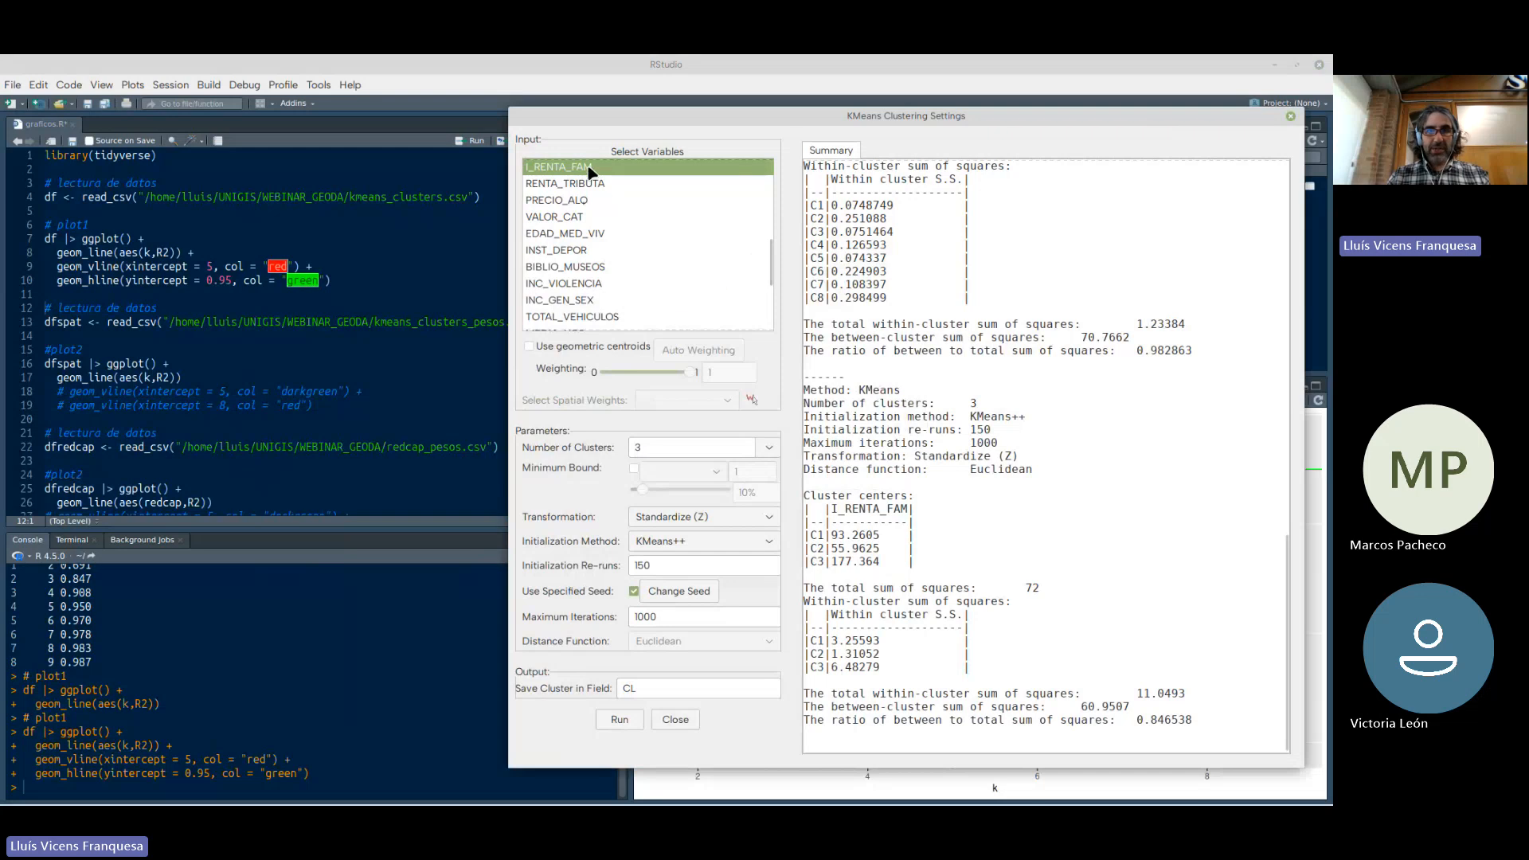
{"action": "left_click_drag", "start_coordinate": [661, 446], "coordinate": [601, 451]}
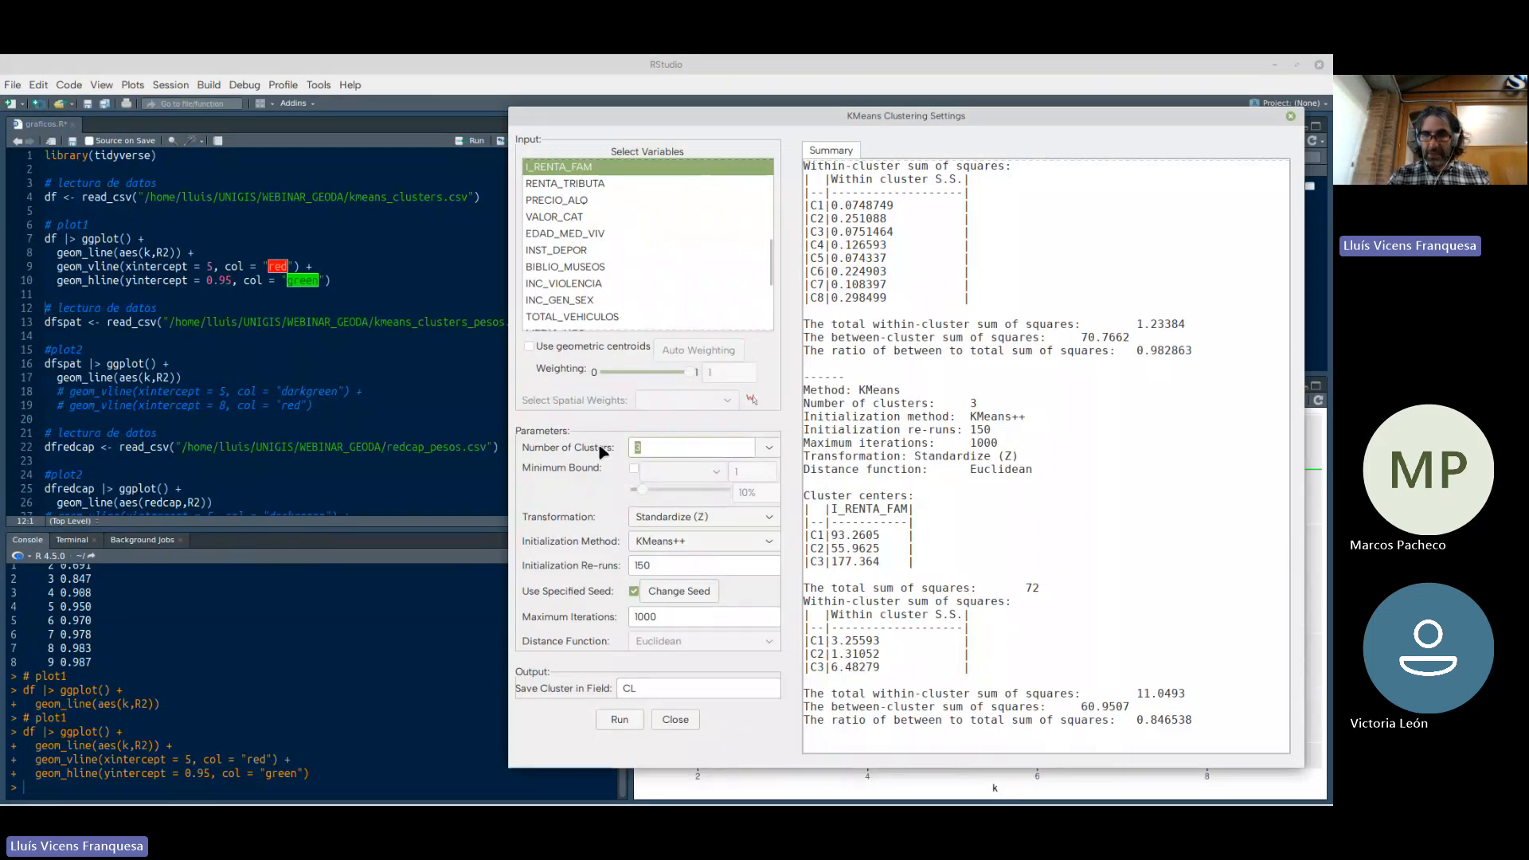
{"action": "type", "text": "5"}
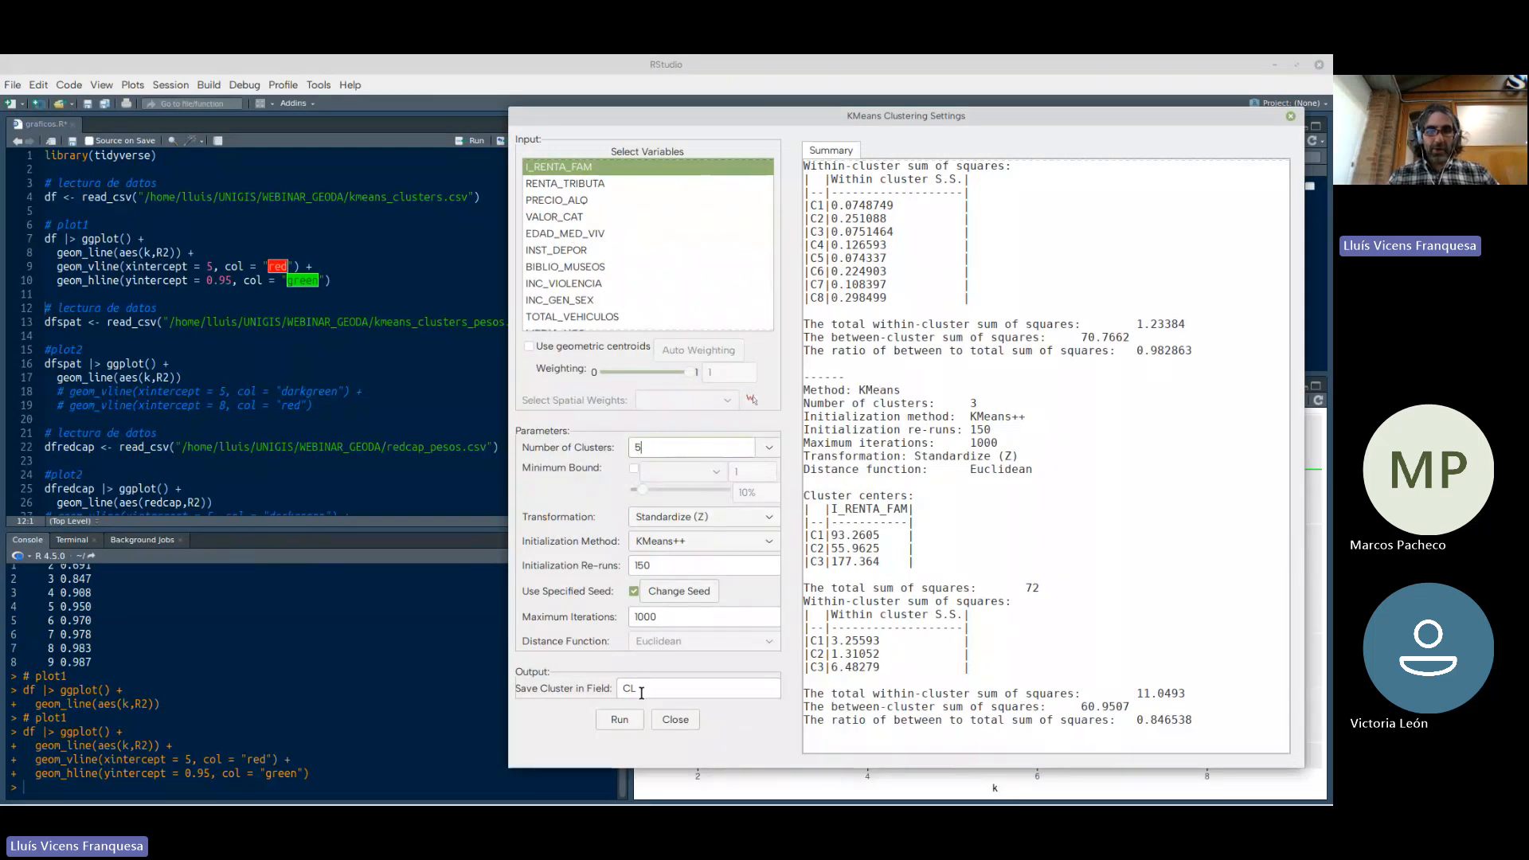
{"action": "left_click", "coordinate": [629, 722]}
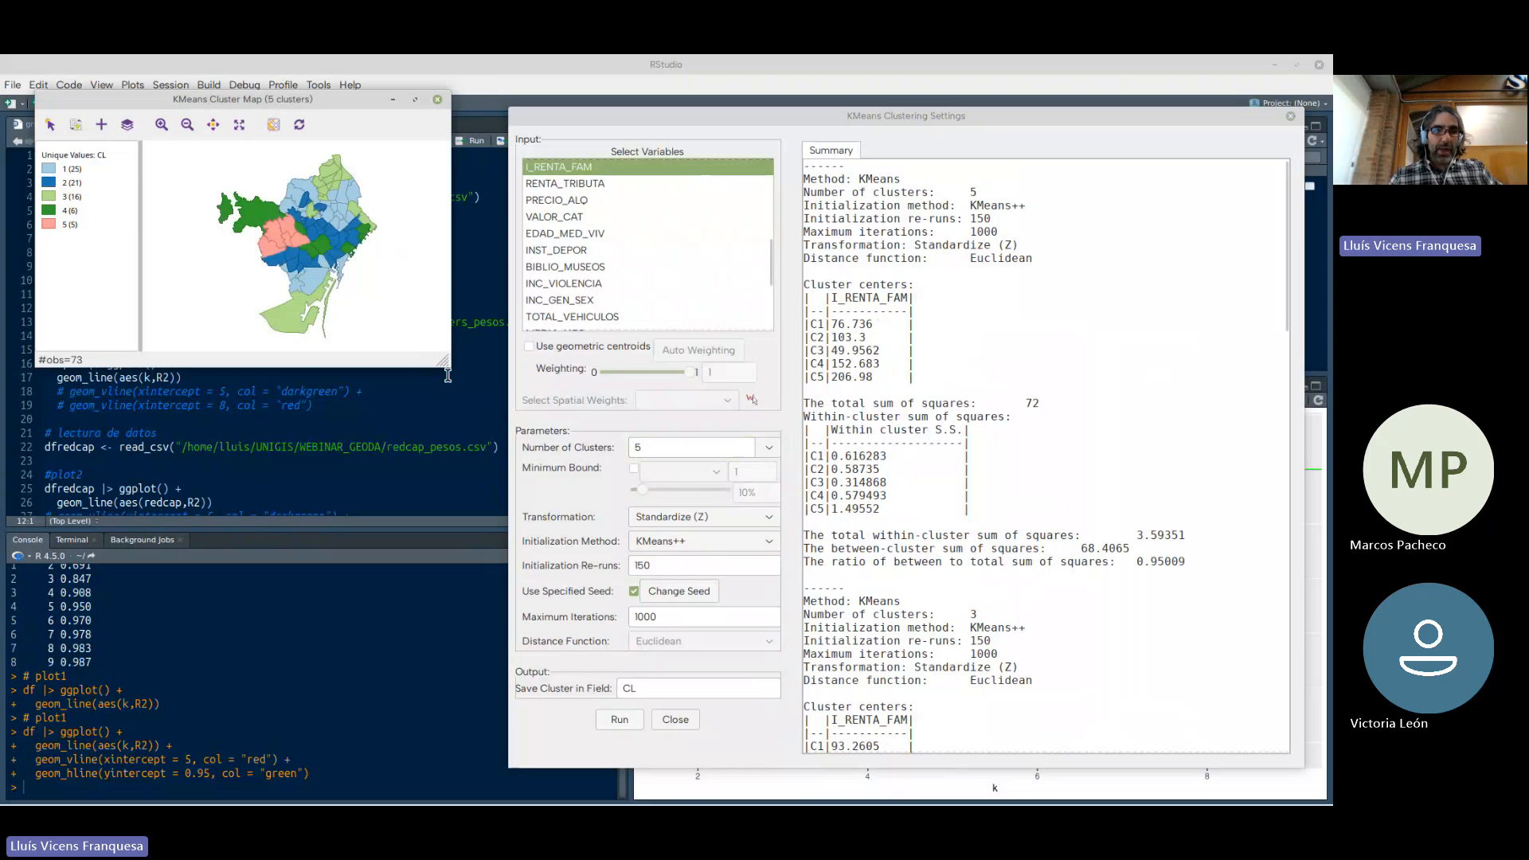
Enlarge and reposition the five-cluster map window and close older K Means cluster maps
{"action": "left_click_drag", "start_coordinate": [443, 362], "coordinate": [508, 499]}
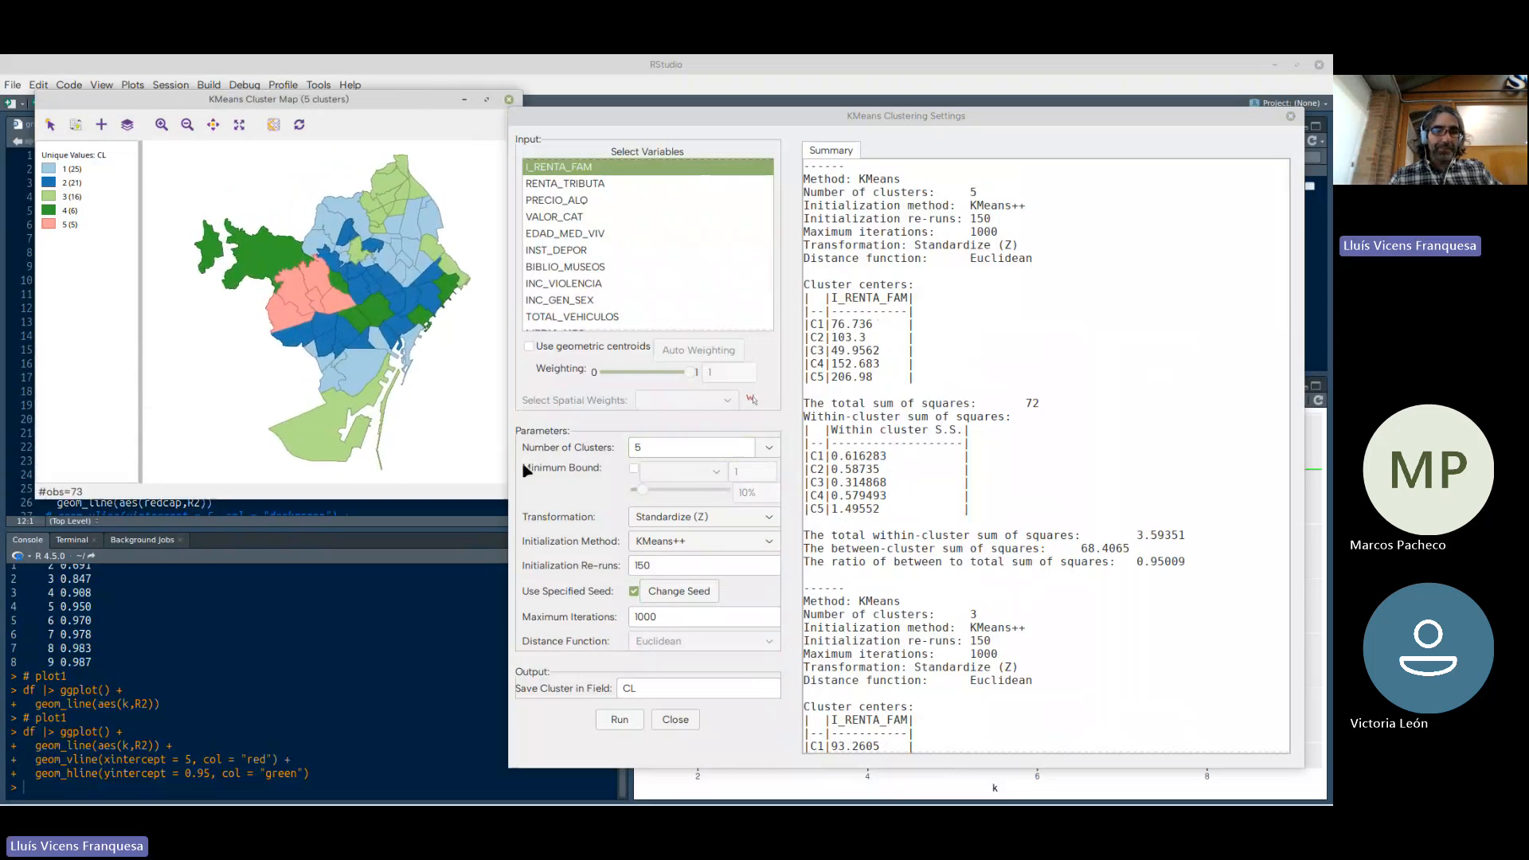
{"action": "left_click_drag", "start_coordinate": [350, 104], "coordinate": [326, 80]}
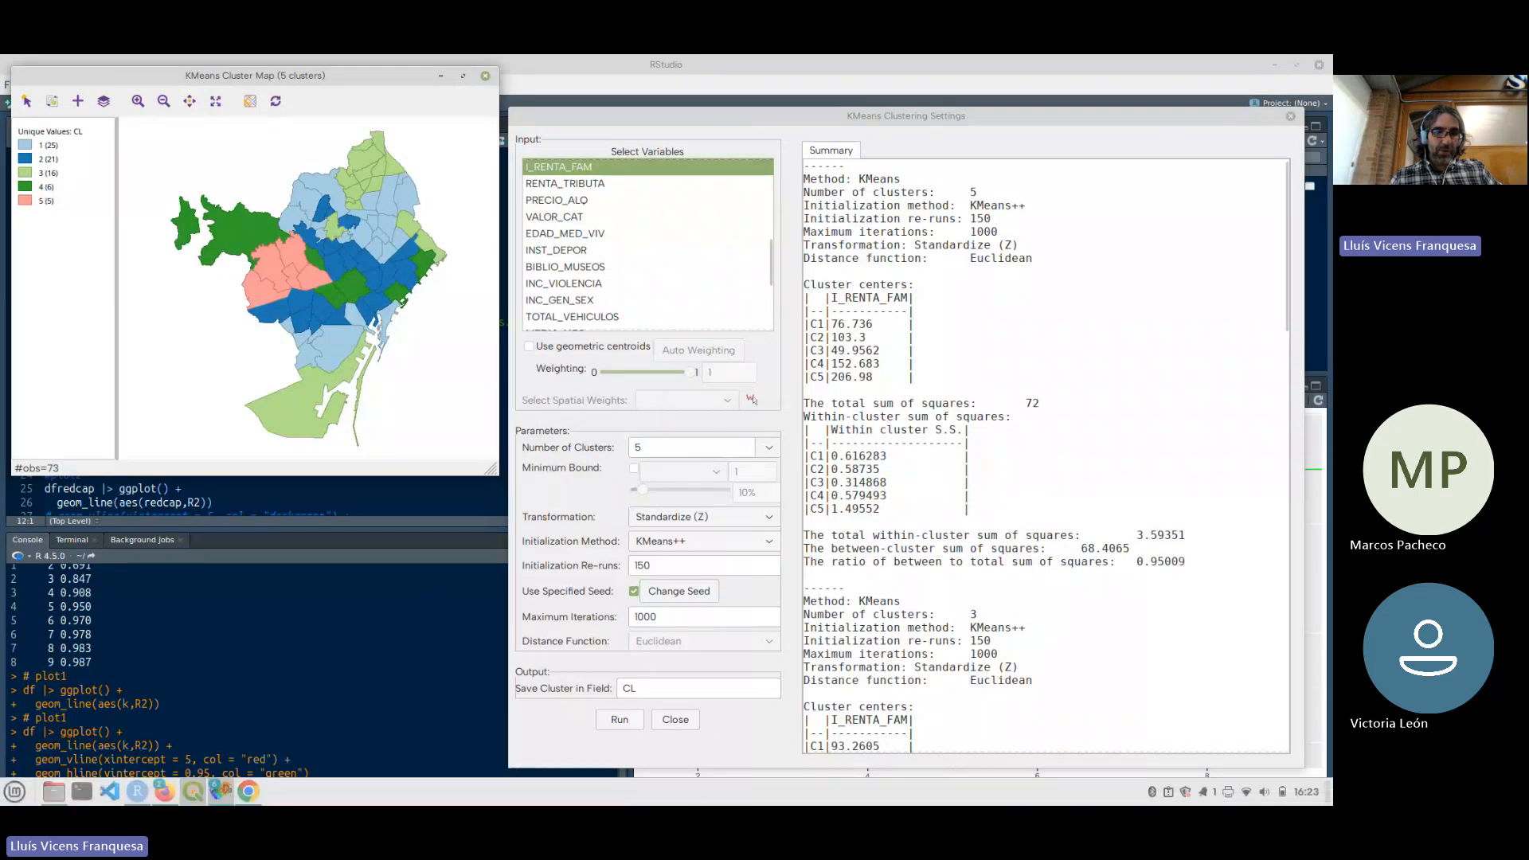
{"action": "mouse_move", "coordinate": [213, 799]}
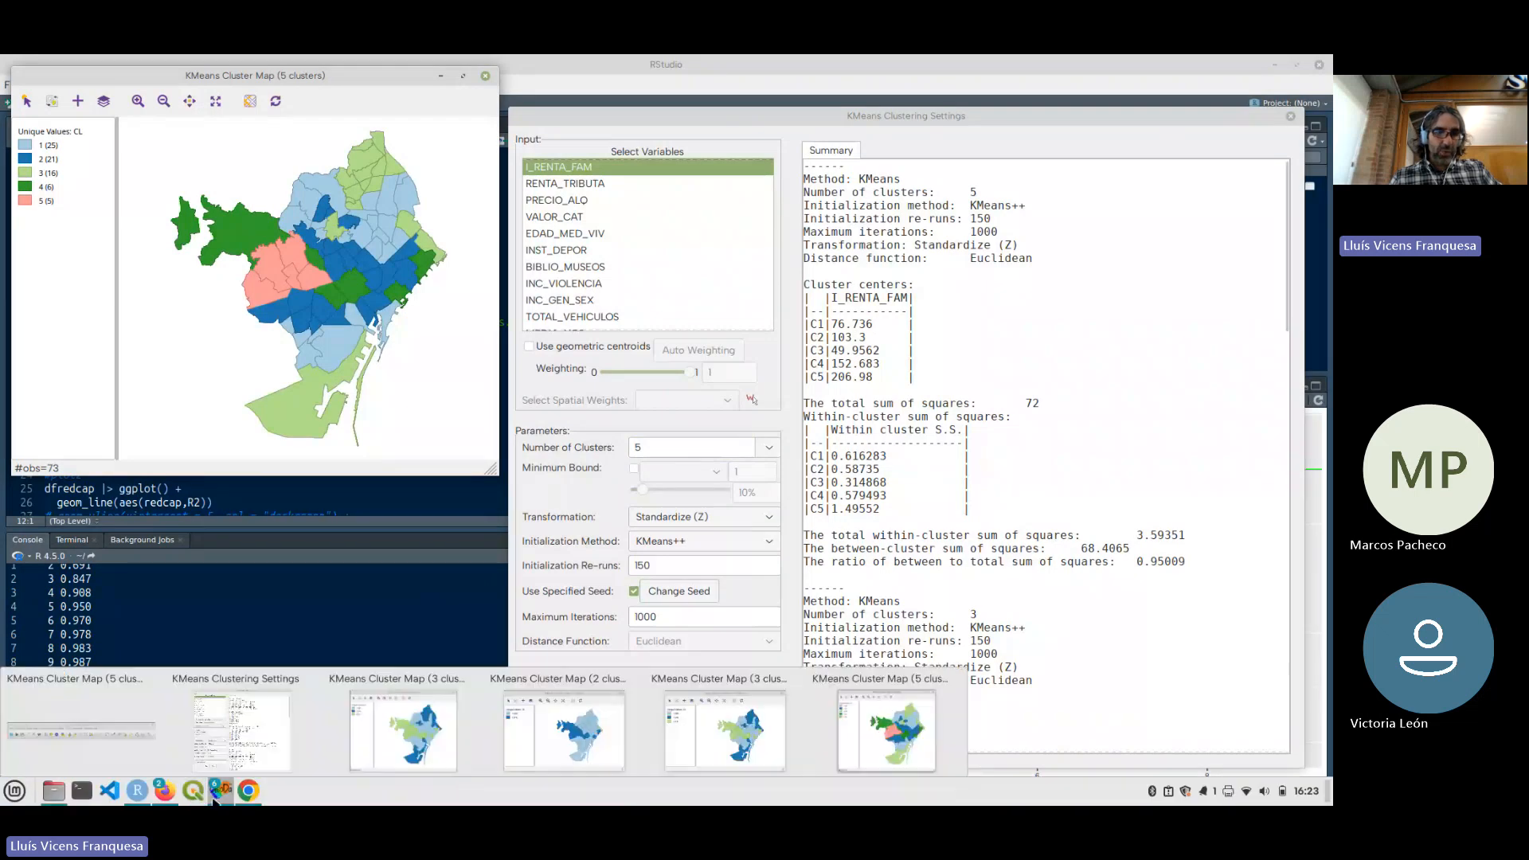
{"action": "left_click", "coordinate": [475, 679]}
{"action": "left_click", "coordinate": [475, 679]}
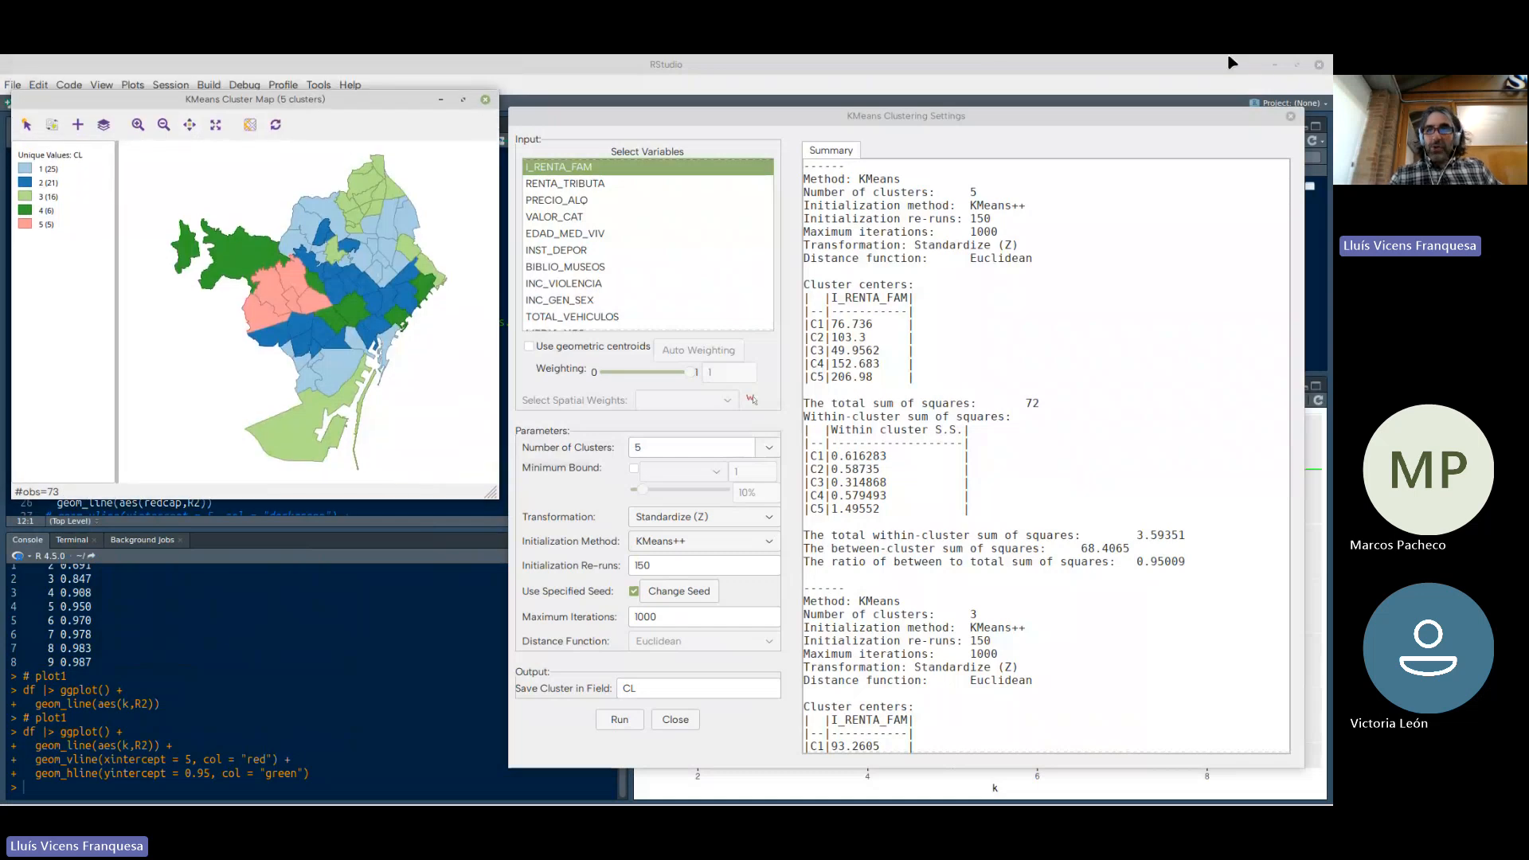
Minimize the RStudio and WEBINAR_GEODA windows and align the K Means settings beside the five-cluster map
{"action": "left_click", "coordinate": [1271, 66]}
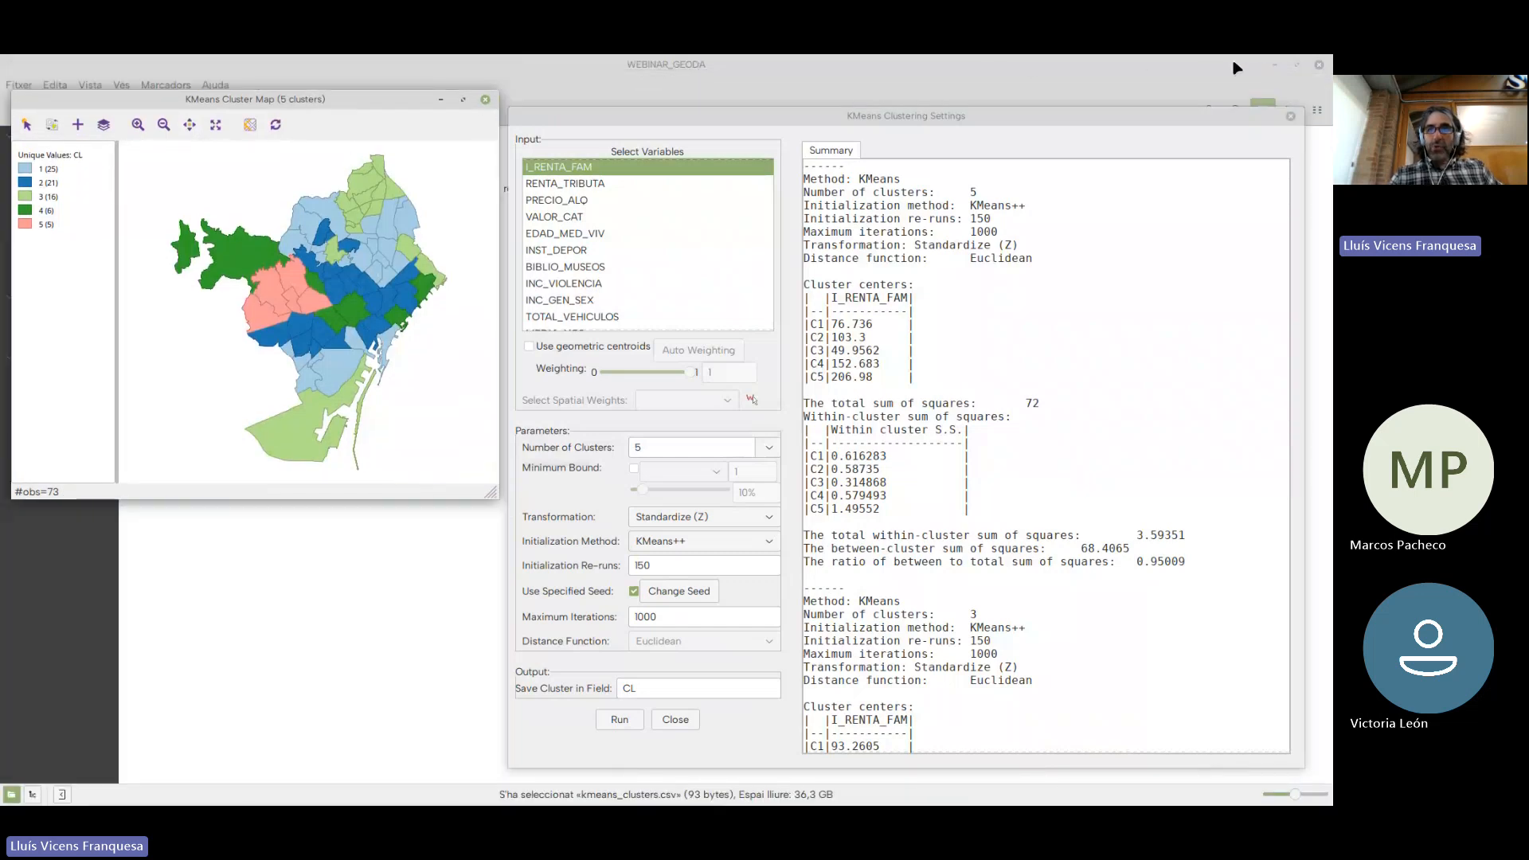
{"action": "left_click", "coordinate": [1274, 66]}
{"action": "left_click_drag", "start_coordinate": [939, 115], "coordinate": [932, 101]}
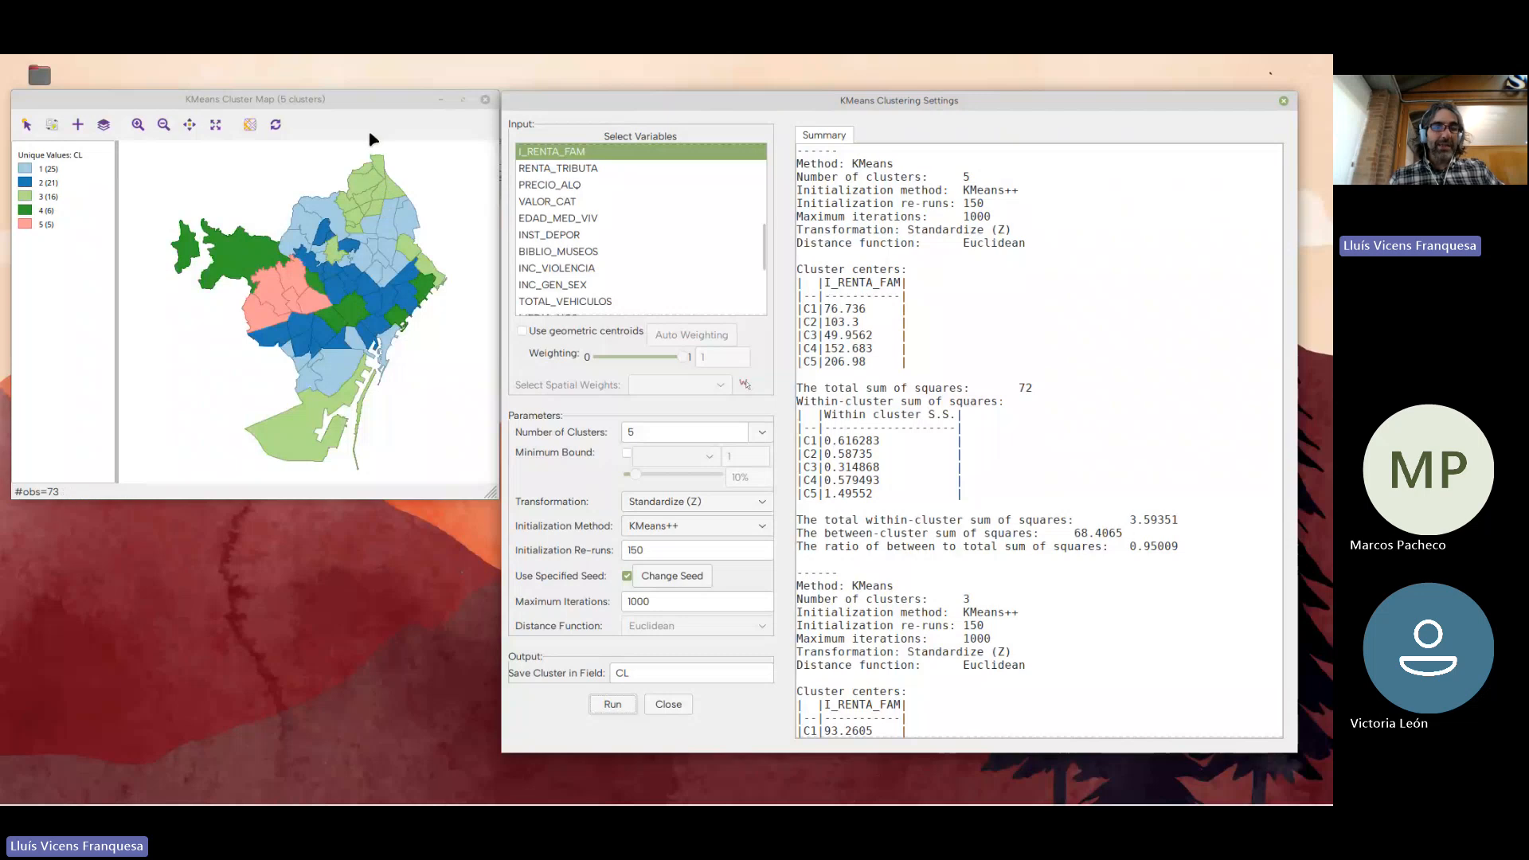
Highlight clusters 3, 2, 1, 5 and 4 one at a time on the five-cluster map and clear the selection
{"action": "left_click", "coordinate": [26, 197]}
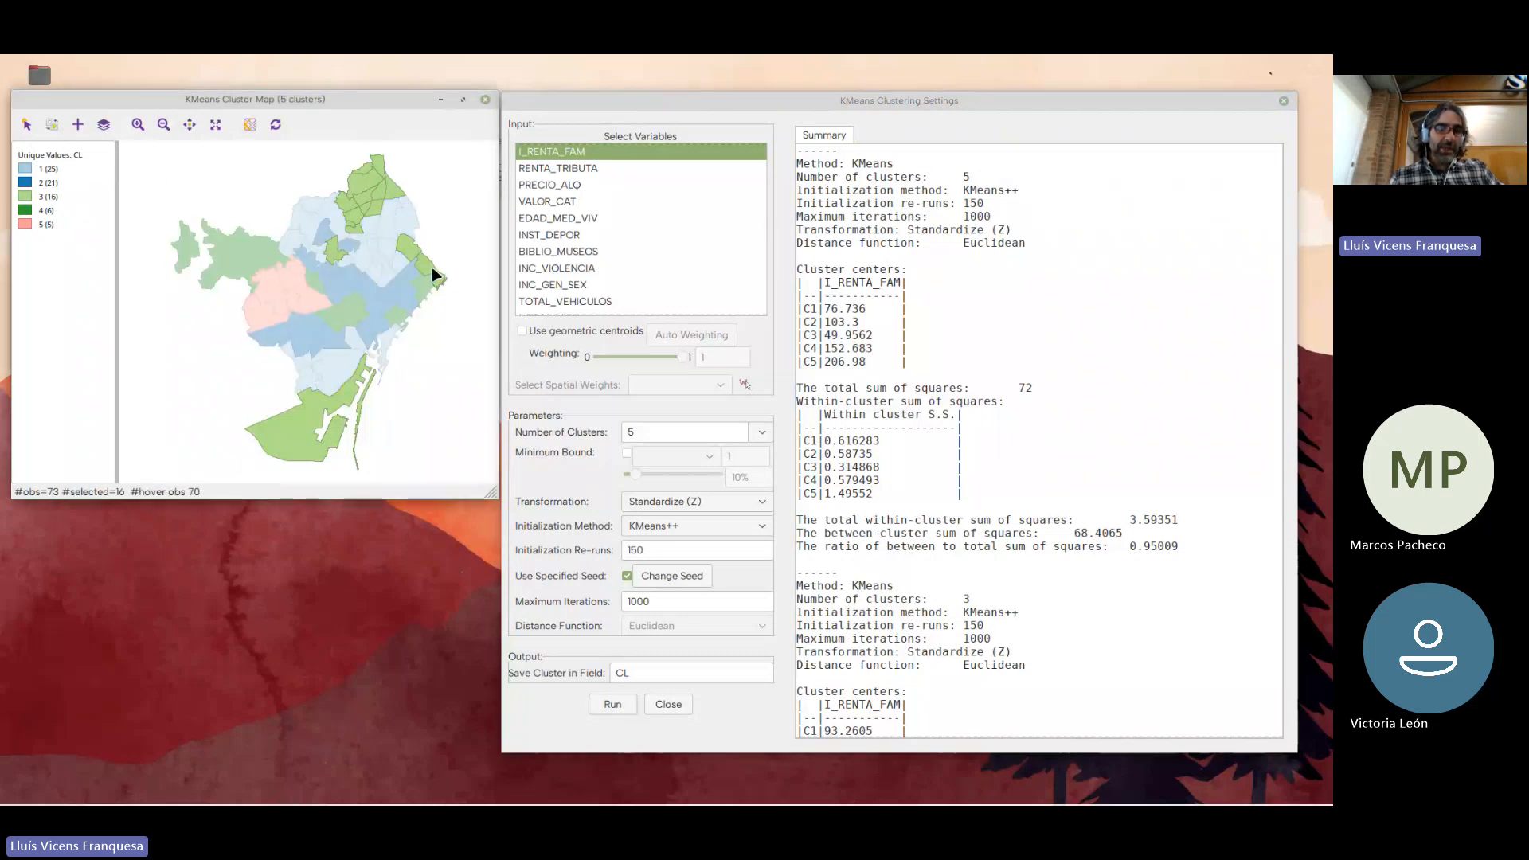
{"action": "left_click", "coordinate": [27, 184]}
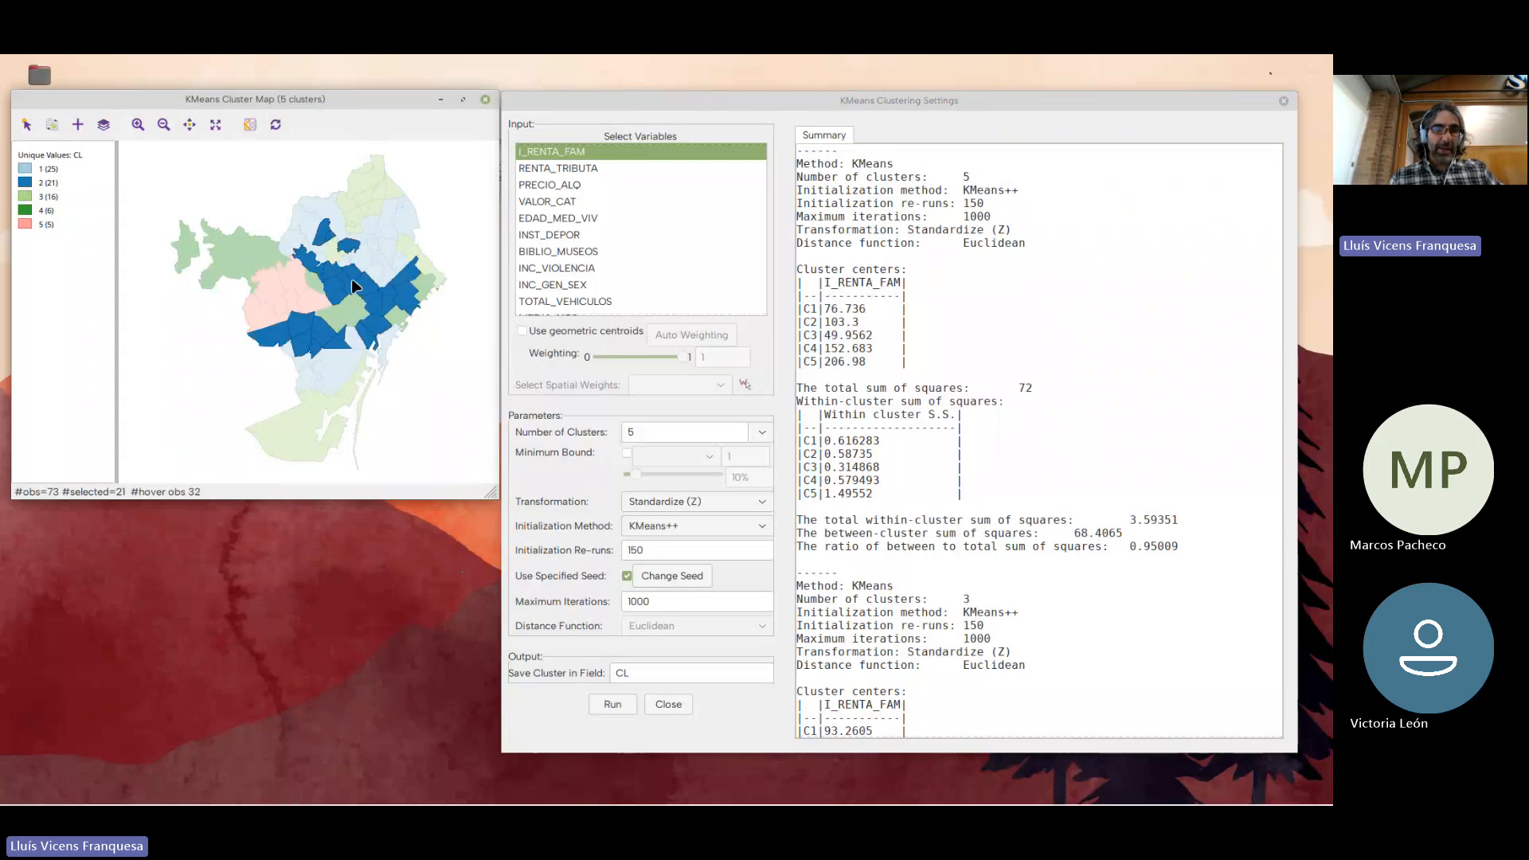
{"action": "left_click", "coordinate": [27, 172]}
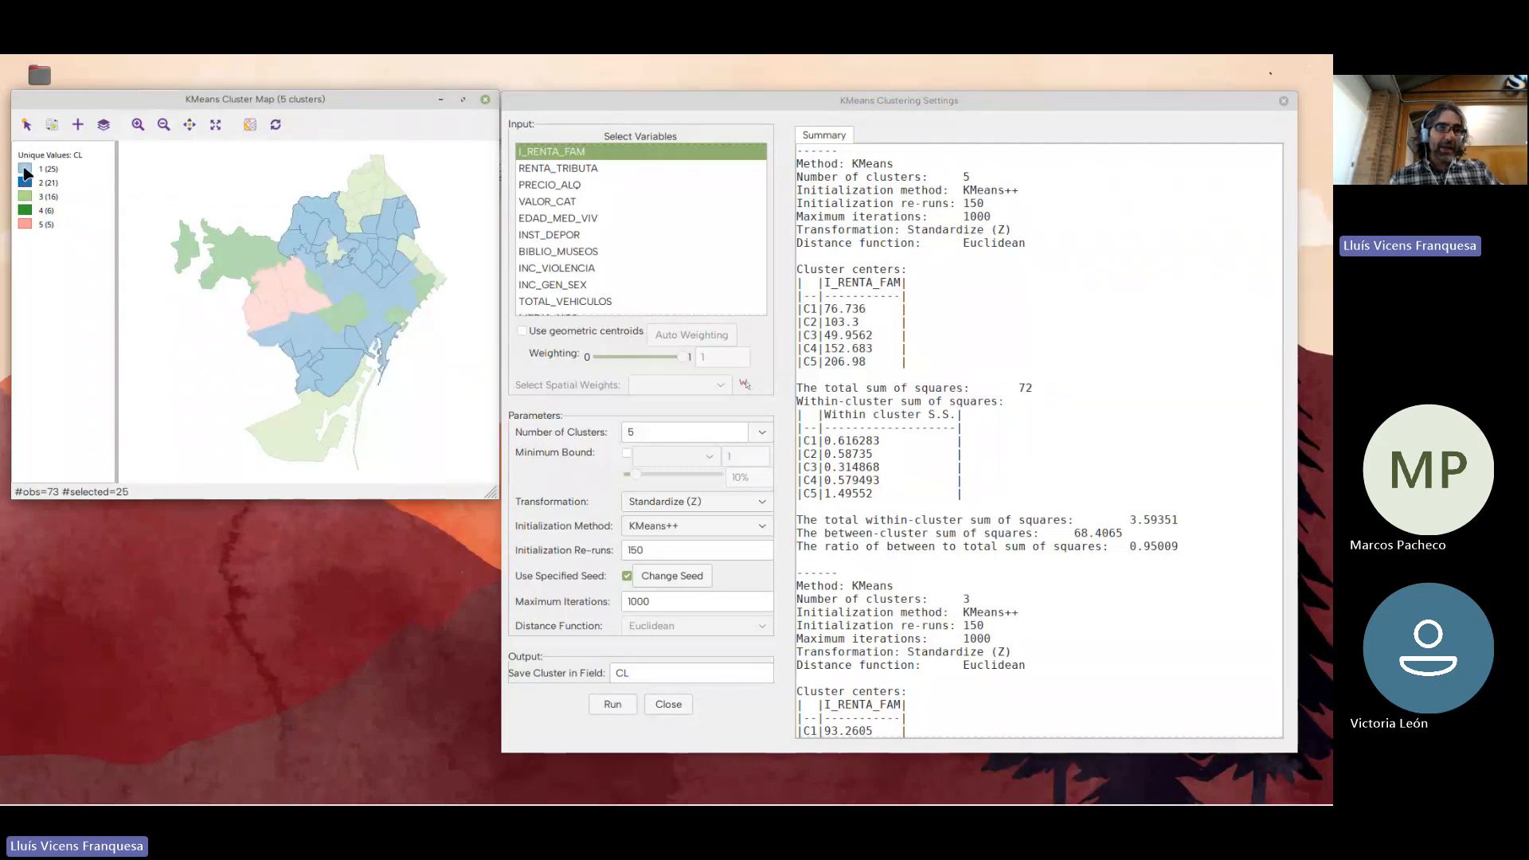
{"action": "left_click", "coordinate": [27, 226]}
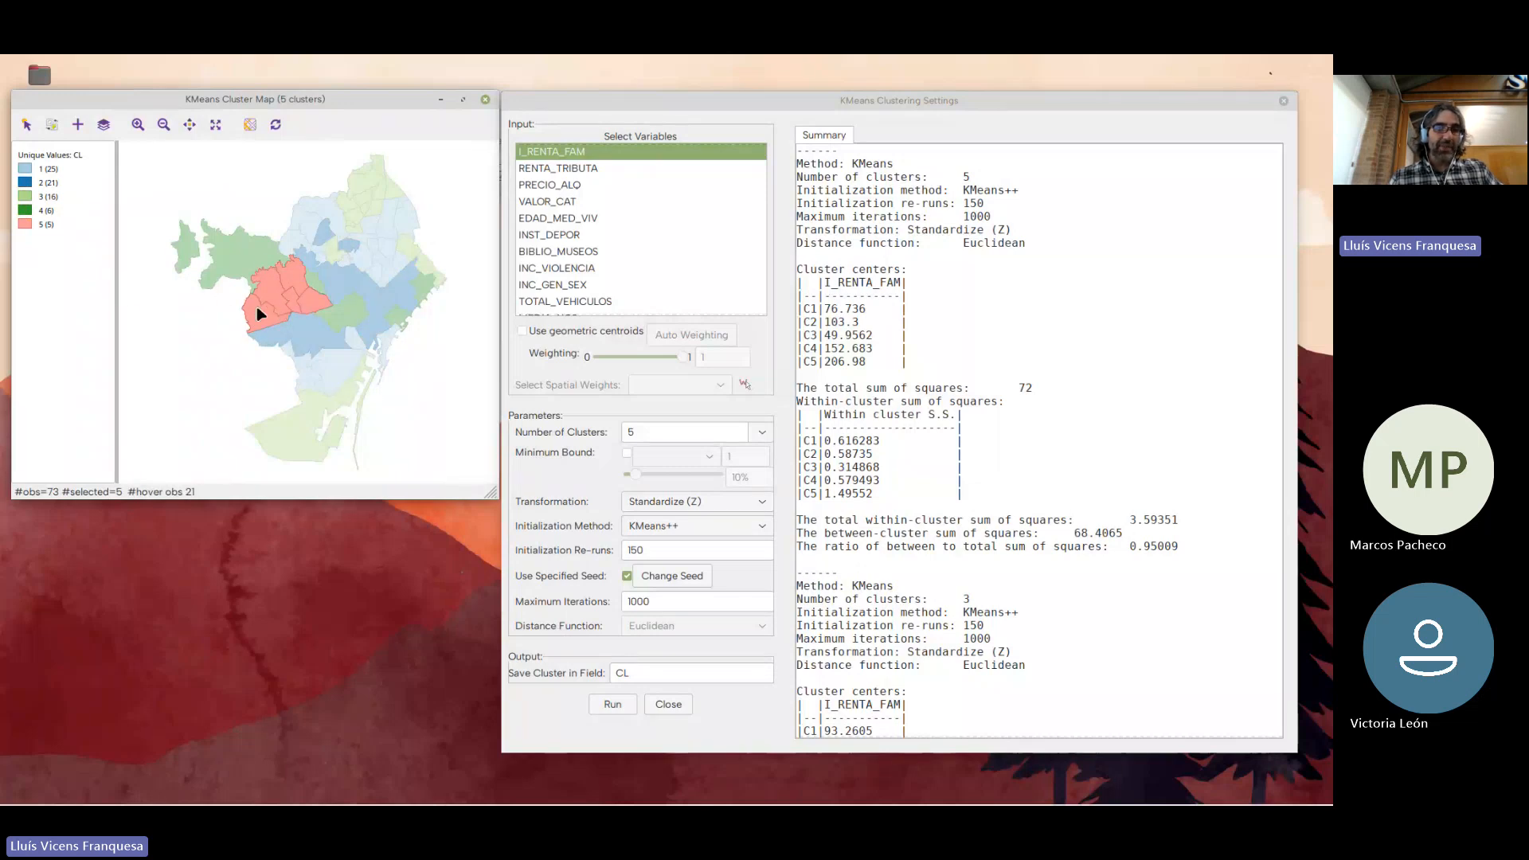
{"action": "left_click", "coordinate": [26, 212]}
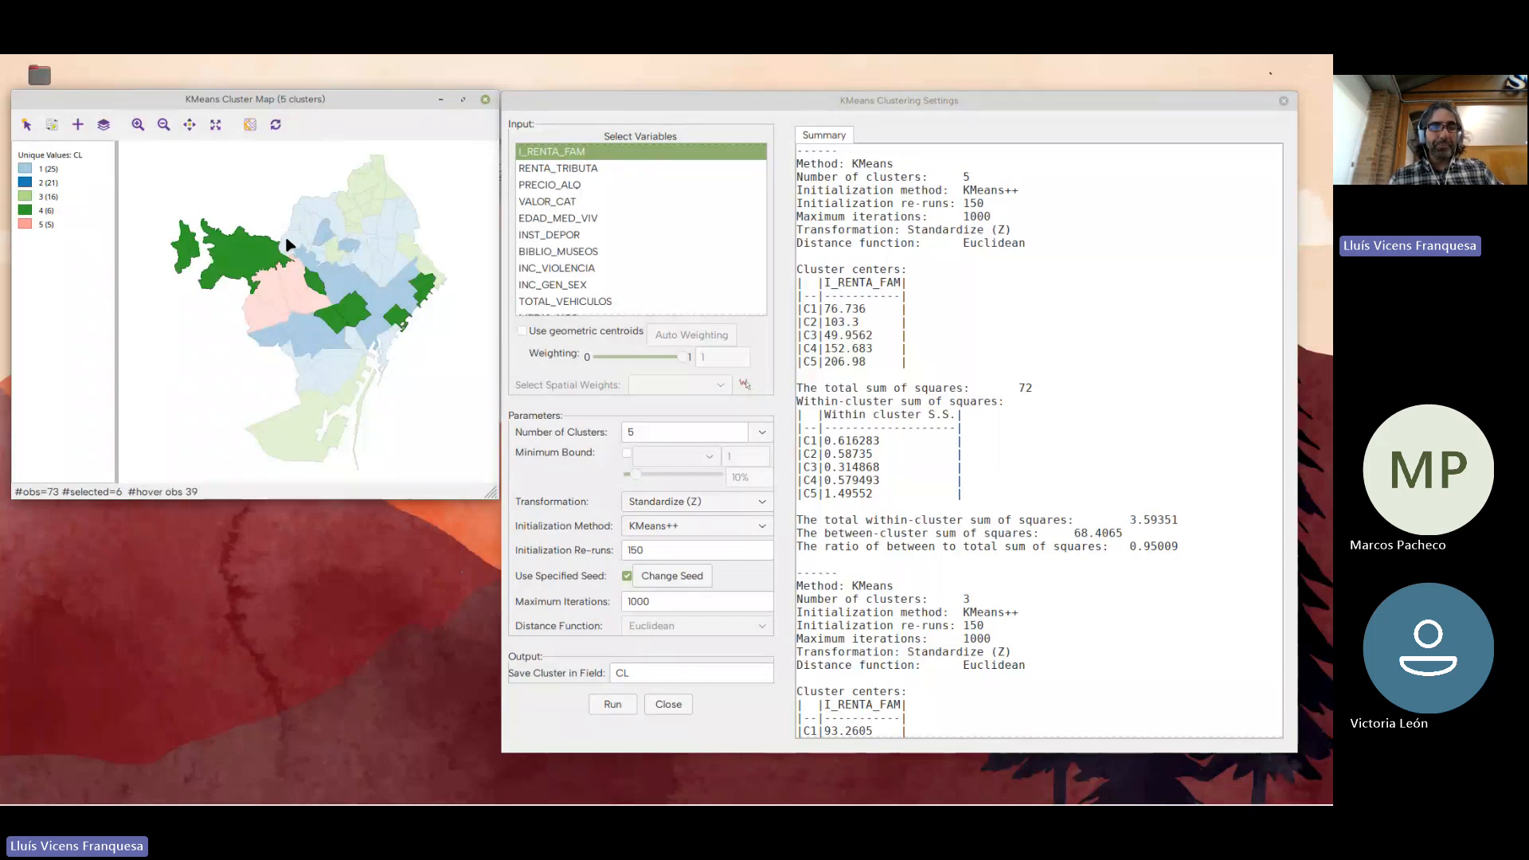
{"action": "left_click_drag", "start_coordinate": [708, 112], "coordinate": [709, 111]}
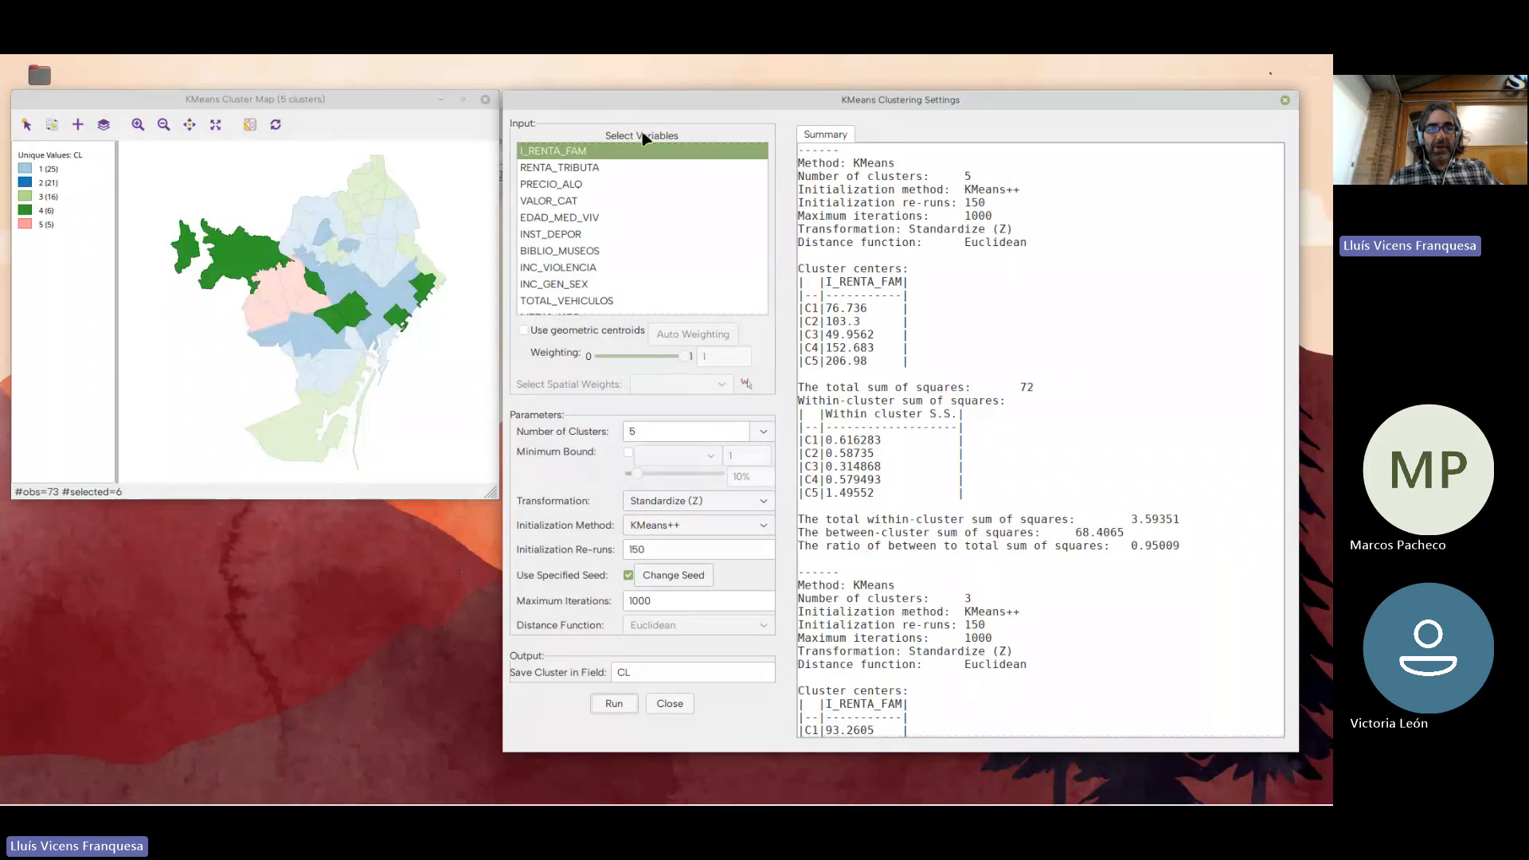
{"action": "left_click", "coordinate": [449, 241]}
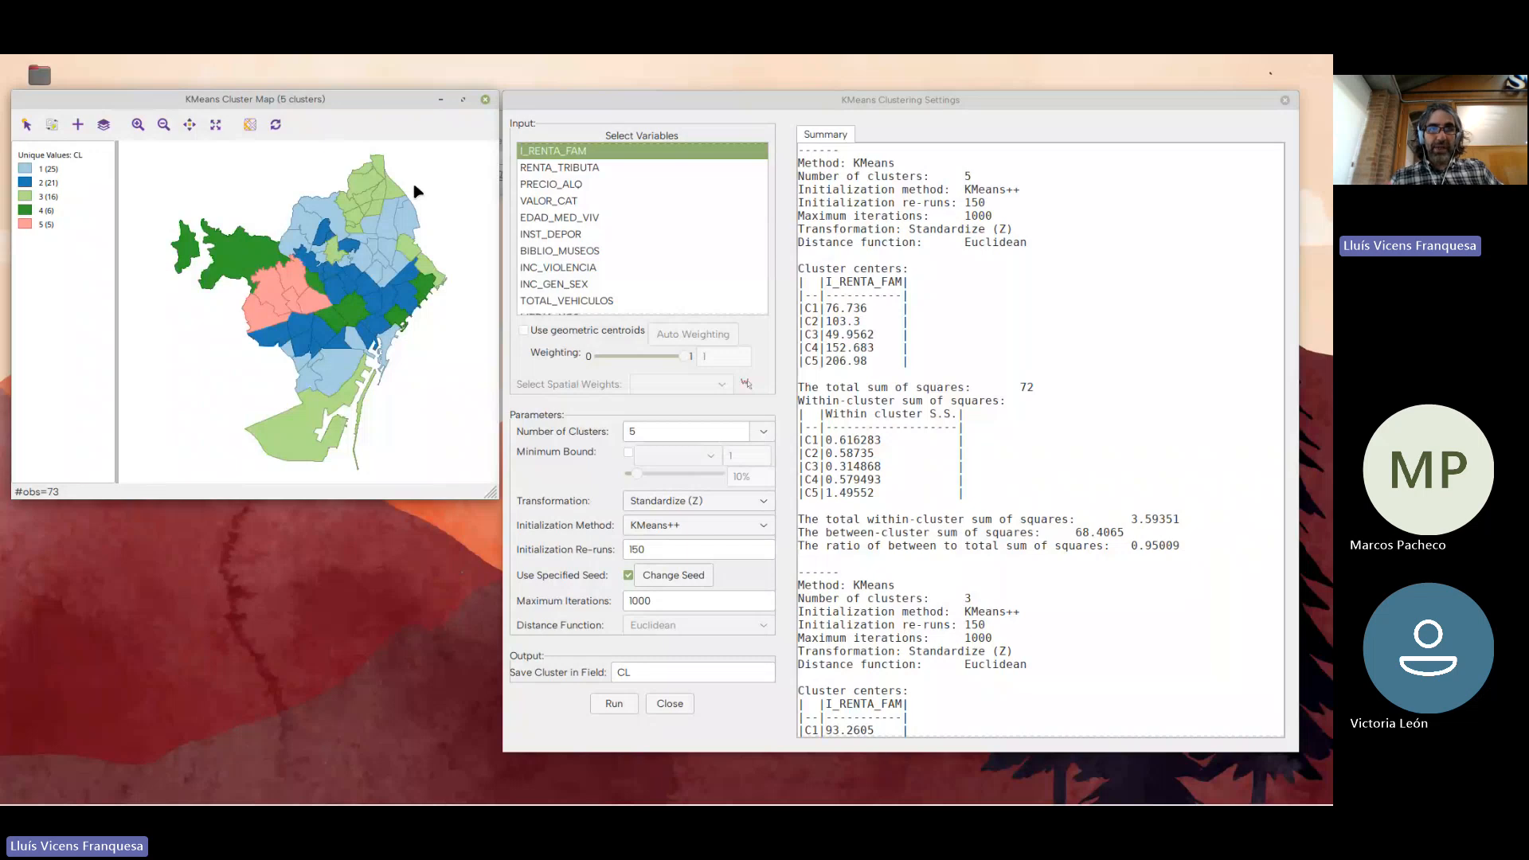
Bring GeoDa's main window forward, close the K Means settings, and place the main window beside the five-cluster map
{"action": "left_click", "coordinate": [529, 331]}
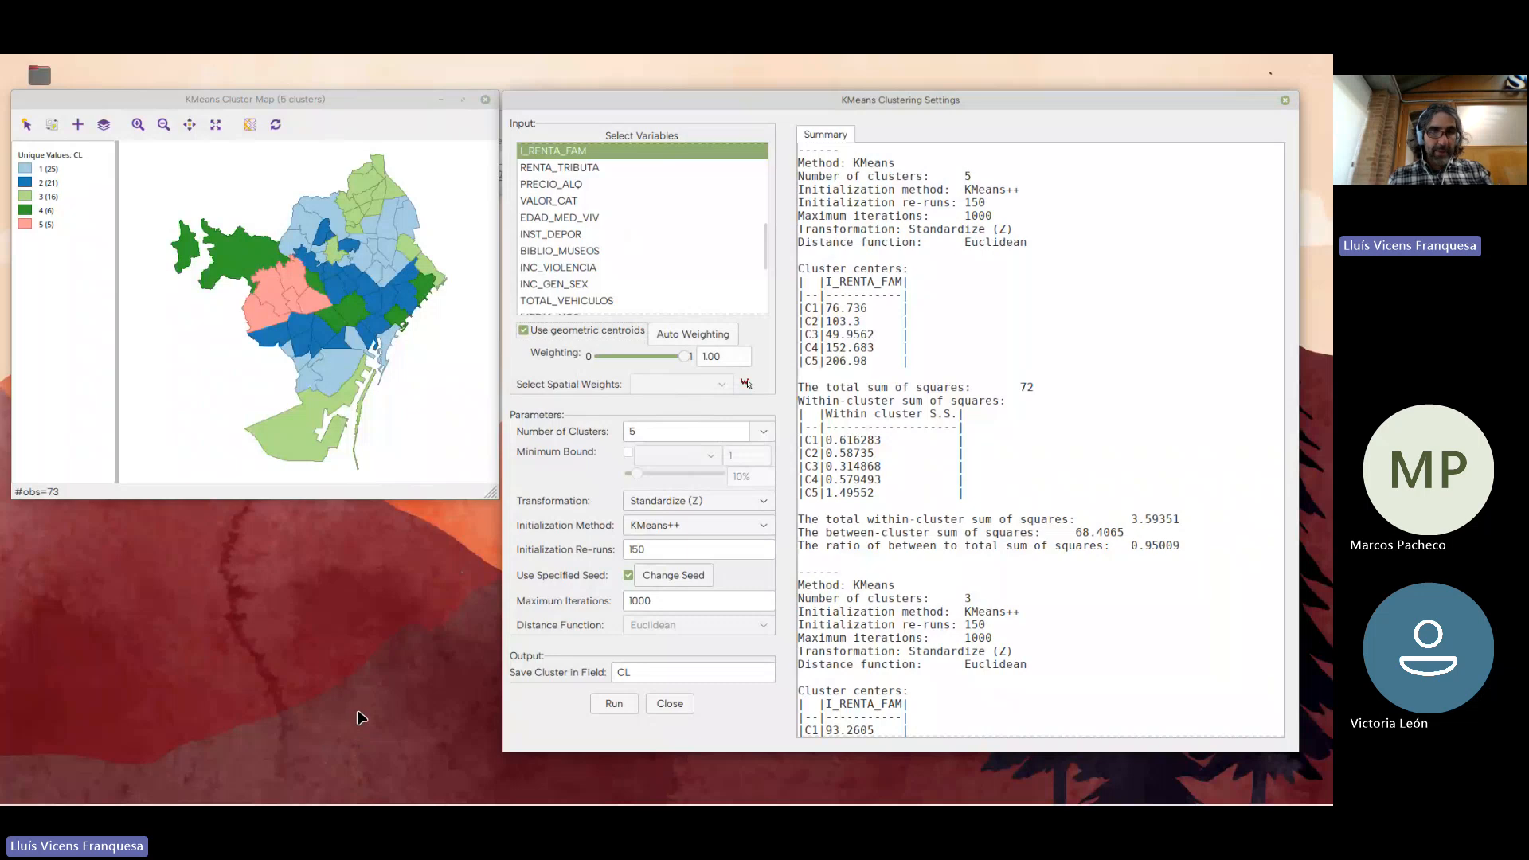
{"action": "key", "text": "alt+Tab"}
{"action": "key", "text": "alt+Tab"}
{"action": "key", "text": "alt+Tab"}
{"action": "key", "text": "alt+Tab"}
{"action": "key", "text": "alt+Tab"}
{"action": "key", "text": "alt+Tab"}
{"action": "key", "text": "alt+Tab"}
{"action": "key", "text": "alt+Tab"}
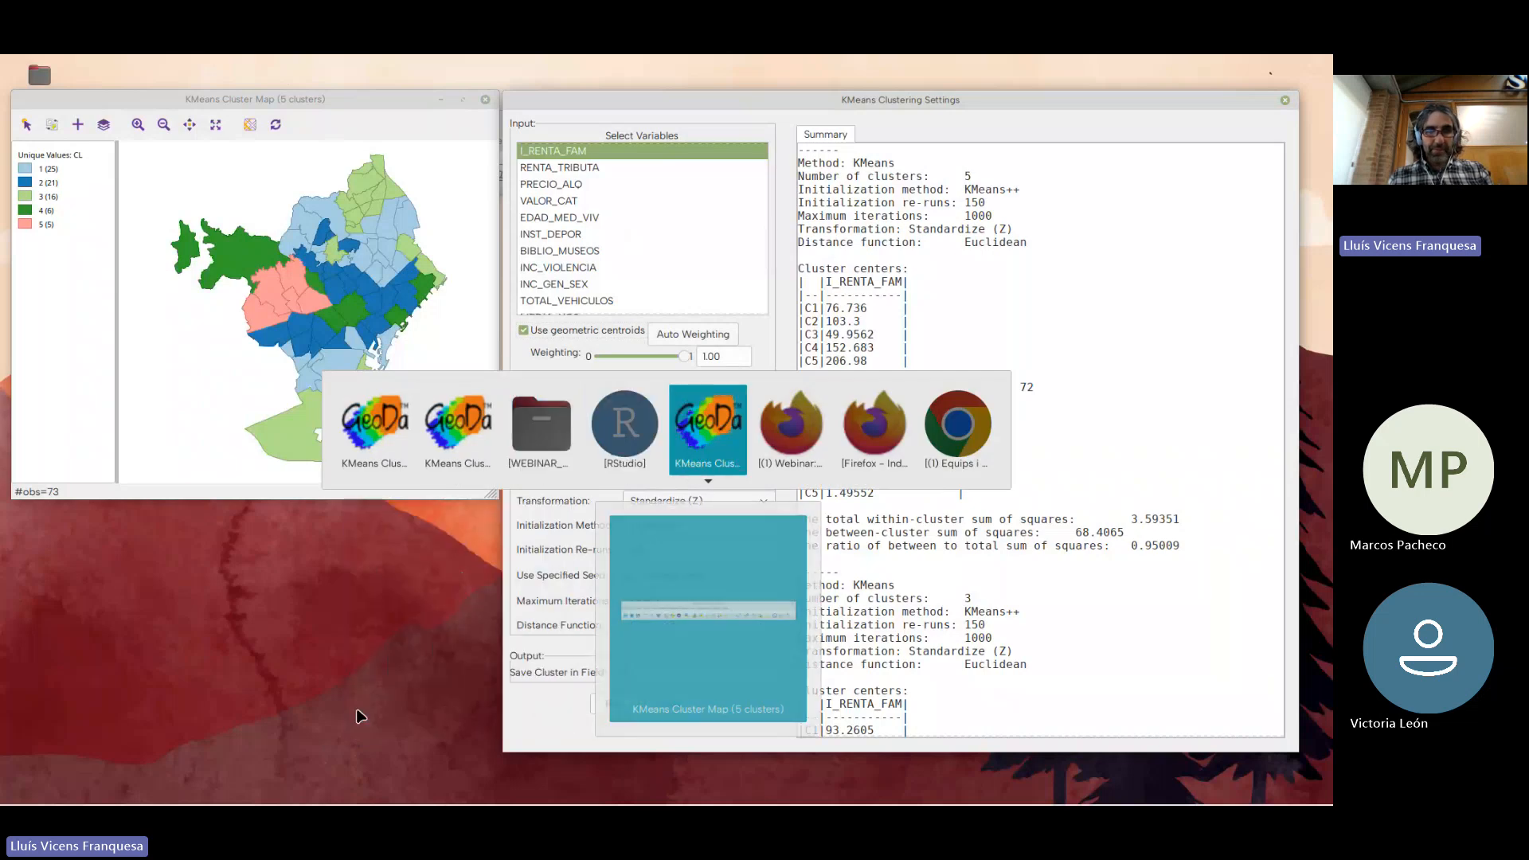
{"action": "key", "text": "alt+Tab"}
{"action": "key", "text": "alt+Tab"}
{"action": "key", "text": "alt+Tab"}
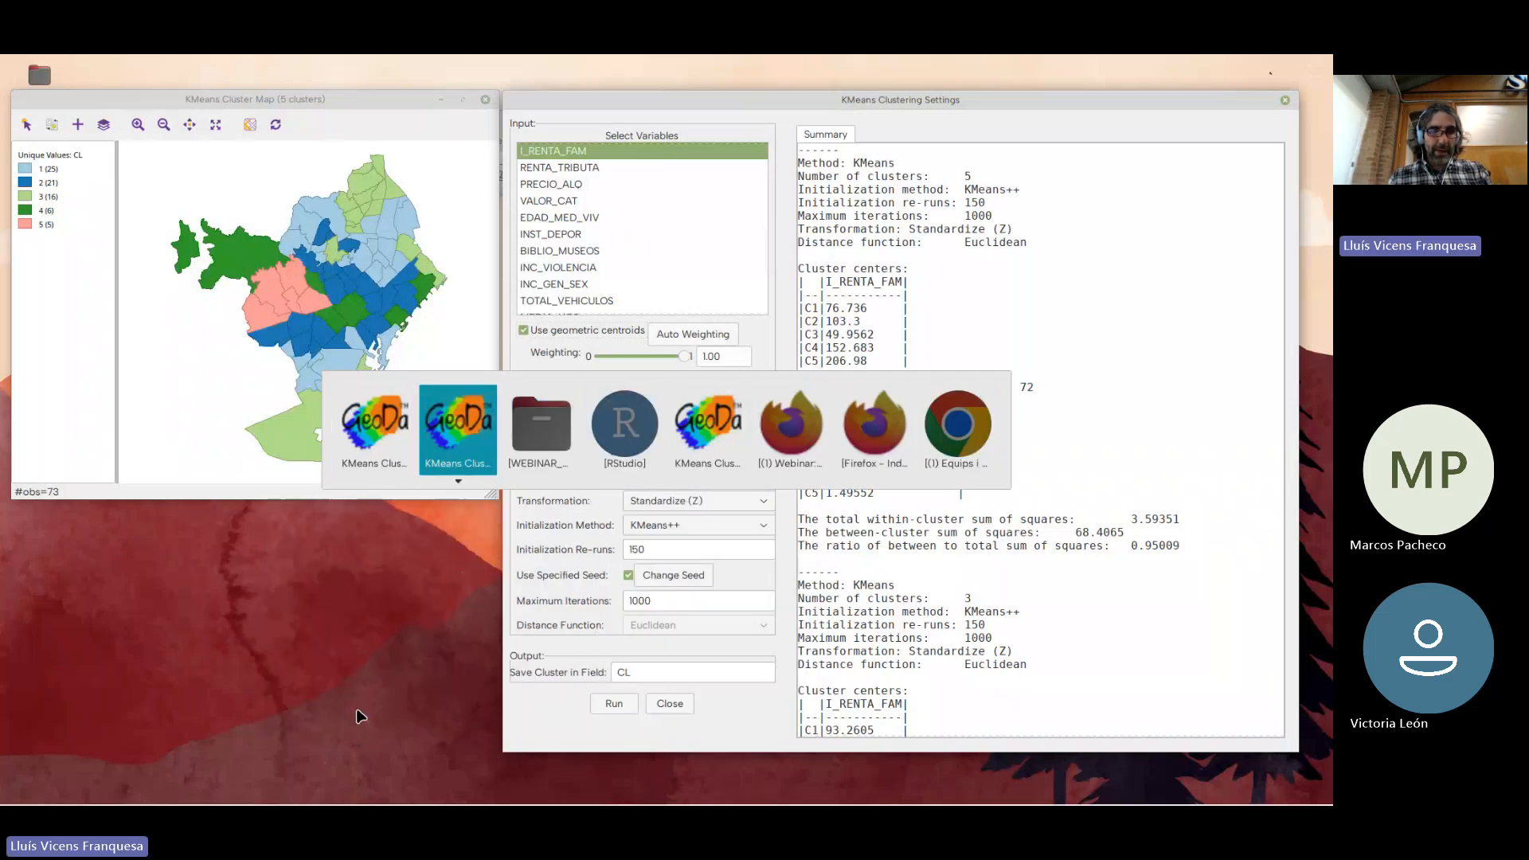
{"action": "key", "text": "alt+Tab"}
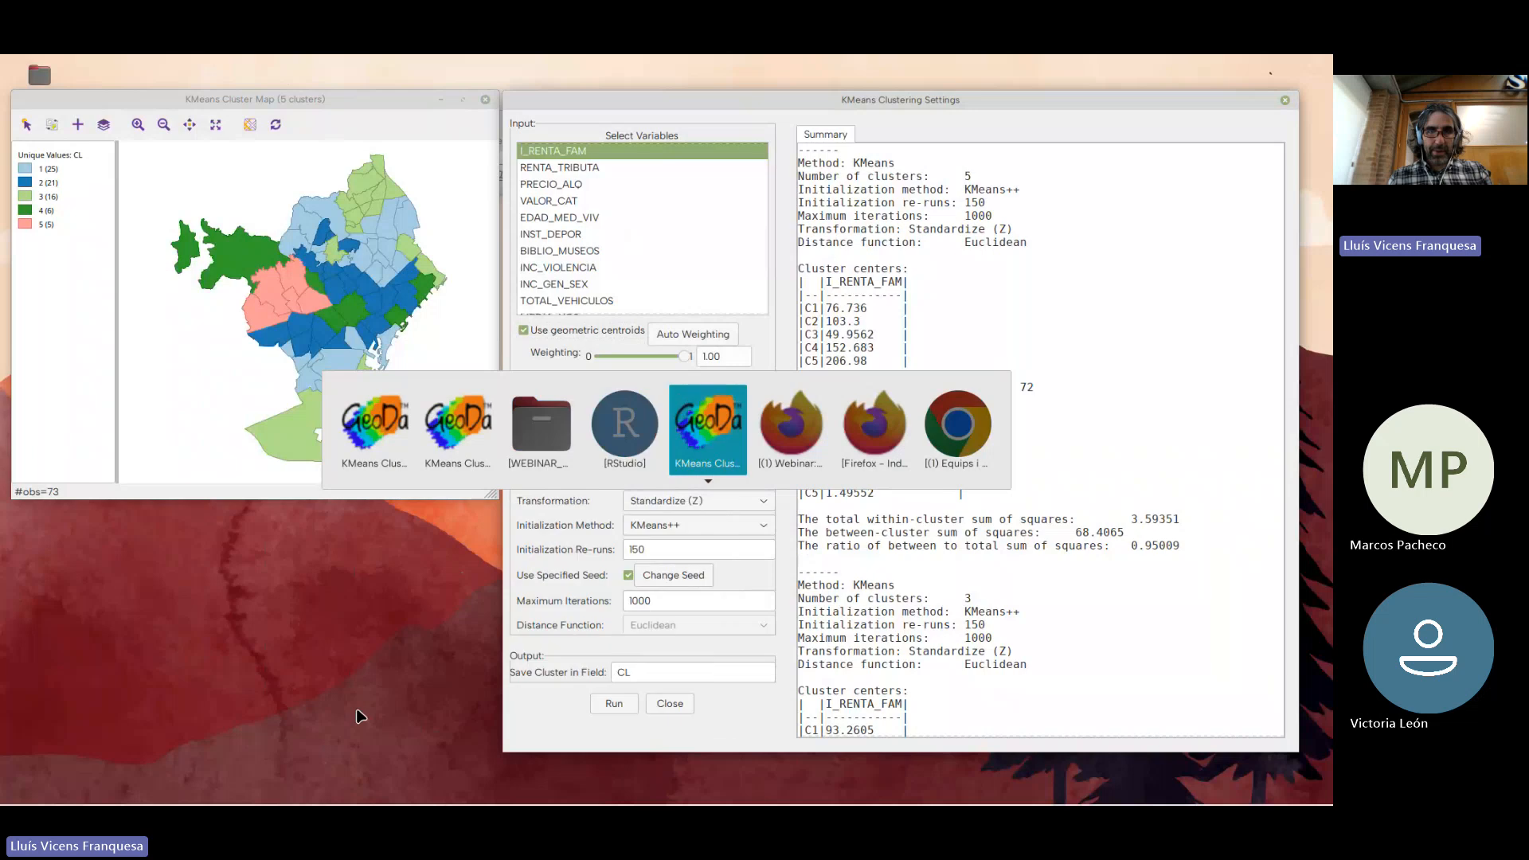
{"action": "left_click_drag", "start_coordinate": [422, 121], "coordinate": [148, 599]}
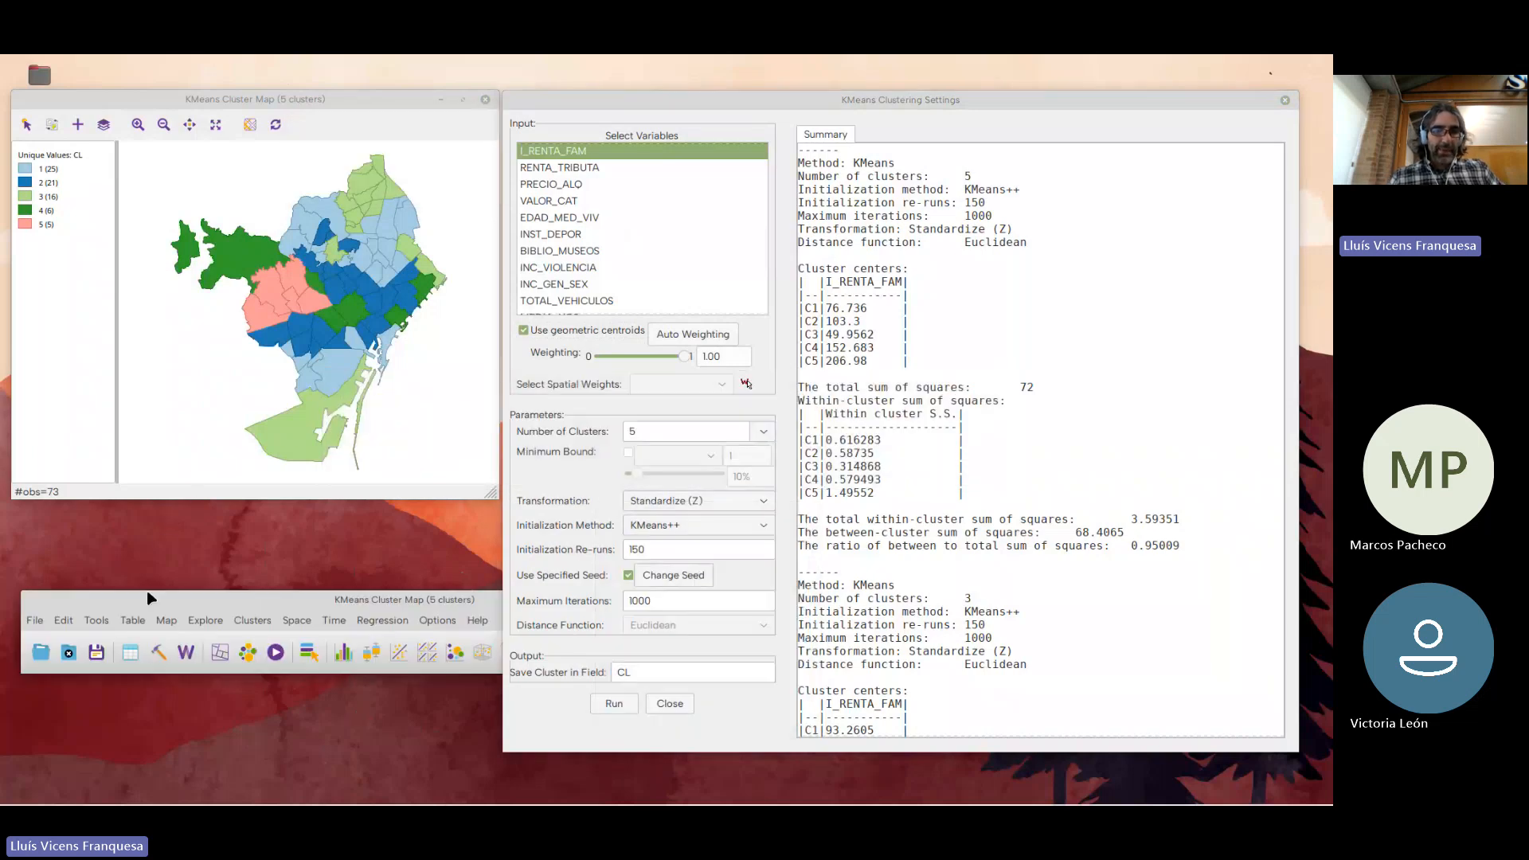
{"action": "left_click", "coordinate": [1288, 104]}
{"action": "left_click_drag", "start_coordinate": [587, 599], "coordinate": [1046, 106]}
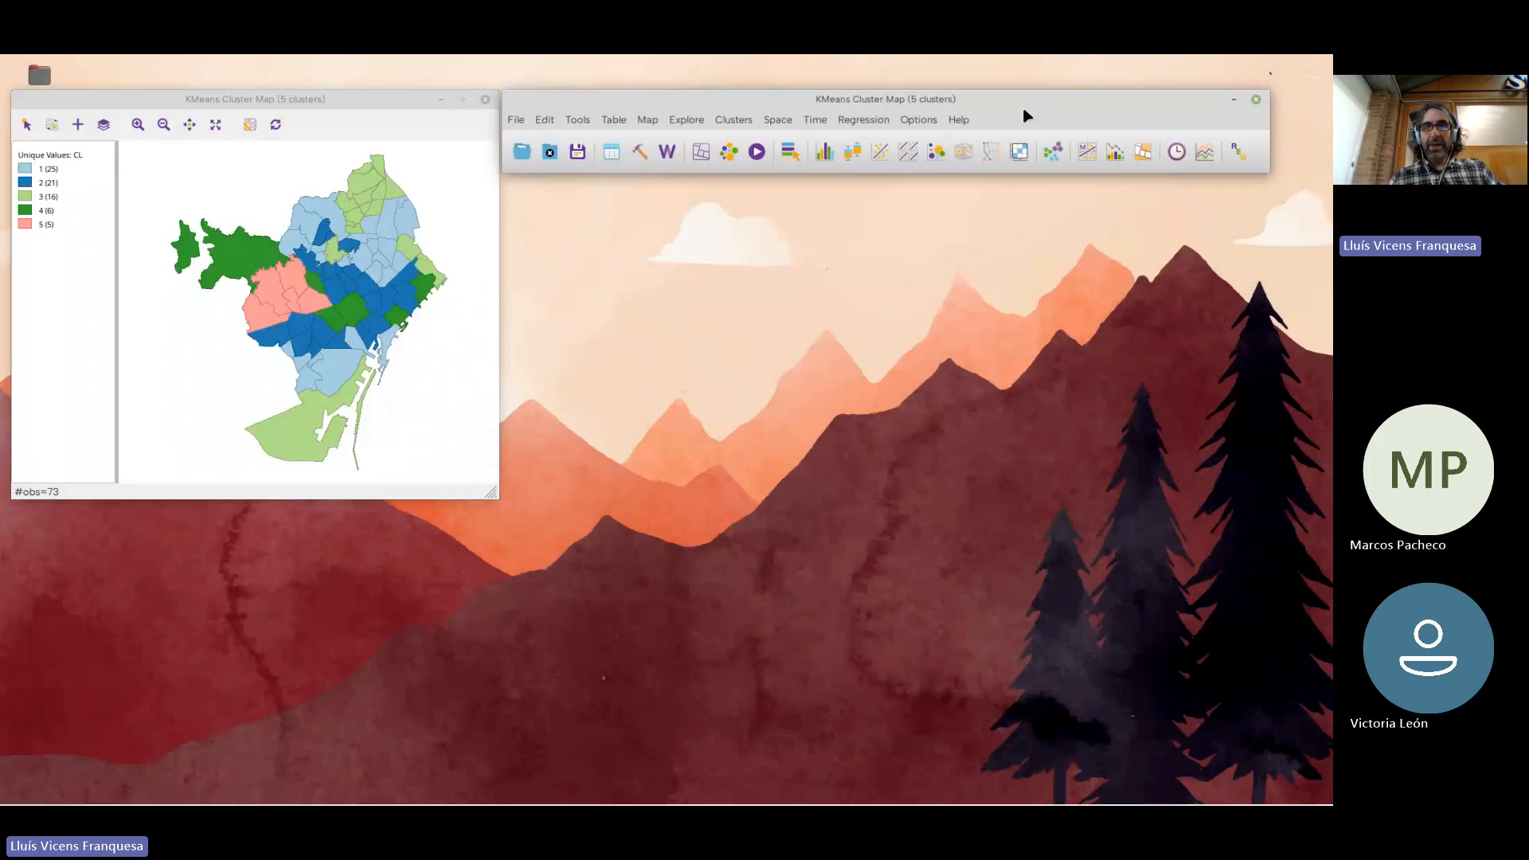
Open the Weights Manager from new K Means settings with geometric centroids enabled, and close the K Means settings
{"action": "left_click", "coordinate": [667, 151]}
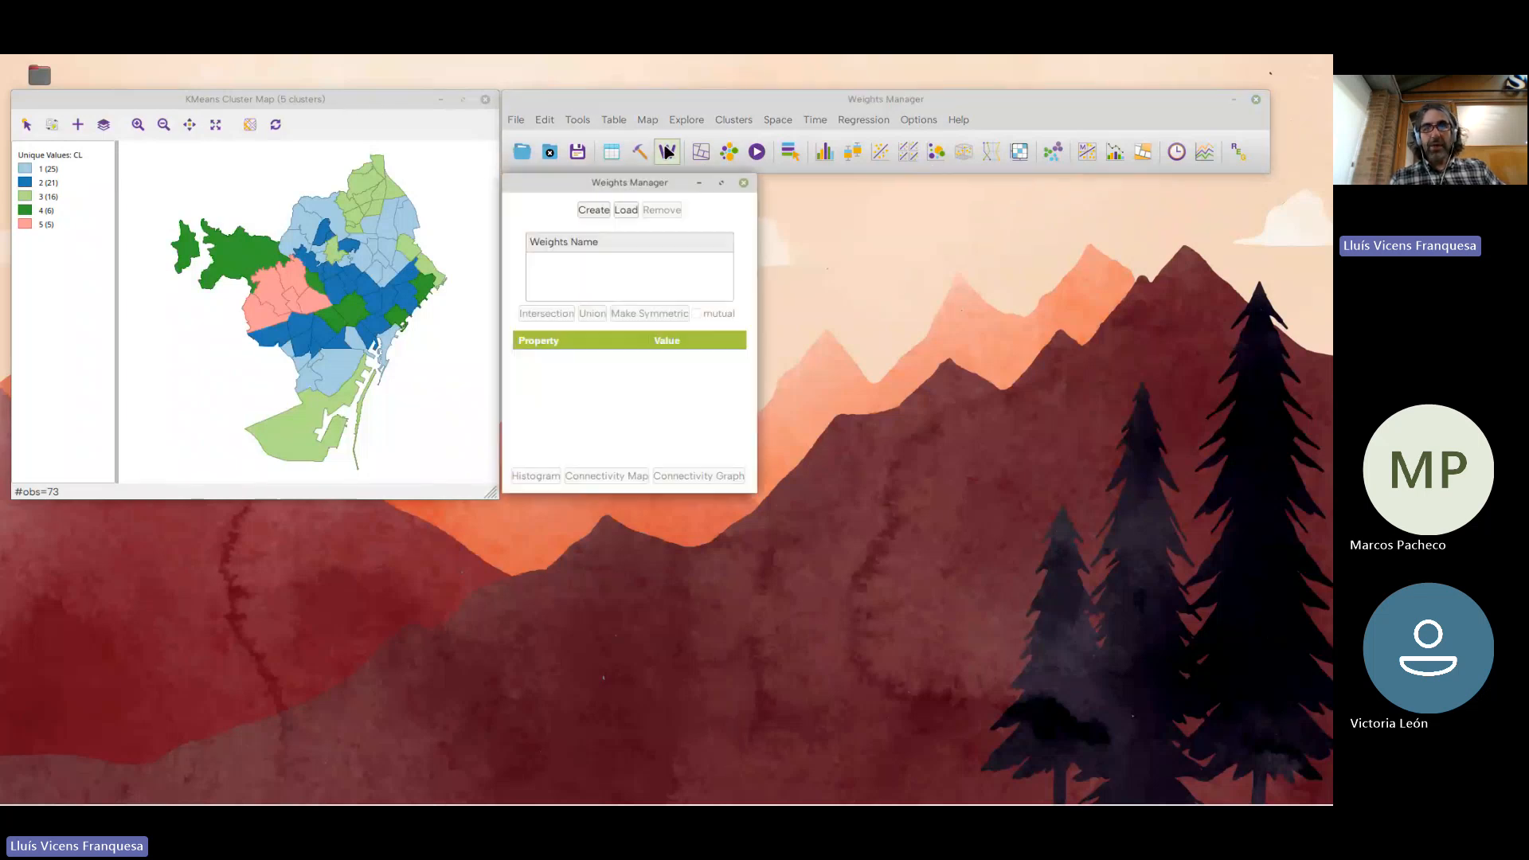
{"action": "left_click", "coordinate": [743, 180]}
{"action": "left_click", "coordinate": [732, 121]}
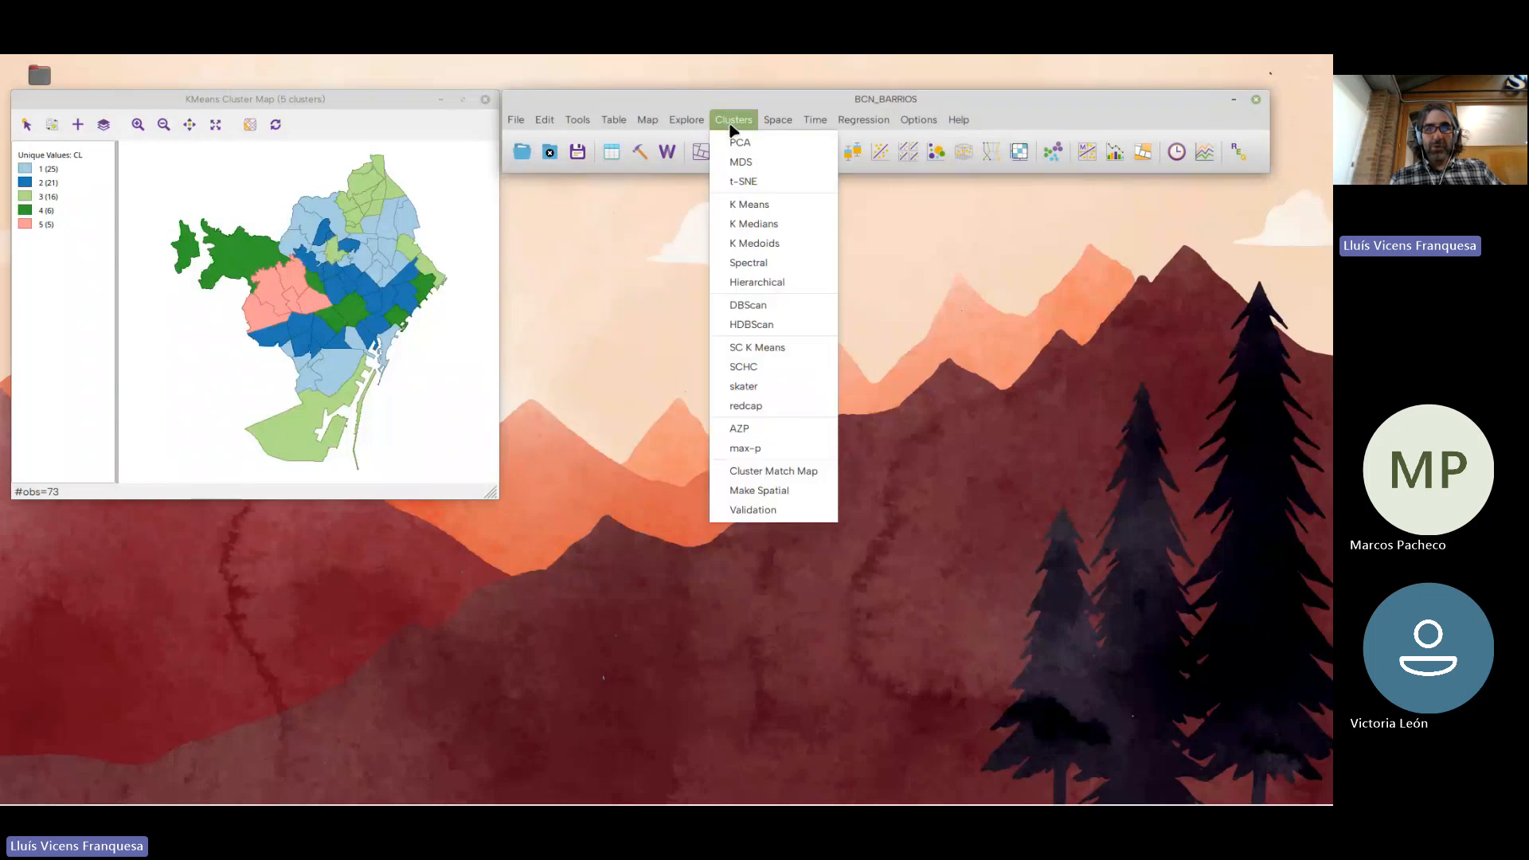
{"action": "left_click", "coordinate": [754, 205]}
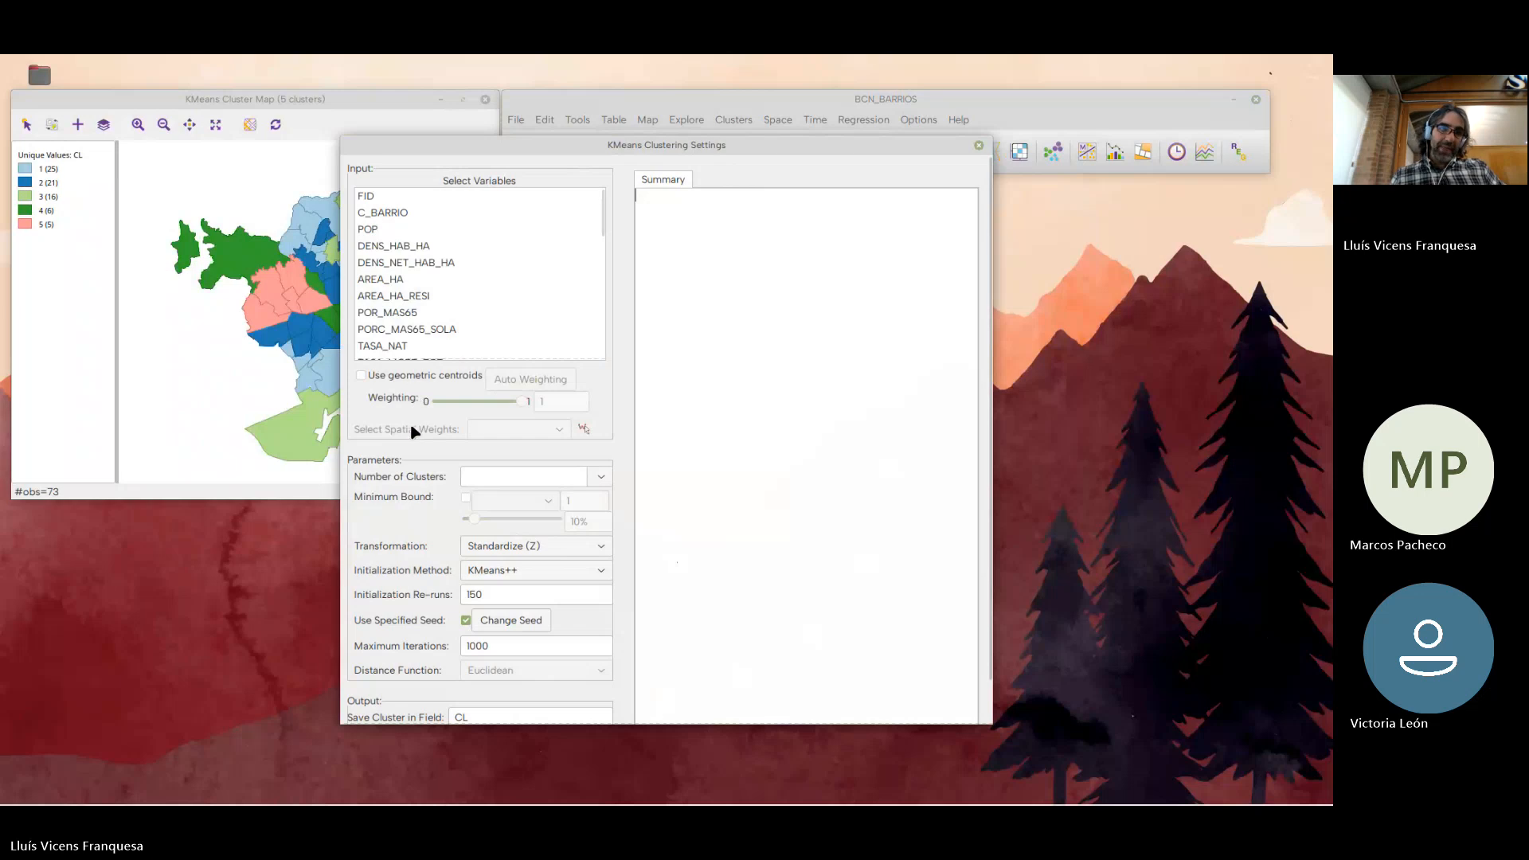
{"action": "left_click", "coordinate": [362, 376]}
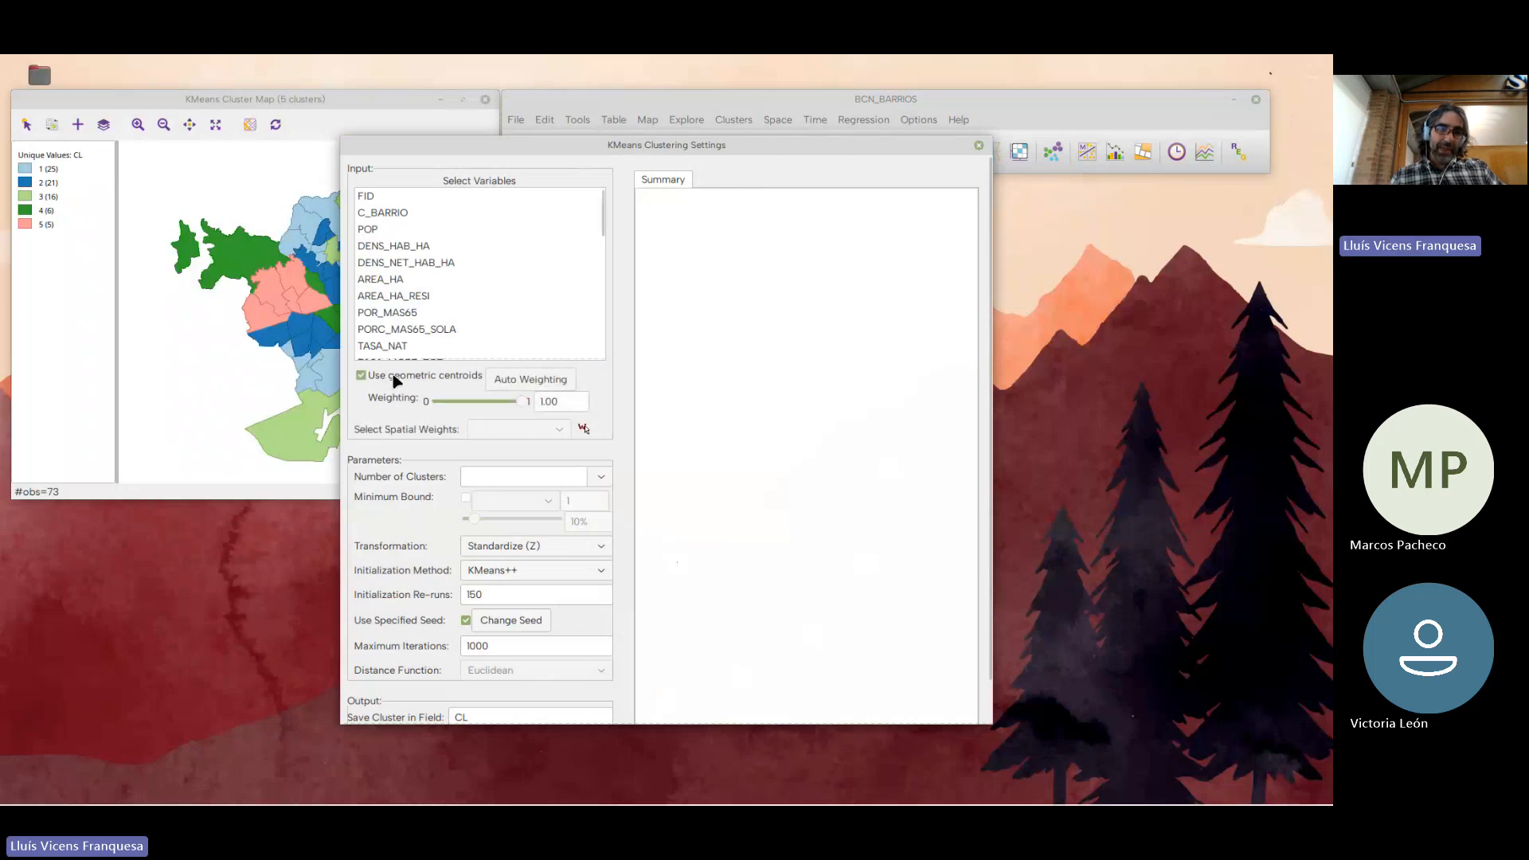
{"action": "left_click", "coordinate": [584, 431]}
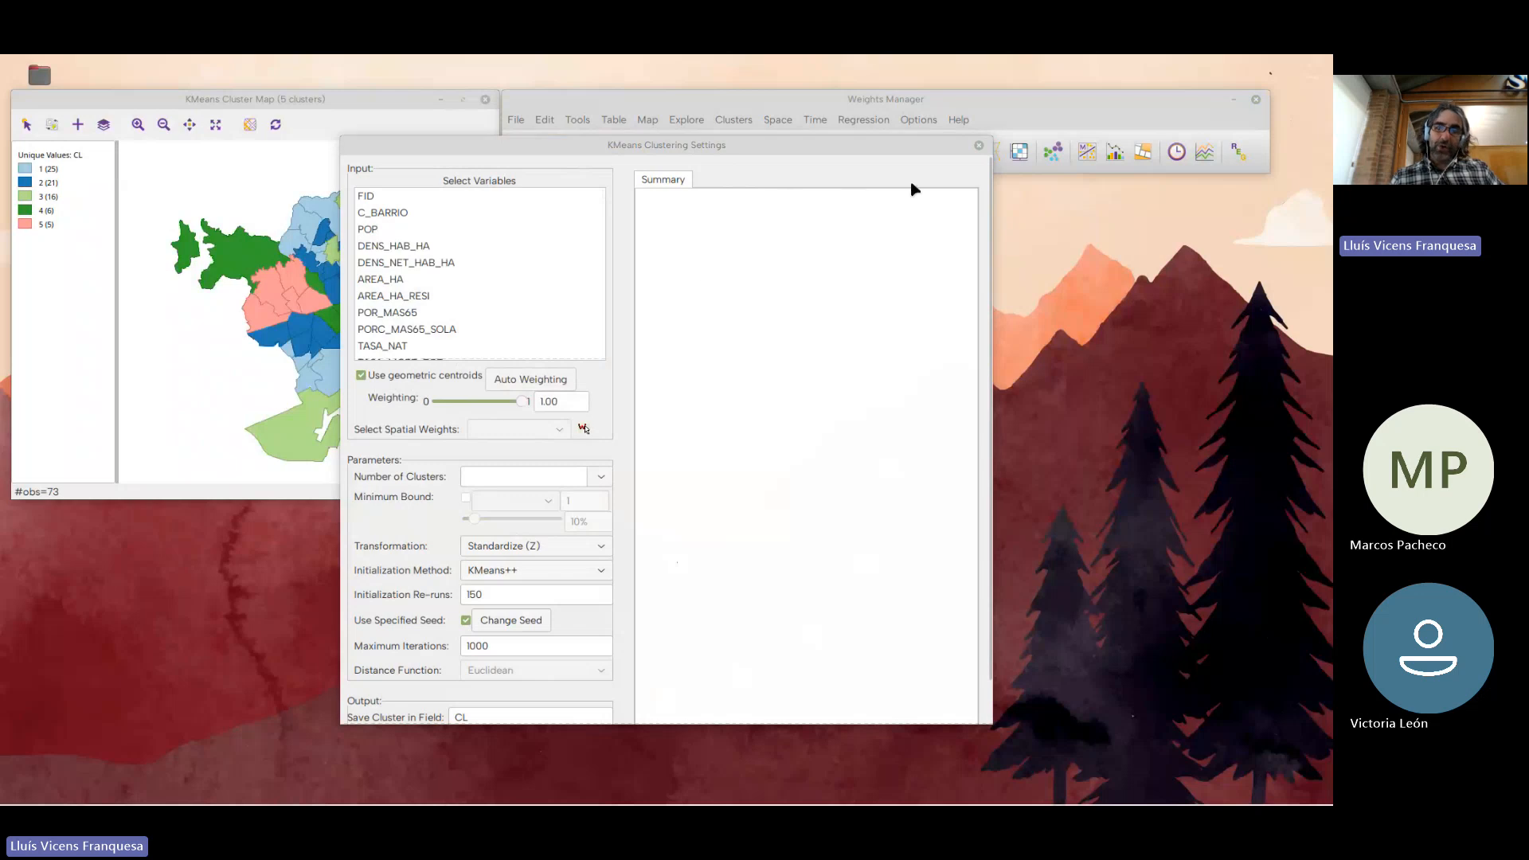
{"action": "left_click", "coordinate": [978, 146]}
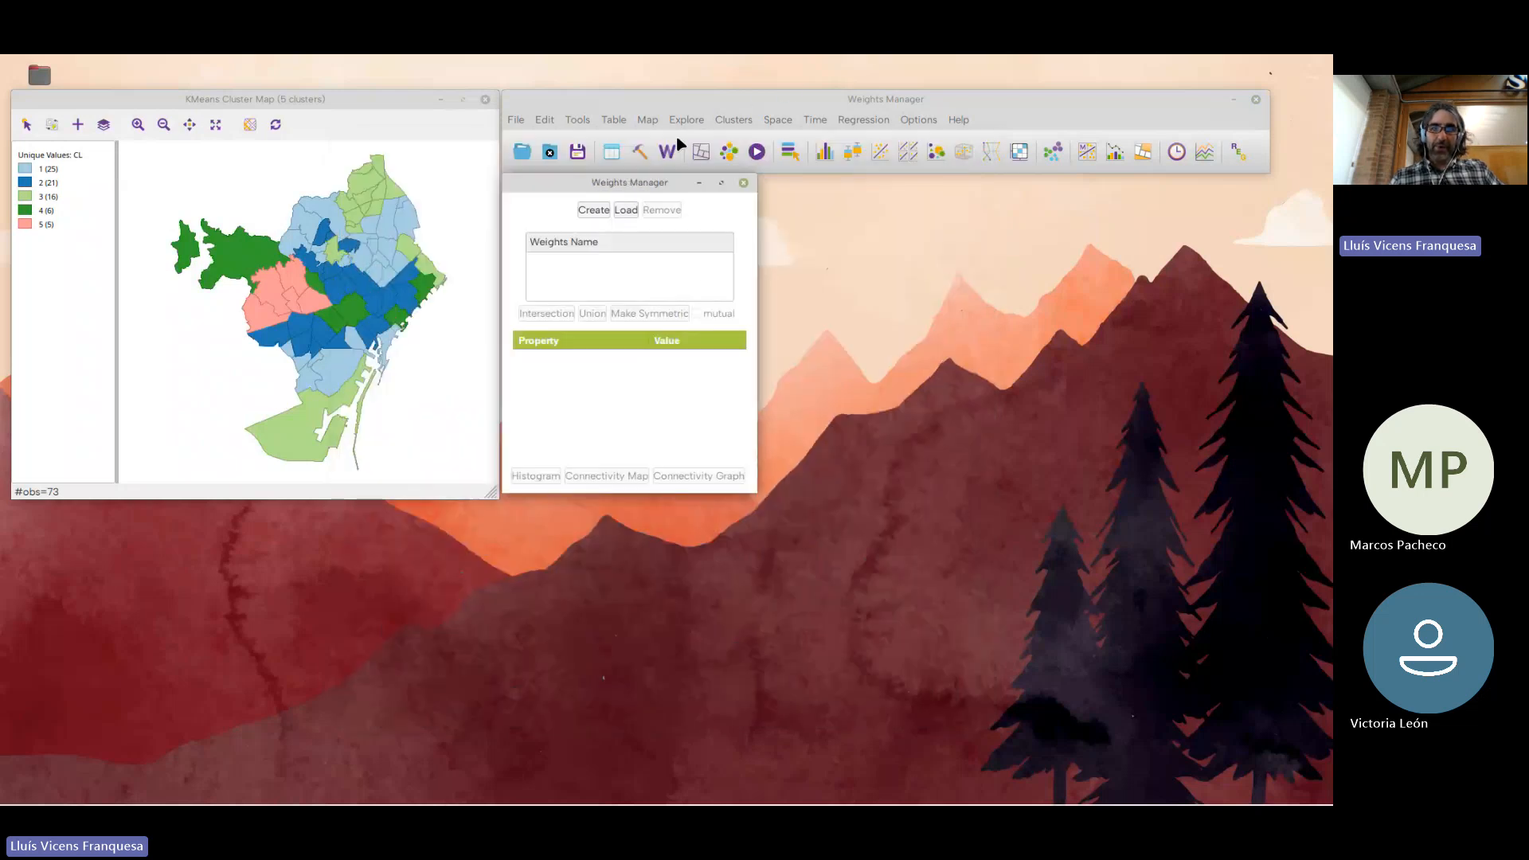
Create a first-order queen contiguity weights file BCN_BARRIOS.gal with FID as ID variable, and close both weights windows
{"action": "left_click_drag", "start_coordinate": [655, 181], "coordinate": [316, 238]}
{"action": "left_click", "coordinate": [251, 266]}
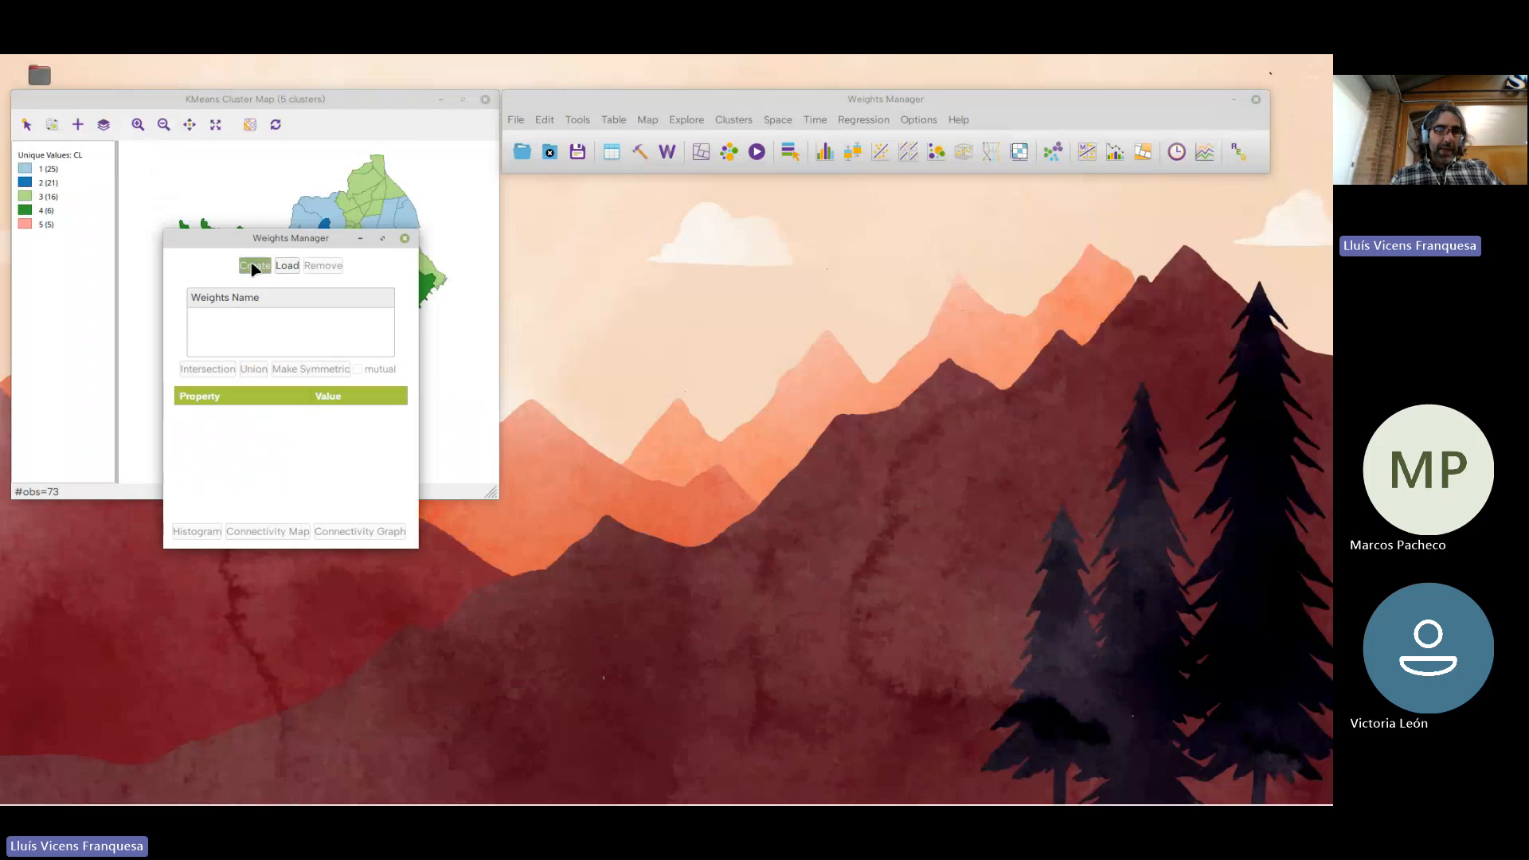
{"action": "left_click", "coordinate": [669, 227]}
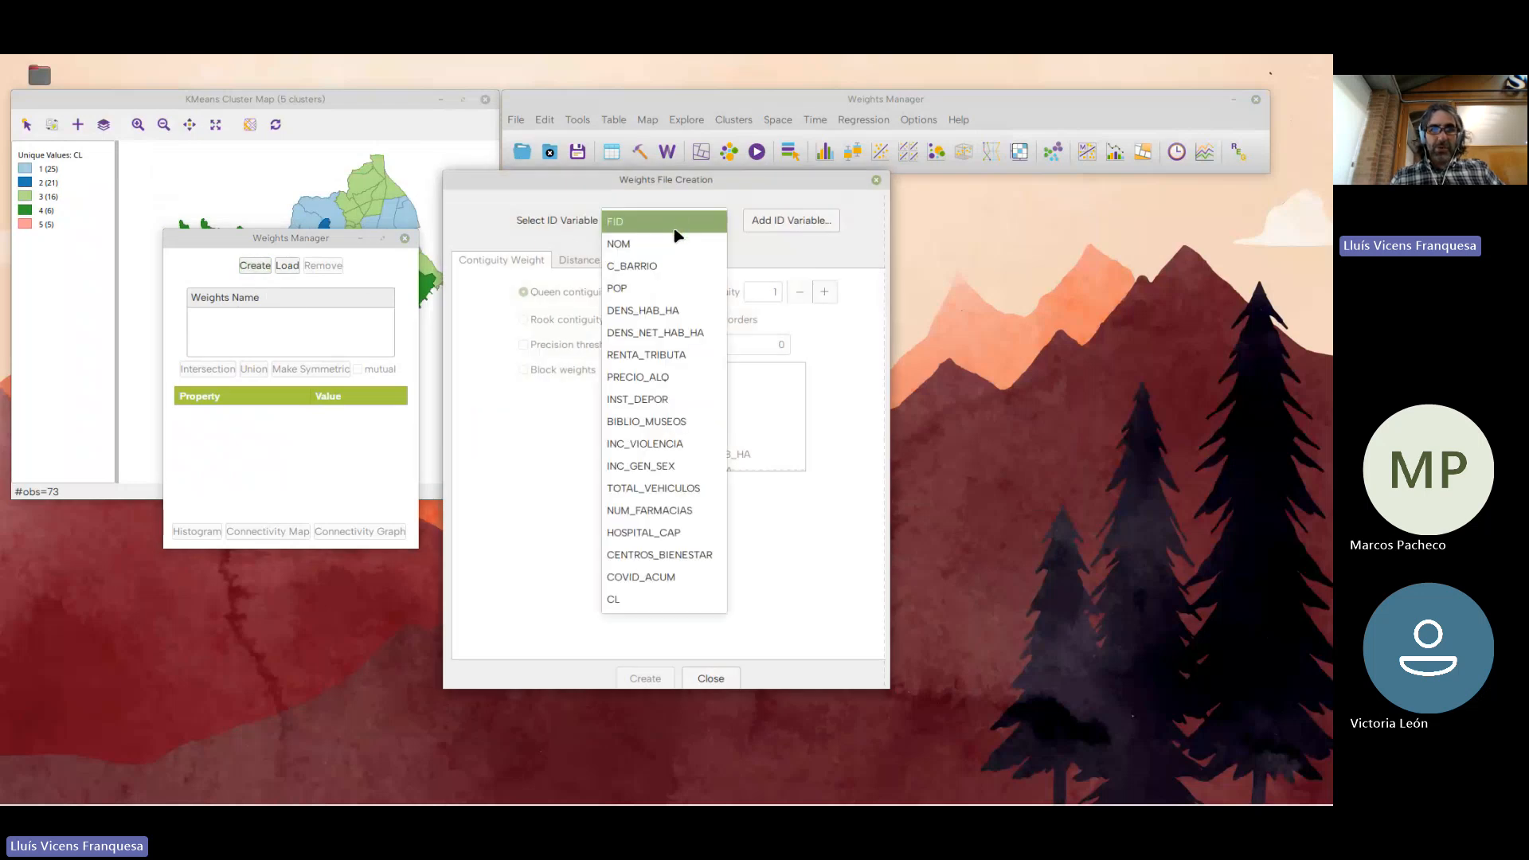
{"action": "left_click", "coordinate": [675, 230]}
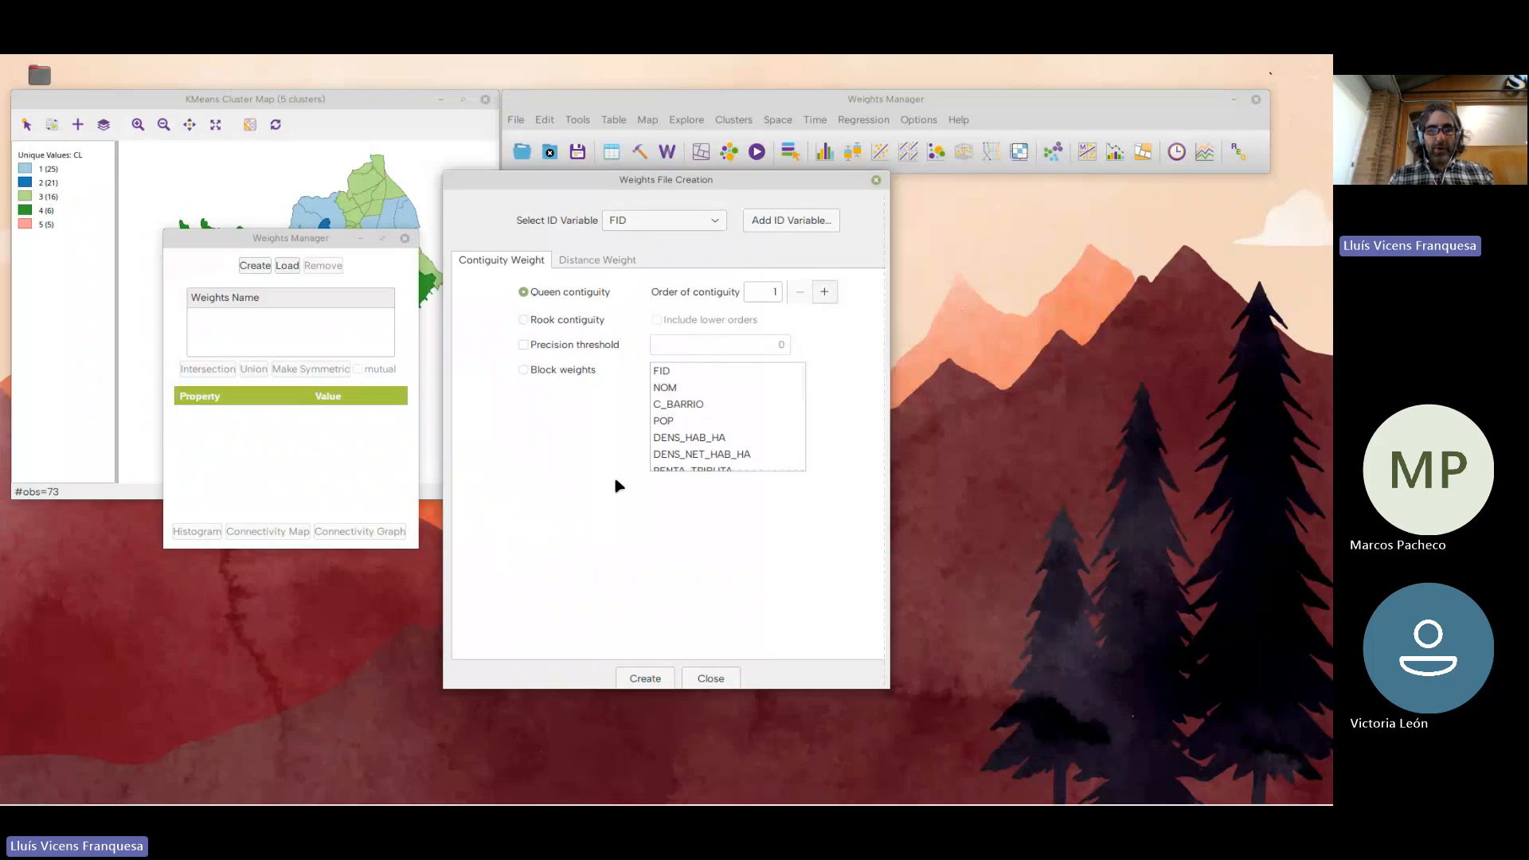
{"action": "left_click", "coordinate": [655, 679]}
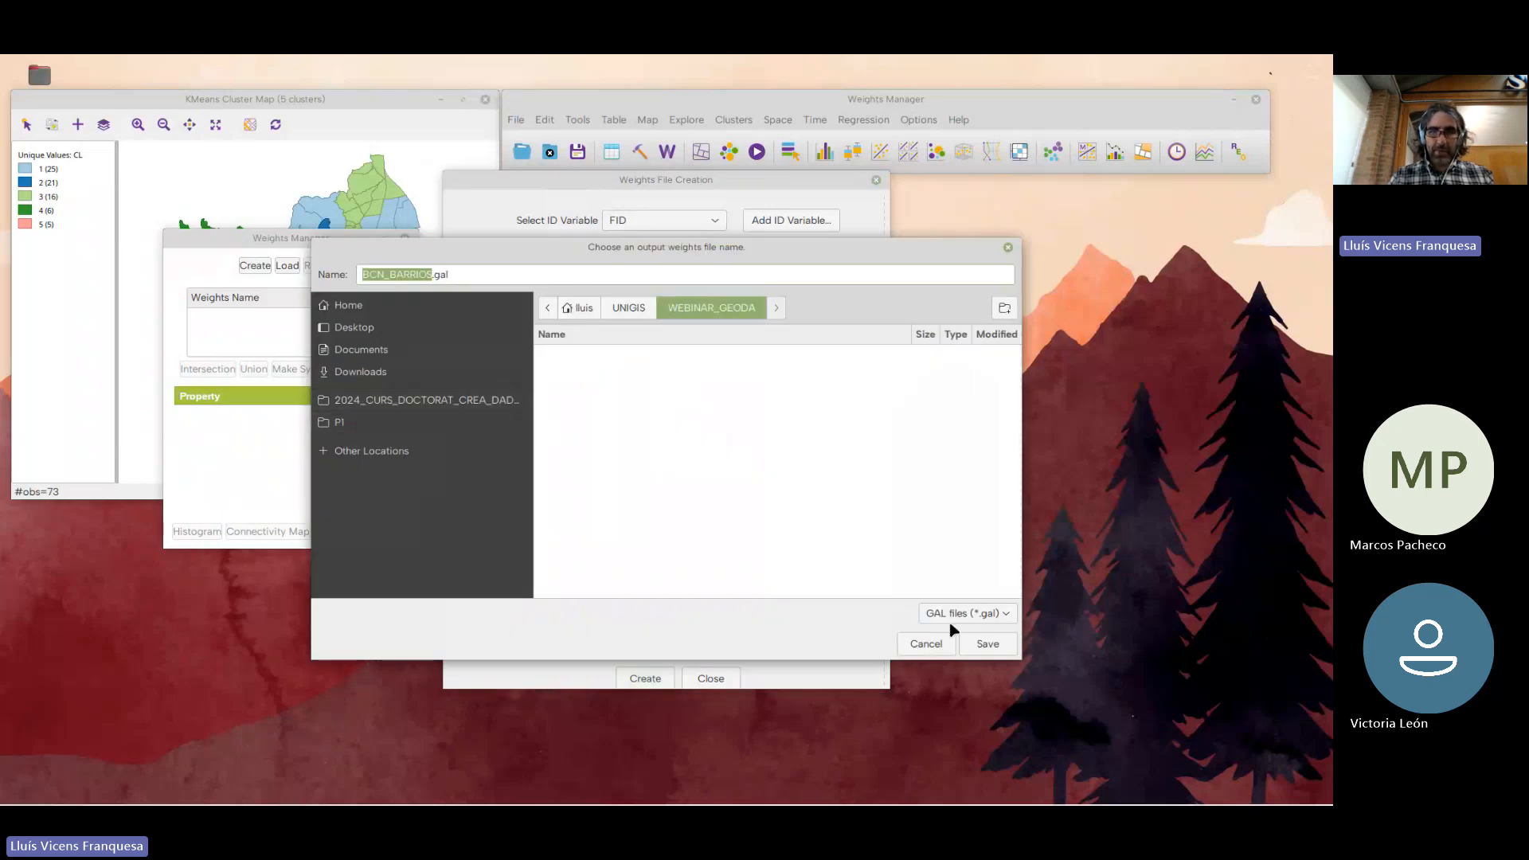
{"action": "left_click", "coordinate": [988, 644]}
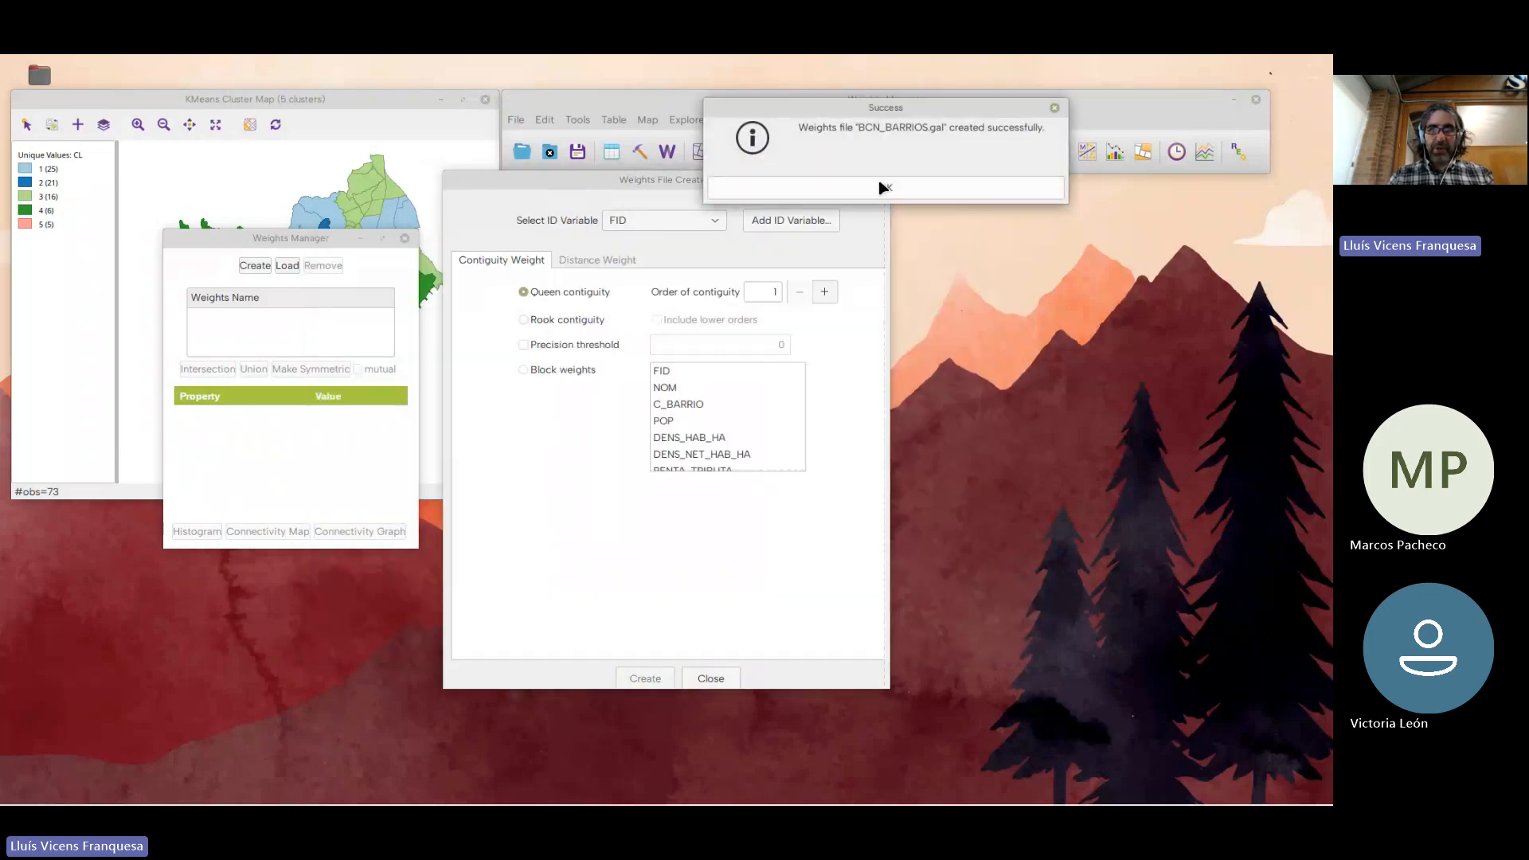
{"action": "left_click", "coordinate": [881, 187]}
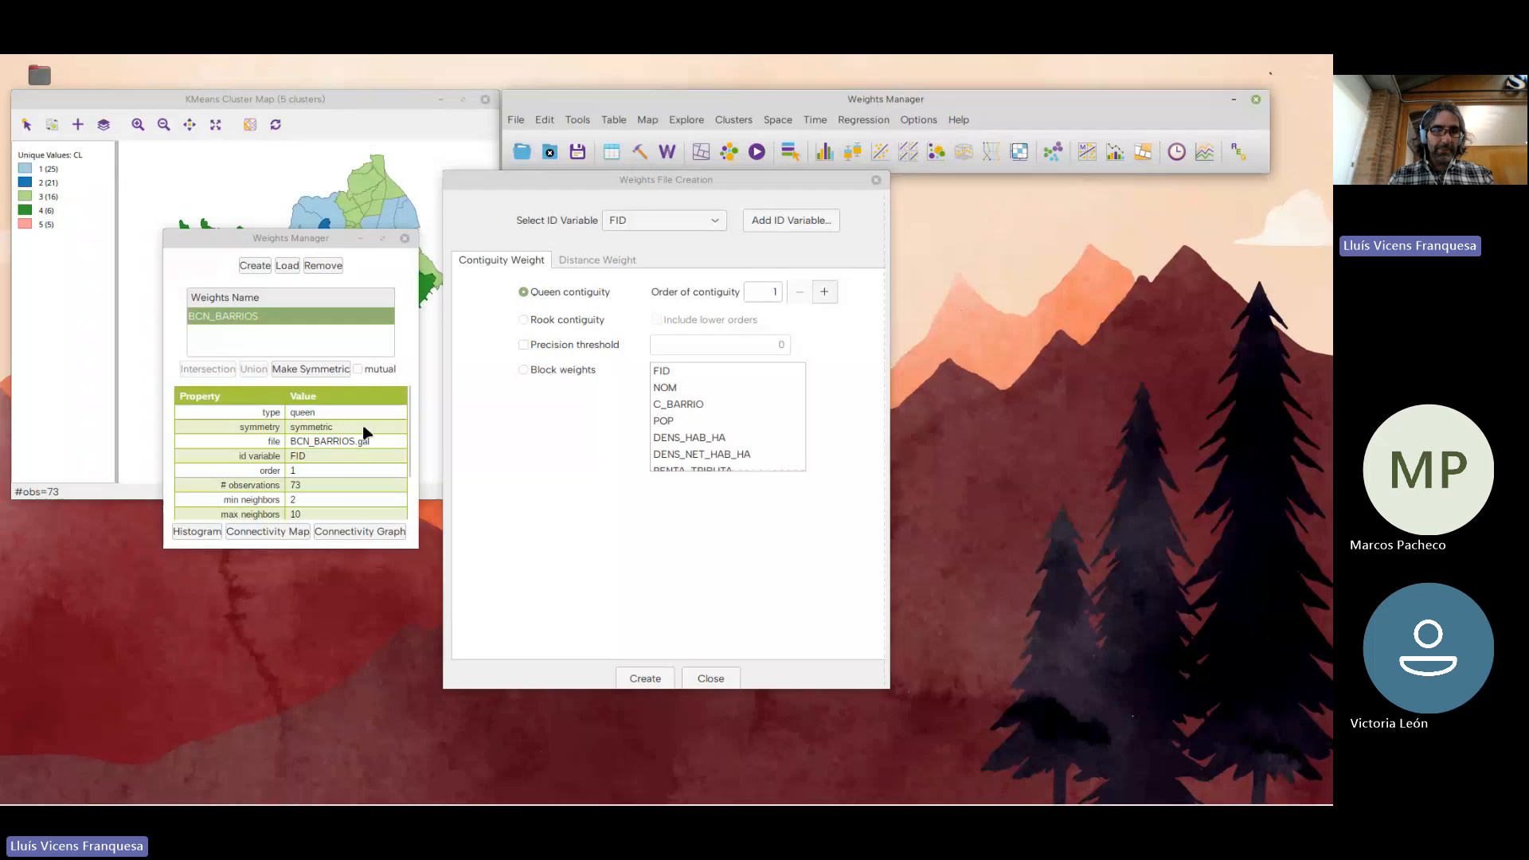
{"action": "left_click", "coordinate": [404, 238]}
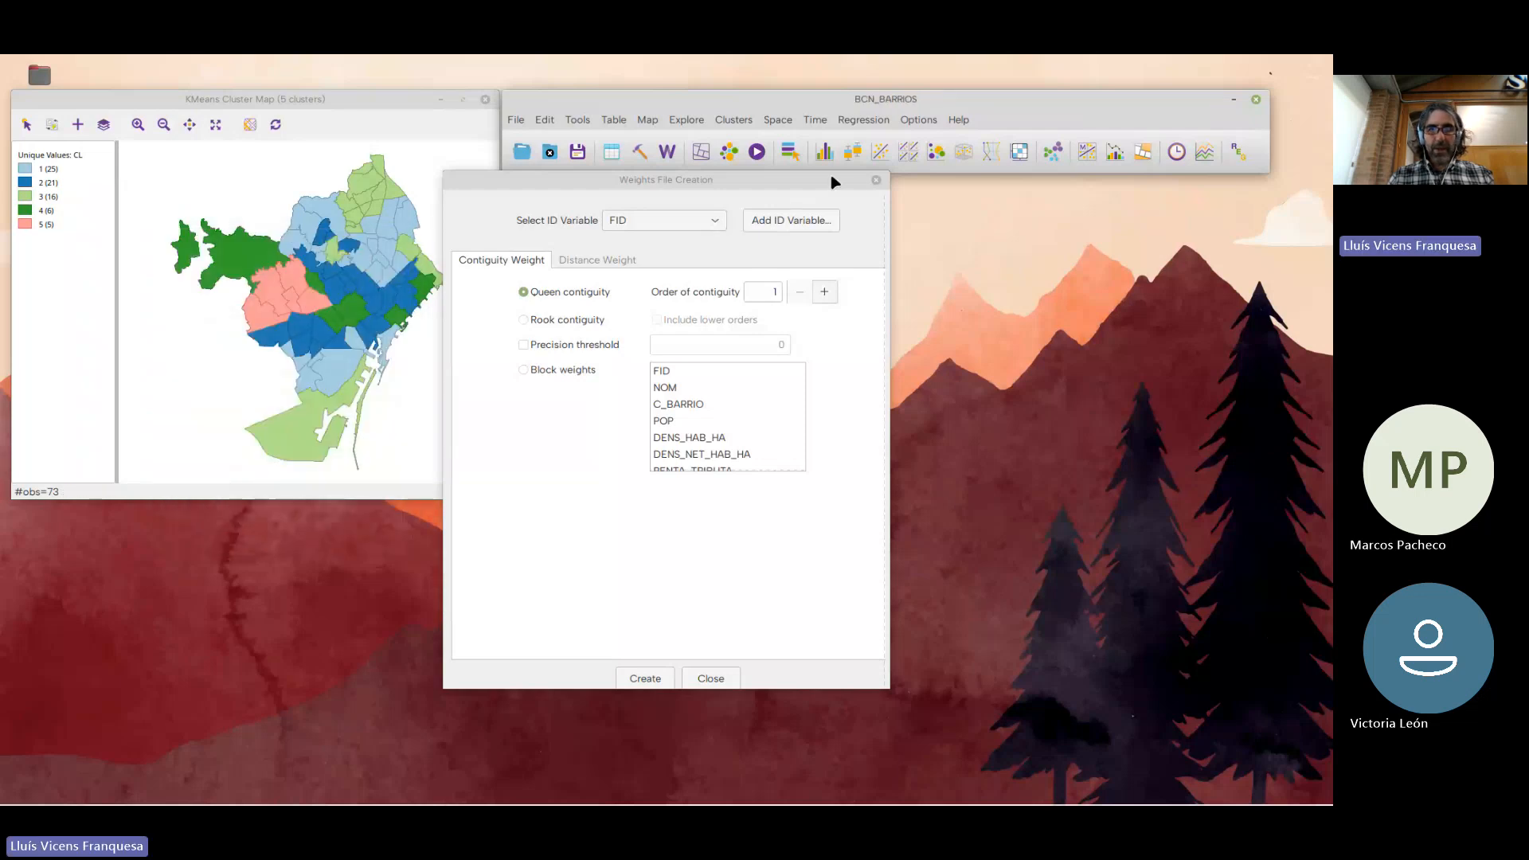
{"action": "left_click", "coordinate": [875, 181]}
Run K Means on I_RENTA_FAM with geometric centroids enabled and 4 clusters
{"action": "left_click", "coordinate": [733, 120]}
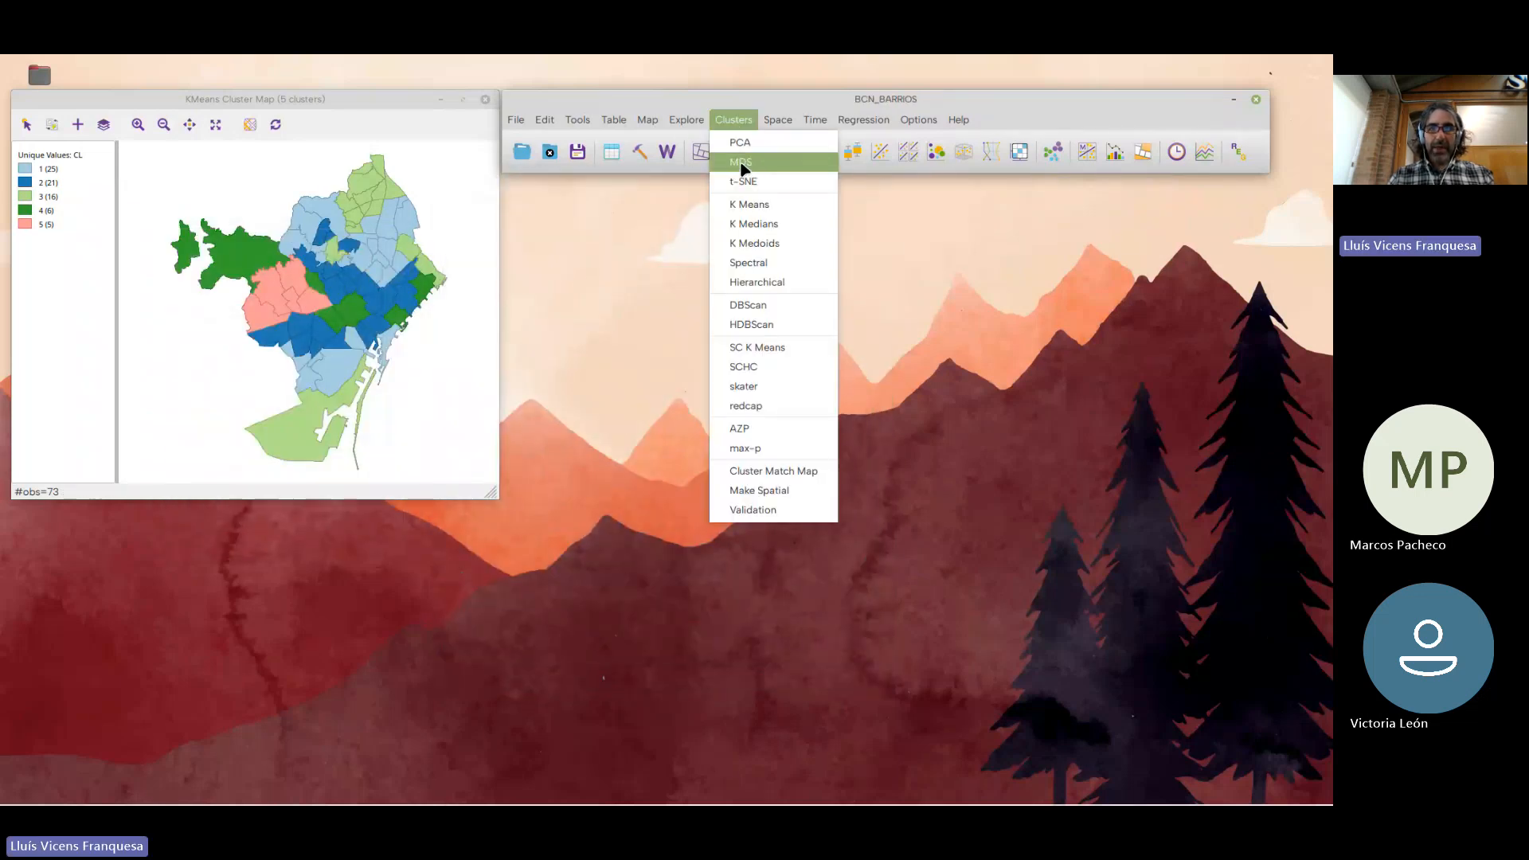
{"action": "left_click", "coordinate": [750, 205]}
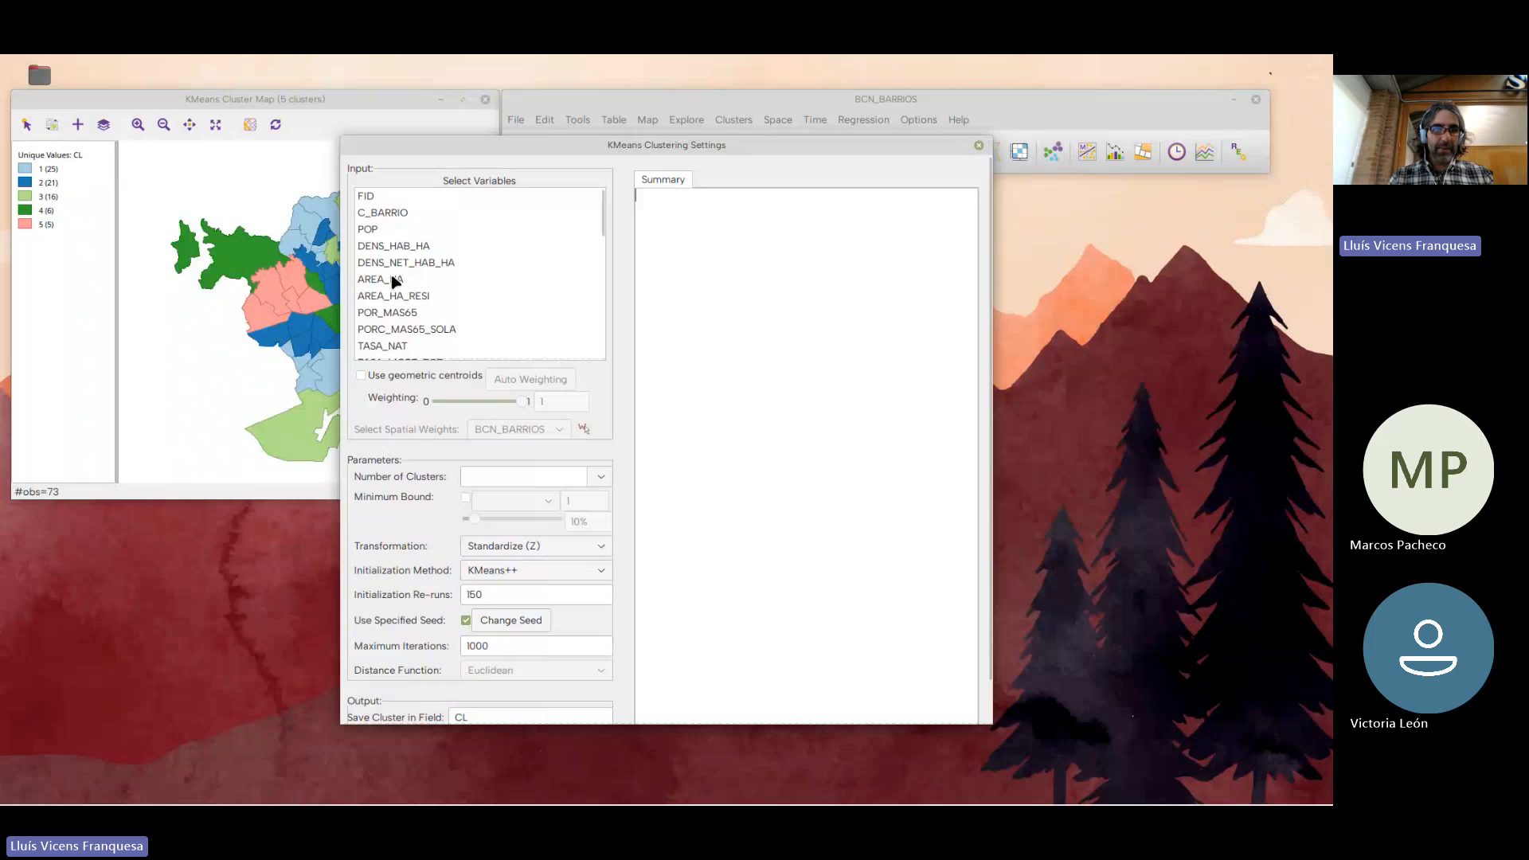
{"action": "scroll", "coordinate": [395, 280], "scroll_direction": "down", "scroll_amount": 4}
{"action": "left_click", "coordinate": [396, 272]}
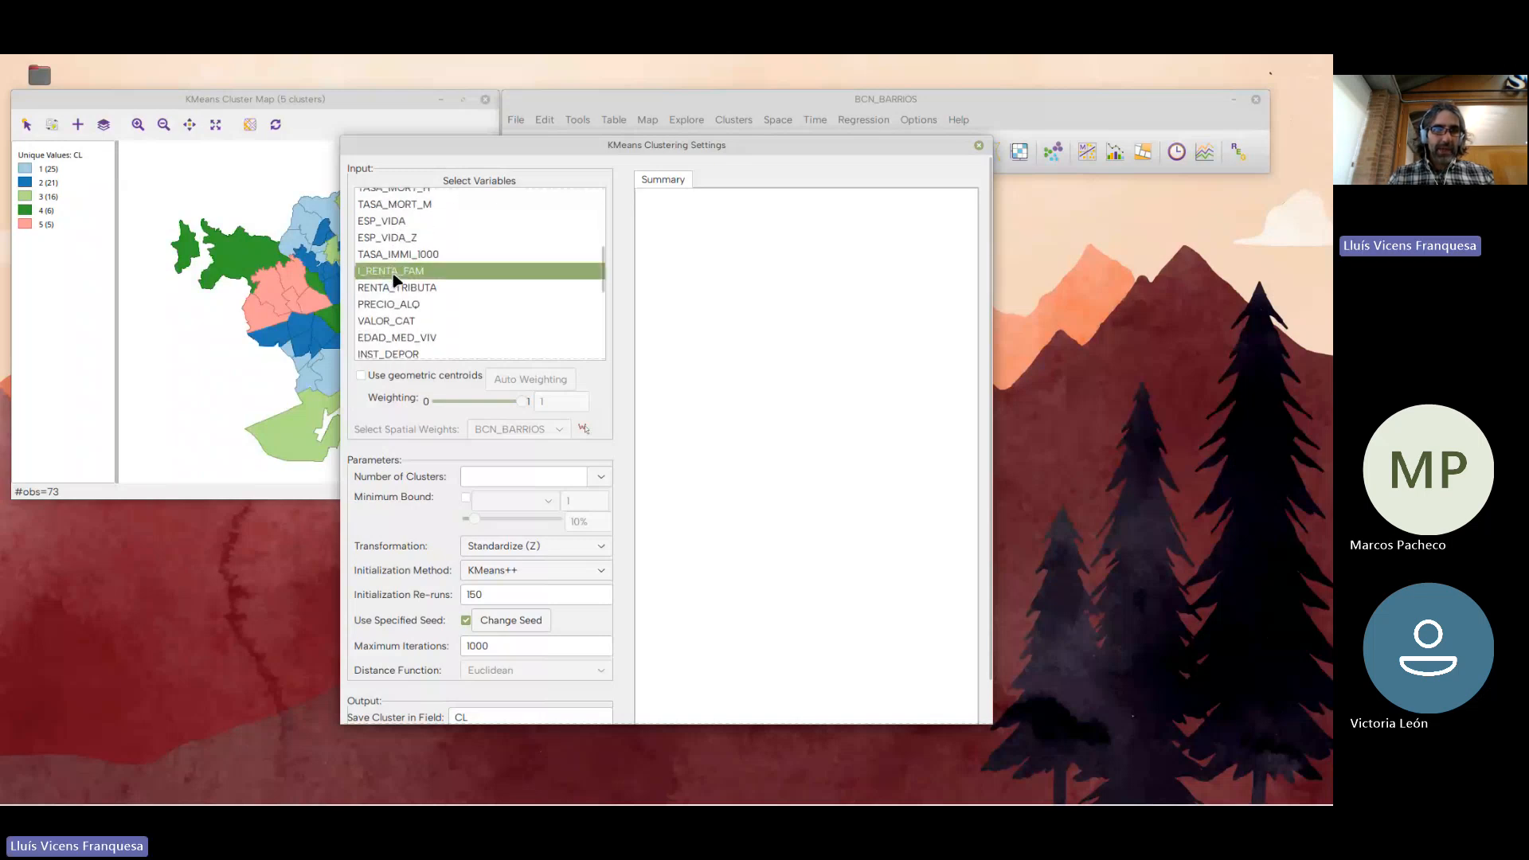
{"action": "left_click", "coordinate": [394, 377]}
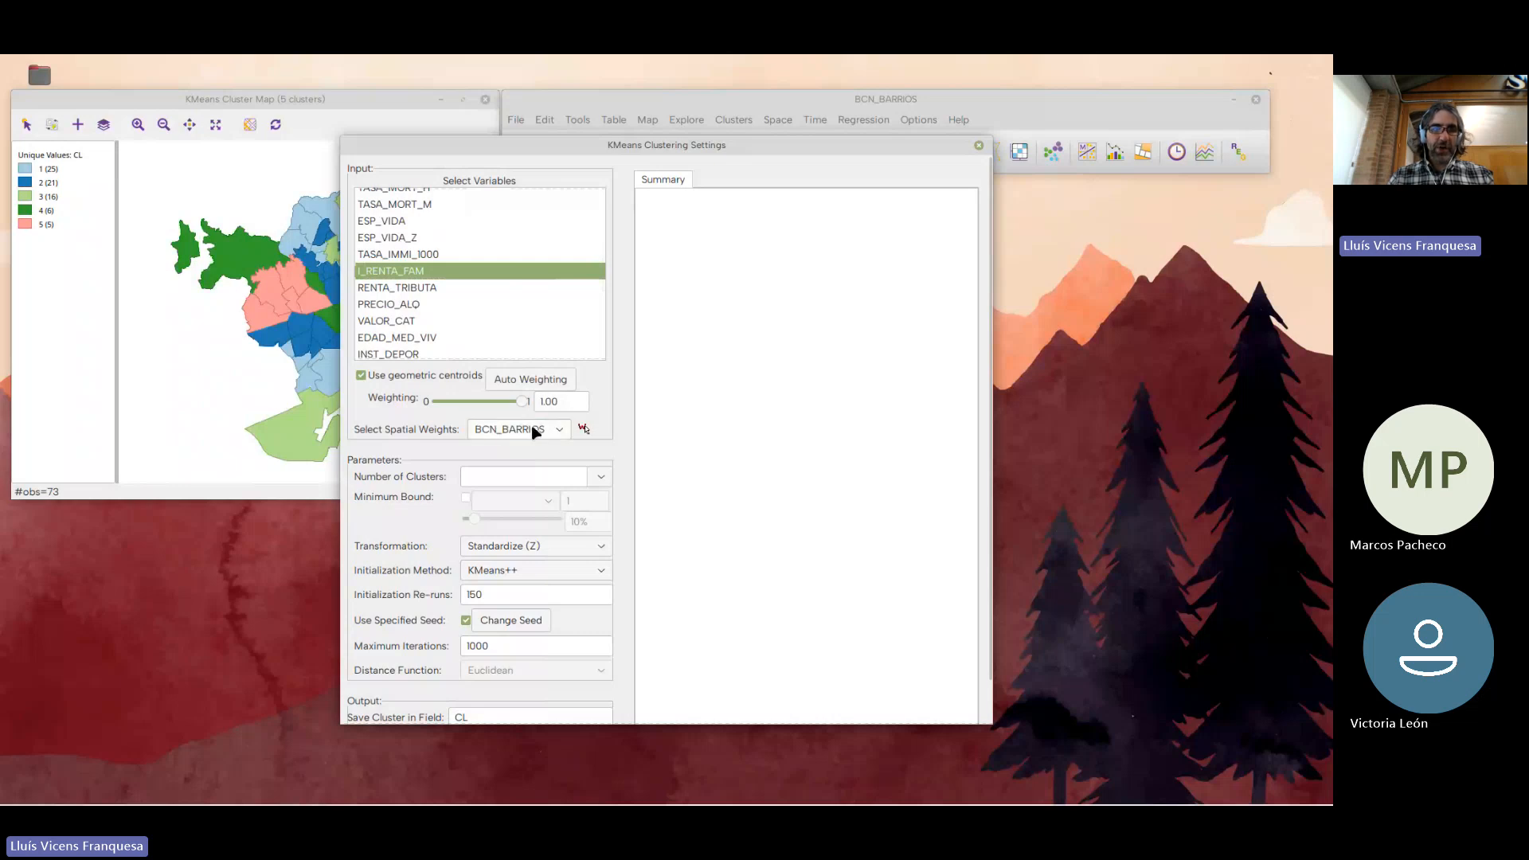
{"action": "left_click", "coordinate": [501, 480]}
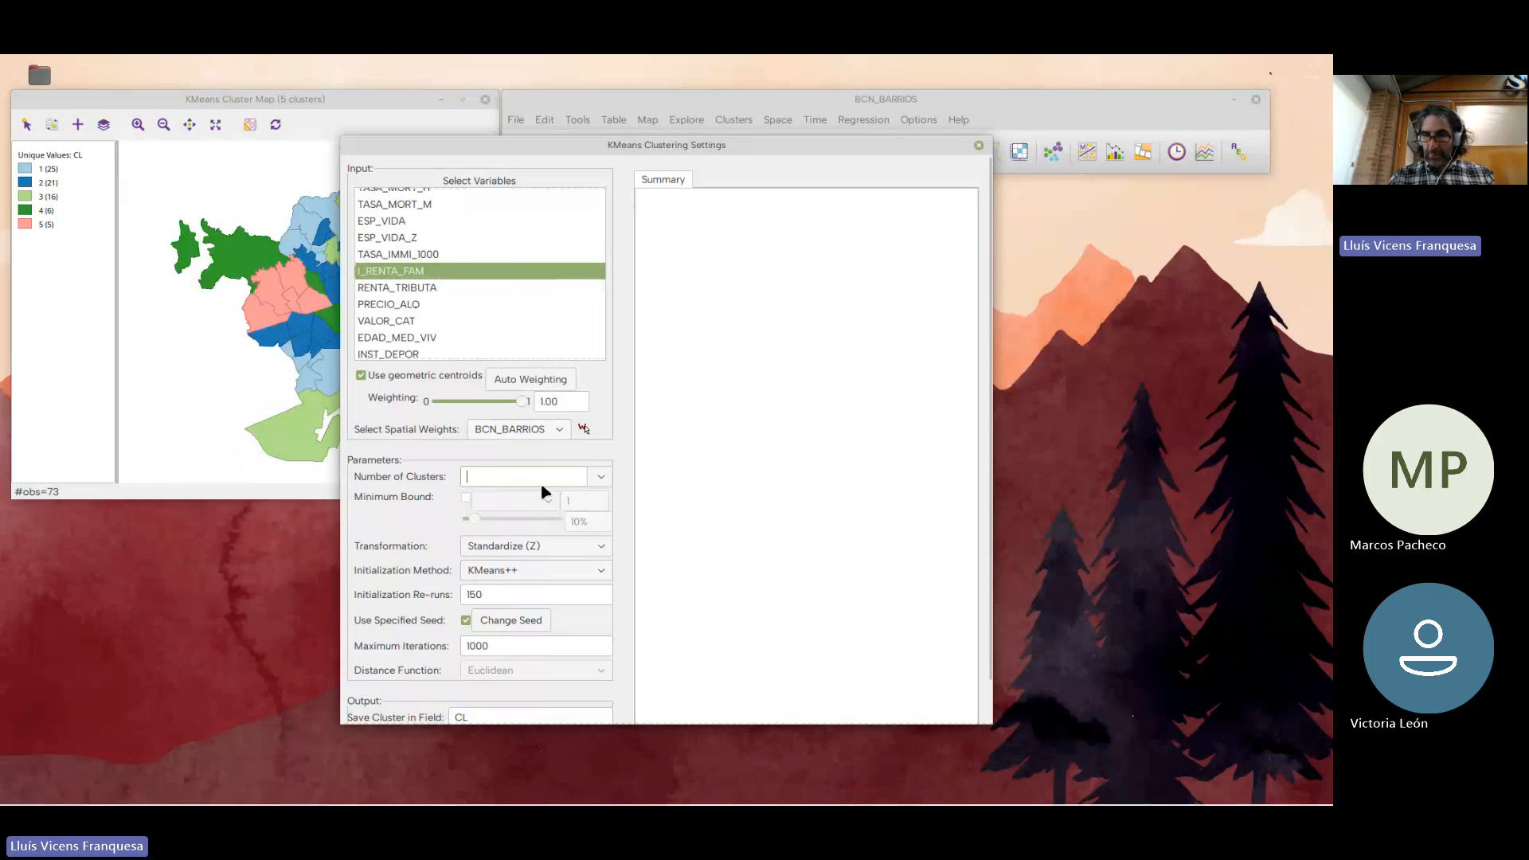
{"action": "type", "text": "4"}
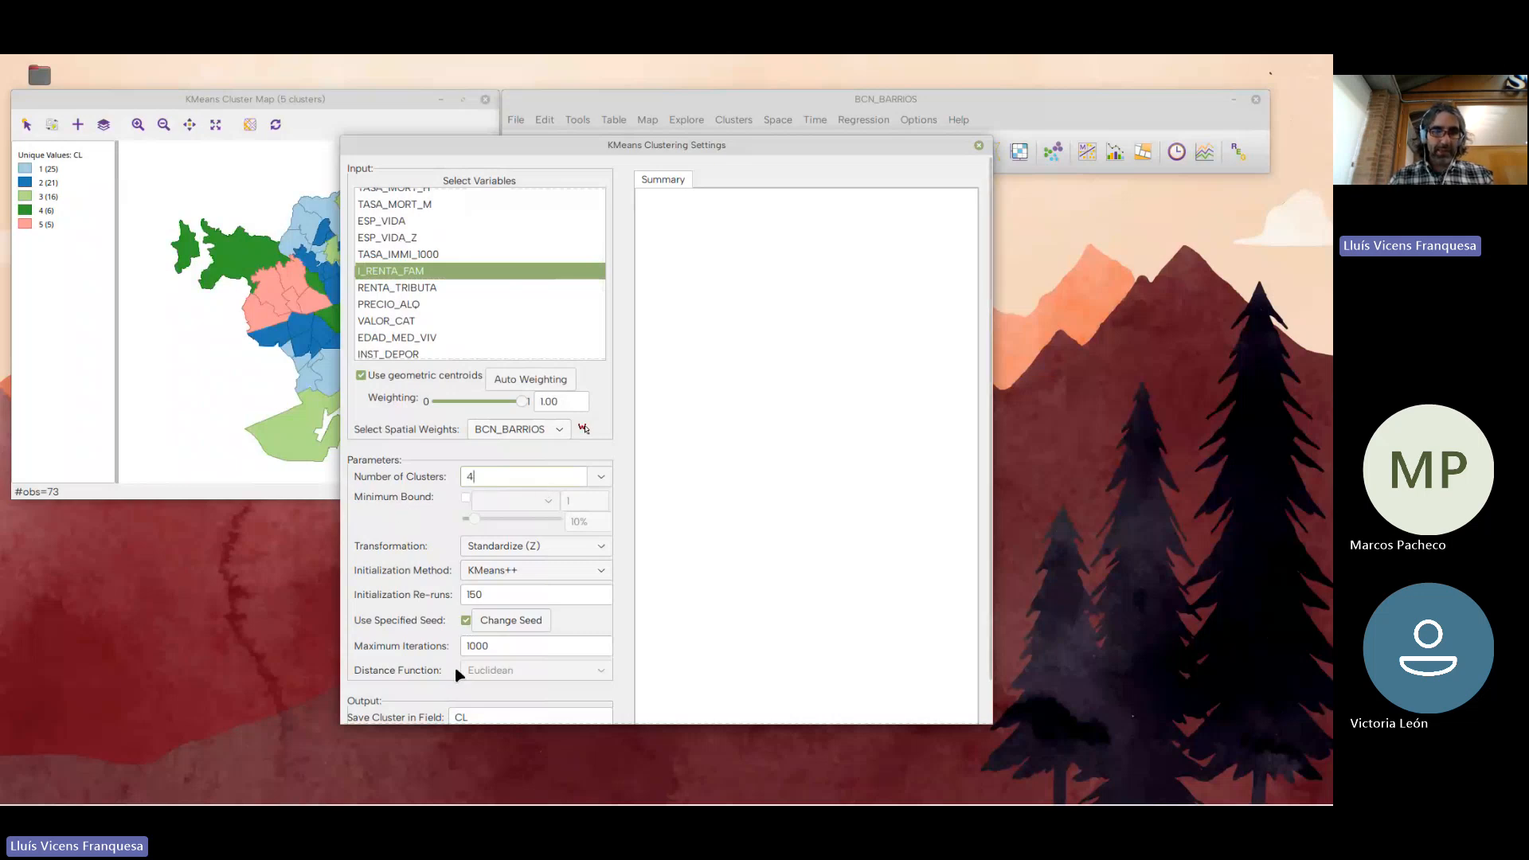
{"action": "left_click_drag", "start_coordinate": [459, 723], "coordinate": [459, 783]}
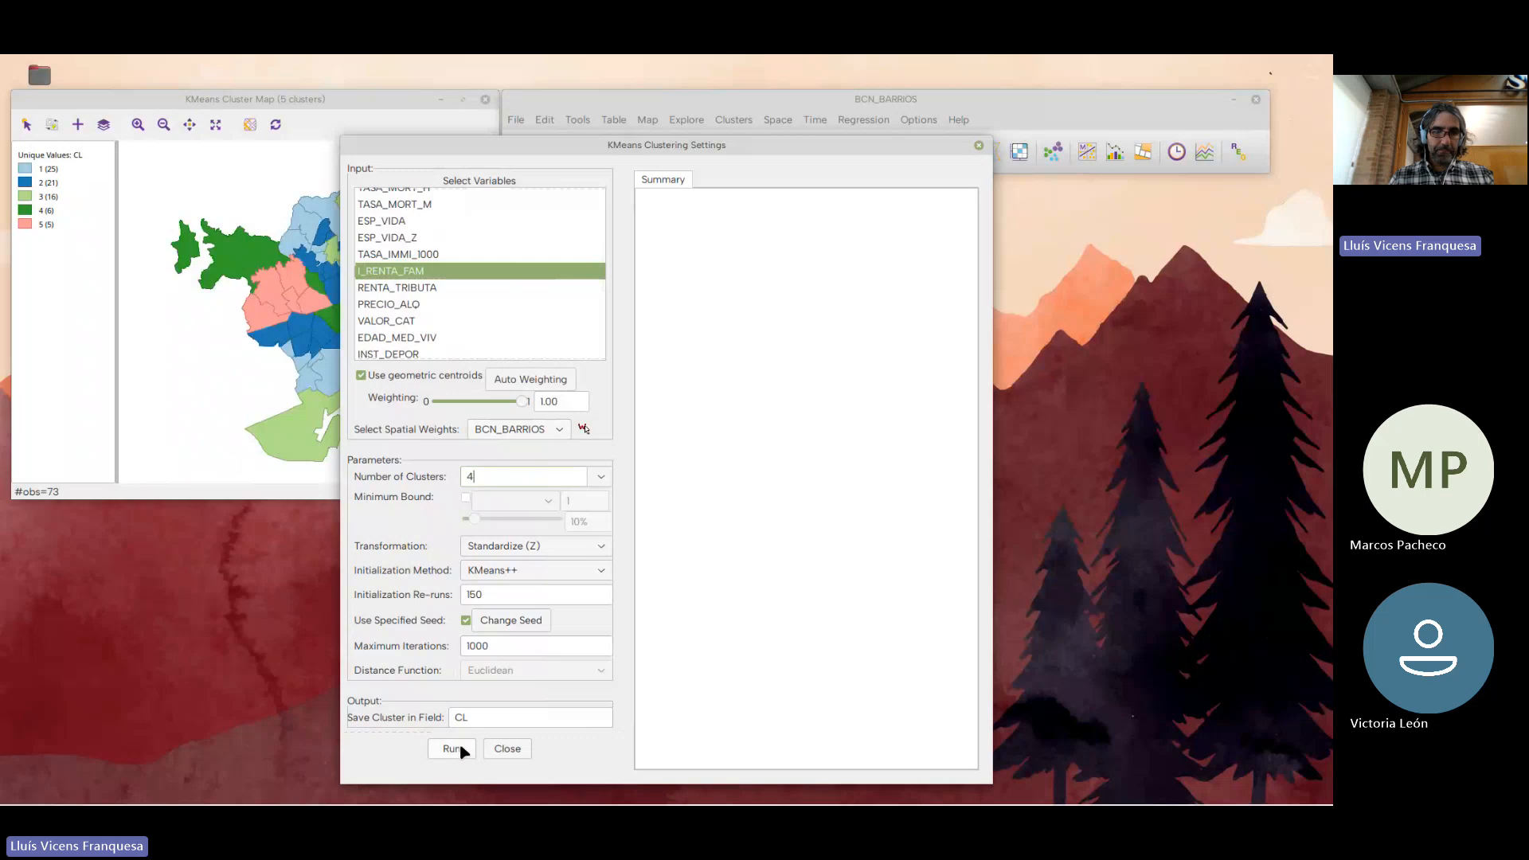
{"action": "left_click", "coordinate": [452, 749]}
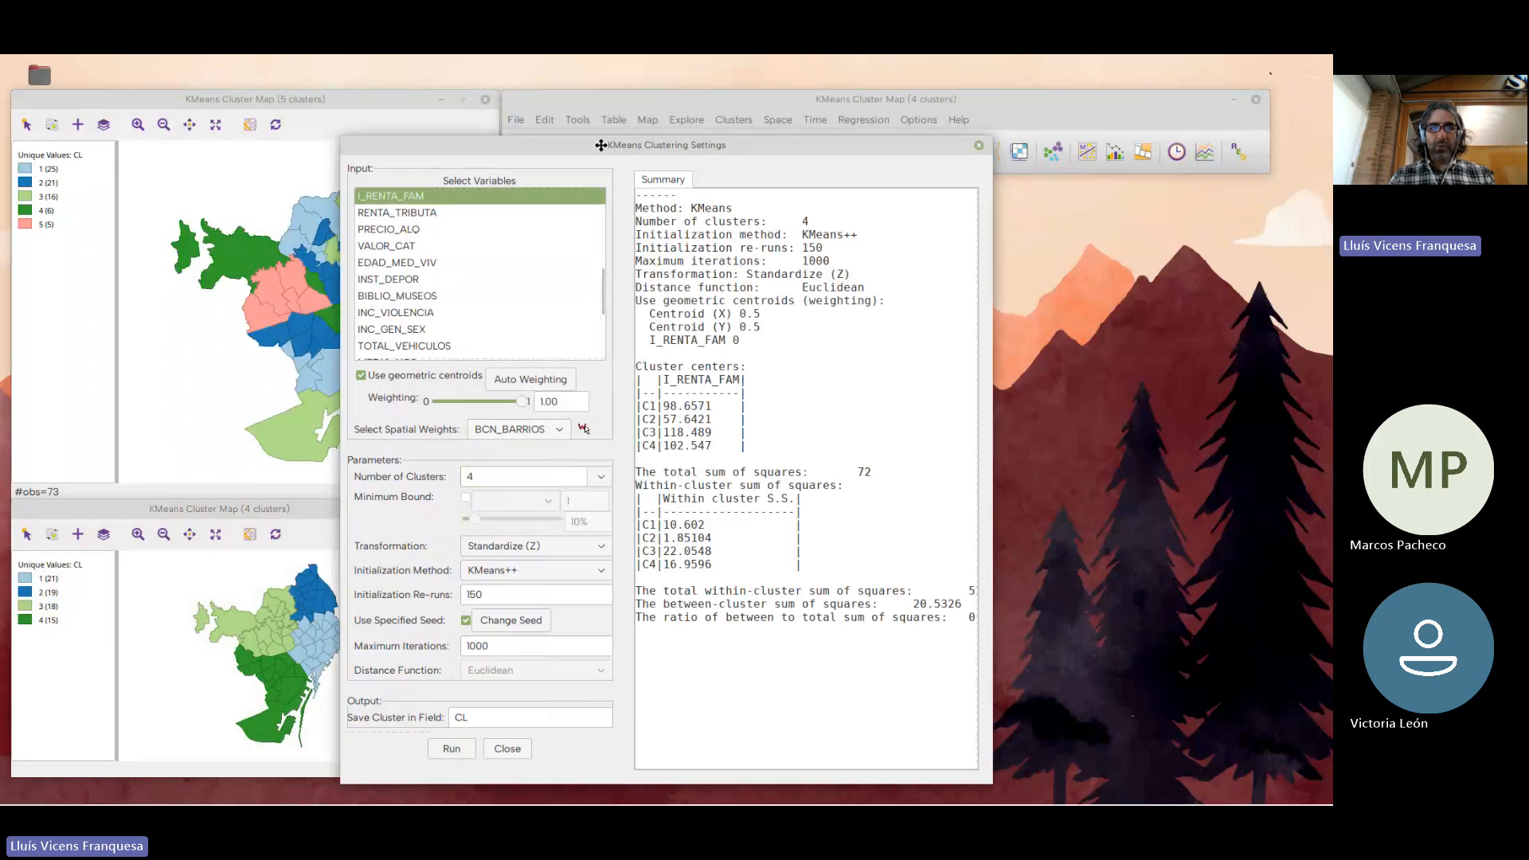
Arrange the enlarged four-cluster map below the five-cluster map, with the K Means settings beside them
{"action": "left_click_drag", "start_coordinate": [601, 145], "coordinate": [837, 147]}
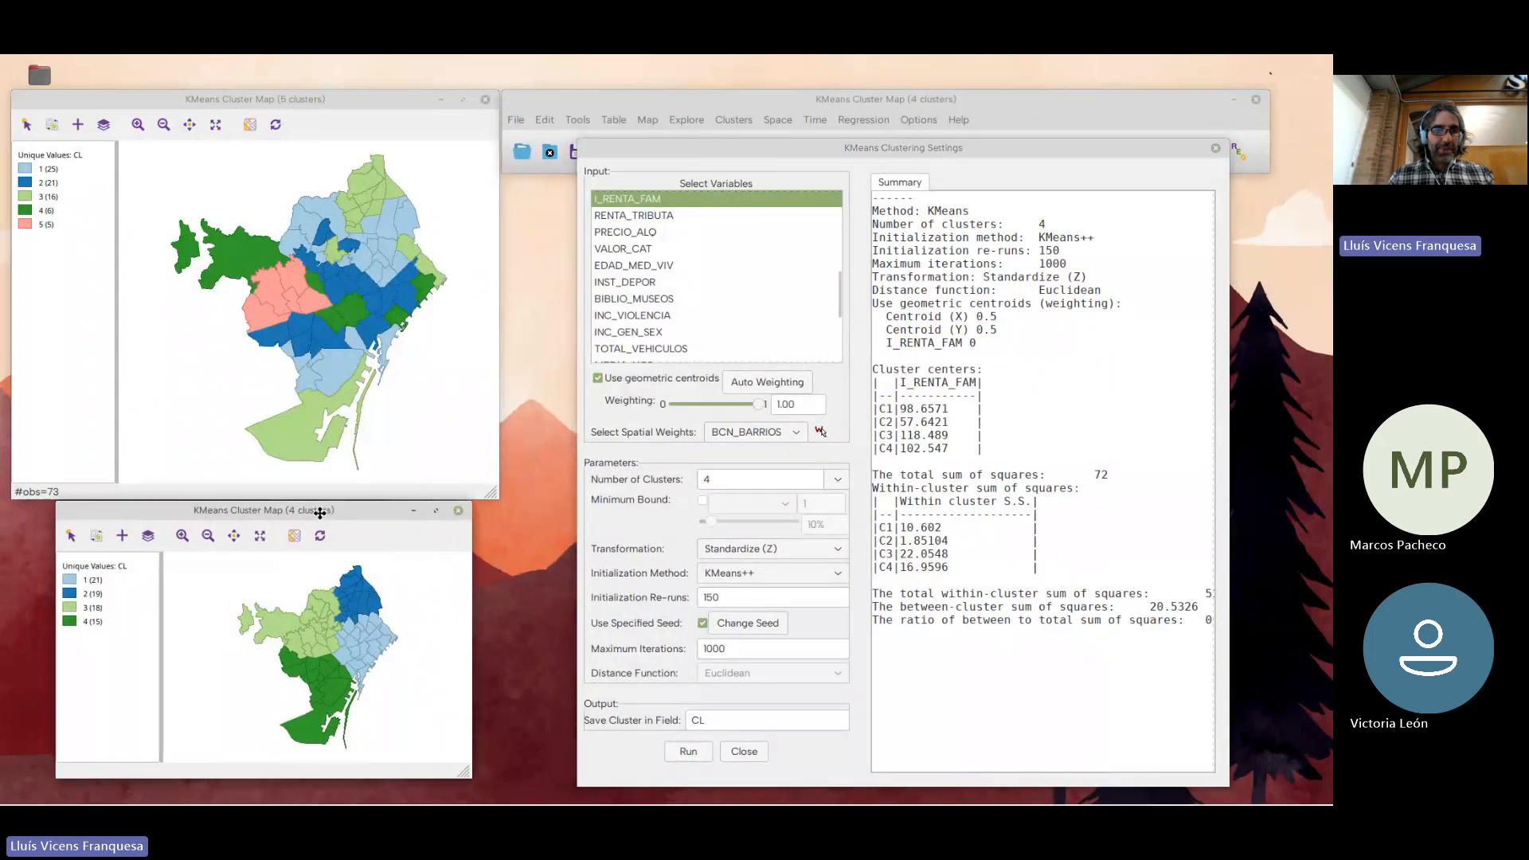
{"action": "left_click_drag", "start_coordinate": [289, 510], "coordinate": [285, 477]}
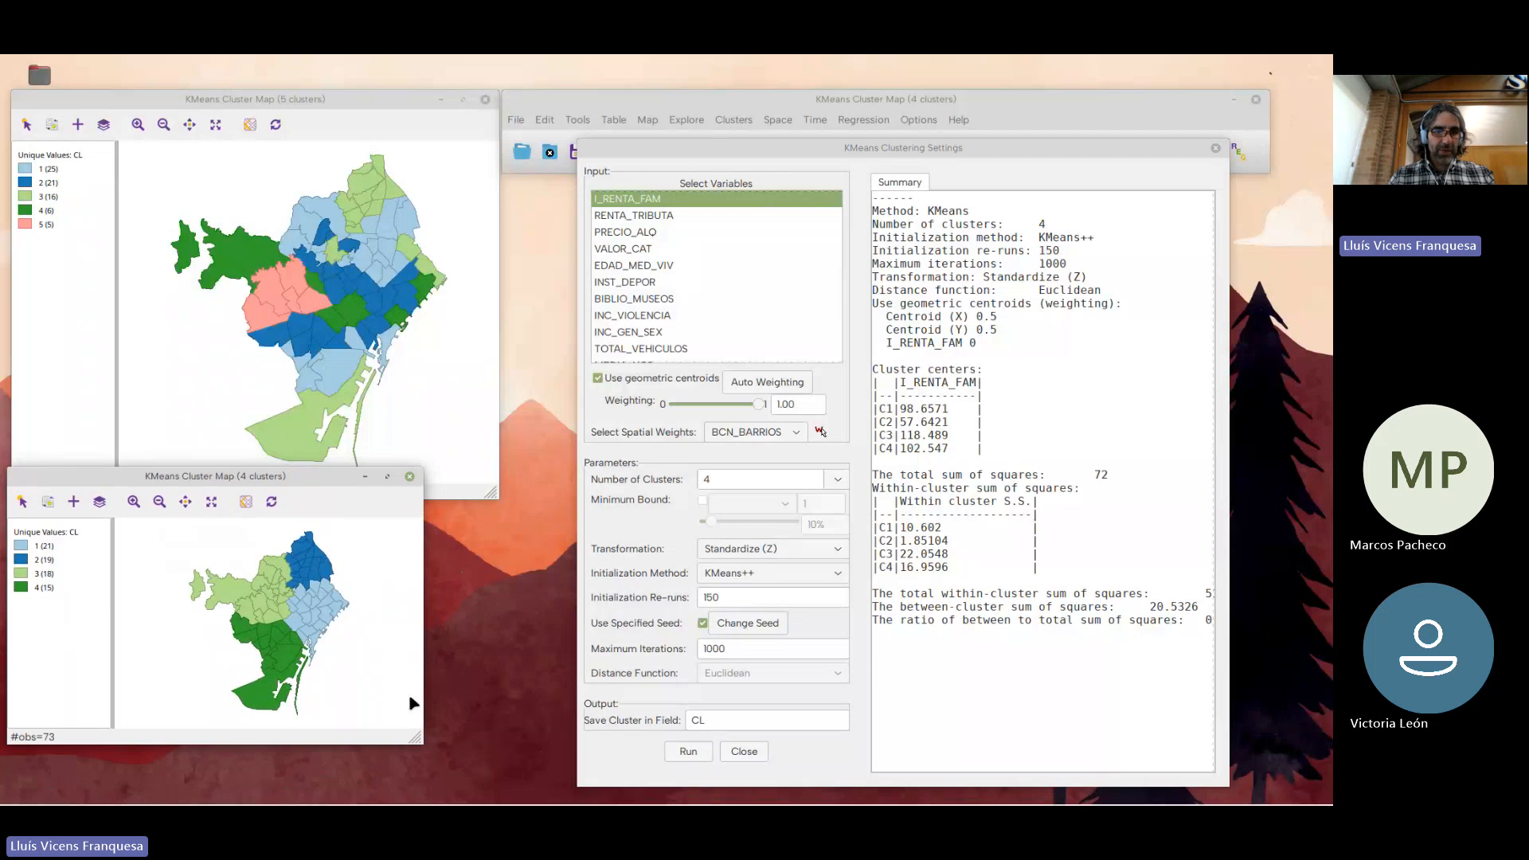
{"action": "left_click_drag", "start_coordinate": [420, 738], "coordinate": [493, 793]}
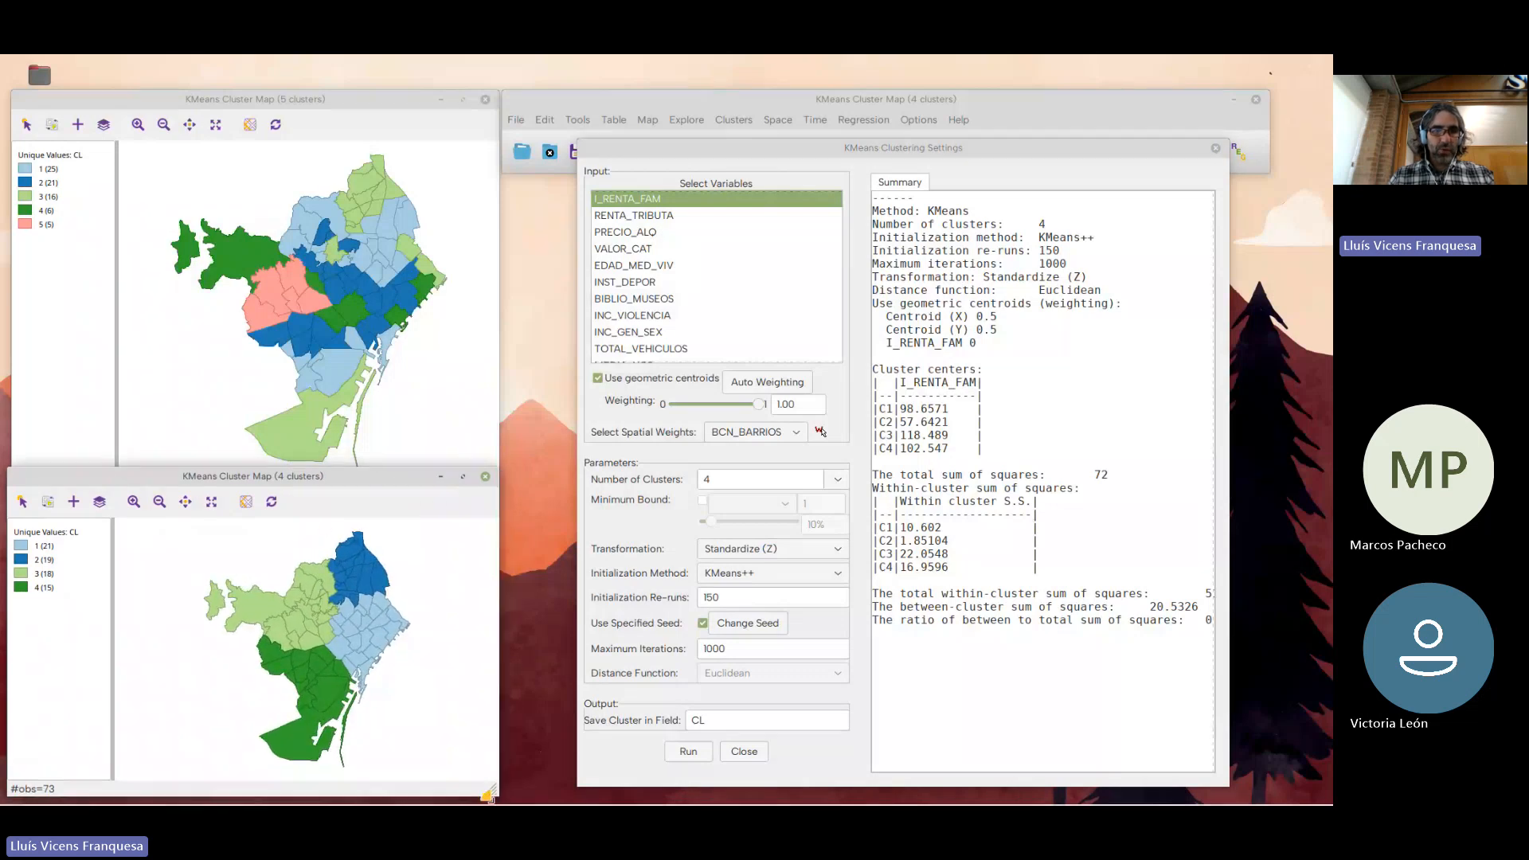
{"action": "left_click_drag", "start_coordinate": [316, 101], "coordinate": [314, 61]}
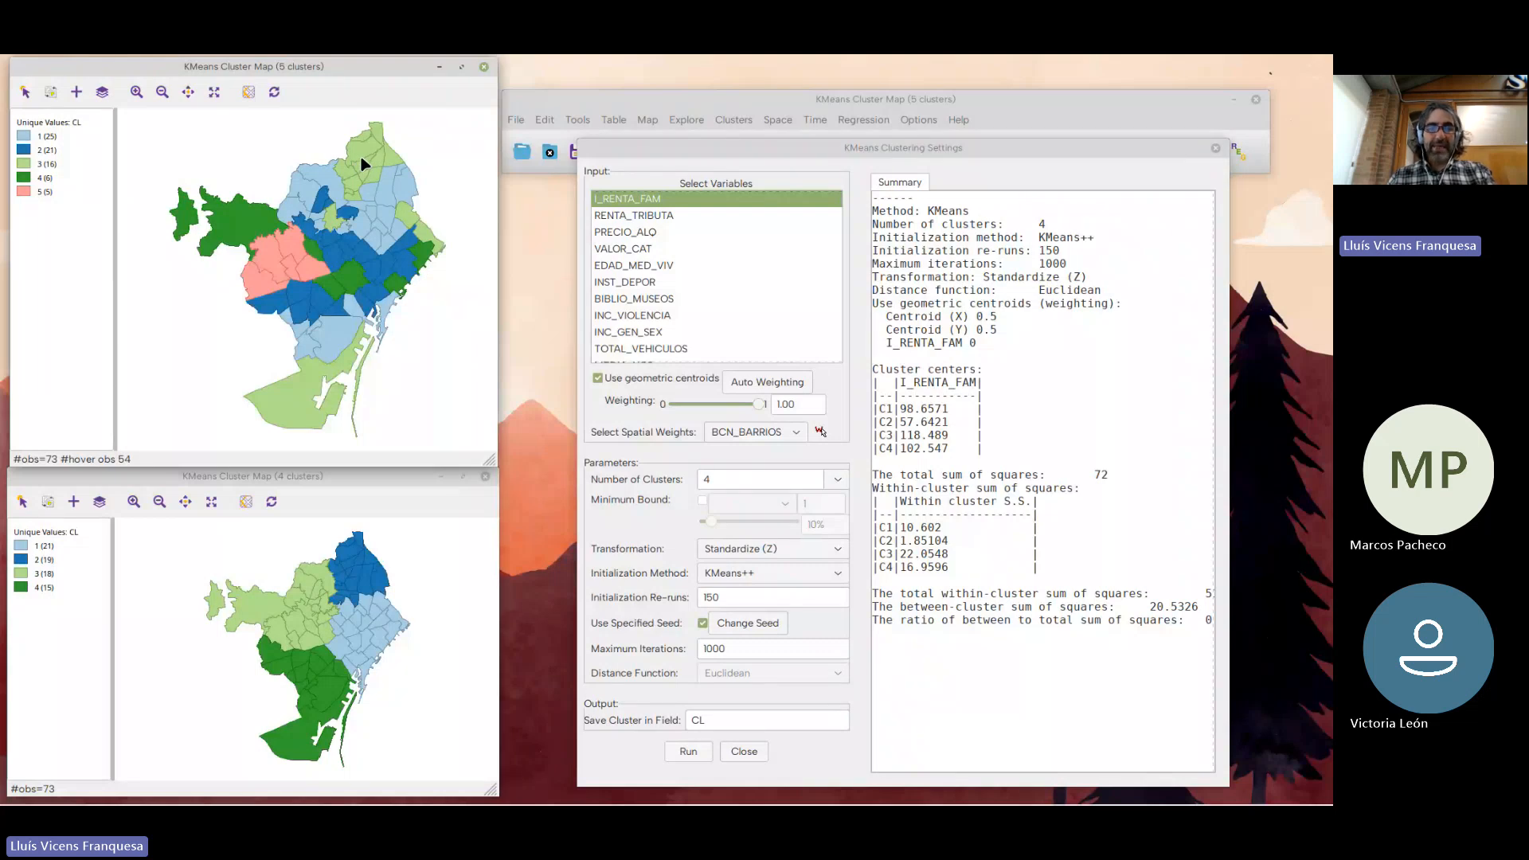
{"action": "left_click", "coordinate": [295, 475]}
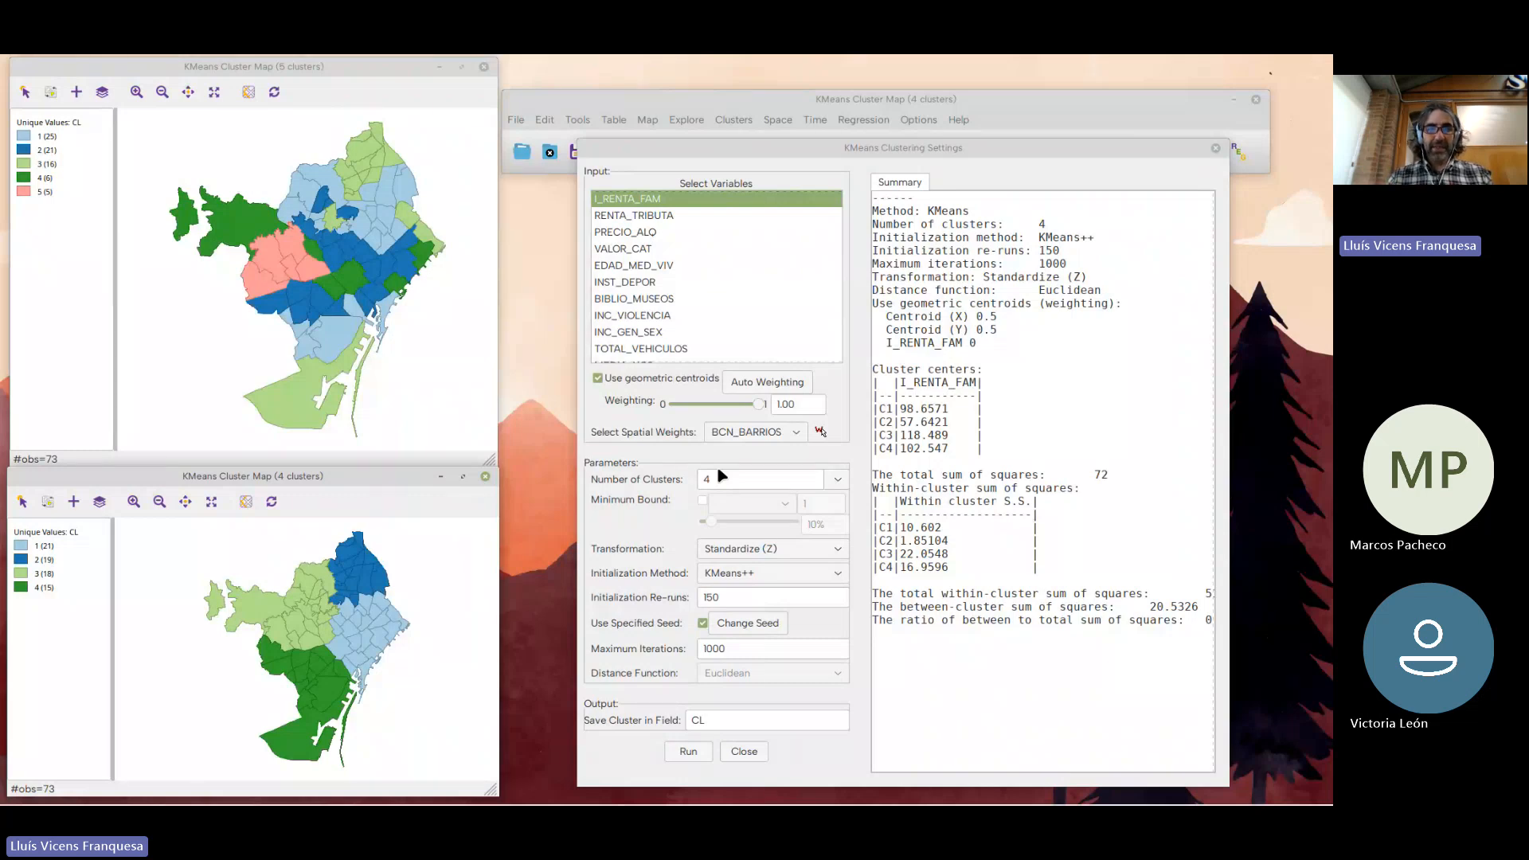
{"action": "left_click_drag", "start_coordinate": [758, 155], "coordinate": [756, 146]}
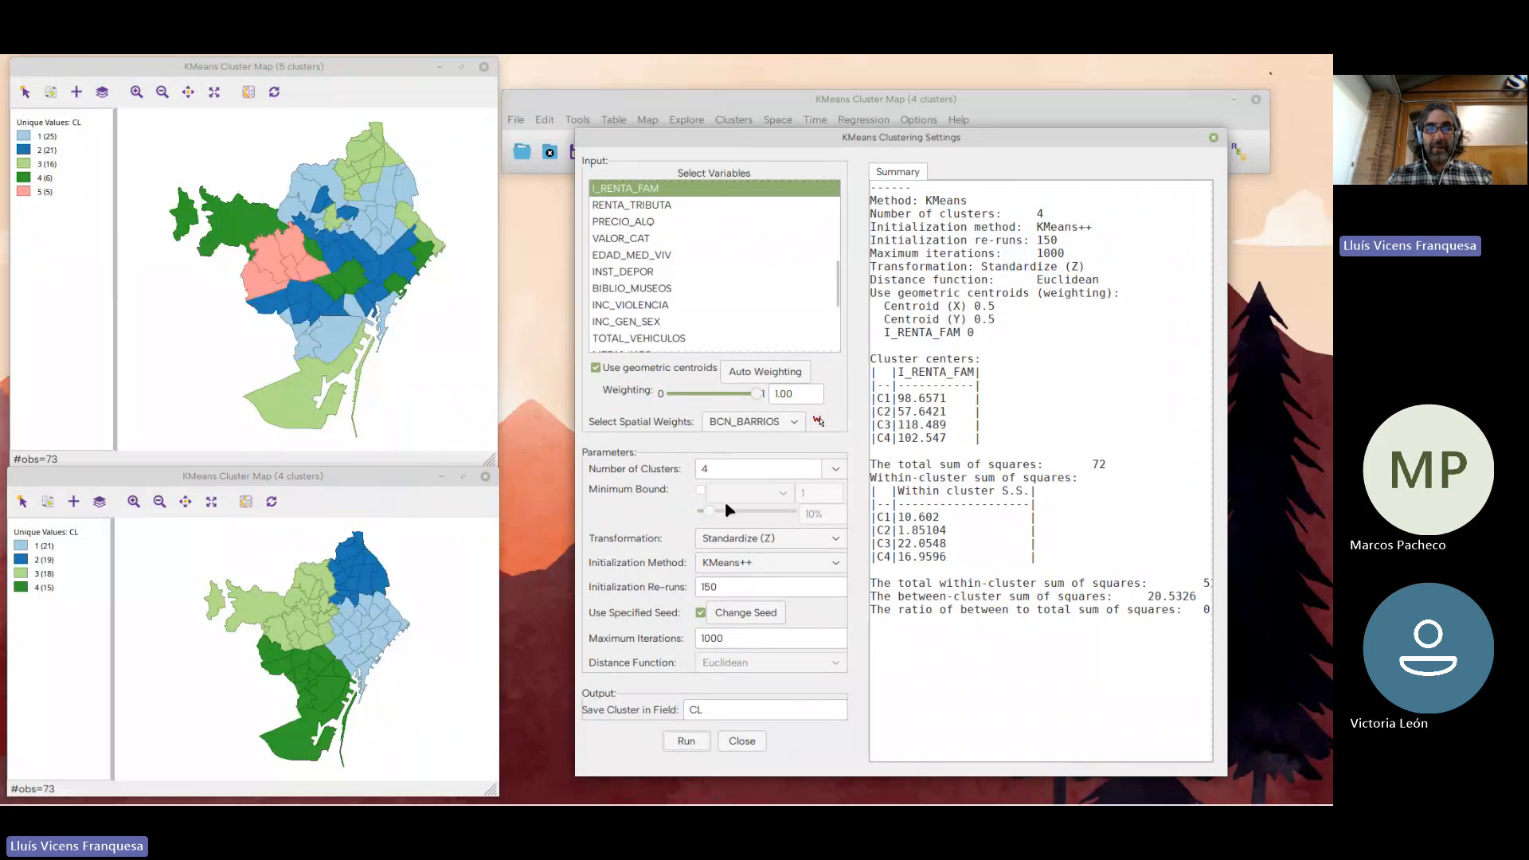
{"action": "left_click_drag", "start_coordinate": [717, 468], "coordinate": [665, 467]}
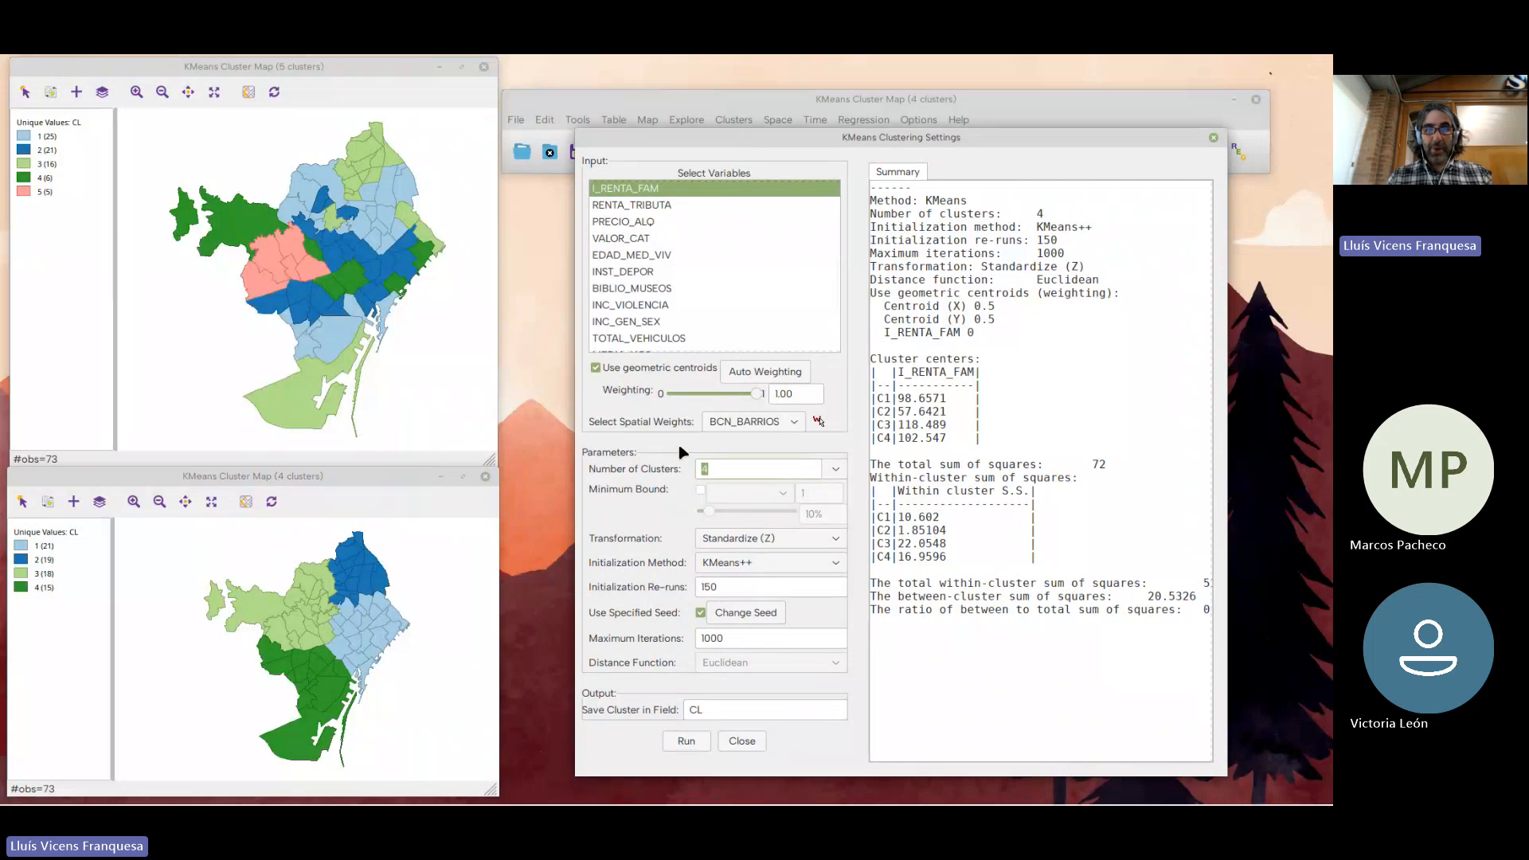
Switch to RStudio, read kmeans_clusters_pesos.csv into dfspat, and print dfspat in the console
{"action": "key", "text": "alt+Tab"}
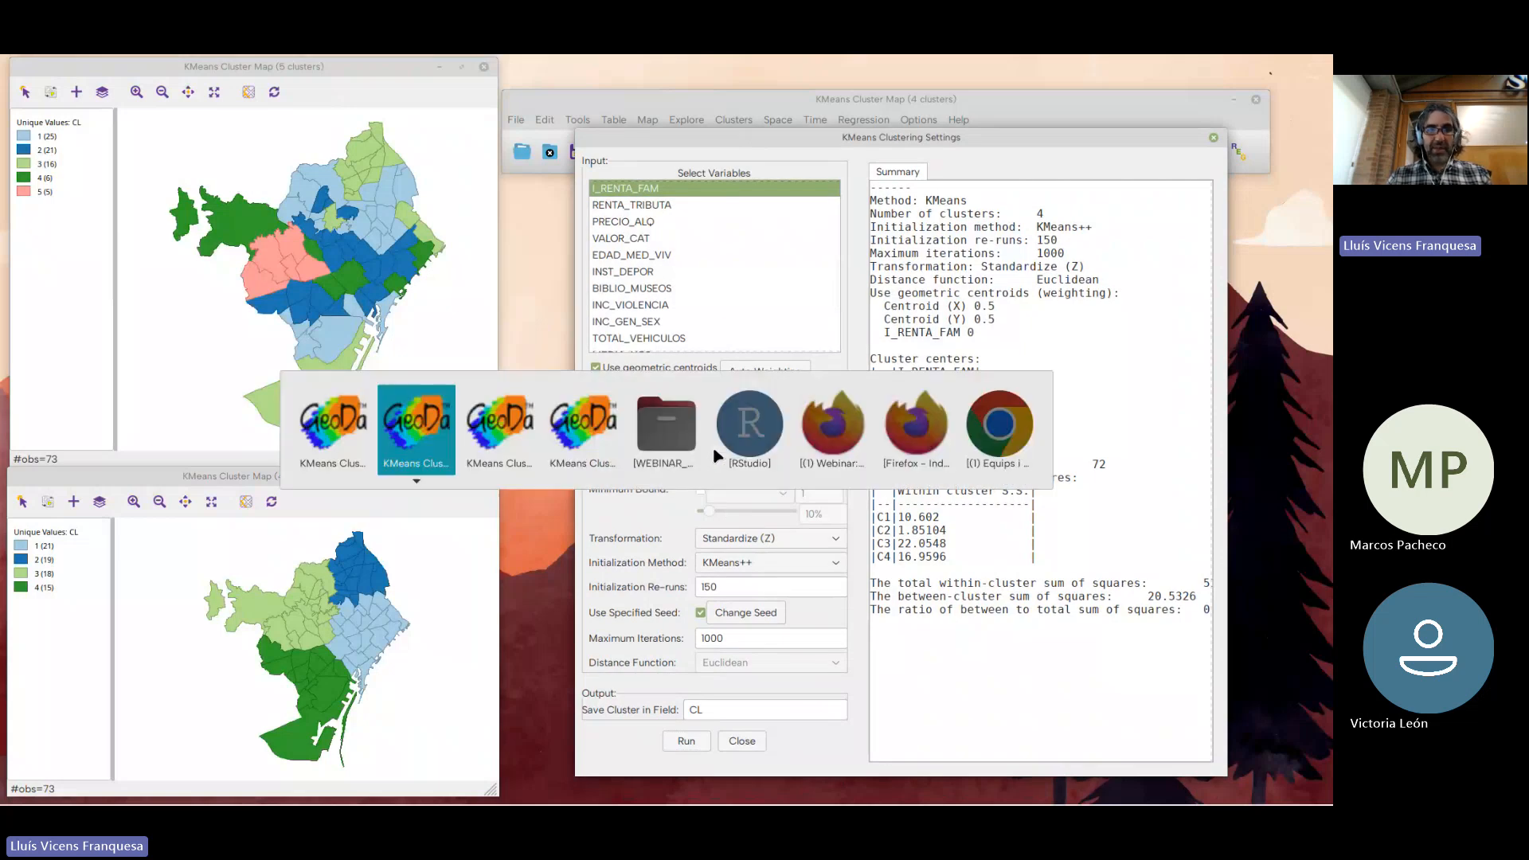
{"action": "key", "text": "alt+Tab"}
{"action": "key", "text": "alt+Tab"}
{"action": "key", "text": "alt+Tab"}
{"action": "key", "text": "alt+Tab"}
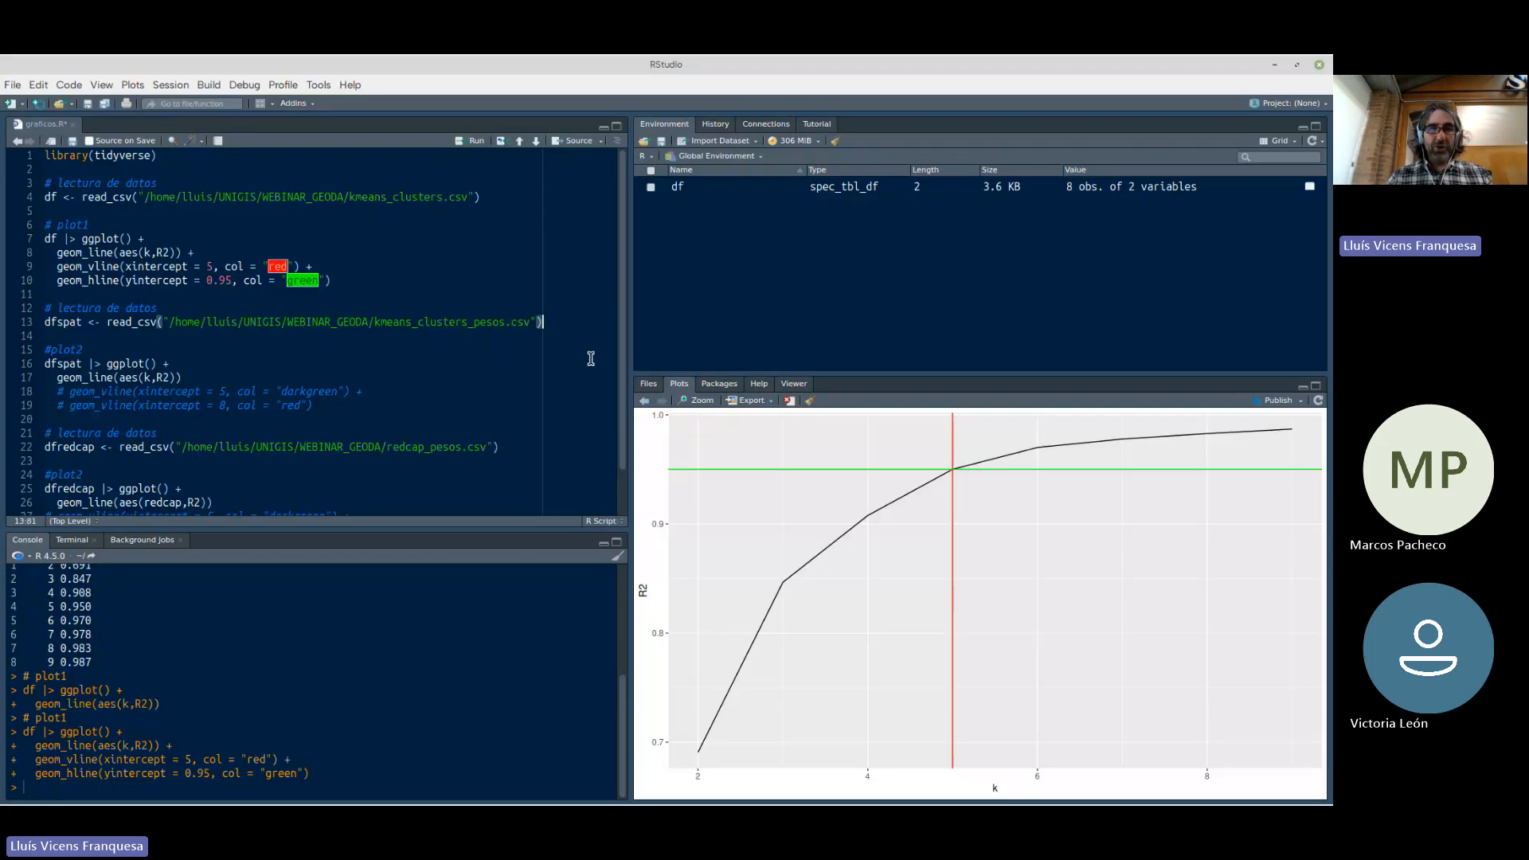
{"action": "key", "text": "ctrl+Return"}
{"action": "key", "text": "ctrl+Return"}
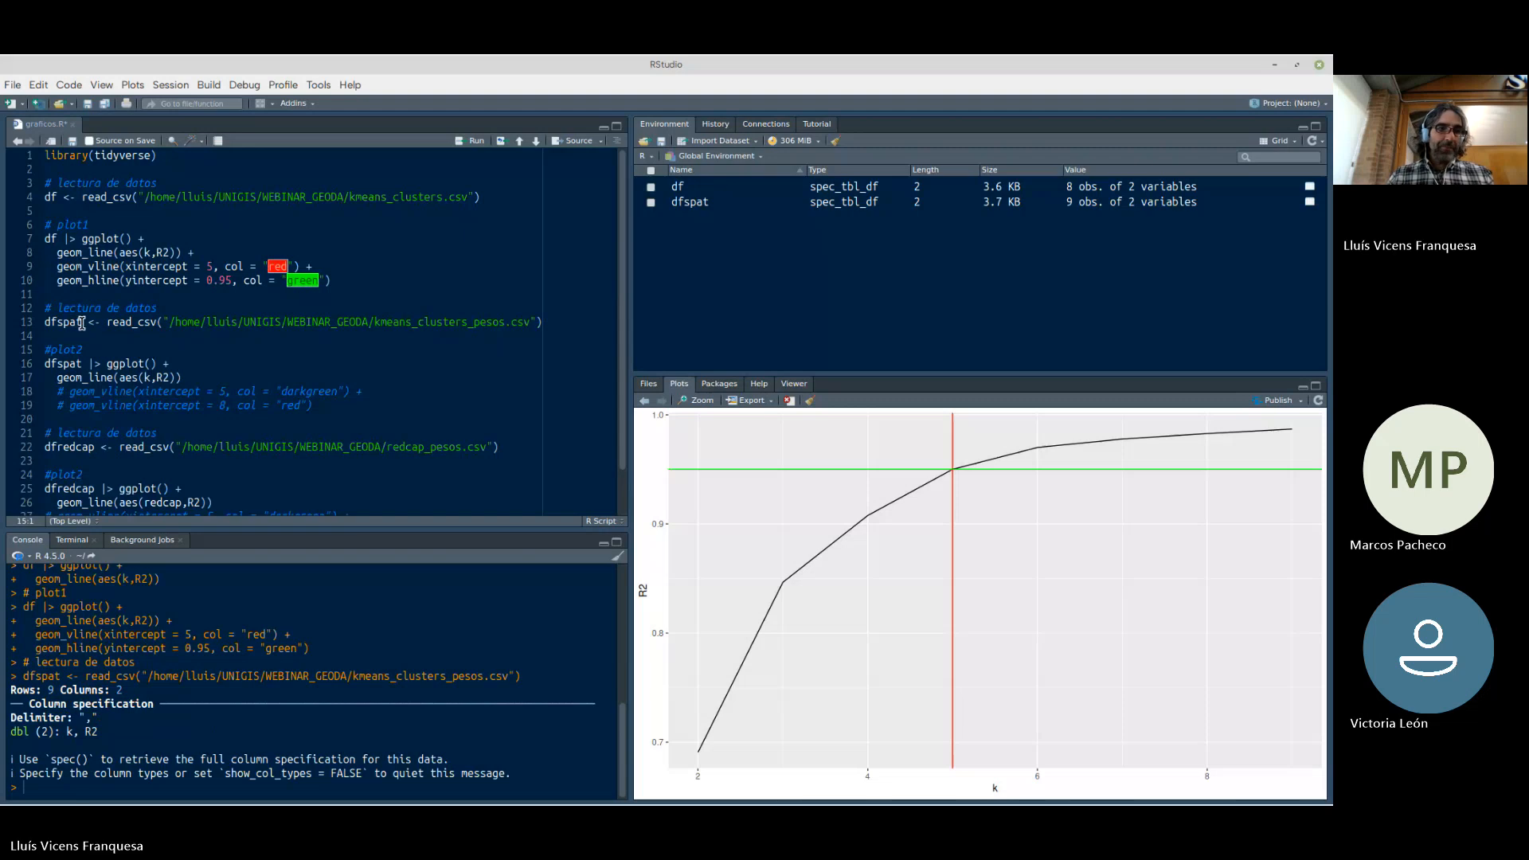
{"action": "left_click_drag", "start_coordinate": [82, 321], "coordinate": [24, 326]}
{"action": "key", "text": "ctrl+Return"}
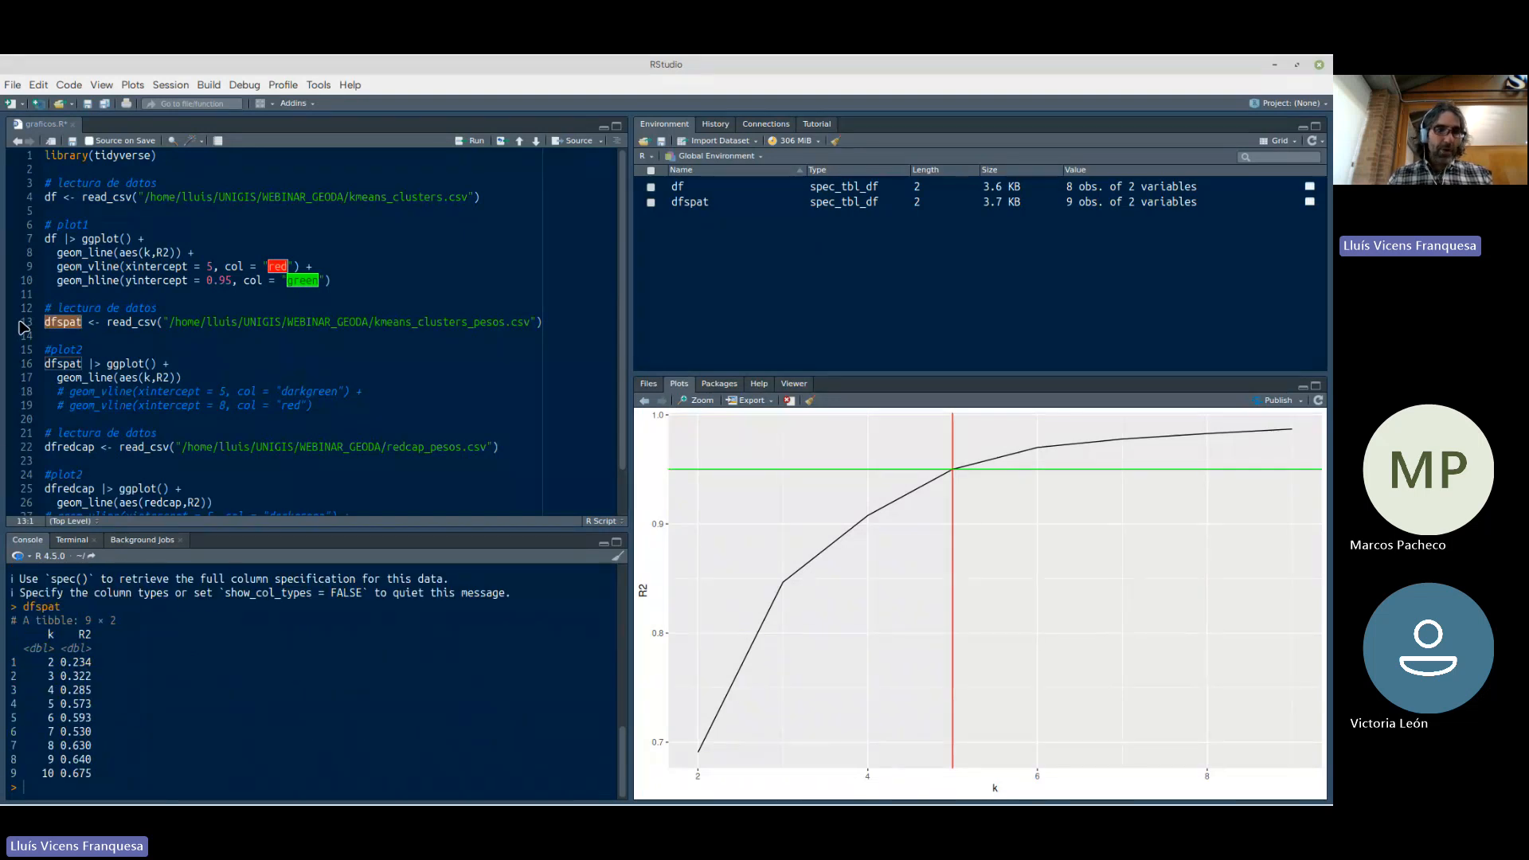
Compare the R2 values for each k in the dfspat table with those of the earlier non-spatial table in the console
{"action": "double_click", "coordinate": [50, 662]}
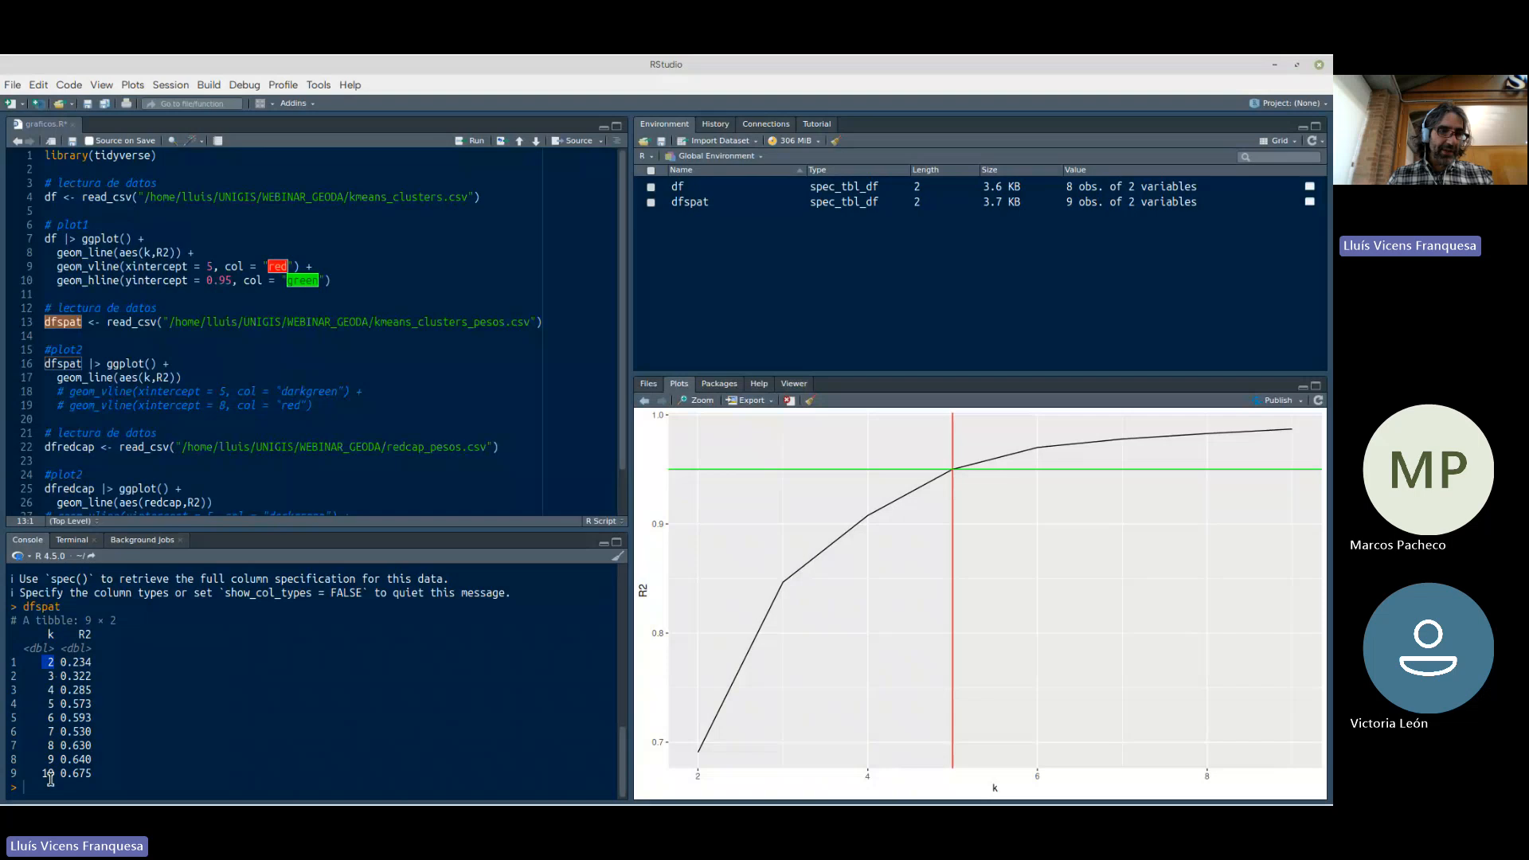
{"action": "scroll", "coordinate": [63, 690], "scroll_direction": "up", "scroll_amount": 10}
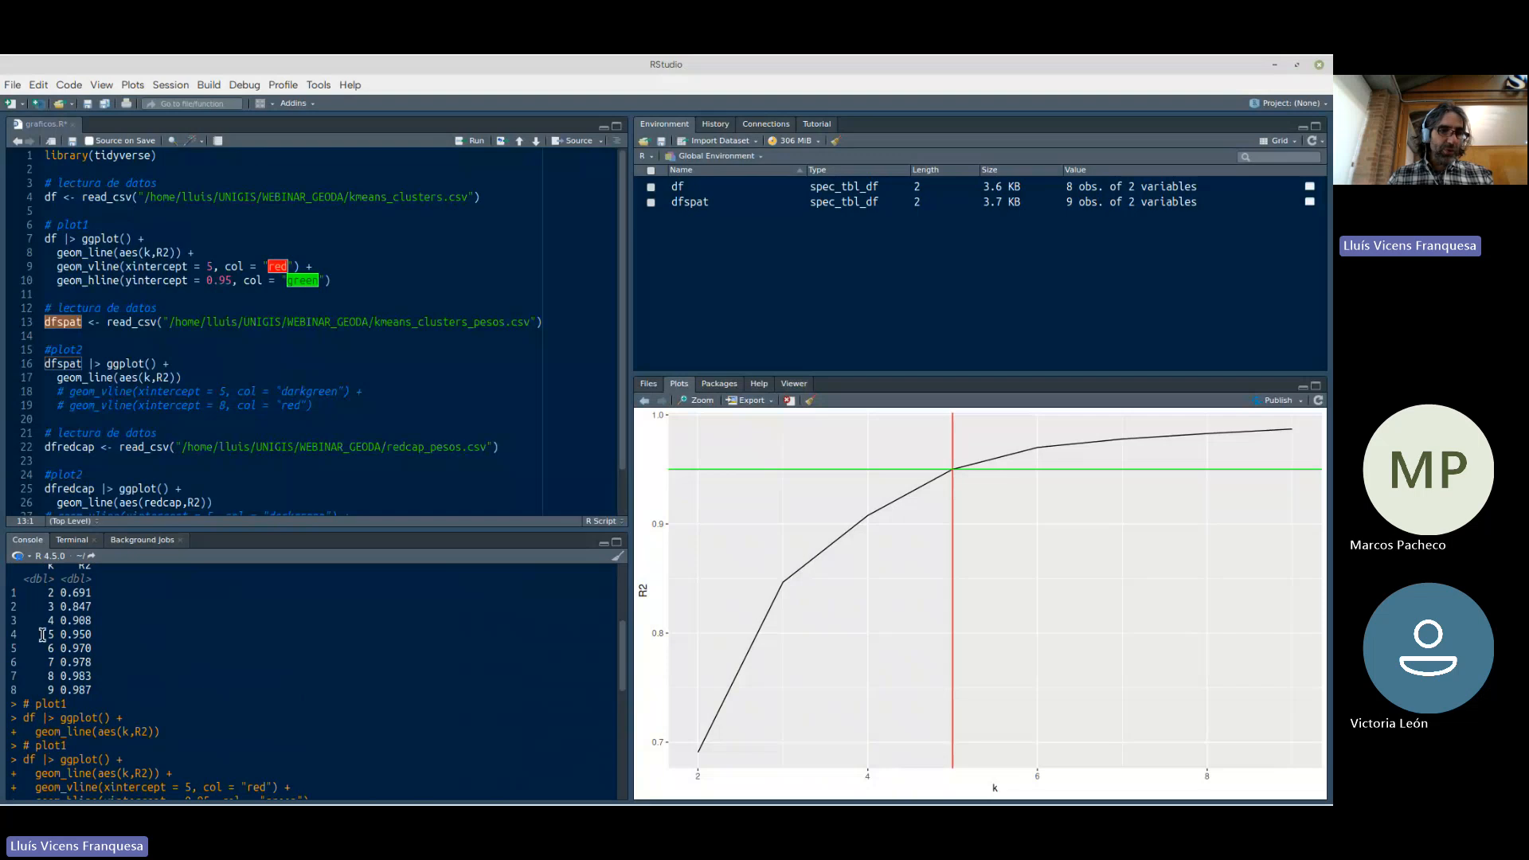
{"action": "mouse_move", "coordinate": [43, 634]}
{"action": "left_mouse_down"}
{"action": "mouse_move", "coordinate": [98, 638]}
{"action": "mouse_move", "coordinate": [54, 649]}
{"action": "mouse_move", "coordinate": [88, 648]}
{"action": "mouse_move", "coordinate": [43, 635]}
{"action": "left_mouse_up"}
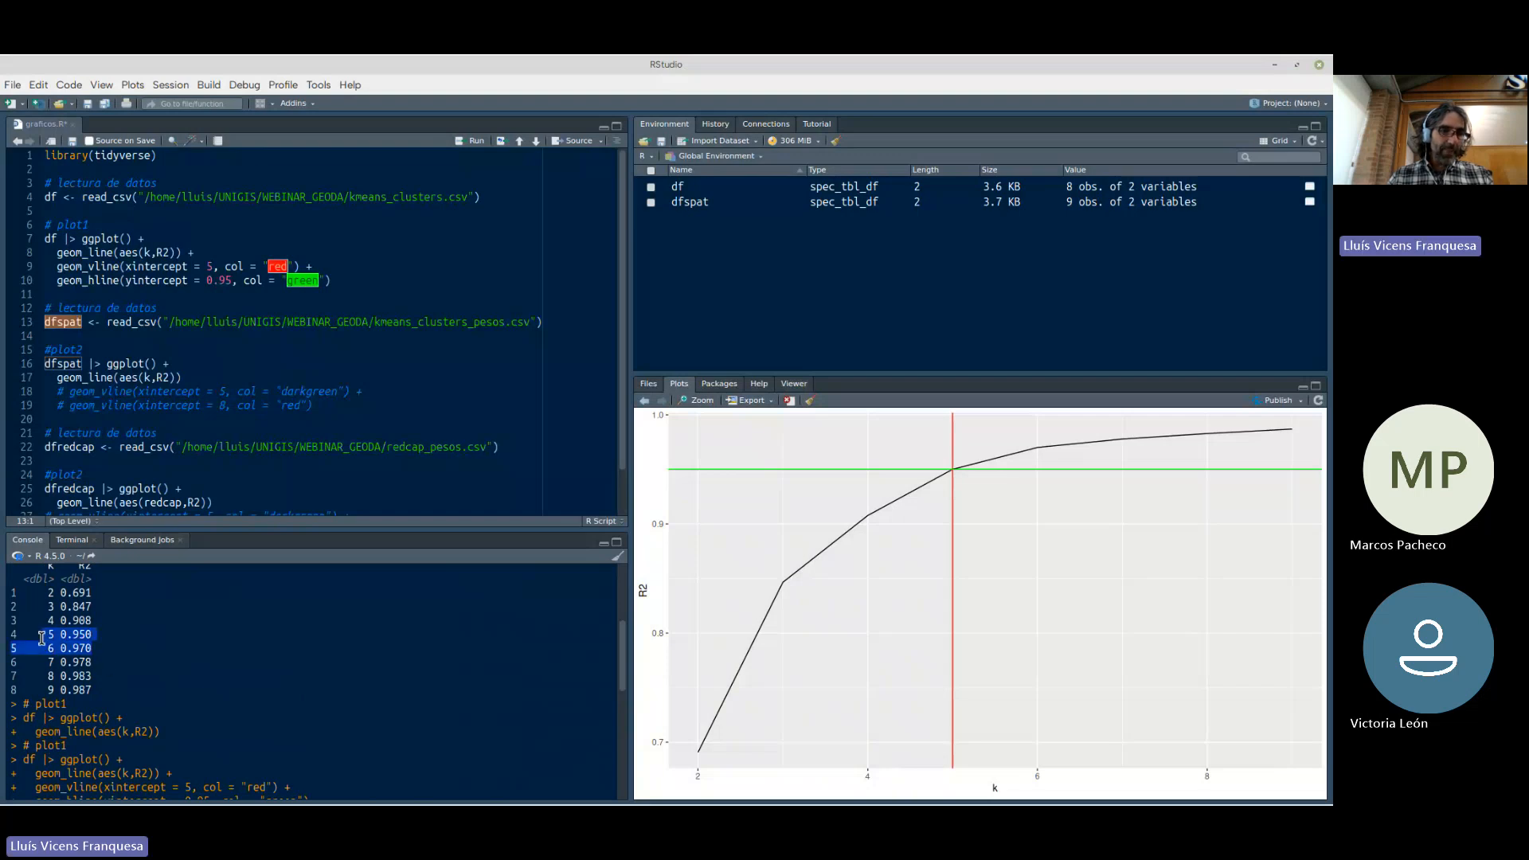
{"action": "left_click", "coordinate": [56, 644]}
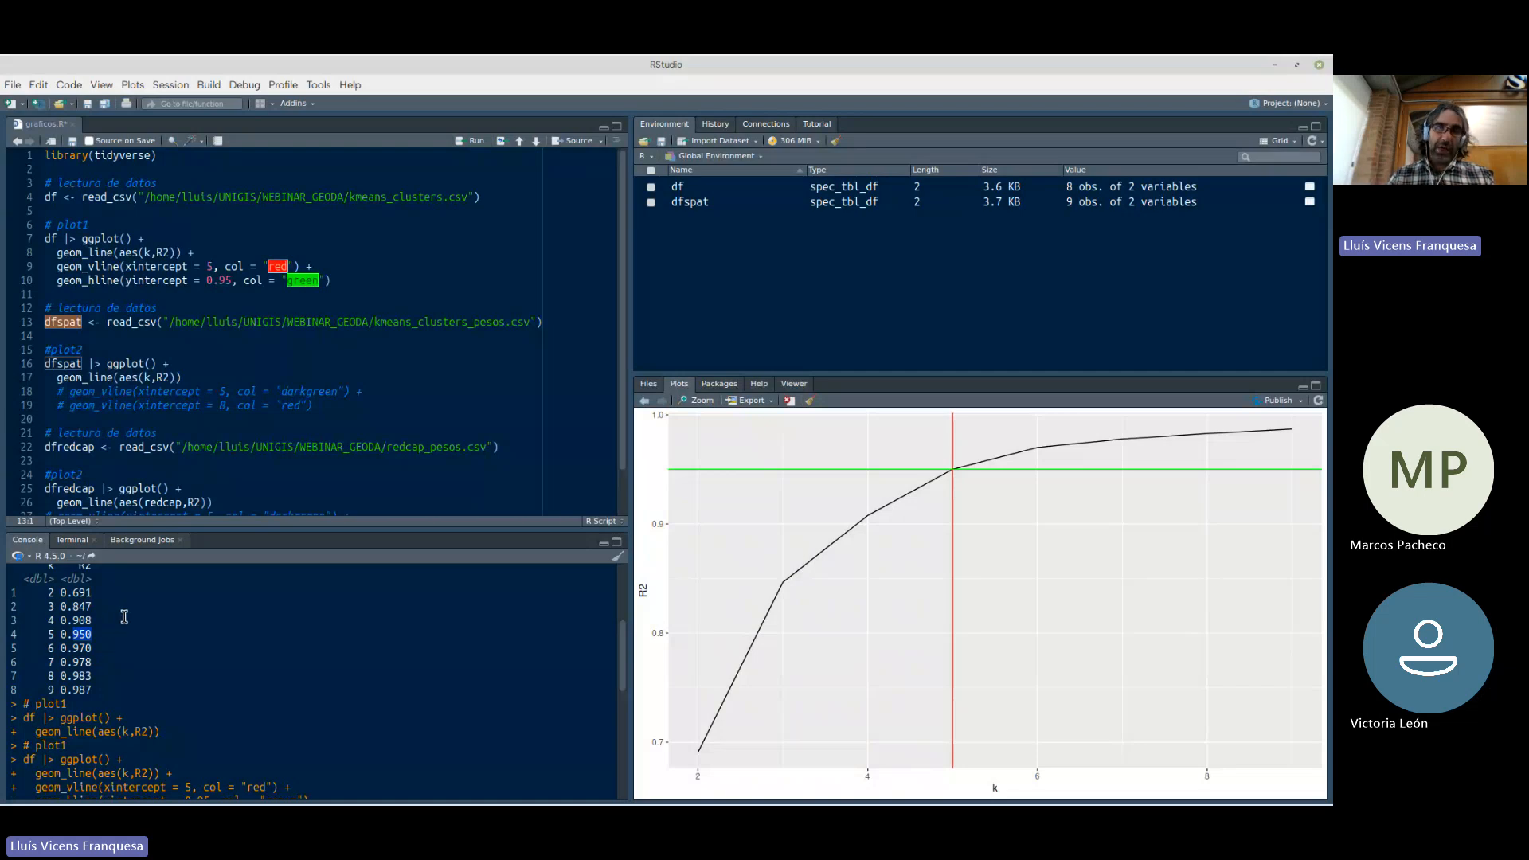
{"action": "double_click", "coordinate": [51, 635]}
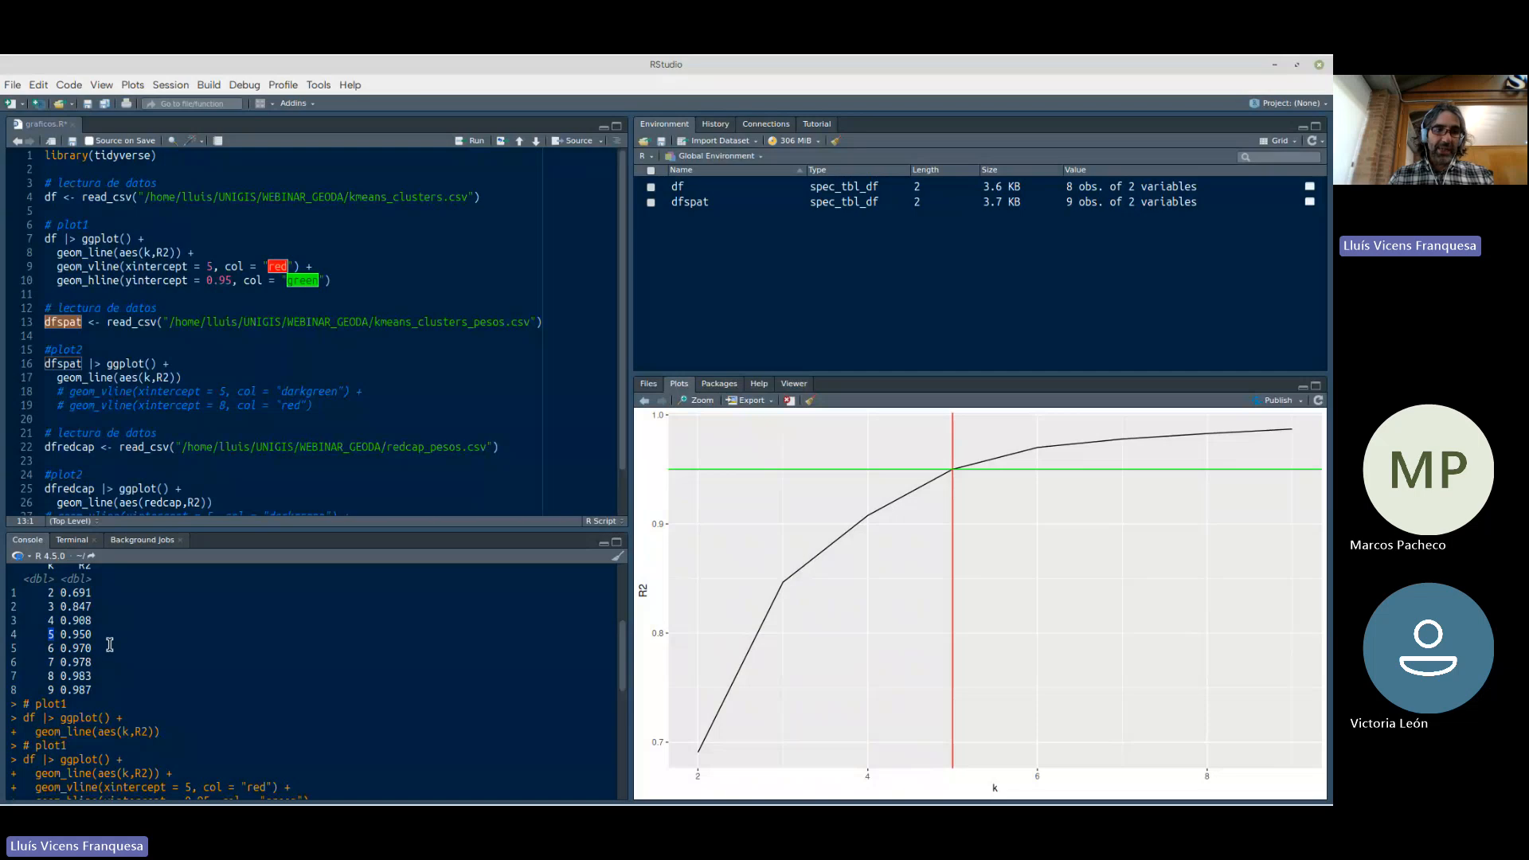
{"action": "scroll", "coordinate": [109, 644], "scroll_direction": "down", "scroll_amount": 5}
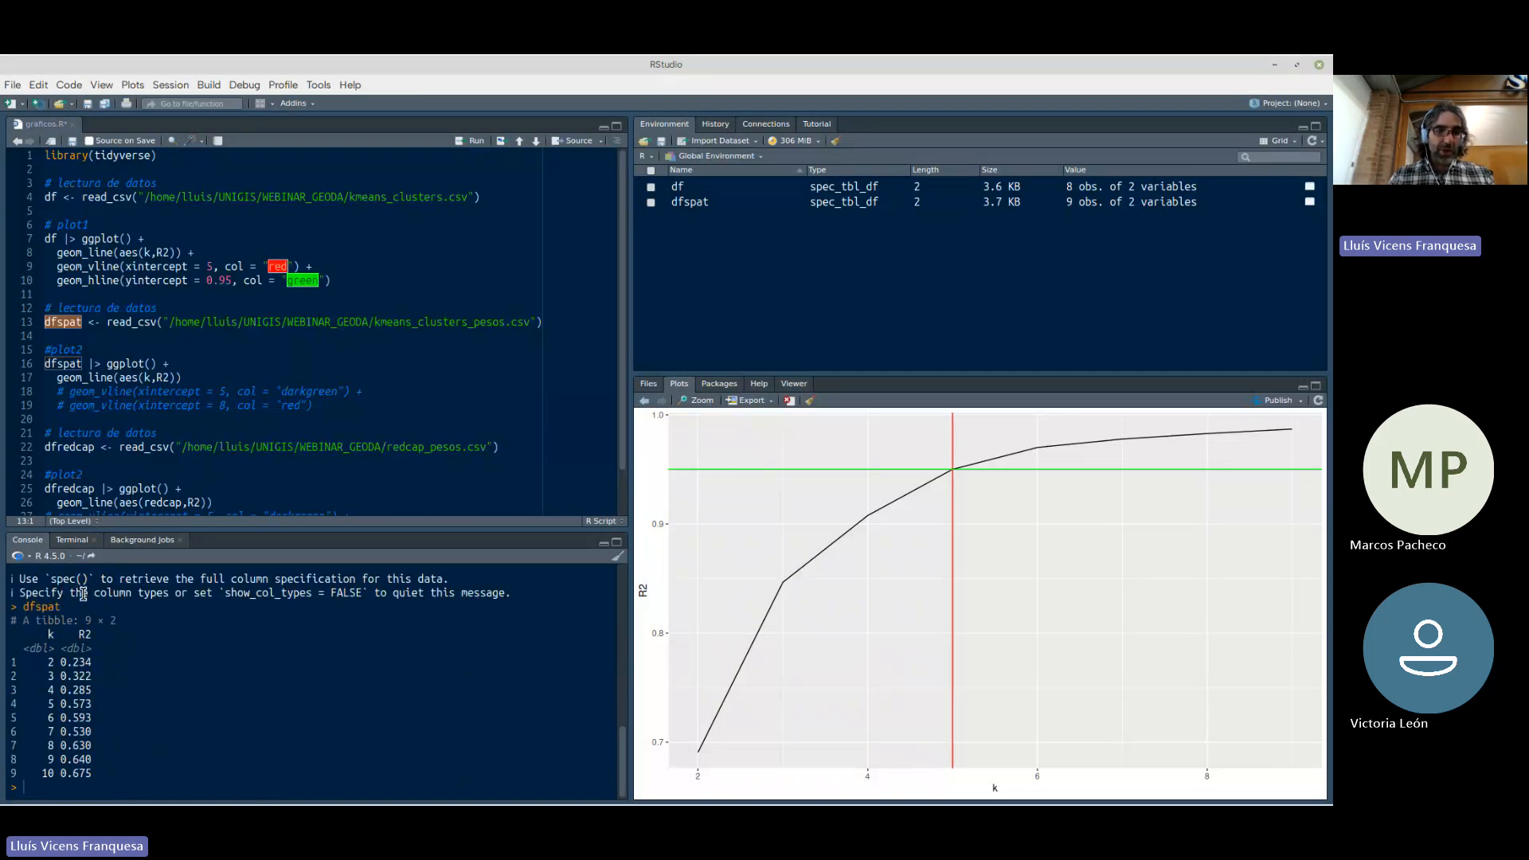
{"action": "left_click_drag", "start_coordinate": [92, 773], "coordinate": [62, 663]}
{"action": "left_click", "coordinate": [73, 673]}
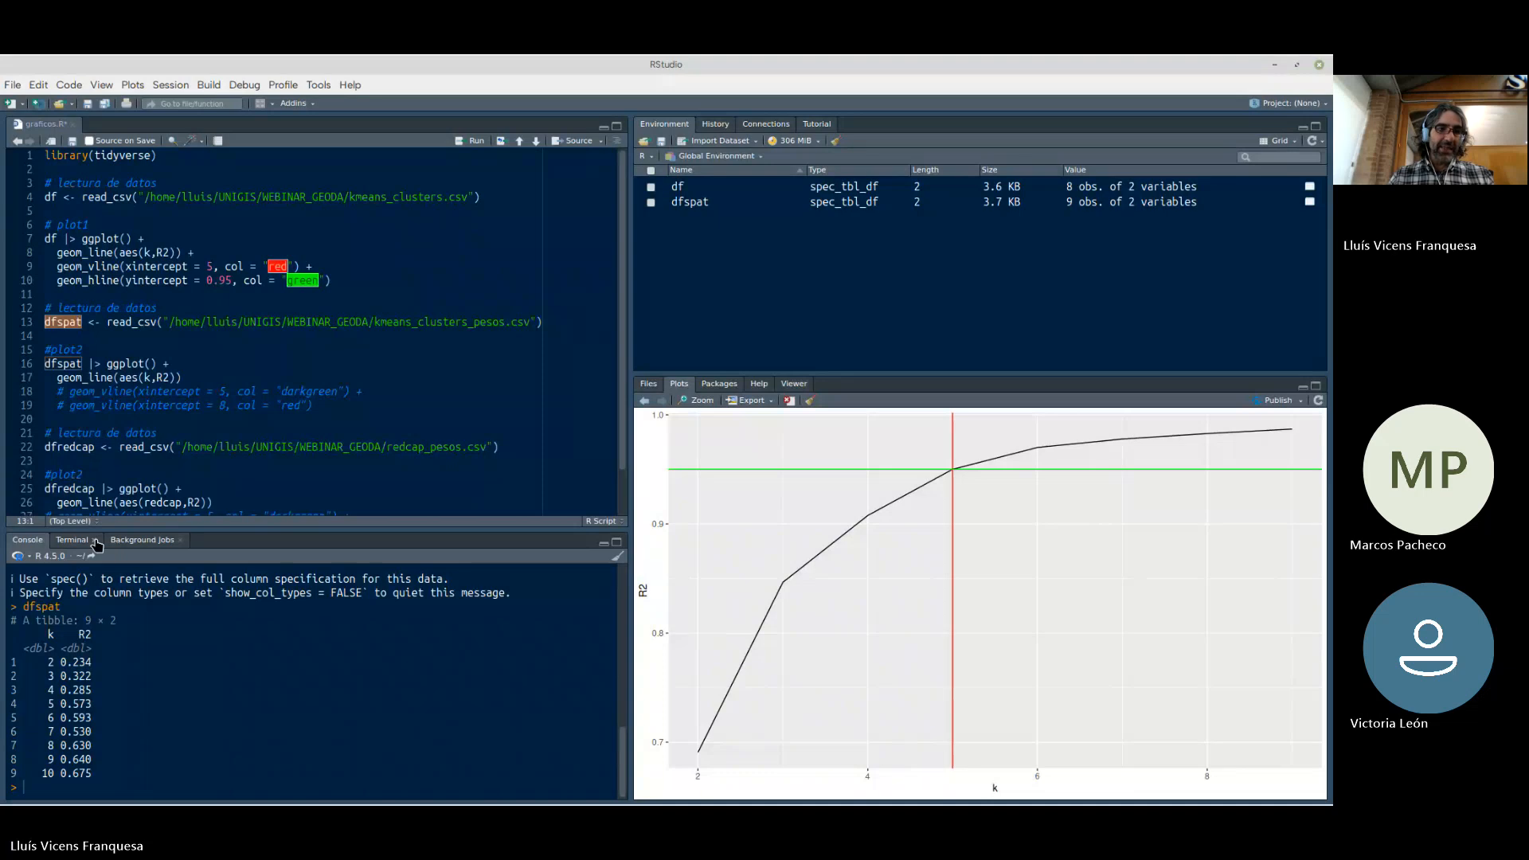
{"action": "scroll", "coordinate": [85, 644], "scroll_direction": "up", "scroll_amount": 5}
{"action": "scroll", "coordinate": [84, 643], "scroll_direction": "up", "scroll_amount": 2}
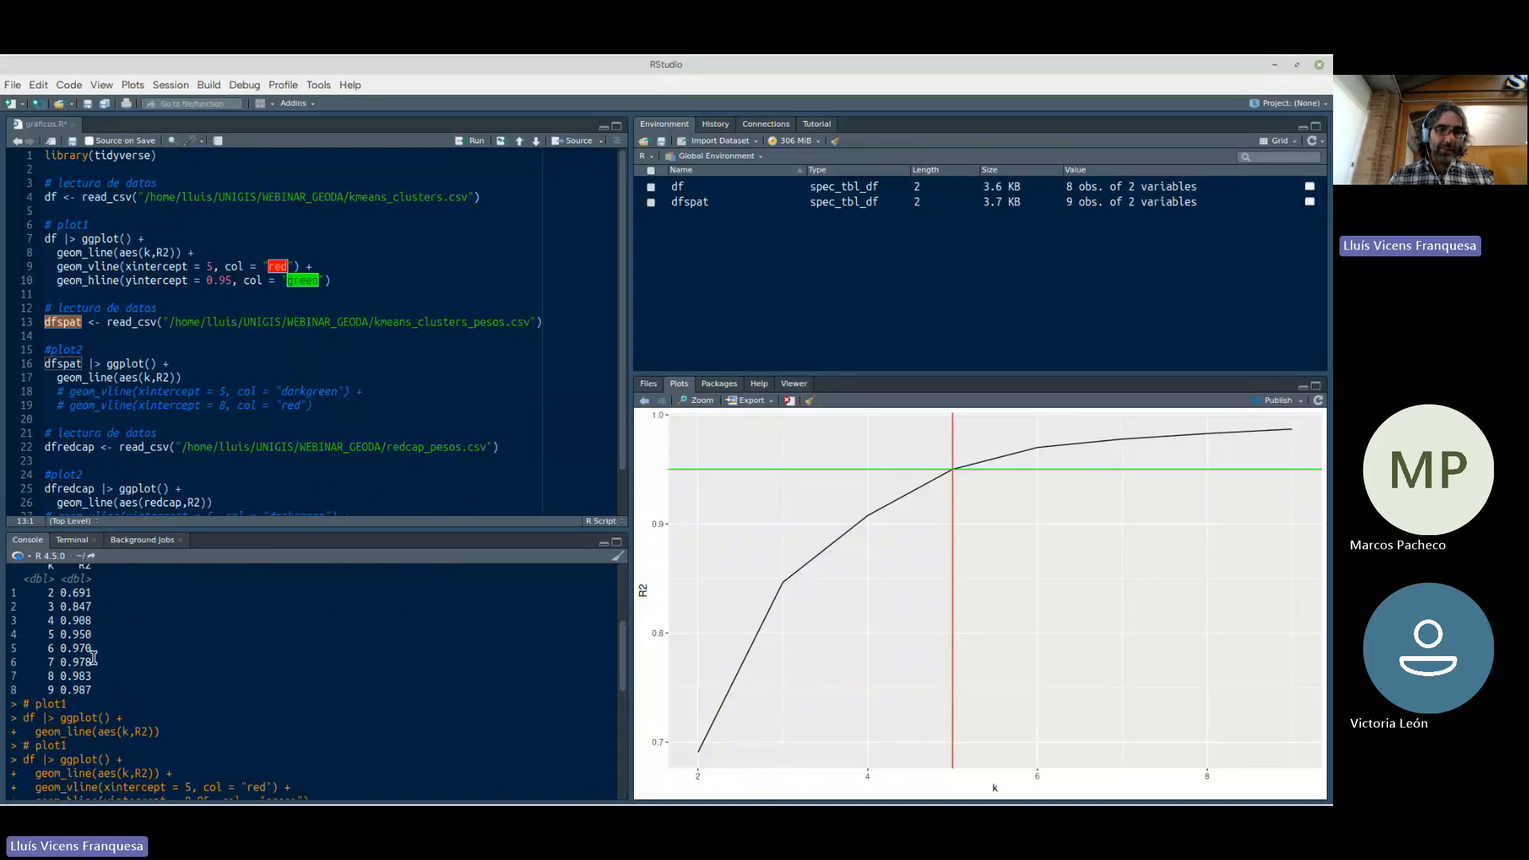
{"action": "scroll", "coordinate": [93, 658], "scroll_direction": "down", "scroll_amount": 6}
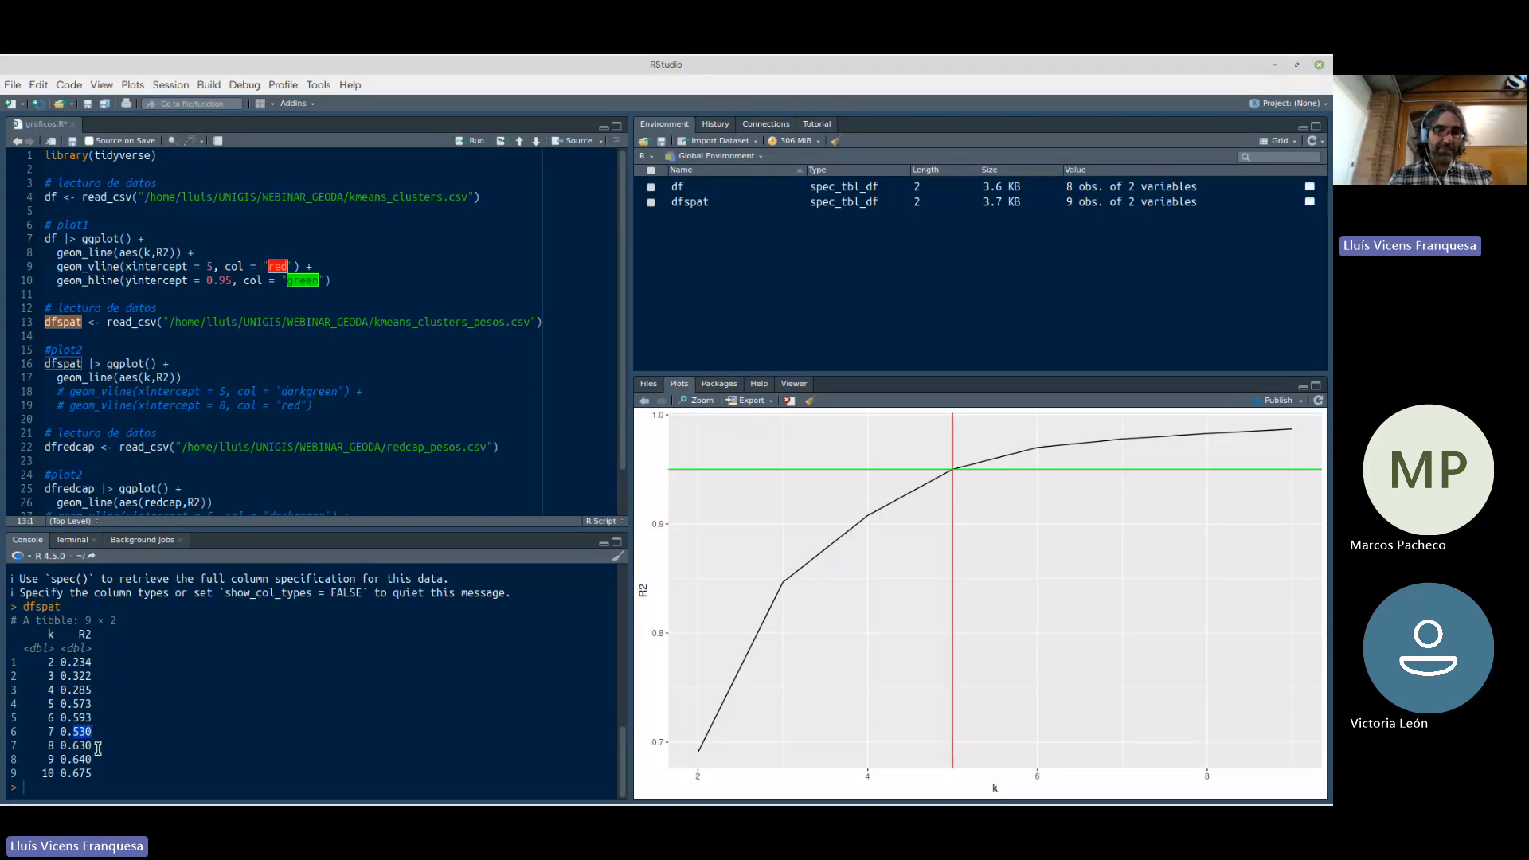
Run the plot2 code to plot R2 against k as a line for the dfspat data
{"action": "left_click", "coordinate": [98, 748]}
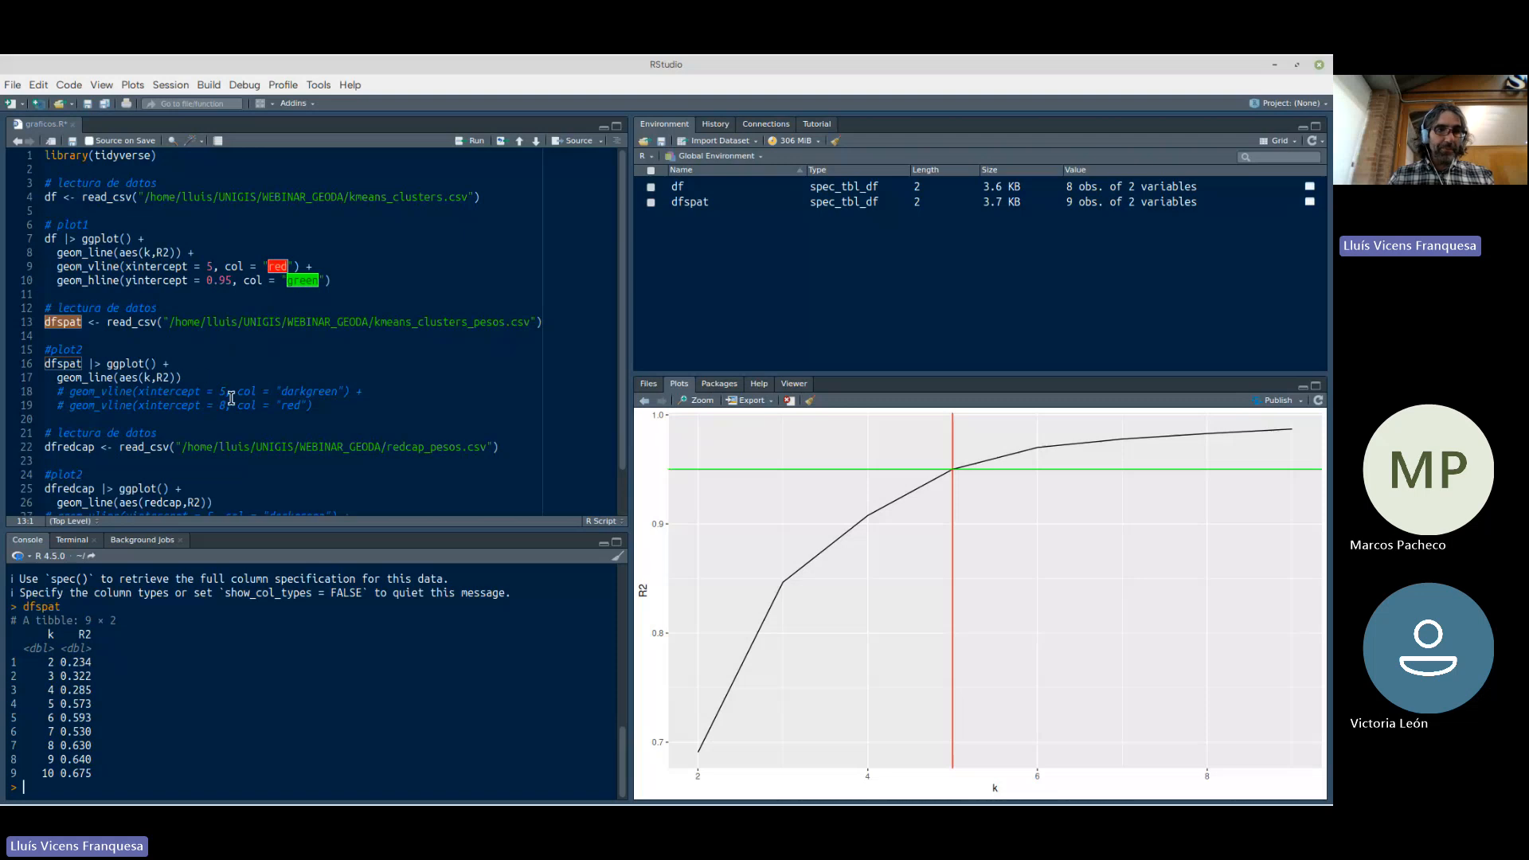
{"action": "left_click", "coordinate": [192, 376]}
{"action": "key", "text": "ctrl+Return"}
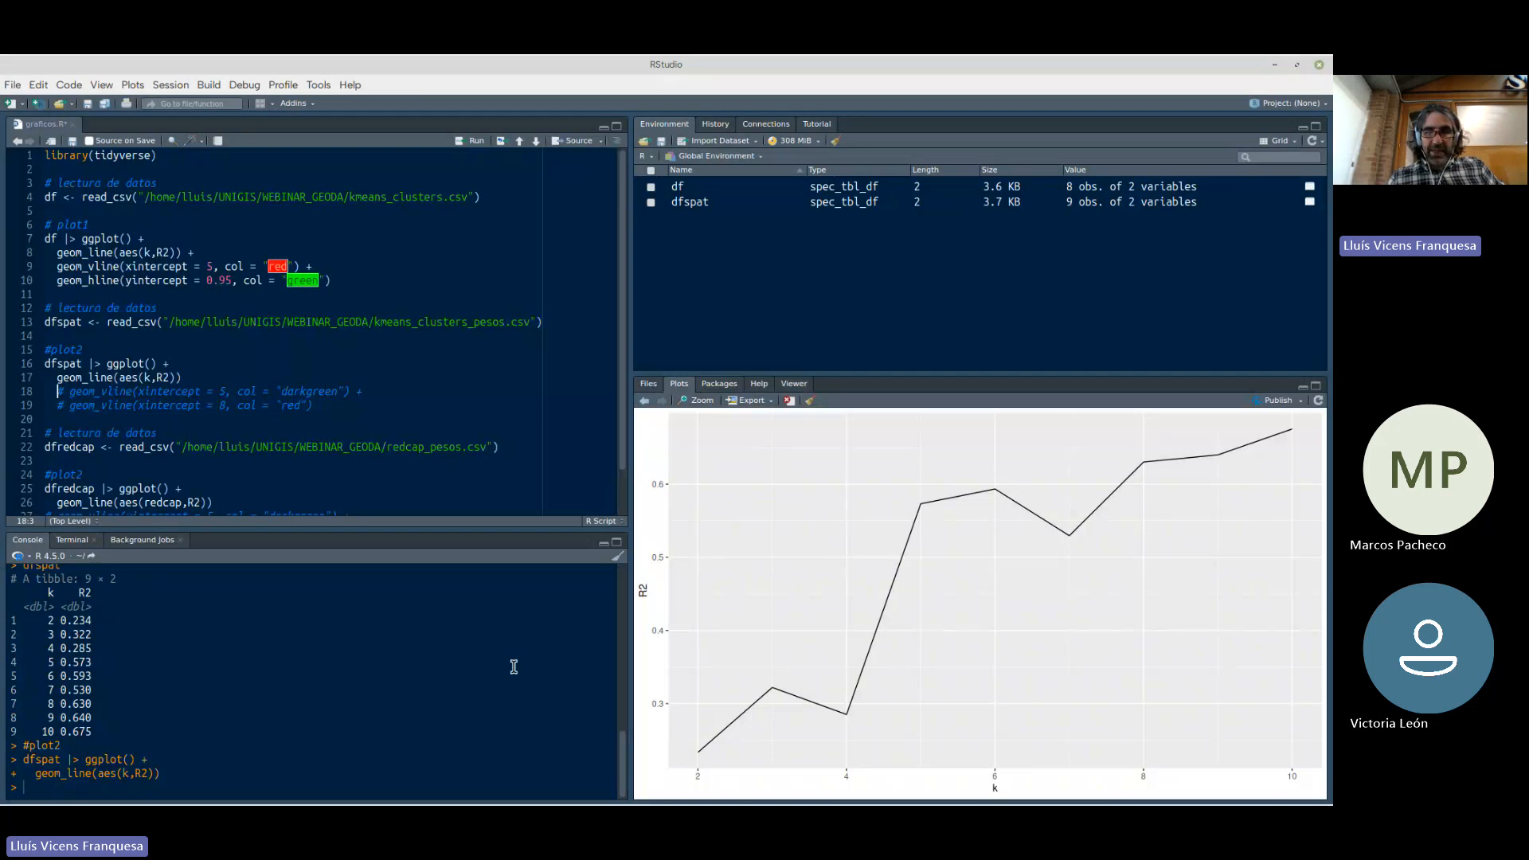
Plot the df R2 curve without its reference lines and replot the dfspat curve to compare both shapes
{"action": "left_click", "coordinate": [217, 255]}
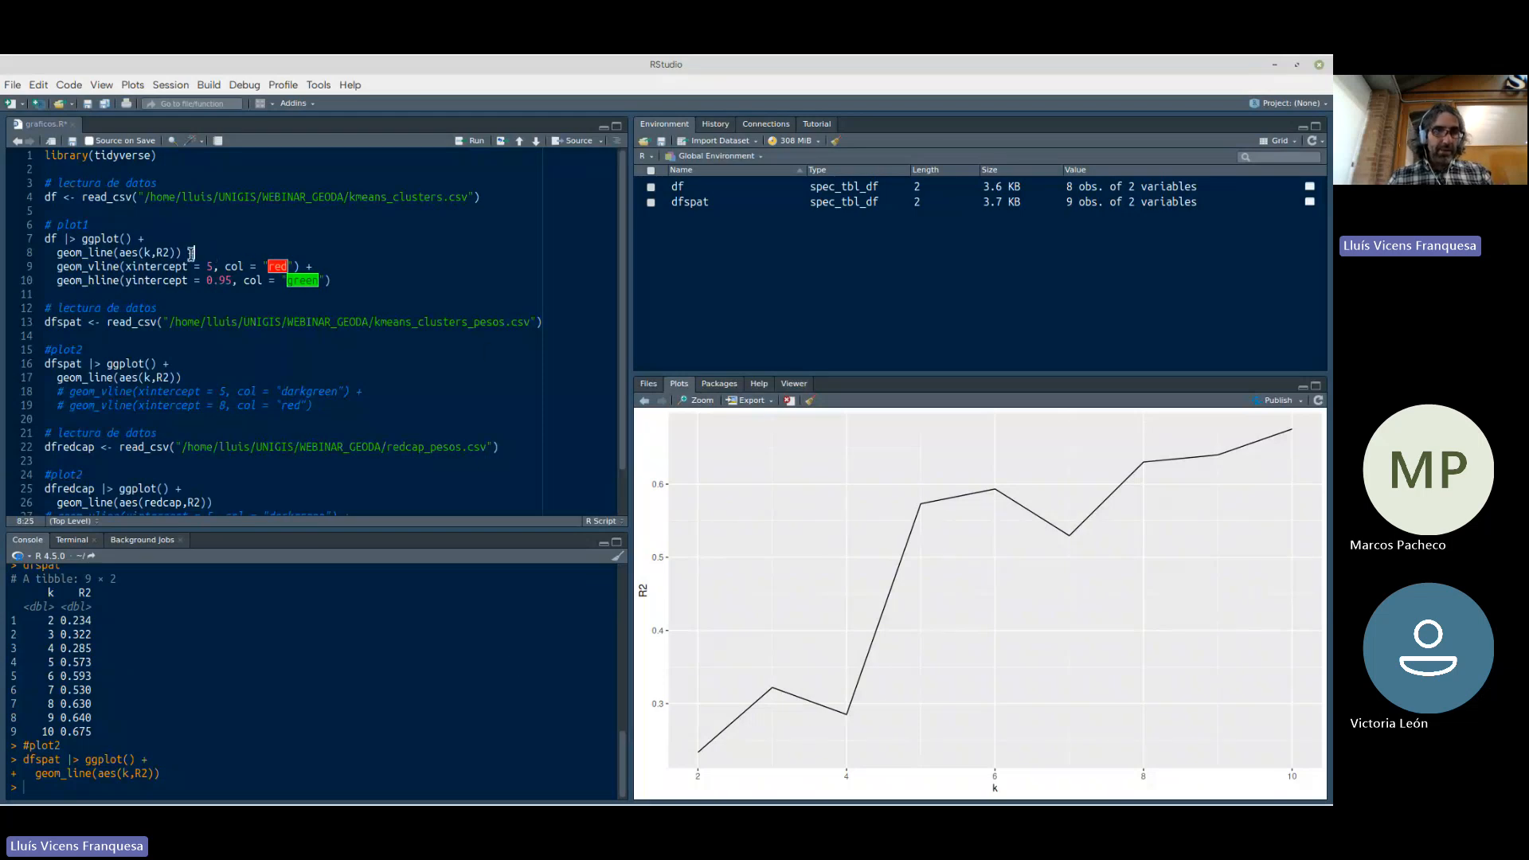
{"action": "left_click_drag", "start_coordinate": [181, 253], "coordinate": [4, 244]}
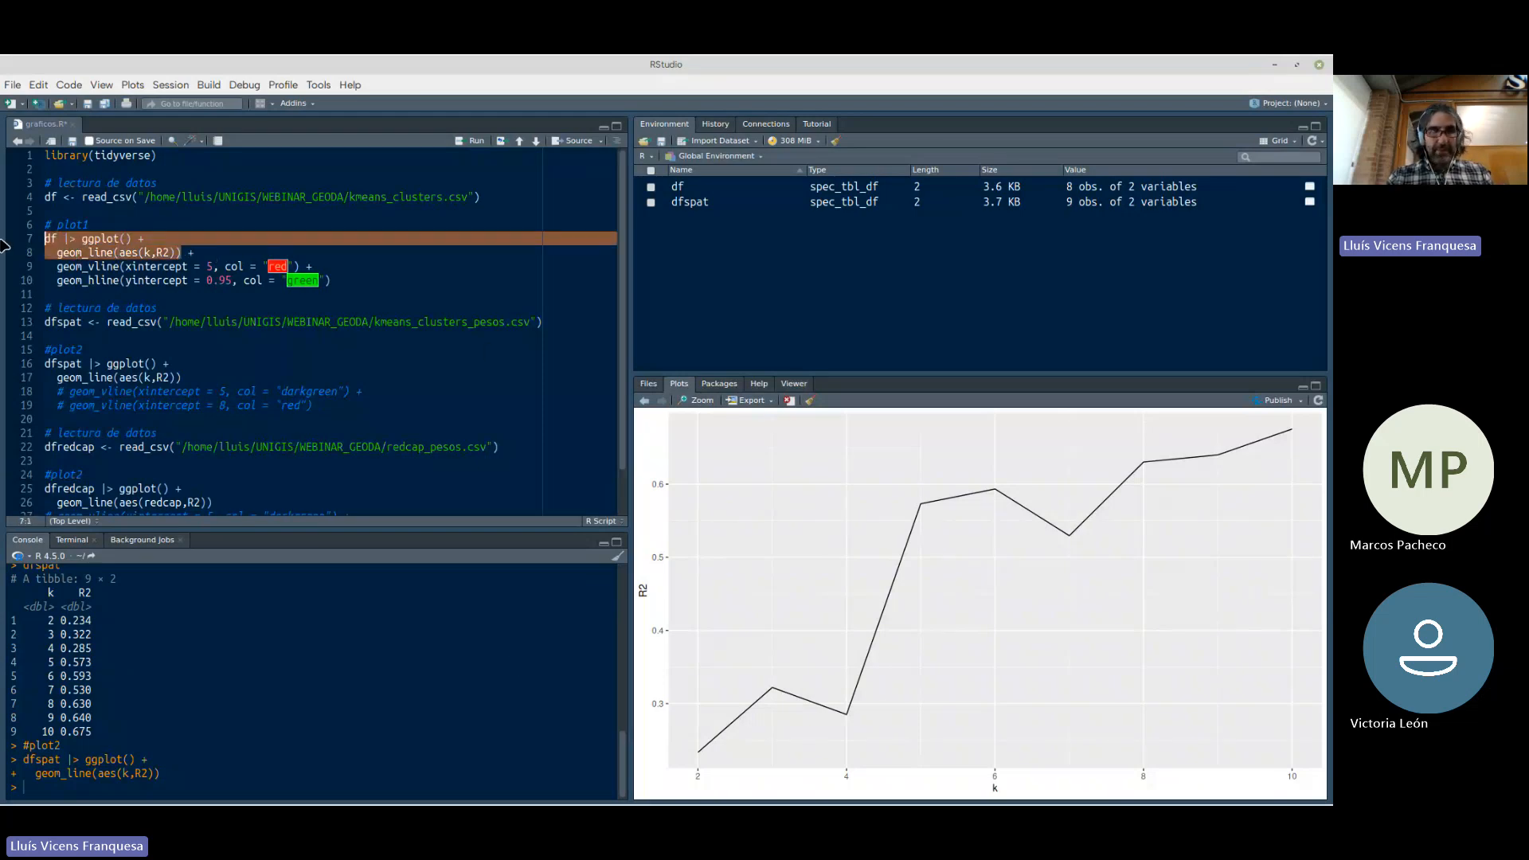
{"action": "key", "text": "ctrl+Return"}
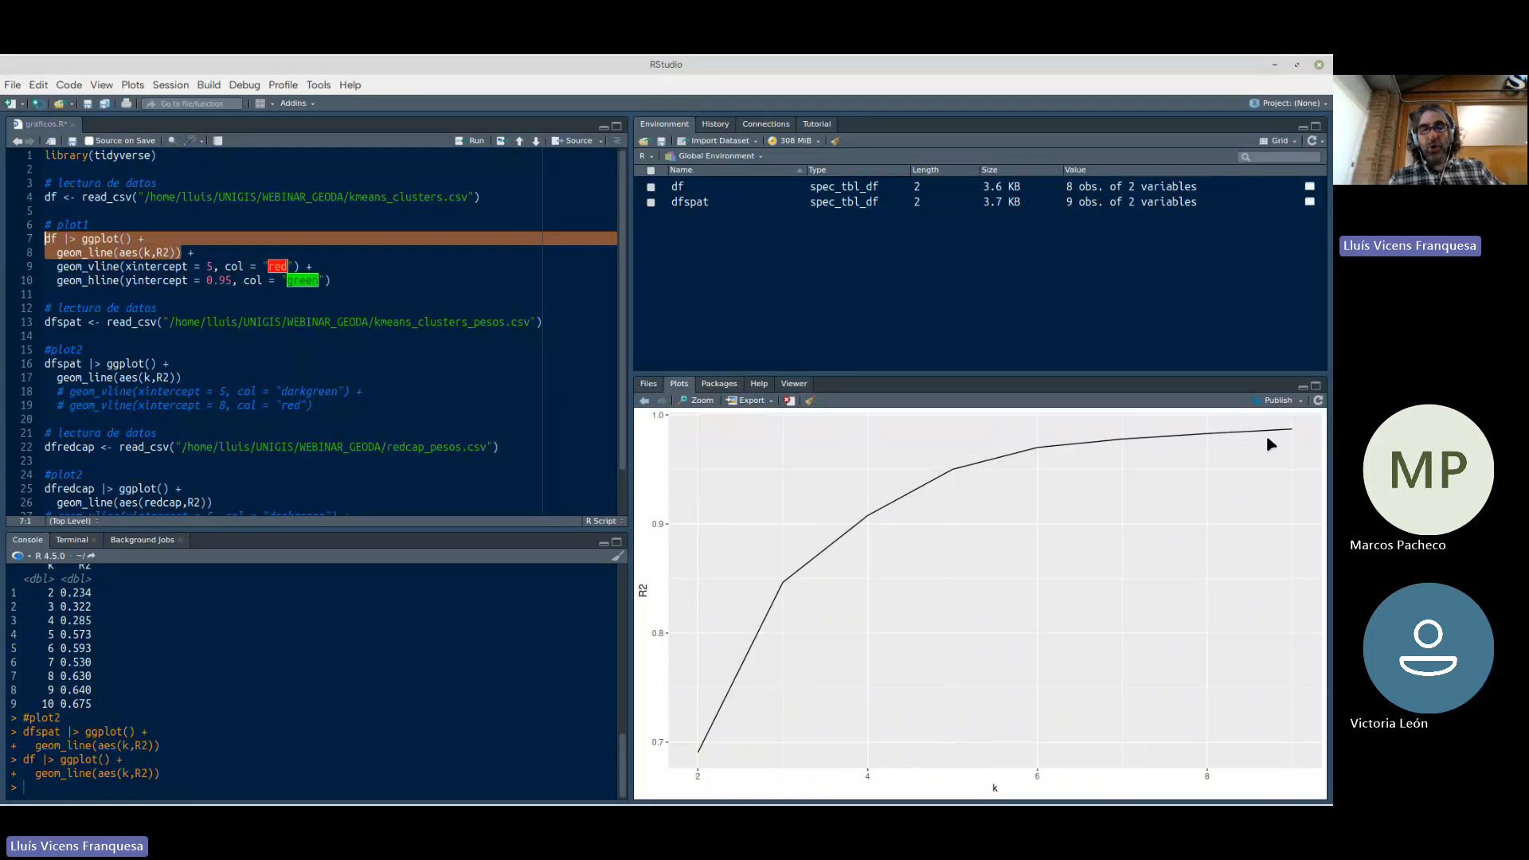
{"action": "left_click", "coordinate": [183, 376]}
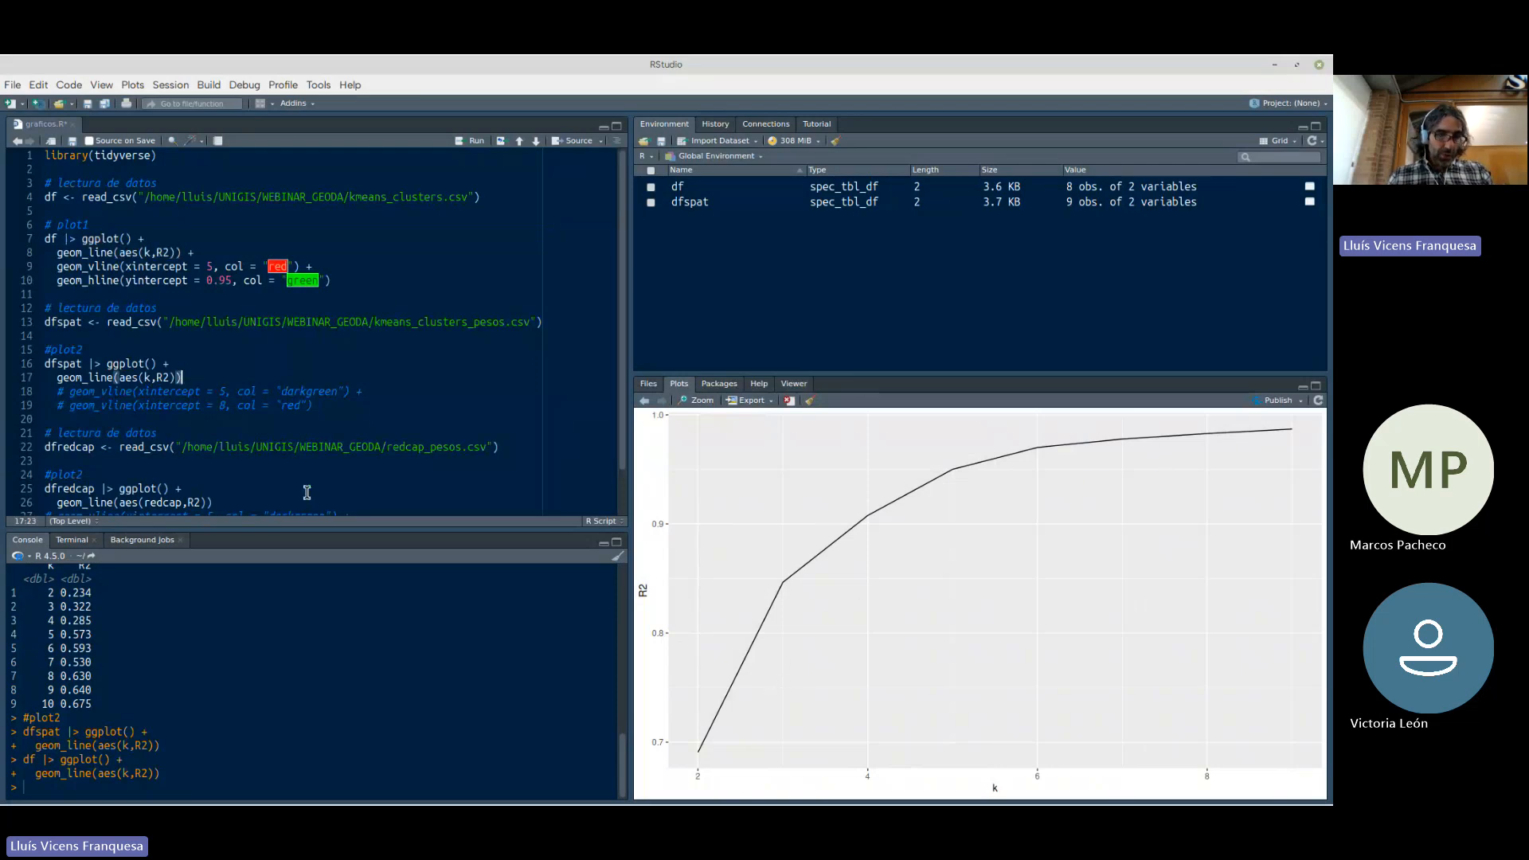
{"action": "key", "text": "ctrl+Return"}
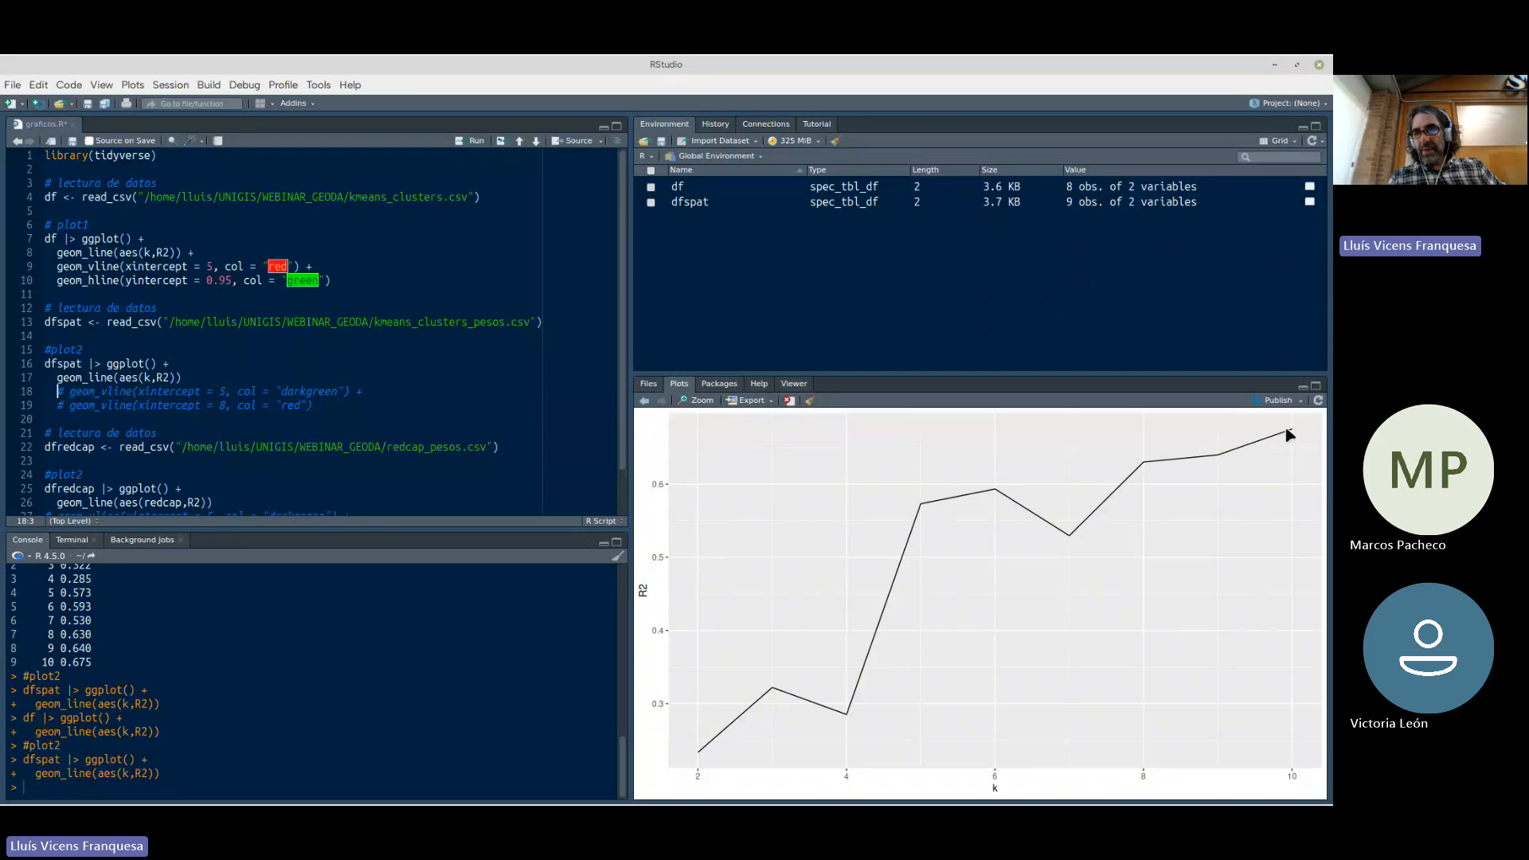
Uncomment the dark green geom_vline at xintercept 5 in plot2 and append + to the geom_line row above it
{"action": "left_click", "coordinate": [364, 392]}
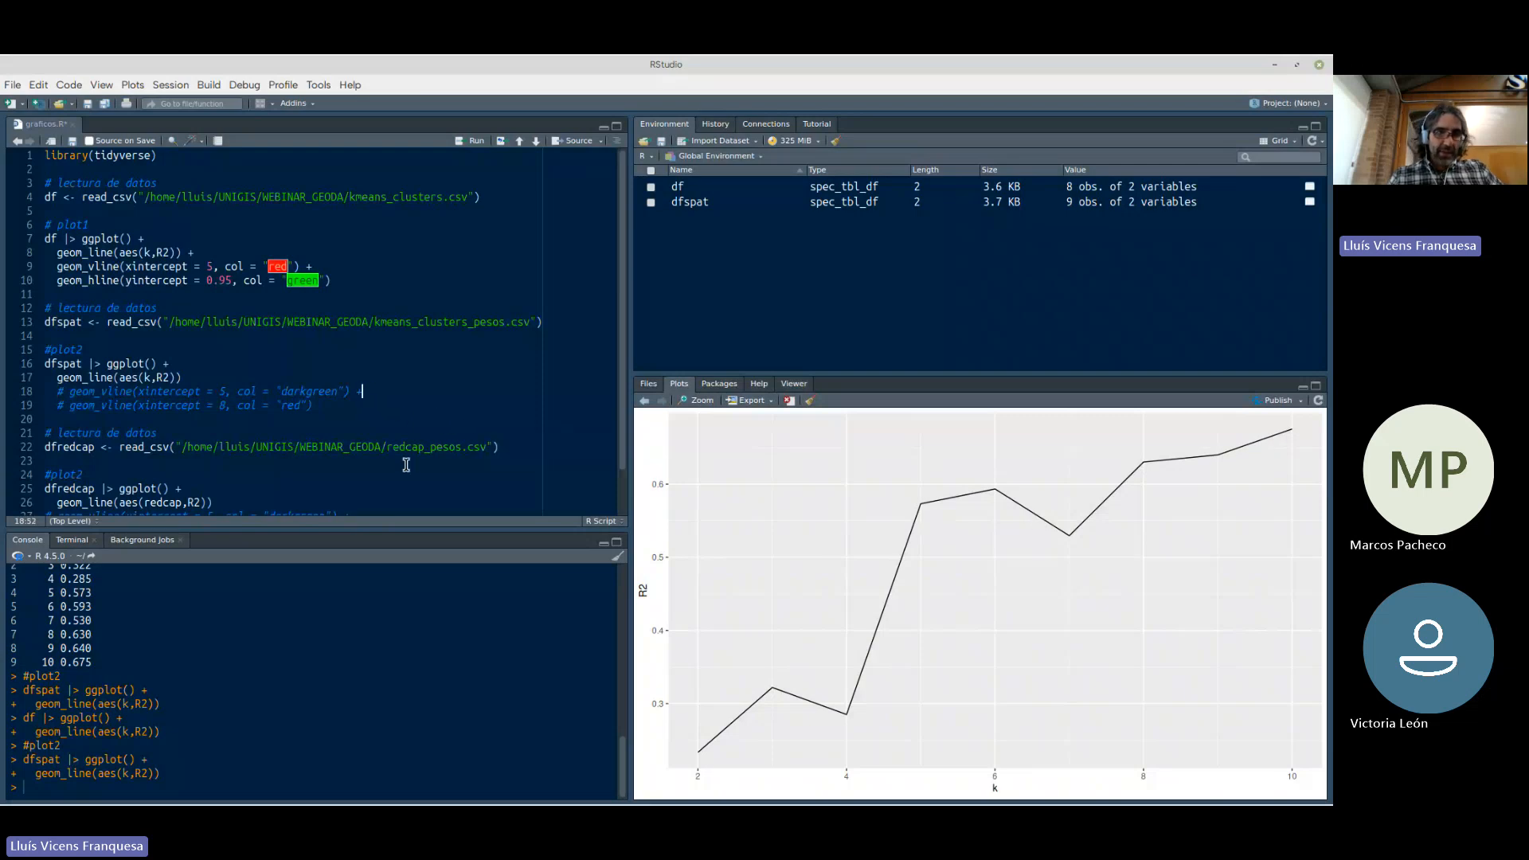
{"action": "left_click", "coordinate": [59, 391]}
{"action": "key", "text": "ctrl+shift+c"}
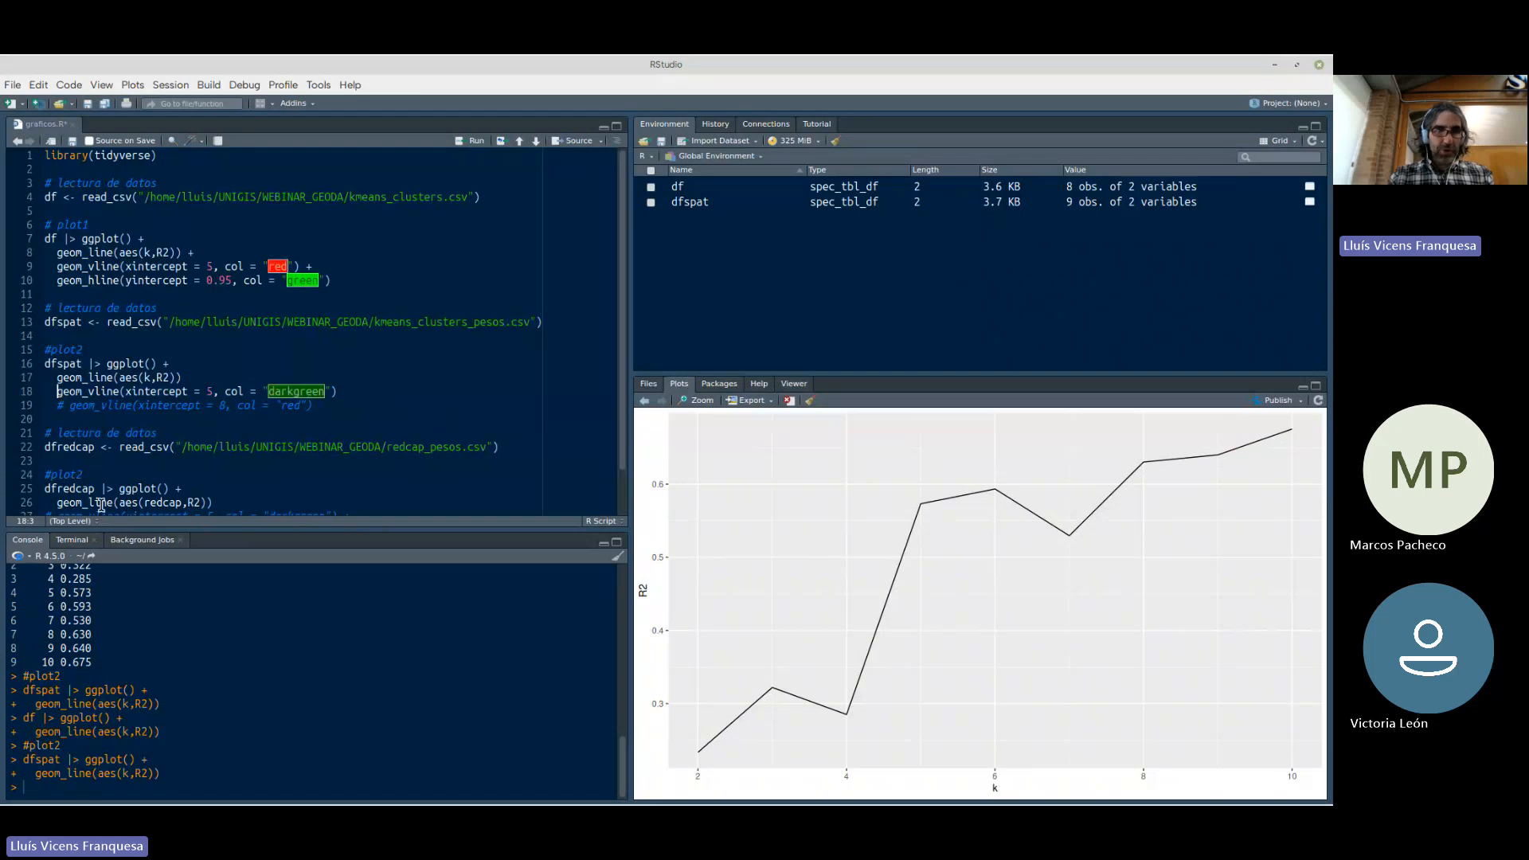
{"action": "left_click", "coordinate": [204, 378]}
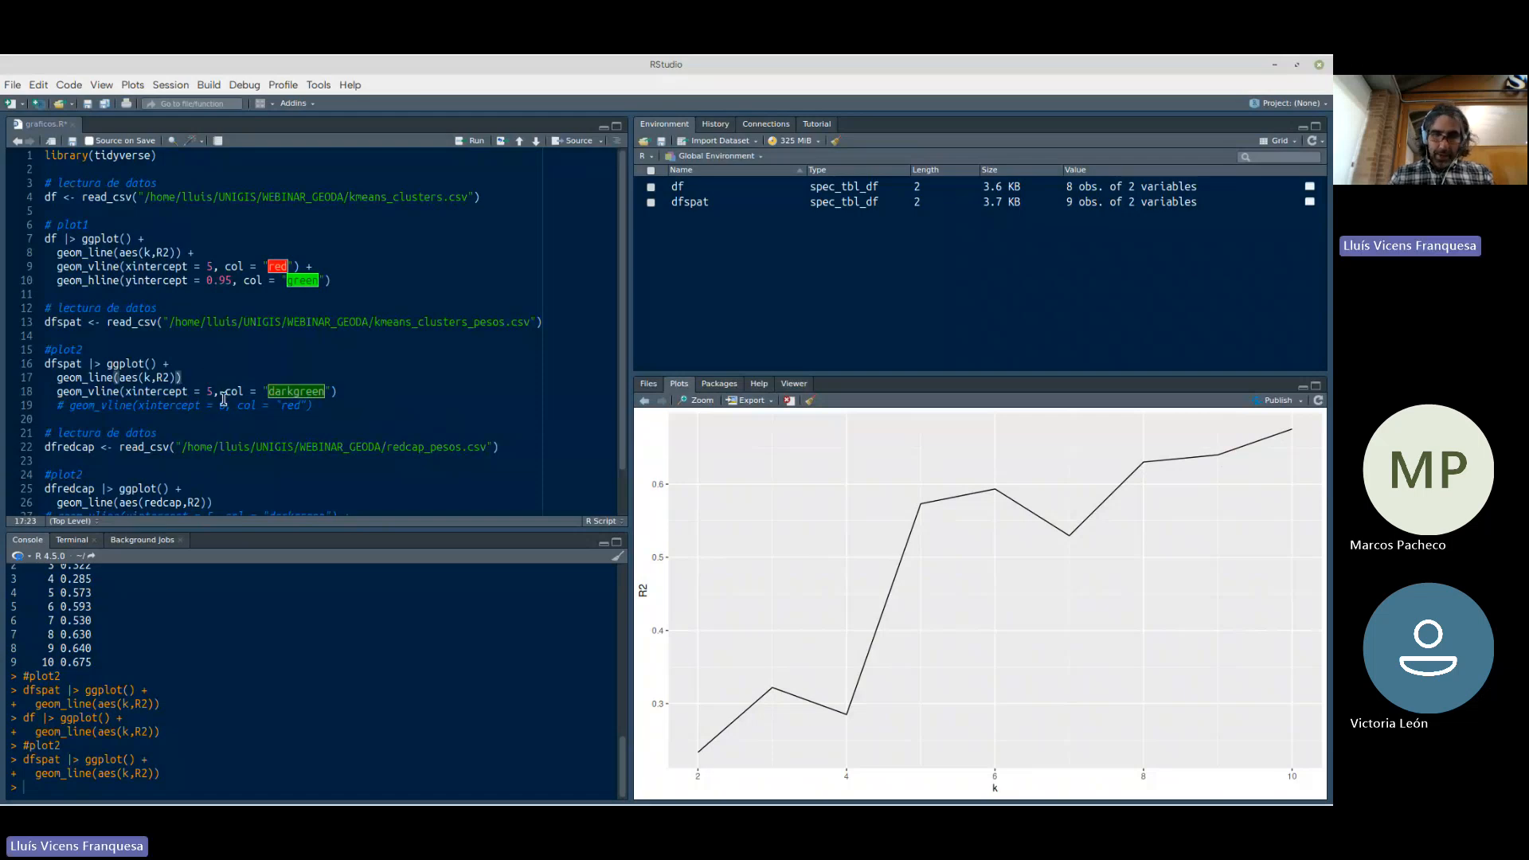
{"action": "type", "text": "+"}
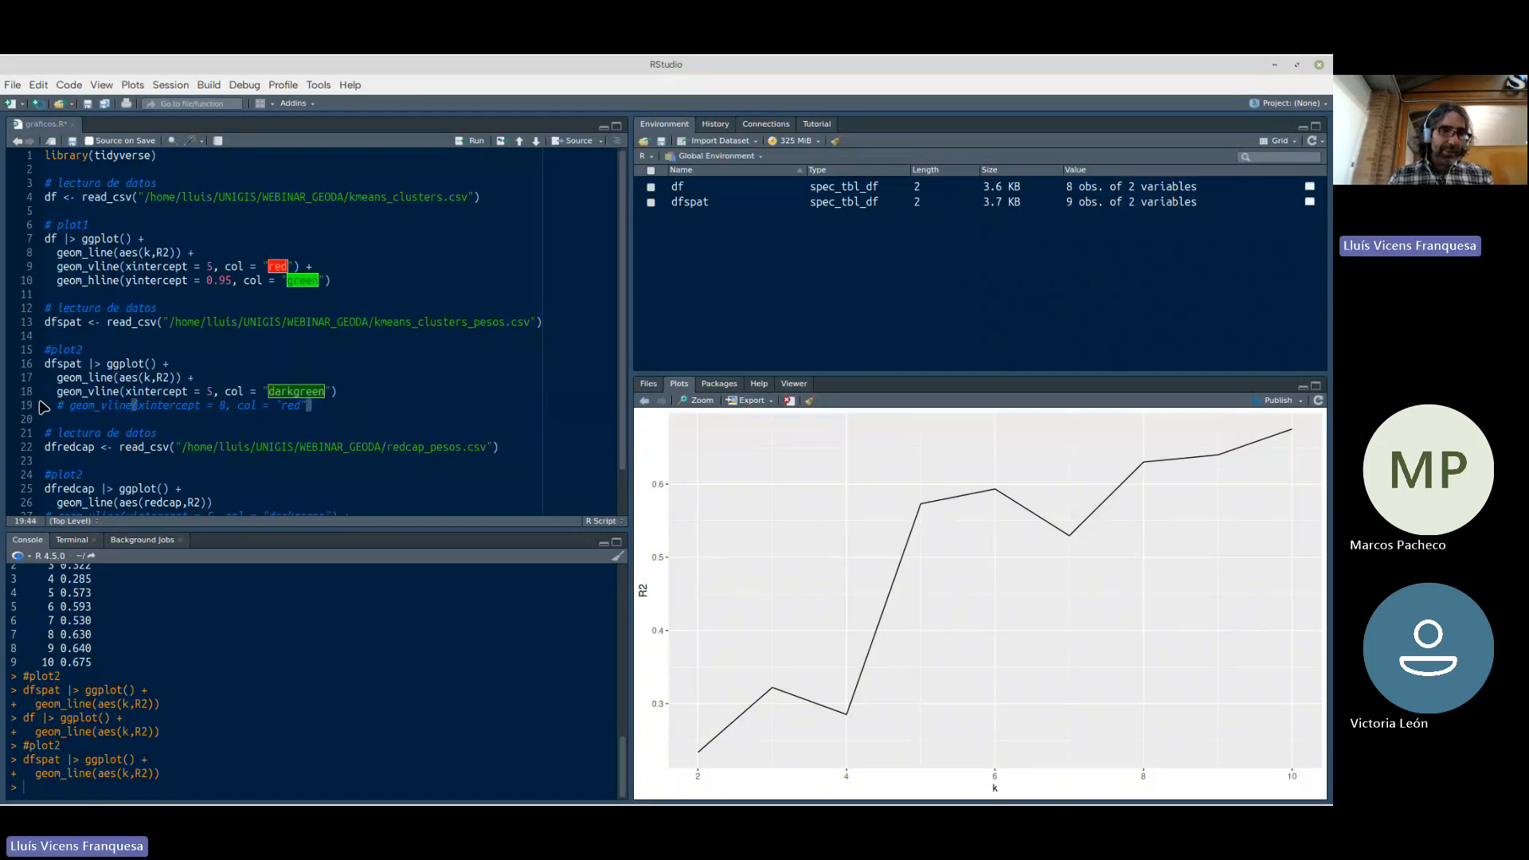
Uncomment the red geom_vline at xintercept 8, join it to the preceding line with +, and run plot2
{"action": "left_click", "coordinate": [70, 406]}
{"action": "key", "text": "BackSpace"}
{"action": "key", "text": "BackSpace"}
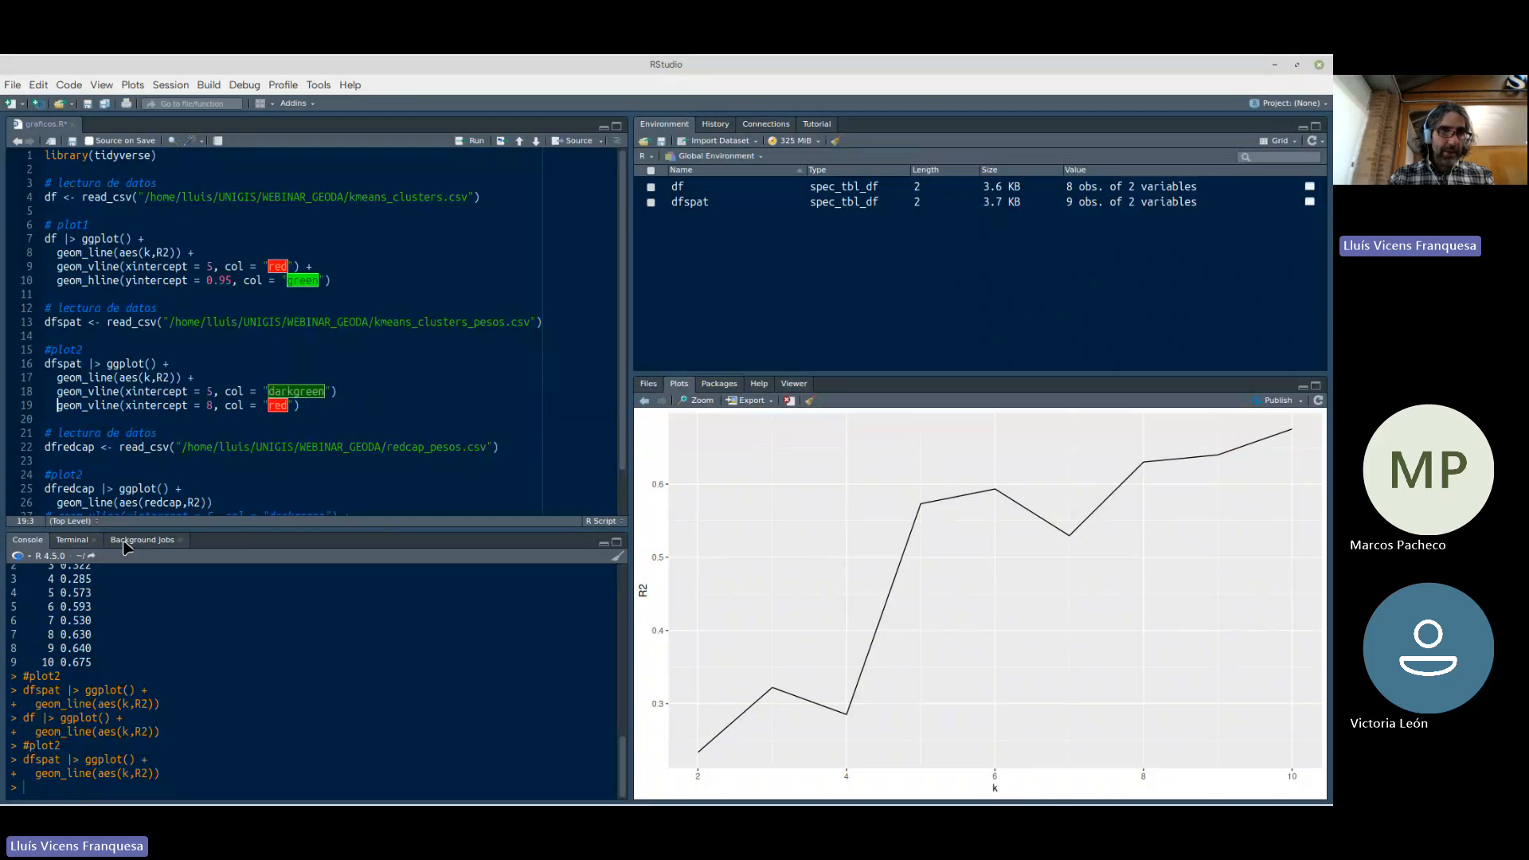
{"action": "left_click", "coordinate": [341, 392]}
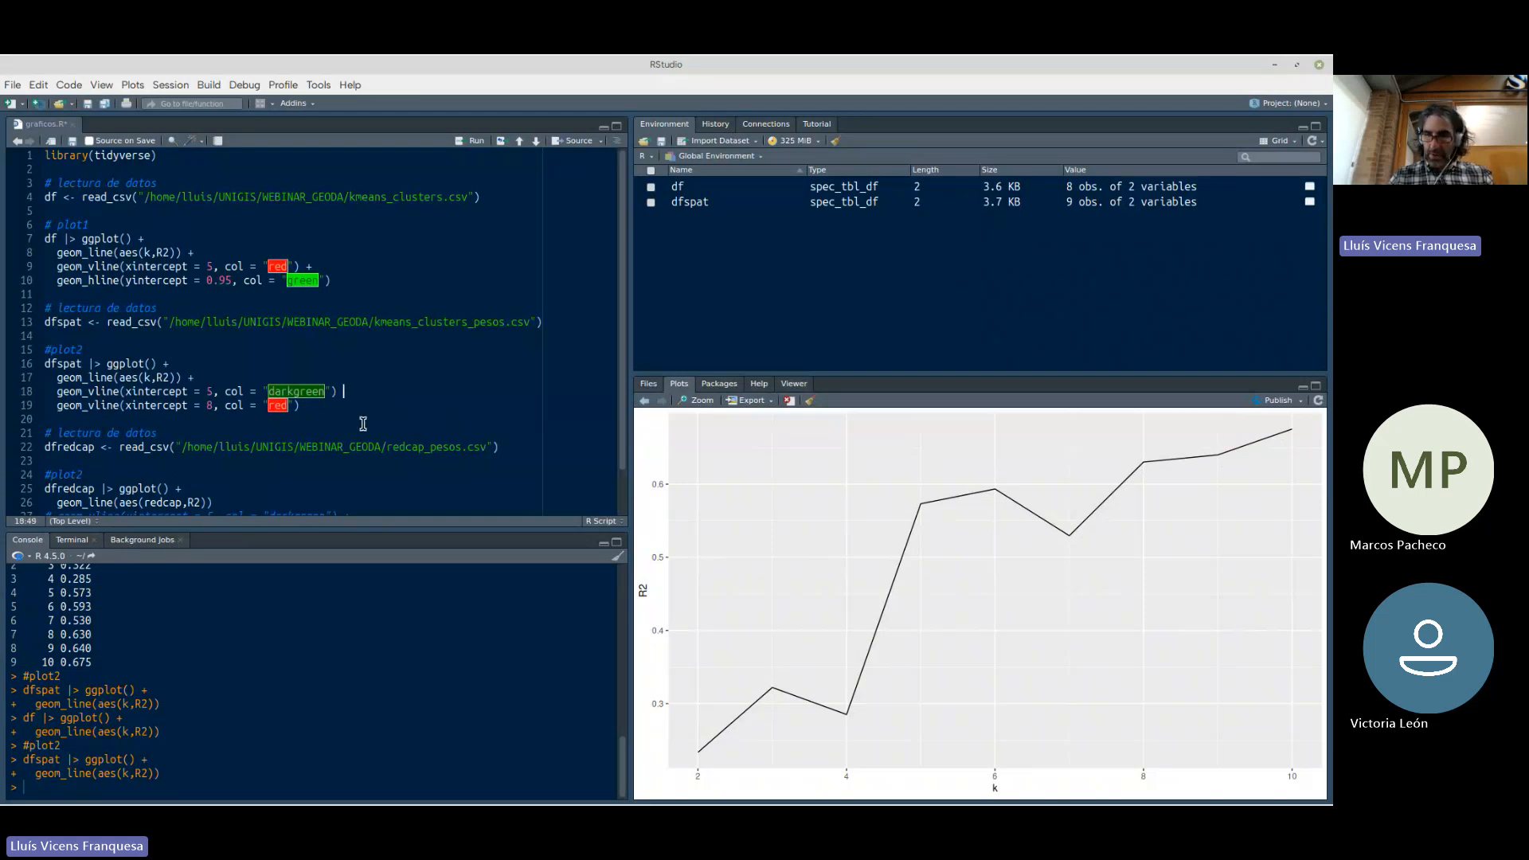
{"action": "key", "text": "Down"}
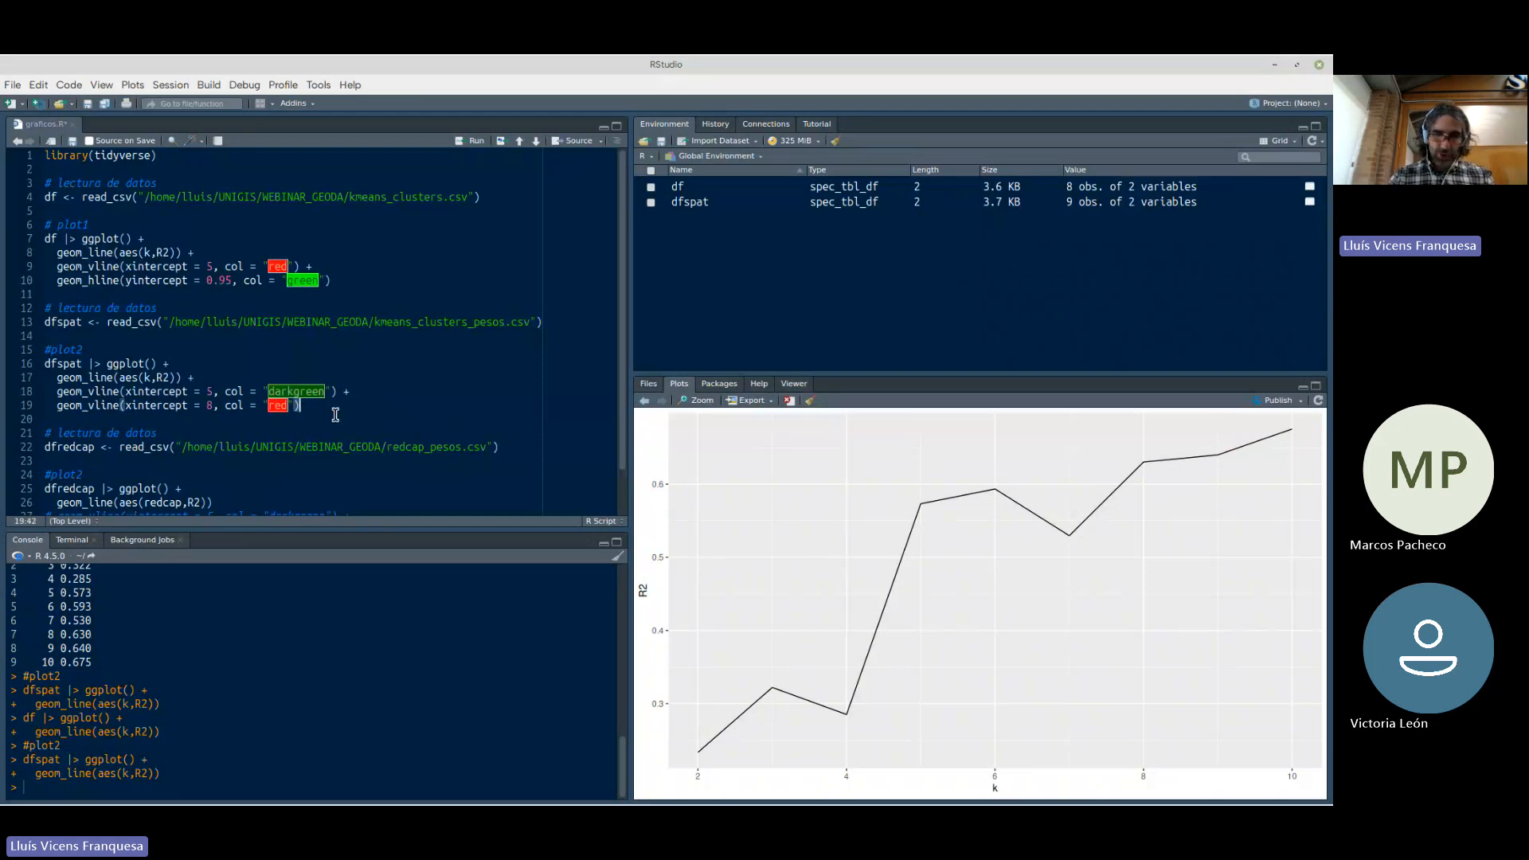
{"action": "key", "text": "ctrl+Return"}
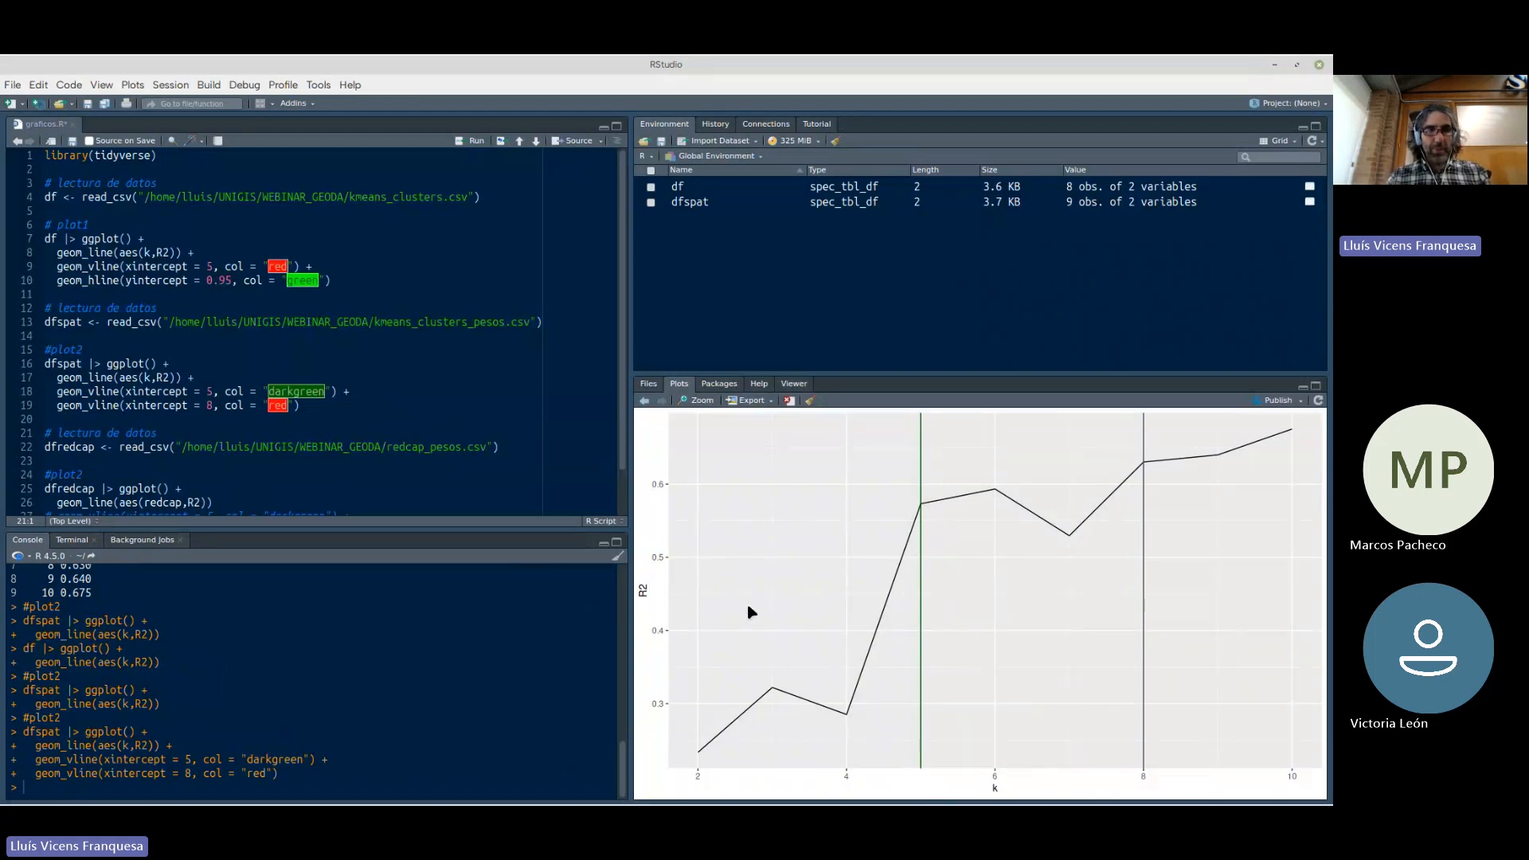
Switch to GeoDa's KMeans Clustering Settings and run K Means on I_RENTA_FAM with 8 clusters
{"action": "key", "text": "alt+Tab"}
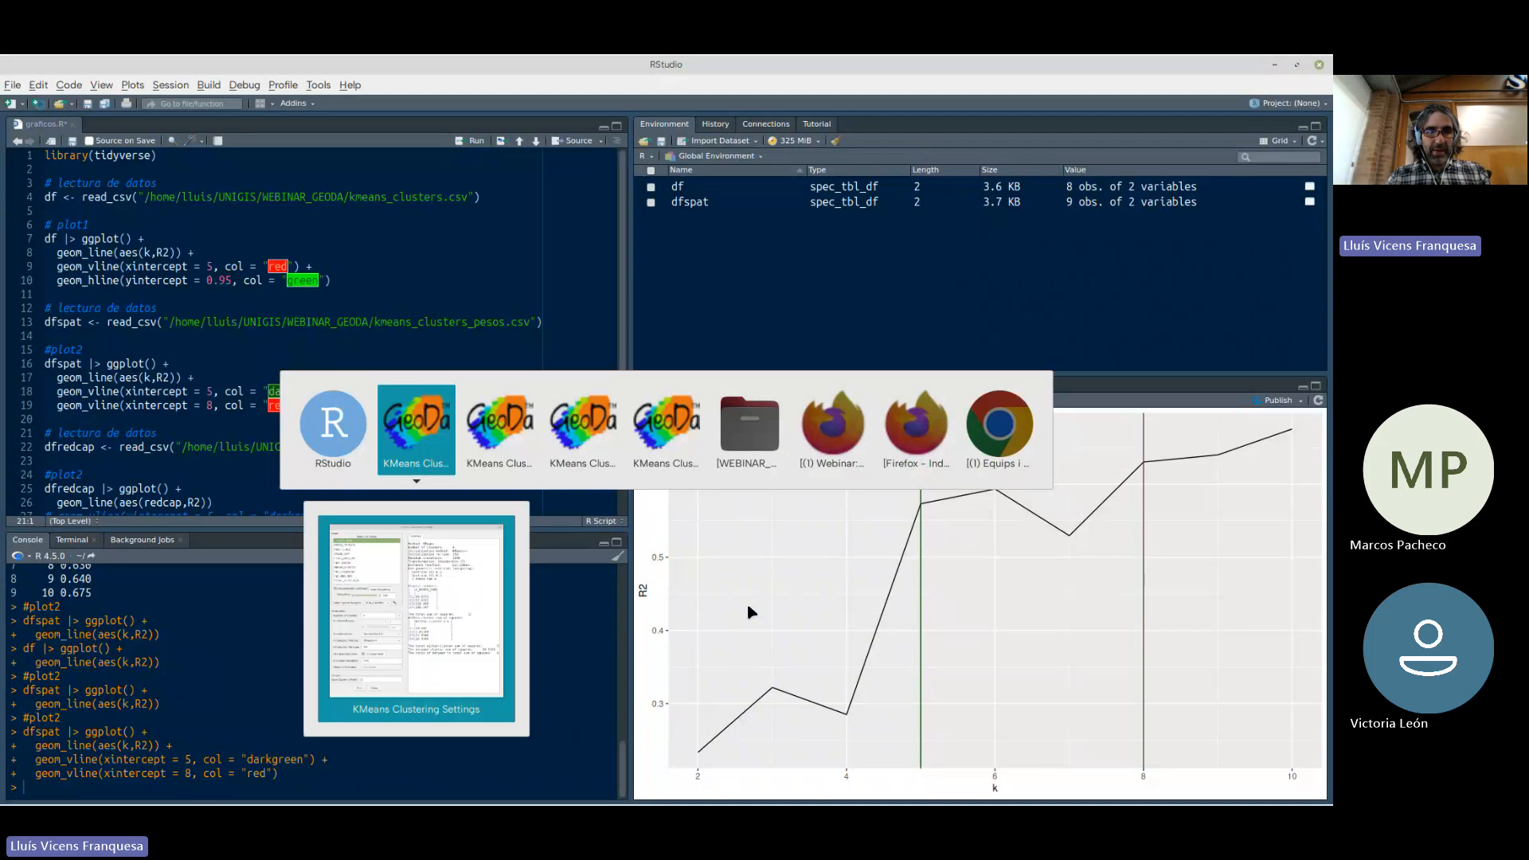
{"action": "key", "text": "alt+Tab"}
{"action": "key", "text": "alt+Tab"}
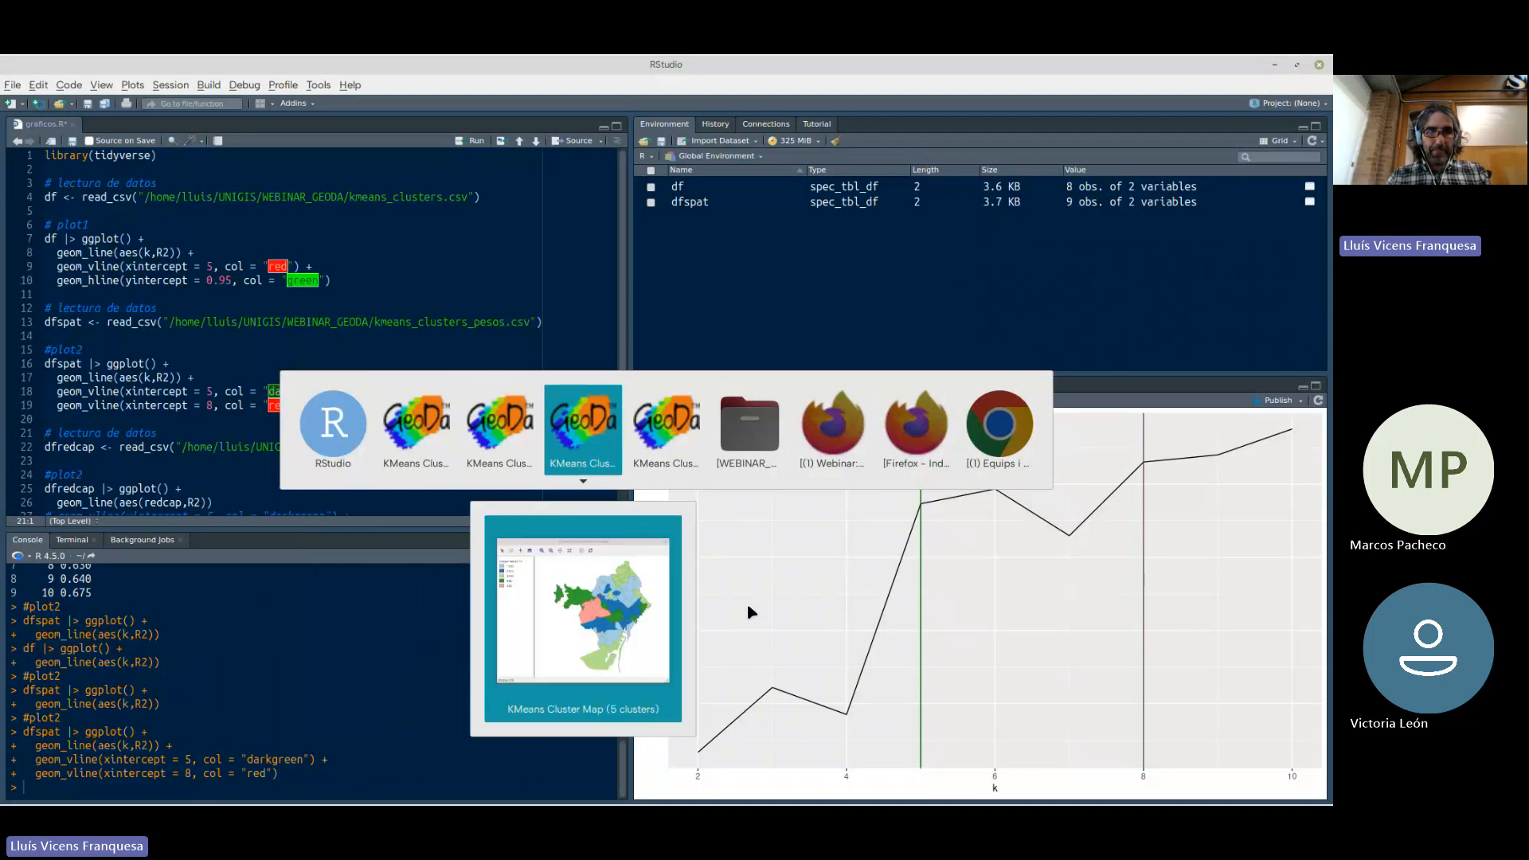
{"action": "key", "text": "alt+shift+Tab"}
{"action": "key", "text": "alt+shift+Tab"}
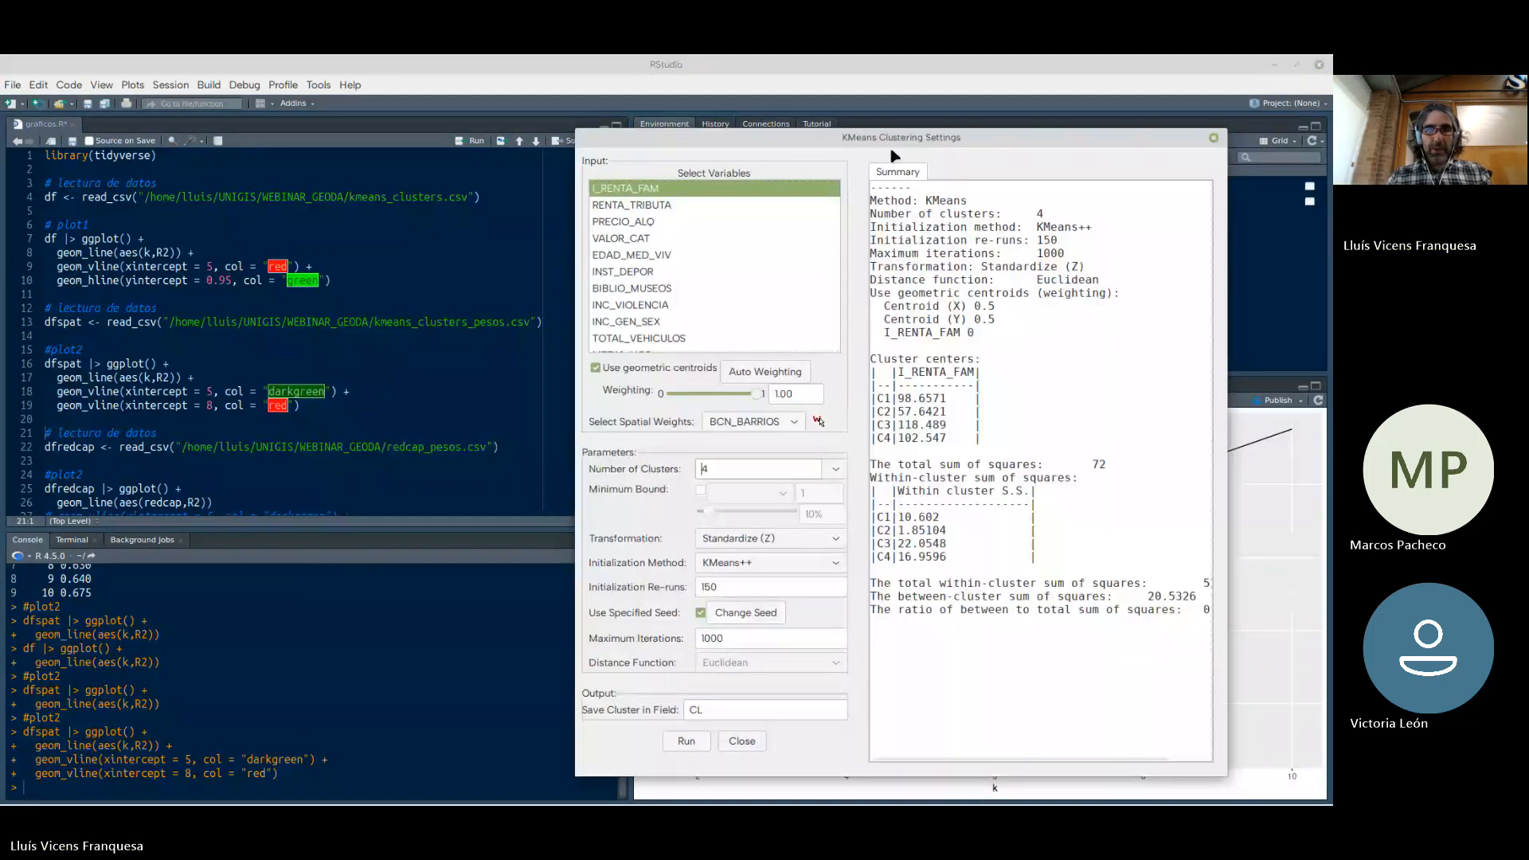
{"action": "left_click_drag", "start_coordinate": [790, 146], "coordinate": [632, 151]}
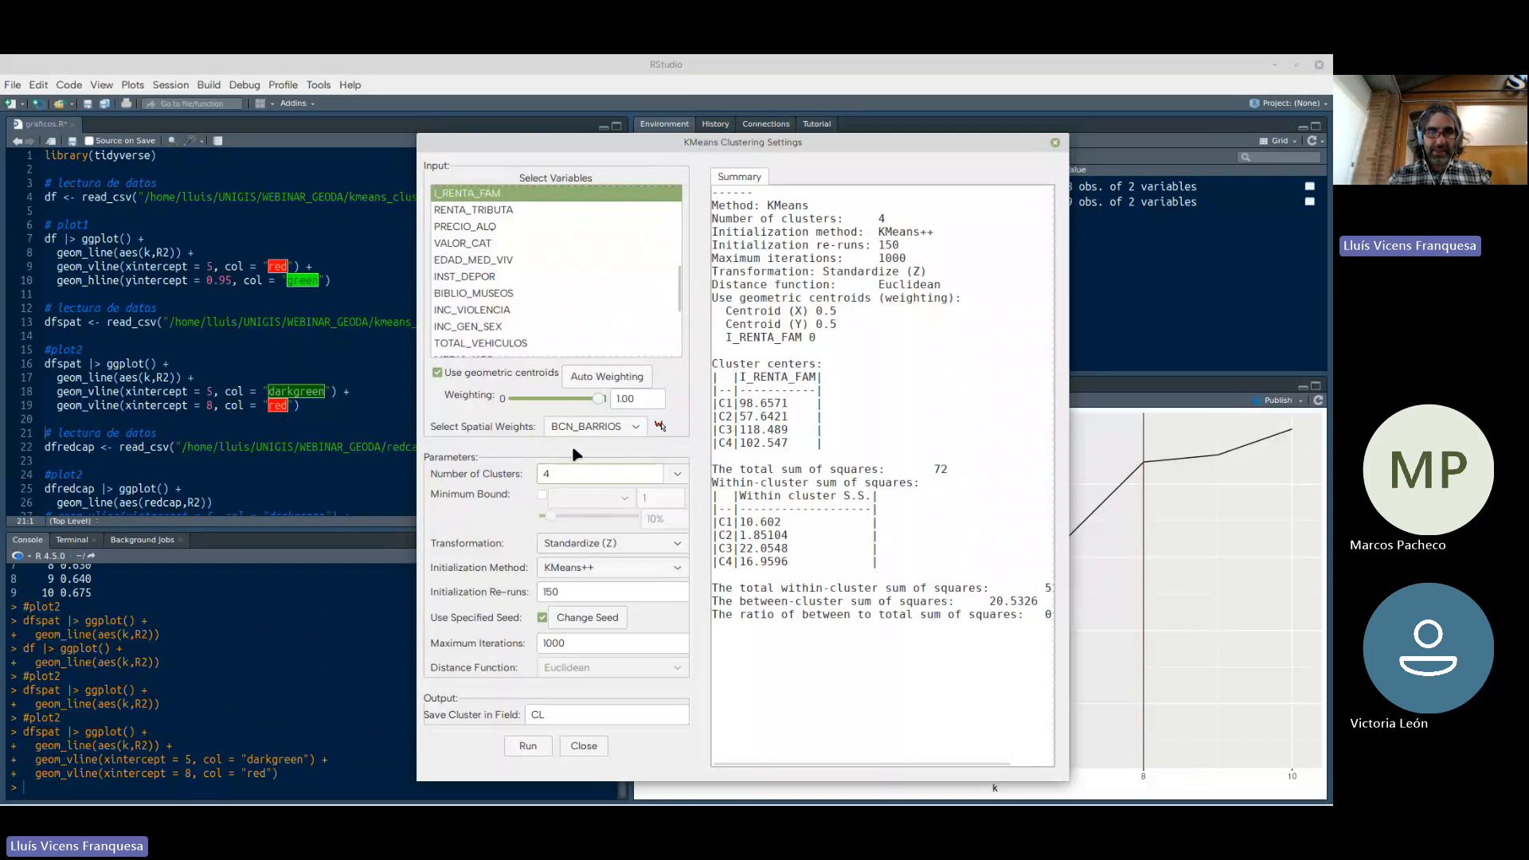
{"action": "double_click", "coordinate": [531, 473]}
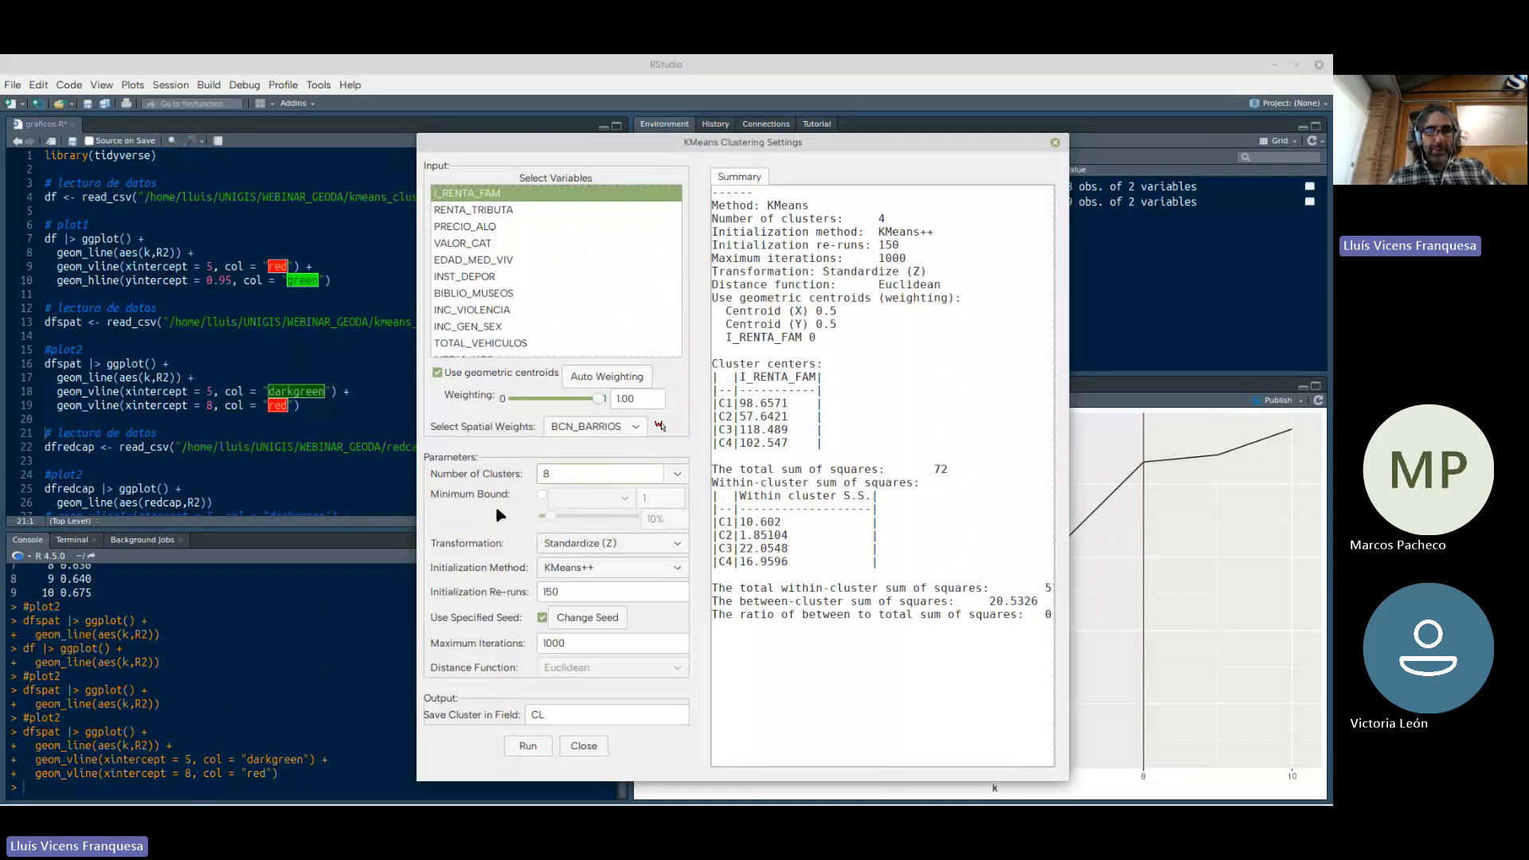
{"action": "left_click", "coordinate": [534, 746]}
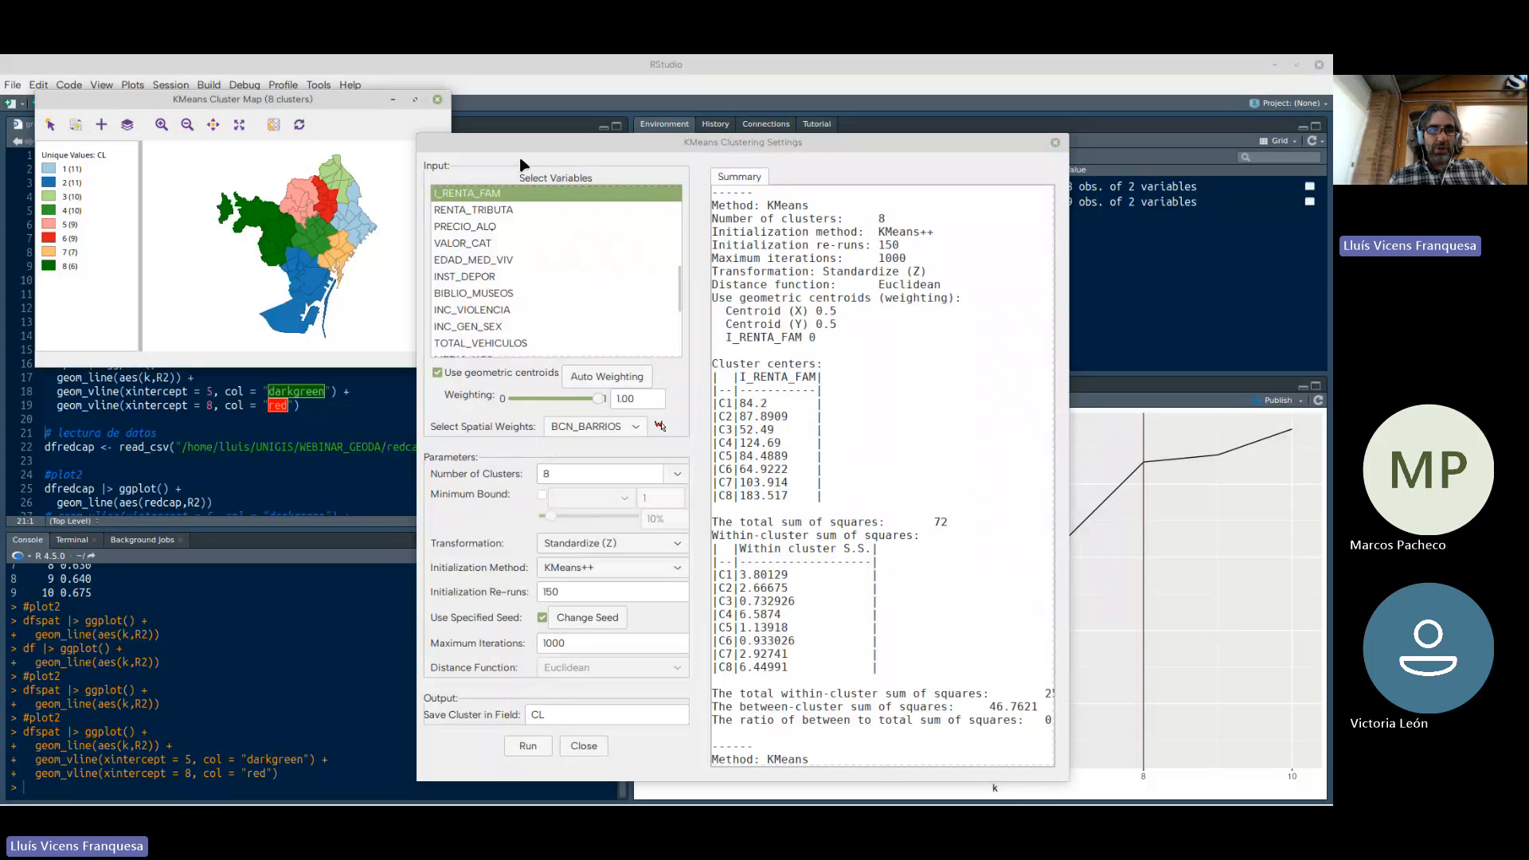
Enlarge the eight-cluster map clear of the K Means settings and close the settings dialog
{"action": "left_click_drag", "start_coordinate": [521, 143], "coordinate": [674, 154]}
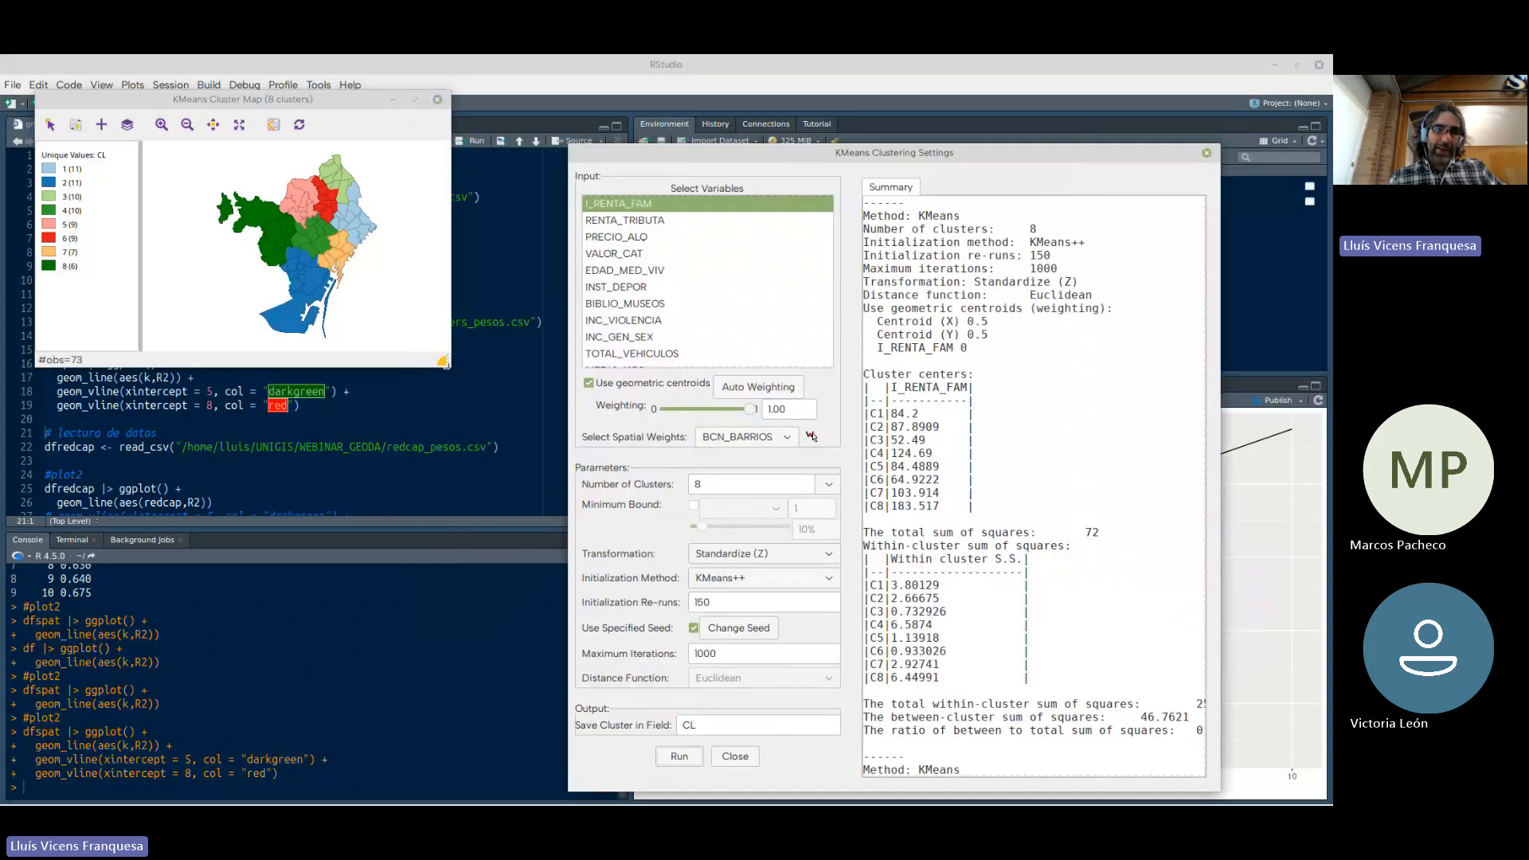
{"action": "left_click_drag", "start_coordinate": [443, 363], "coordinate": [742, 683]}
{"action": "left_click_drag", "start_coordinate": [732, 155], "coordinate": [914, 100]}
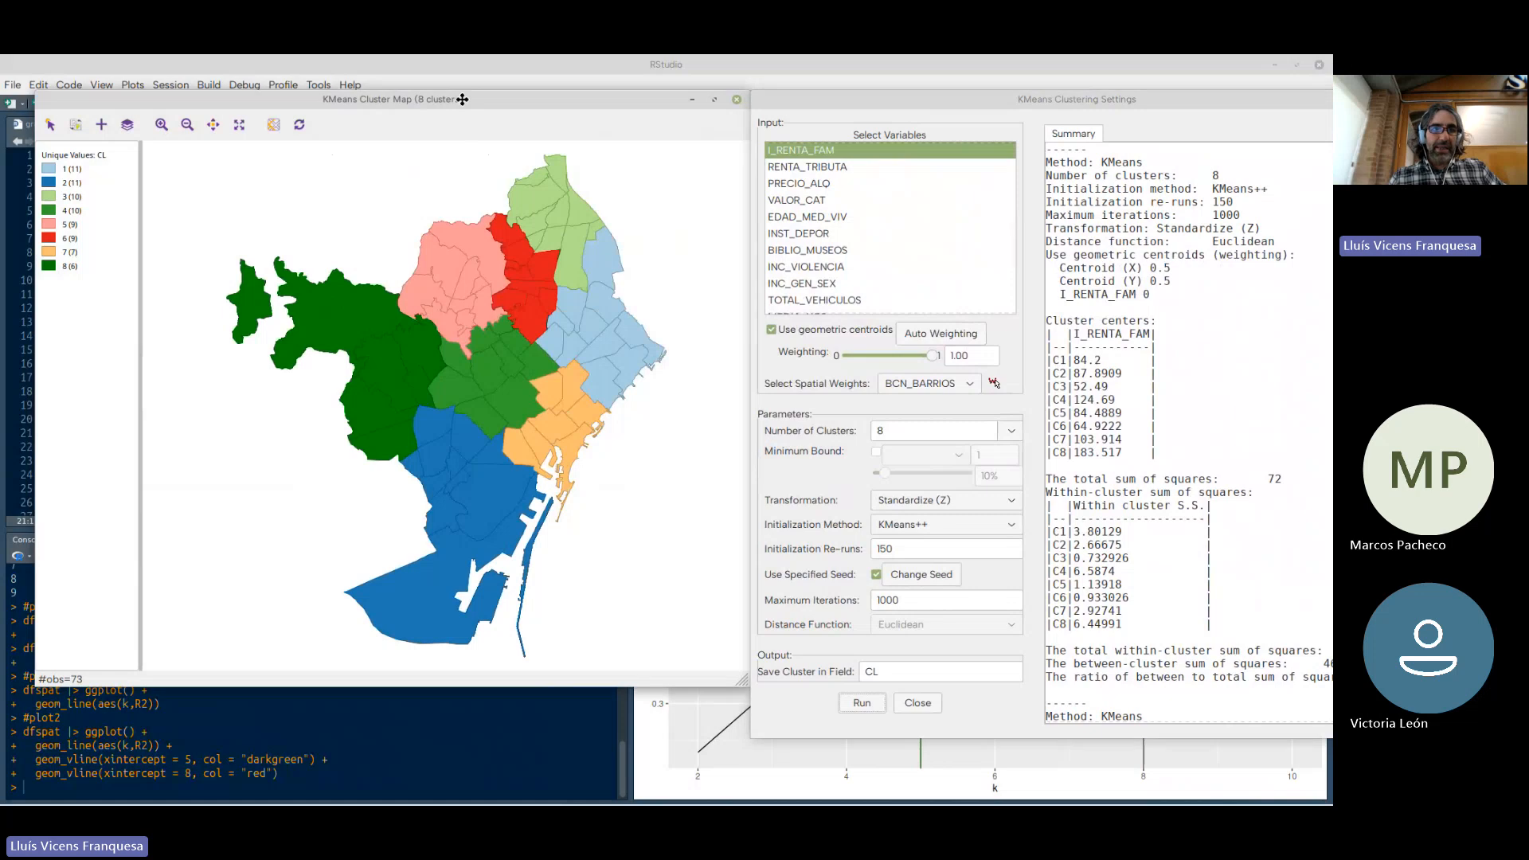
{"action": "left_click_drag", "start_coordinate": [462, 98], "coordinate": [444, 99]}
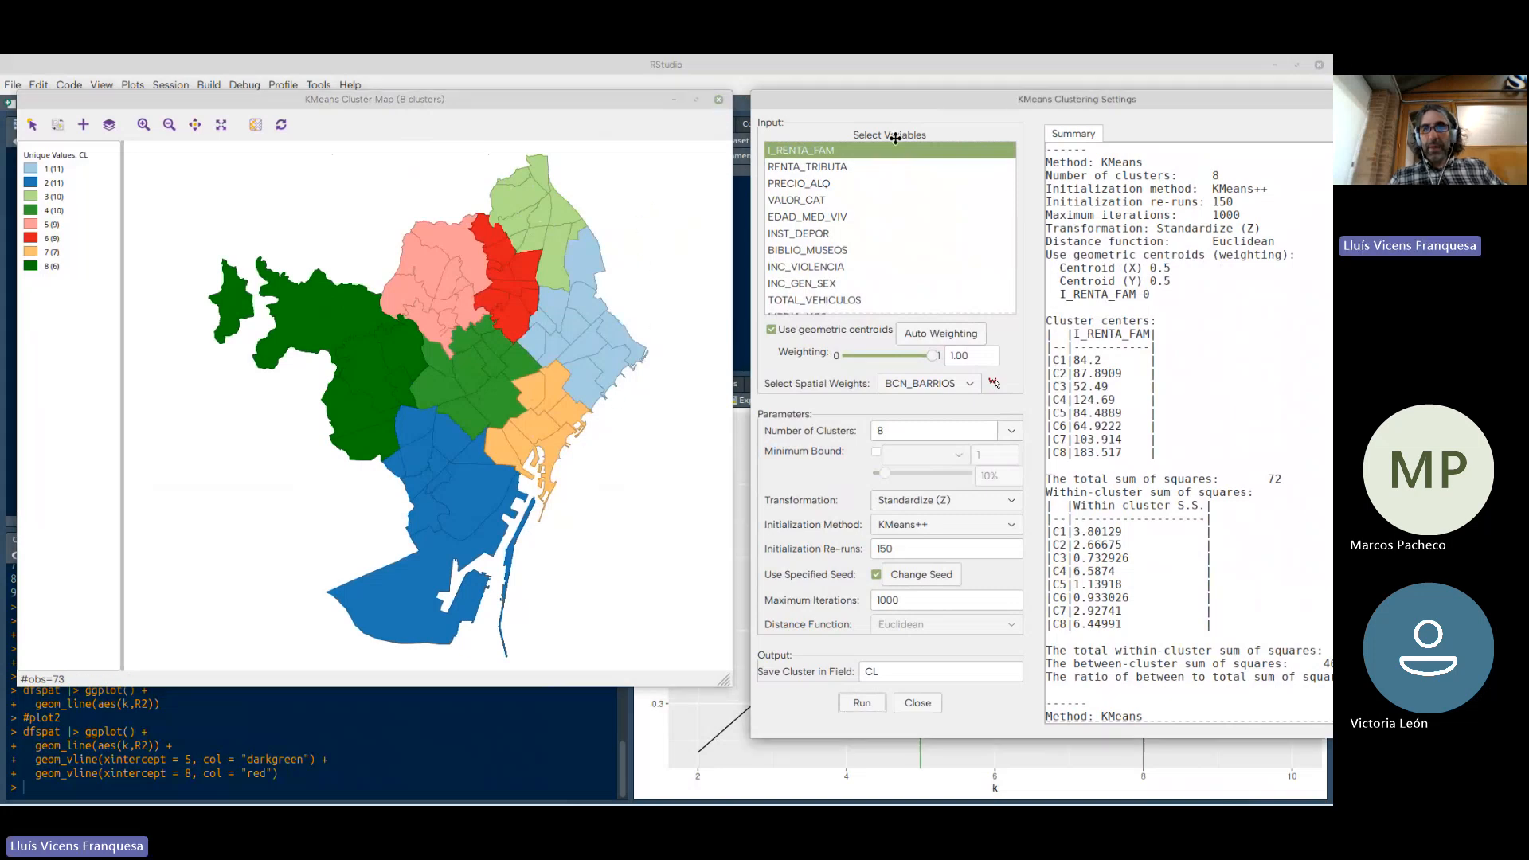
{"action": "left_click_drag", "start_coordinate": [967, 109], "coordinate": [728, 176]}
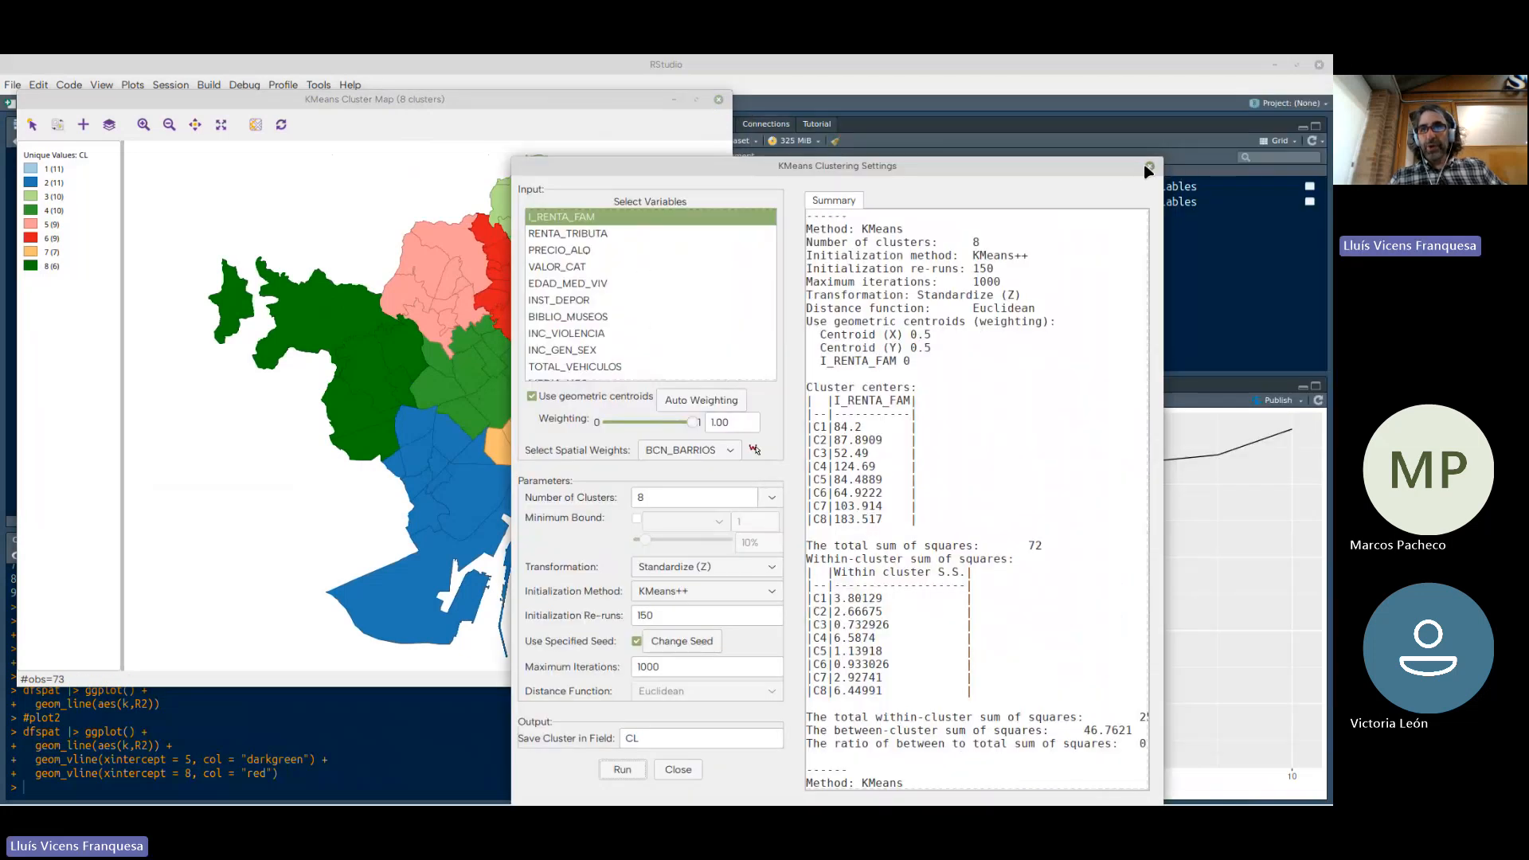
{"action": "left_click", "coordinate": [1149, 166]}
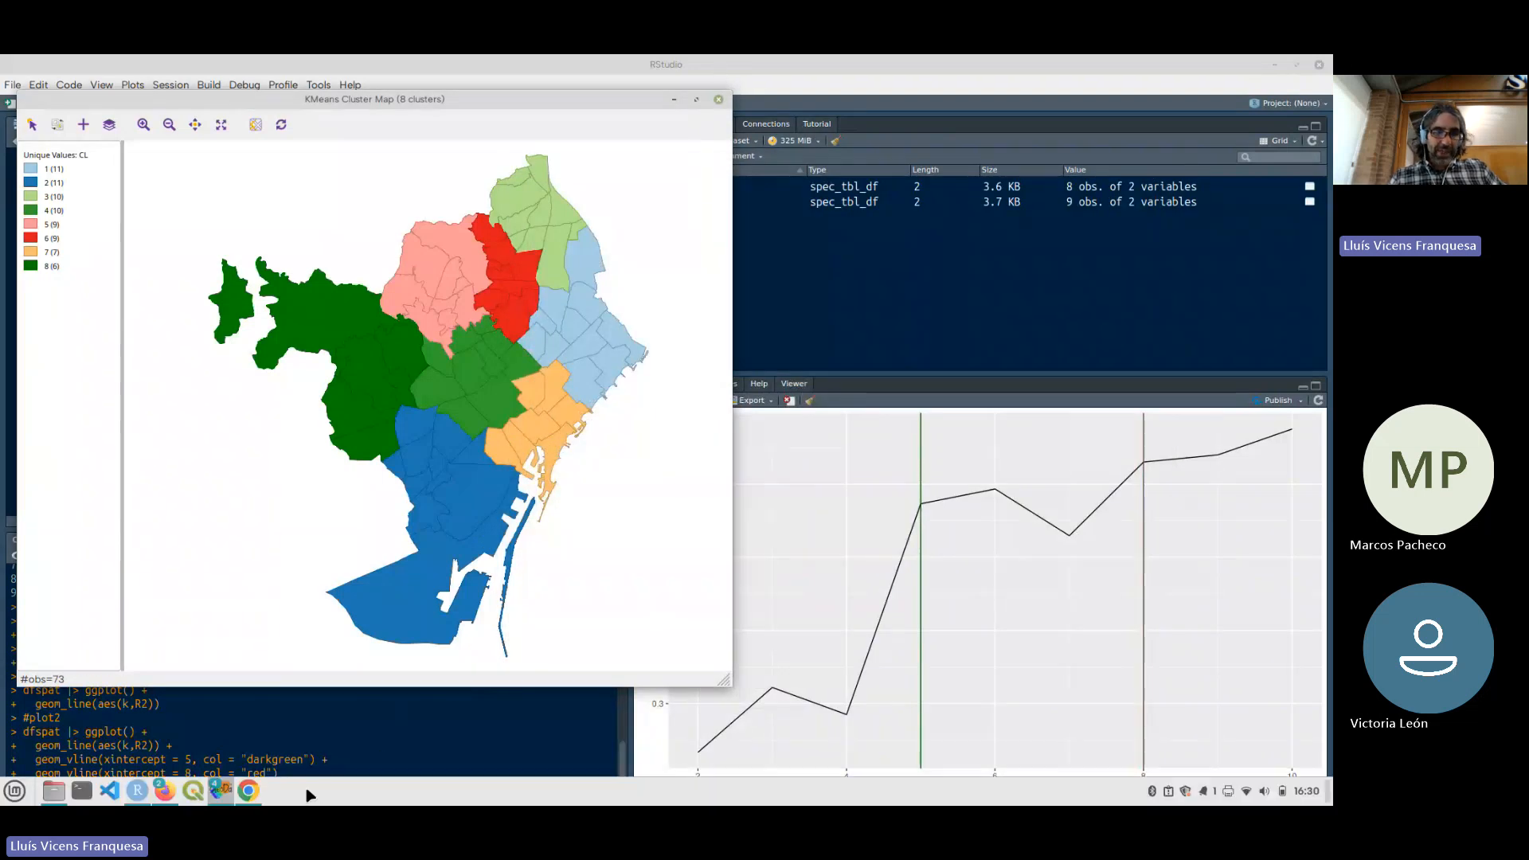
Bring GeoDa's main window forward, minimize the eight-cluster map and RStudio, and place the main window beside the other cluster maps
{"action": "mouse_move", "coordinate": [215, 792]}
{"action": "left_click", "coordinate": [80, 726]}
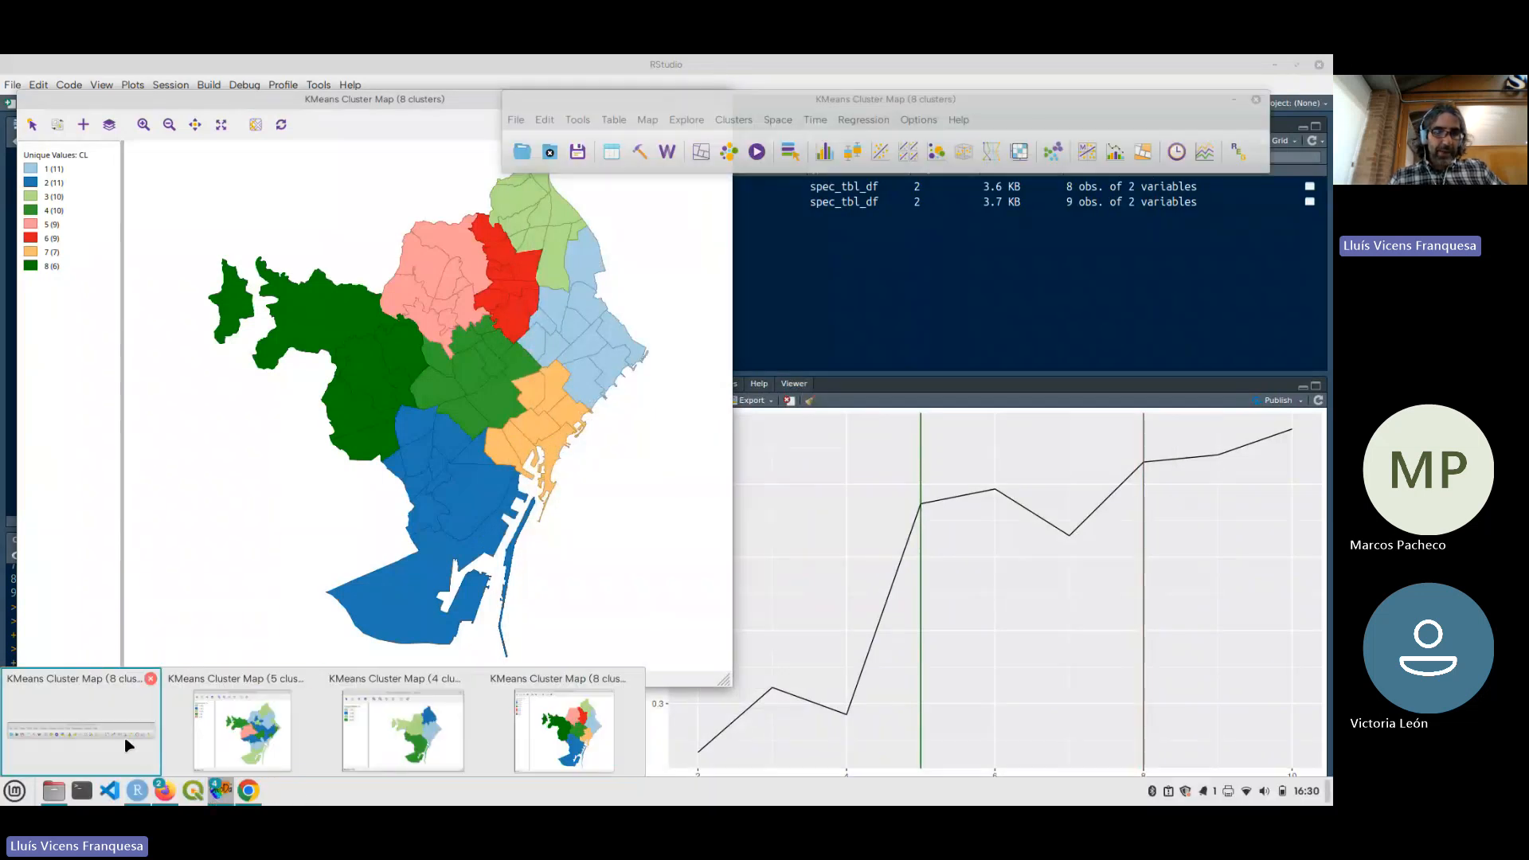
{"action": "left_click", "coordinate": [407, 109]}
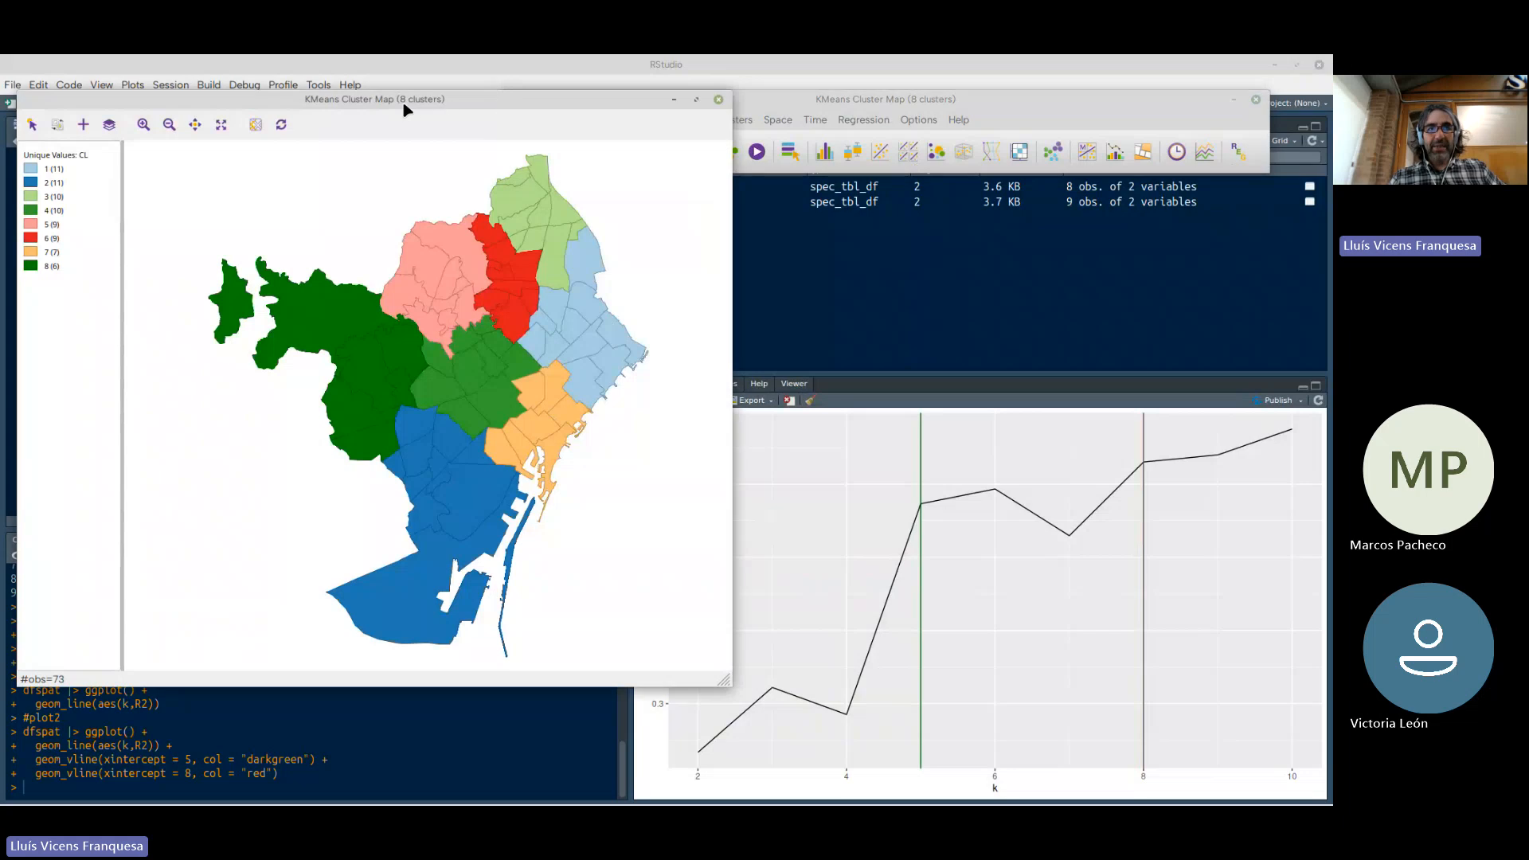
{"action": "left_click", "coordinate": [675, 102]}
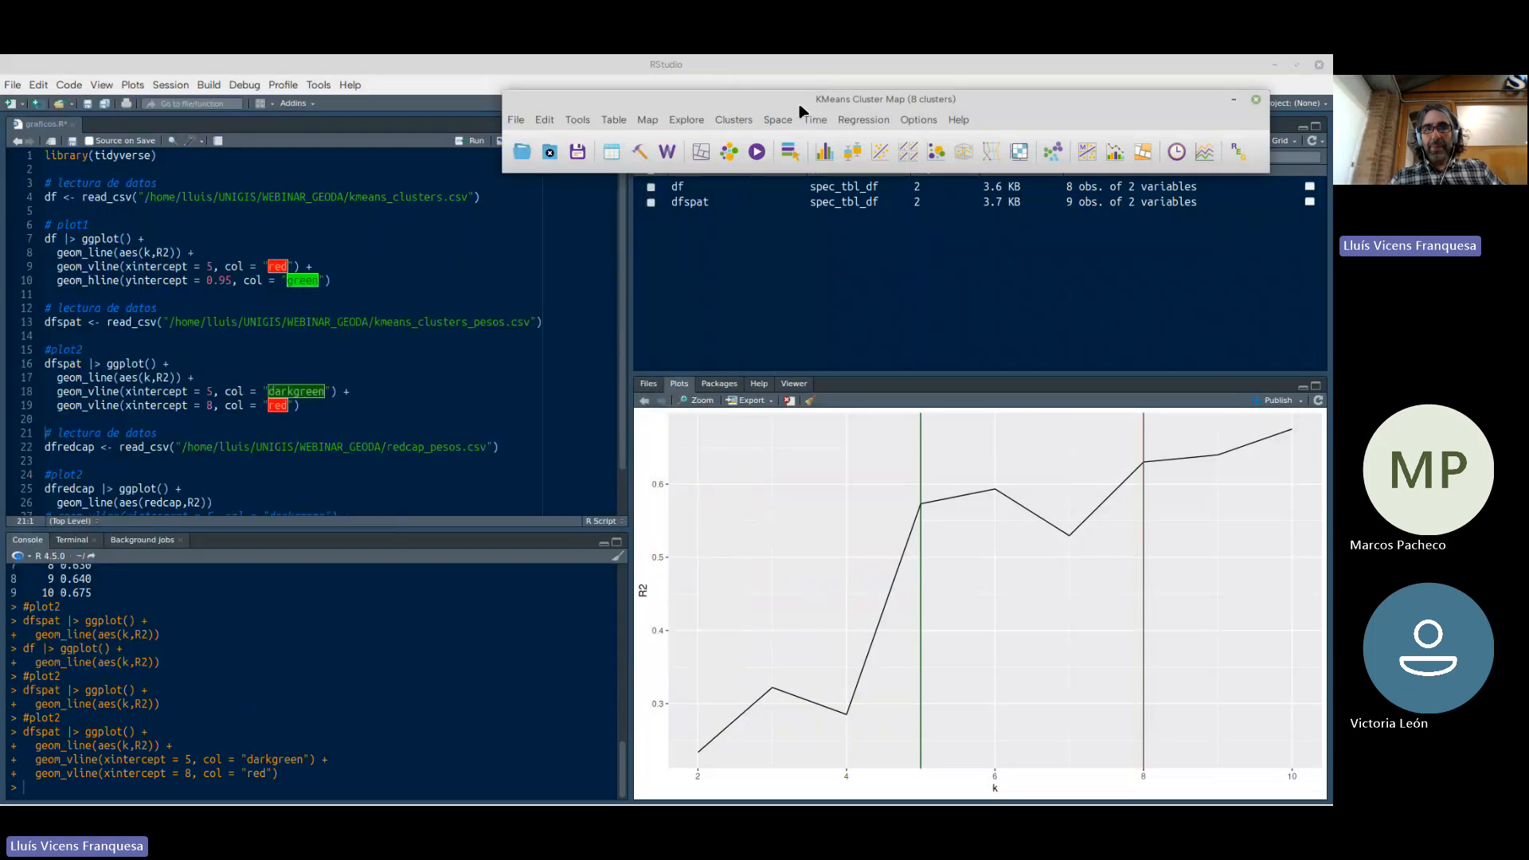
{"action": "left_click", "coordinate": [1273, 65]}
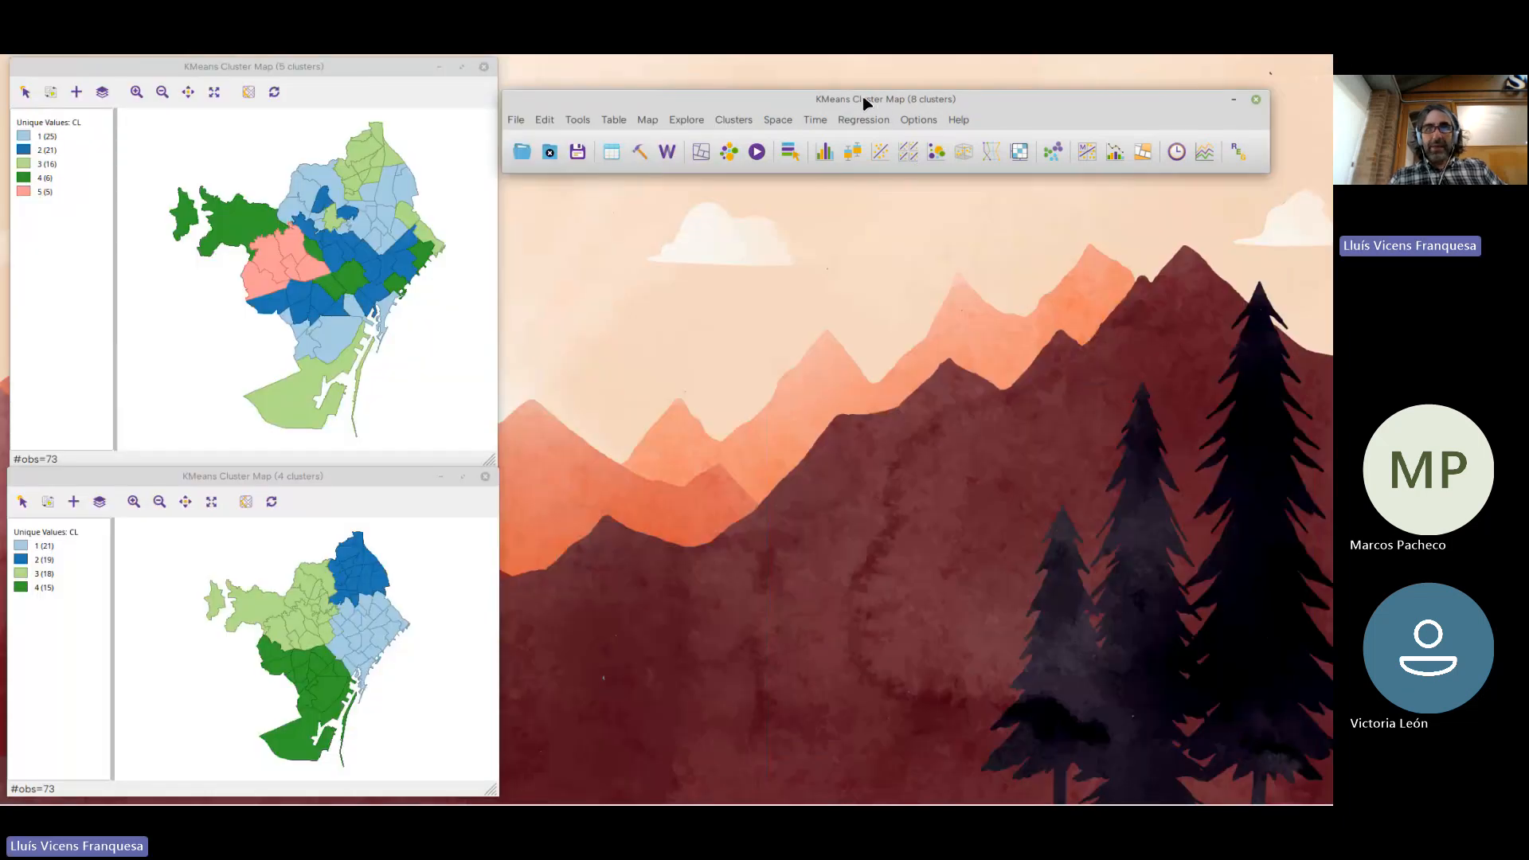
{"action": "left_click_drag", "start_coordinate": [872, 76], "coordinate": [873, 90]}
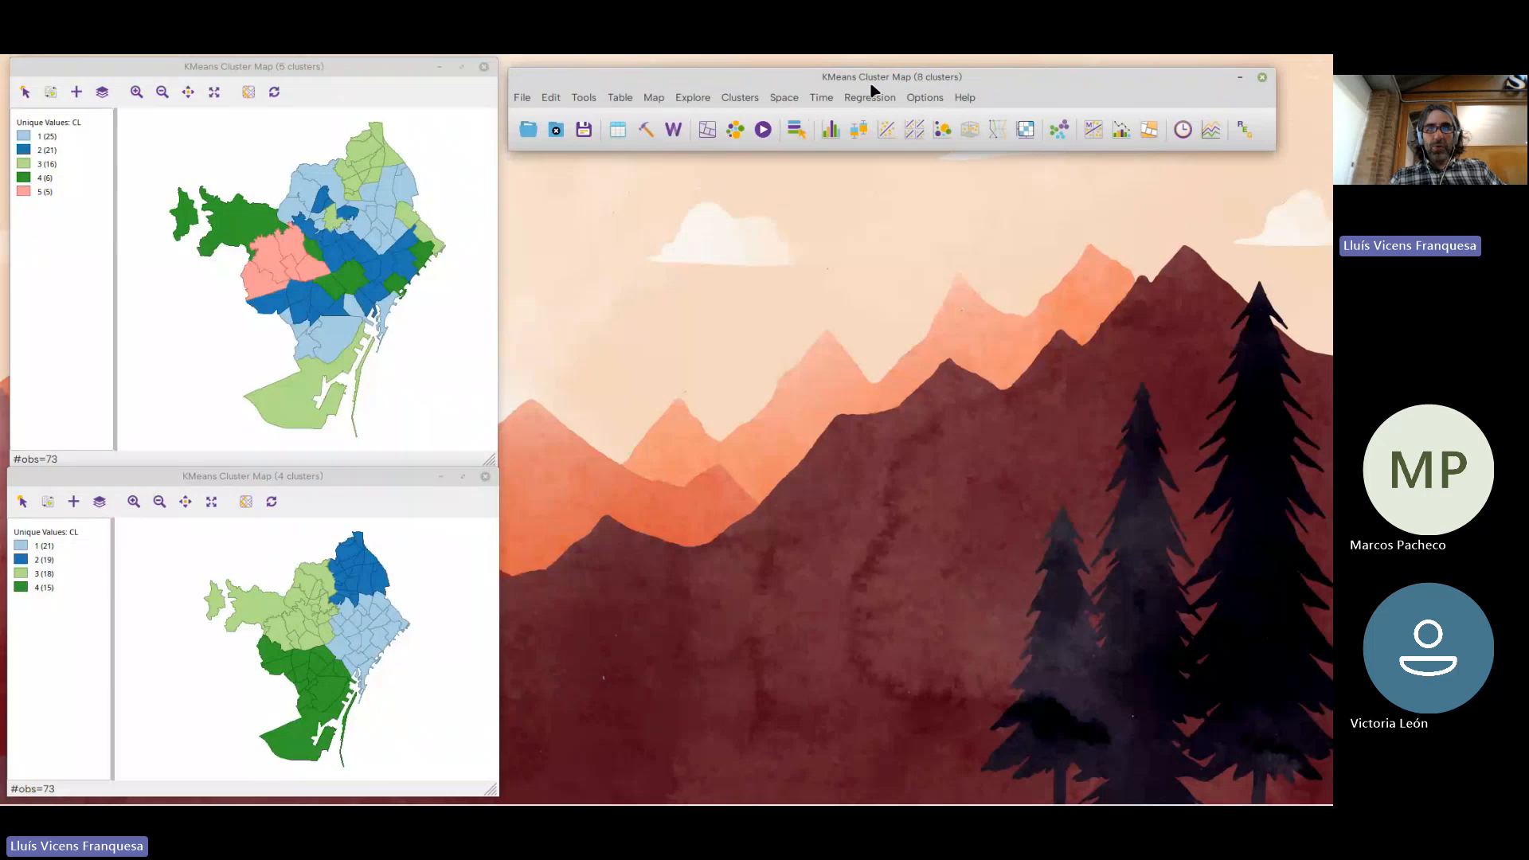
{"action": "left_click", "coordinate": [740, 98]}
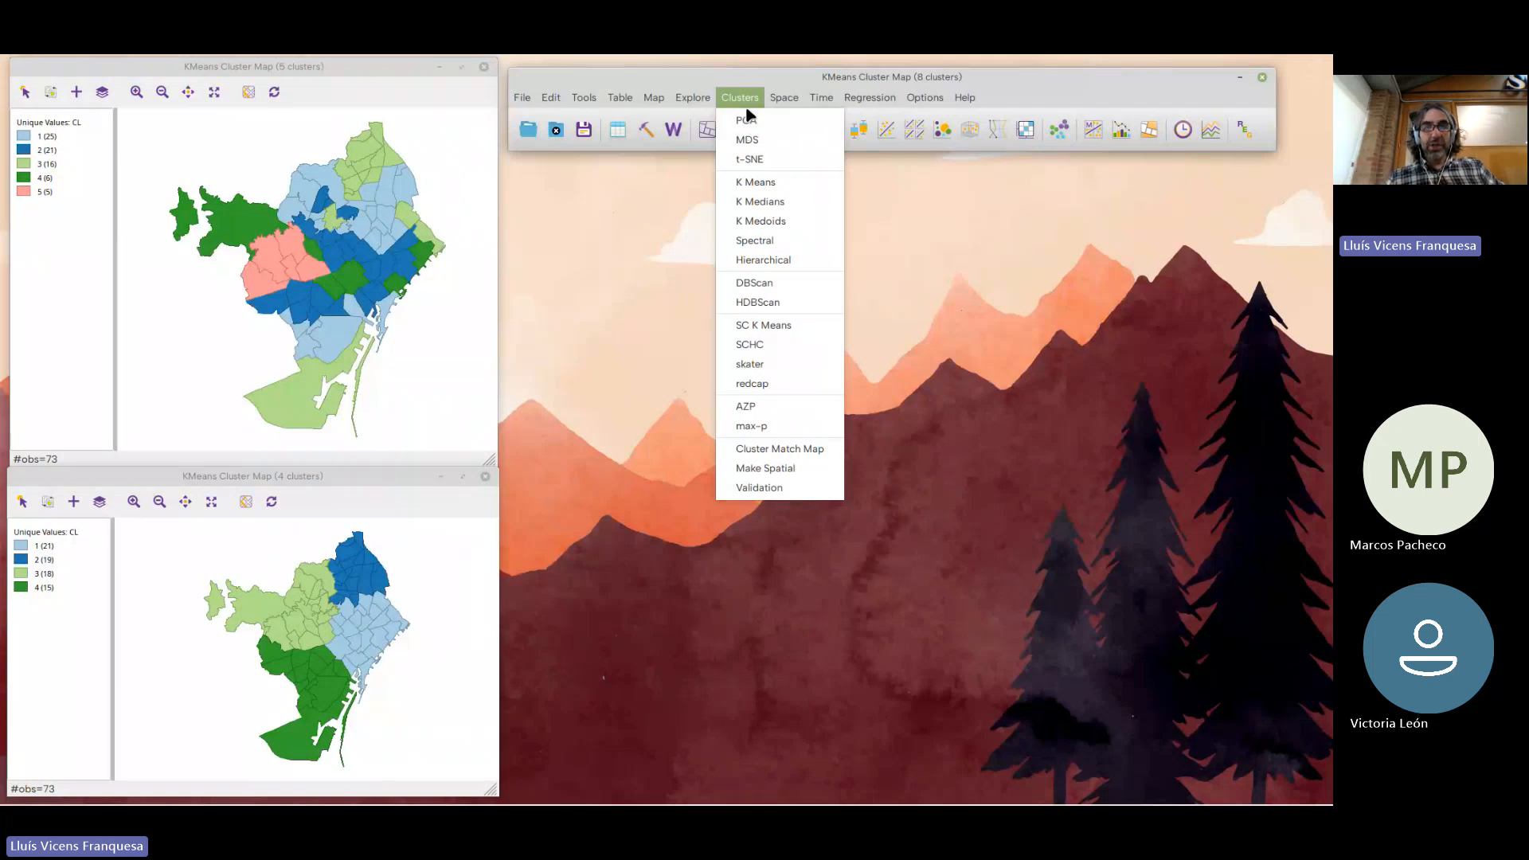
{"action": "mouse_move", "coordinate": [796, 99]}
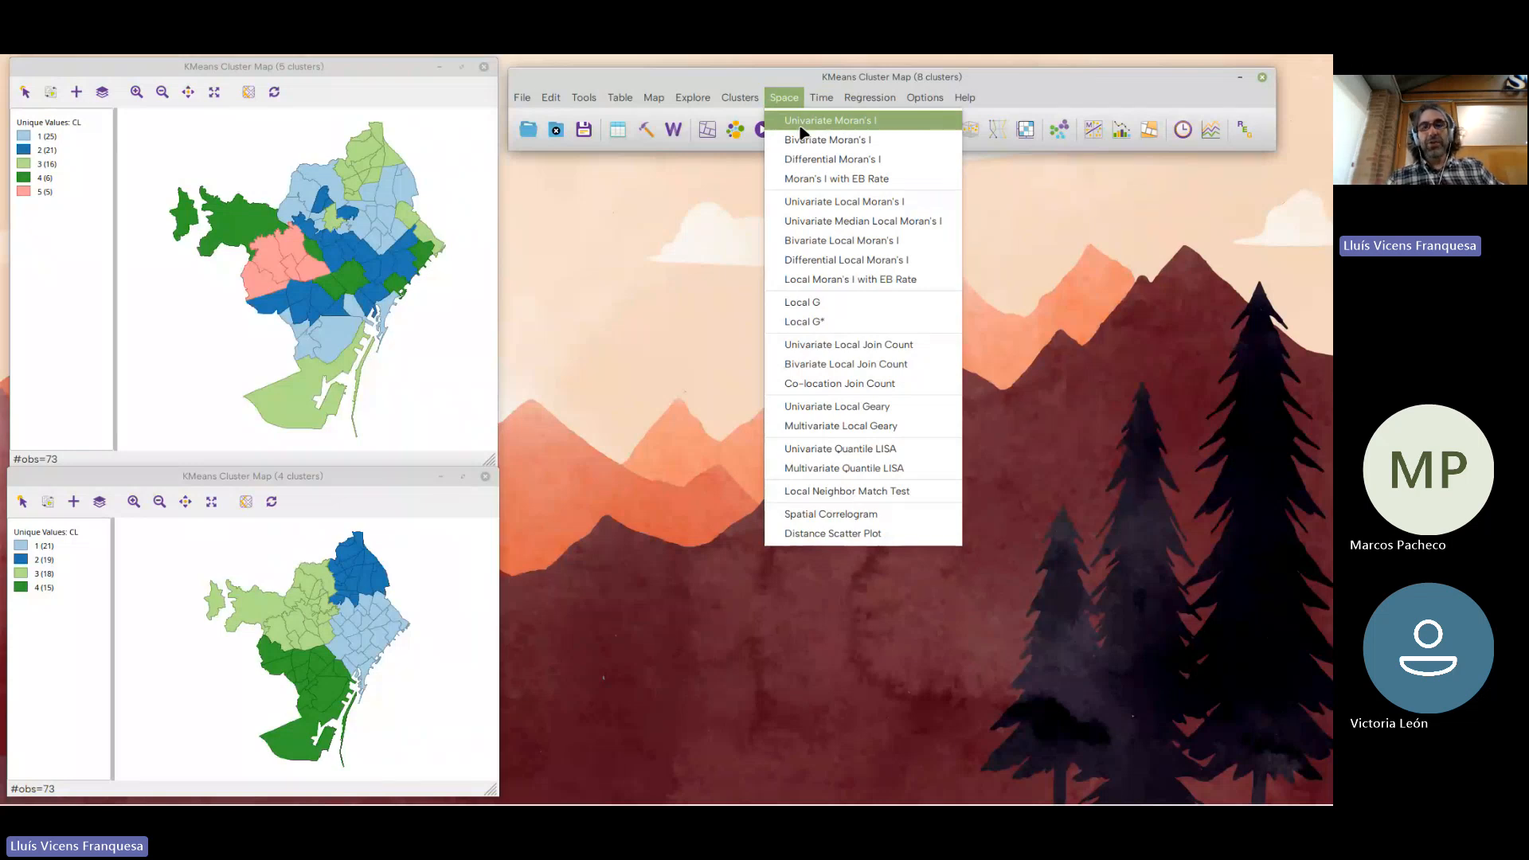
{"action": "left_click", "coordinate": [749, 79]}
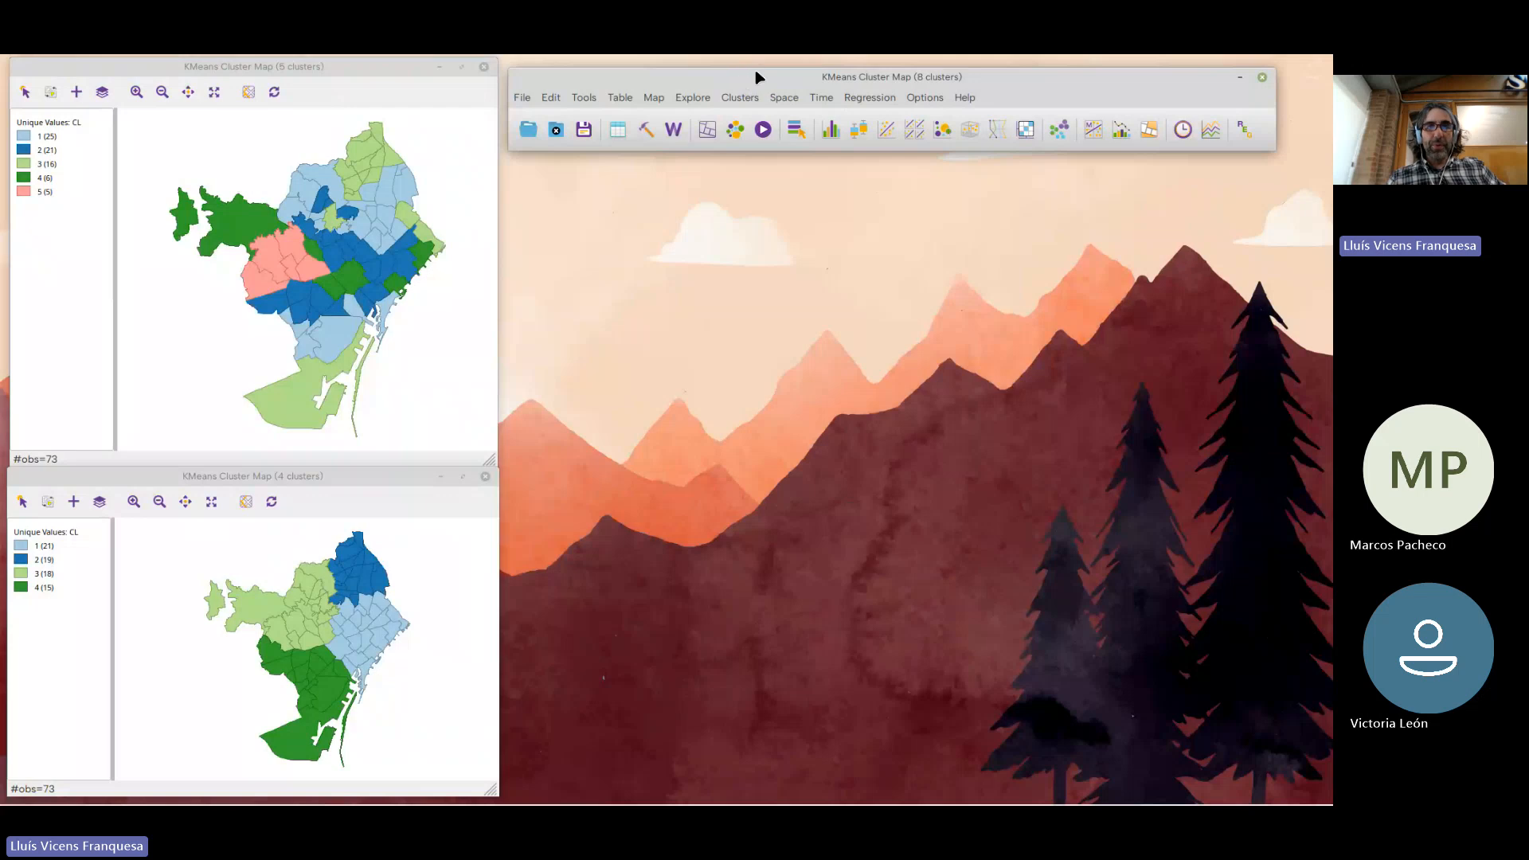
{"action": "left_click_drag", "start_coordinate": [749, 68], "coordinate": [742, 62]}
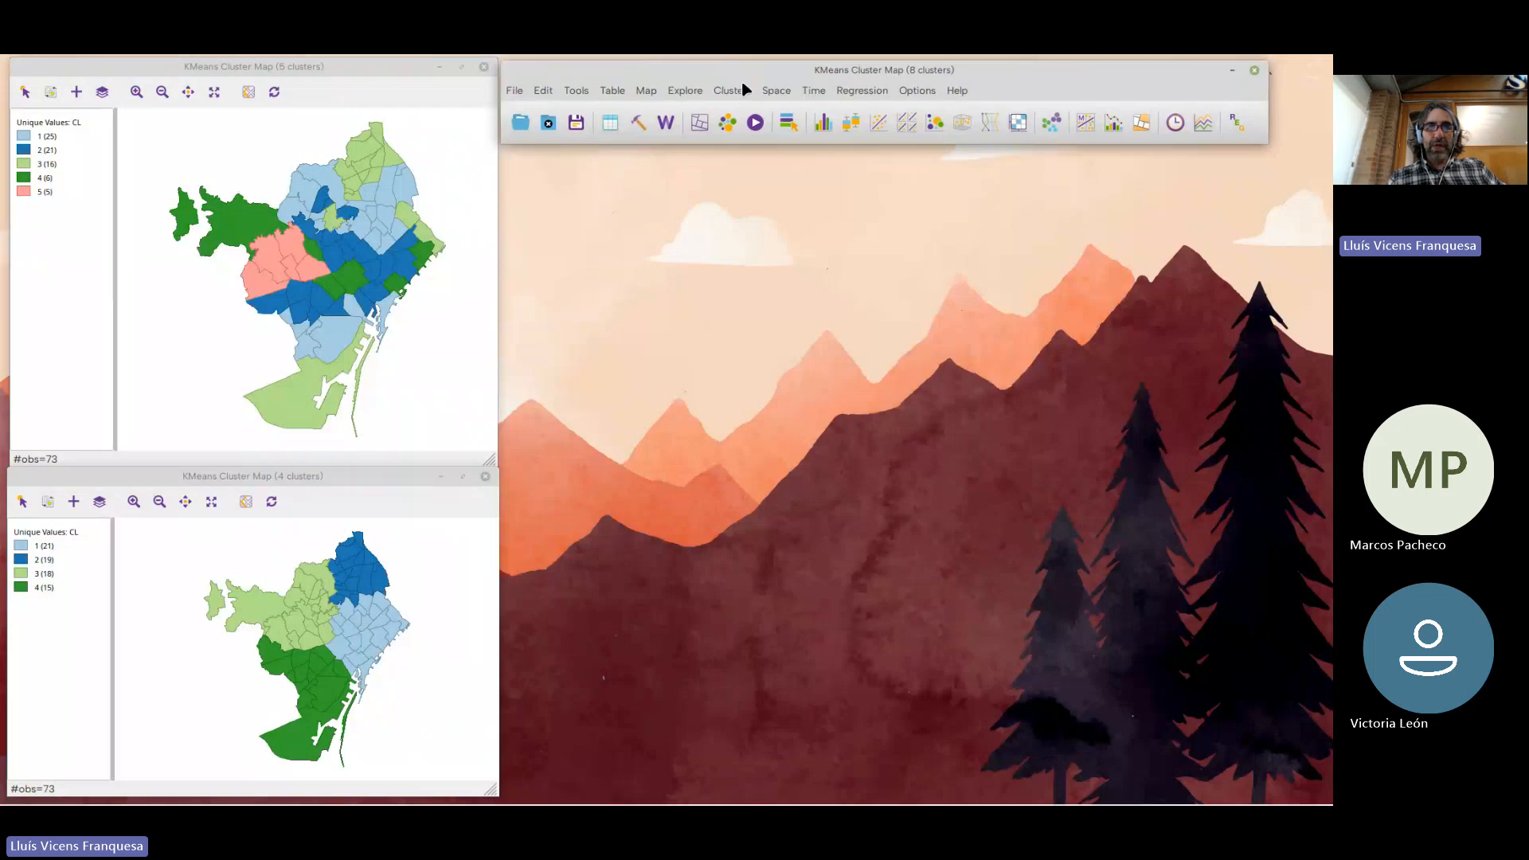
Open the REDCAP clustering settings, look over the spatial weights and region parameters, and close them without running
{"action": "left_click", "coordinate": [745, 89]}
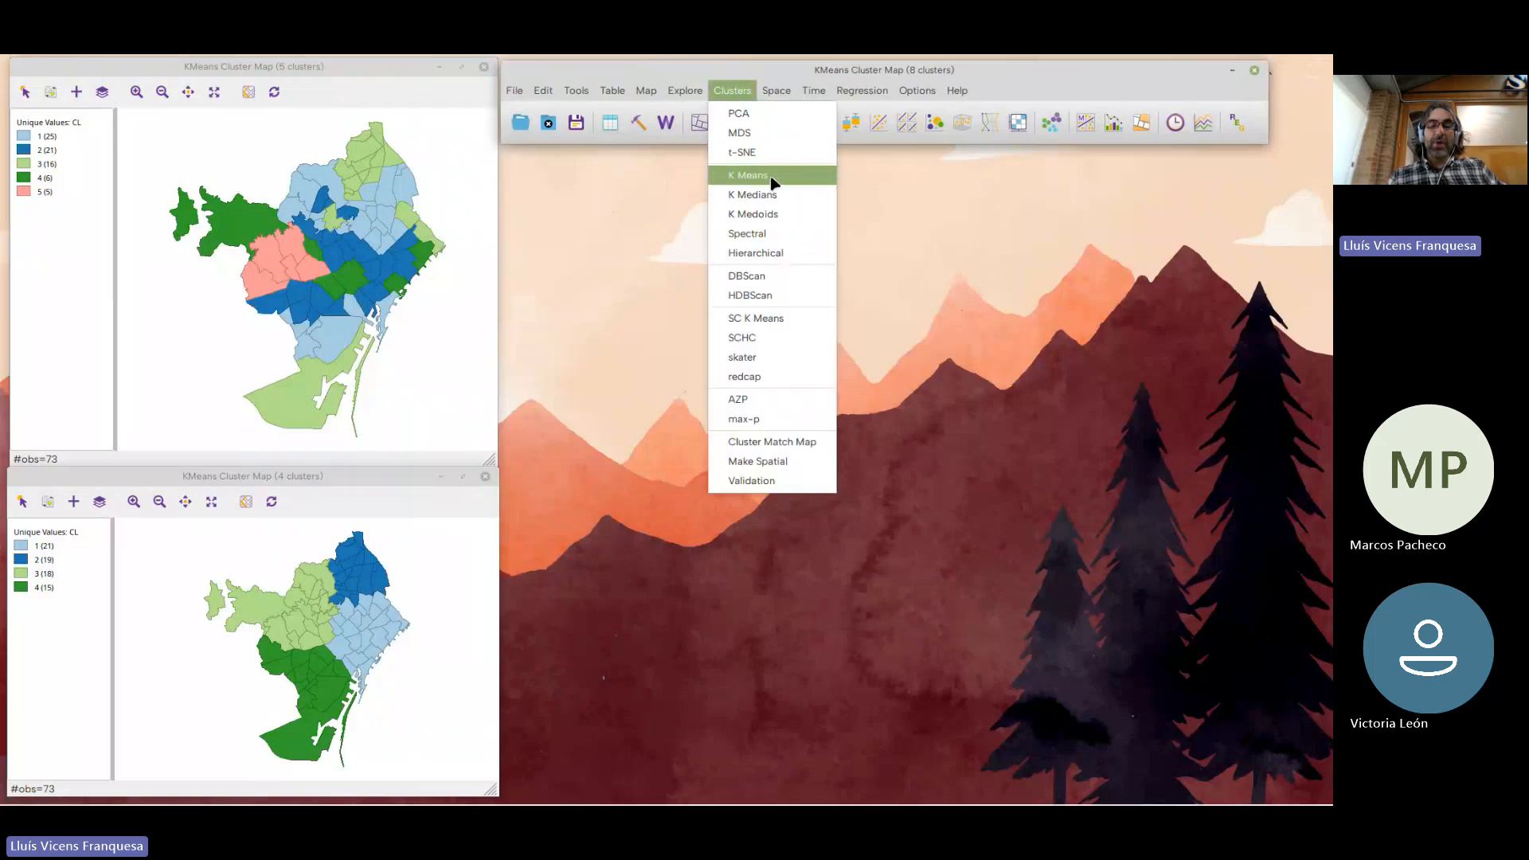
{"action": "left_click", "coordinate": [786, 377]}
{"action": "left_click_drag", "start_coordinate": [688, 160], "coordinate": [810, 158]}
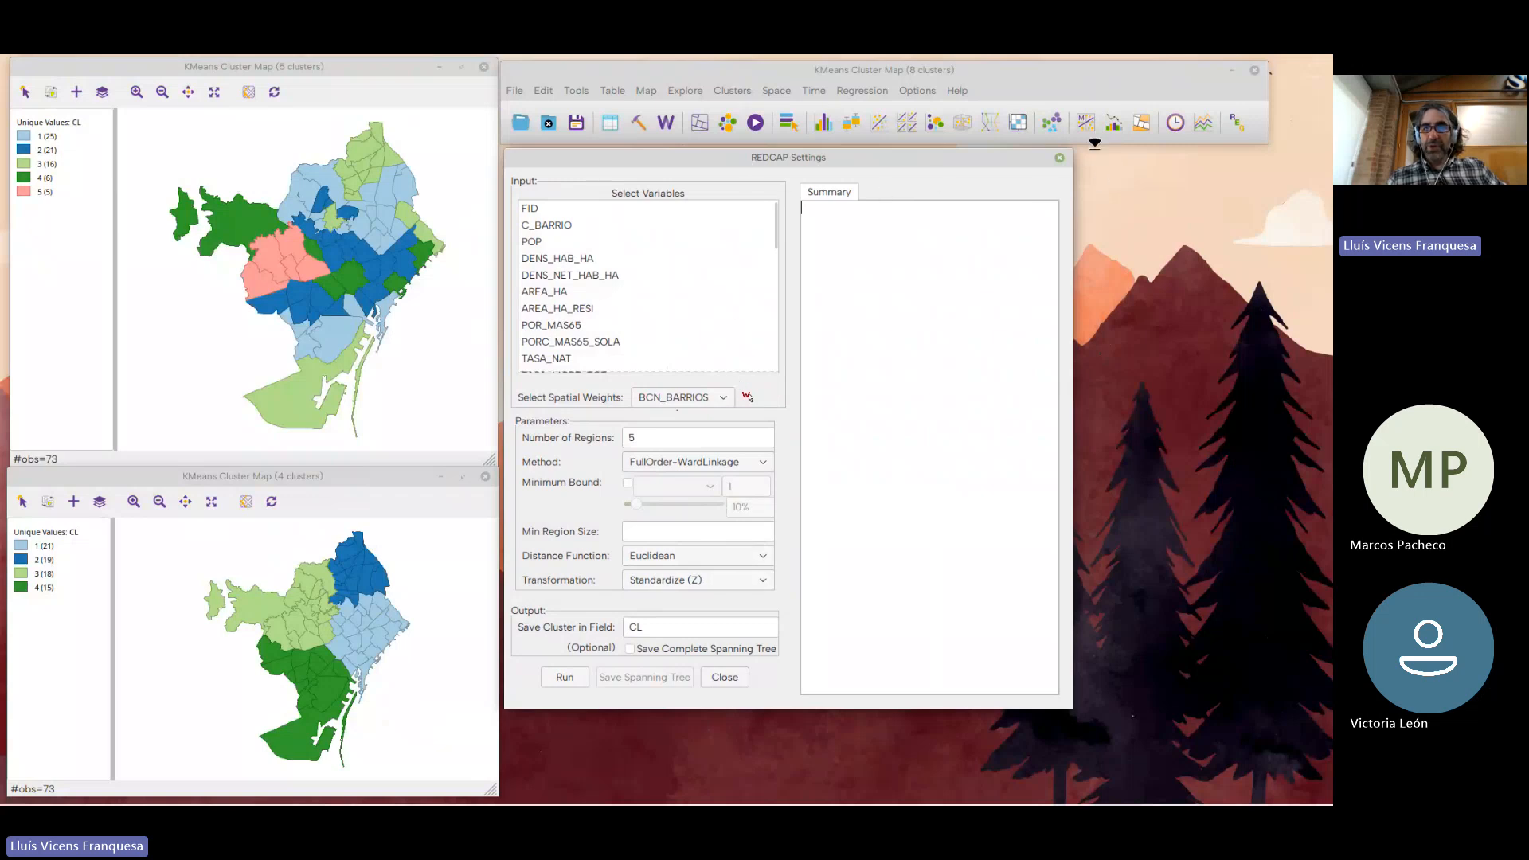
{"action": "left_click", "coordinate": [1059, 159]}
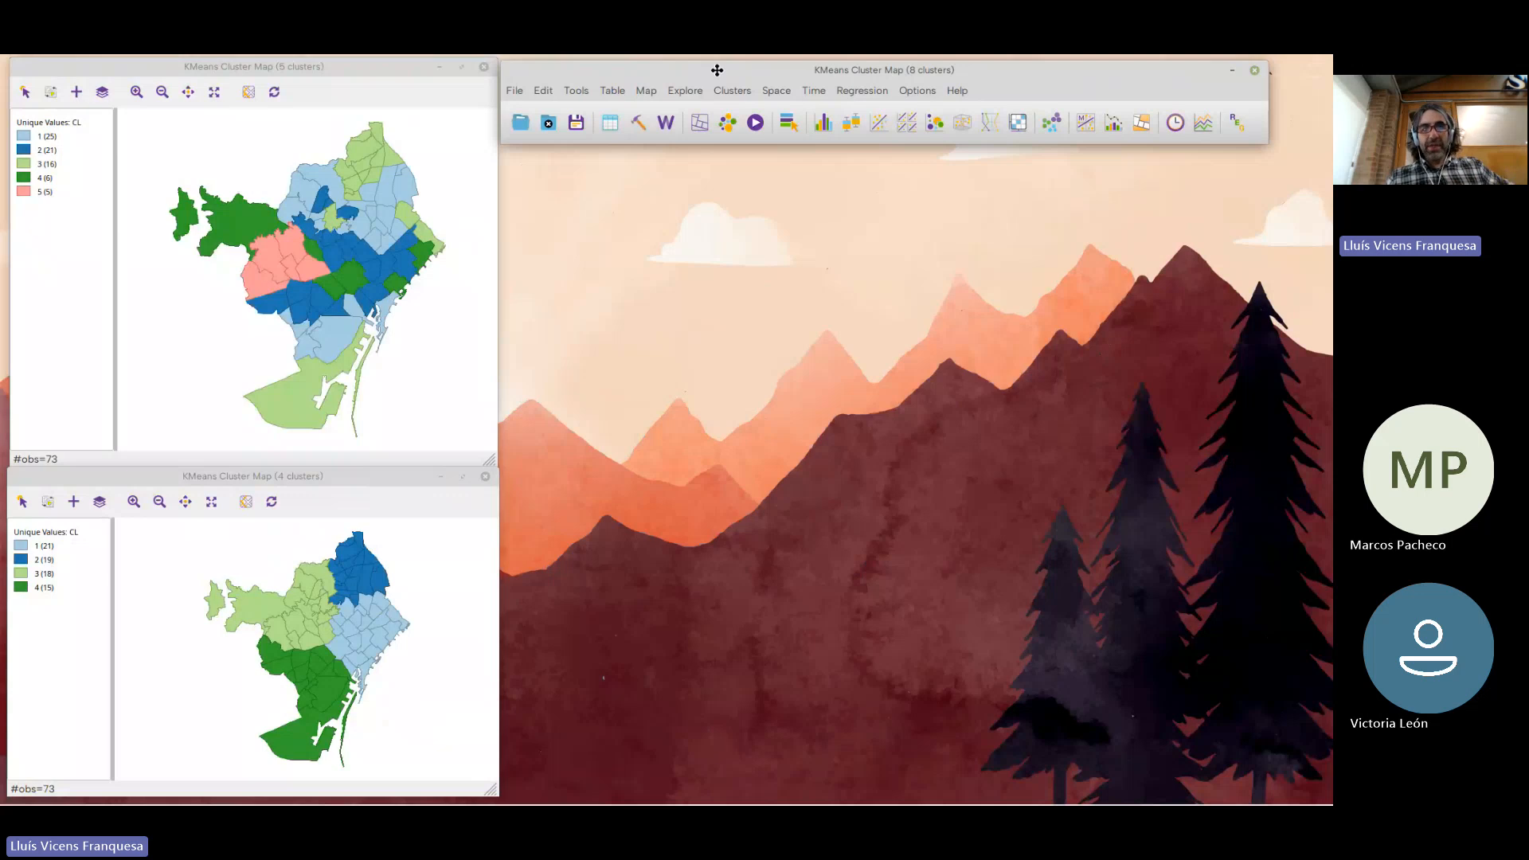
{"action": "left_click_drag", "start_coordinate": [717, 70], "coordinate": [717, 68]}
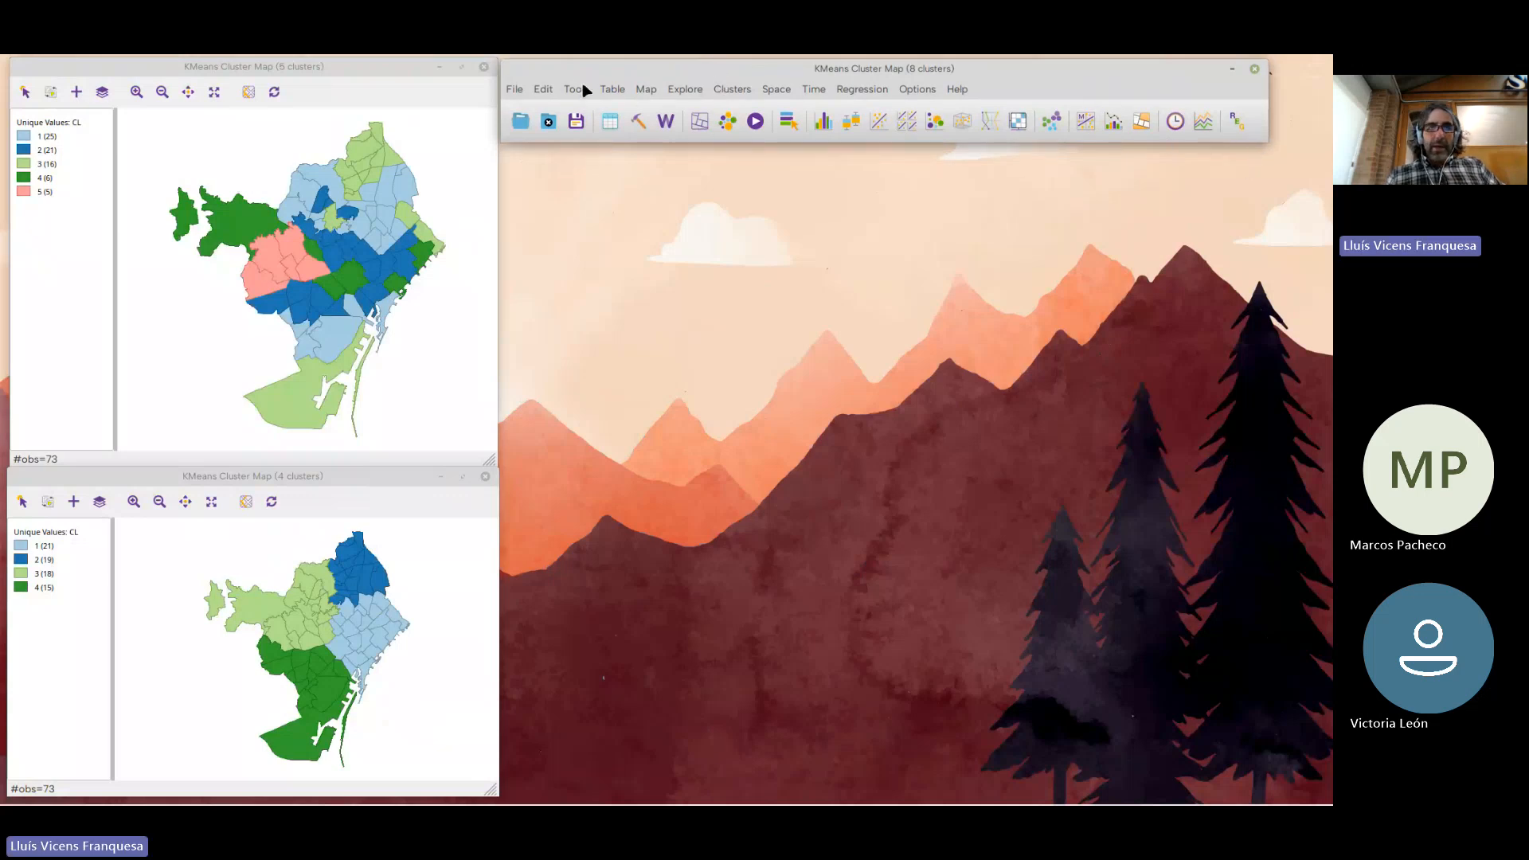
{"action": "left_click_drag", "start_coordinate": [583, 70], "coordinate": [589, 231]}
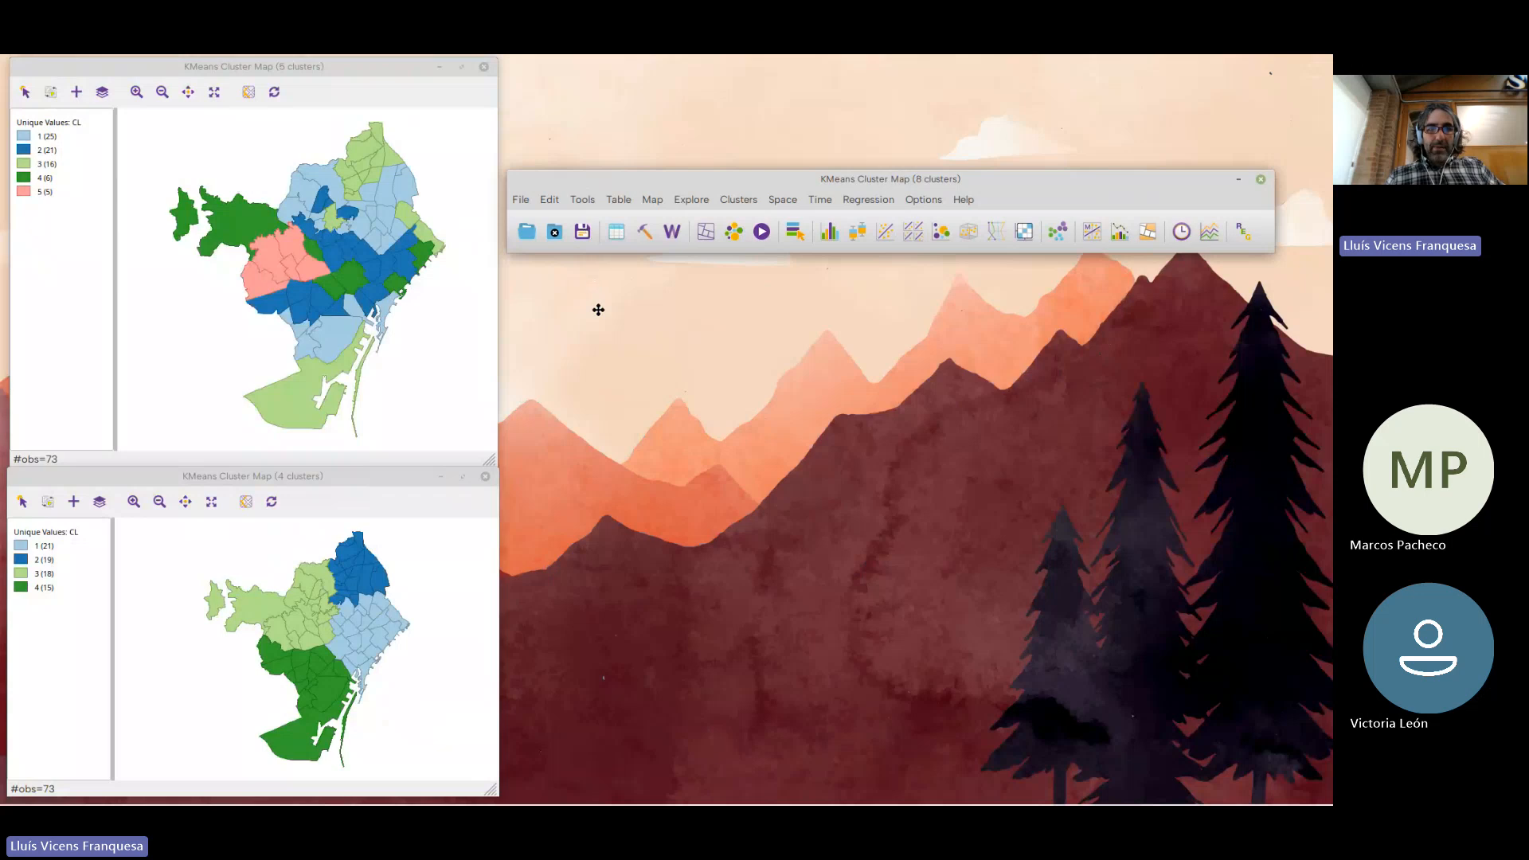
{"action": "left_click_drag", "start_coordinate": [598, 310], "coordinate": [610, 140]}
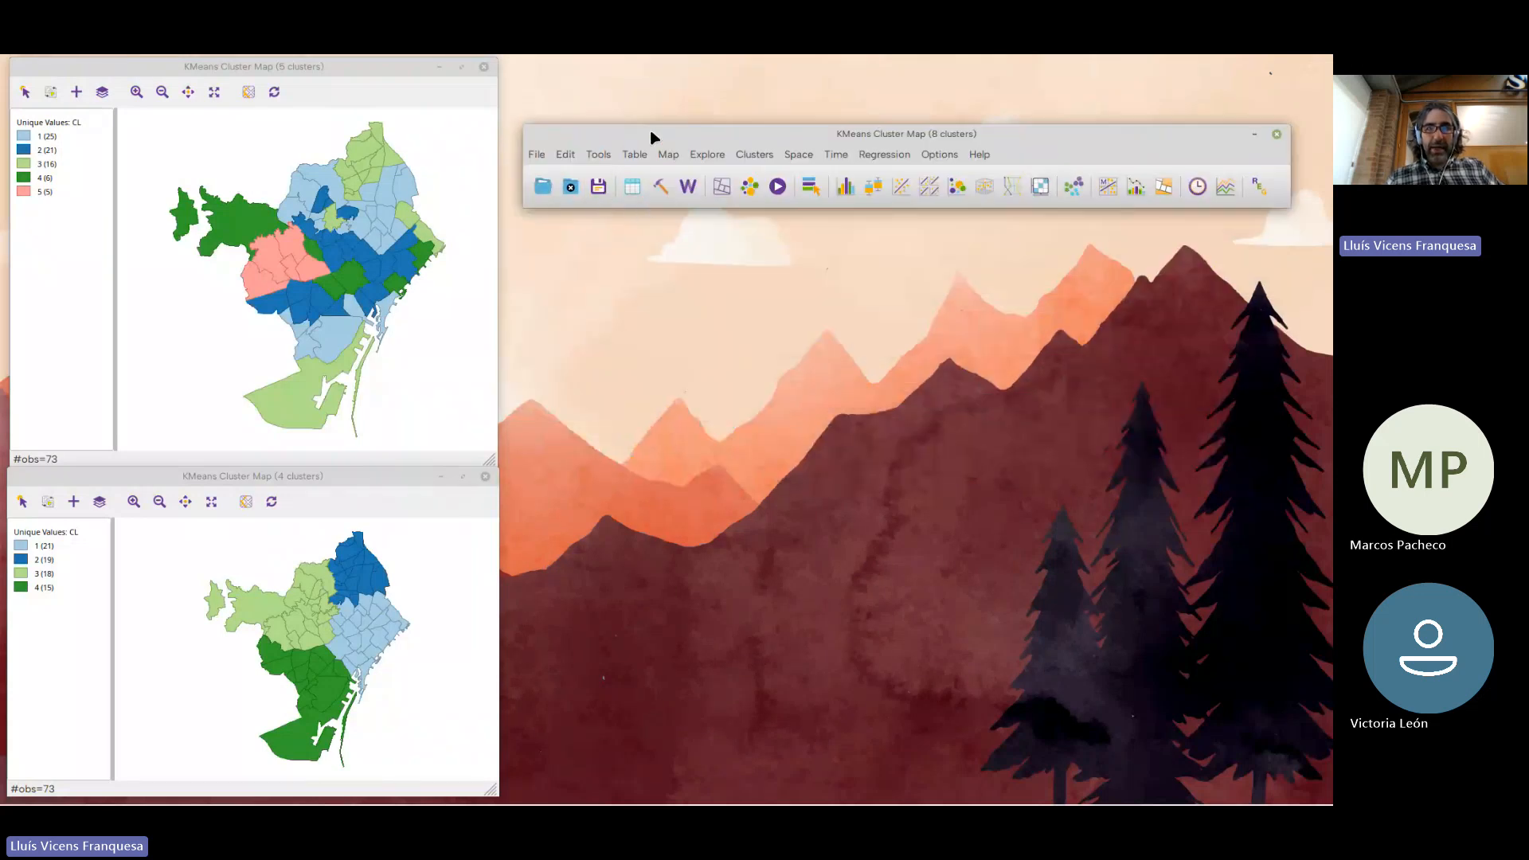
{"action": "left_click_drag", "start_coordinate": [650, 133], "coordinate": [697, 66]}
Open the BCN_BARRIOS attribute table and inspect the CL cluster field in its last column
{"action": "left_click", "coordinate": [611, 125]}
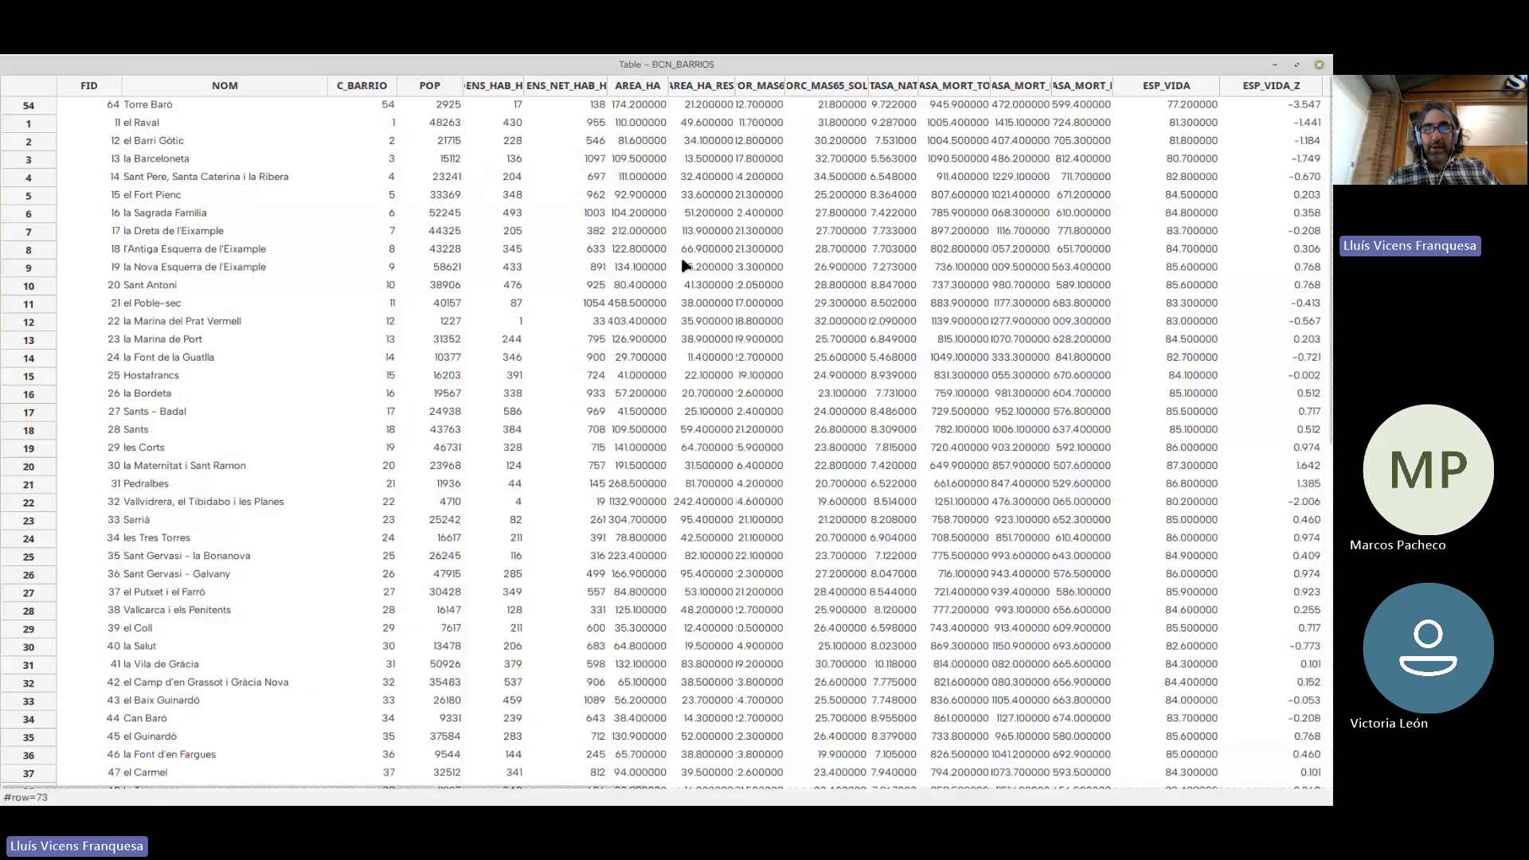
{"action": "left_click_drag", "start_coordinate": [311, 792], "coordinate": [1222, 239]}
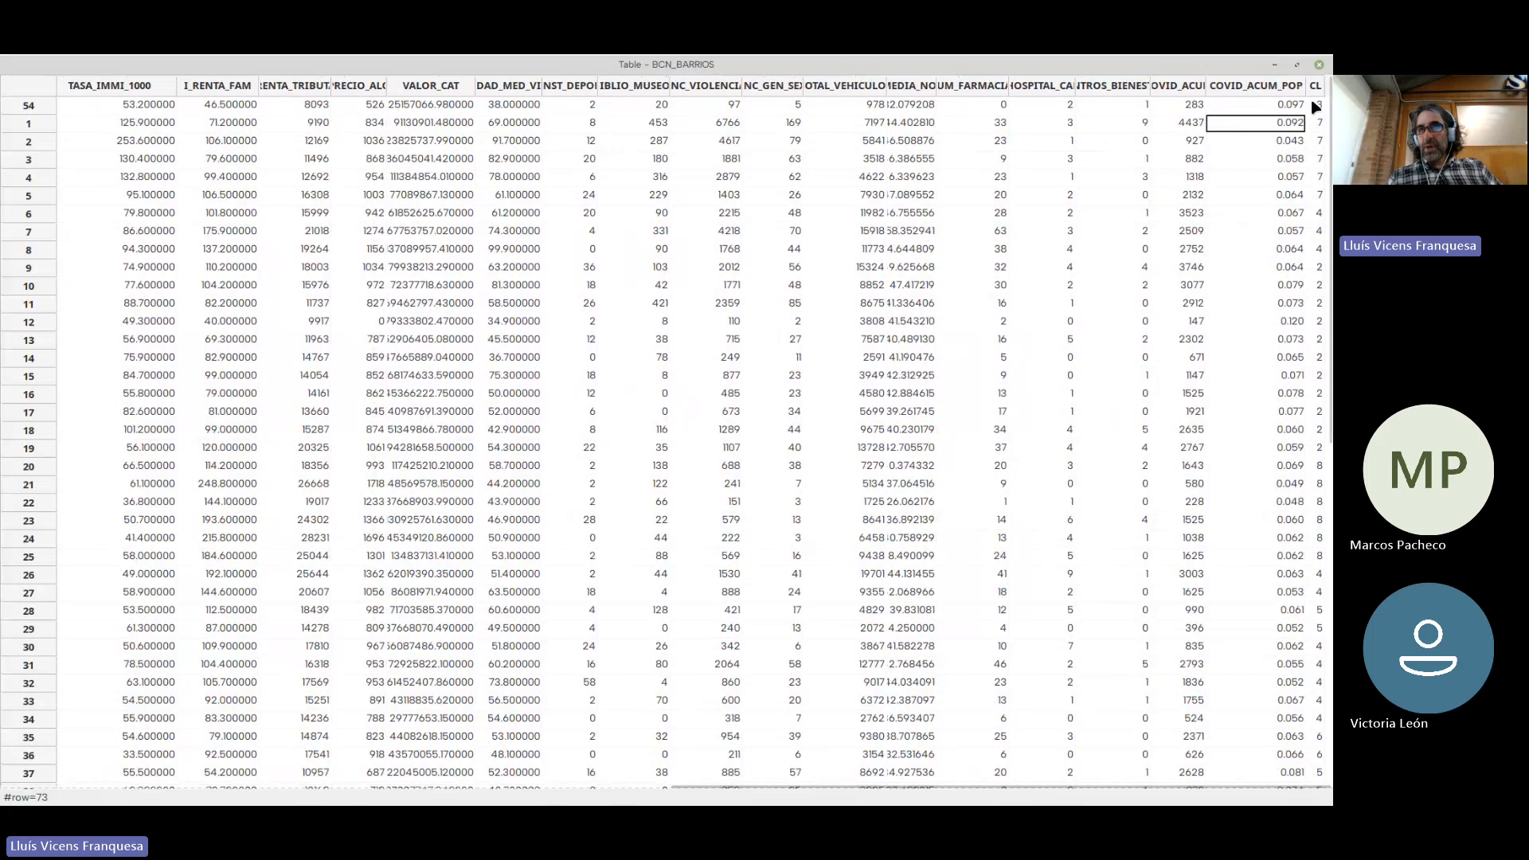
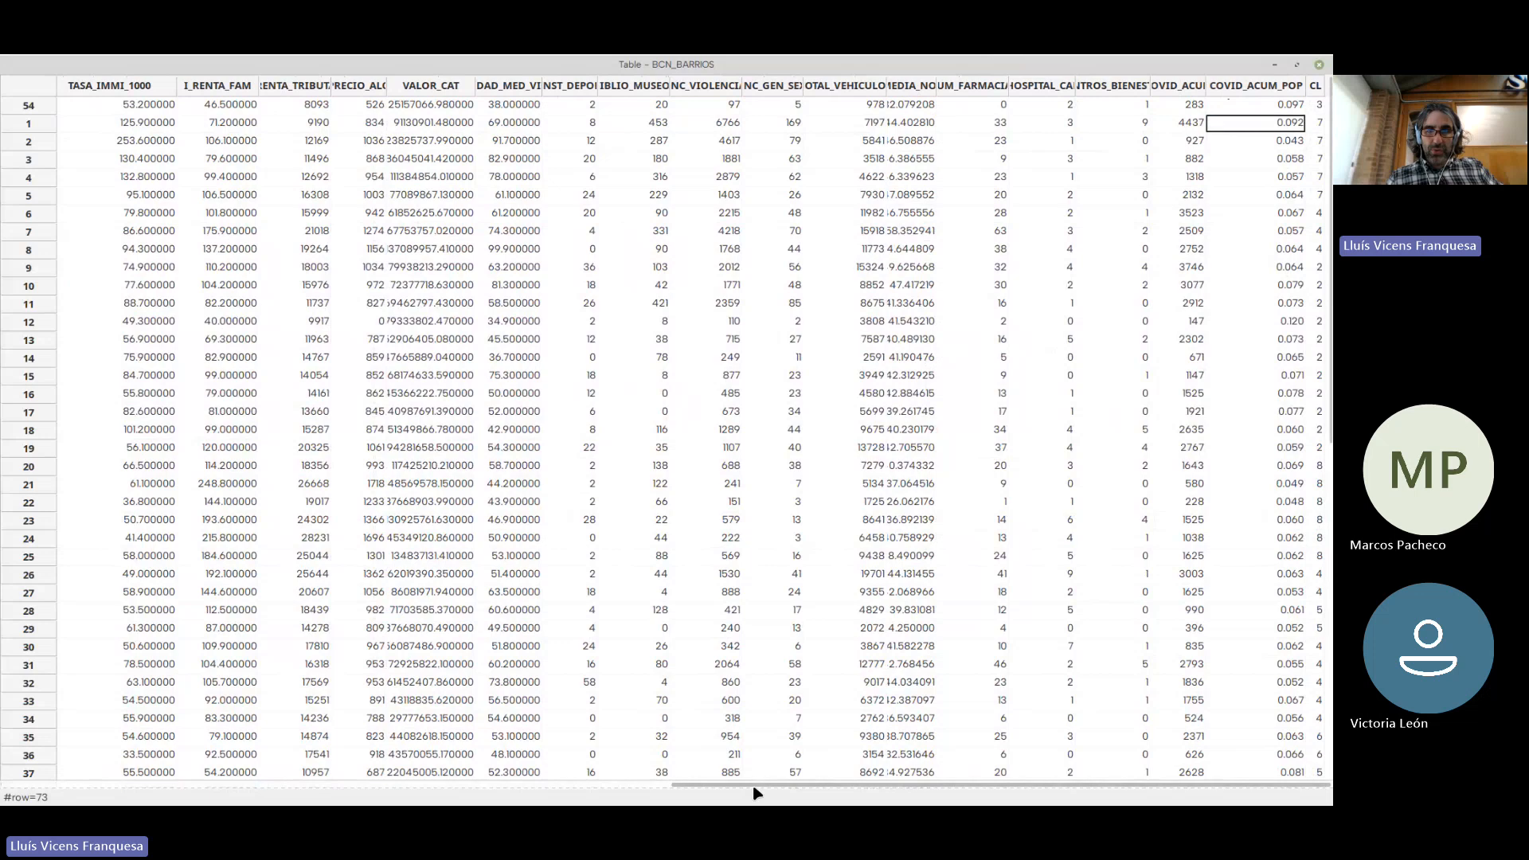
Close the attribute table and the BCN_BARRIOS project, saving the pending data source changes
{"action": "left_click_drag", "start_coordinate": [757, 791], "coordinate": [466, 796]}
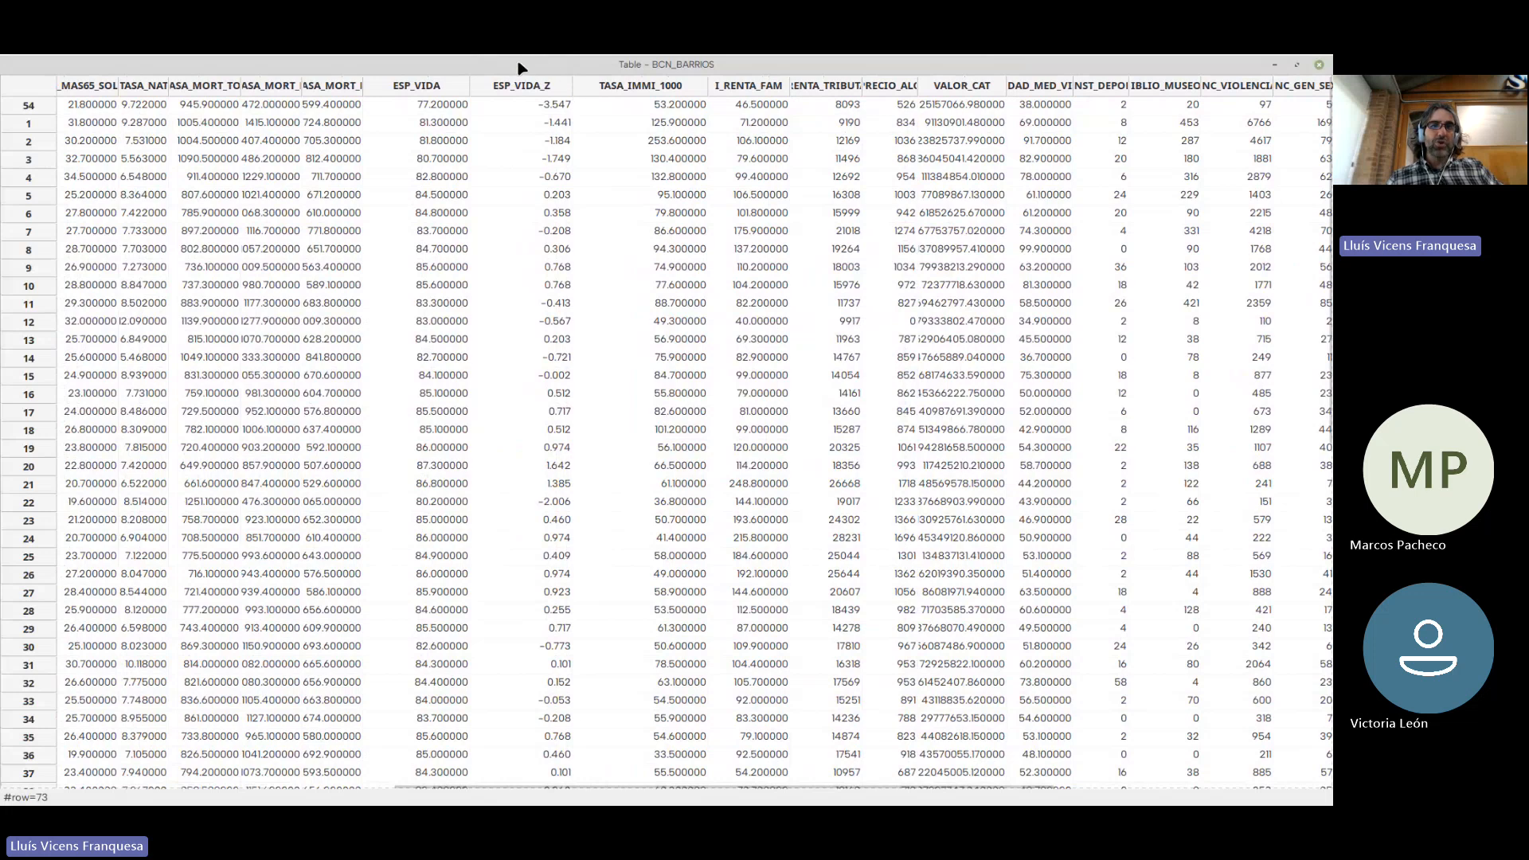
{"action": "left_click", "coordinate": [1321, 65]}
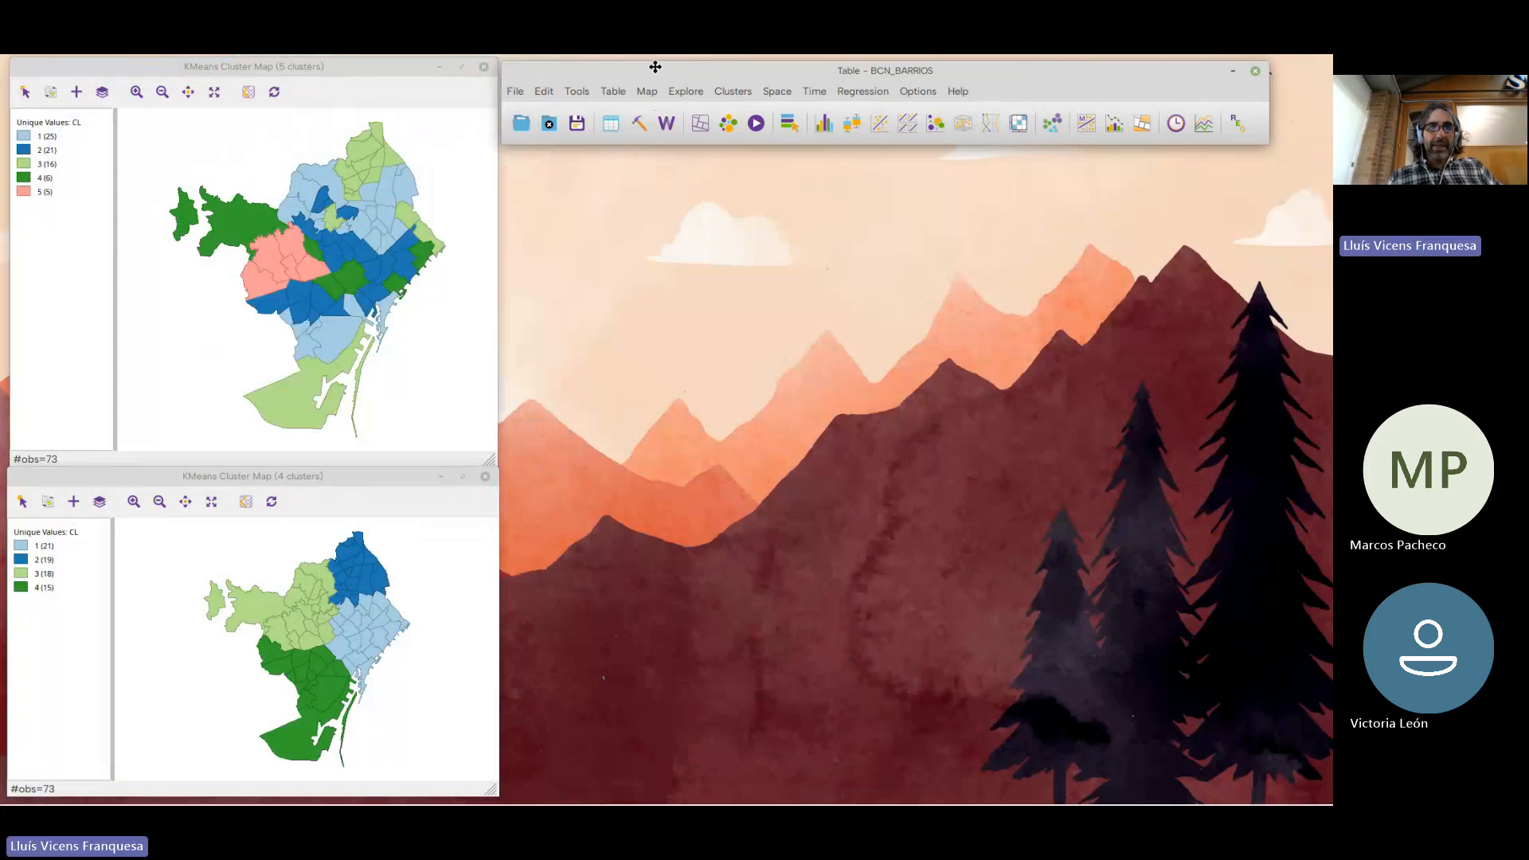
{"action": "left_click_drag", "start_coordinate": [652, 69], "coordinate": [653, 64]}
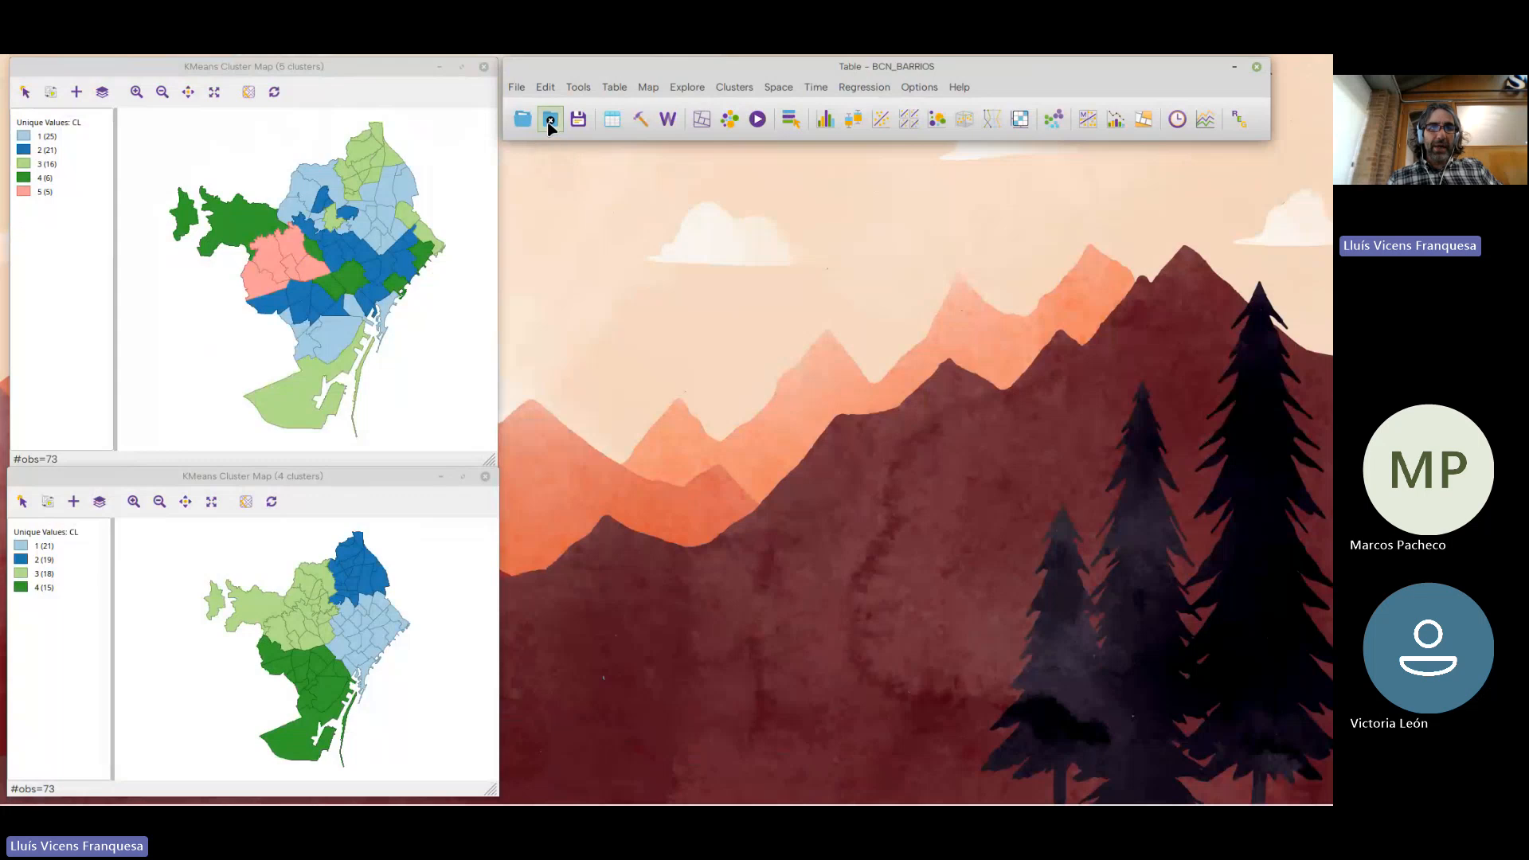
{"action": "left_click", "coordinate": [550, 124]}
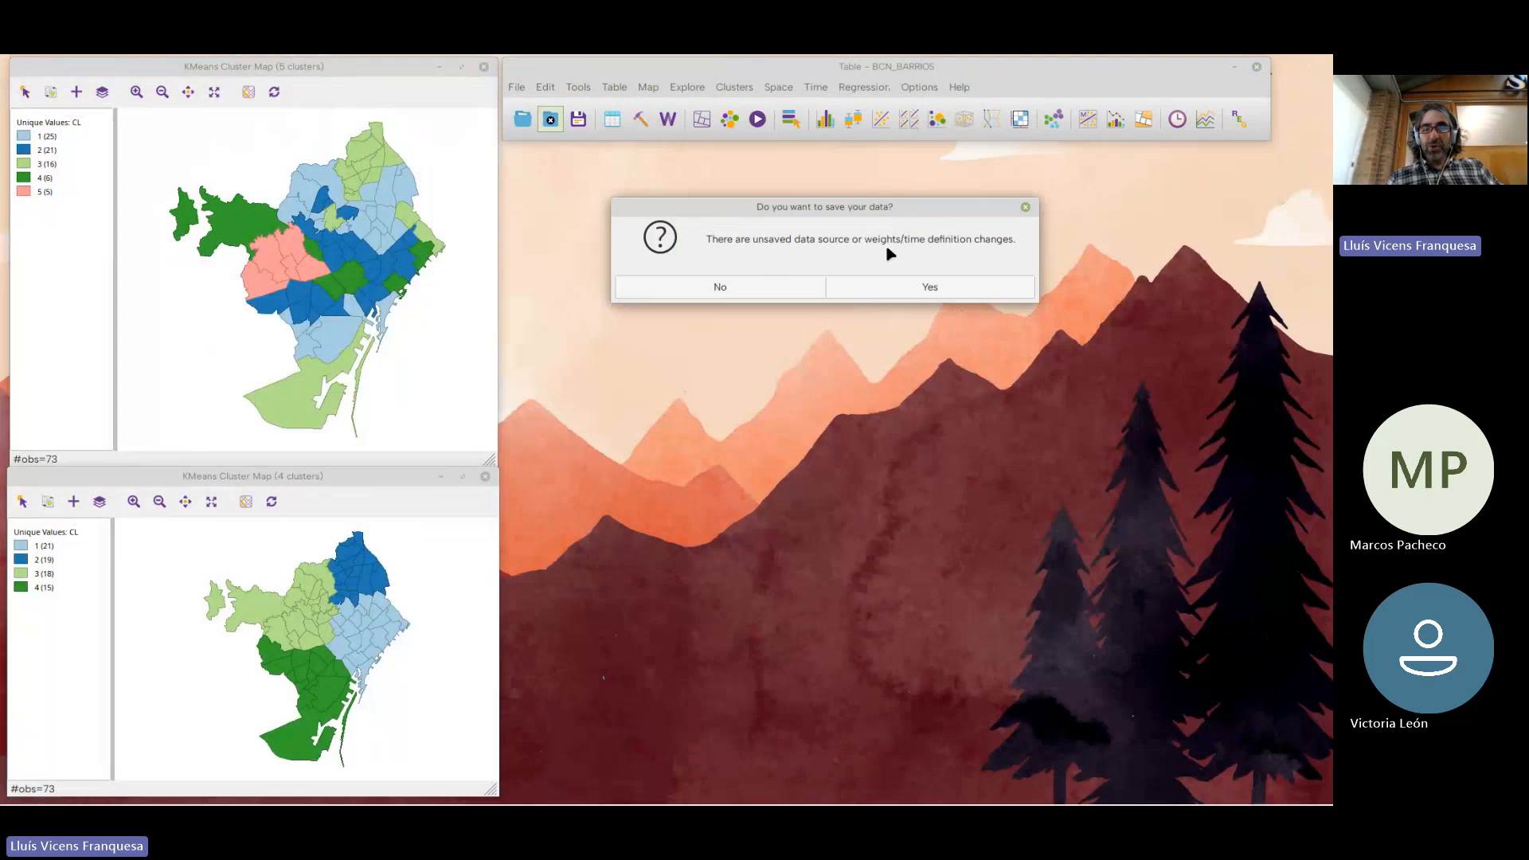
{"action": "left_click_drag", "start_coordinate": [893, 209], "coordinate": [879, 181]}
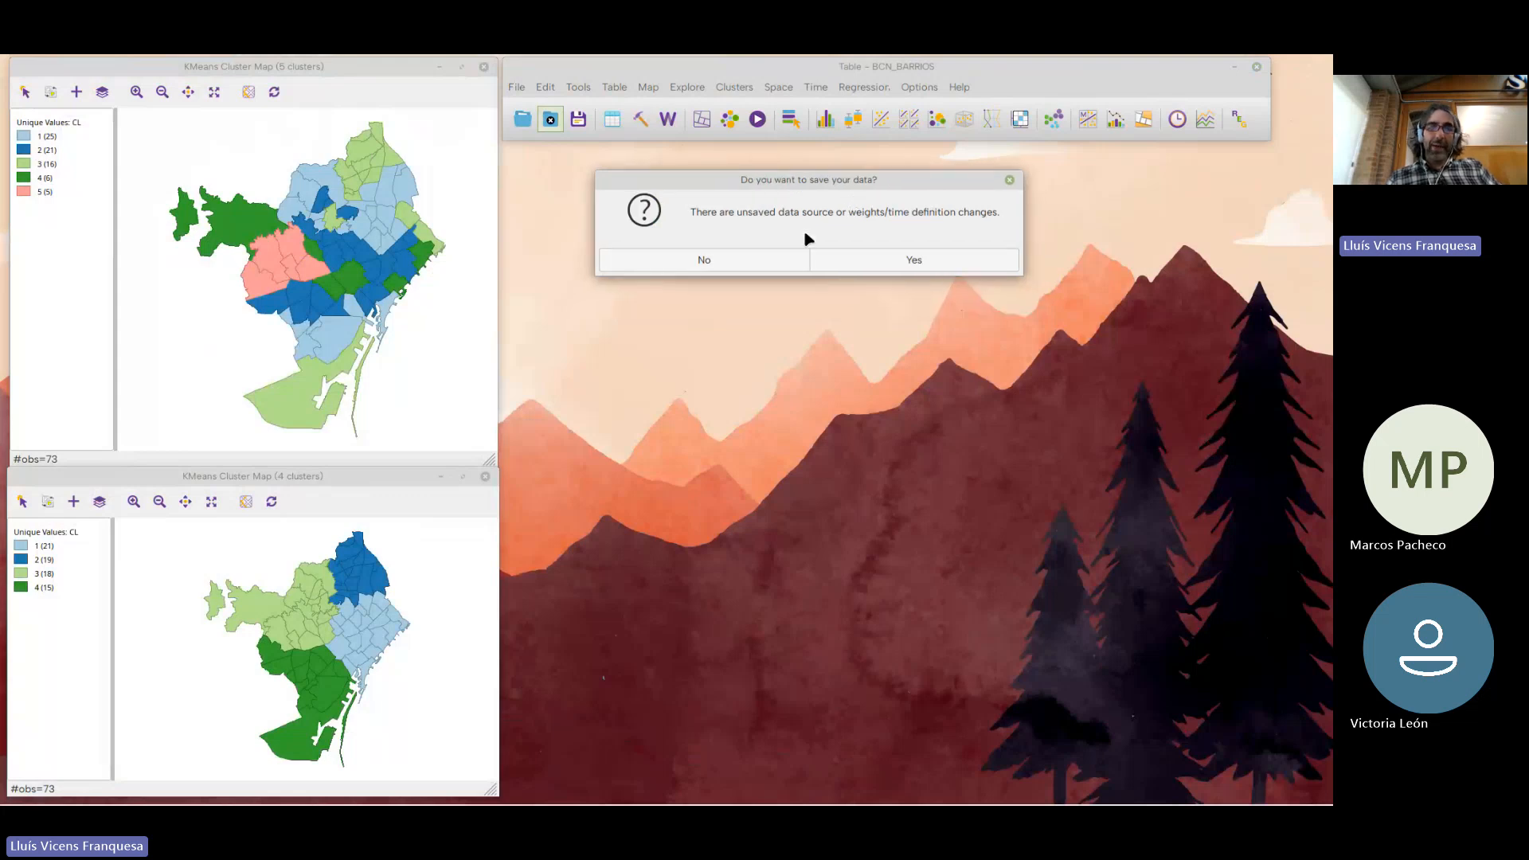
{"action": "left_click", "coordinate": [869, 263]}
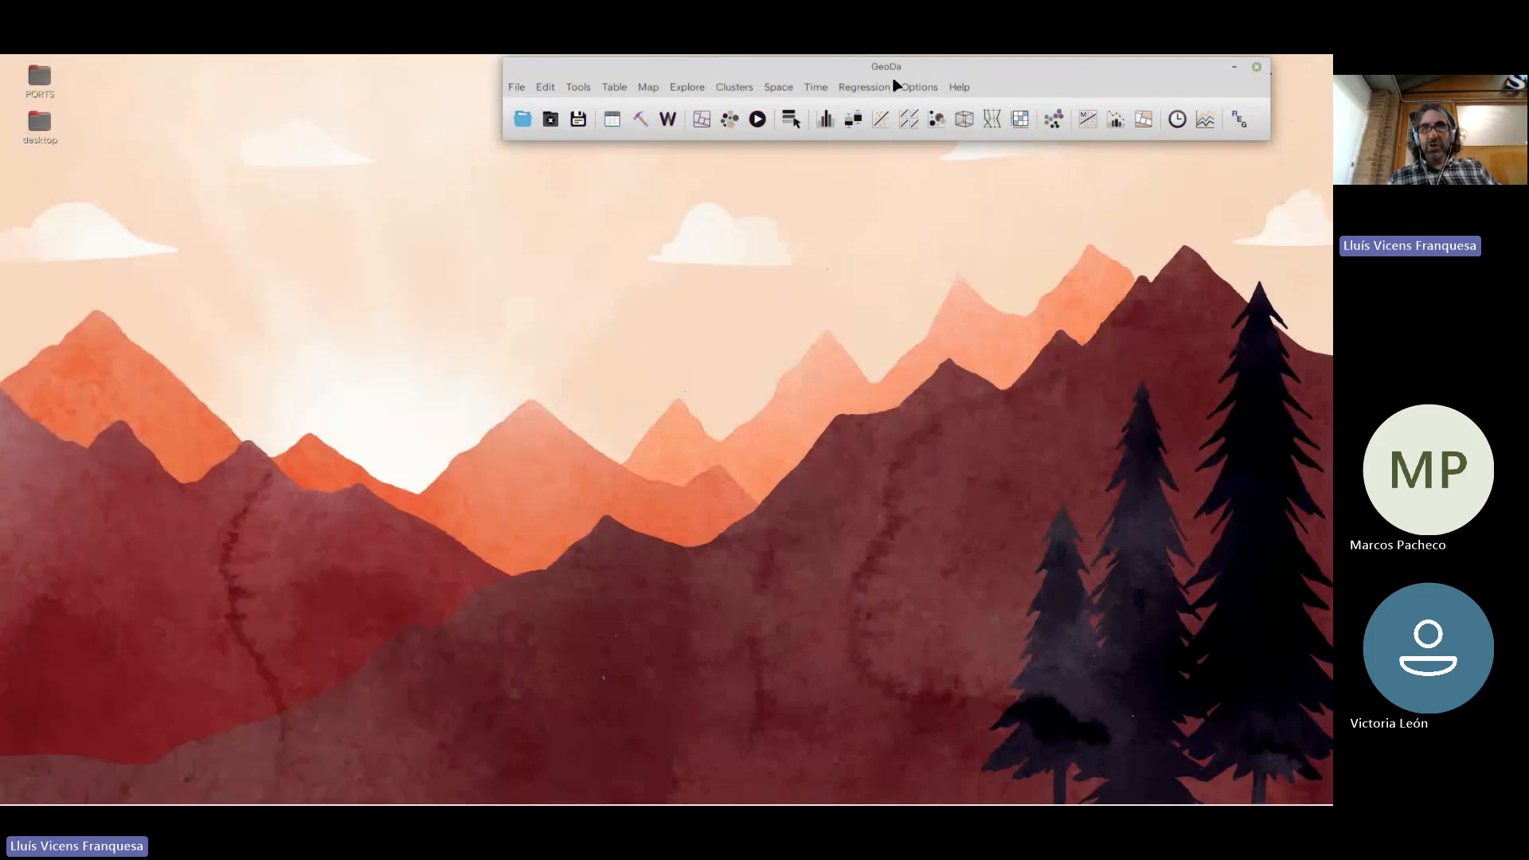
Move GeoDa's main window clear and reopen BCN_BARRIOS from the recent data sources
{"action": "left_click_drag", "start_coordinate": [895, 67], "coordinate": [842, 125]}
{"action": "left_click", "coordinate": [470, 180]}
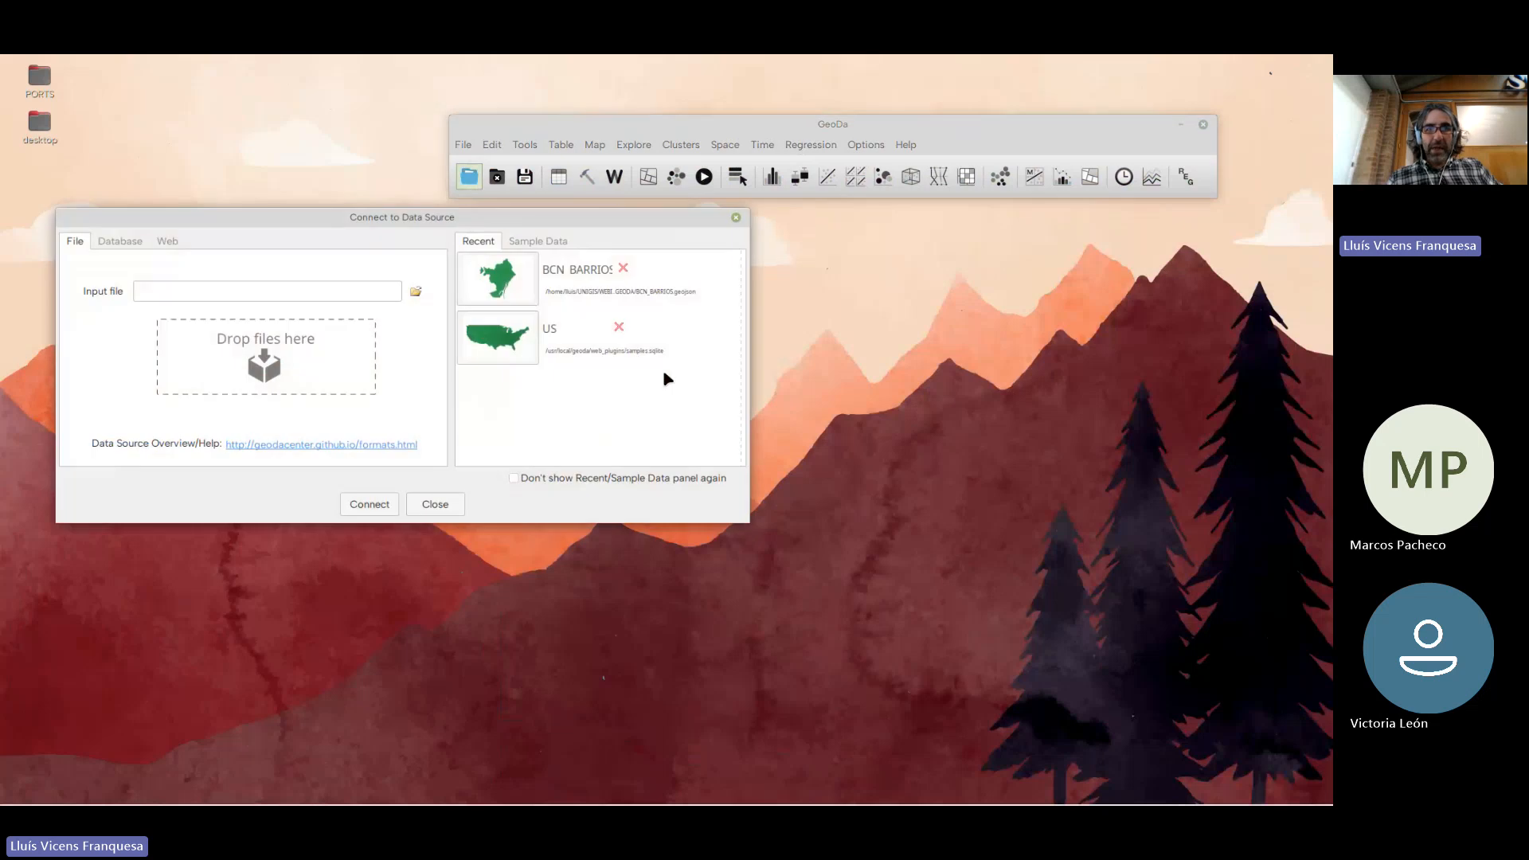
{"action": "left_click", "coordinate": [523, 280]}
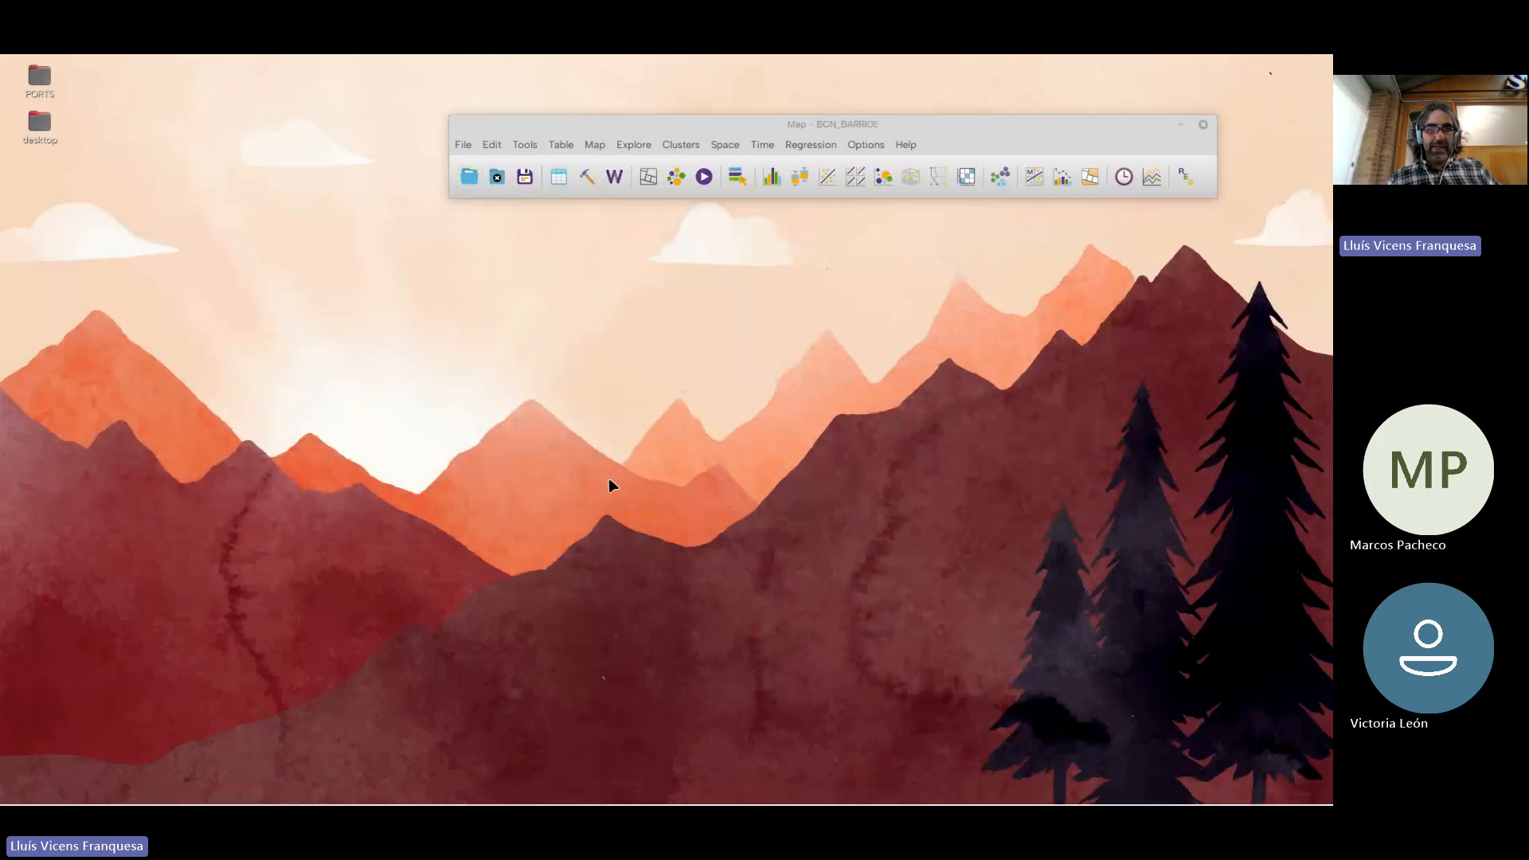
Open the reloaded attribute table, widen it to check for the CL field in the last column, and close it
{"action": "left_click", "coordinate": [554, 178]}
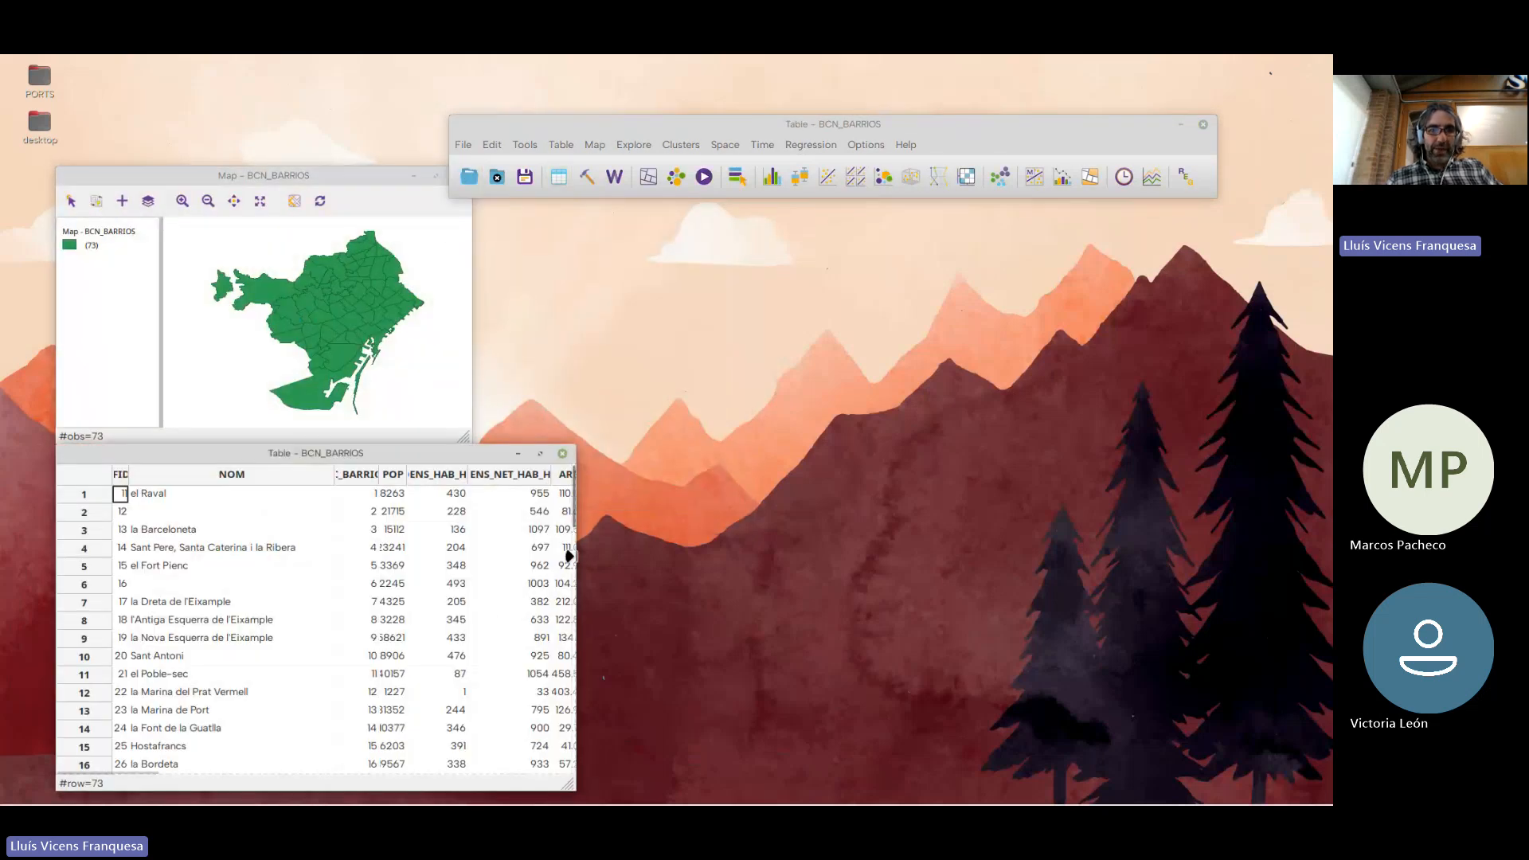
{"action": "left_click_drag", "start_coordinate": [569, 556], "coordinate": [1175, 555]}
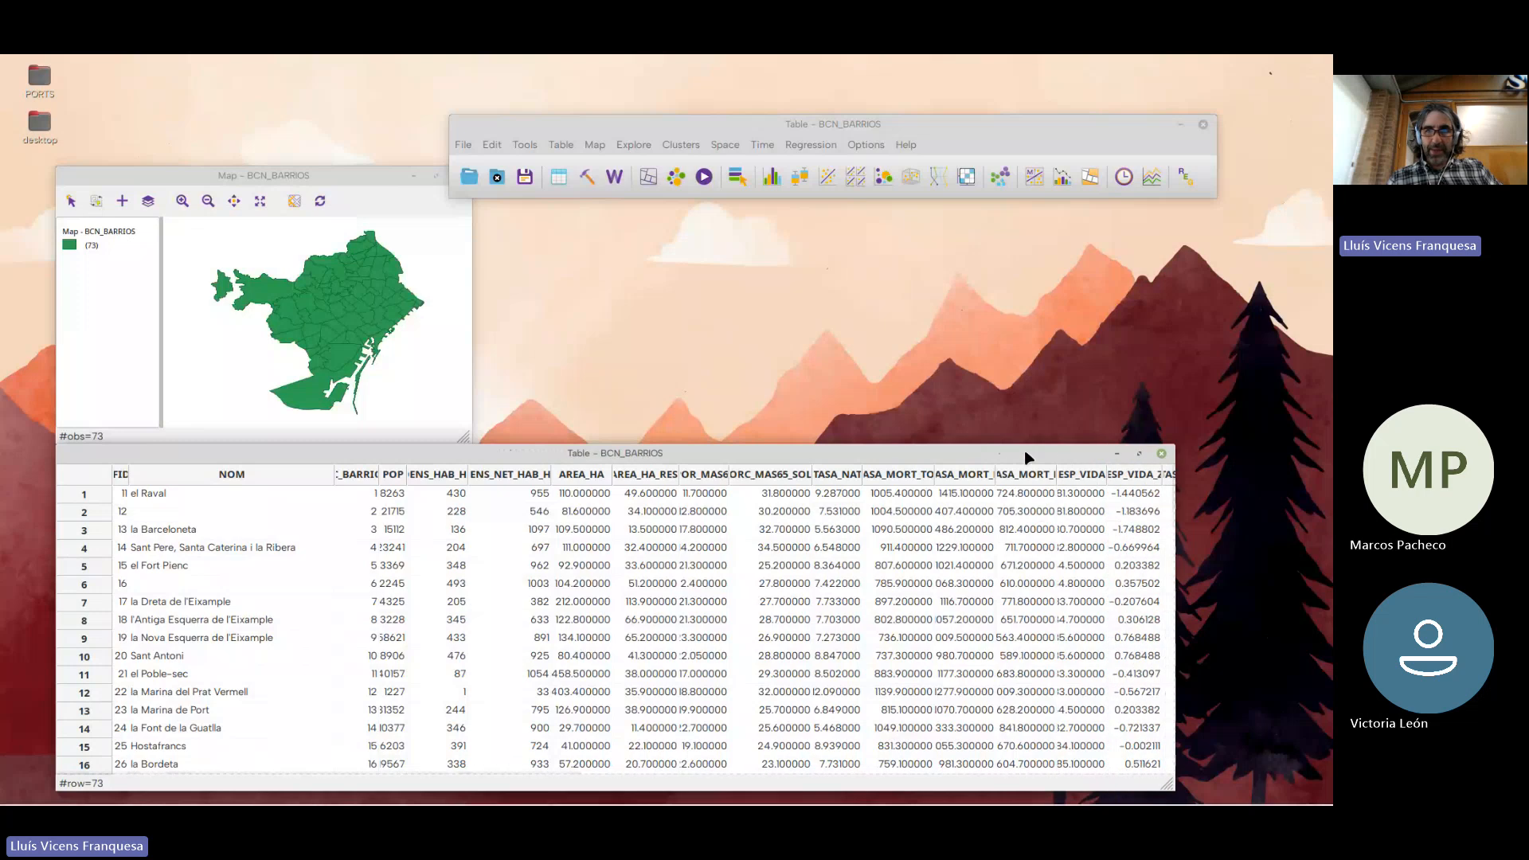
{"action": "left_click_drag", "start_coordinate": [1027, 457], "coordinate": [918, 355]}
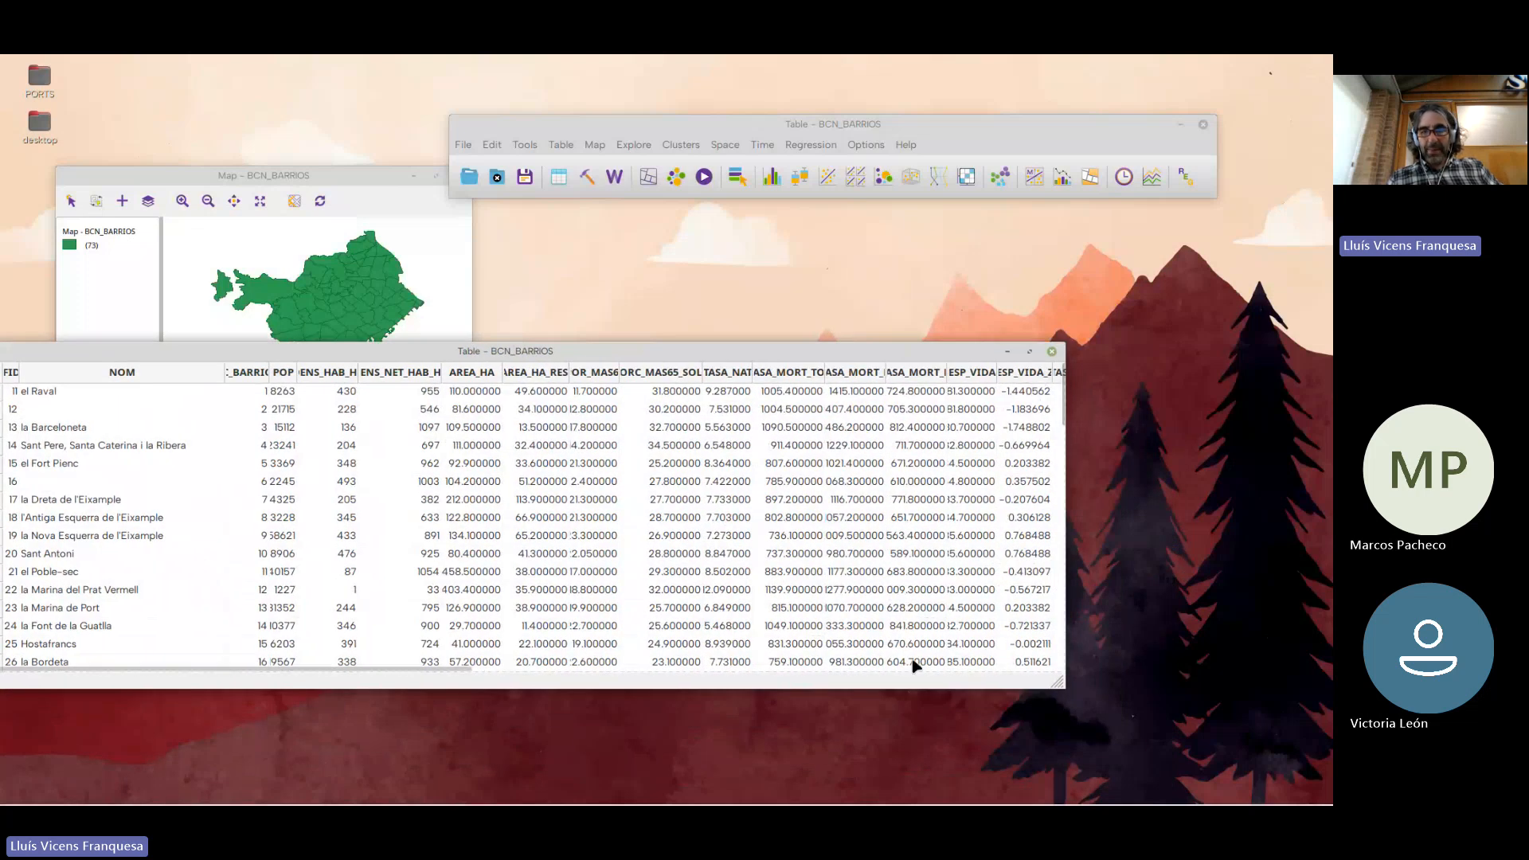
{"action": "left_click_drag", "start_coordinate": [442, 675], "coordinate": [983, 674]}
{"action": "left_click_drag", "start_coordinate": [1062, 376], "coordinate": [1189, 376]}
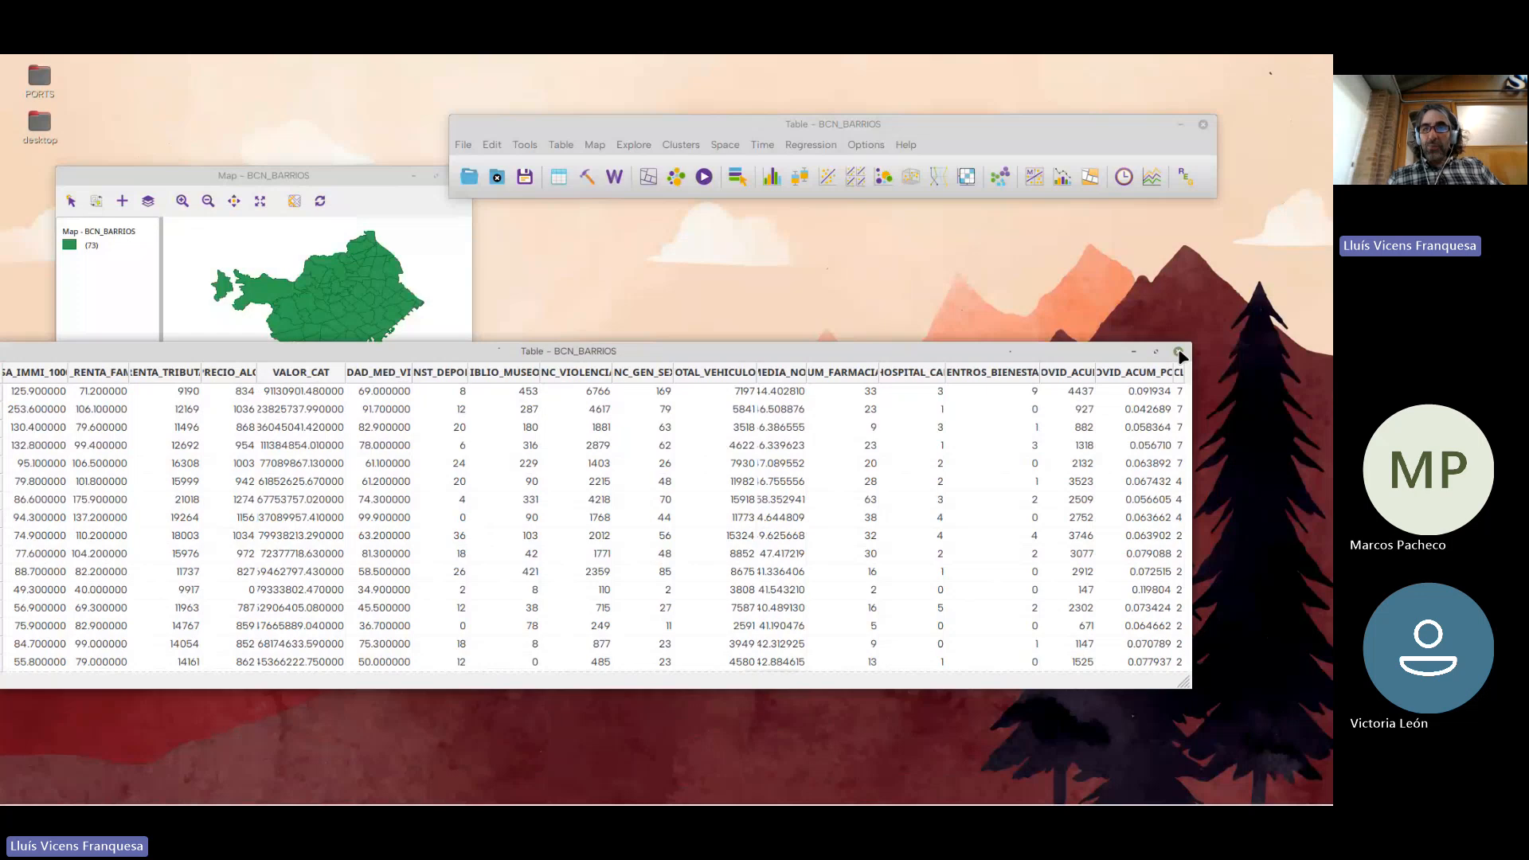
{"action": "left_click", "coordinate": [1179, 352]}
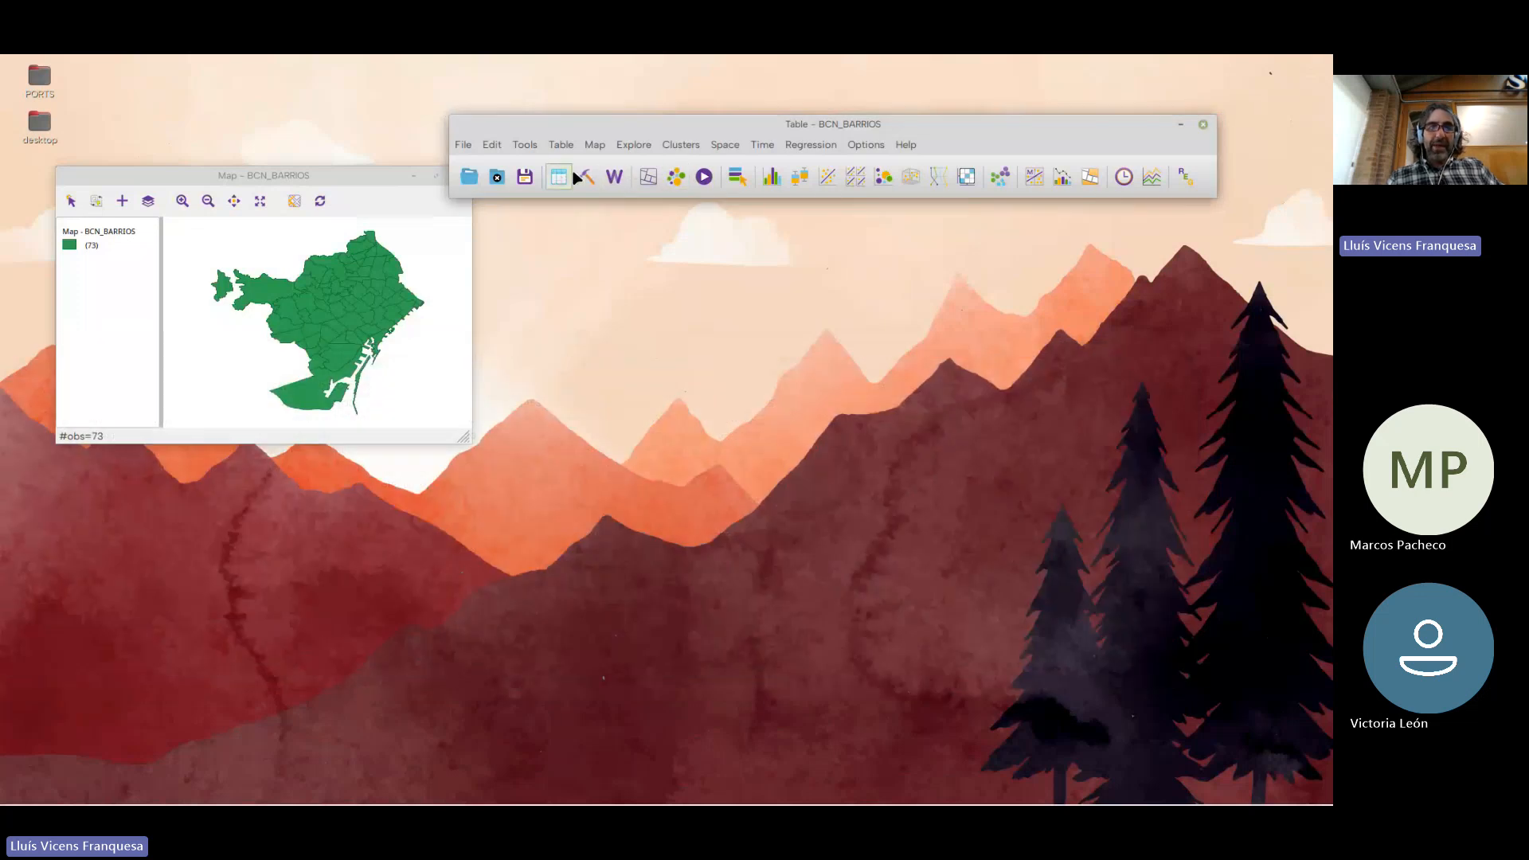
Open the variable properties, inspect the CL entry at the end of the variable list, and close them
{"action": "left_click", "coordinate": [525, 144]}
{"action": "mouse_move", "coordinate": [561, 144]}
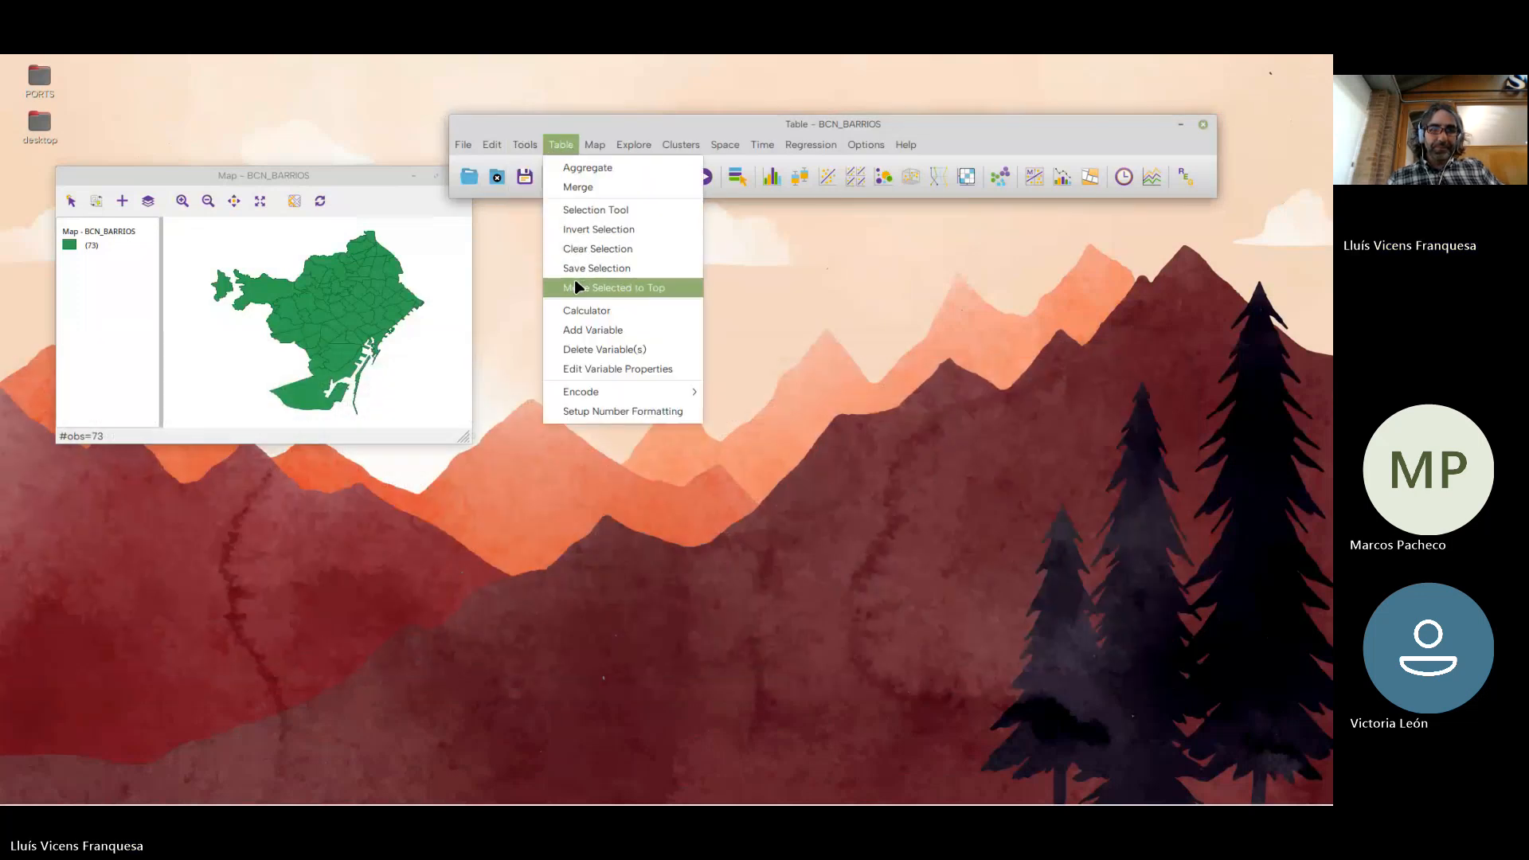
{"action": "left_click", "coordinate": [590, 368]}
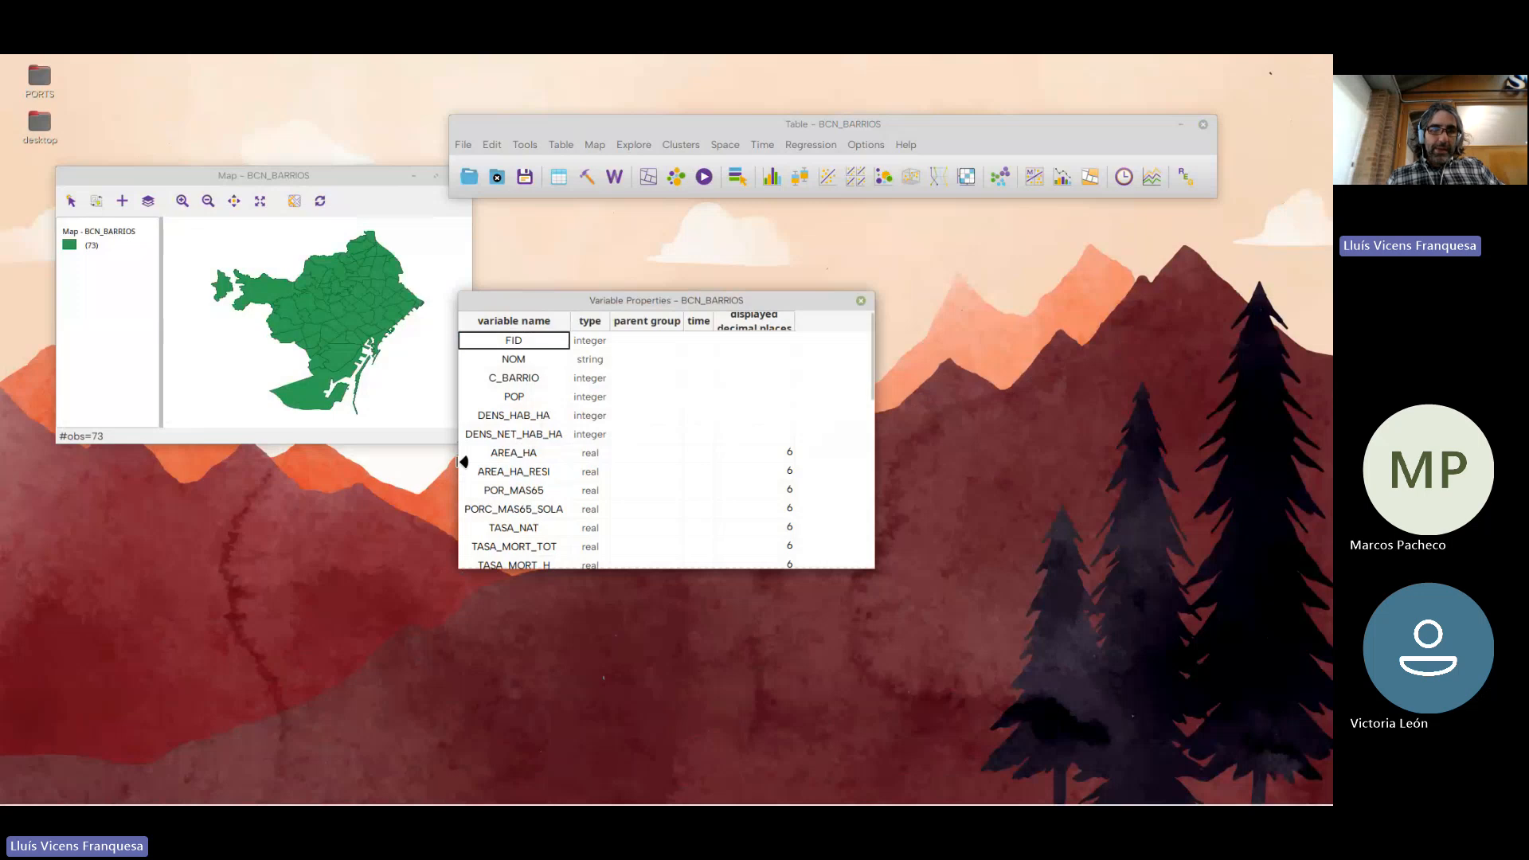
{"action": "scroll", "coordinate": [510, 488], "scroll_direction": "down", "scroll_amount": 10}
{"action": "left_click_drag", "start_coordinate": [563, 570], "coordinate": [549, 714]}
{"action": "left_click", "coordinate": [523, 690]}
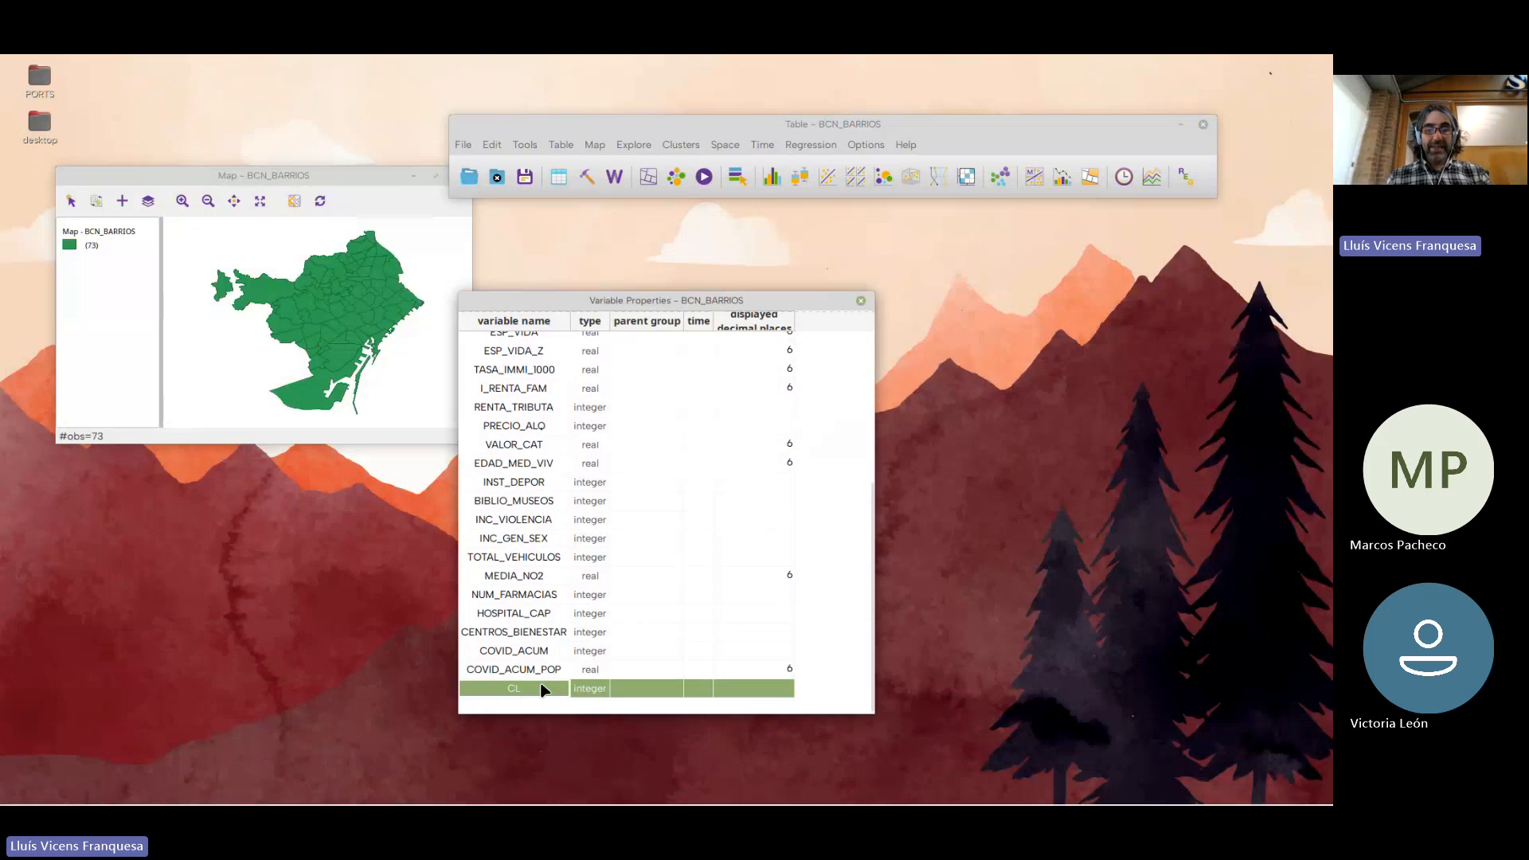
{"action": "left_click_drag", "start_coordinate": [662, 302], "coordinate": [1013, 219]}
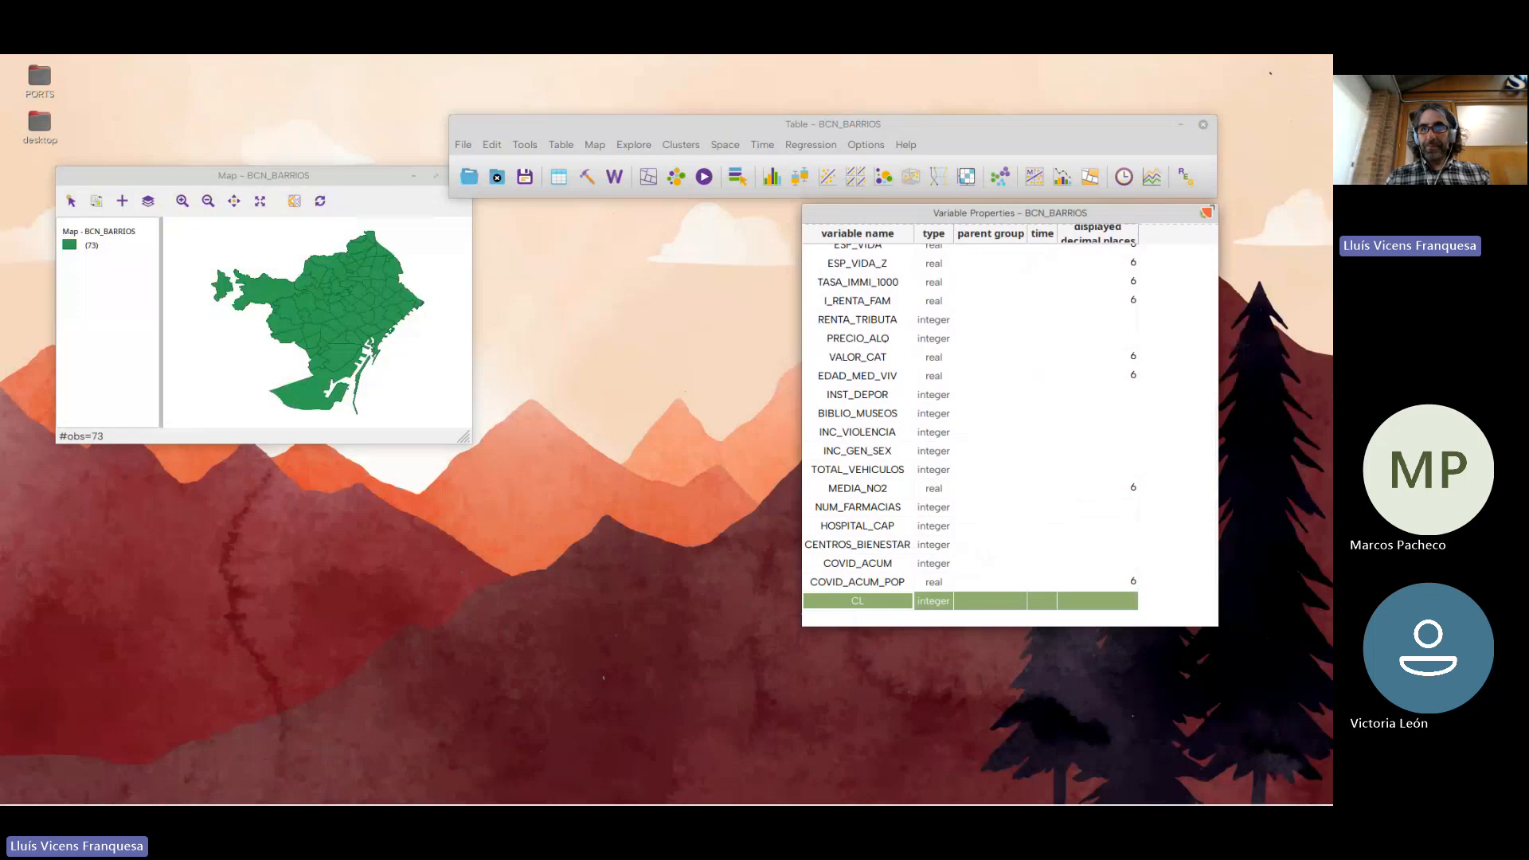
{"action": "left_click", "coordinate": [1205, 213]}
Open the K Means settings, point out the CL output field name, and close them without running
{"action": "left_click", "coordinate": [679, 145]}
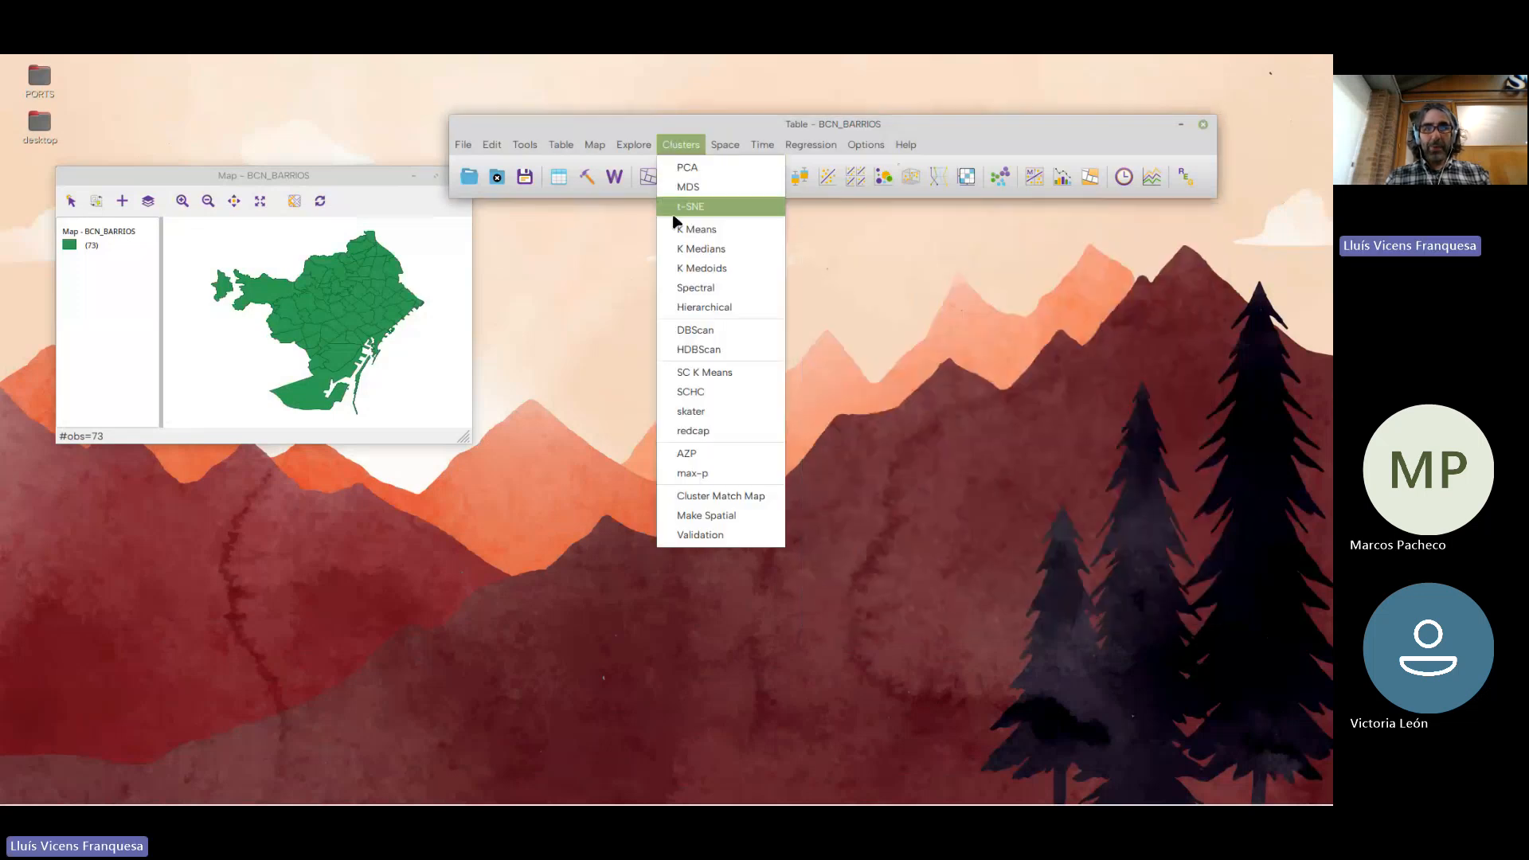
{"action": "left_click", "coordinate": [676, 234]}
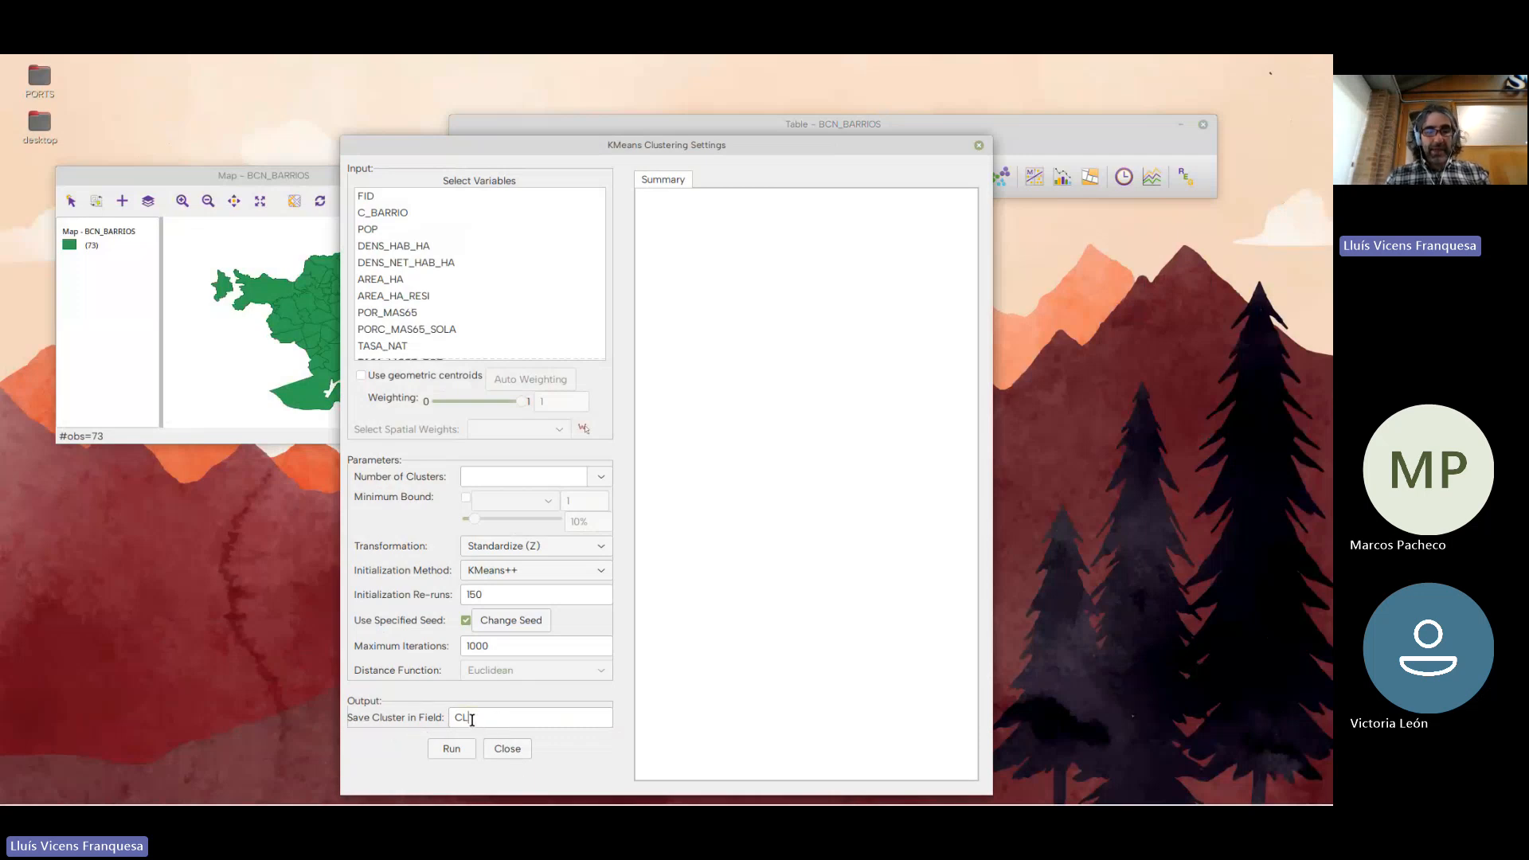
{"action": "left_click_drag", "start_coordinate": [465, 717], "coordinate": [392, 712]}
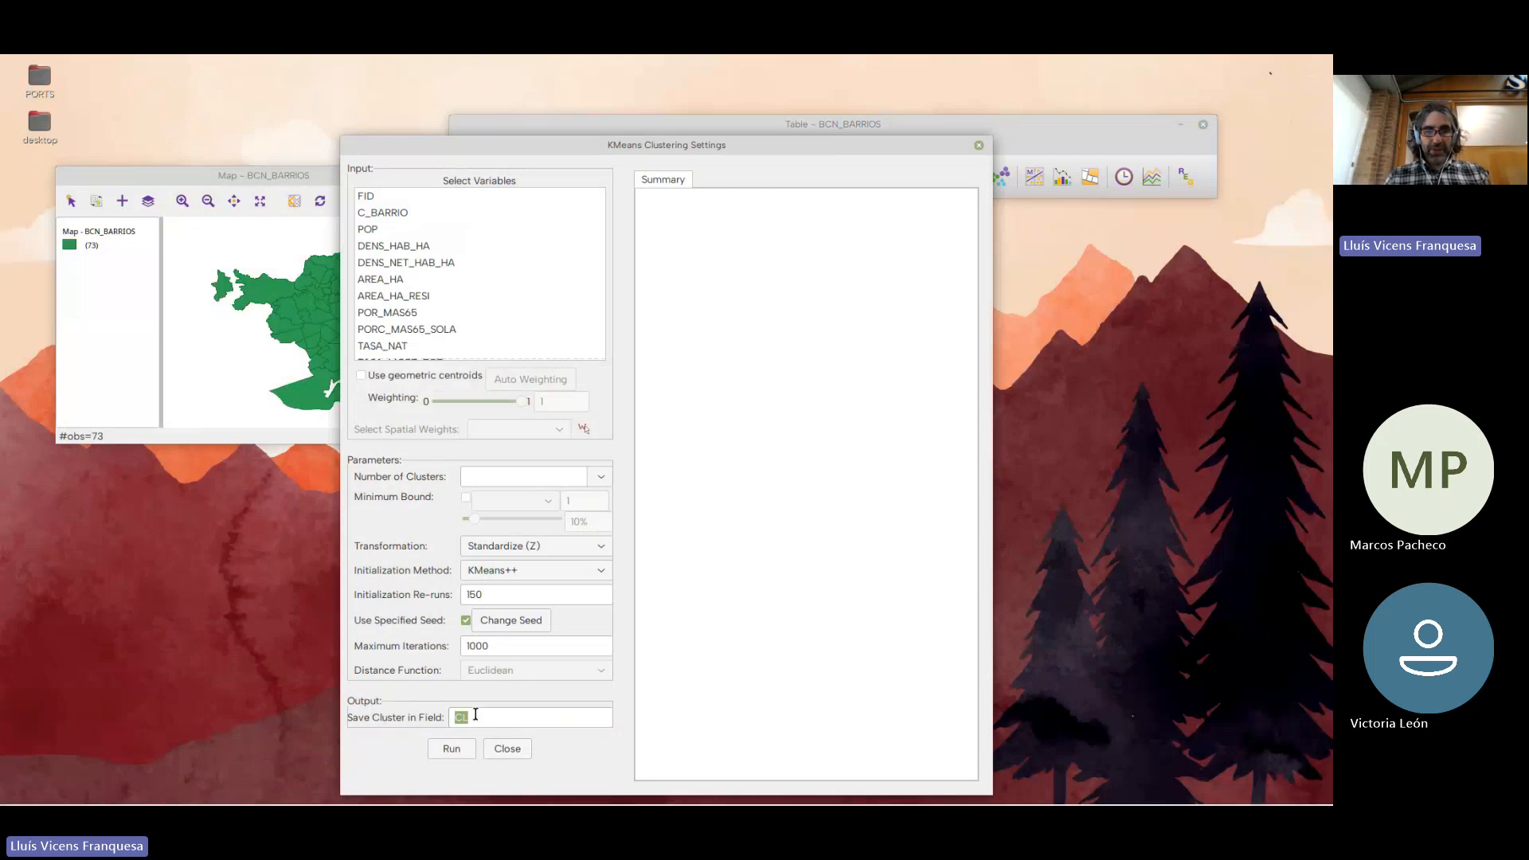
{"action": "left_click", "coordinate": [507, 749]}
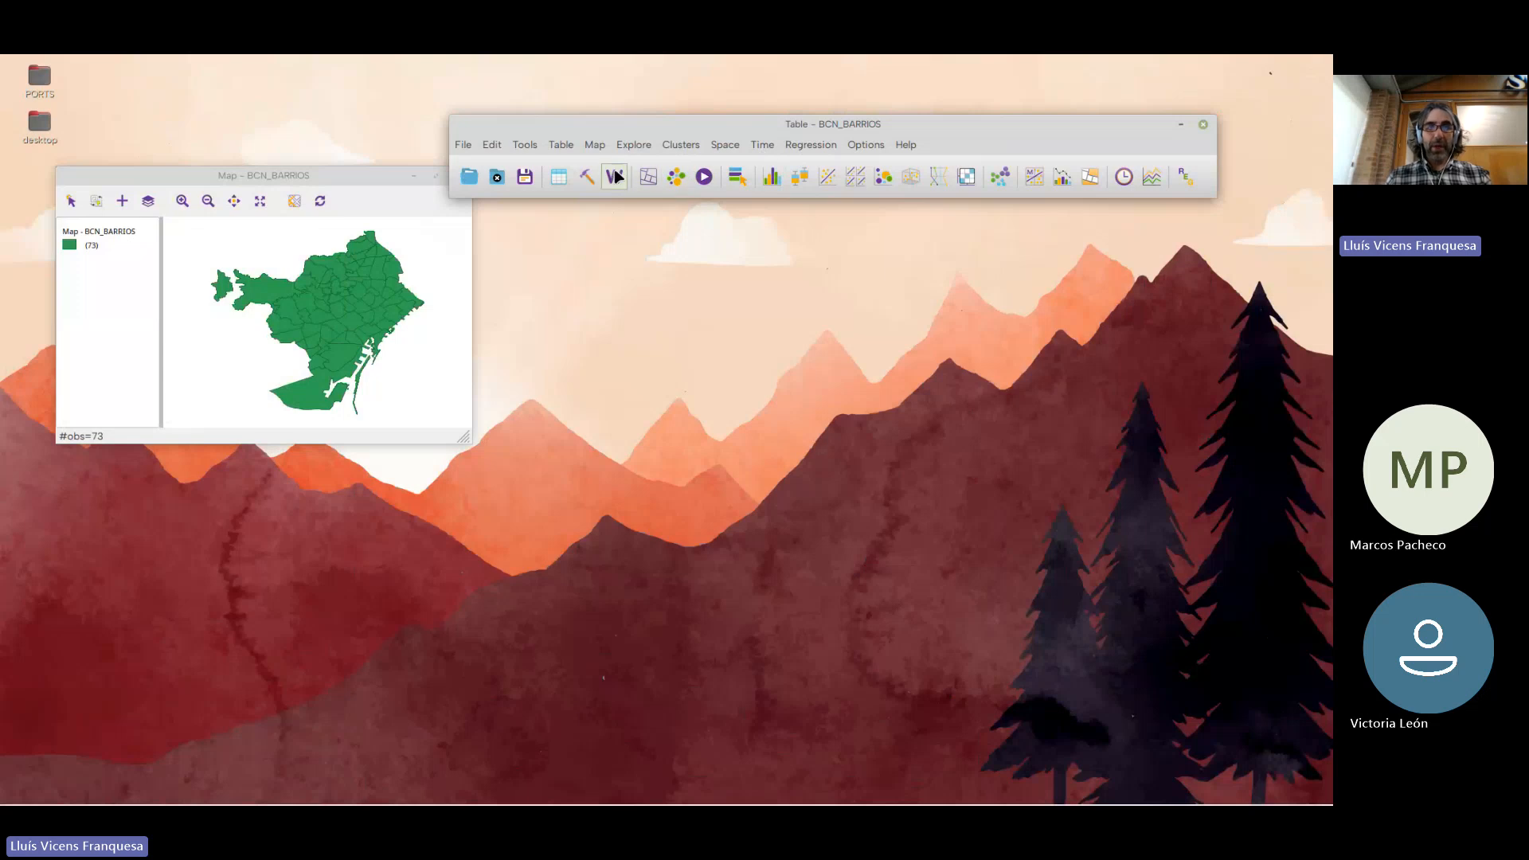
Try to start the Univariate Local Moran's I analysis on the reloaded data
{"action": "left_click", "coordinate": [770, 147]}
{"action": "mouse_move", "coordinate": [739, 147]}
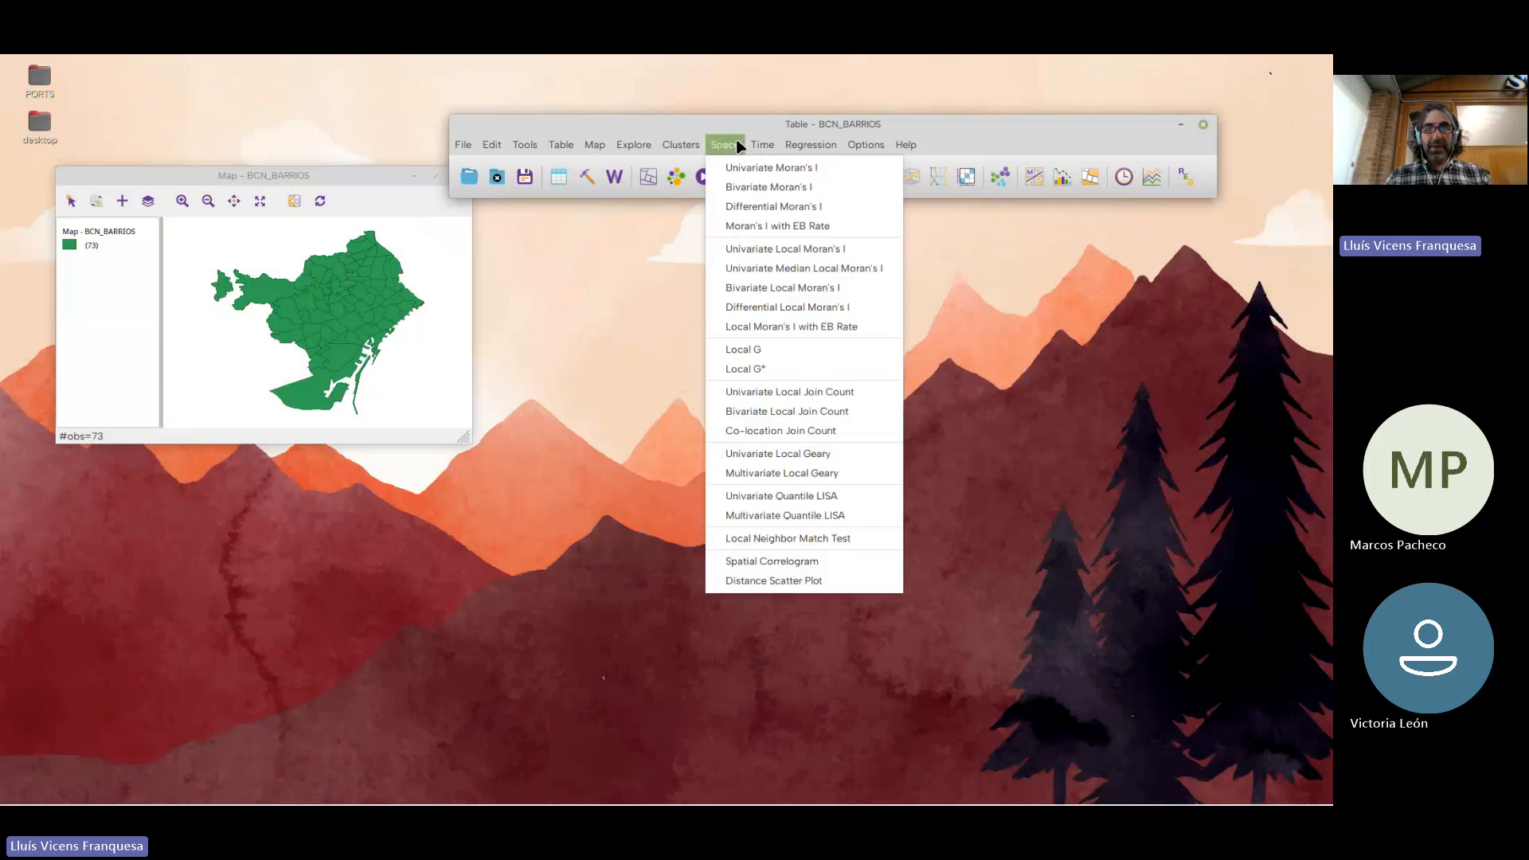
{"action": "left_click", "coordinate": [811, 252]}
{"action": "left_click", "coordinate": [820, 209]}
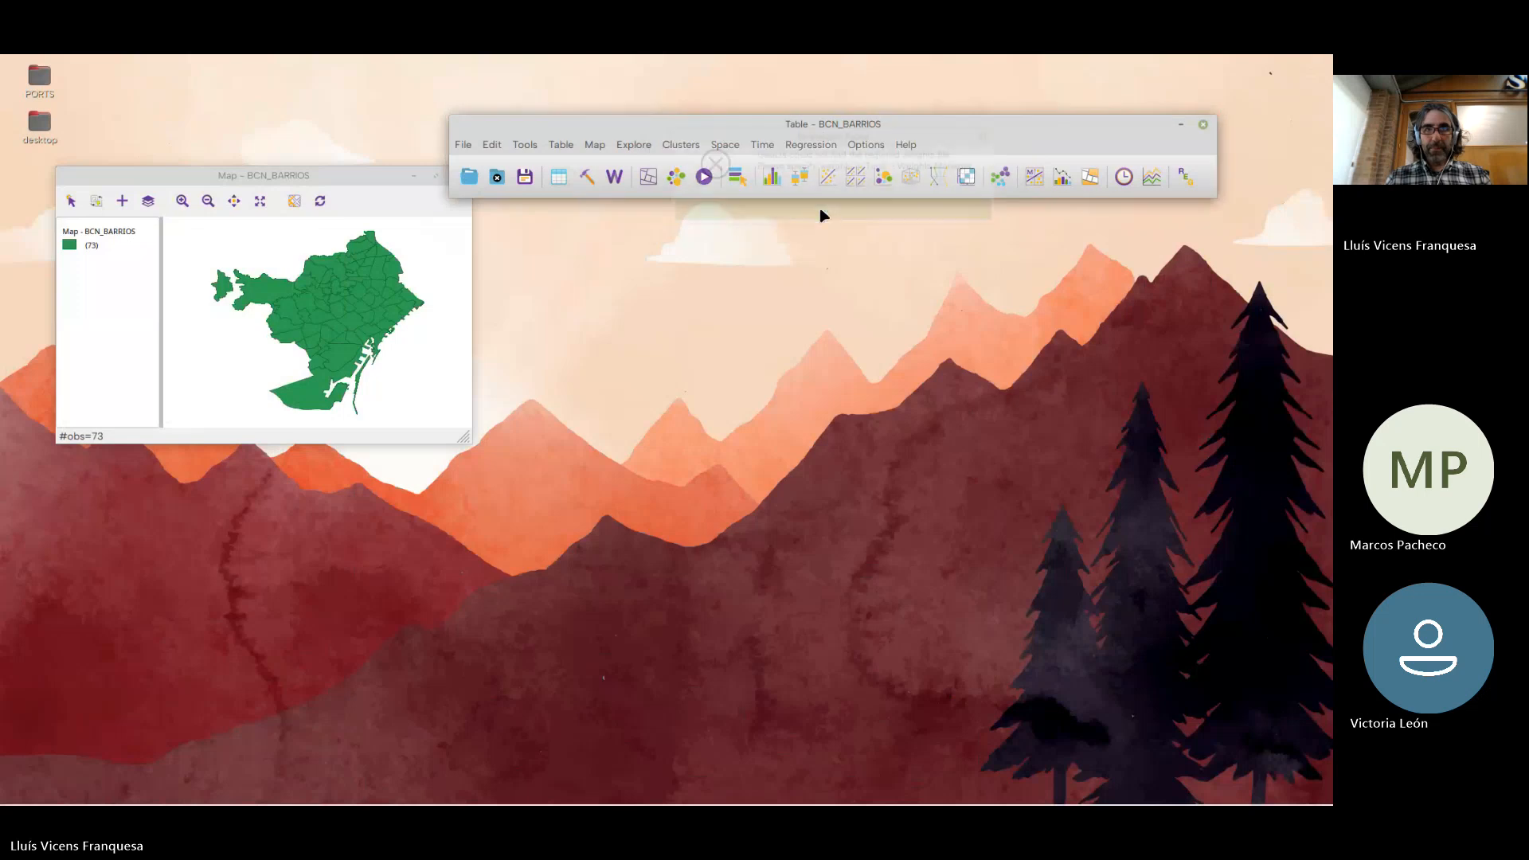
Load the spatial weights file BCN_BARRIOS.gal in the Weights Manager and close the manager
{"action": "left_click", "coordinate": [622, 180]}
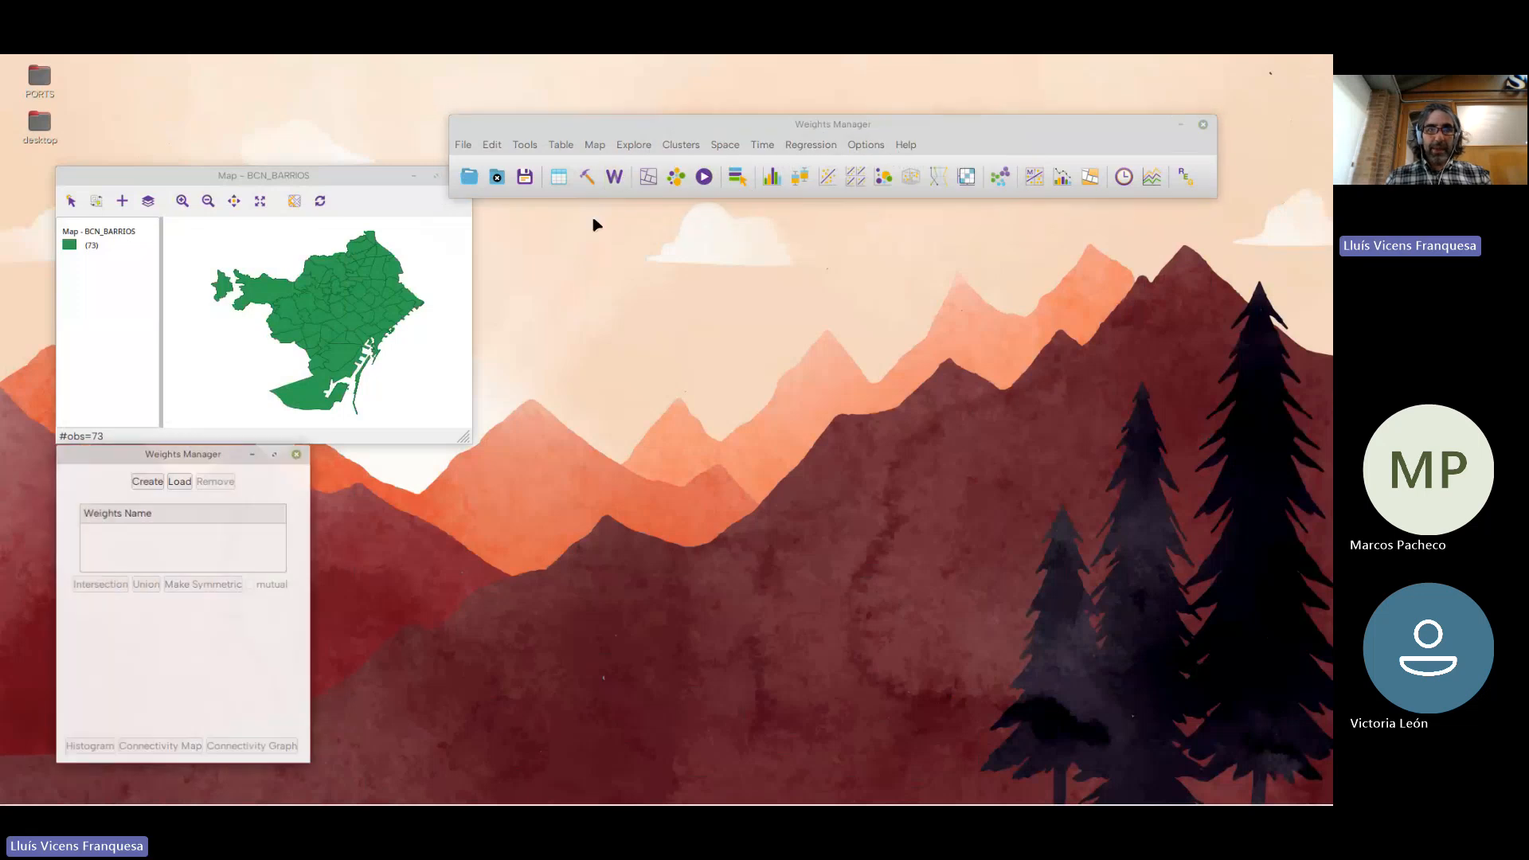
{"action": "left_click", "coordinate": [179, 481]}
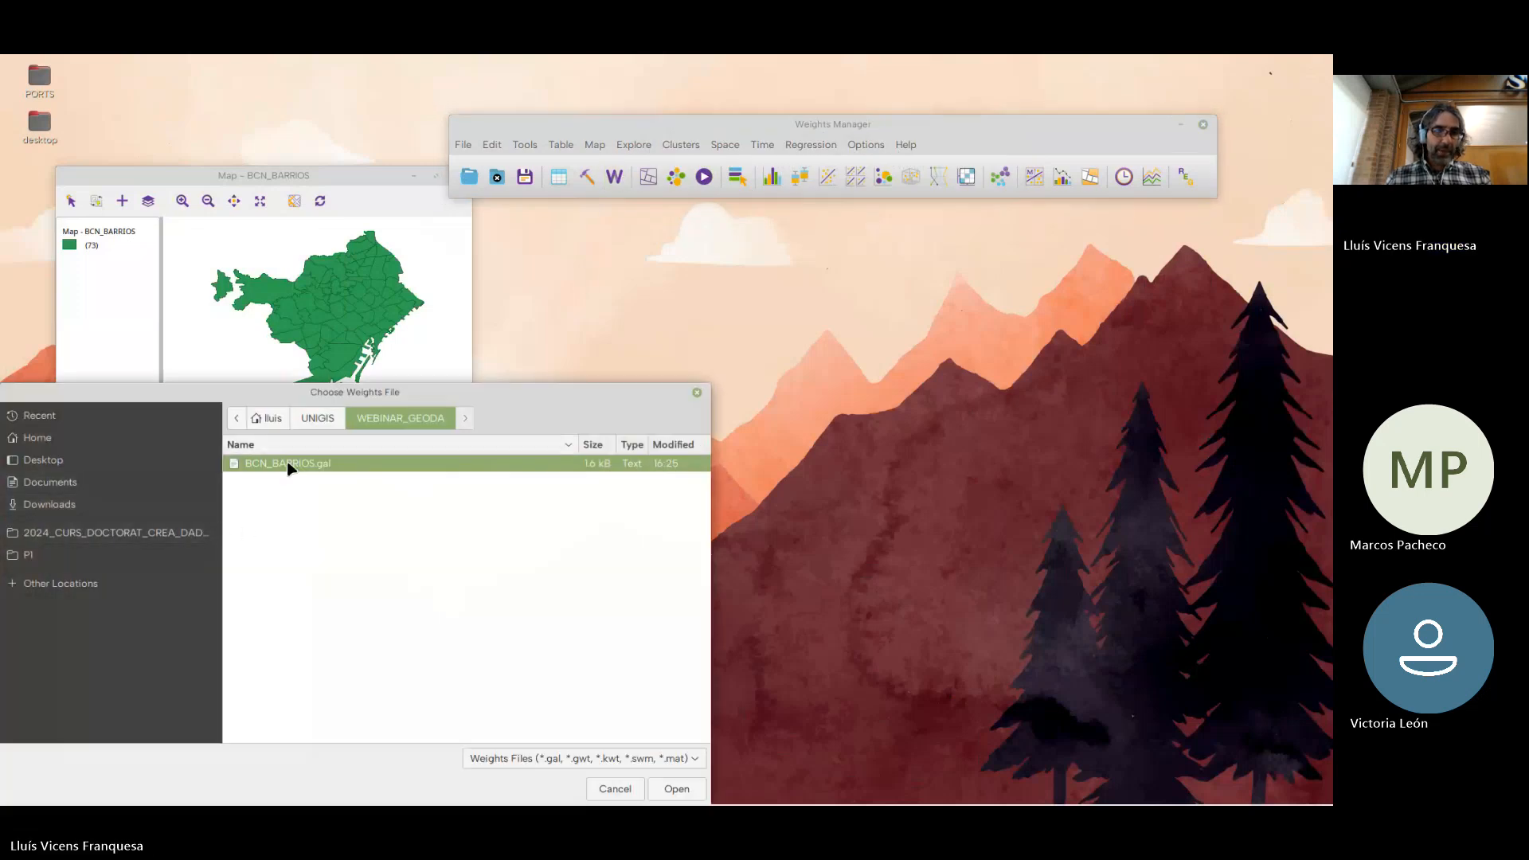
{"action": "left_click", "coordinate": [677, 788]}
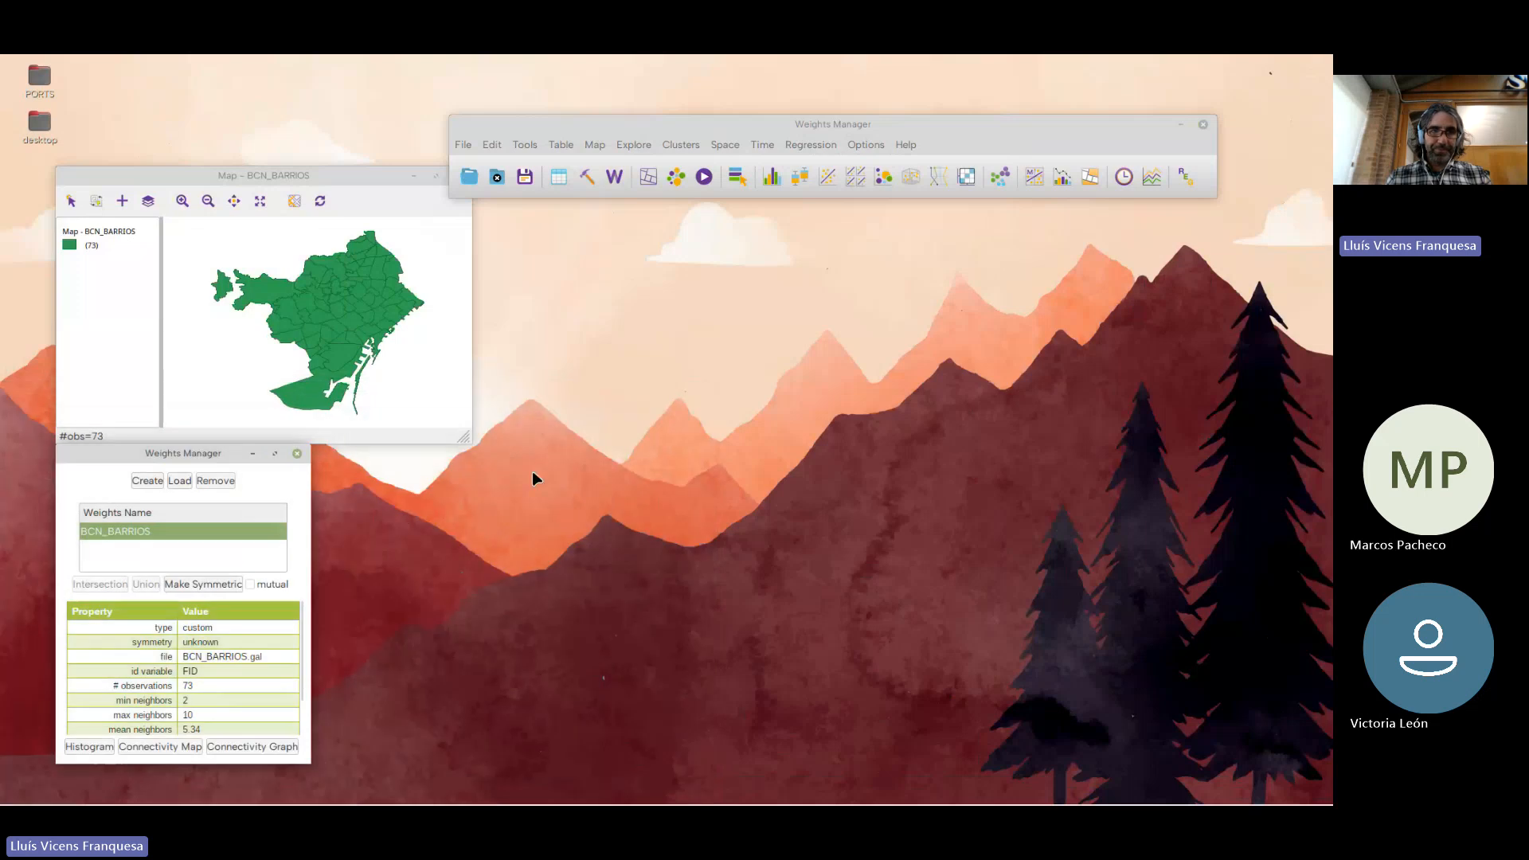
{"action": "left_click", "coordinate": [297, 453]}
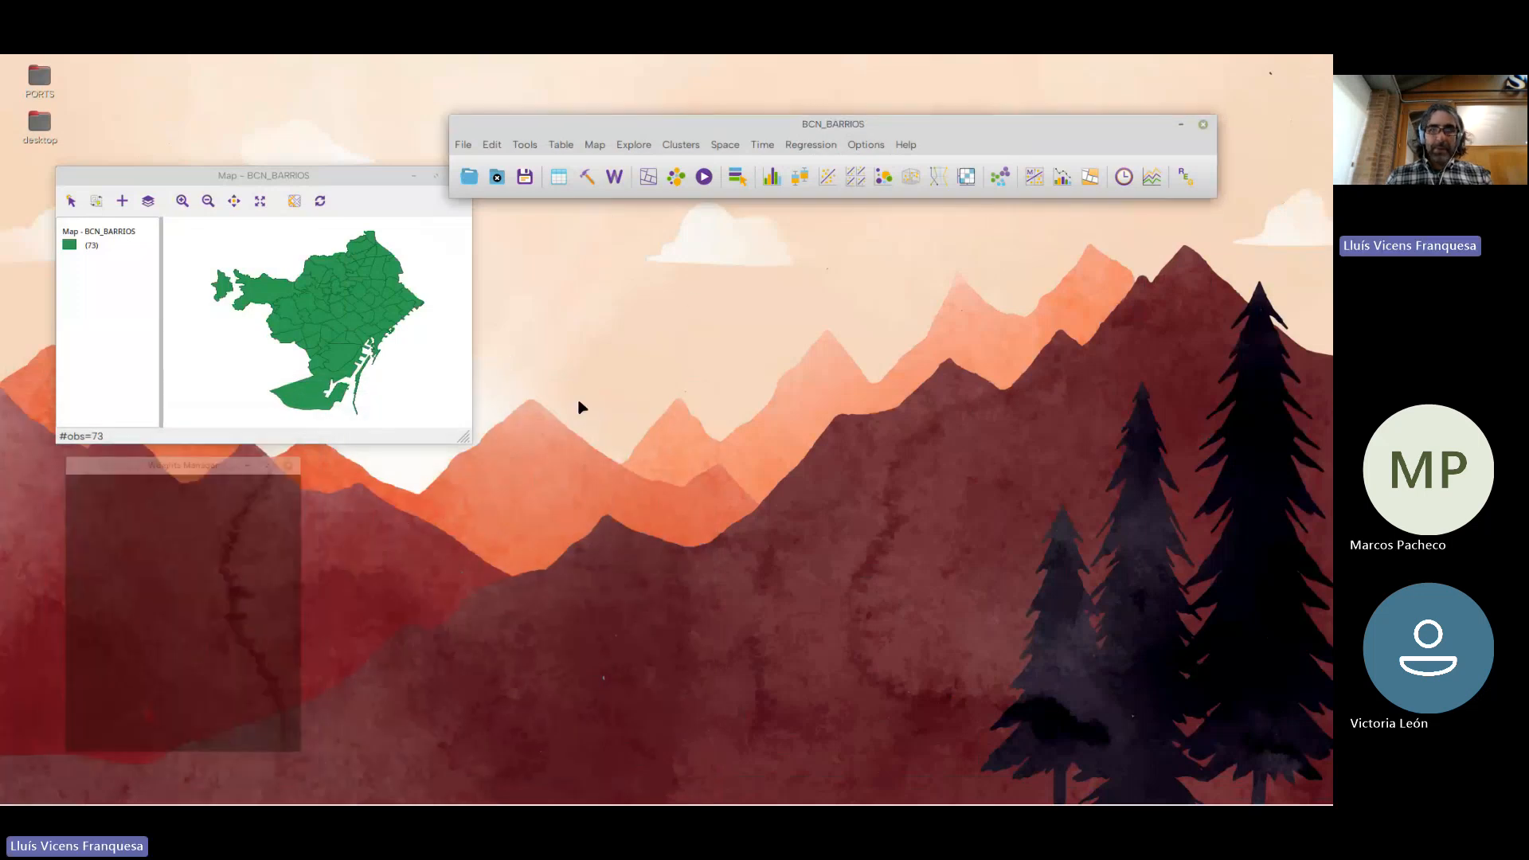
Run Univariate Local Moran's I on TASA_NAT with the BCN_BARRIOS weights, producing the significance map, cluster map and Moran scatter plot
{"action": "left_click", "coordinate": [723, 146]}
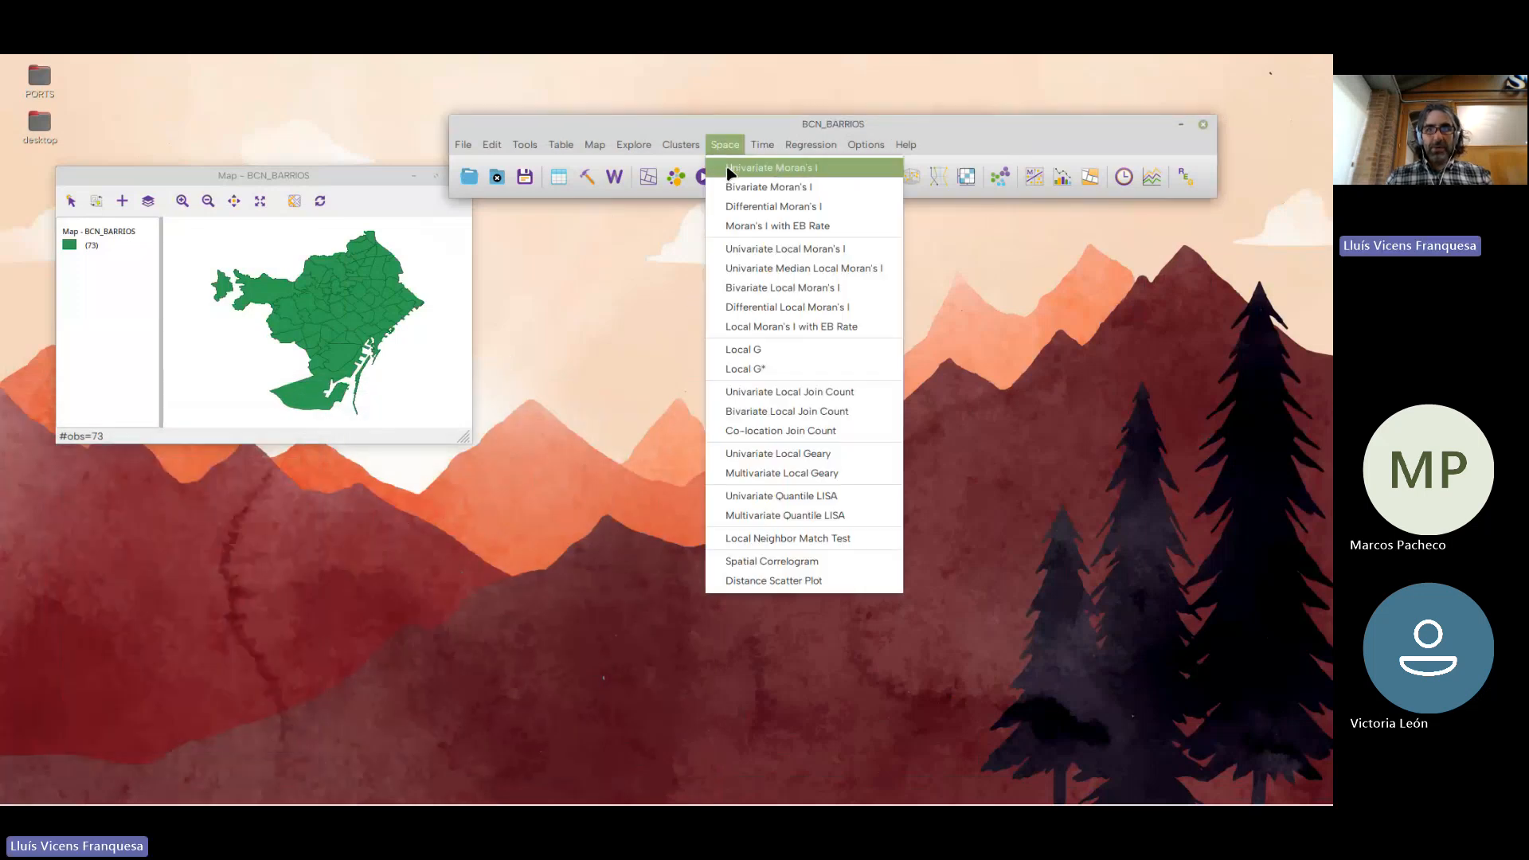
{"action": "left_click", "coordinate": [759, 257]}
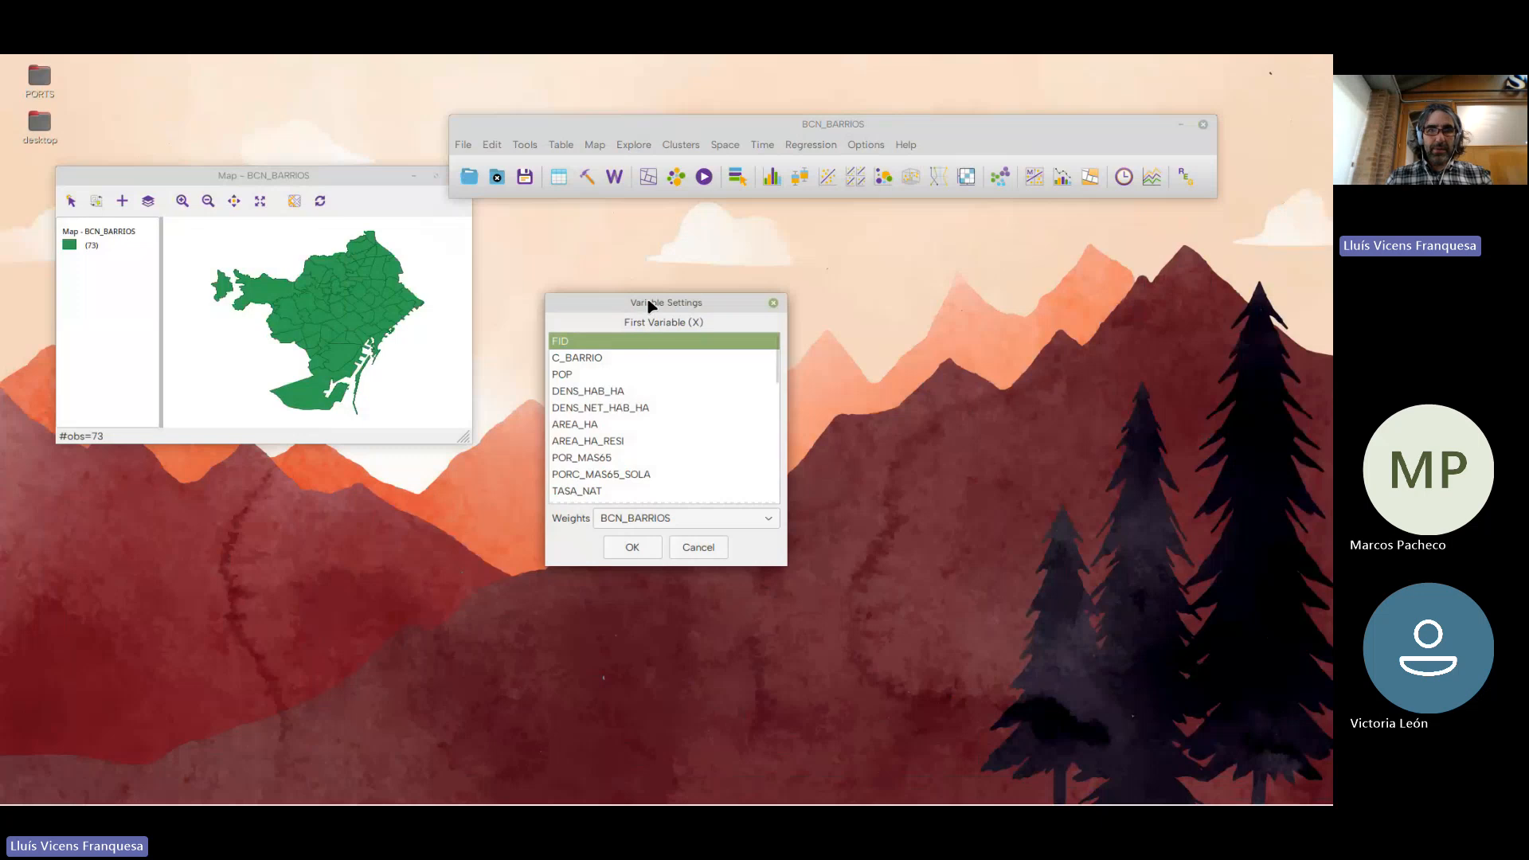
{"action": "scroll", "coordinate": [642, 382], "scroll_direction": "down", "scroll_amount": 1}
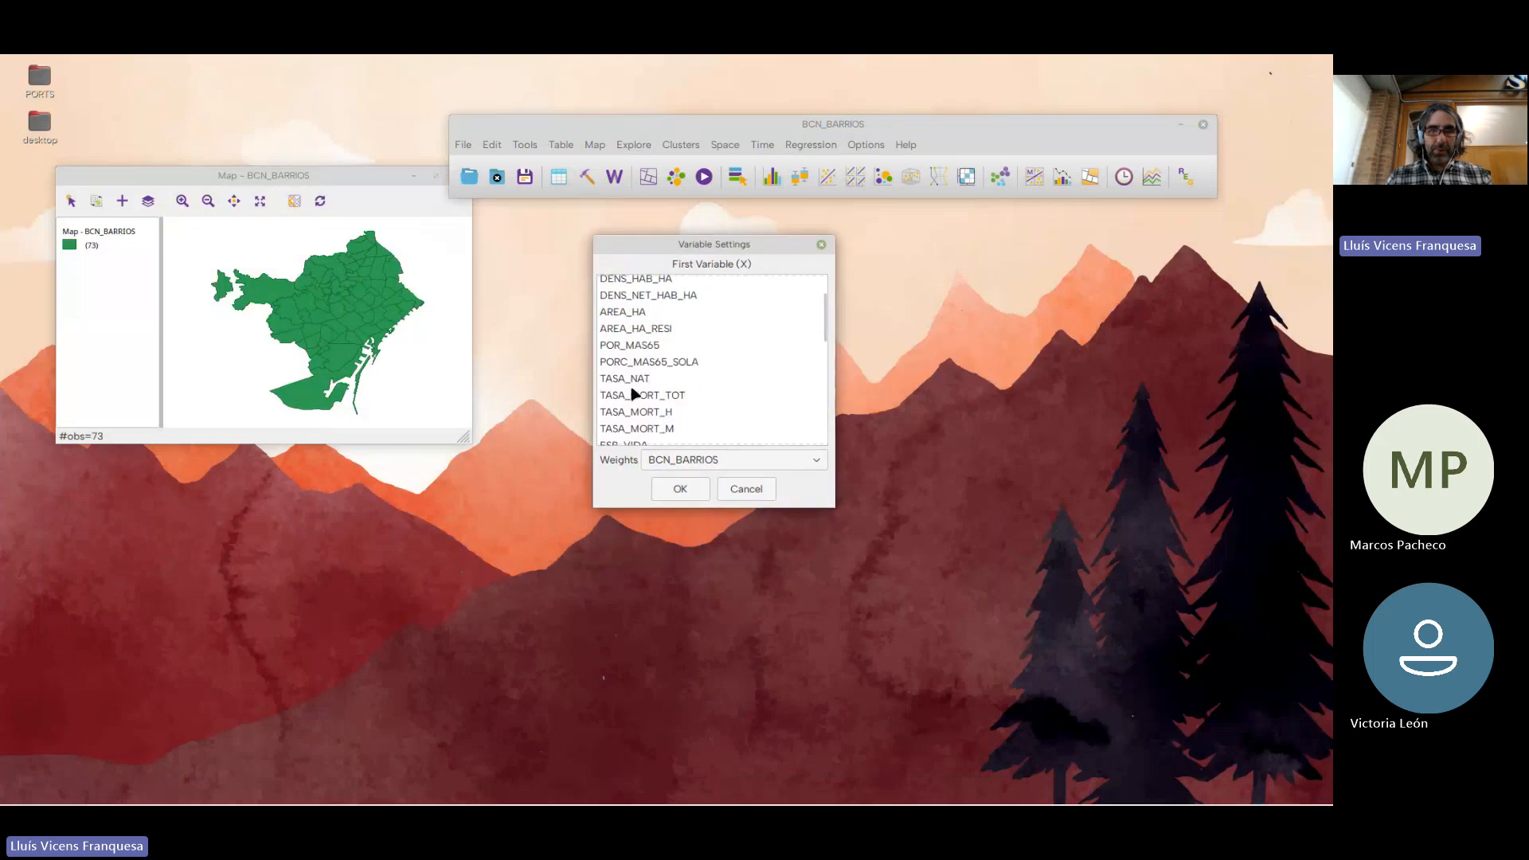
{"action": "left_click", "coordinate": [641, 383]}
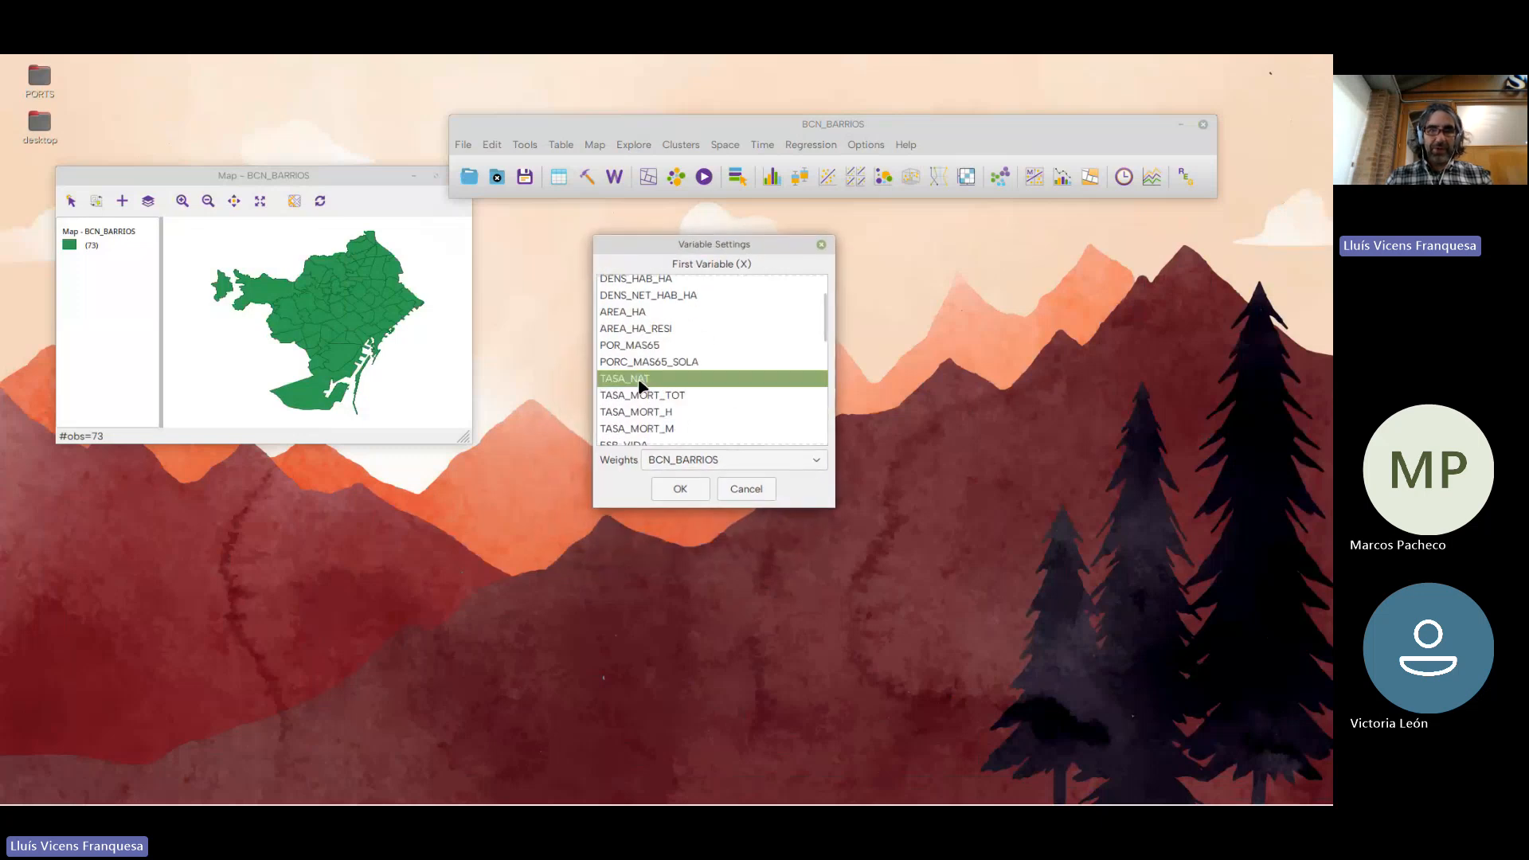
{"action": "left_click", "coordinate": [685, 486]}
{"action": "left_click", "coordinate": [809, 145]}
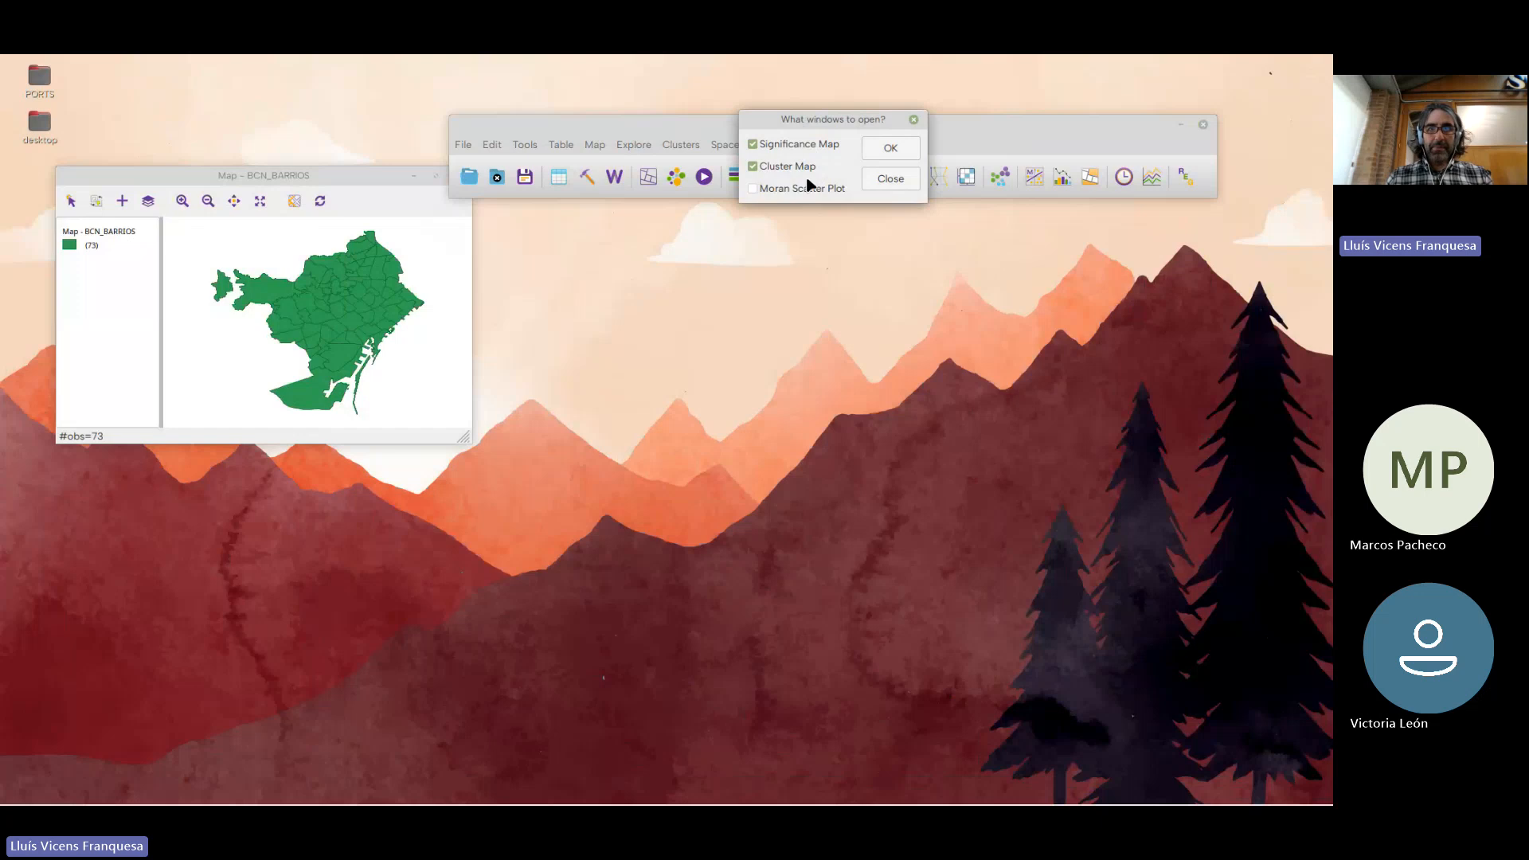
{"action": "left_click", "coordinate": [809, 189]}
{"action": "left_click", "coordinate": [873, 153]}
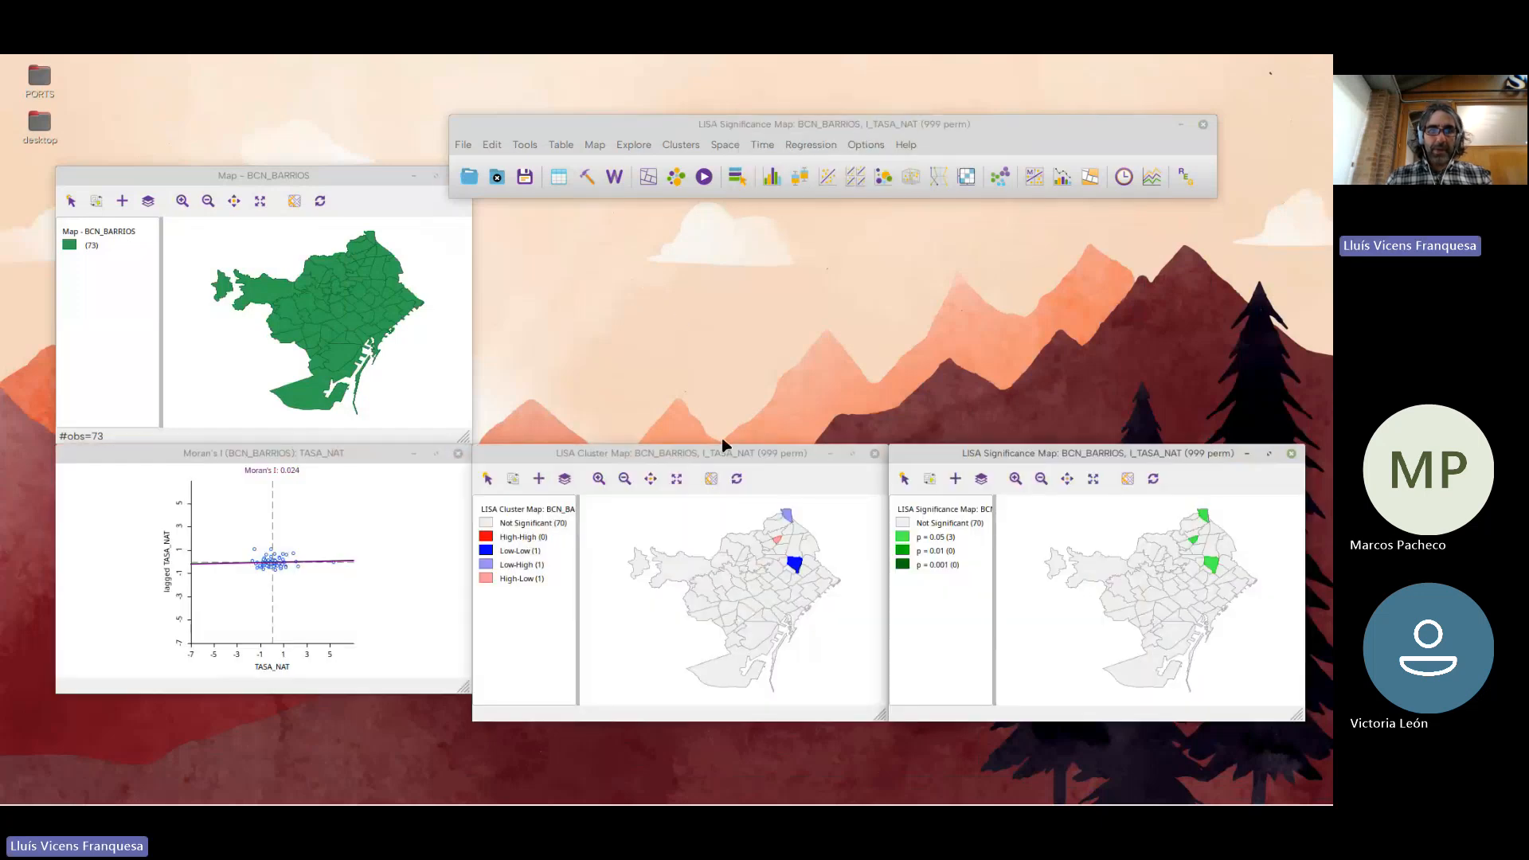
Arrange the LISA cluster map, LISA significance map and Moran scatter plot windows apart around the base map
{"action": "left_click_drag", "start_coordinate": [692, 464], "coordinate": [692, 248]}
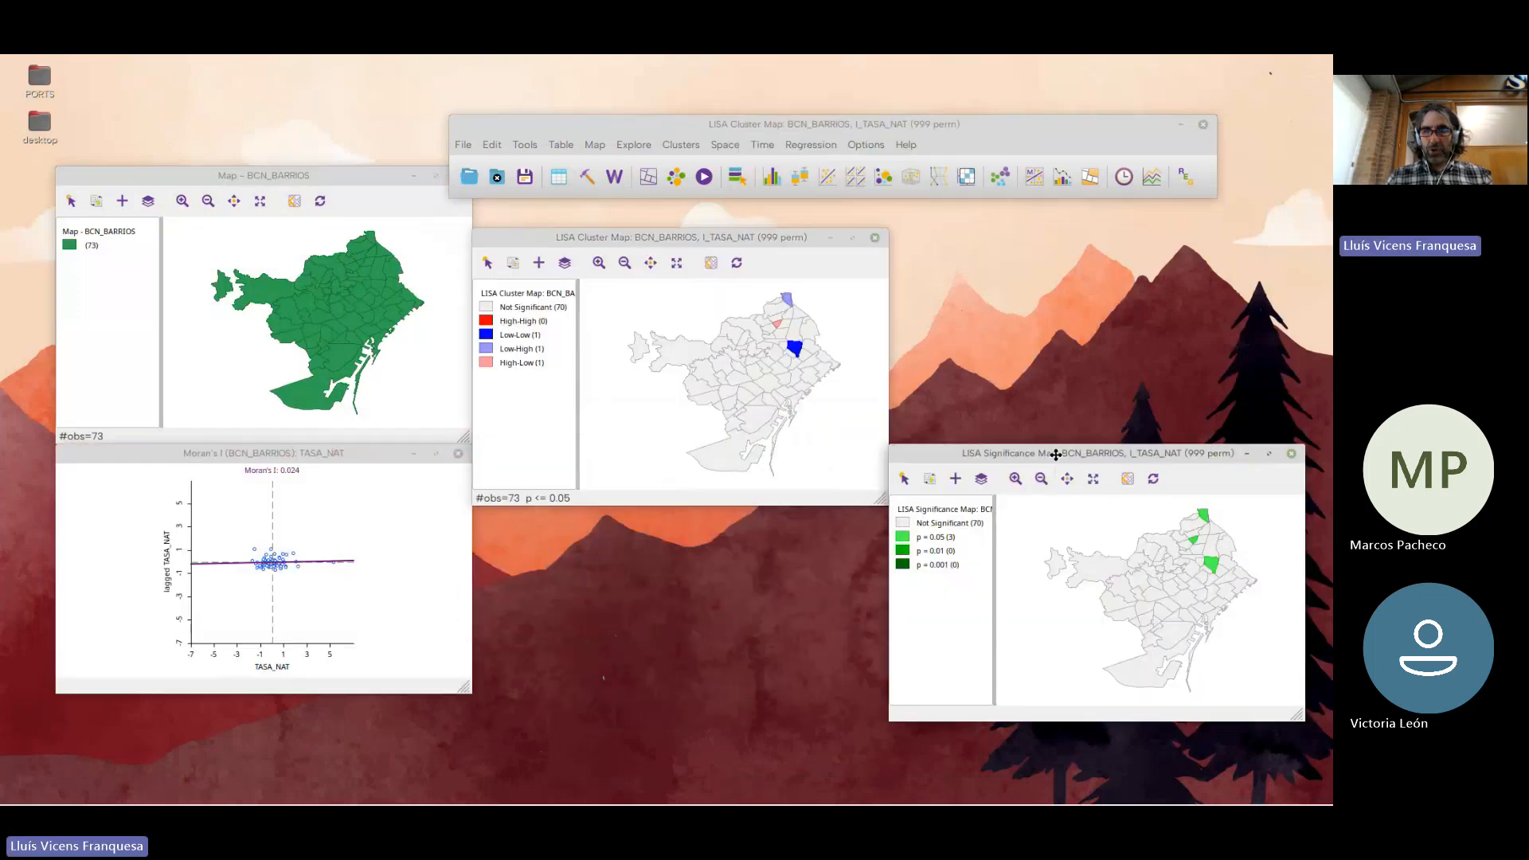
{"action": "left_click_drag", "start_coordinate": [1059, 450], "coordinate": [1055, 310]}
{"action": "left_click_drag", "start_coordinate": [323, 456], "coordinate": [442, 517]}
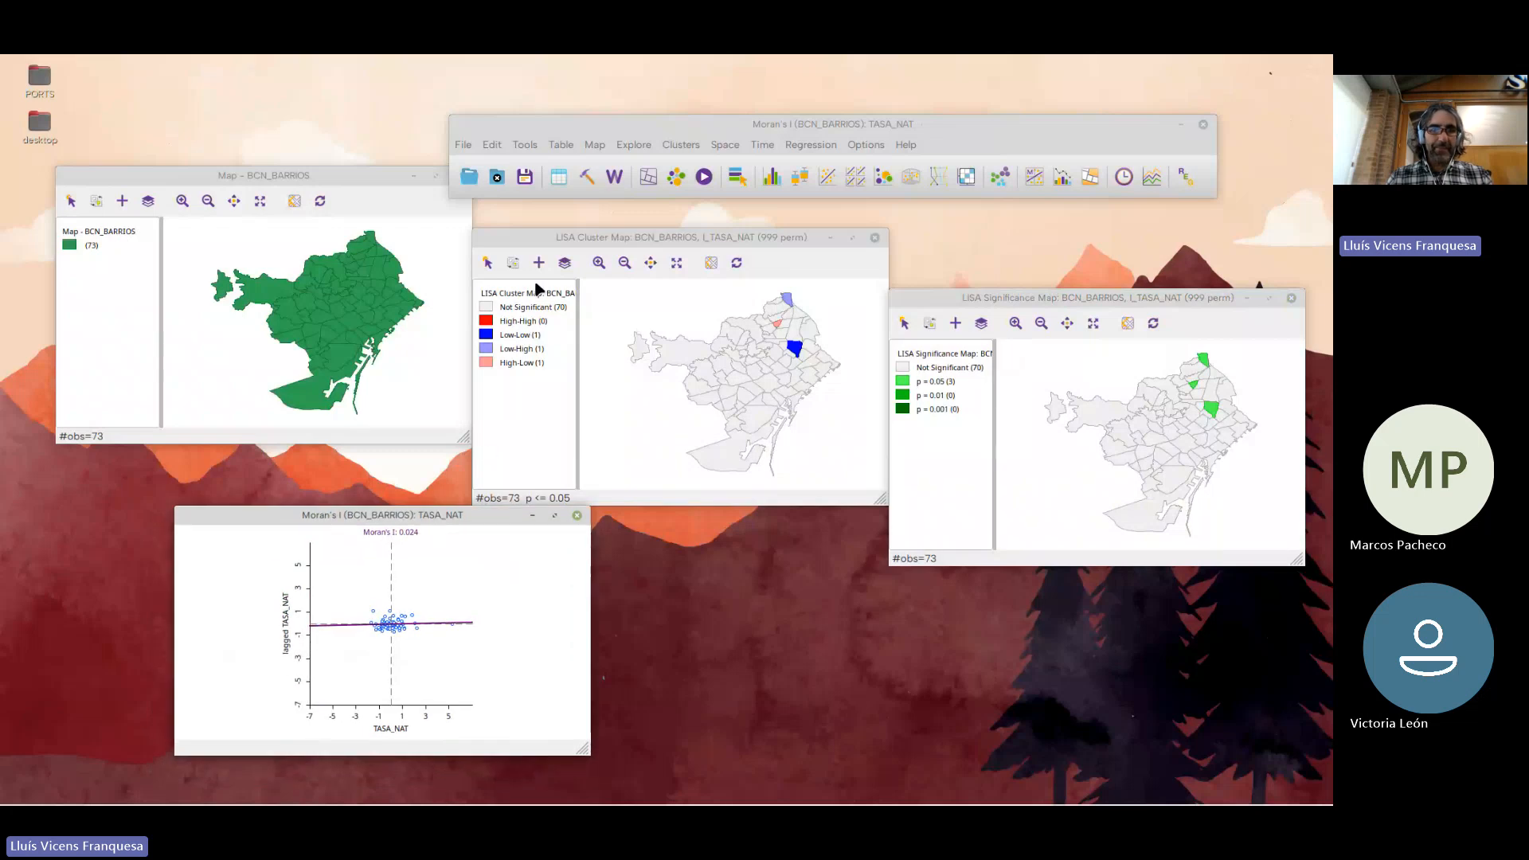
Move the LISA cluster map window up slightly, check its significance filter options and widen its legend a little
{"action": "left_click_drag", "start_coordinate": [580, 239], "coordinate": [587, 228]}
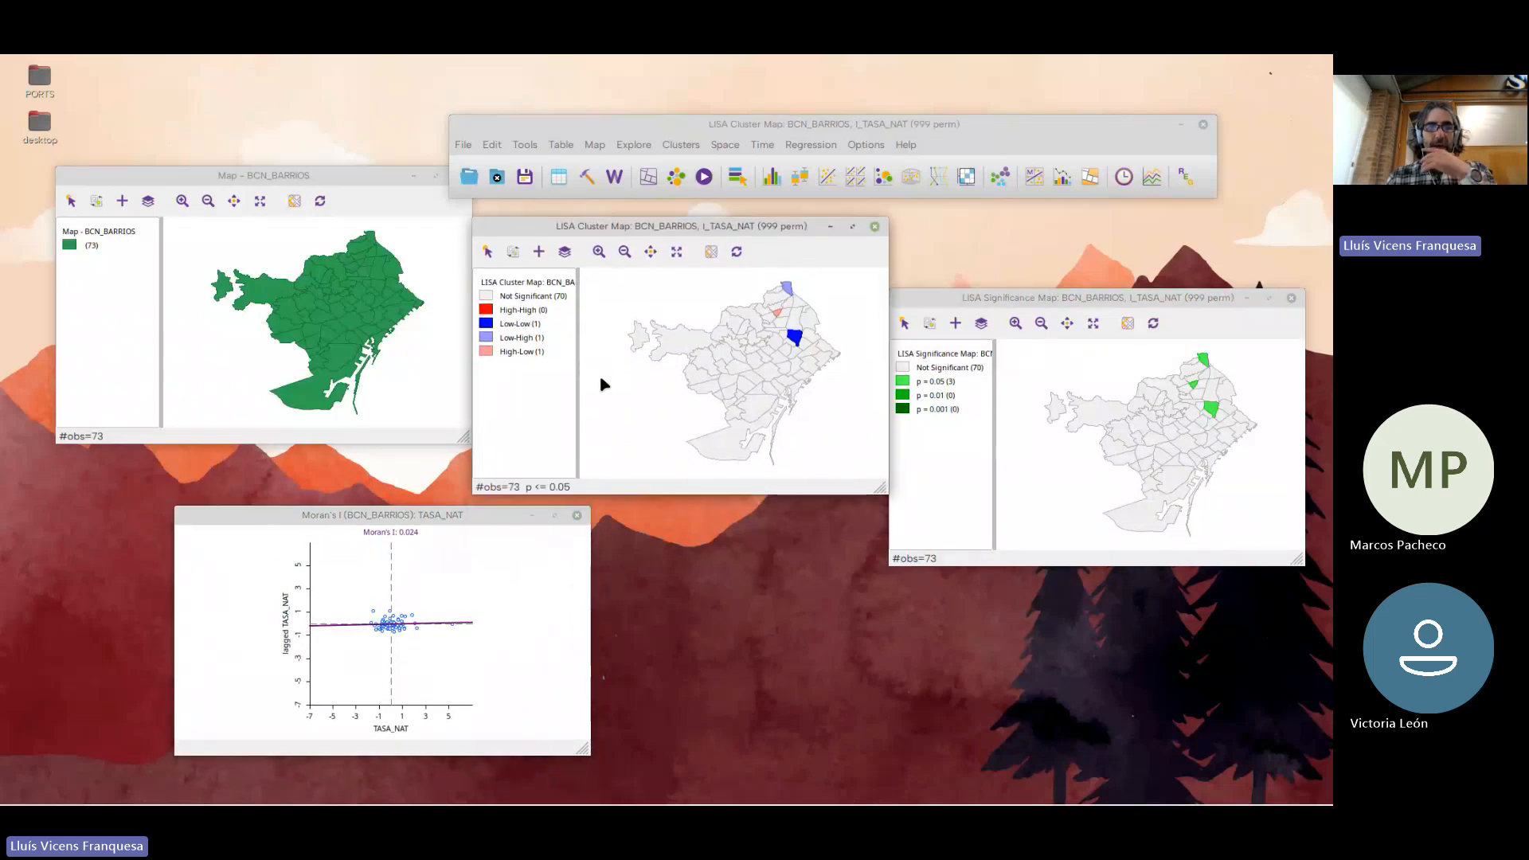
{"action": "right_click", "coordinate": [548, 310]}
{"action": "mouse_move", "coordinate": [658, 348]}
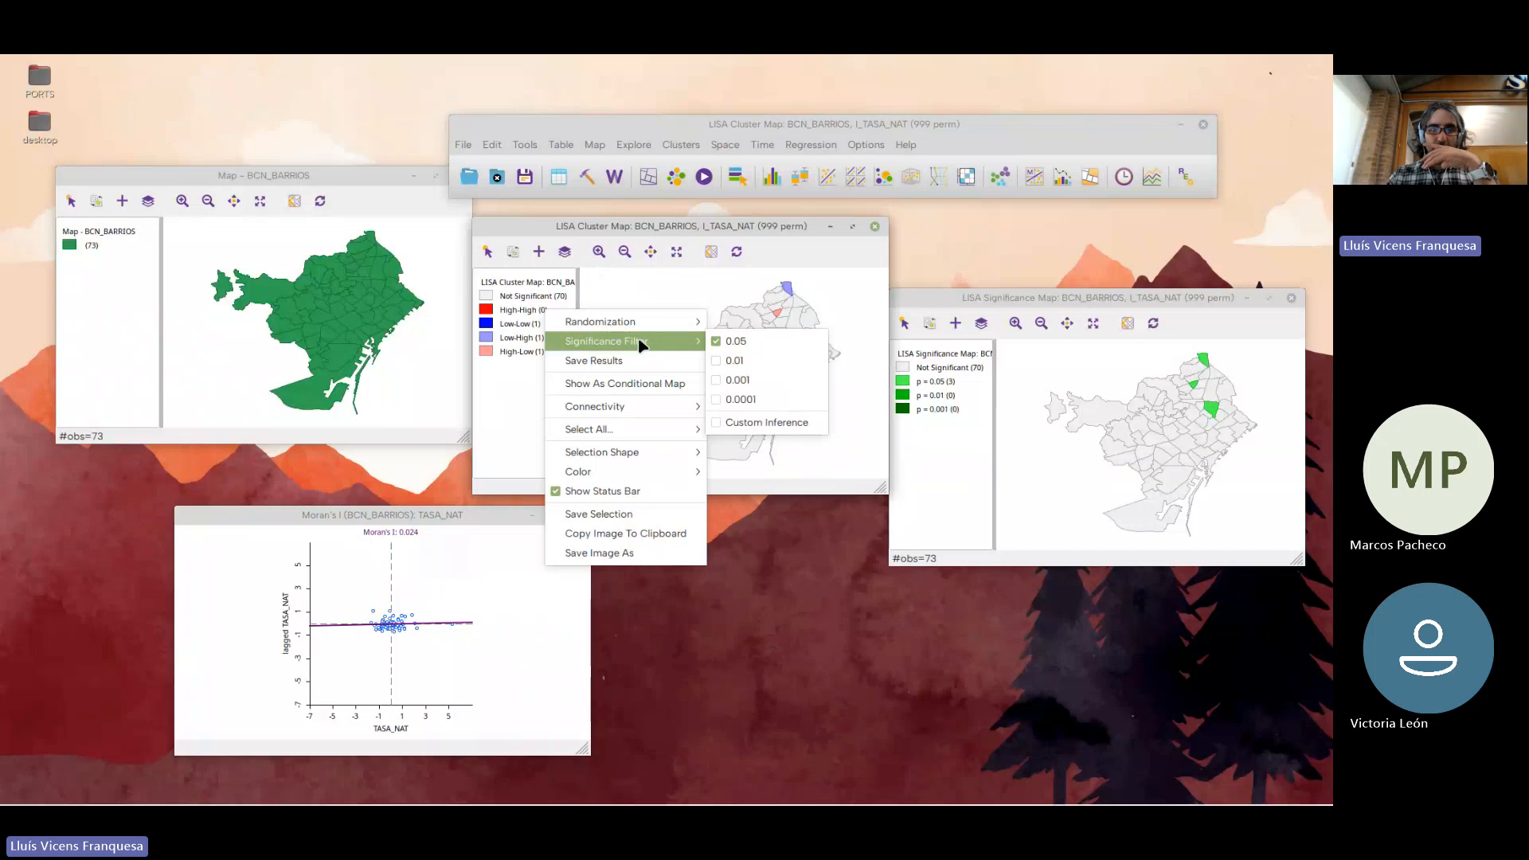
{"action": "left_click", "coordinate": [789, 325]}
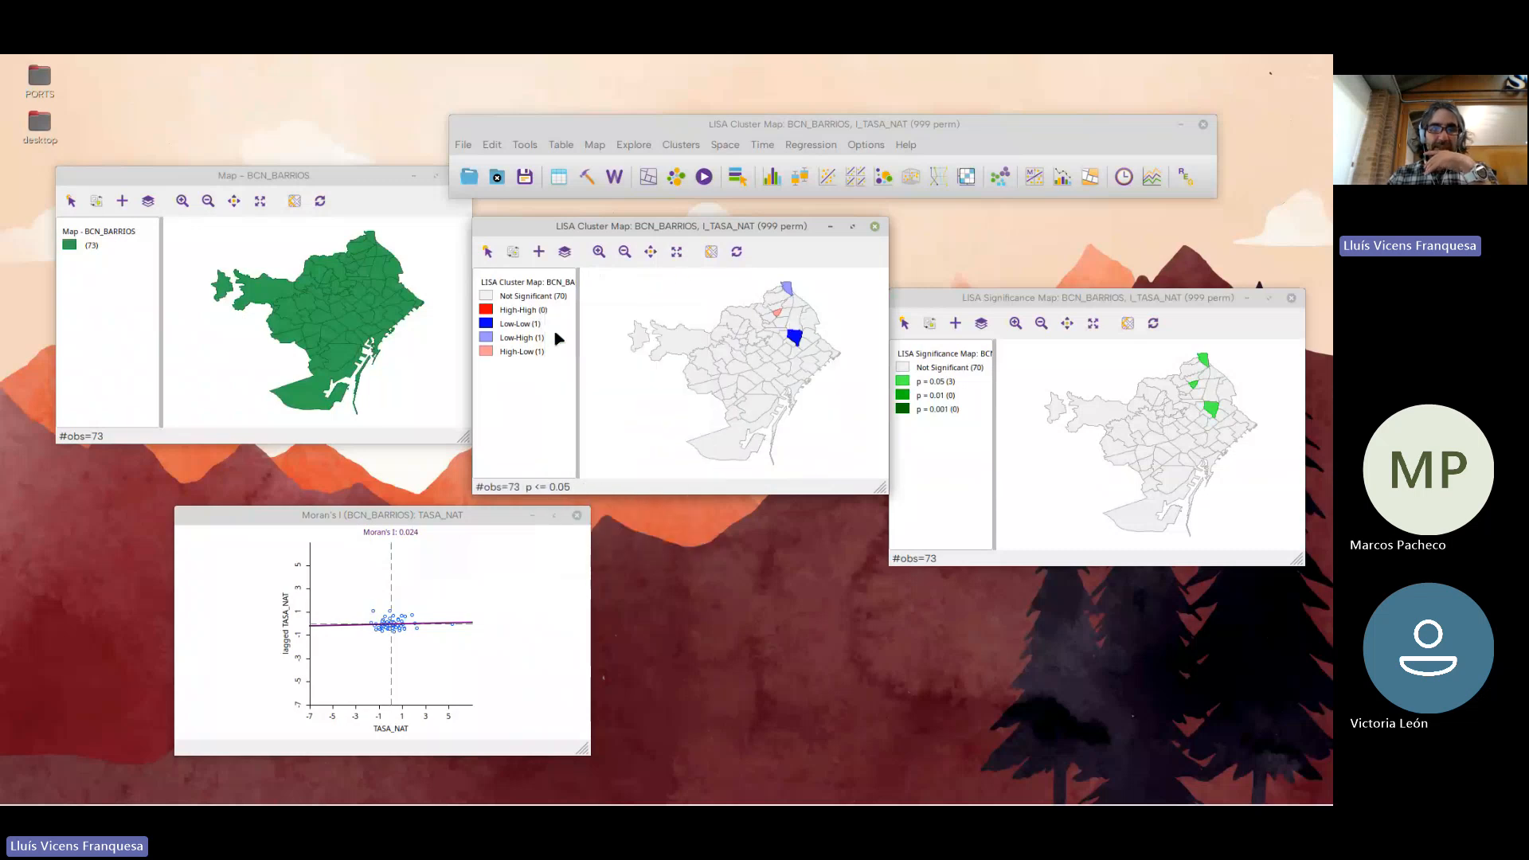
{"action": "left_click_drag", "start_coordinate": [576, 315], "coordinate": [687, 320]}
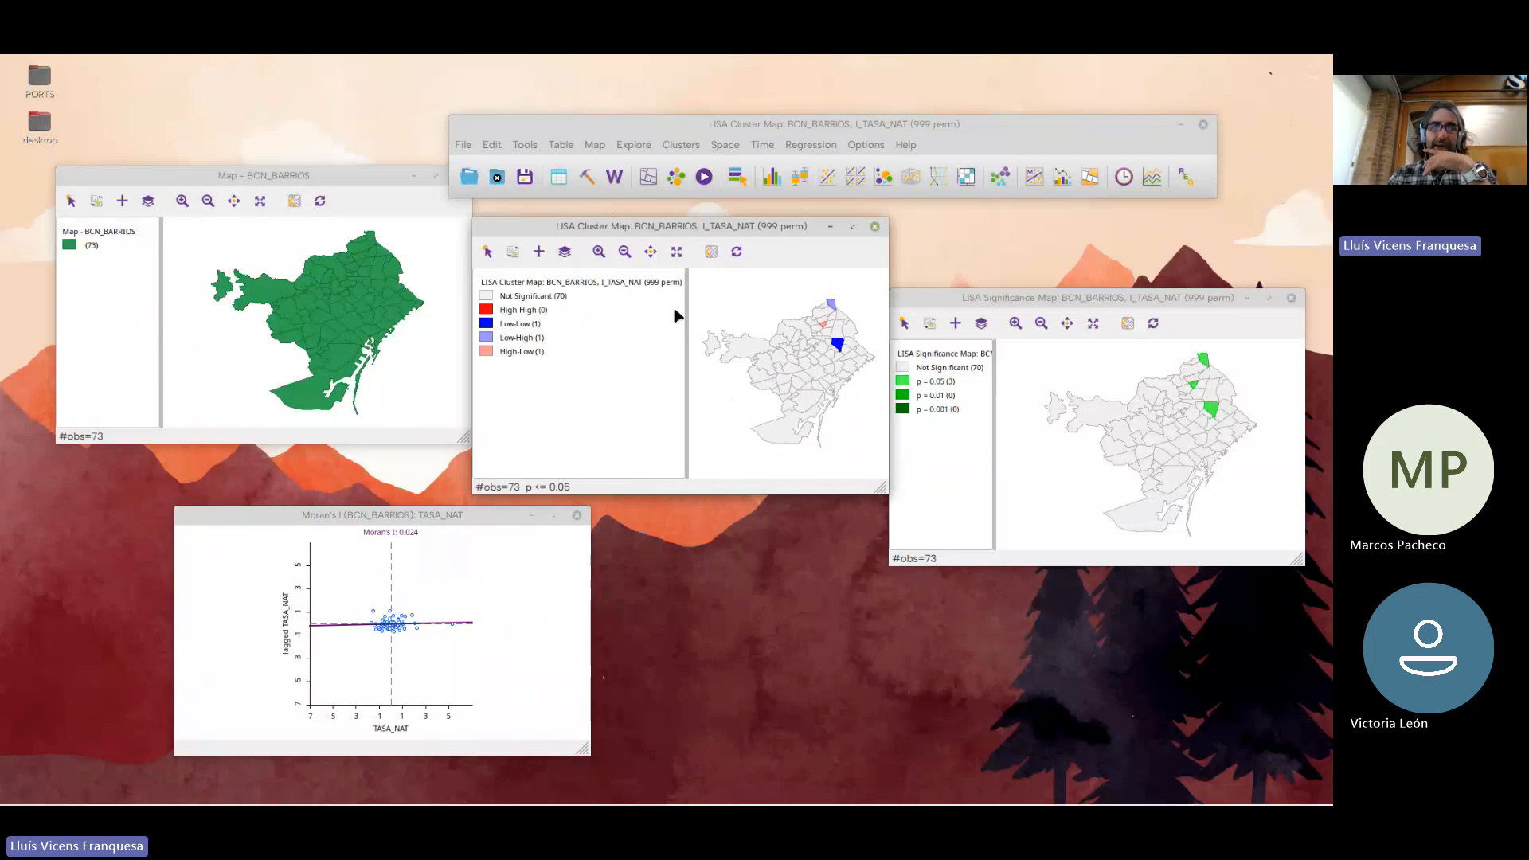
{"action": "left_click_drag", "start_coordinate": [686, 317], "coordinate": [596, 320]}
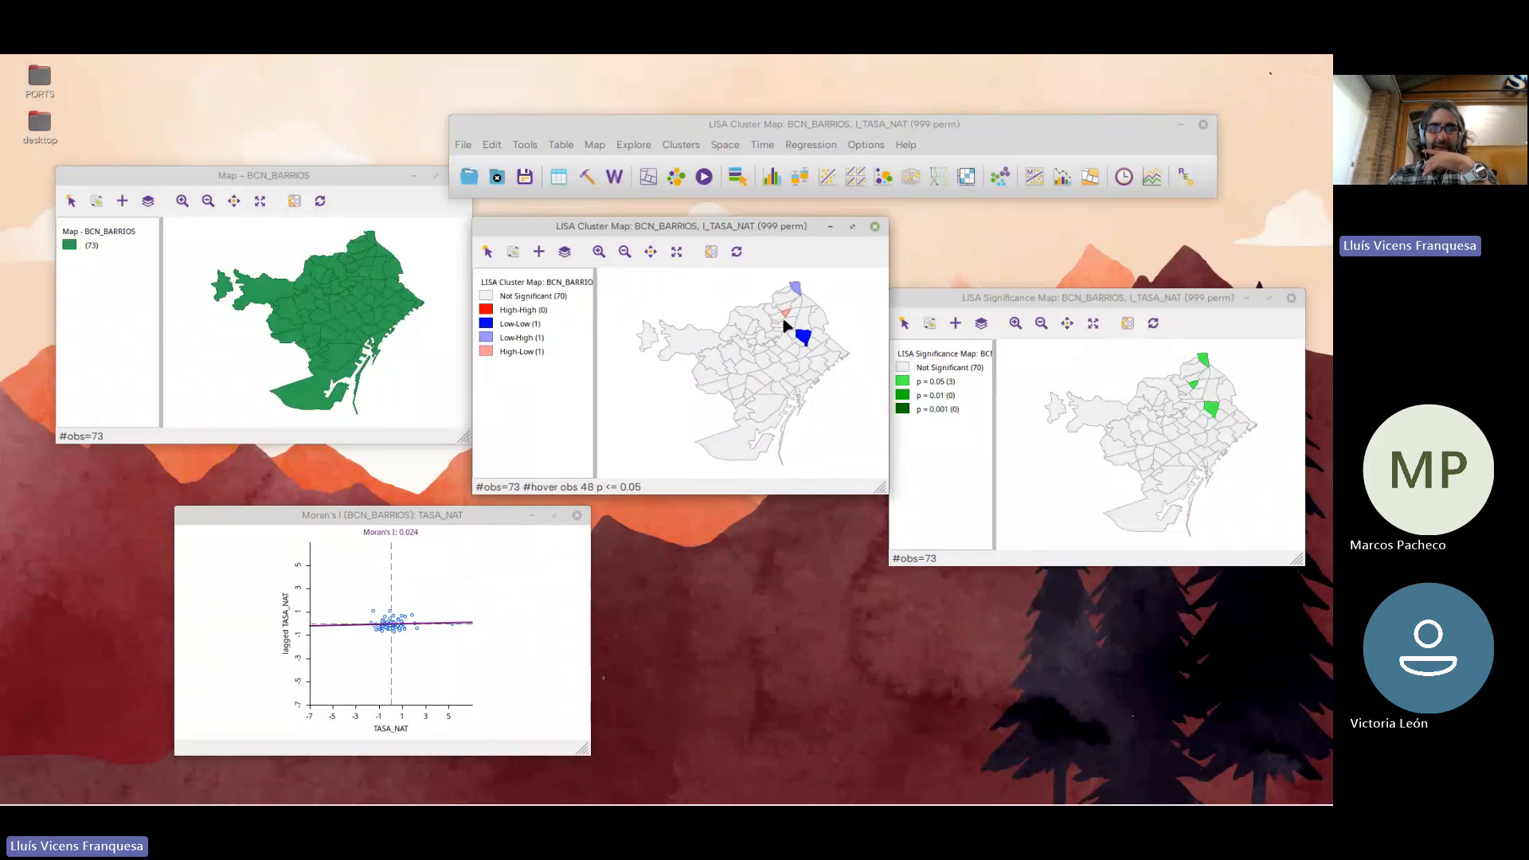
{"action": "right_click", "coordinate": [681, 295]}
{"action": "mouse_move", "coordinate": [681, 294]}
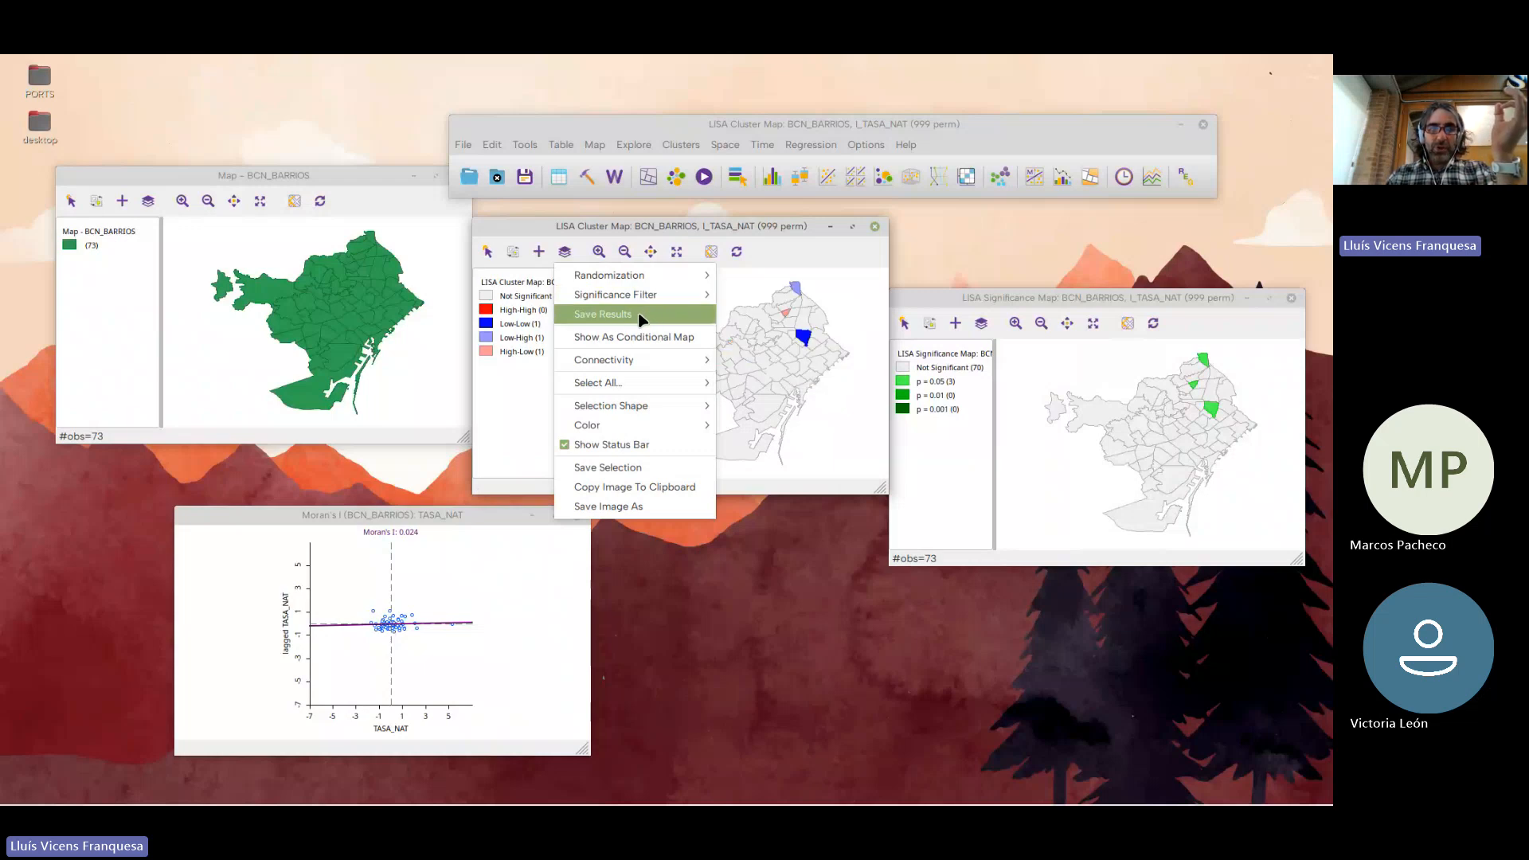
{"action": "left_click", "coordinate": [757, 294]}
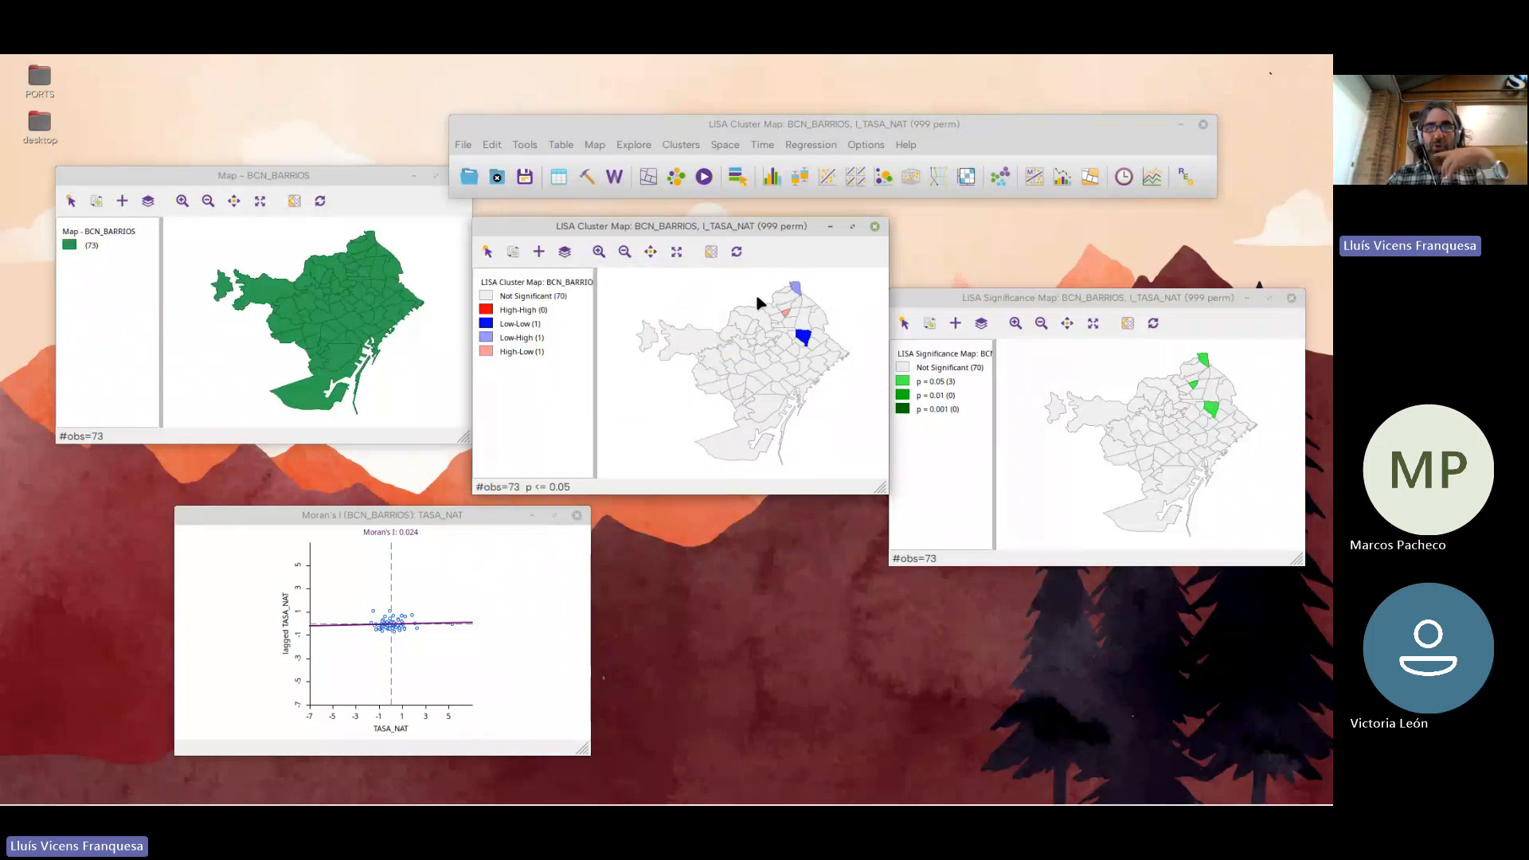
{"action": "right_click", "coordinate": [1050, 368]}
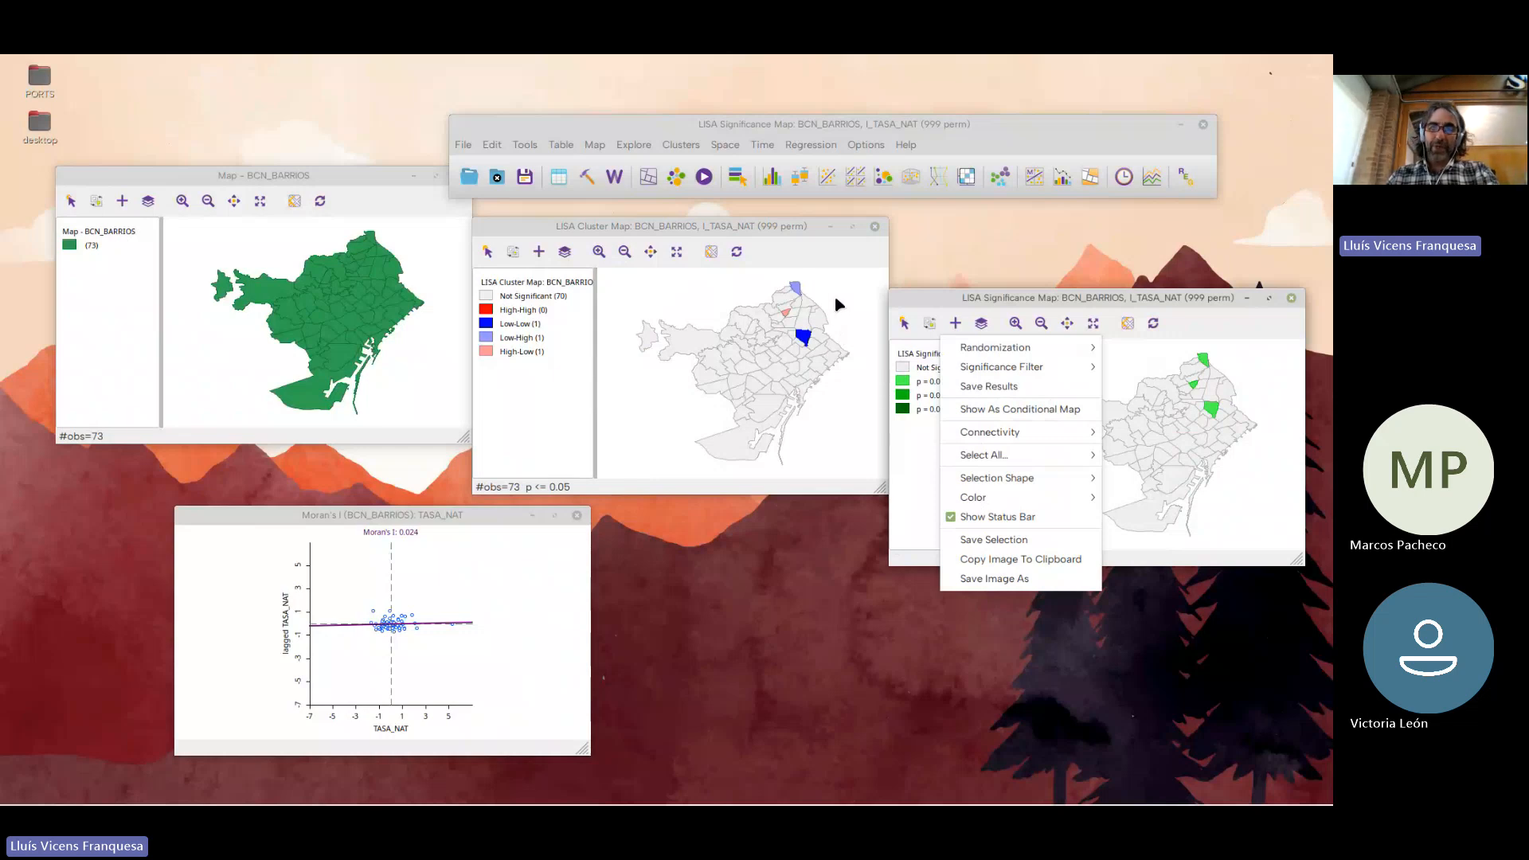
{"action": "left_click", "coordinate": [677, 305]}
Save only the Lisa Indices from the cluster map results as LISA_I, leaving out Clusters and Significance
{"action": "right_click", "coordinate": [678, 305]}
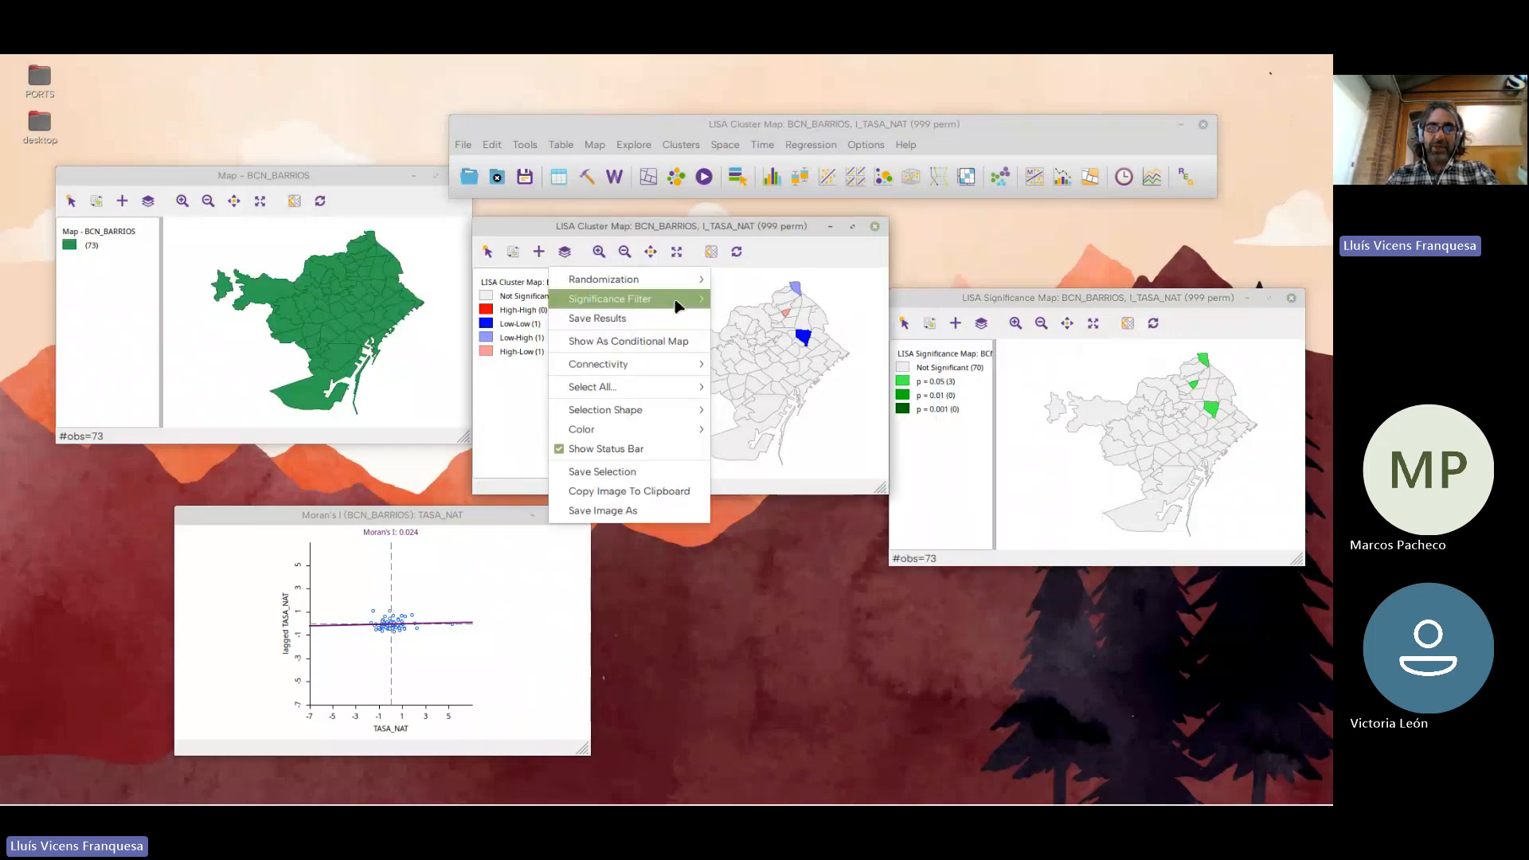
{"action": "left_click", "coordinate": [620, 320]}
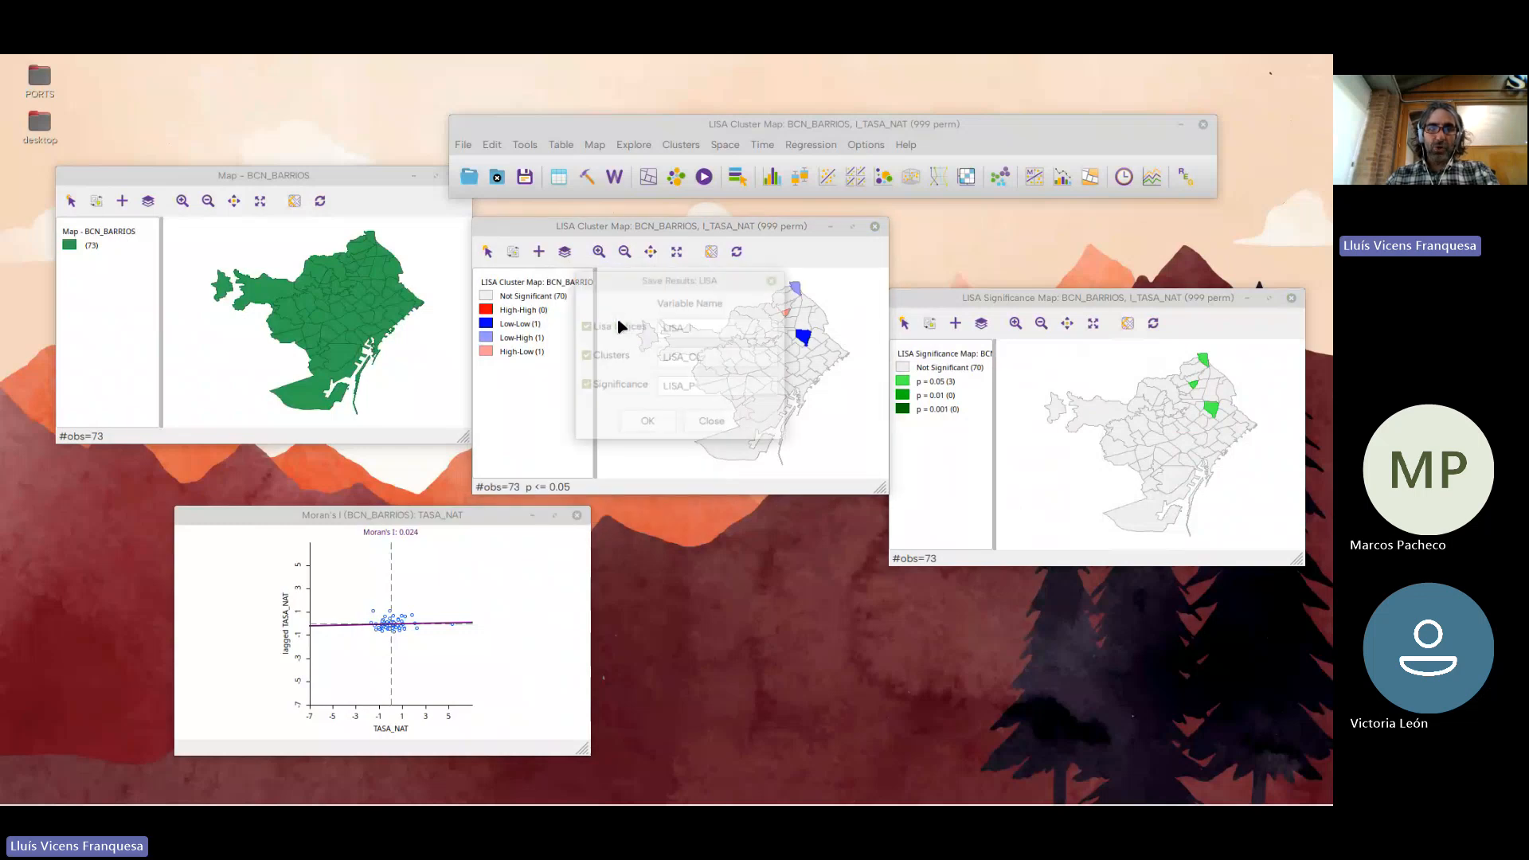
{"action": "left_click_drag", "start_coordinate": [652, 288], "coordinate": [332, 260]}
{"action": "double_click", "coordinate": [403, 304]}
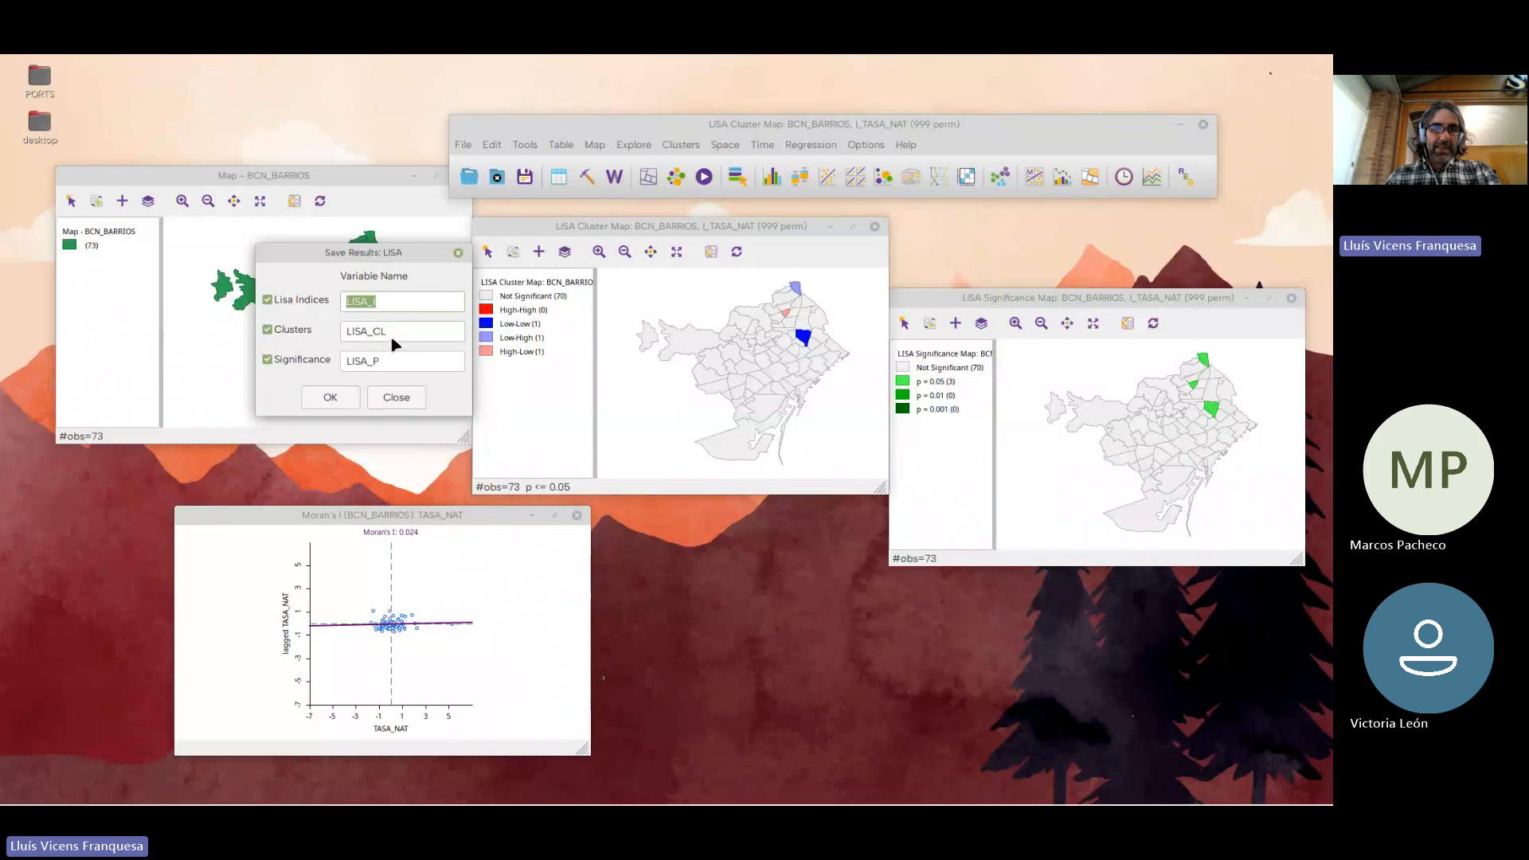
{"action": "left_click", "coordinate": [361, 331]}
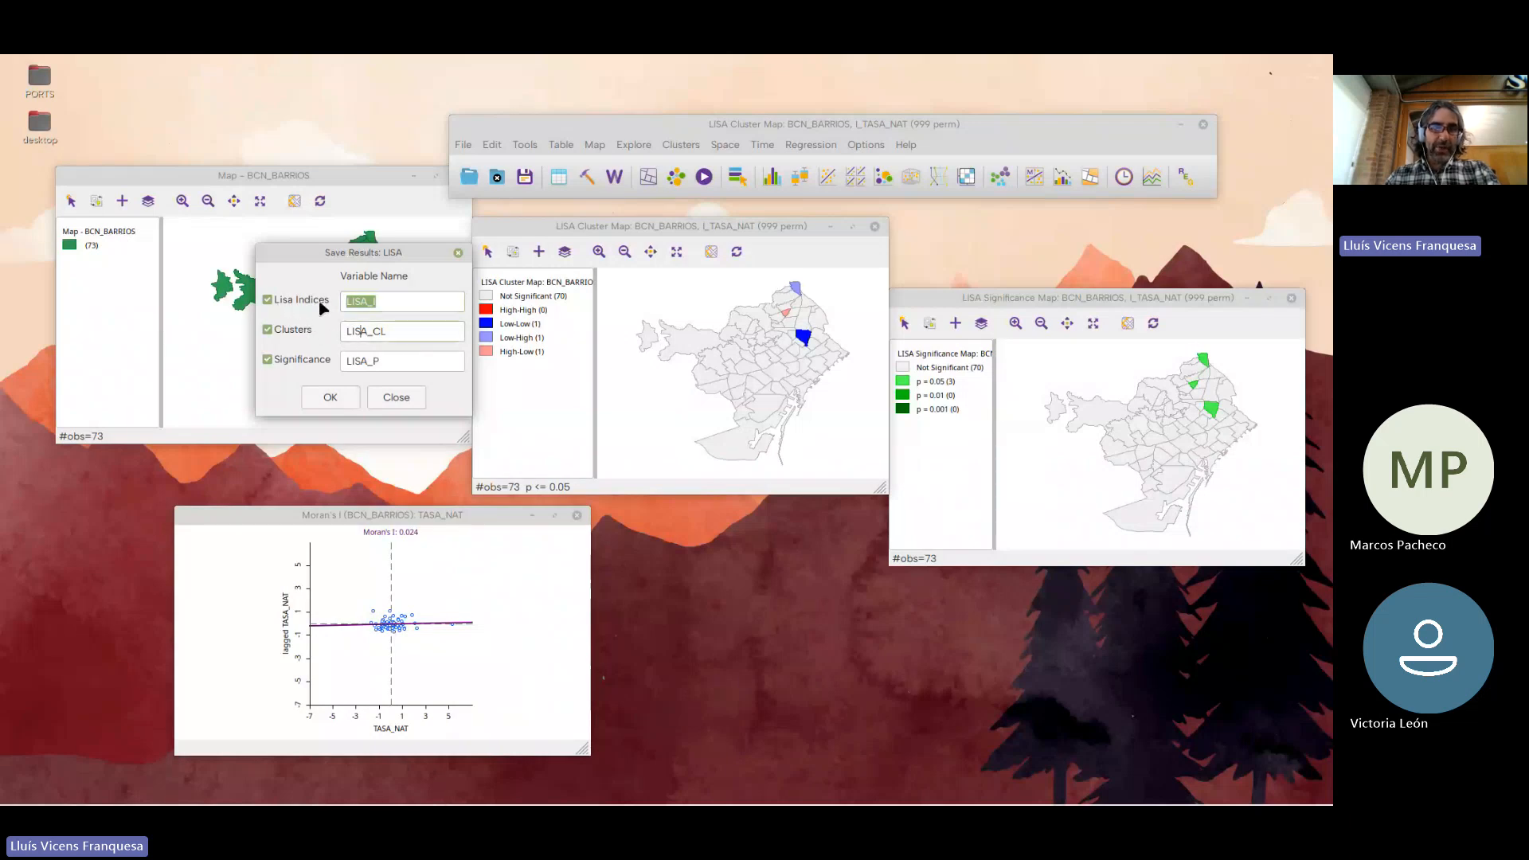
{"action": "left_click", "coordinate": [268, 360]}
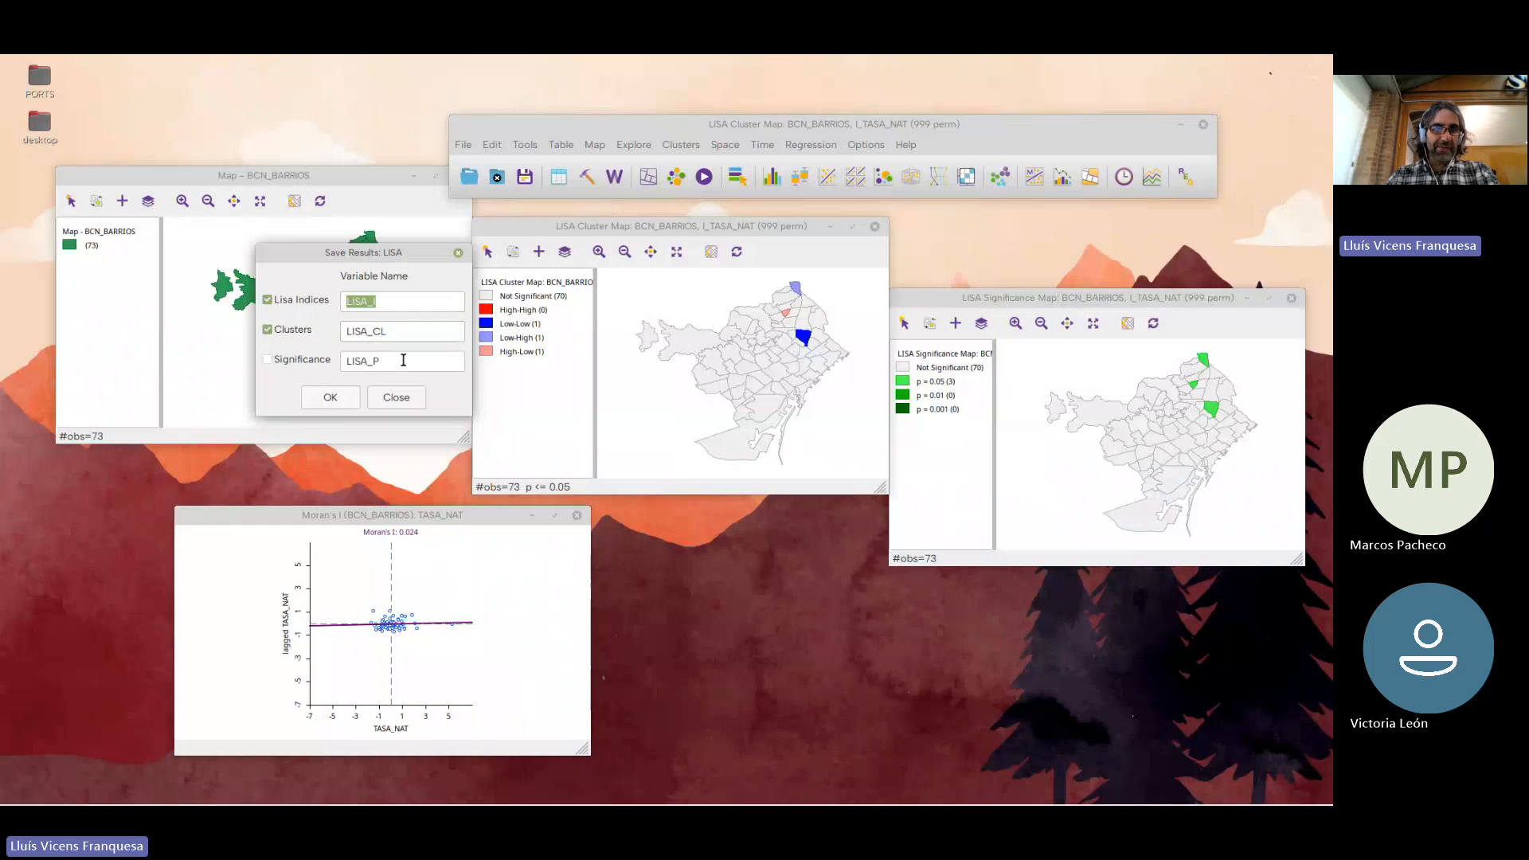
{"action": "left_click", "coordinate": [288, 332]}
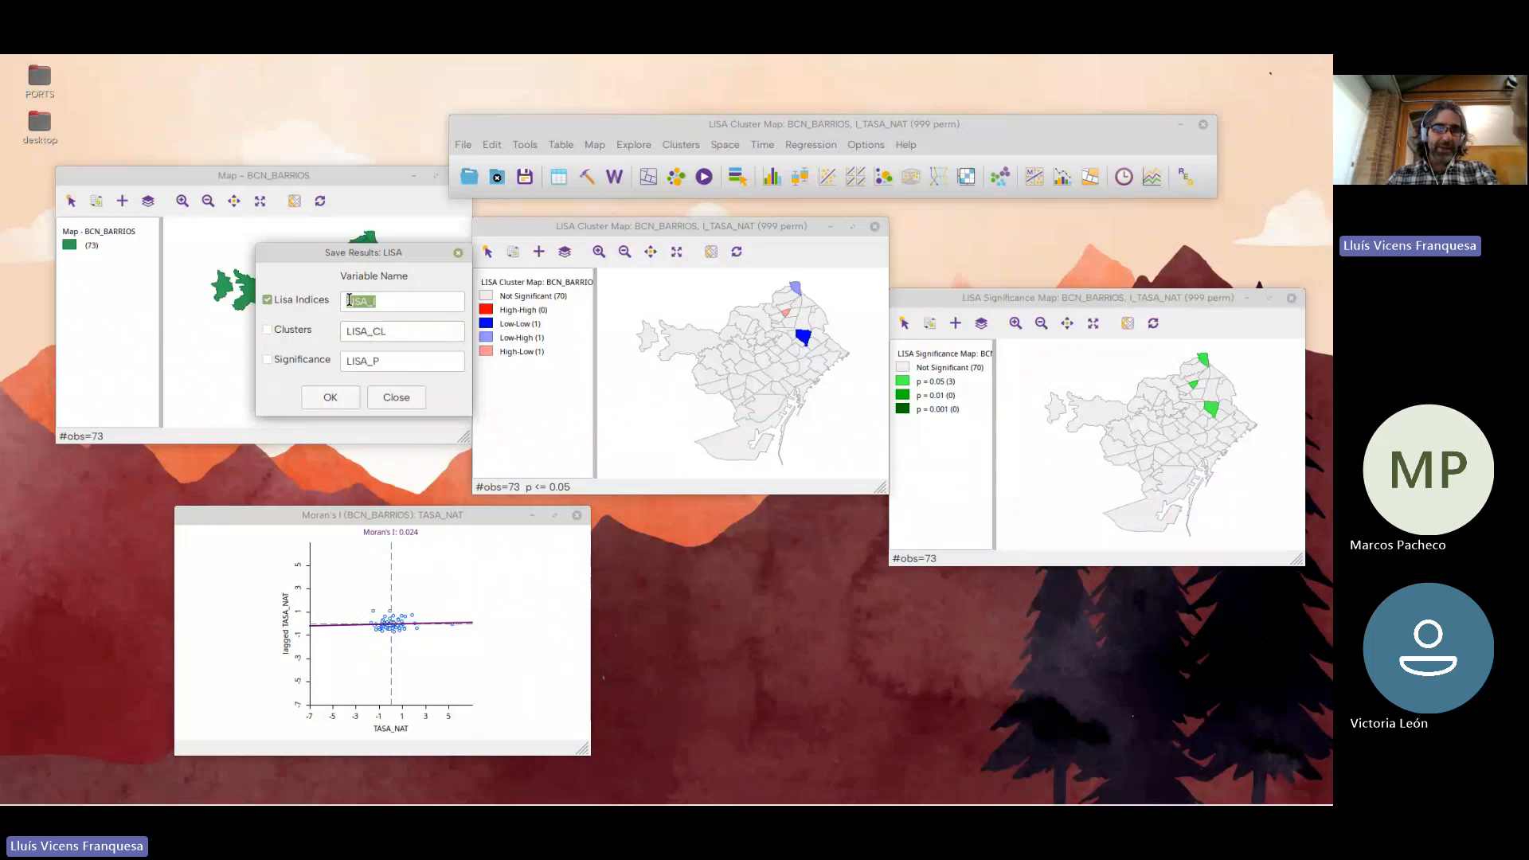
{"action": "left_click", "coordinate": [333, 398]}
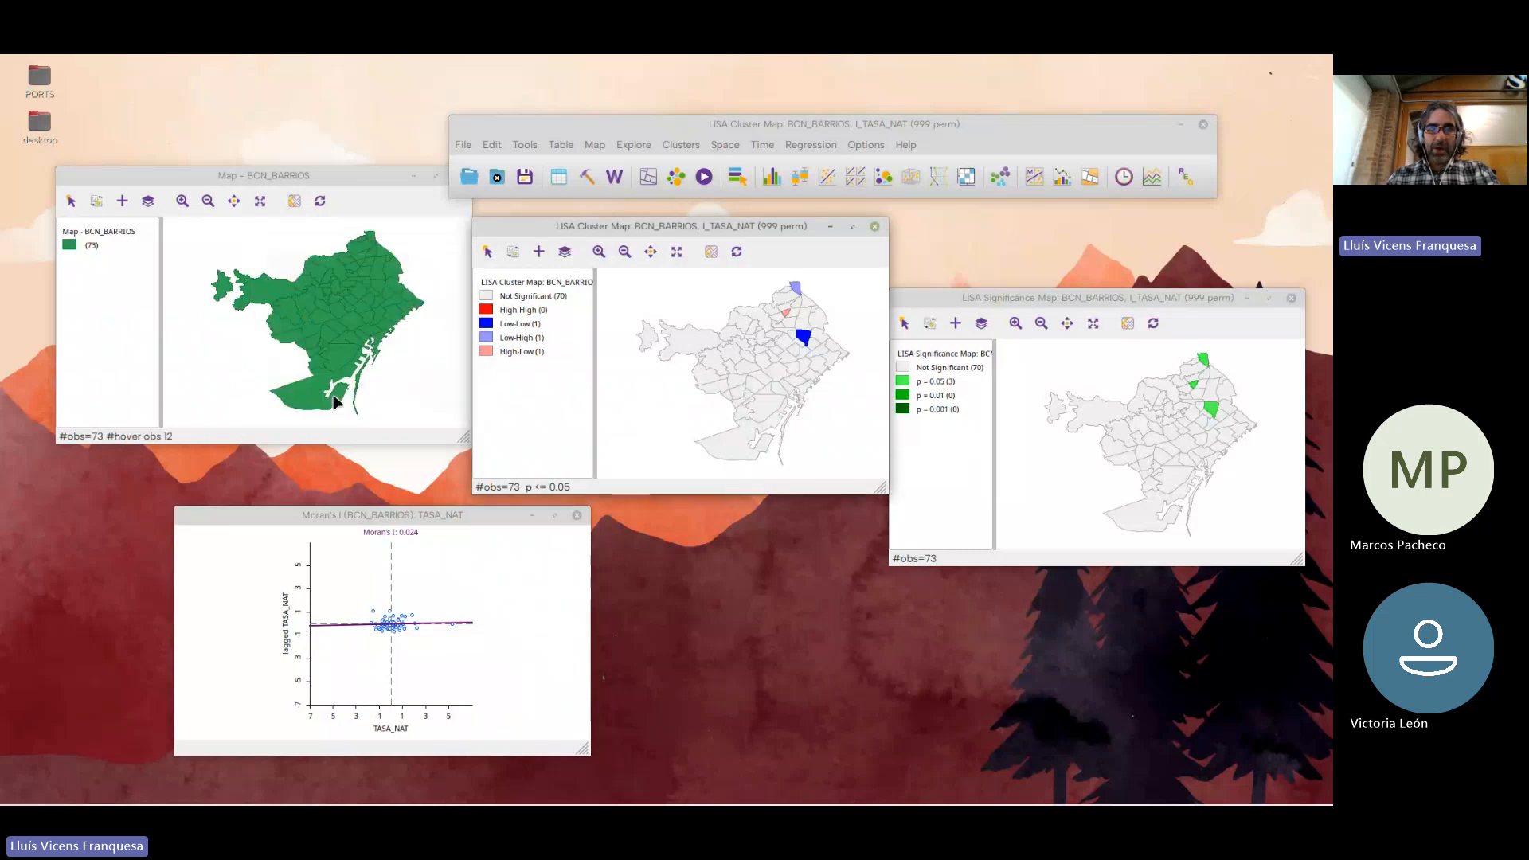
Check the saved LISA_I column in the last part of the BCN_BARRIOS attribute table and close the table
{"action": "left_click", "coordinate": [560, 178]}
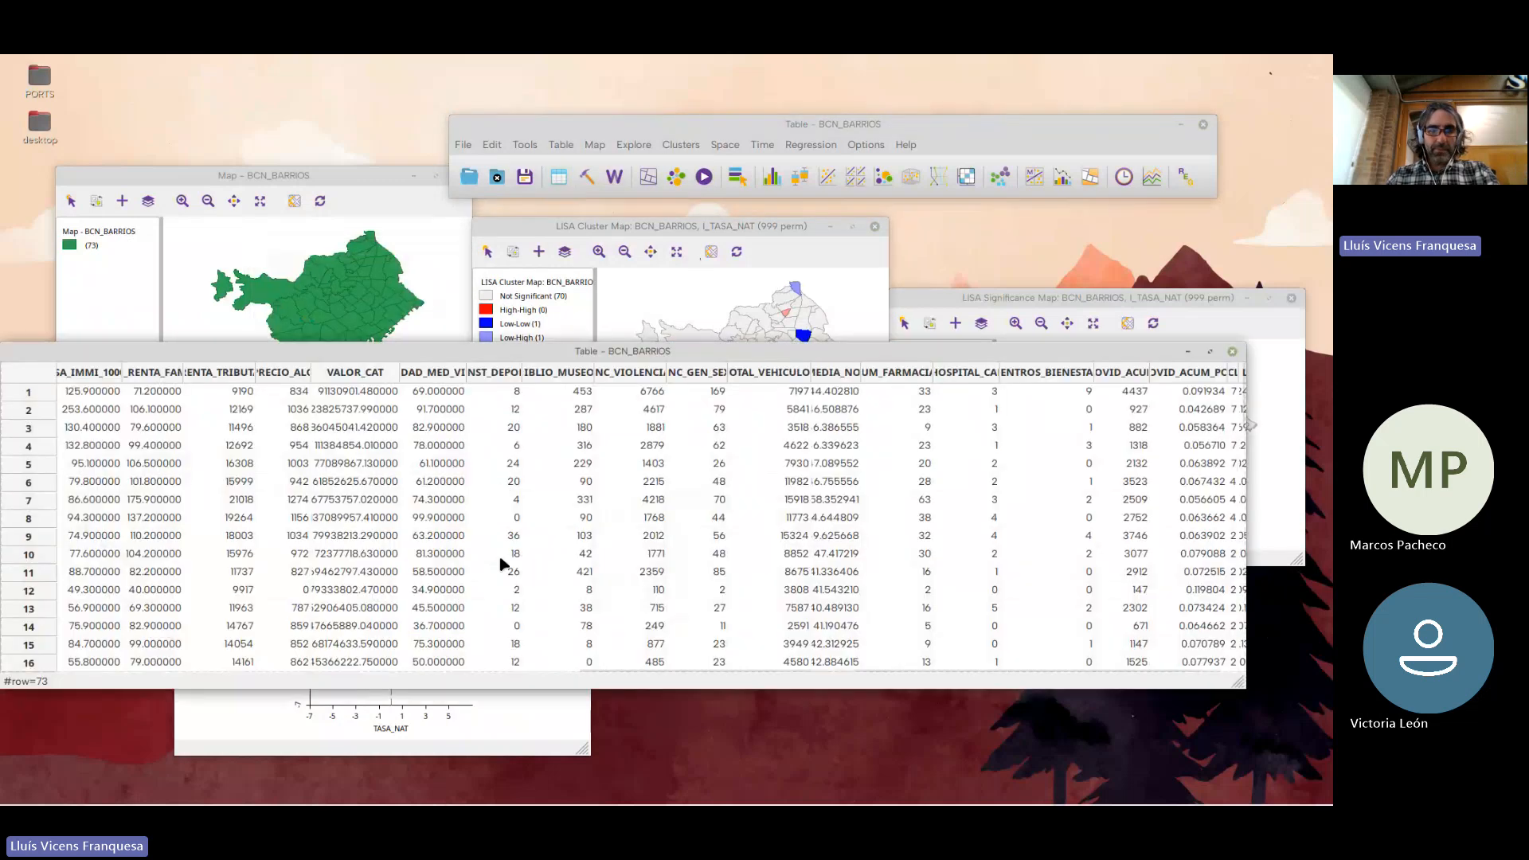
{"action": "left_click_drag", "start_coordinate": [658, 676], "coordinate": [854, 672]}
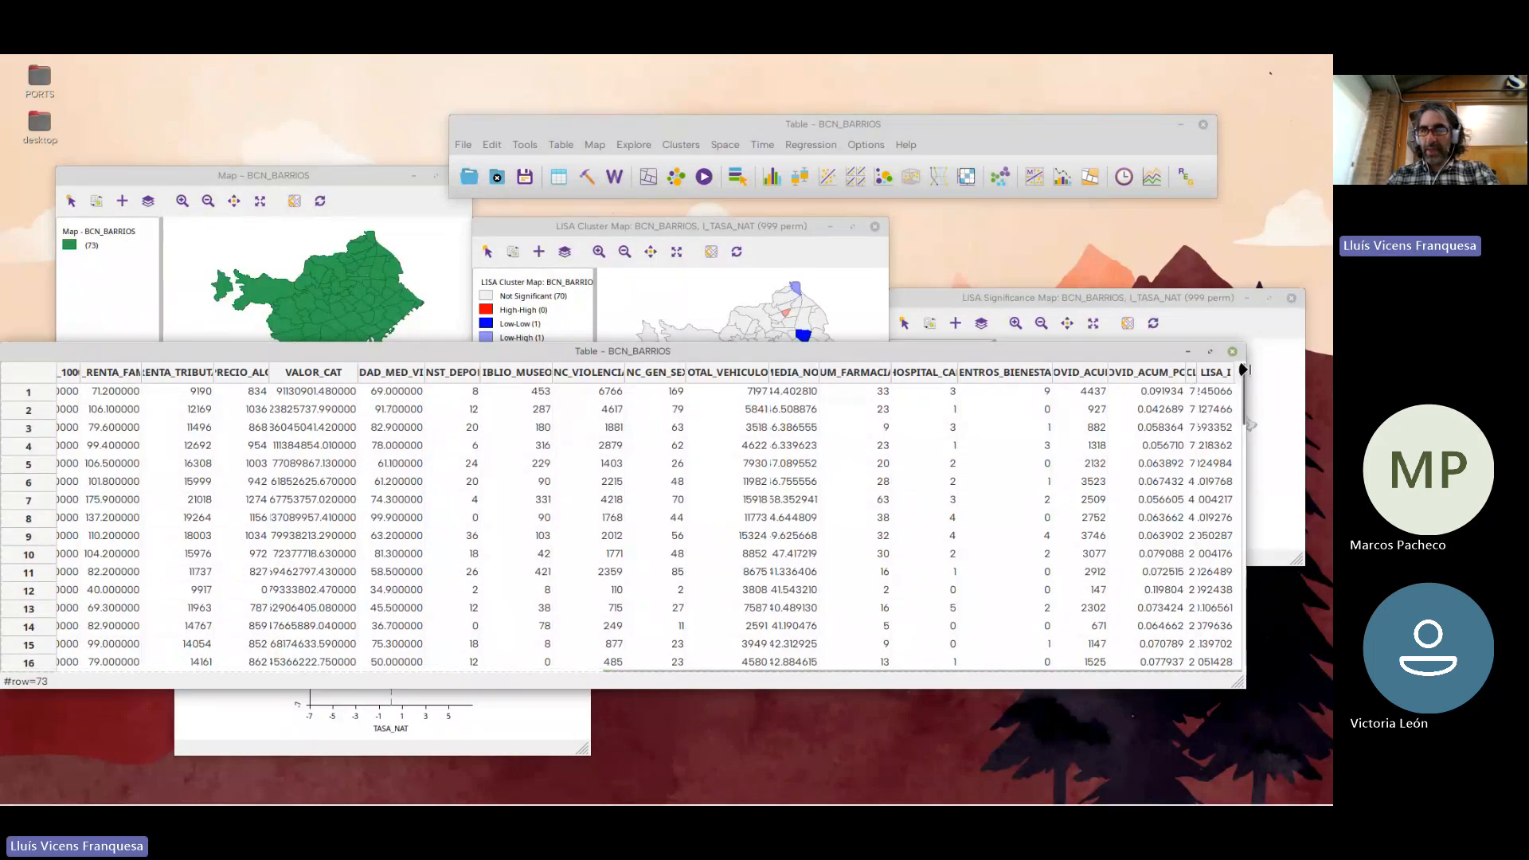
{"action": "left_click_drag", "start_coordinate": [1247, 427], "coordinate": [1315, 418]}
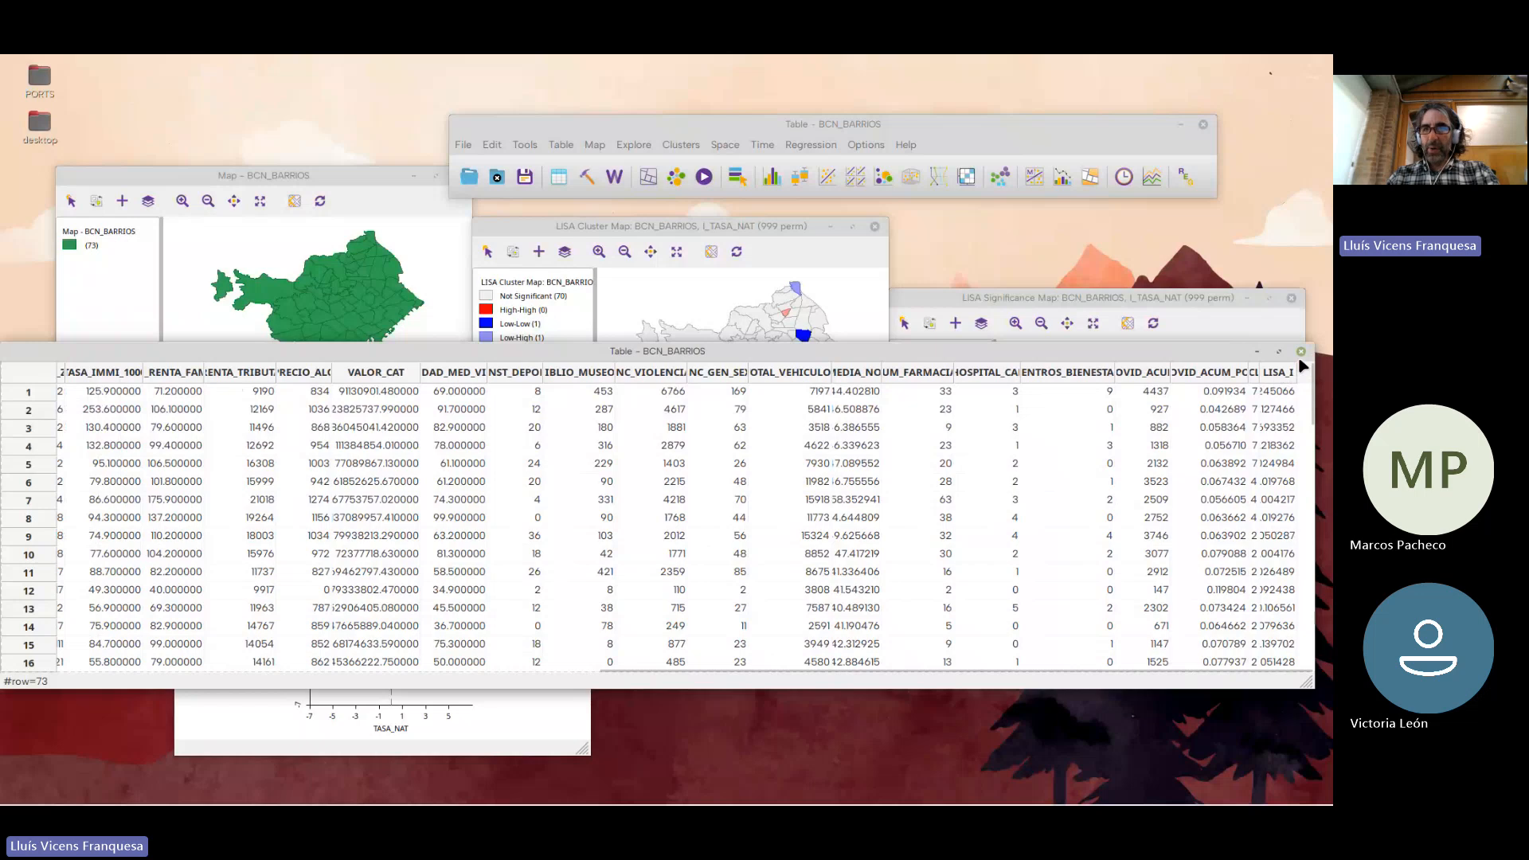
{"action": "left_click", "coordinate": [1301, 352]}
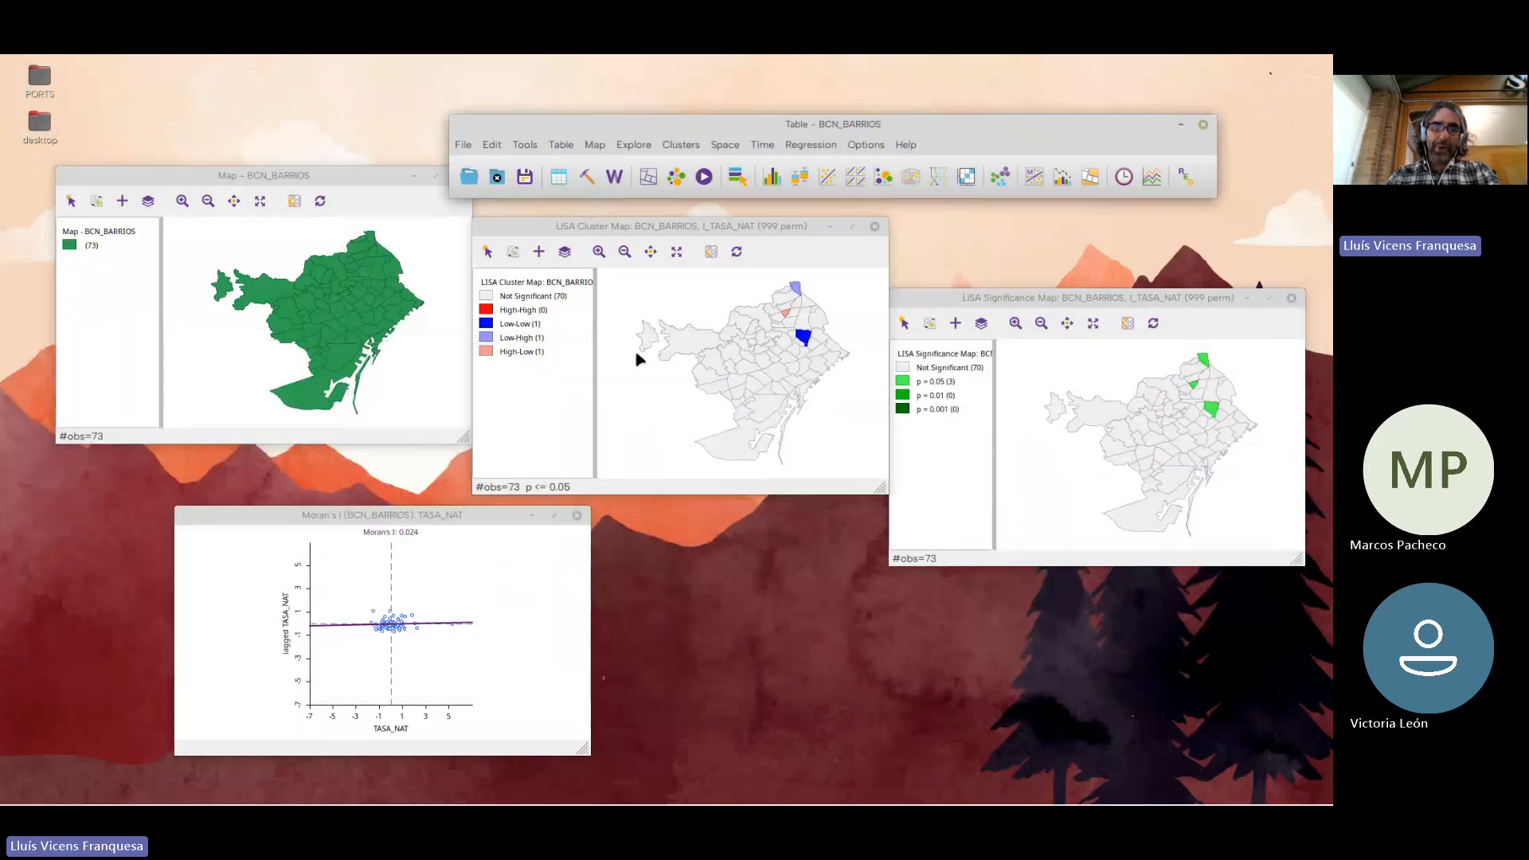
Rerun the LISA randomization for TASA_NAT with a custom number of 99999 permutations
{"action": "right_click", "coordinate": [688, 315]}
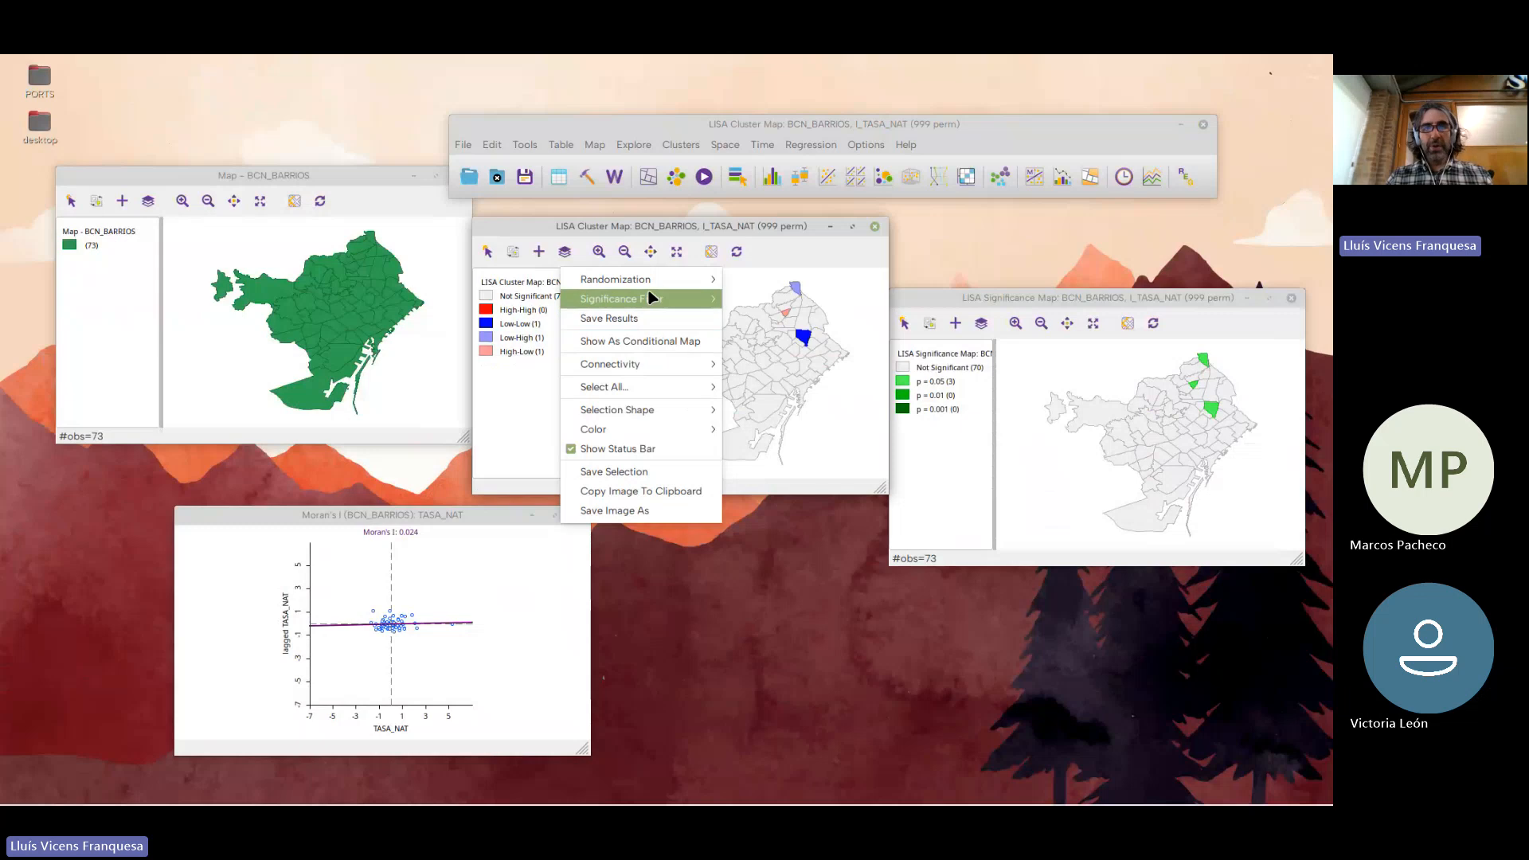
{"action": "mouse_move", "coordinate": [654, 279]}
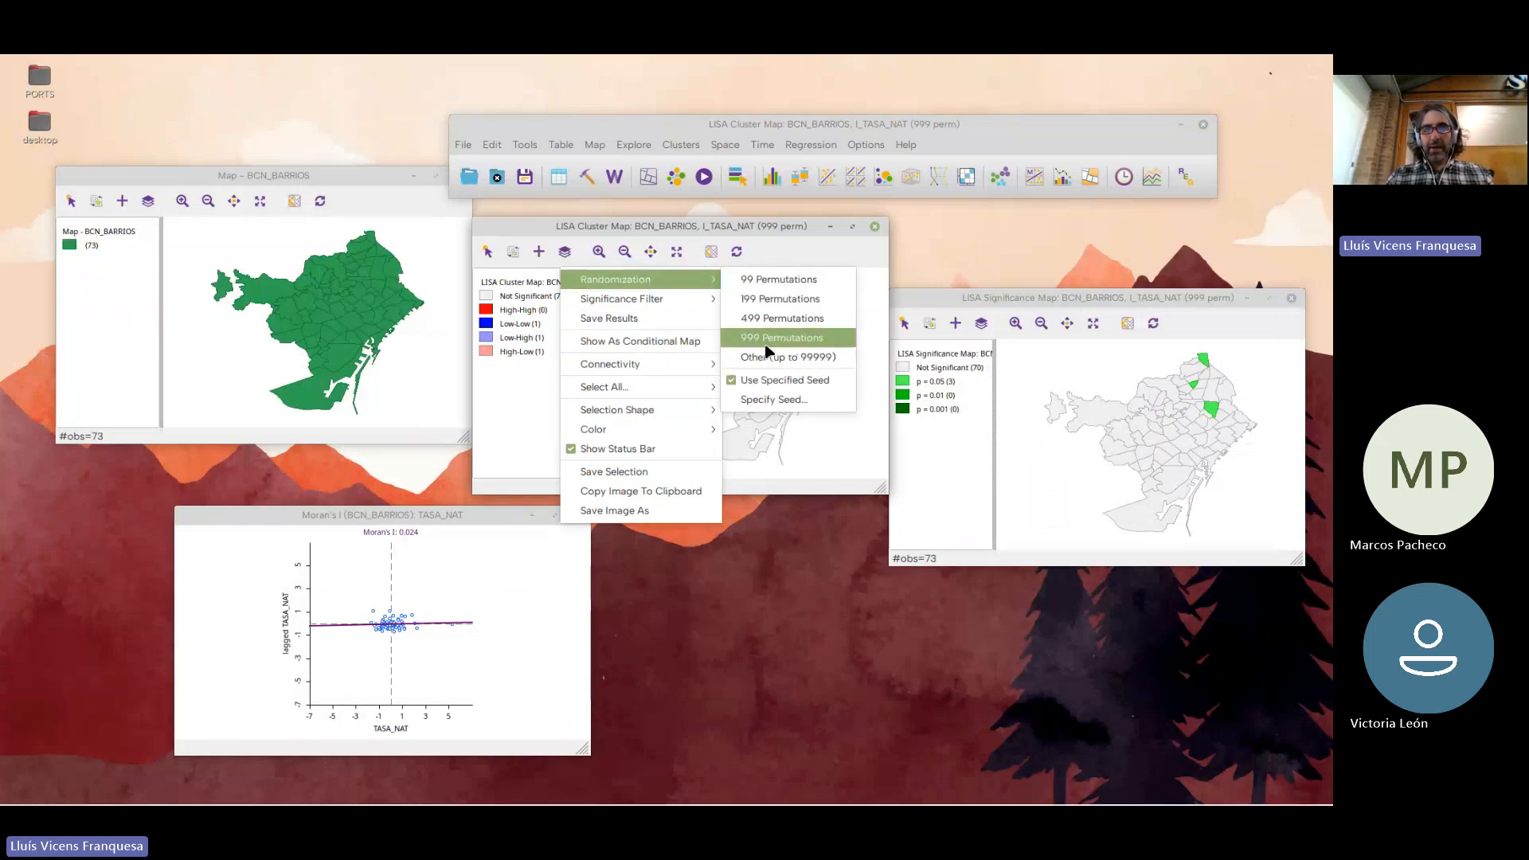
{"action": "left_click", "coordinate": [785, 353]}
{"action": "left_click", "coordinate": [667, 364]}
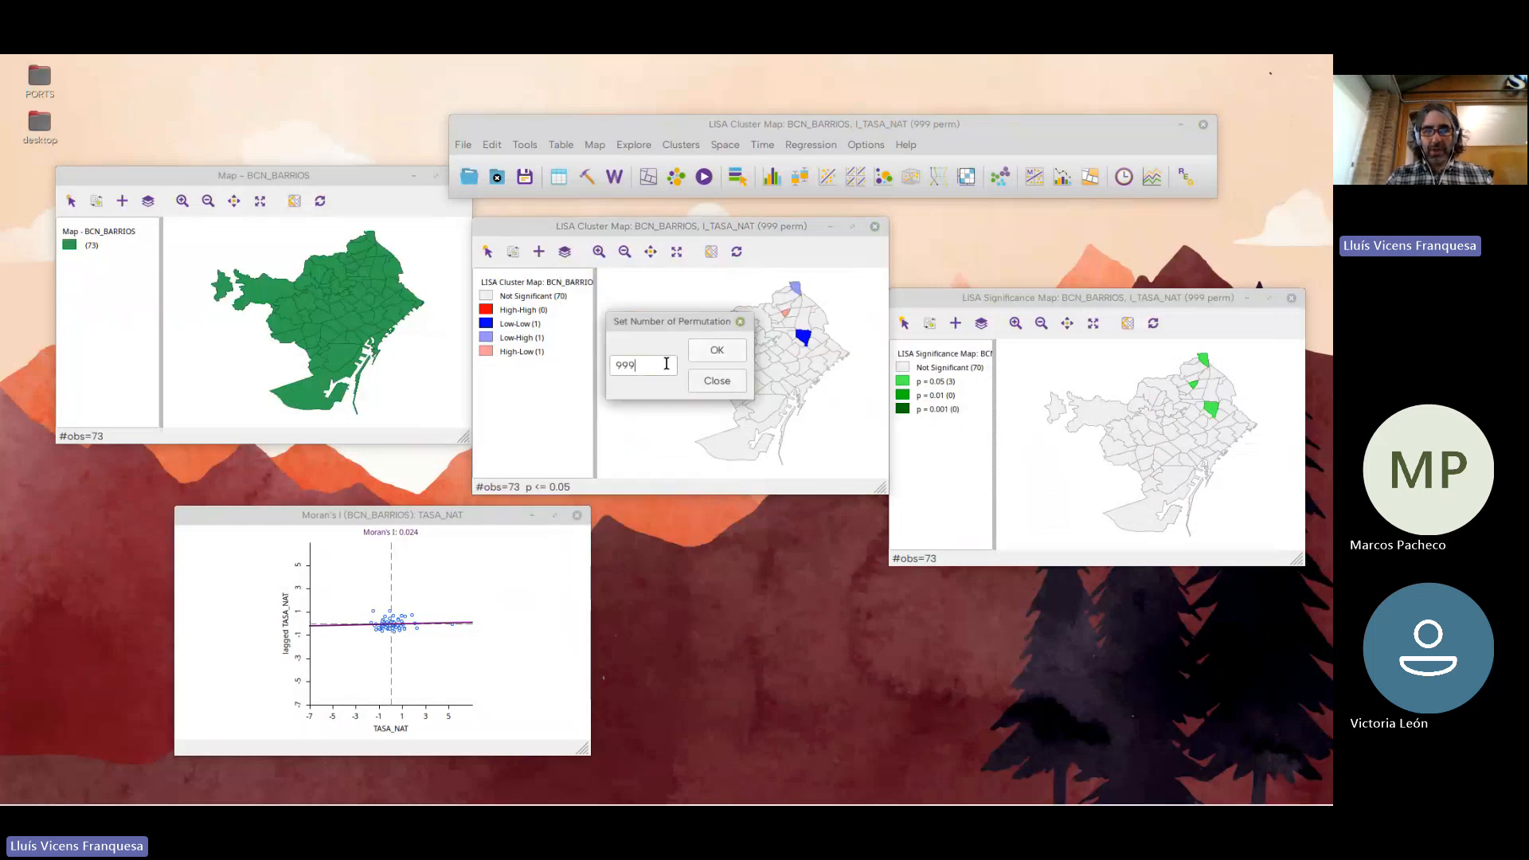
{"action": "left_click", "coordinate": [716, 350]}
Try the 0.001 significance filter on the LISA cluster map and restore the 0.05 filter
{"action": "right_click", "coordinate": [671, 295]}
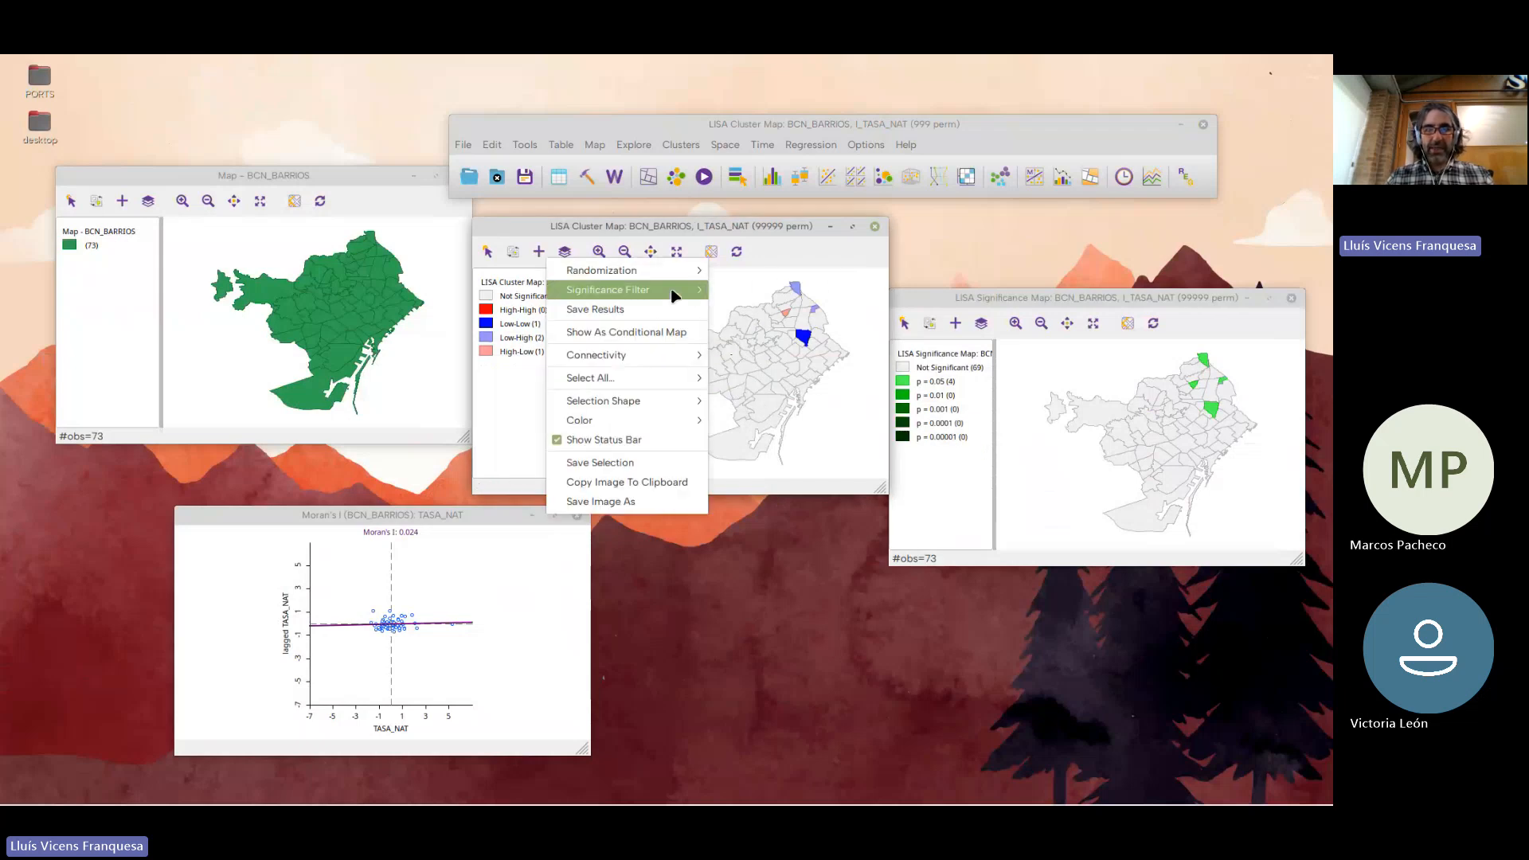
{"action": "mouse_move", "coordinate": [681, 291]}
{"action": "left_click", "coordinate": [738, 328]}
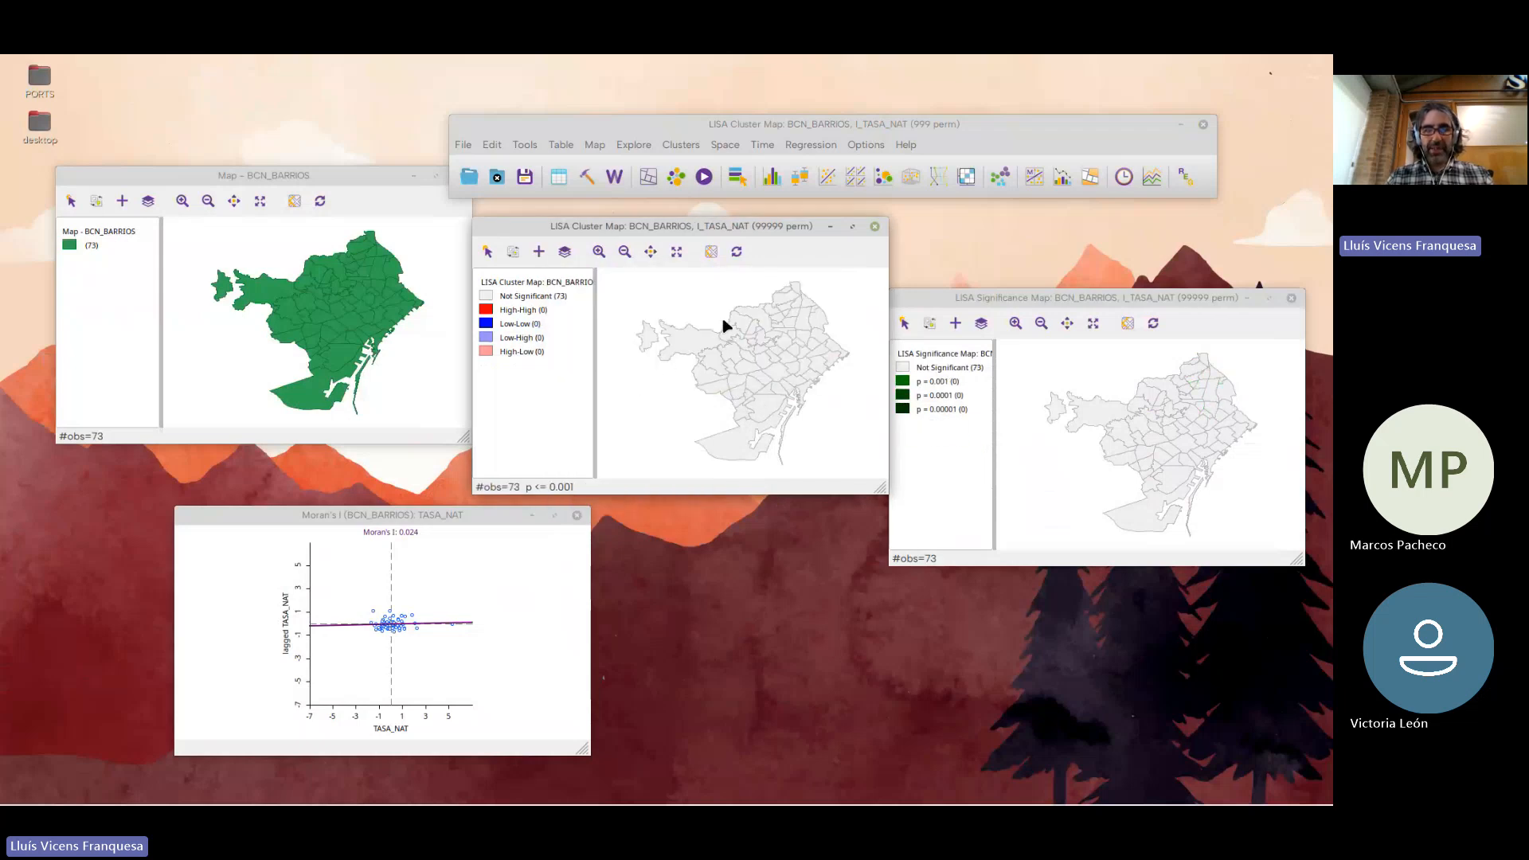
{"action": "right_click", "coordinate": [693, 319]}
{"action": "mouse_move", "coordinate": [697, 314]}
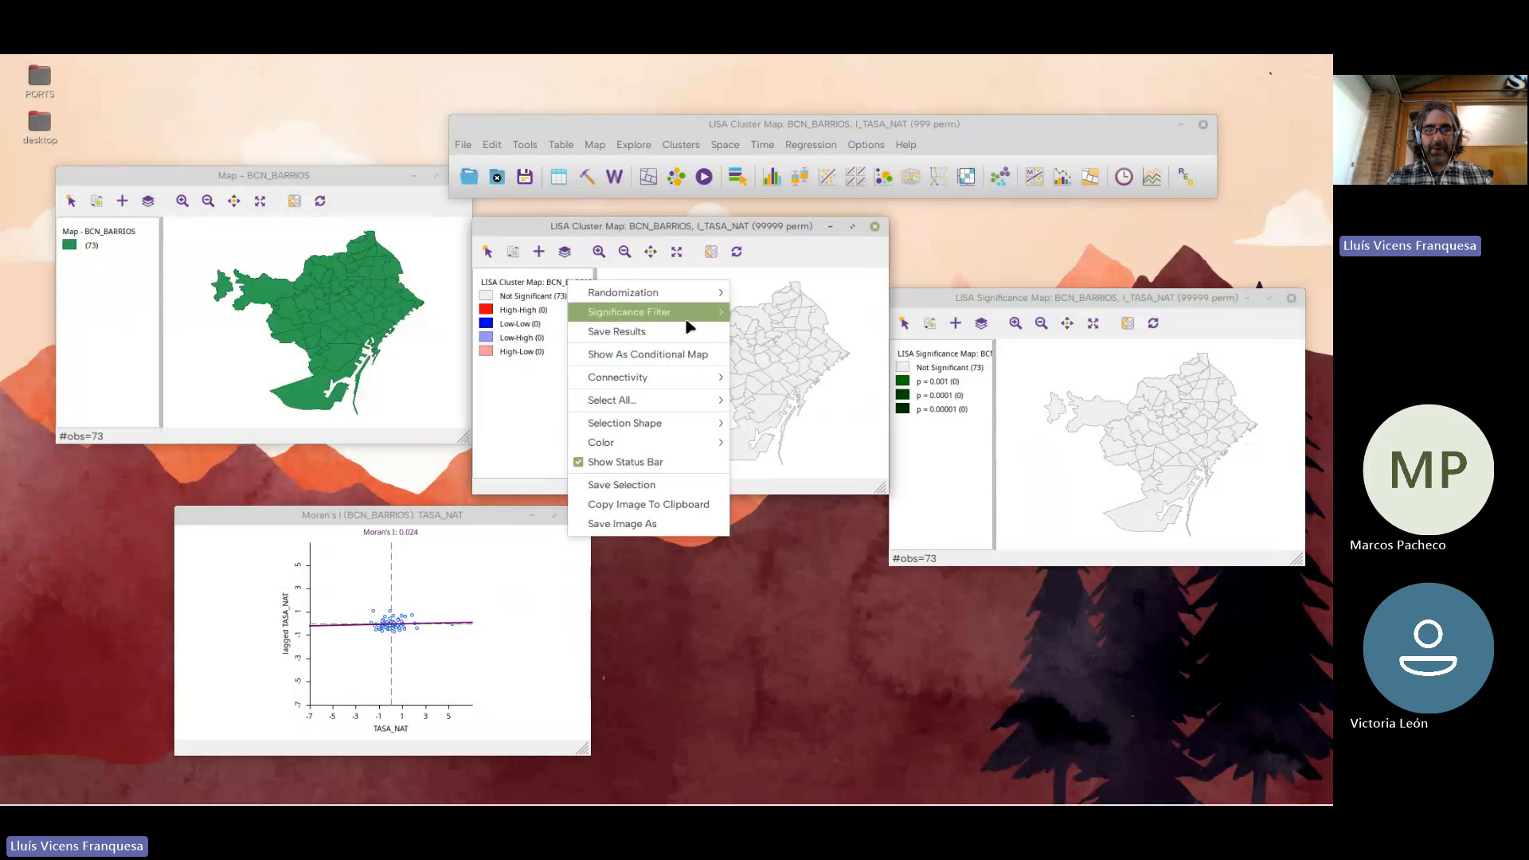
{"action": "left_click", "coordinate": [749, 313]}
{"action": "right_click", "coordinate": [679, 293]}
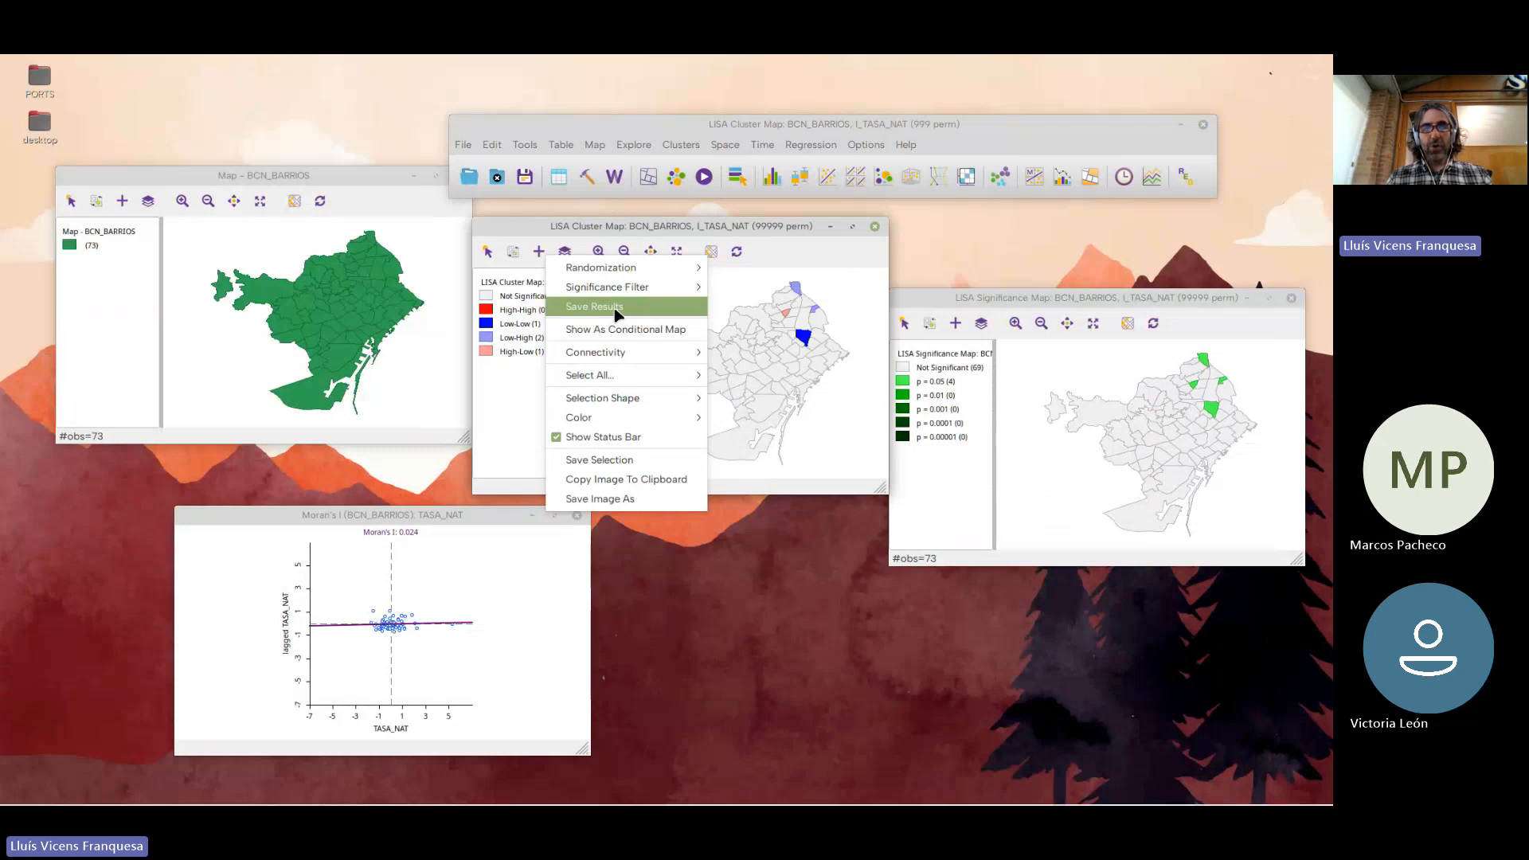
{"action": "left_click", "coordinate": [690, 232]}
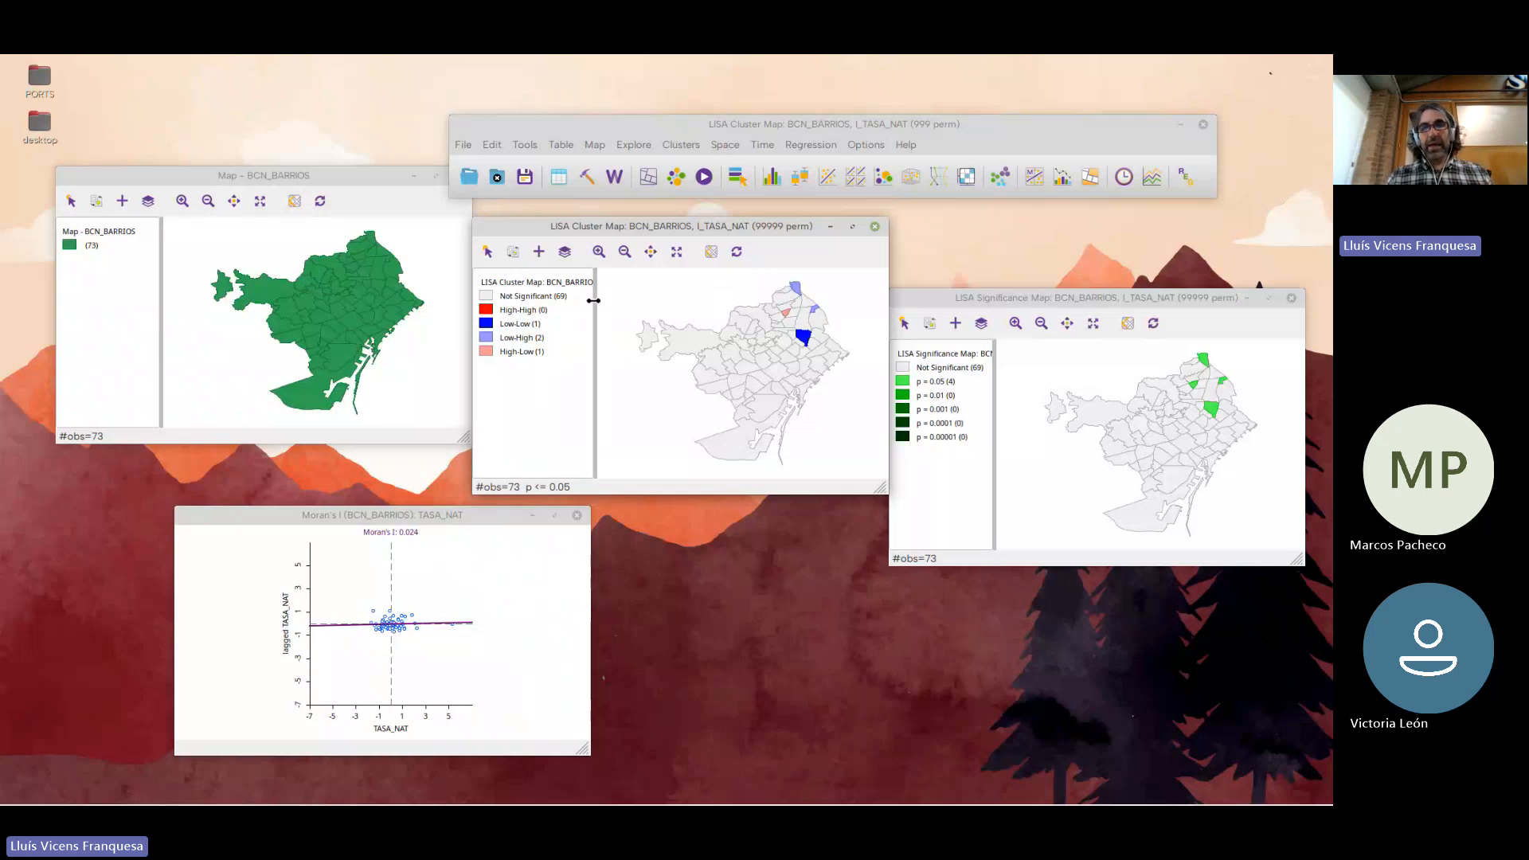
Close the LISA cluster map, the LISA significance map and the TASA_NAT Moran scatter plot
{"action": "left_click", "coordinate": [875, 228]}
{"action": "left_click_drag", "start_coordinate": [1171, 299], "coordinate": [821, 274]}
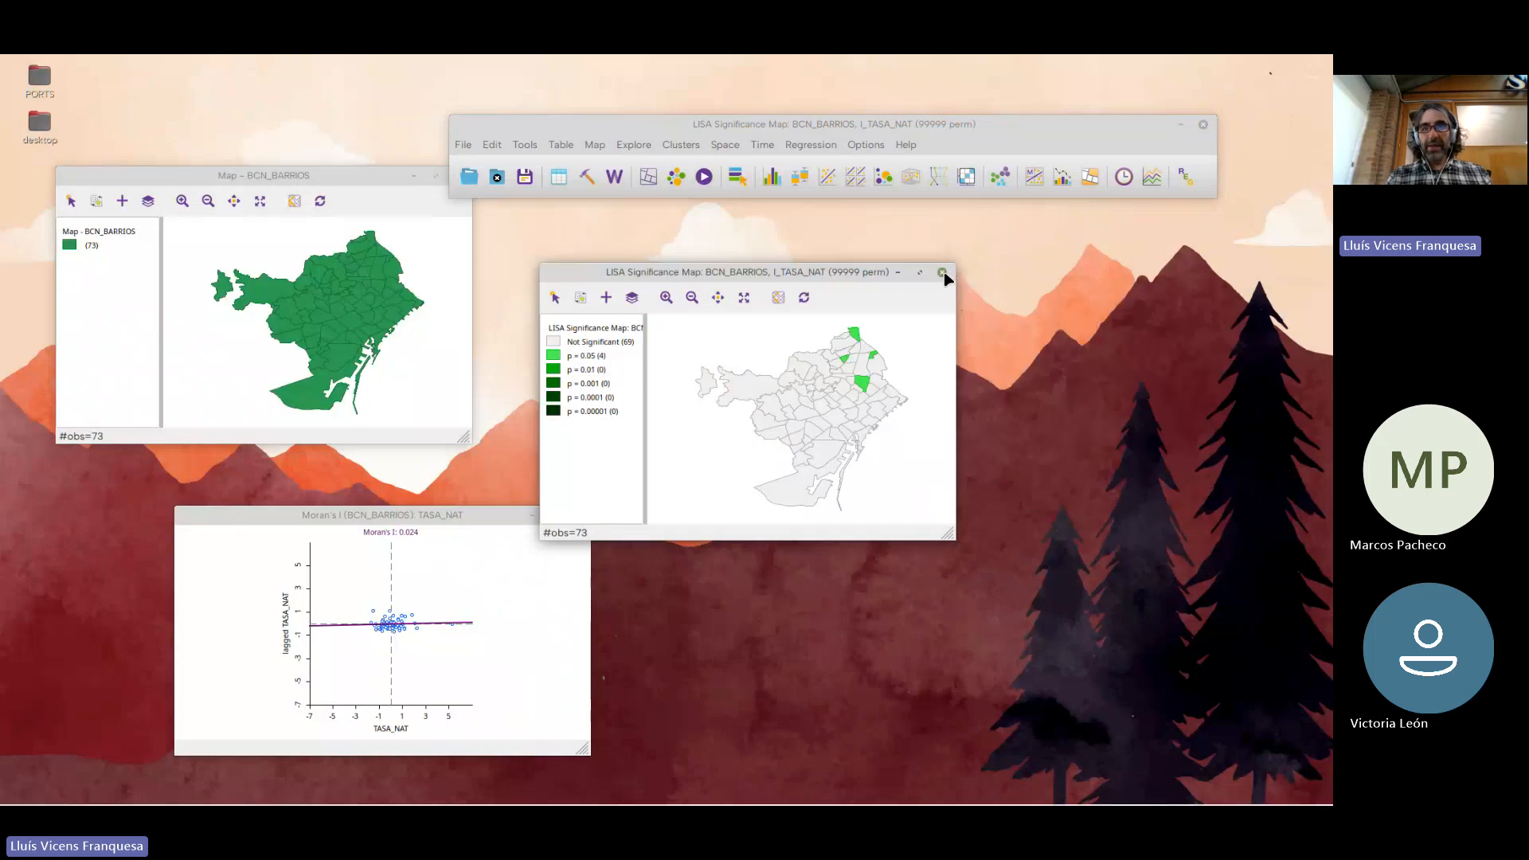
{"action": "left_click", "coordinate": [942, 273]}
{"action": "left_click_drag", "start_coordinate": [836, 131], "coordinate": [720, 92]}
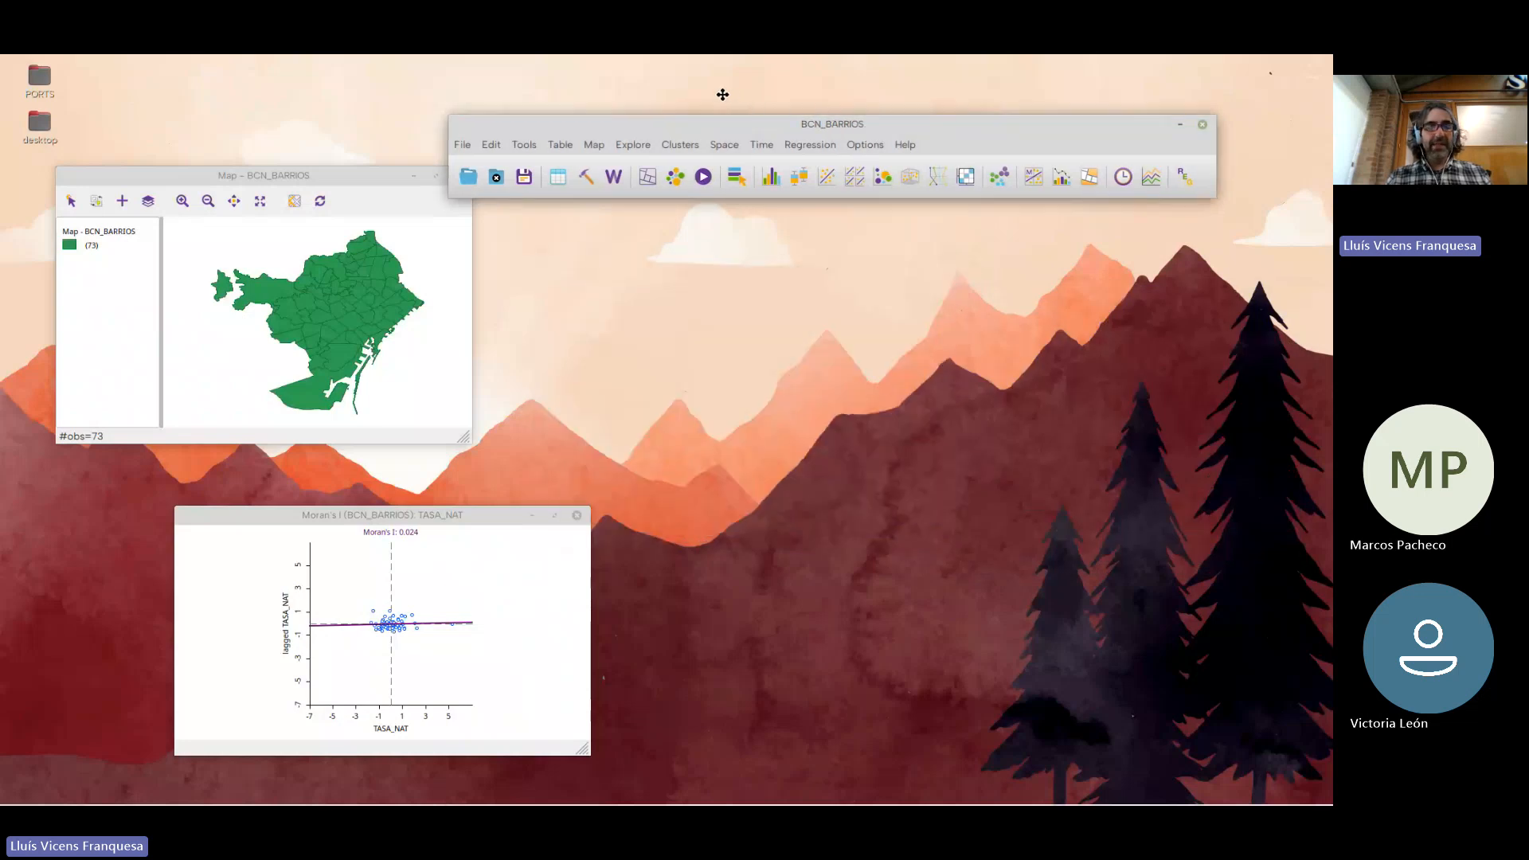
{"action": "left_click_drag", "start_coordinate": [227, 177], "coordinate": [508, 181]}
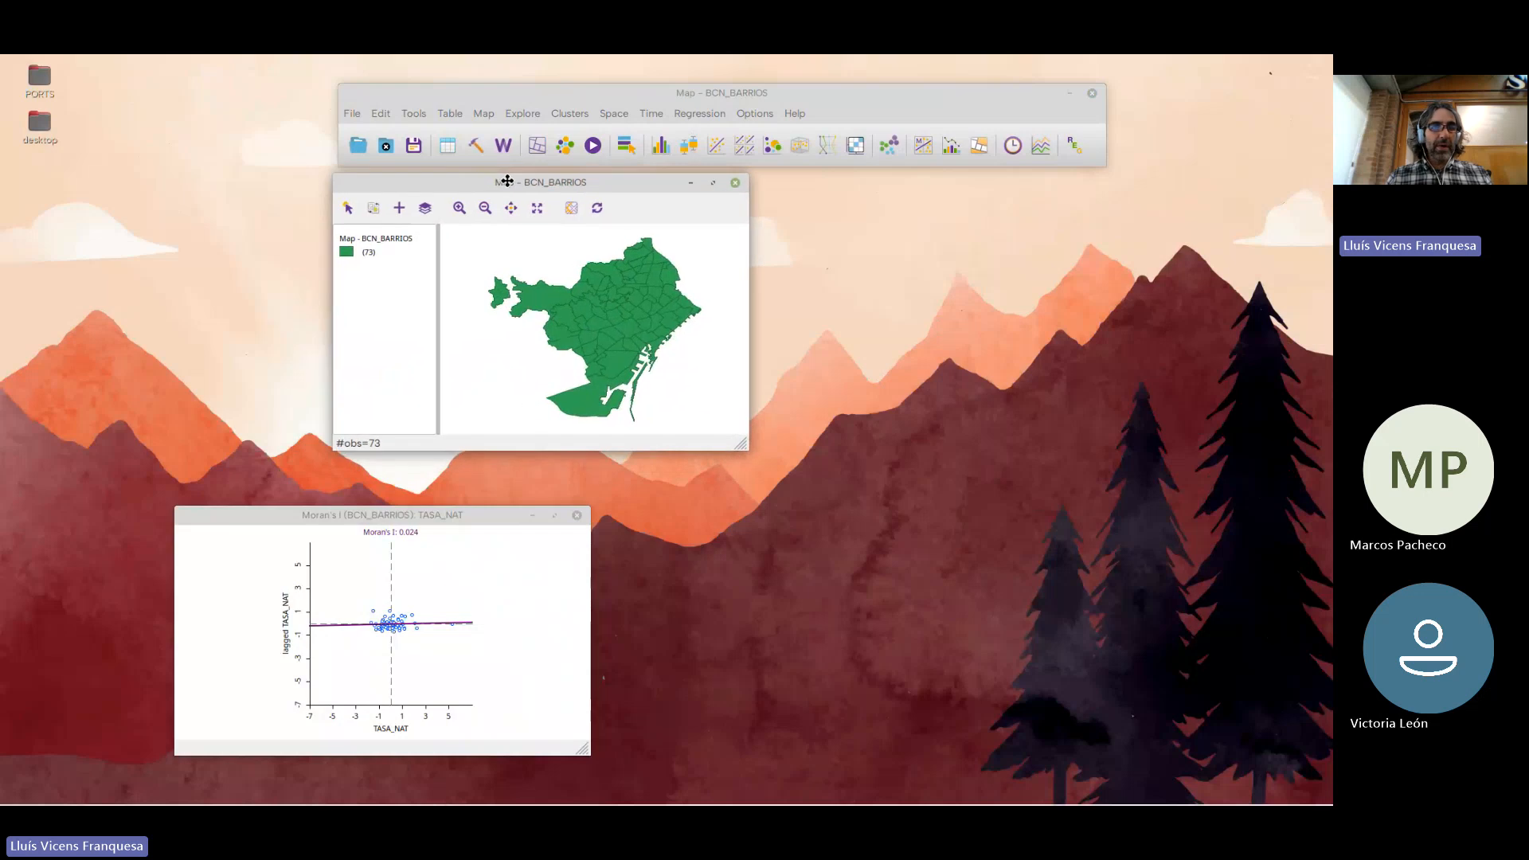
{"action": "left_click_drag", "start_coordinate": [427, 513], "coordinate": [462, 510]}
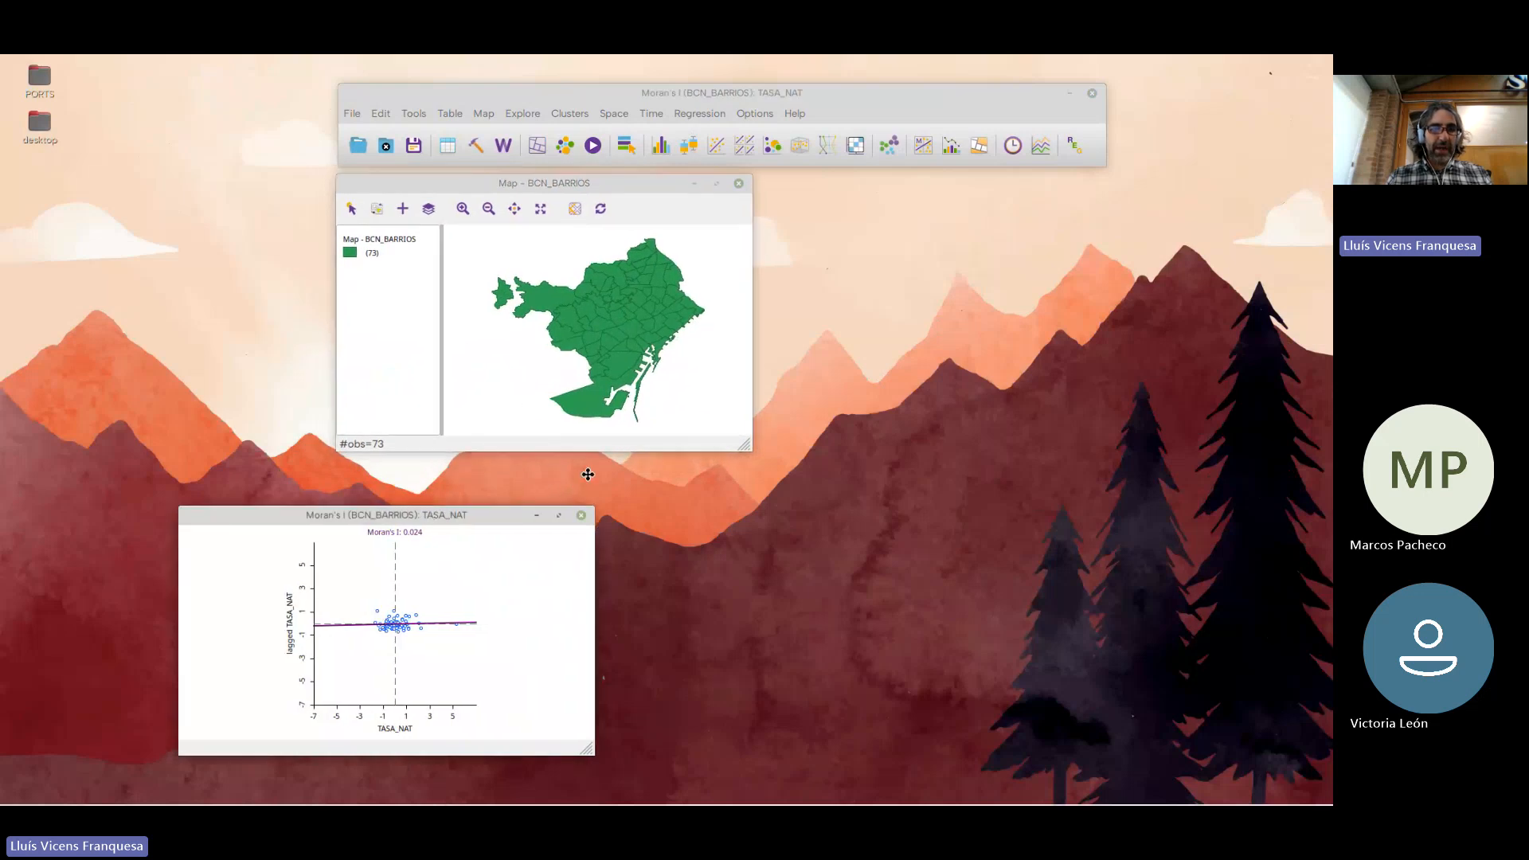
{"action": "left_click_drag", "start_coordinate": [587, 475], "coordinate": [583, 473]}
{"action": "left_click", "coordinate": [738, 470]}
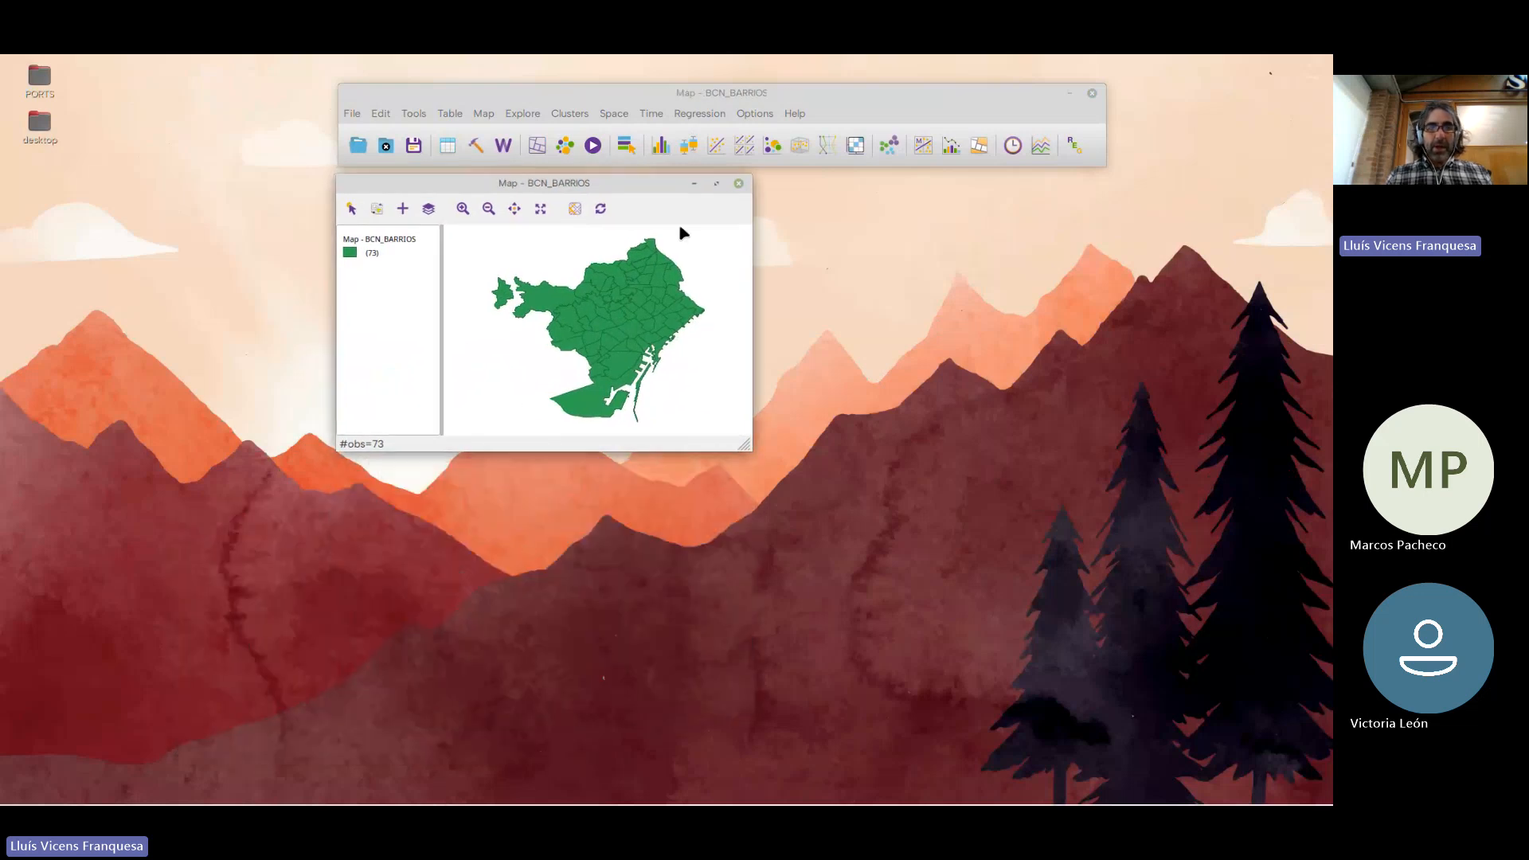
Align the BCN_BARRIOS base map window just below the main toolbar window
{"action": "left_click_drag", "start_coordinate": [626, 97], "coordinate": [612, 99]}
{"action": "left_click", "coordinate": [543, 191]}
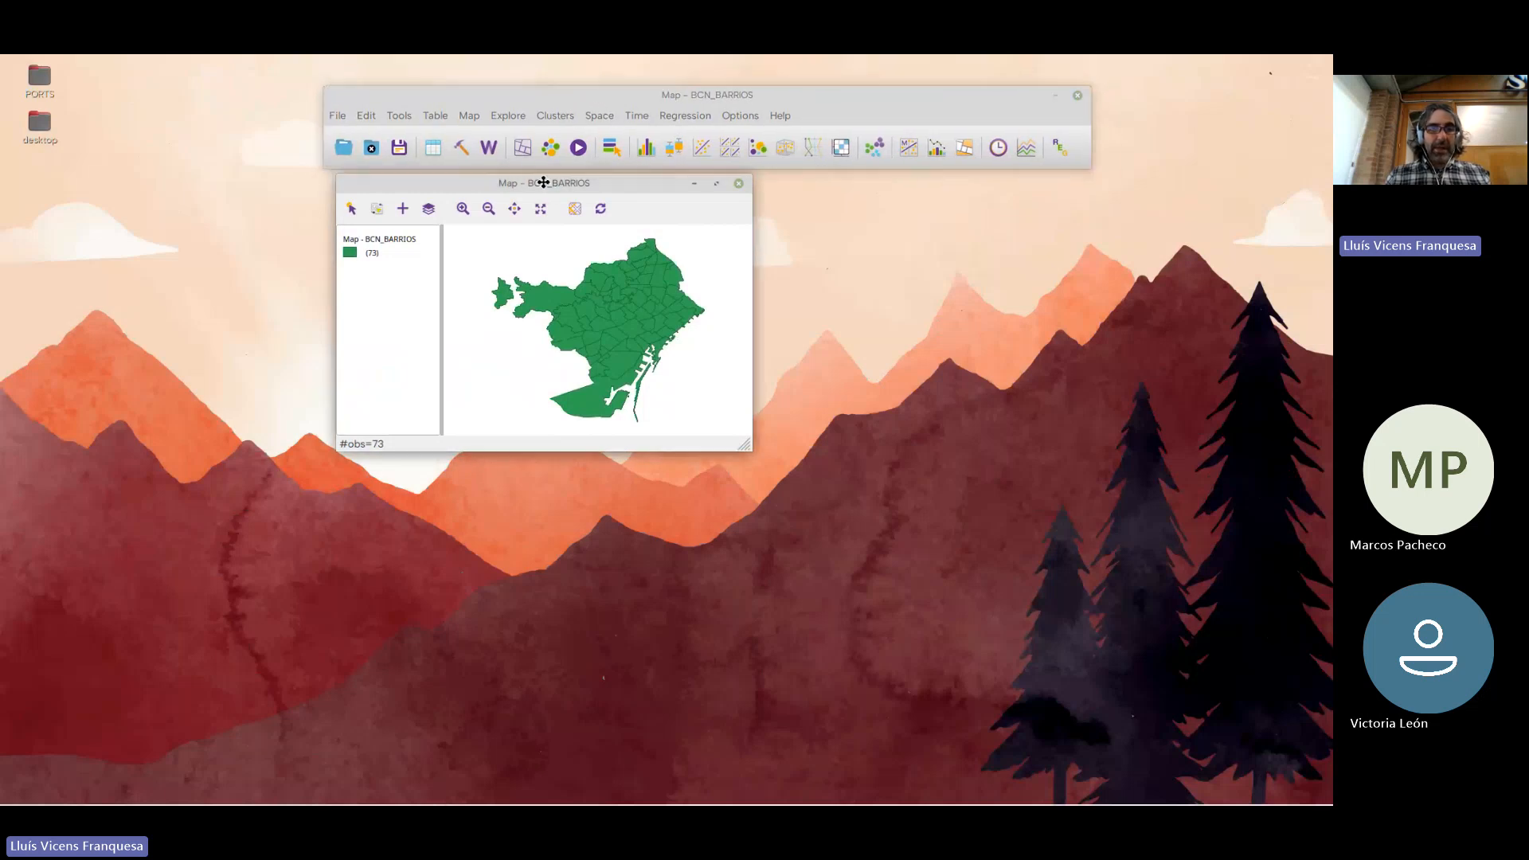
{"action": "left_click_drag", "start_coordinate": [543, 182], "coordinate": [529, 180]}
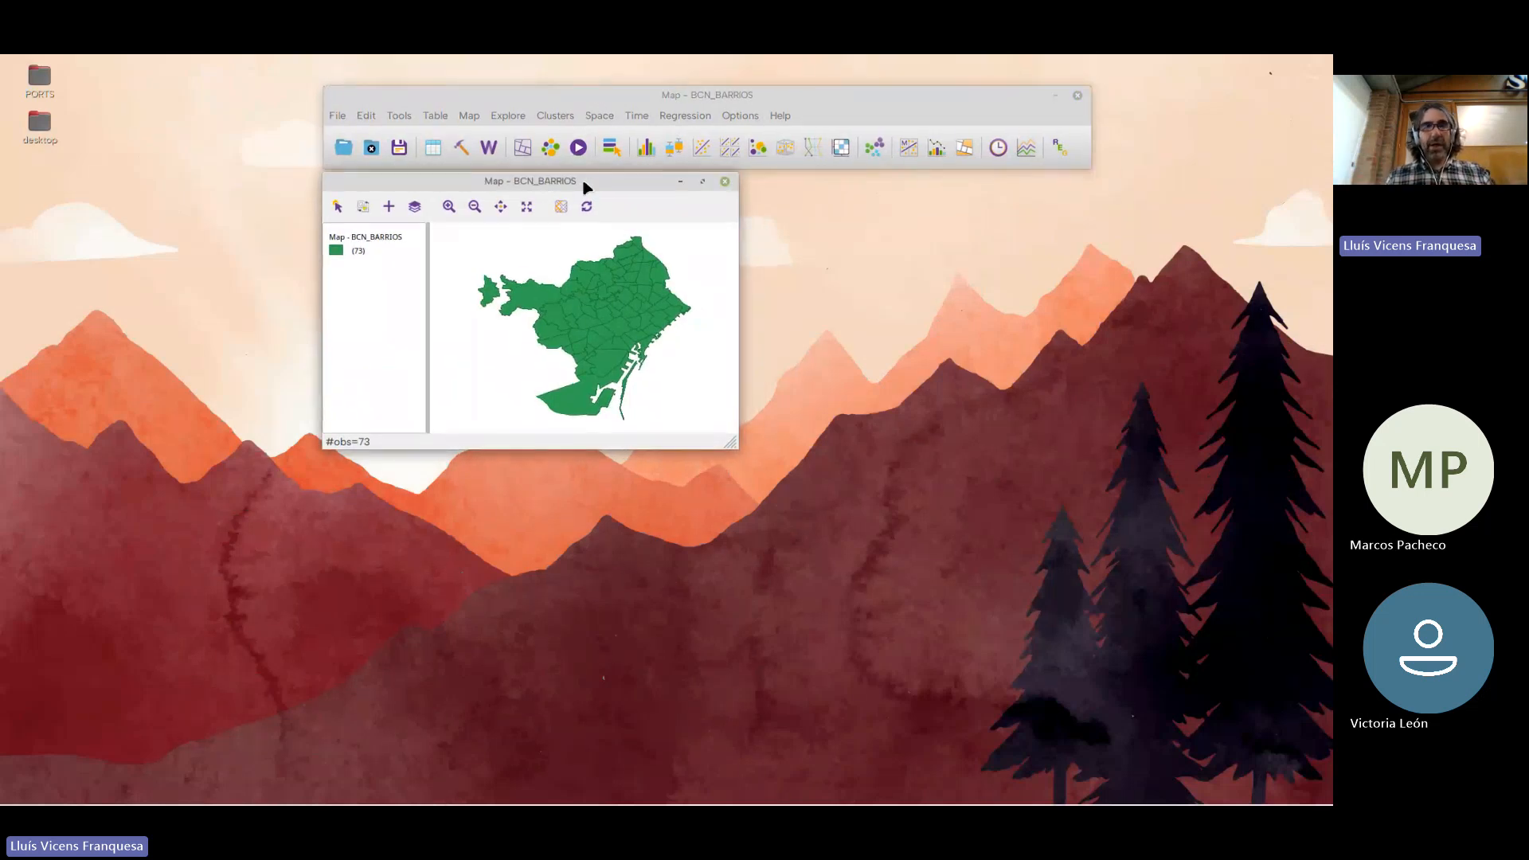
{"action": "left_click_drag", "start_coordinate": [584, 192], "coordinate": [586, 196]}
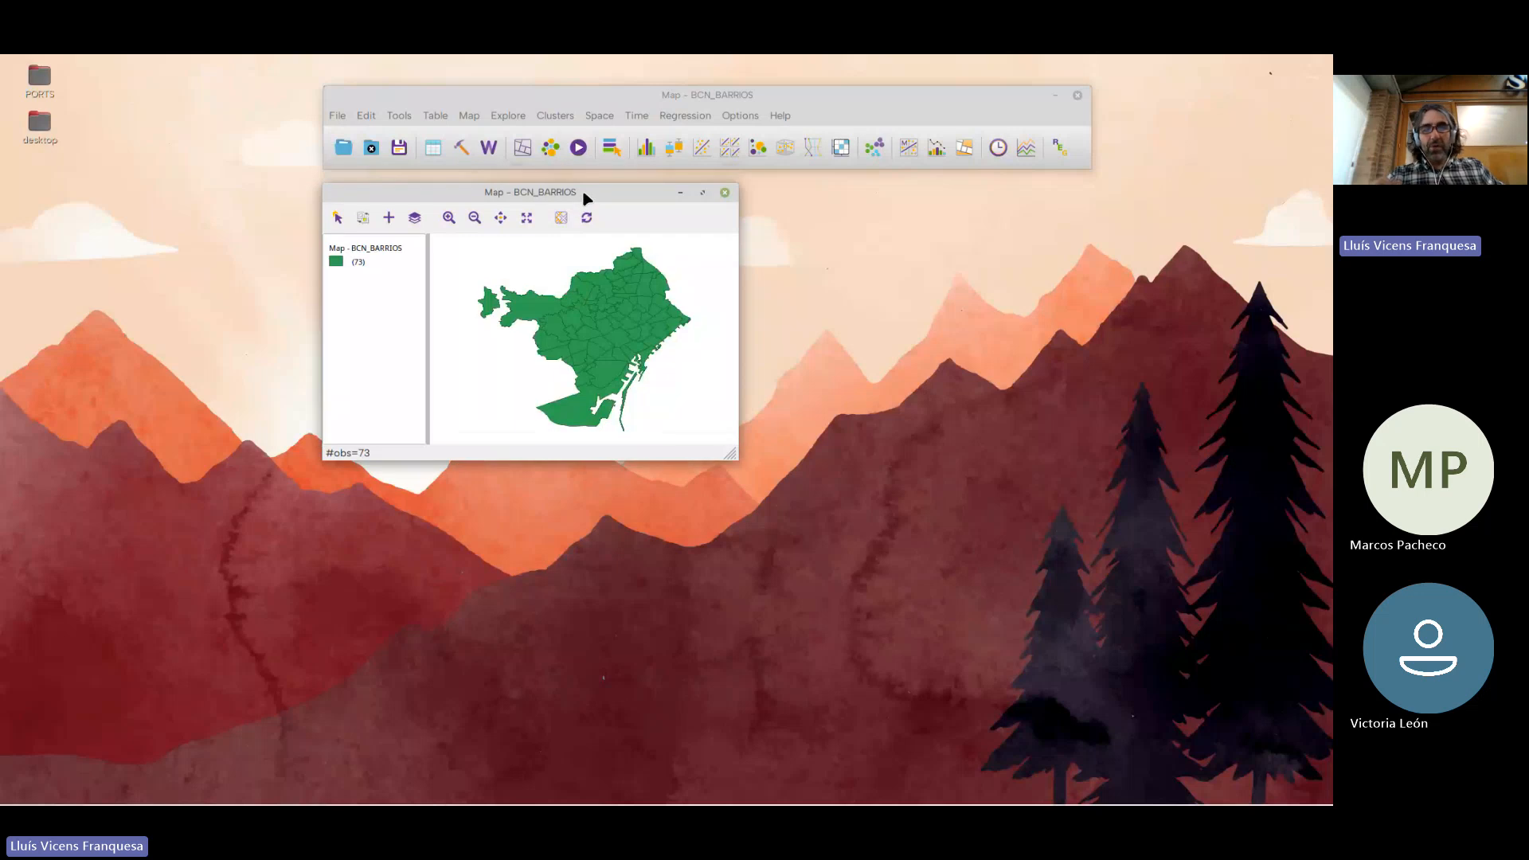
{"action": "left_click", "coordinate": [587, 99]}
{"action": "left_click", "coordinate": [436, 115]}
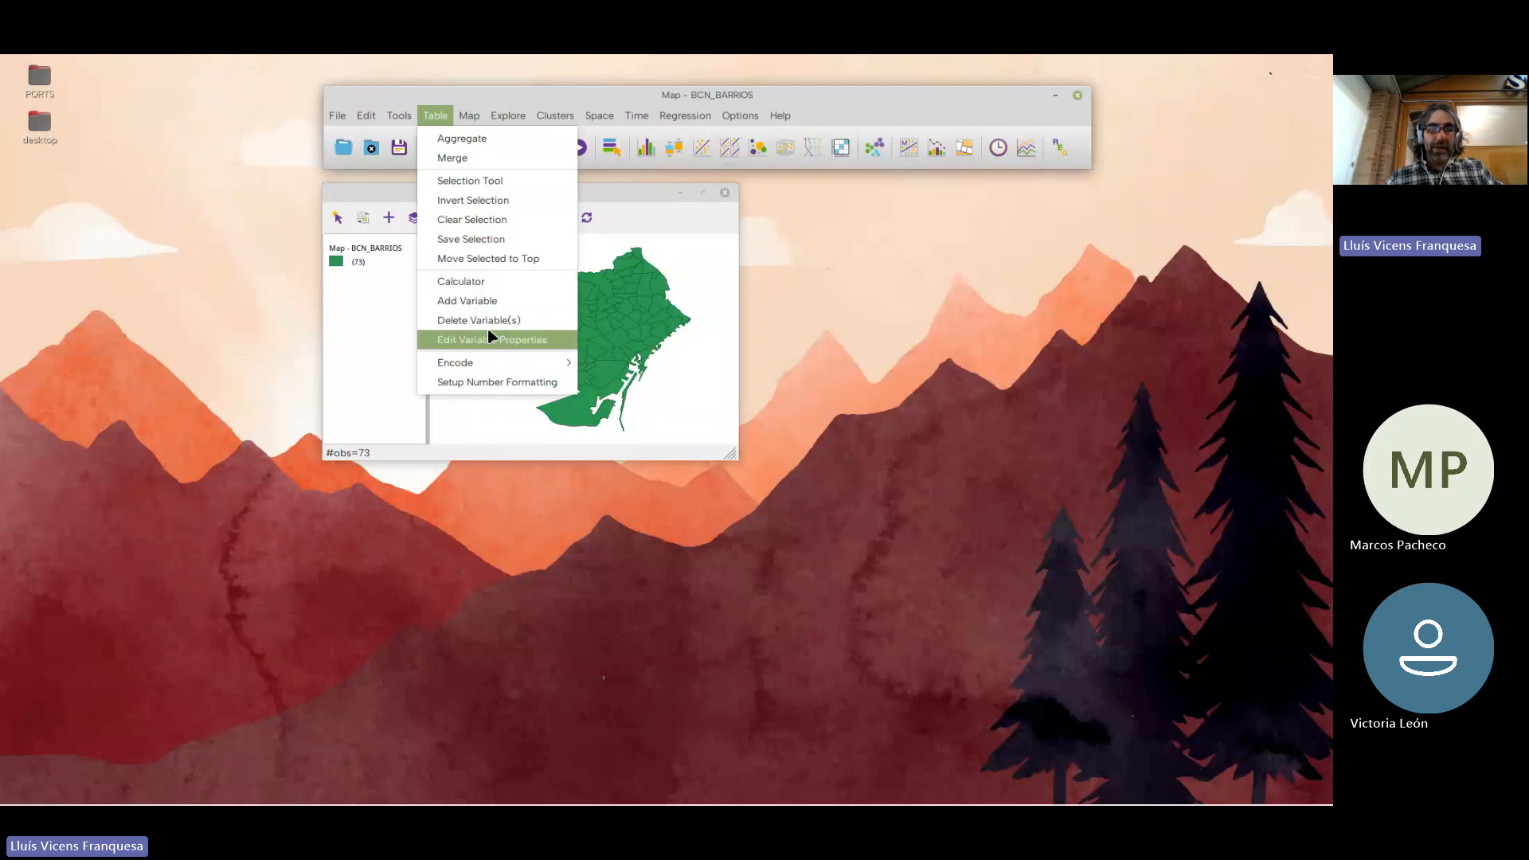
{"action": "mouse_move", "coordinate": [562, 111]}
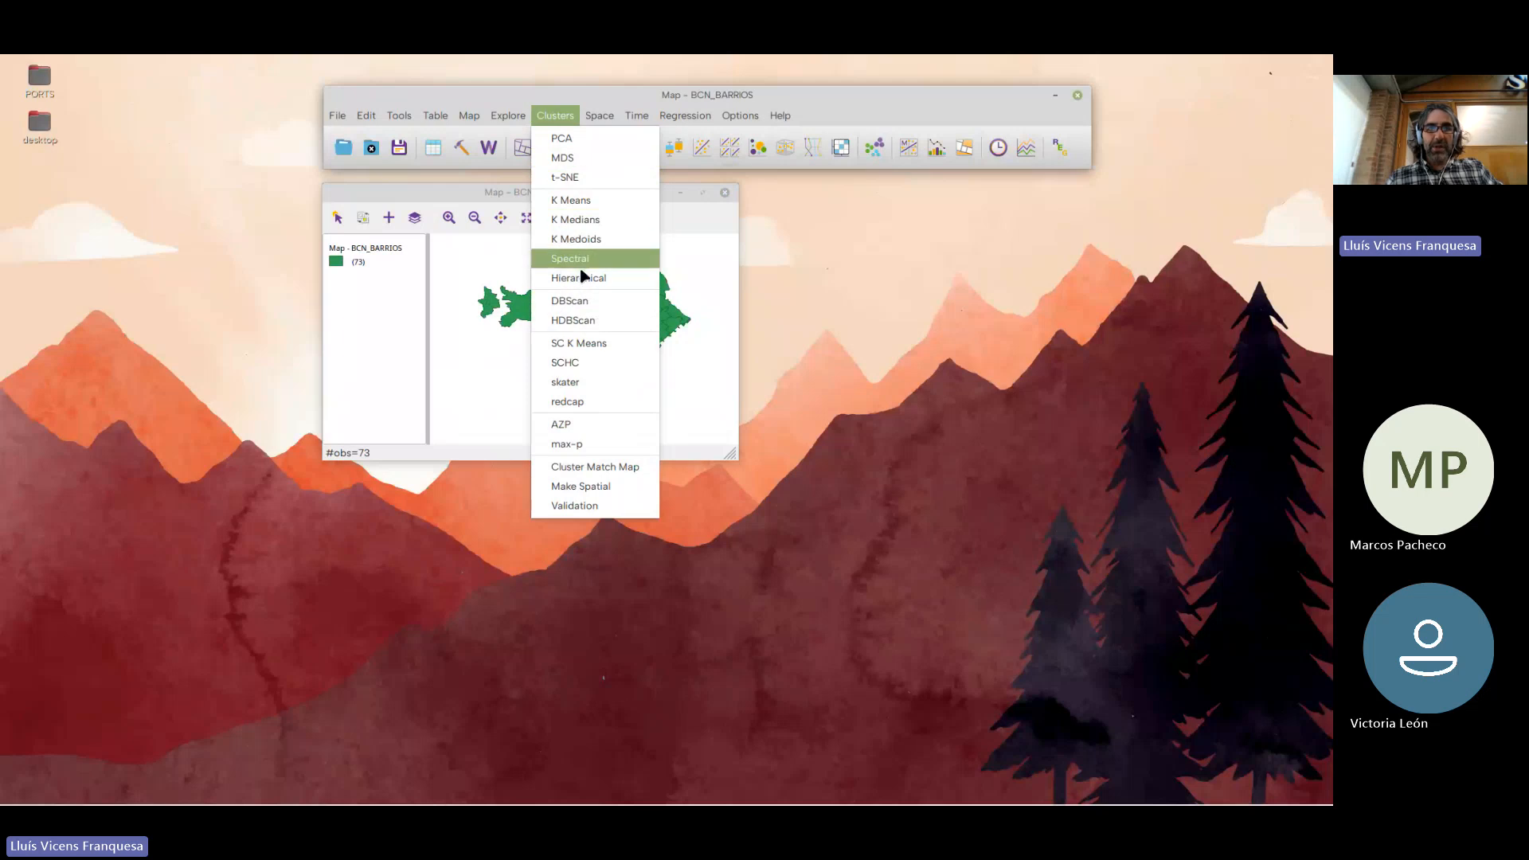
{"action": "left_click", "coordinate": [608, 98]}
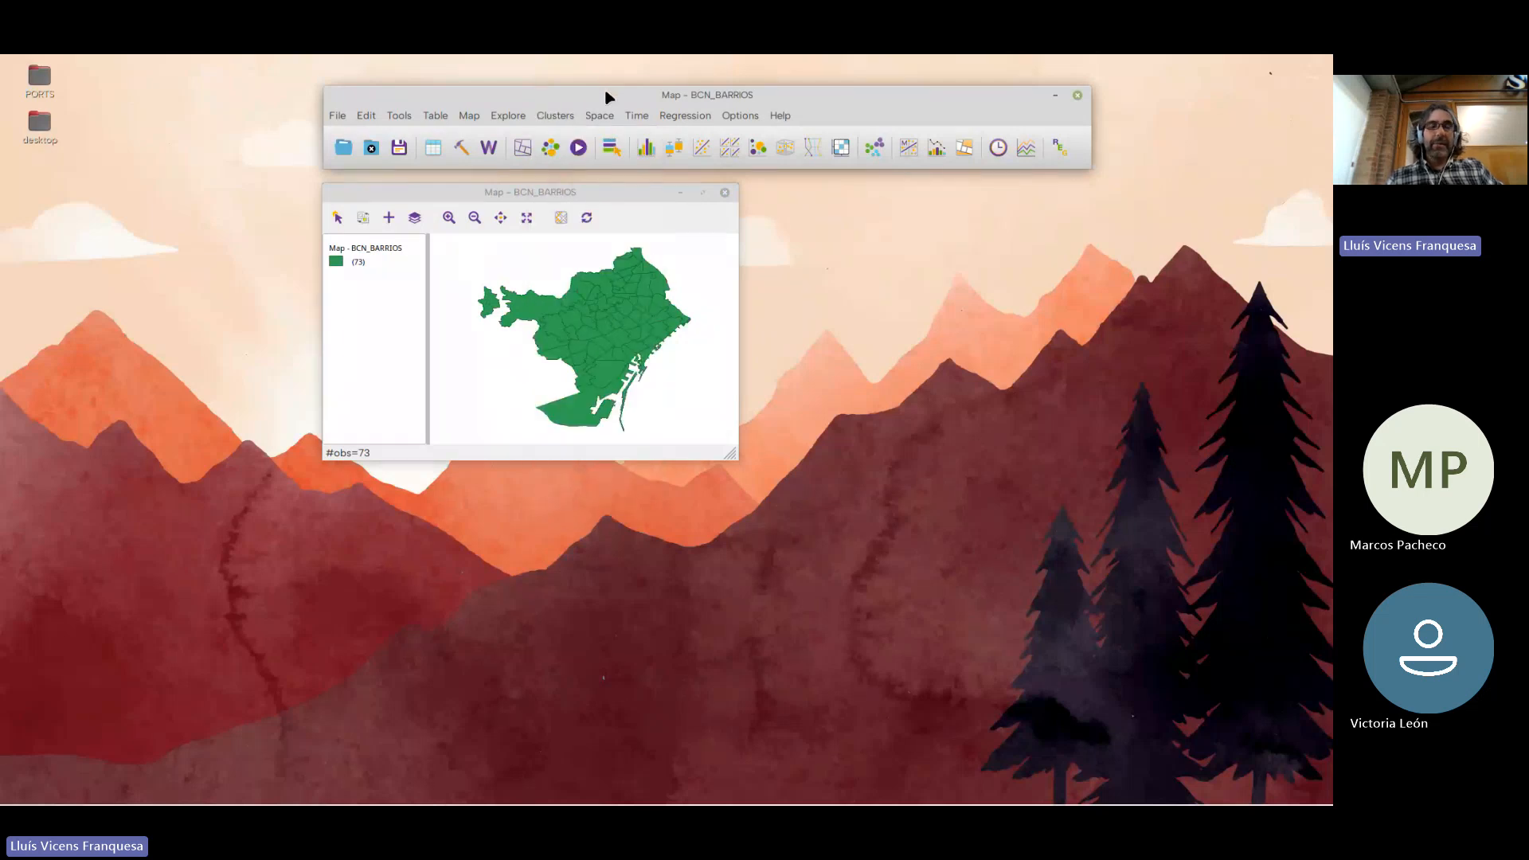
{"action": "left_click_drag", "start_coordinate": [606, 92], "coordinate": [600, 93]}
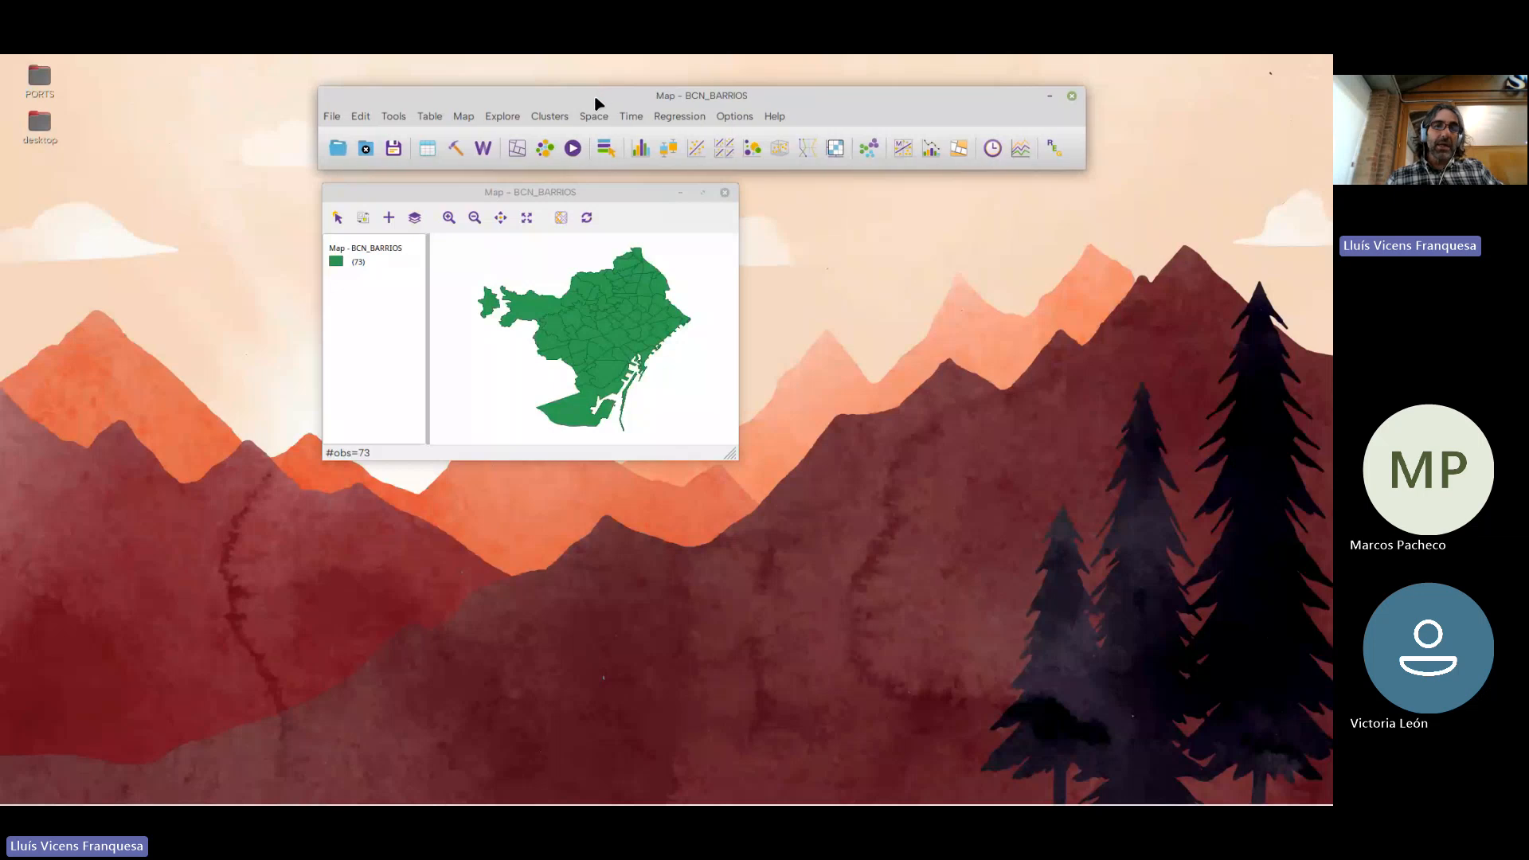
{"action": "left_click", "coordinate": [505, 117]}
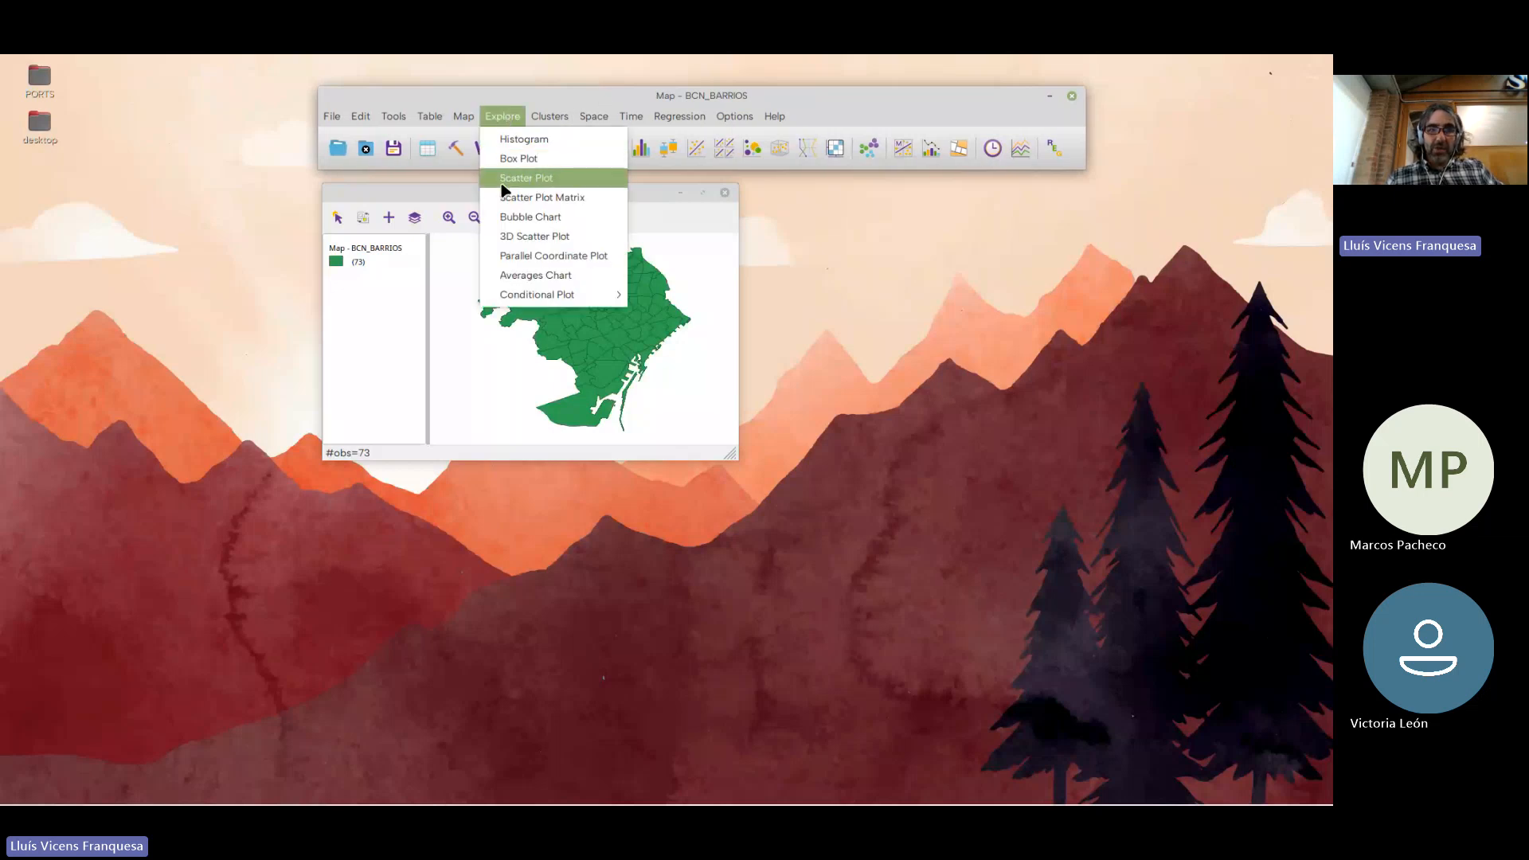
{"action": "mouse_move", "coordinate": [462, 119]}
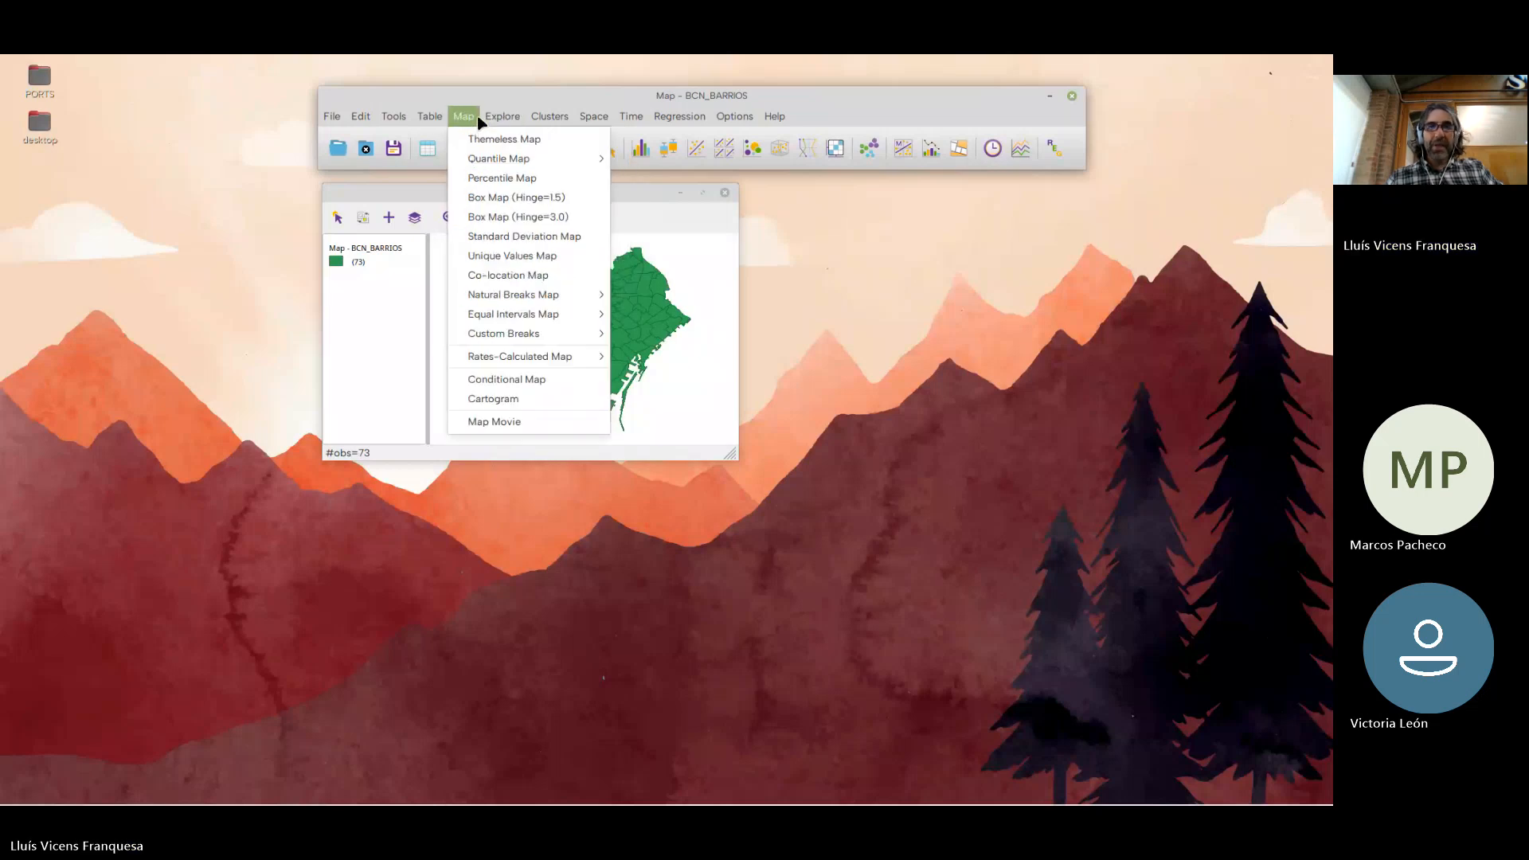
{"action": "mouse_move", "coordinate": [623, 118]}
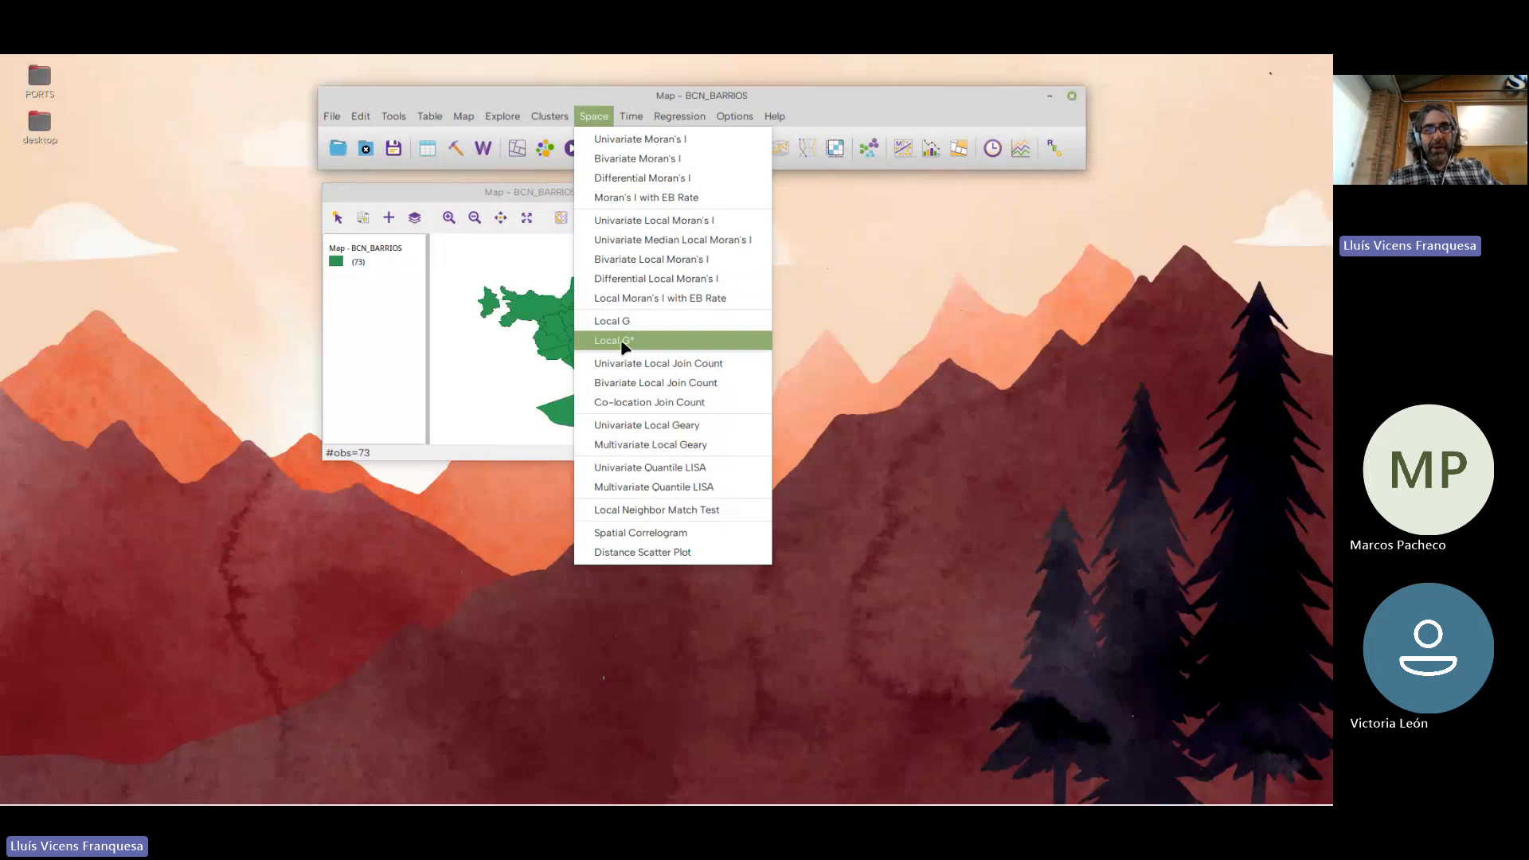
{"action": "left_click", "coordinate": [491, 202]}
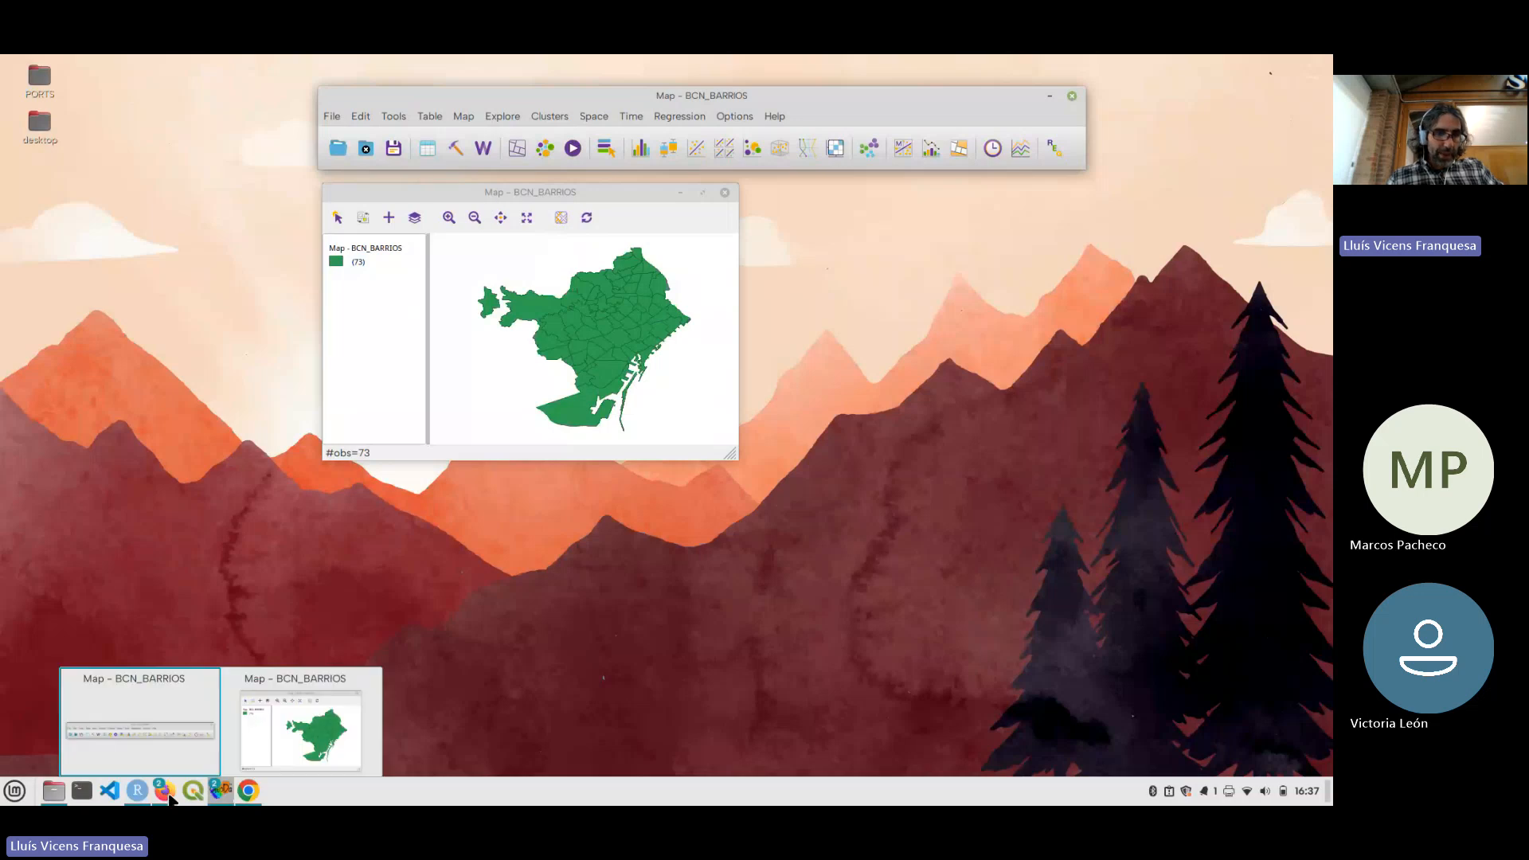
Switch to the Microsoft Teams webinar in Firefox and stop sharing the screen
{"action": "left_click", "coordinate": [170, 798]}
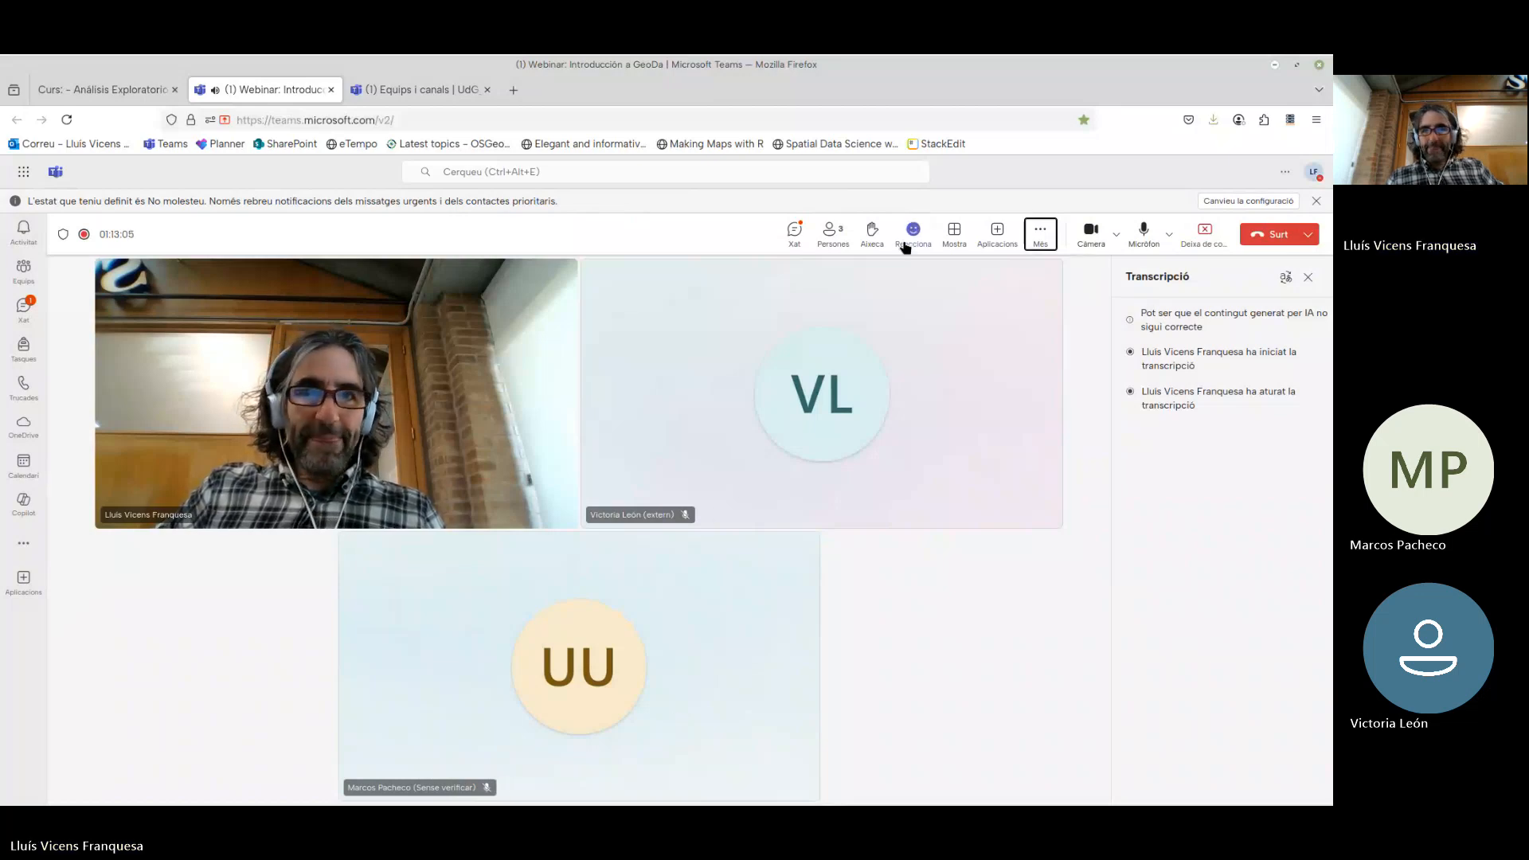
{"action": "left_click", "coordinate": [1204, 233]}
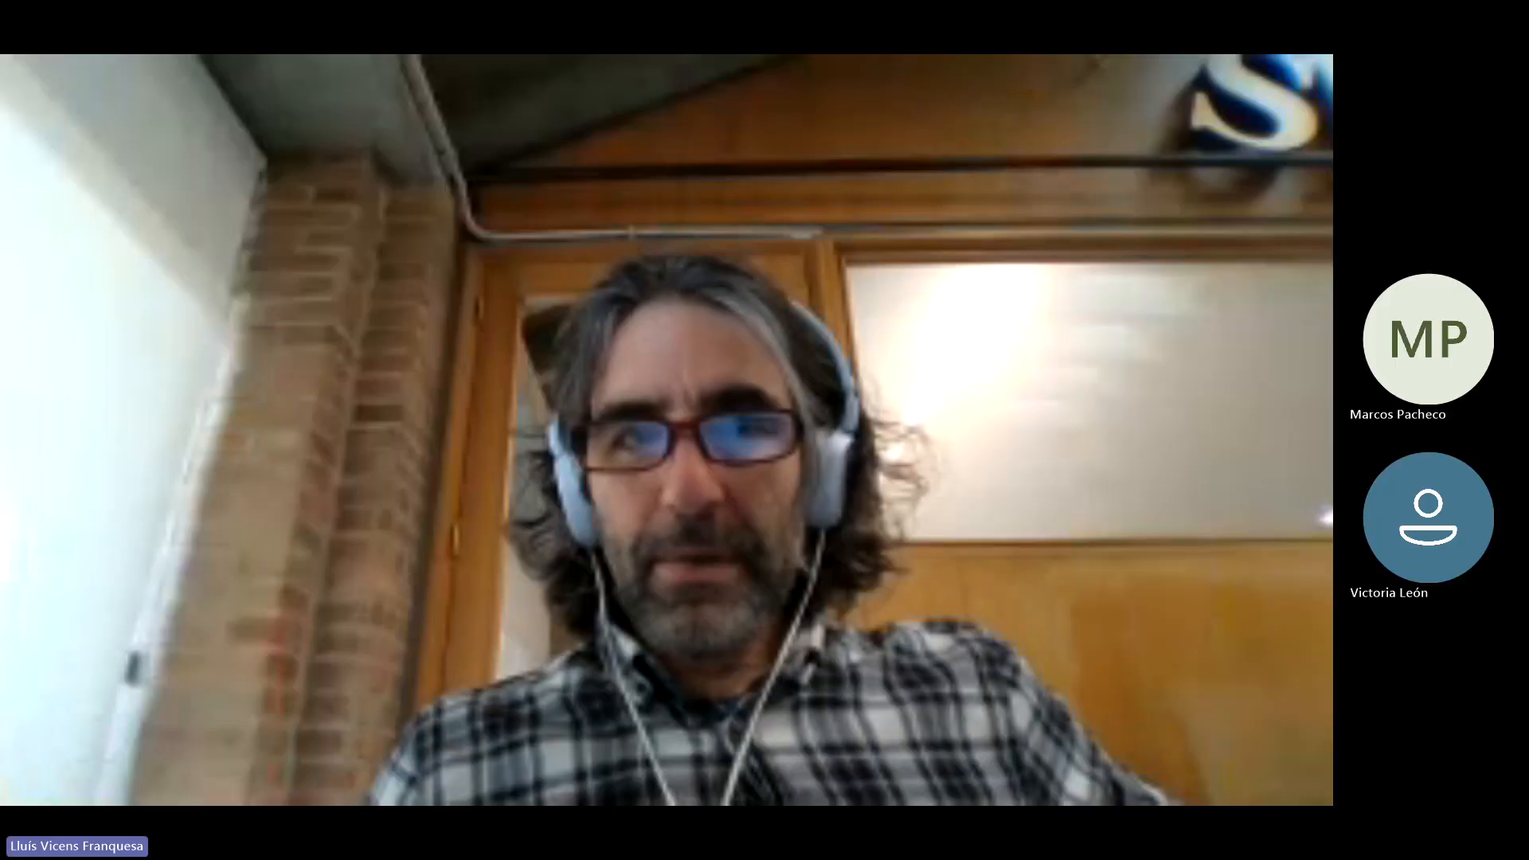